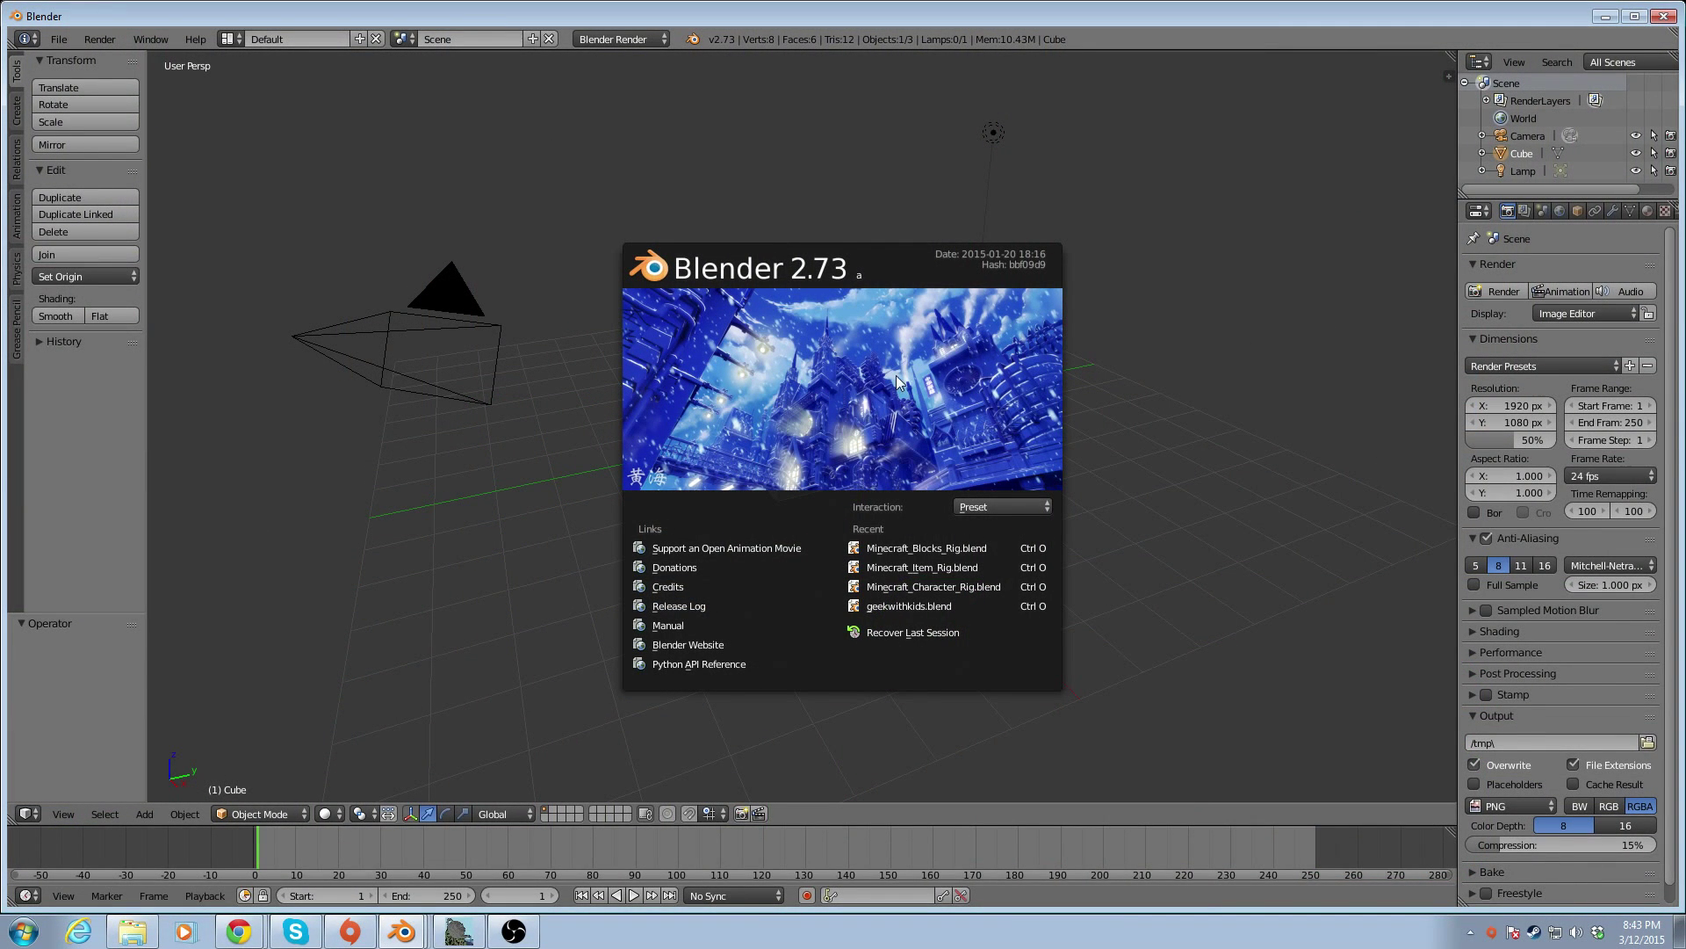
Dismiss the splash screen and bring up the file browser for opening a Blender file
click(633, 165)
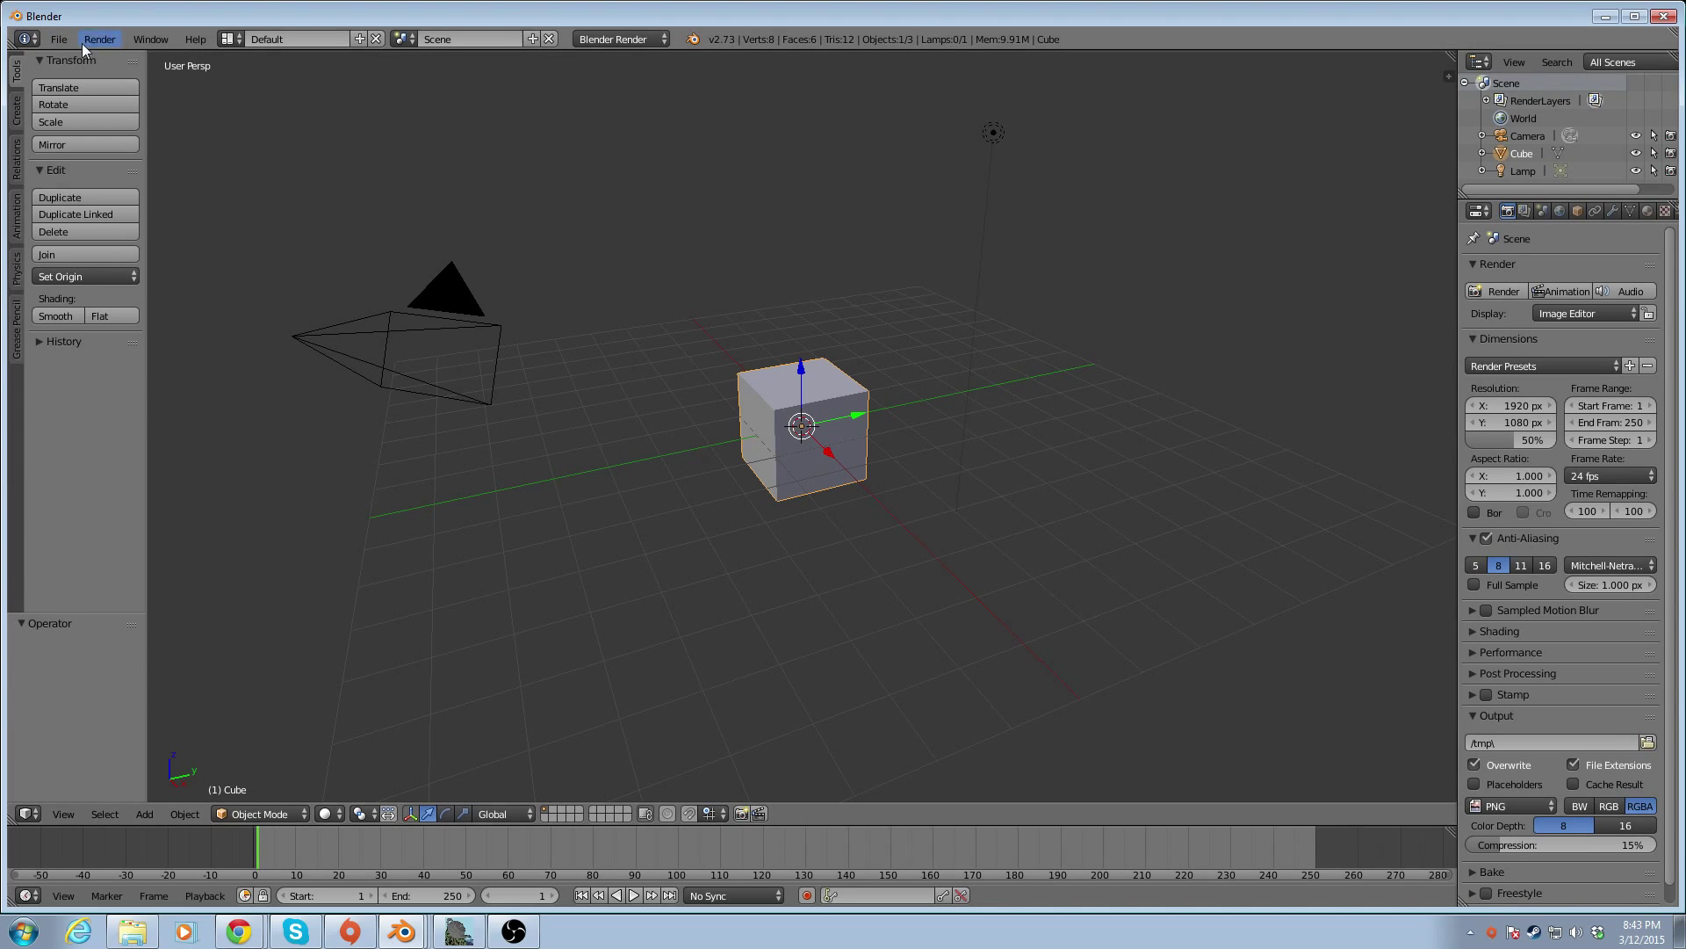
click(65, 41)
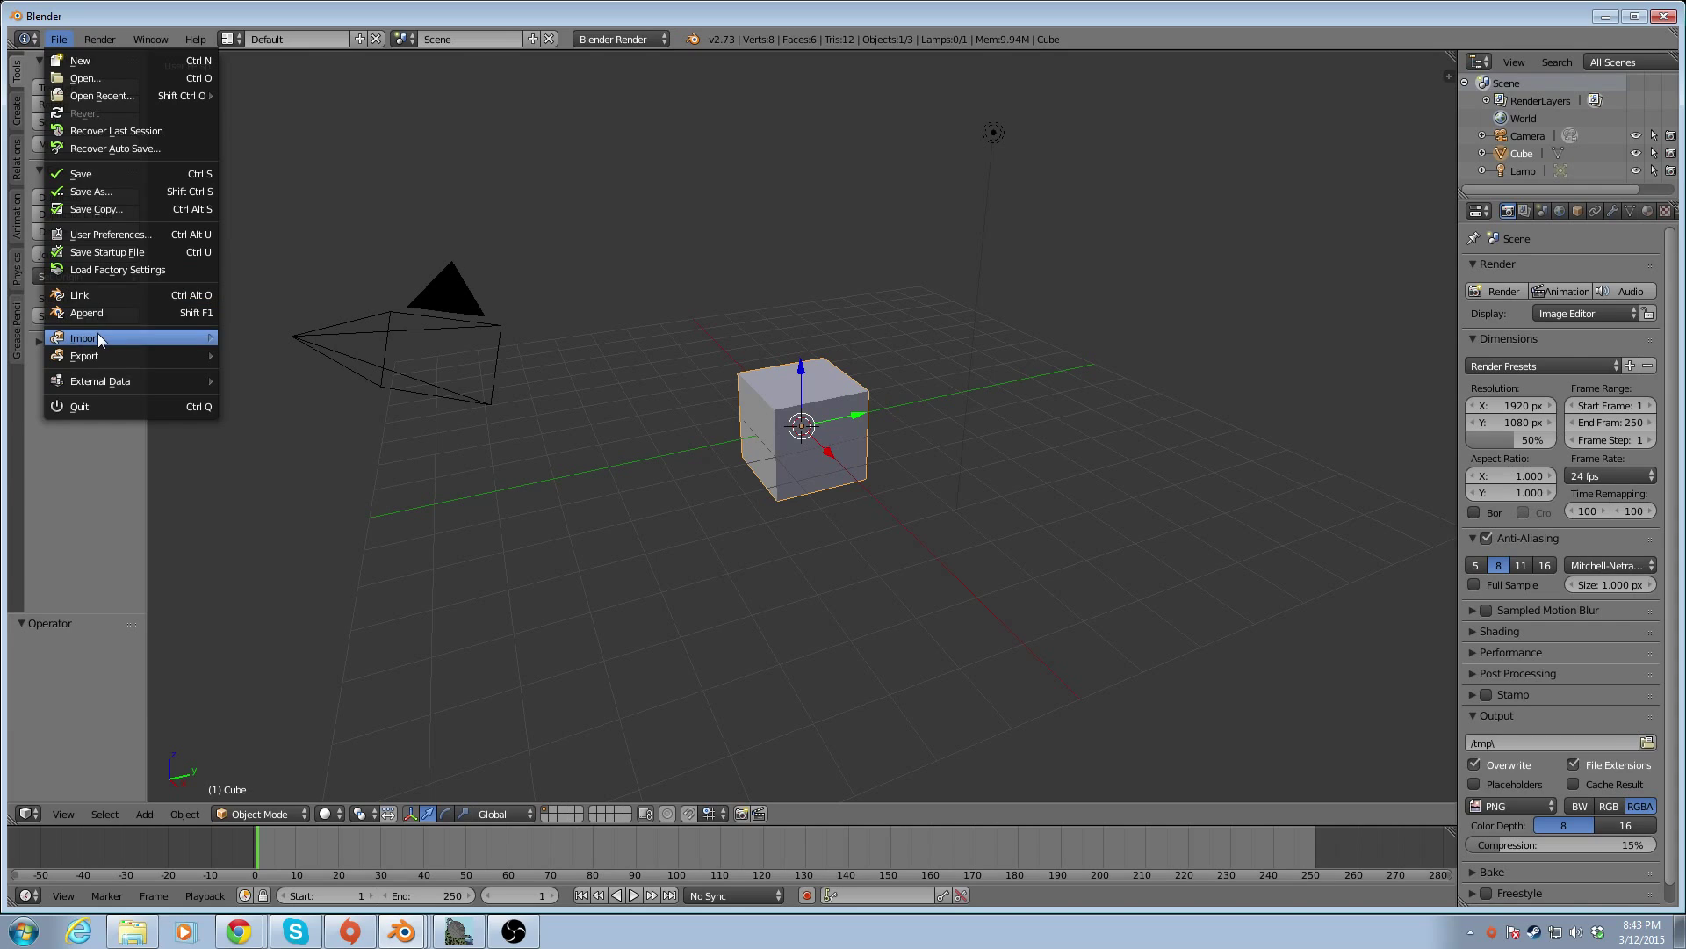
mouse_move(98, 337)
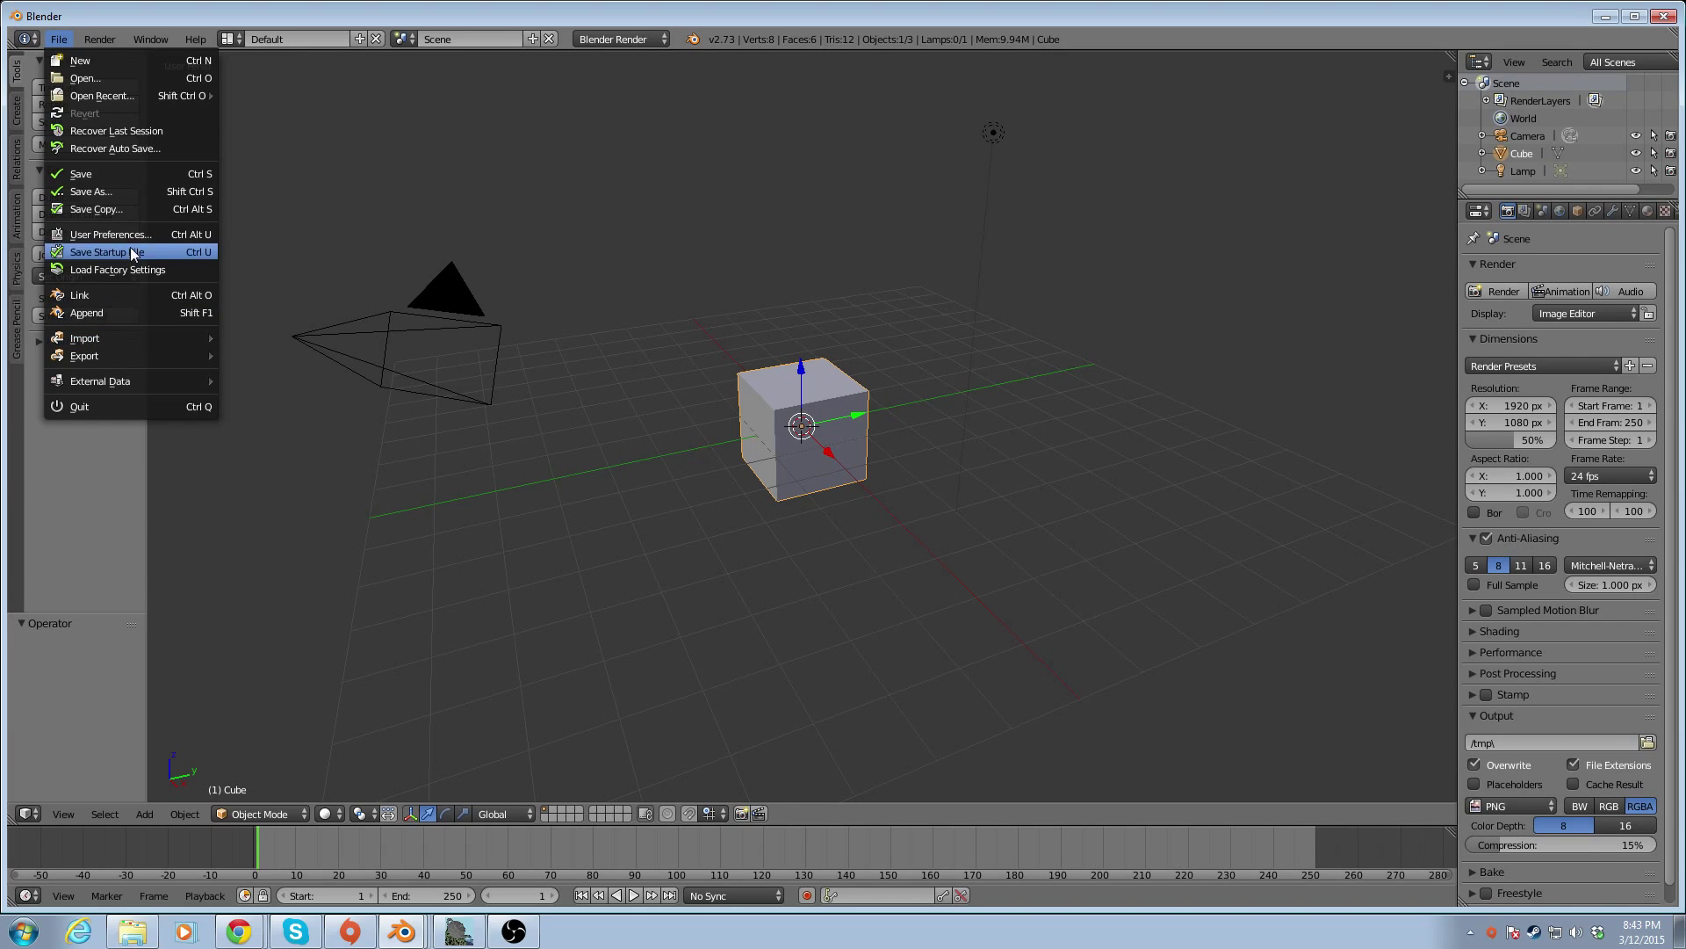
click(132, 78)
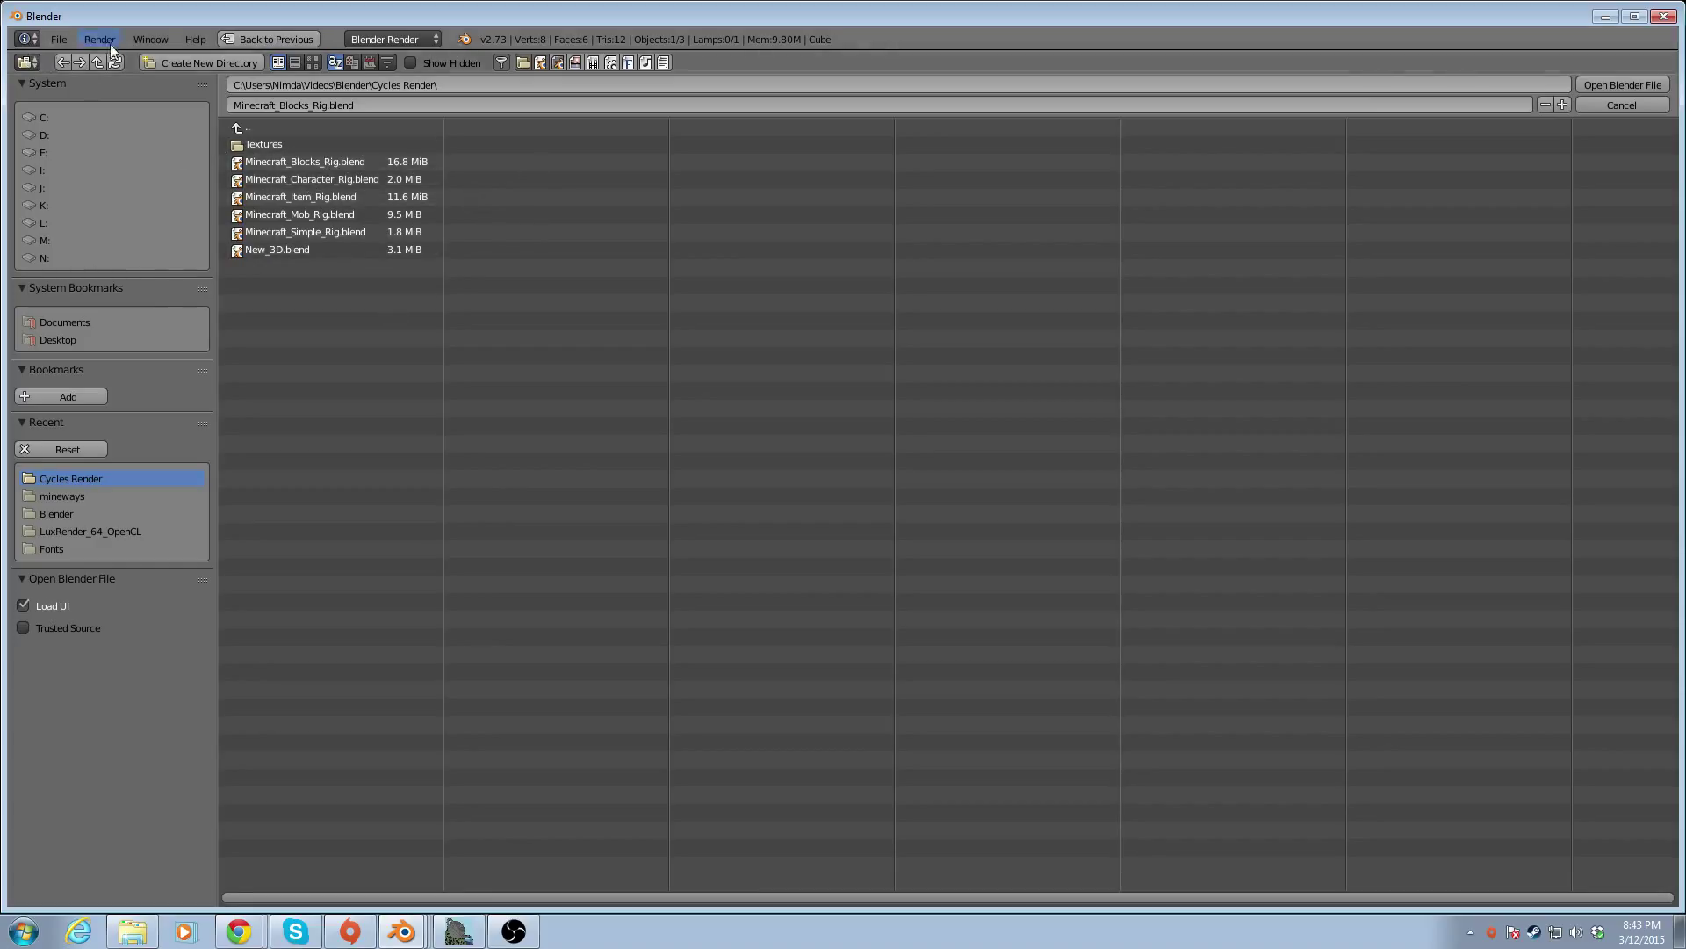
Switch to Chrome and open the Blender 2.73a download page from the blender.org home page
click(239, 931)
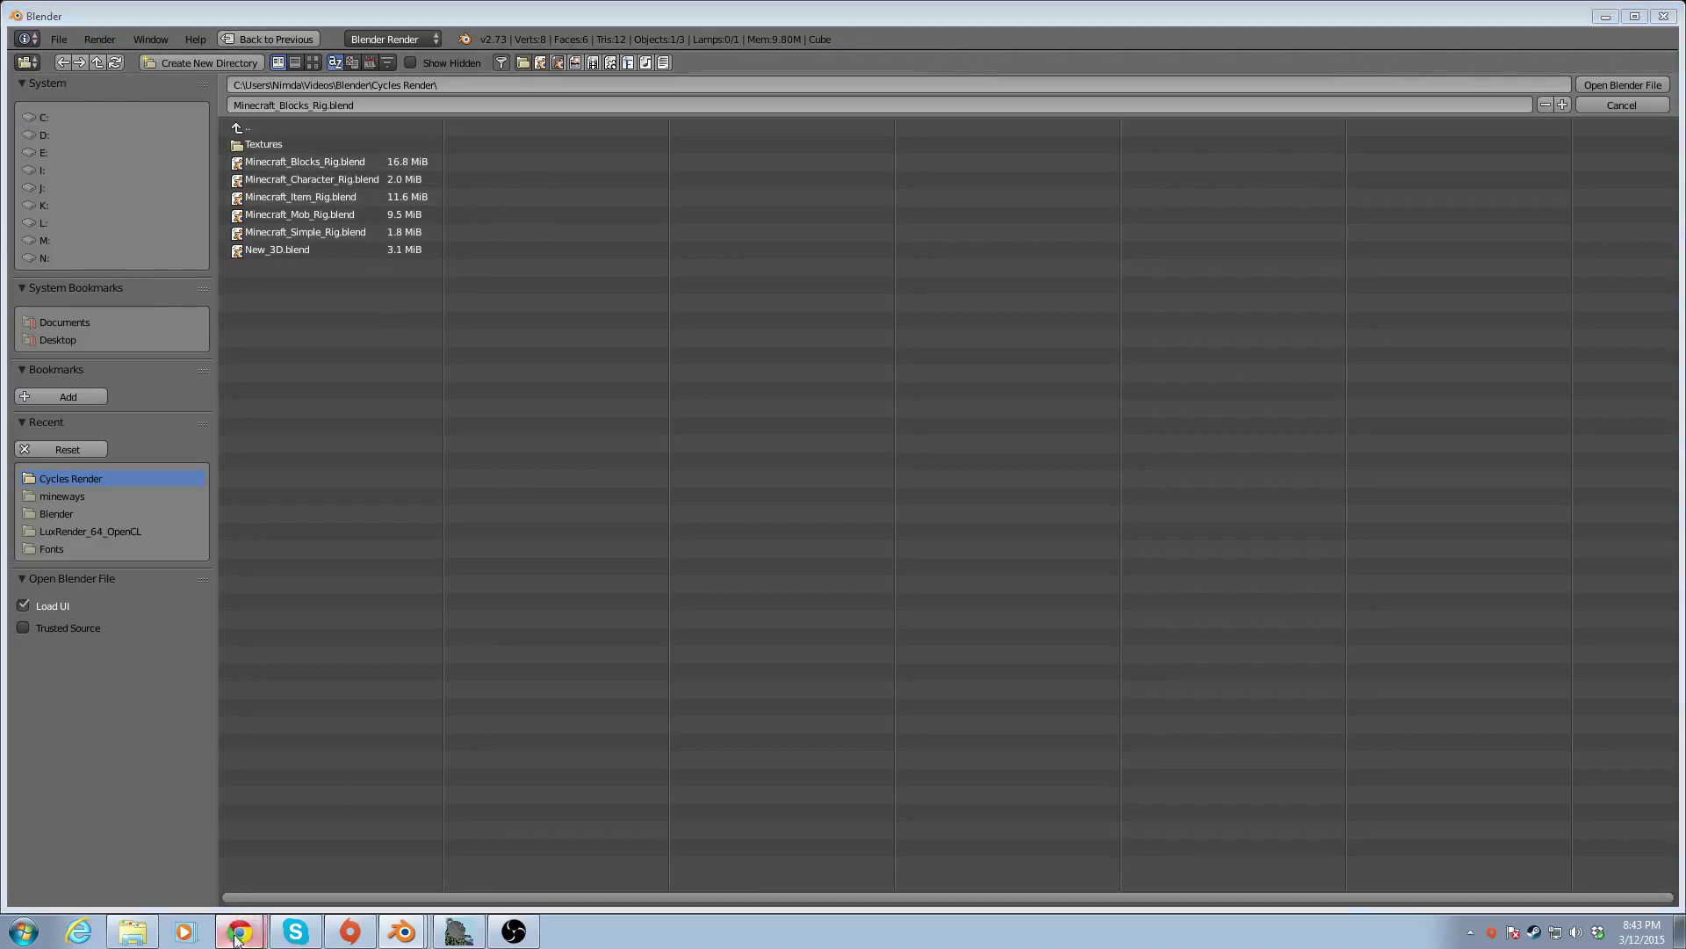
click(191, 867)
click(269, 26)
click(141, 21)
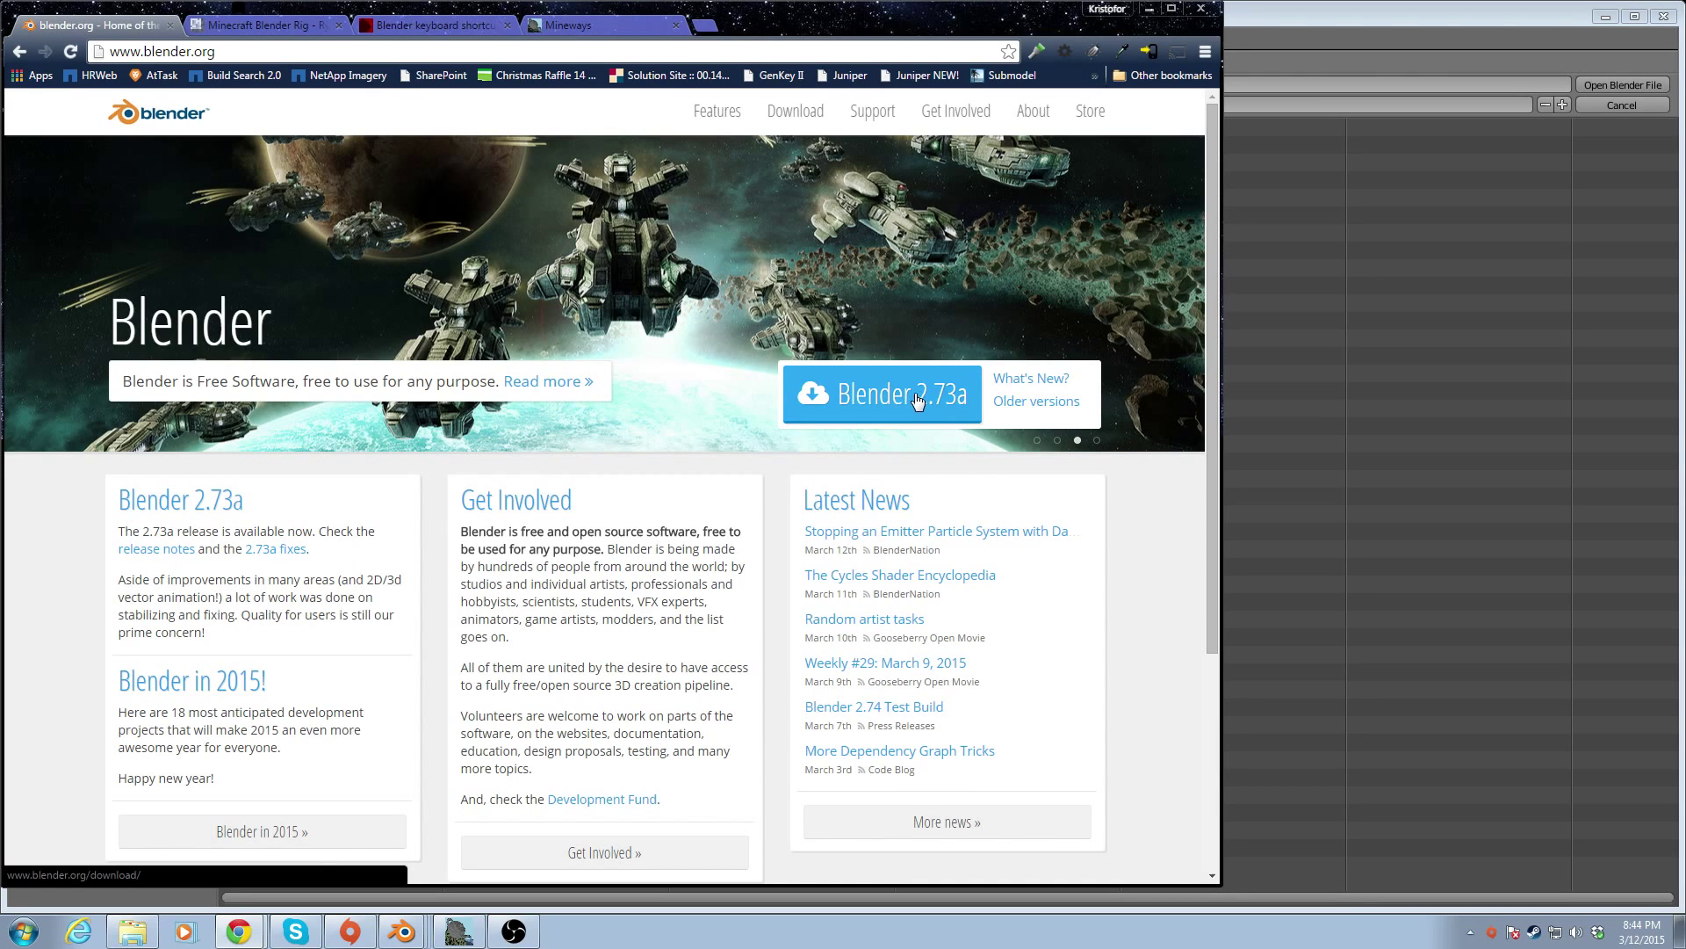
scroll(698, 396, down, 3)
scroll(694, 443, up, 2)
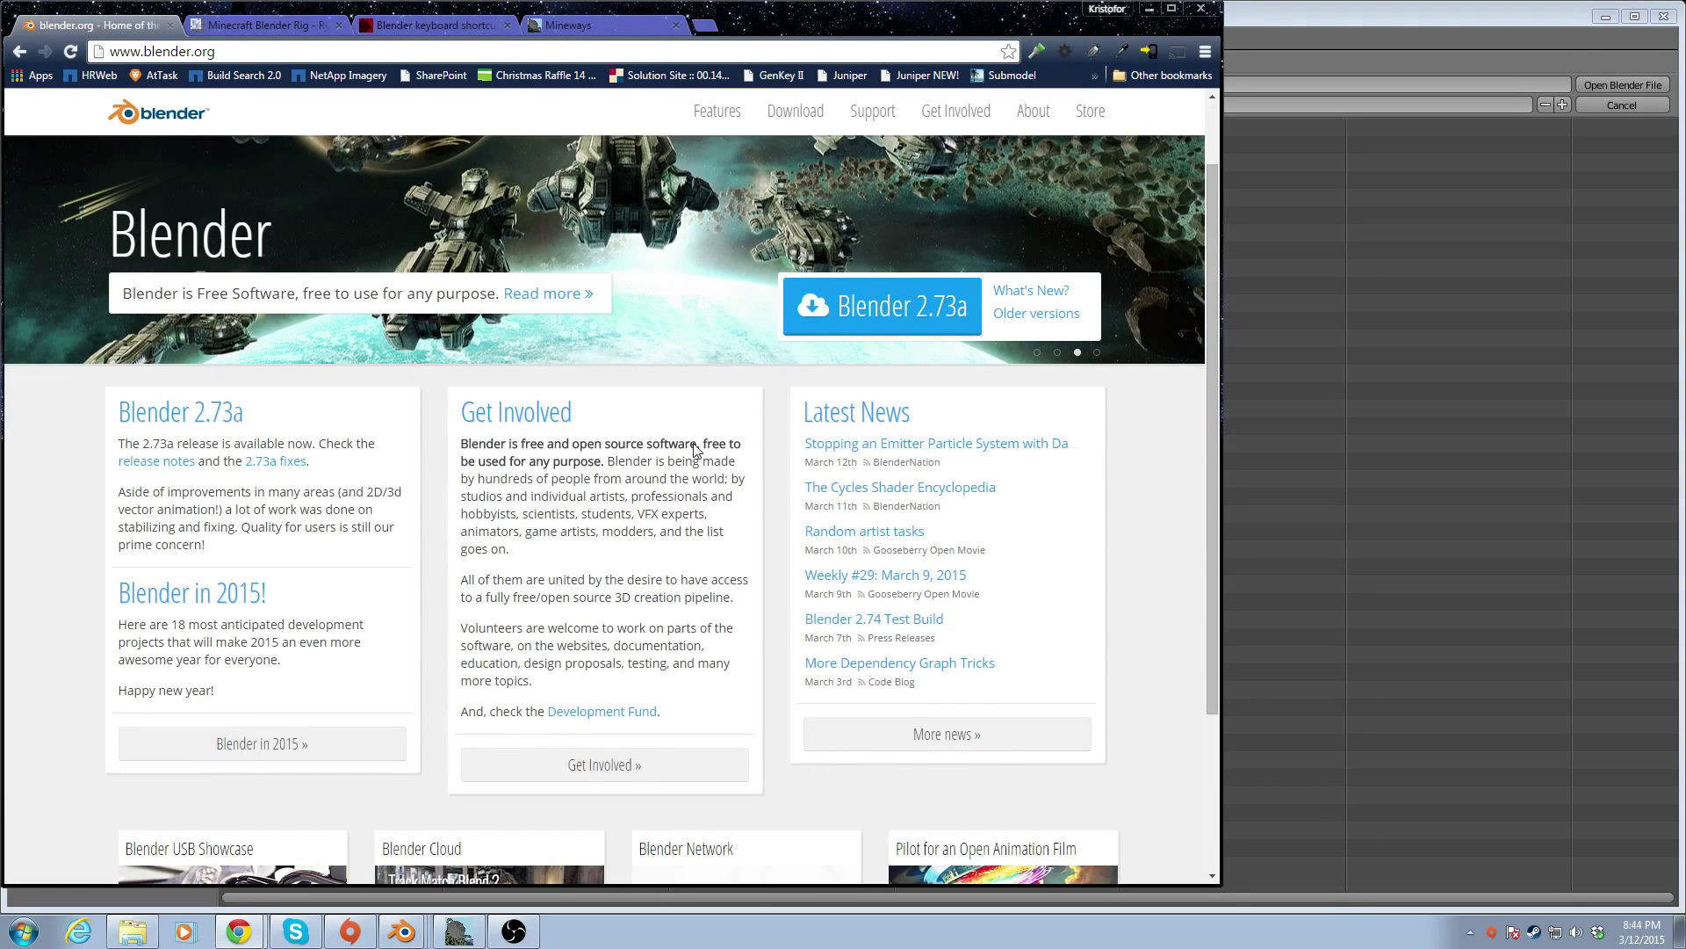
click(889, 311)
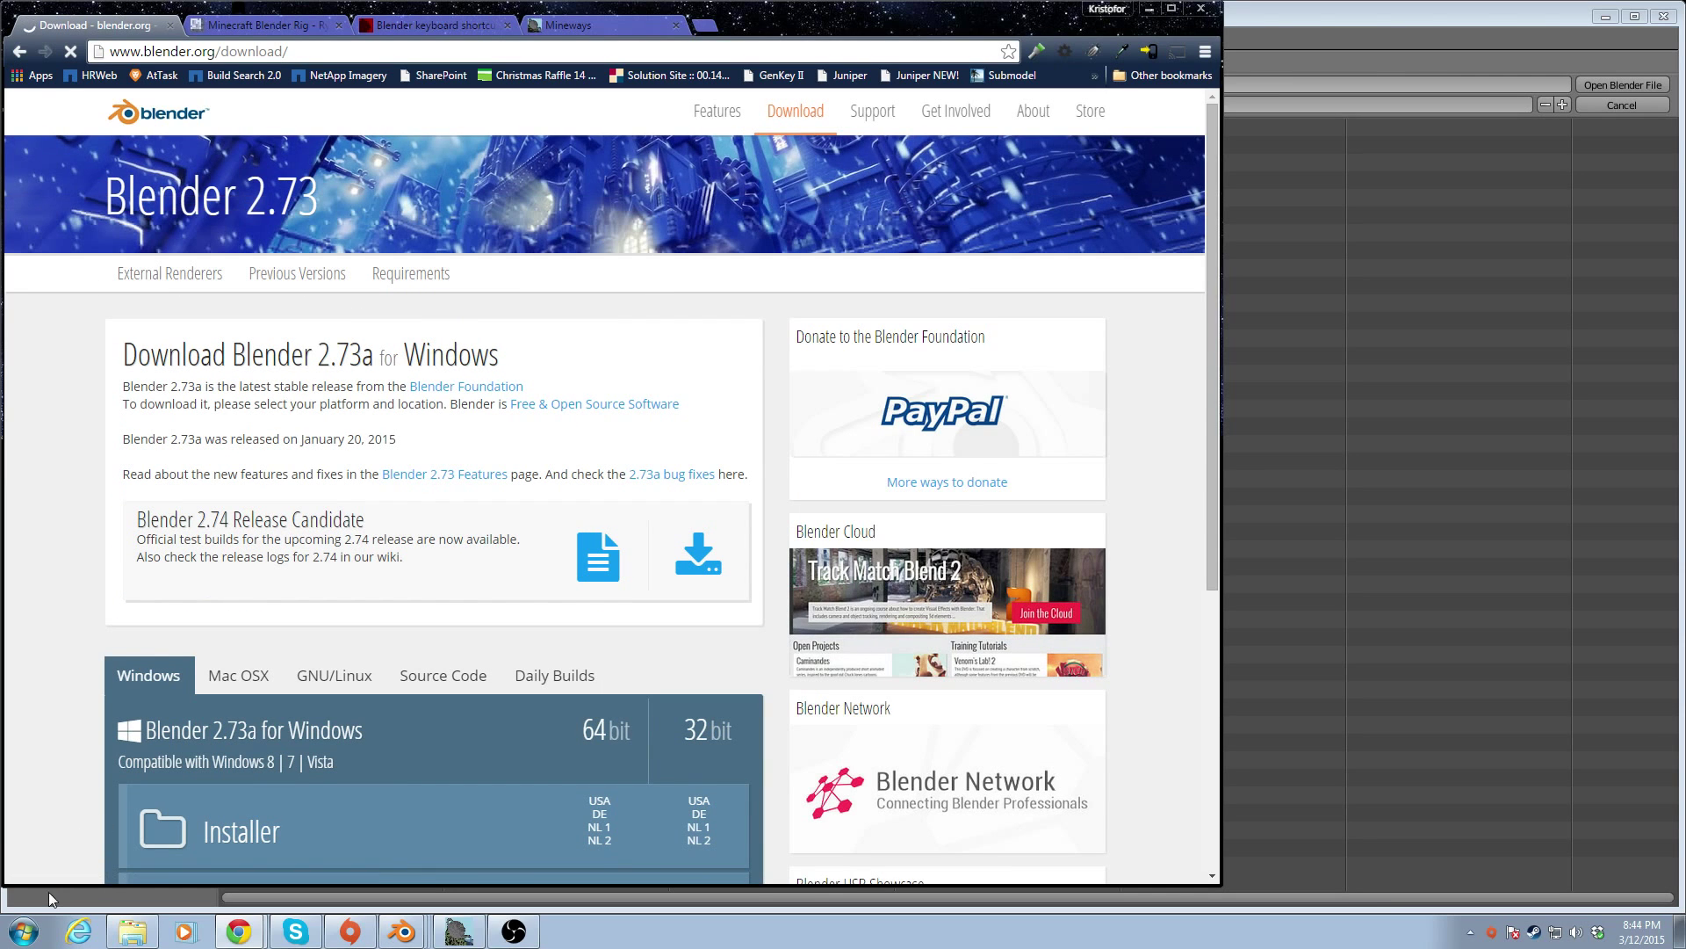
Check the Windows system type in the Control Panel's System information, close it and minimize the browser
click(24, 933)
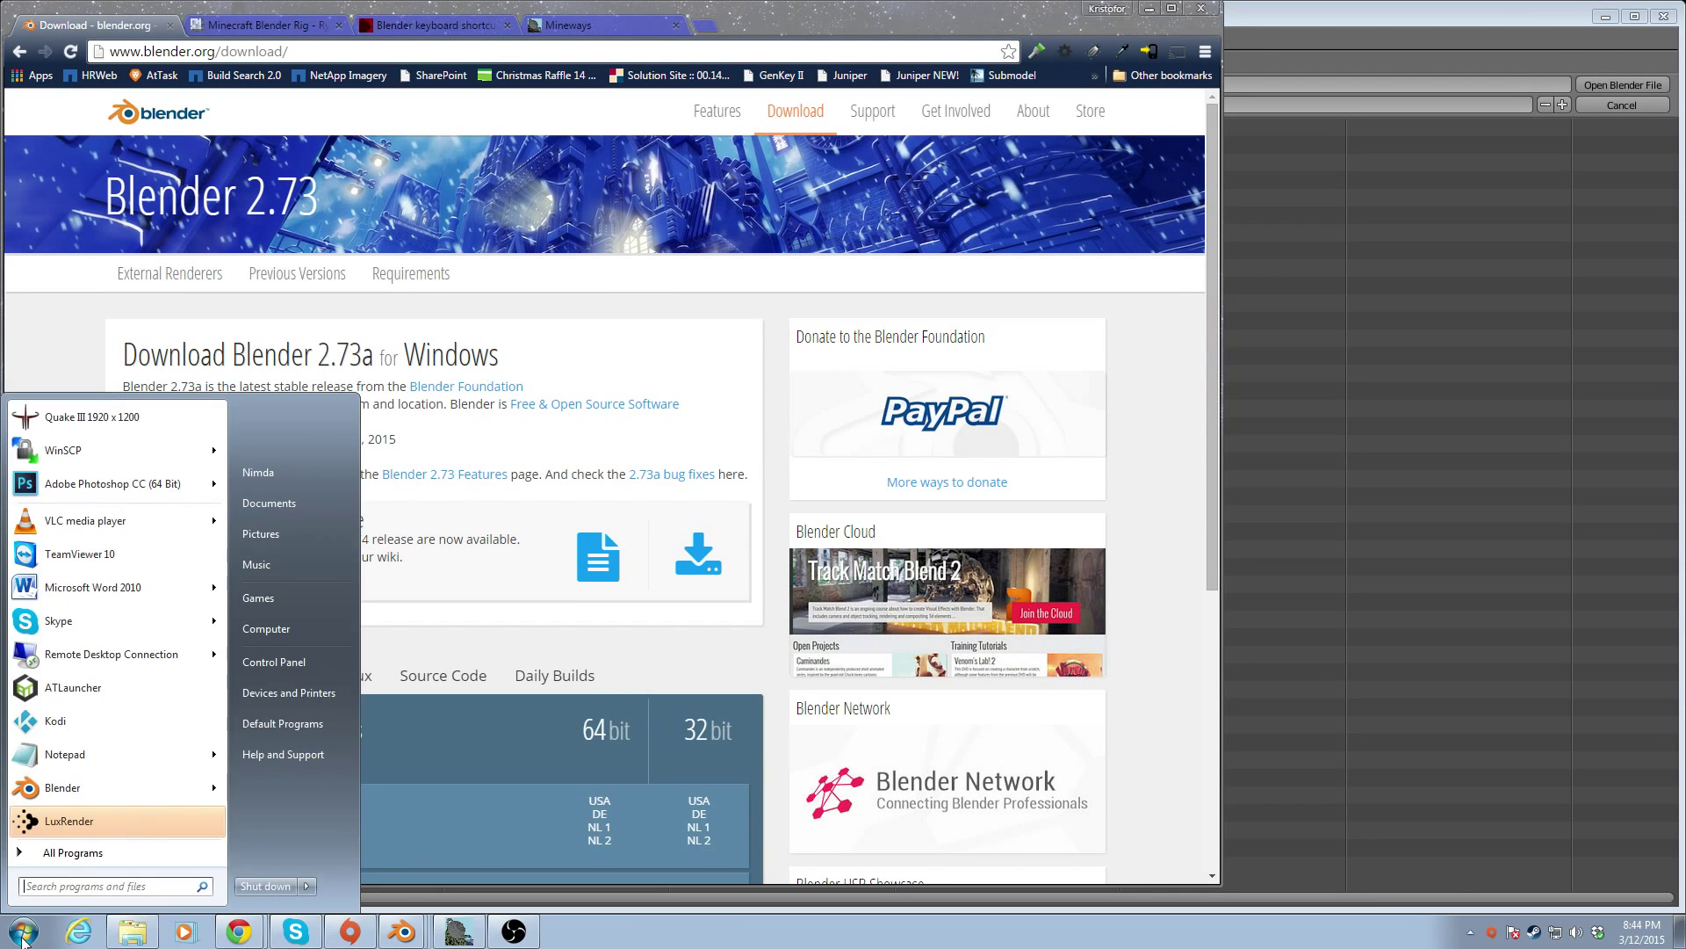
click(316, 661)
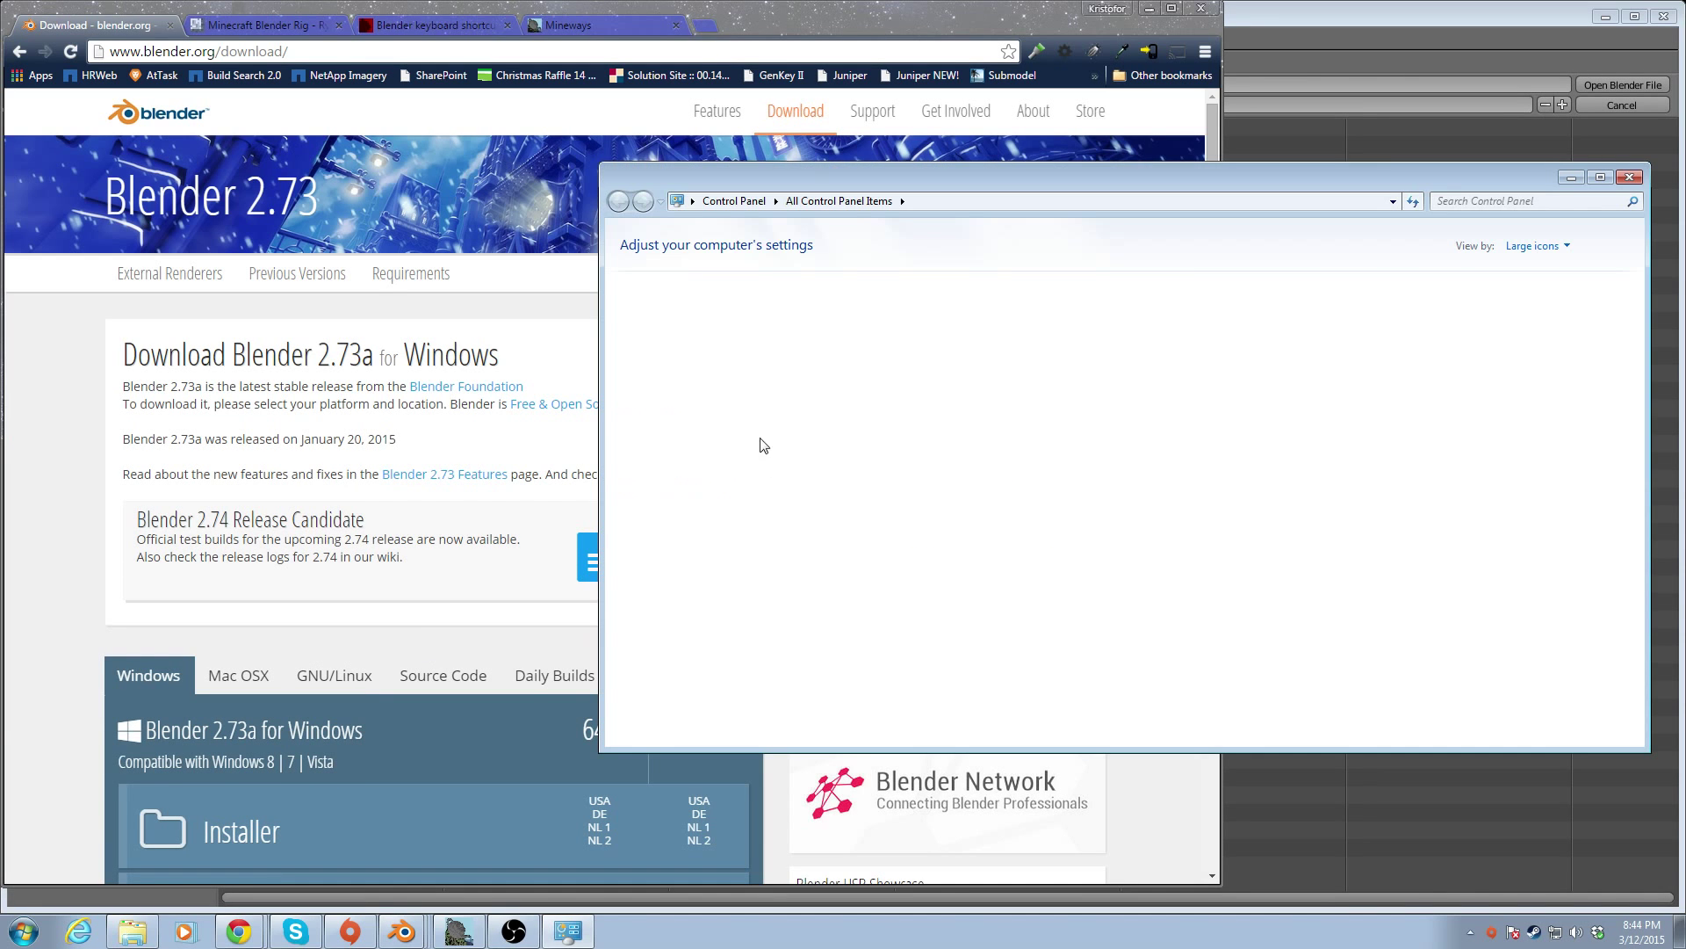
scroll(967, 500, down, 3)
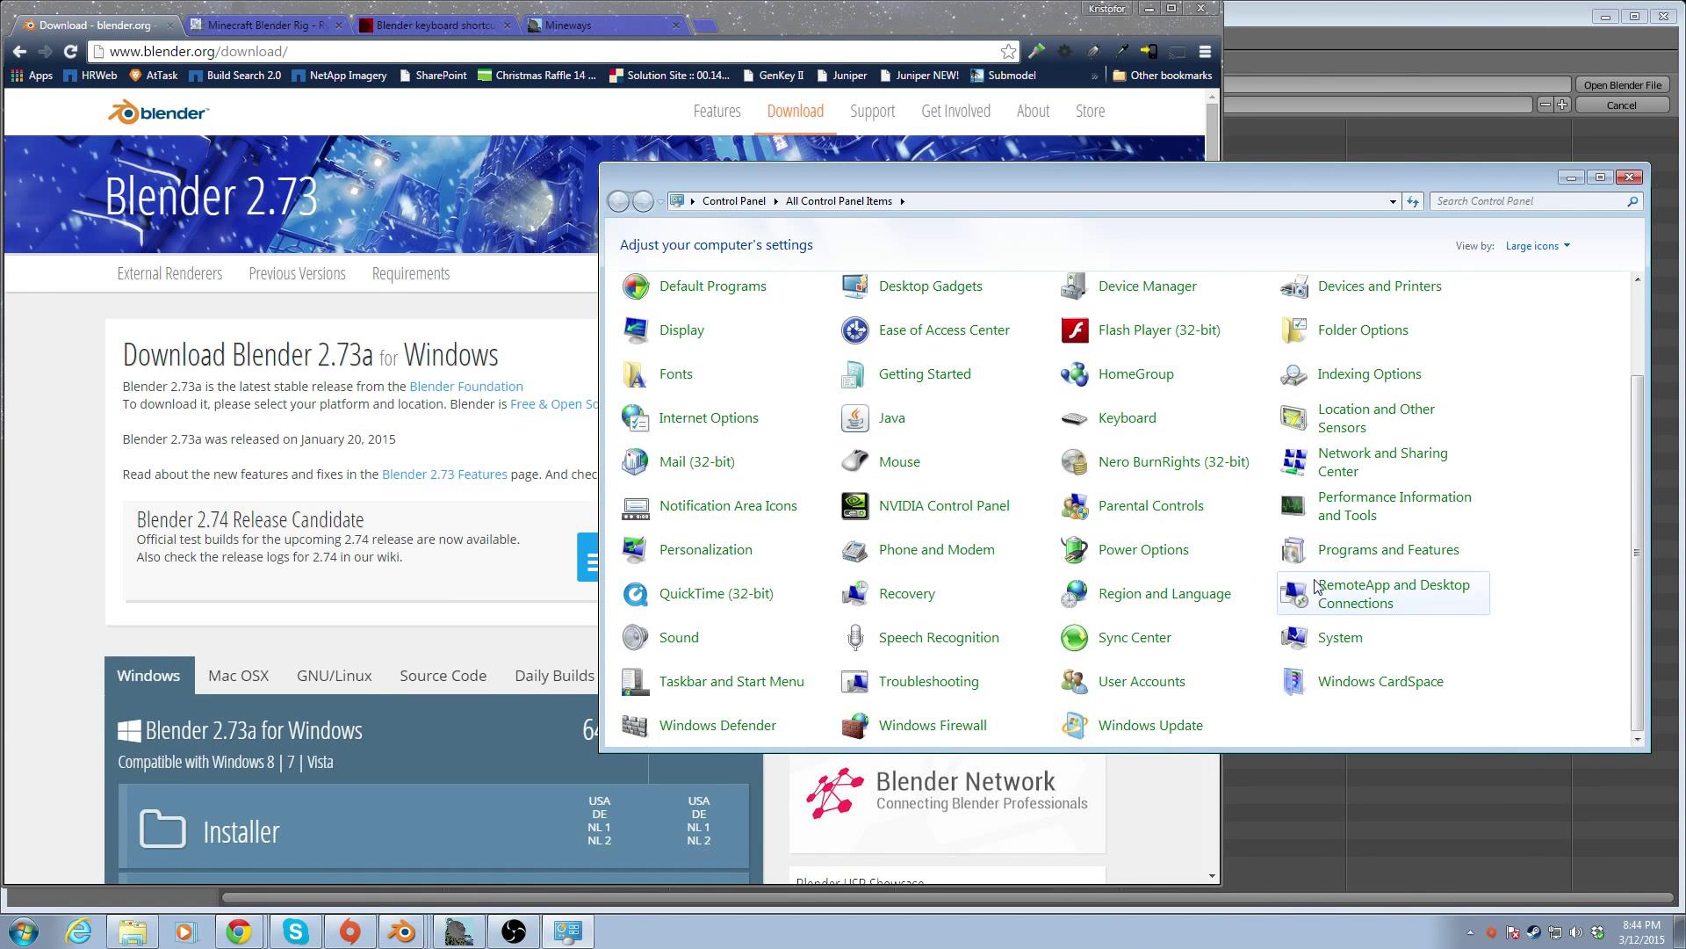
click(1342, 639)
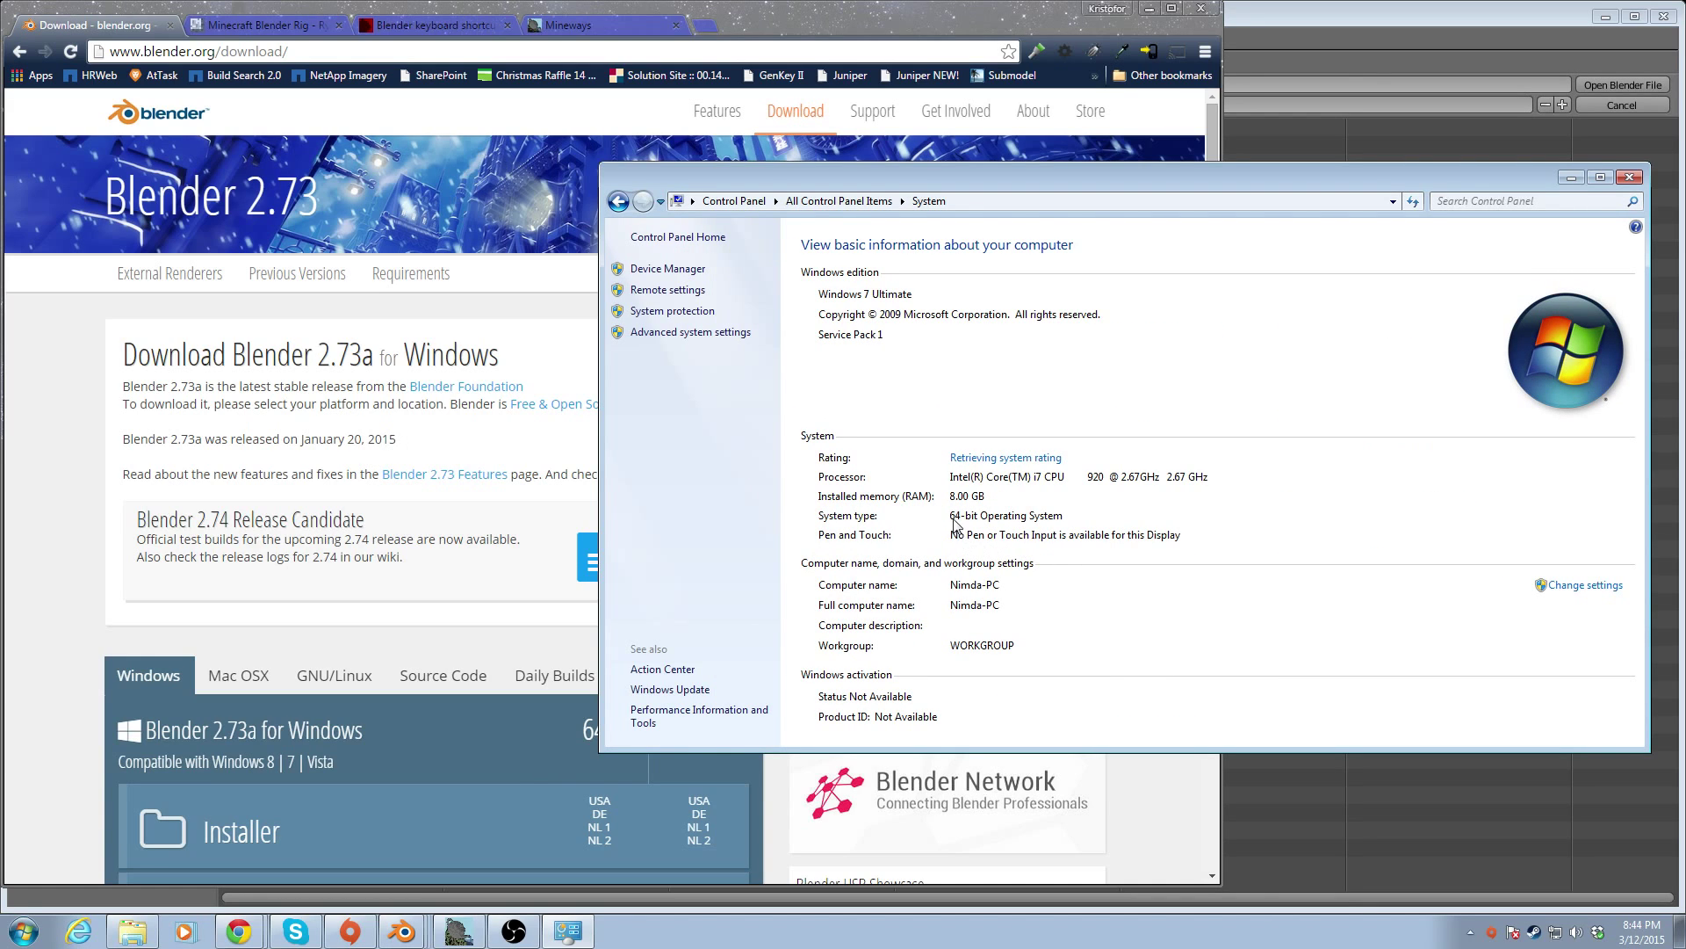
click(1629, 176)
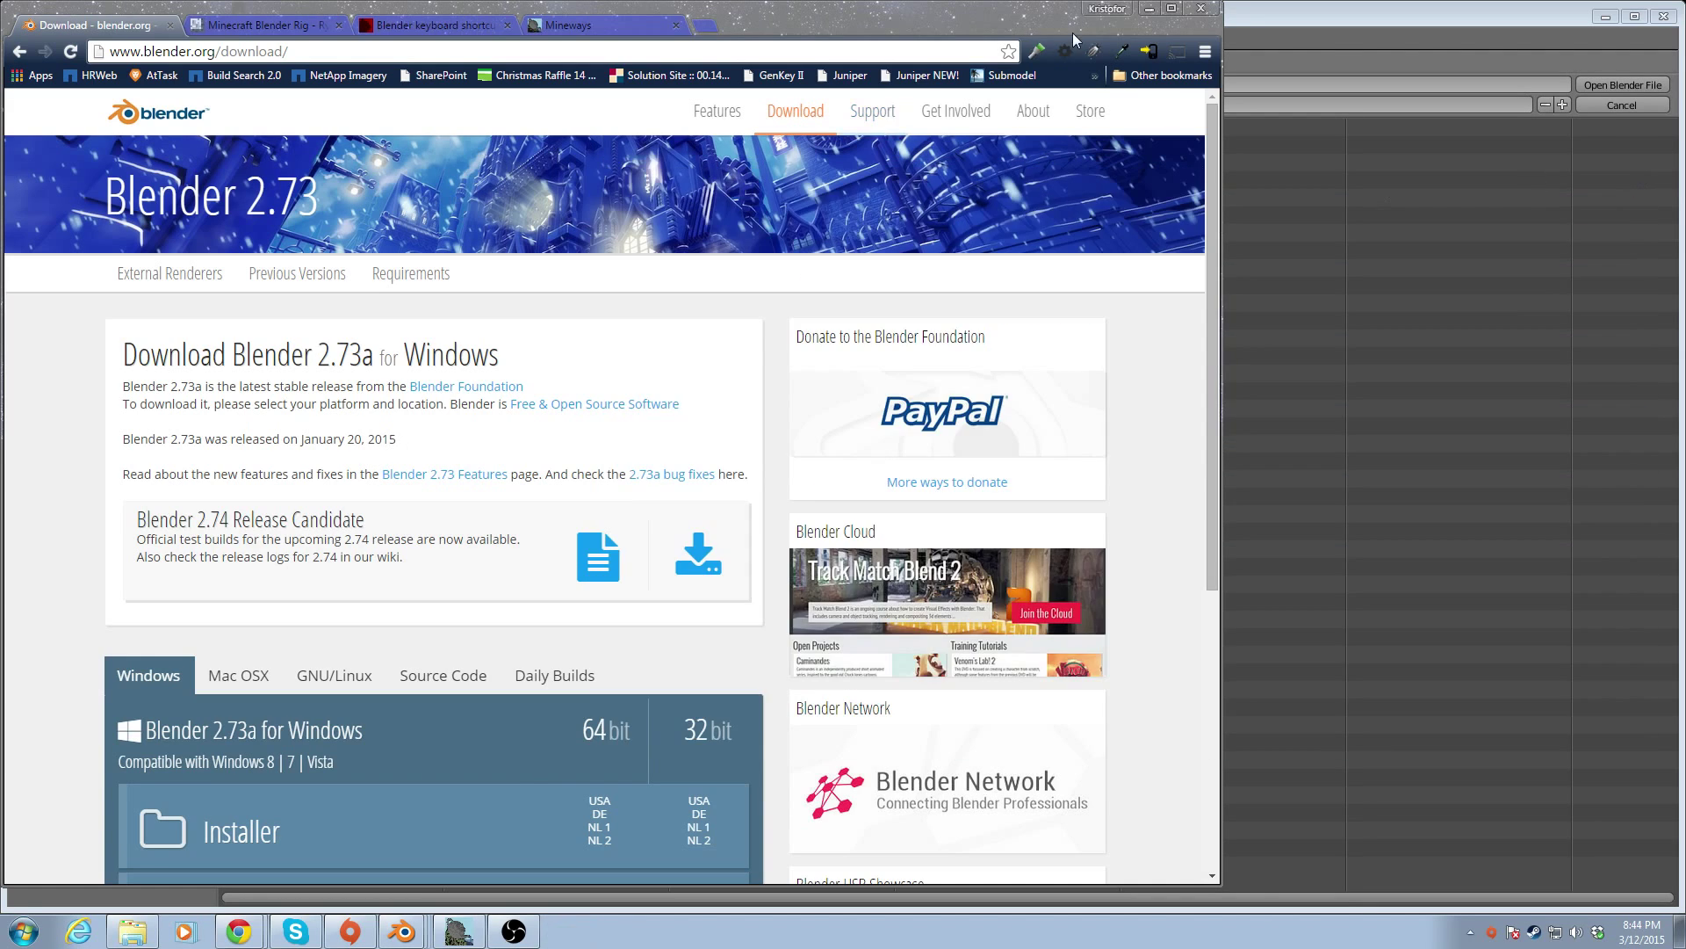
click(1151, 11)
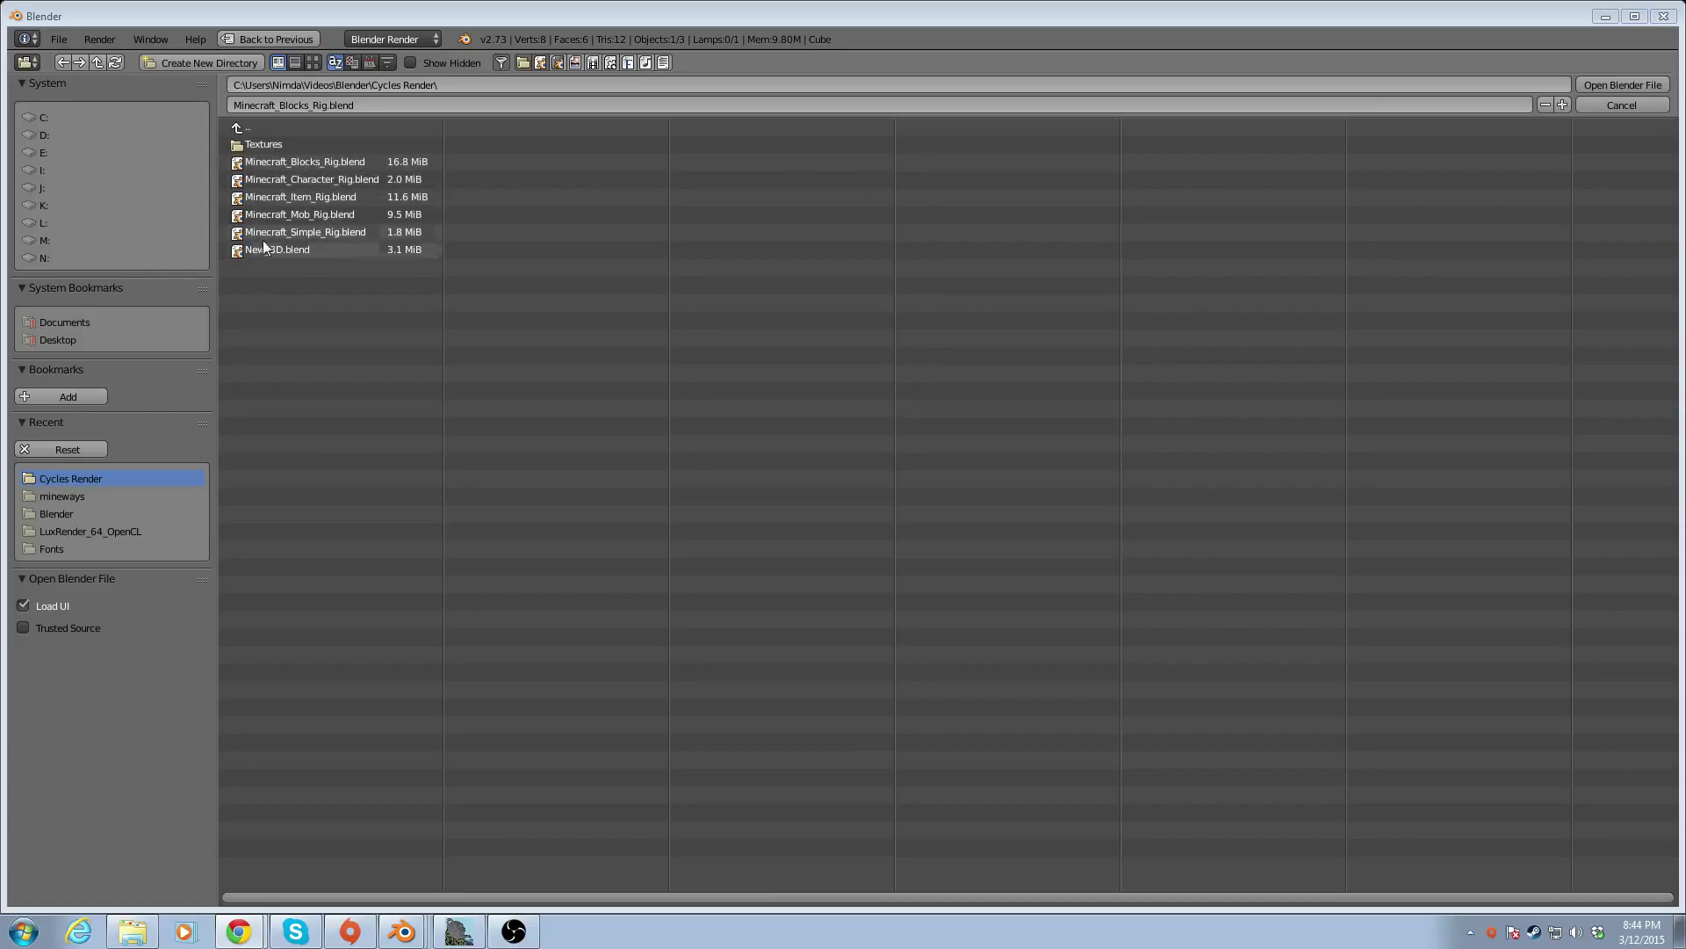
View the Minecraft Blender Rig download page in Chrome and return to Blender's file browser
click(249, 938)
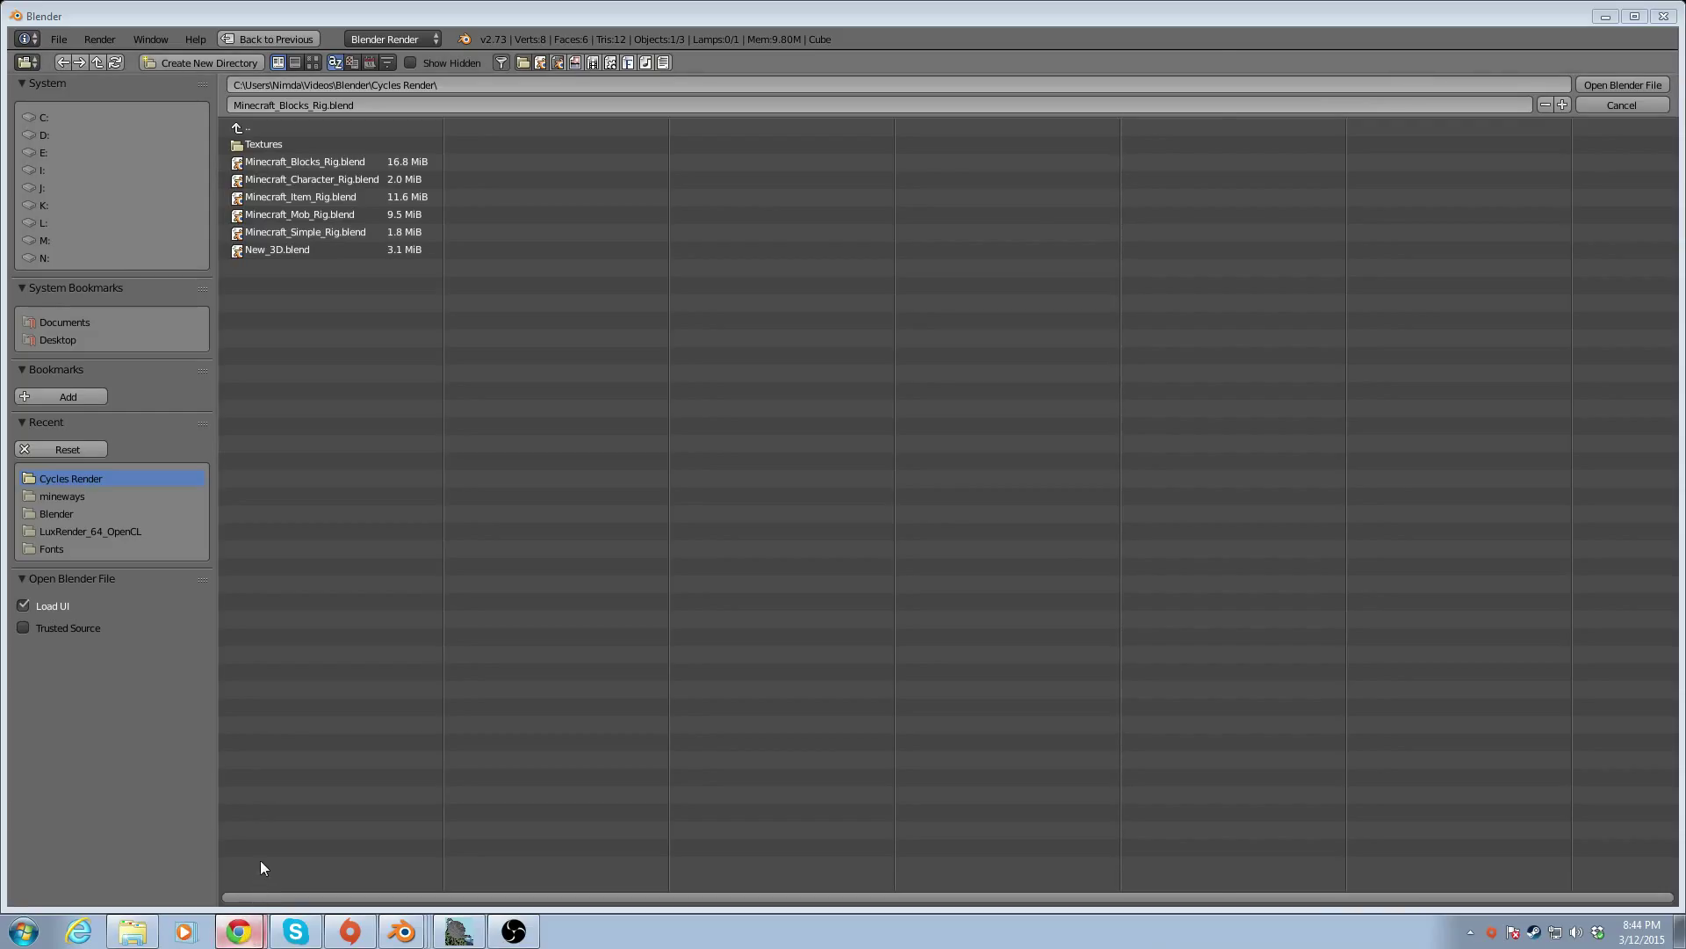
click(263, 27)
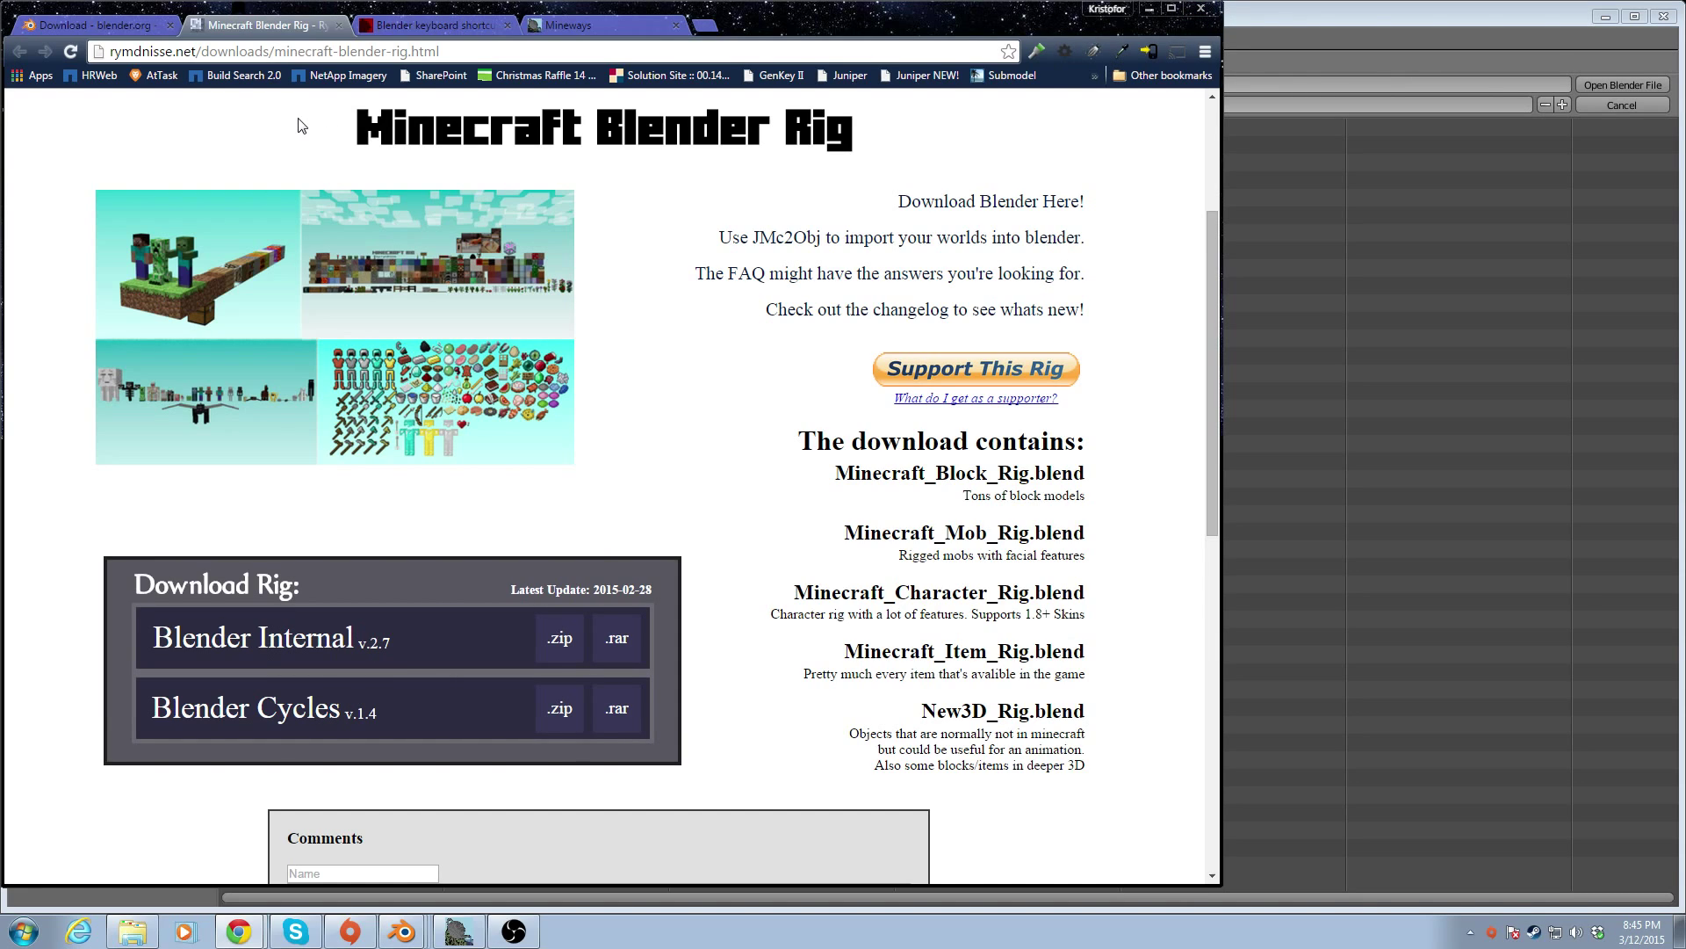
click(1313, 29)
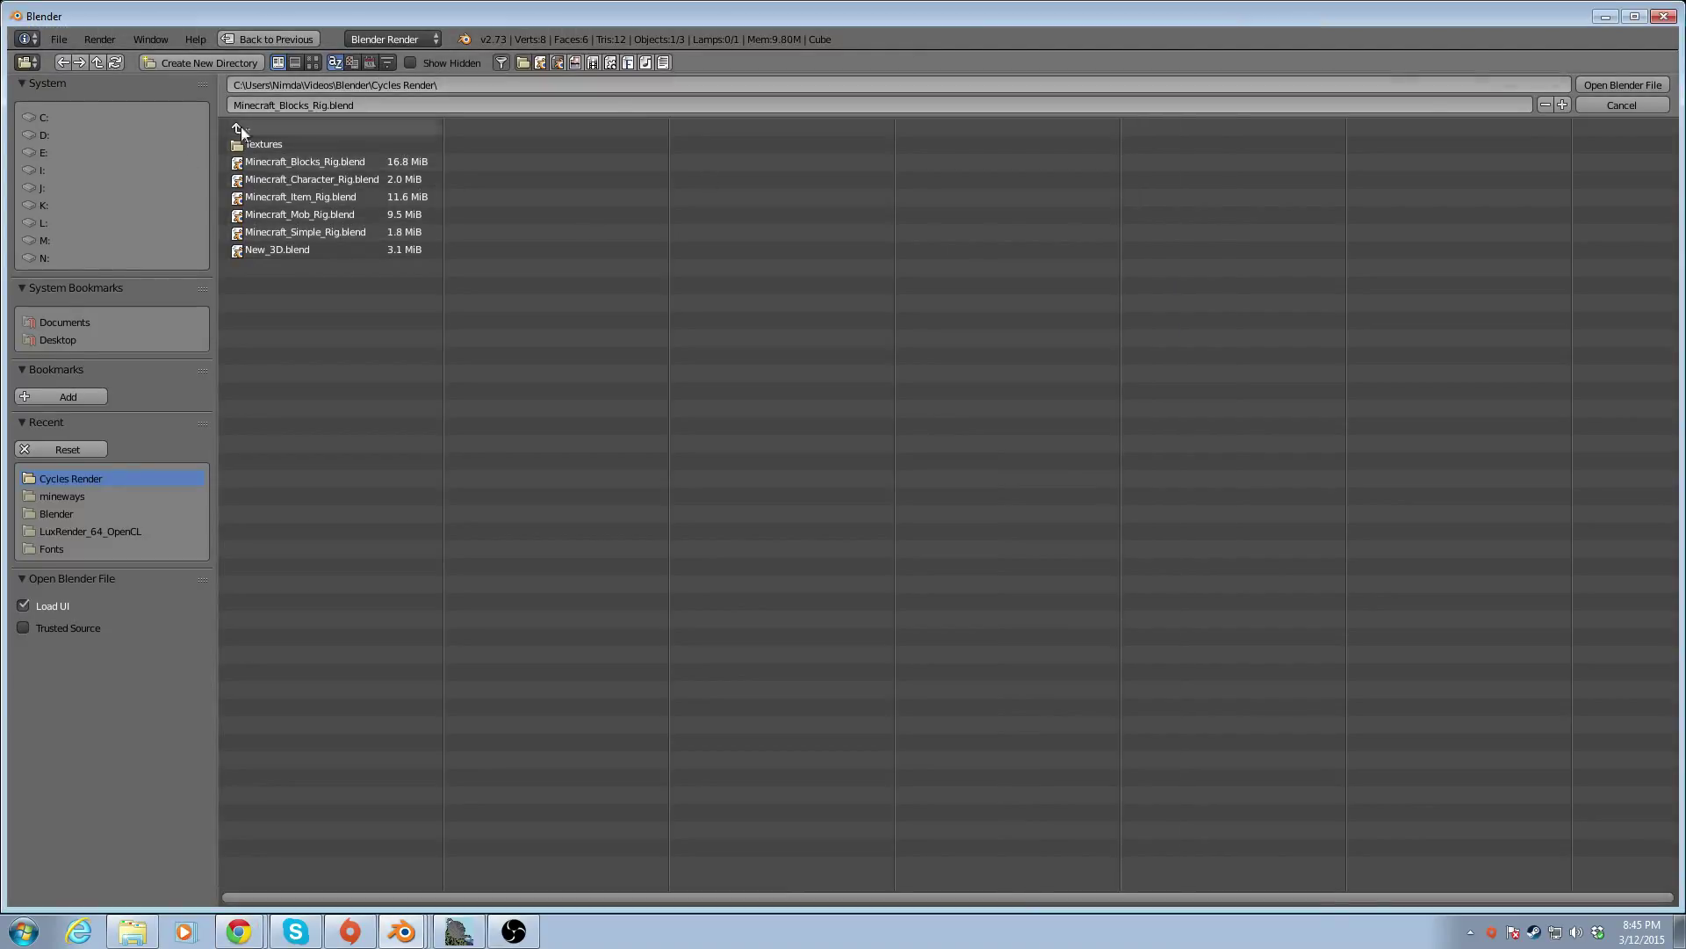
Open Minecraft_Character_Rig.blend from the Cycles Render folder
click(328, 177)
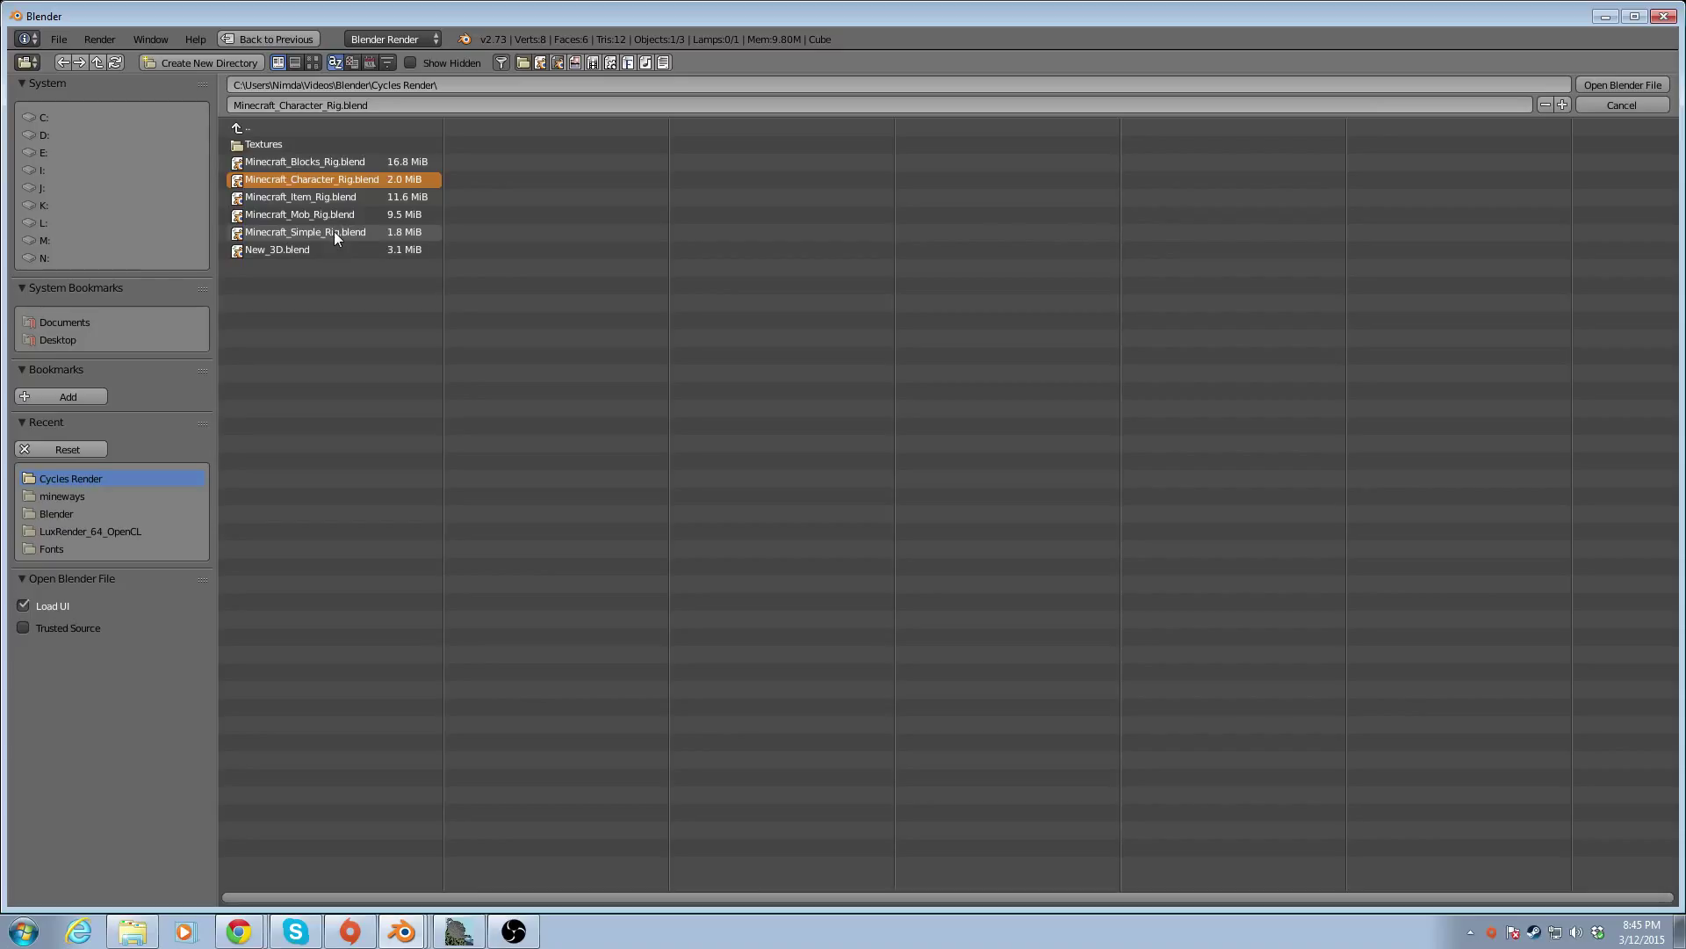
double_click(351, 178)
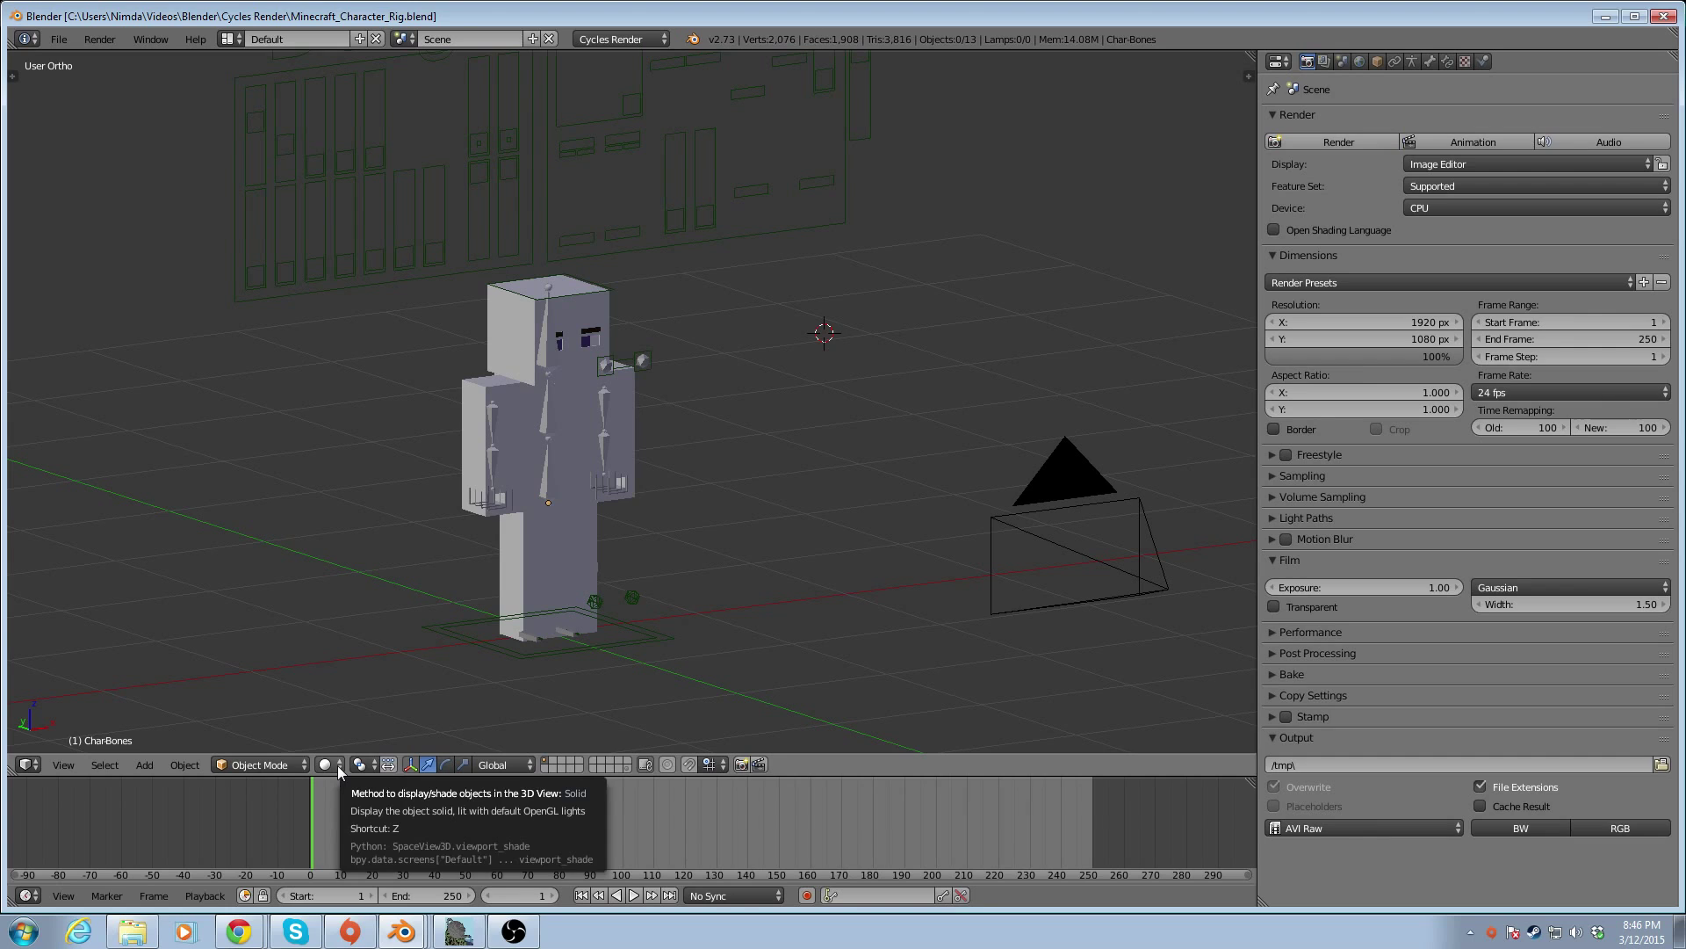
Open the Minecraft character rig file from the Blender Render folder instead of the Cycles version
click(61, 39)
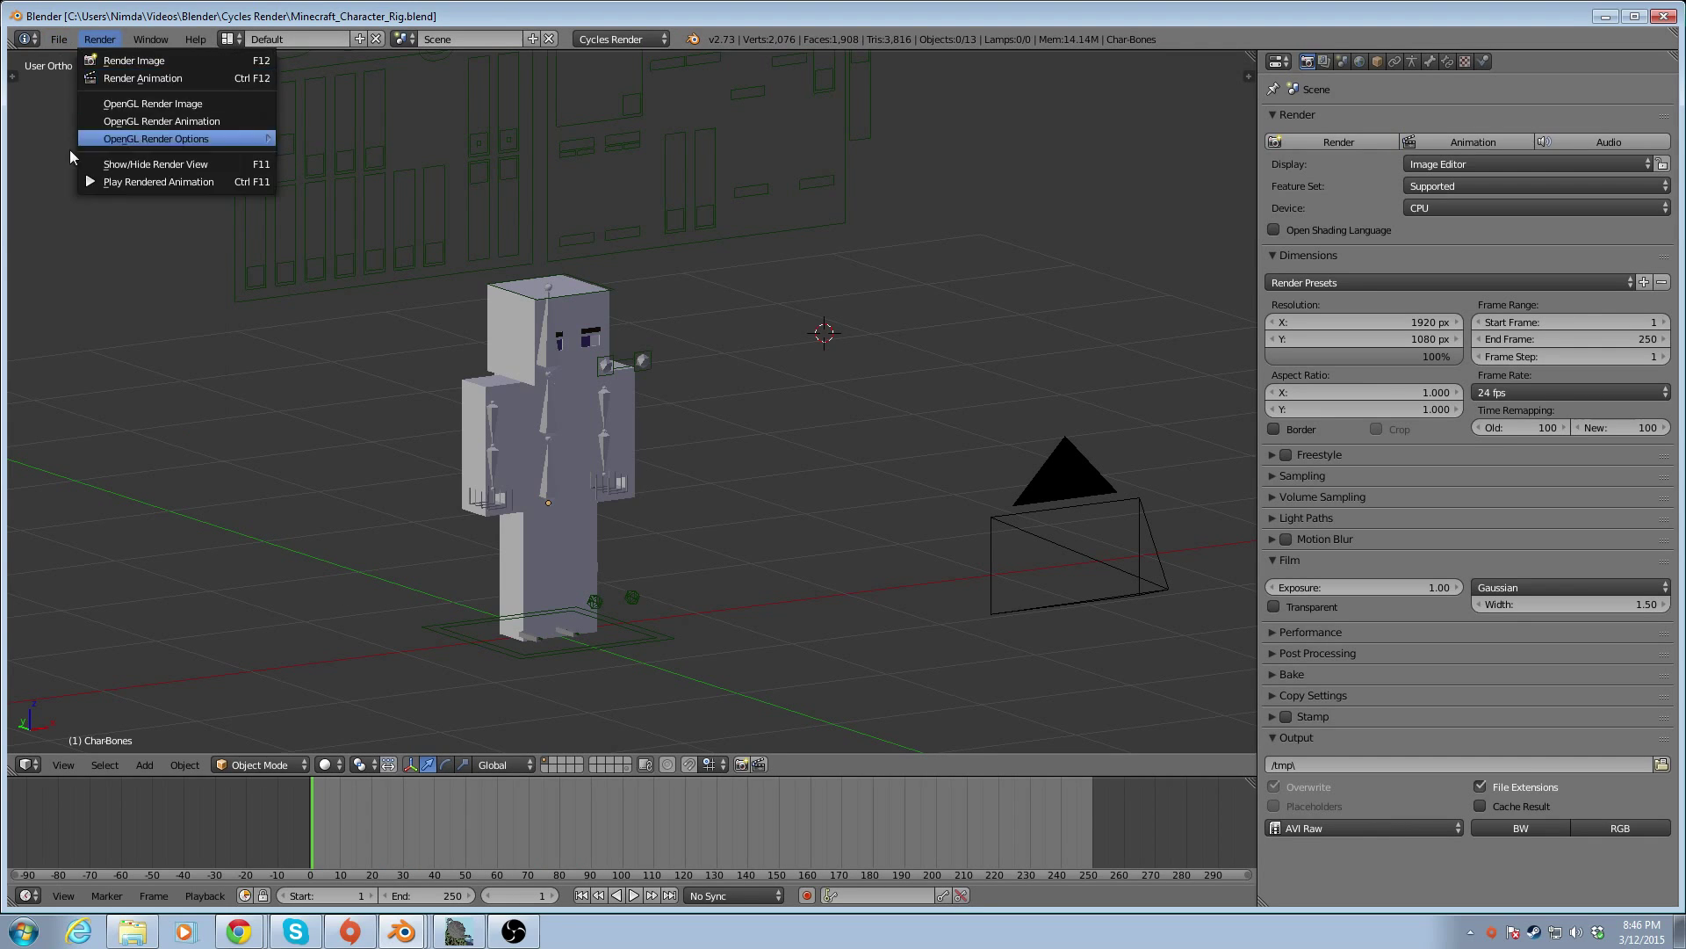
click(59, 40)
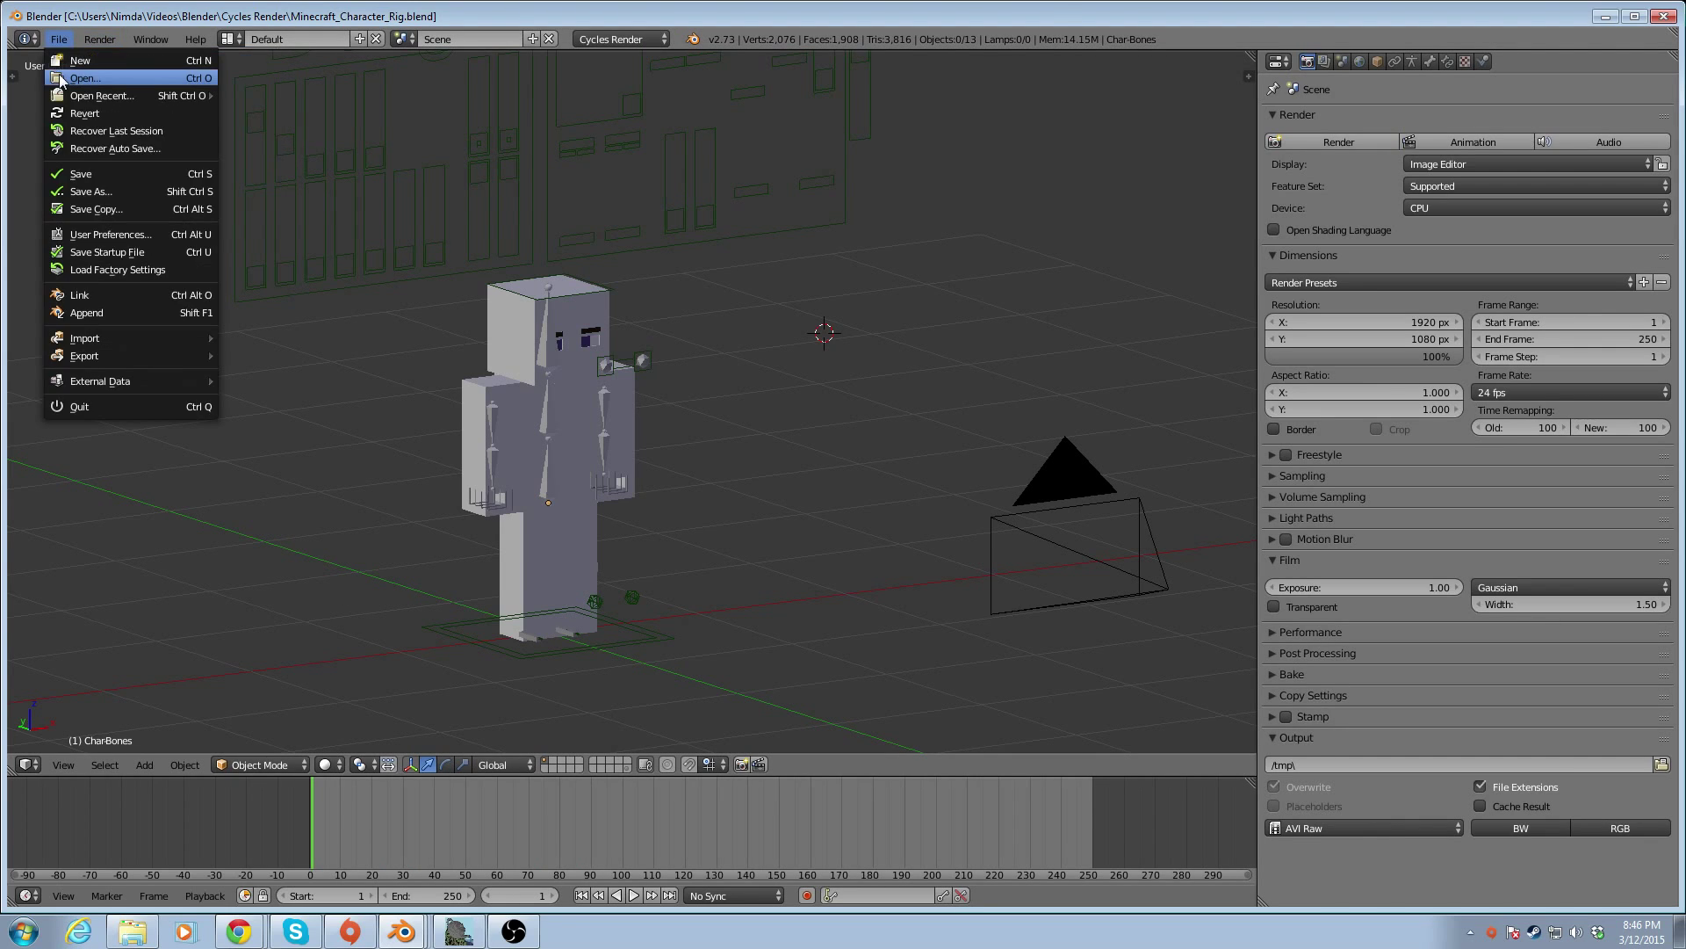
click(60, 81)
click(267, 126)
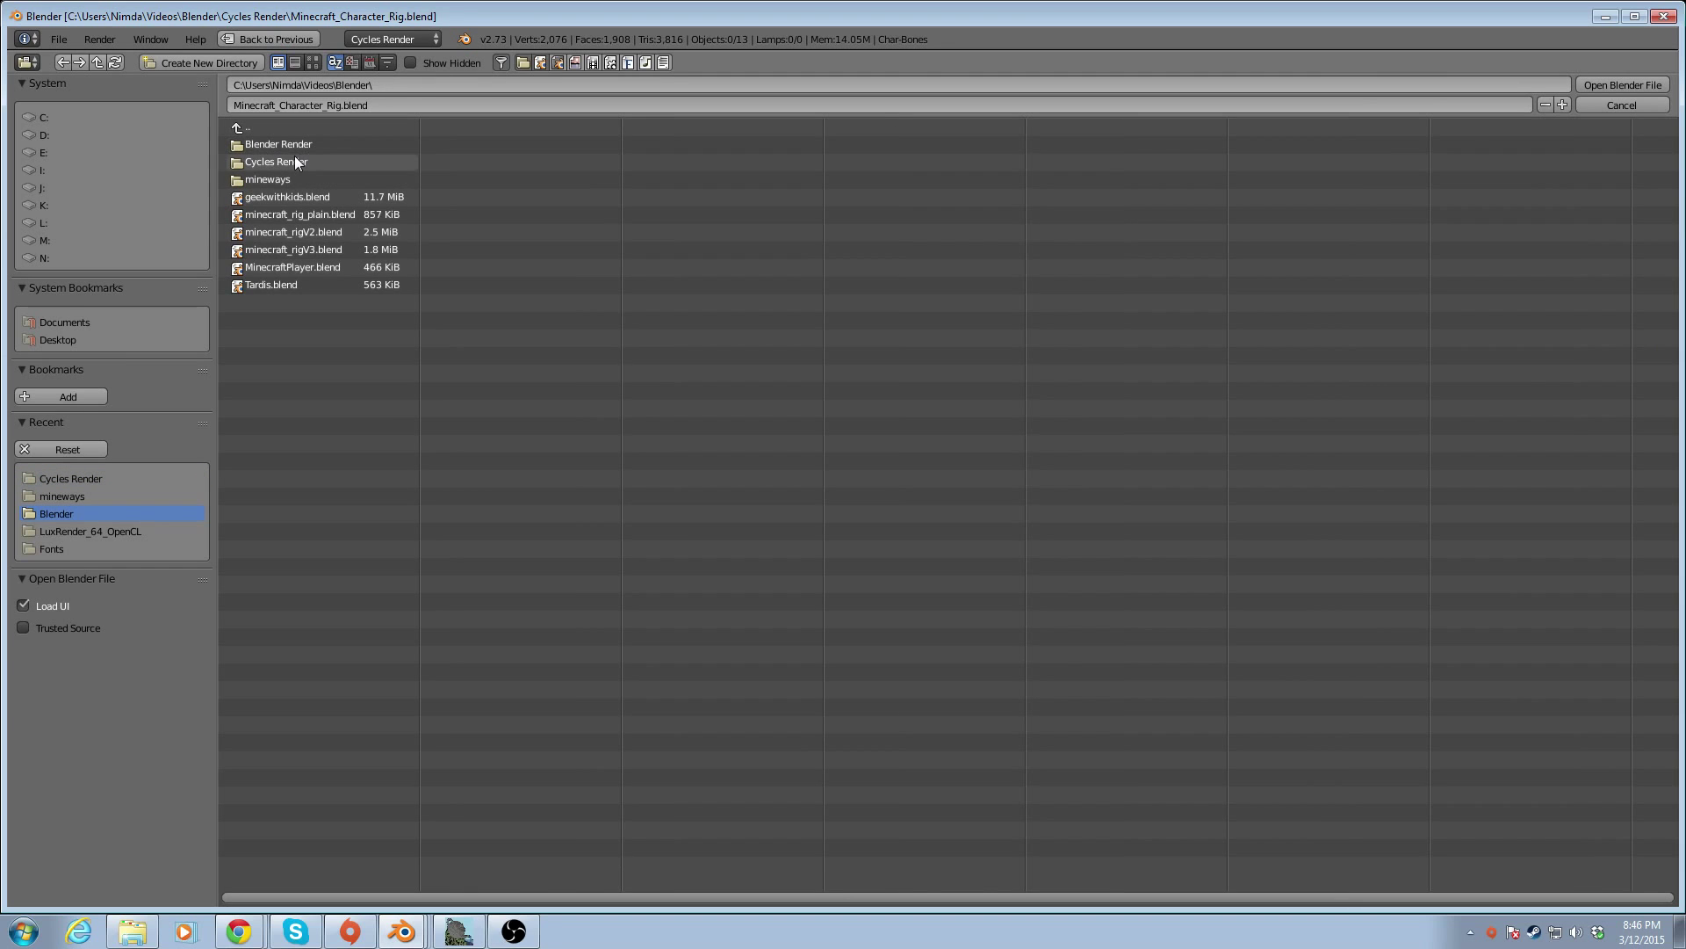
double_click(295, 146)
double_click(287, 172)
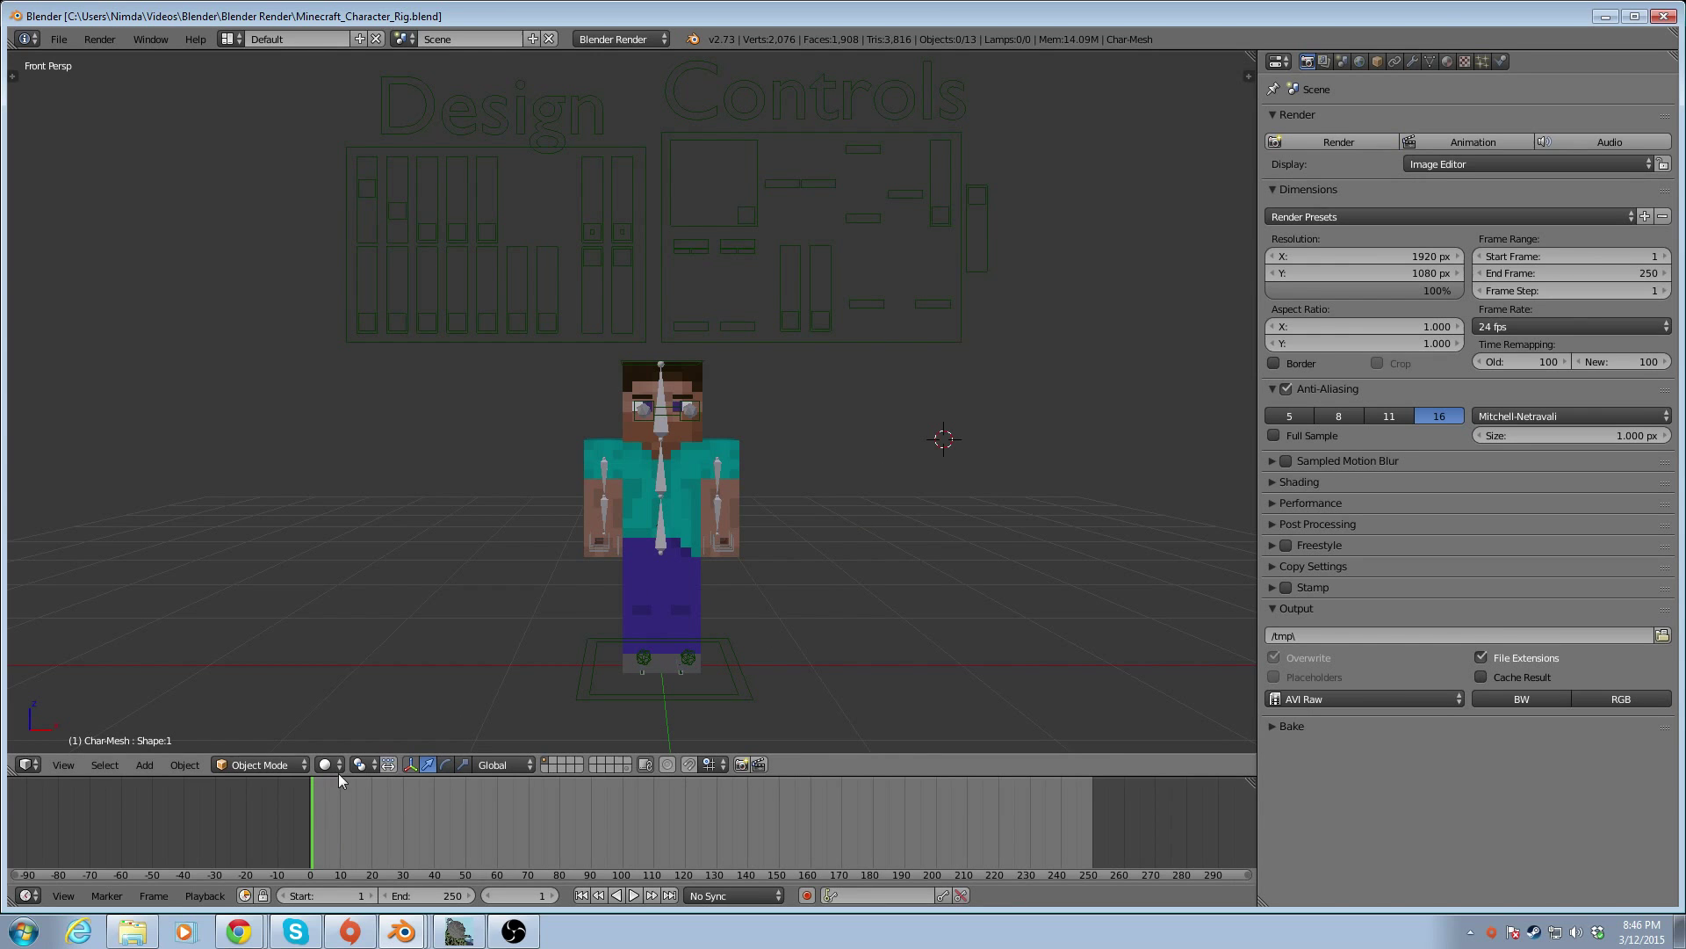
Enable Mipmaps in the system user preferences and inspect the effect on the character's skin texture
middle_drag(720, 432, 841, 505)
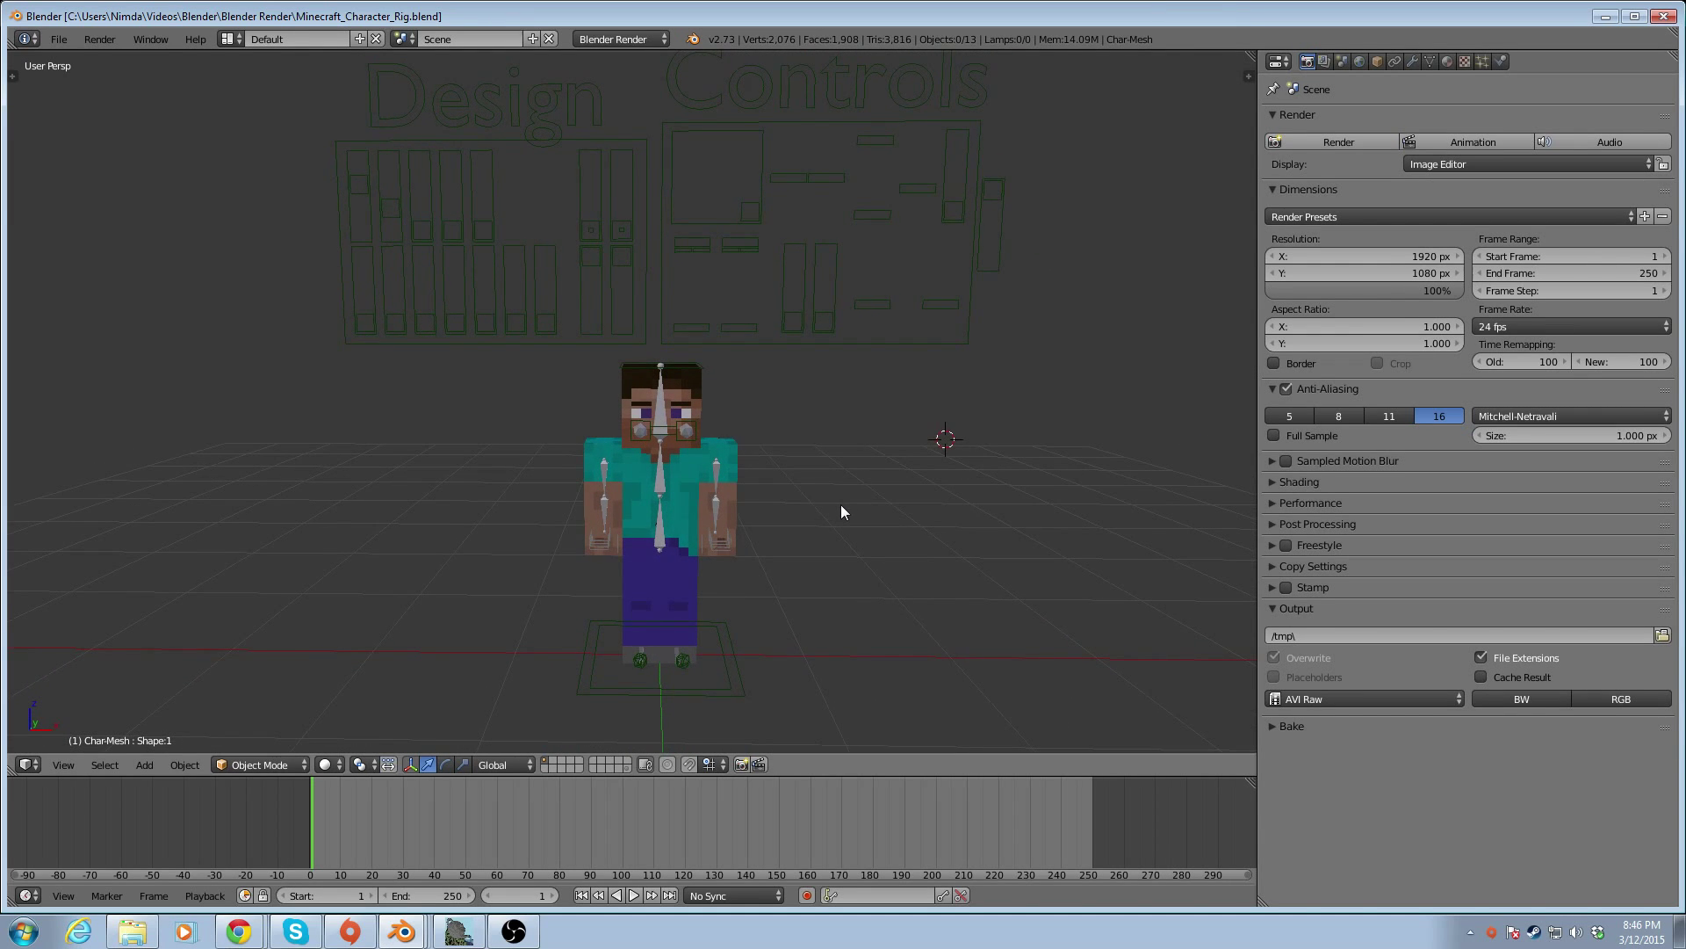
scroll(725, 504, up, 1)
scroll(797, 492, down, 1)
click(59, 38)
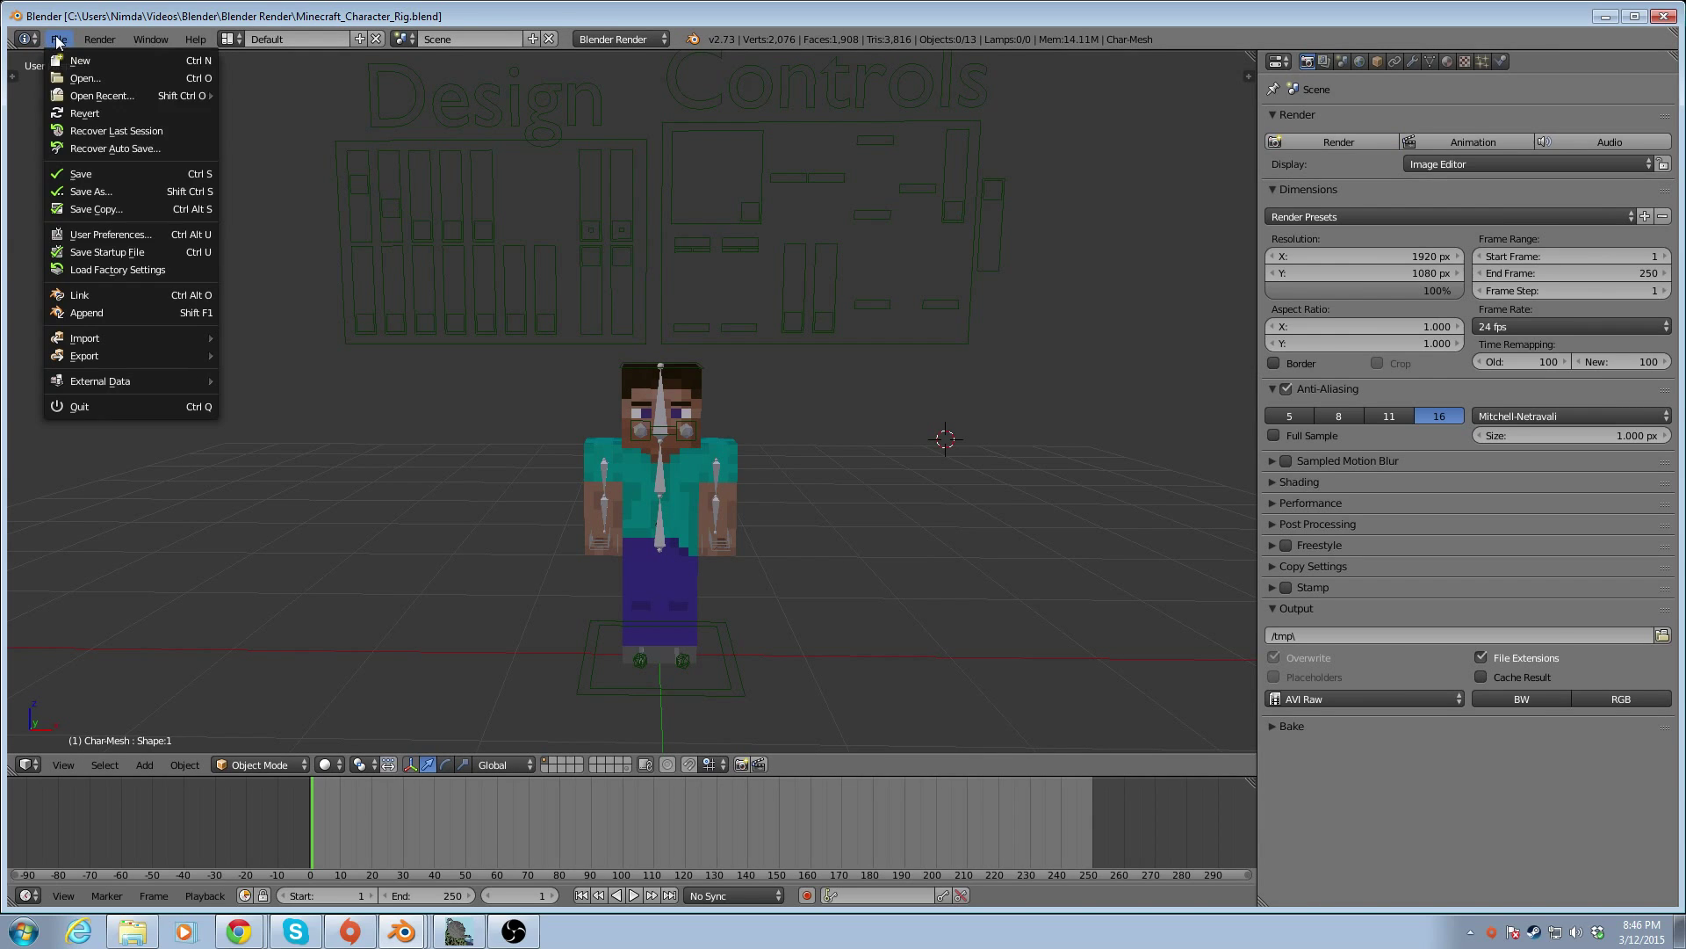
click(133, 230)
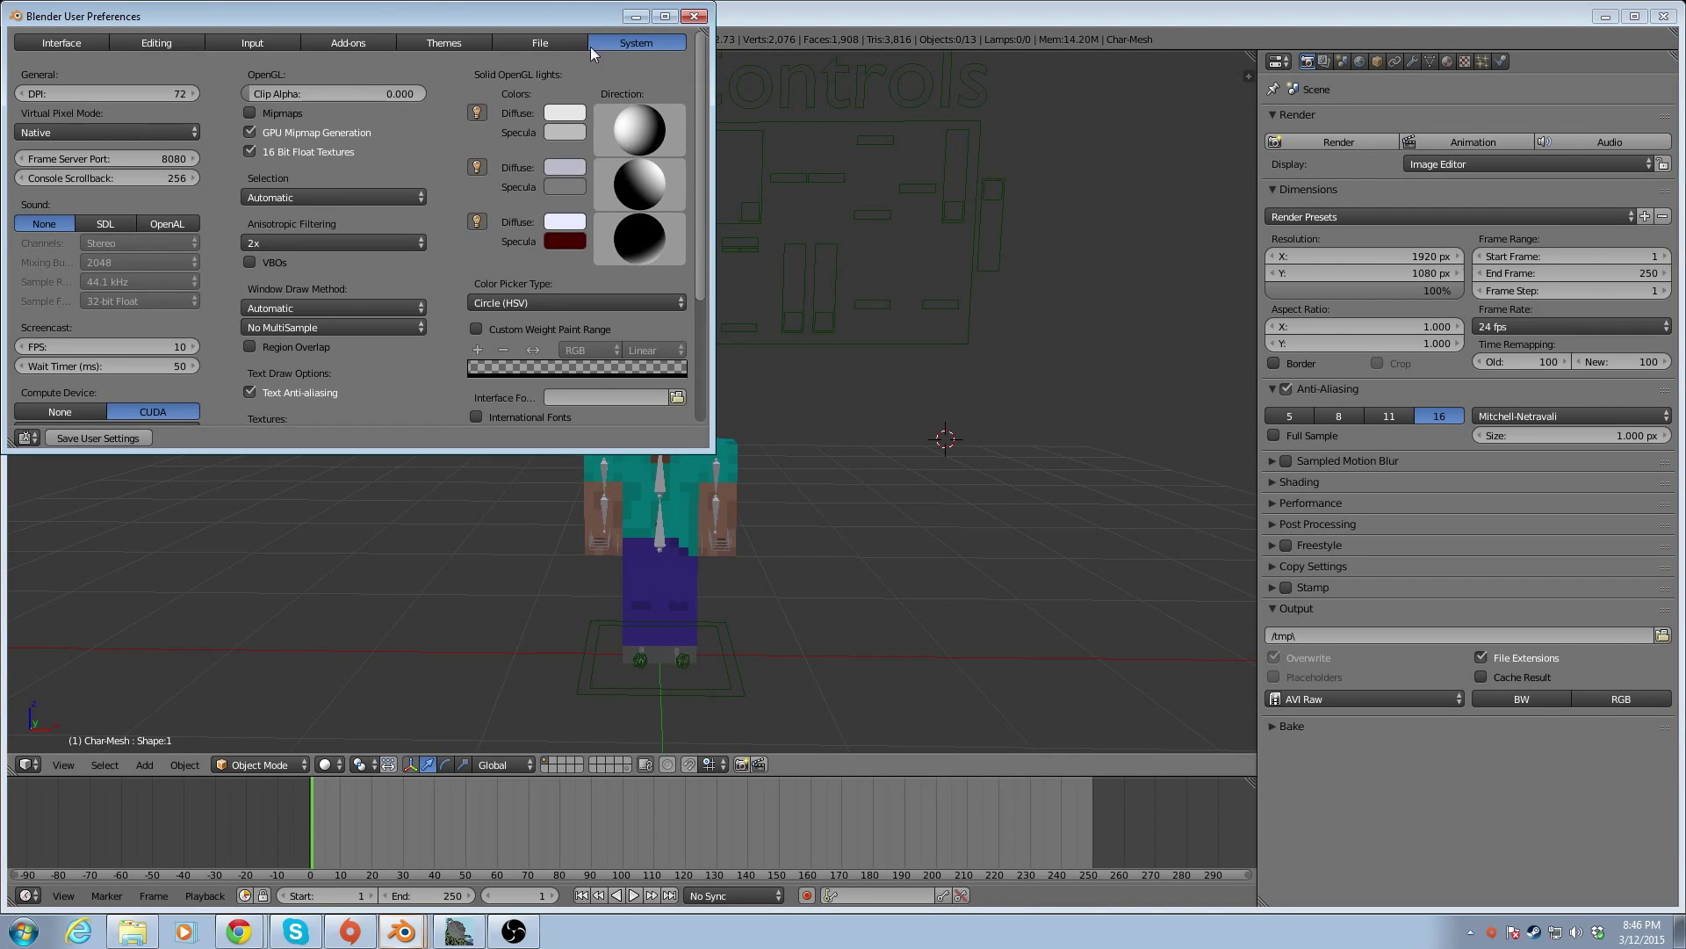
drag(388, 28, 1449, 208)
click(779, 459)
scroll(719, 471, up, 8)
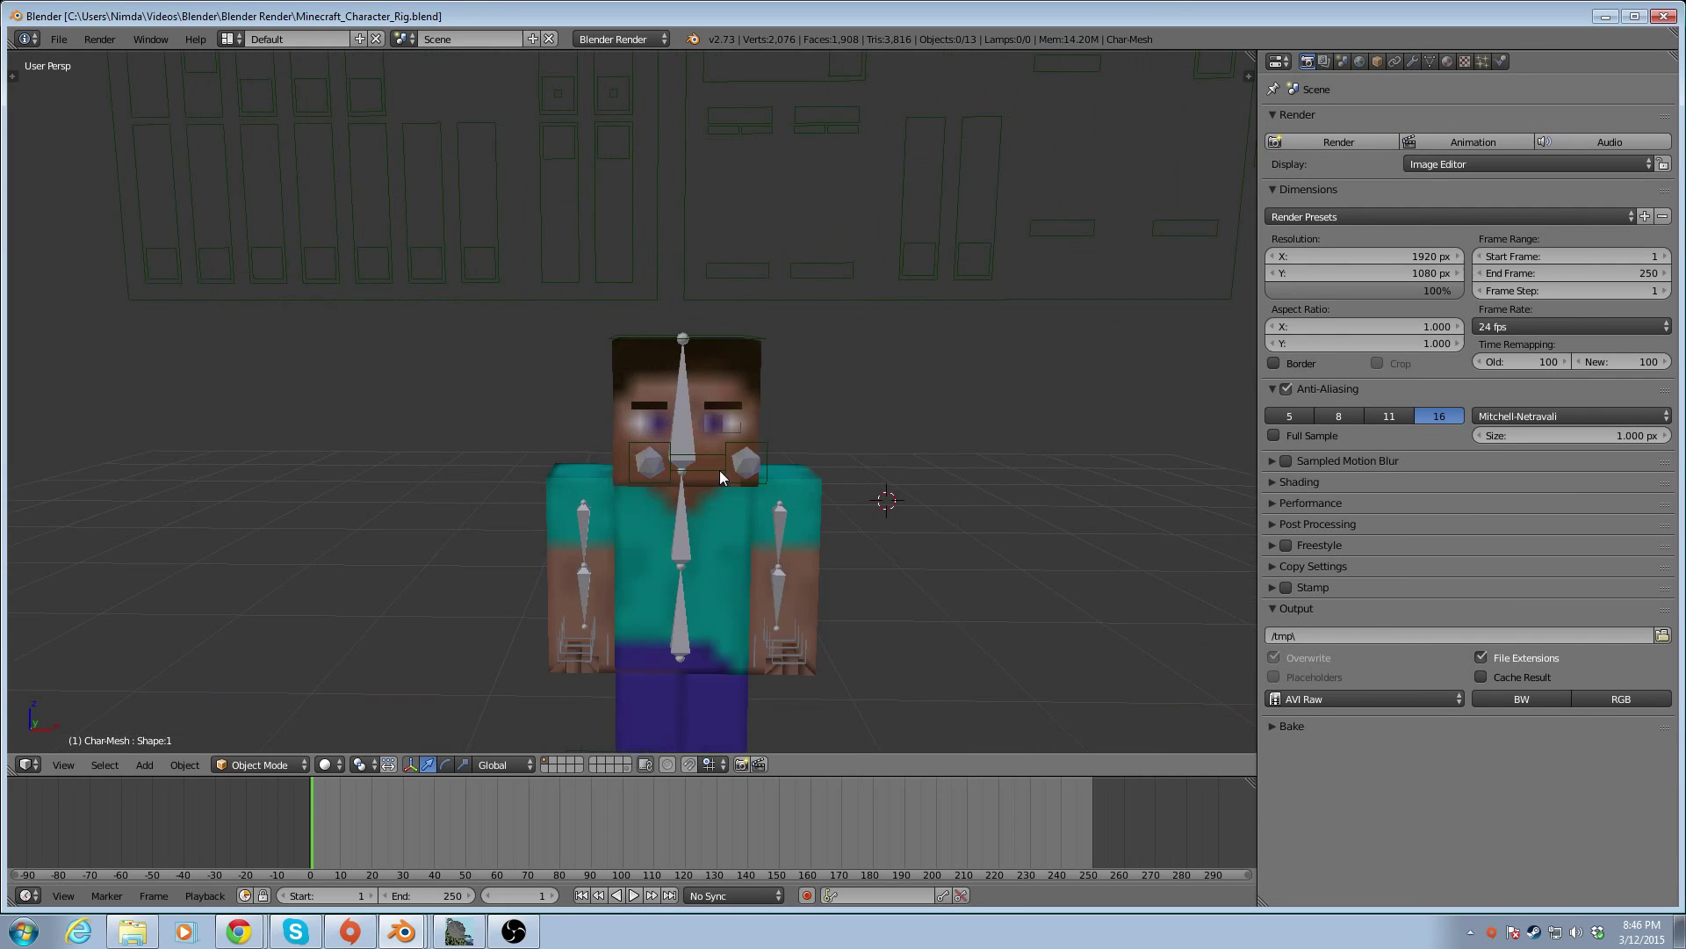
scroll(878, 478, down, 3)
scroll(880, 476, down, 5)
mouse_move(872, 503)
middle_down()
mouse_move(1057, 478)
mouse_move(978, 508)
mouse_move(766, 453)
mouse_move(883, 483)
mouse_move(861, 464)
mouse_move(861, 488)
mouse_move(887, 476)
middle_up()
Turn off Mipmaps in the system user preferences and close the preferences window
key(ctrl+alt+u)
drag(1217, 202, 903, 182)
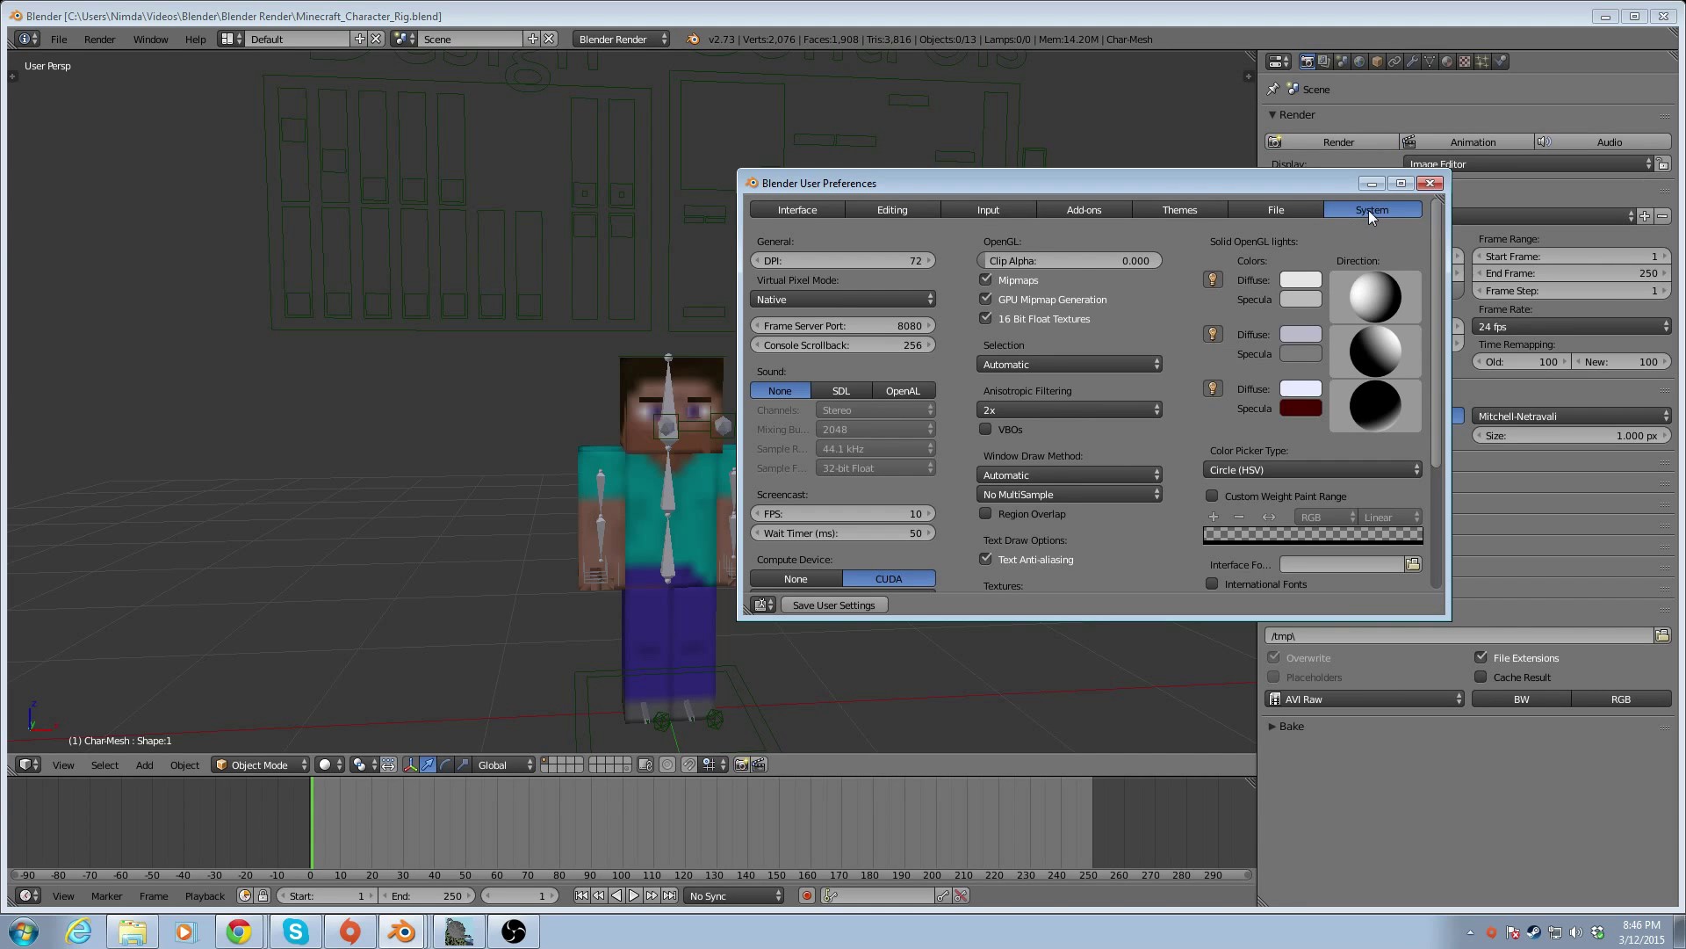
click(59, 38)
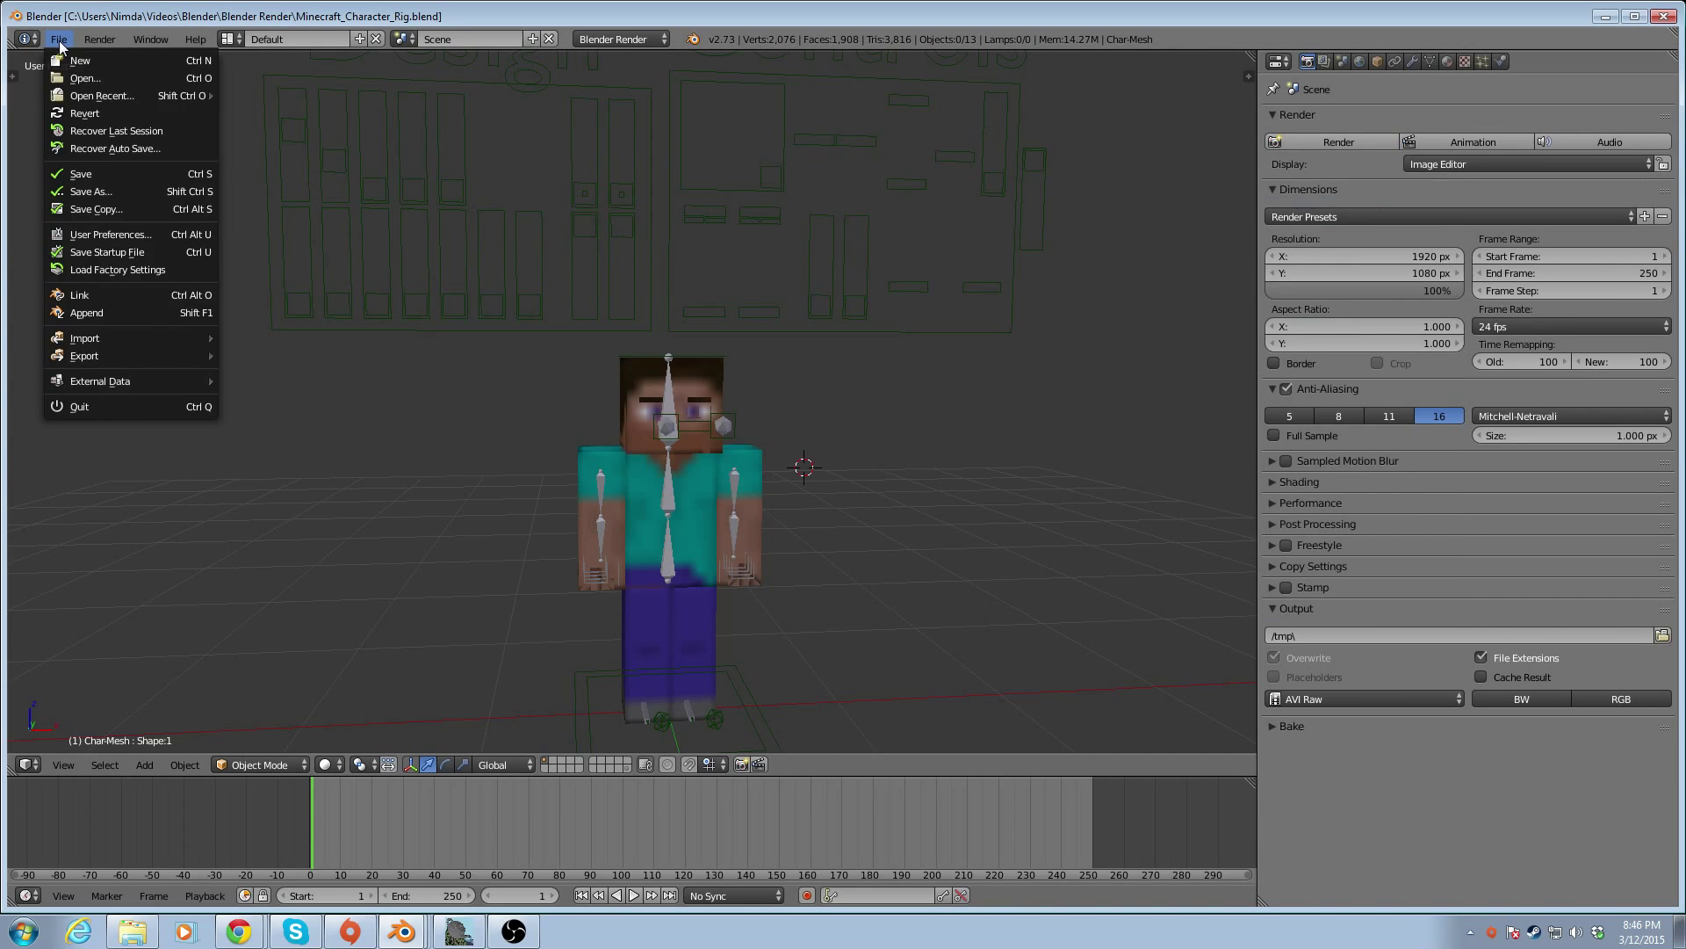
click(59, 39)
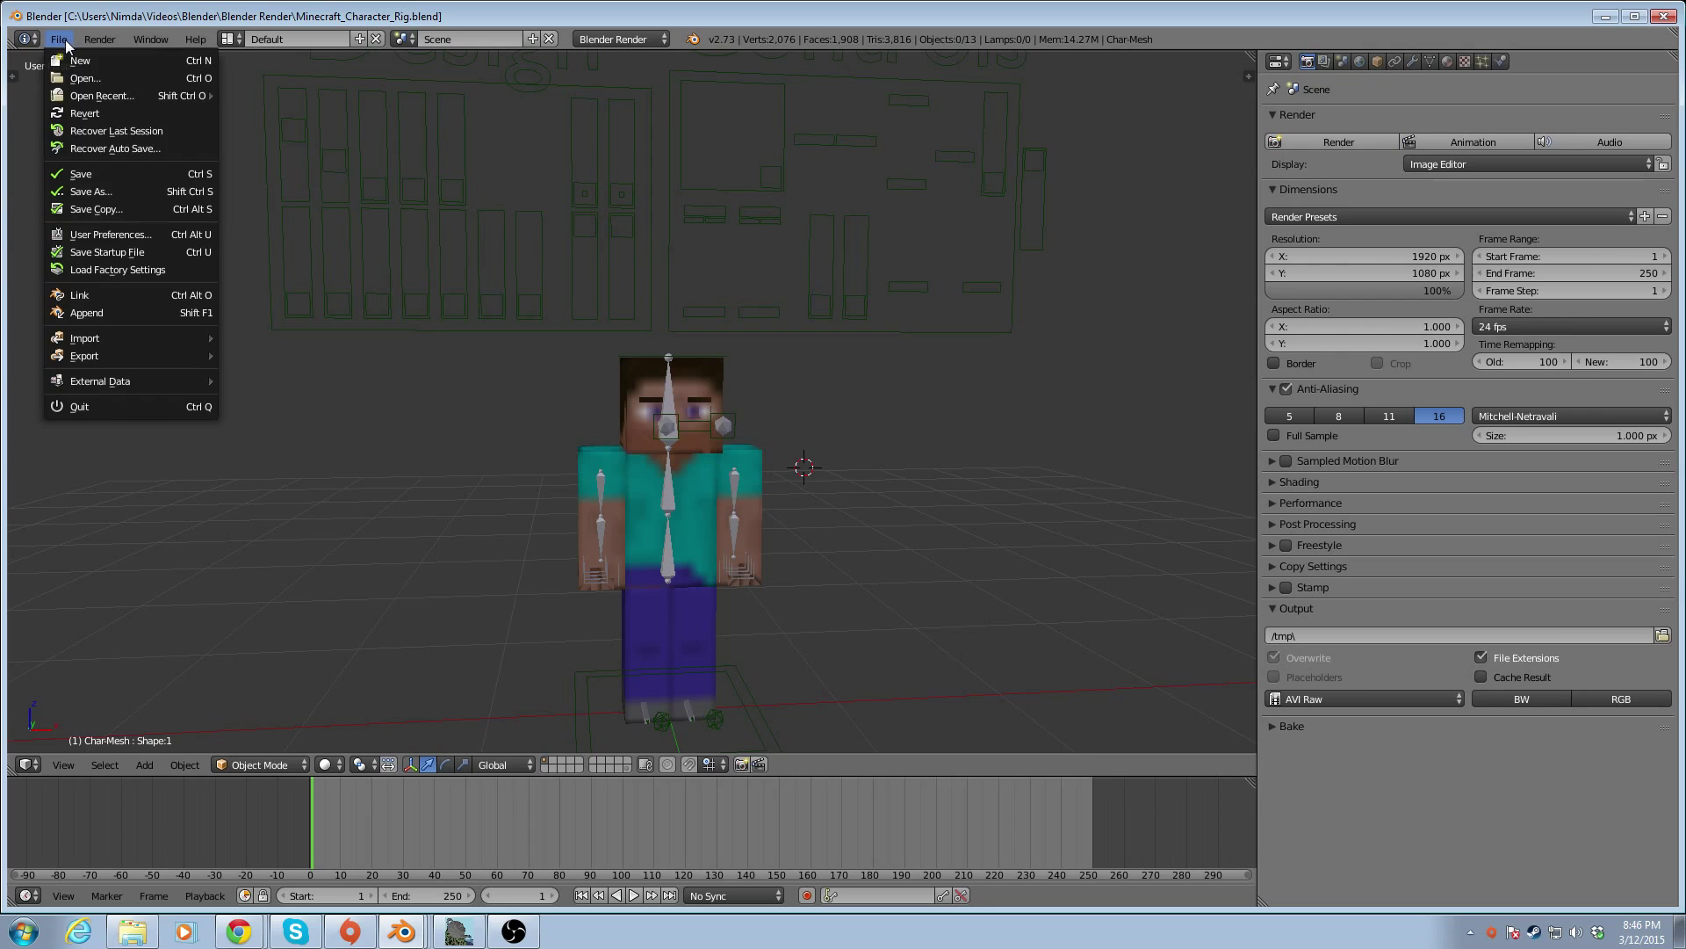
click(114, 232)
click(988, 280)
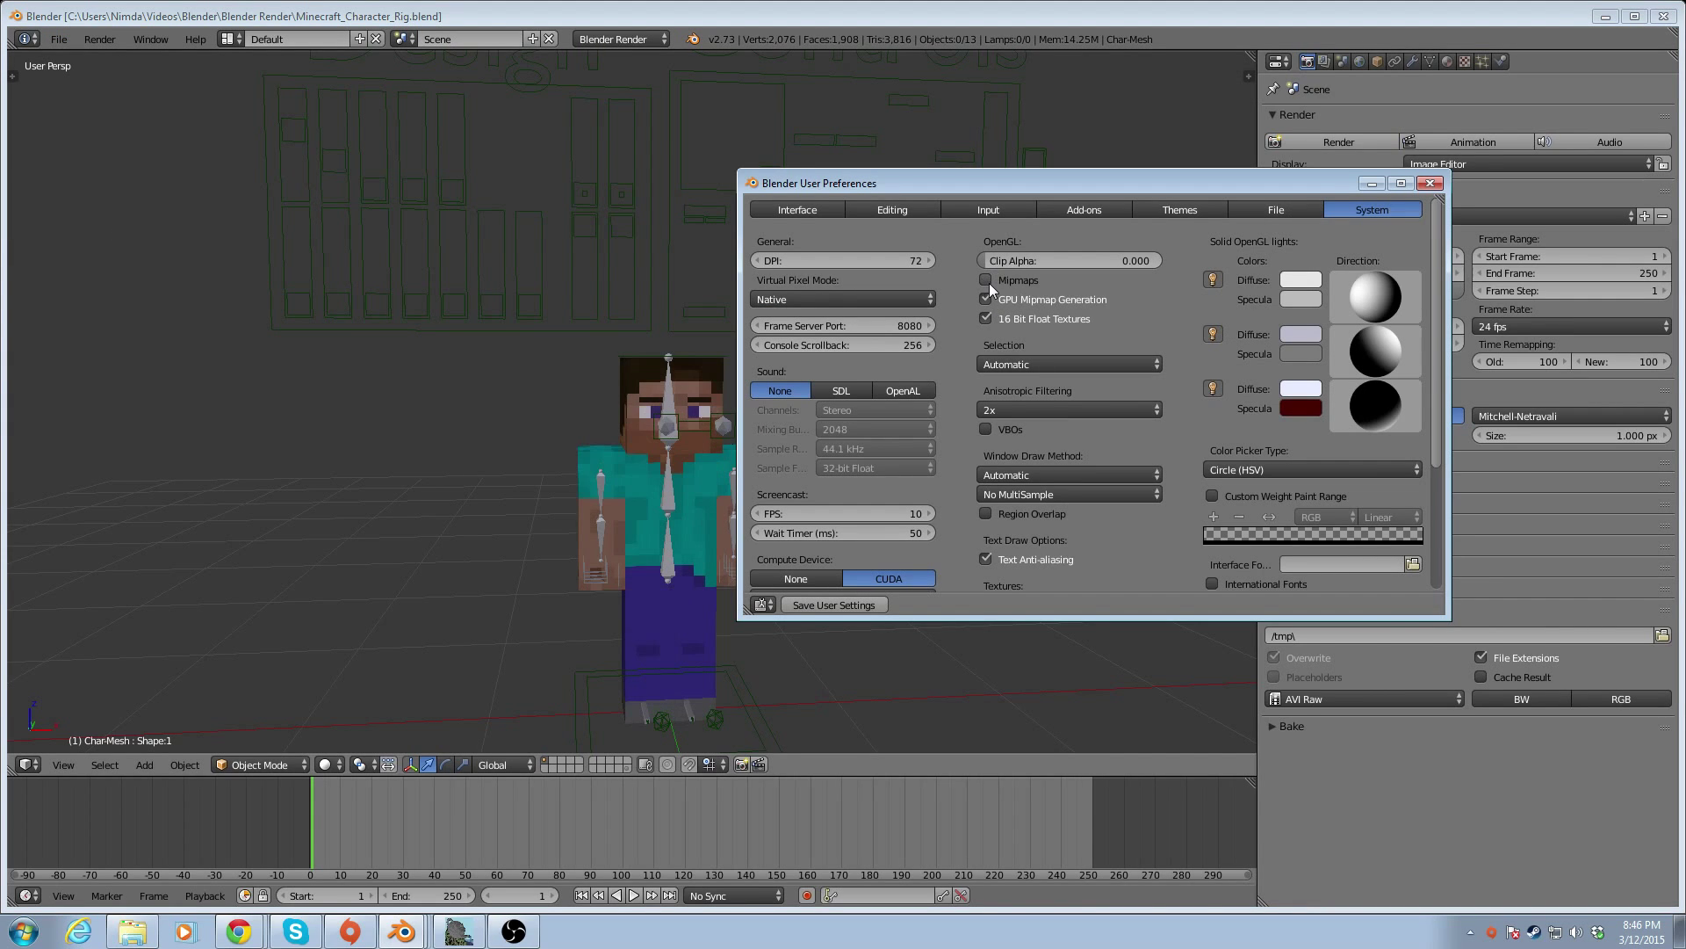
click(1436, 183)
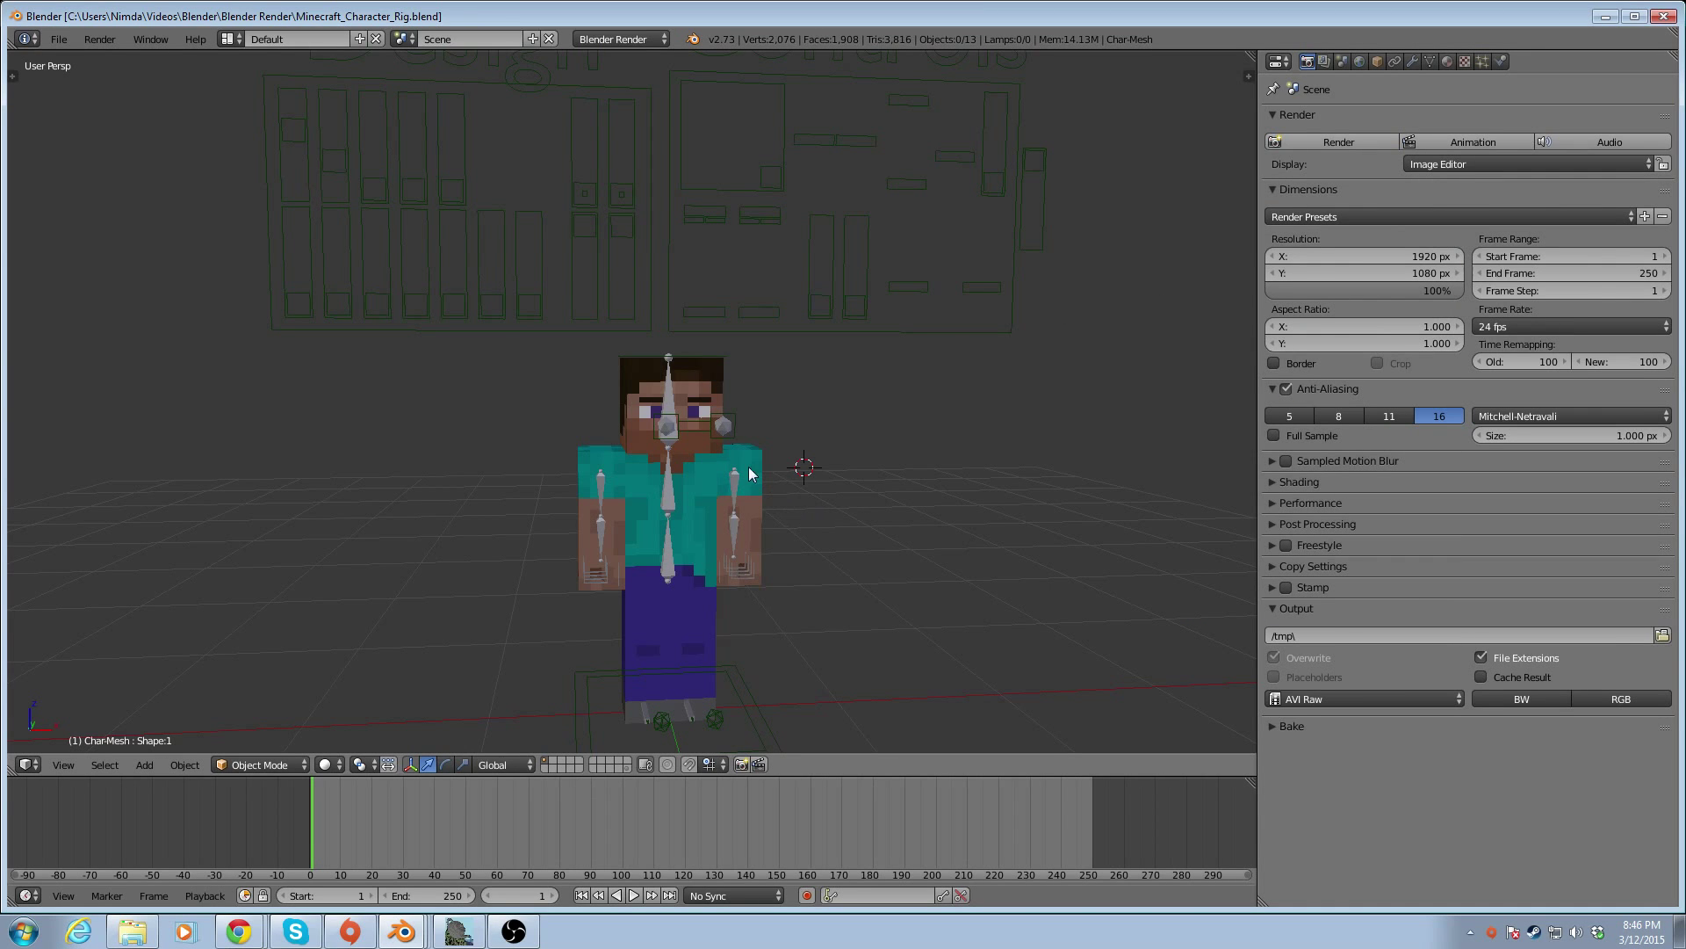
Select the character's armature and look through its interaction modes, keeping Object Mode
middle_drag(835, 506, 904, 503)
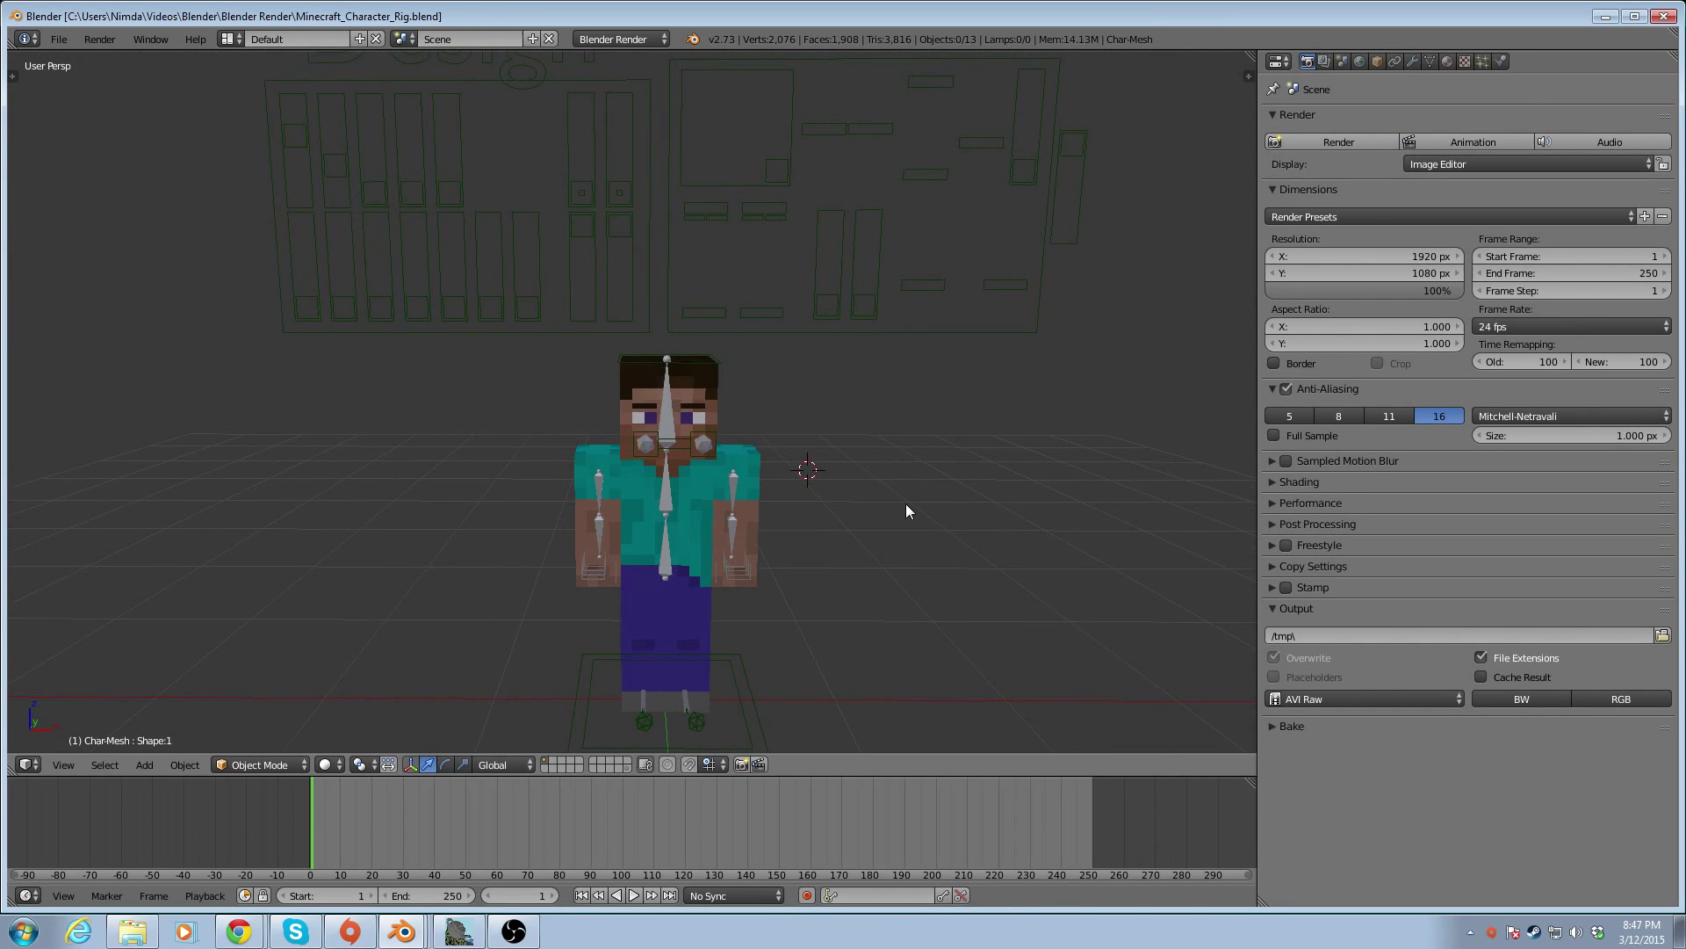
right_click(698, 471)
right_click(668, 418)
right_click(670, 491)
right_click(671, 488)
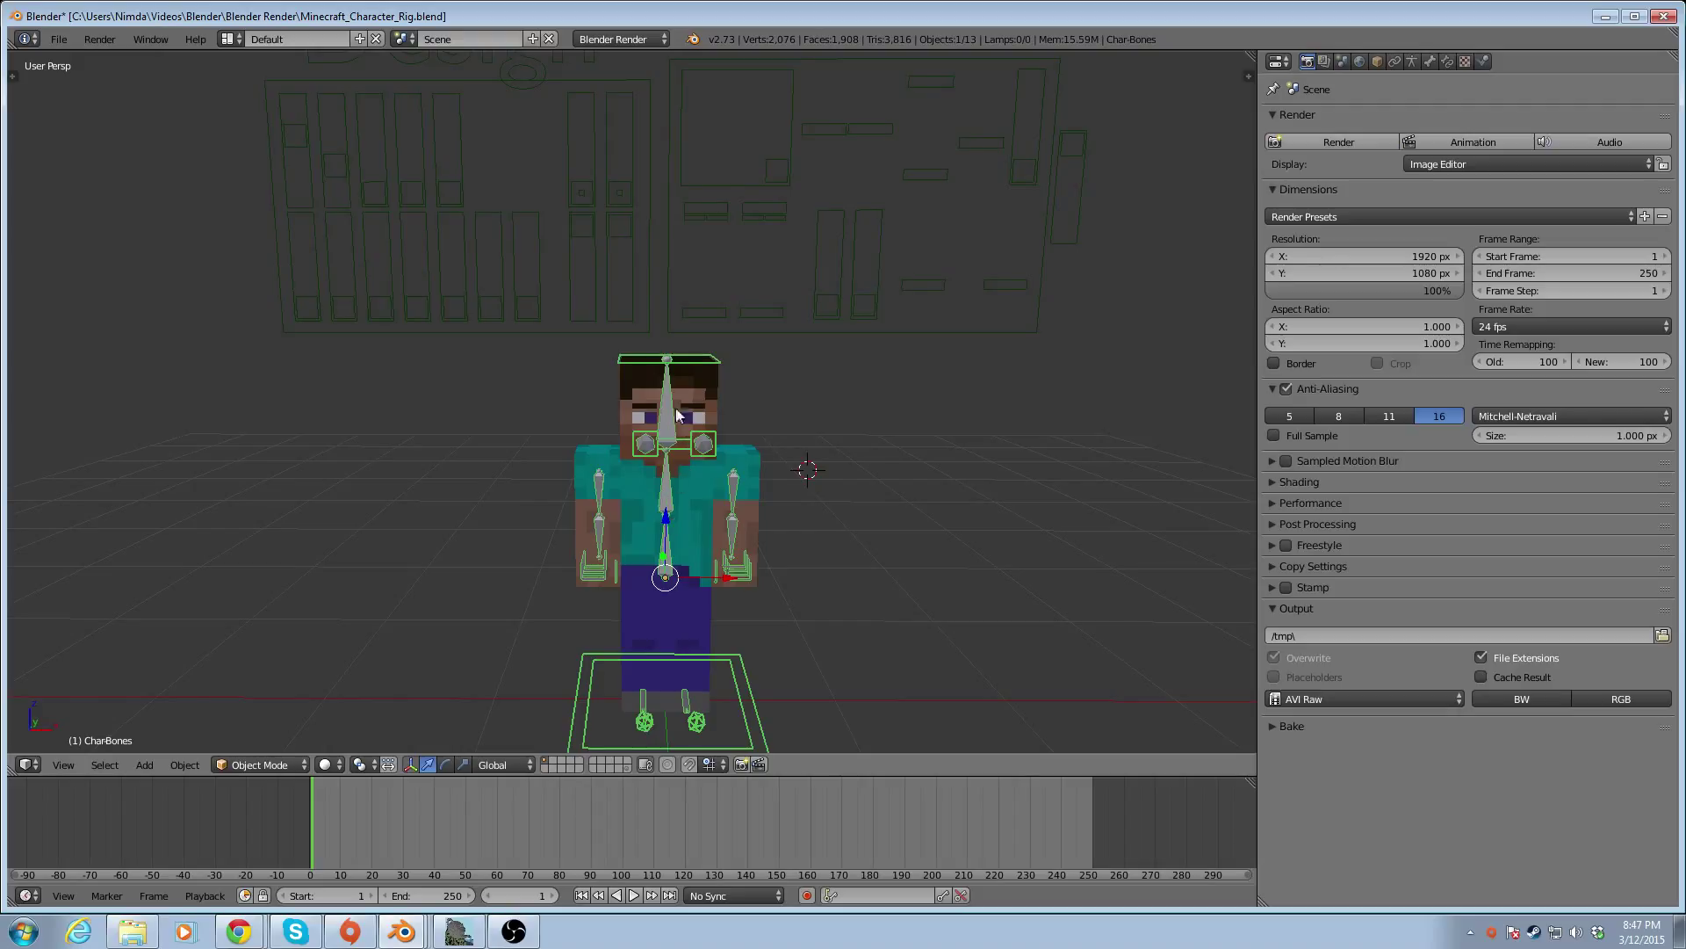
click(283, 762)
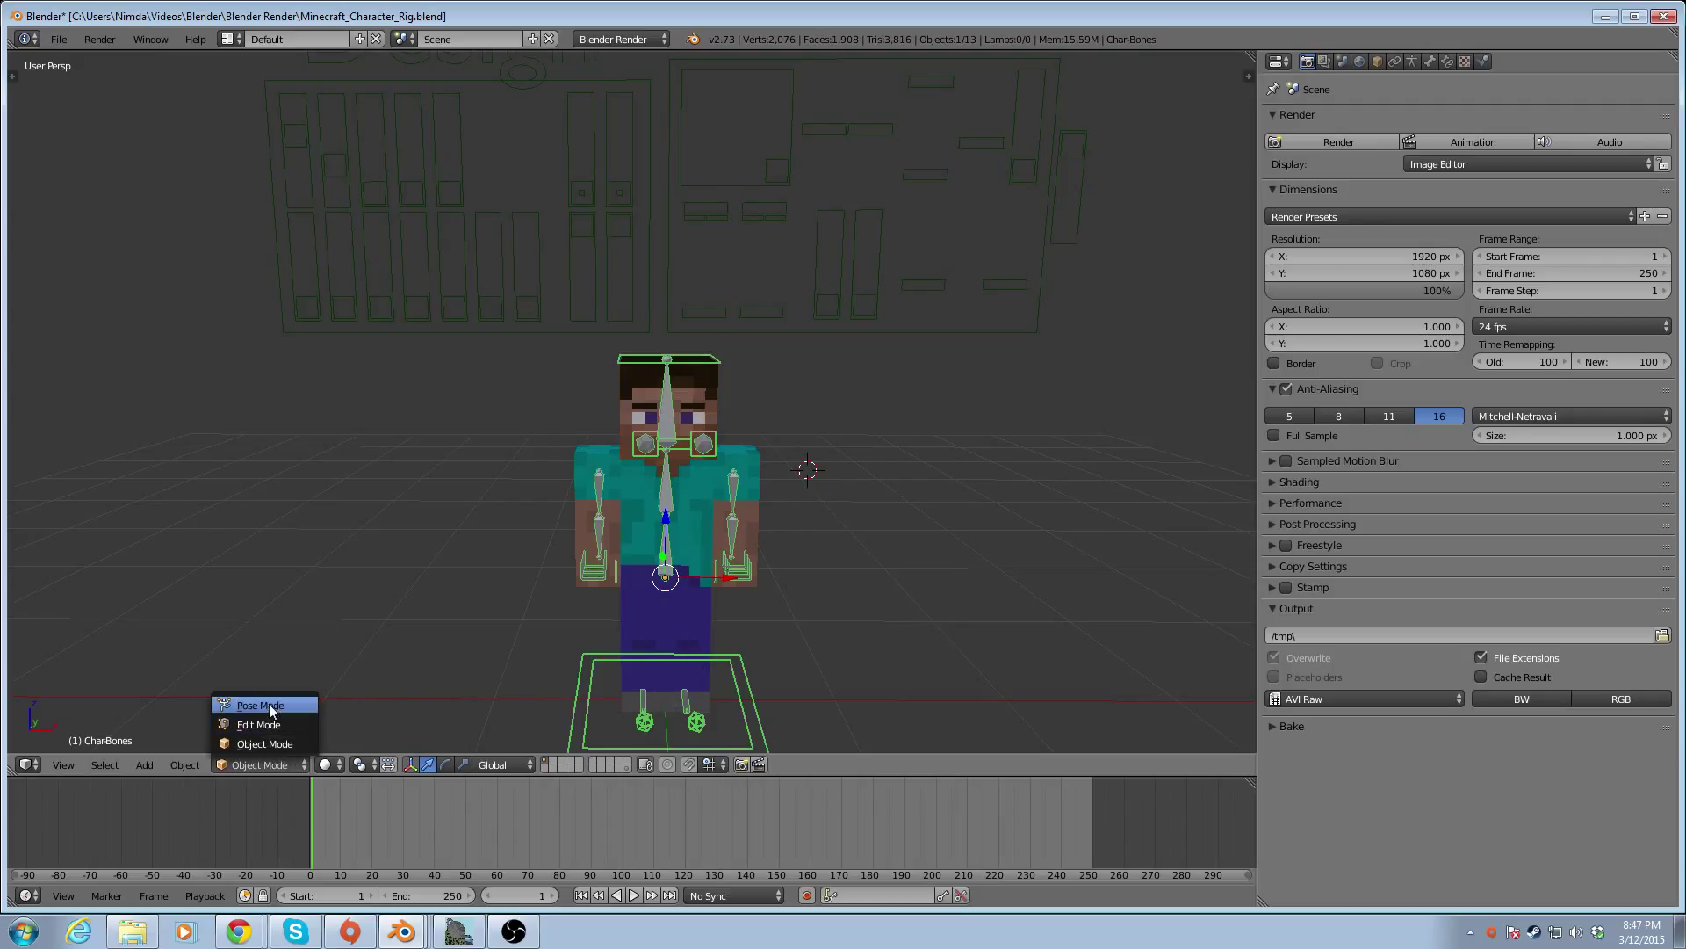
click(270, 745)
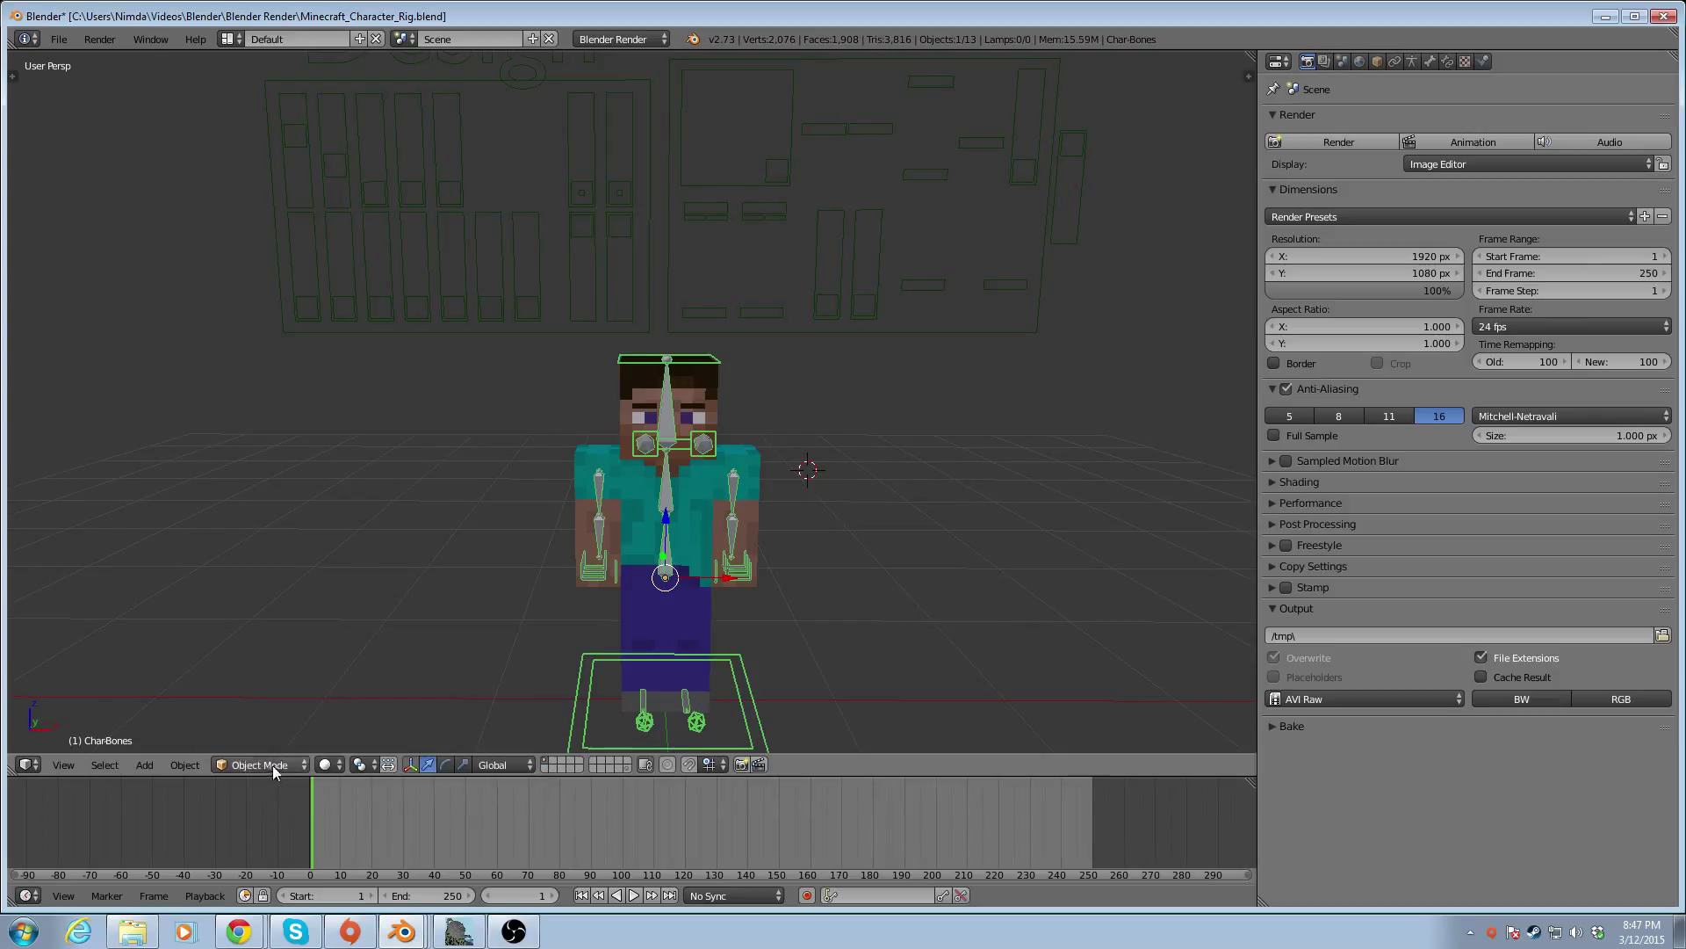
Select the character mesh and look through the interaction modes offered for it
right_click(629, 507)
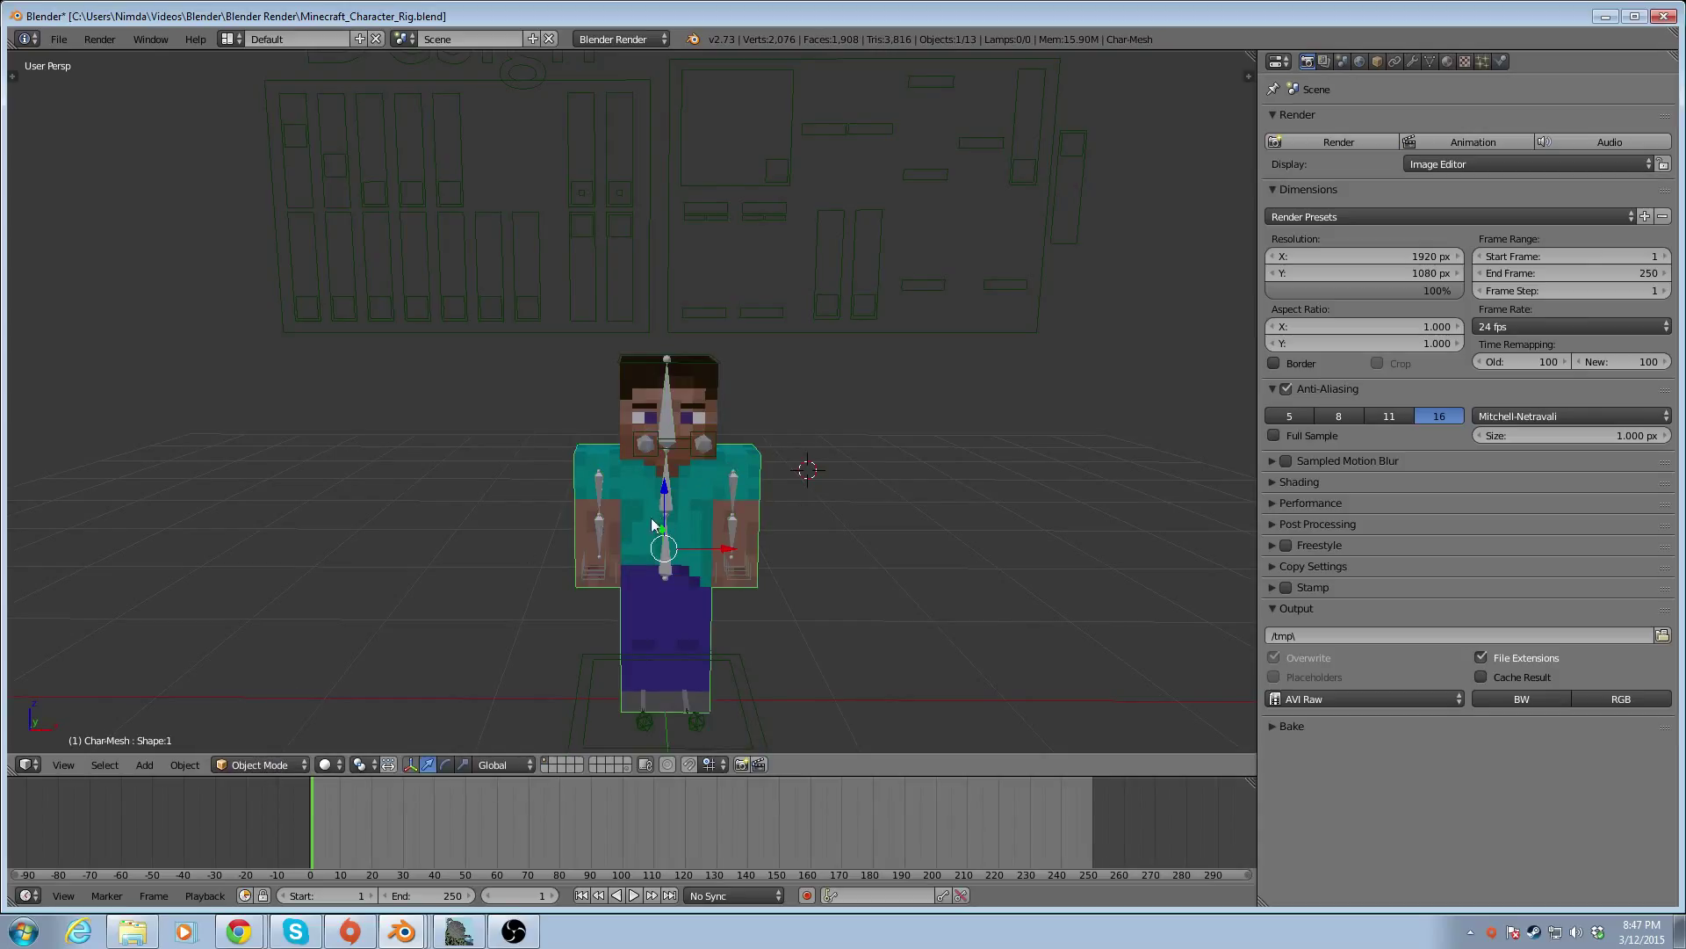
click(279, 765)
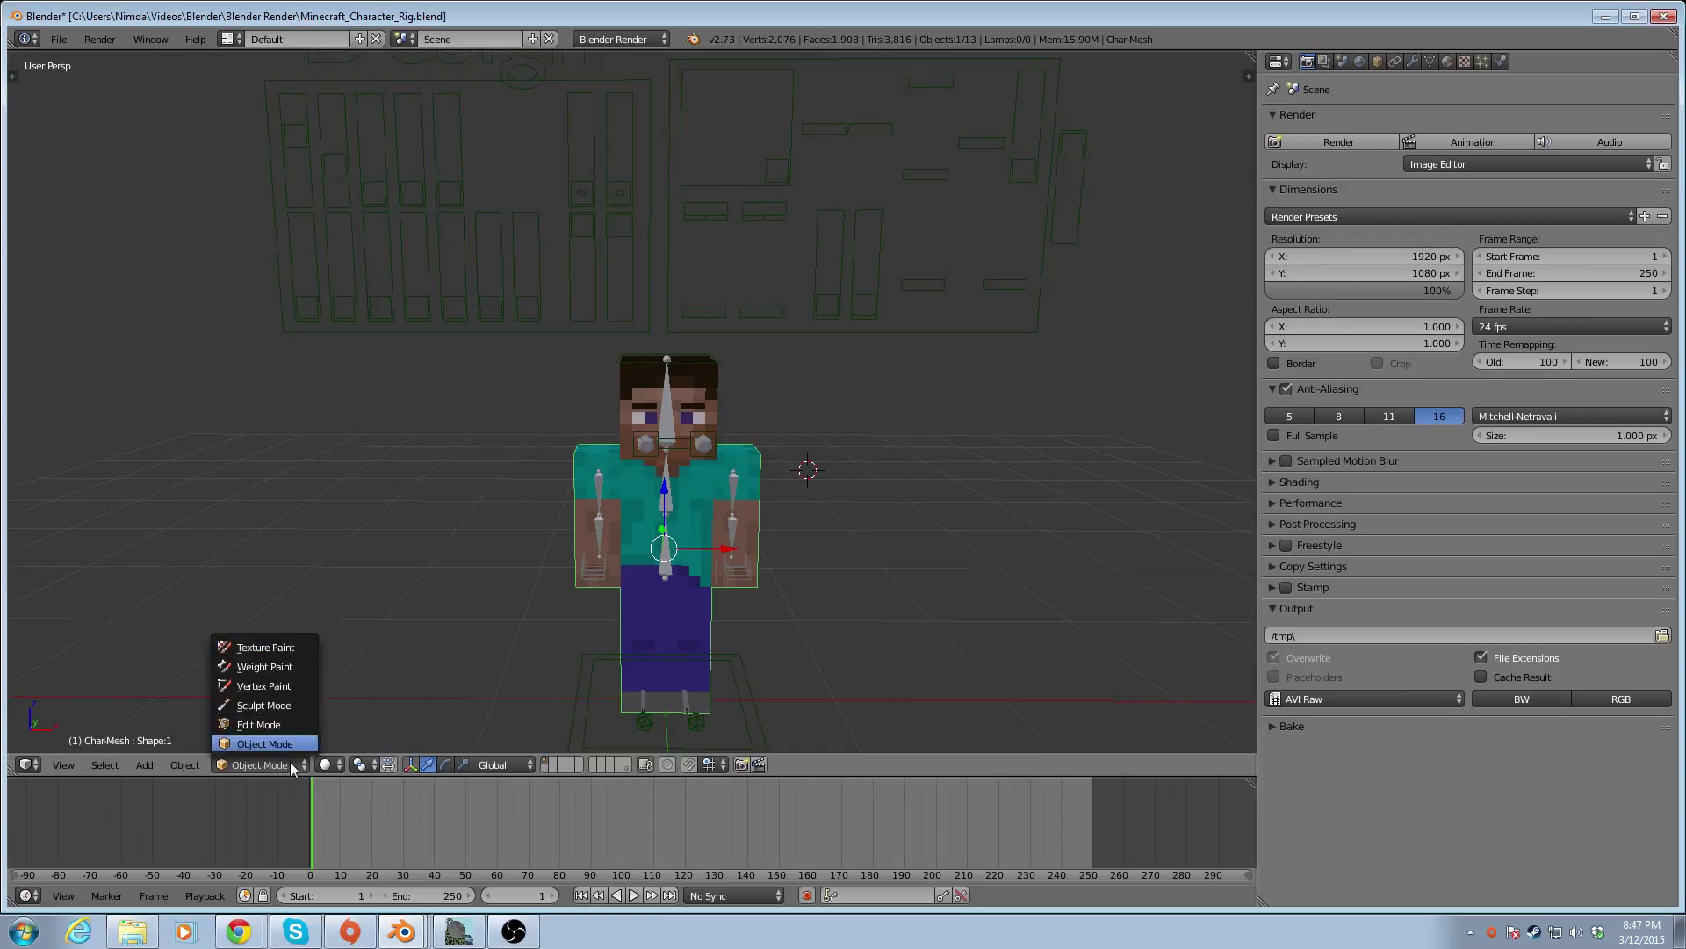
click(291, 763)
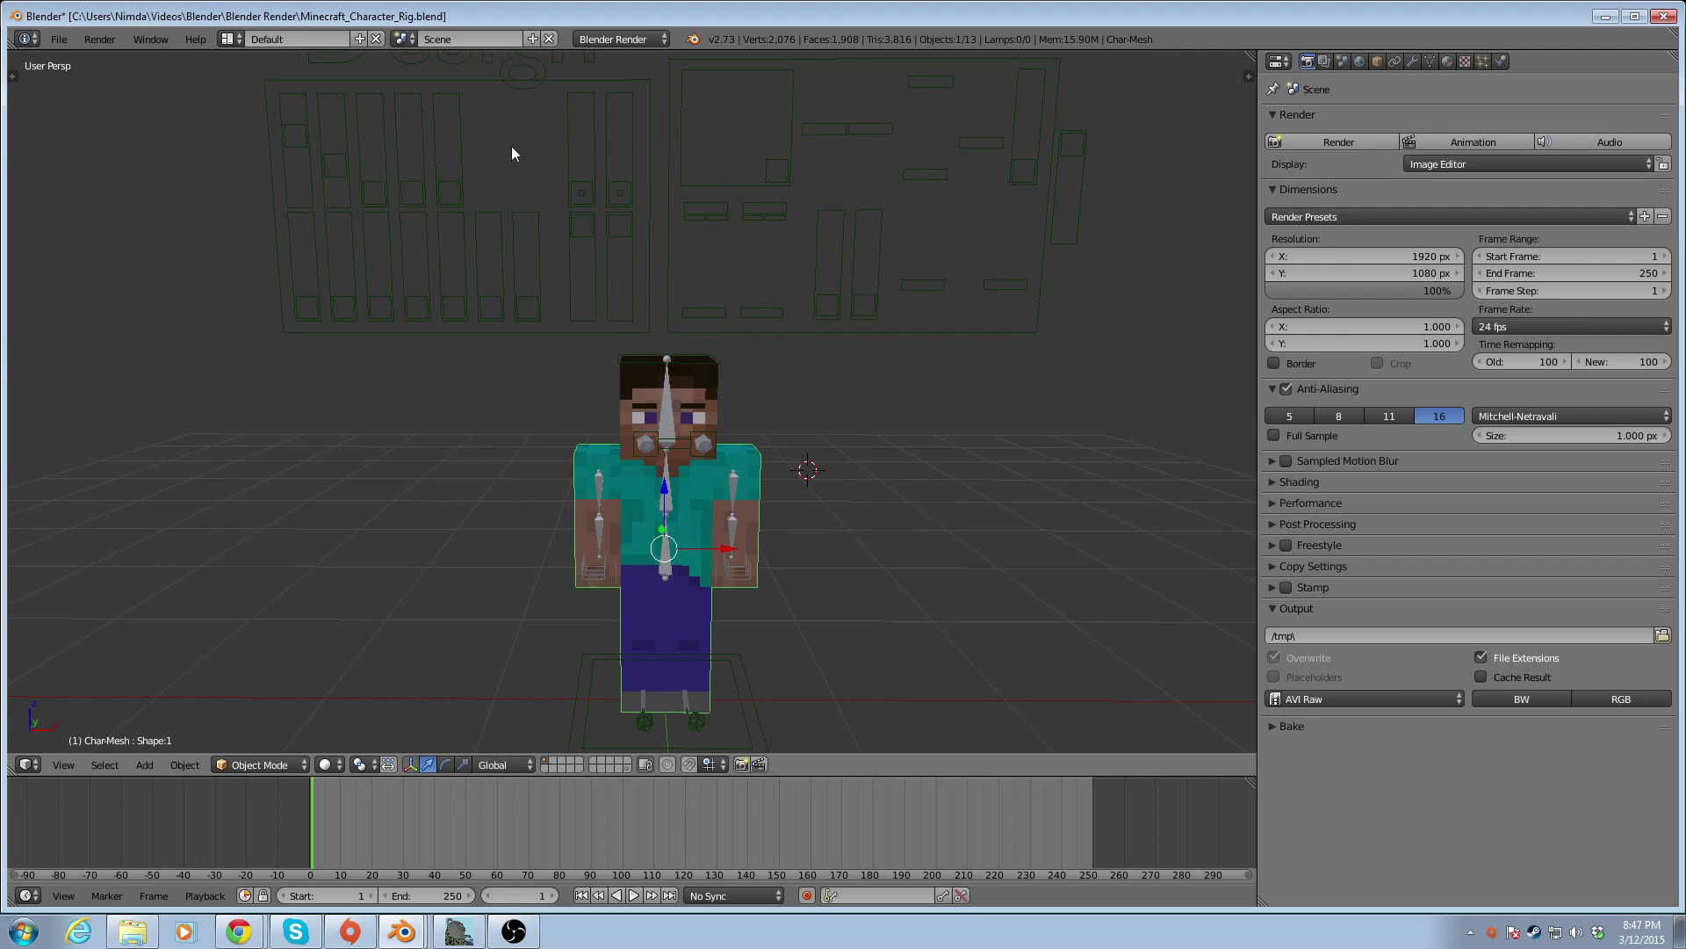
Select the Design slider rig above the character and switch it to Pose Mode
shift+middle_drag(842, 406, 840, 534)
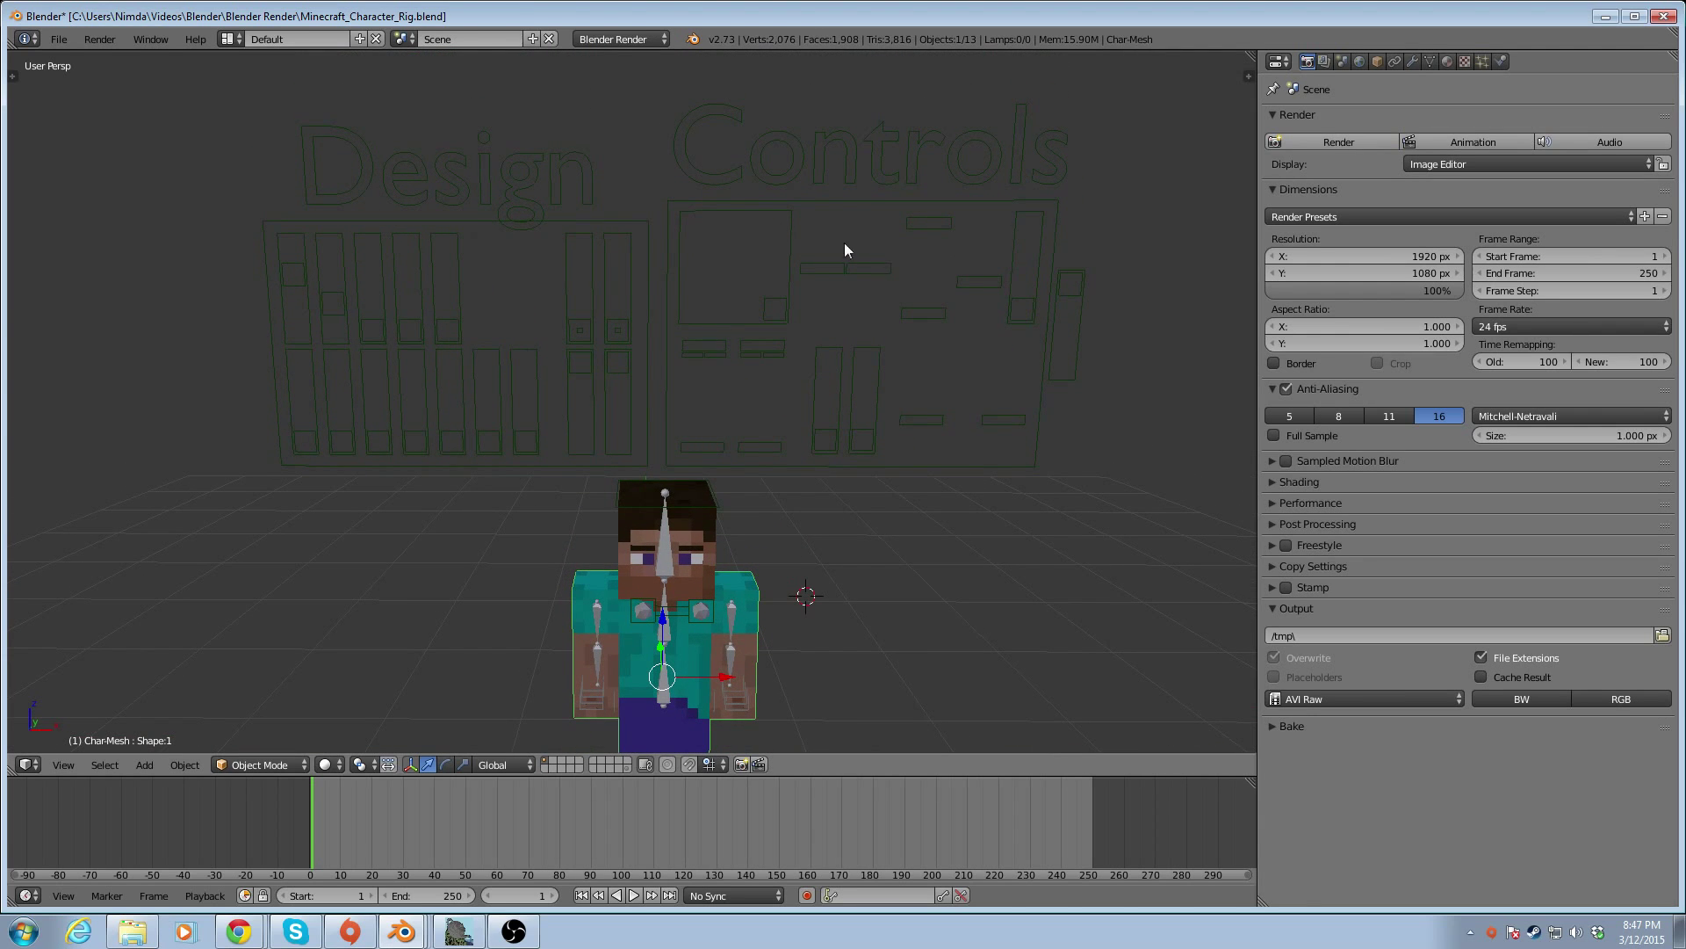
right_click(483, 220)
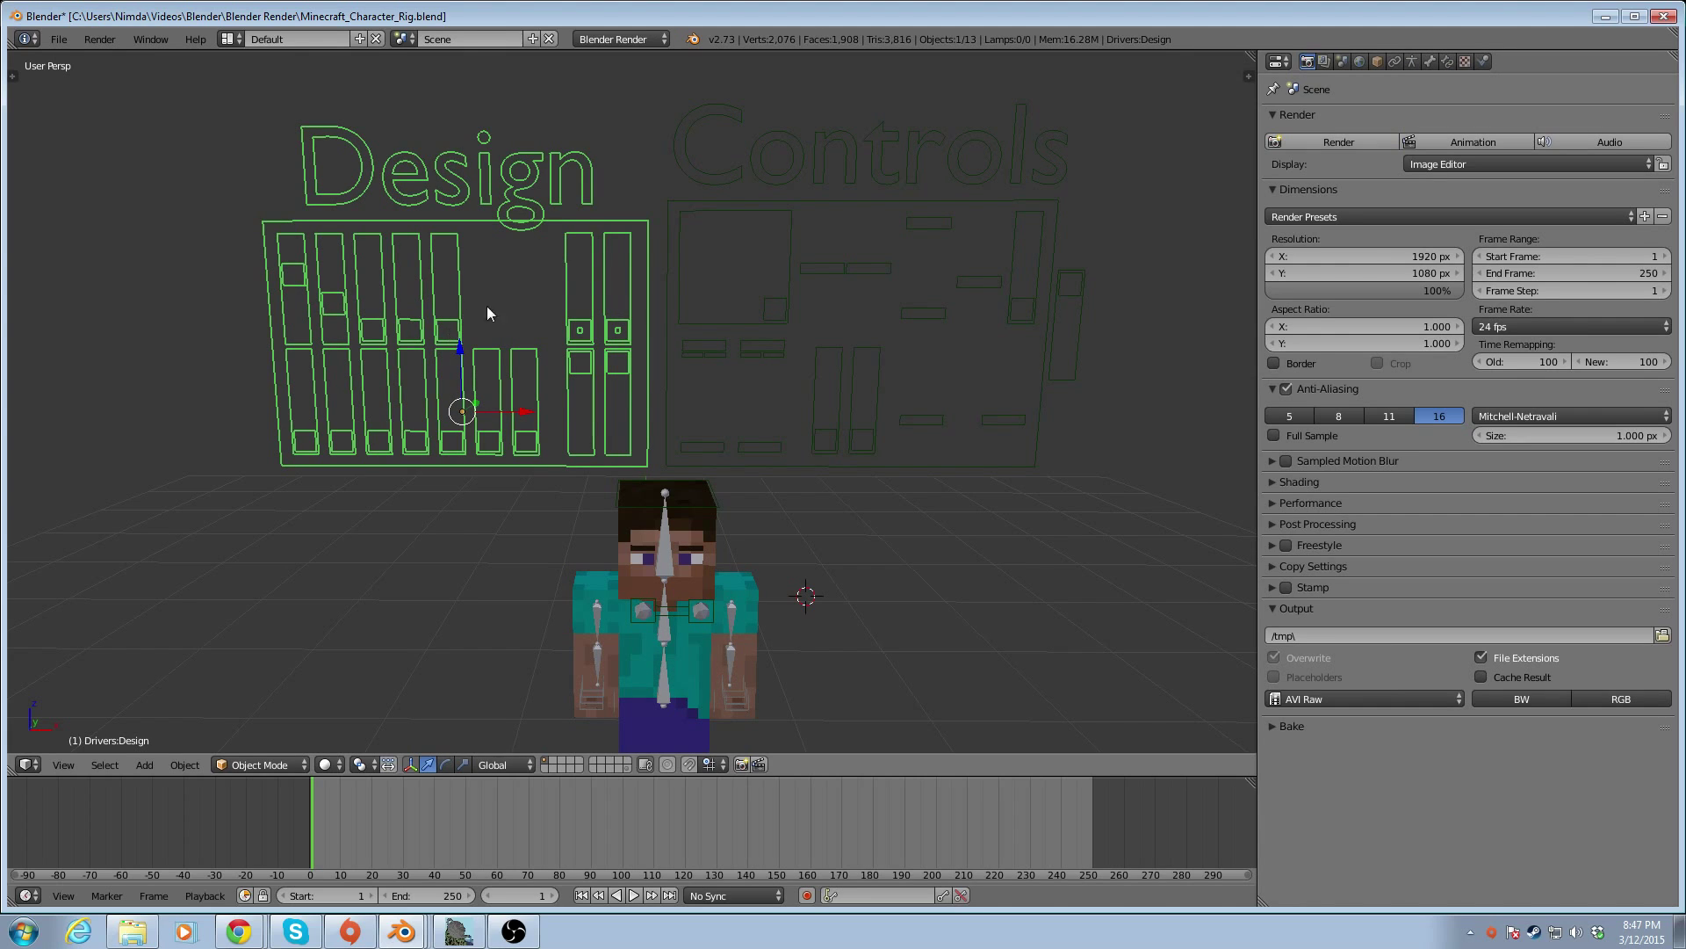
click(277, 761)
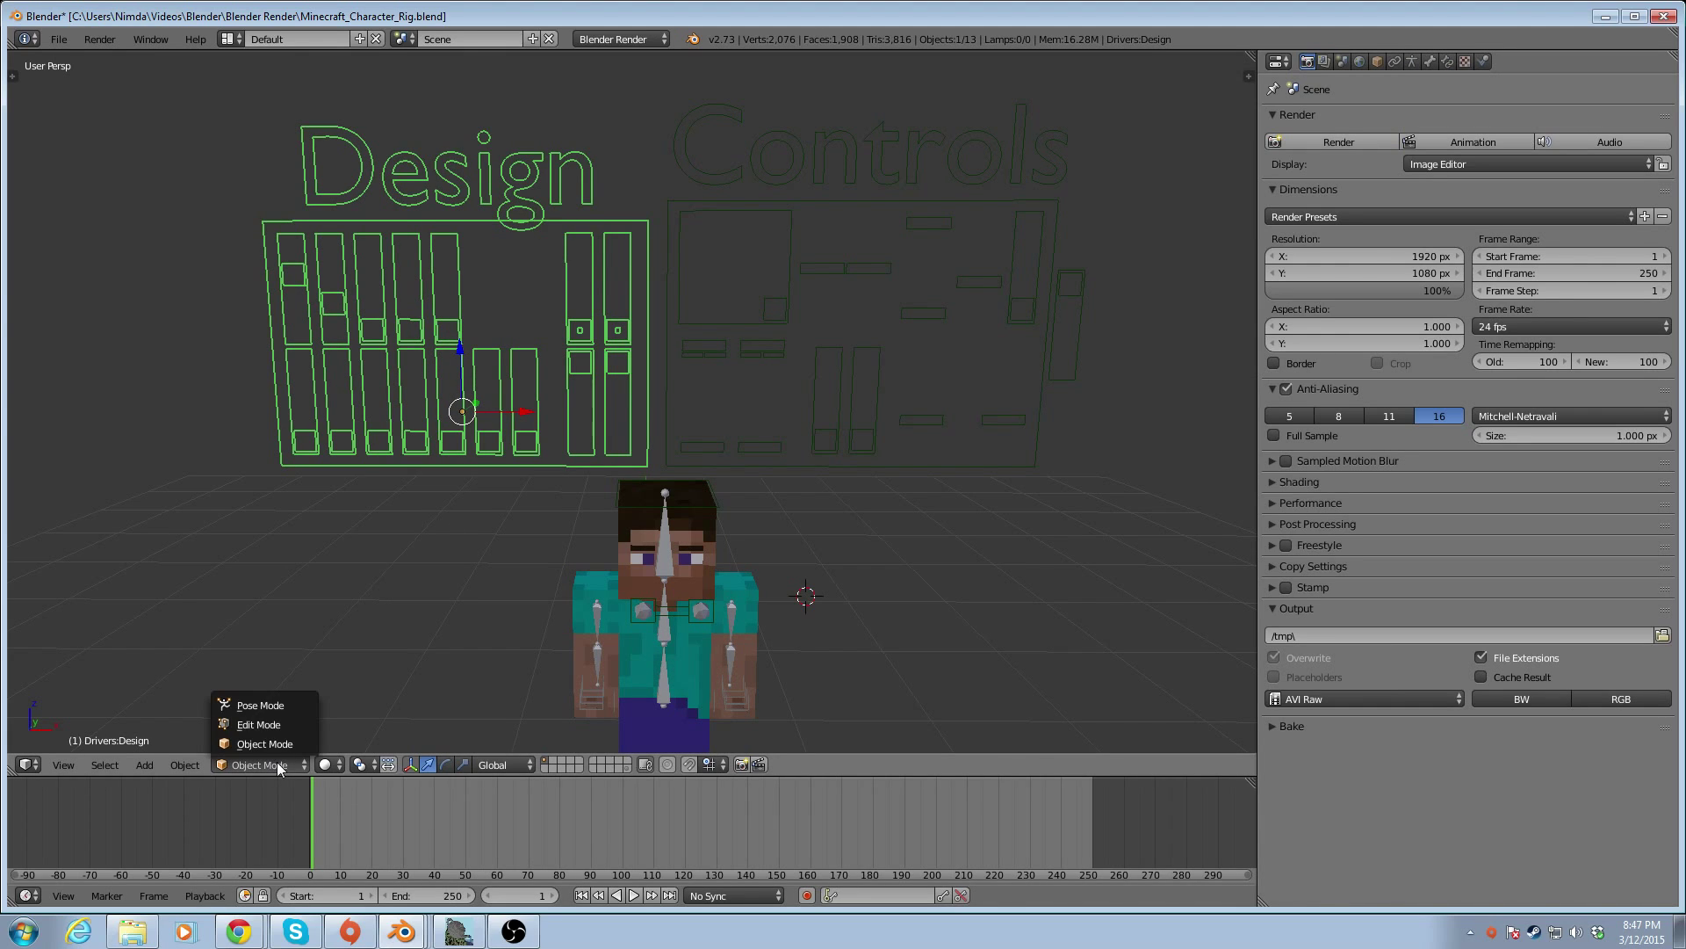
click(279, 707)
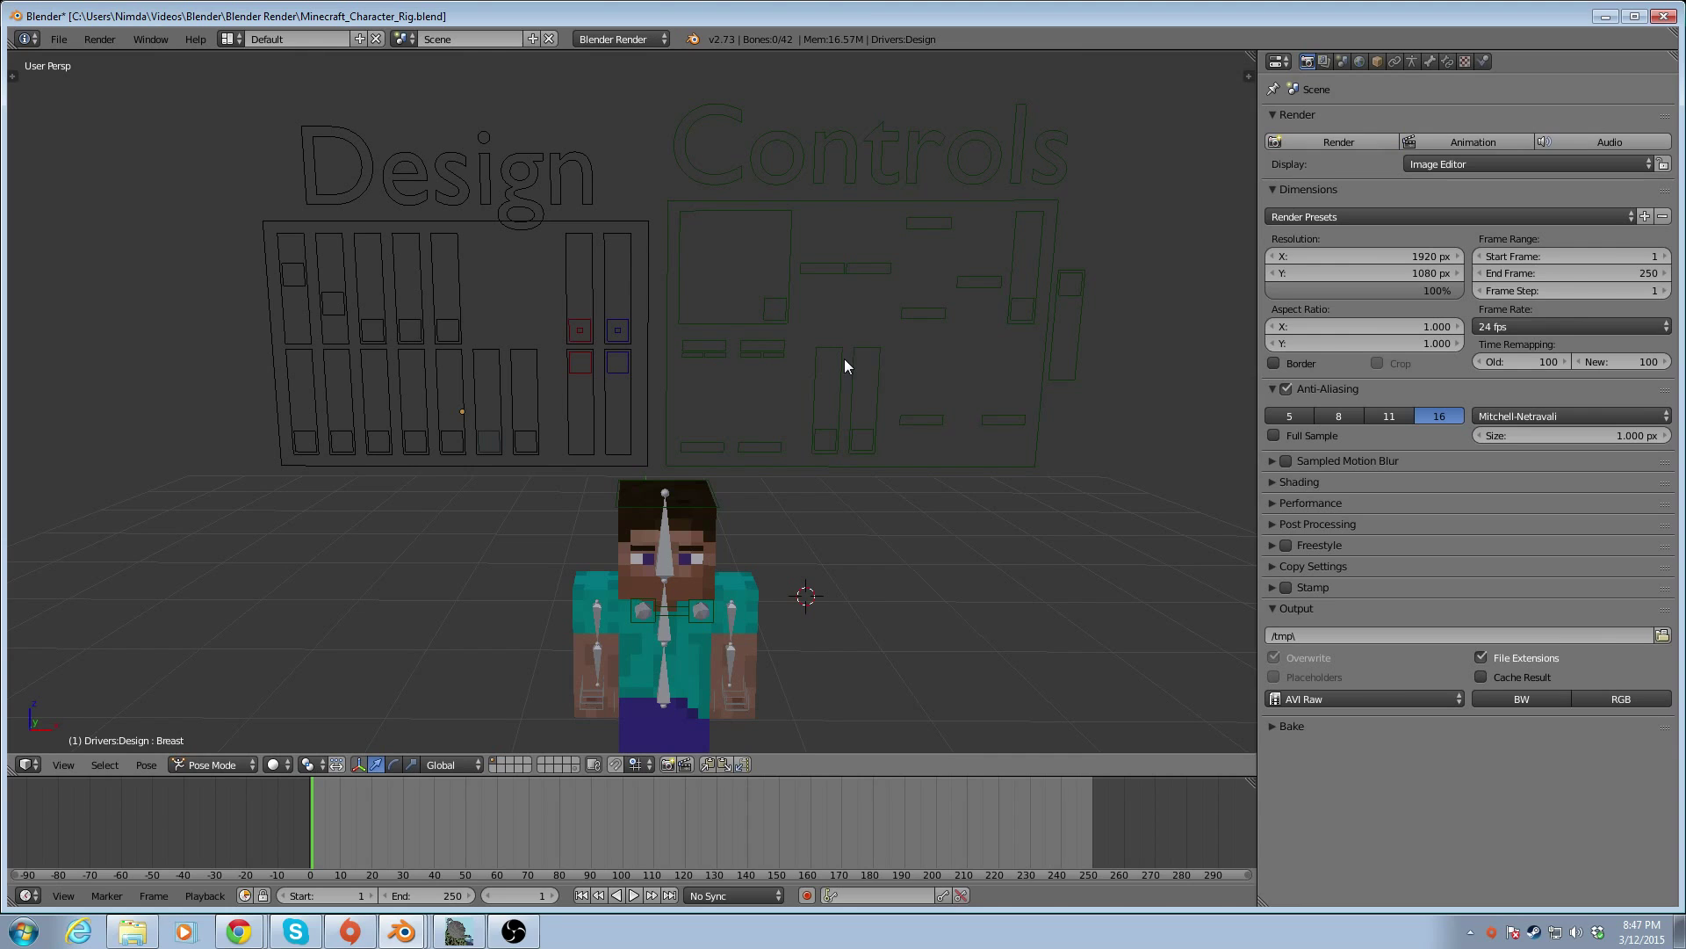
Select the Controls slider rig above the character and switch it to Pose Mode
right_click(871, 441)
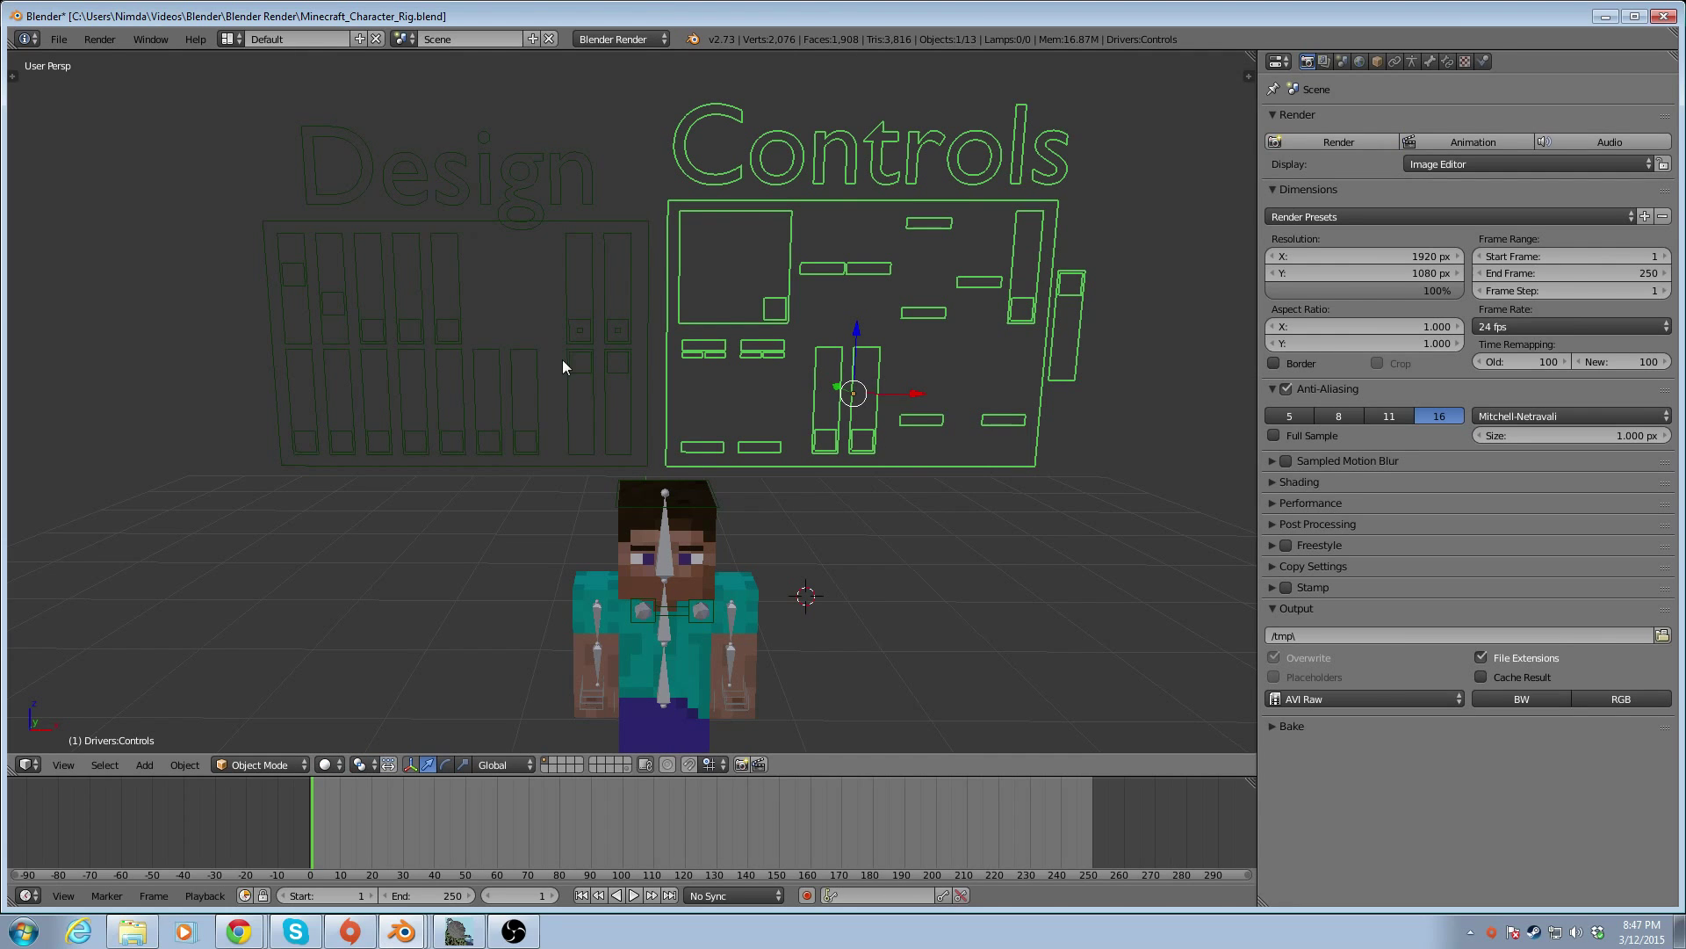
click(281, 763)
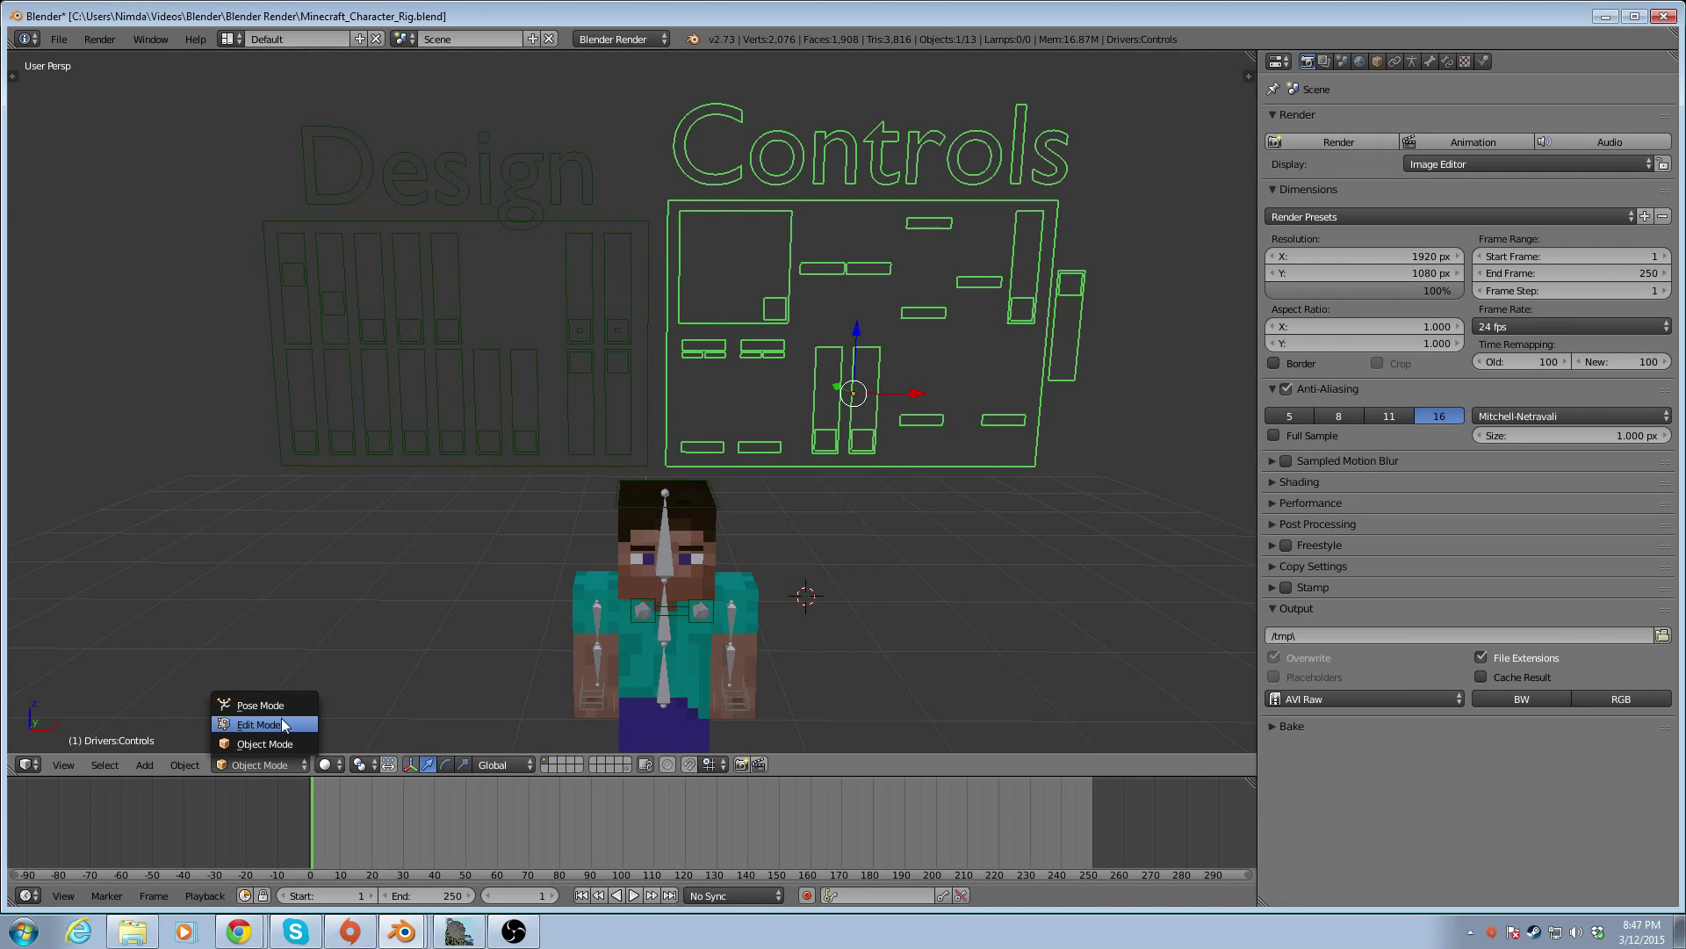
click(281, 708)
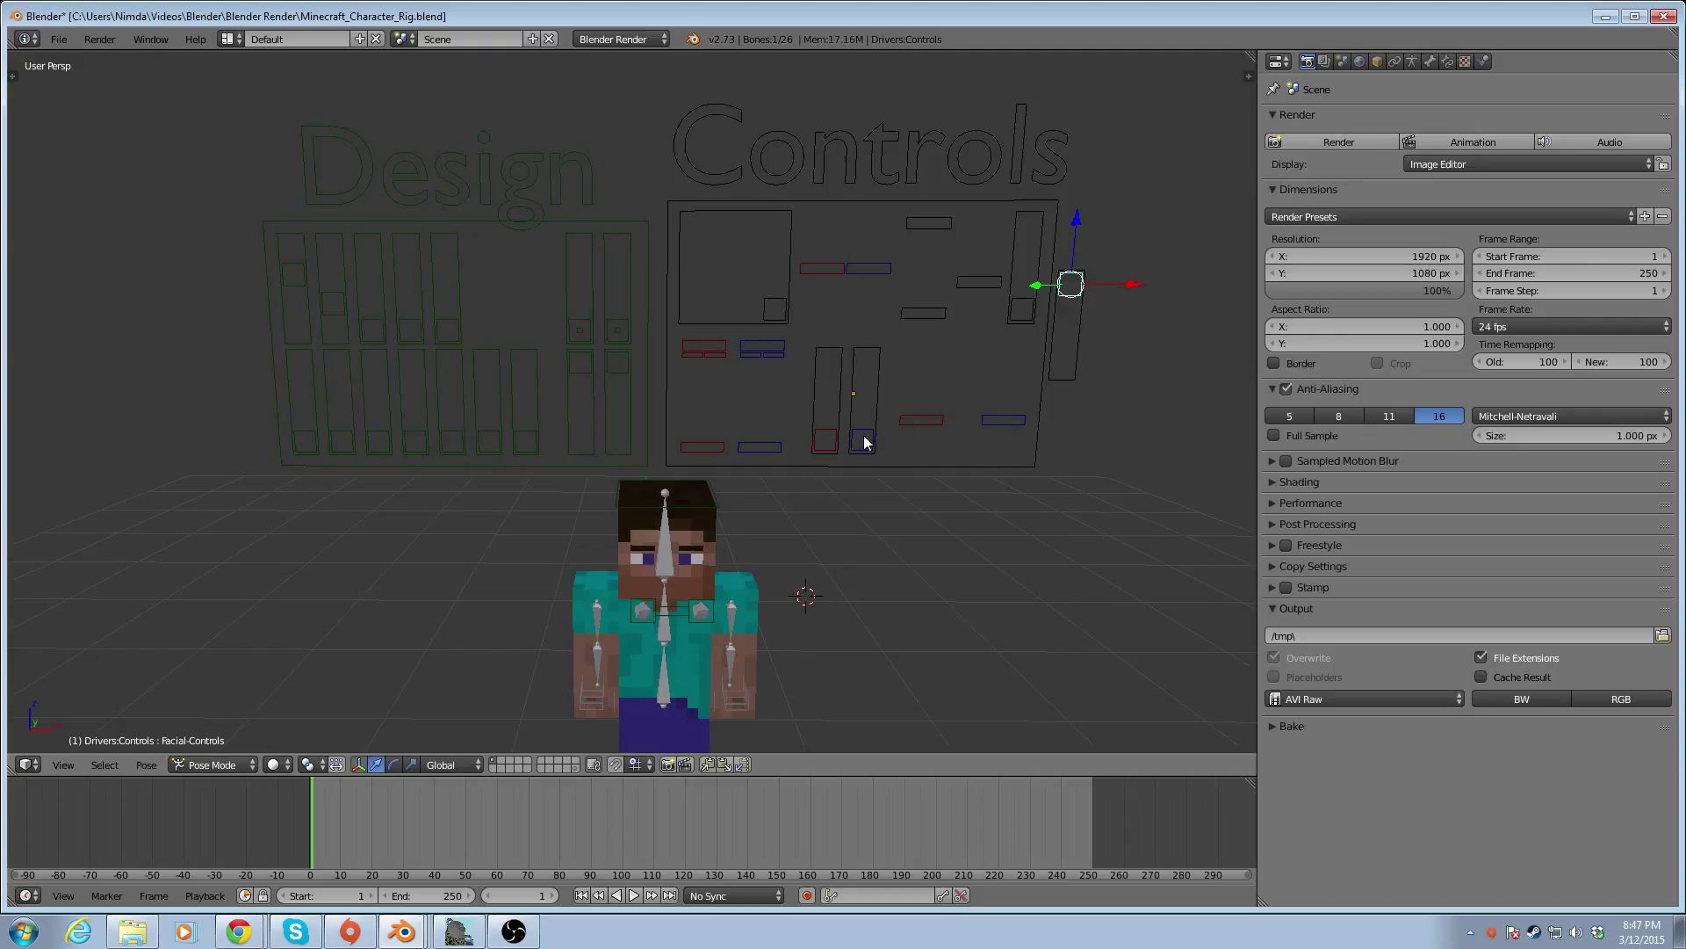
key(ctrl+Tab)
Select the character's own armature and put it into Pose Mode
right_click(732, 618)
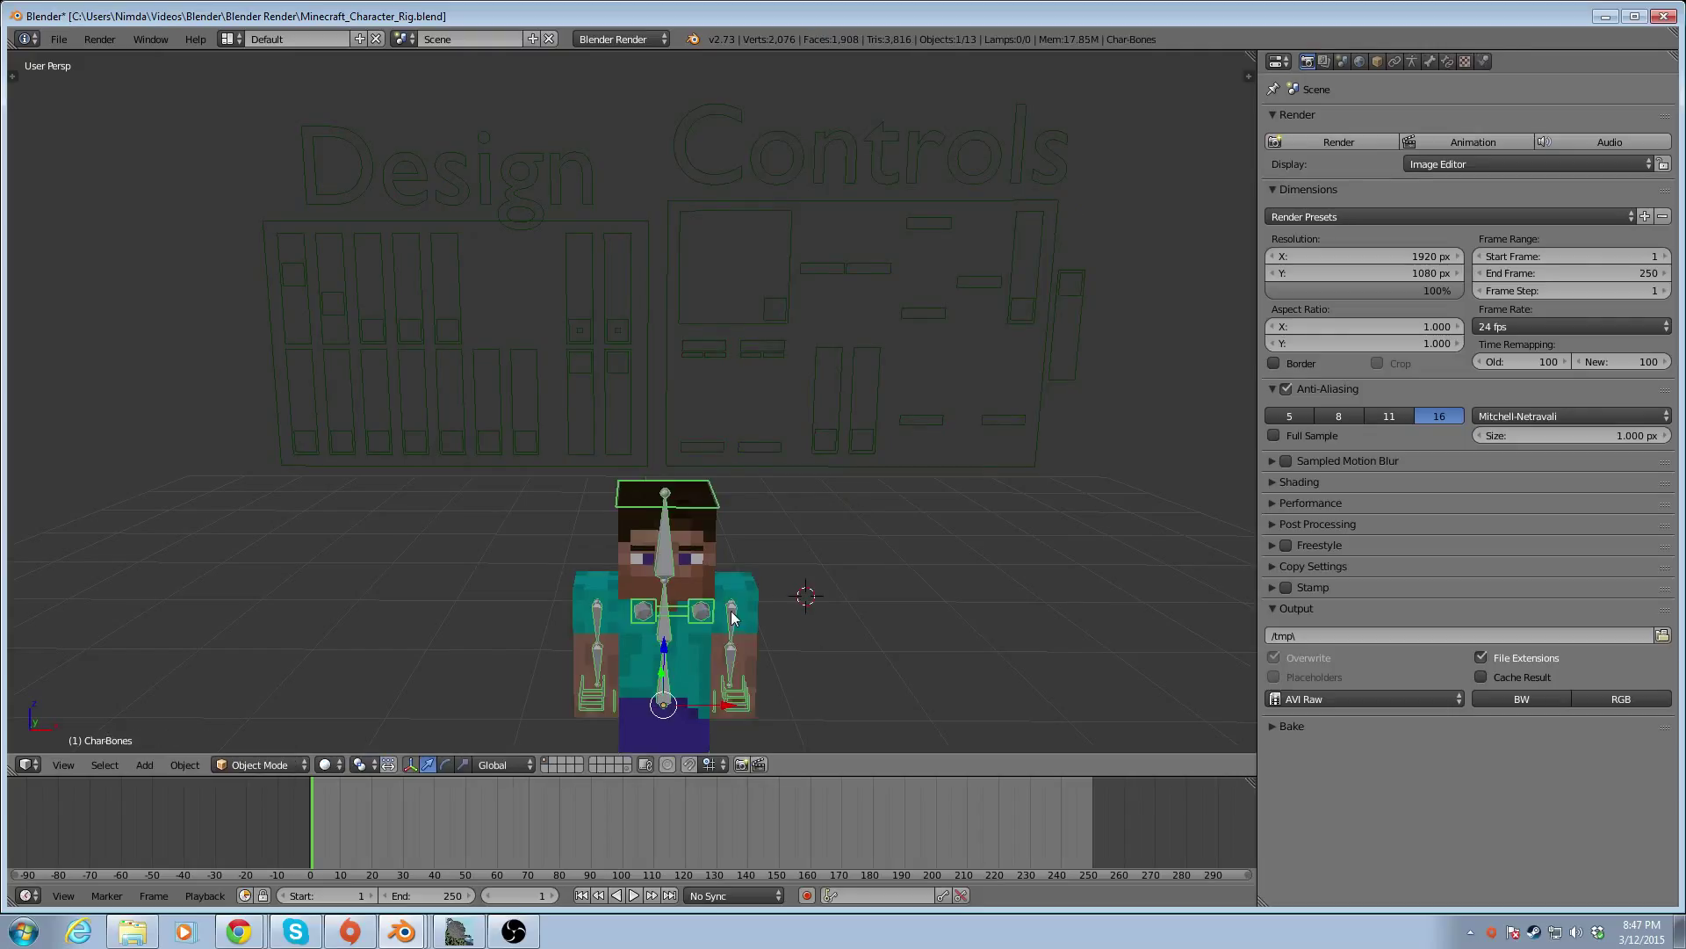
click(271, 771)
click(285, 704)
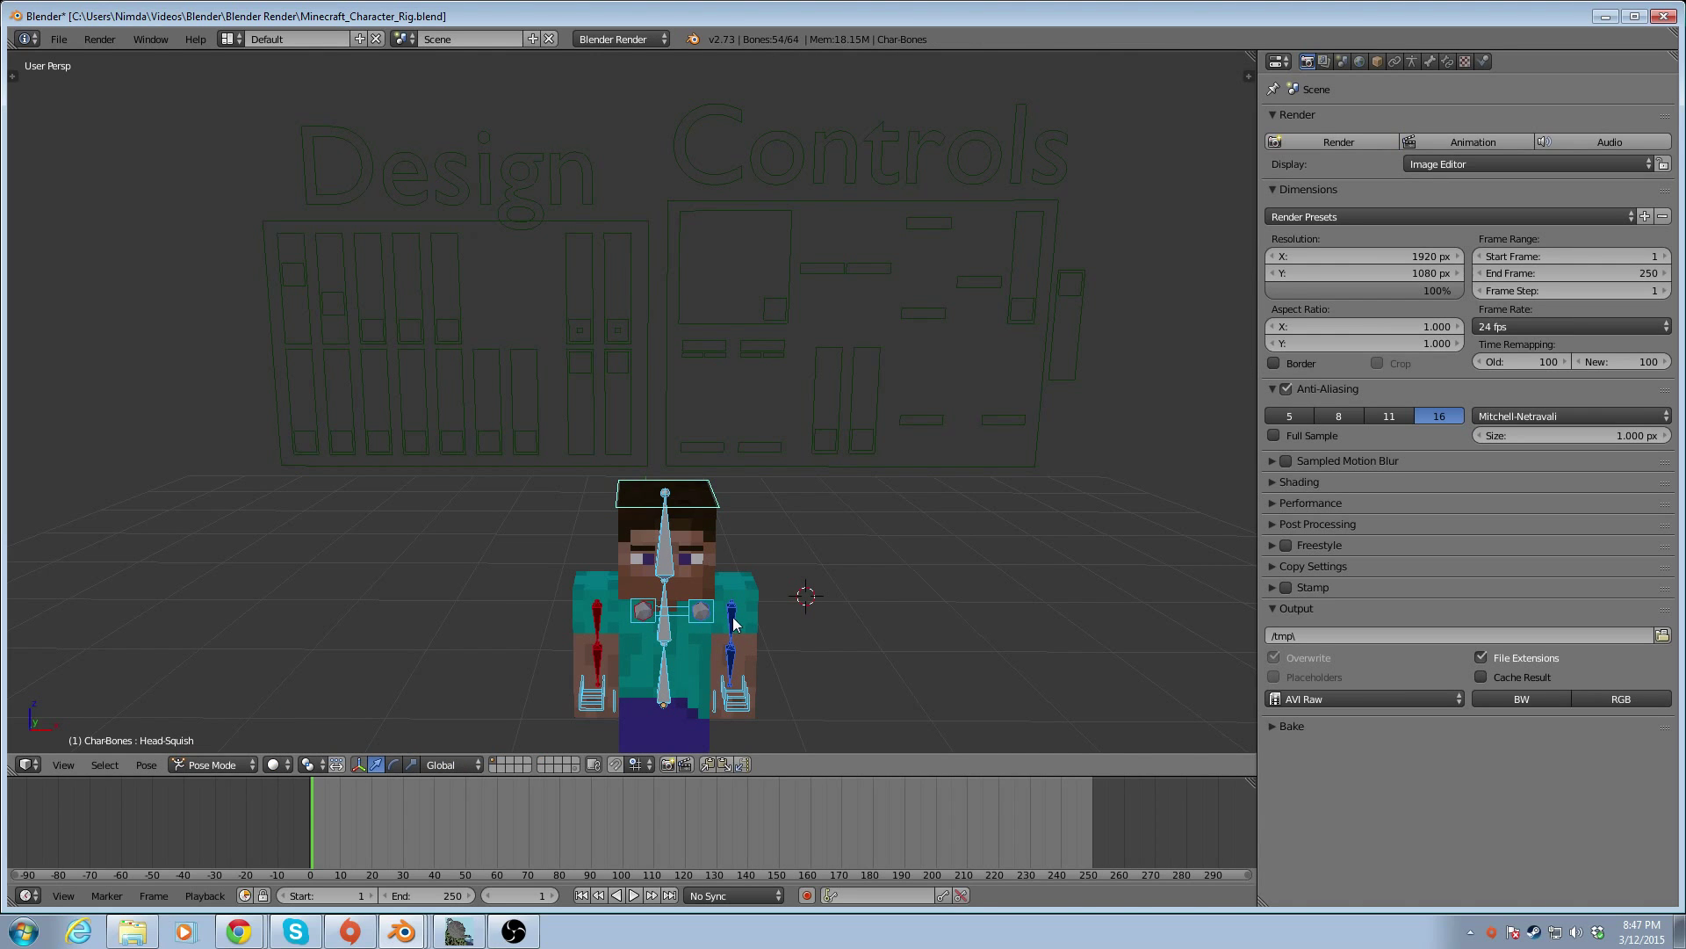
Examine the character's bones and the control panels above it from several angles and distances
middle_drag(869, 660, 875, 627)
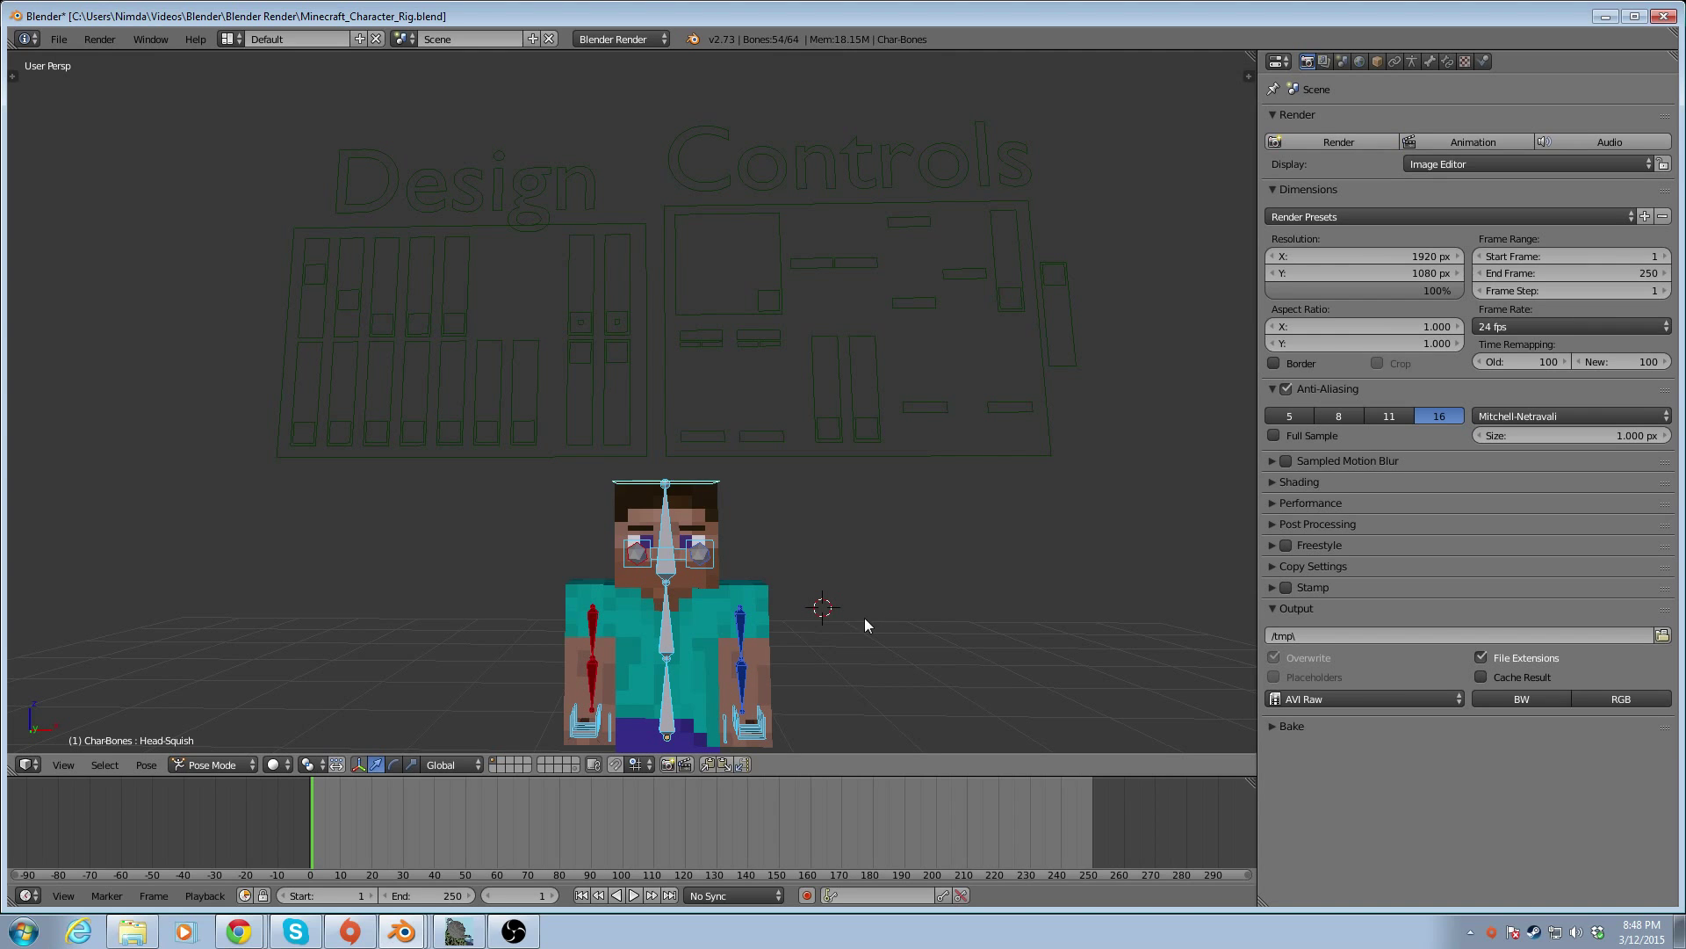
middle_drag(897, 660, 888, 557)
scroll(887, 557, down, 4)
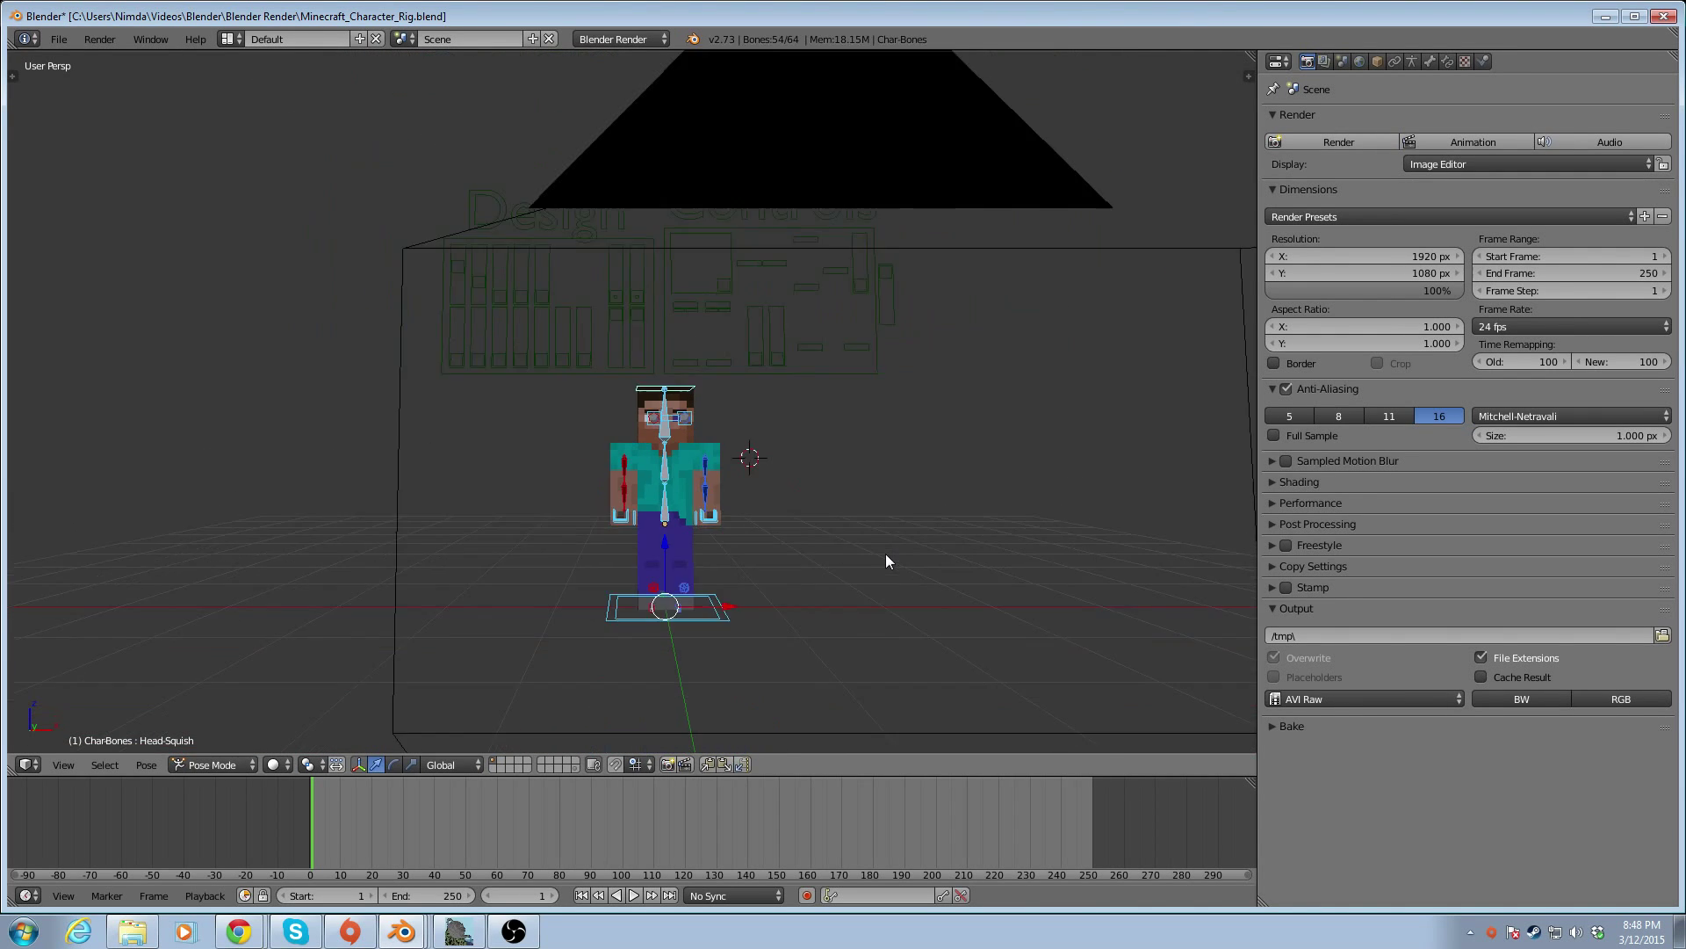
scroll(755, 560, up, 5)
scroll(754, 560, down, 3)
scroll(752, 561, up, 3)
scroll(753, 565, down, 4)
scroll(753, 565, up, 4)
scroll(754, 566, down, 1)
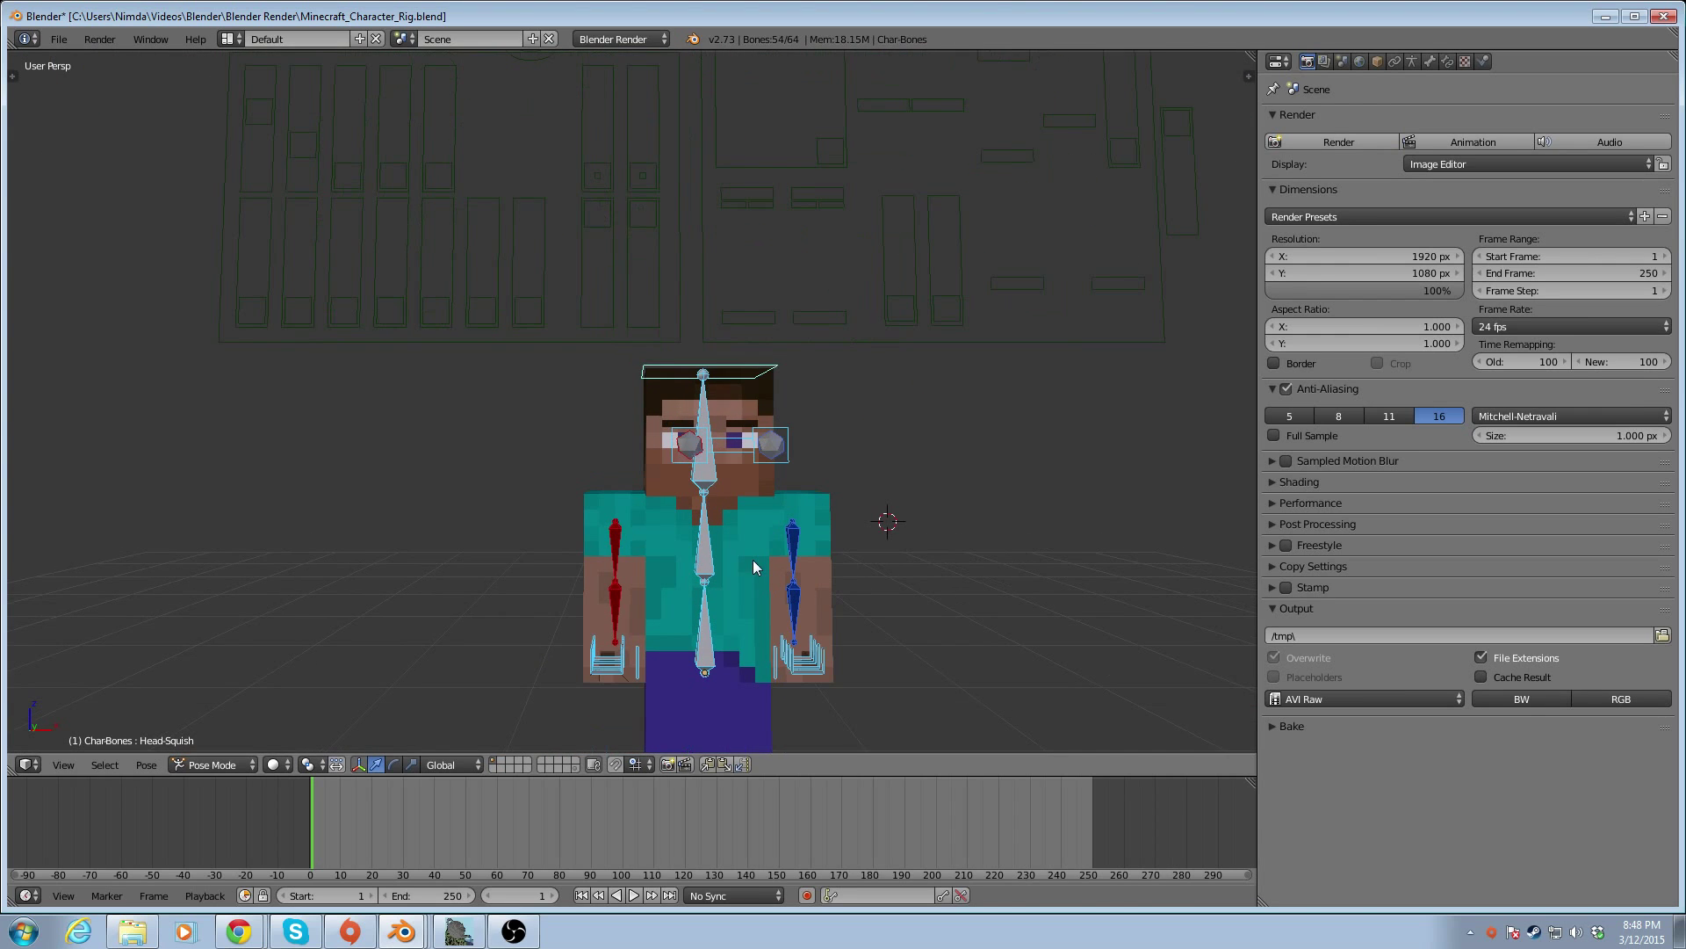
middle_drag(921, 571, 925, 617)
scroll(924, 616, up, 2)
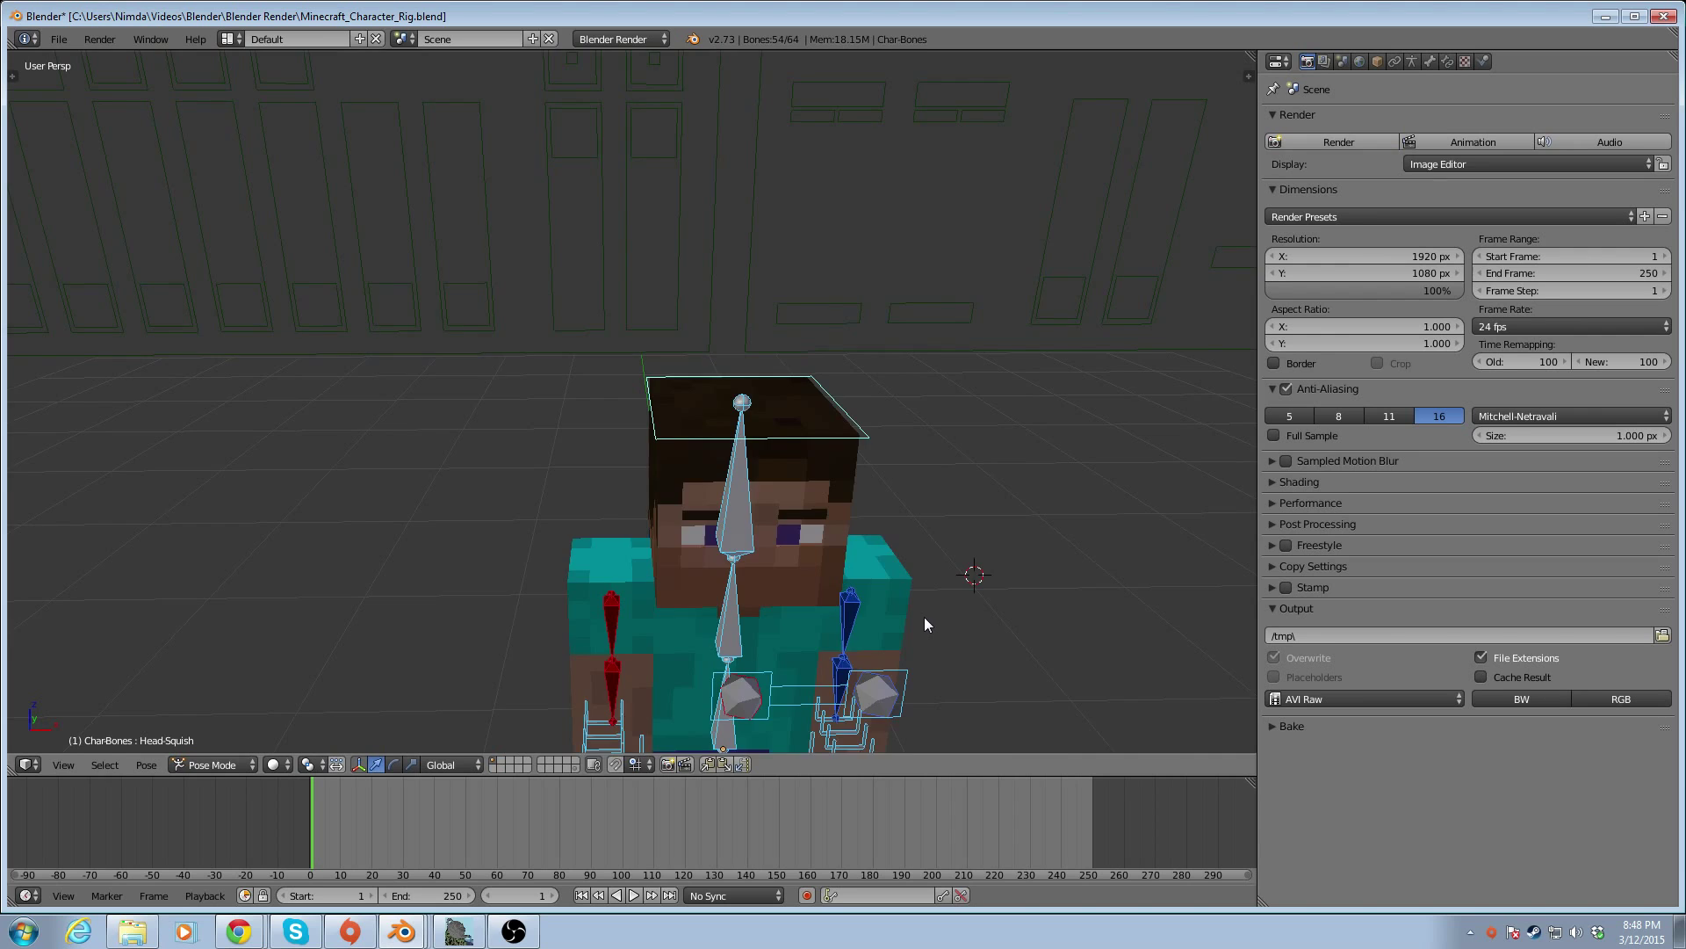
scroll(913, 602, down, 4)
middle_drag(873, 541, 876, 502)
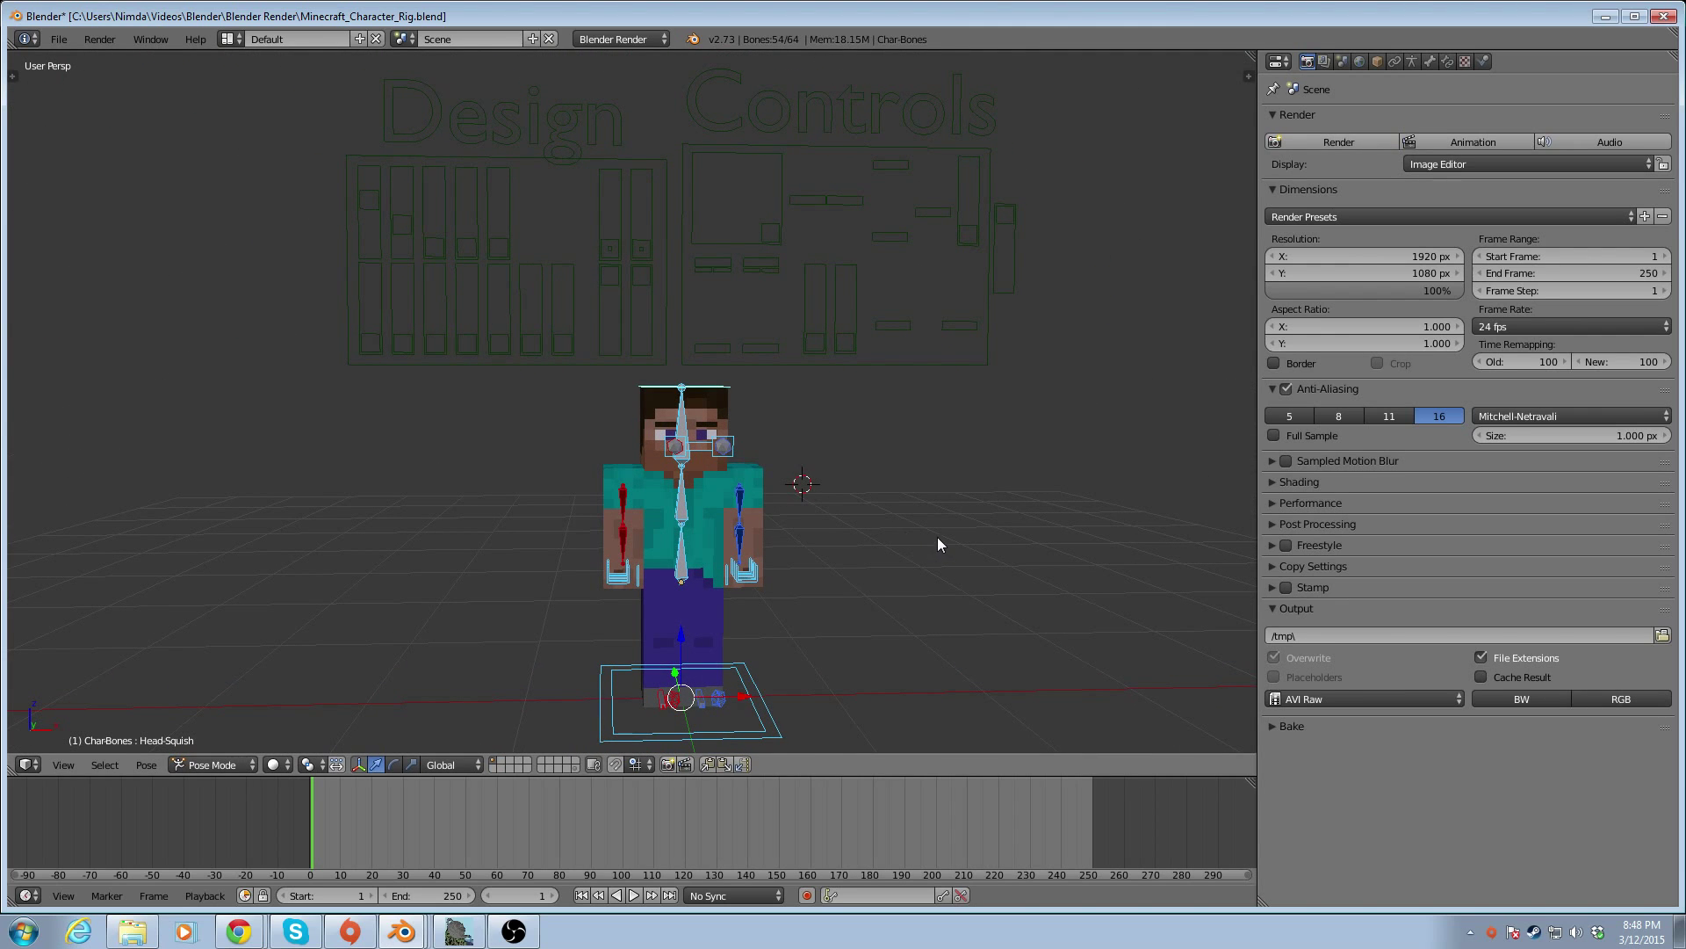
shift+middle_drag(873, 536, 812, 508)
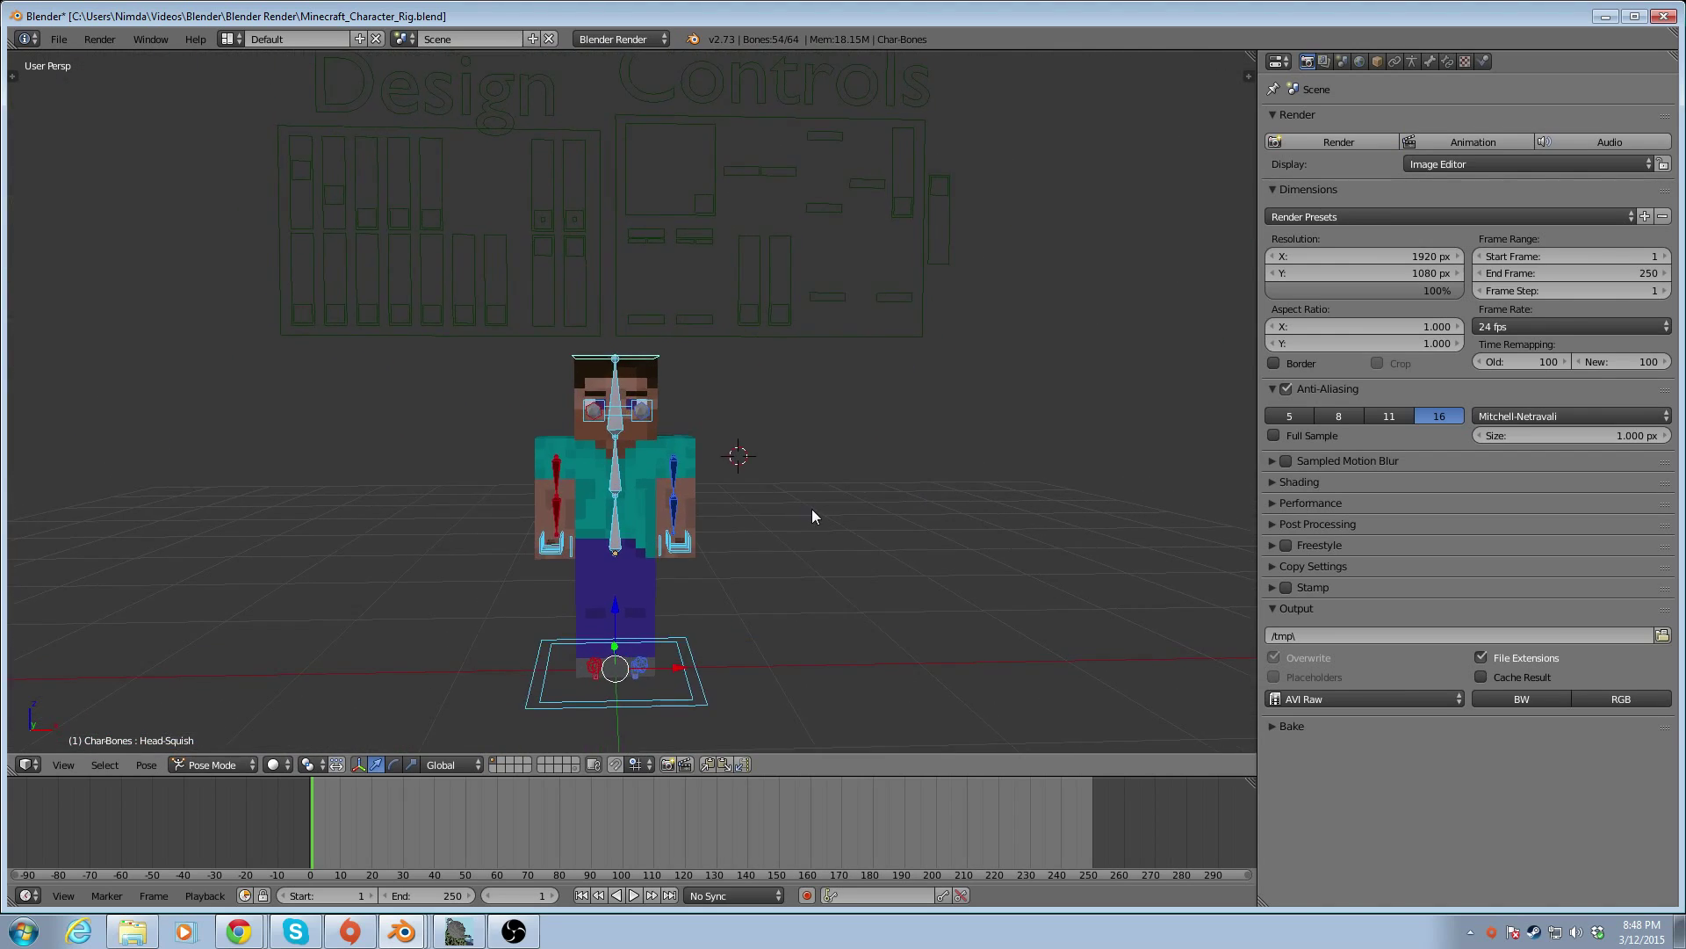
Return to Object Mode with the character mesh, select all visible objects, and shift them slightly along the X axis
right_click(641, 471)
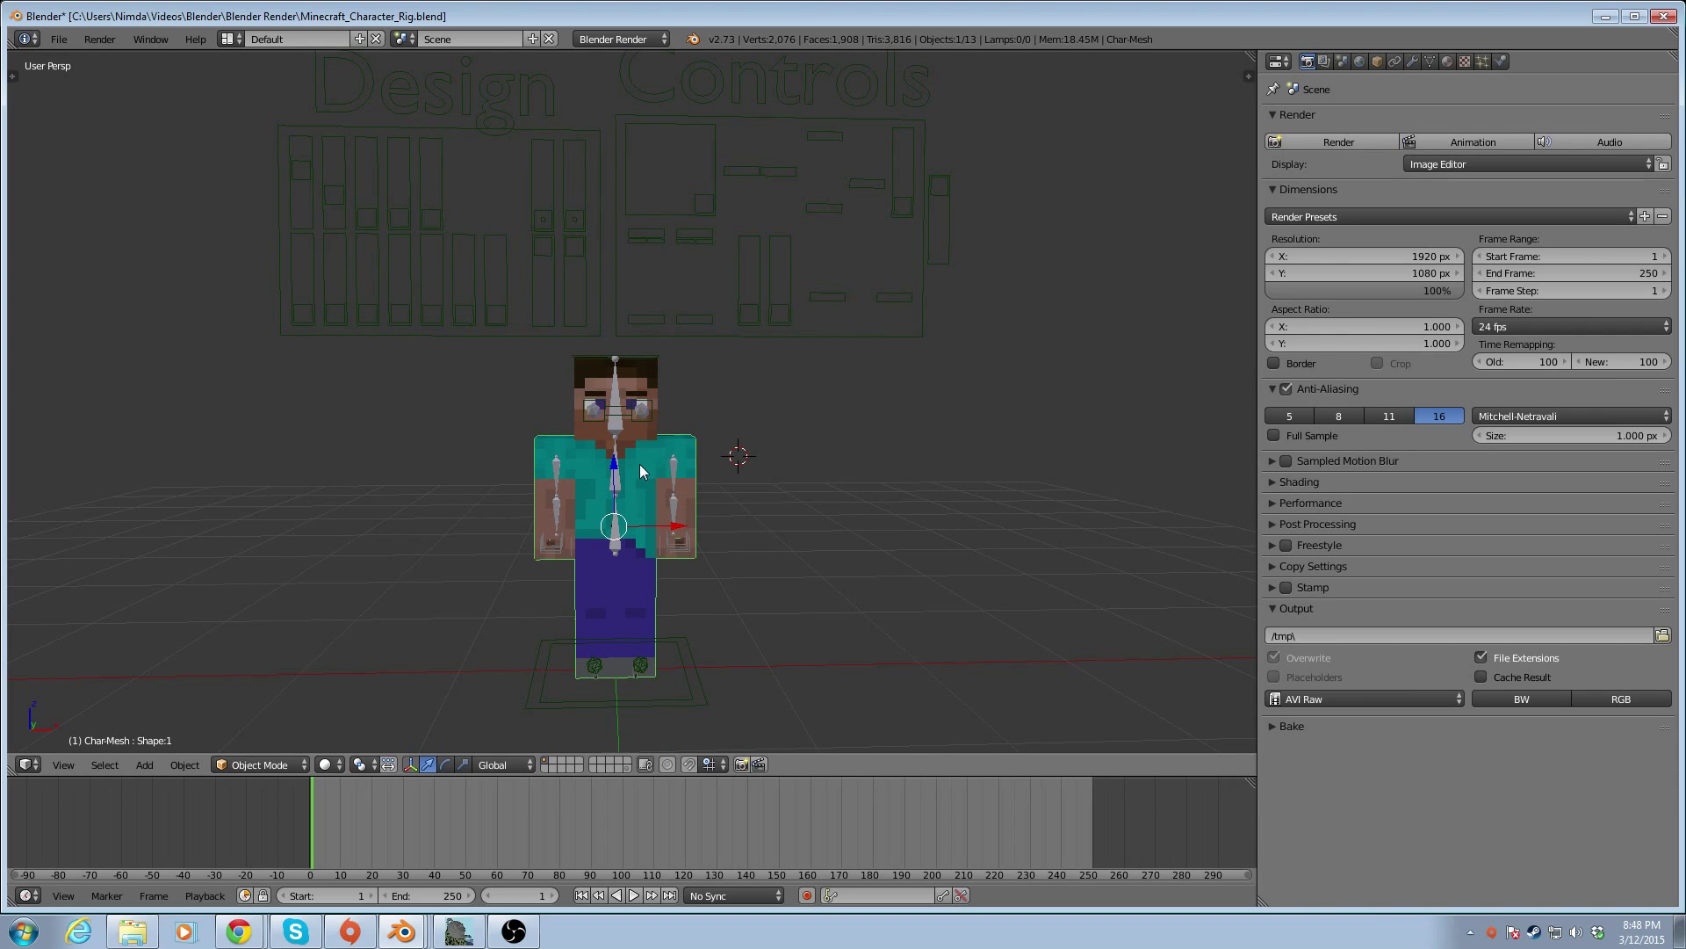
key(a)
key(a)
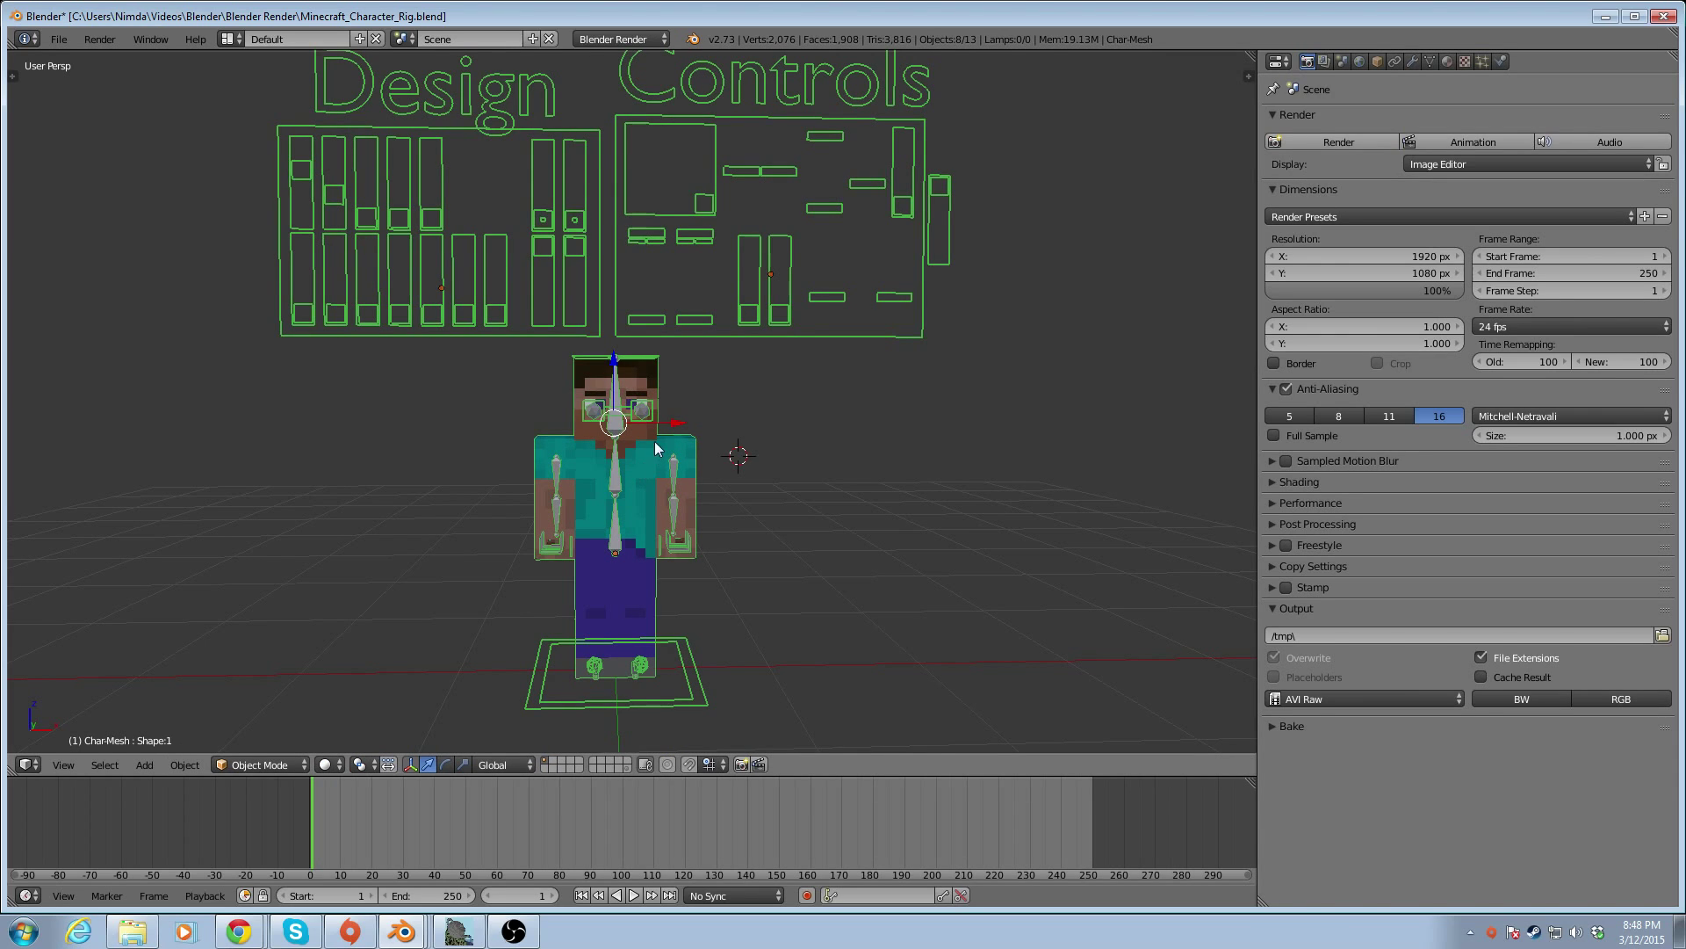
middle_drag(799, 523, 636, 432)
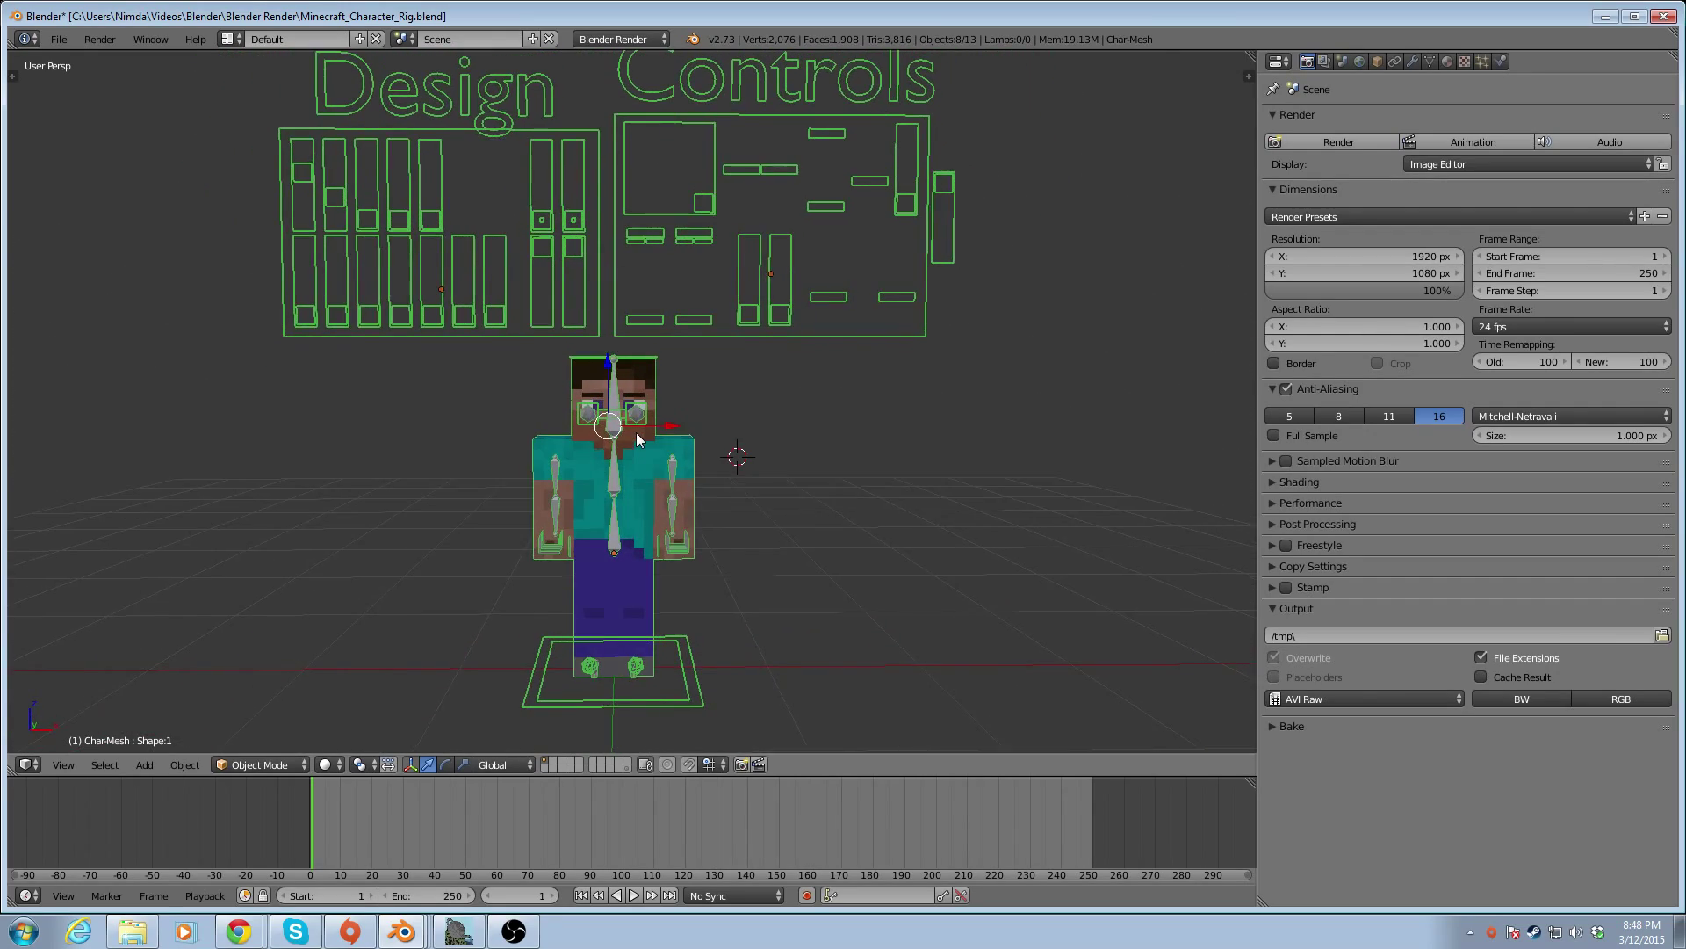
key(g)
key(x)
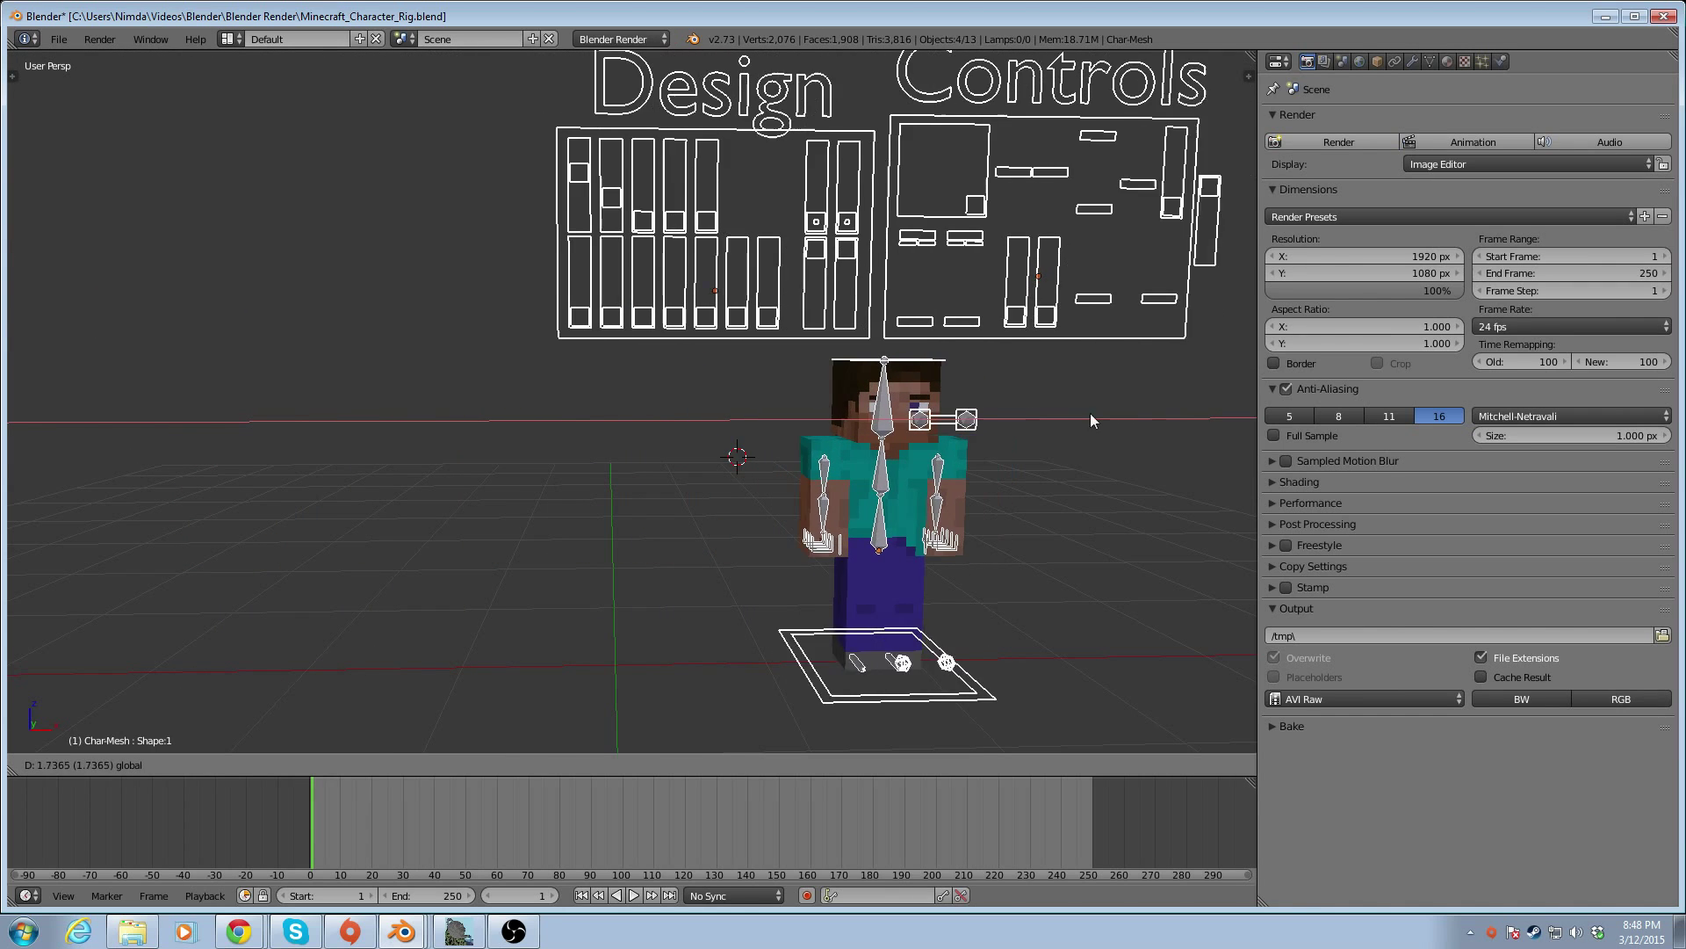
click(685, 444)
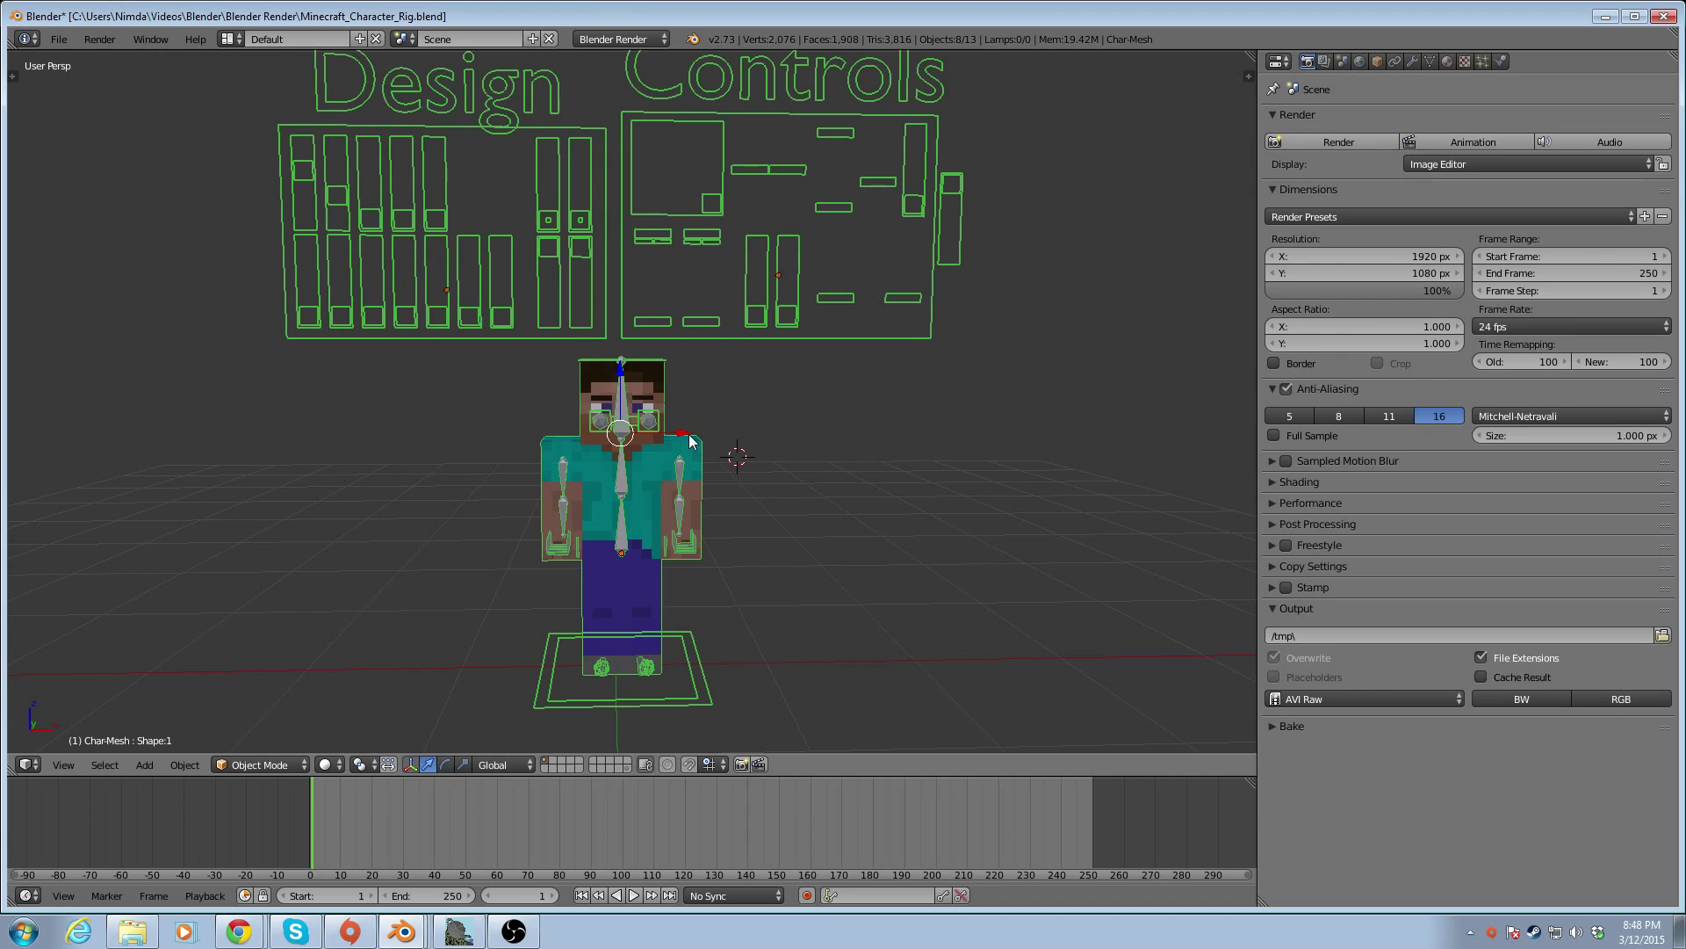
Move all the selected rig objects together in the negative global X direction, well away from the 3D cursor
key(g)
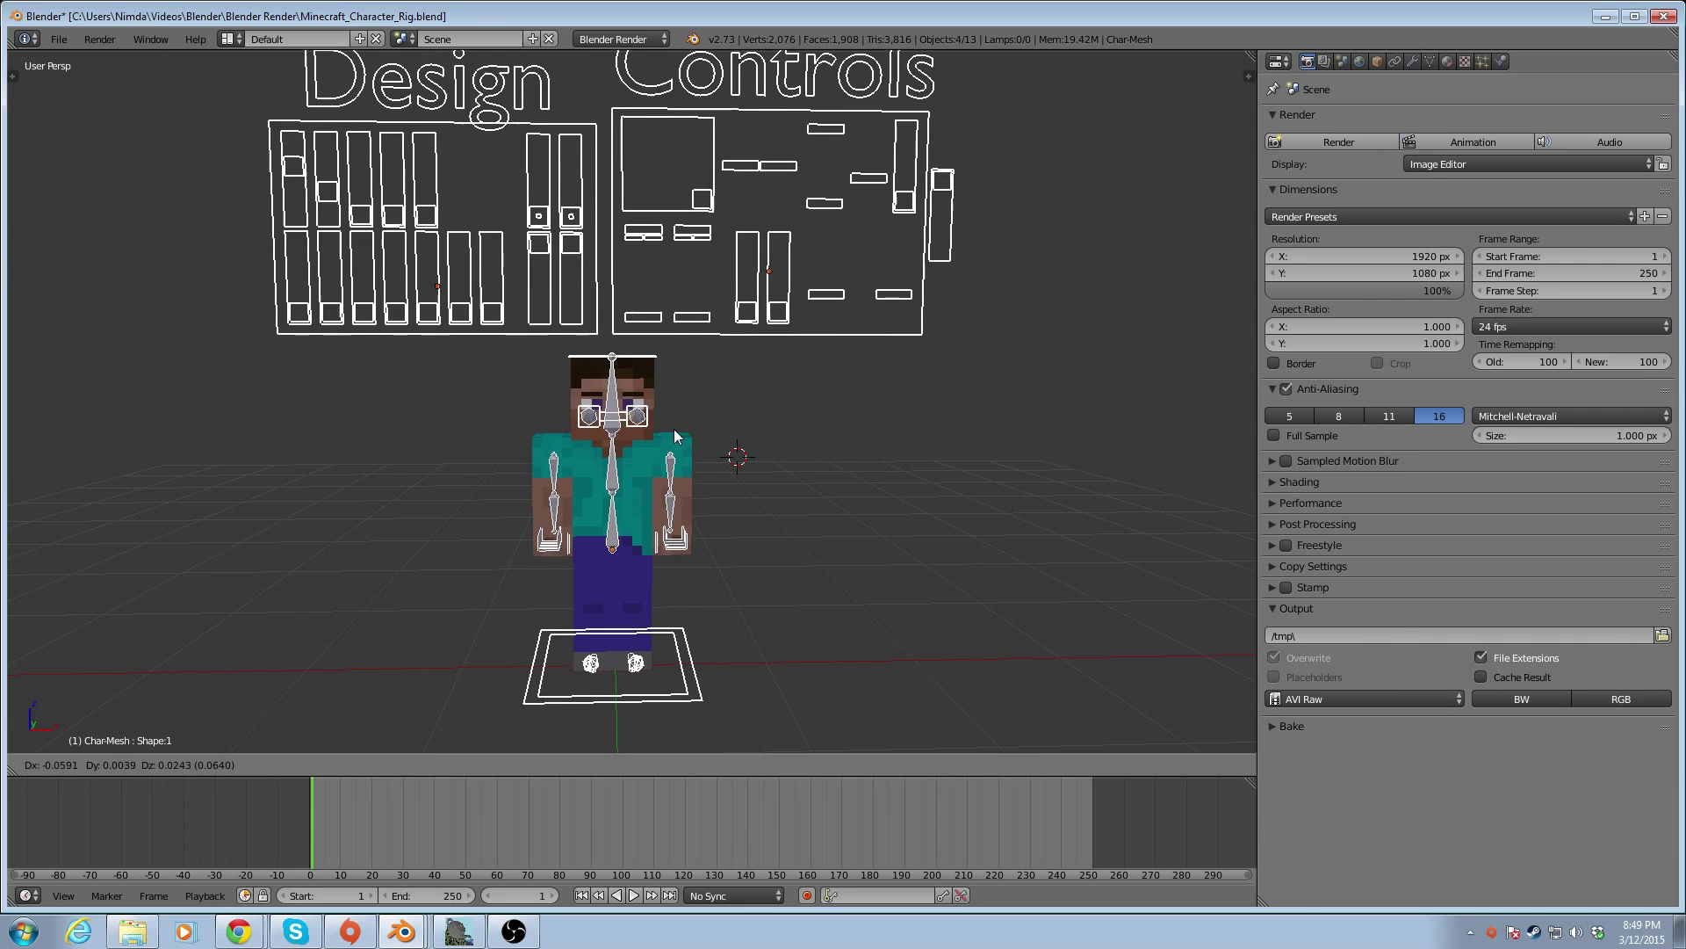
key(x)
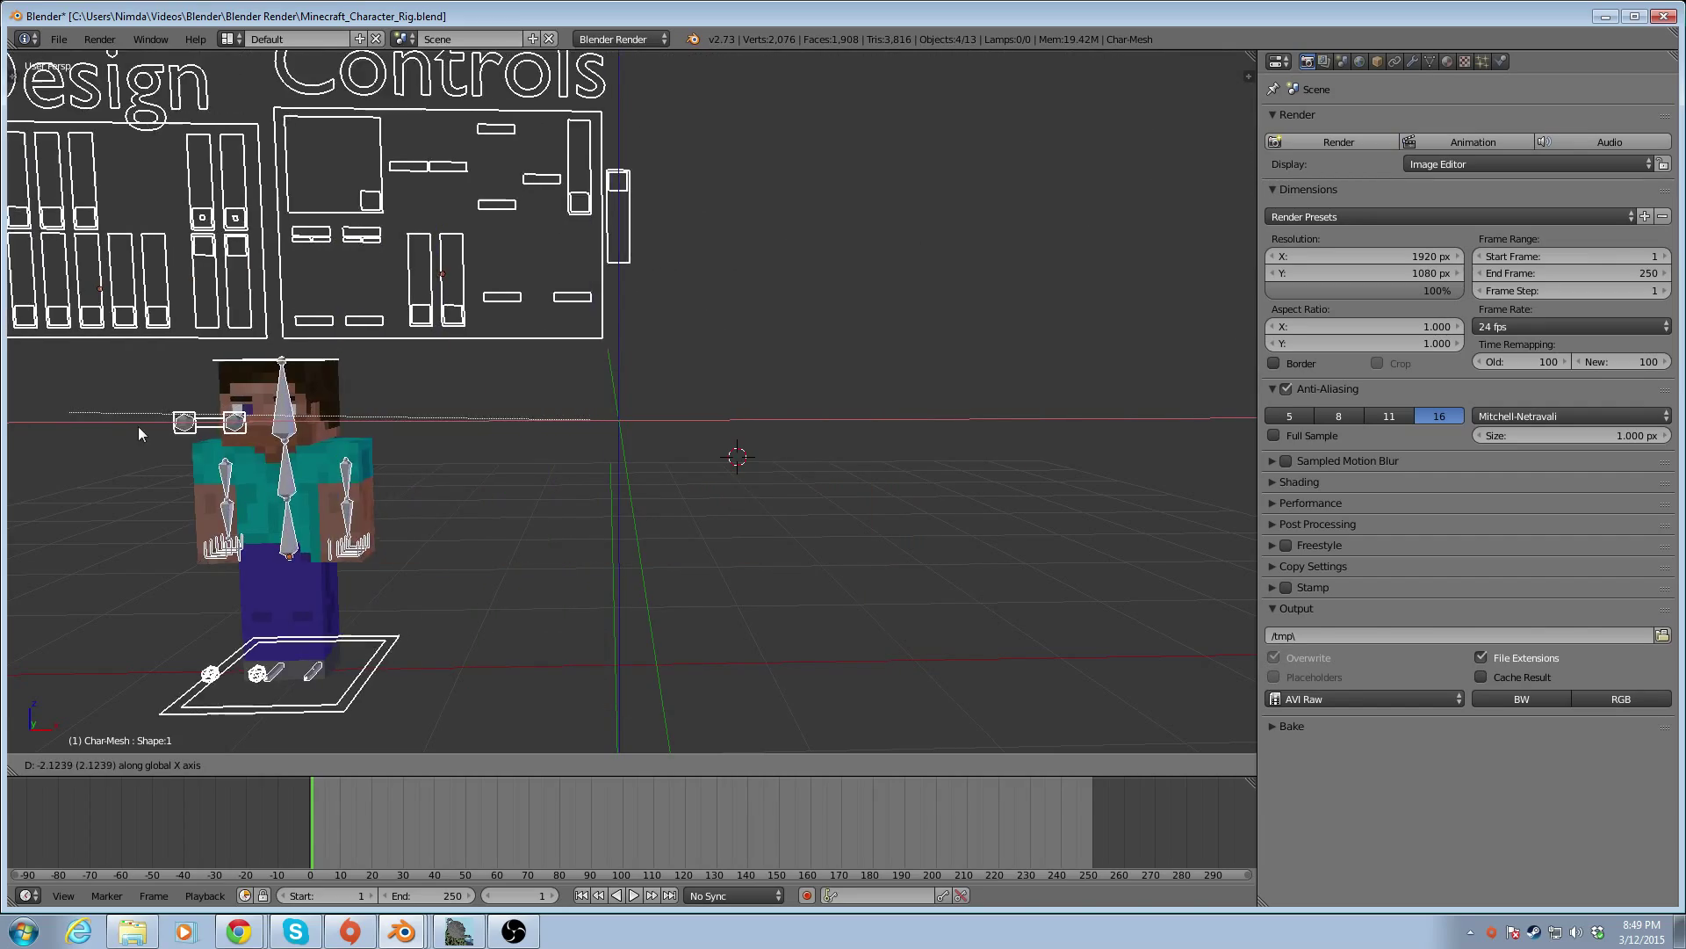
key(y)
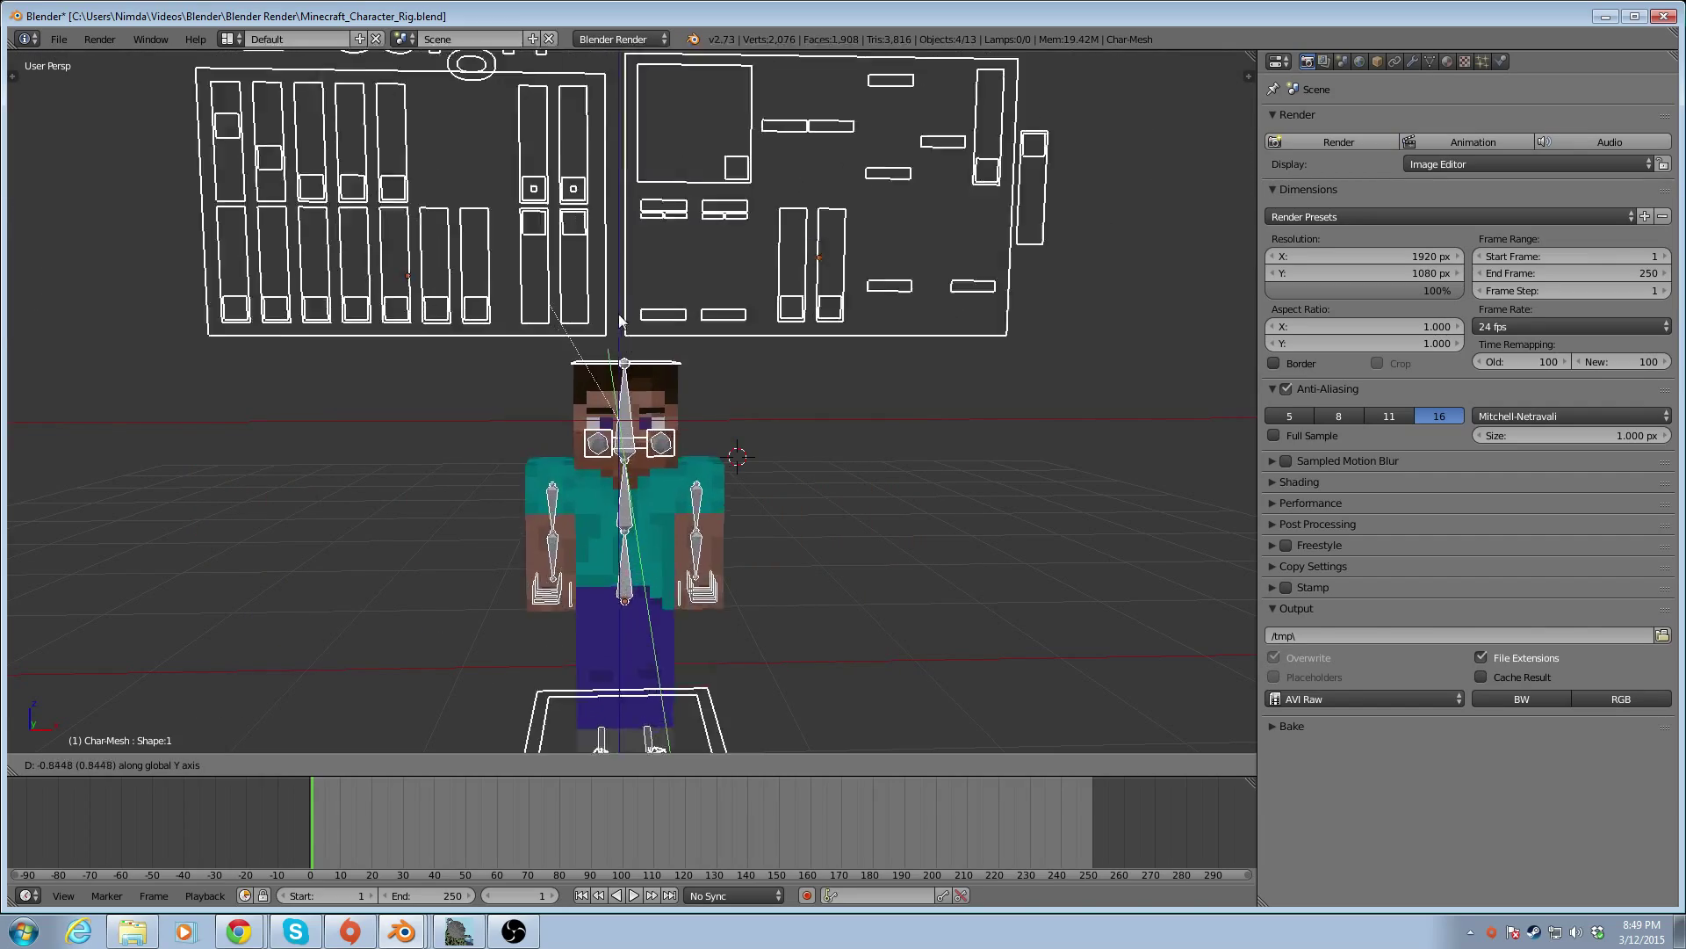
key(x)
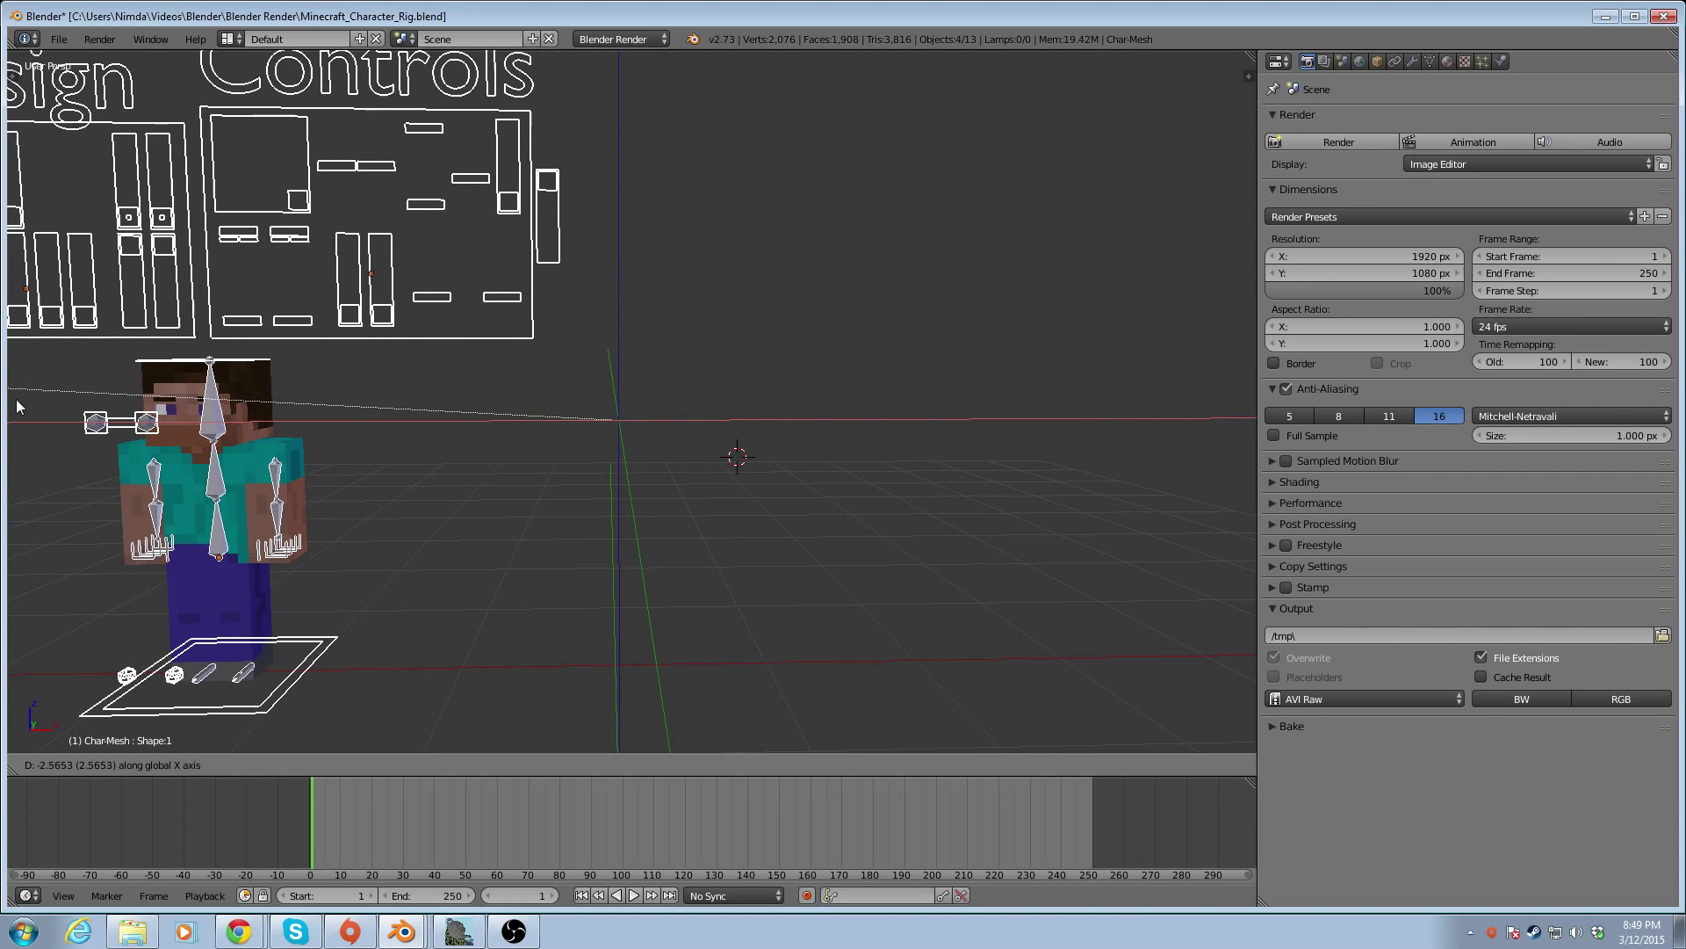
click(66, 403)
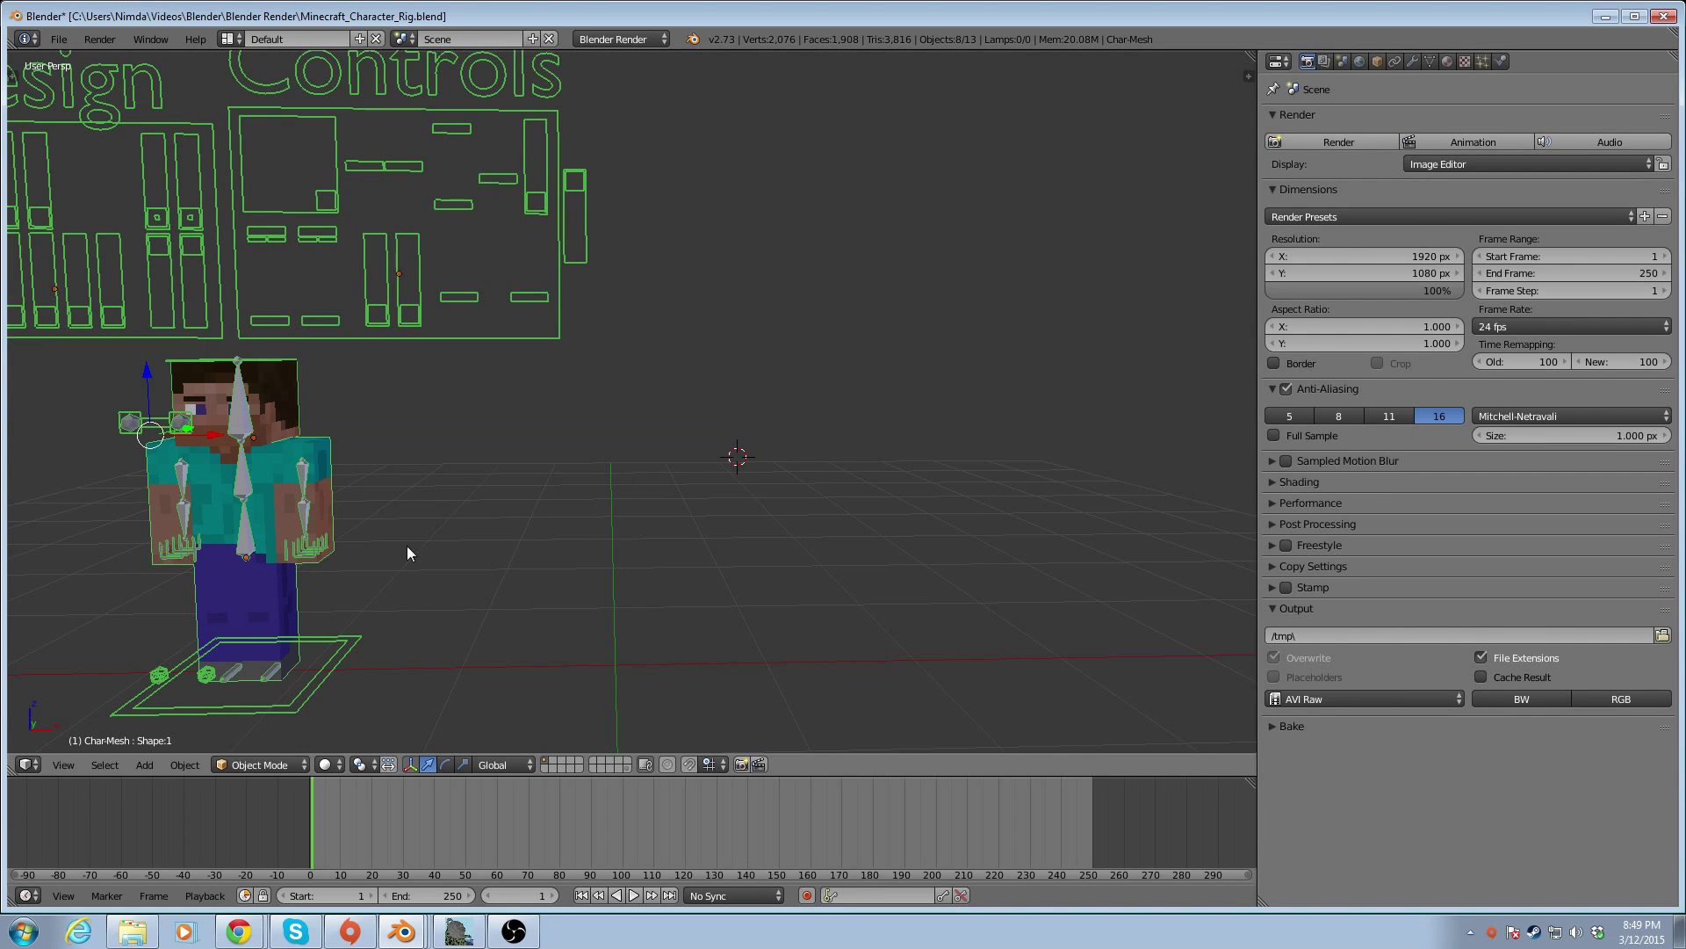
mouse_move(487, 588)
middle_down()
mouse_move(520, 583)
mouse_move(429, 593)
mouse_move(515, 576)
mouse_move(494, 587)
middle_up()
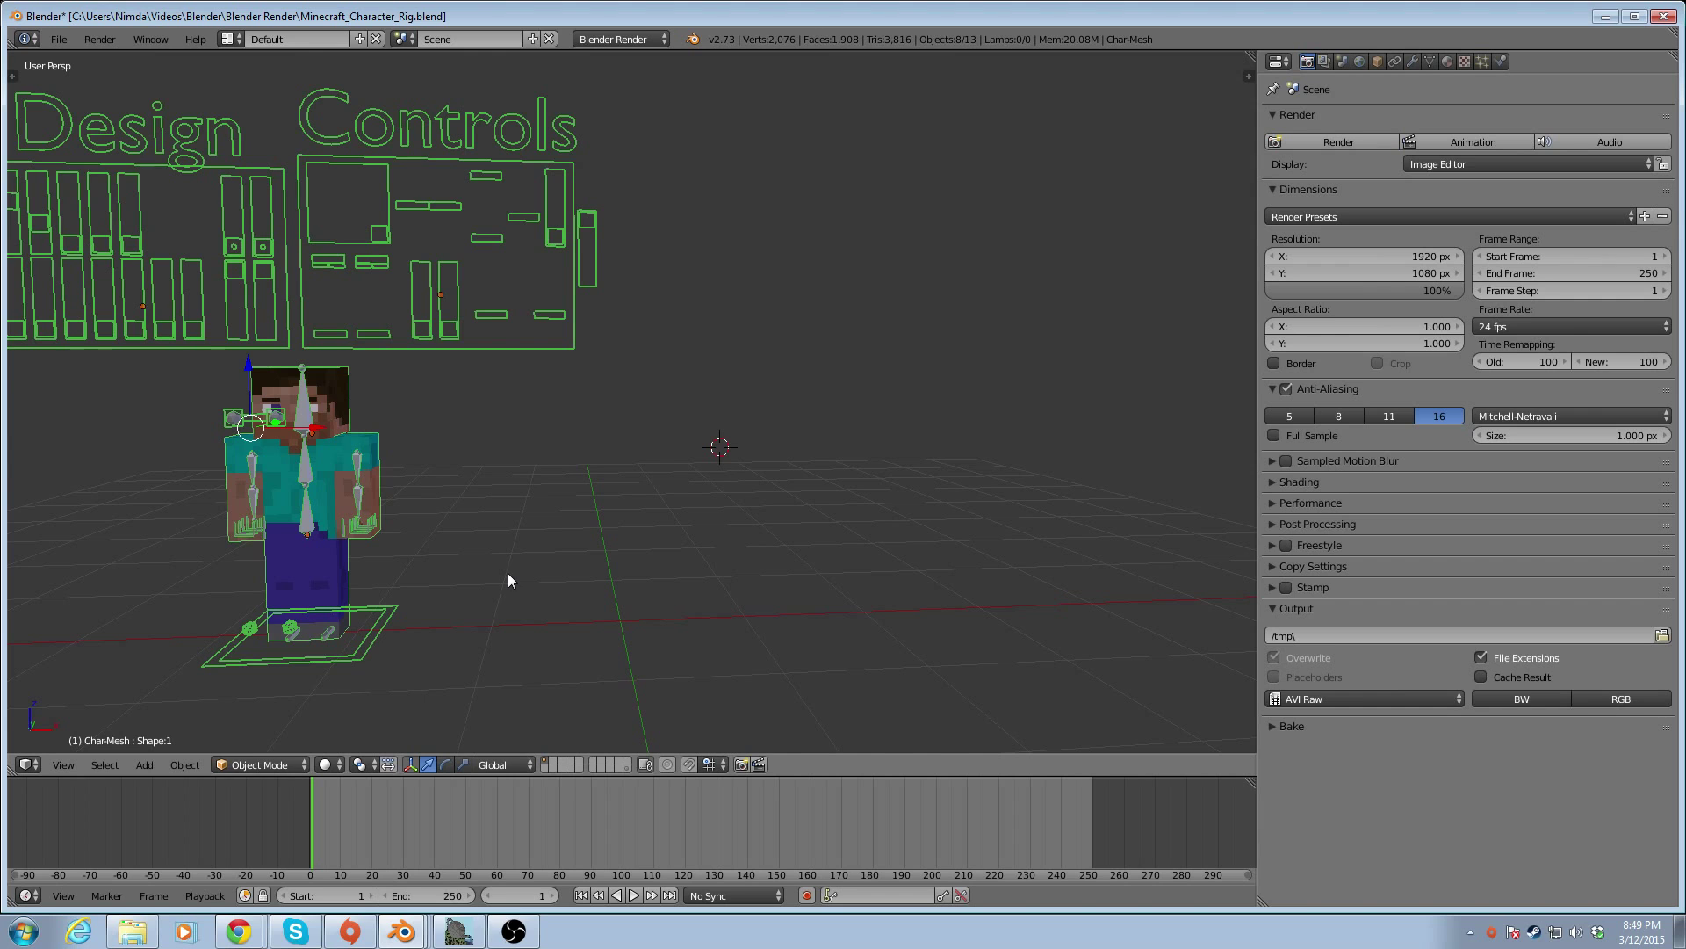
middle_drag(515, 588, 813, 604)
scroll(775, 525, up, 1)
scroll(778, 523, up, 3)
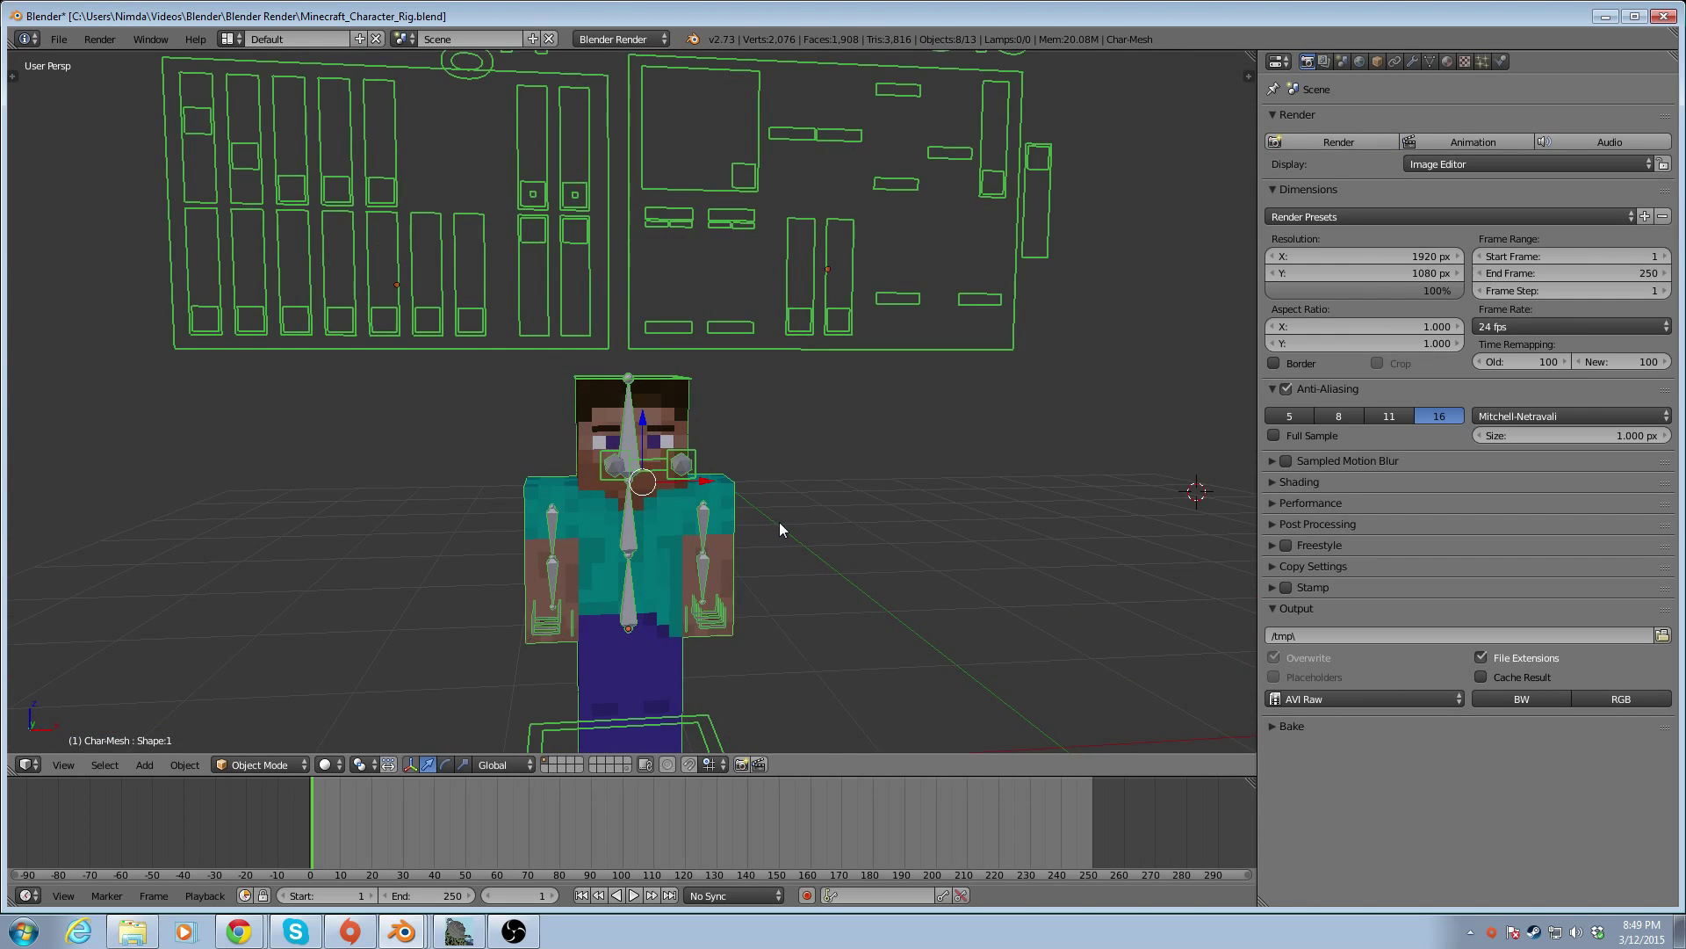
mouse_move(778, 506)
middle_down()
mouse_move(755, 510)
mouse_move(766, 530)
middle_up()
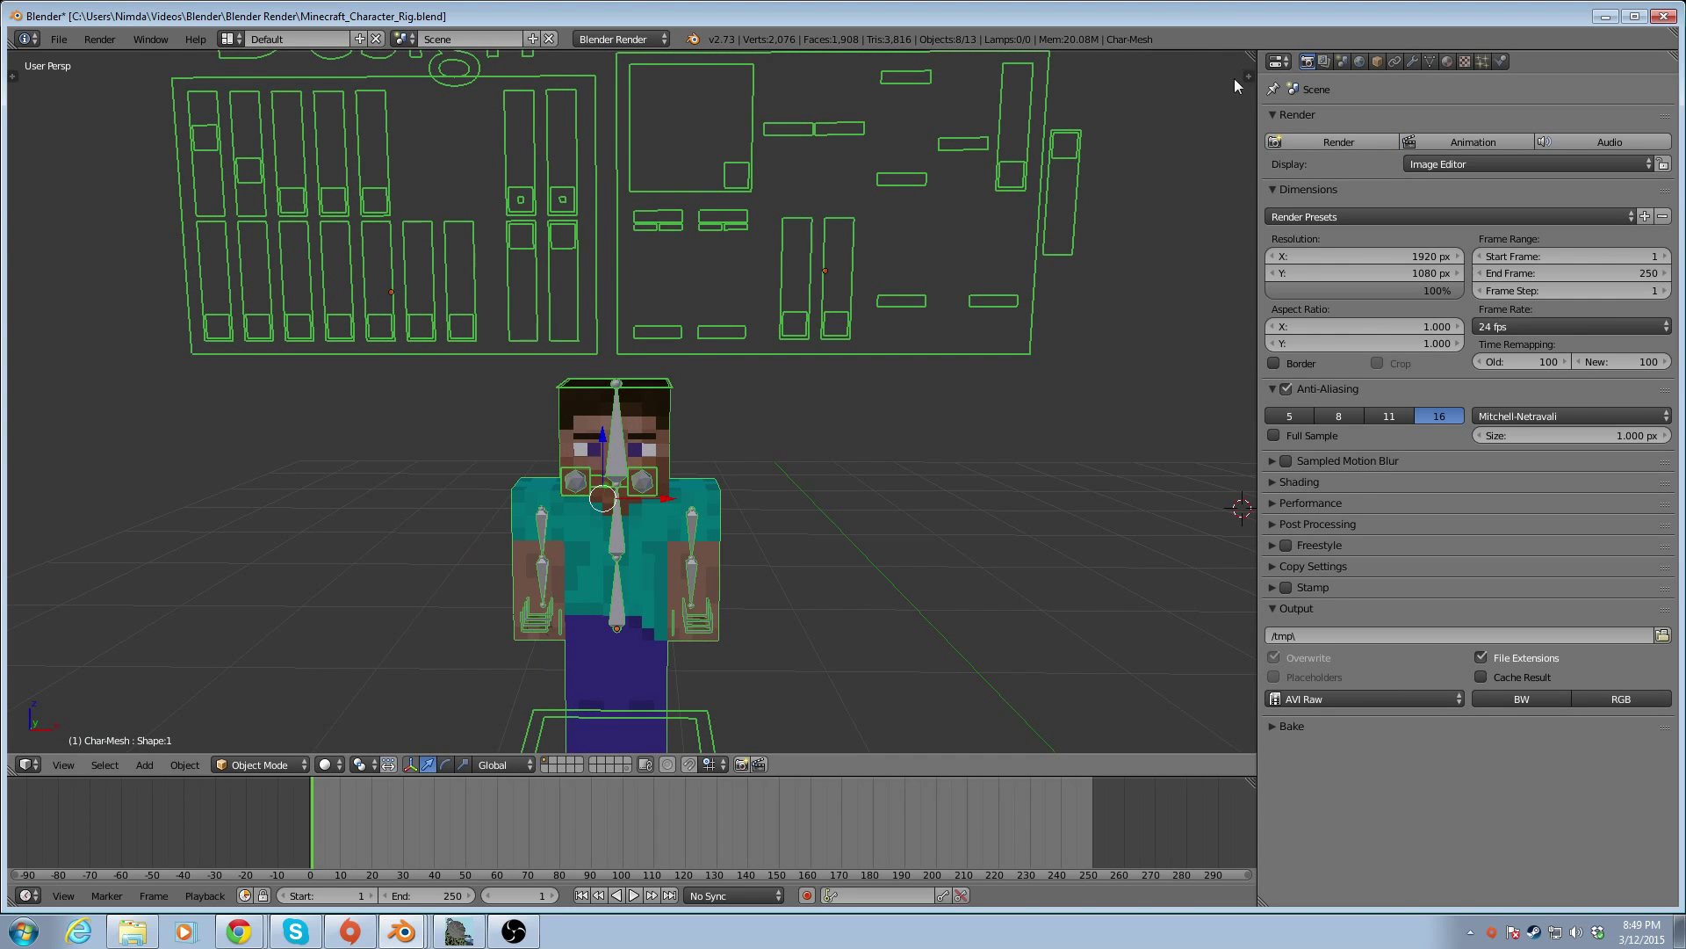
Split the 3D viewport side by side and turn the new area into a UV/Image Editor
drag(1252, 52, 833, 77)
click(841, 75)
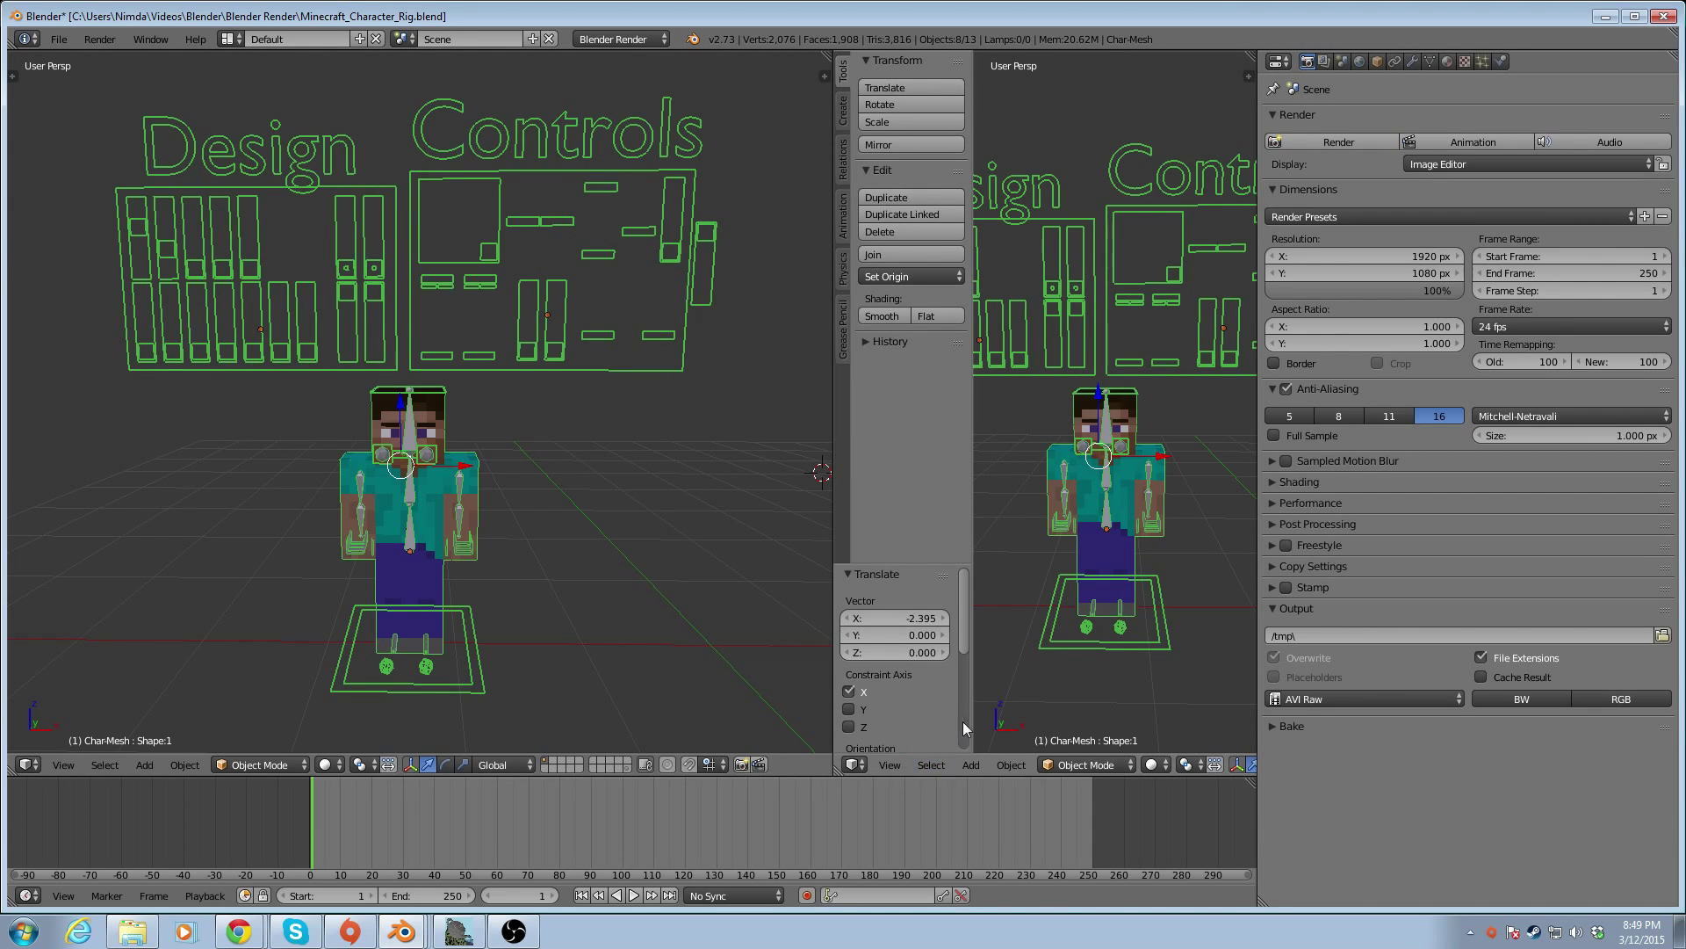
click(858, 765)
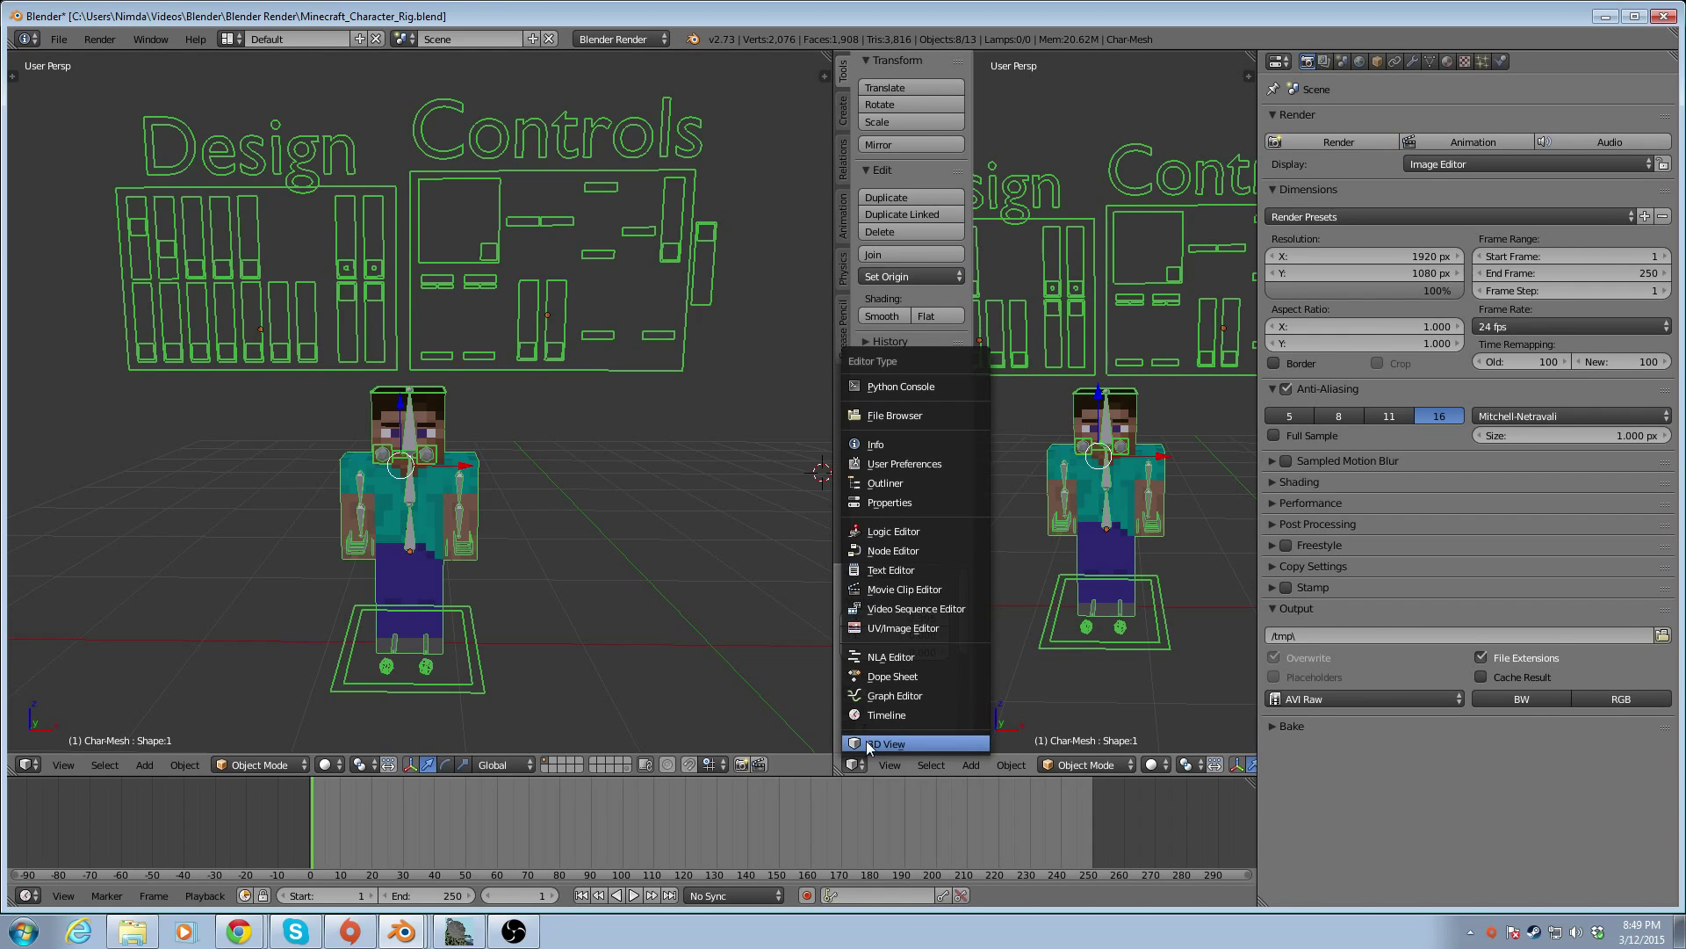
click(922, 629)
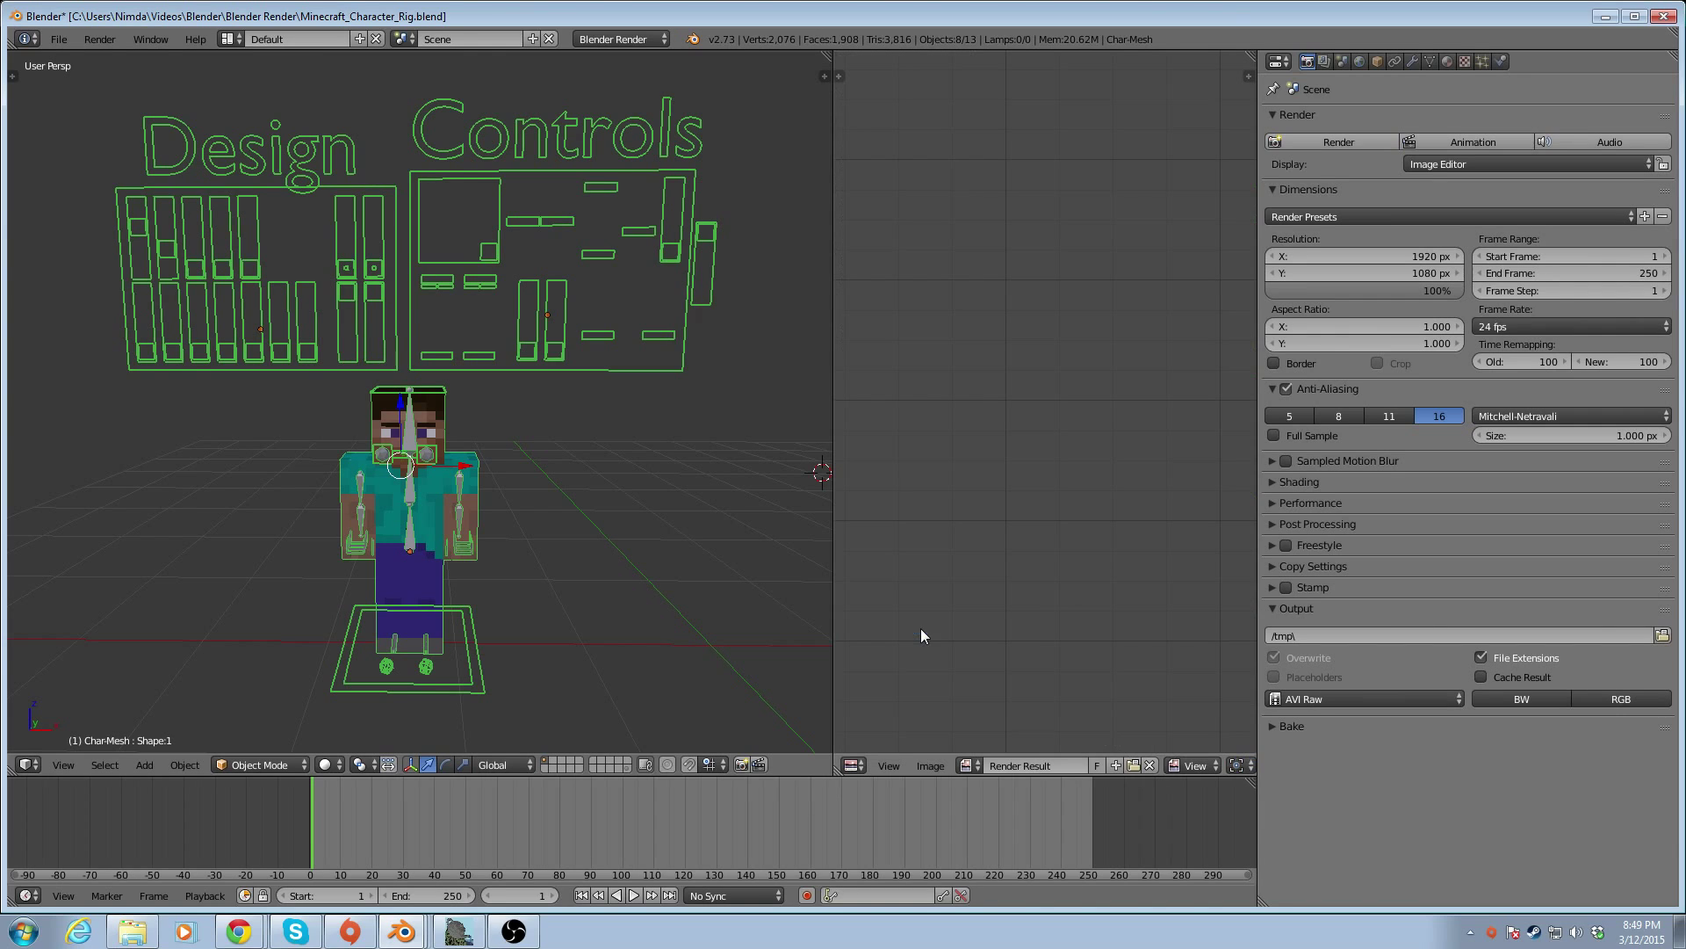
Display the Char.png skin texture in the image editor and frame the whole image
click(971, 764)
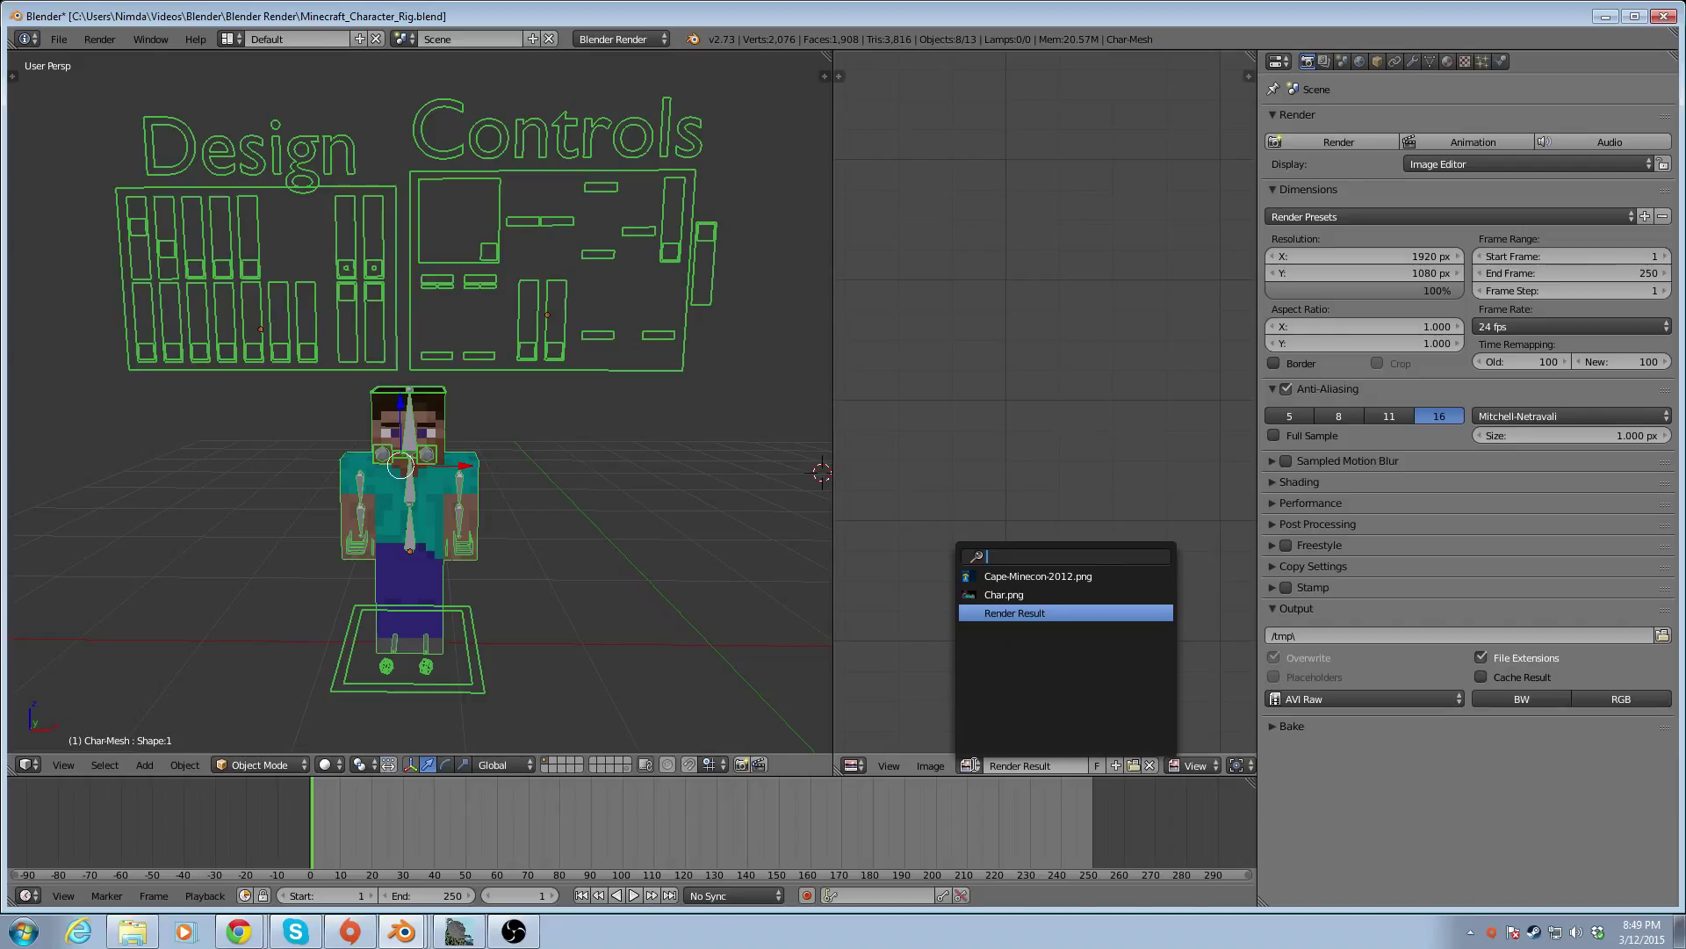
click(1006, 595)
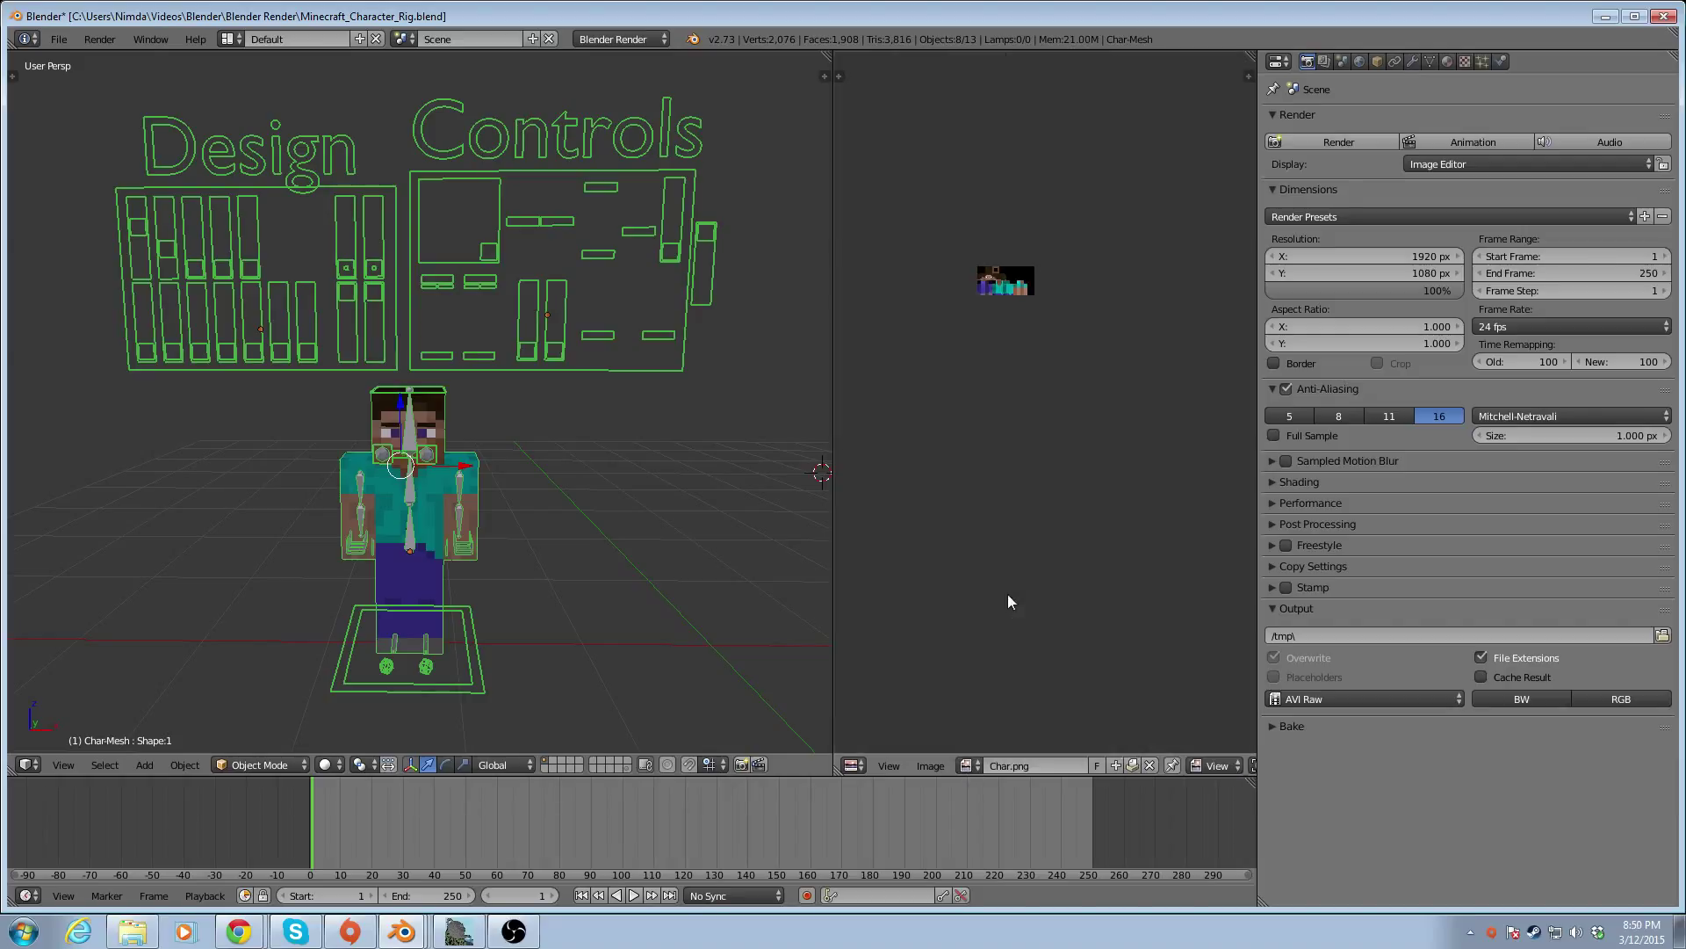
scroll(993, 281, up, 3)
middle_drag(968, 234, 1048, 456)
scroll(1036, 459, up, 3)
scroll(1047, 455, up, 3)
scroll(1047, 434, down, 1)
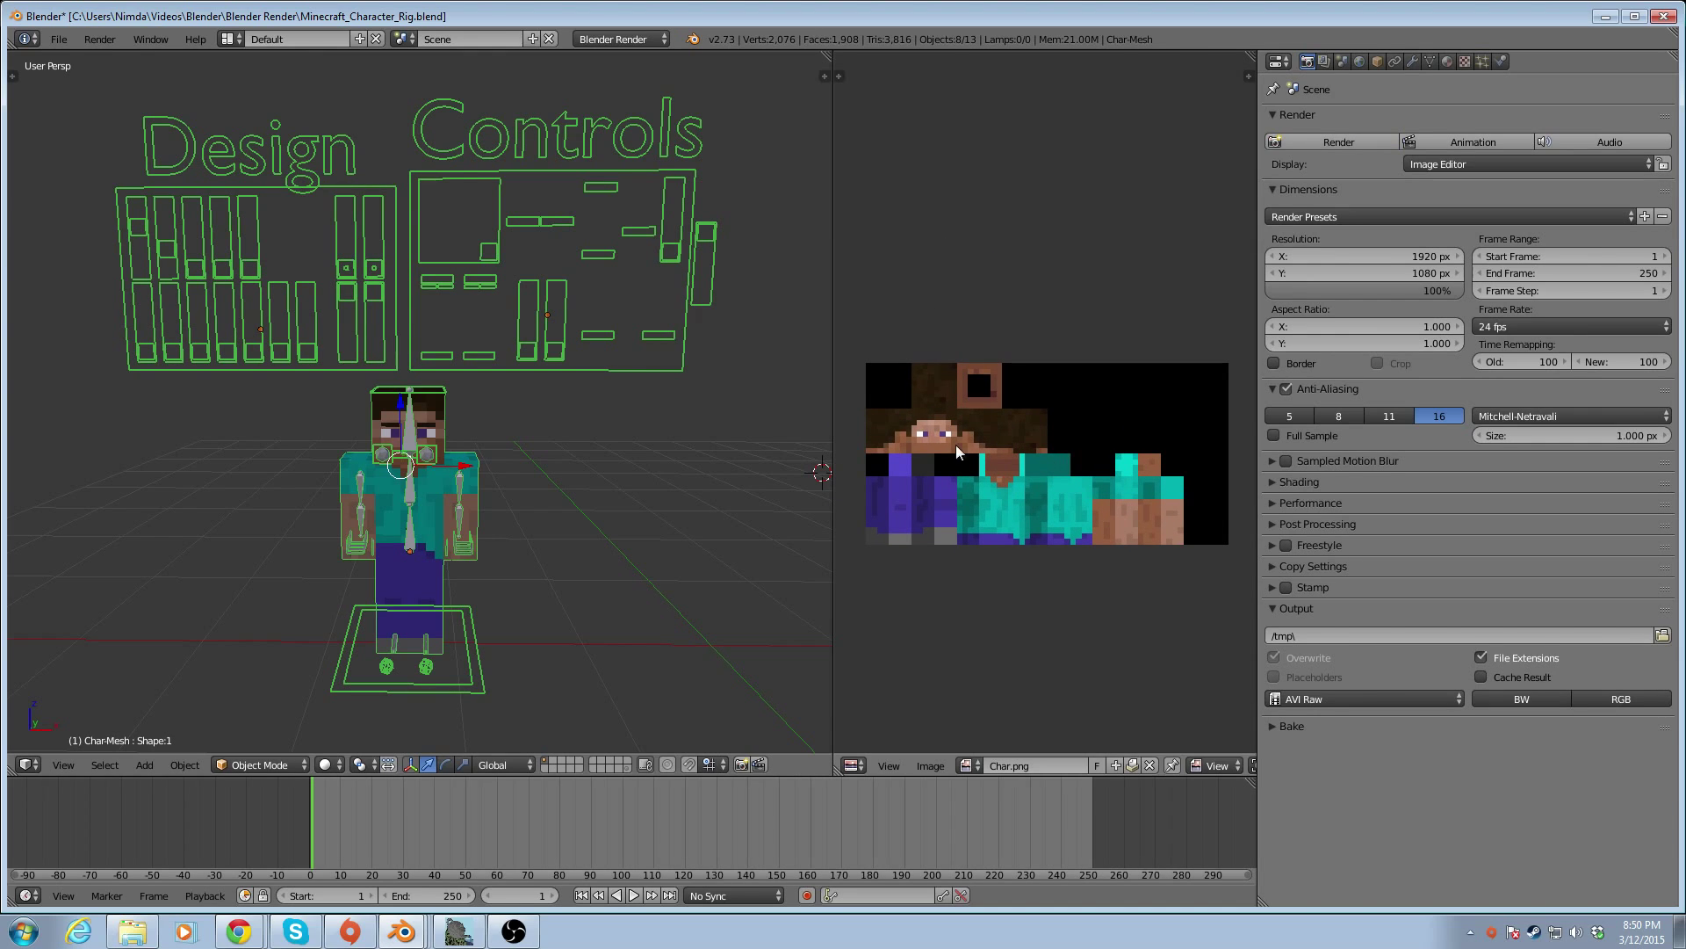
Replace the Char.png image with The10thDoctor.png from the Blender folder and look closely at the new skin
click(931, 767)
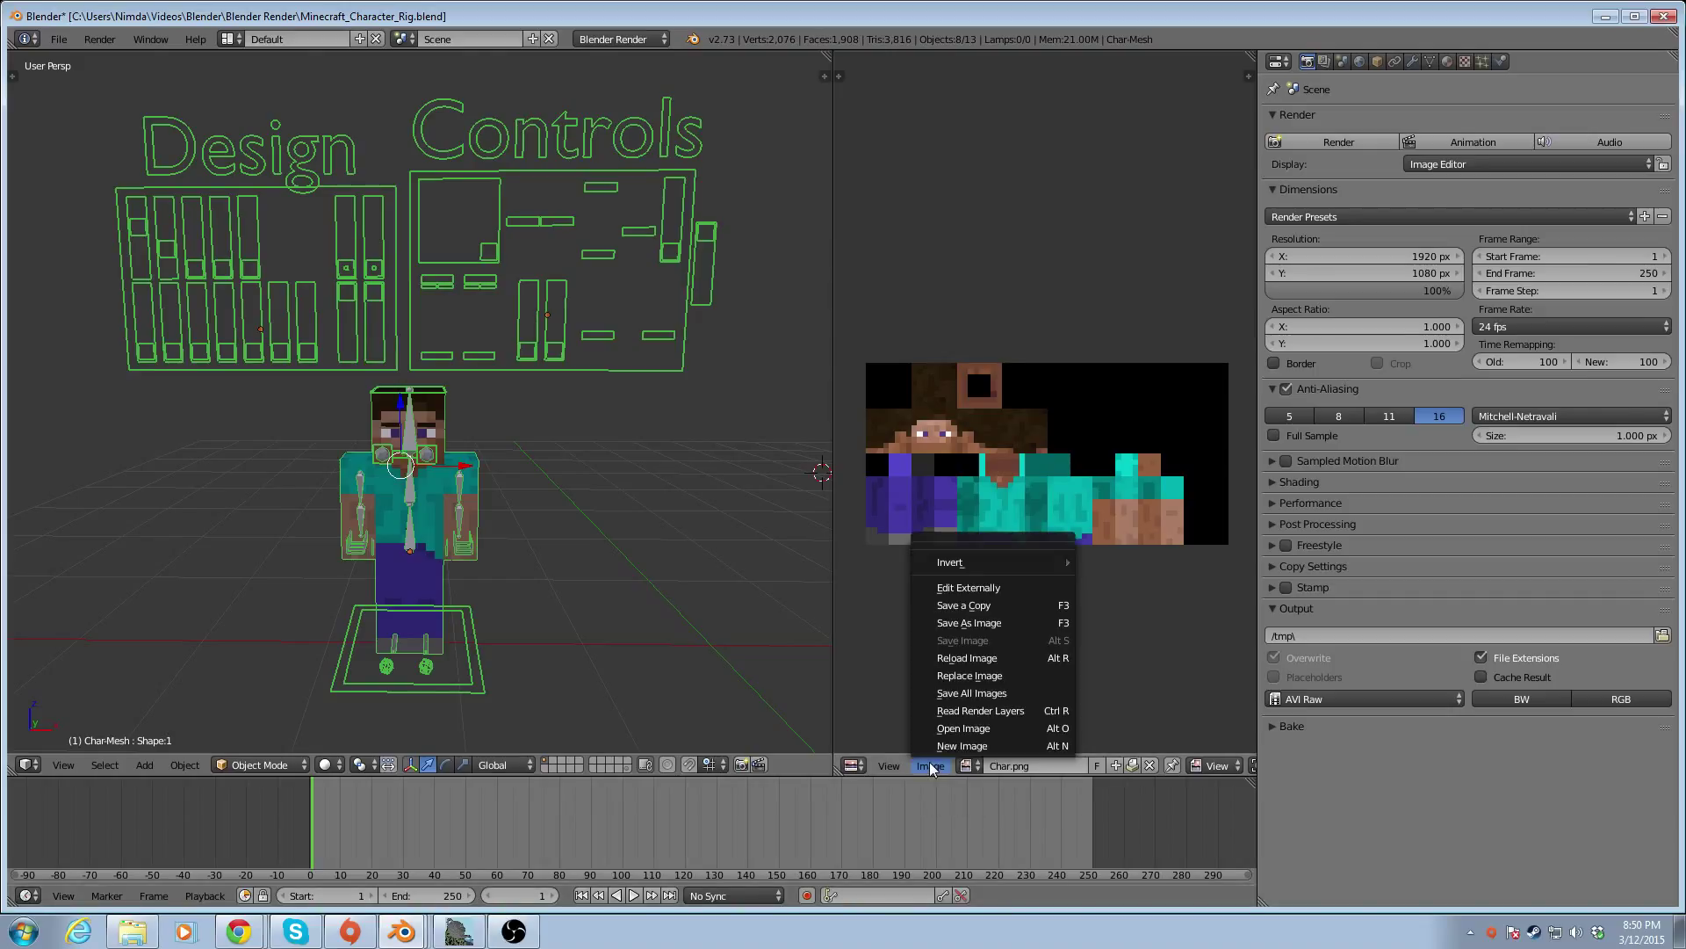
click(946, 676)
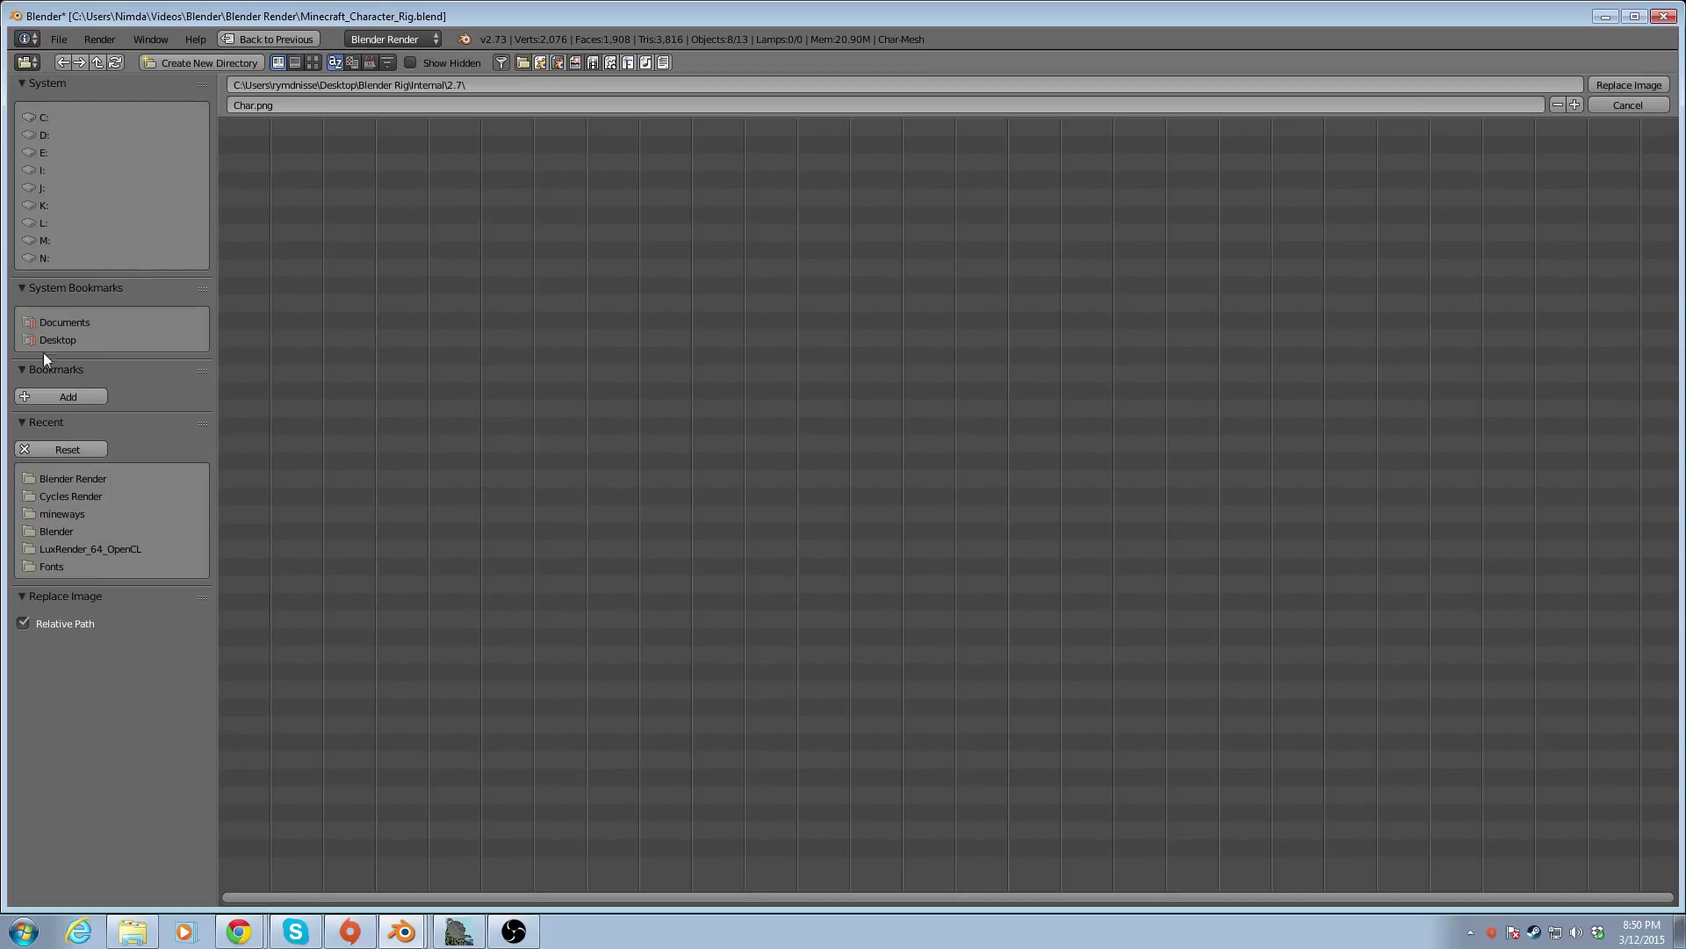
click(60, 531)
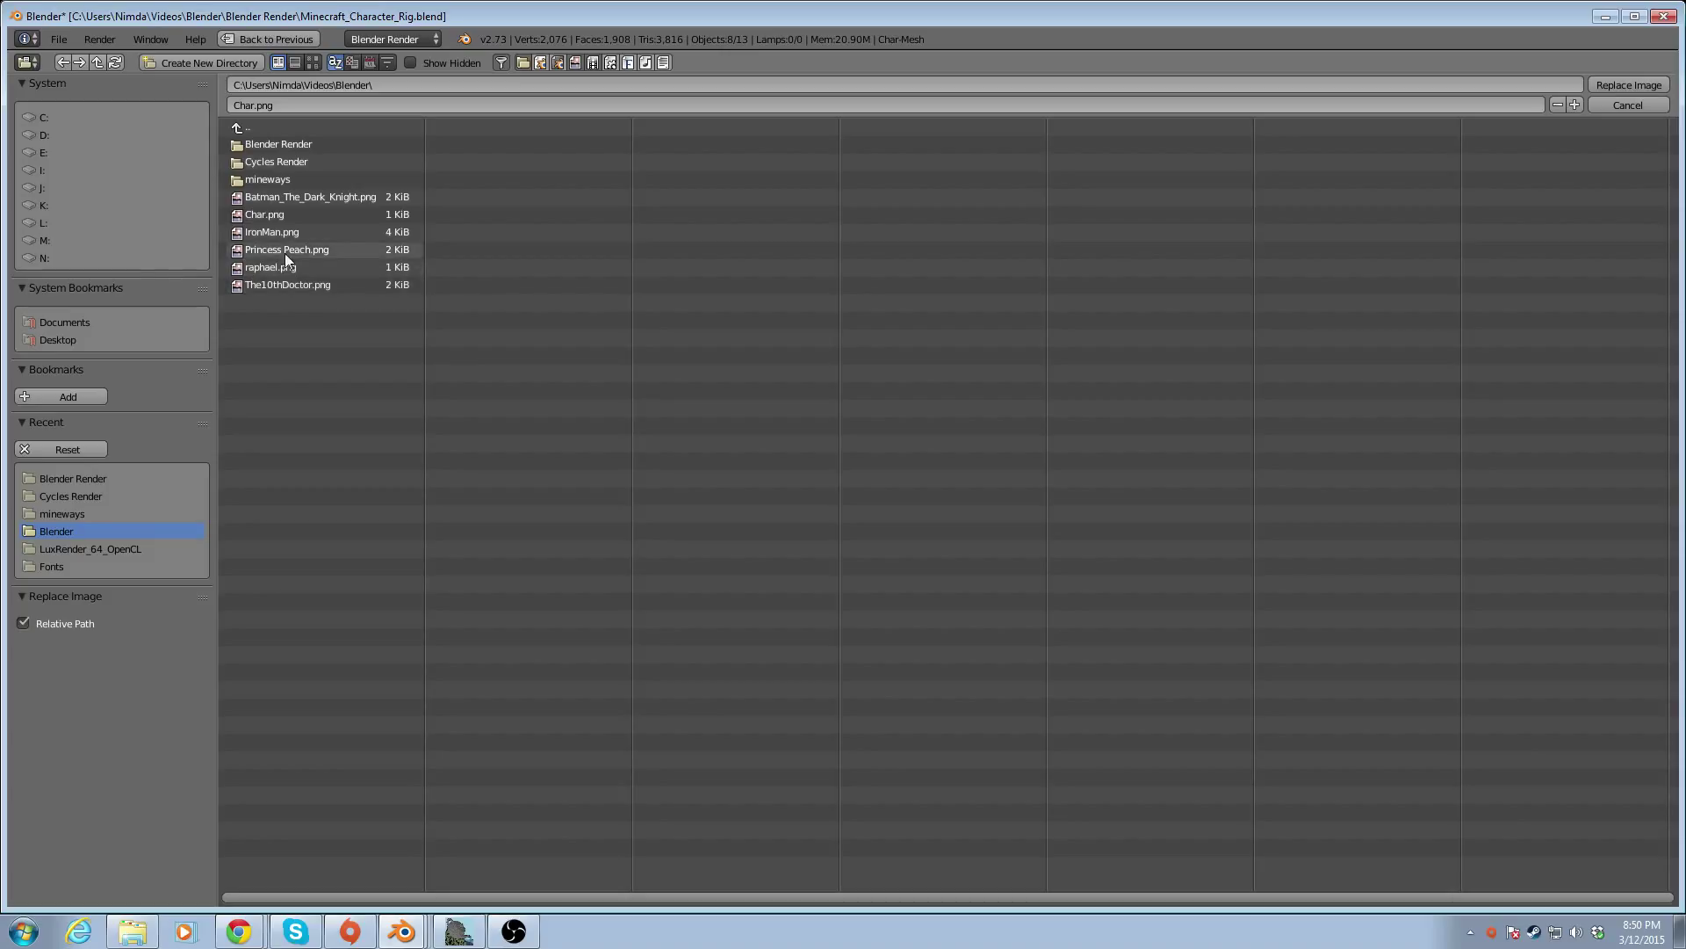
click(292, 286)
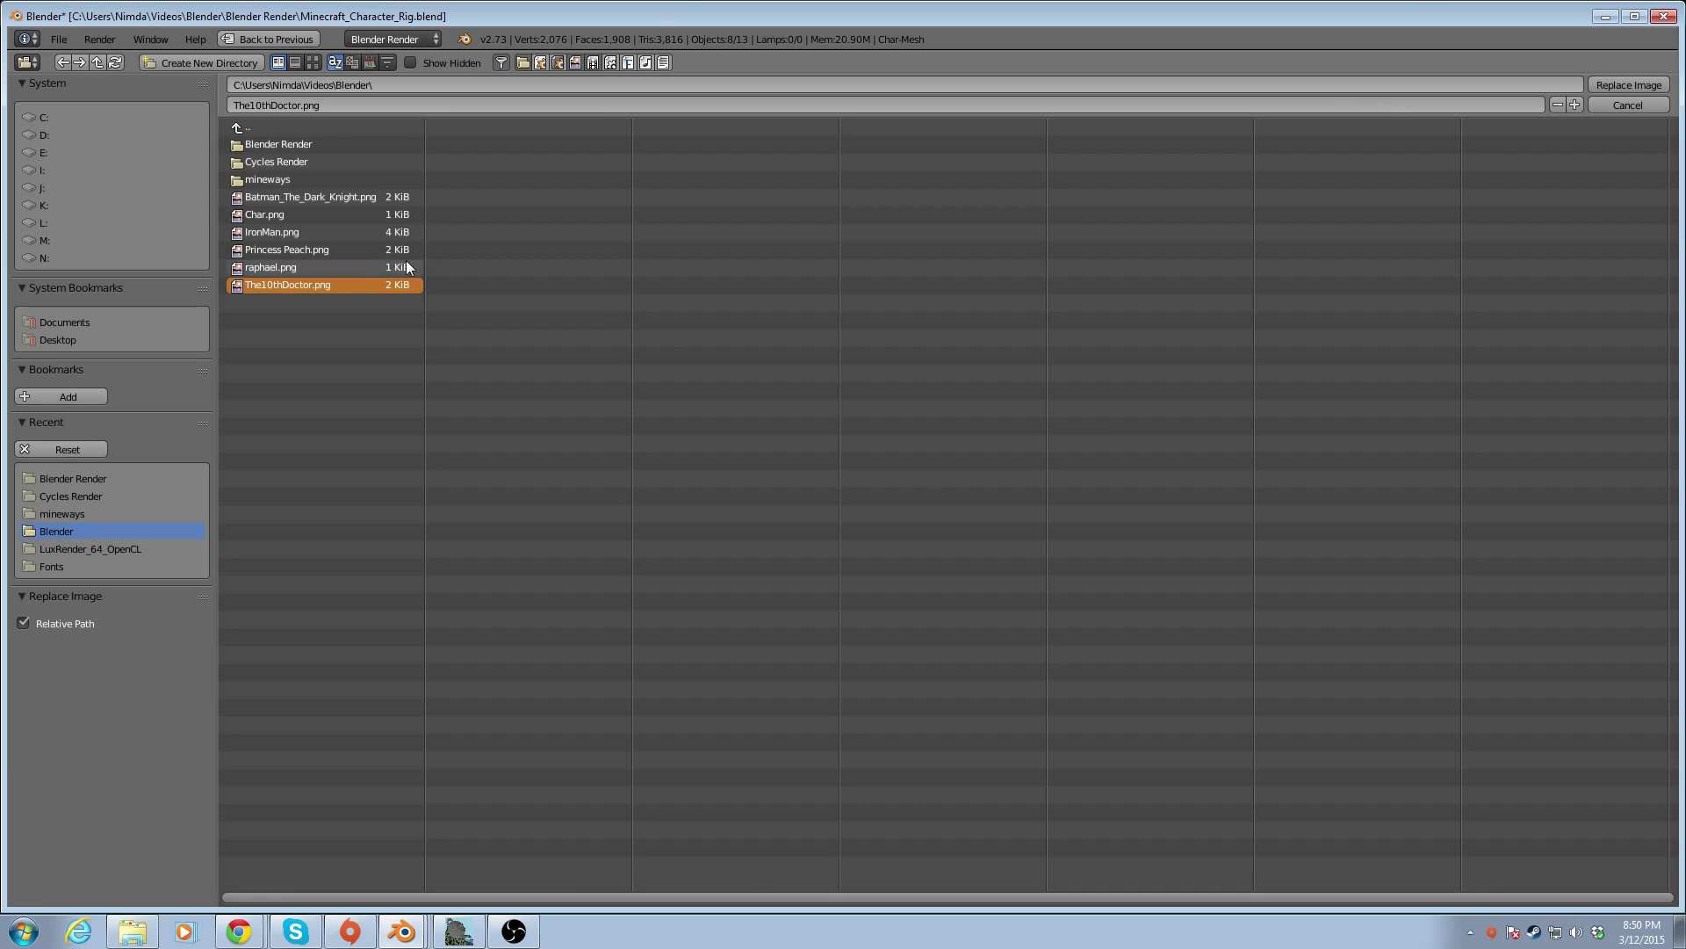
double_click(355, 284)
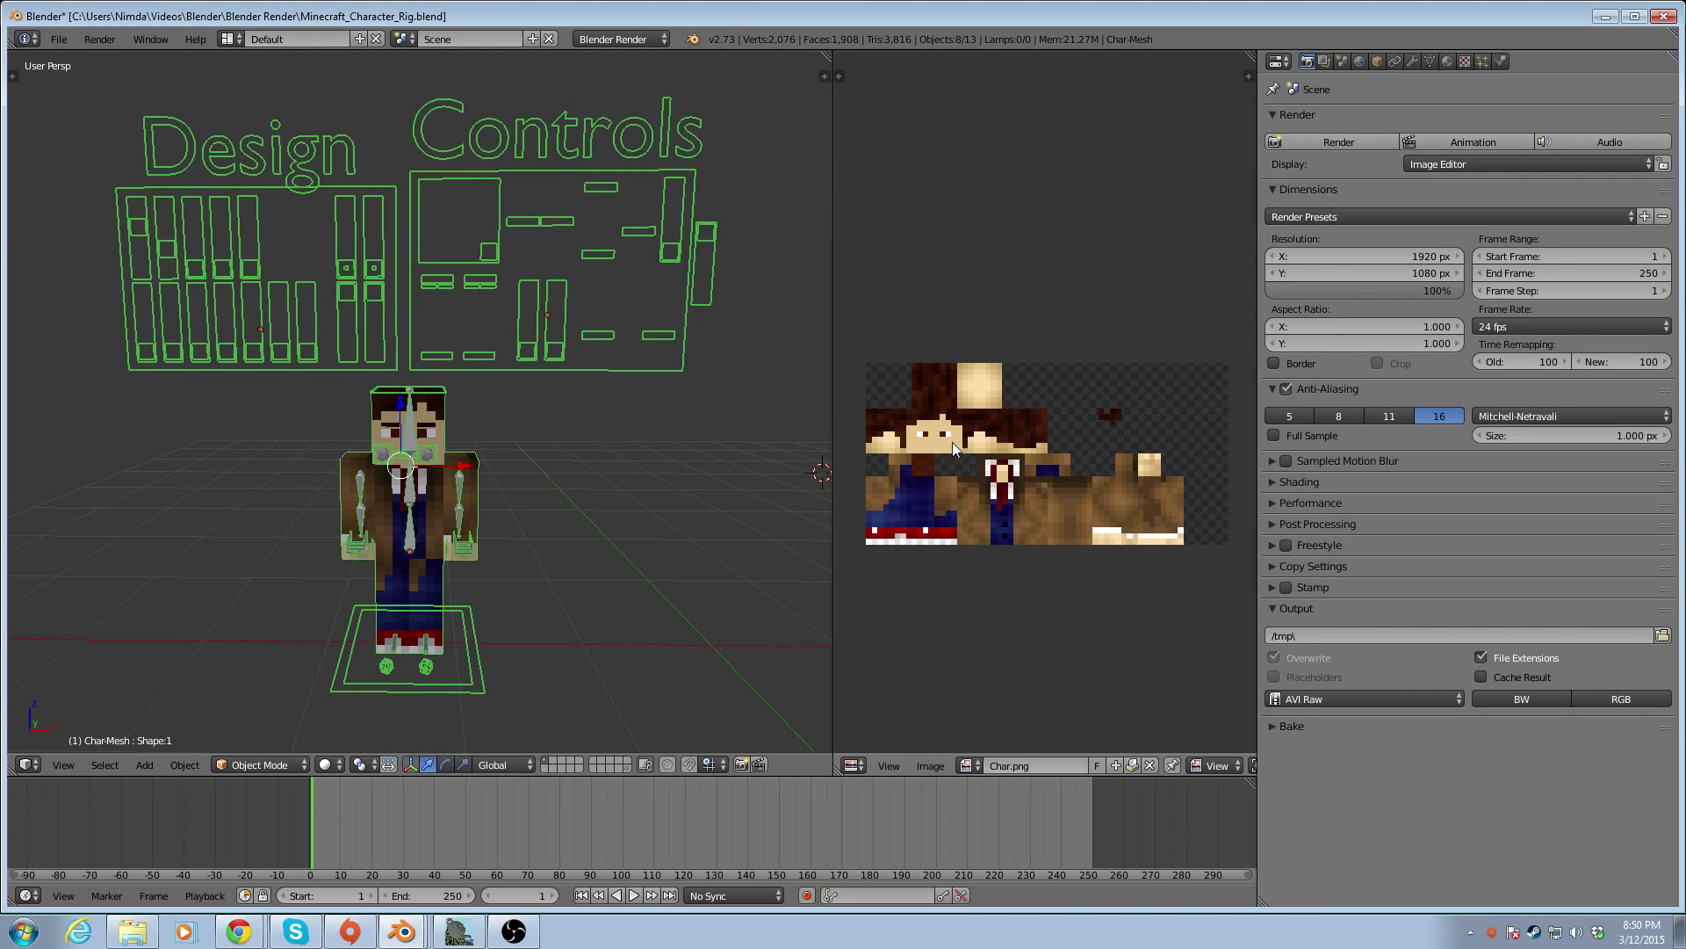
scroll(909, 441, up, 4)
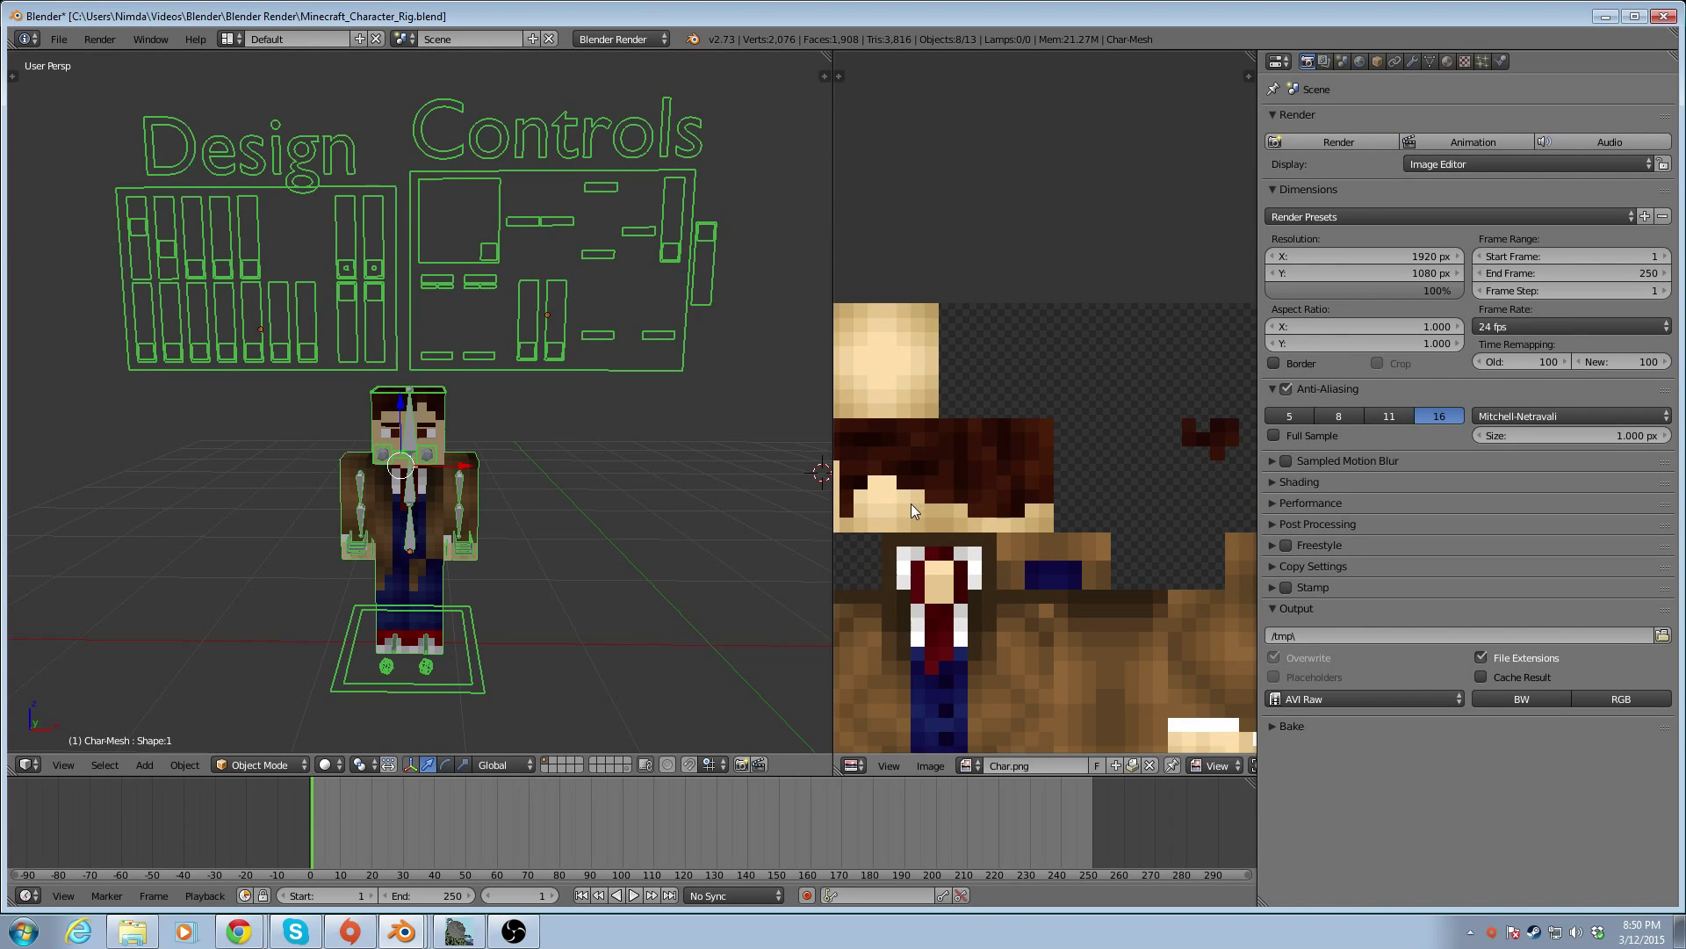
middle_drag(1000, 376, 1221, 311)
scroll(1014, 431, up, 1)
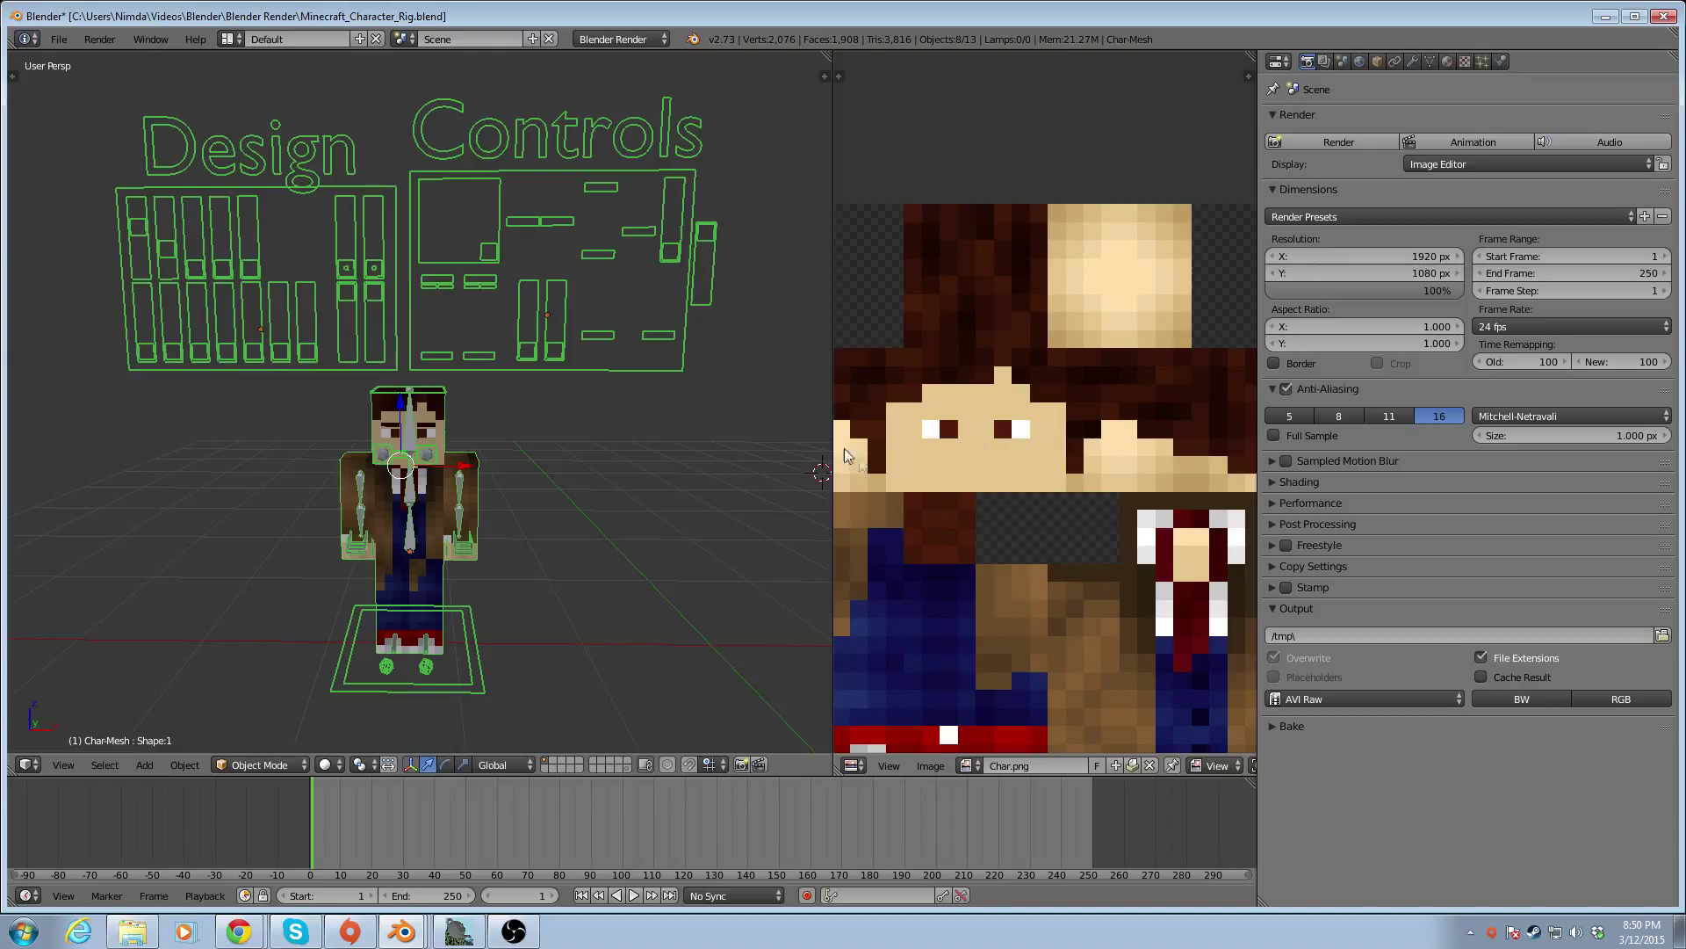
Switch the image editor to Paint mode and show its brush tools
click(841, 74)
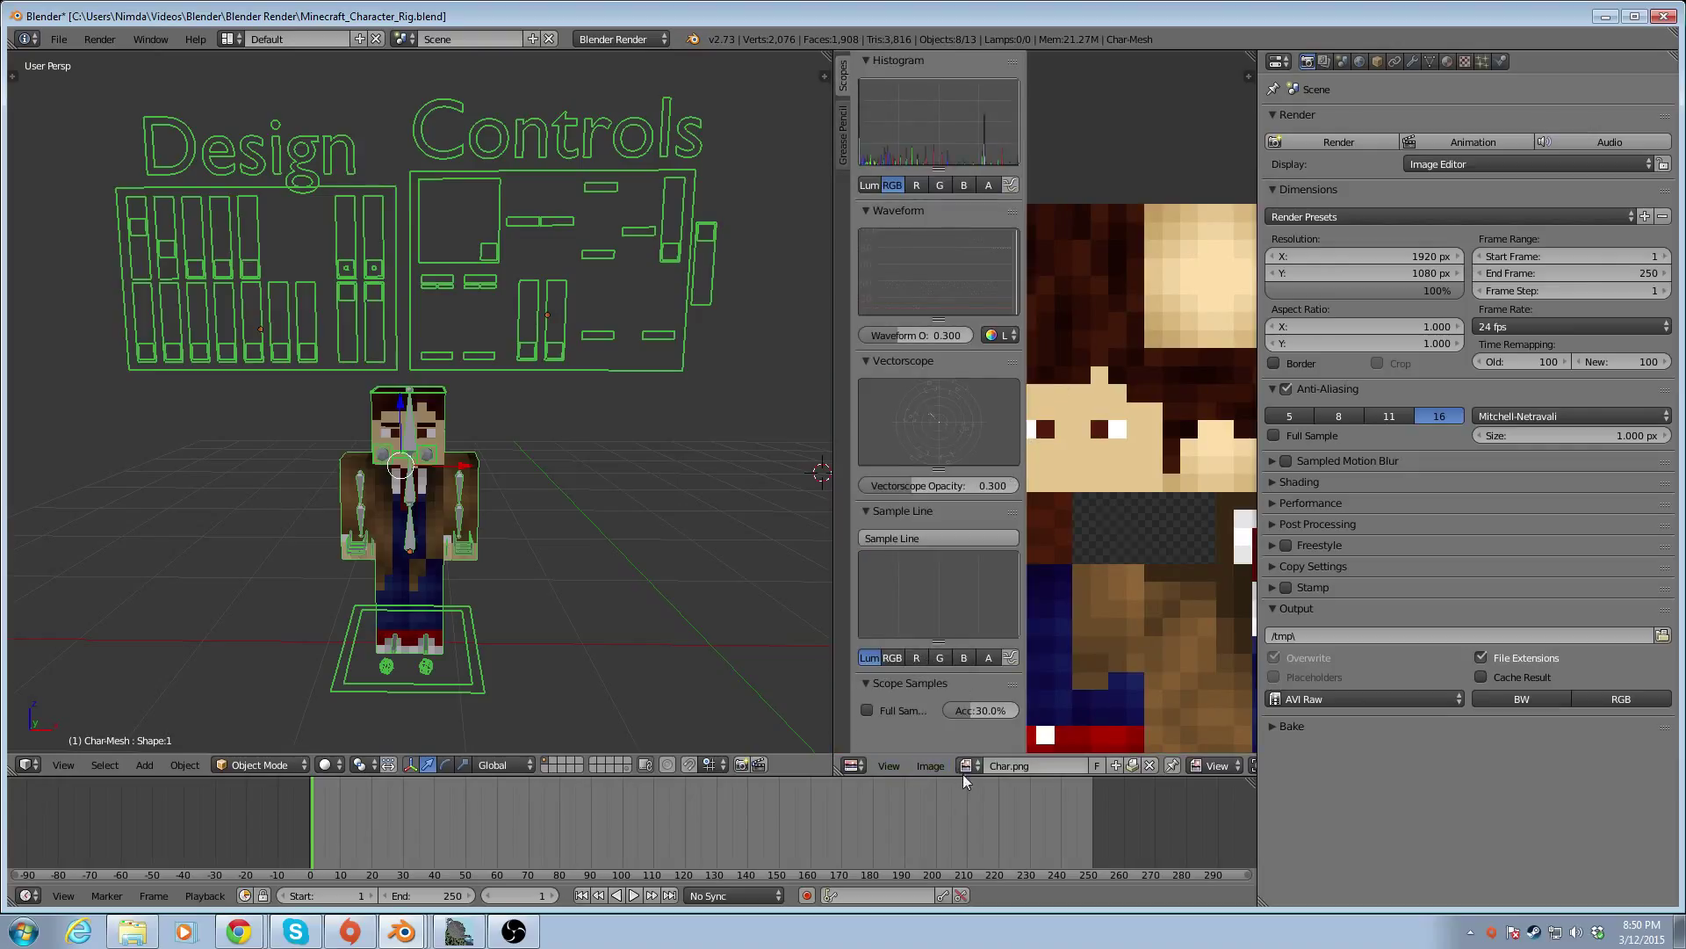
click(845, 117)
click(843, 79)
click(1214, 766)
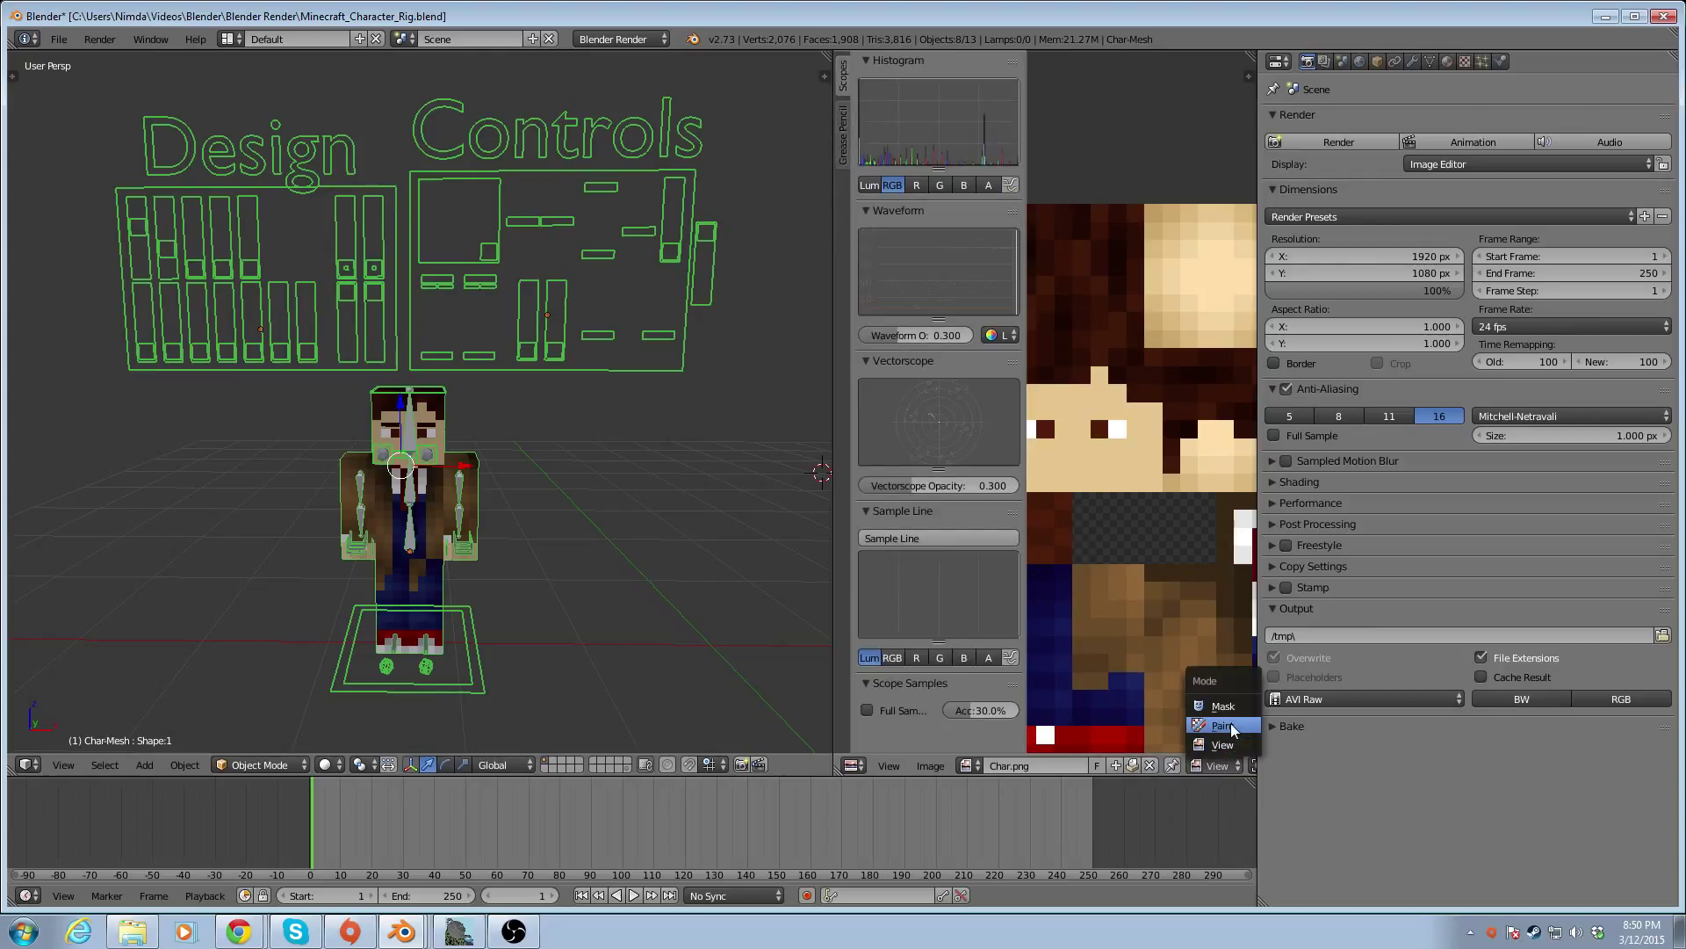
click(1223, 726)
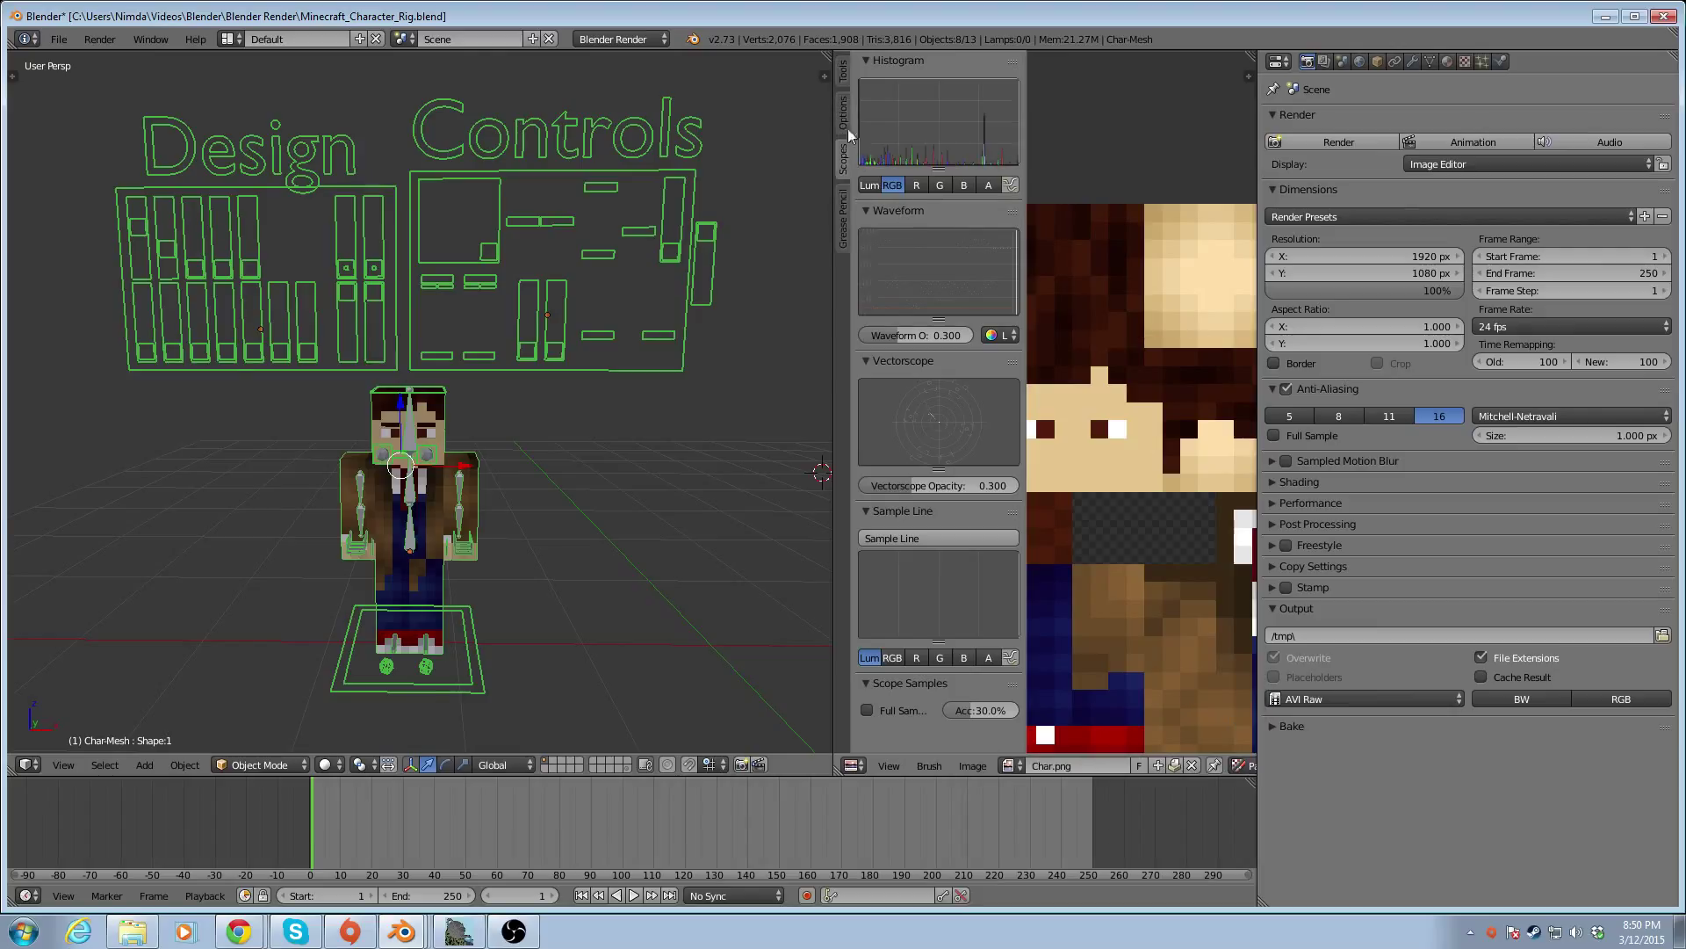
click(845, 72)
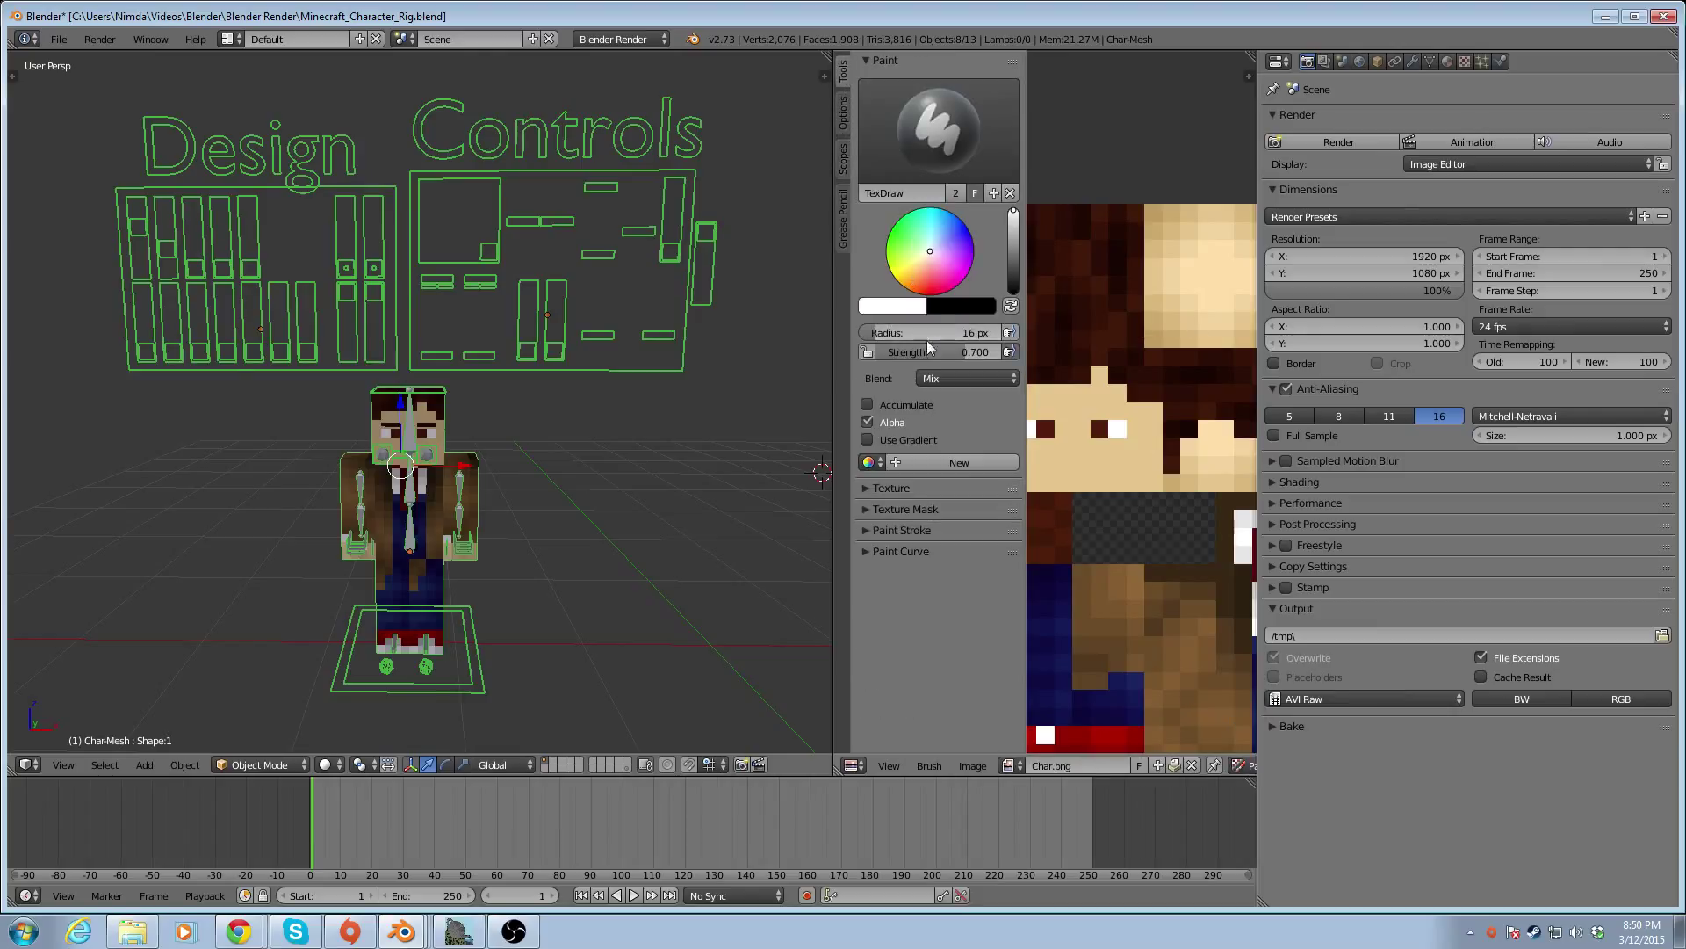
Set the TexDraw brush to a radius of 1 px and a strength of 1.000
click(952, 334)
drag(998, 348, 1047, 347)
middle_drag(1185, 485, 1087, 479)
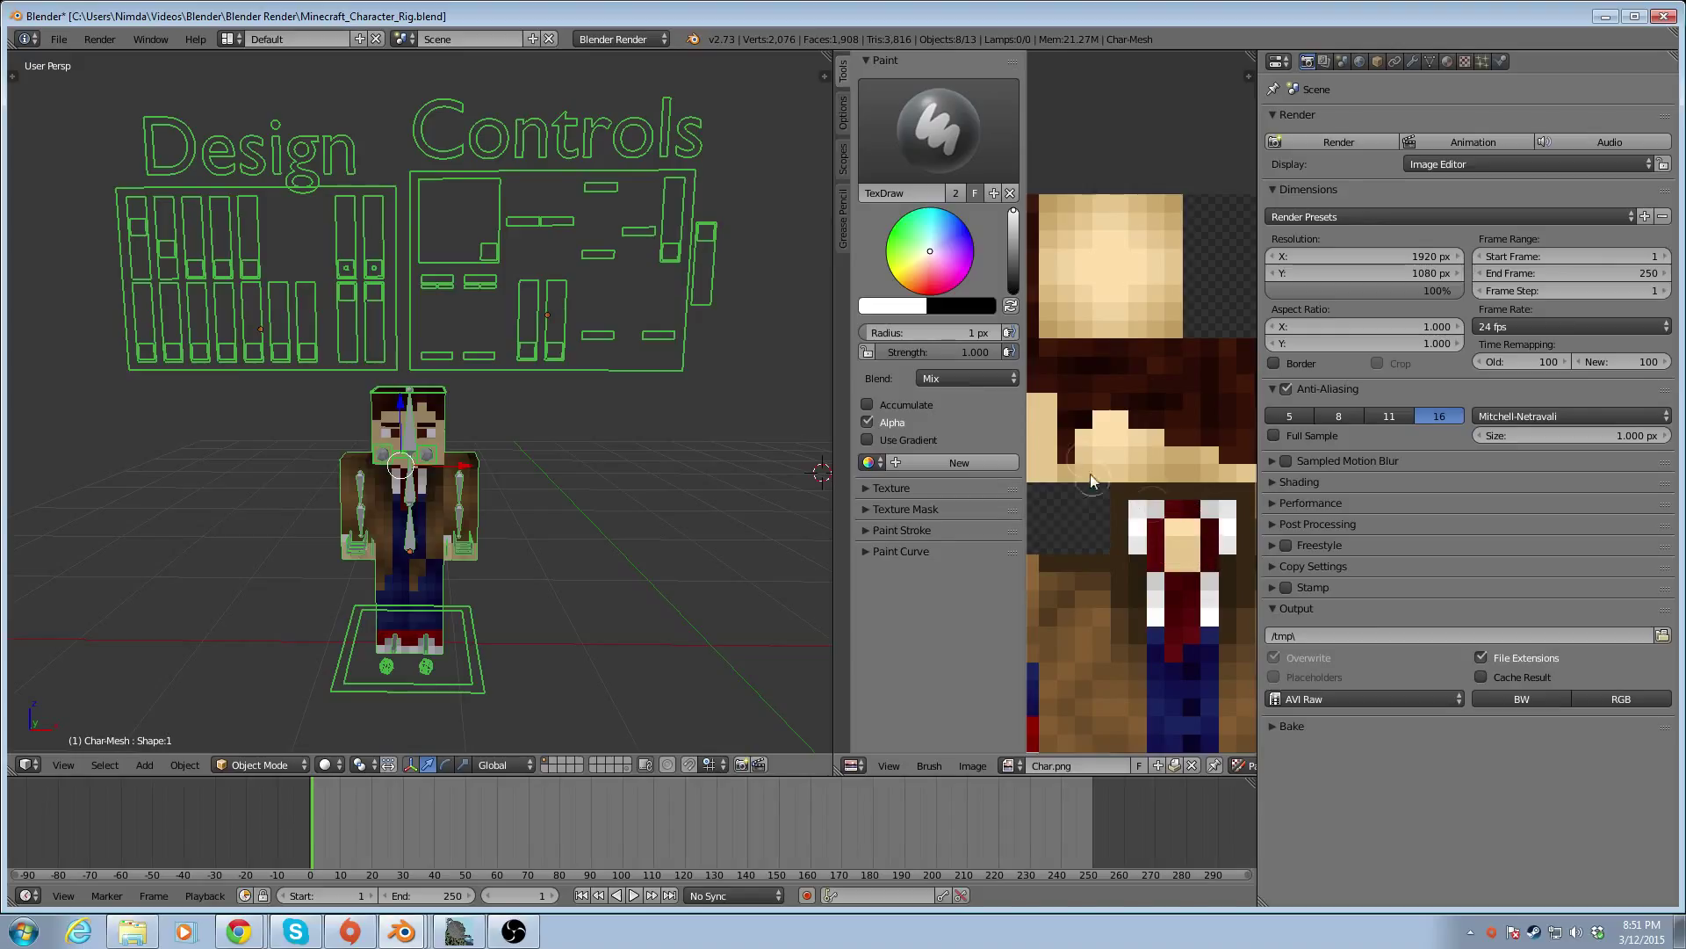
Sample the light skin colour from the neck patch of the texture and paint over that patch with it
click(894, 309)
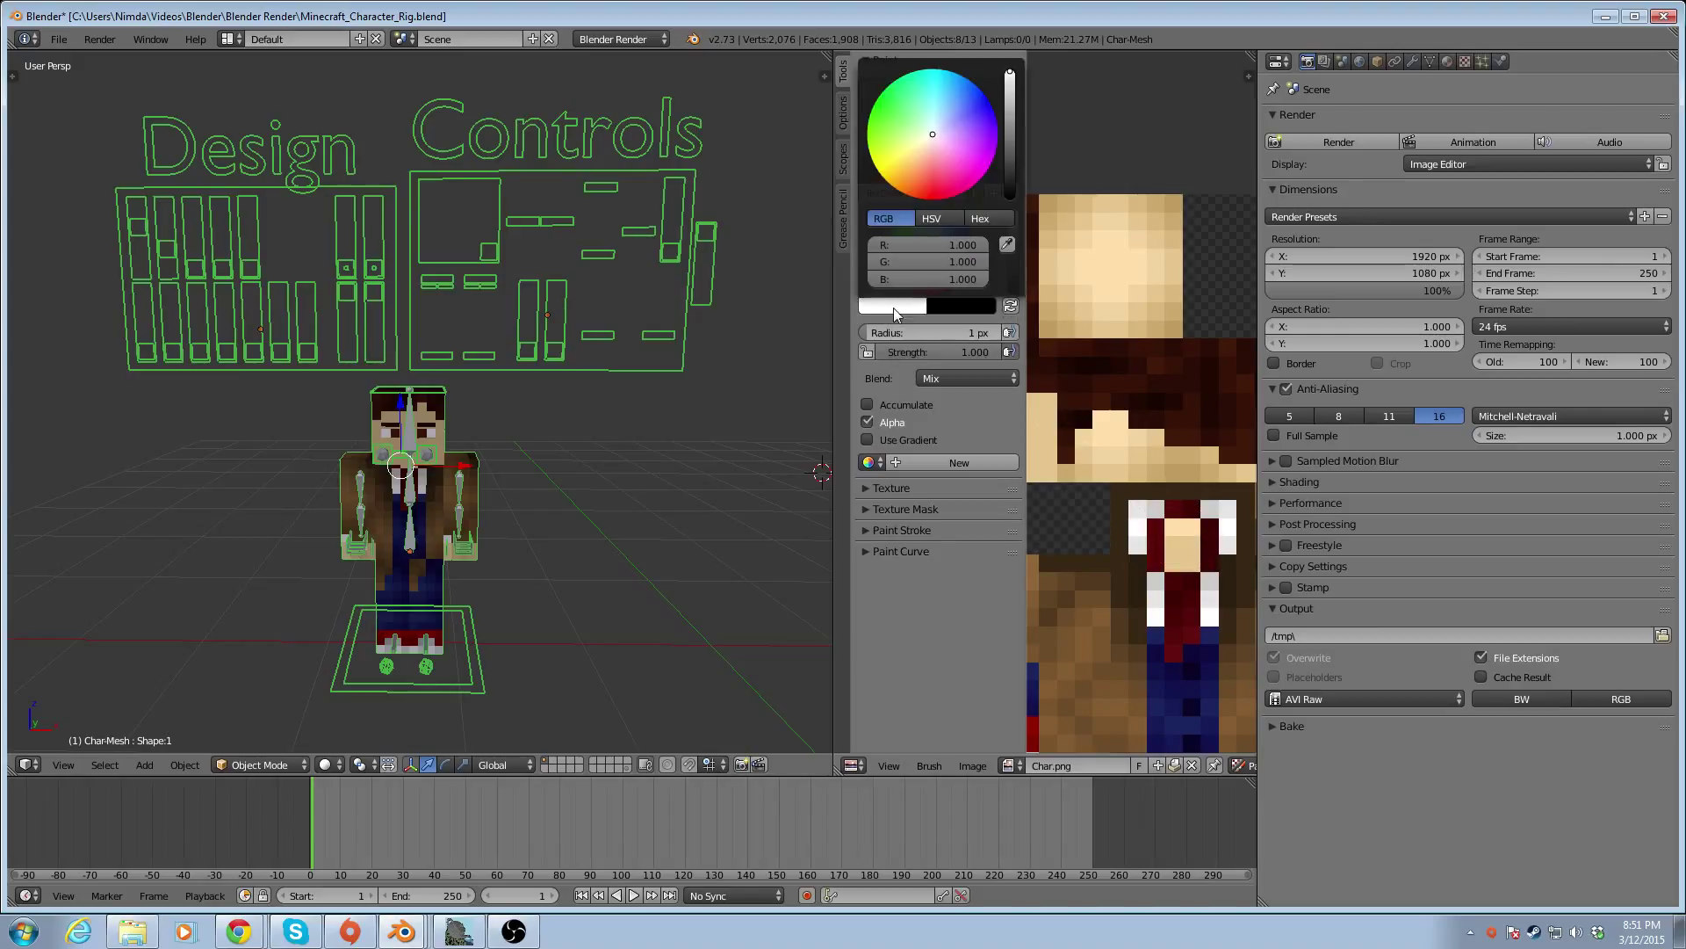
click(1007, 244)
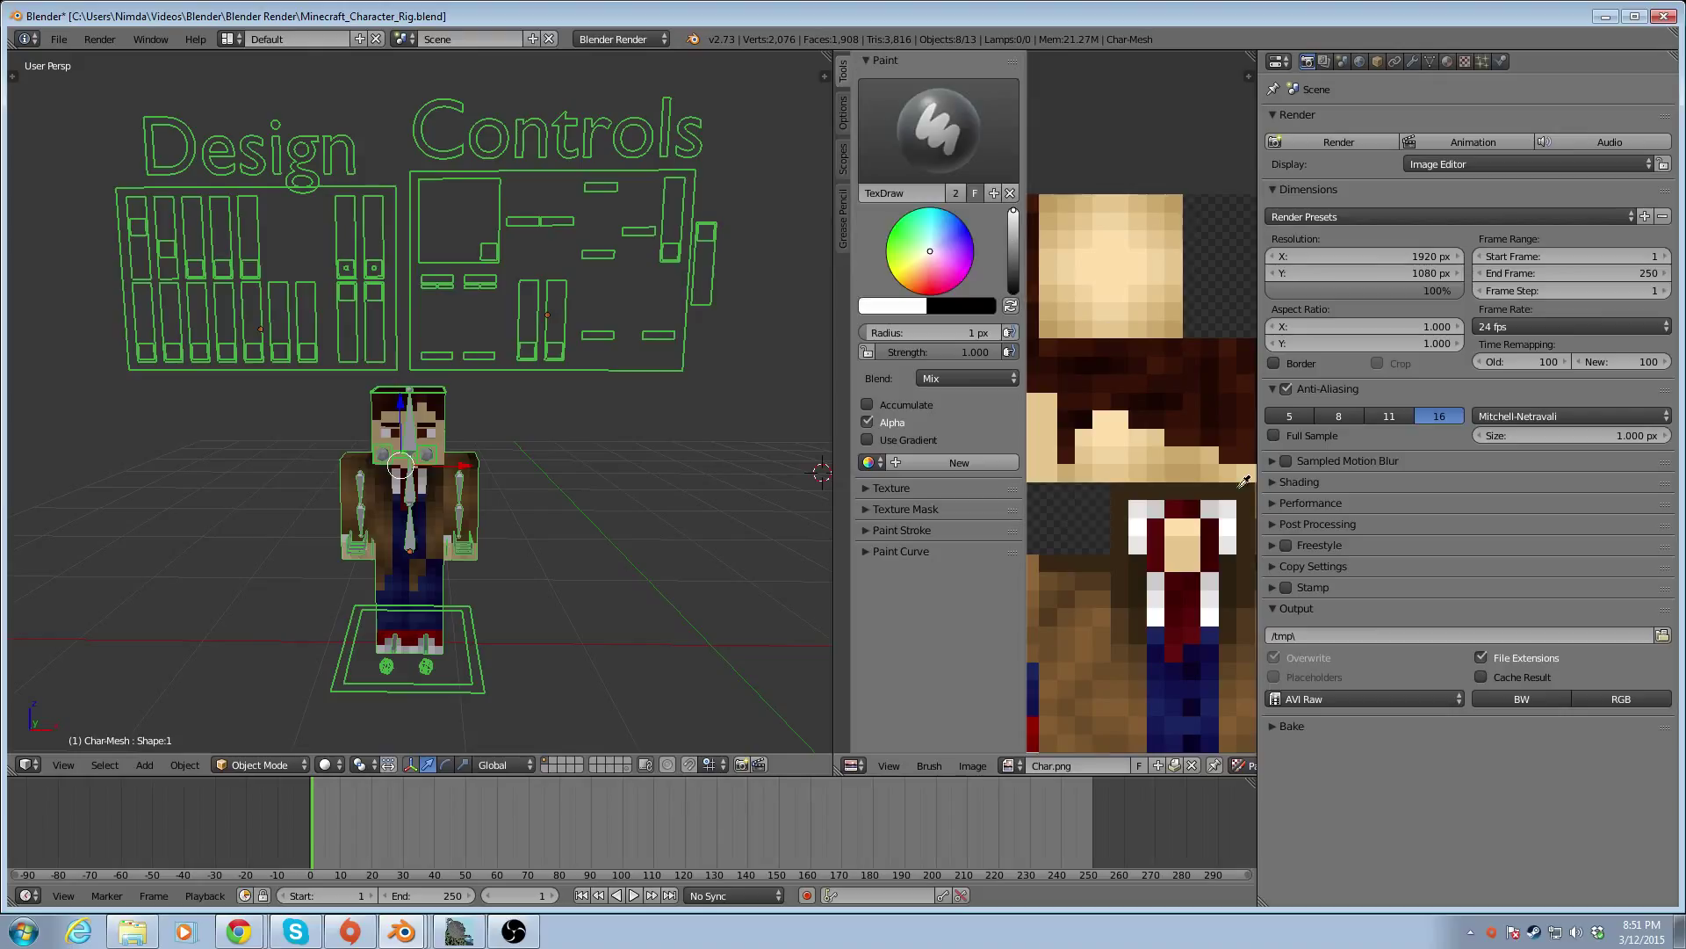
click(1180, 527)
mouse_move(1177, 541)
mouse_down()
mouse_move(1174, 565)
mouse_move(1191, 565)
mouse_move(1188, 537)
mouse_up()
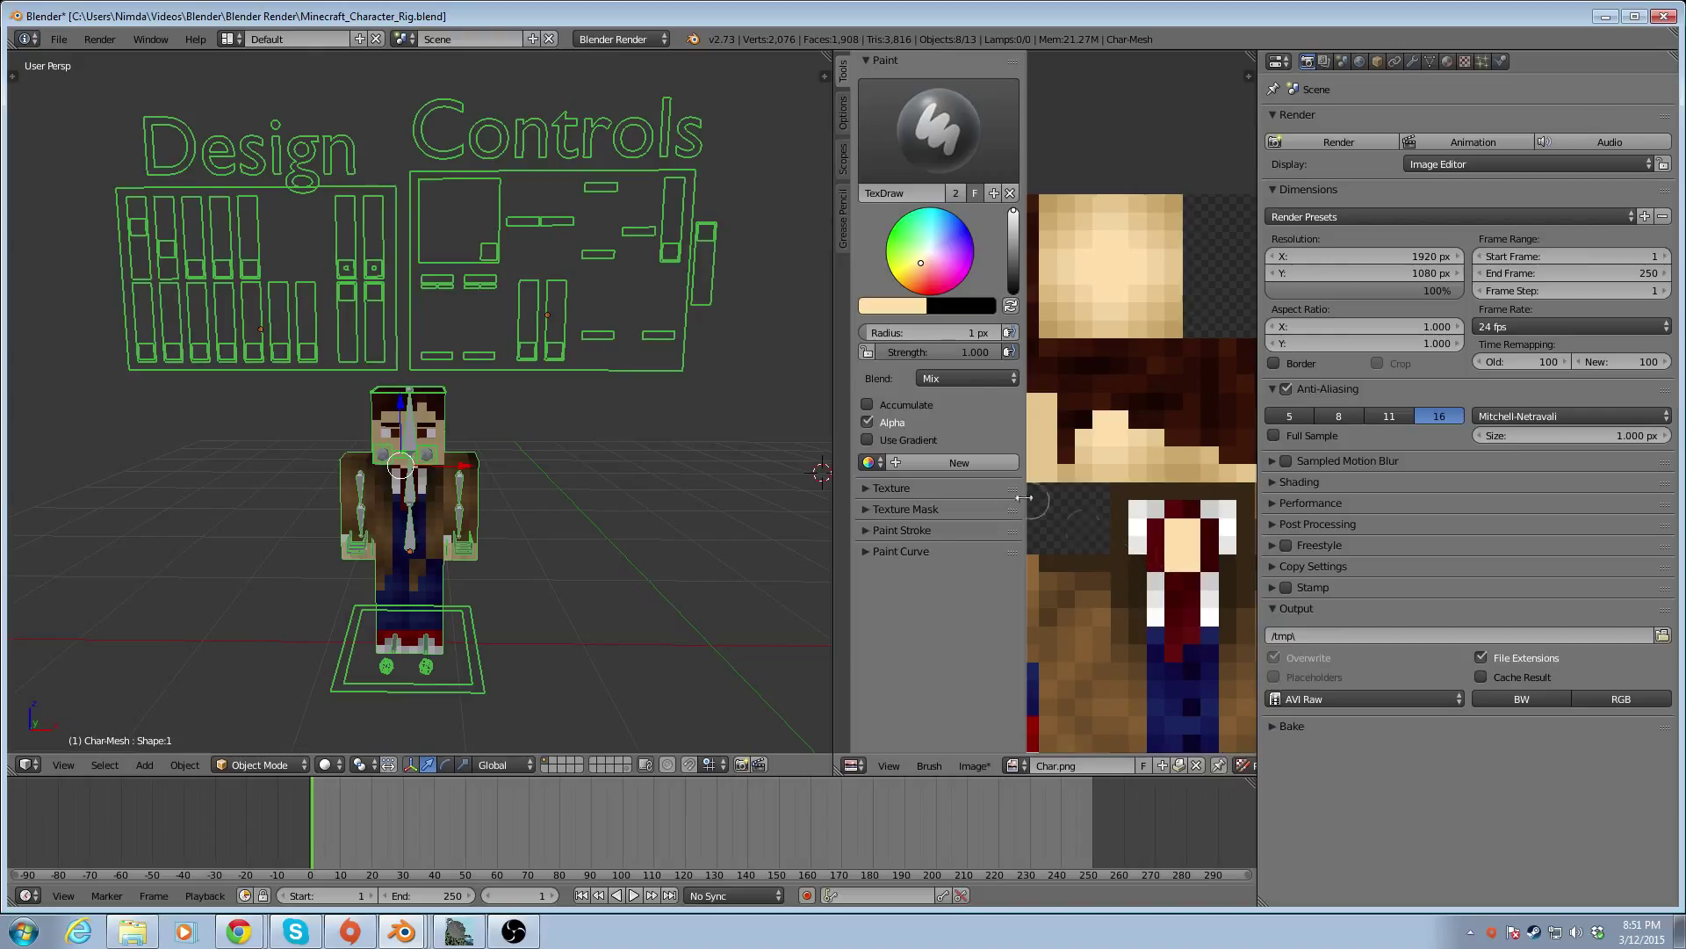
Hide the paint tool shelf and widen the 3D viewport until the image editor is only a narrow strip
click(977, 766)
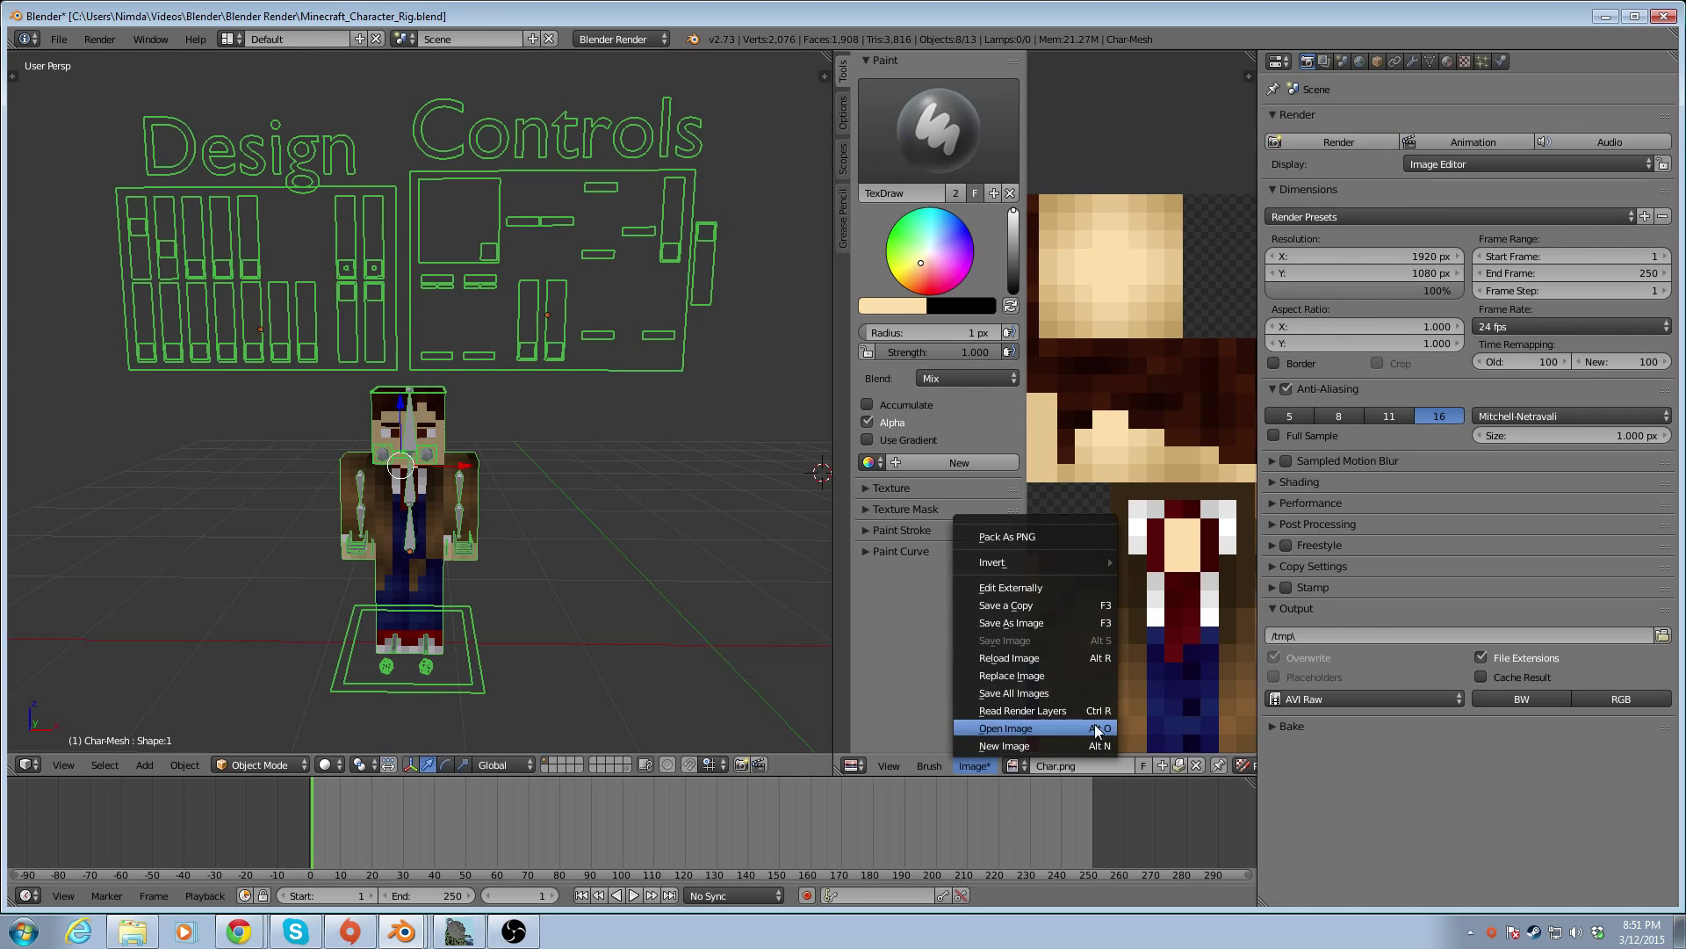
click(966, 766)
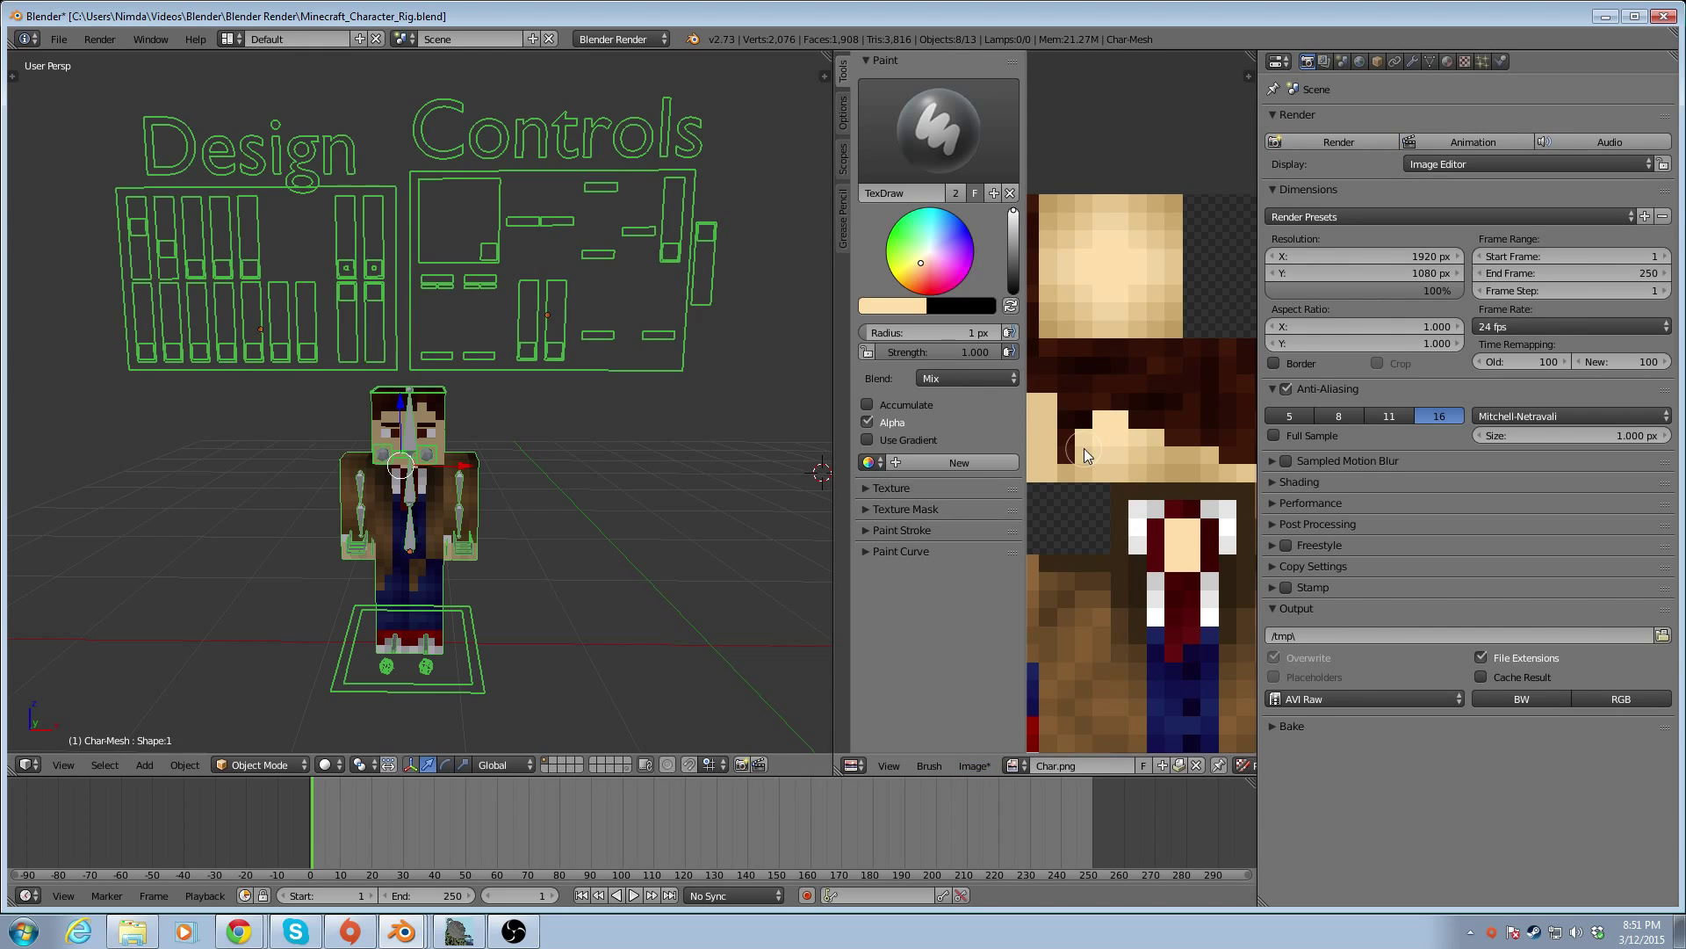
scroll(1084, 448, down, 3)
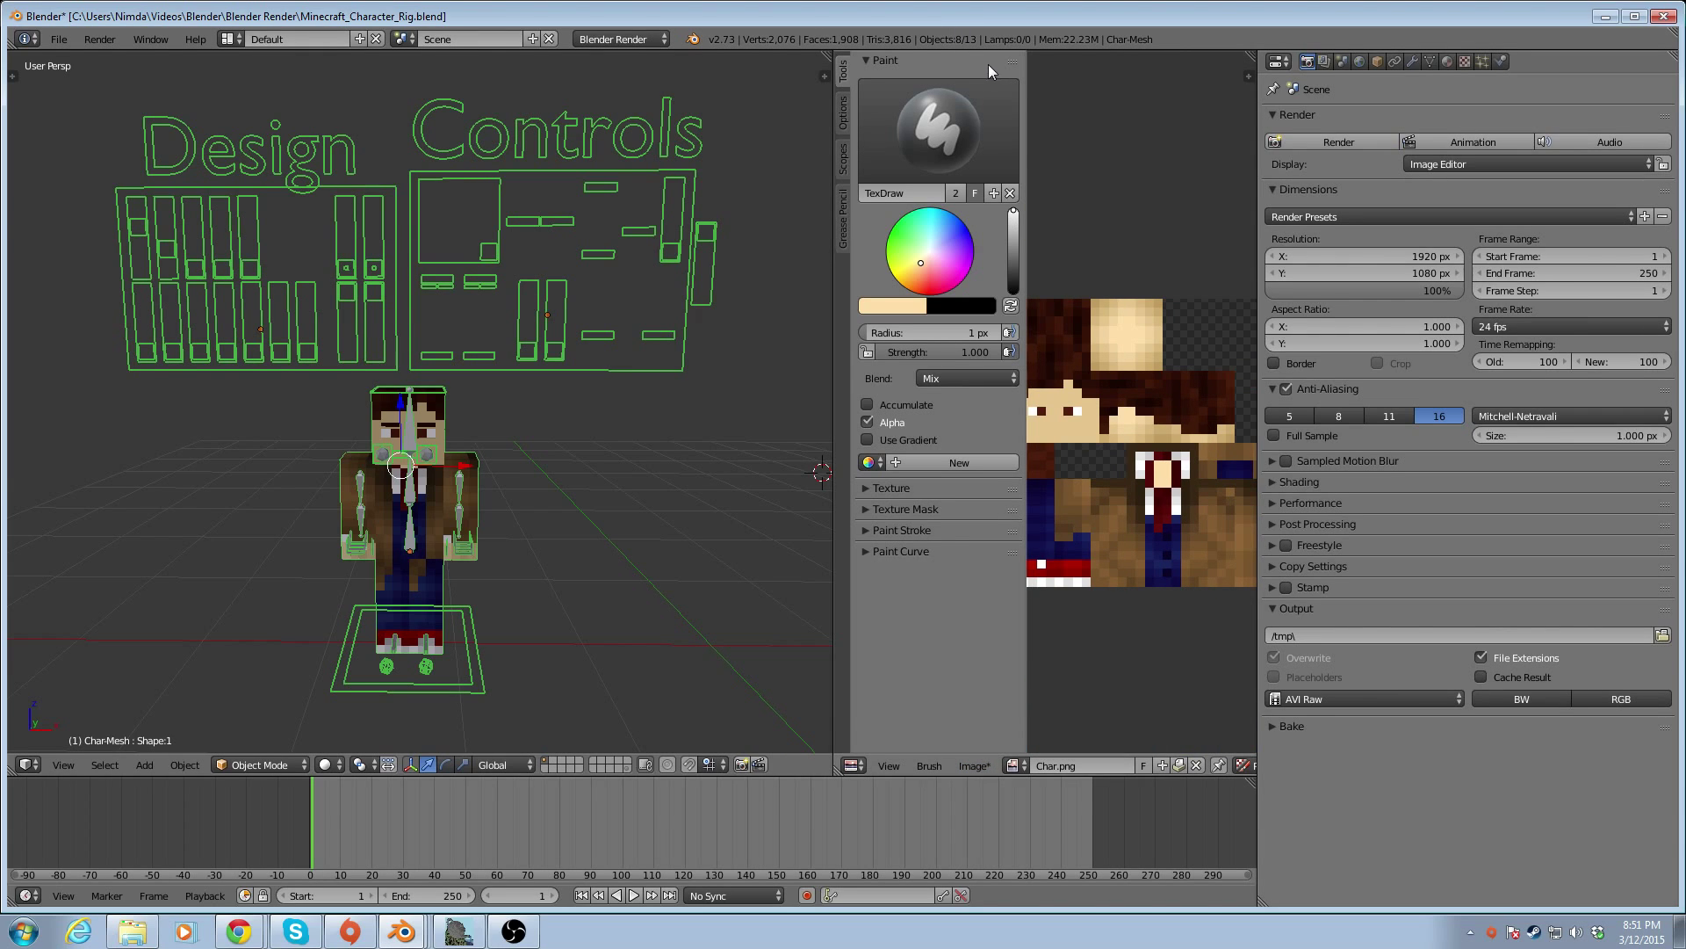
drag(1025, 64, 845, 79)
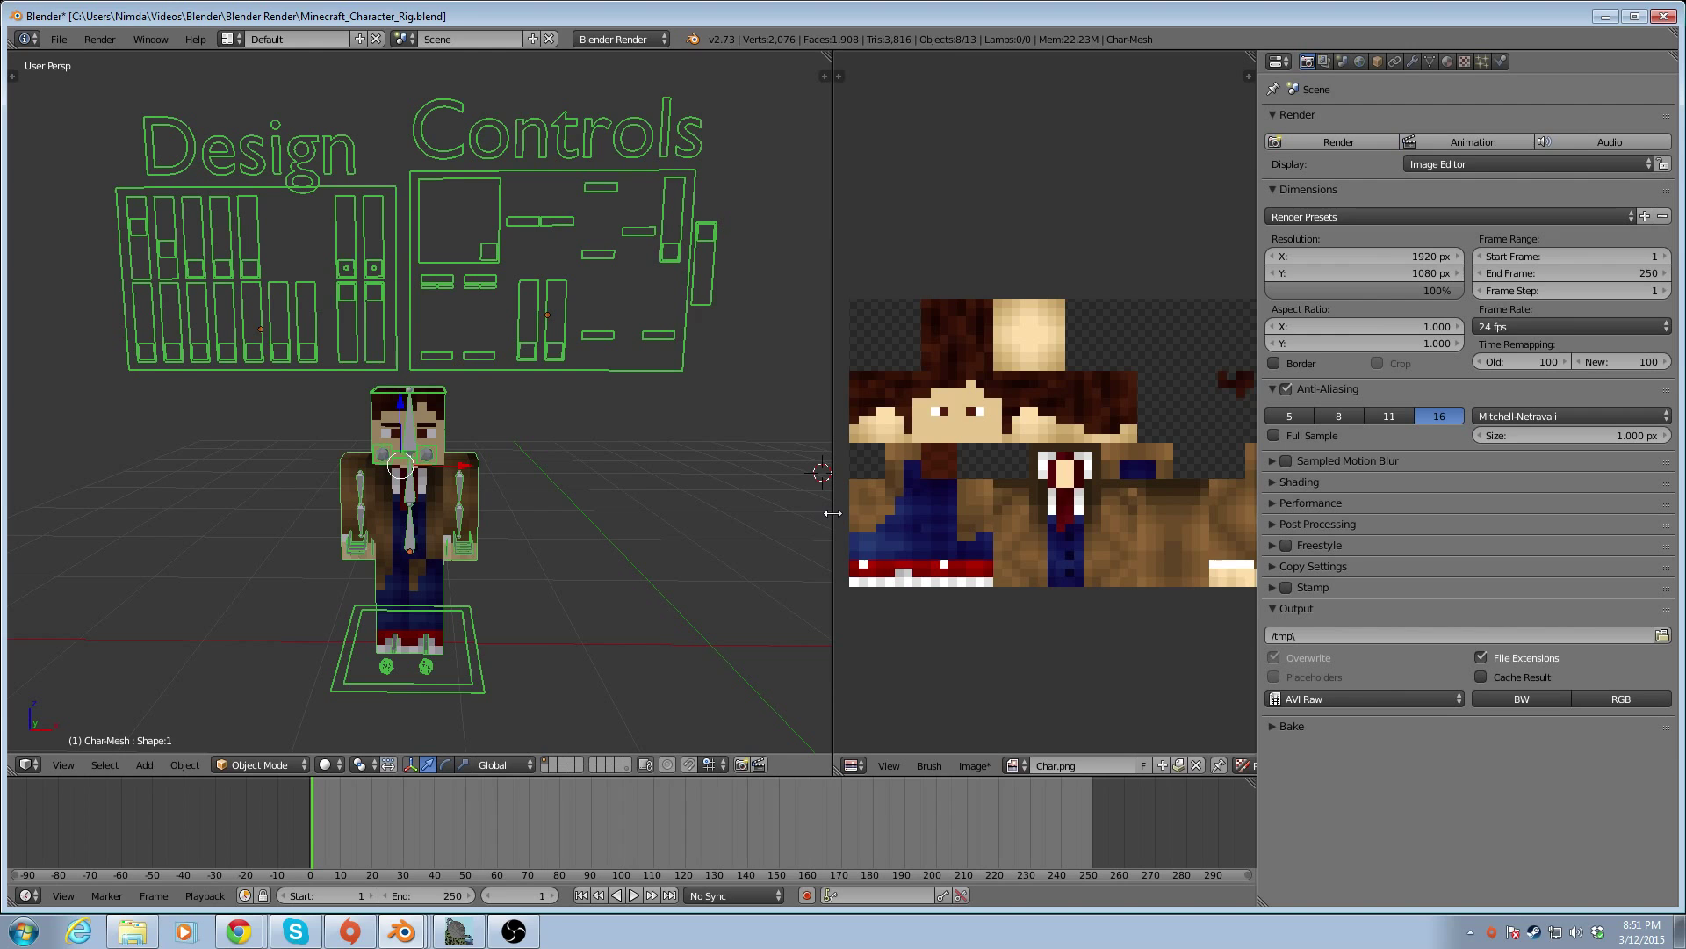
drag(834, 512, 1317, 503)
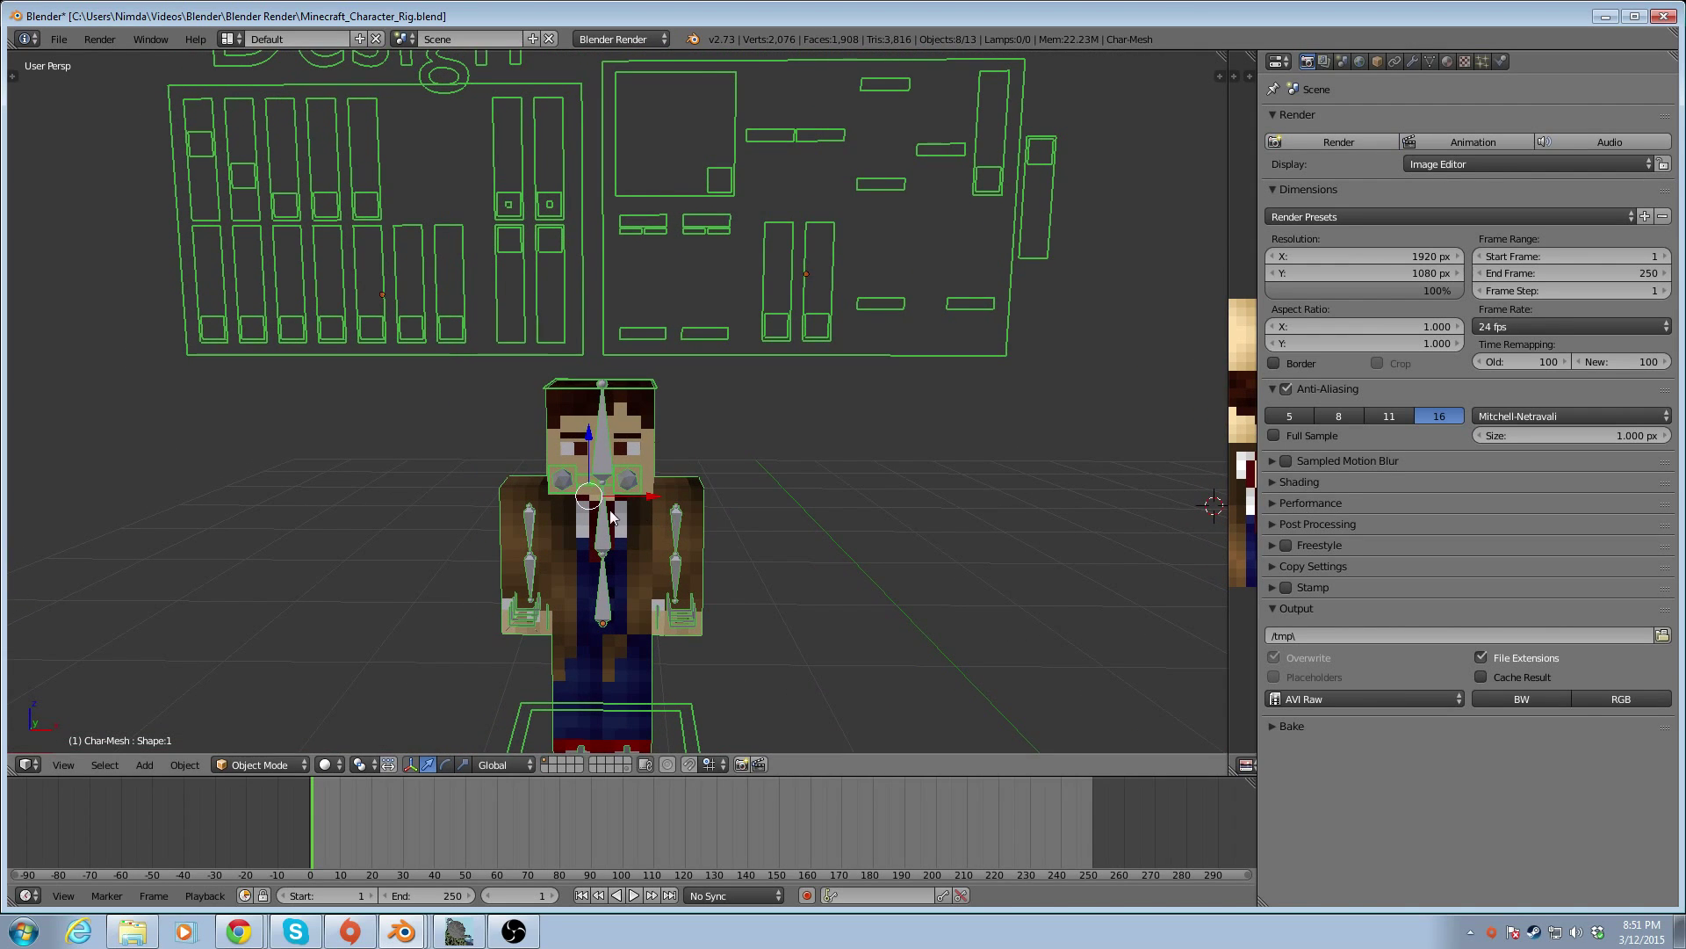
Raise the Mouth control about 0.33 units within its square box on the Controls panel
scroll(618, 521, up, 3)
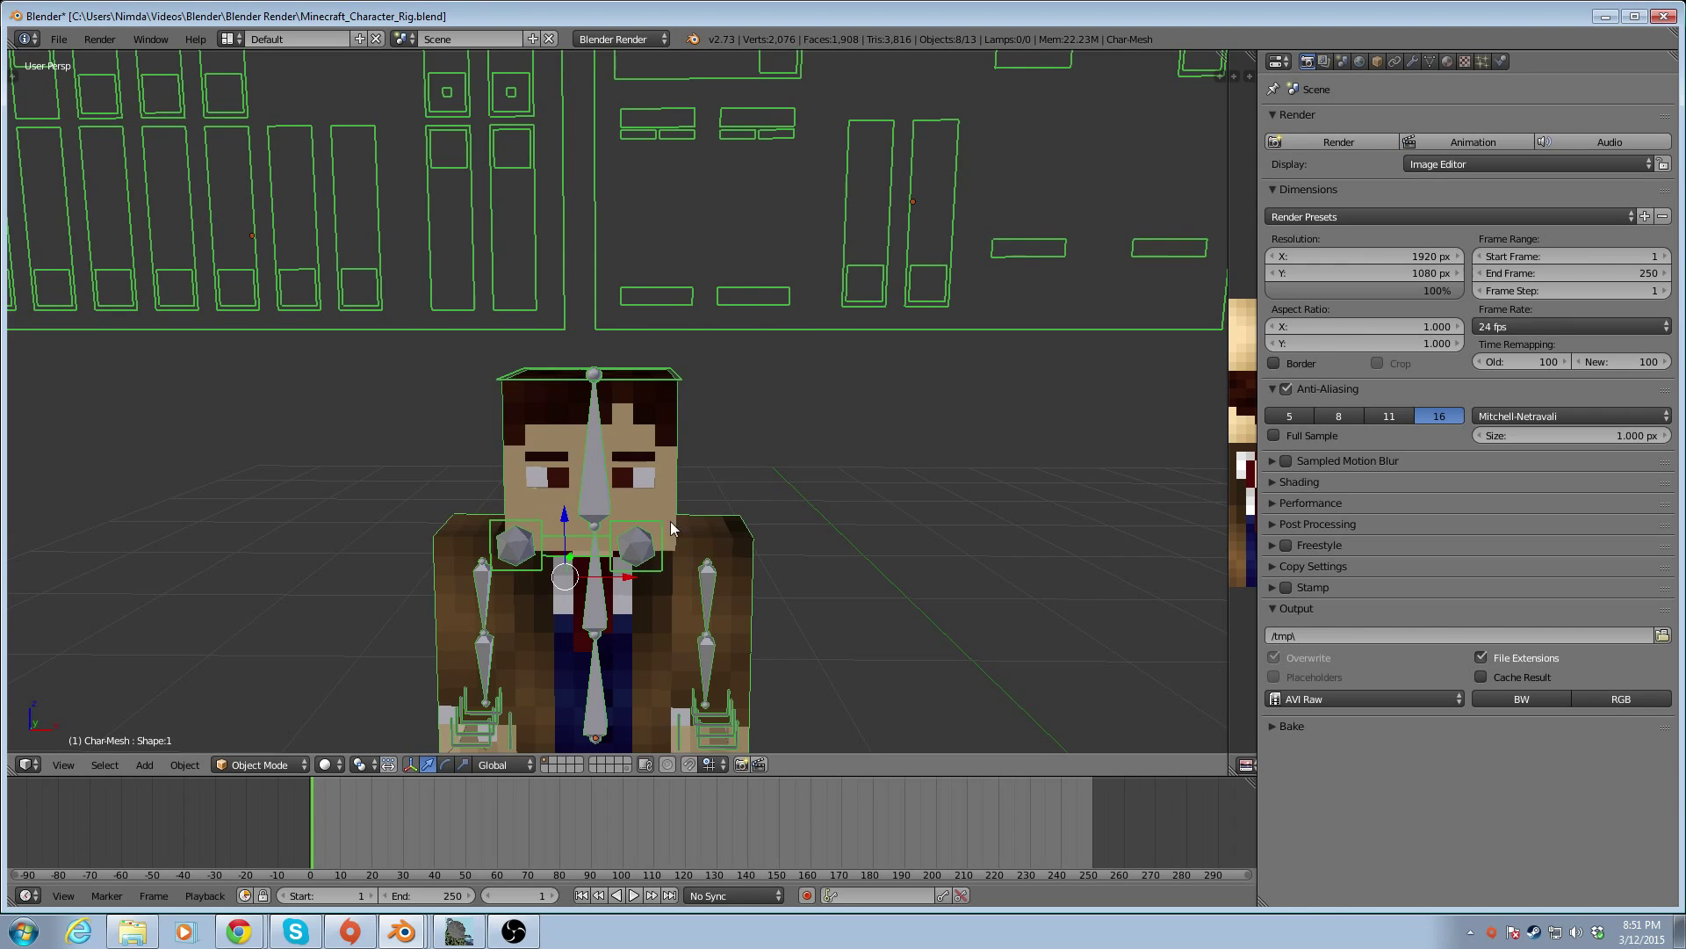
scroll(798, 468, down, 2)
mouse_move(796, 541)
middle_down()
mouse_move(775, 501)
mouse_move(761, 507)
mouse_move(792, 567)
middle_up()
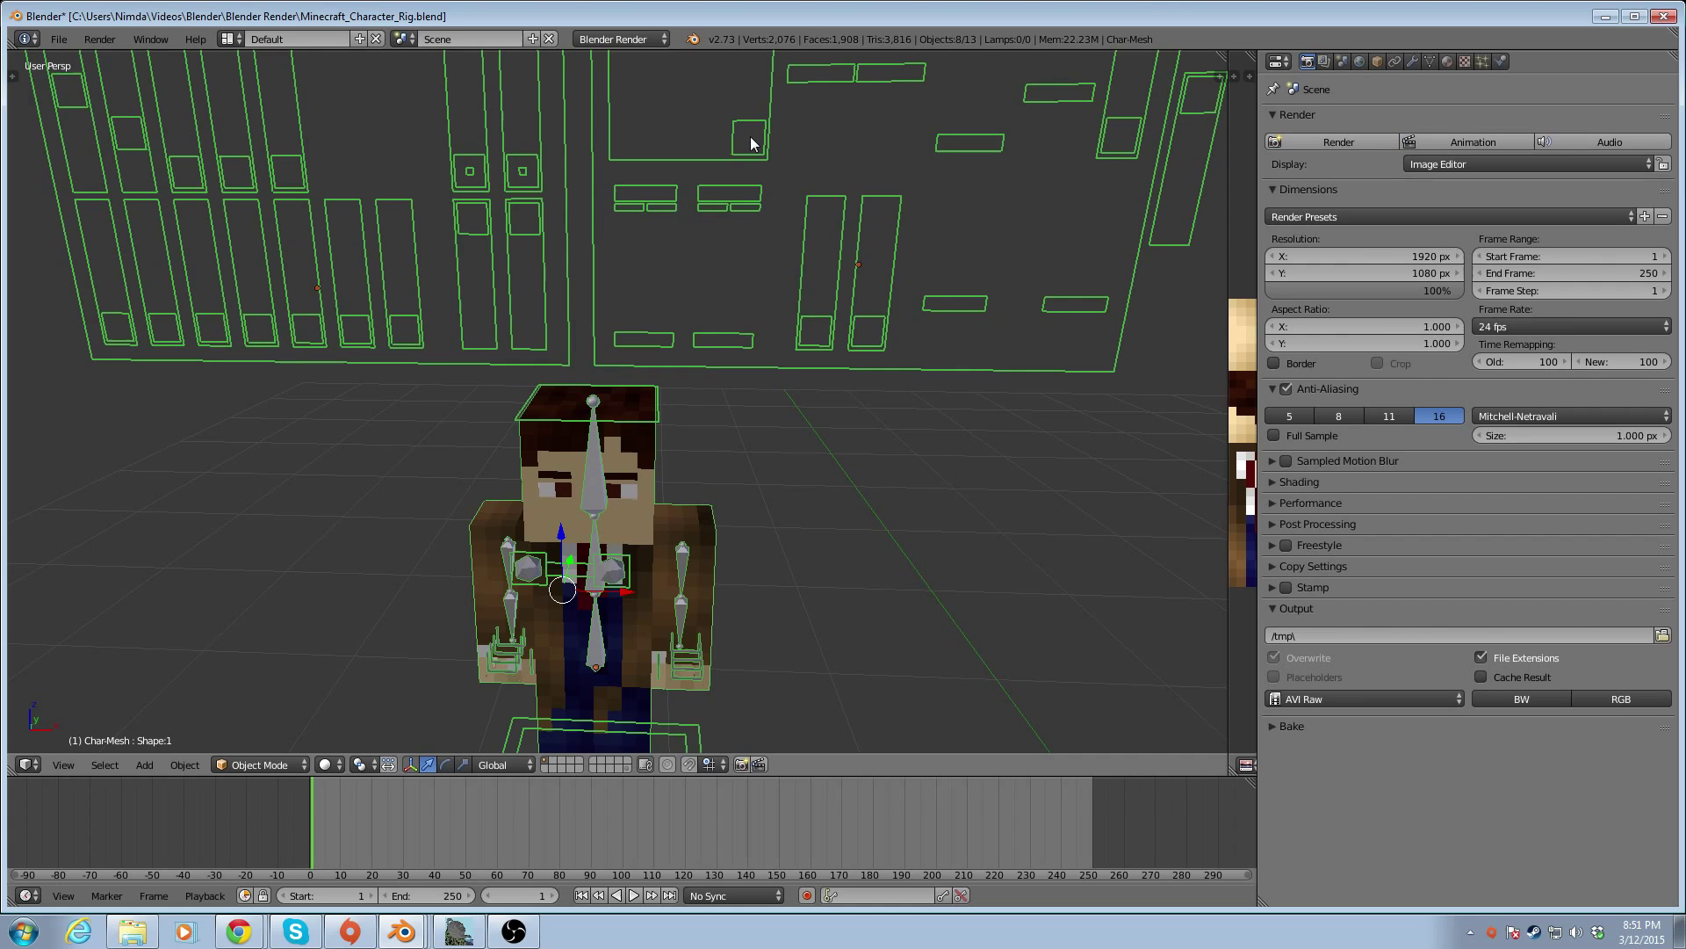
scroll(835, 259, down, 3)
right_click(790, 198)
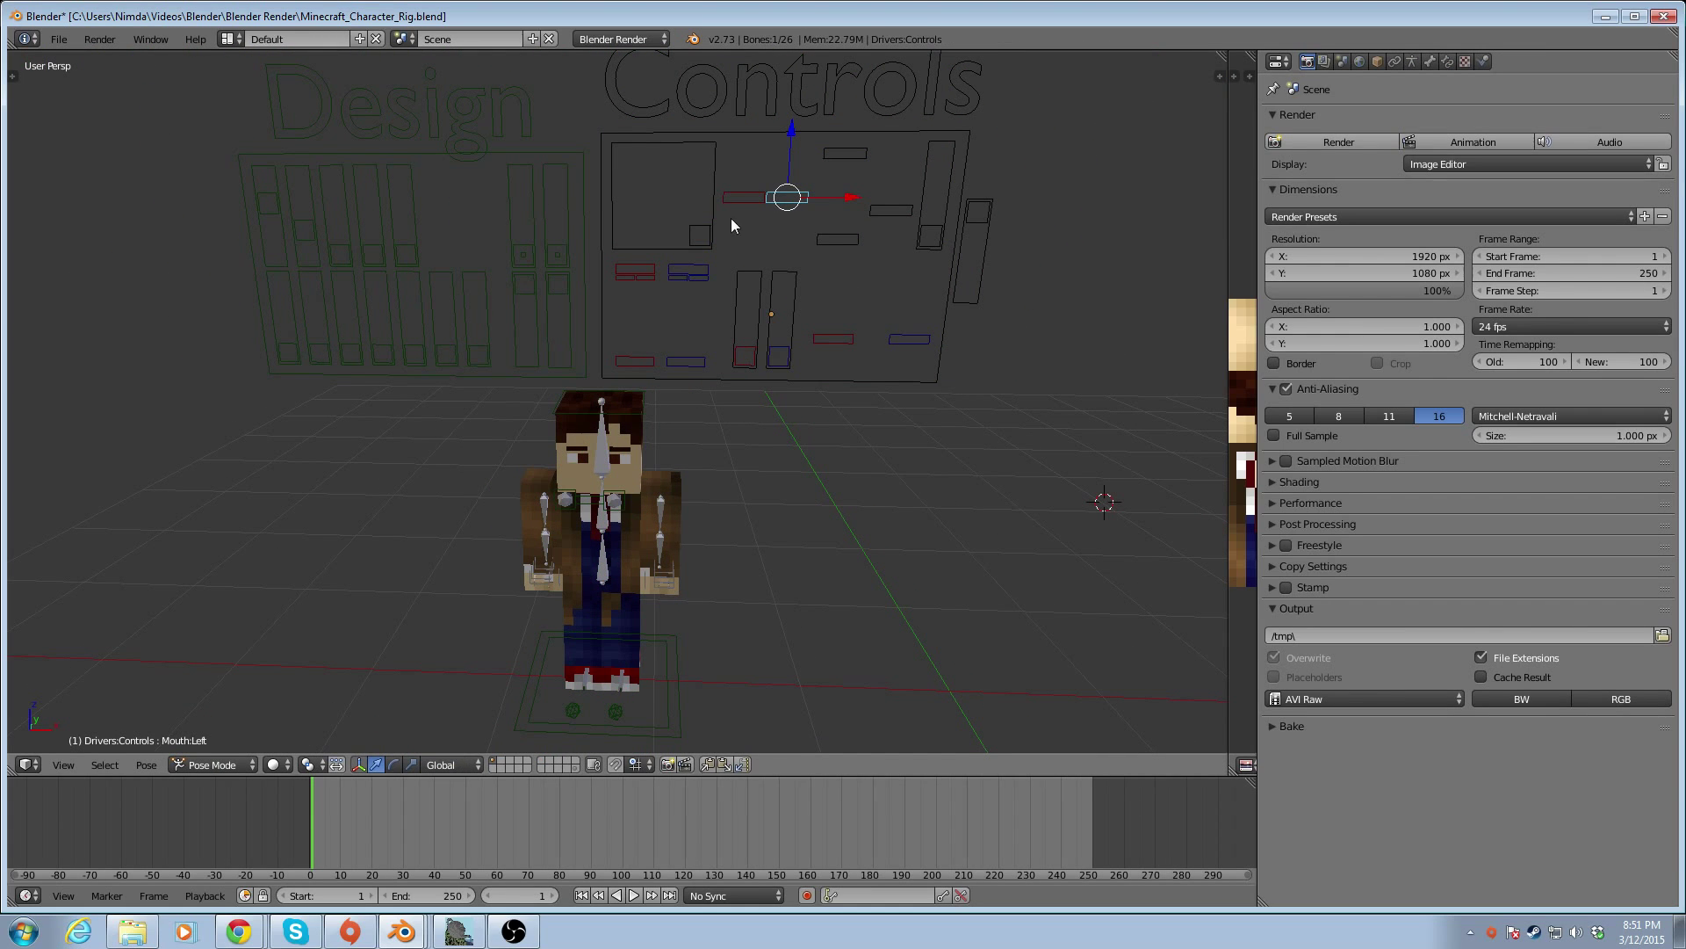
right_click(702, 235)
key(g)
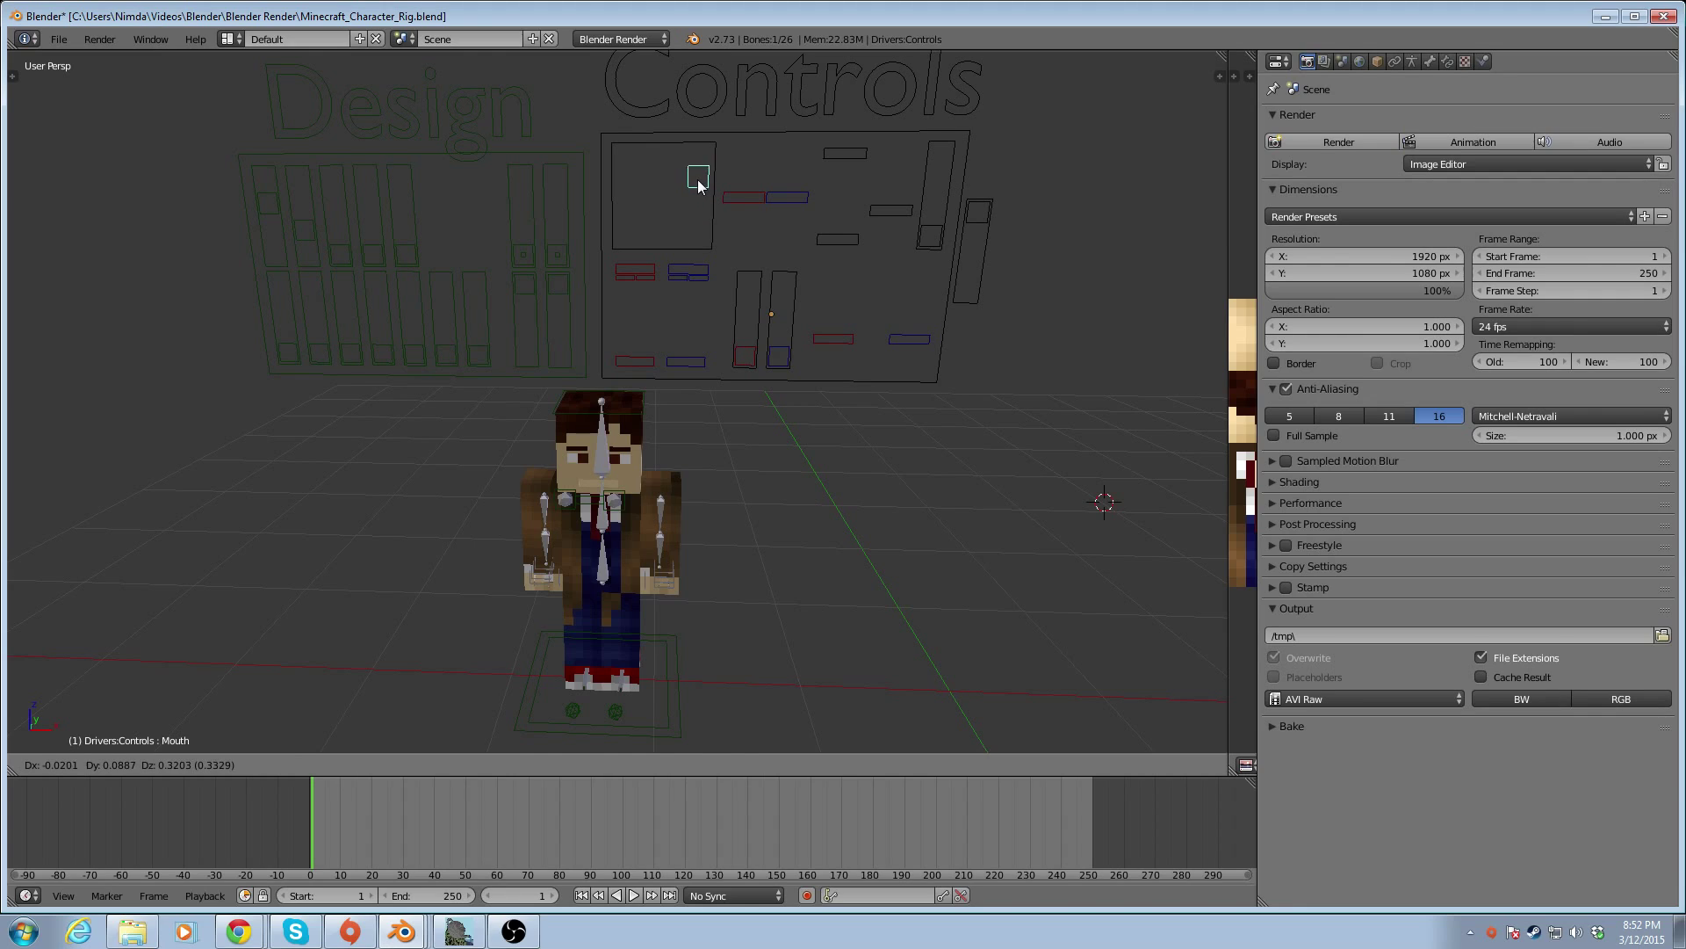
click(708, 176)
Lower the Teeth:Upper control and raise the Teeth:Lower control along the Z axis on the Controls panel
right_click(845, 154)
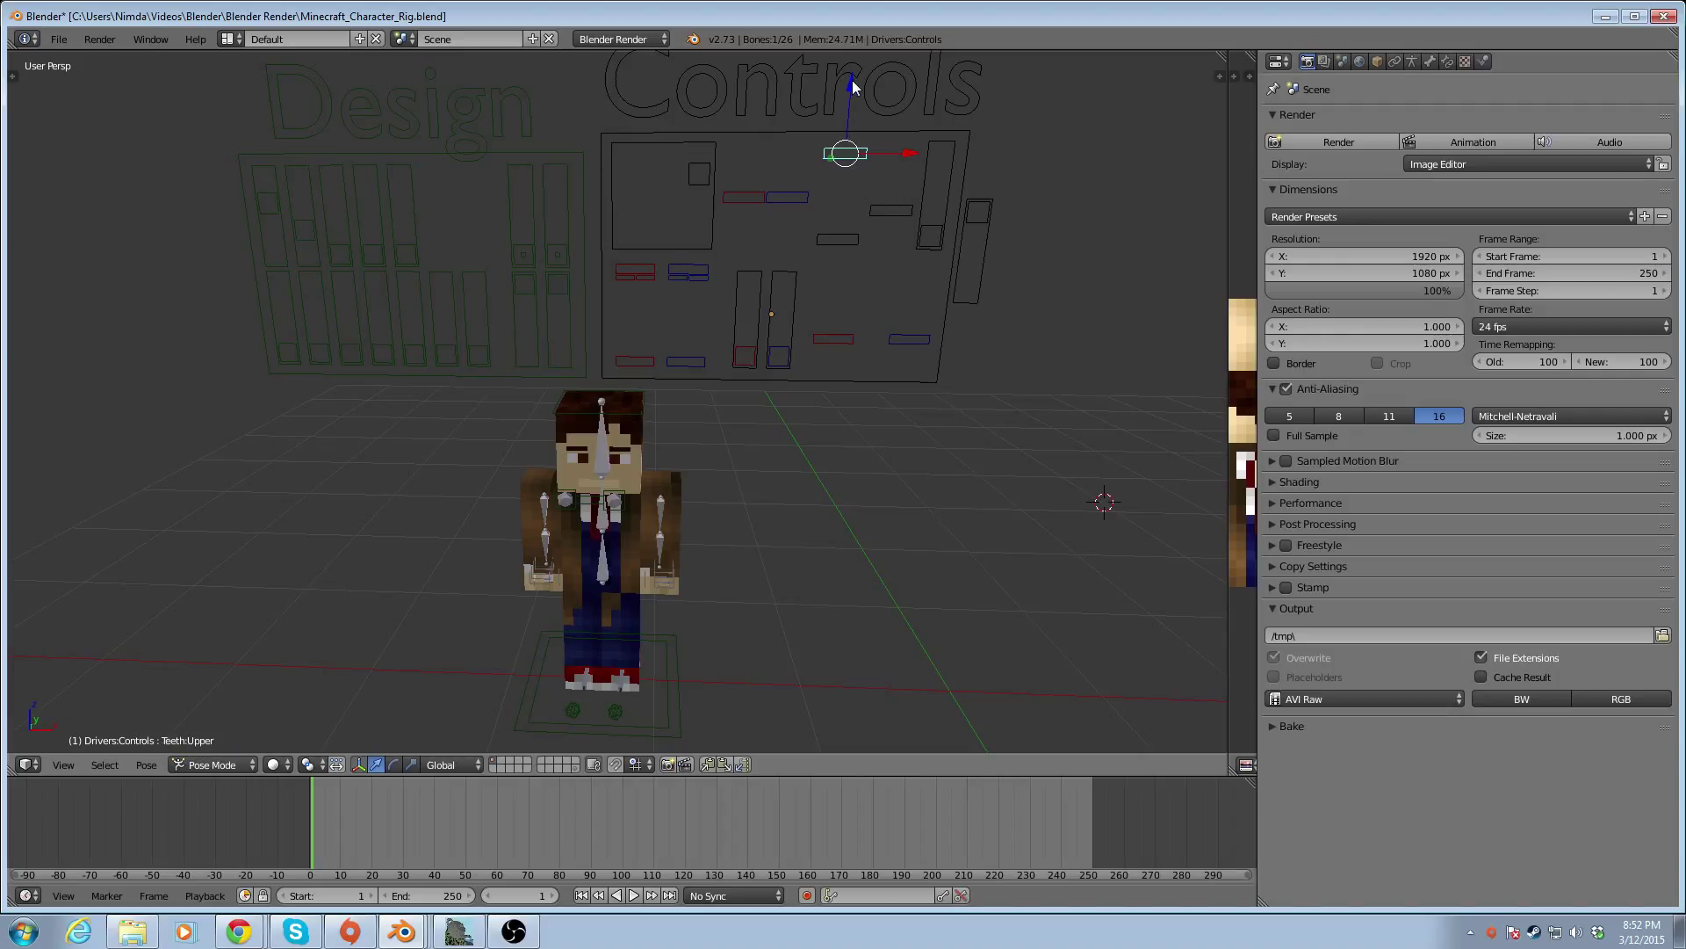
drag(852, 81, 850, 125)
right_click(840, 243)
drag(842, 172, 843, 139)
middle_drag(707, 435, 676, 467)
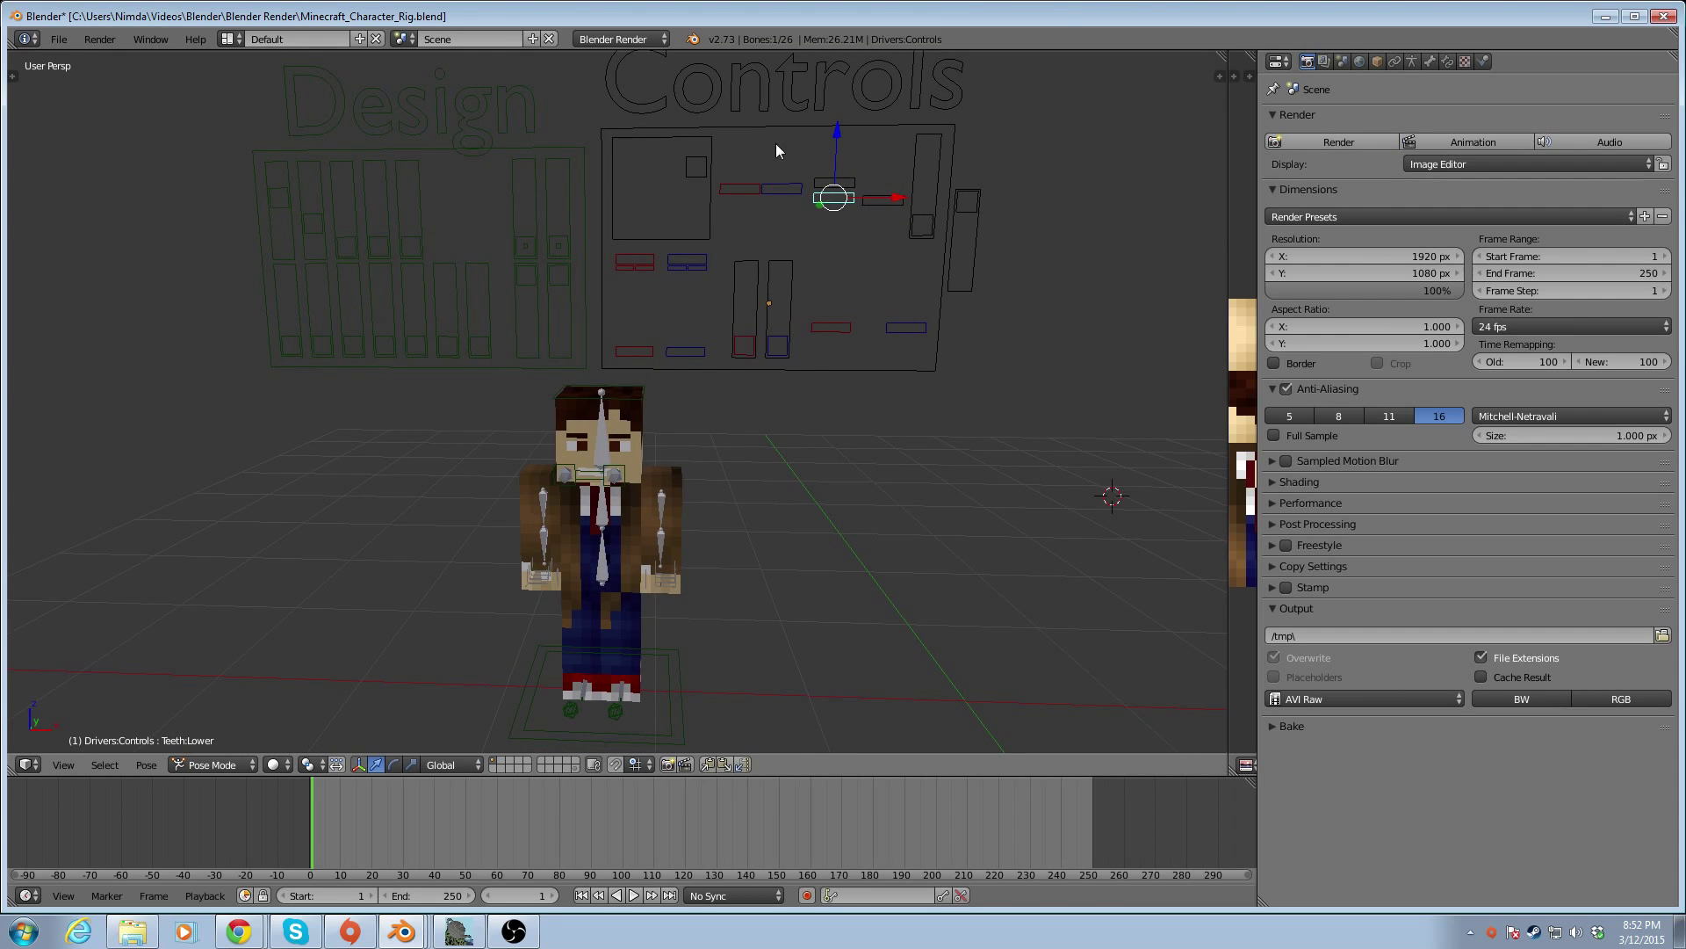
Raise the Mouth:Left and Mouth:Right controls slightly on the Controls panel
right_click(785, 189)
drag(783, 119, 743, 98)
right_click(747, 189)
scroll(650, 571, up, 4)
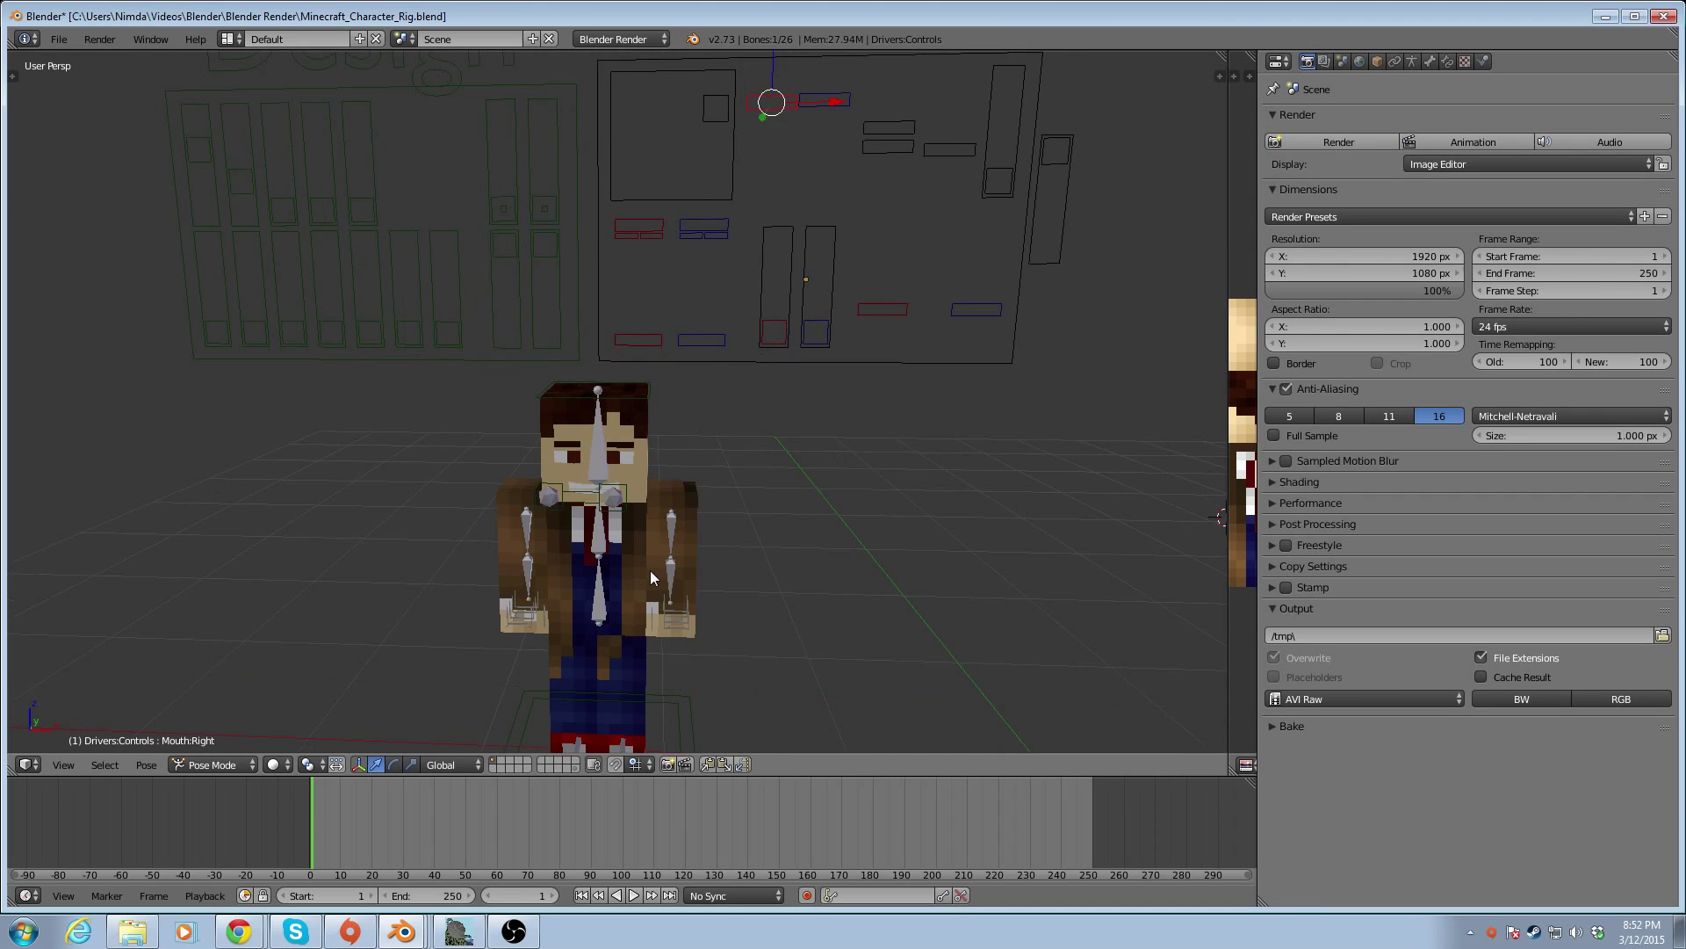
scroll(814, 490, down, 2)
Rotate the Arm:Left:Upper bone freely with trackball rotation until the left arm points straight out sideways
right_click(685, 549)
middle_drag(831, 469, 670, 465)
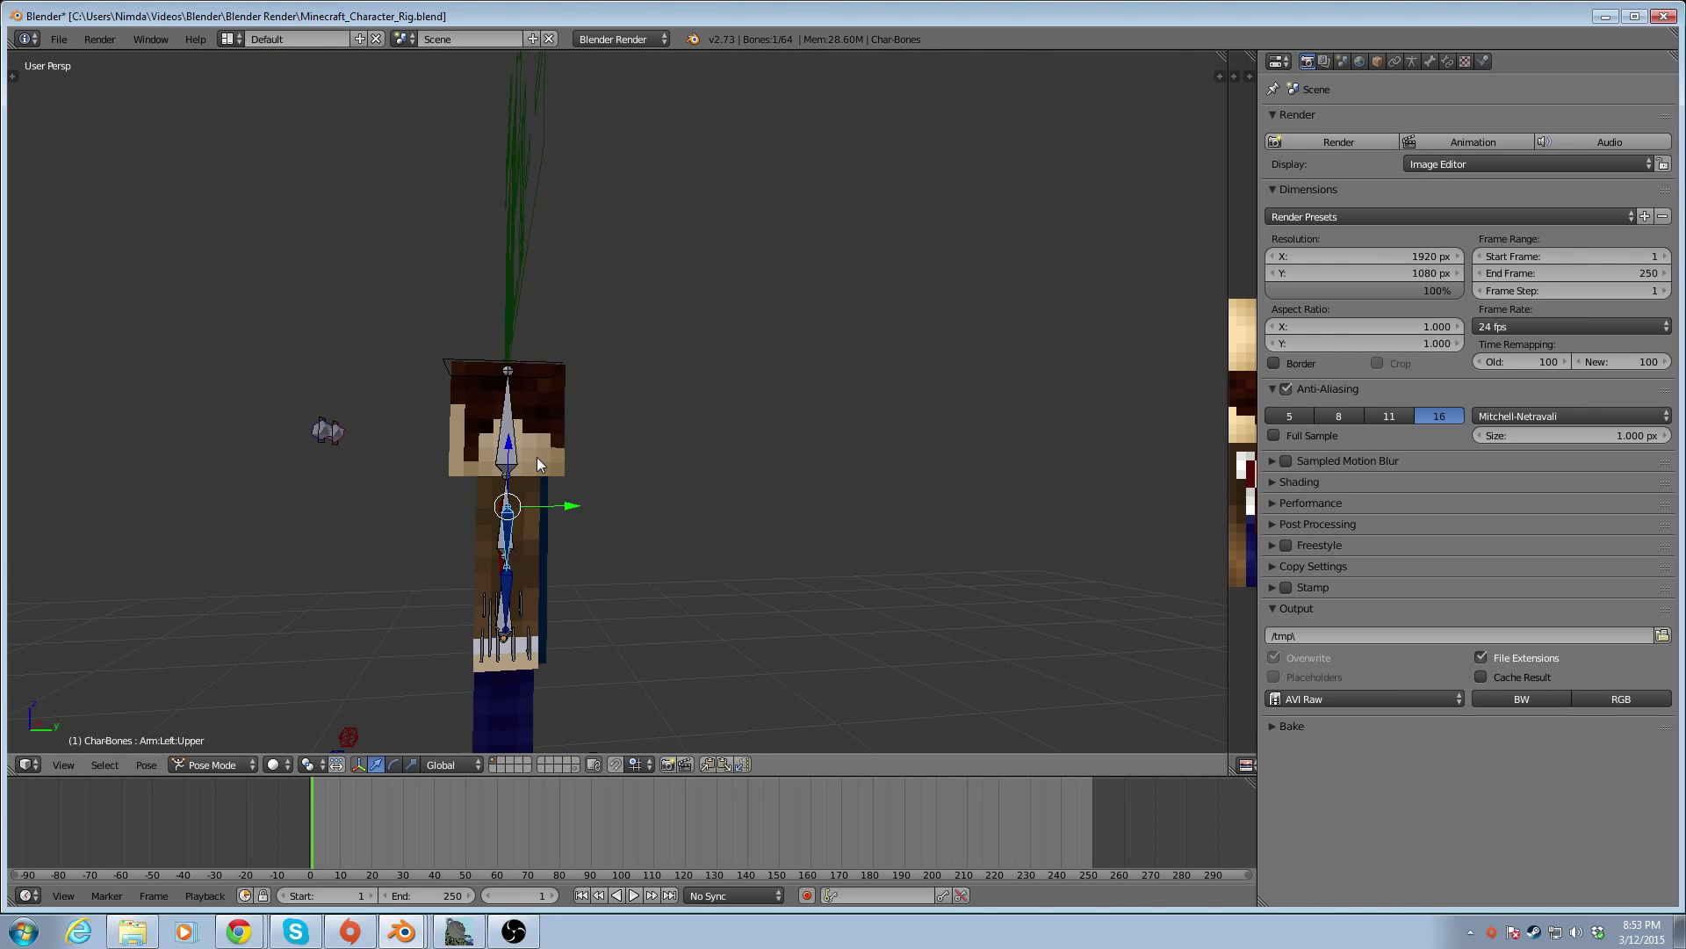
key(r)
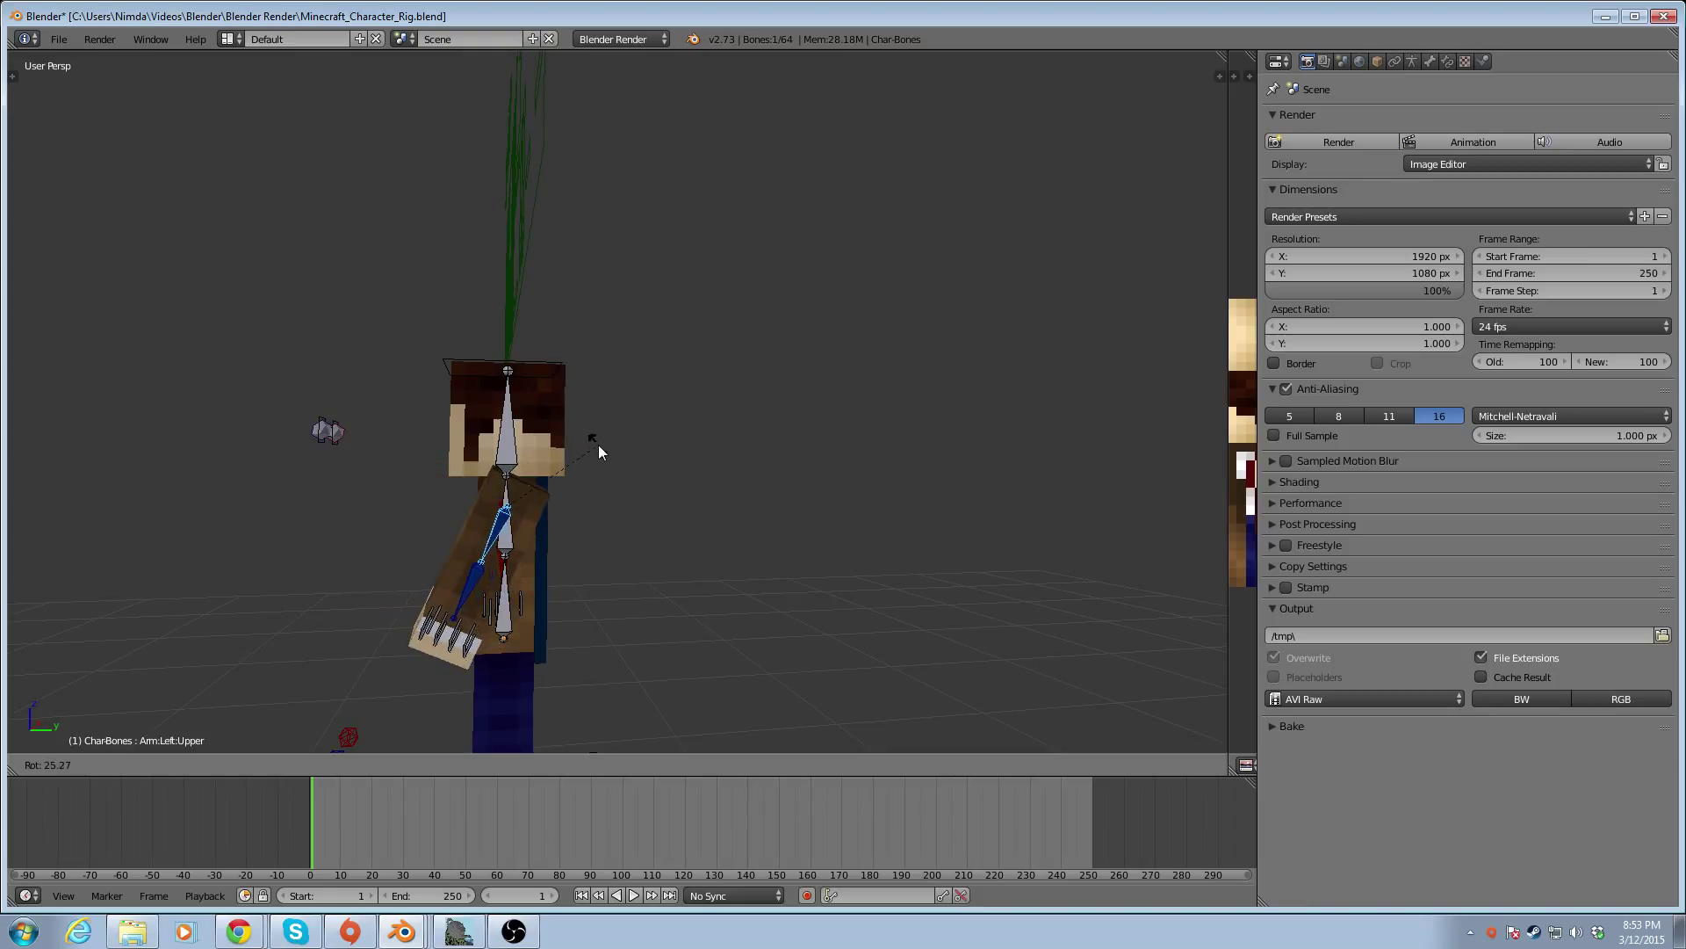
key(r)
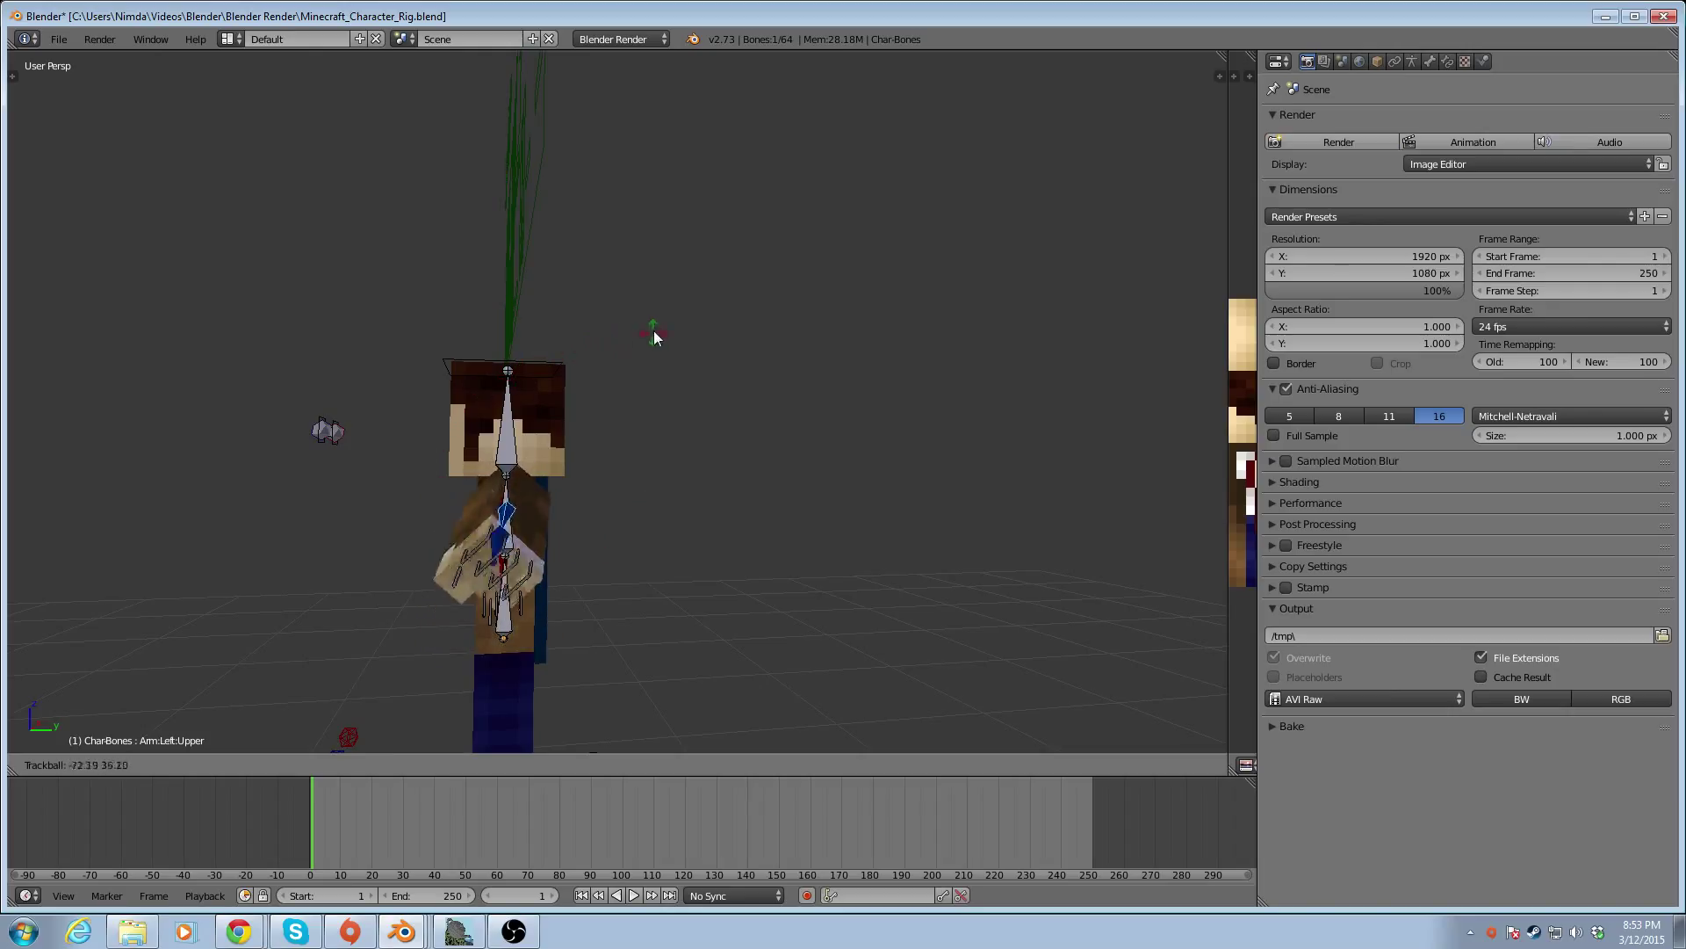
click(603, 303)
Select the left and right eye-tracking controls together and move them sideways in front of the face
middle_drag(591, 447, 746, 462)
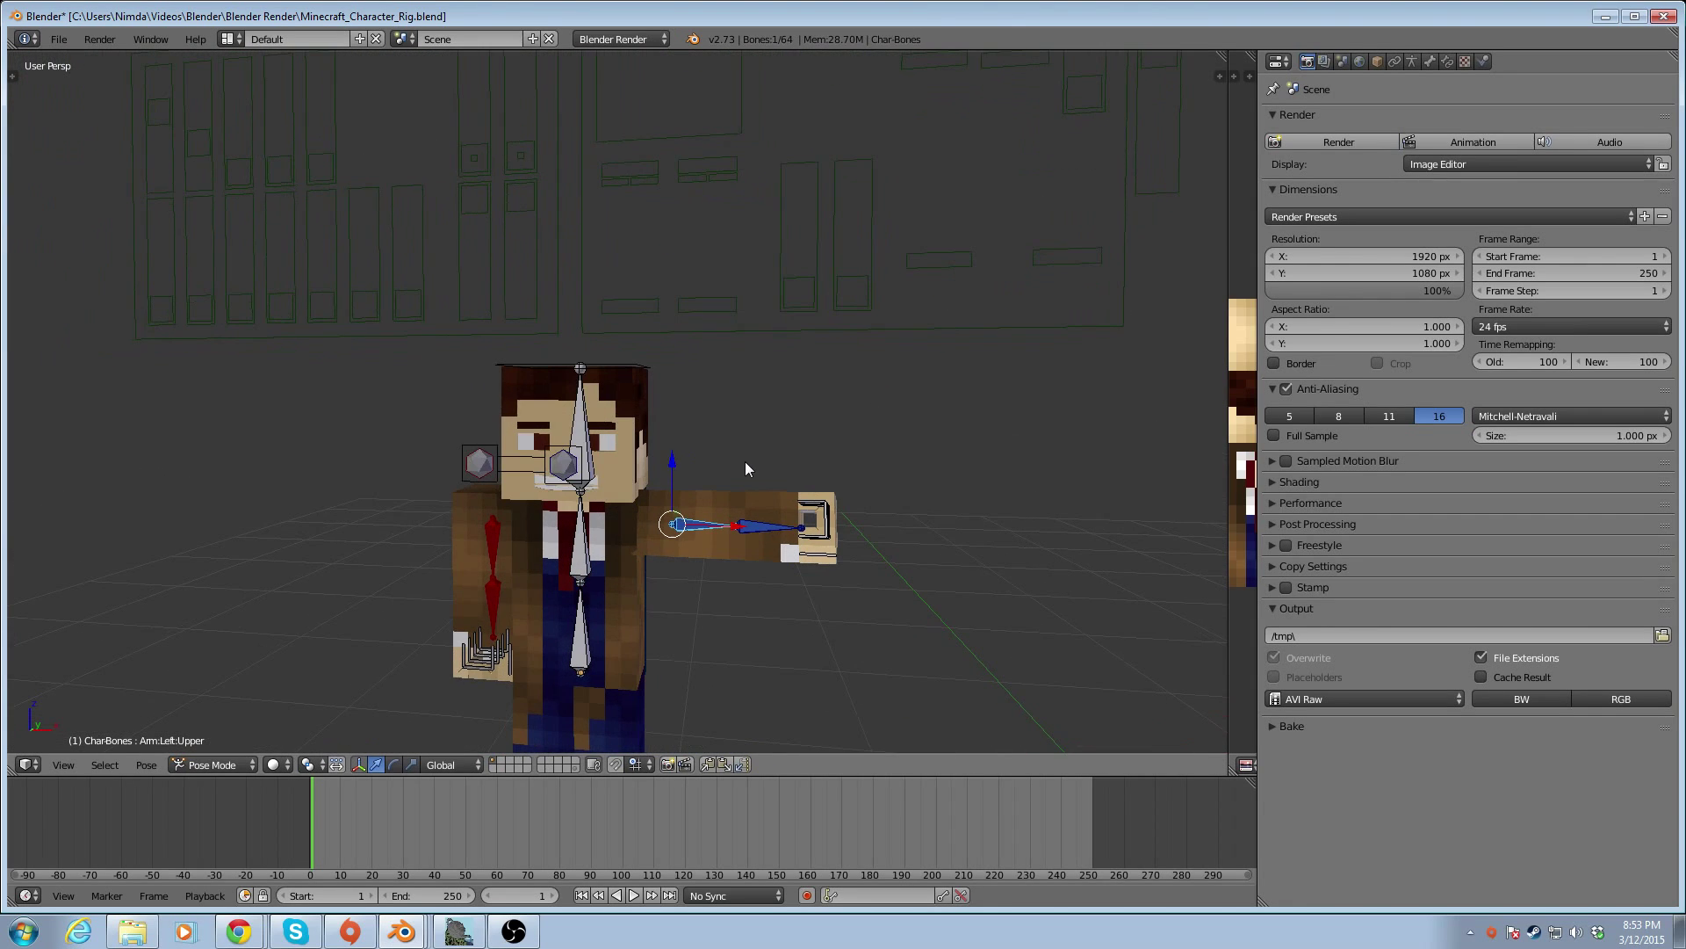
right_click(565, 465)
shift+right_click(485, 464)
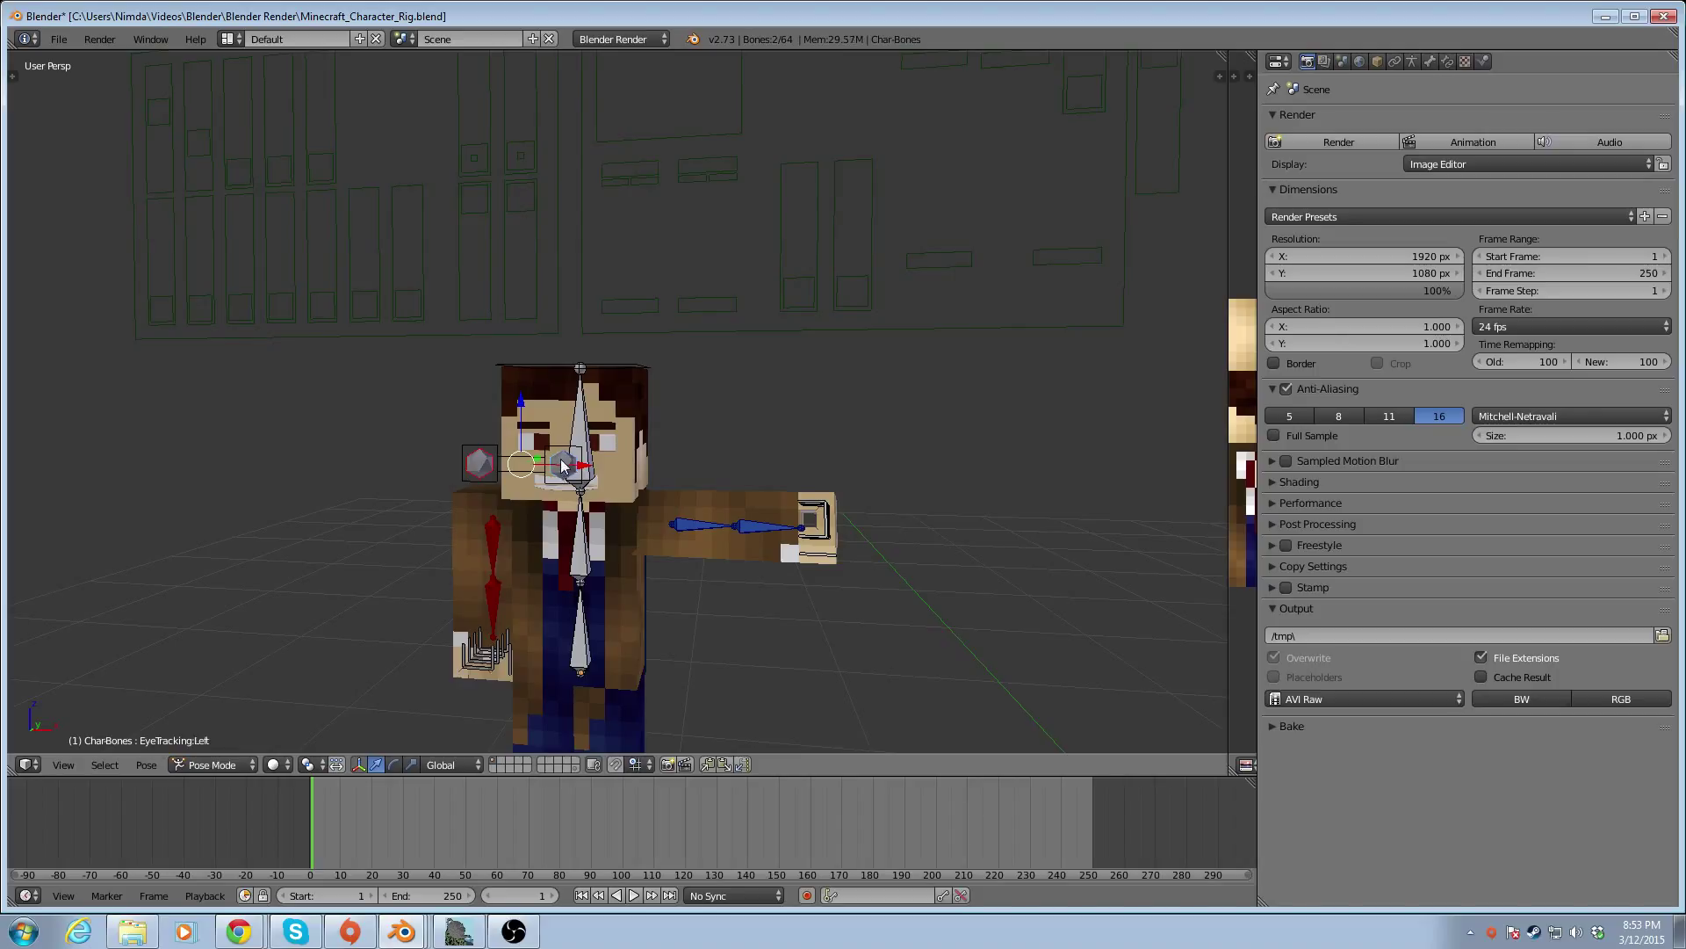
shift+right_click(492, 465)
shift+right_click(490, 464)
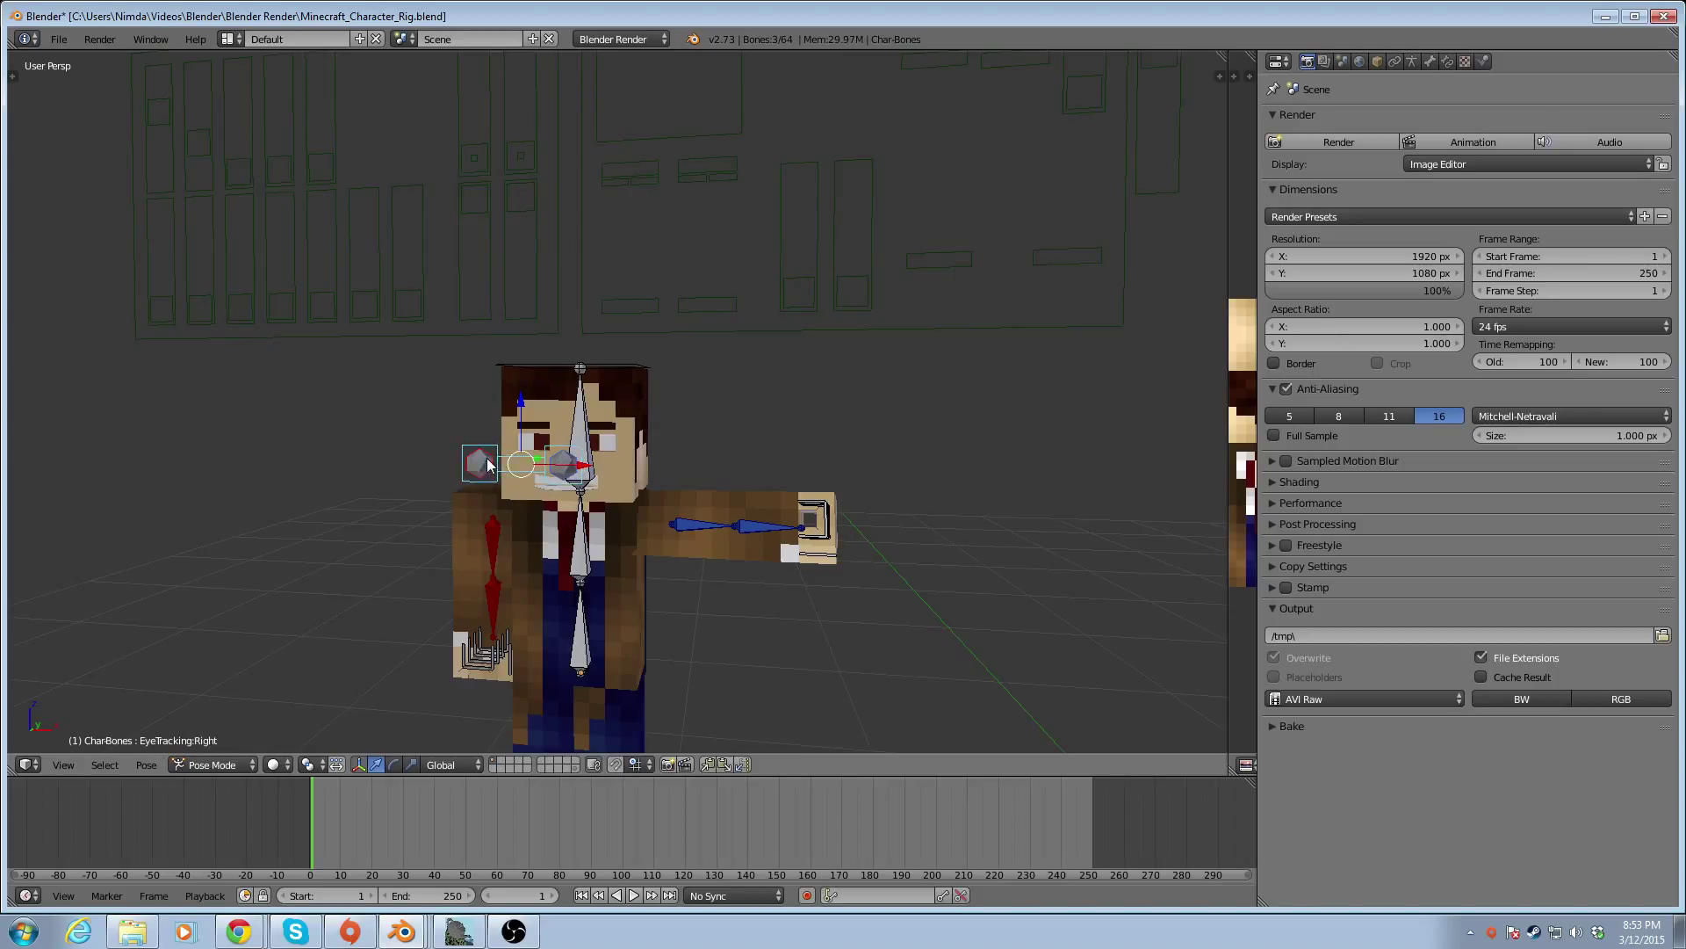
key(g)
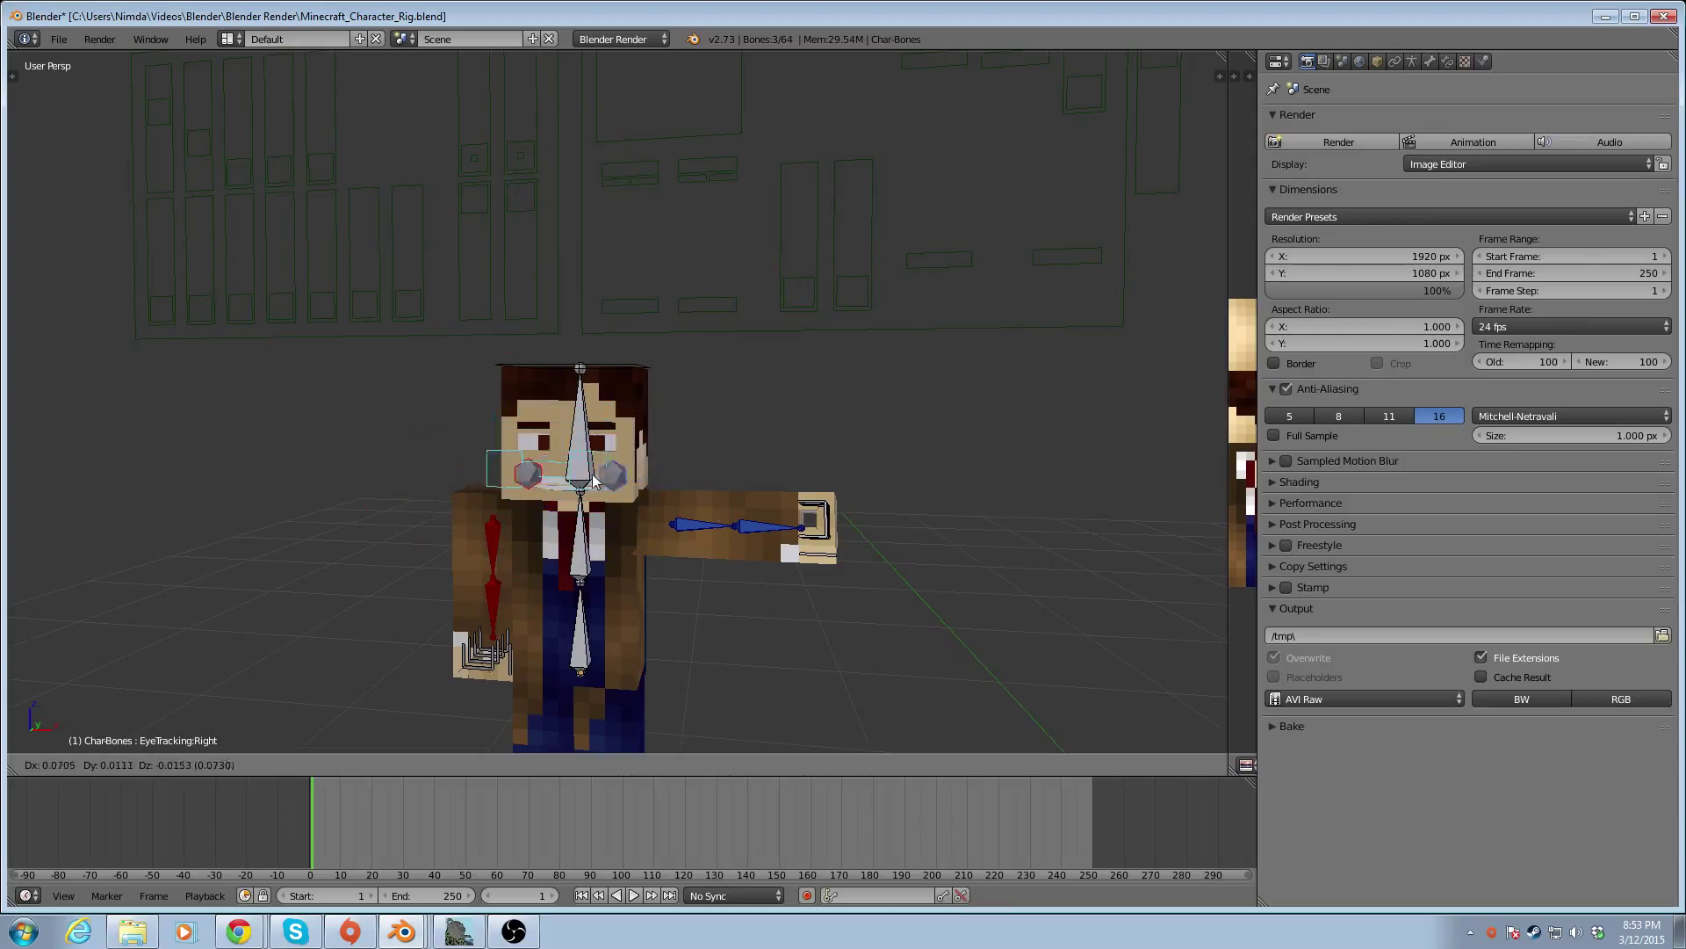
click(596, 477)
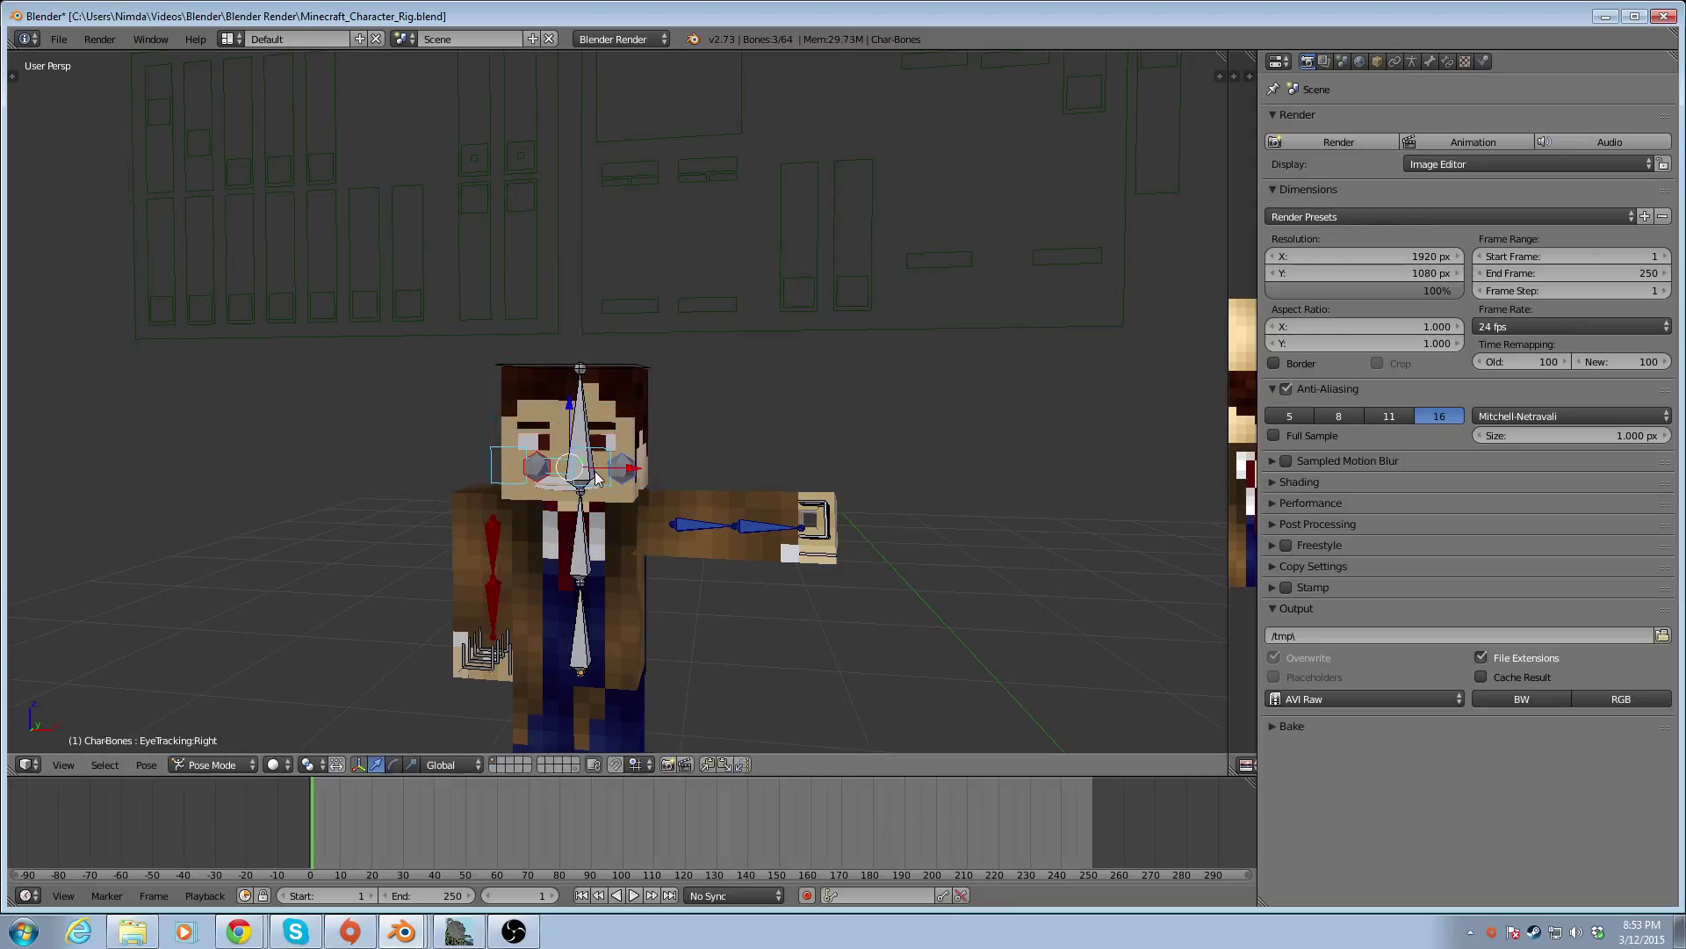
Move the EyeTracking:Right control on its own about 0.27 units outward, away from the face
right_click(538, 471)
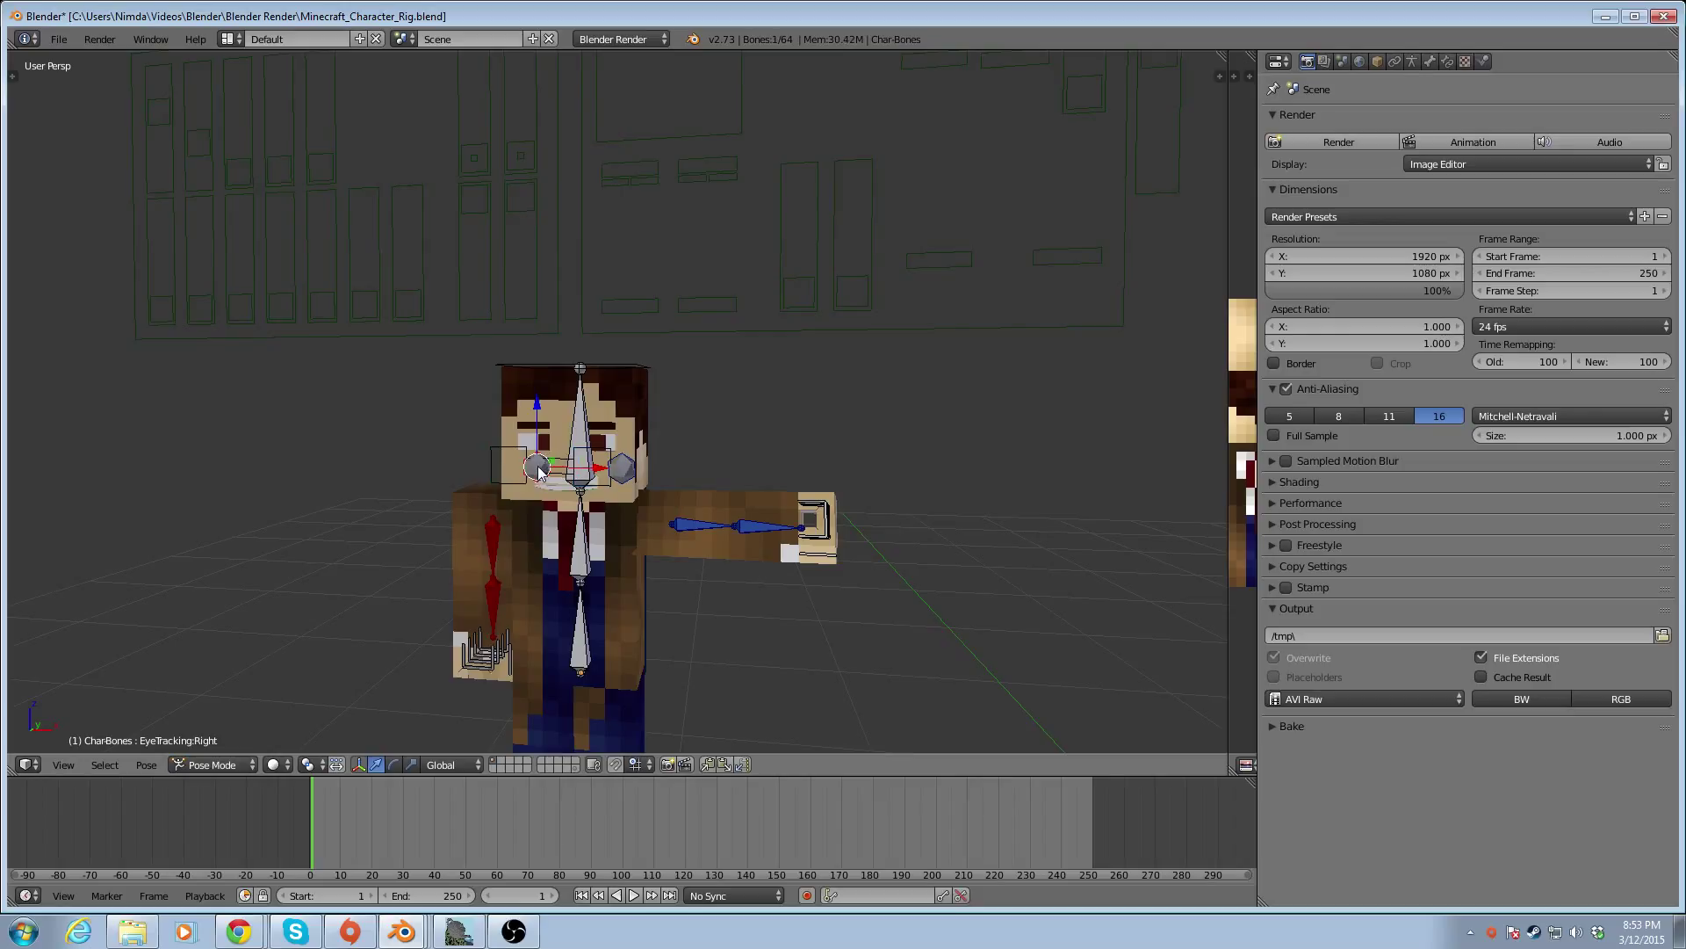
key(g)
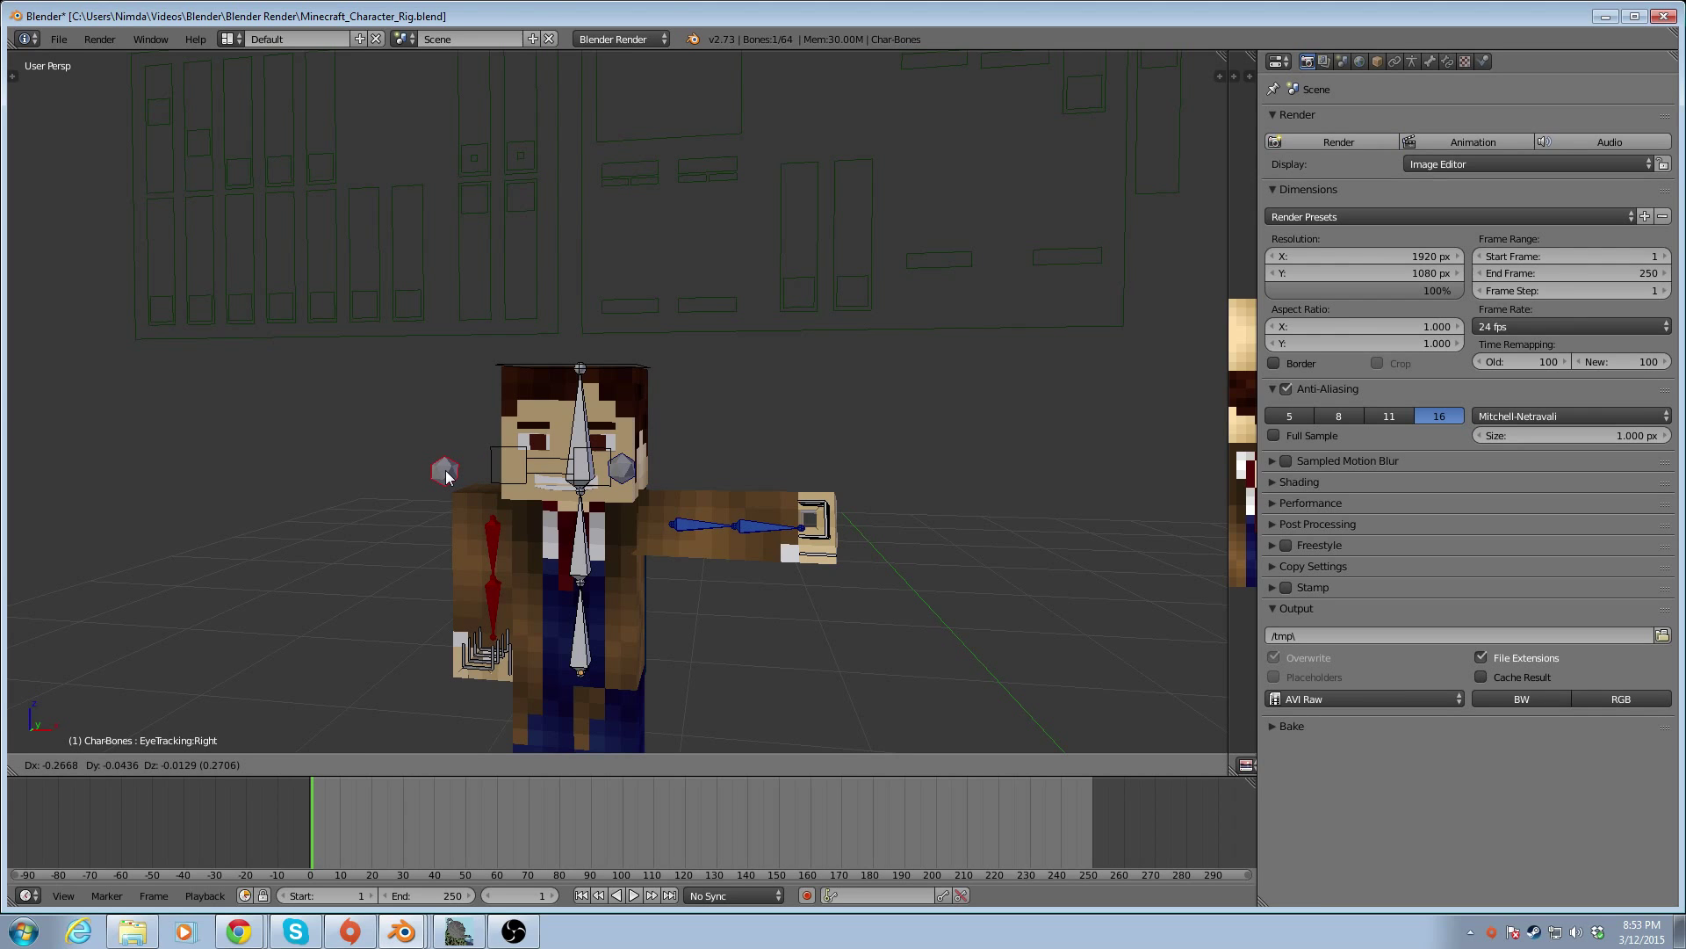
click(439, 474)
Rotate the Finger:L:4:U bone freely so that this finger of the left hand extends outward
middle_drag(682, 466, 769, 497)
middle_drag(842, 543, 859, 533)
right_click(816, 509)
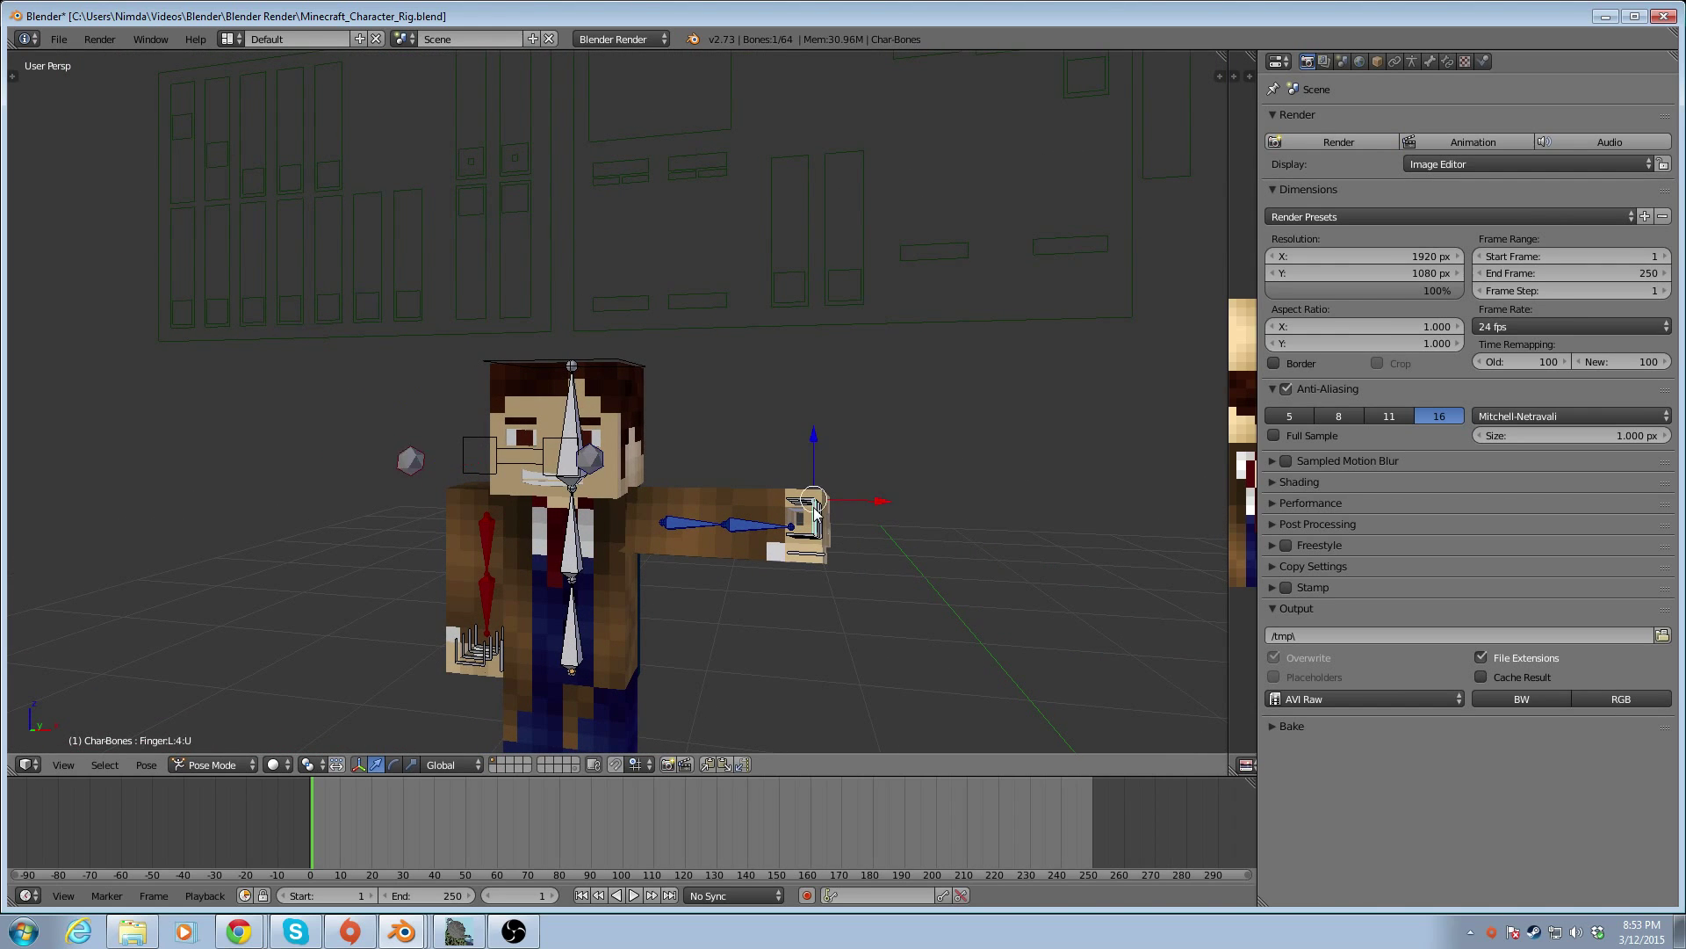
key(r)
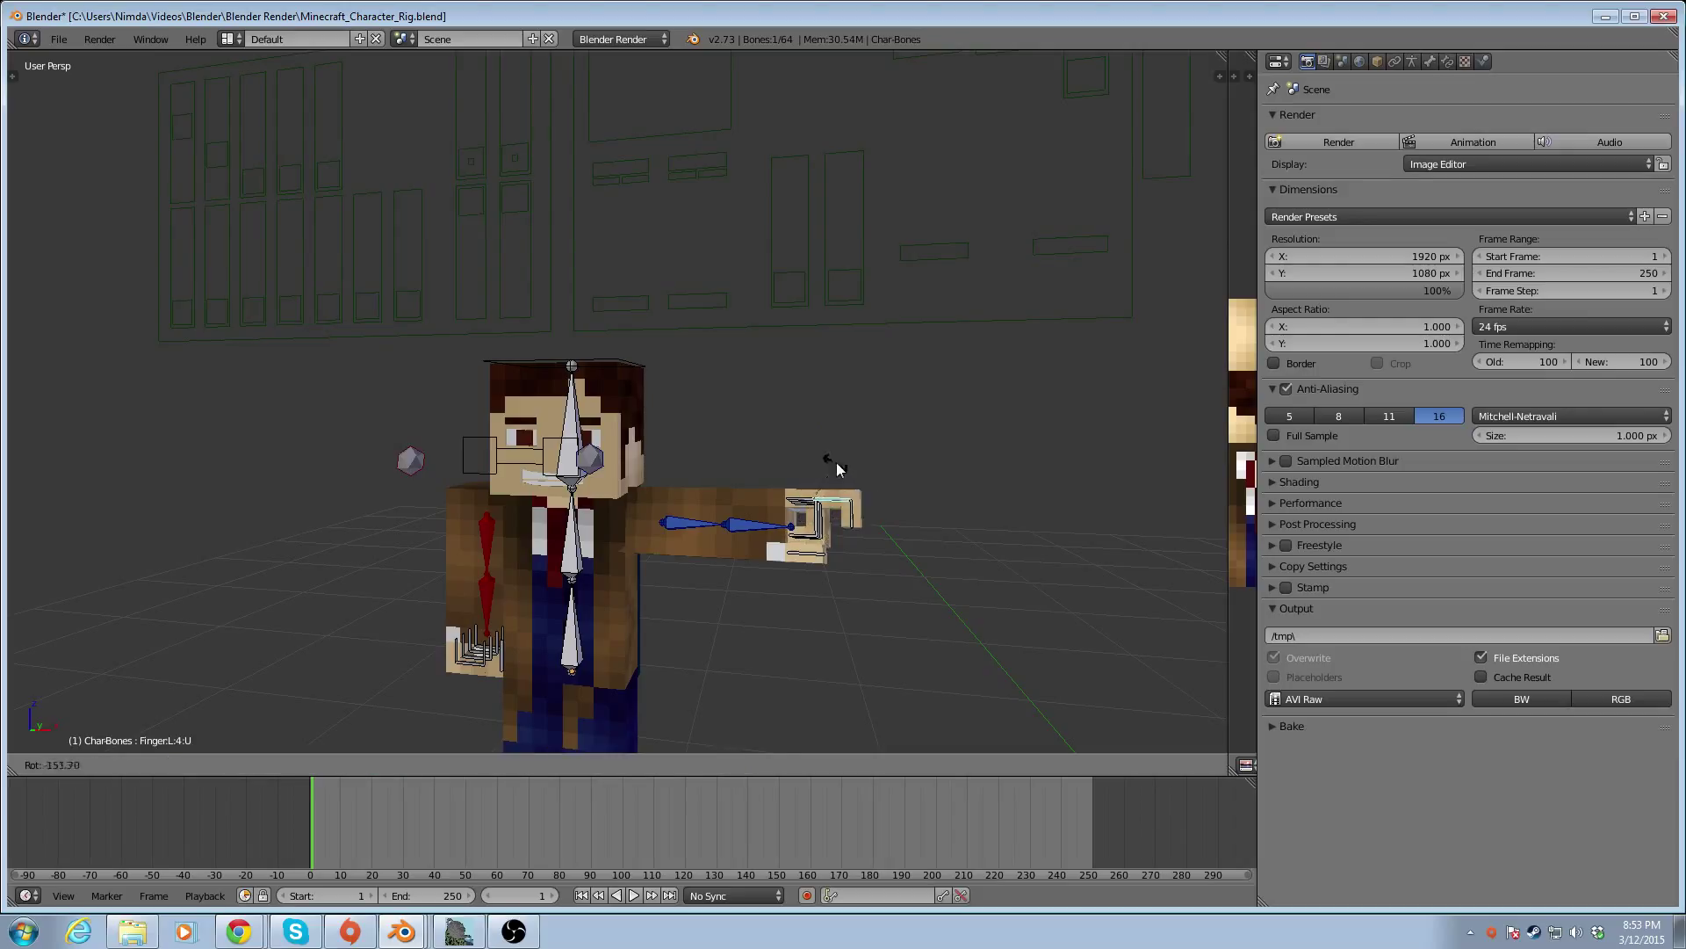
key(r)
click(734, 349)
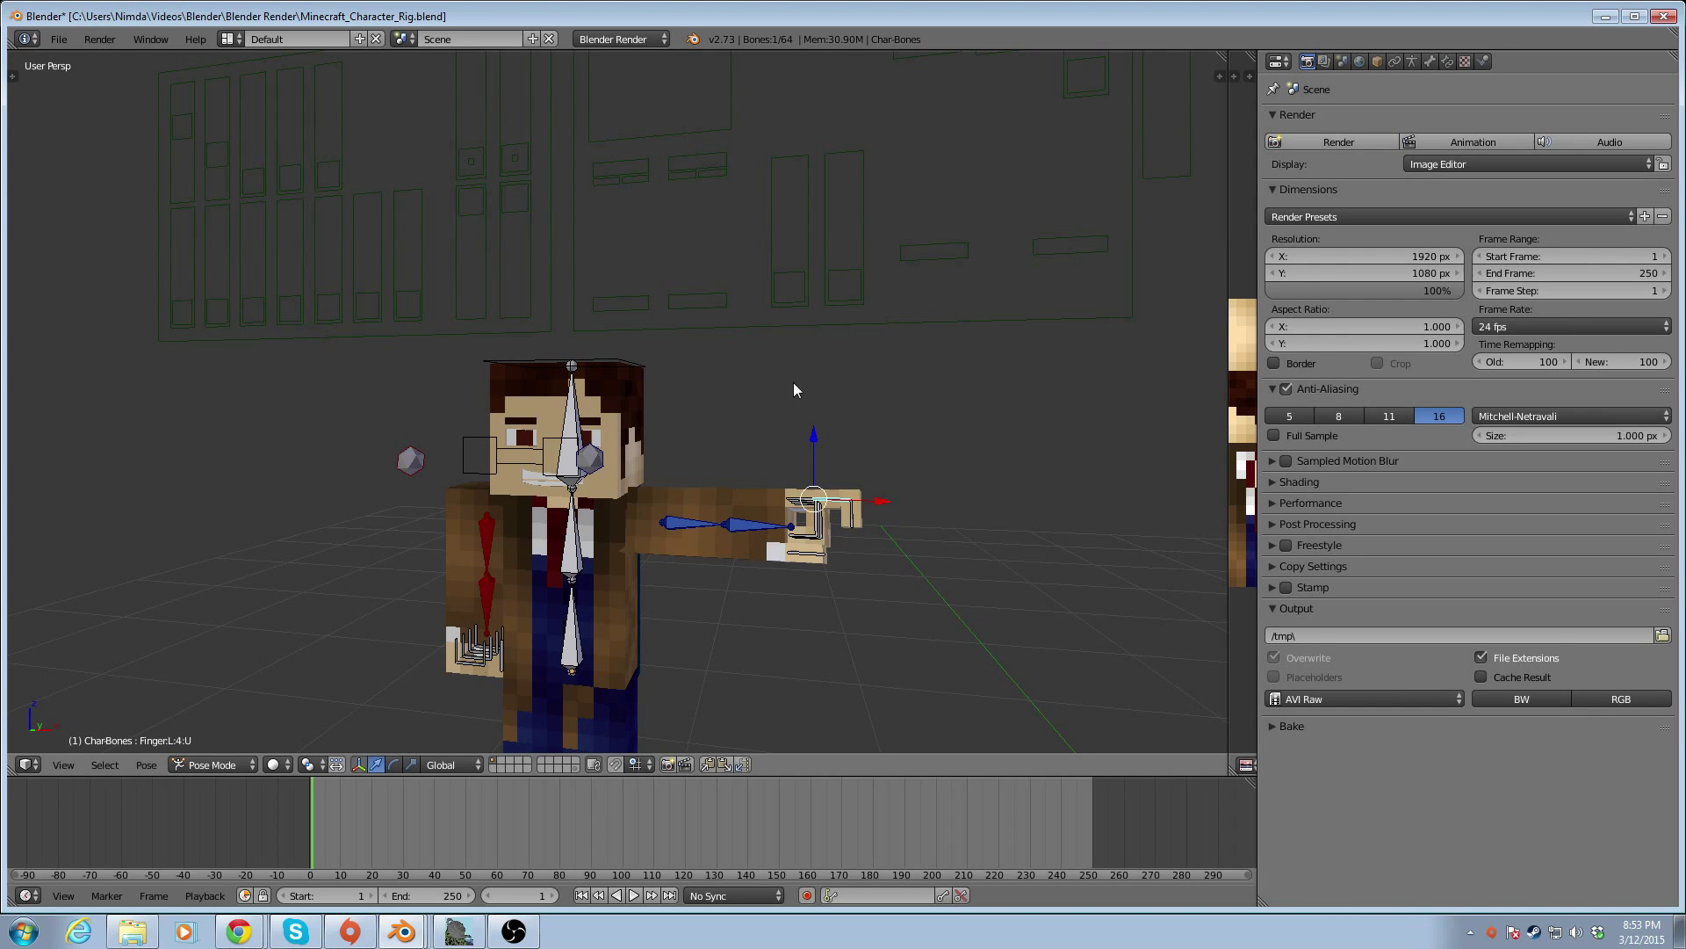
Delete the Cape object from the character's back
middle_drag(793, 382, 914, 509)
middle_drag(689, 572, 680, 465)
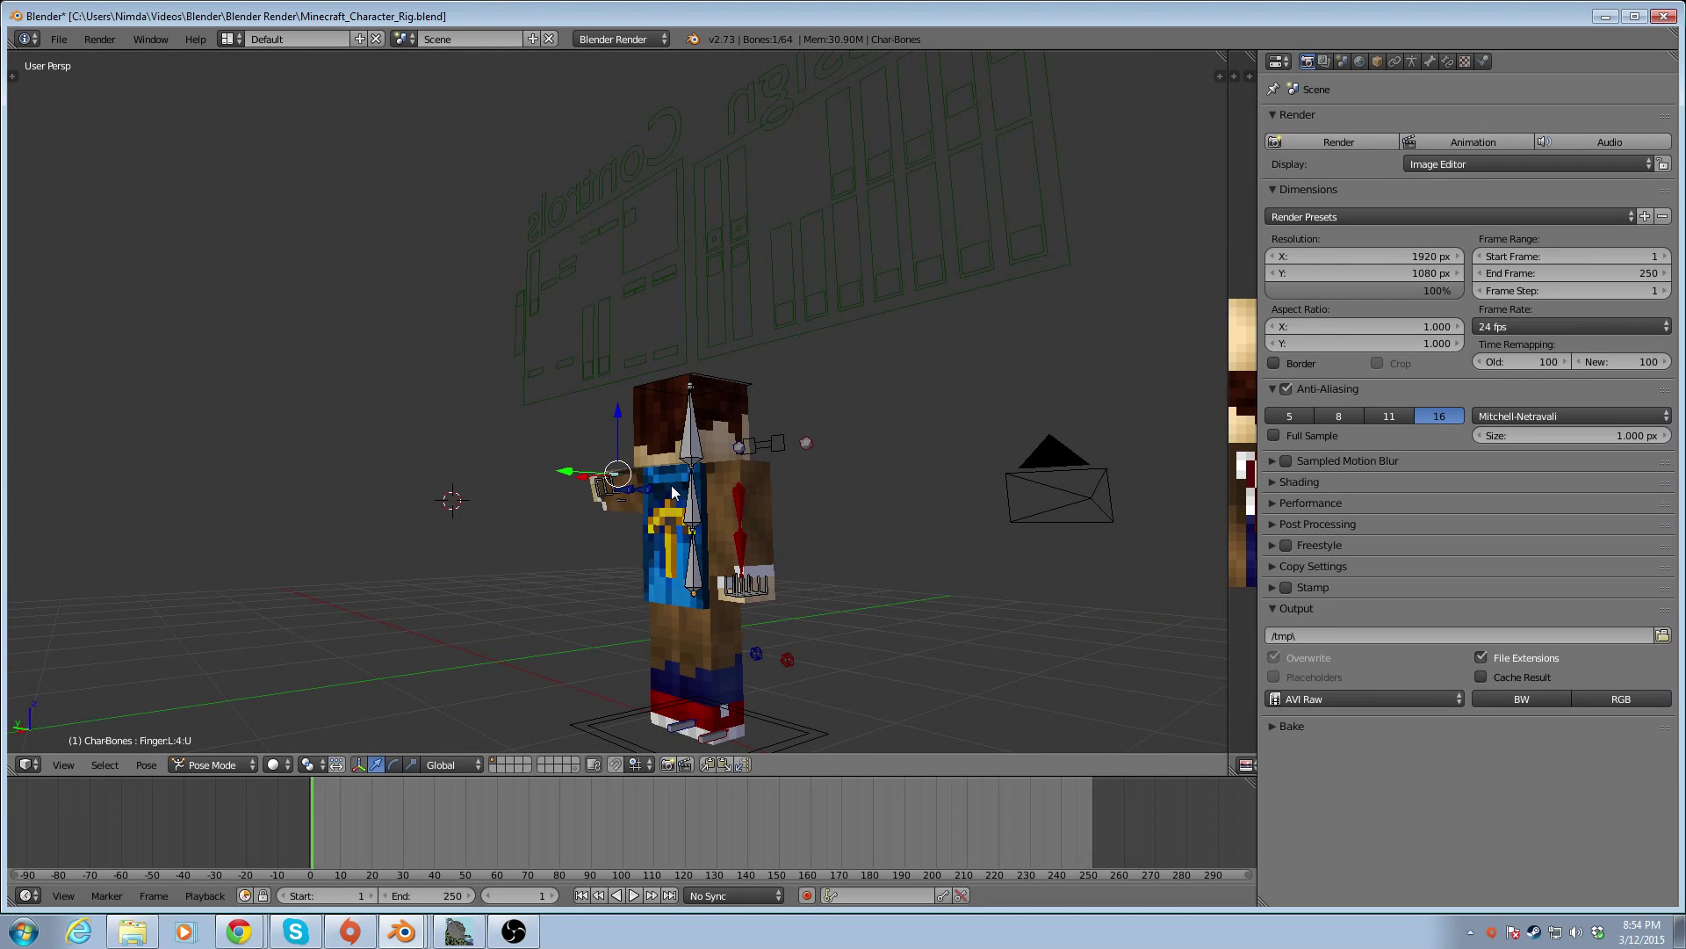
right_click(664, 502)
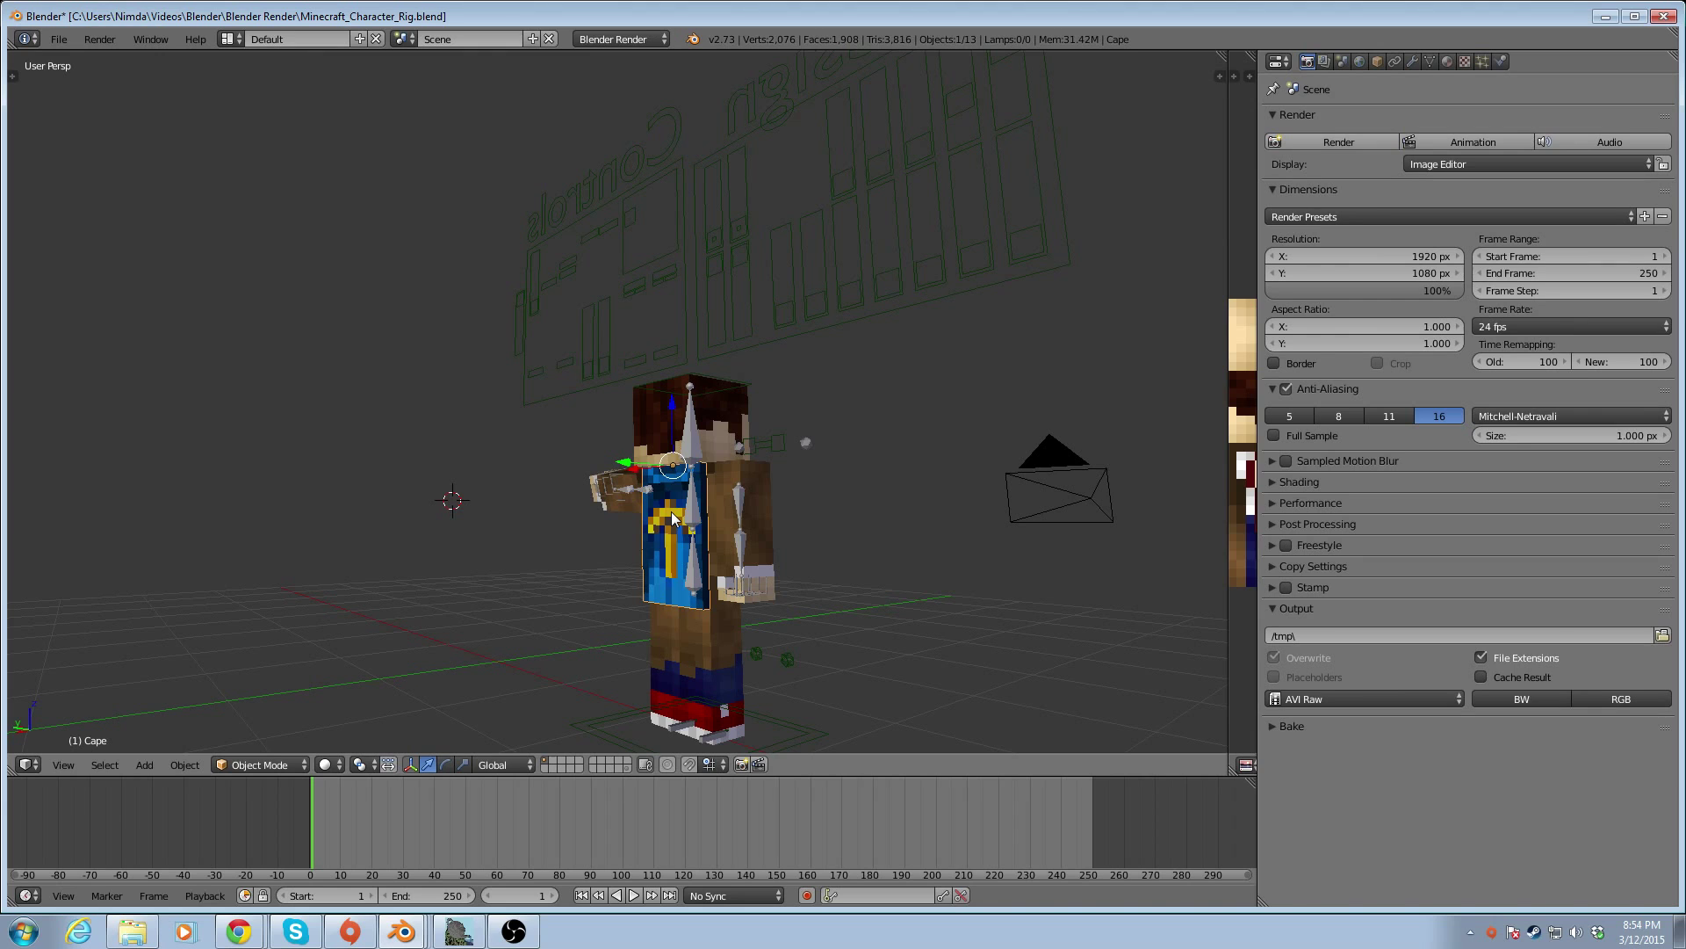
key(x)
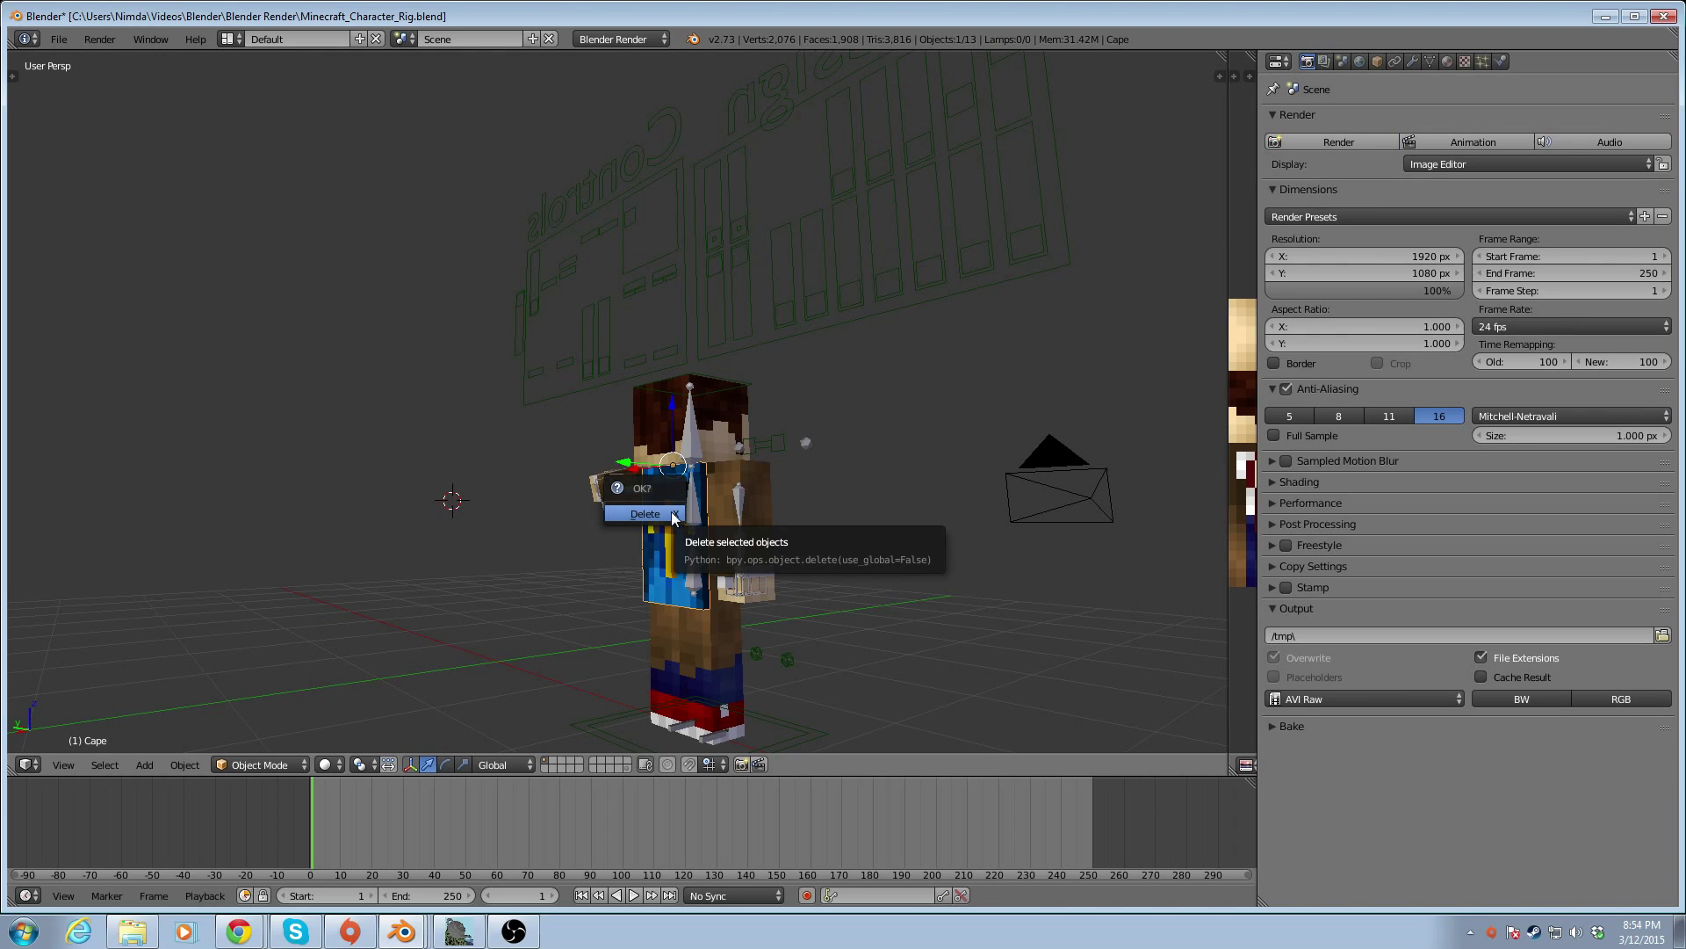
click(671, 511)
Examine which objects Minecraft_Blocks_Rig.blend offers for appending, and leave without appending any
middle_drag(887, 477, 606, 514)
middle_drag(782, 658, 773, 652)
click(59, 39)
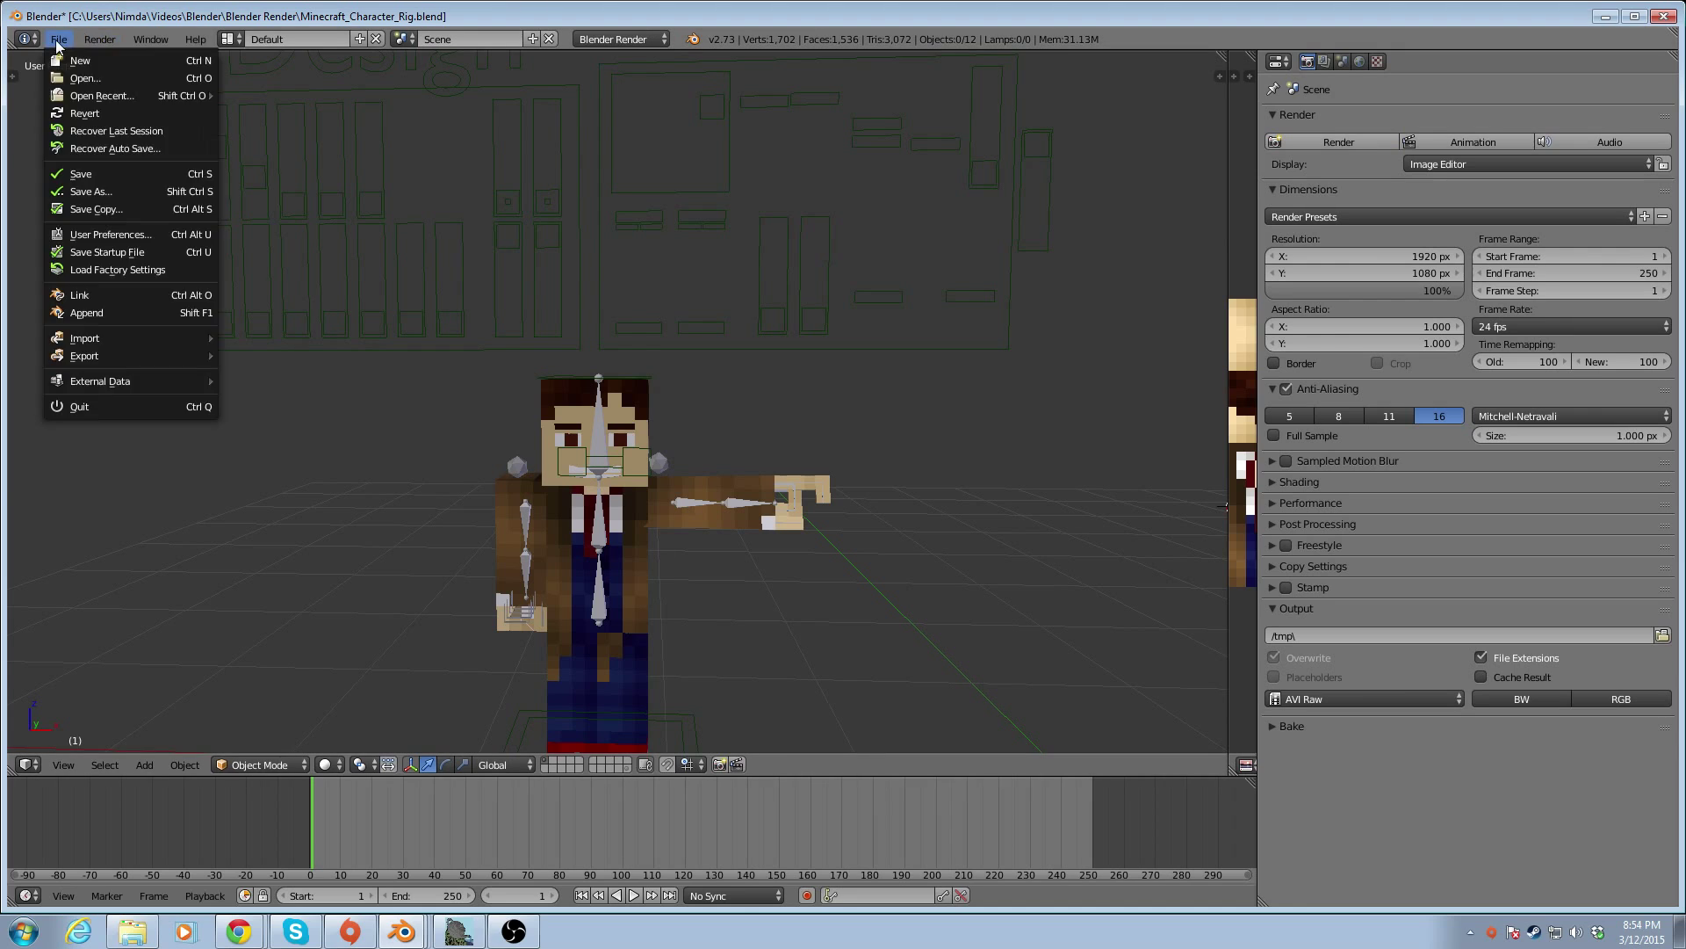
mouse_move(59, 39)
click(56, 314)
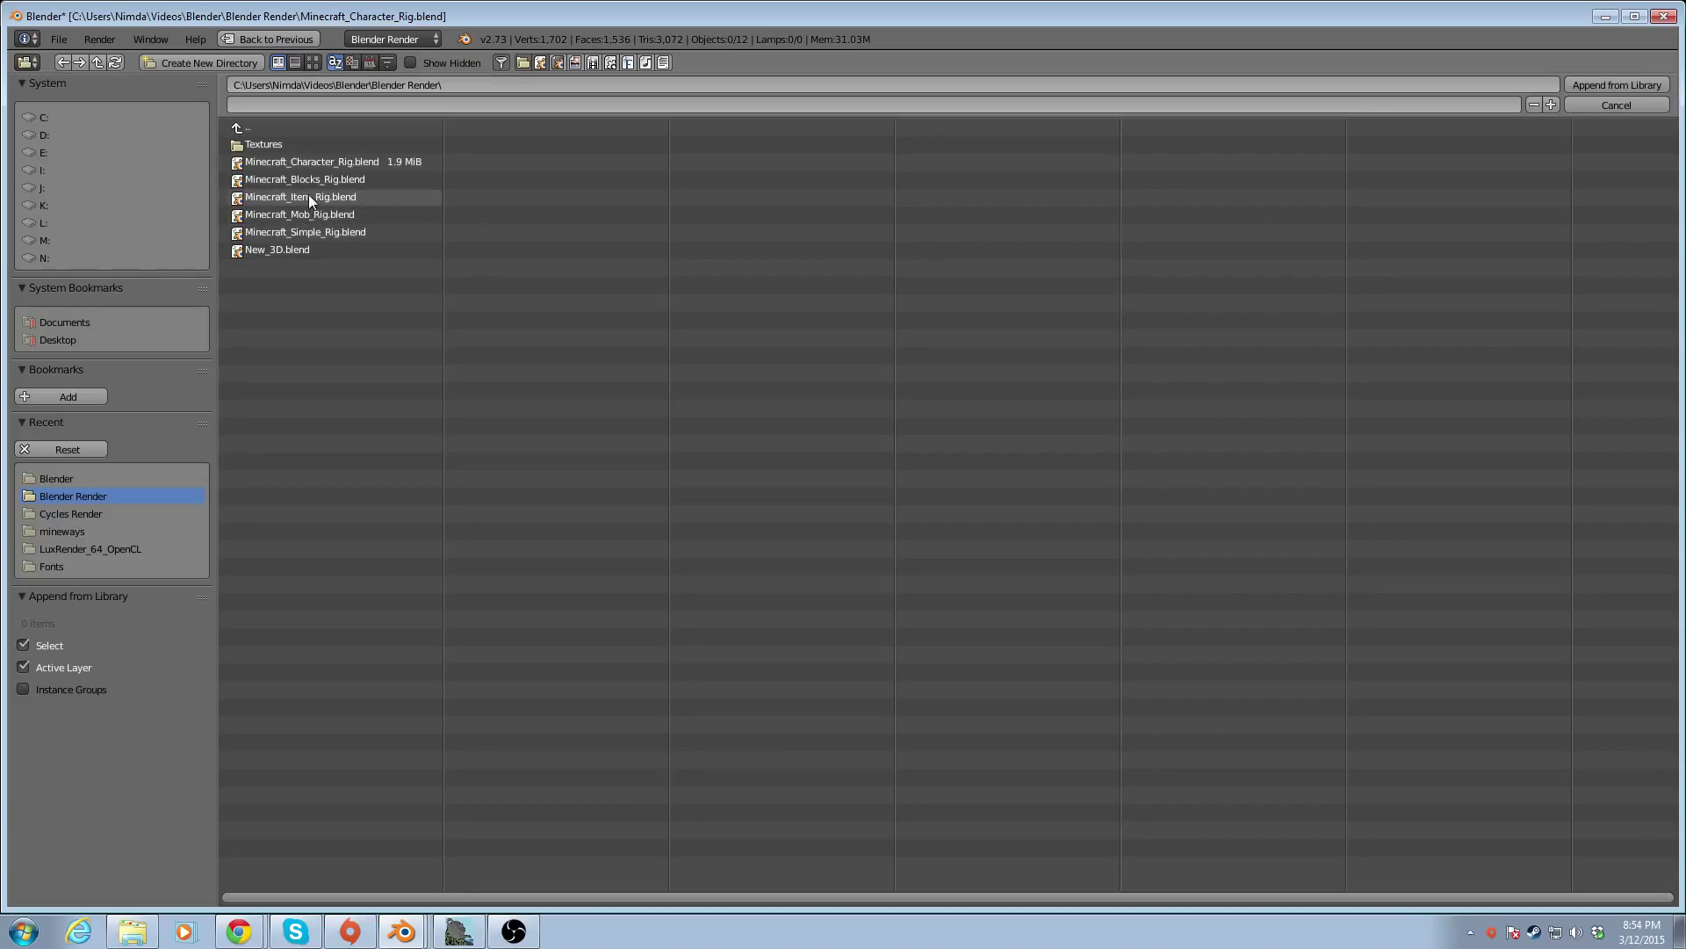
click(348, 180)
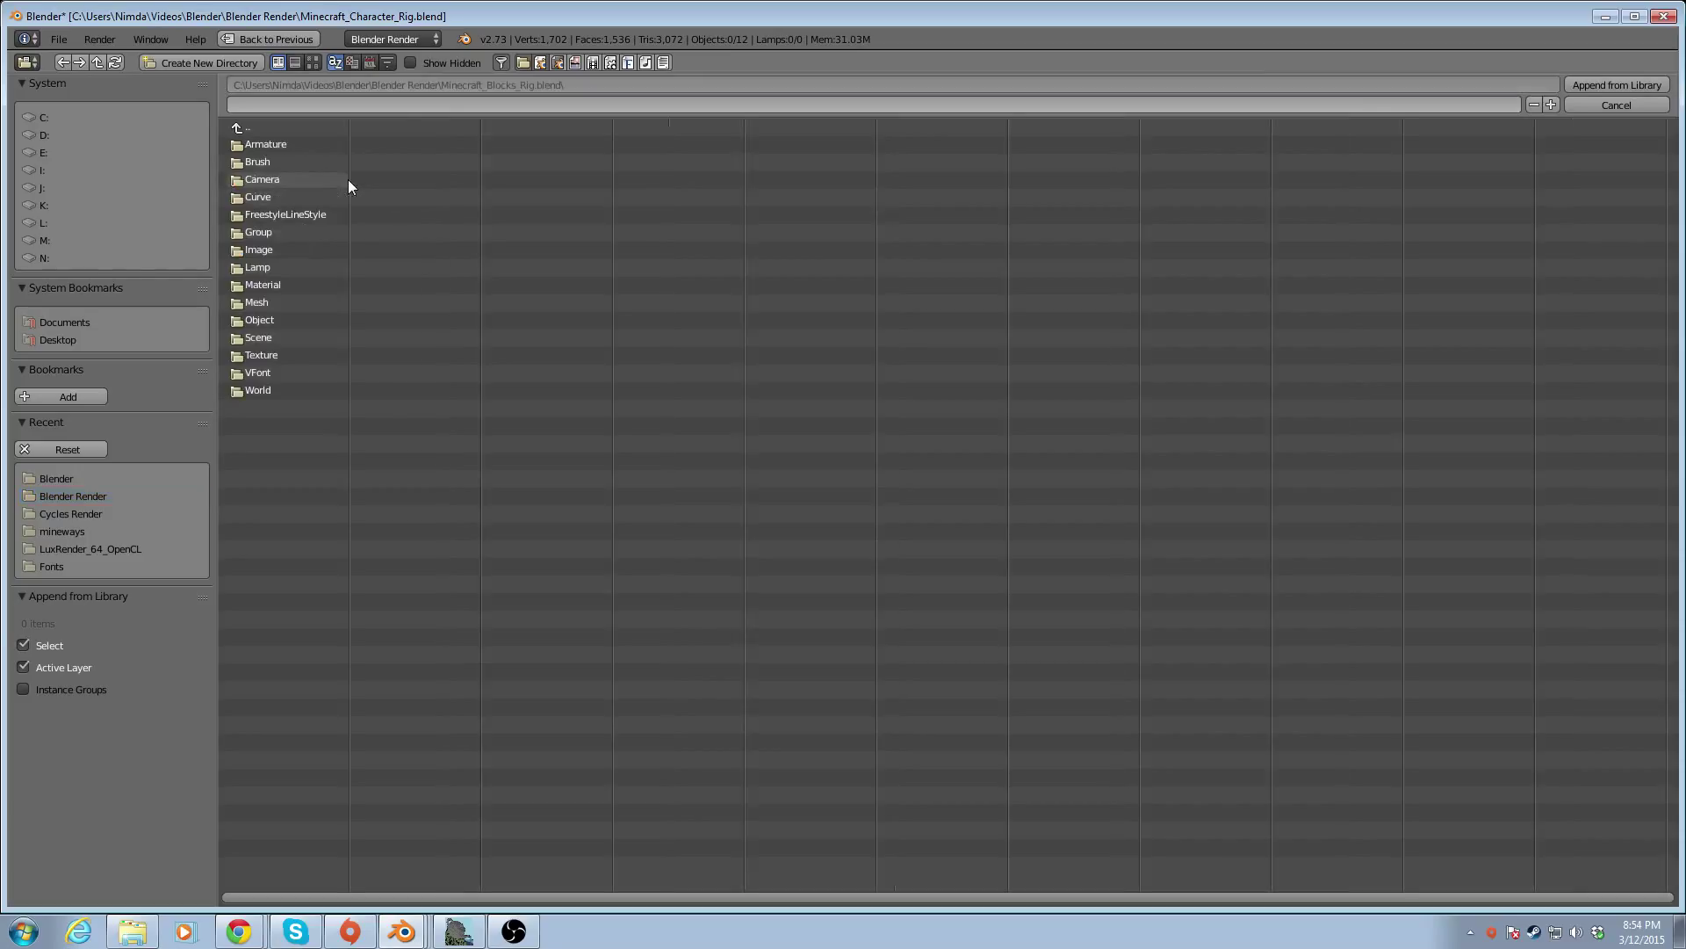
click(266, 322)
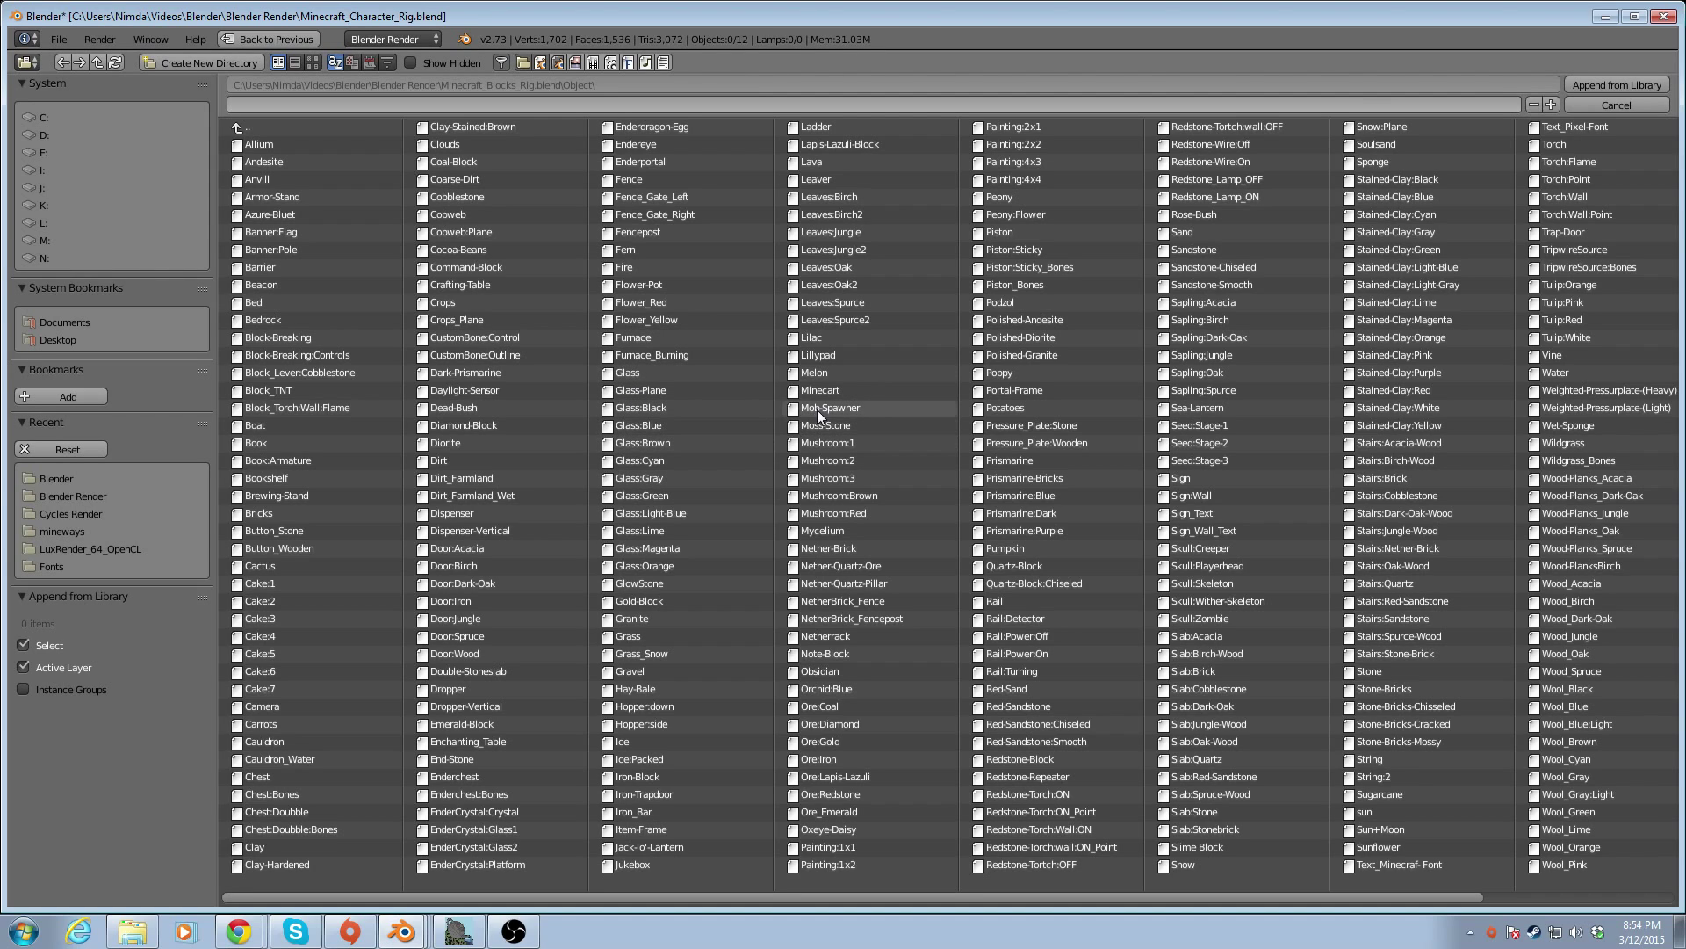
click(244, 127)
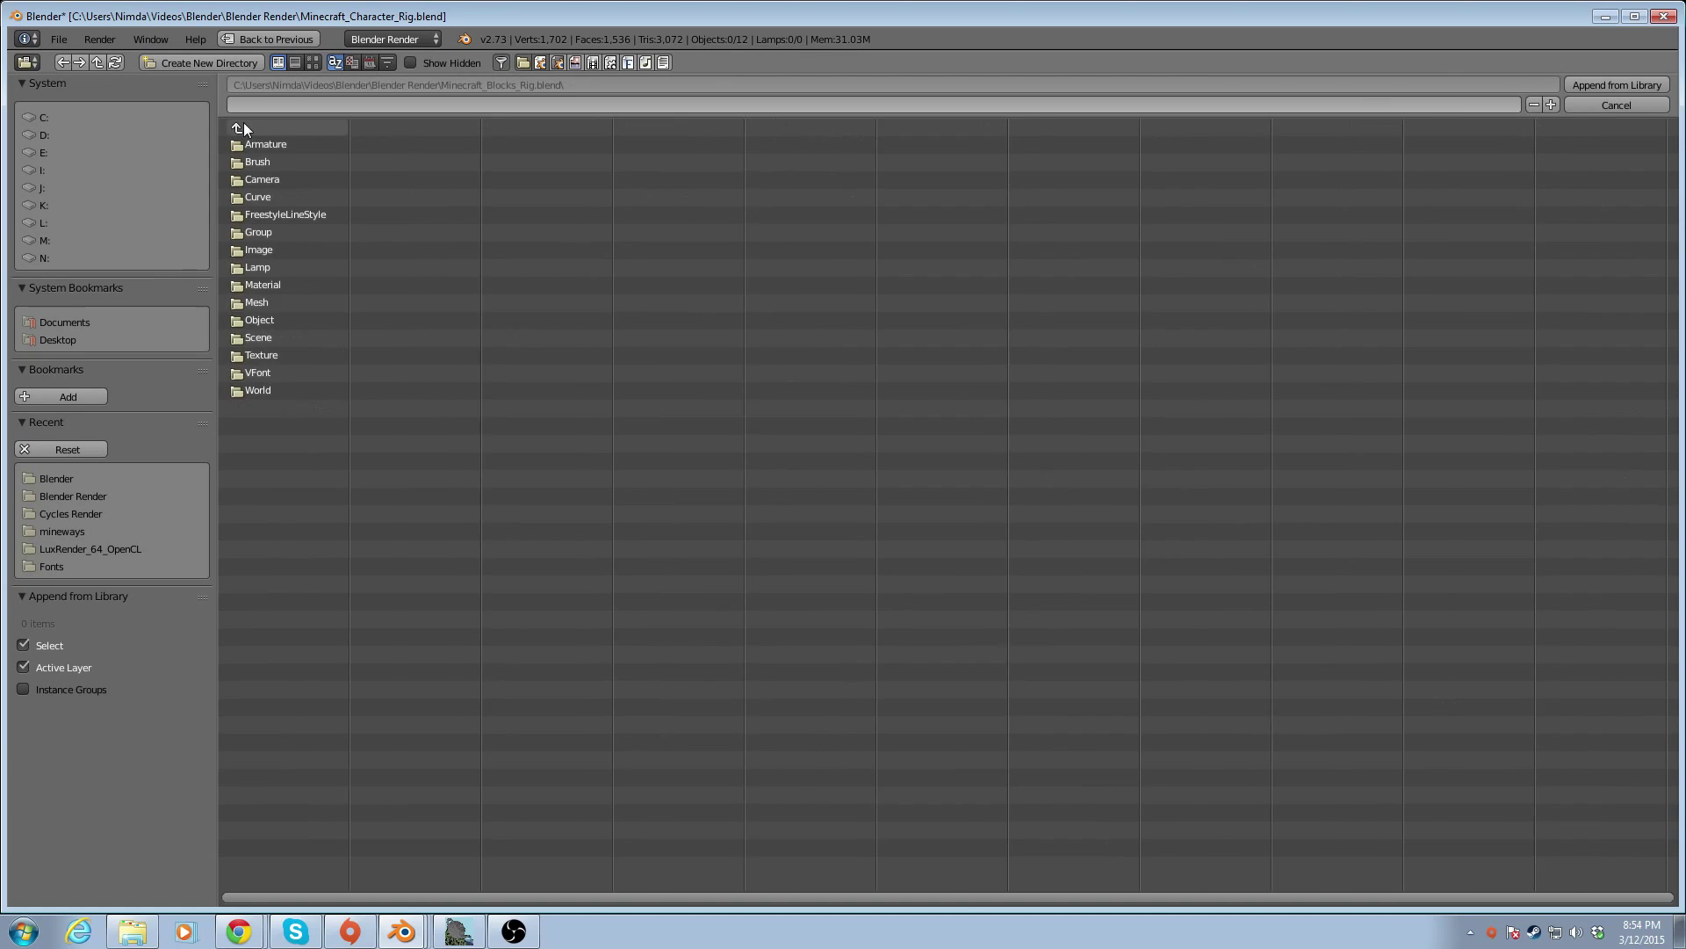
click(244, 123)
key(Escape)
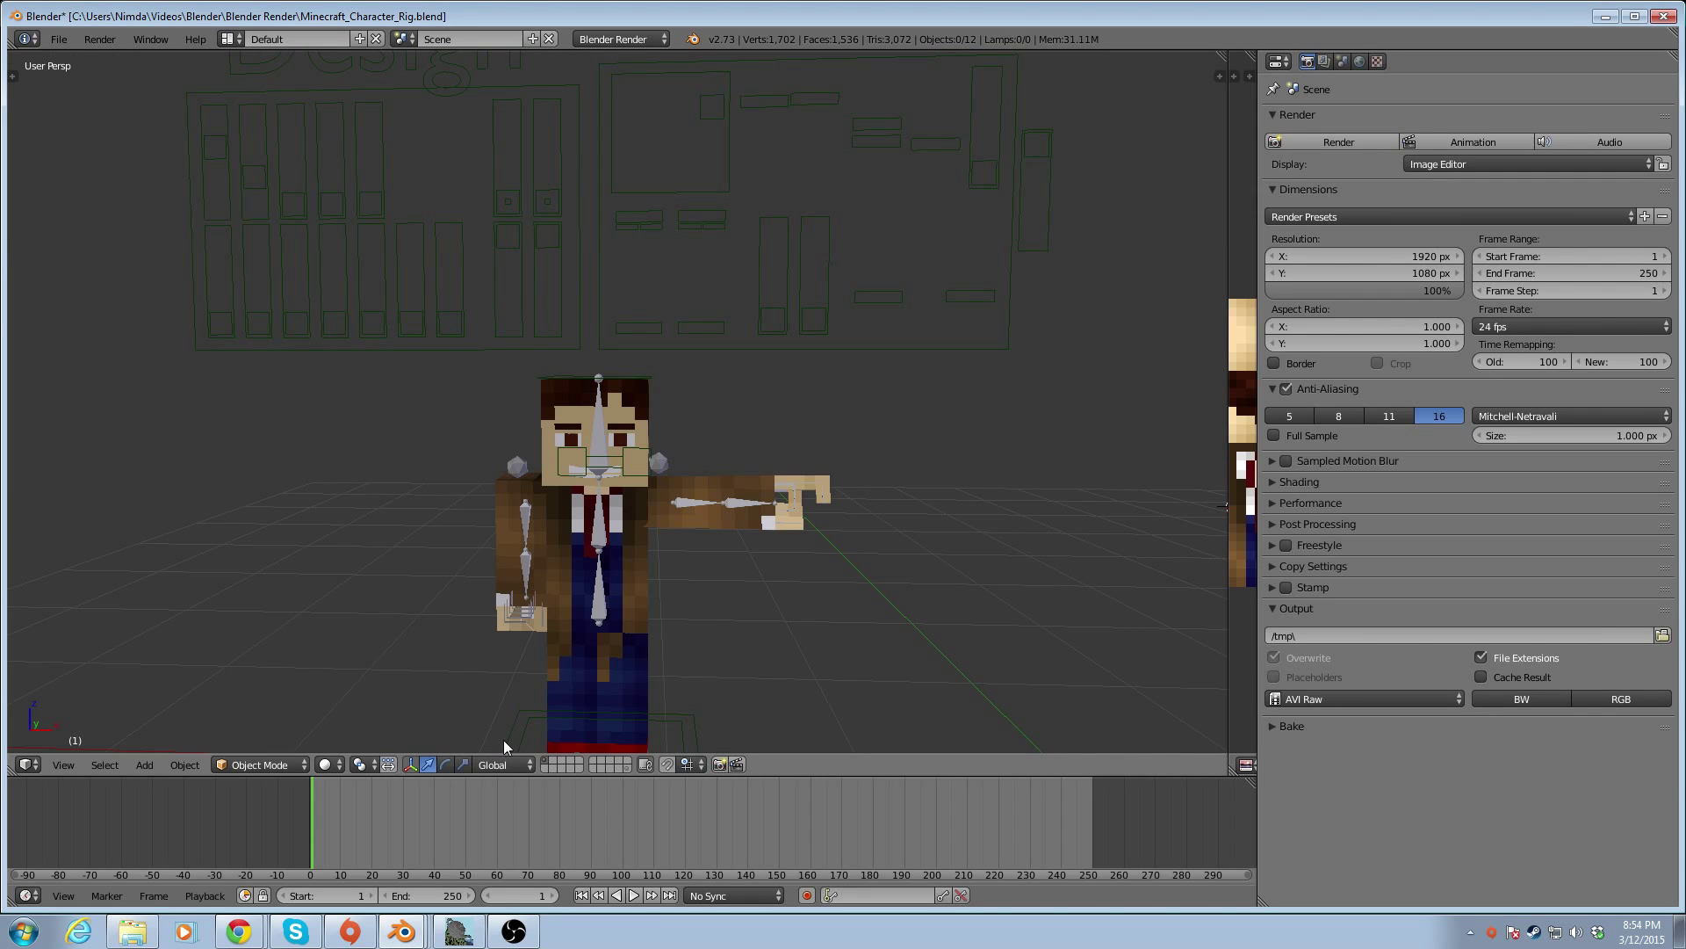
Switch to Mineways and move its window over the 3D viewport beside the character
click(458, 936)
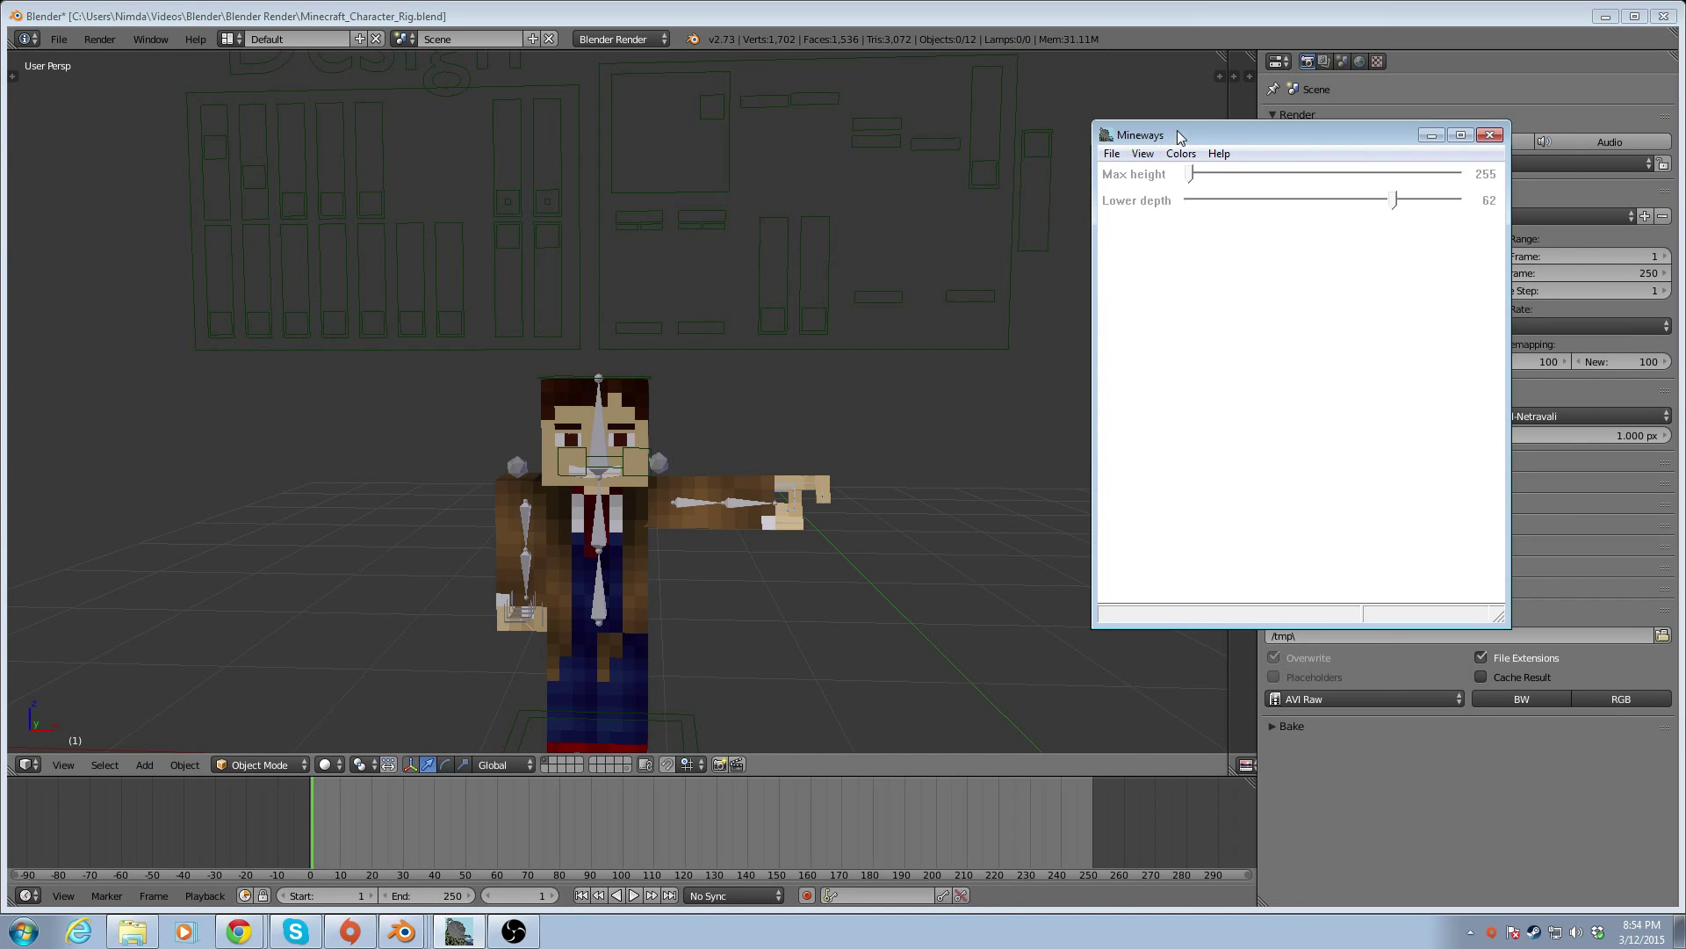
drag(1176, 131, 837, 151)
Switch to Chrome, look through the Mineways home page, and minimize the browser again
click(238, 931)
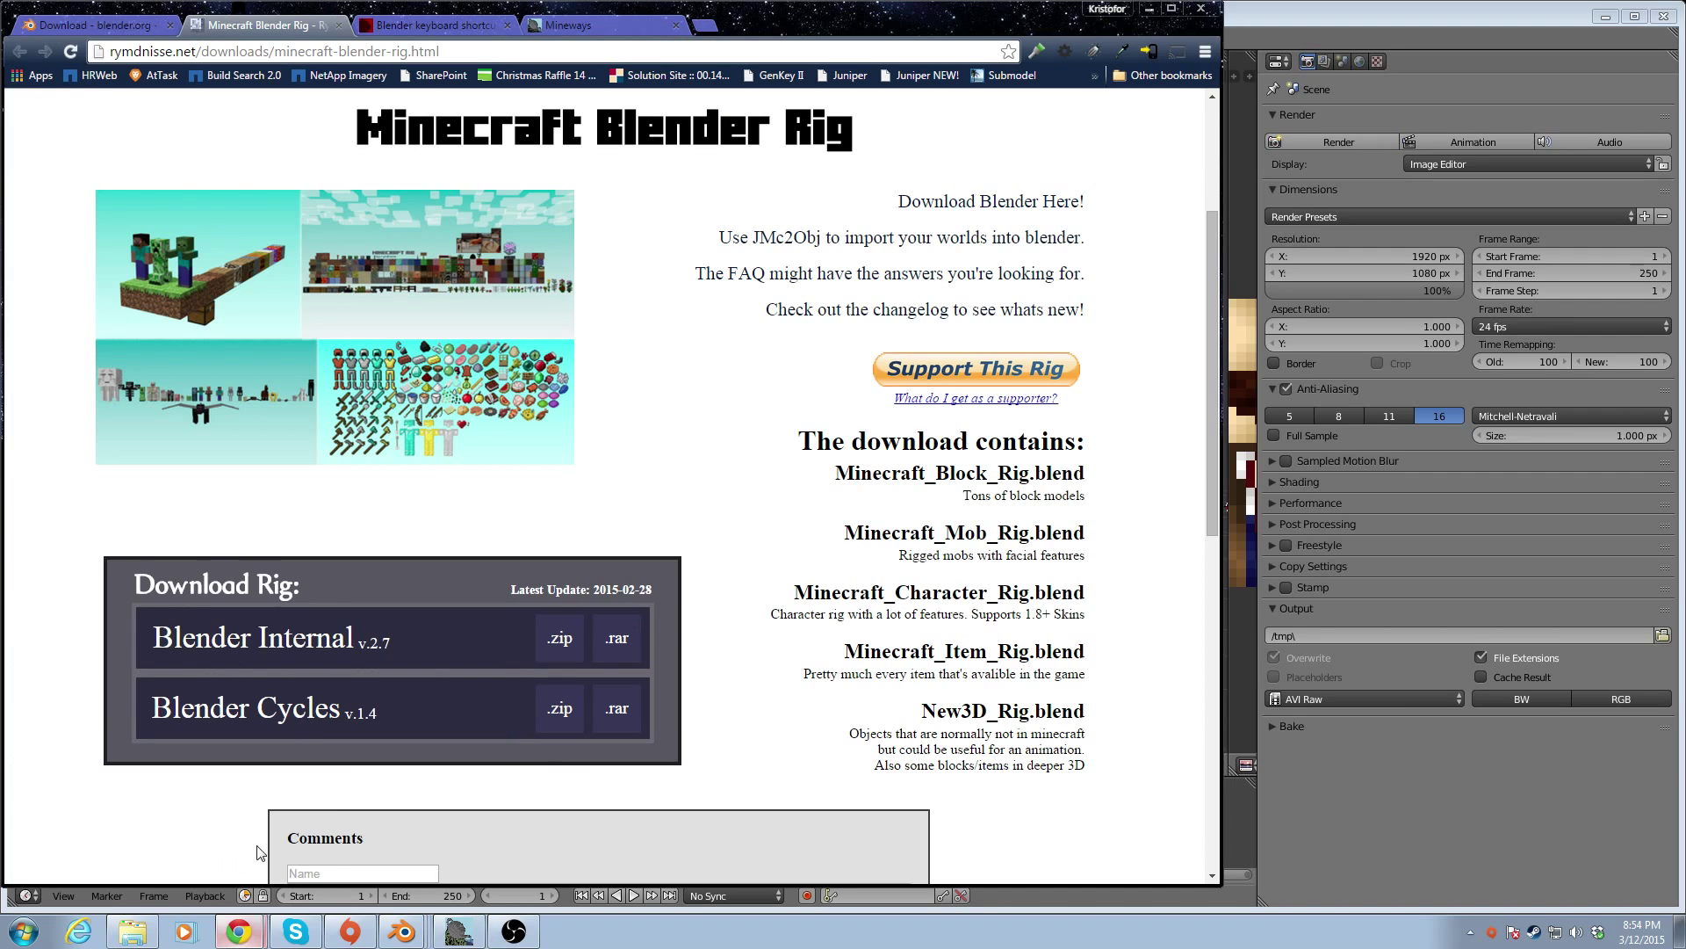
click(578, 25)
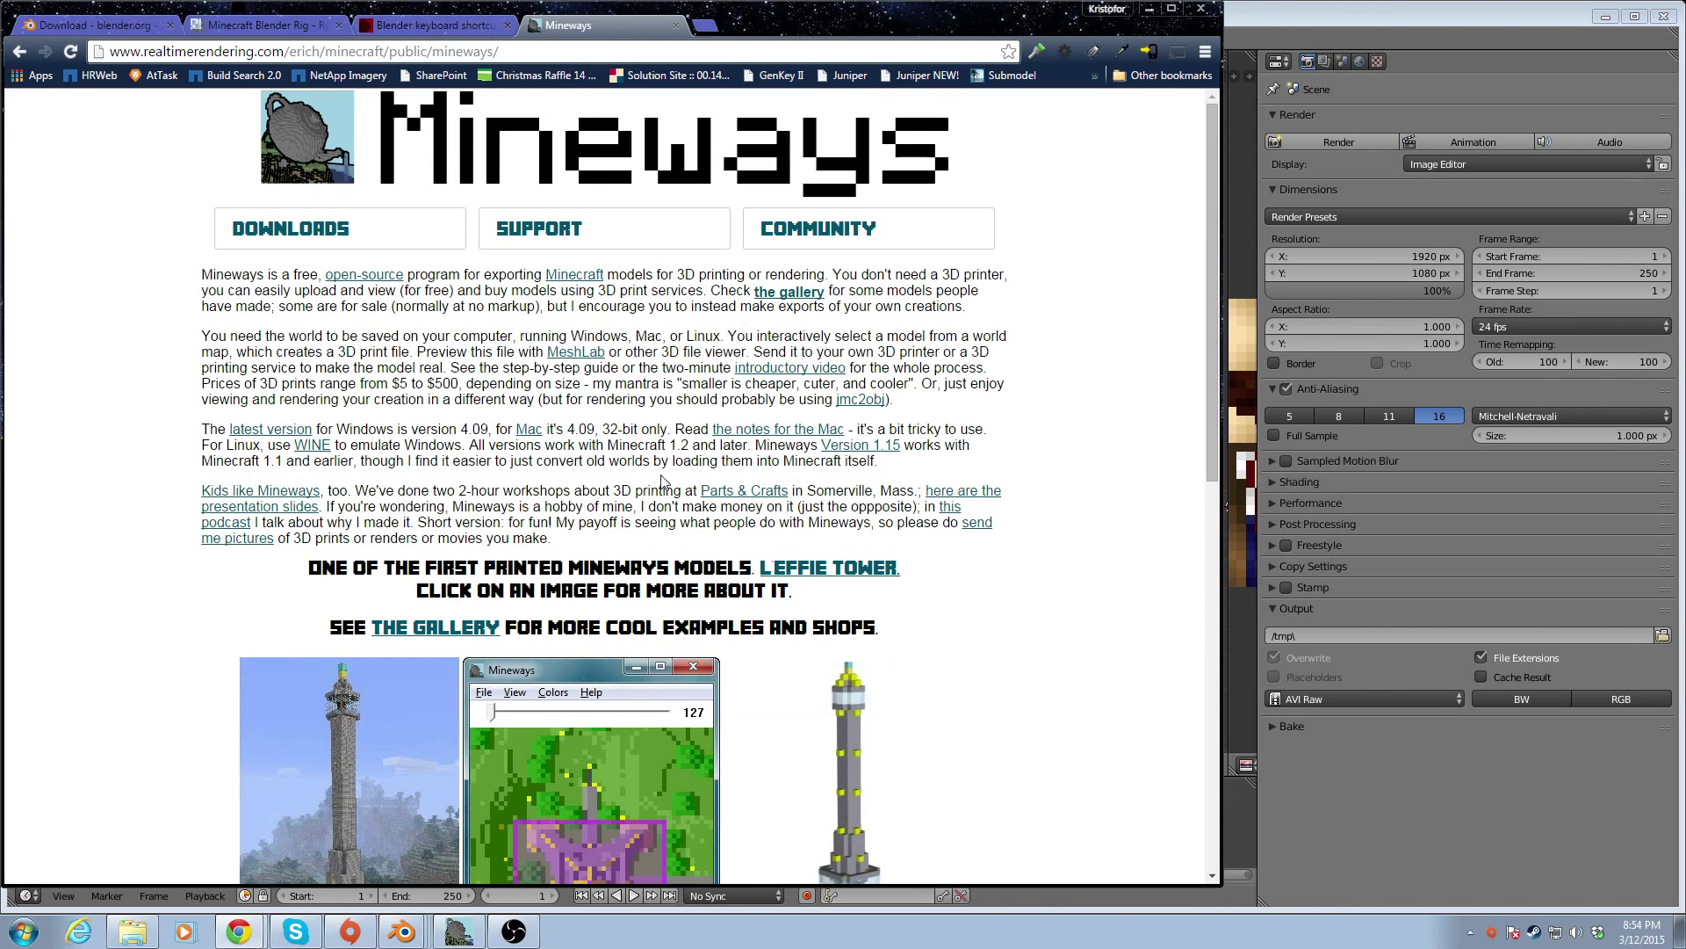
scroll(746, 465, down, 5)
scroll(771, 474, up, 3)
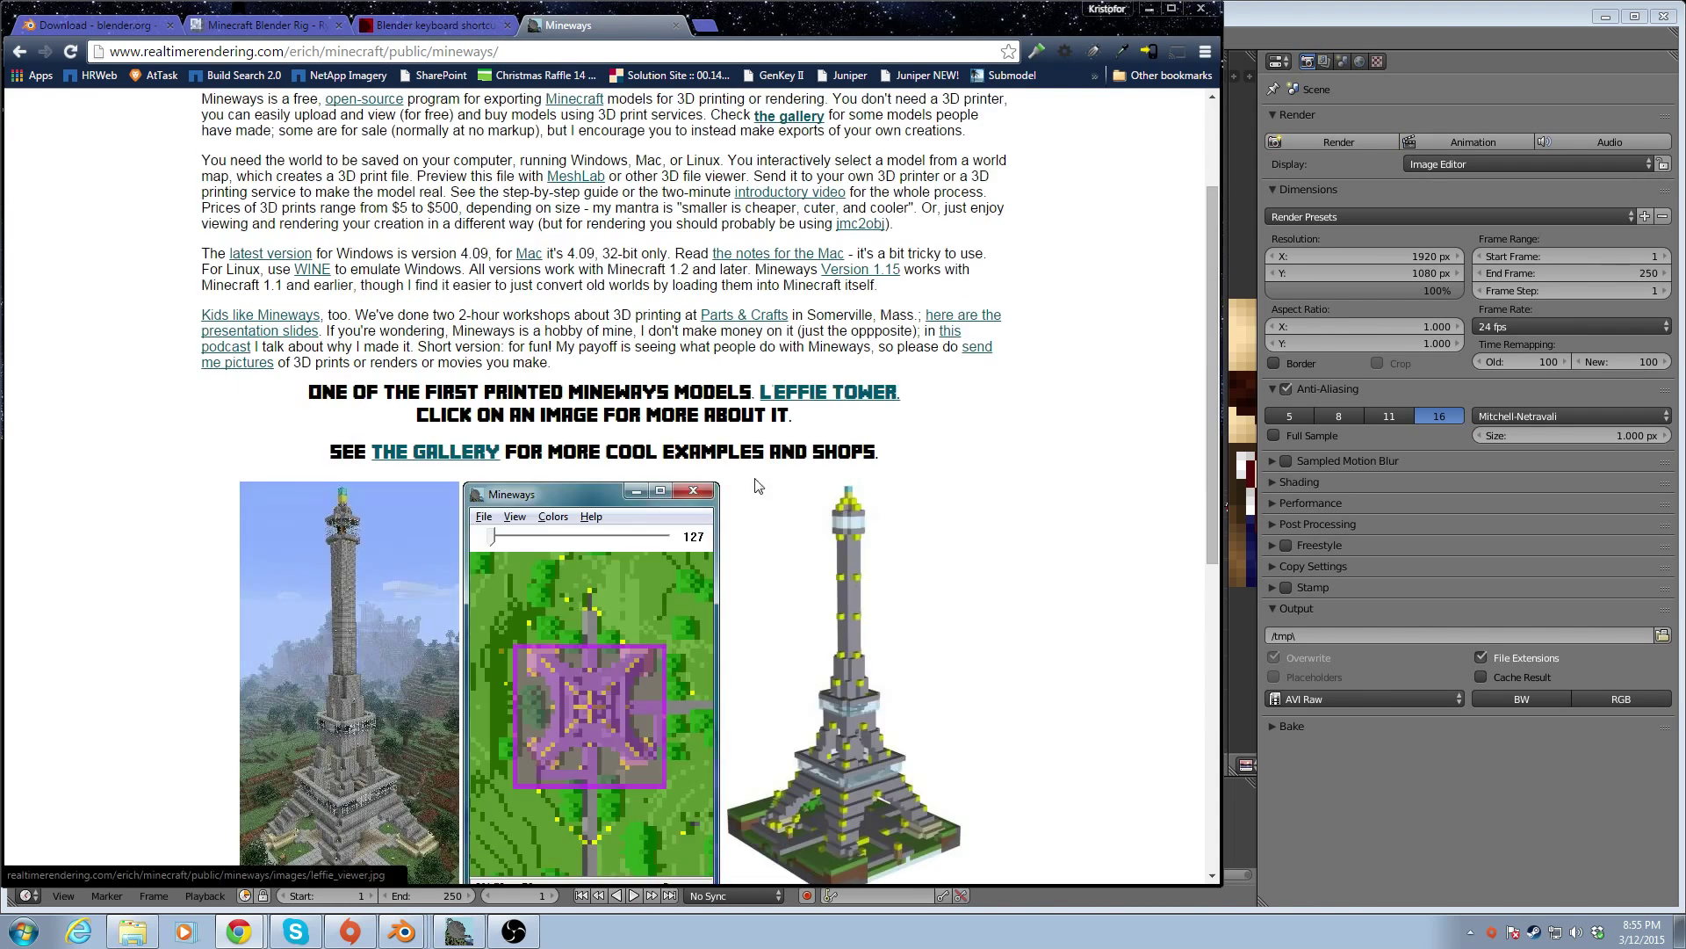
click(1151, 8)
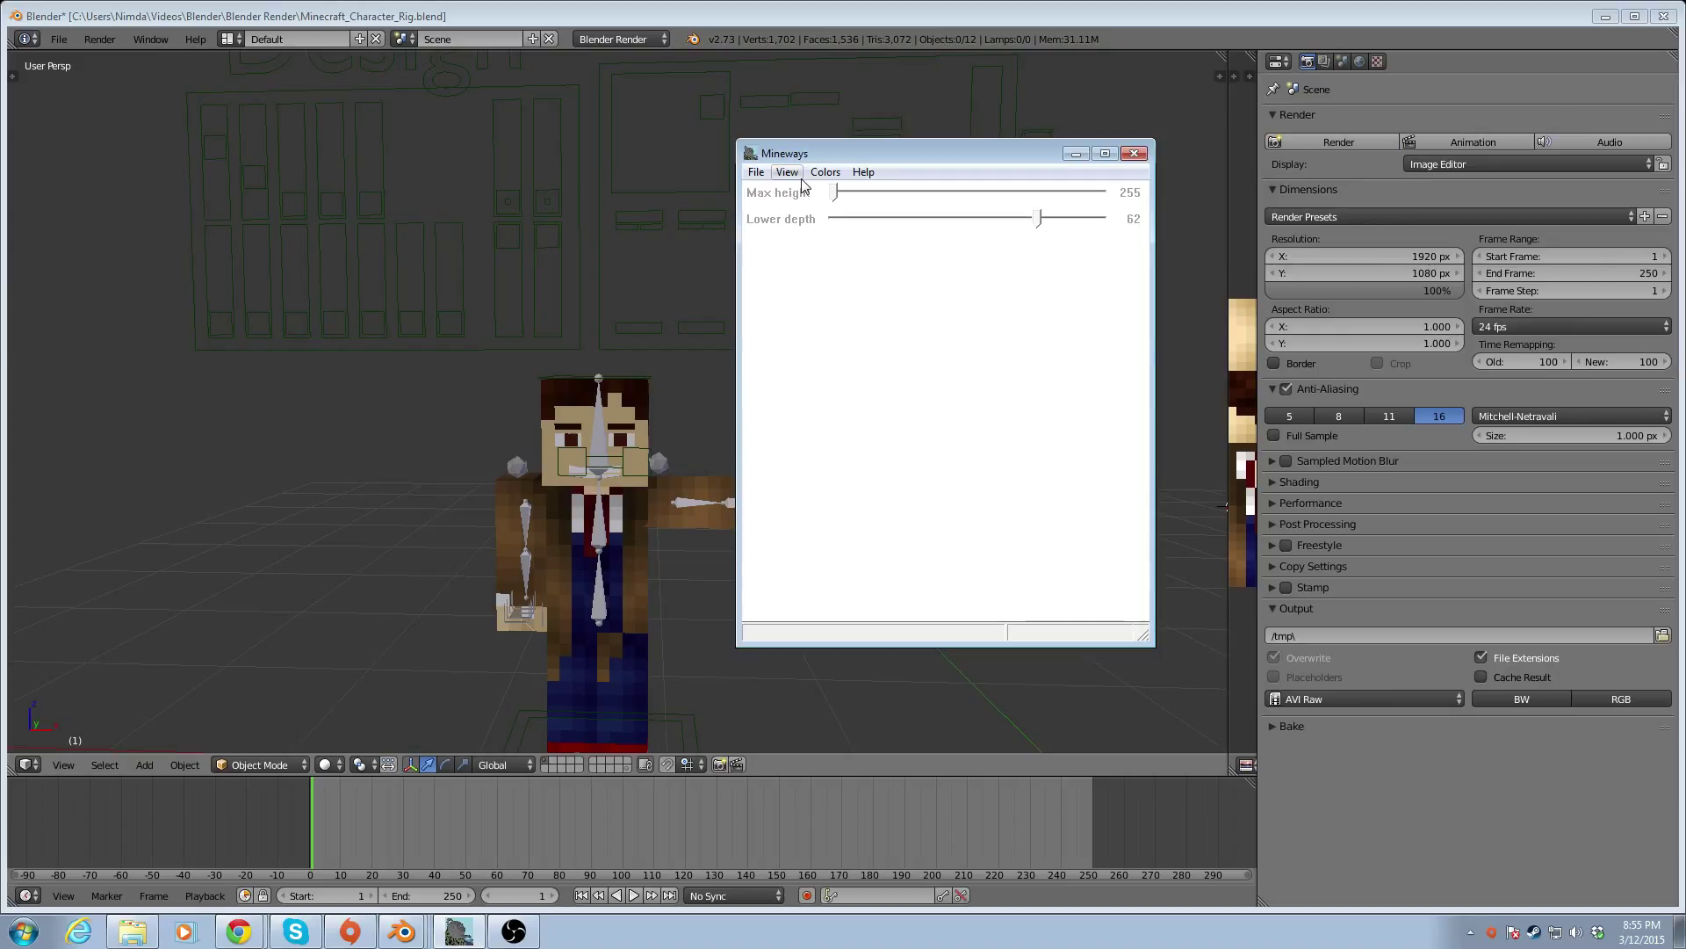
Open the Minecraft world by loading level.dat from the world folder inside the Desktop's minecraft folder
click(755, 173)
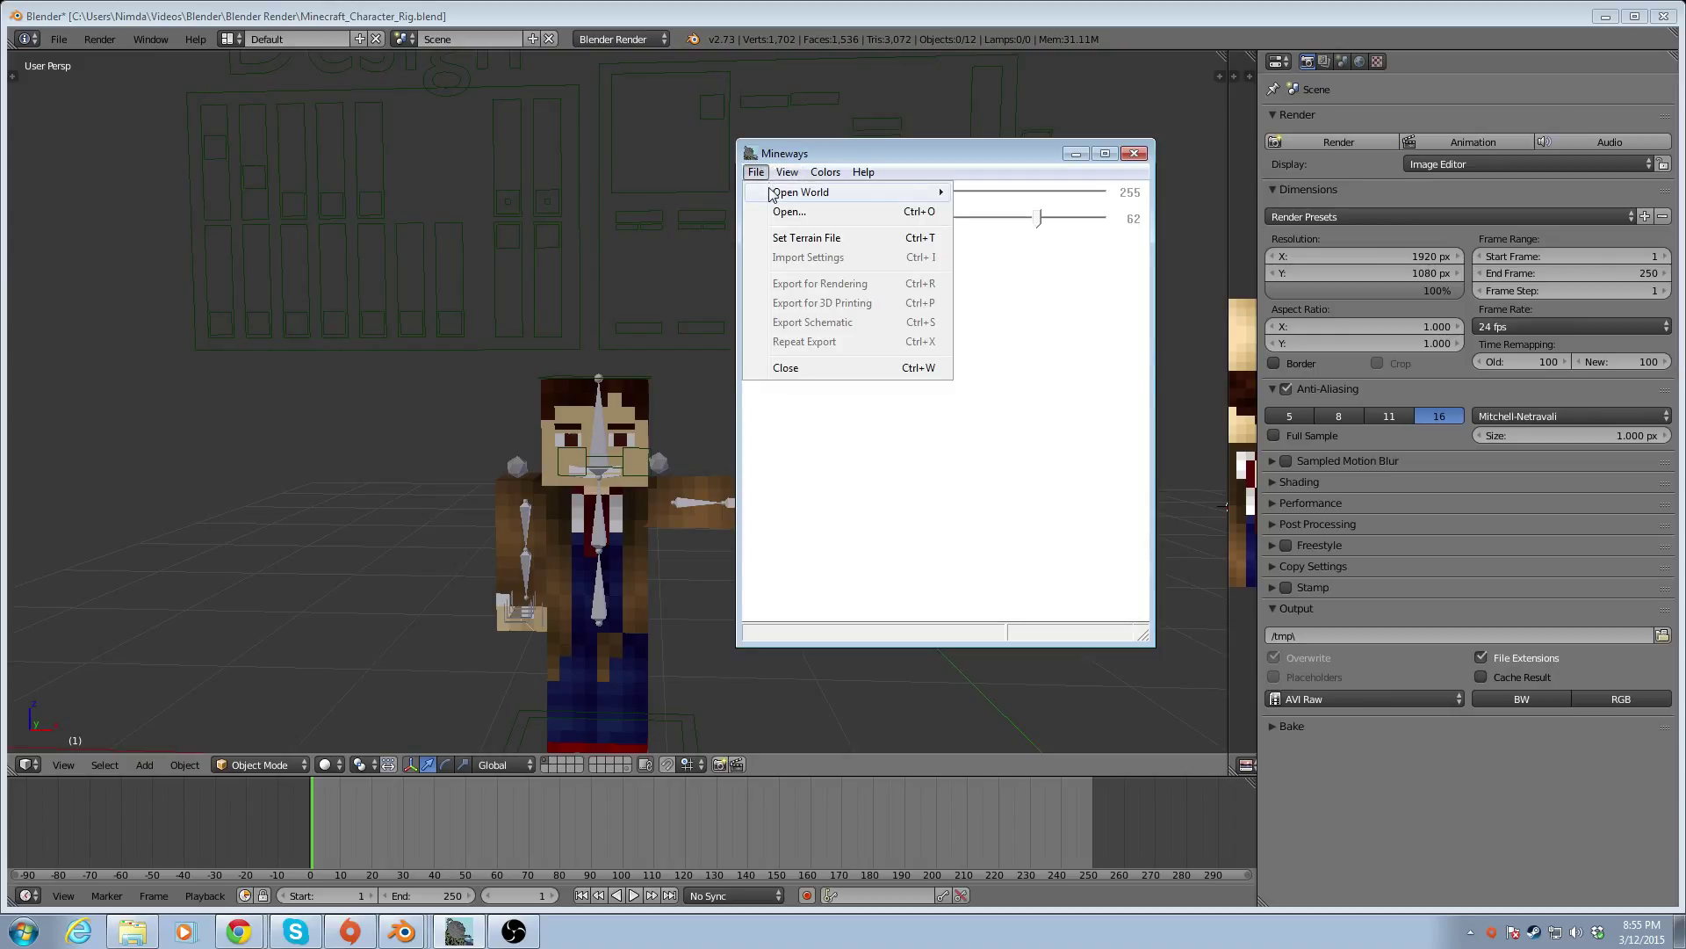
mouse_move(770, 193)
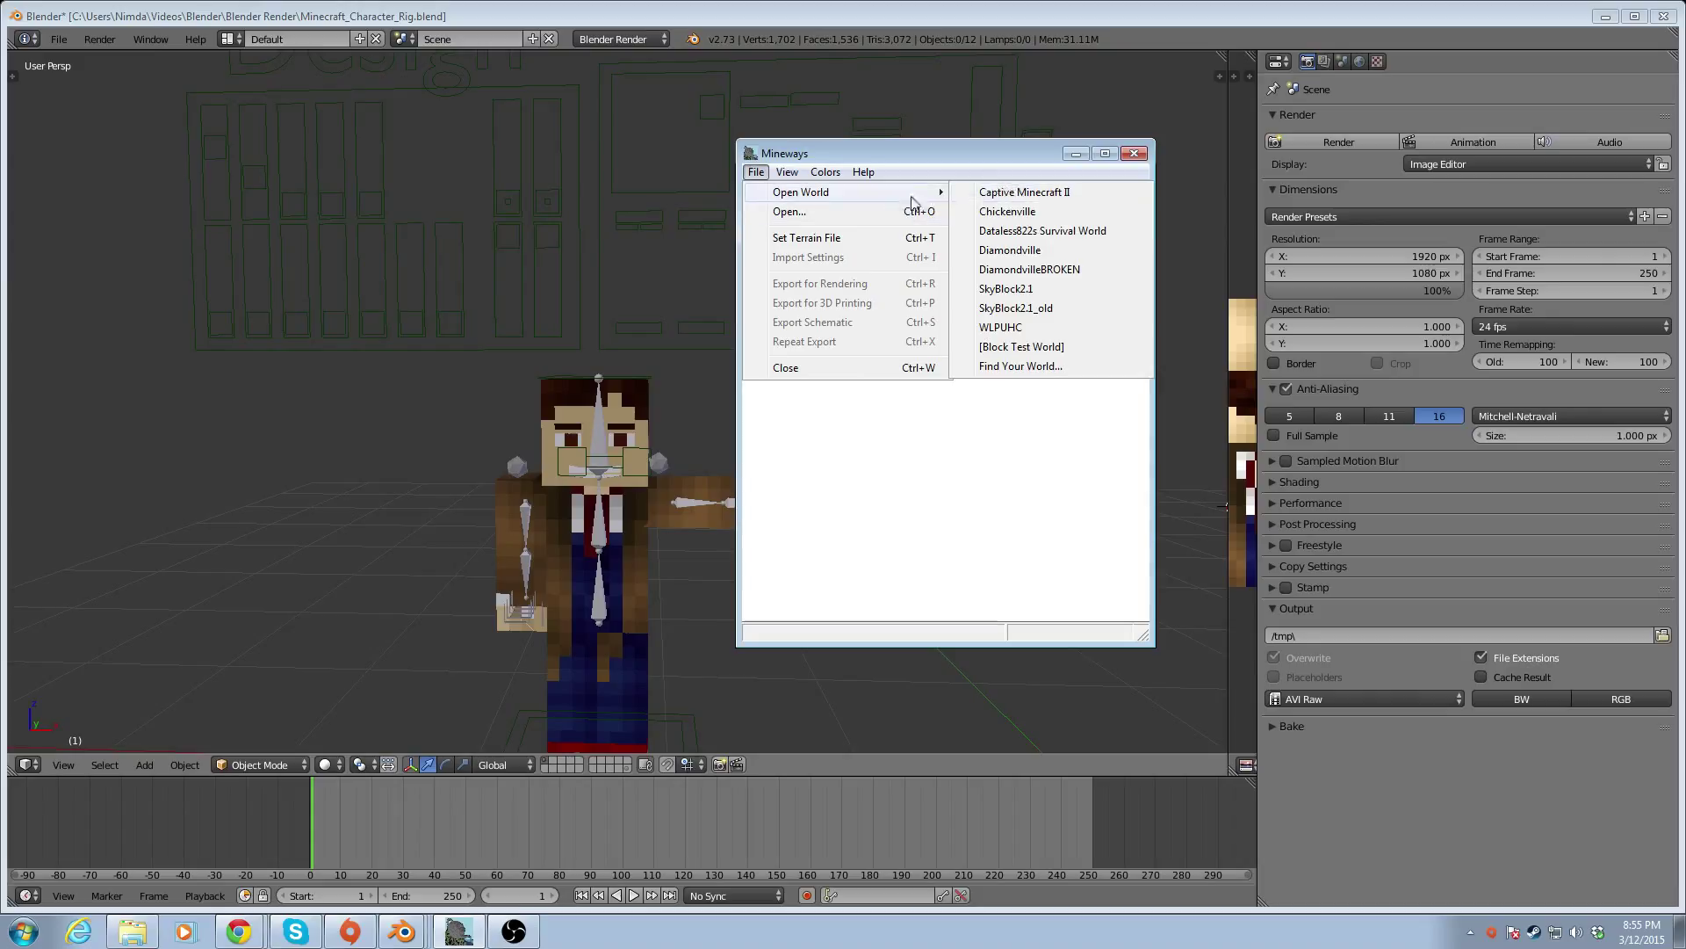
mouse_move(940, 192)
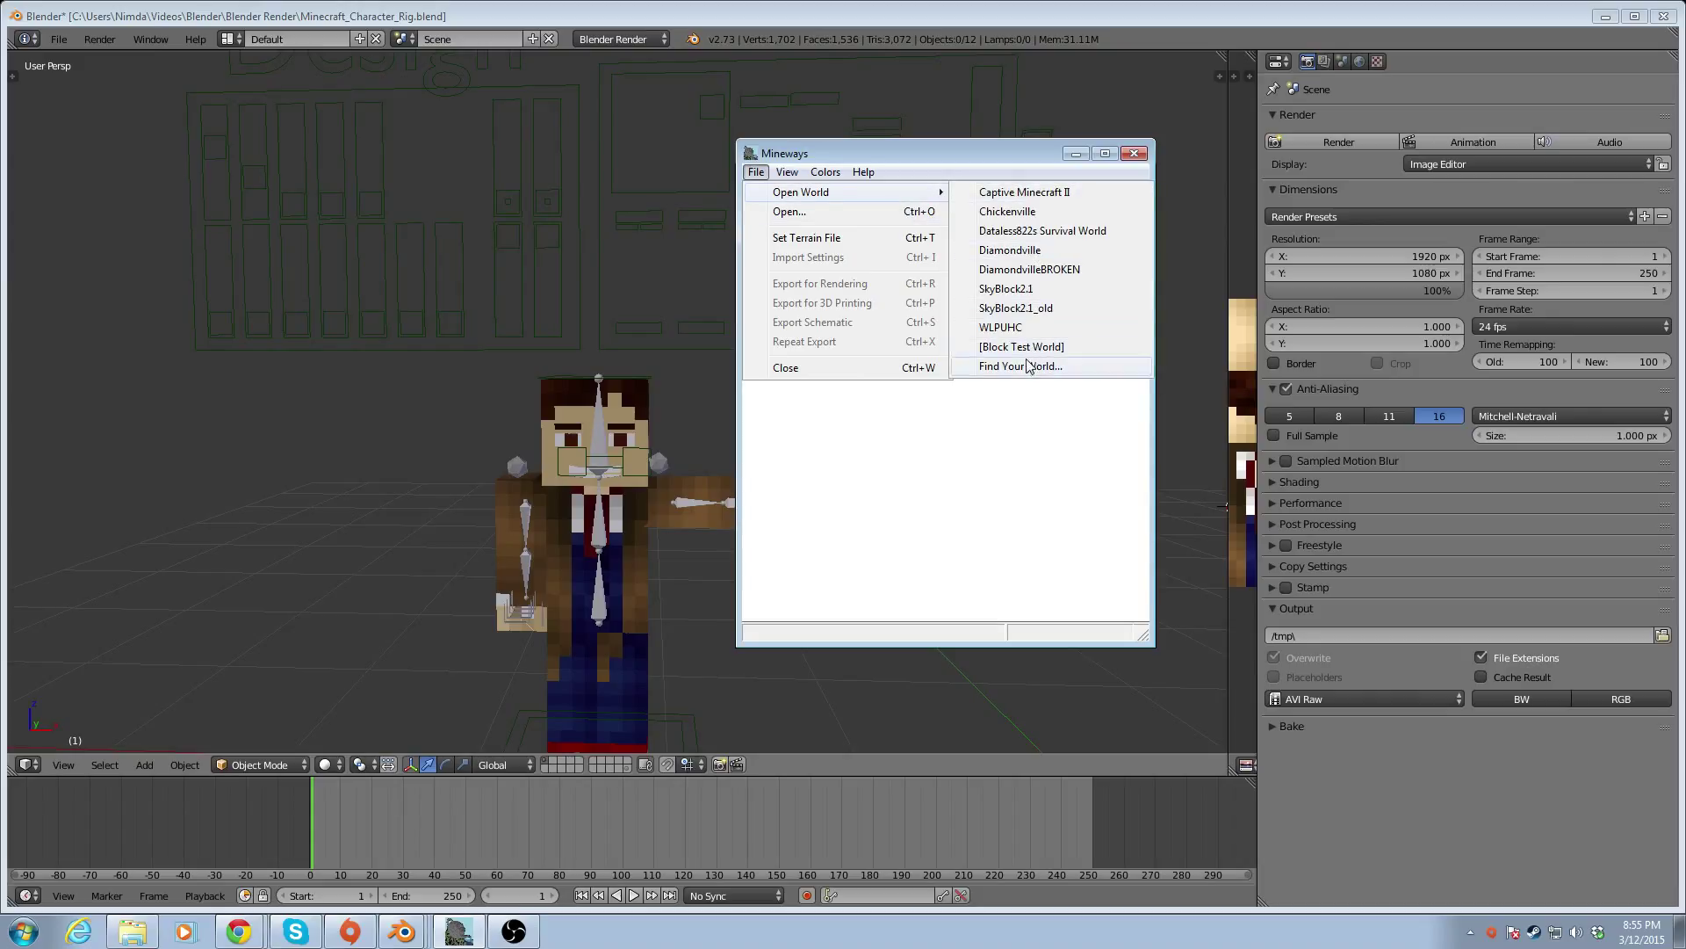
click(894, 213)
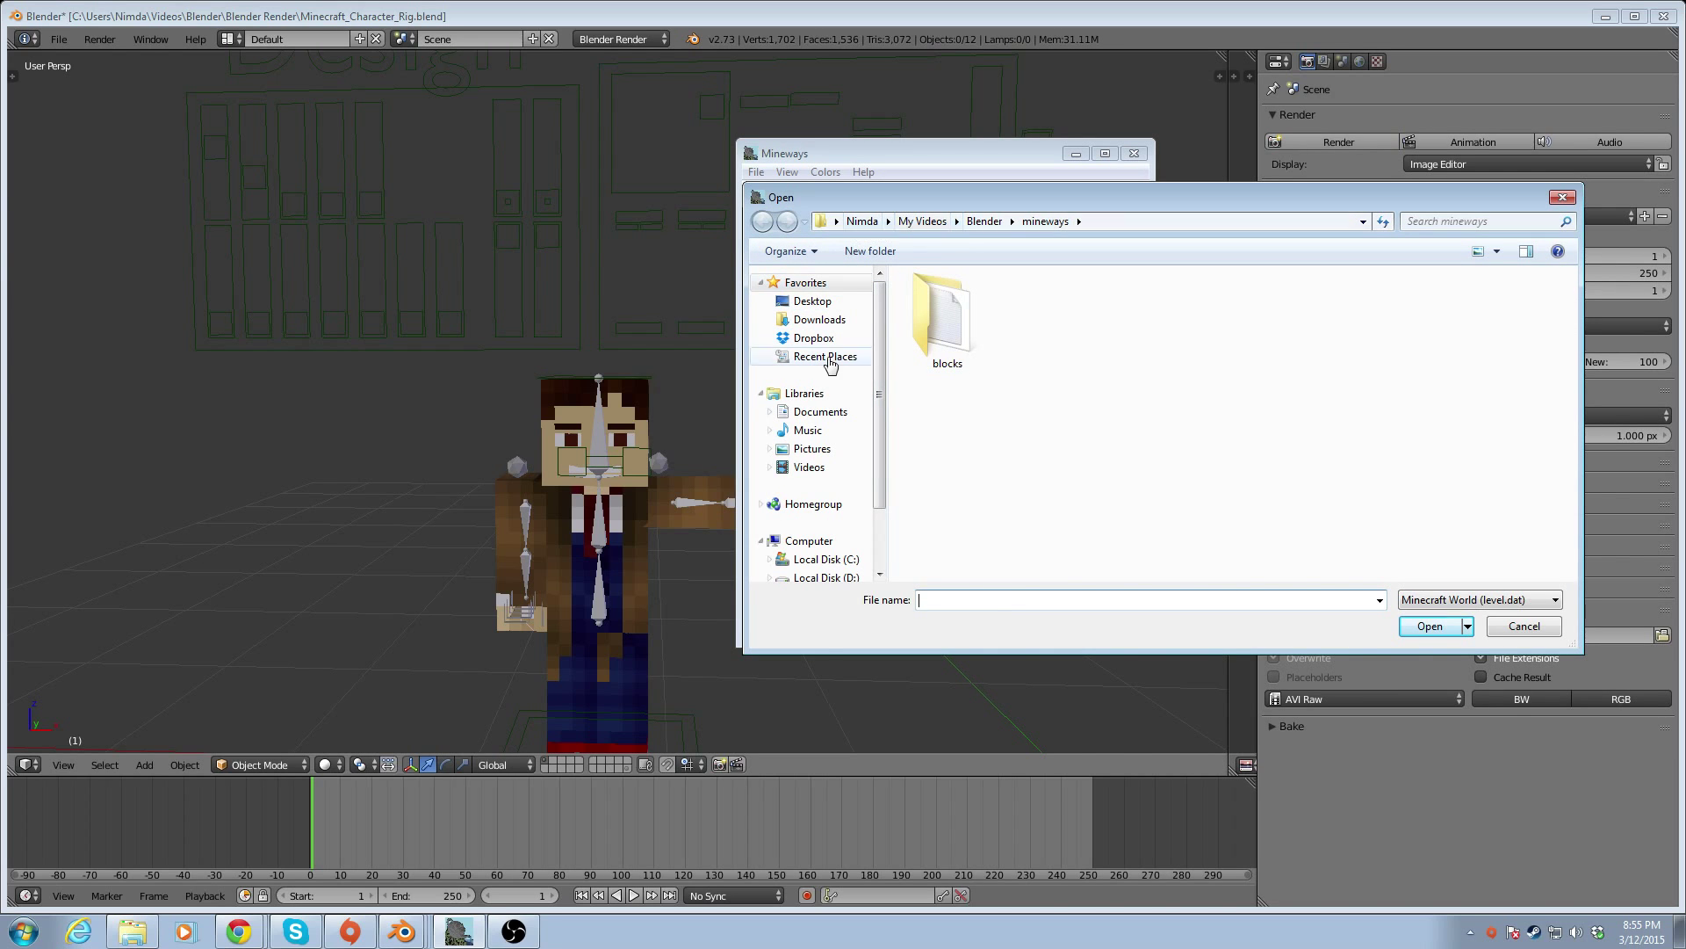
click(813, 302)
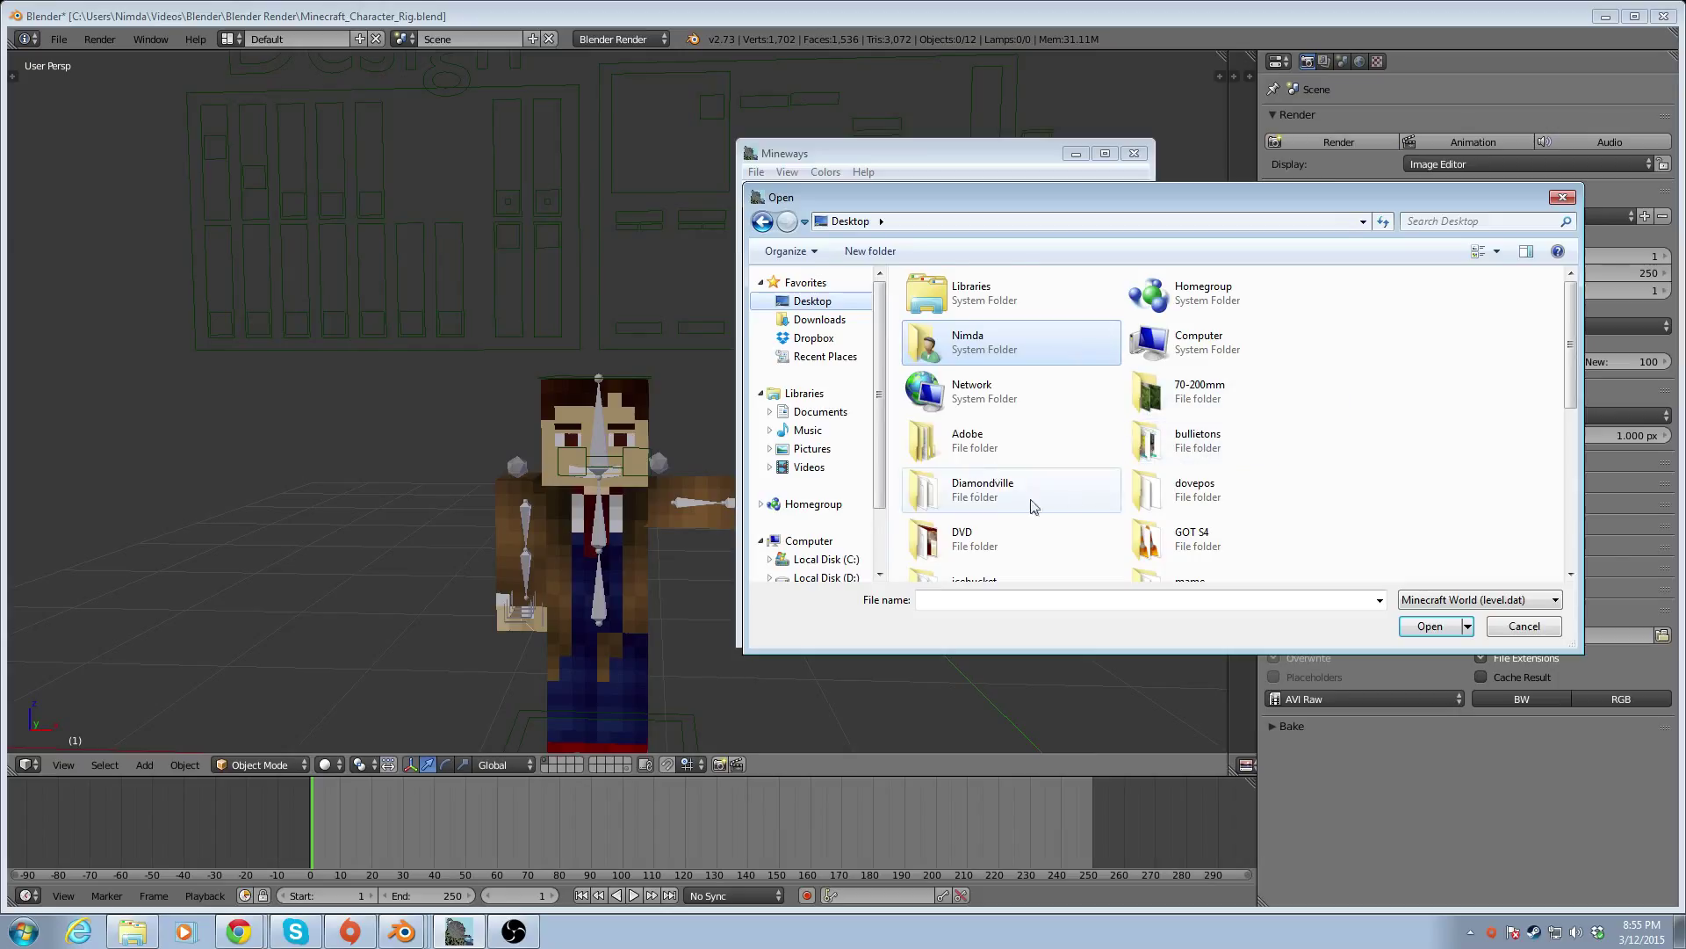
scroll(1219, 515, down, 5)
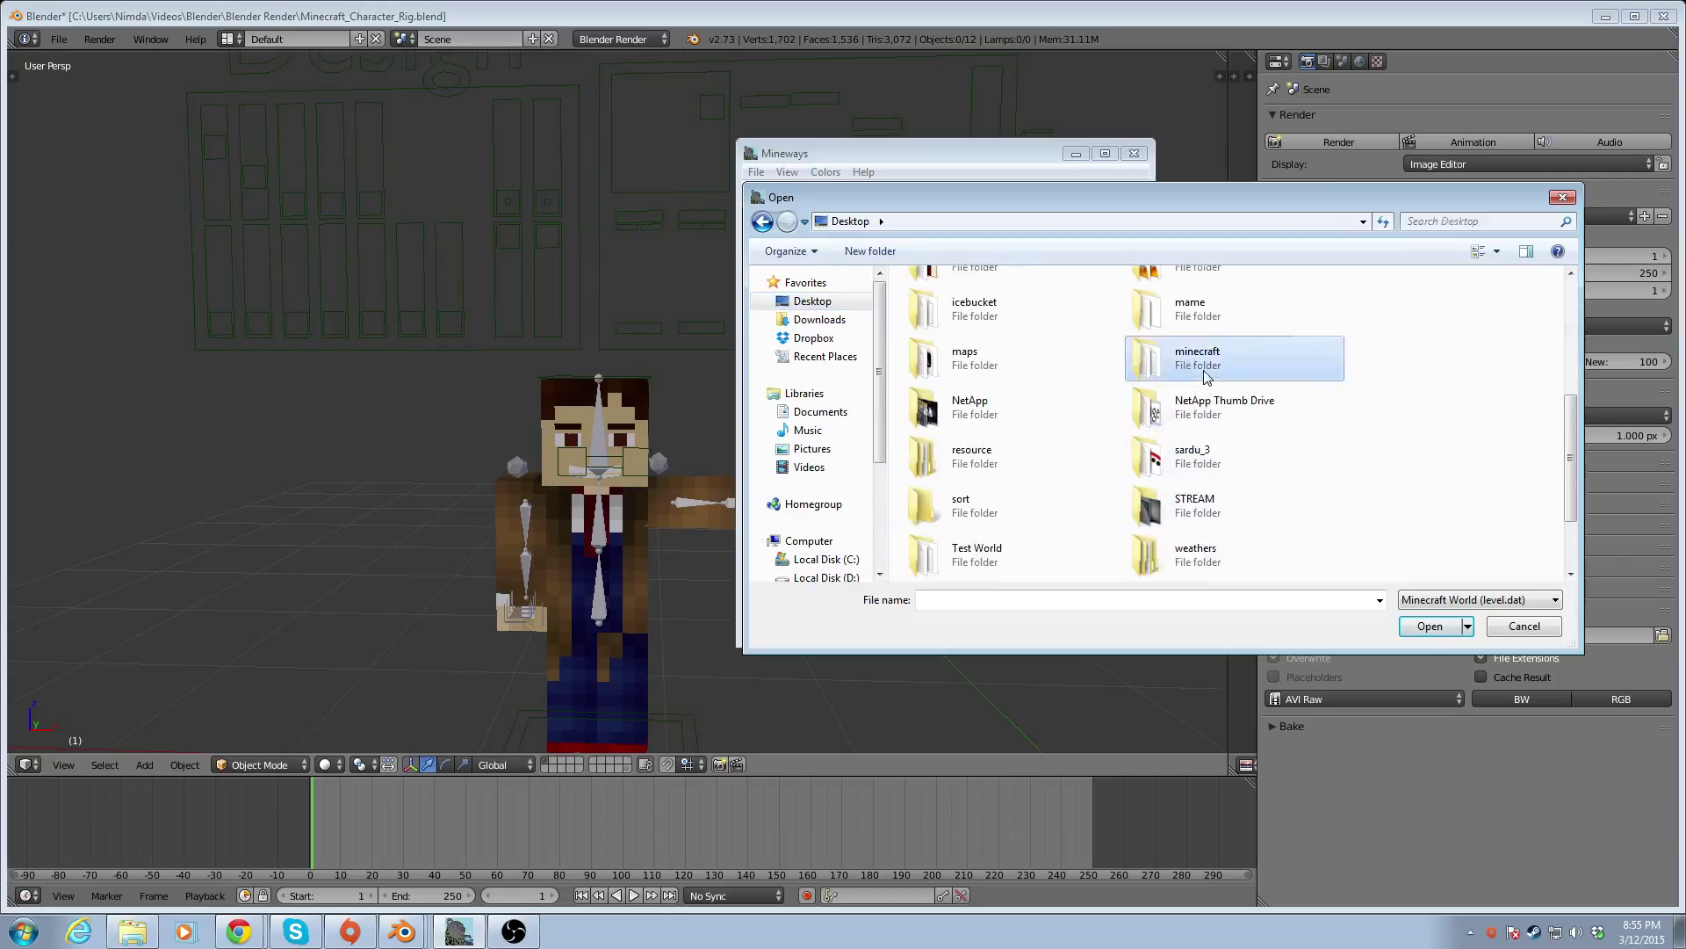
double_click(1203, 360)
double_click(966, 321)
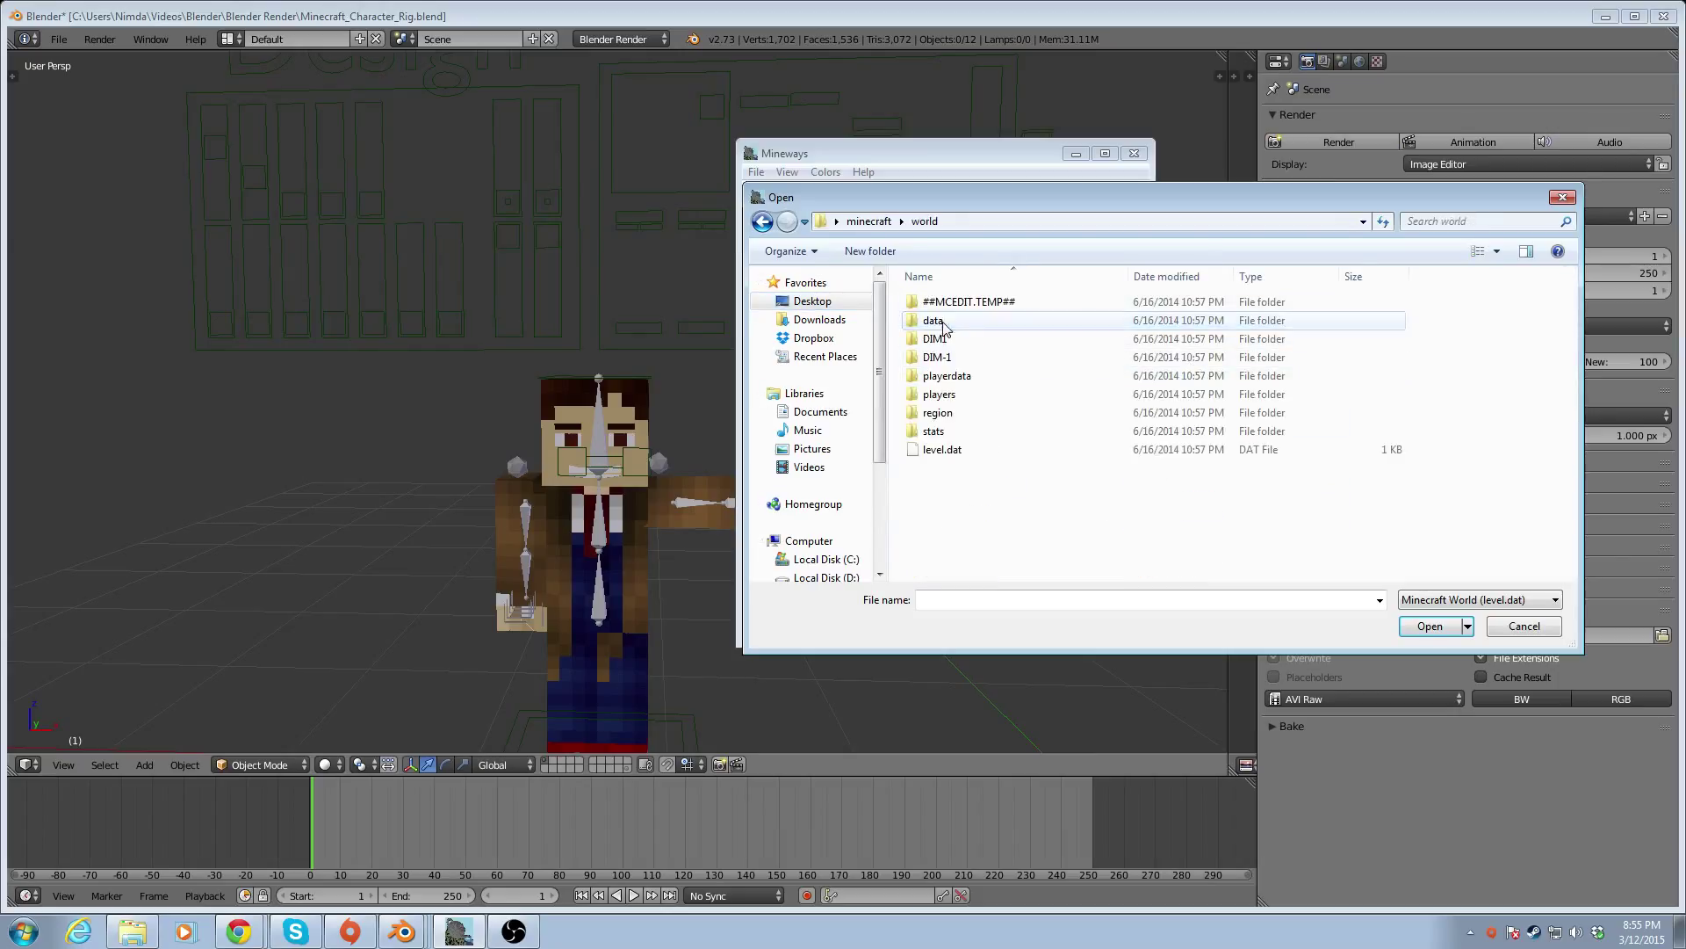
click(956, 452)
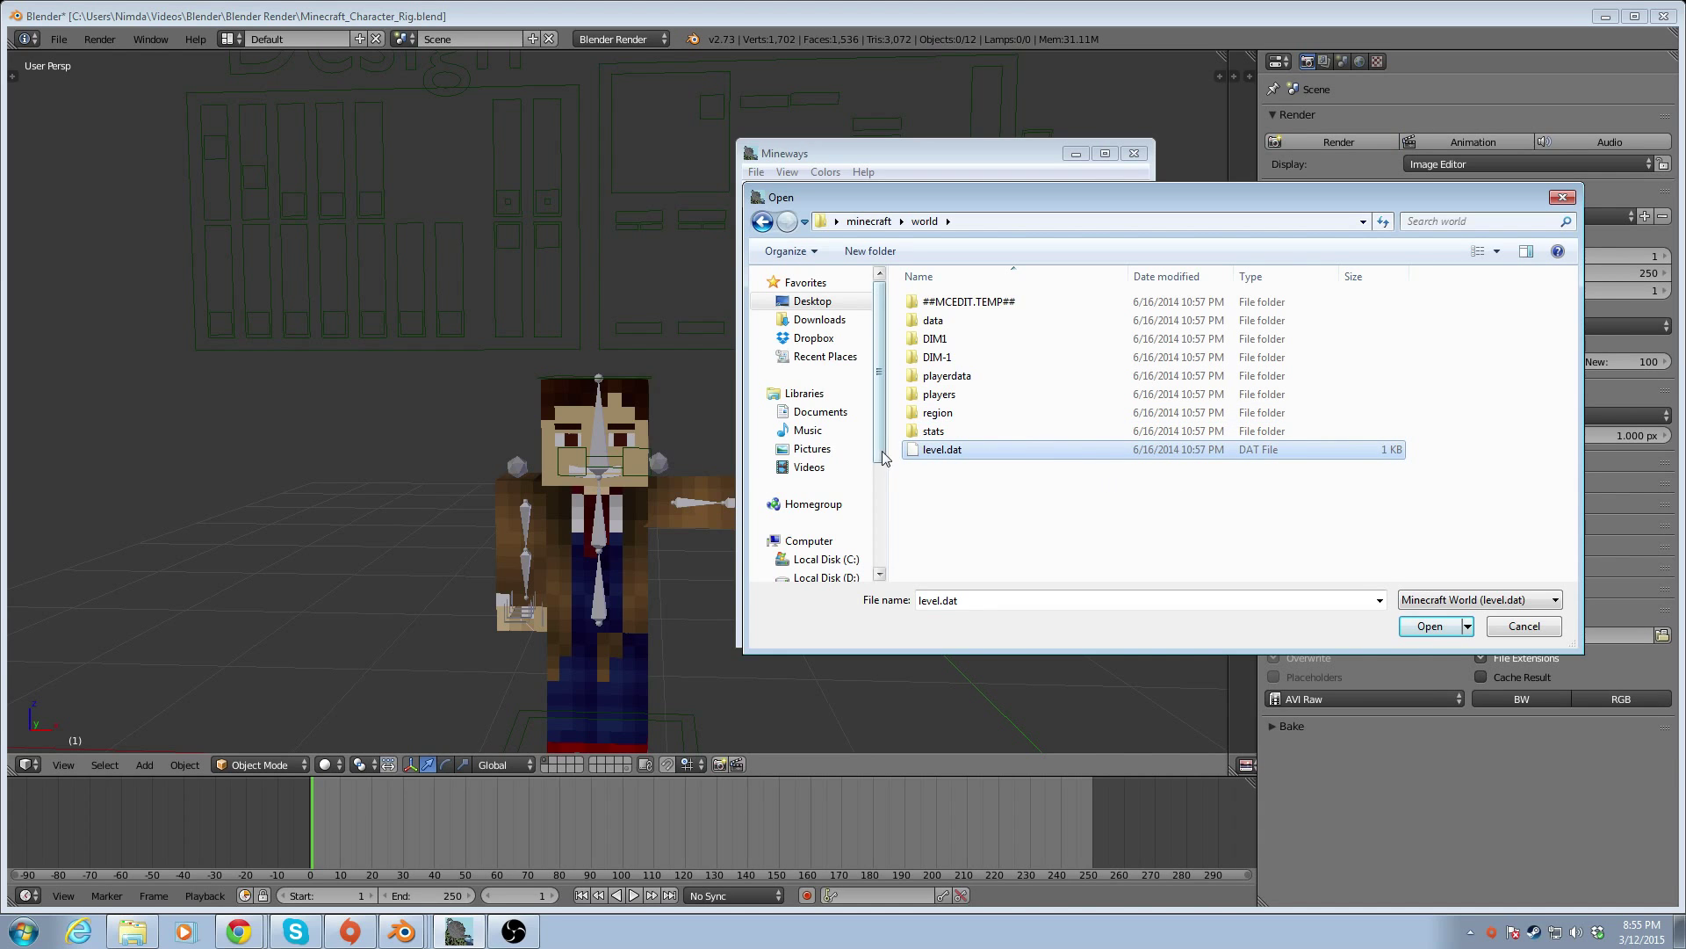
click(1429, 628)
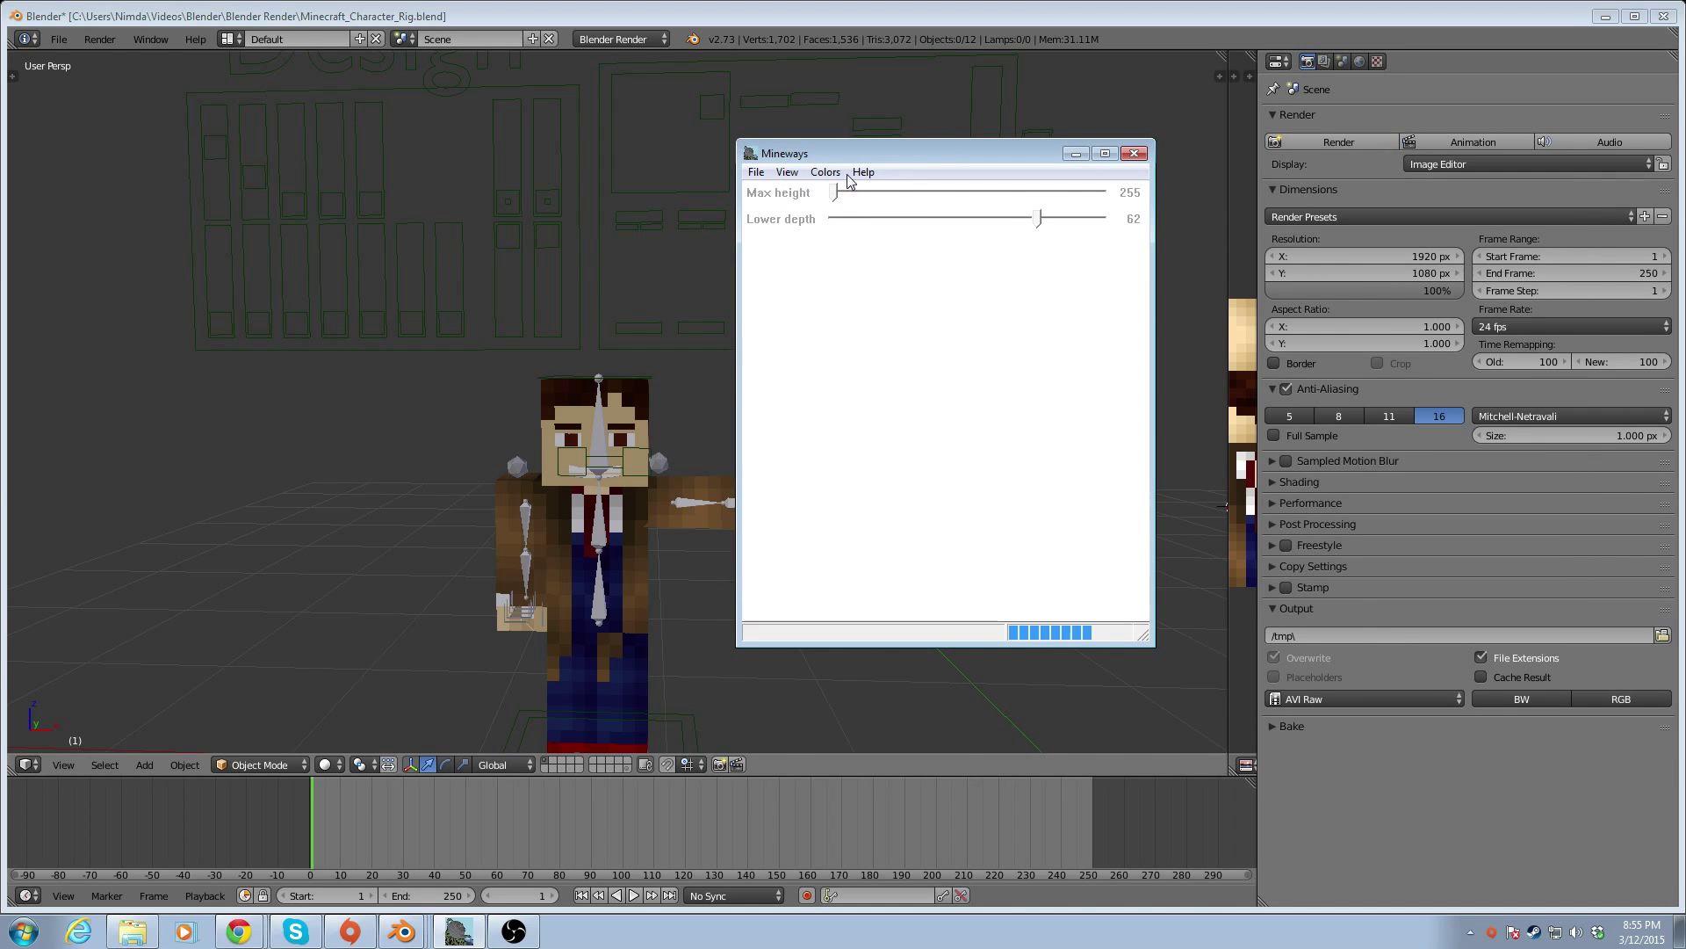
Enlarge the Mineways map window, select a rectangular savanna area around the northeastern lake, and accept a lower depth of 57
drag(849, 157, 440, 91)
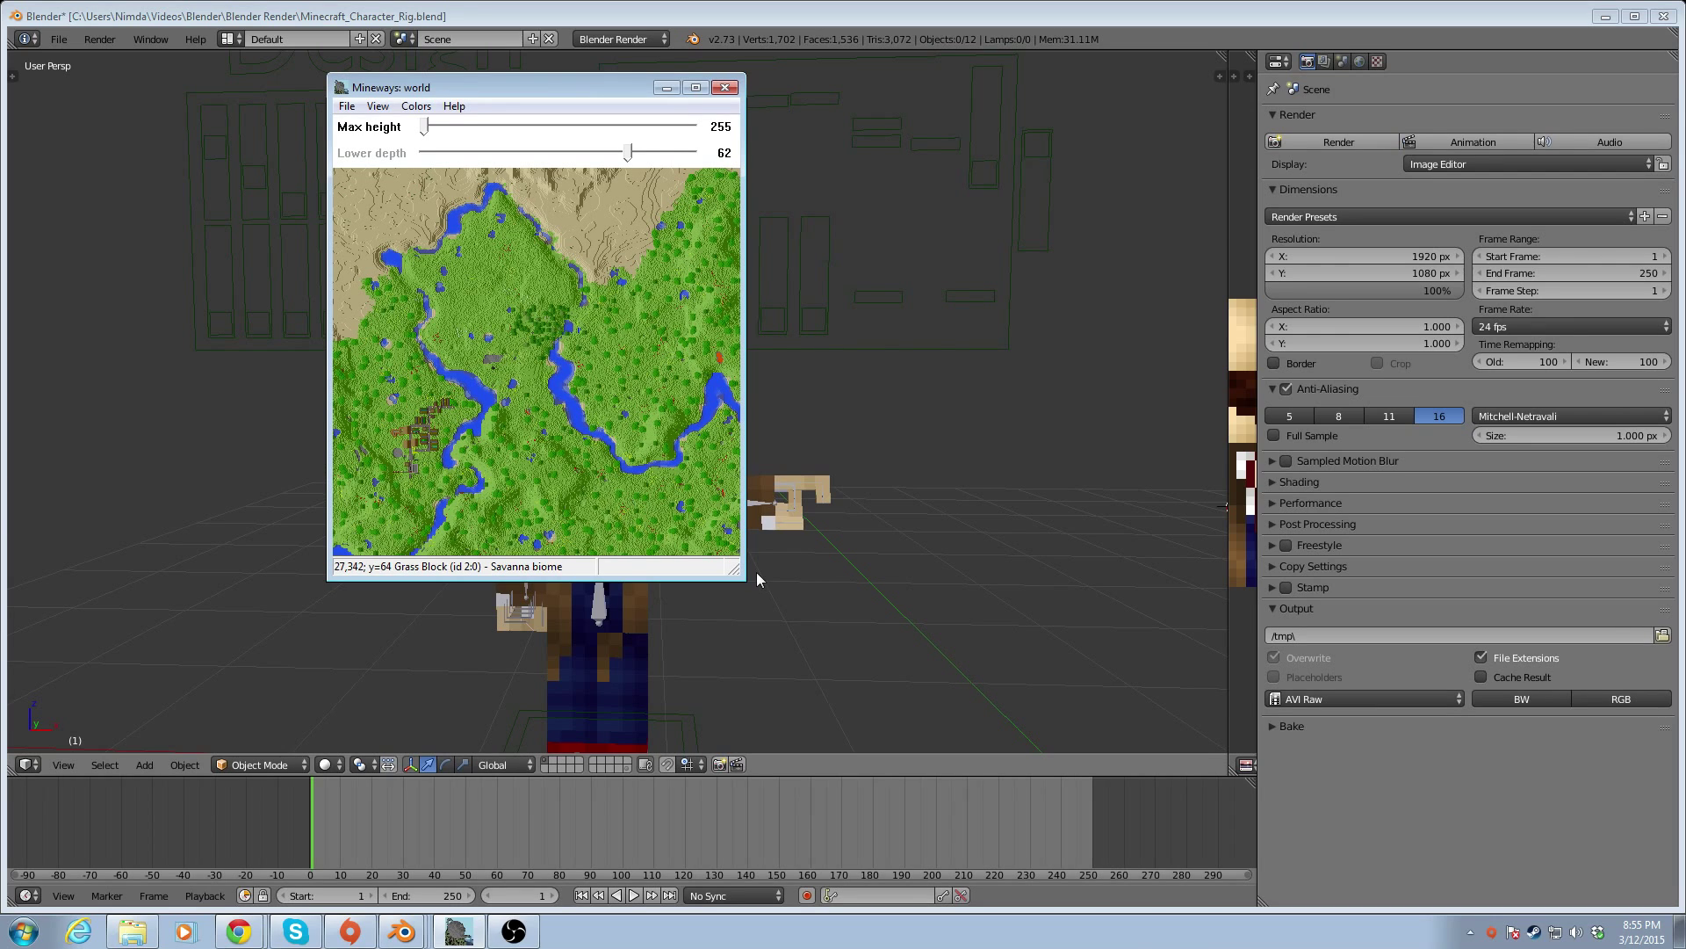
drag(746, 581, 1138, 707)
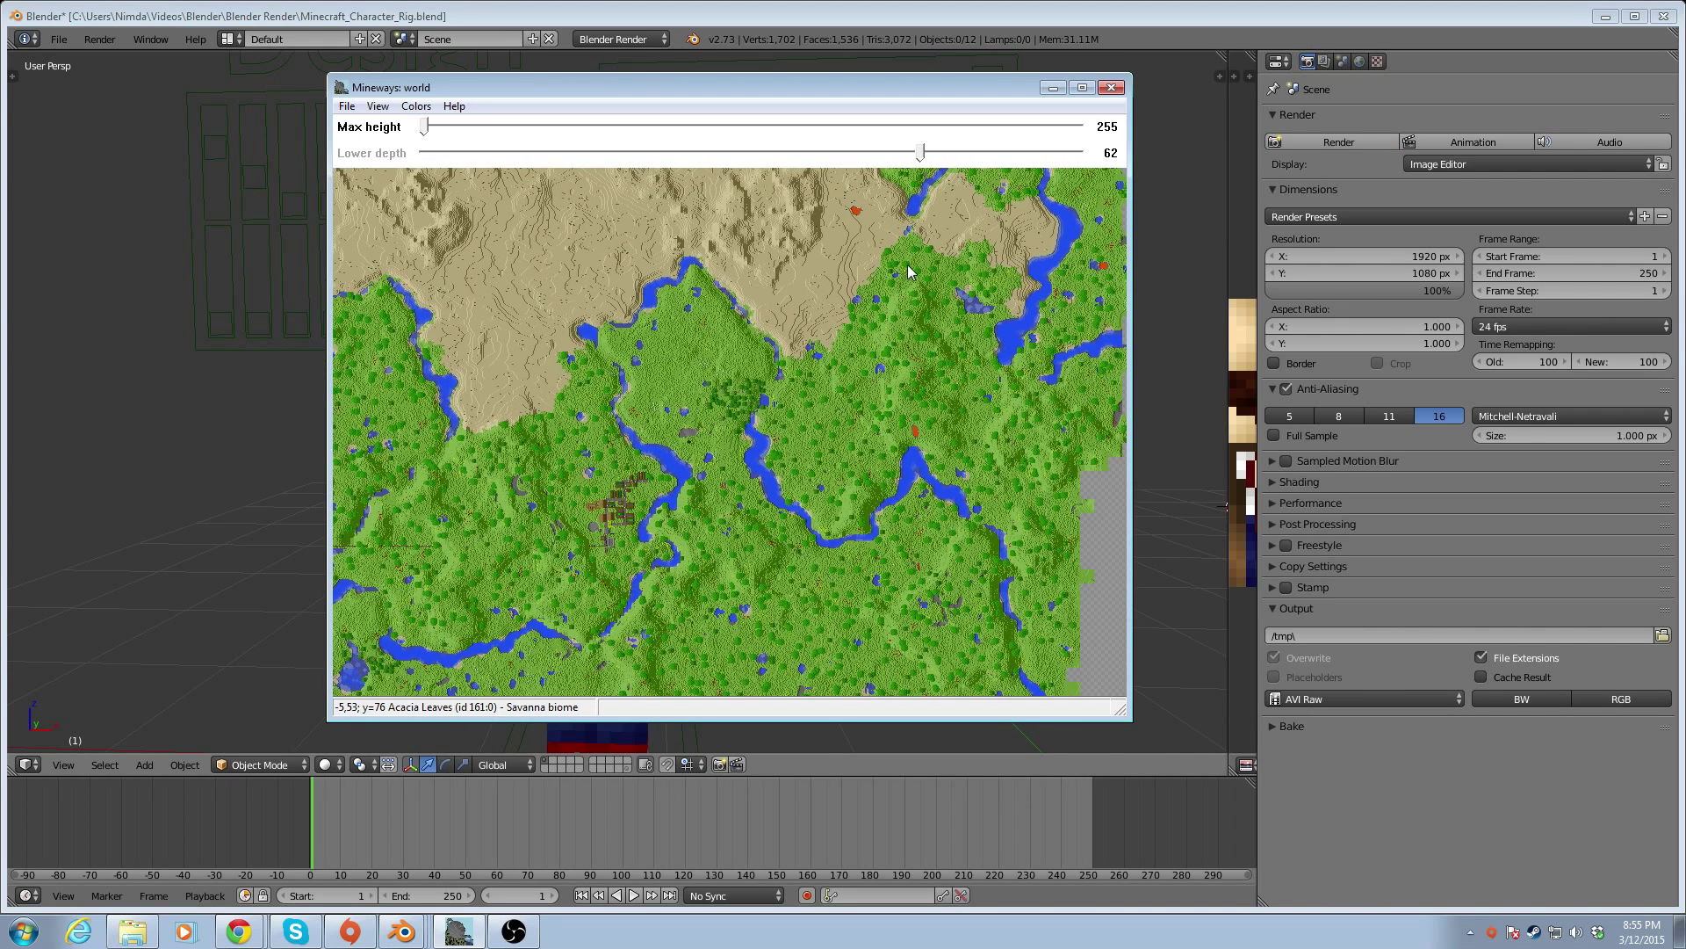
right_drag(904, 262, 1051, 400)
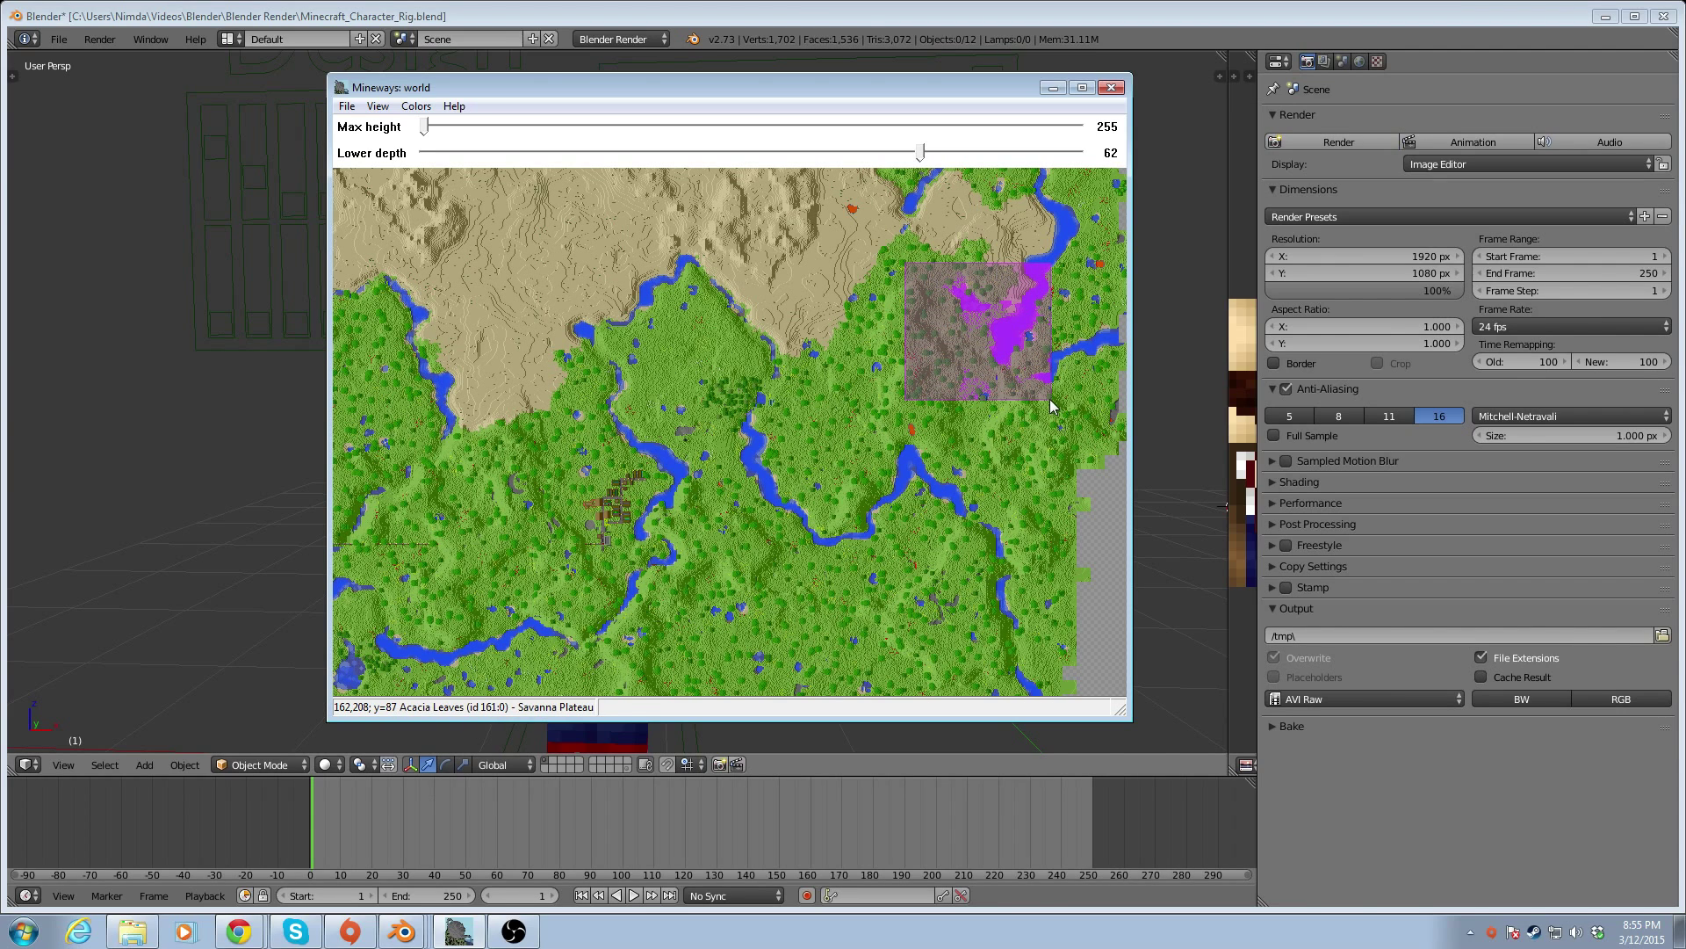
right_drag(1051, 406, 1051, 406)
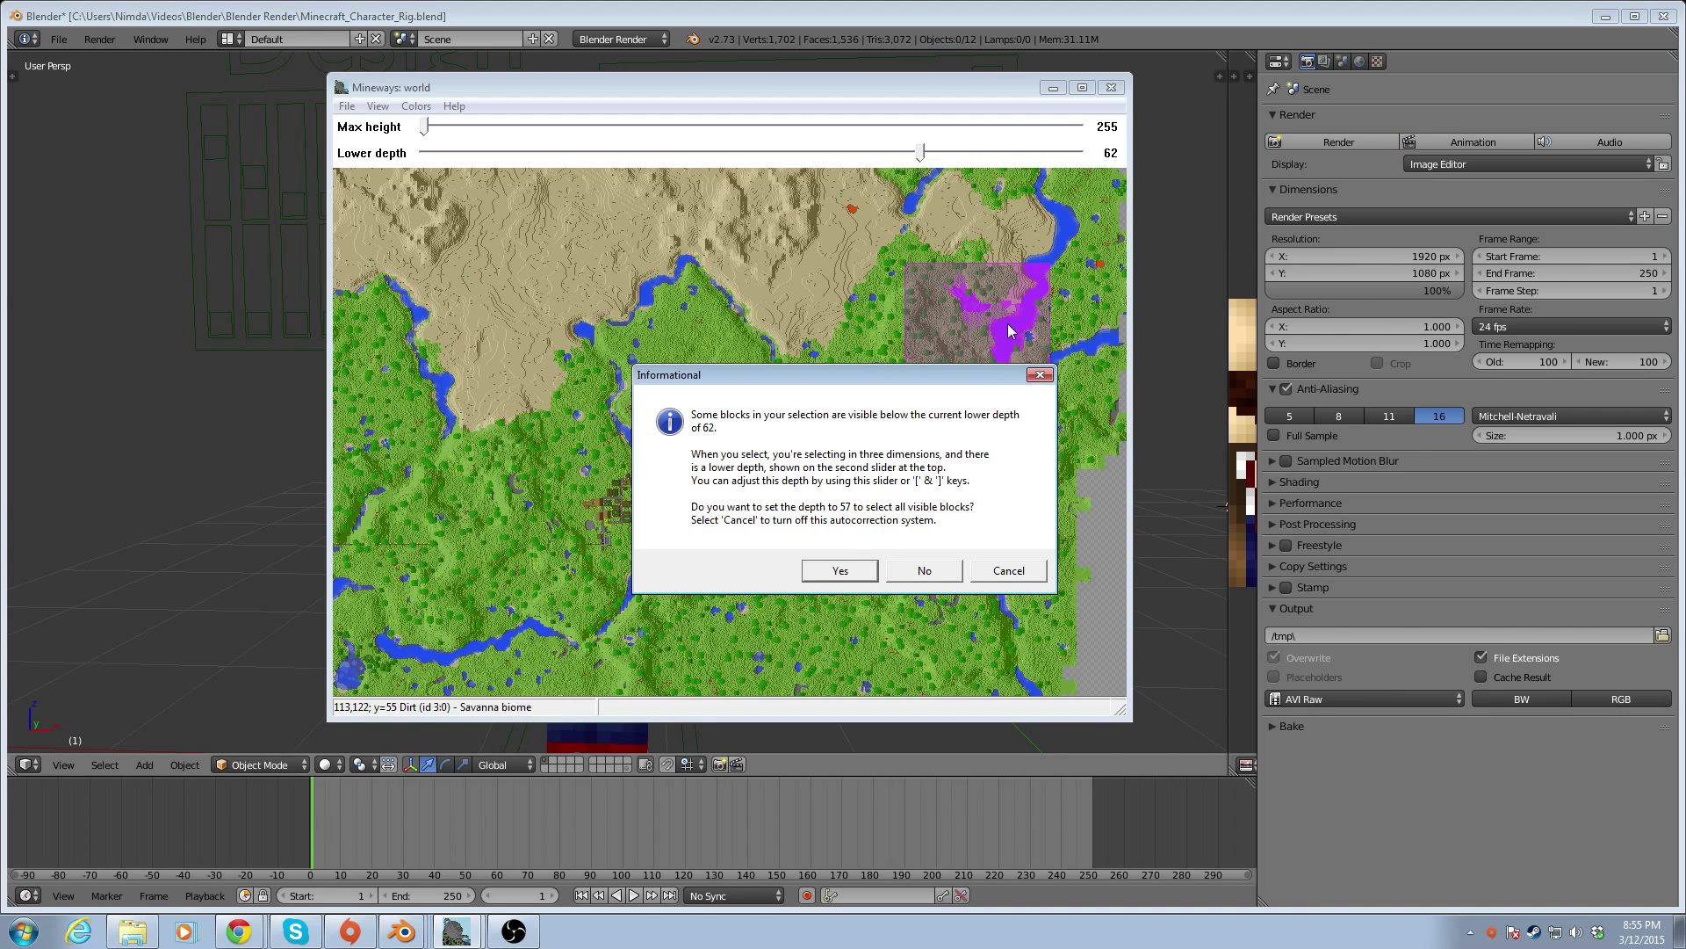
click(839, 571)
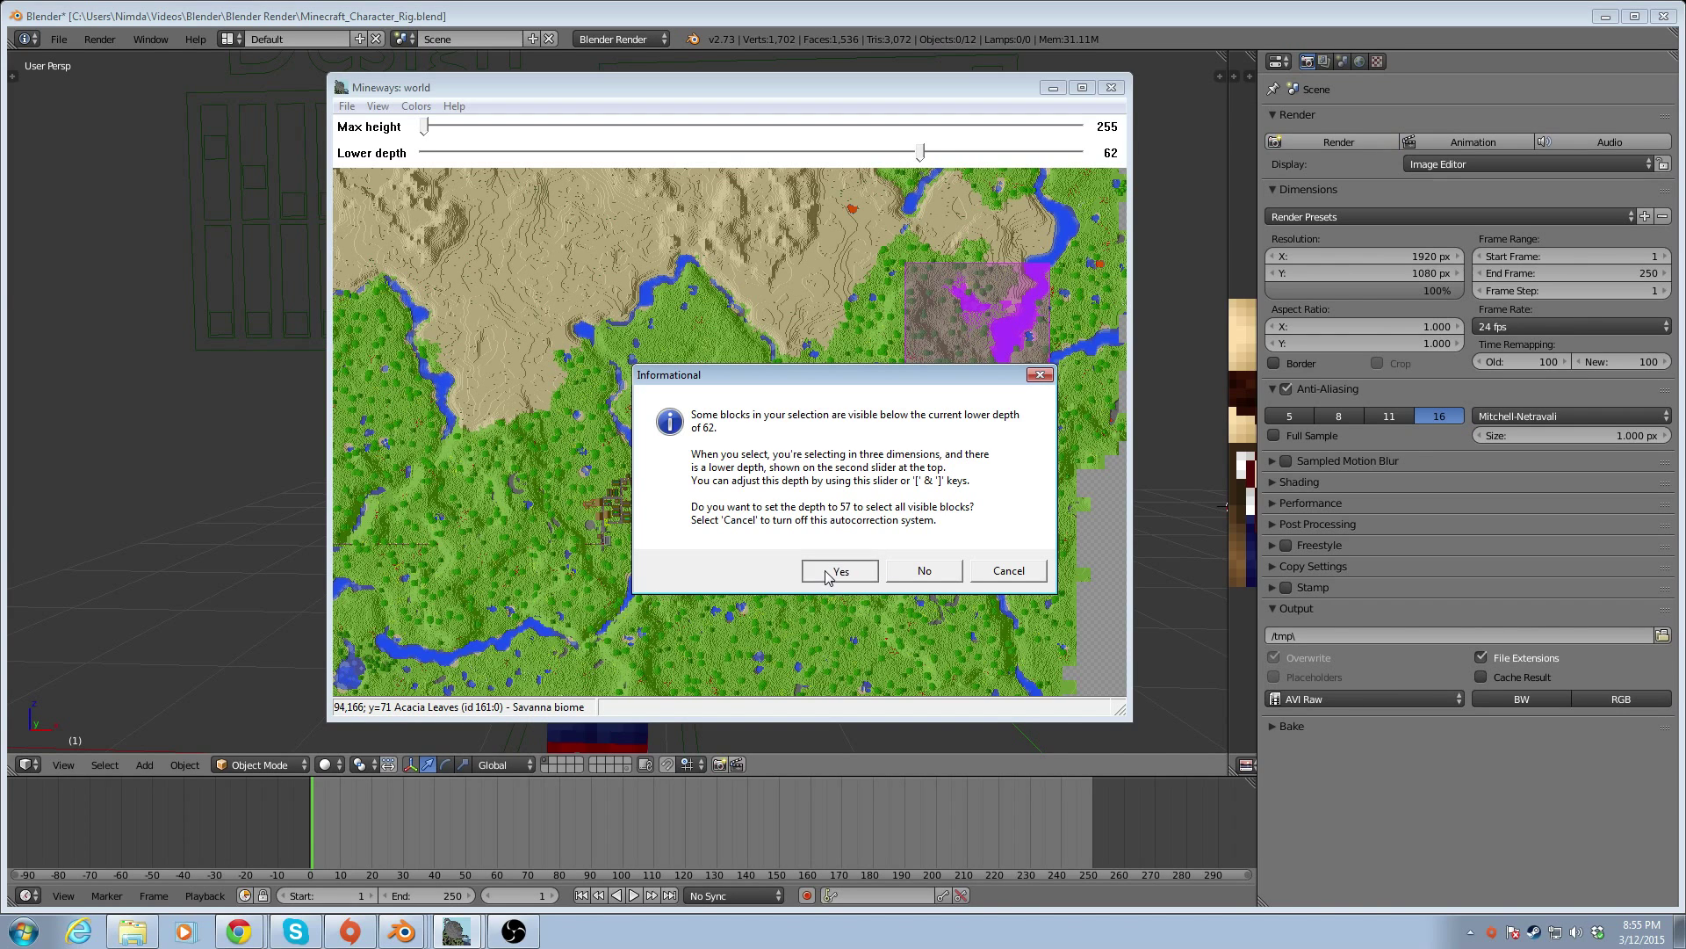
Set terrainExt.png from the mineways folder as the terrain file
click(348, 107)
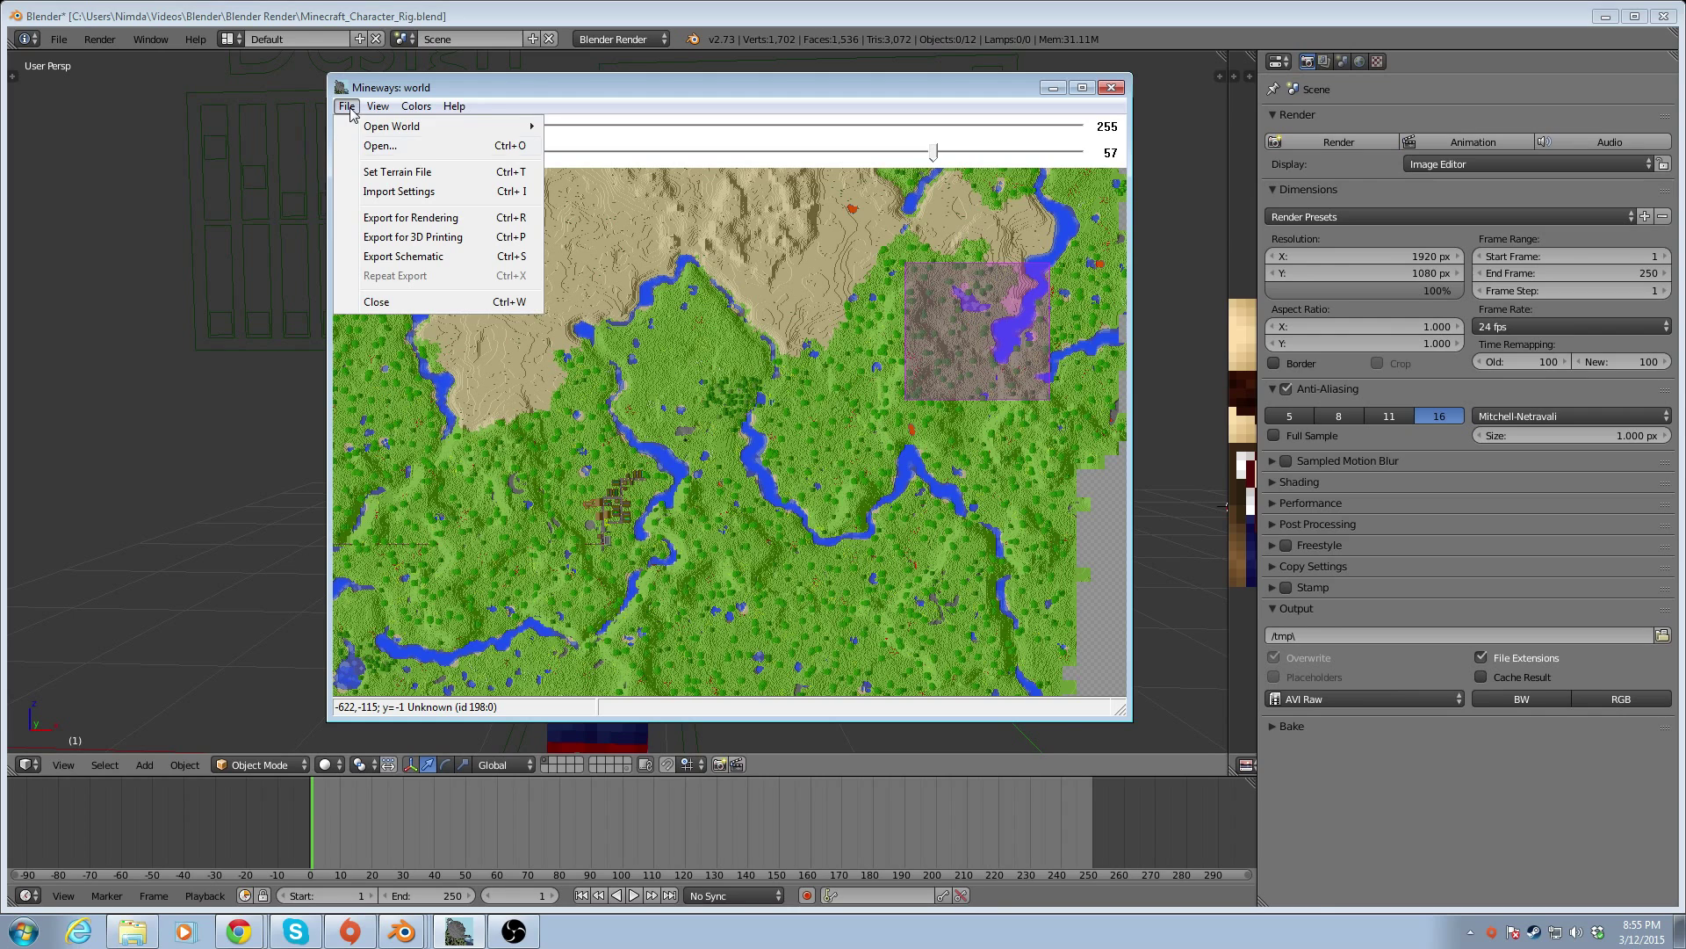
click(364, 173)
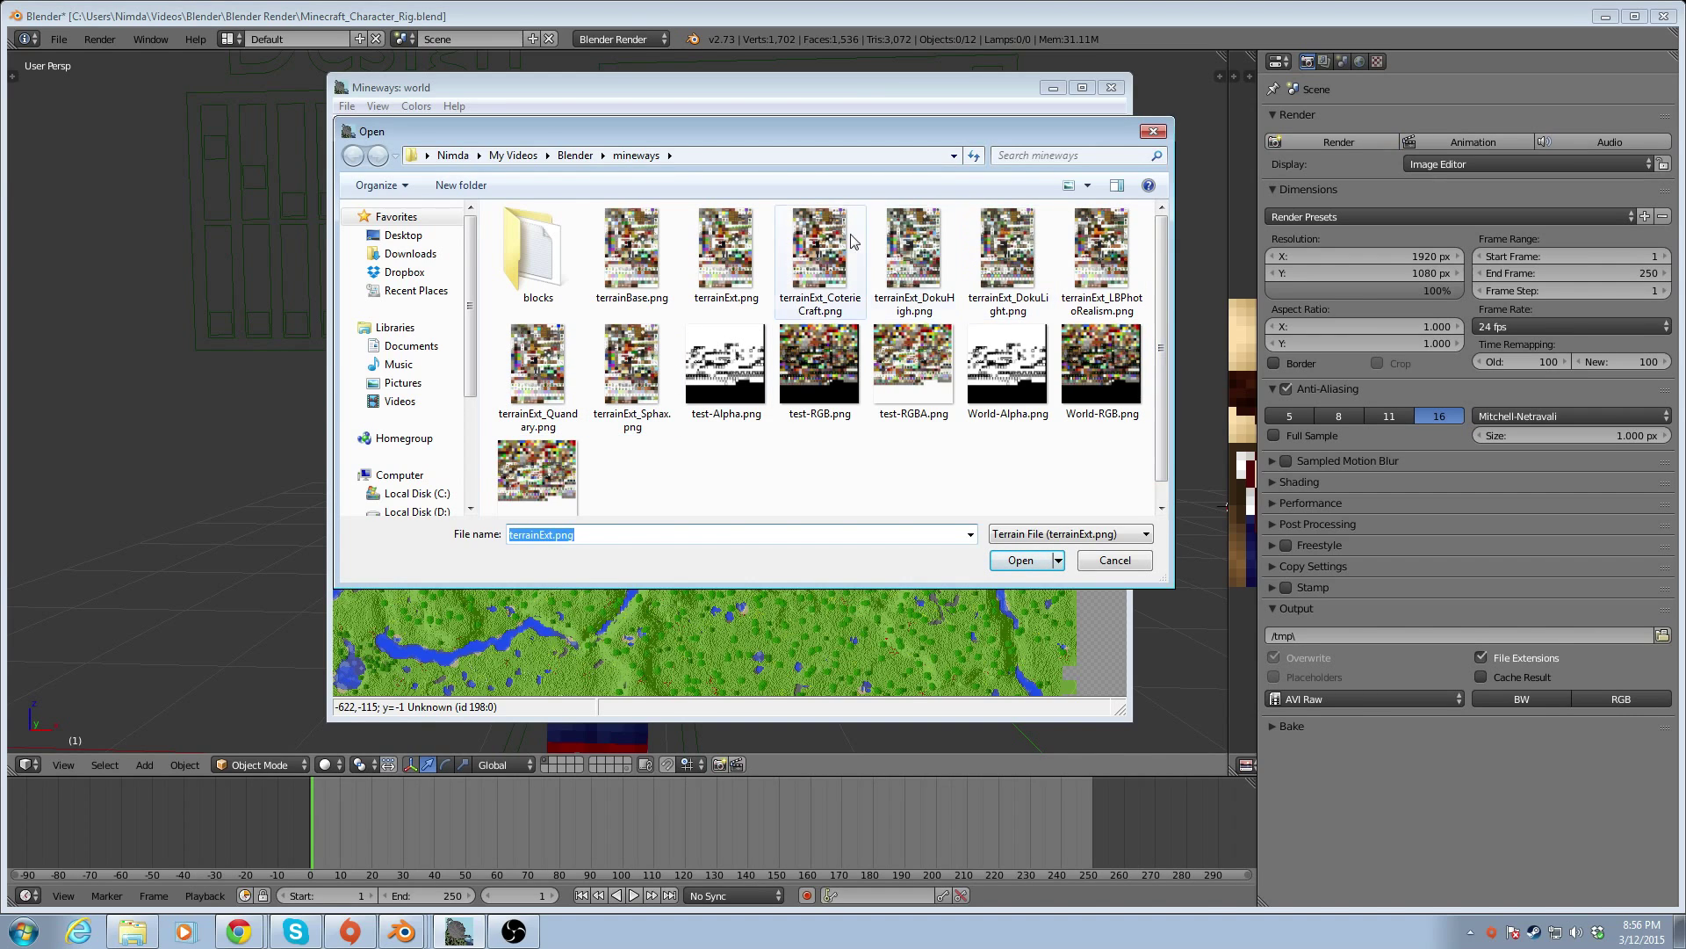
click(721, 266)
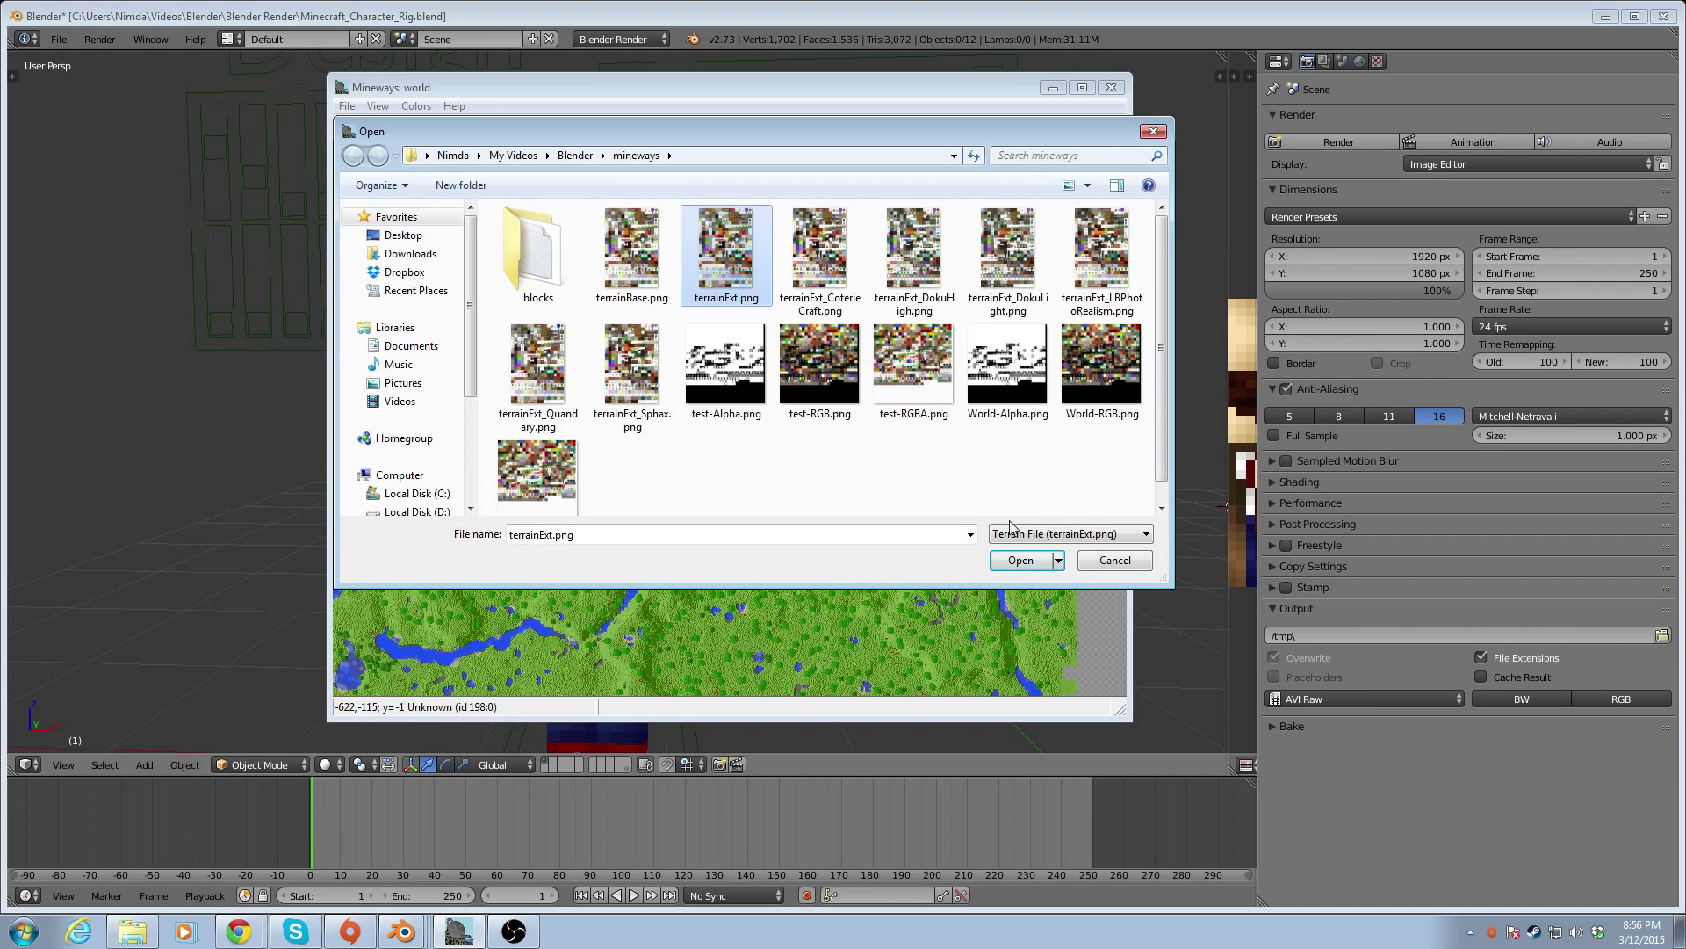
click(1021, 562)
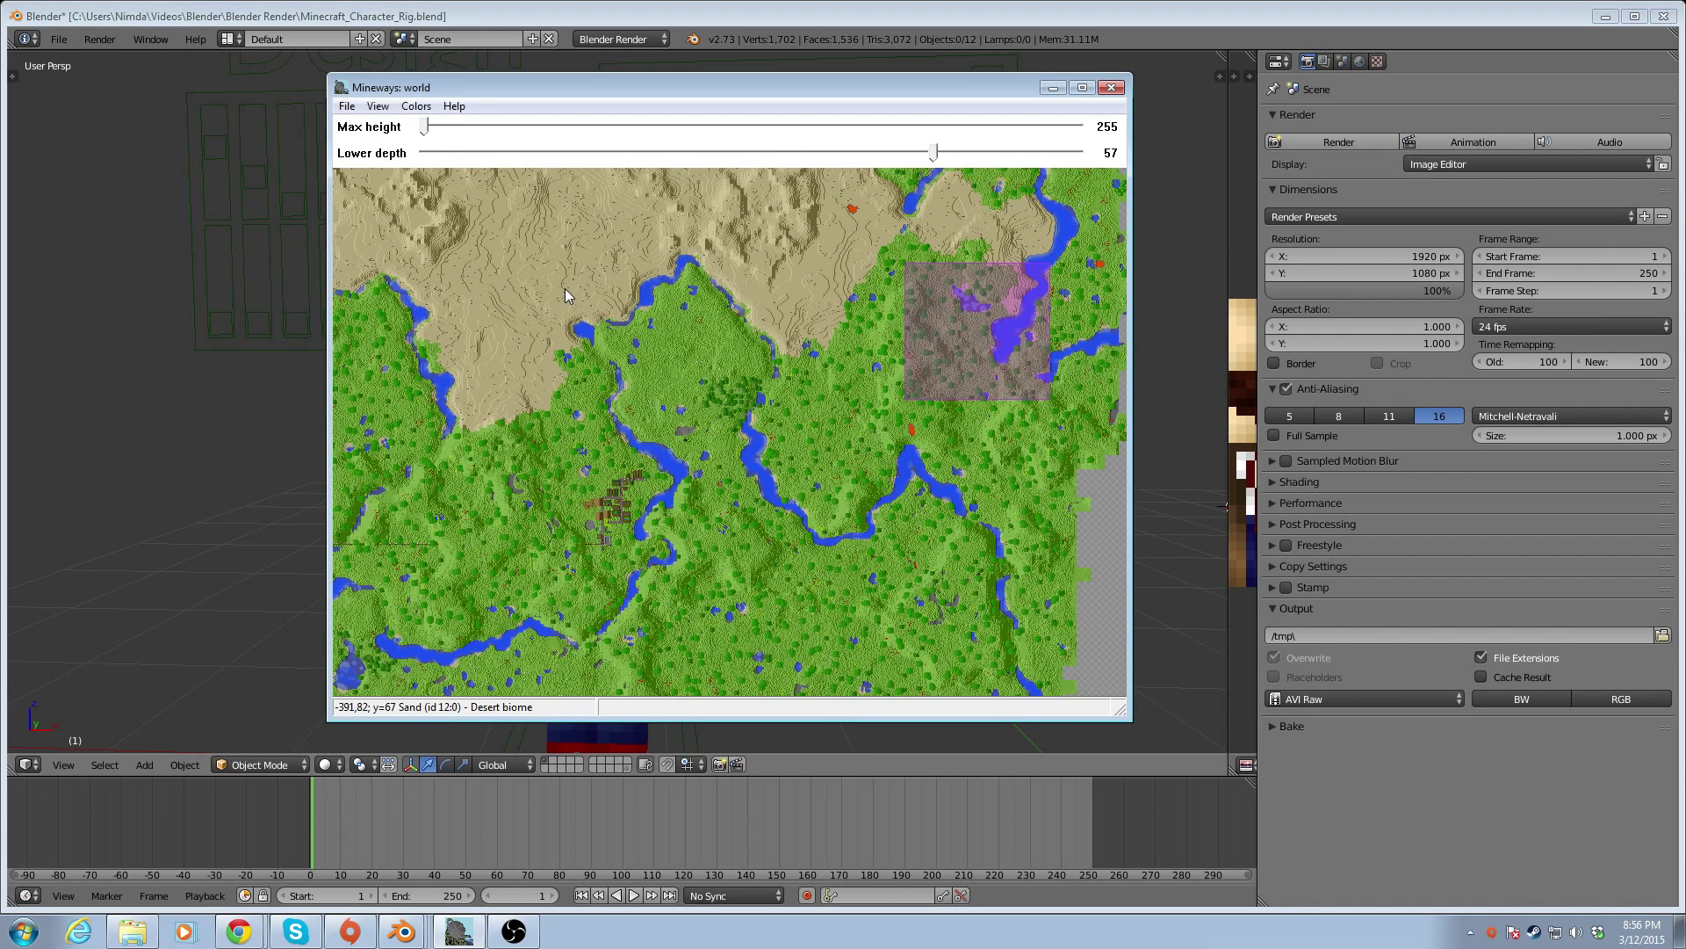
click(345, 108)
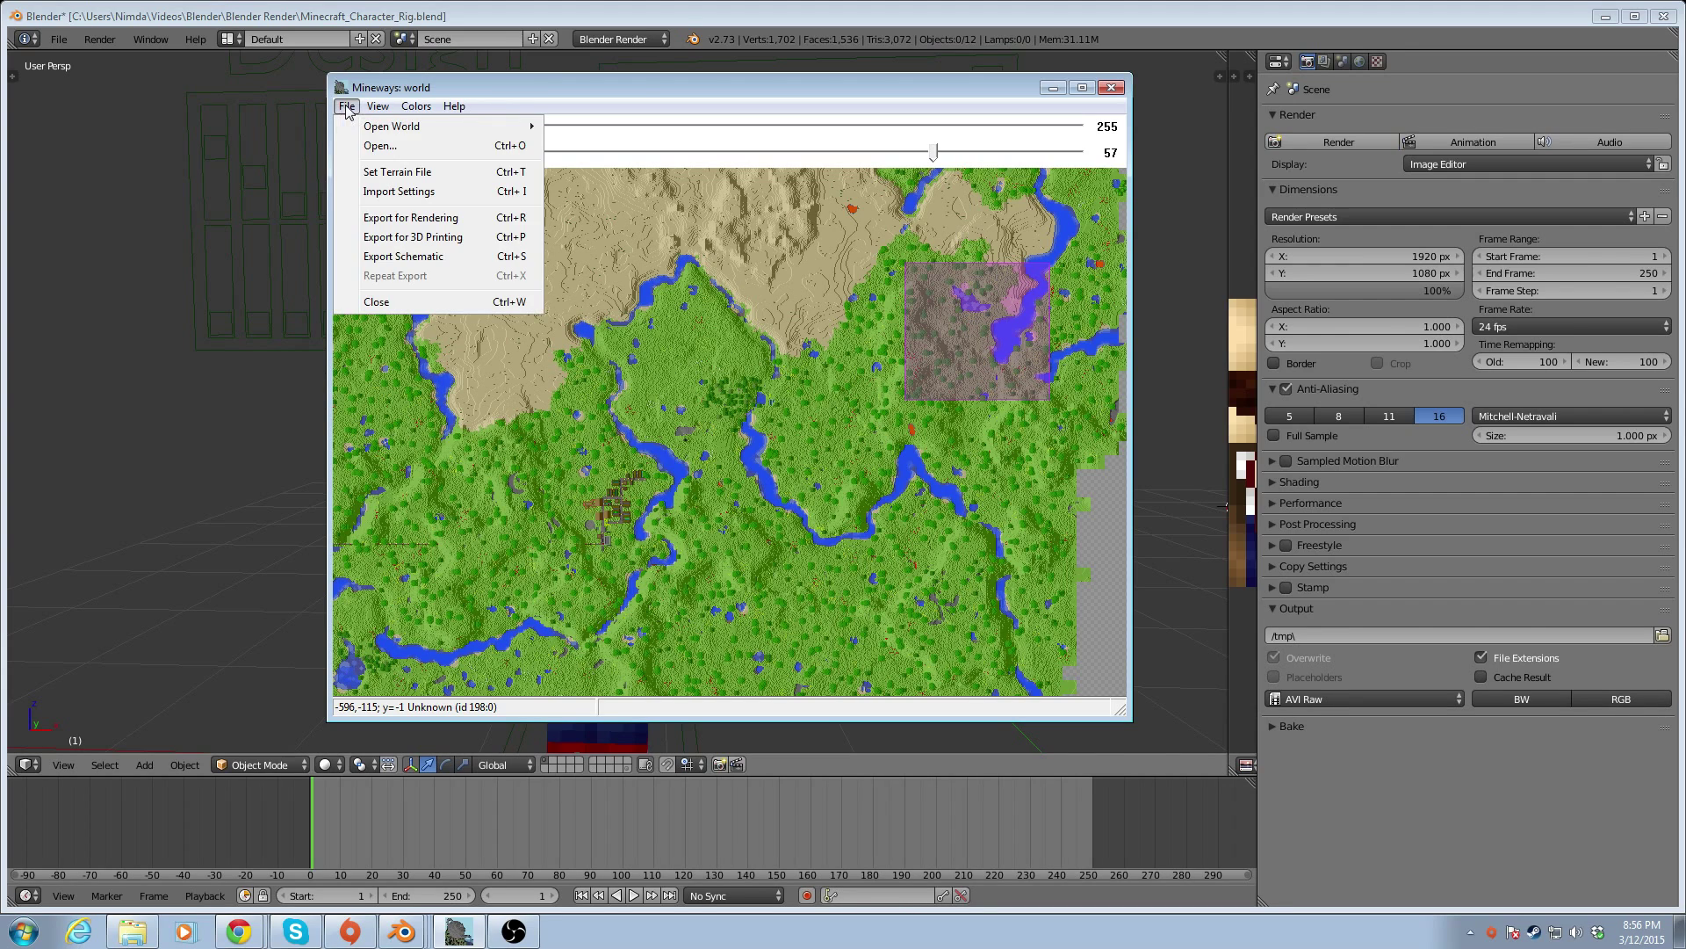
click(376, 221)
click(744, 286)
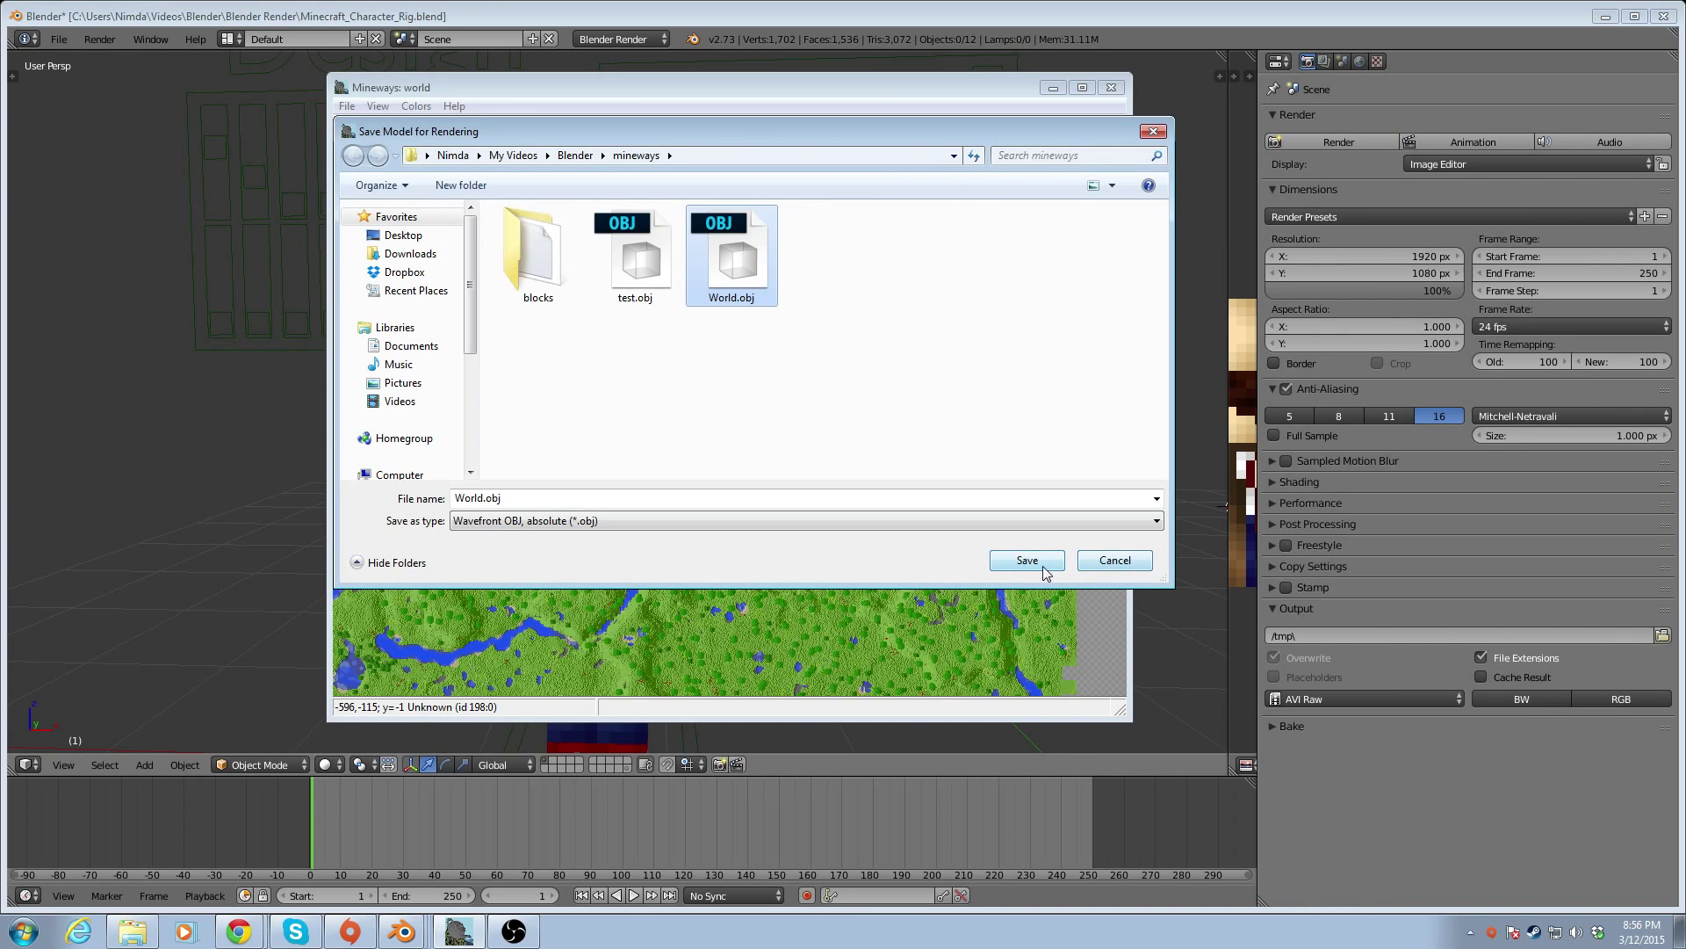
click(1115, 562)
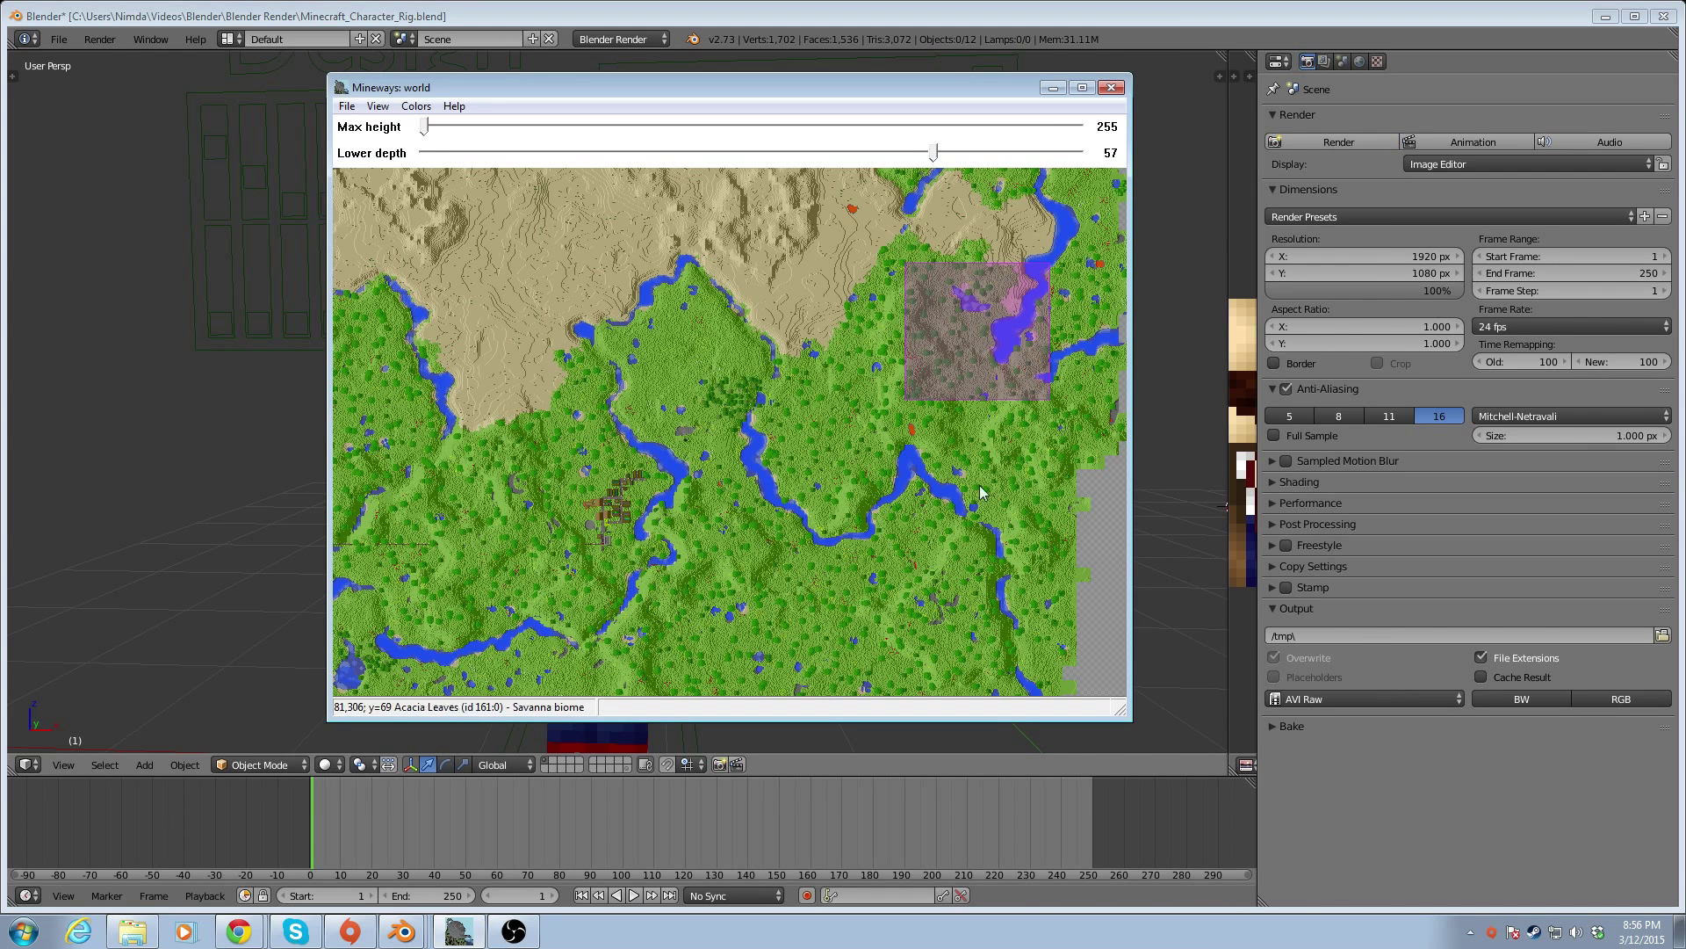
Minimize Mineways to return to Blender, and import World.obj from the mineways folder as a Wavefront model
click(1053, 87)
middle_drag(858, 603, 866, 662)
click(1142, 485)
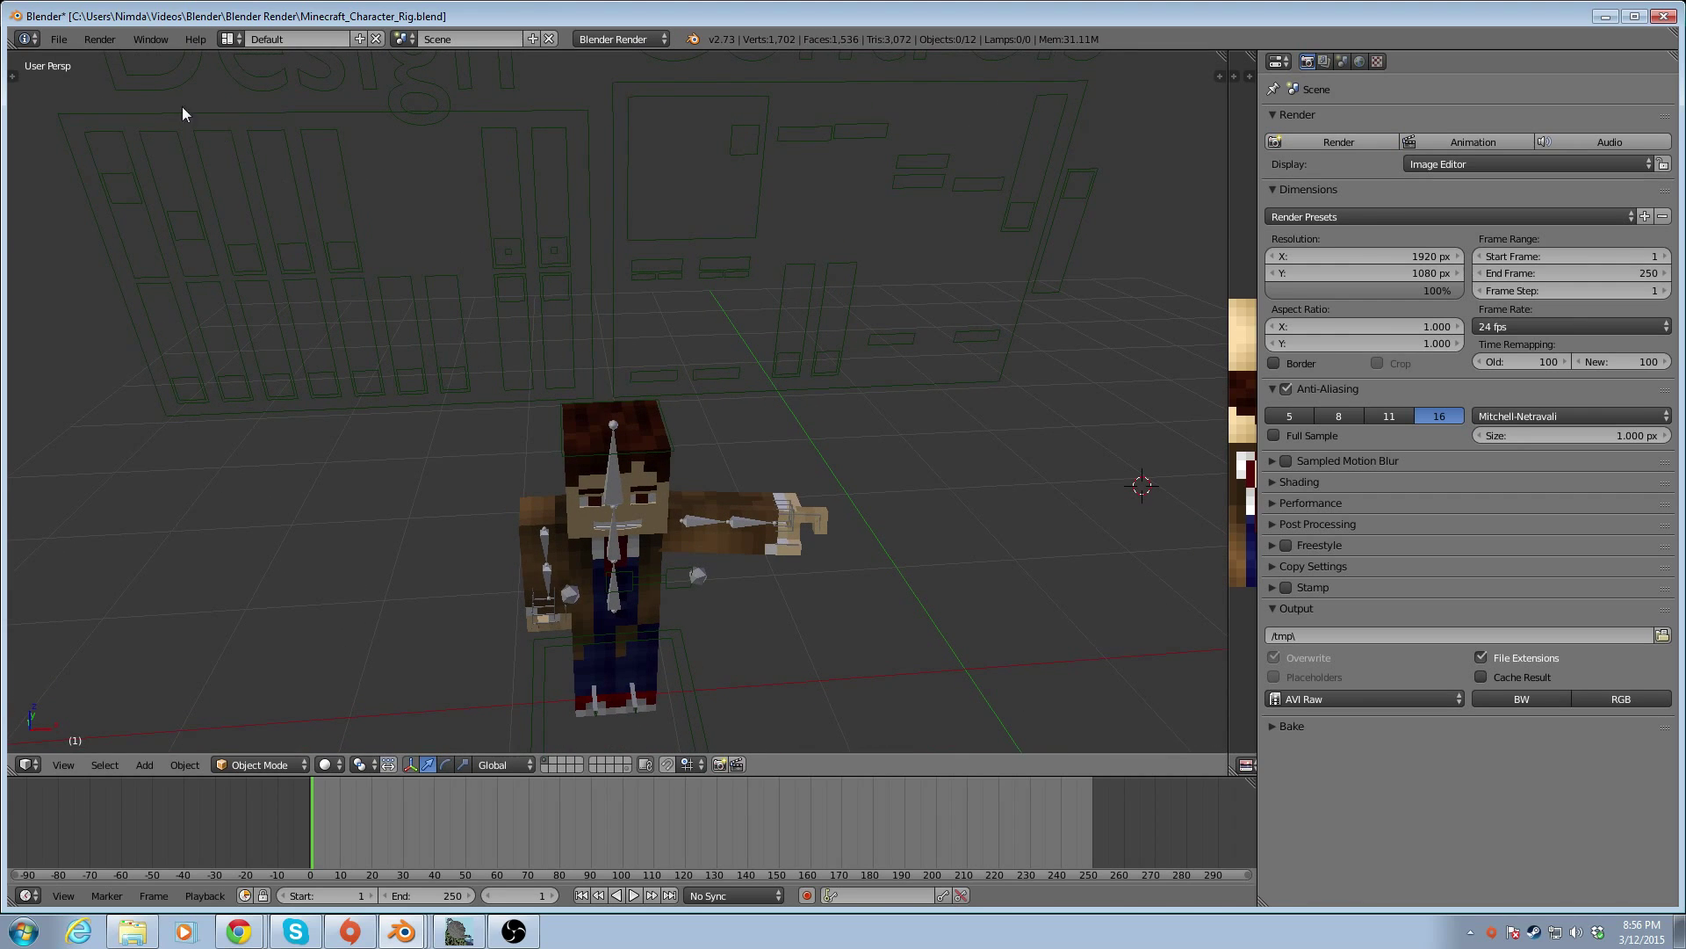
click(56, 39)
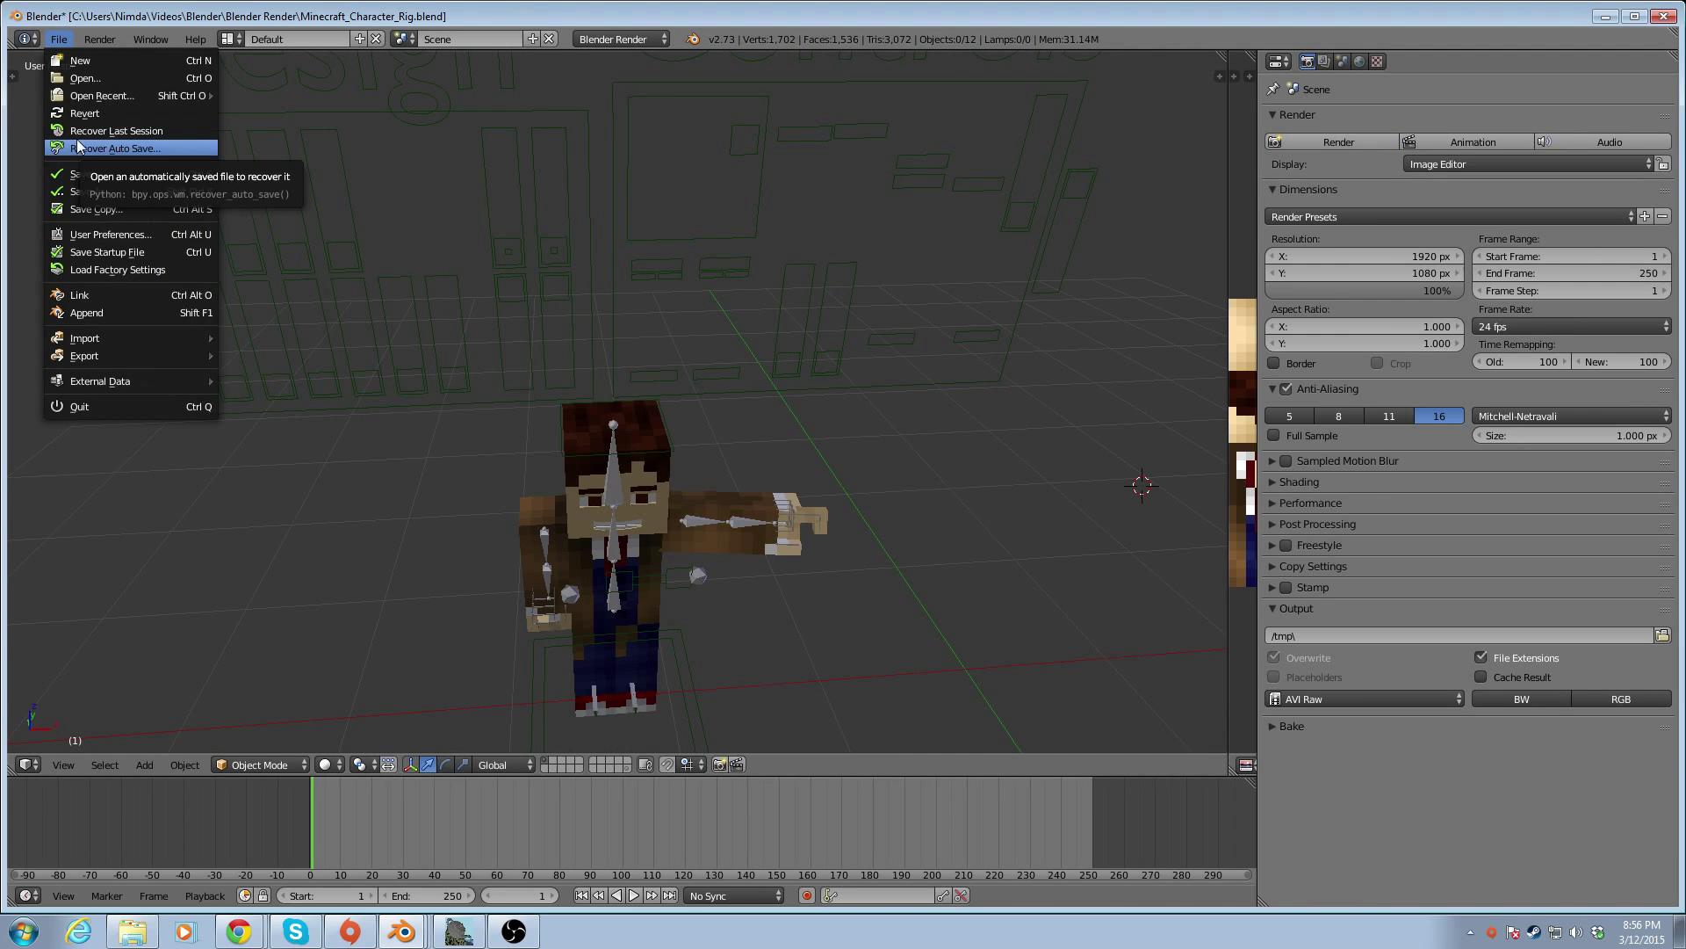
mouse_move(182, 339)
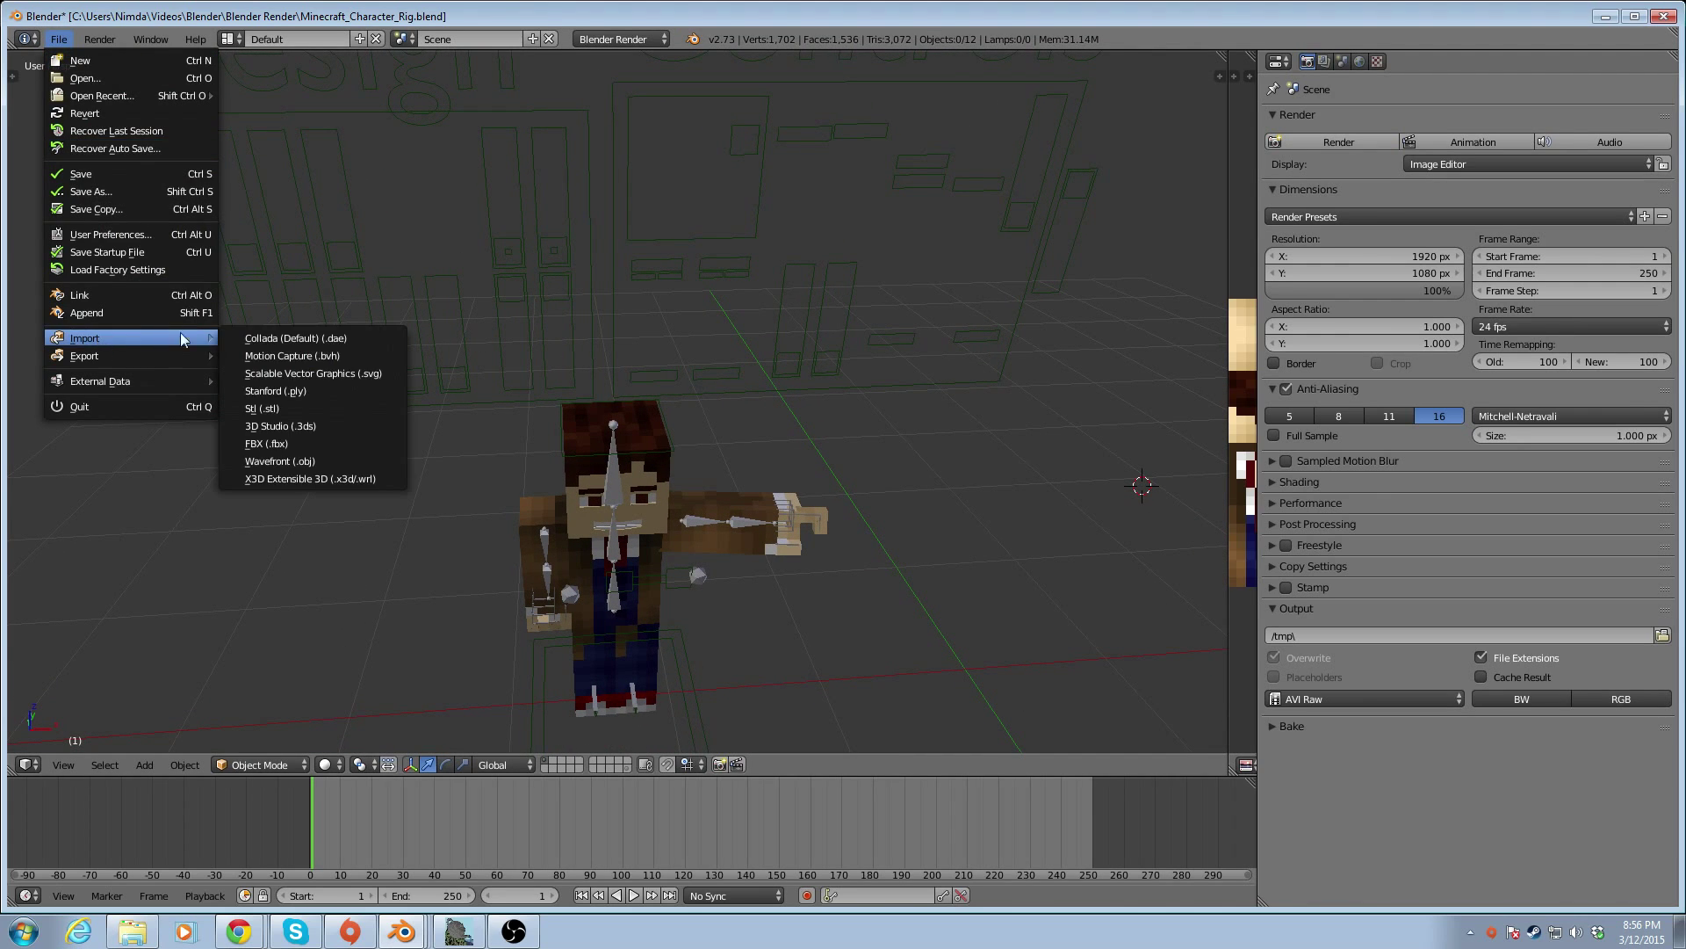
click(304, 462)
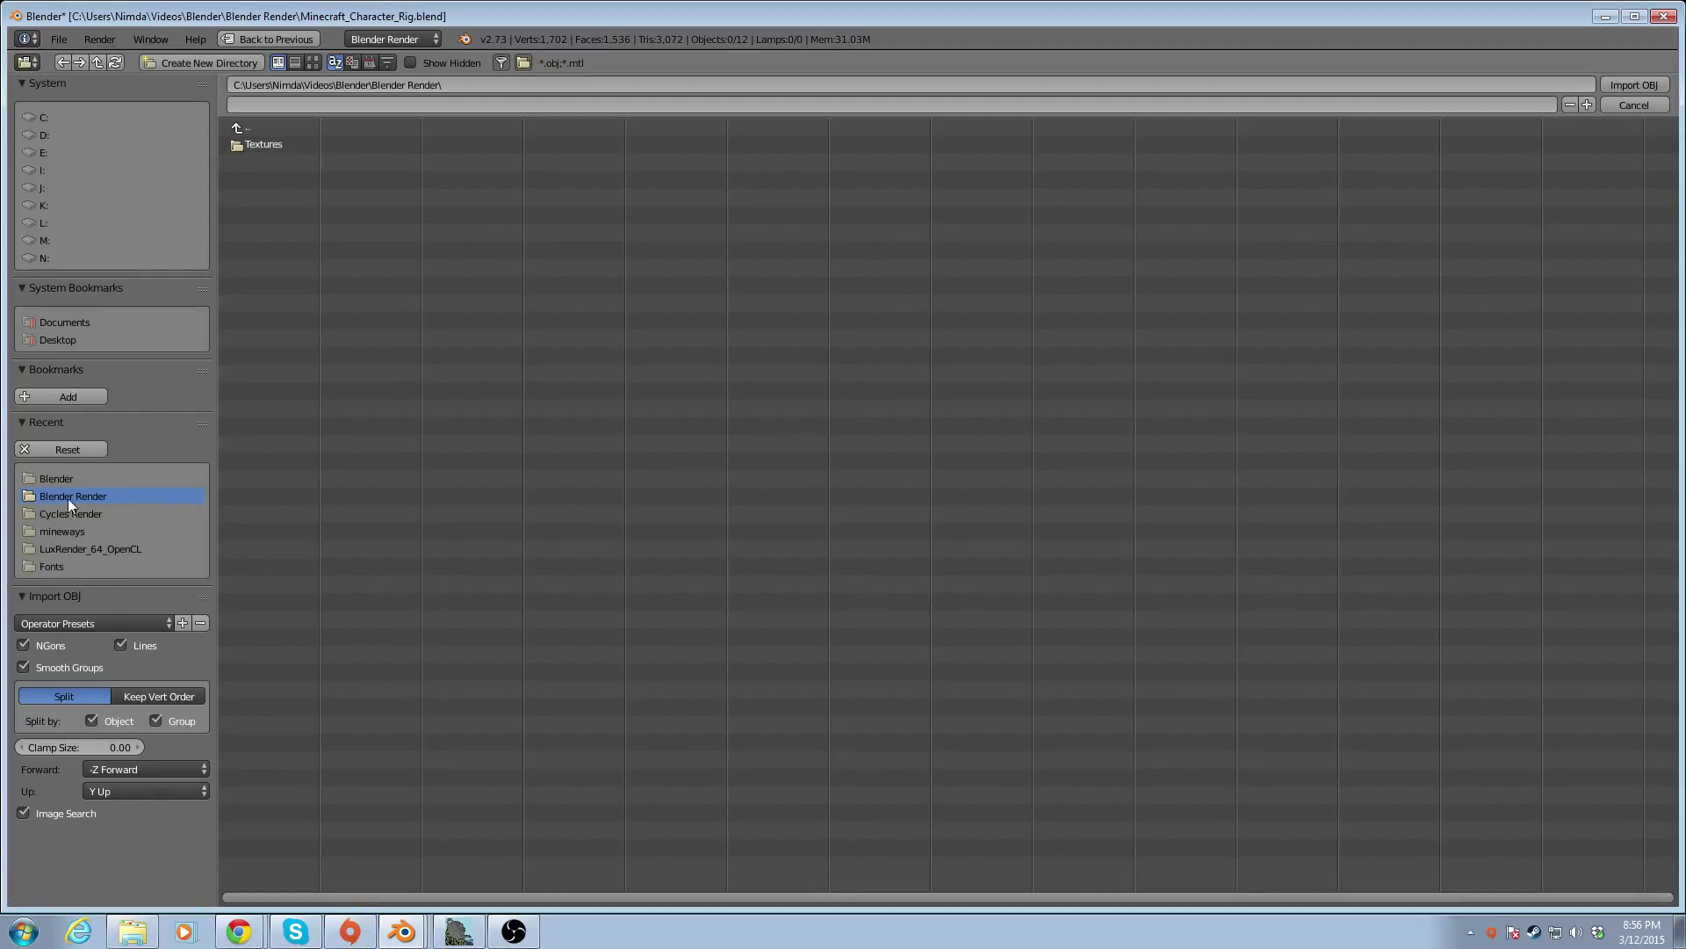
click(65, 532)
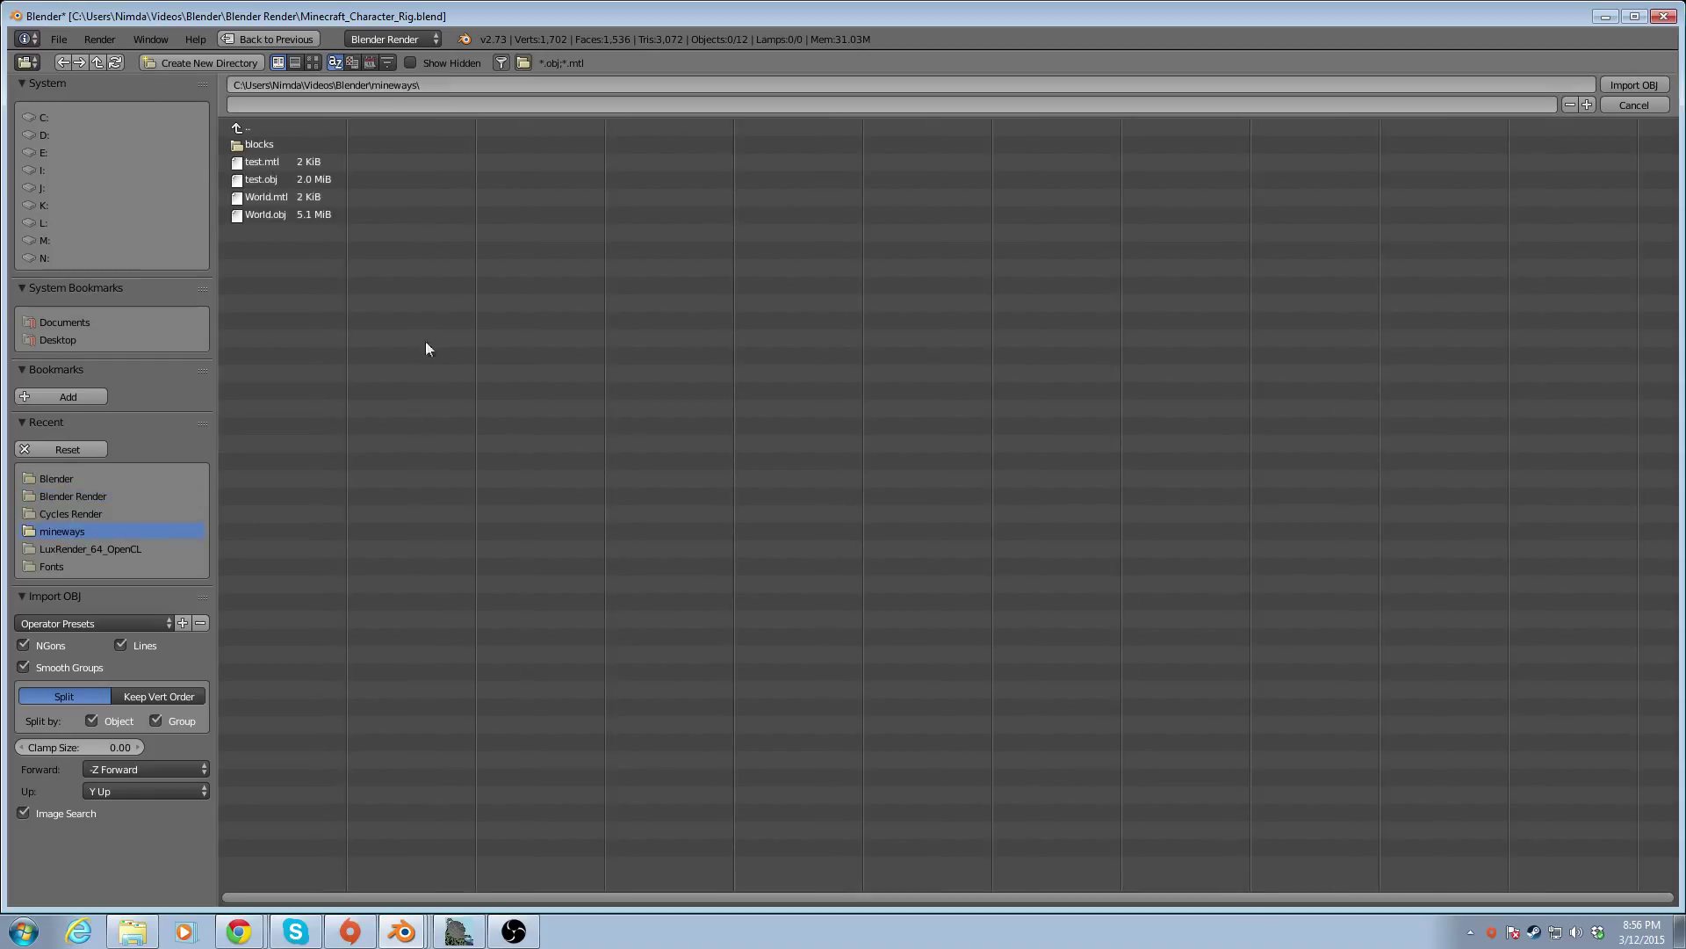
click(255, 220)
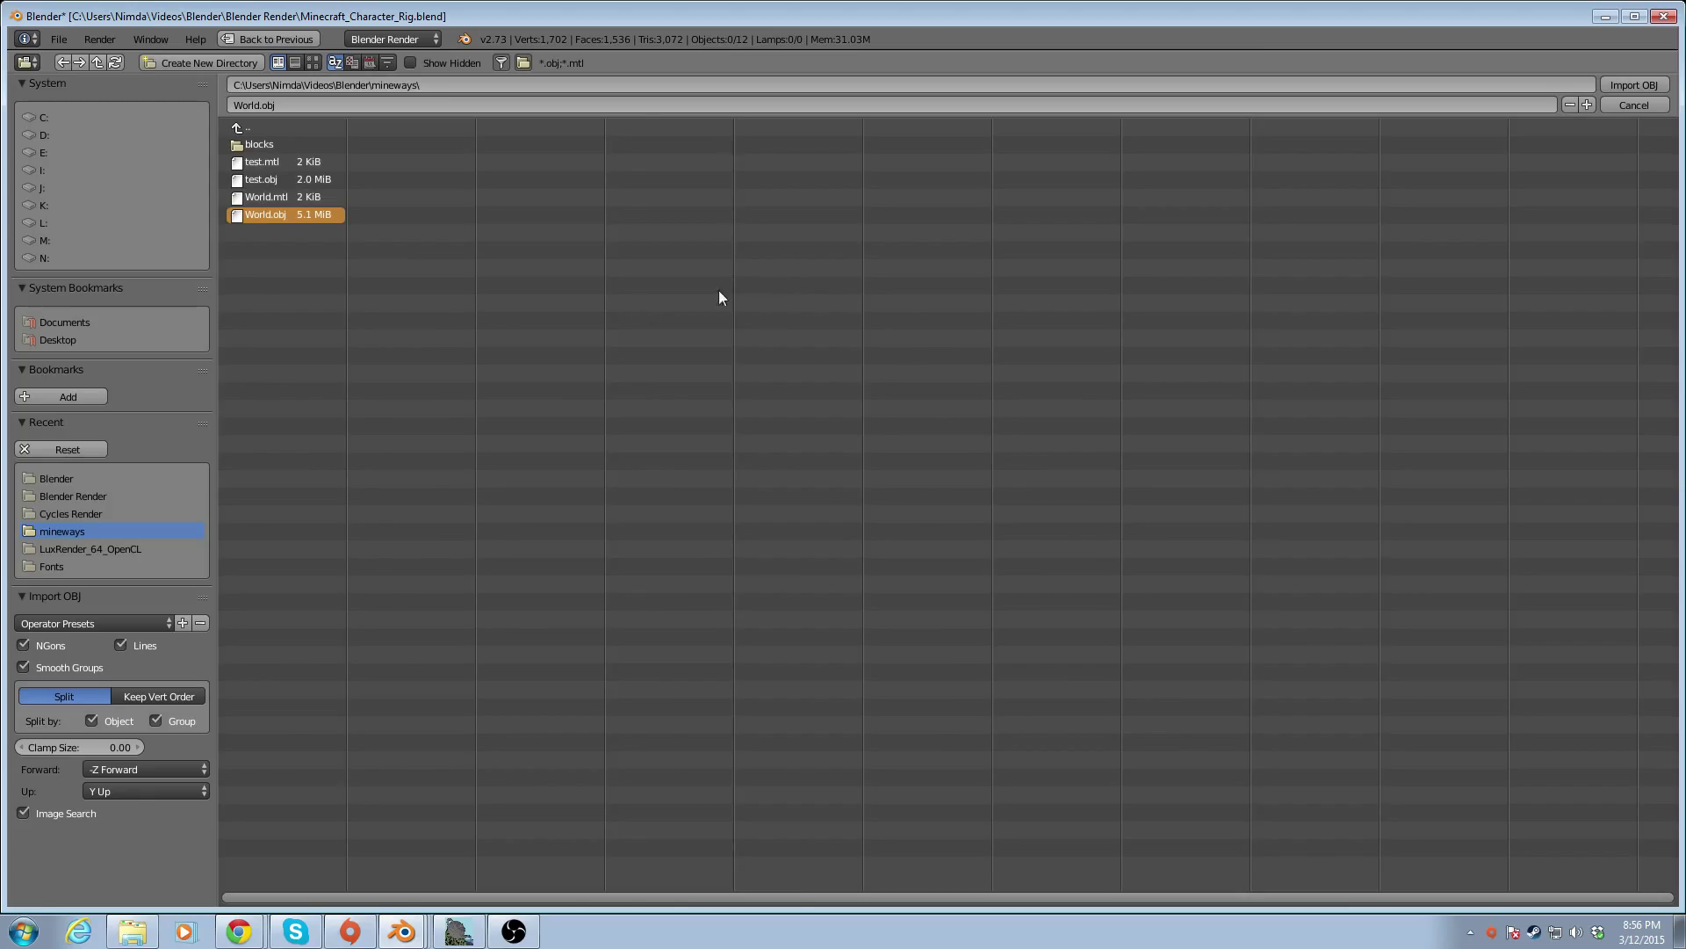
key(Return)
Rotate the imported world by about -181 degrees as seen from above the character
middle_drag(781, 625, 929, 692)
middle_drag(845, 56, 763, 748)
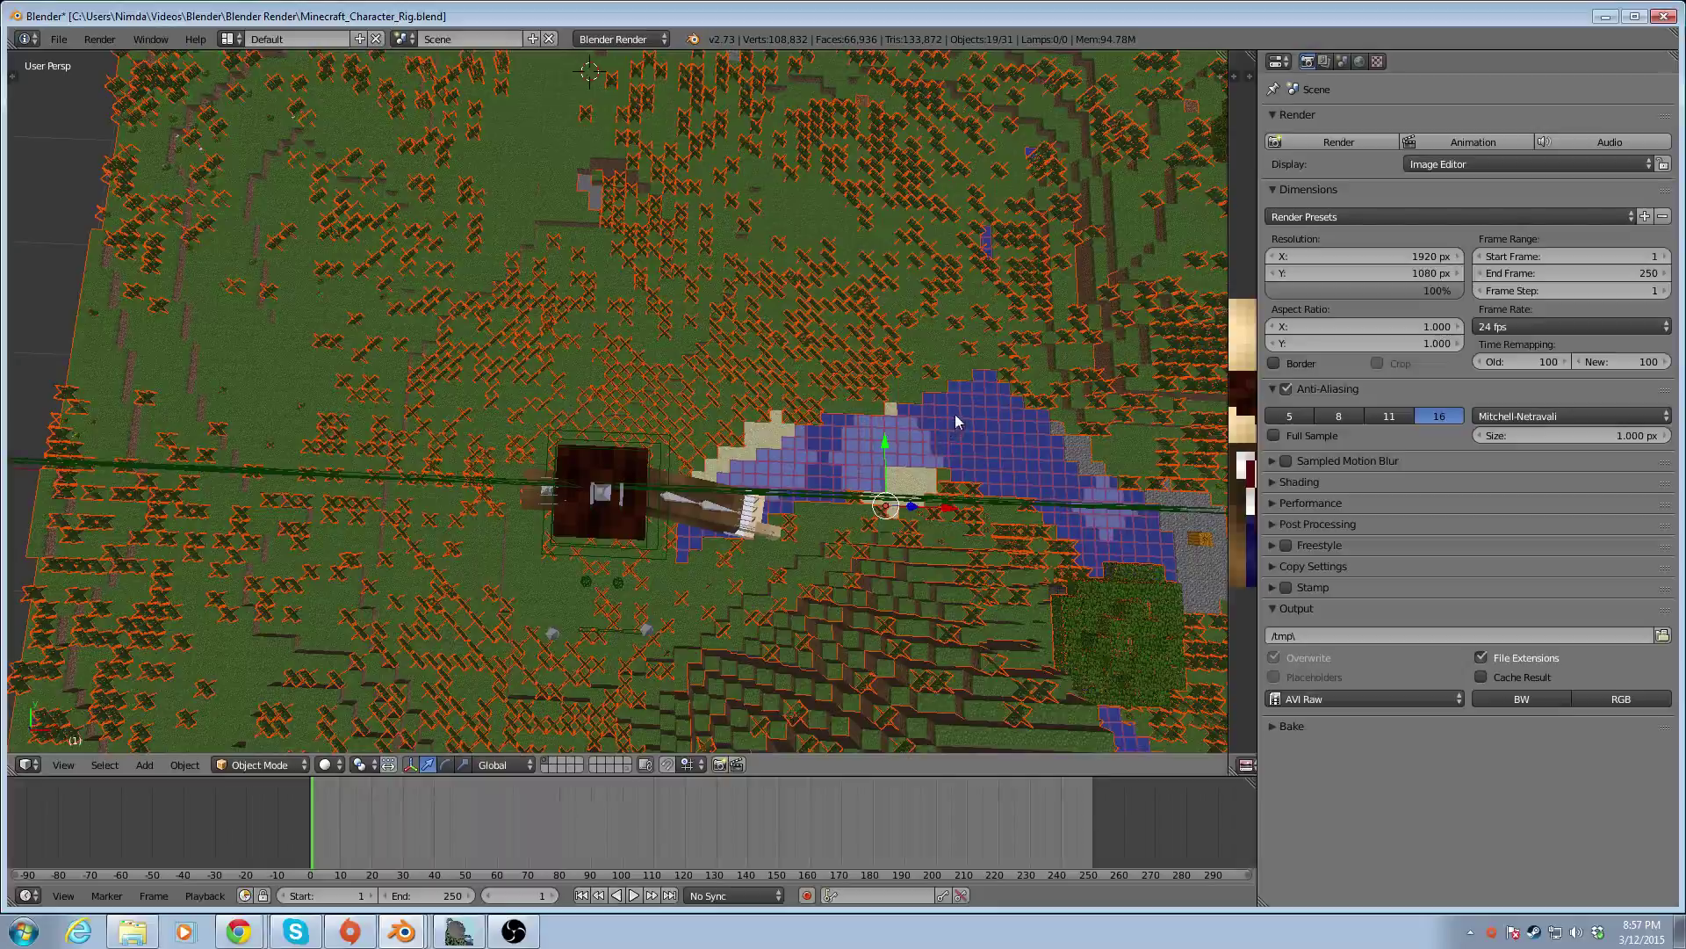
key(r)
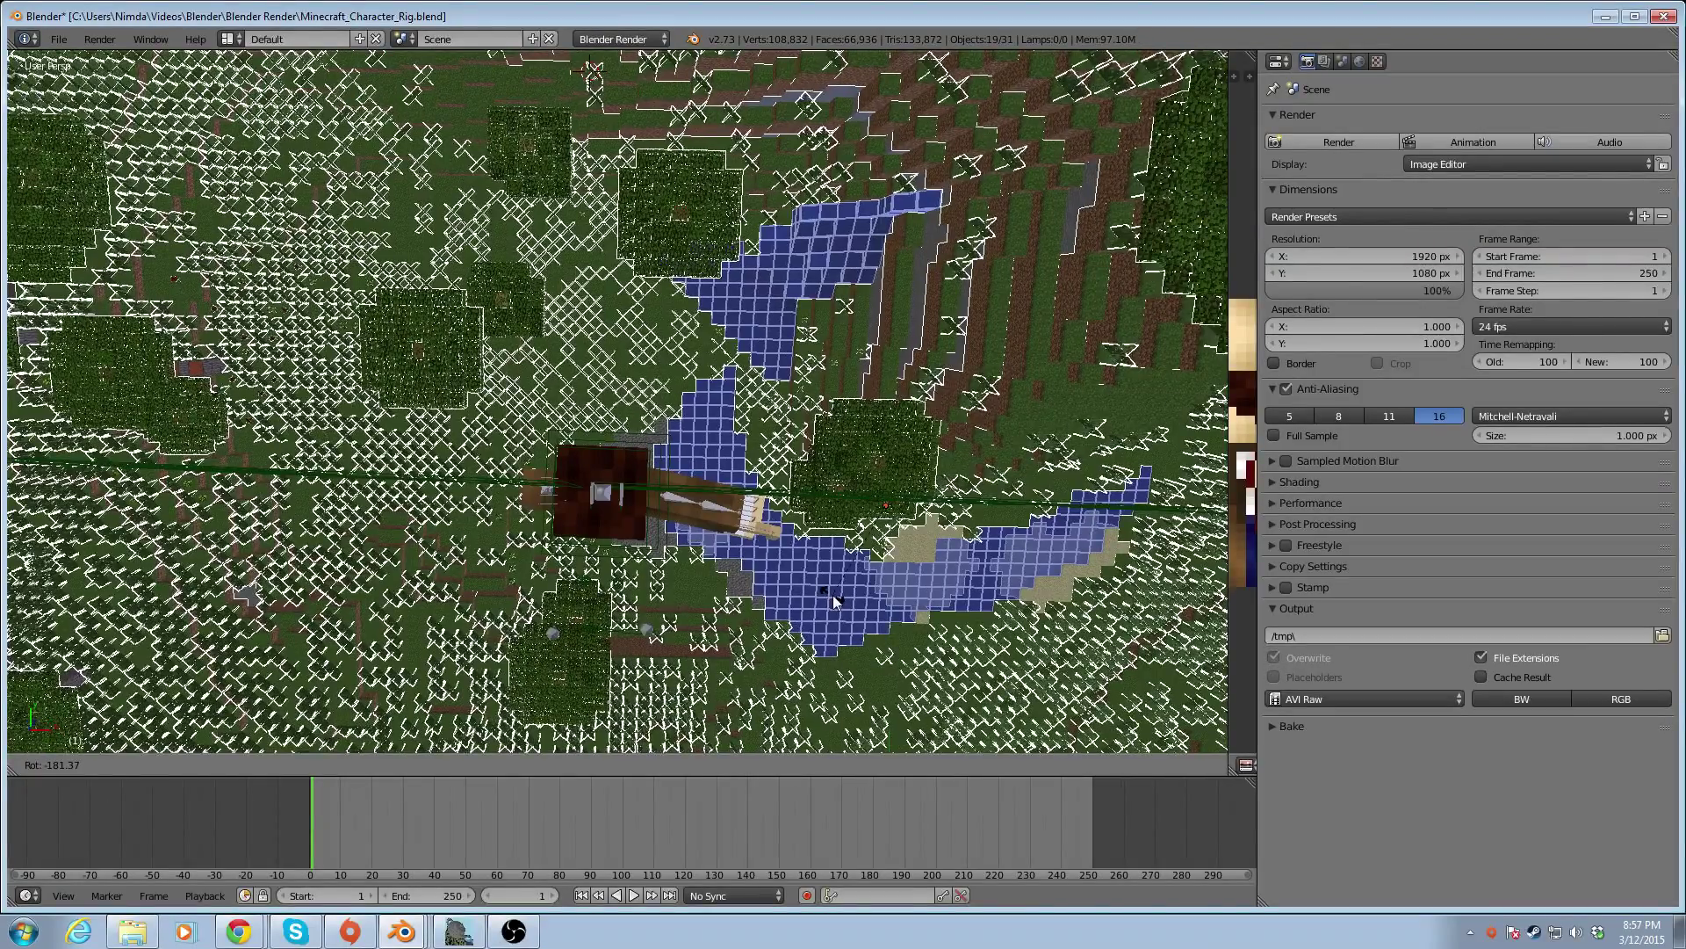
click(833, 593)
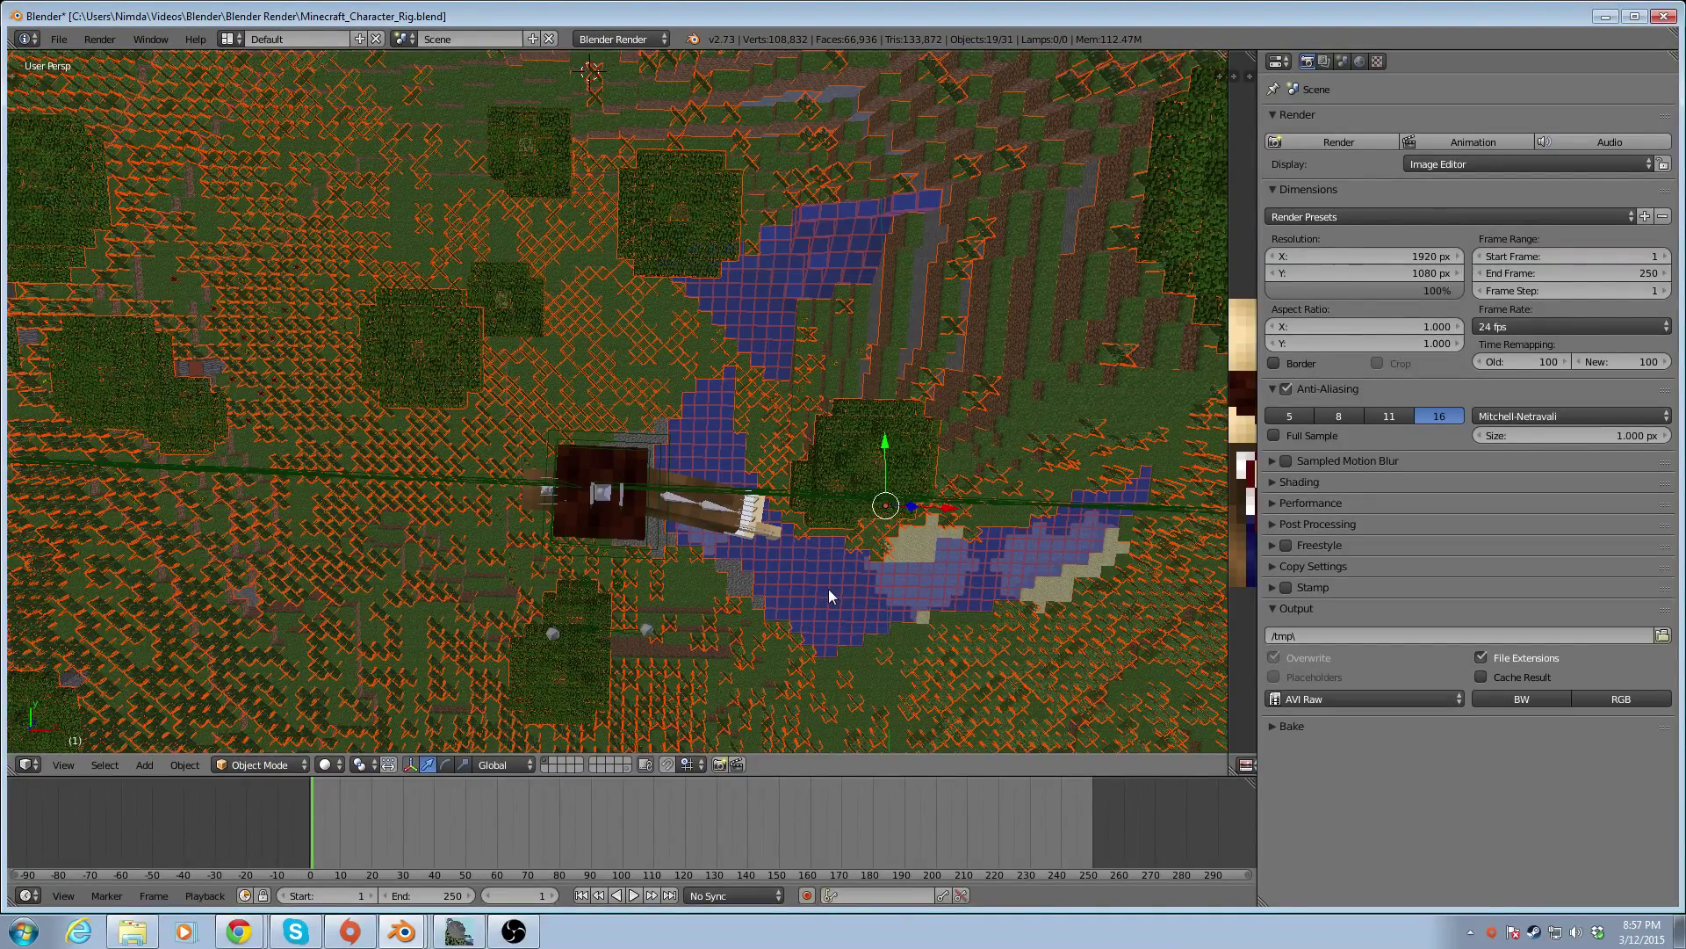
Rotate the tilted terrain by about -18 degrees in a side view to bring it roughly level
middle_drag(829, 589, 1044, 416)
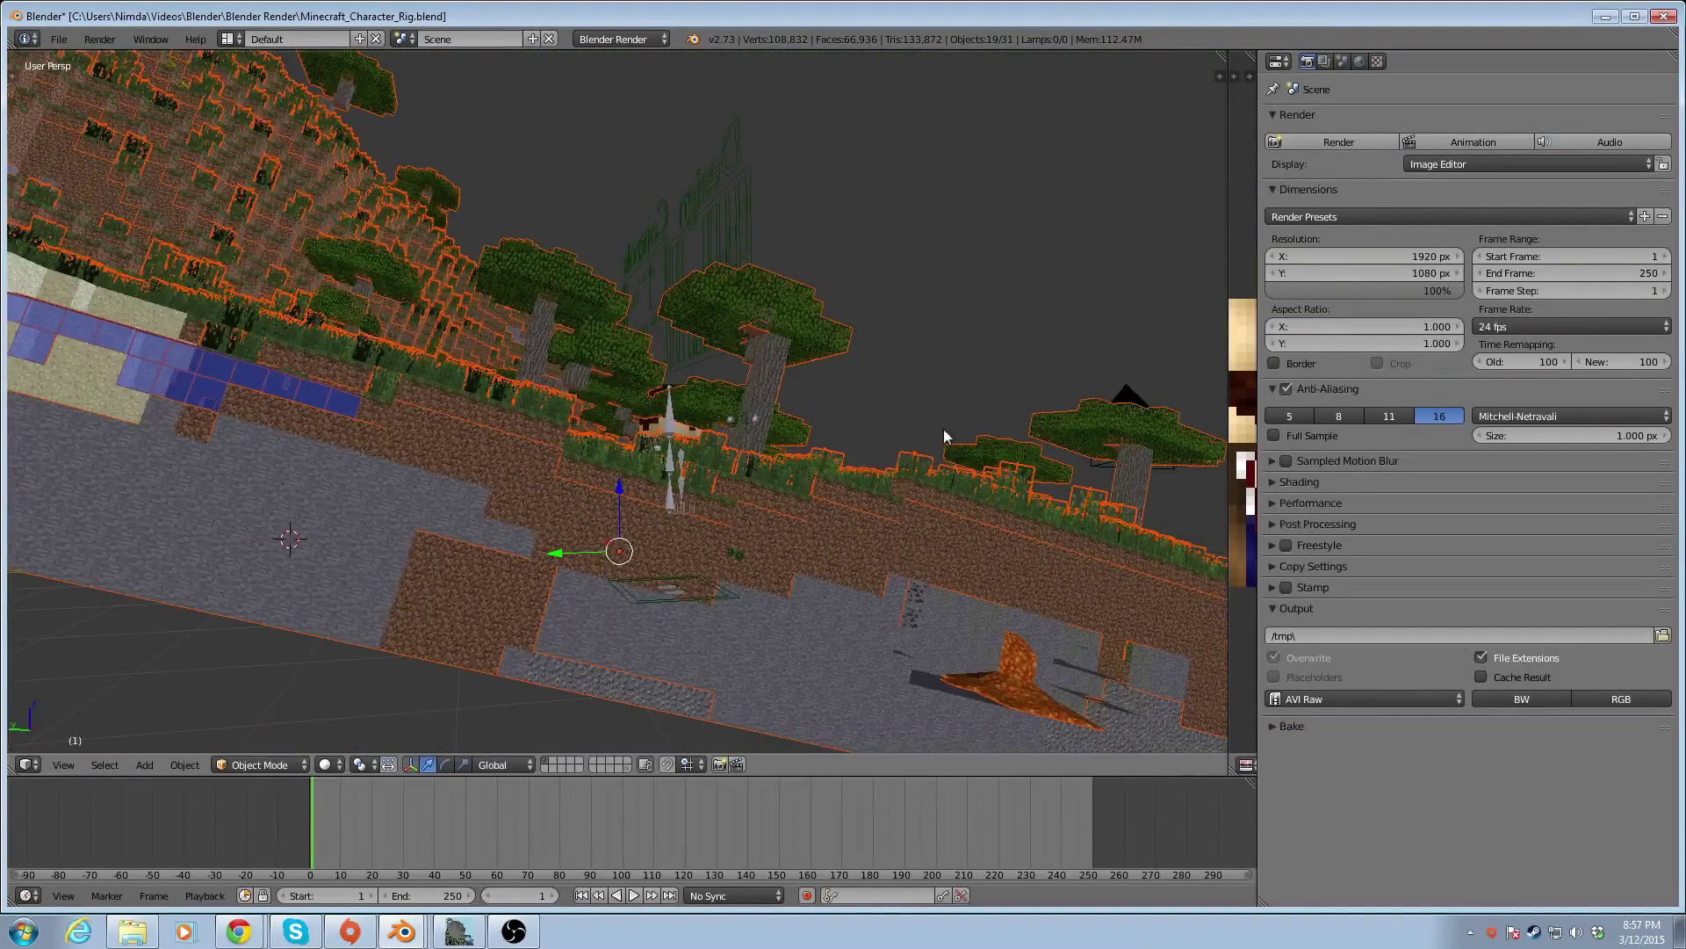
middle_drag(945, 436, 798, 470)
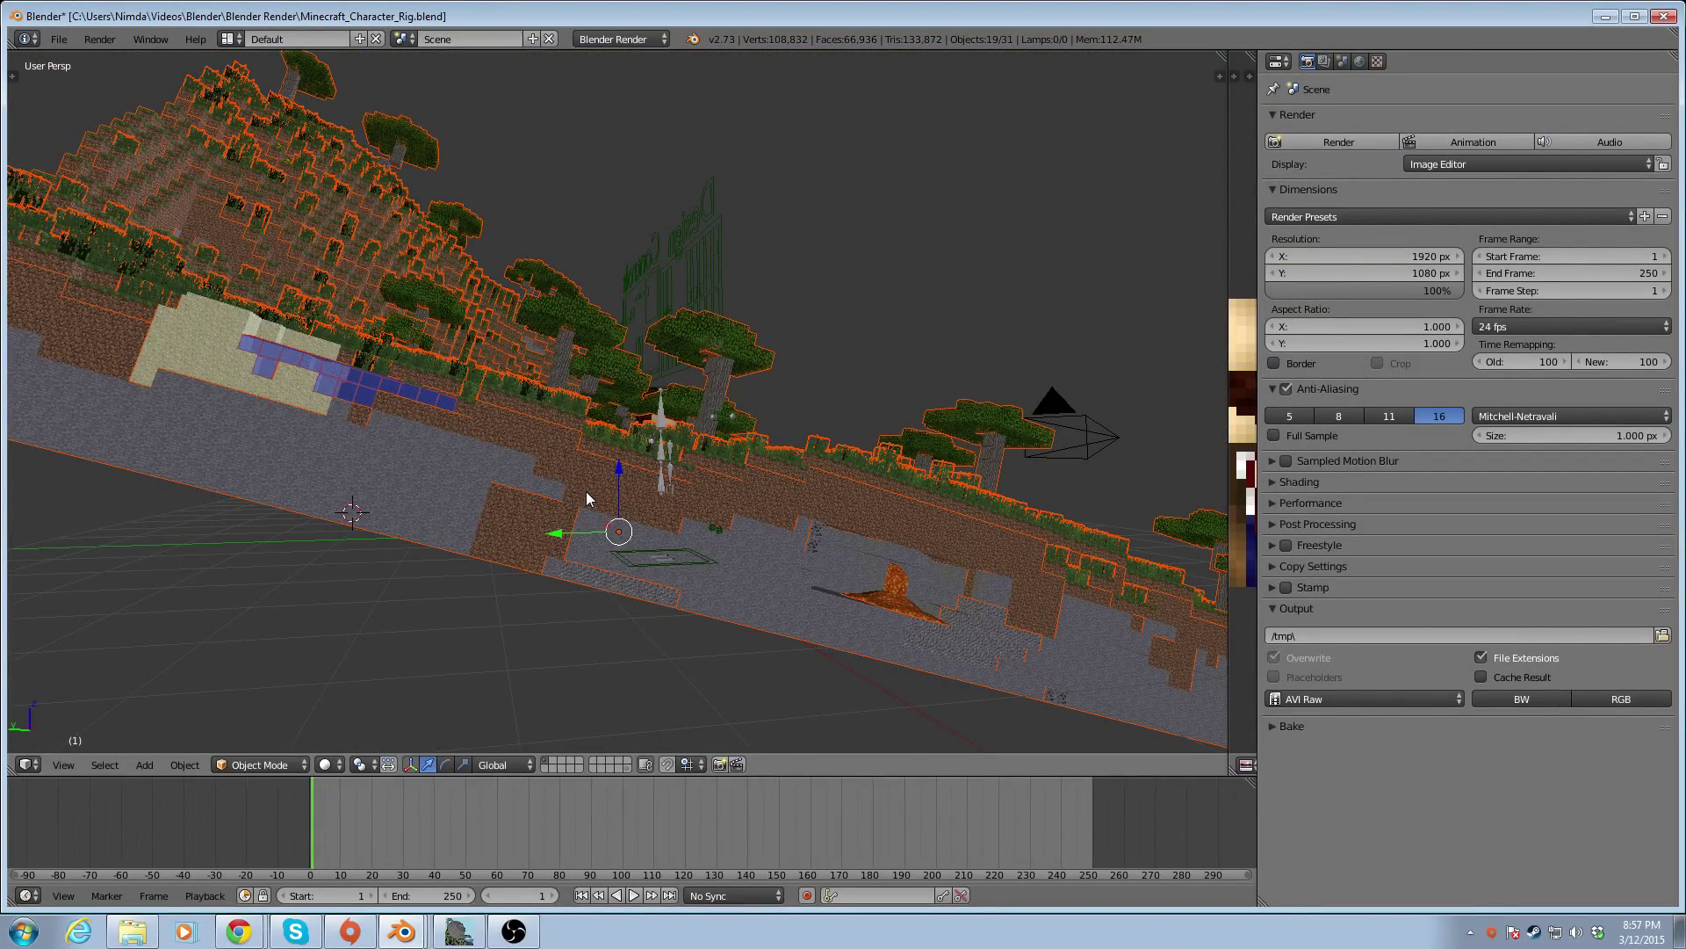
key(r)
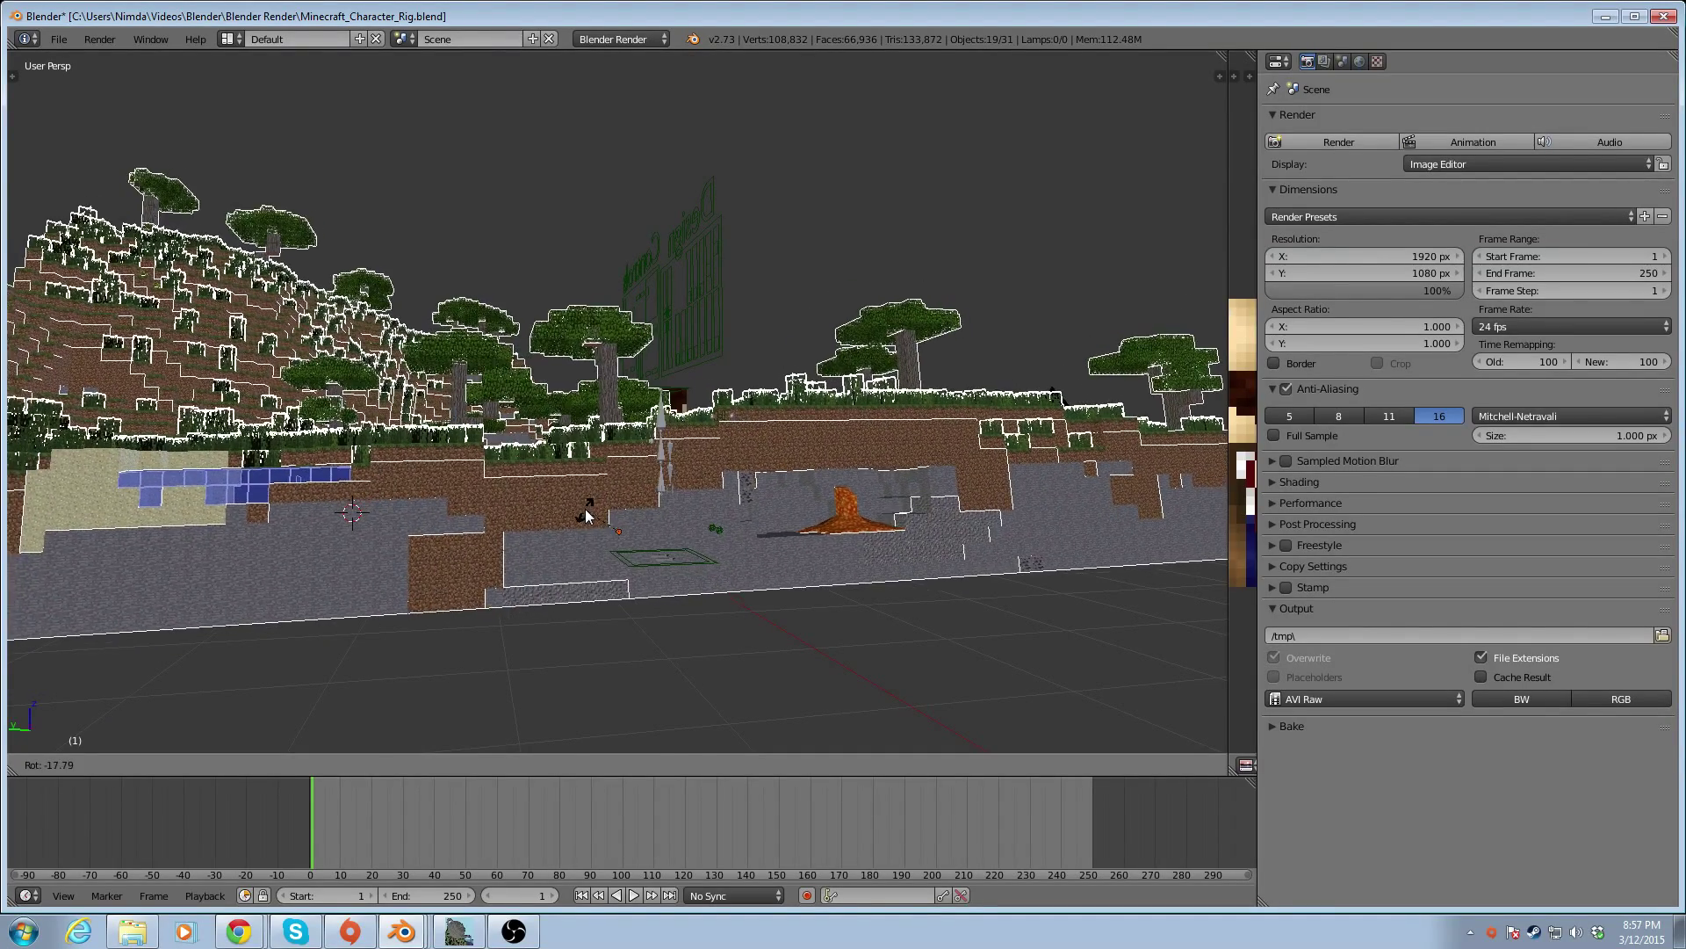
click(587, 516)
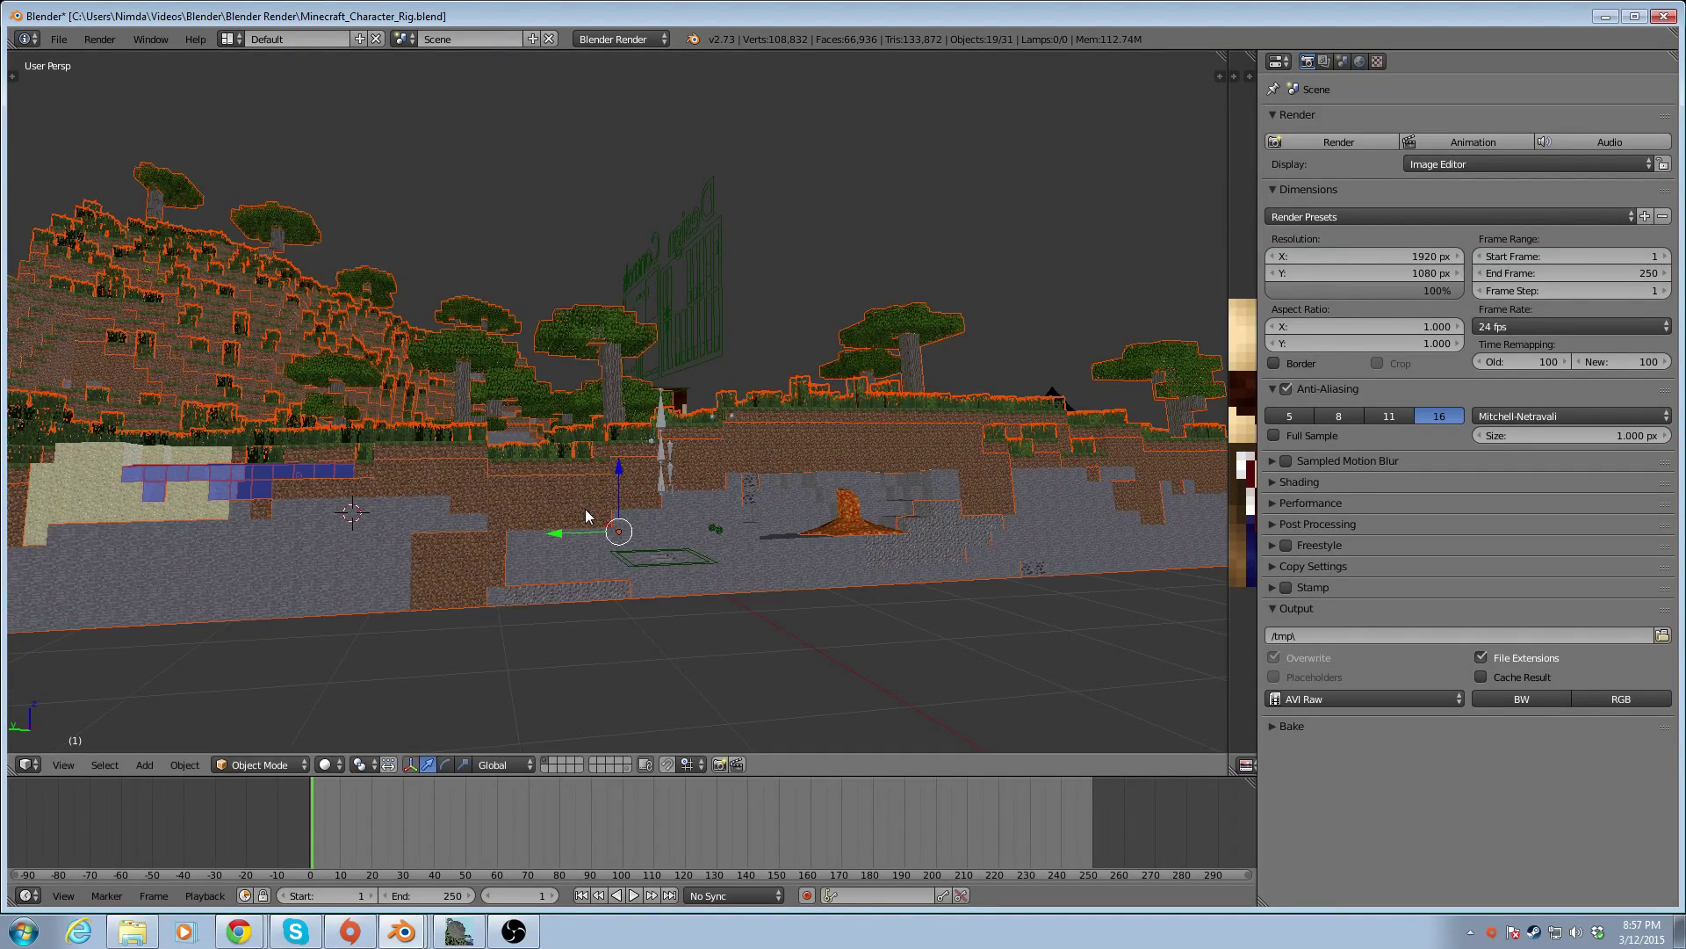
click(1376, 62)
click(1342, 61)
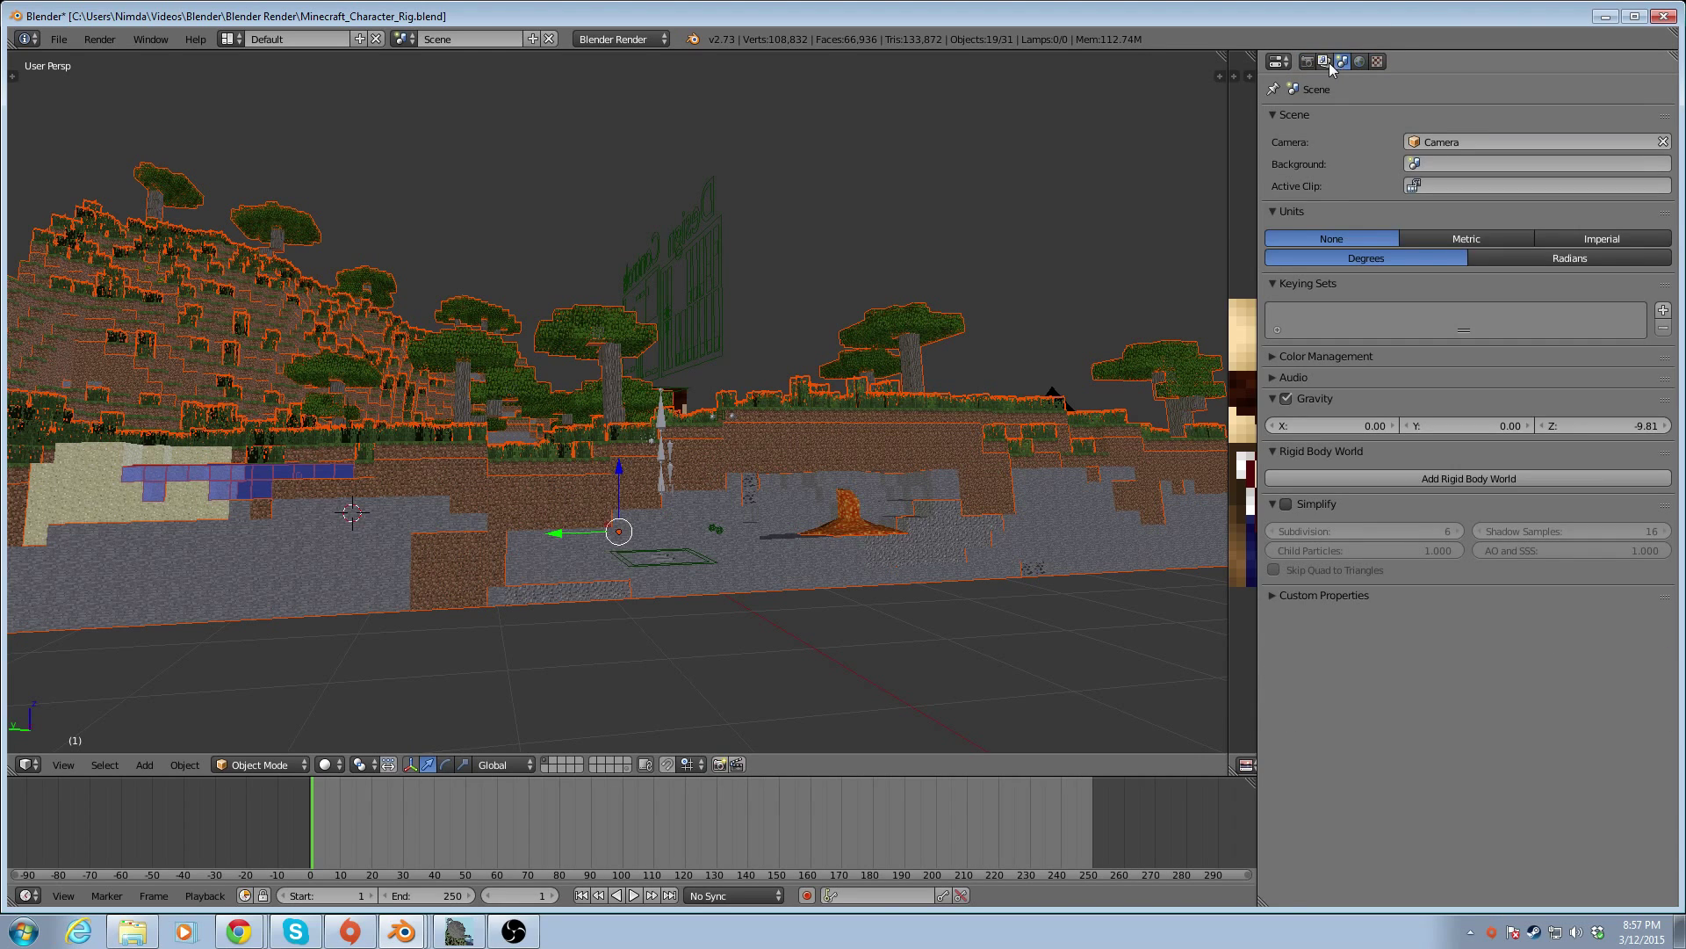
click(1326, 62)
click(1360, 62)
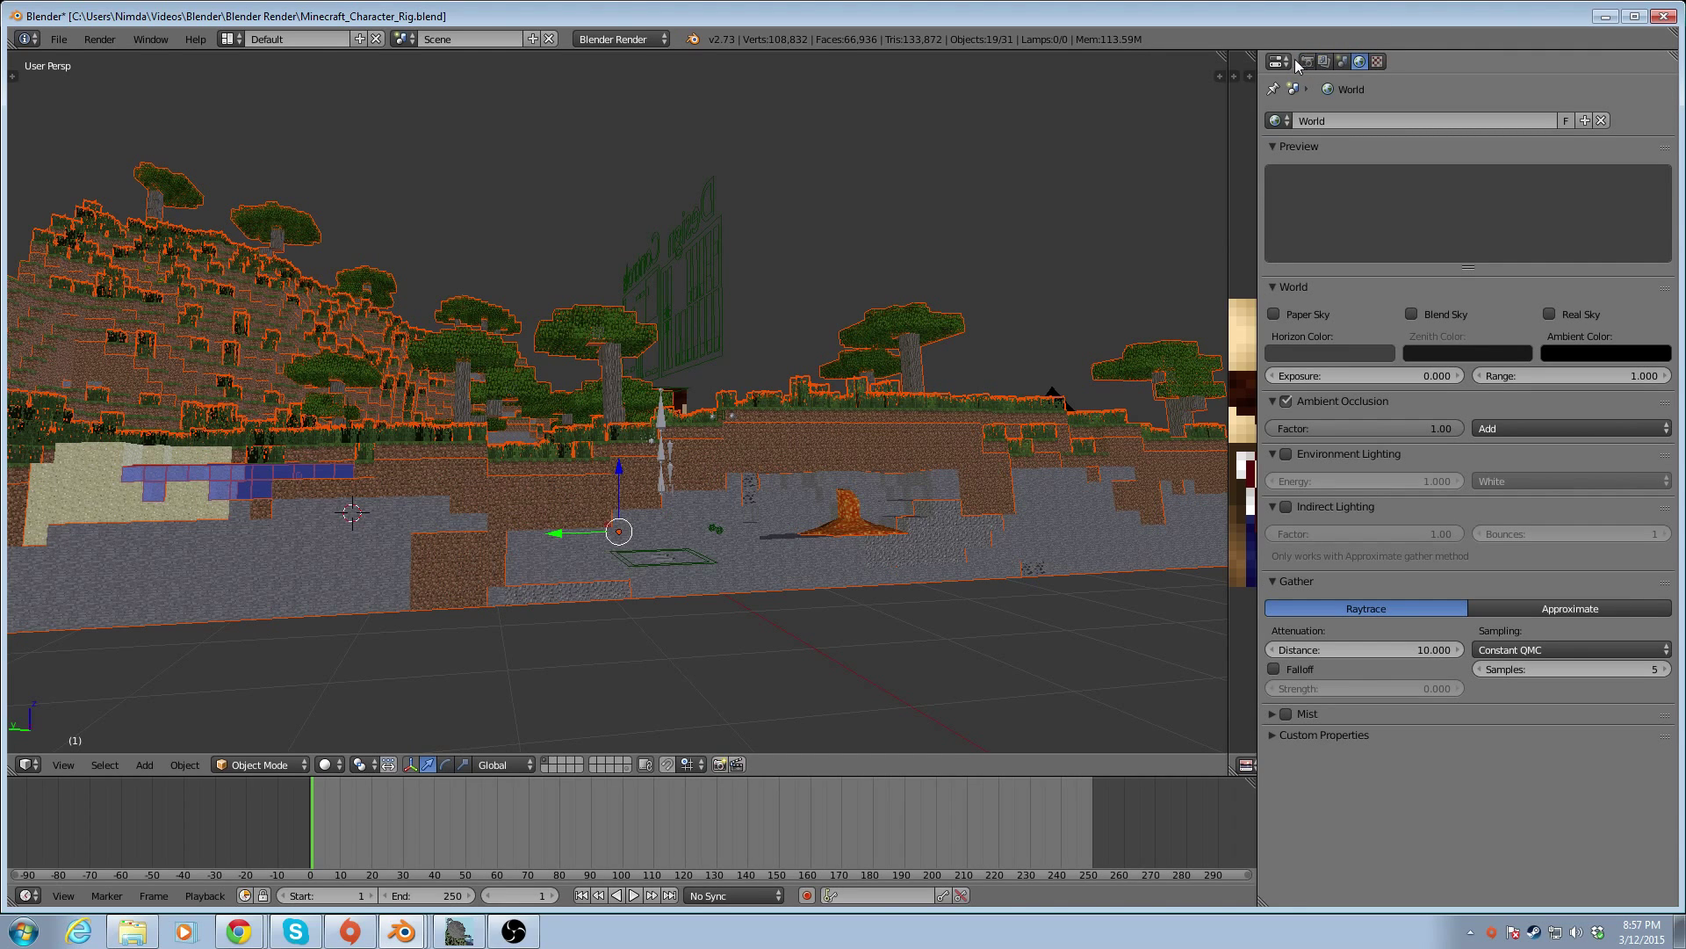
click(1307, 62)
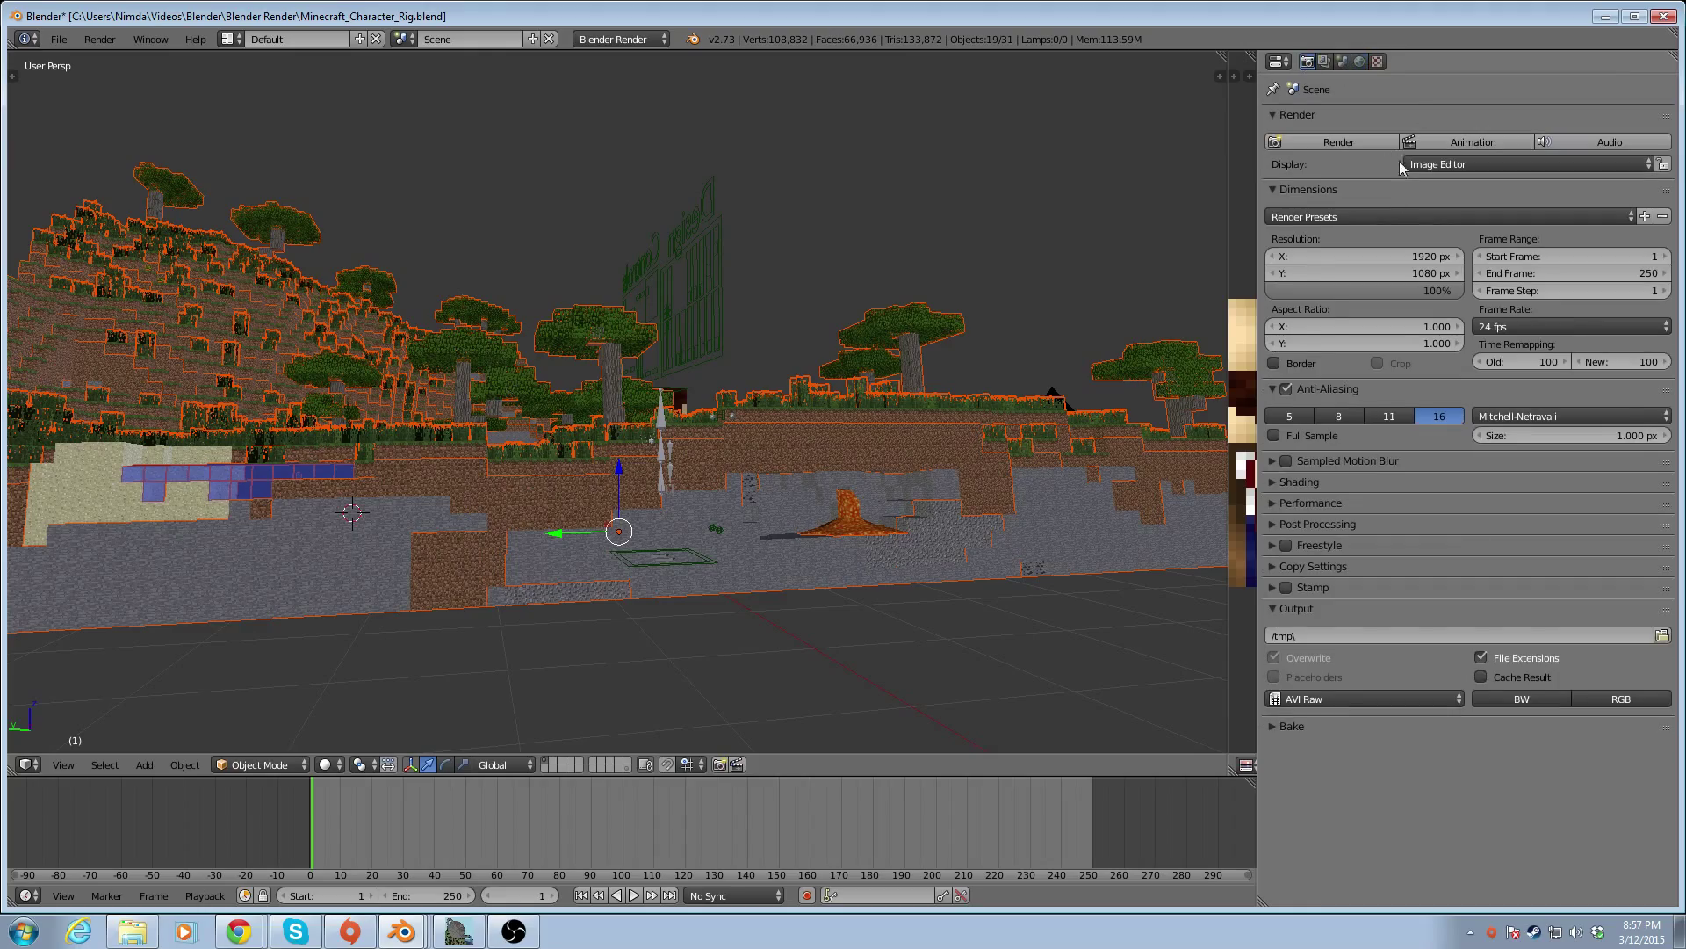
Level the imported terrain from a front view with two small rotations, the second about 1.6 degrees
middle_drag(872, 290, 823, 287)
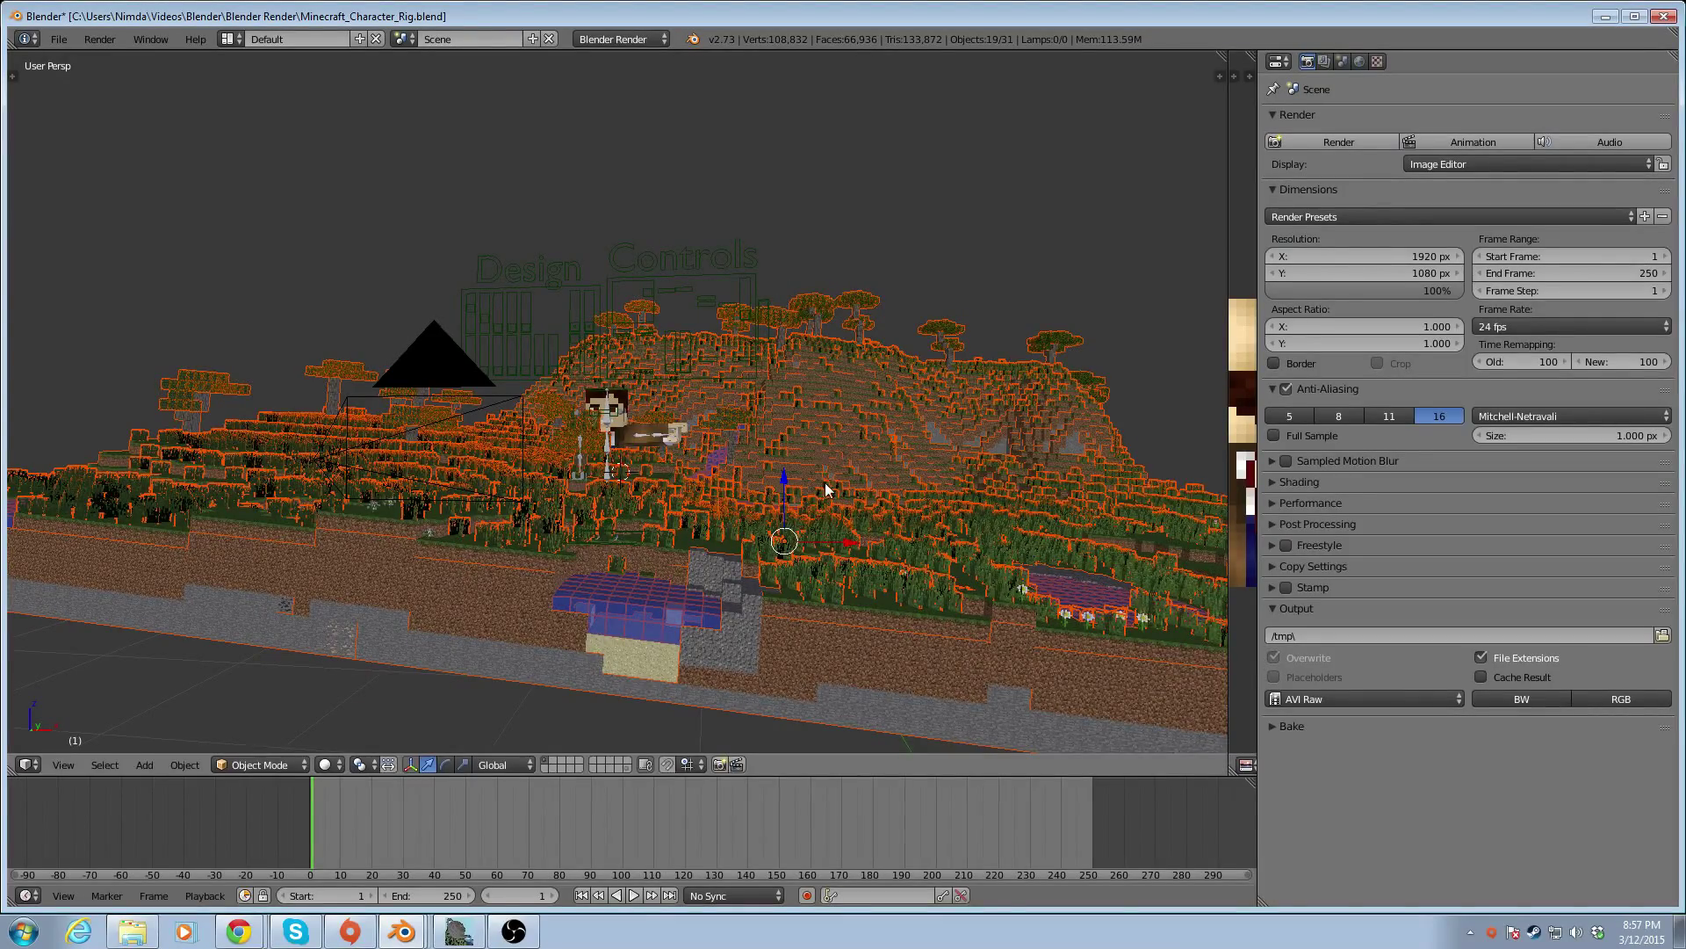
key(r)
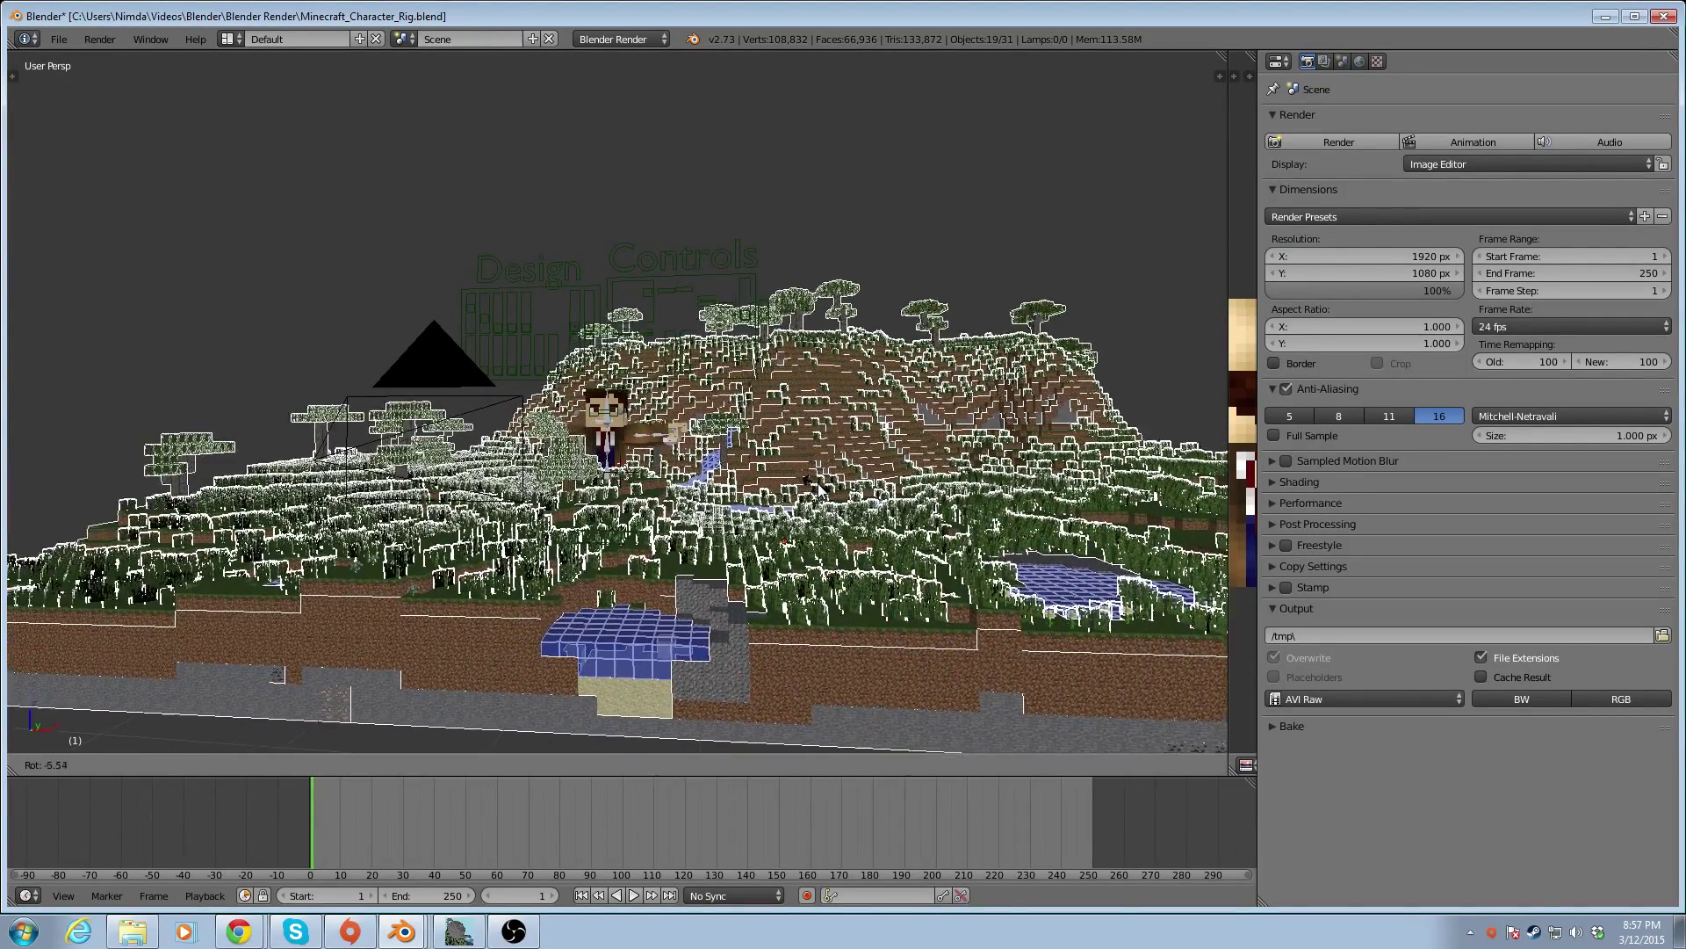
click(814, 481)
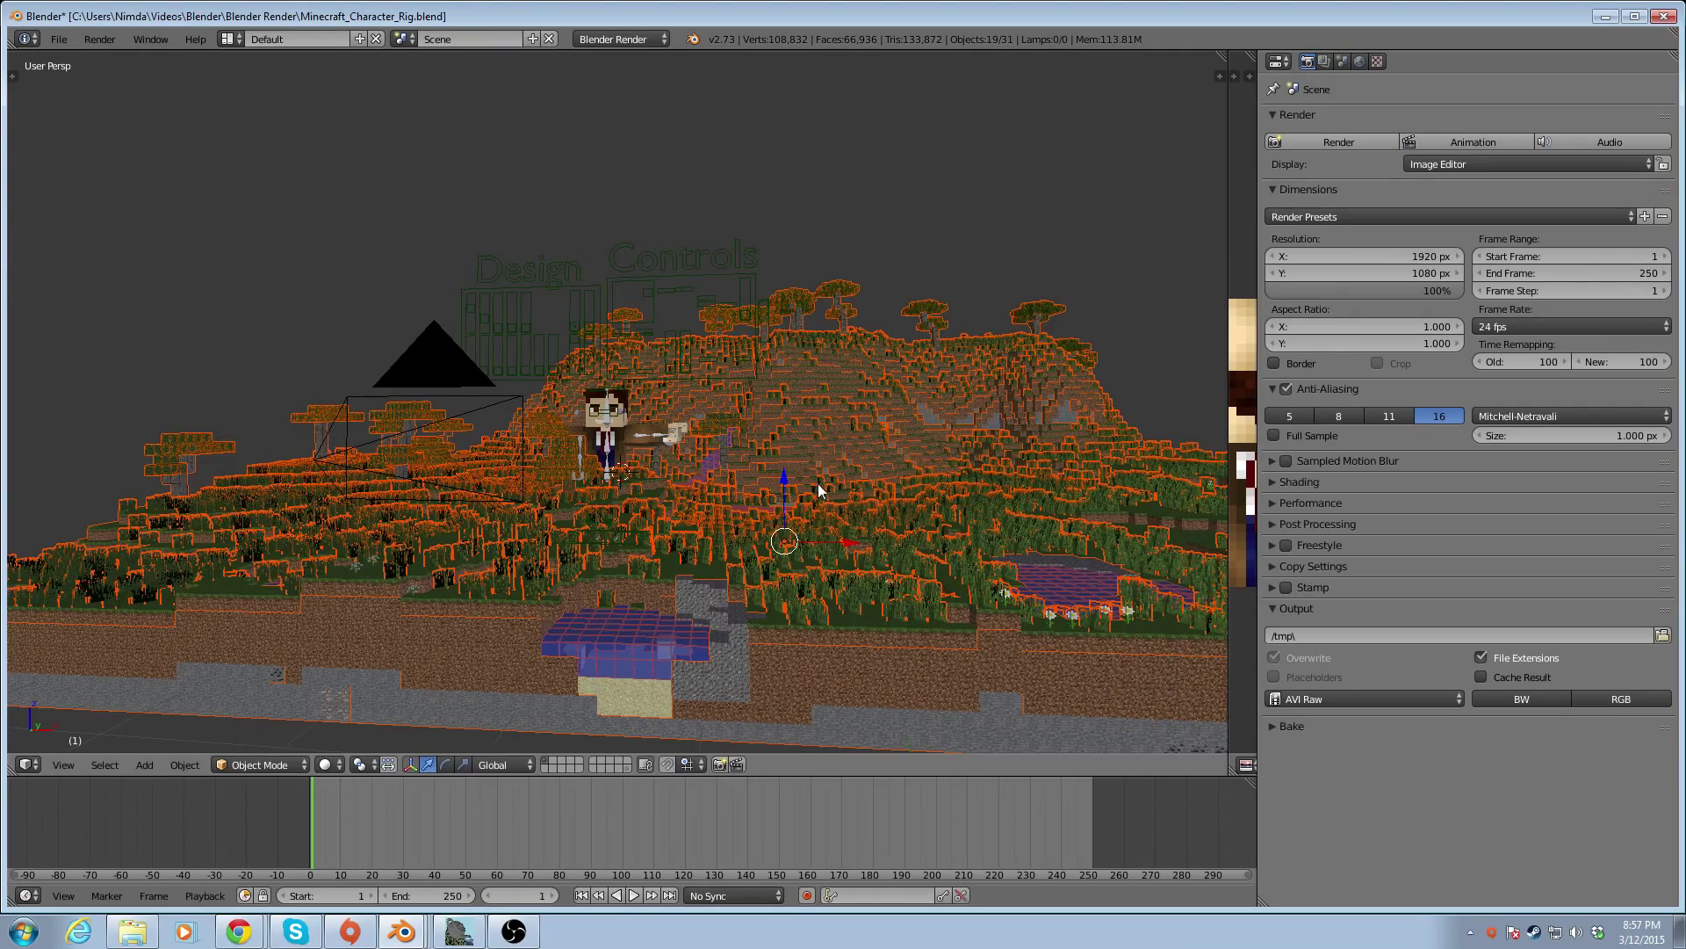
scroll(833, 479, down, 4)
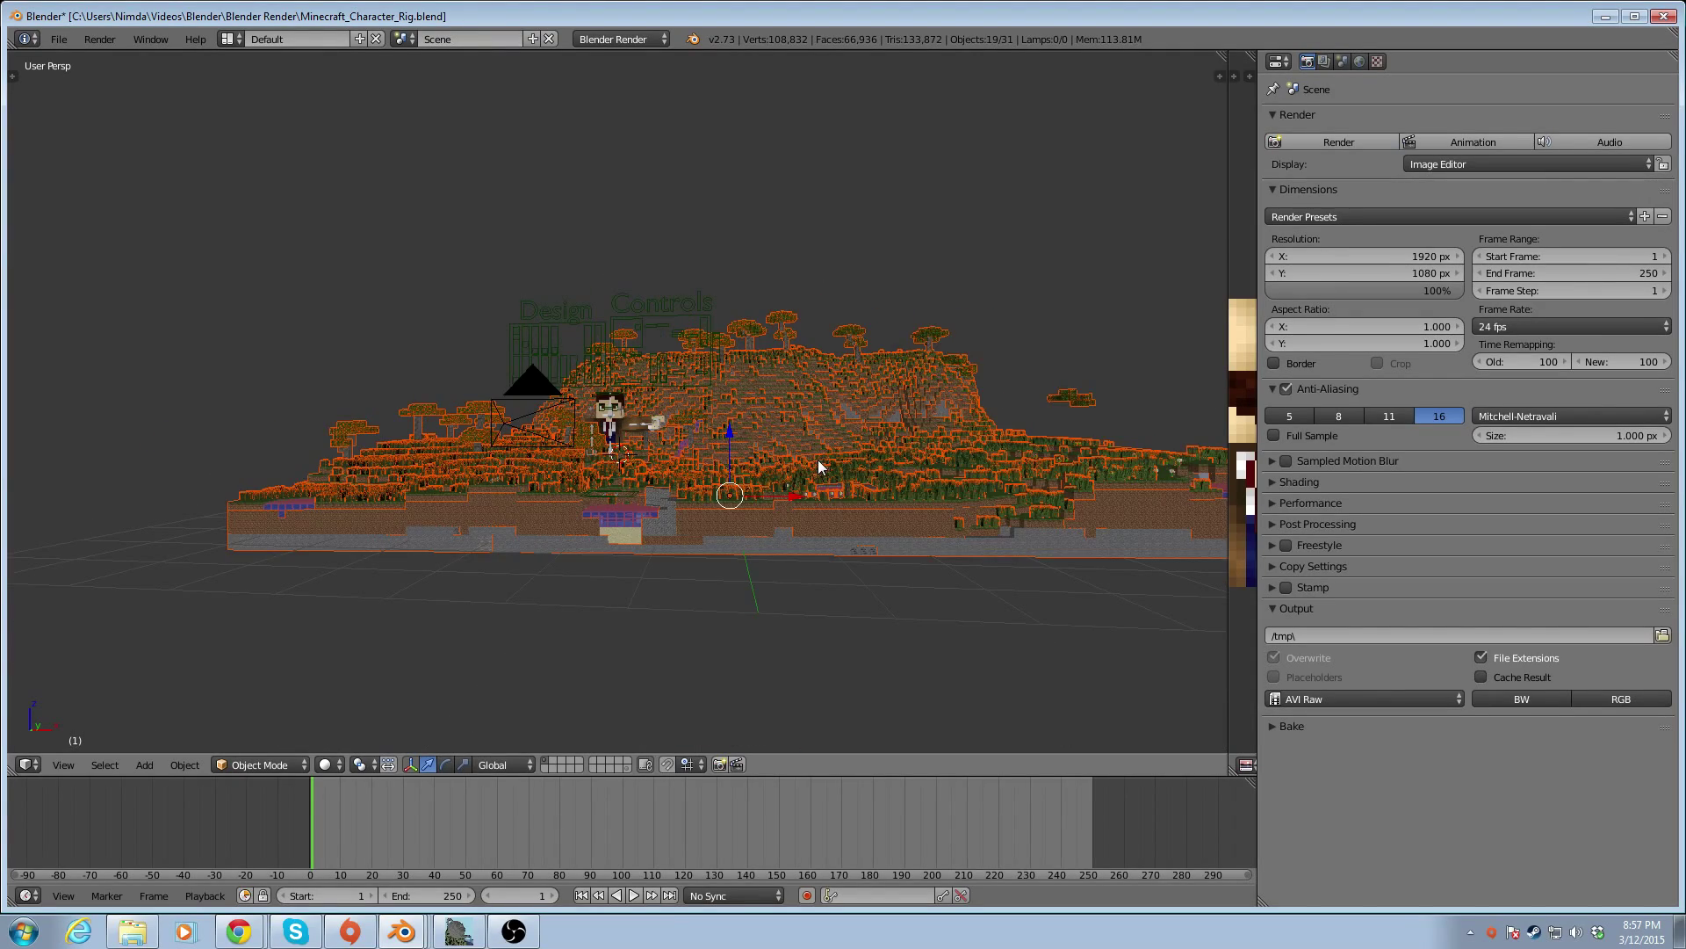
key(r)
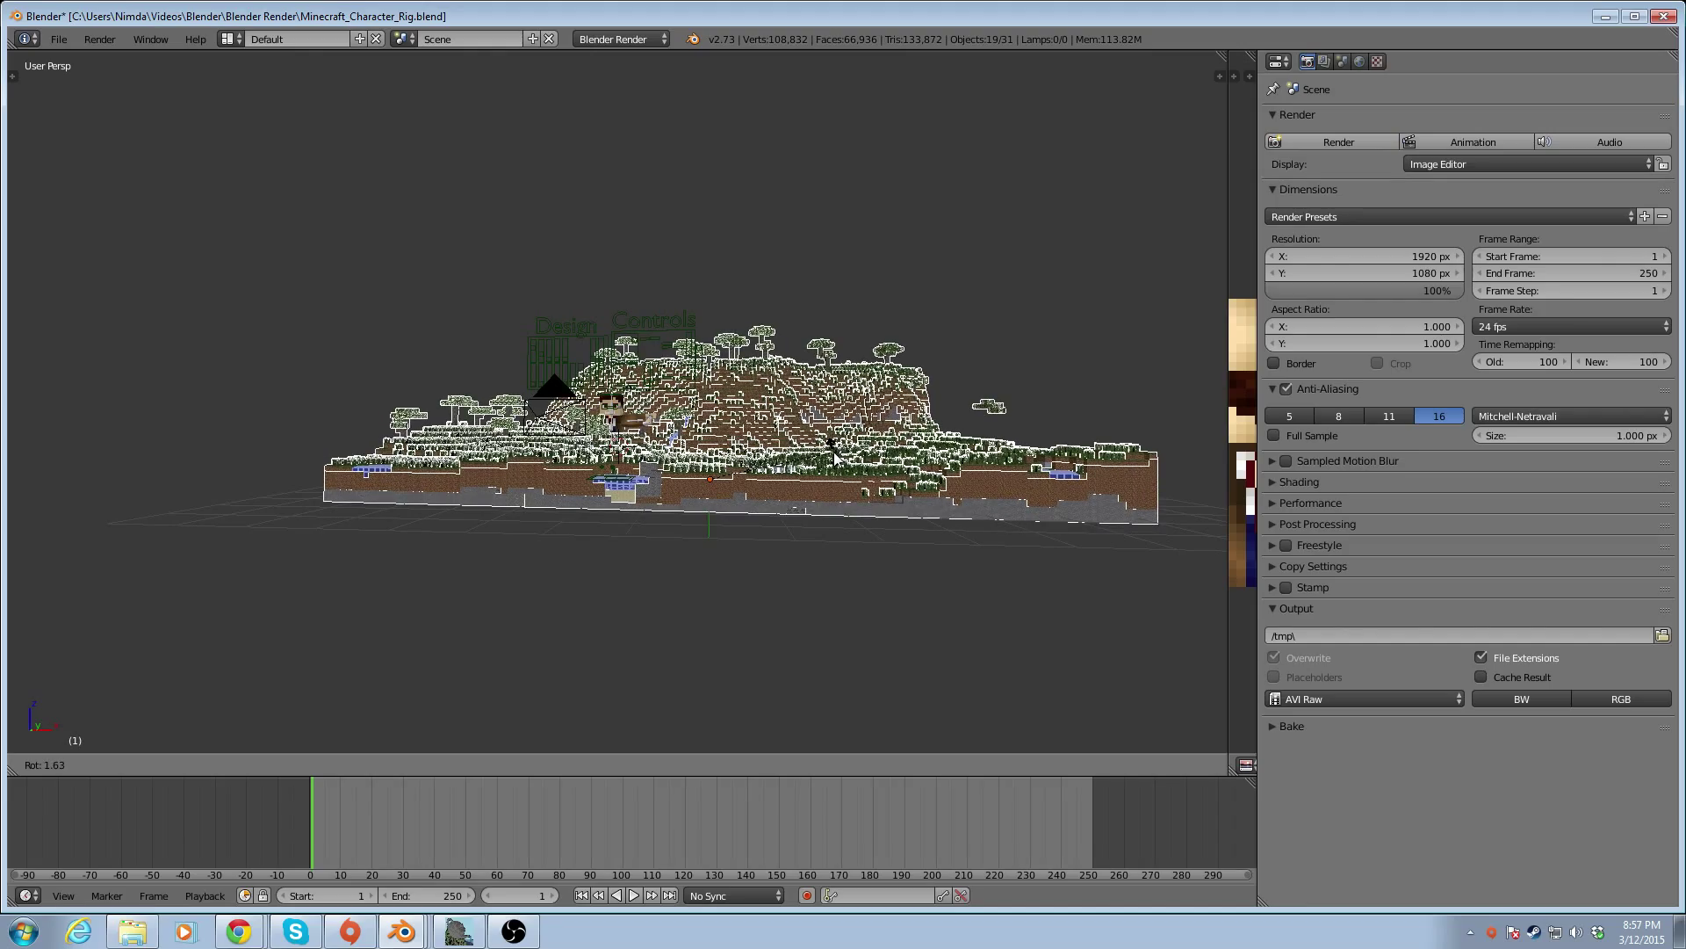
click(833, 455)
scroll(760, 420, up, 5)
middle_drag(757, 451, 774, 603)
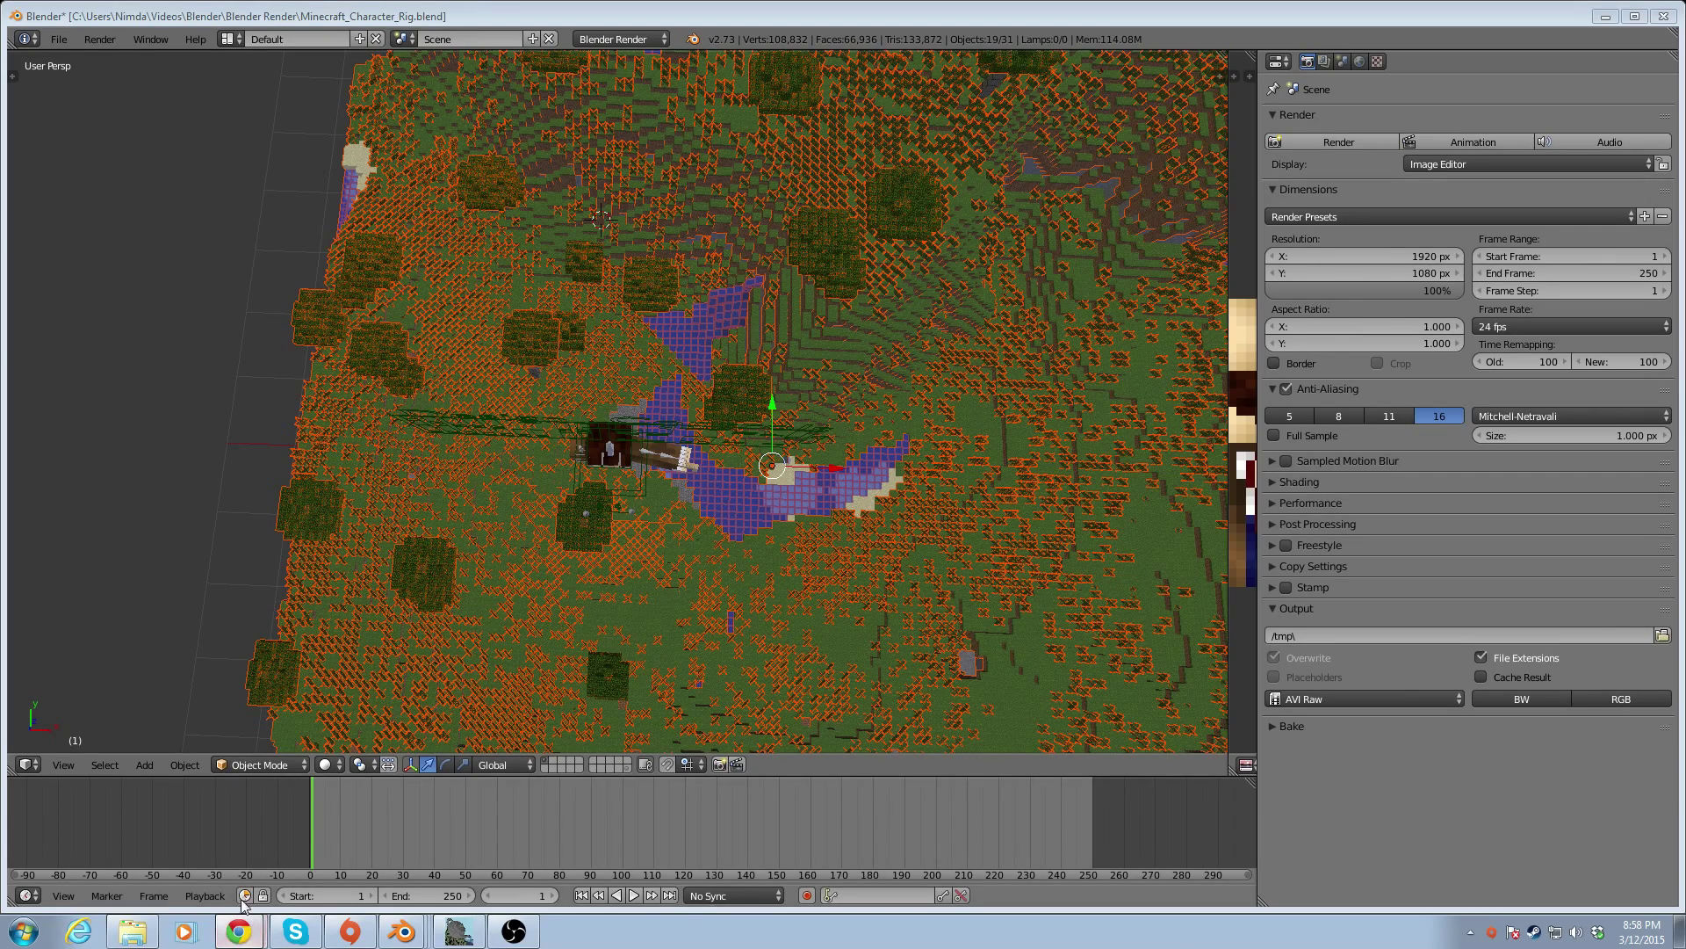
Switch to Chrome, review the Blender keyboard shortcuts page and shortcut chart on katsbits.com, and minimize the browser to return to Blender
click(238, 931)
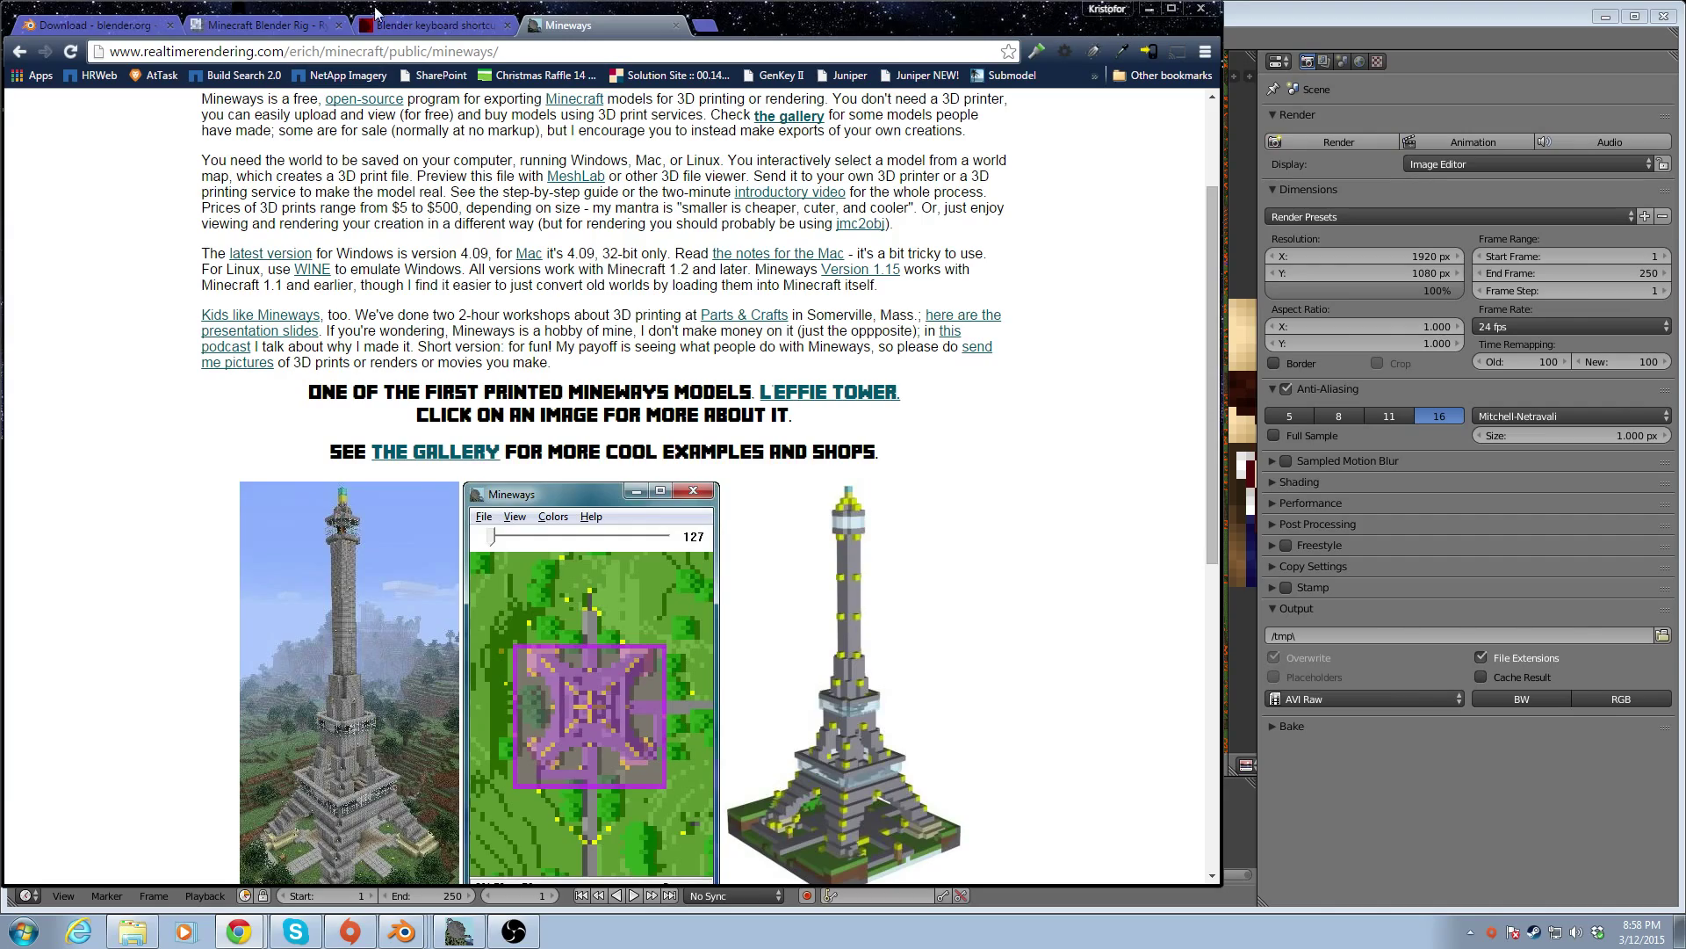
click(413, 26)
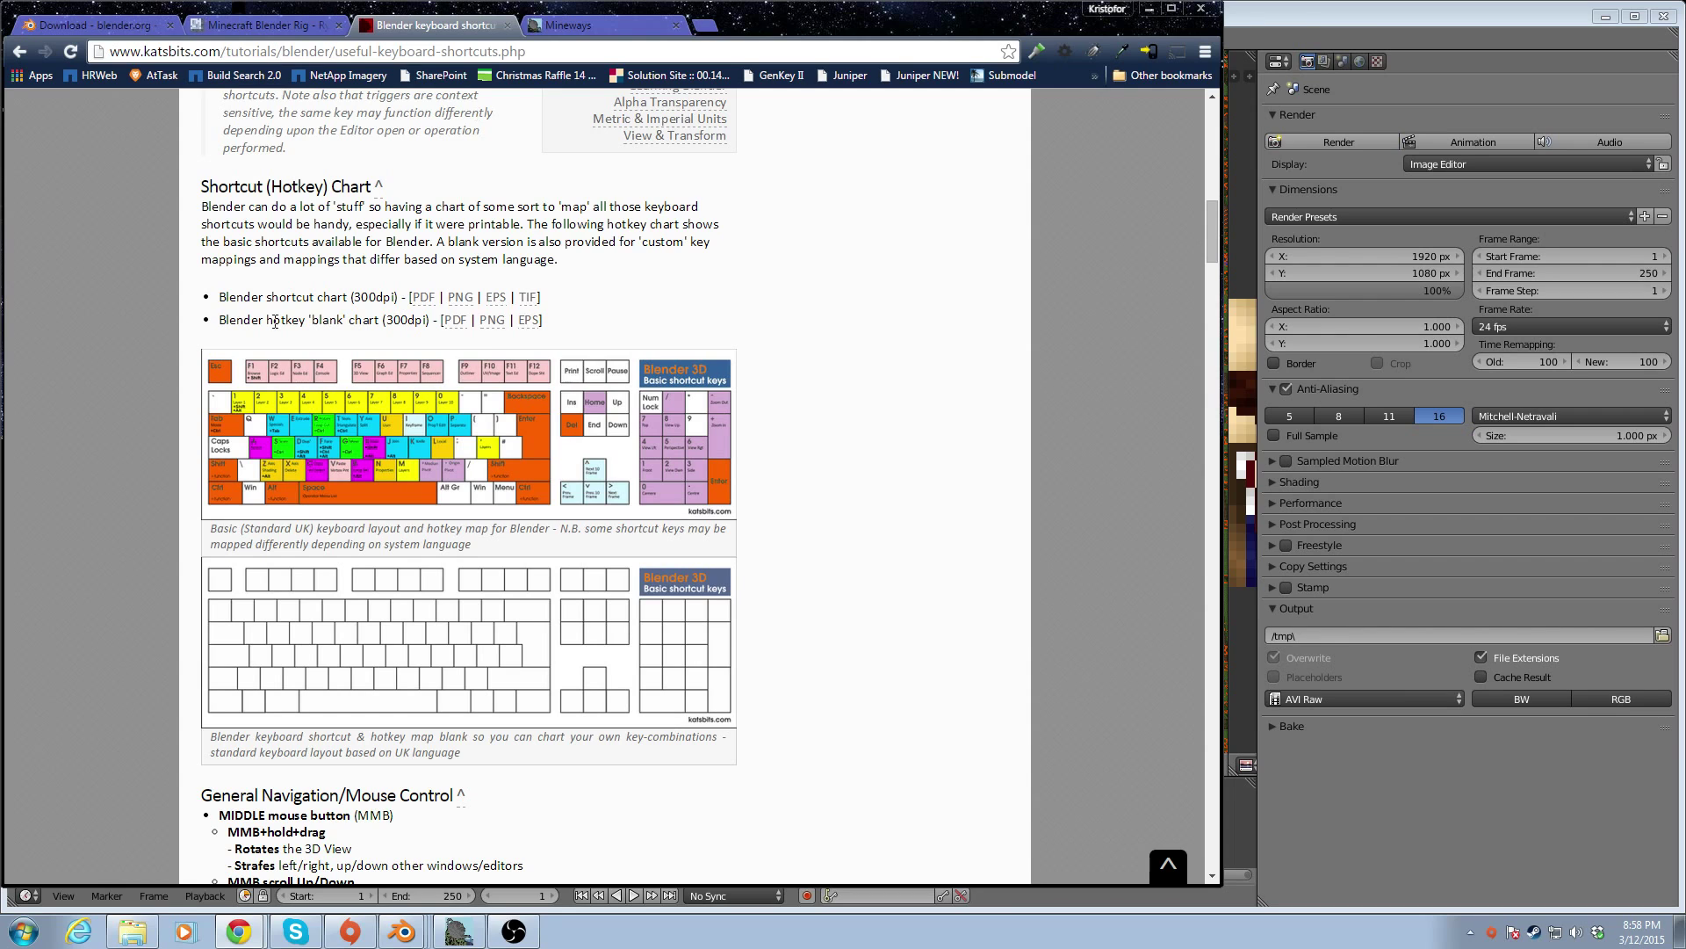
scroll(598, 406, down, 20)
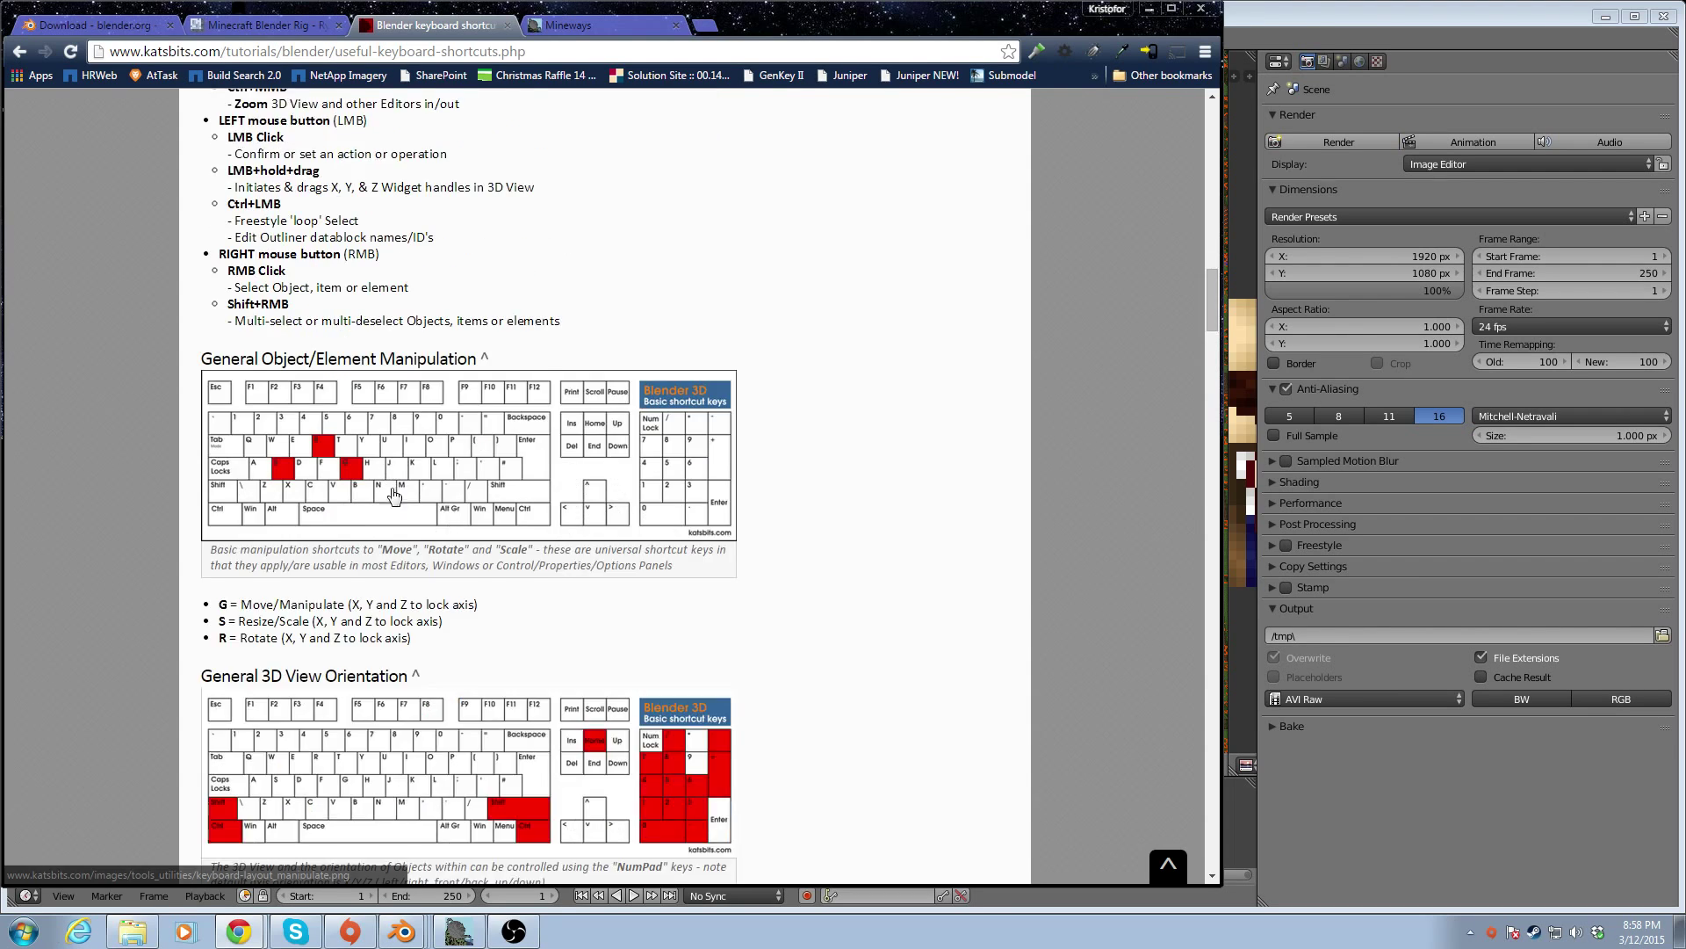
scroll(347, 483, up, 11)
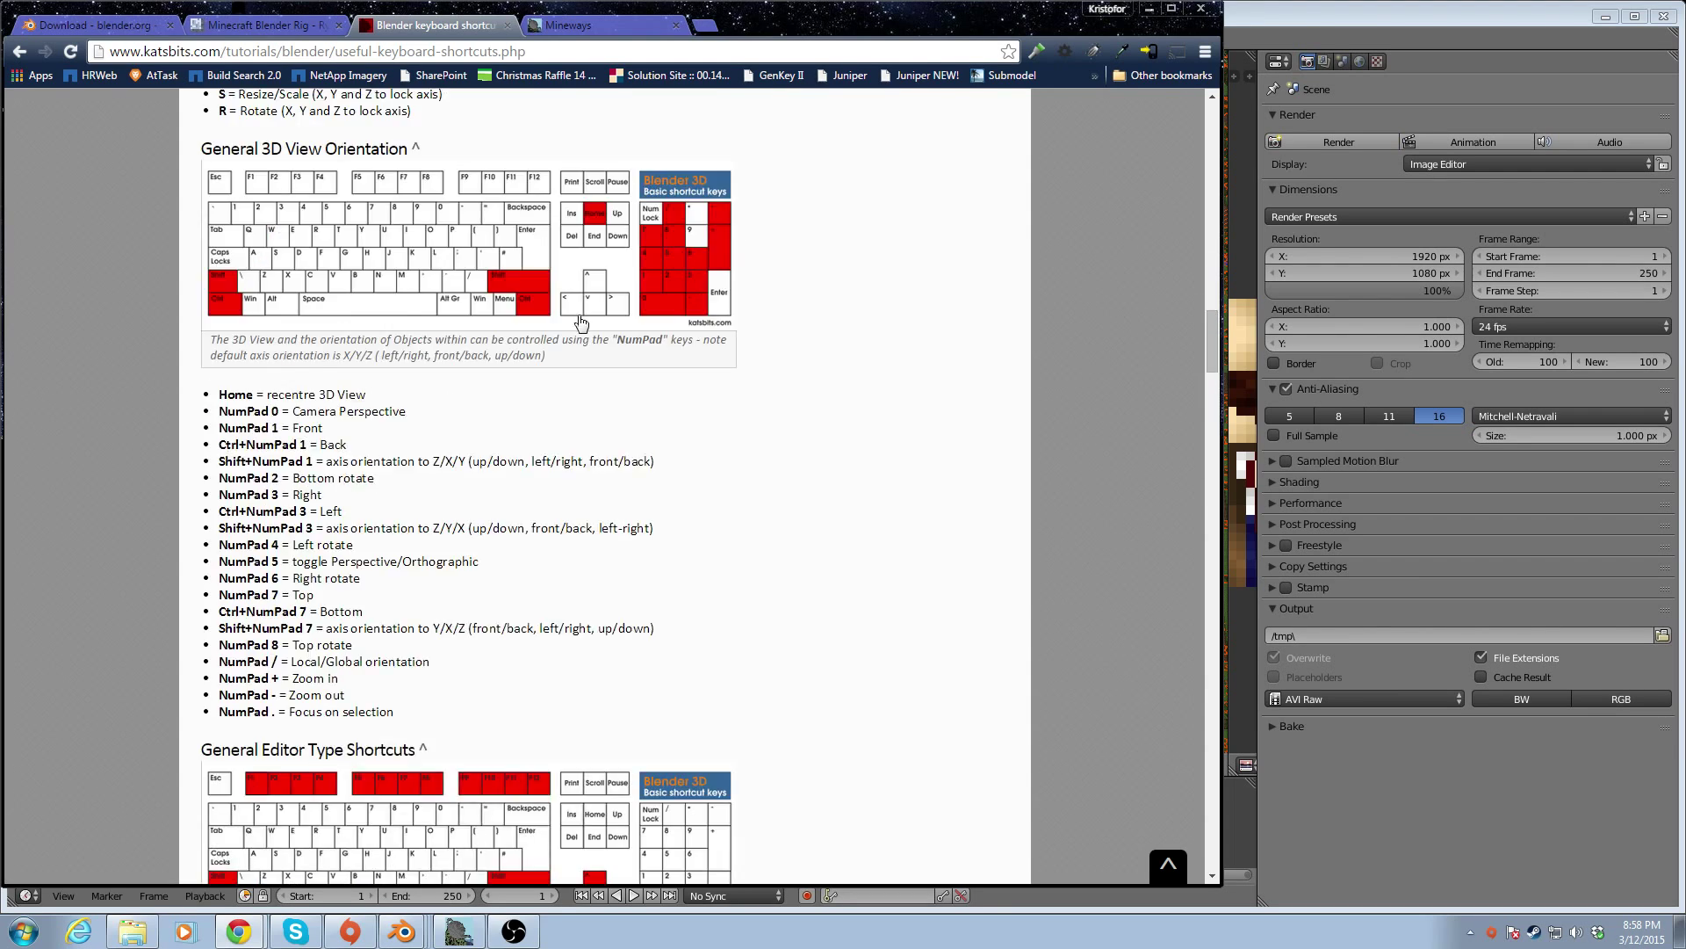
click(1148, 11)
drag(0, 92, 1112, 123)
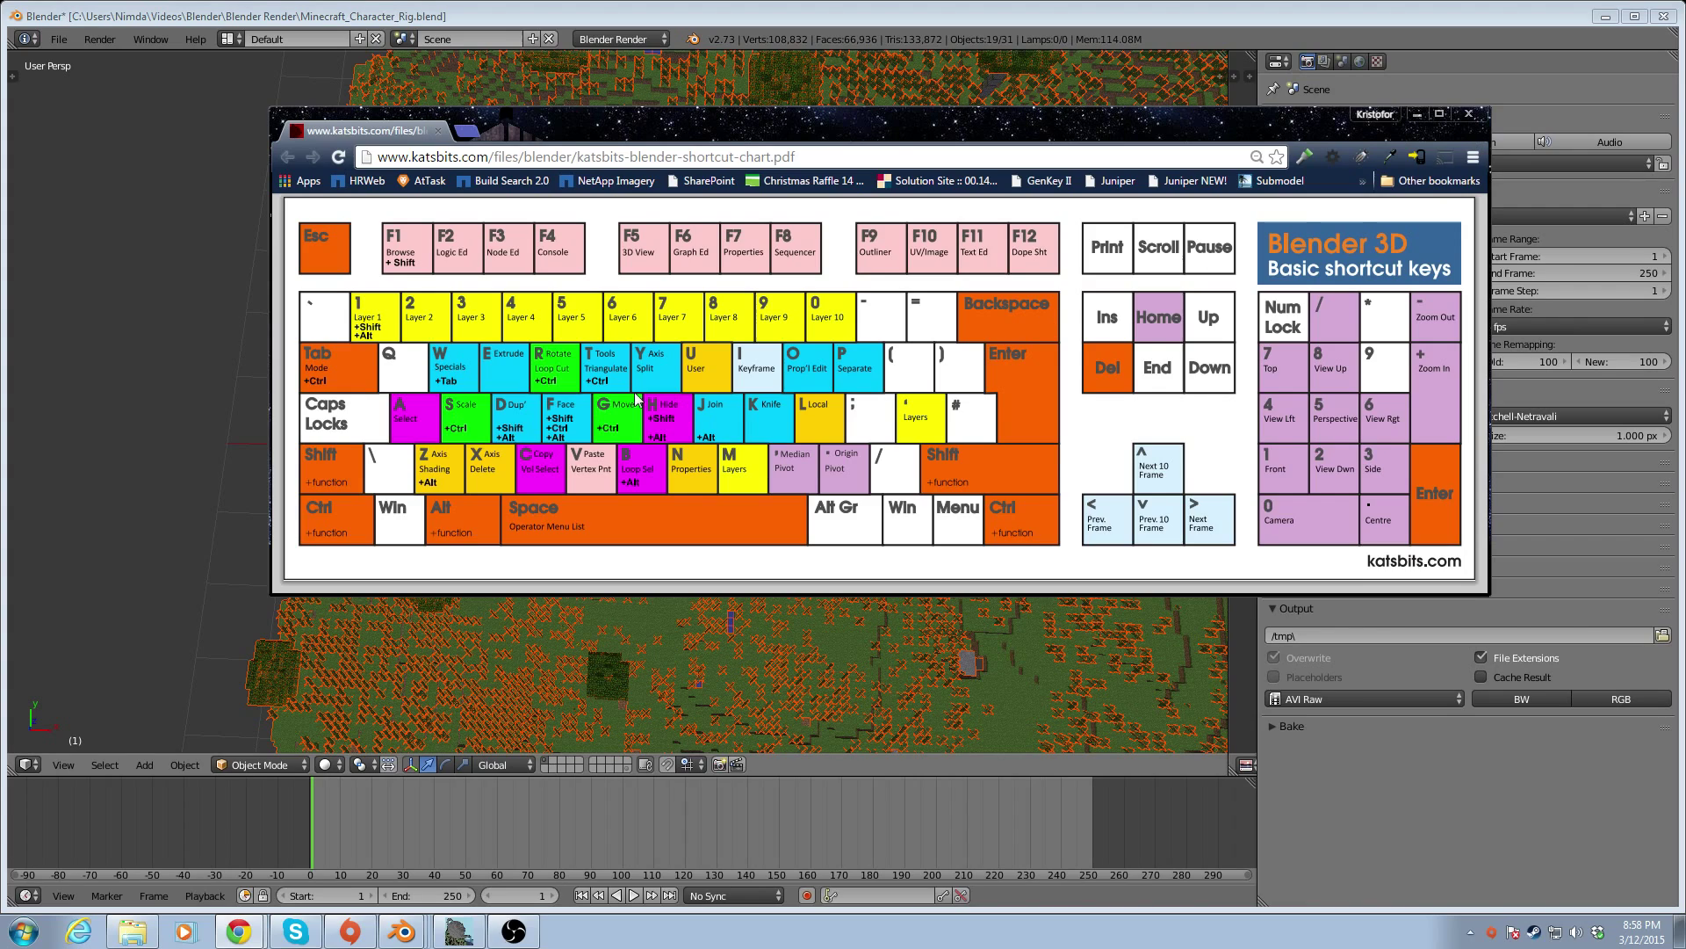
click(1417, 114)
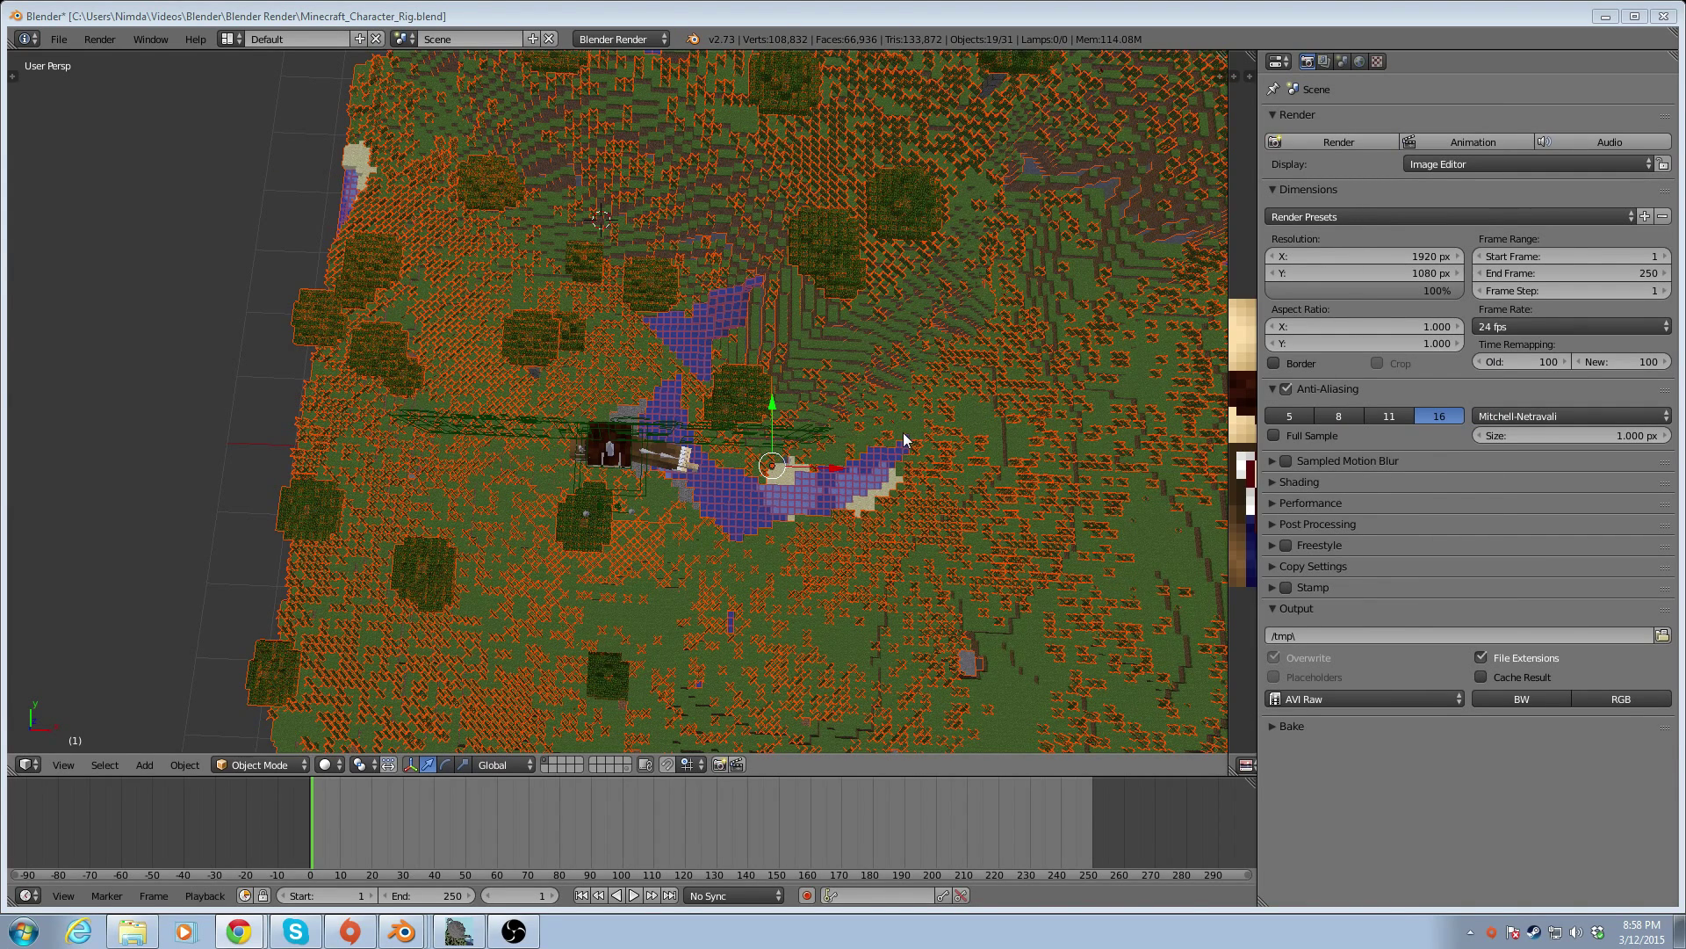
right_click(843, 425)
key(s)
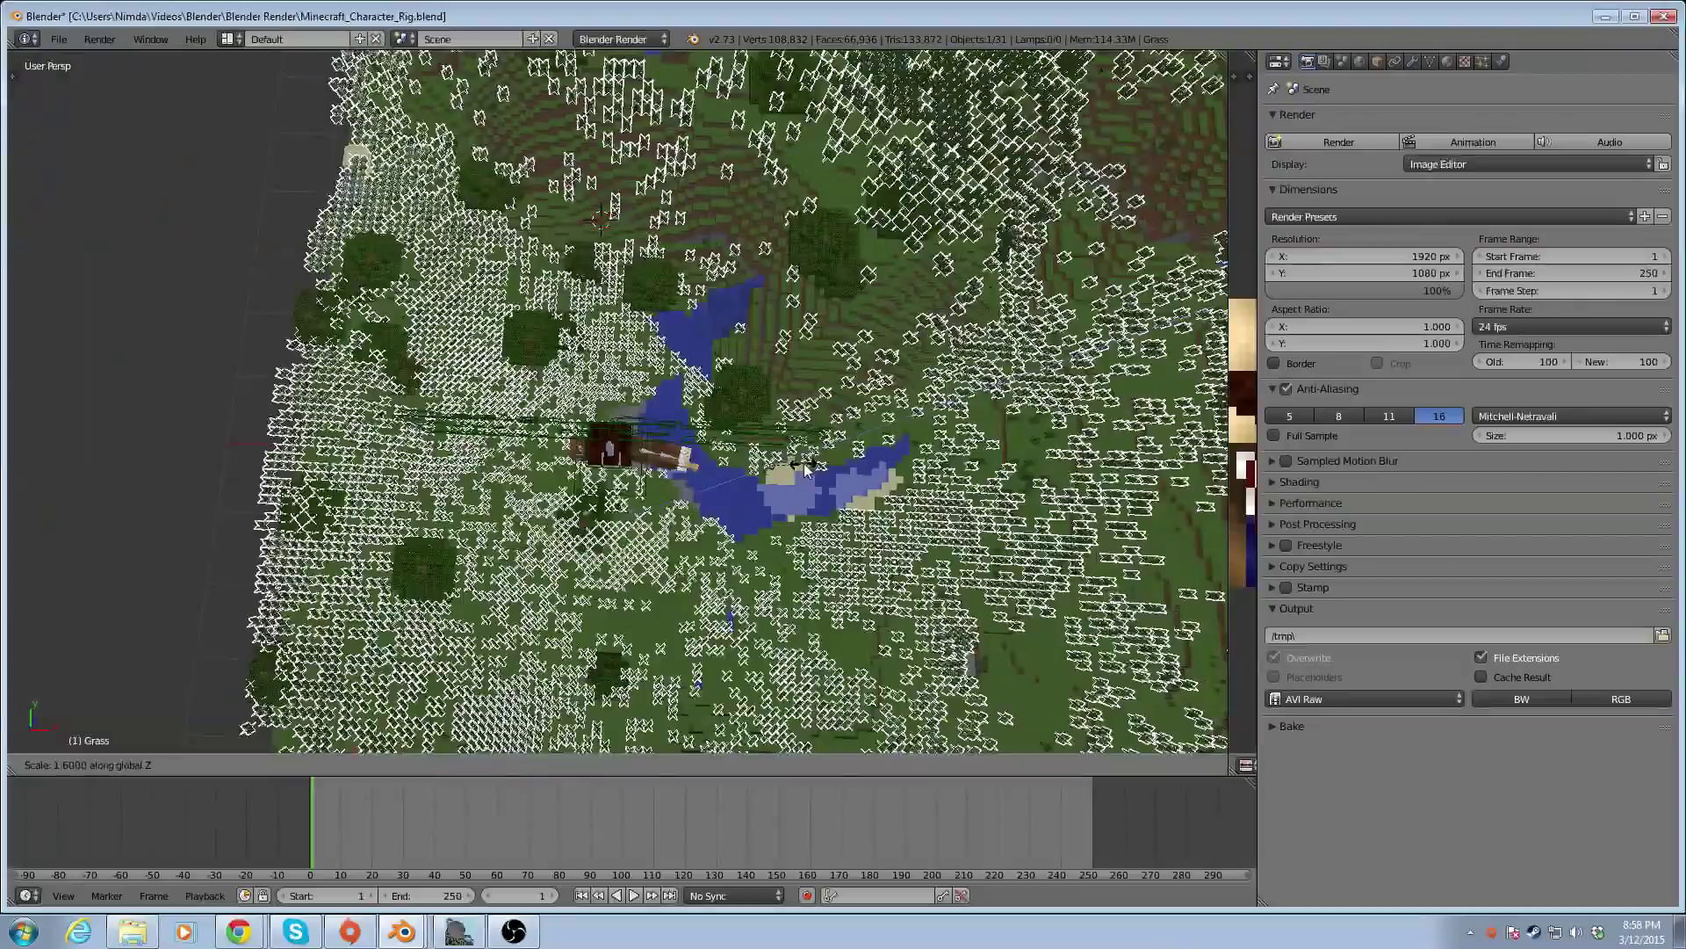
key(Escape)
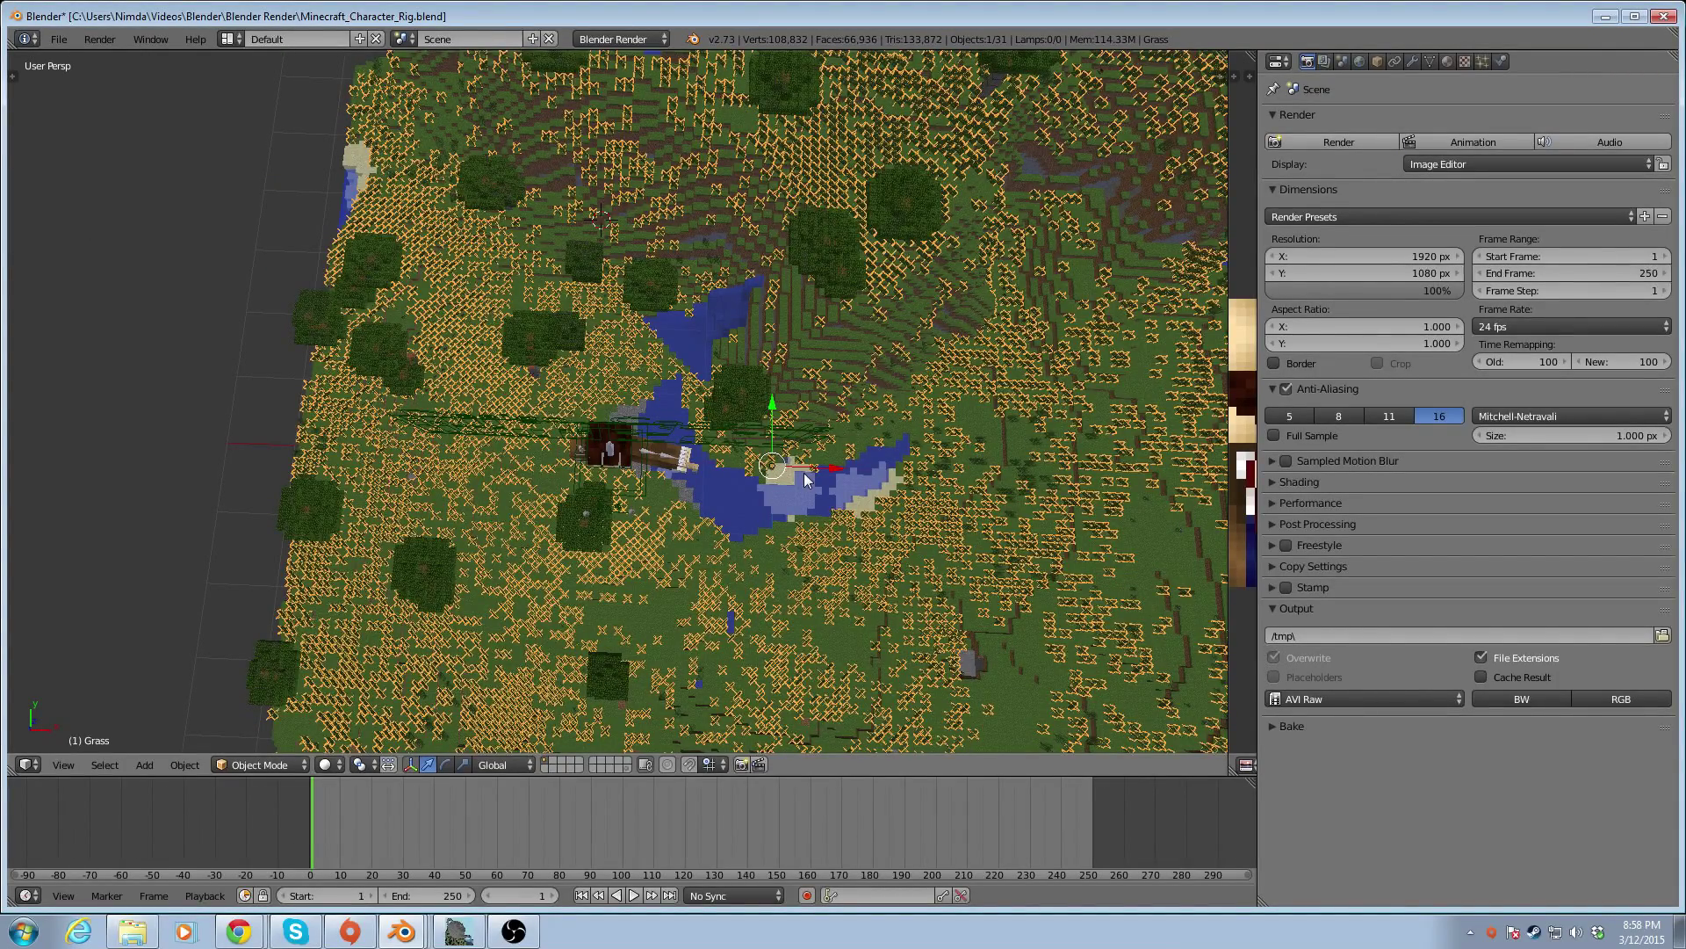
key(ctrl+z)
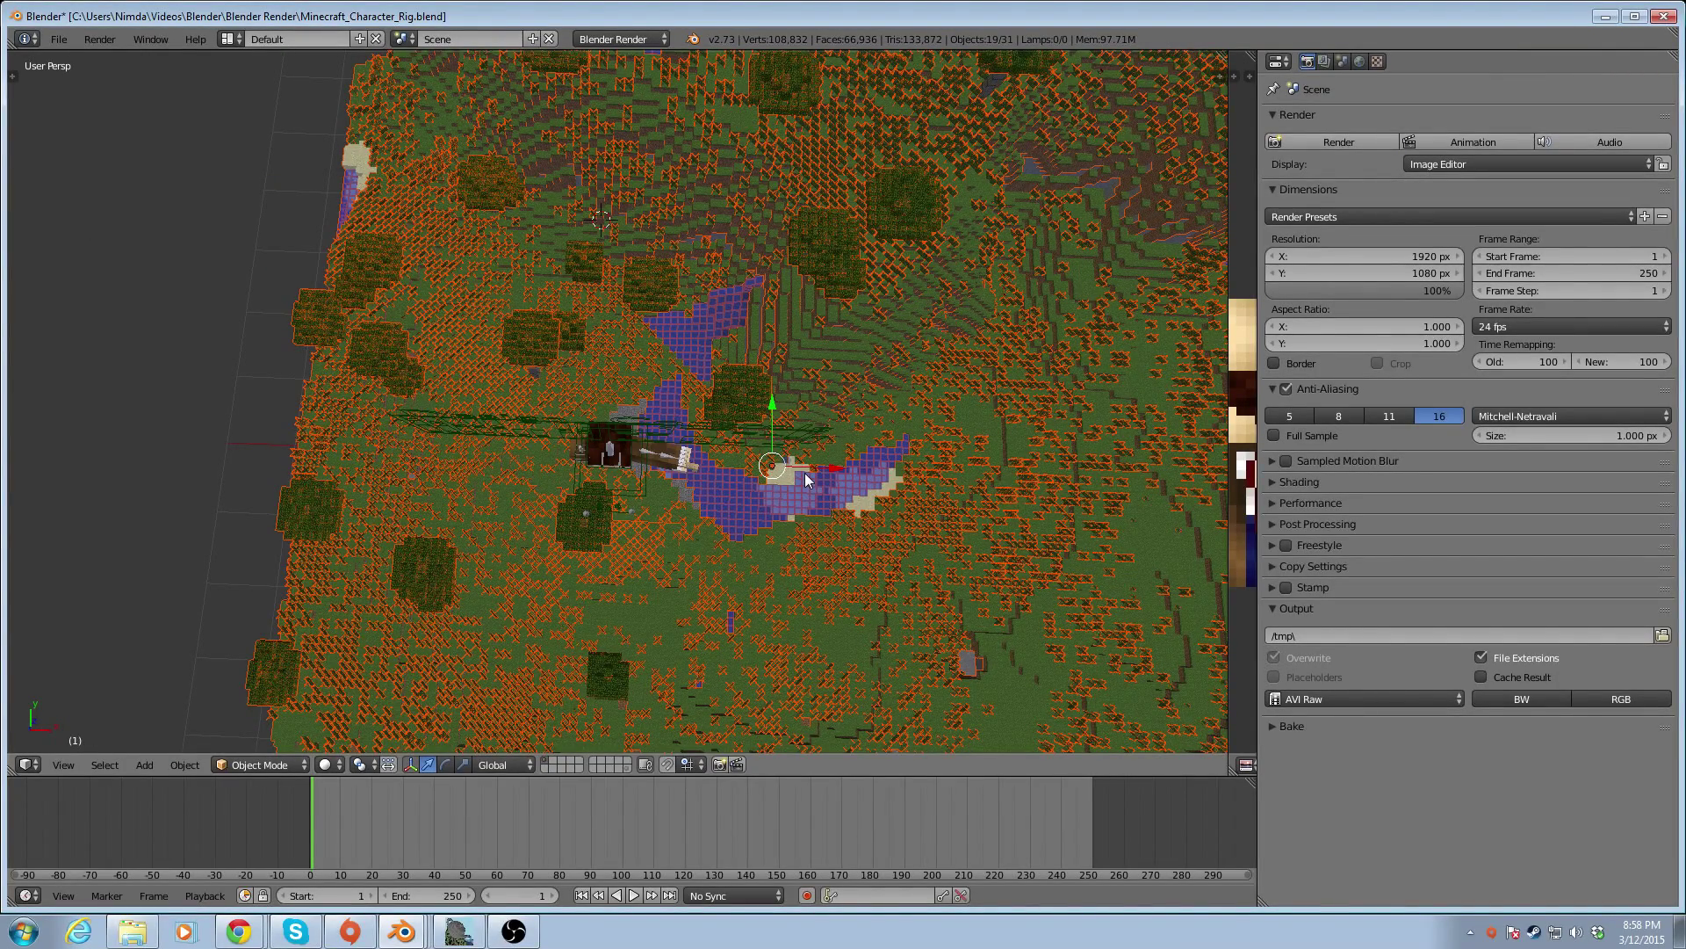
Scale all the selected world objects up uniformly by a factor of about 6.9
key(s)
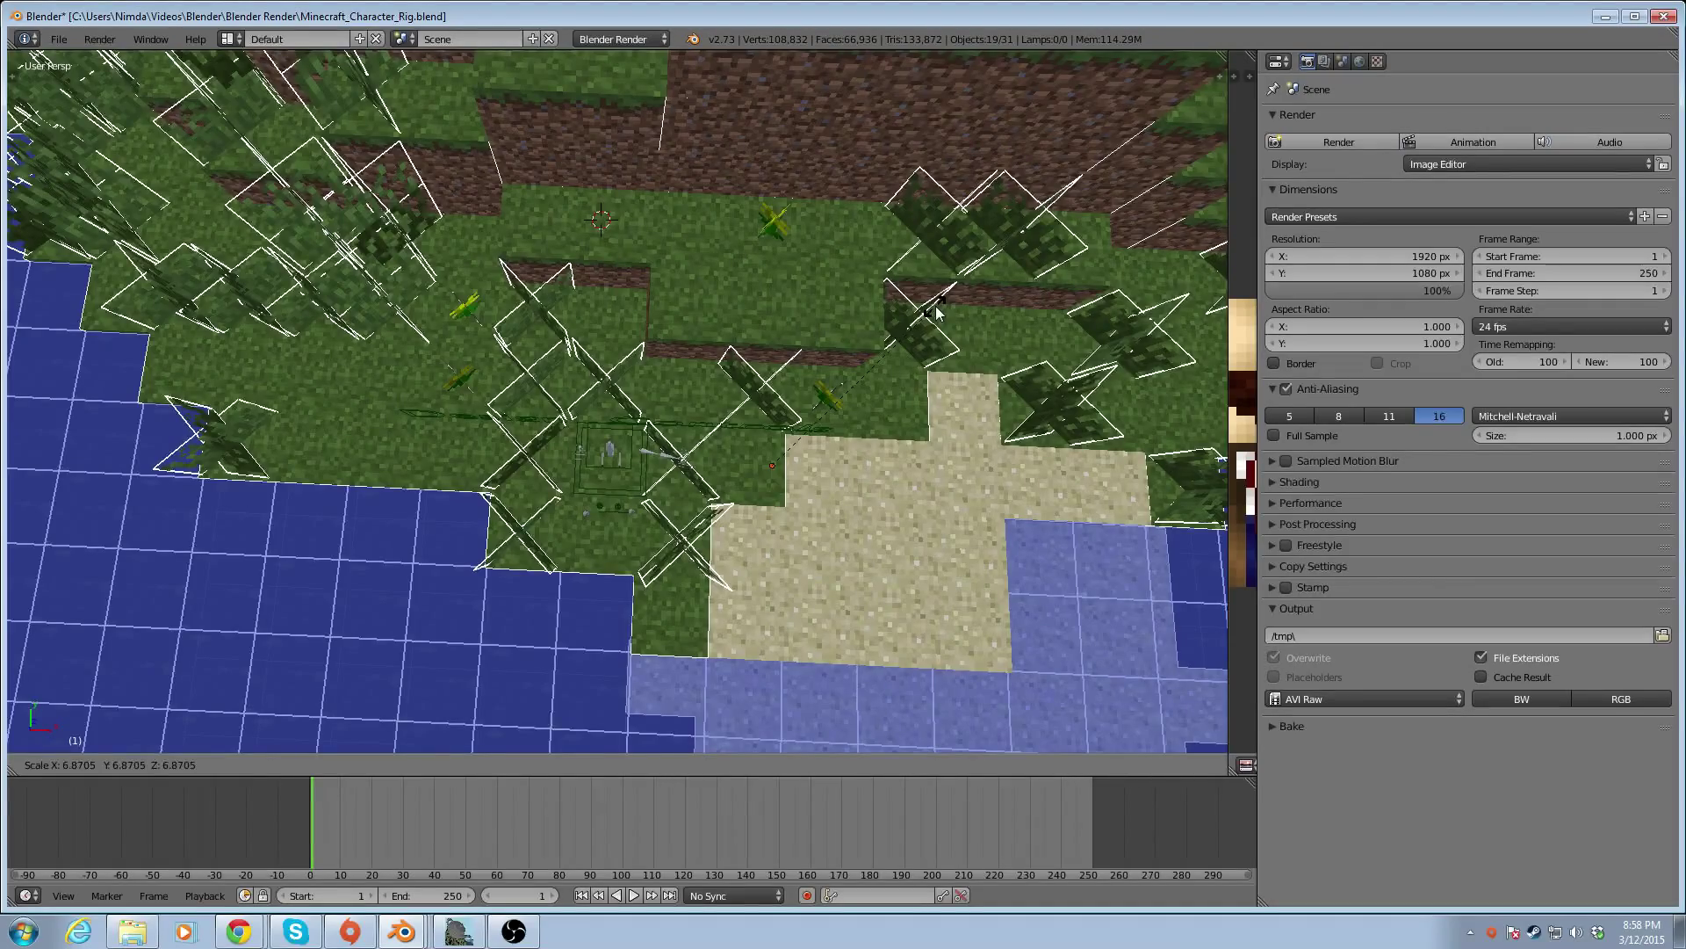
click(937, 312)
scroll(911, 414, down, 5)
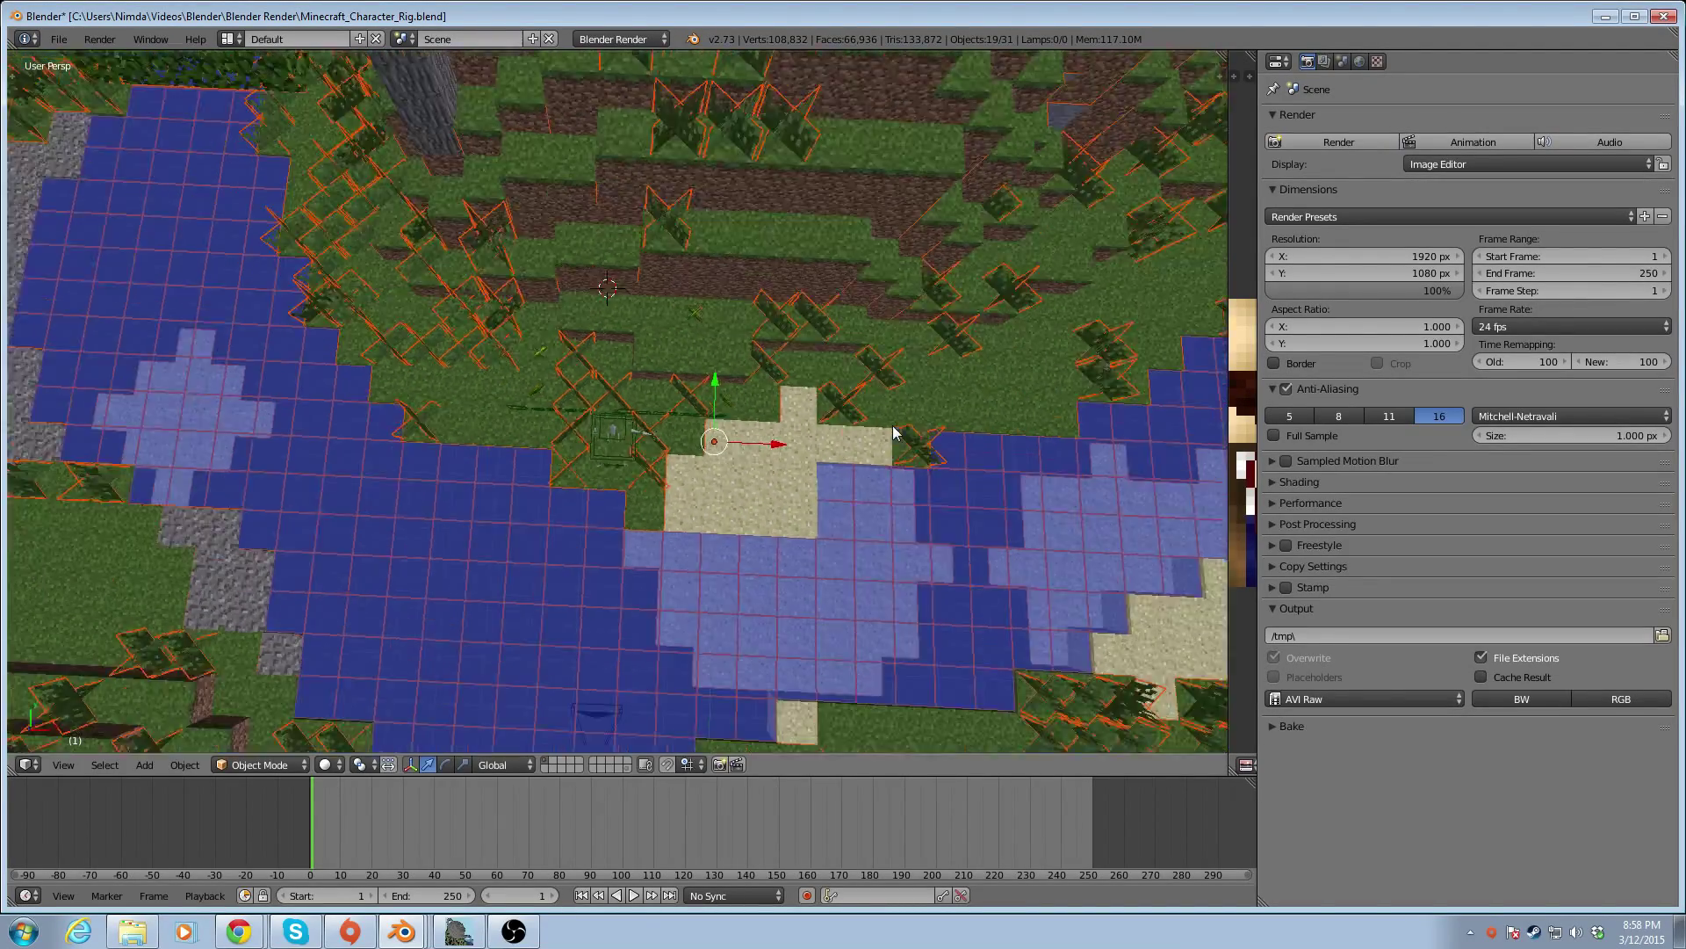
Lower the enlarged terrain along the Z axis until the character stands above the grass by the water
middle_drag(821, 508, 772, 364)
drag(711, 411, 709, 536)
scroll(690, 469, up, 5)
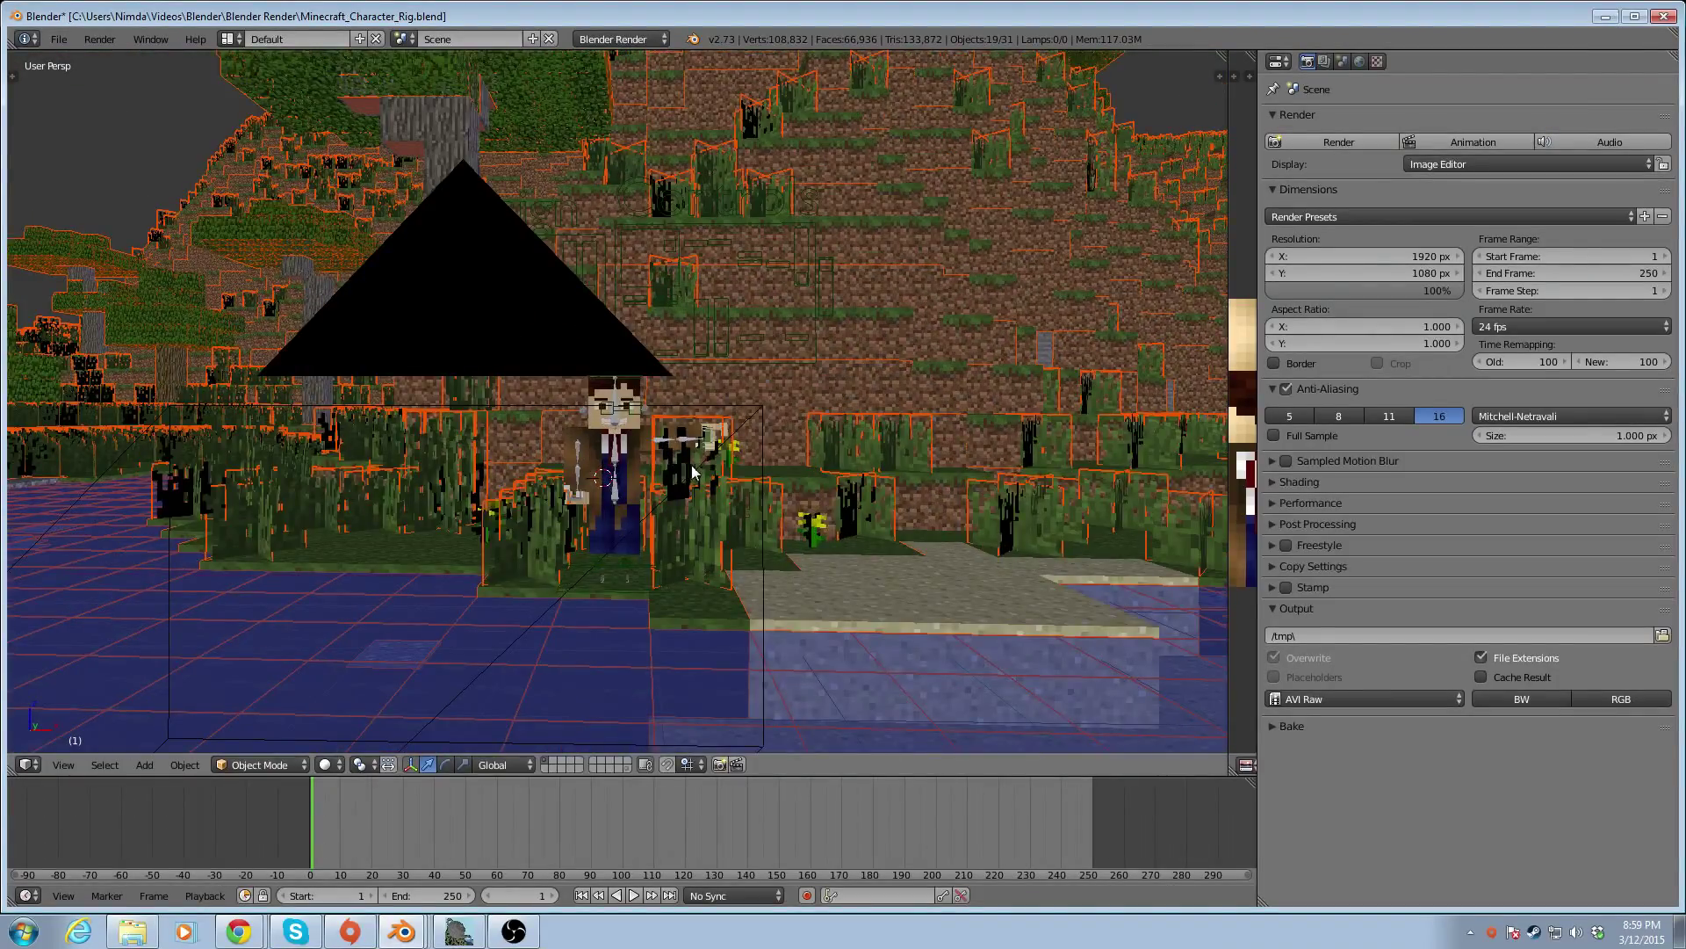
Enlarge the terrain uniformly once more by a factor of about 1.2 to suit the character's size
middle_drag(694, 472, 736, 641)
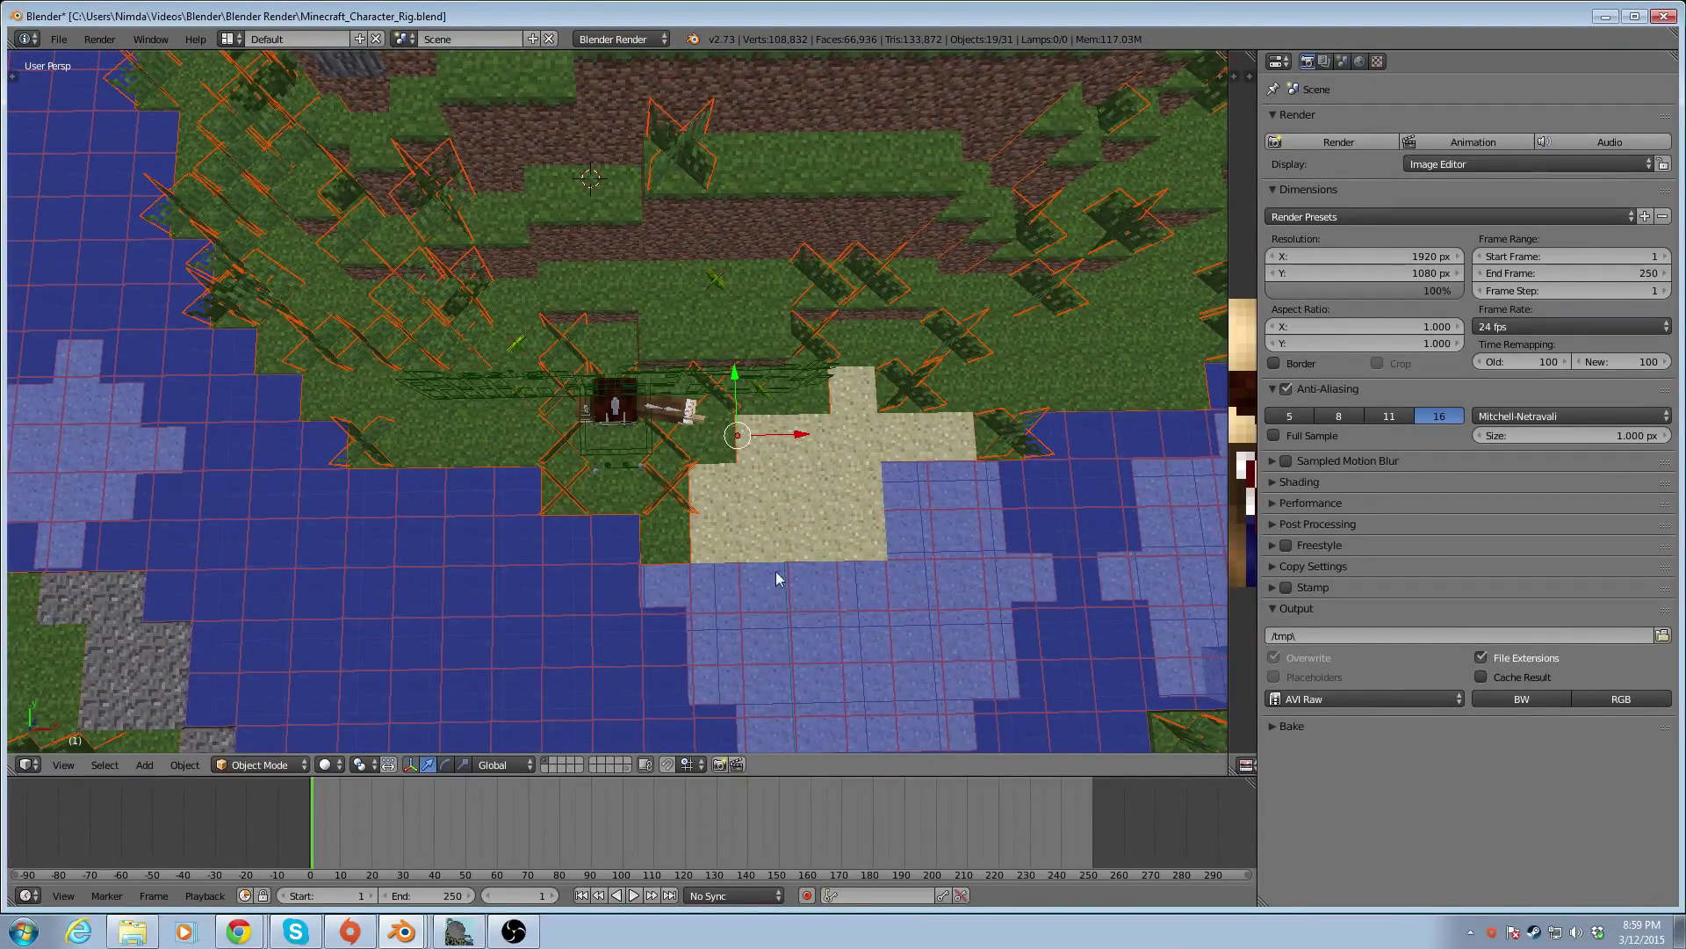
key(s)
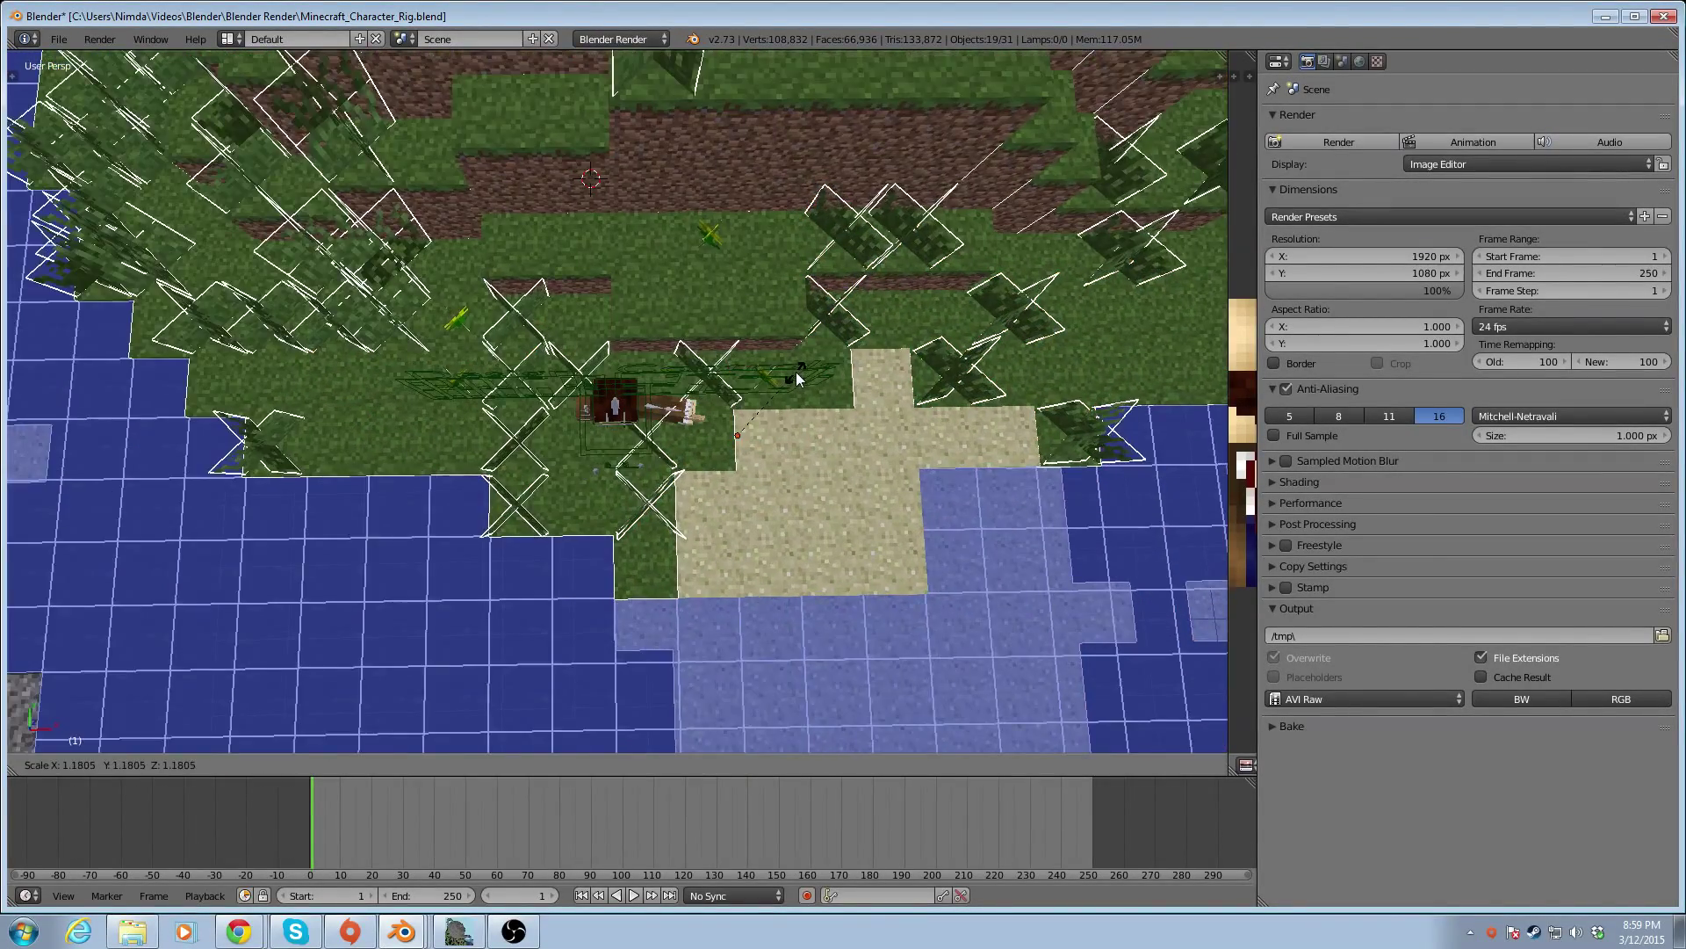
click(804, 367)
Move the rescaled terrain vertically along global Z to bring the grass back to the character's ground level
middle_drag(796, 387, 791, 252)
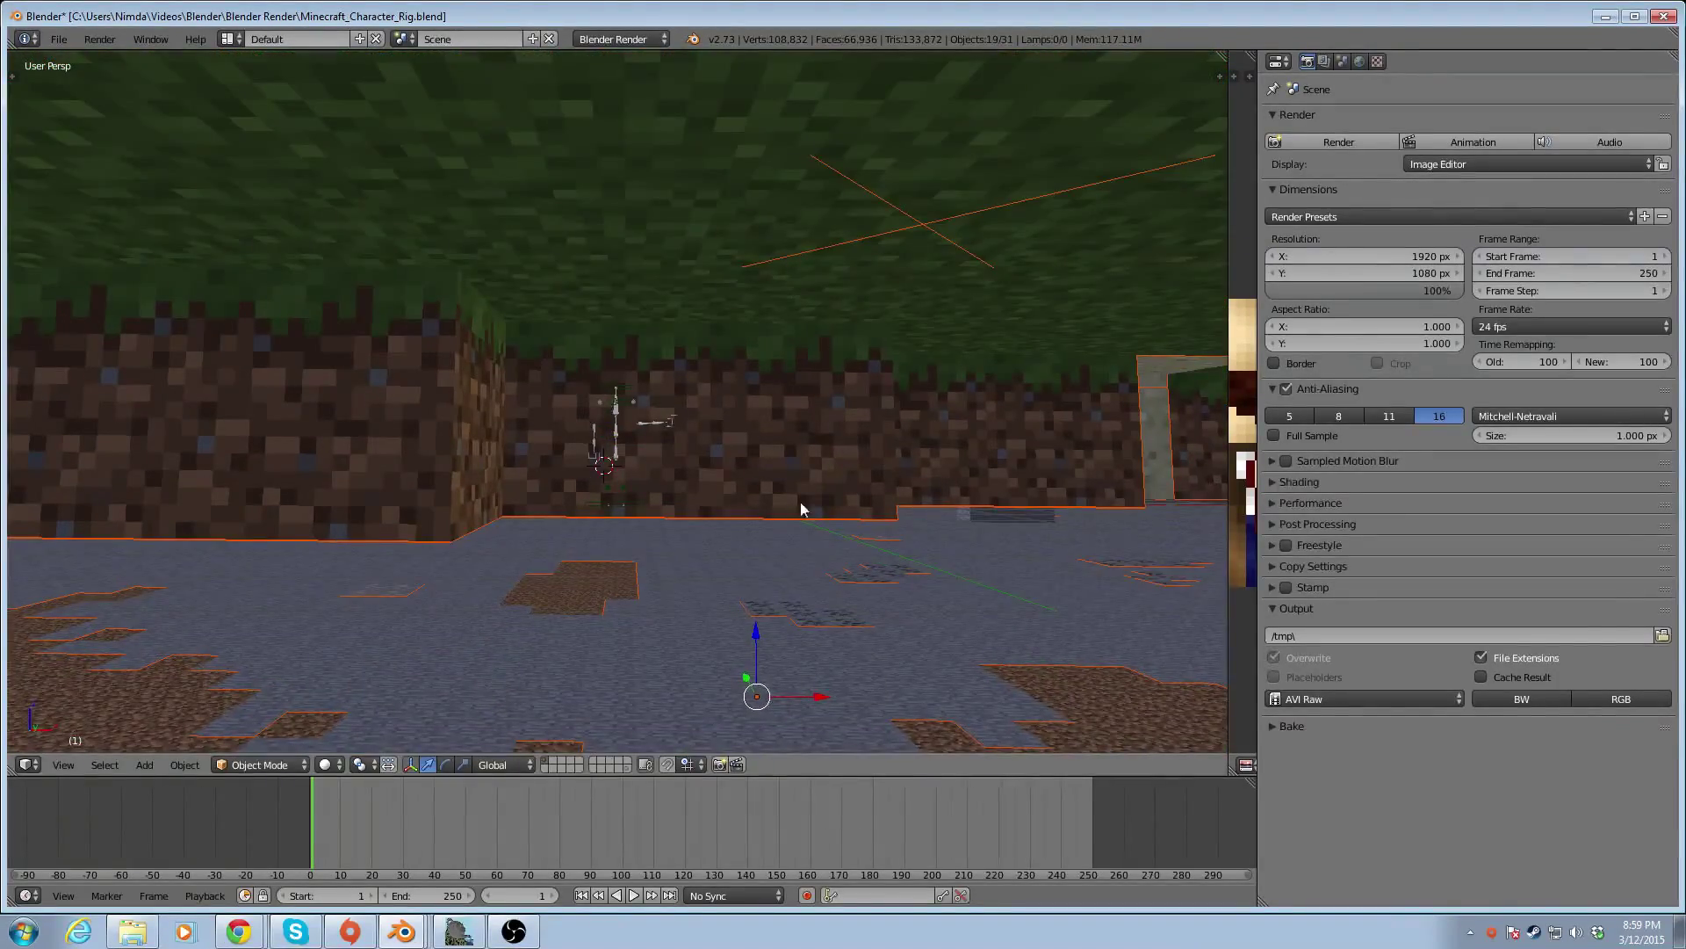
scroll(756, 650, up, 6)
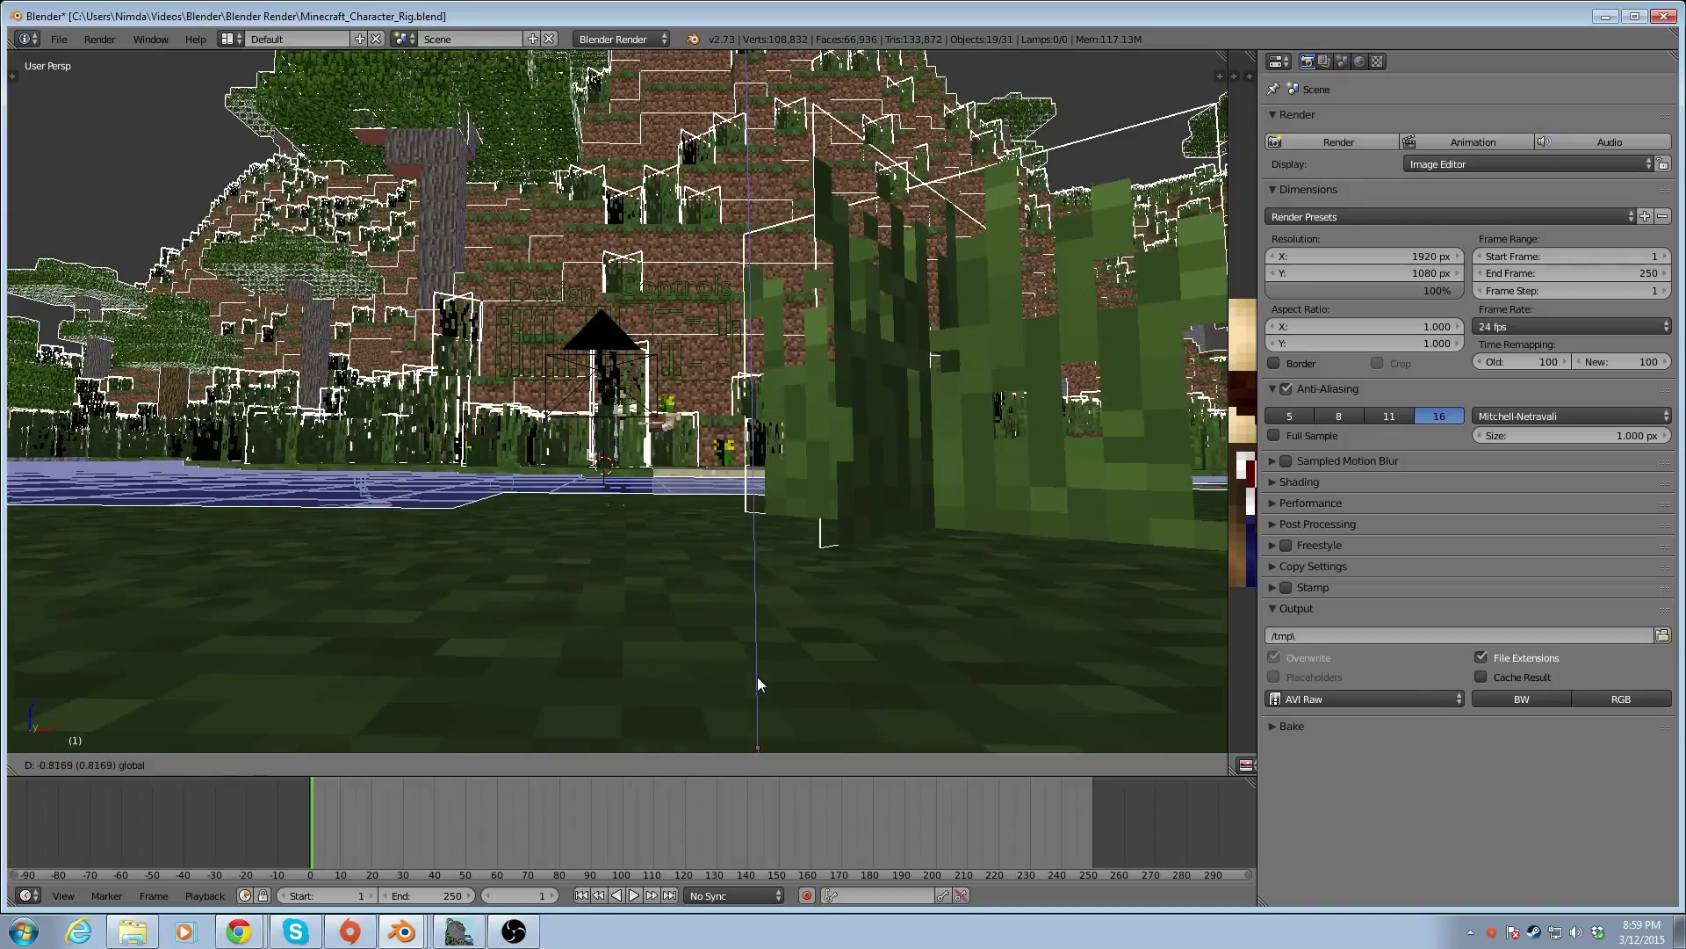
middle_drag(755, 601, 729, 643)
middle_drag(718, 567, 754, 527)
scroll(692, 523, up, 4)
right_click(782, 640)
middle_drag(799, 650, 745, 622)
scroll(731, 492, up, 3)
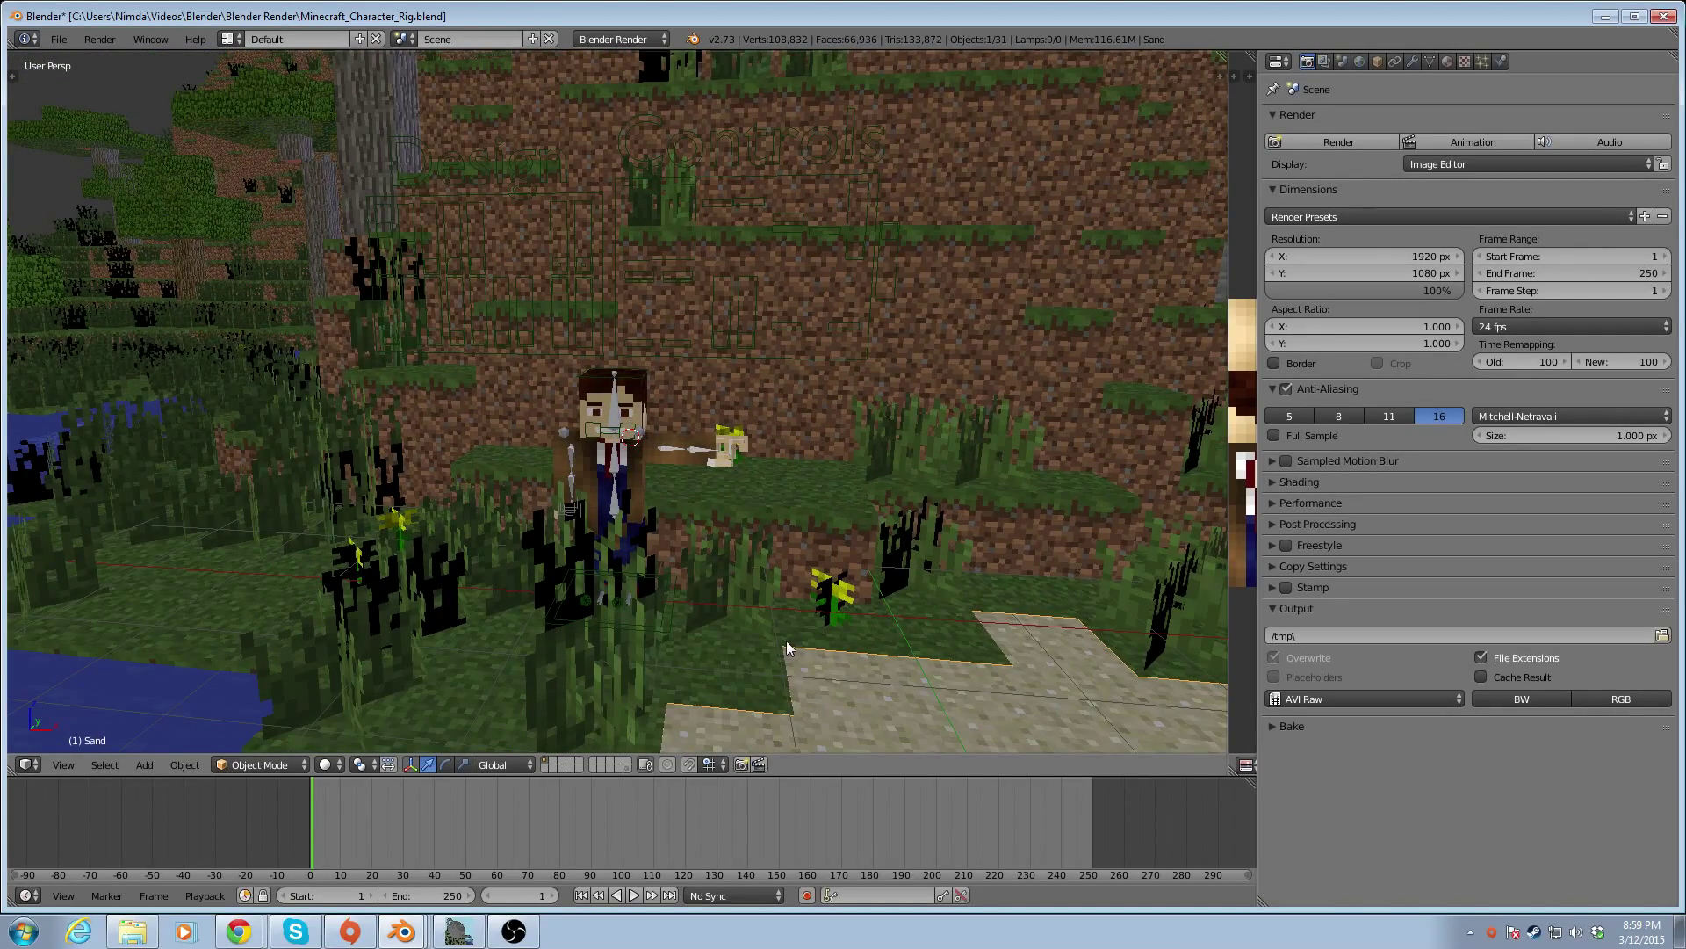
scroll(780, 650, down, 5)
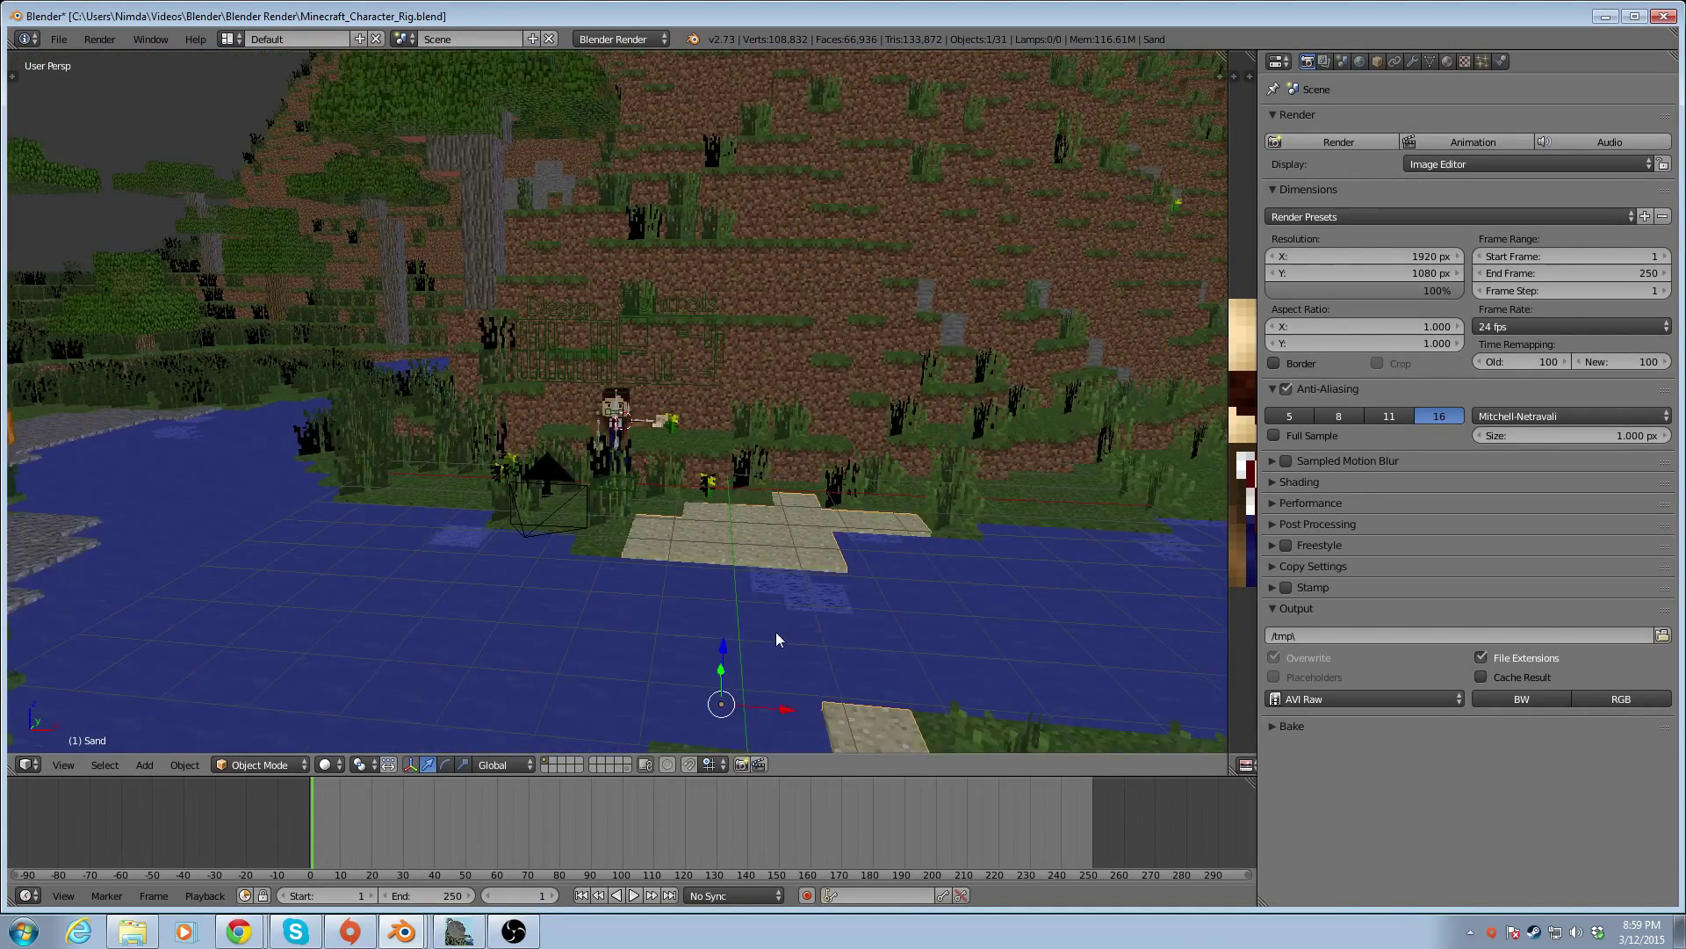
drag(724, 646, 726, 650)
key(ctrl+z)
key(ctrl+z)
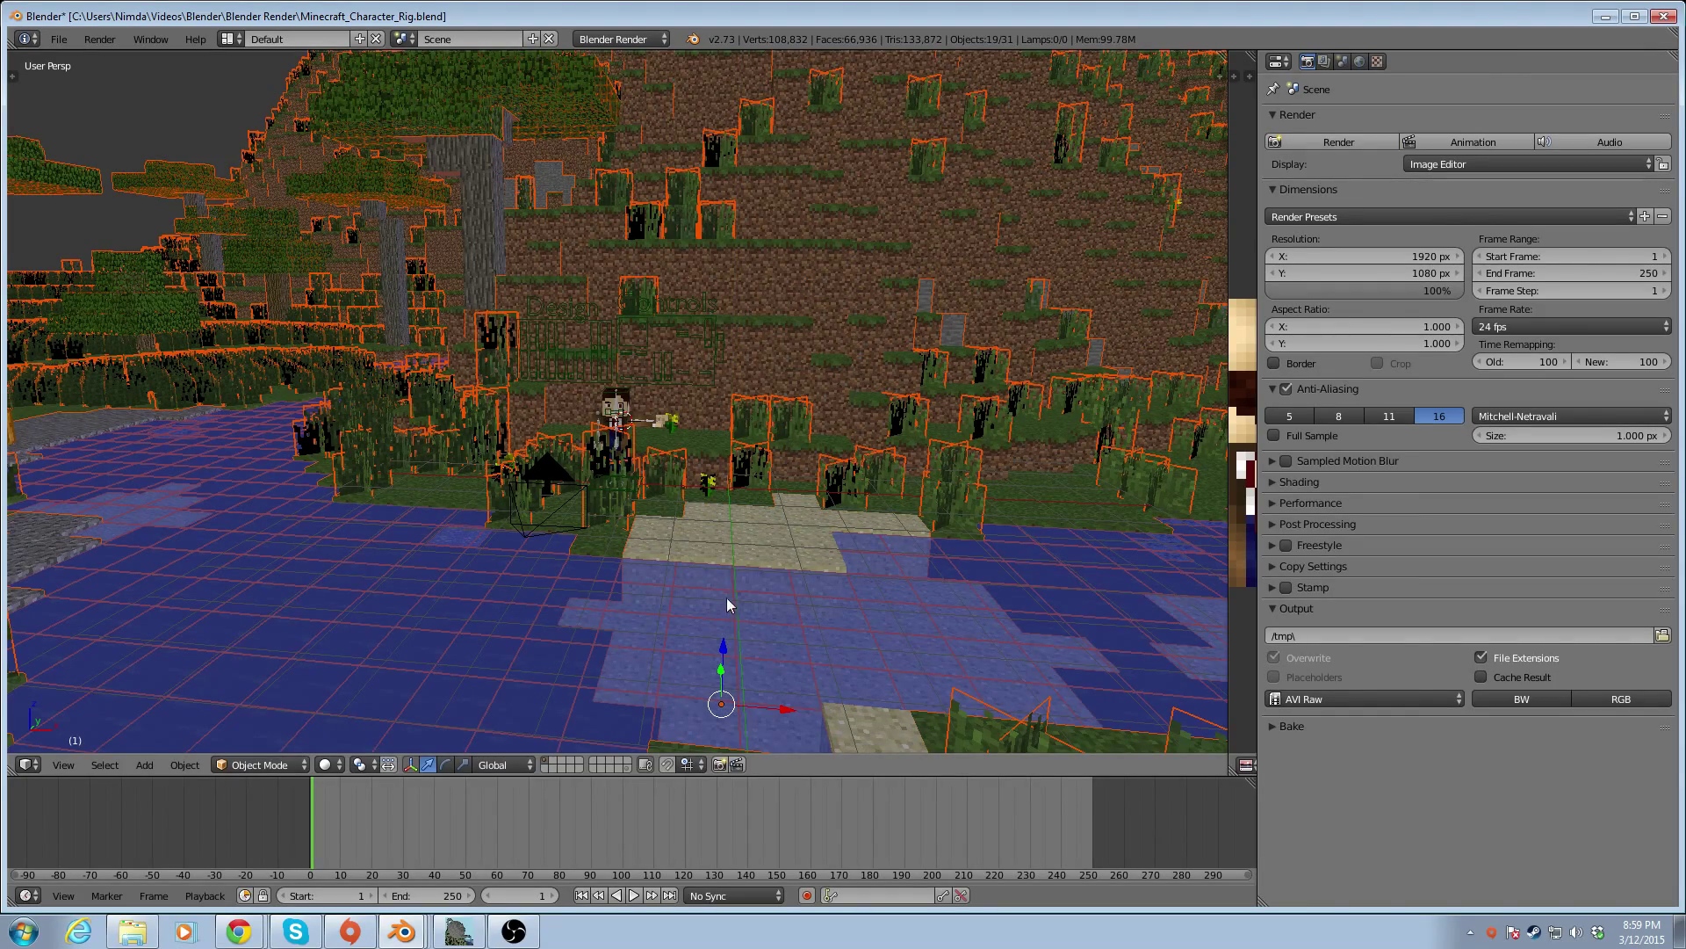
Raise the whole terrain slightly along the Z axis so the grassy ground meets the character's feet
mouse_move(722, 650)
mouse_down()
mouse_move(720, 667)
mouse_move(718, 624)
mouse_up()
scroll(734, 563, up, 2)
scroll(734, 564, up, 1)
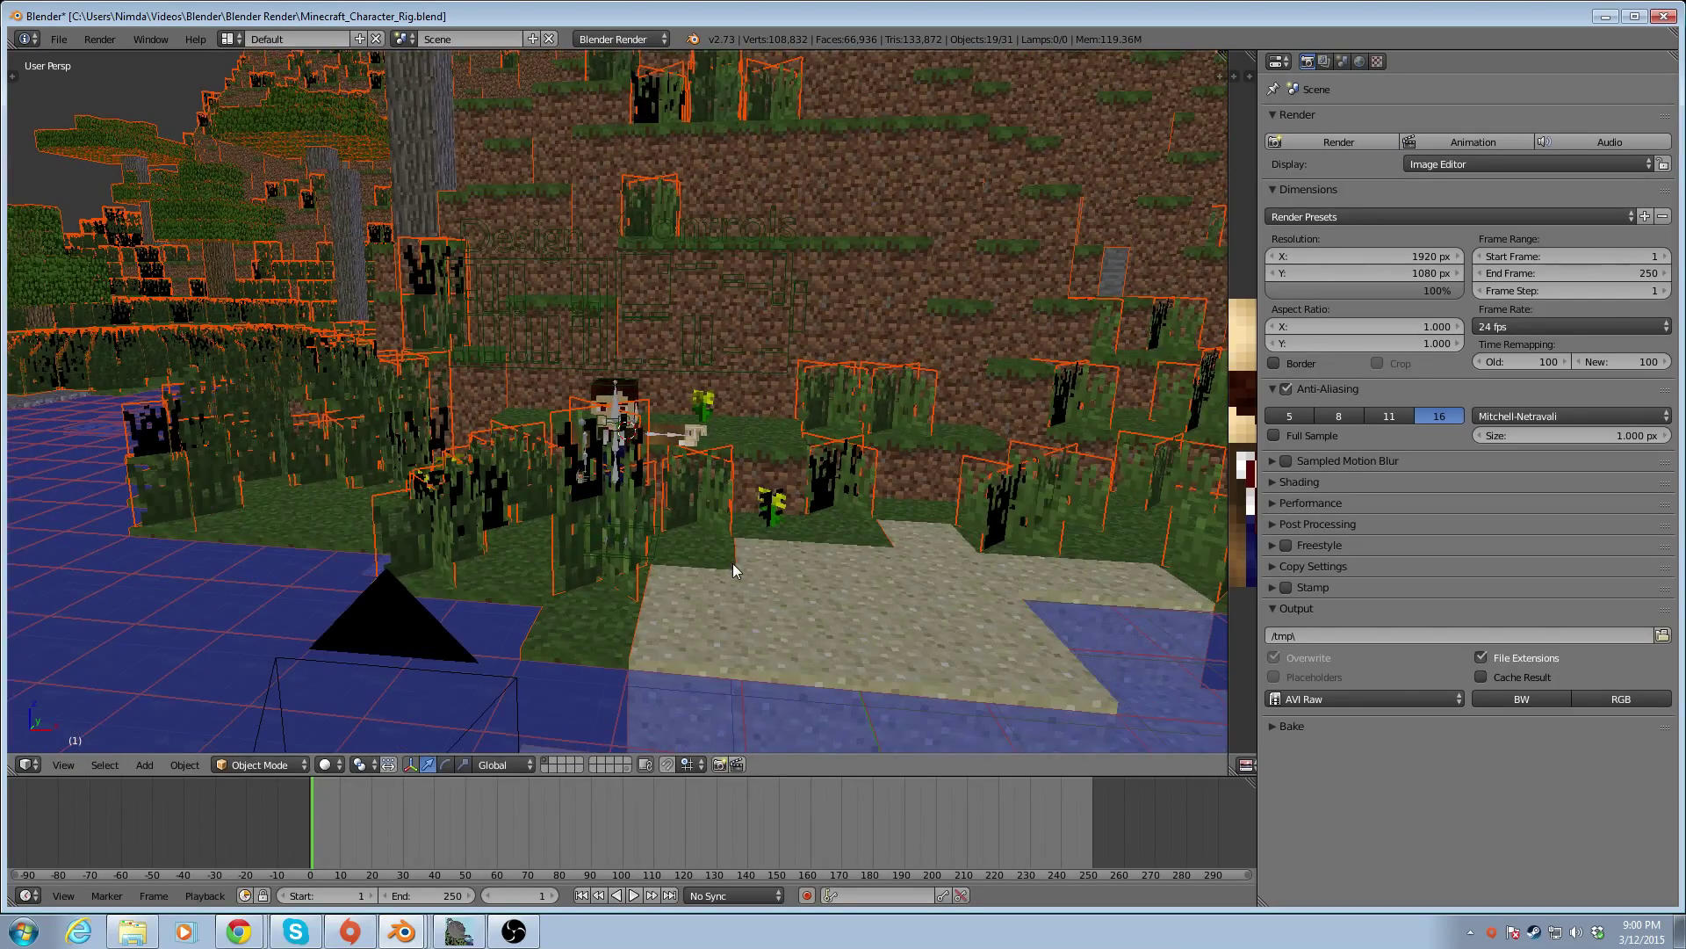
middle_drag(712, 518, 626, 429)
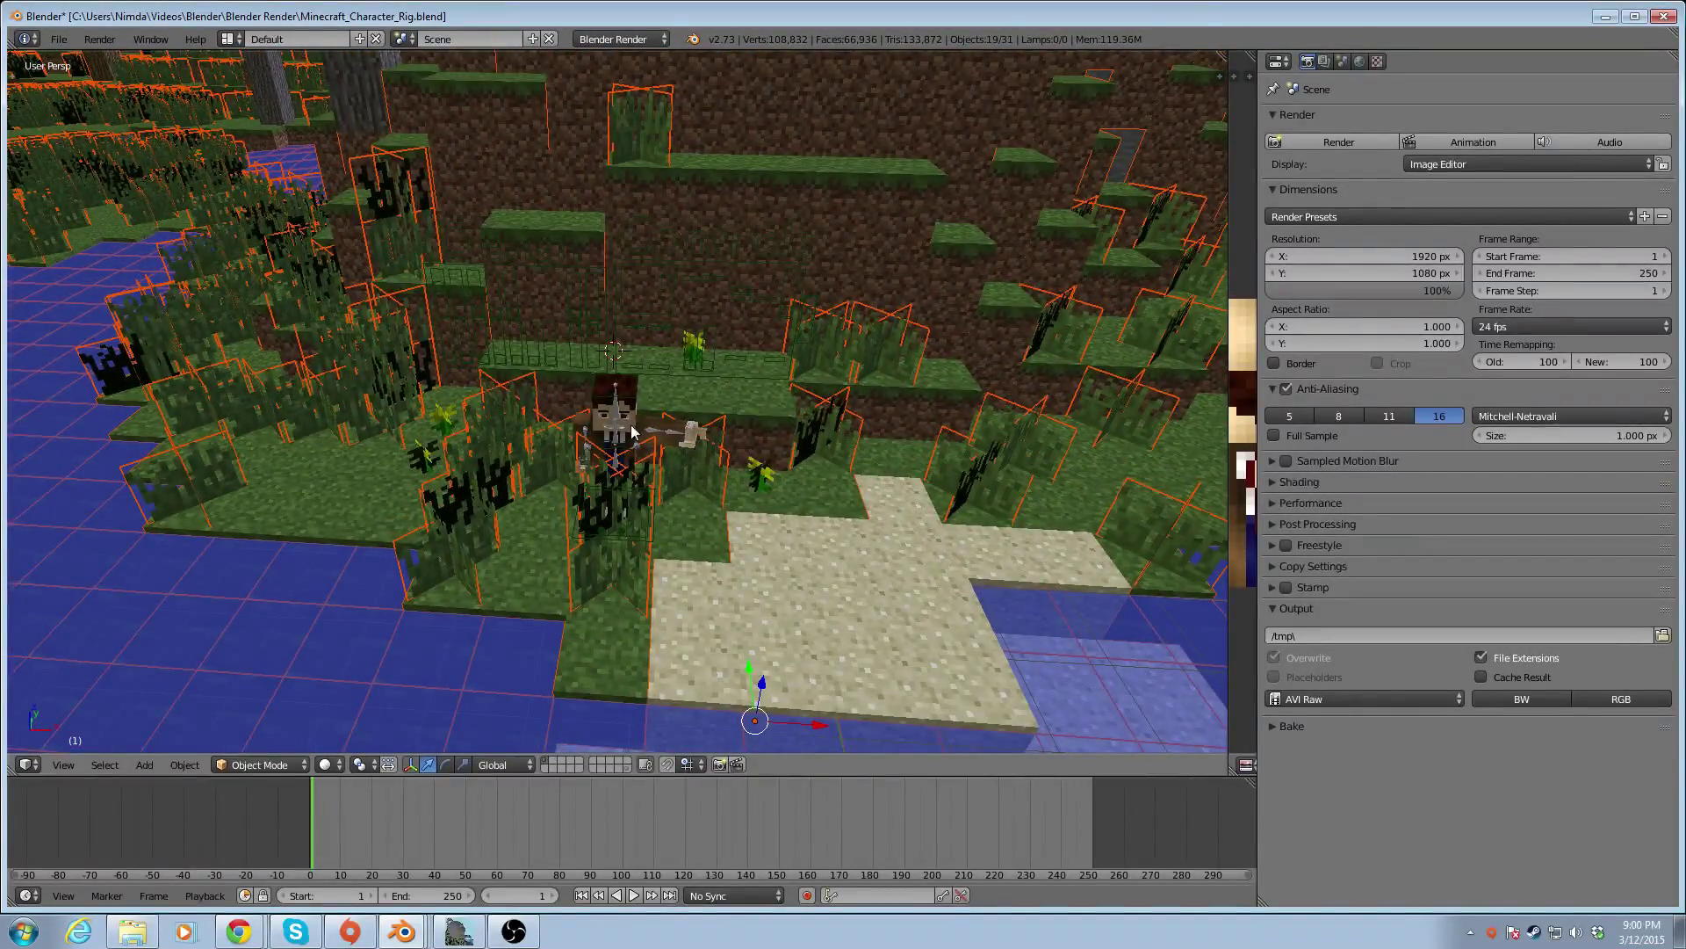
Switch the CharBones armature and the Drivers:Design control panel from Pose Mode to Object Mode
right_click(632, 429)
key(ctrl+Tab)
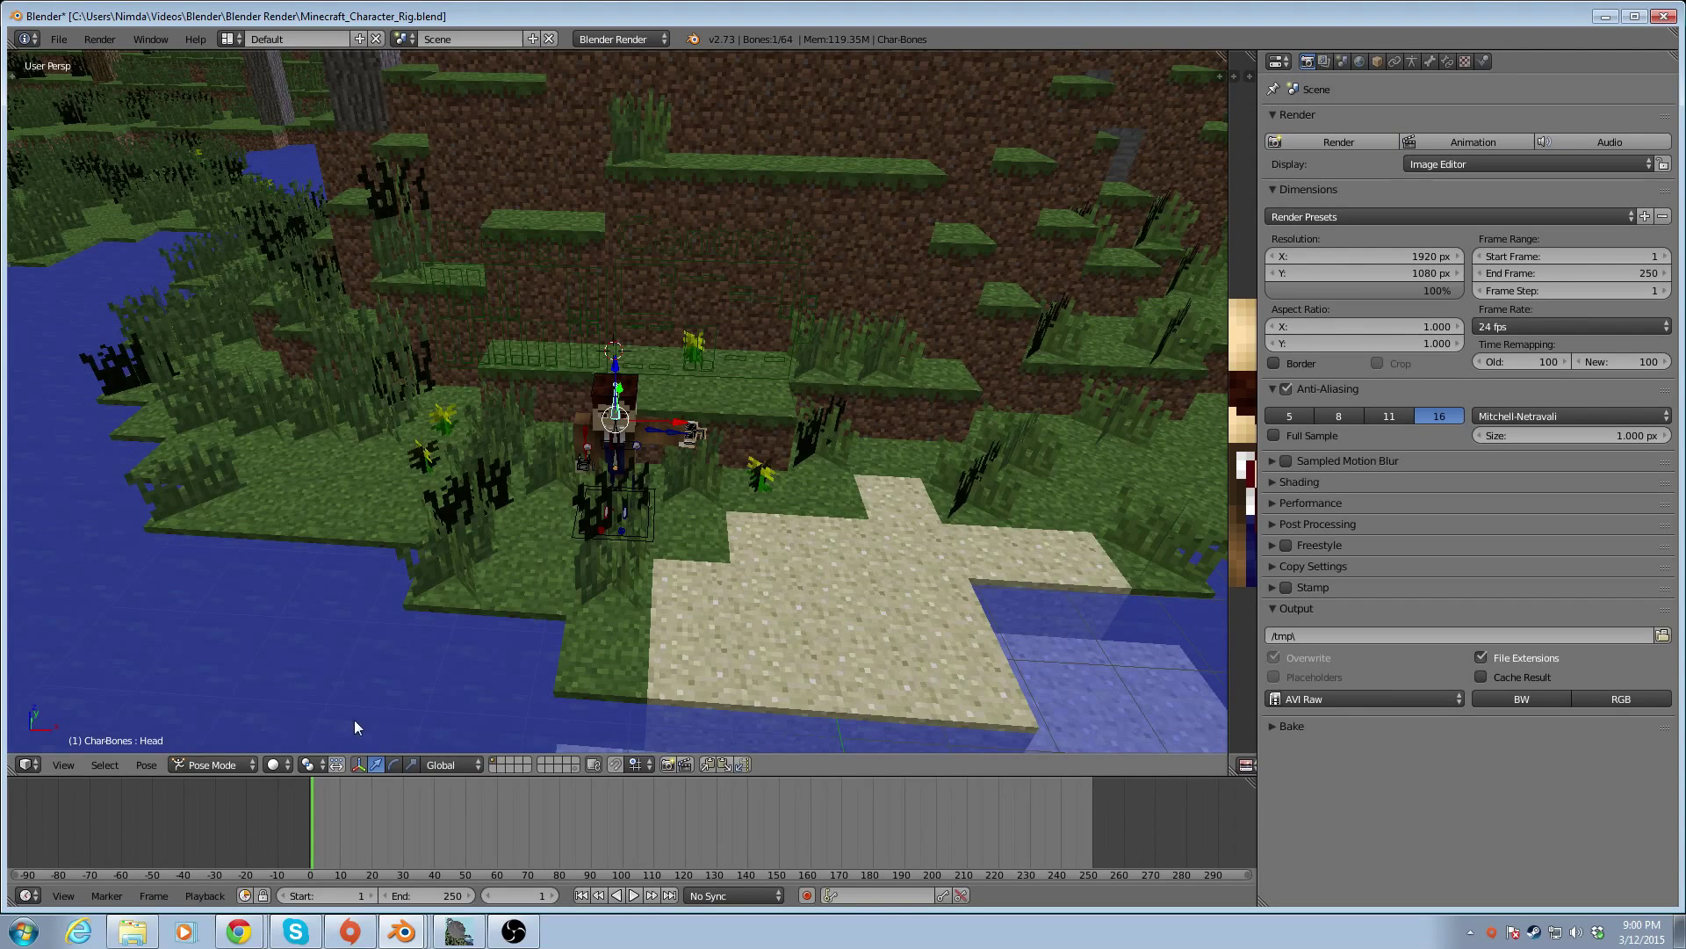
click(215, 764)
click(241, 750)
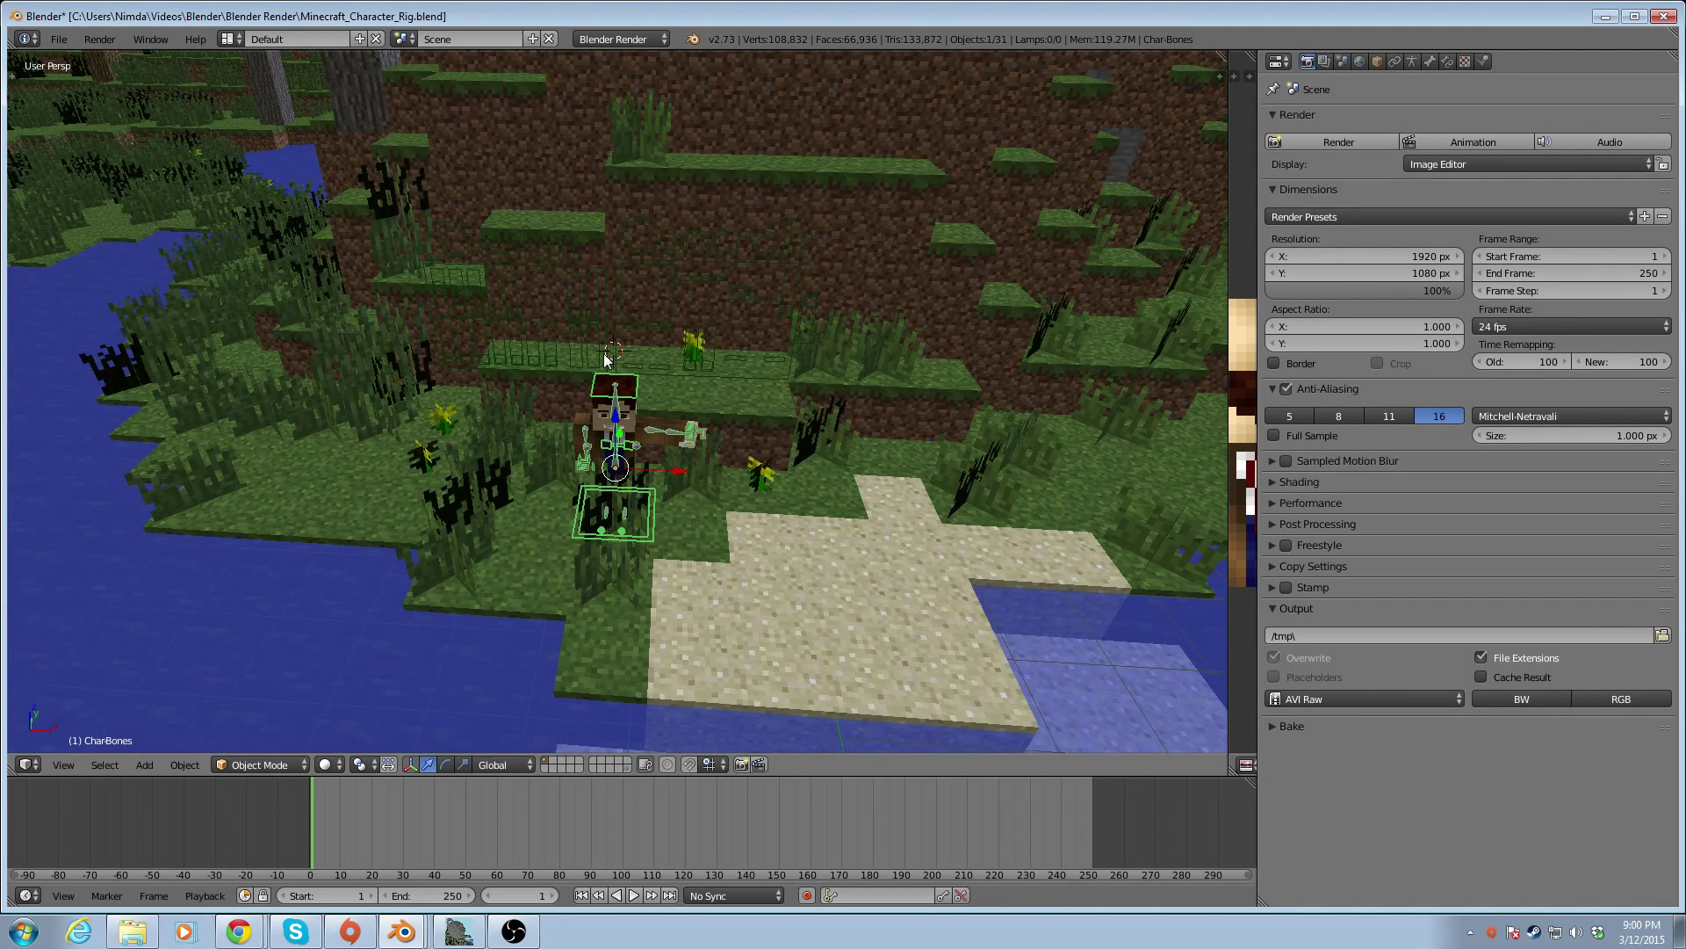
right_click(576, 341)
key(ctrl+Tab)
click(233, 762)
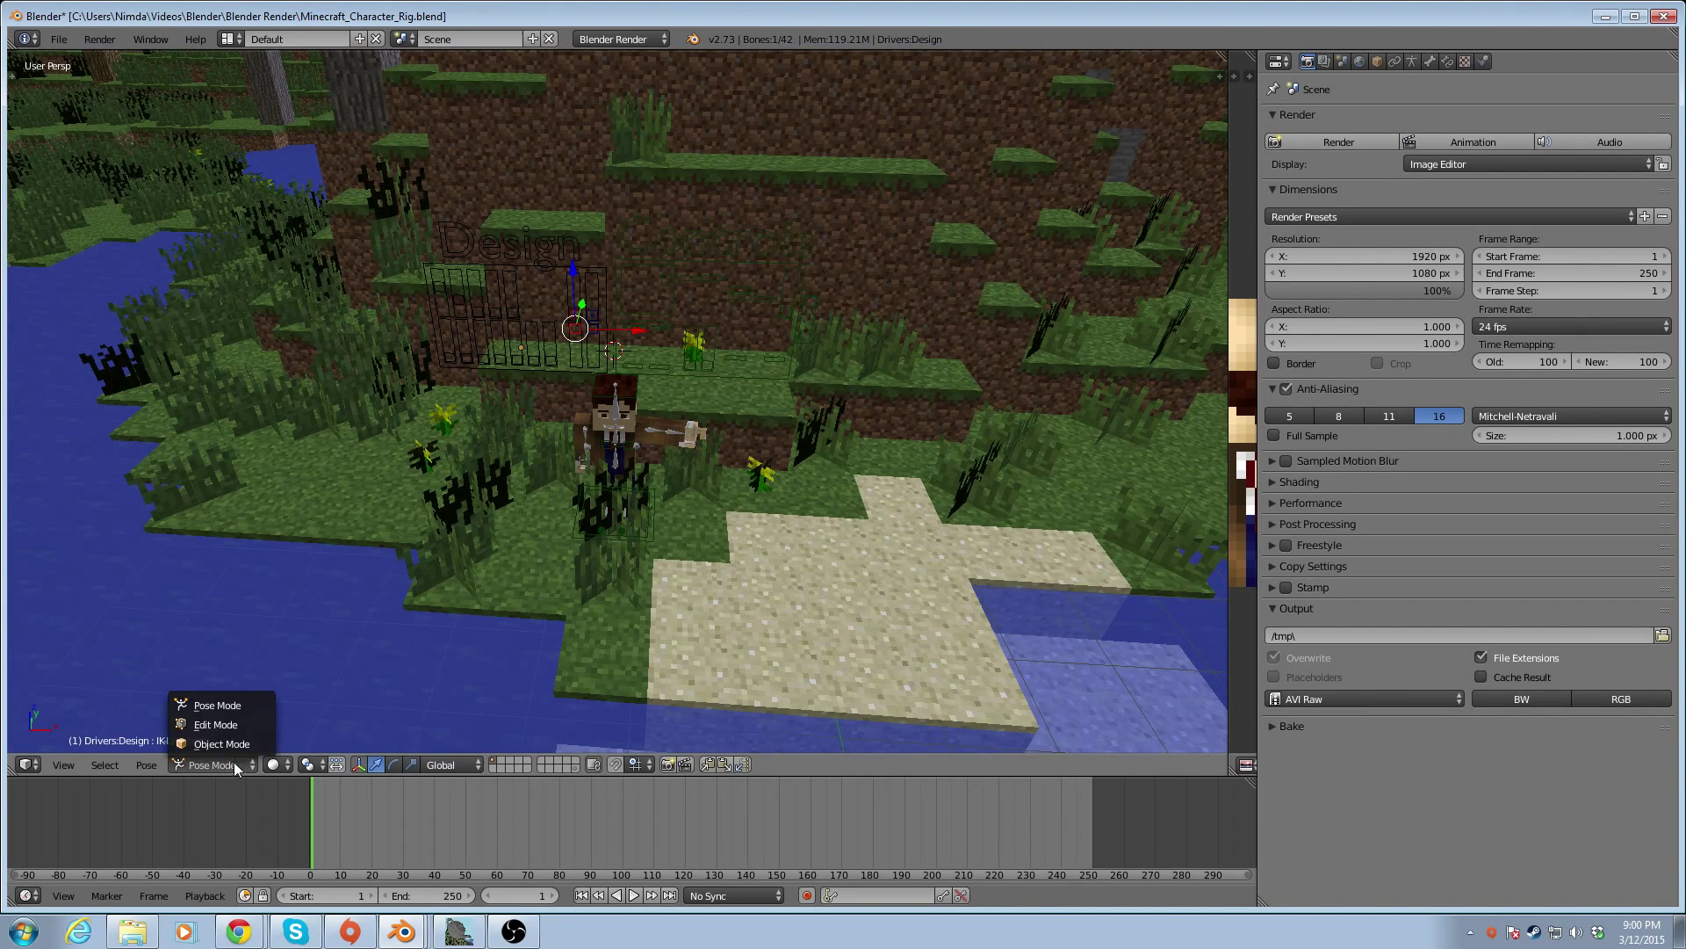
click(229, 741)
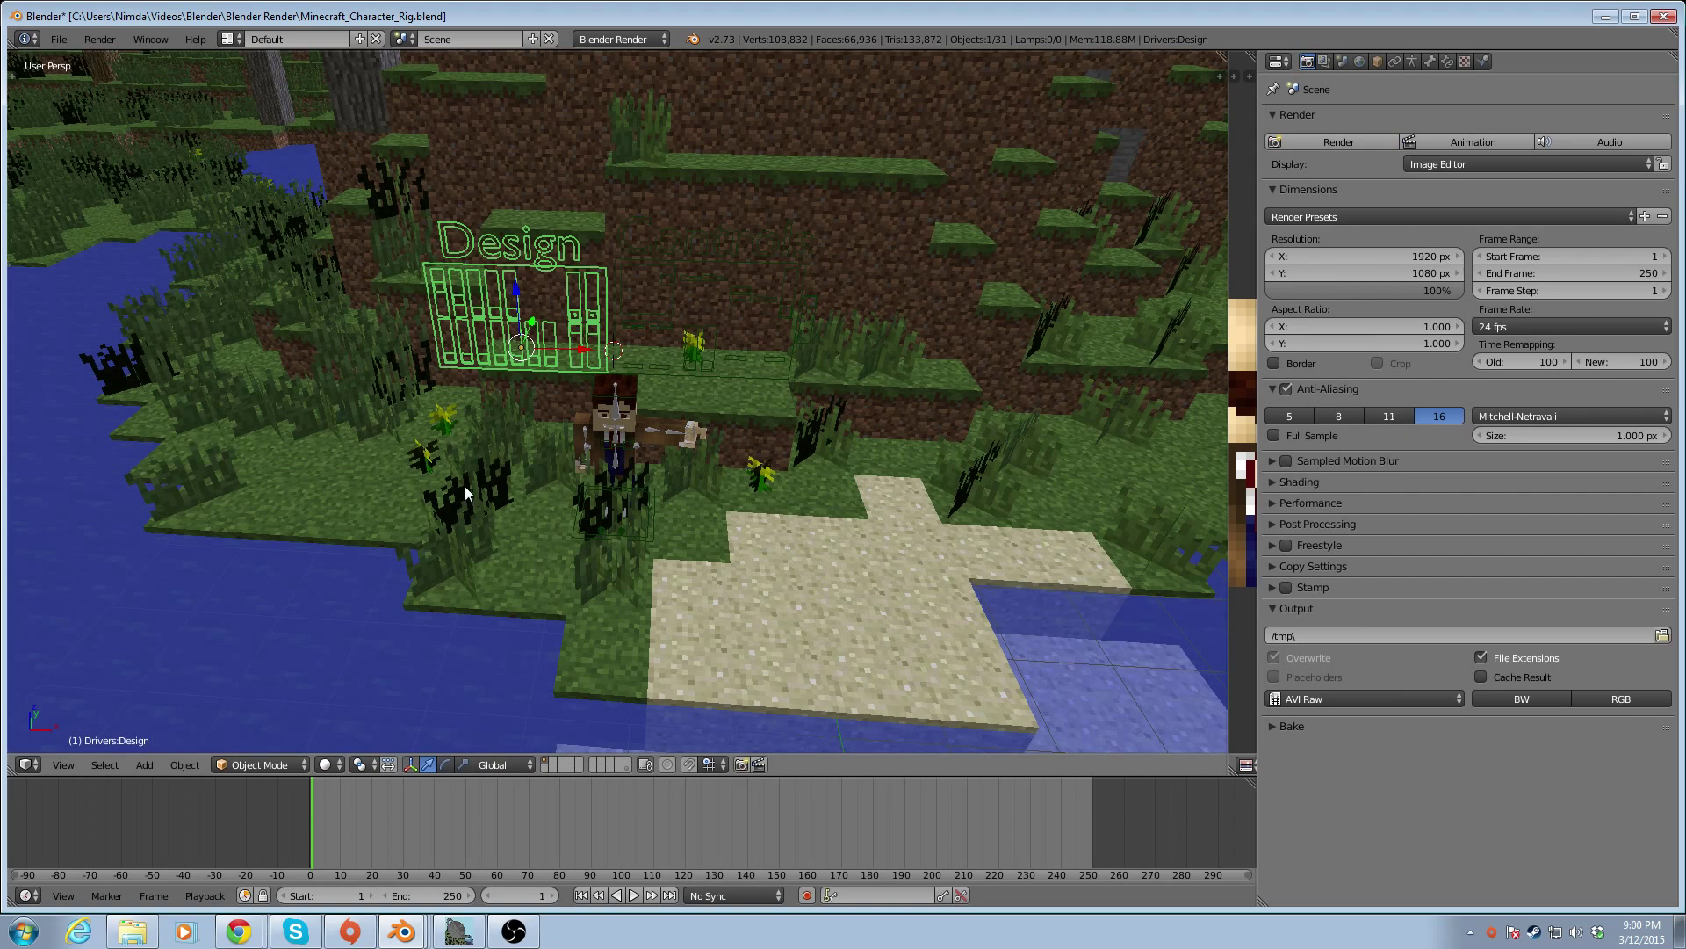
right_click(703, 320)
right_click(672, 286)
key(g)
key(z)
right_click(668, 295)
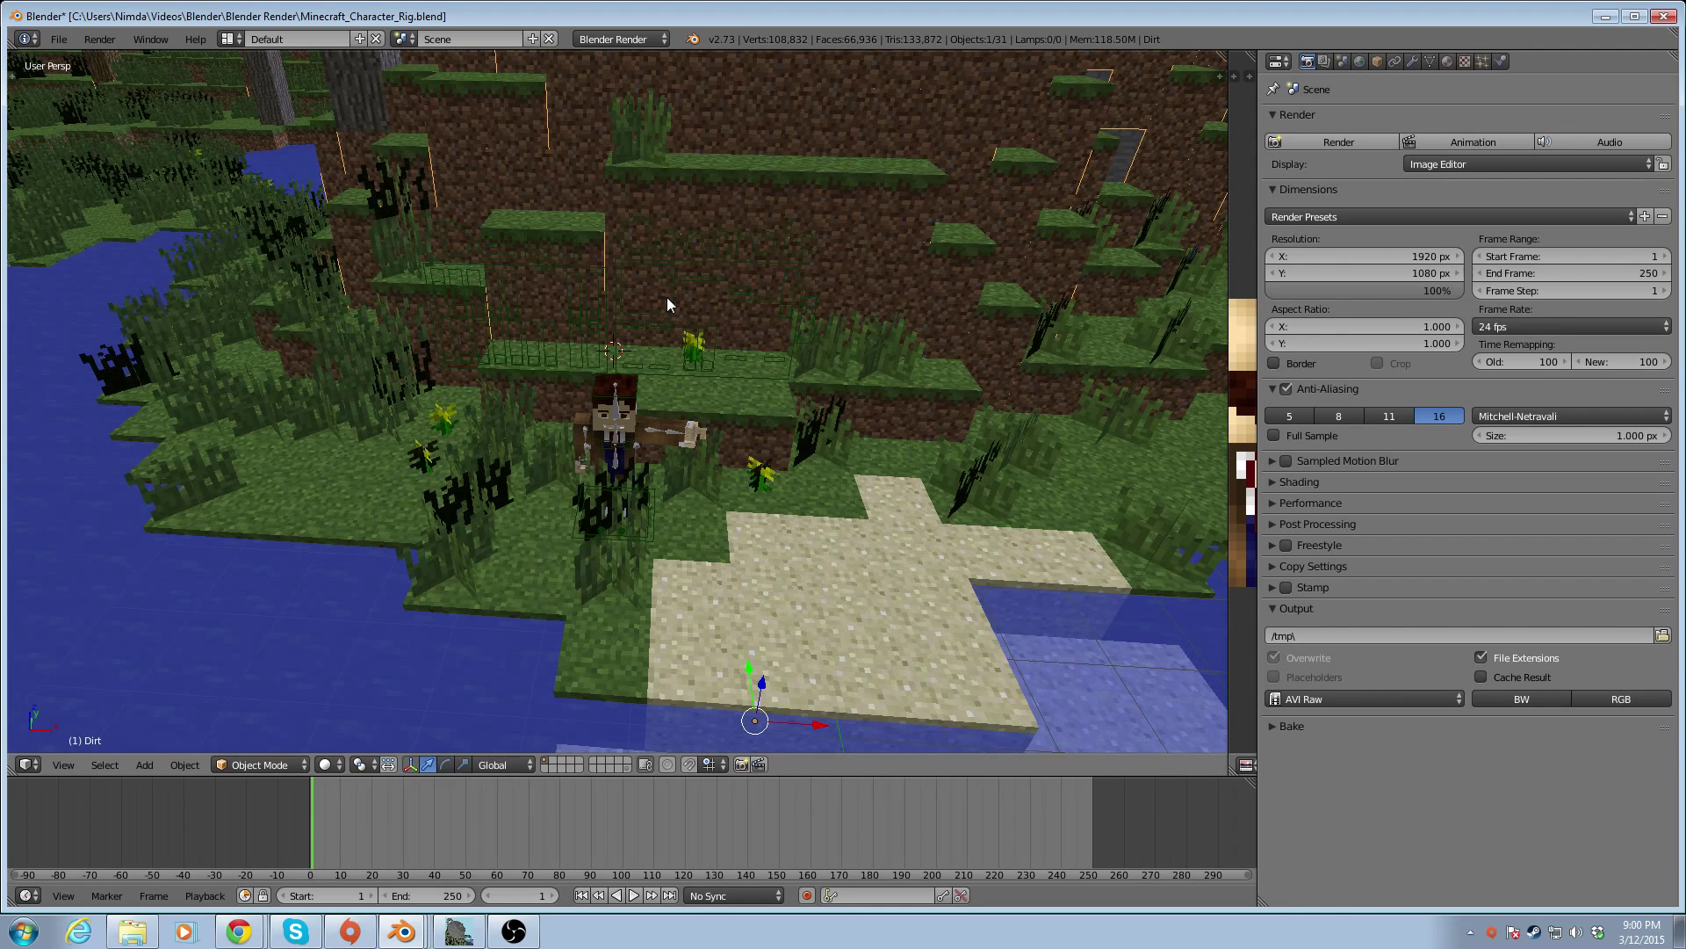
Switch the Drivers:Controls panel armature from Pose Mode to Object Mode
right_click(662, 312)
right_click(661, 313)
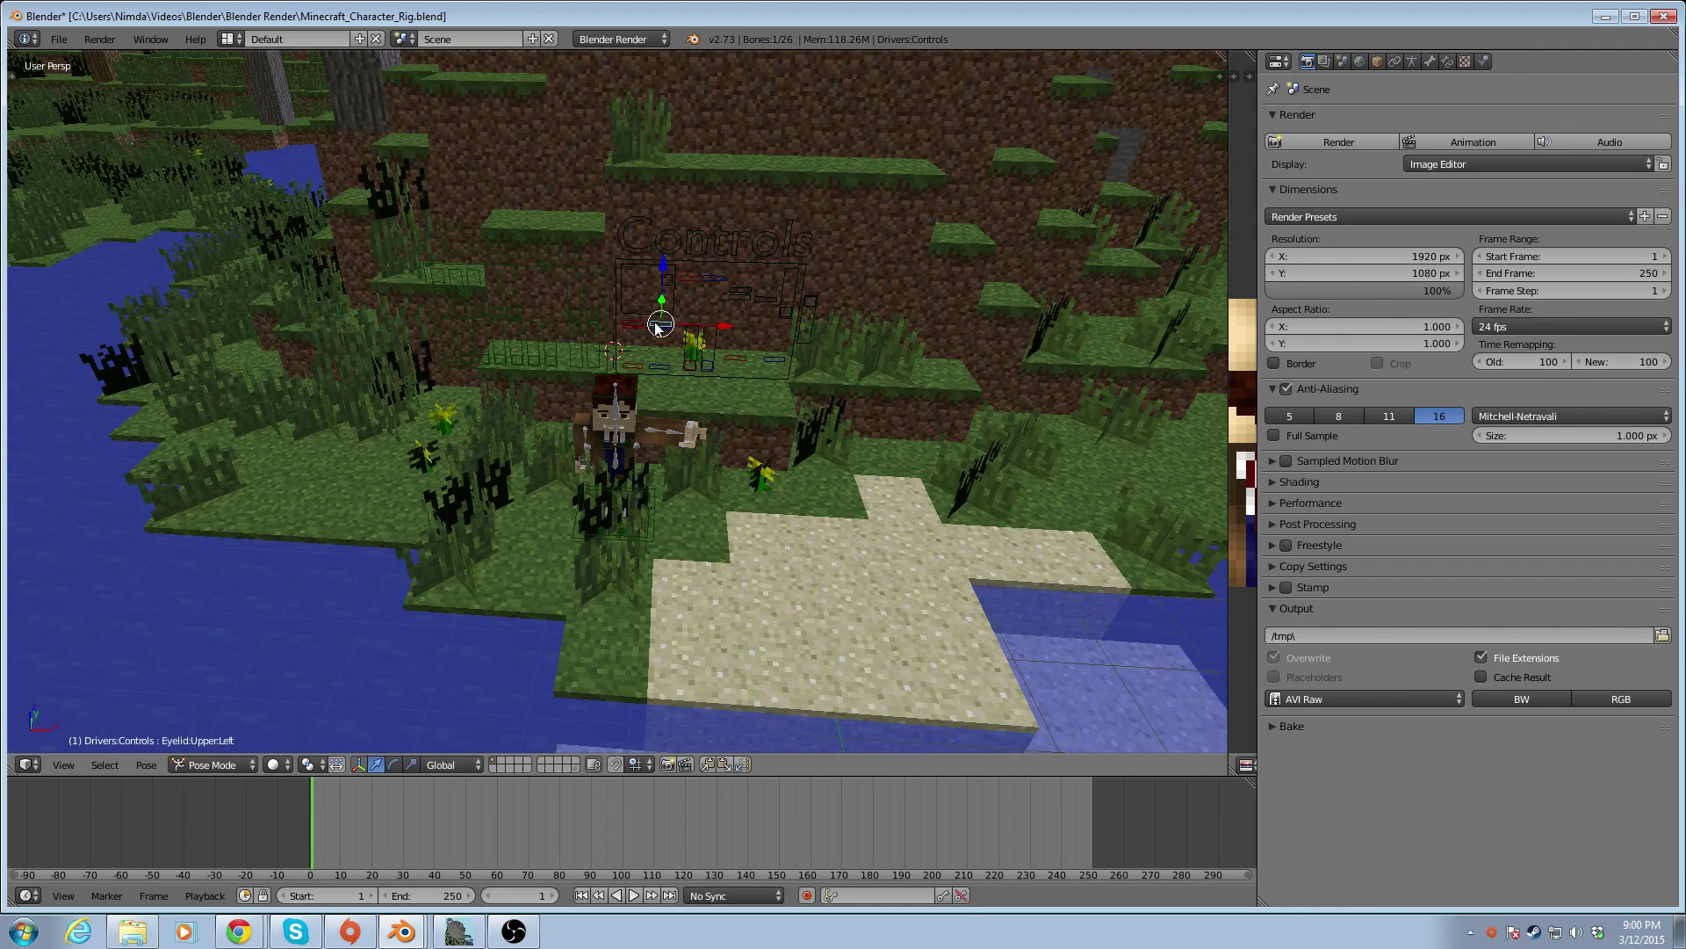
click(229, 764)
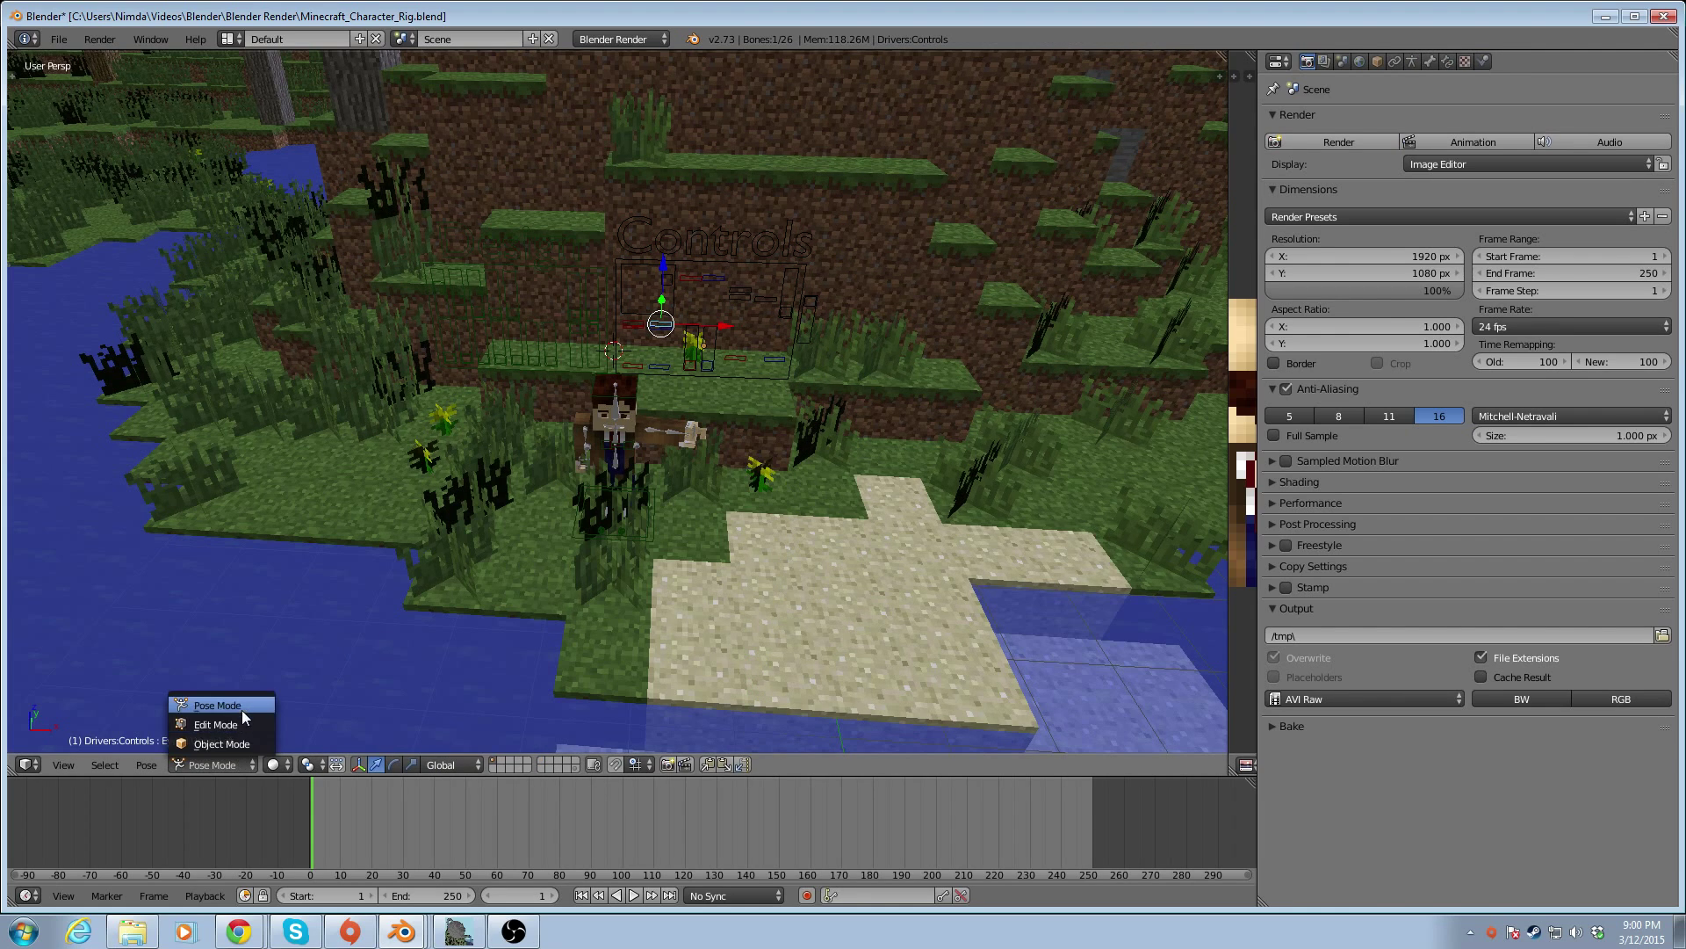
click(240, 748)
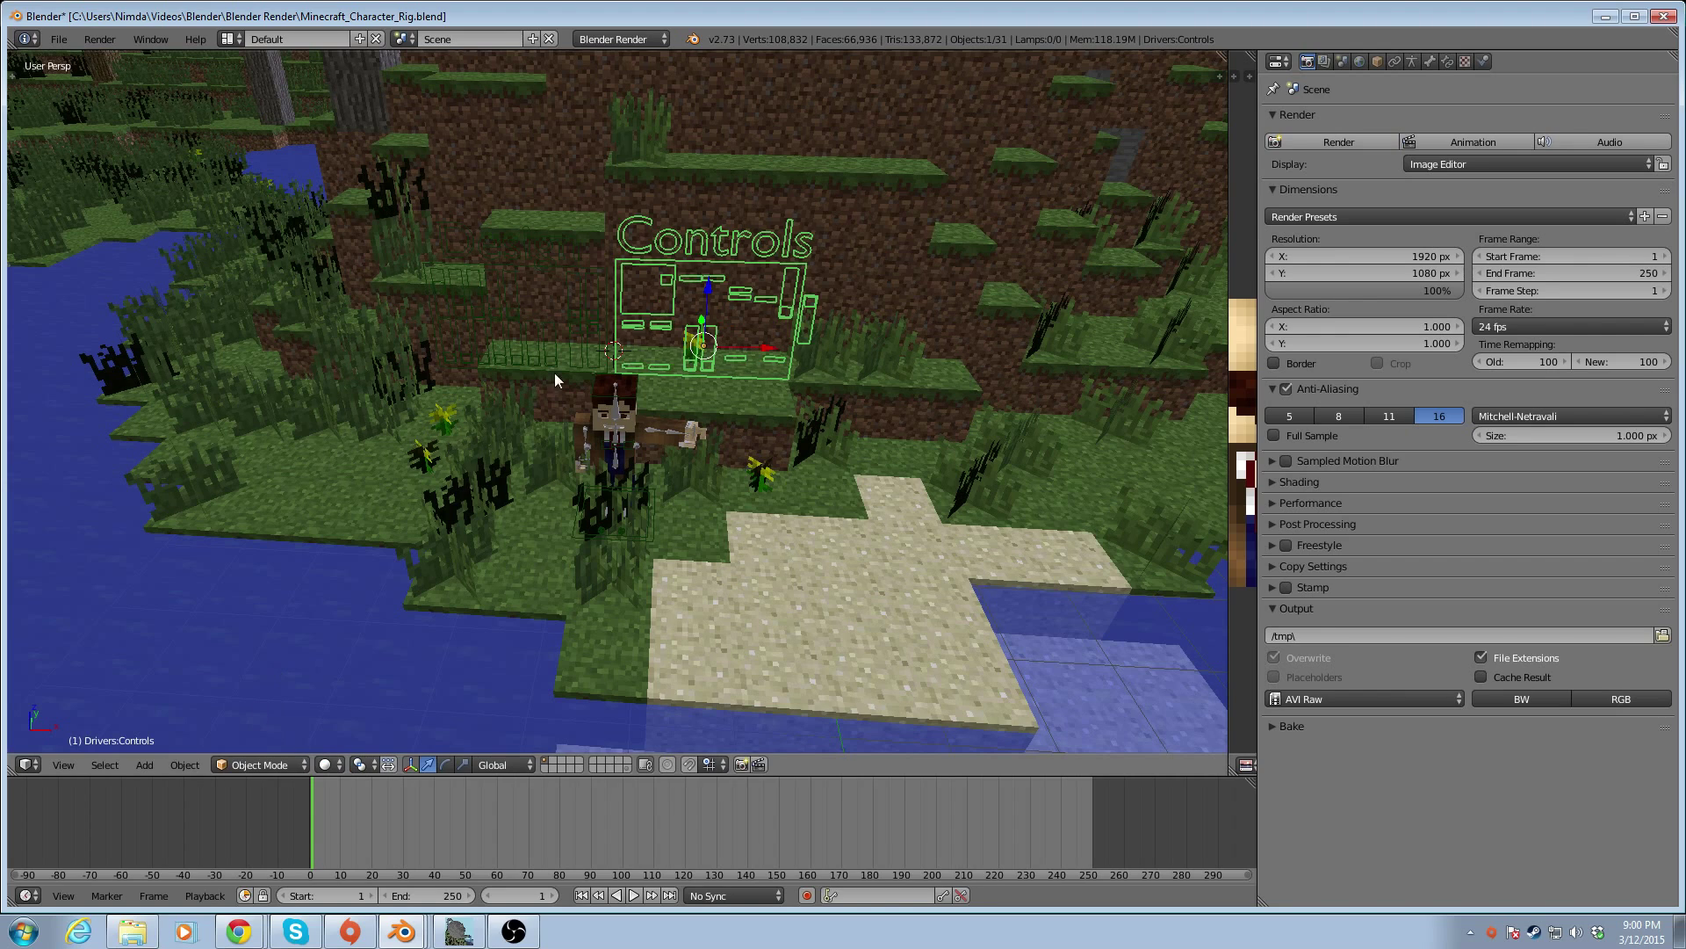
Select the character's mesh and bones together with both control panels and move them along the X axis onto the sand
shift+right_click(588, 315)
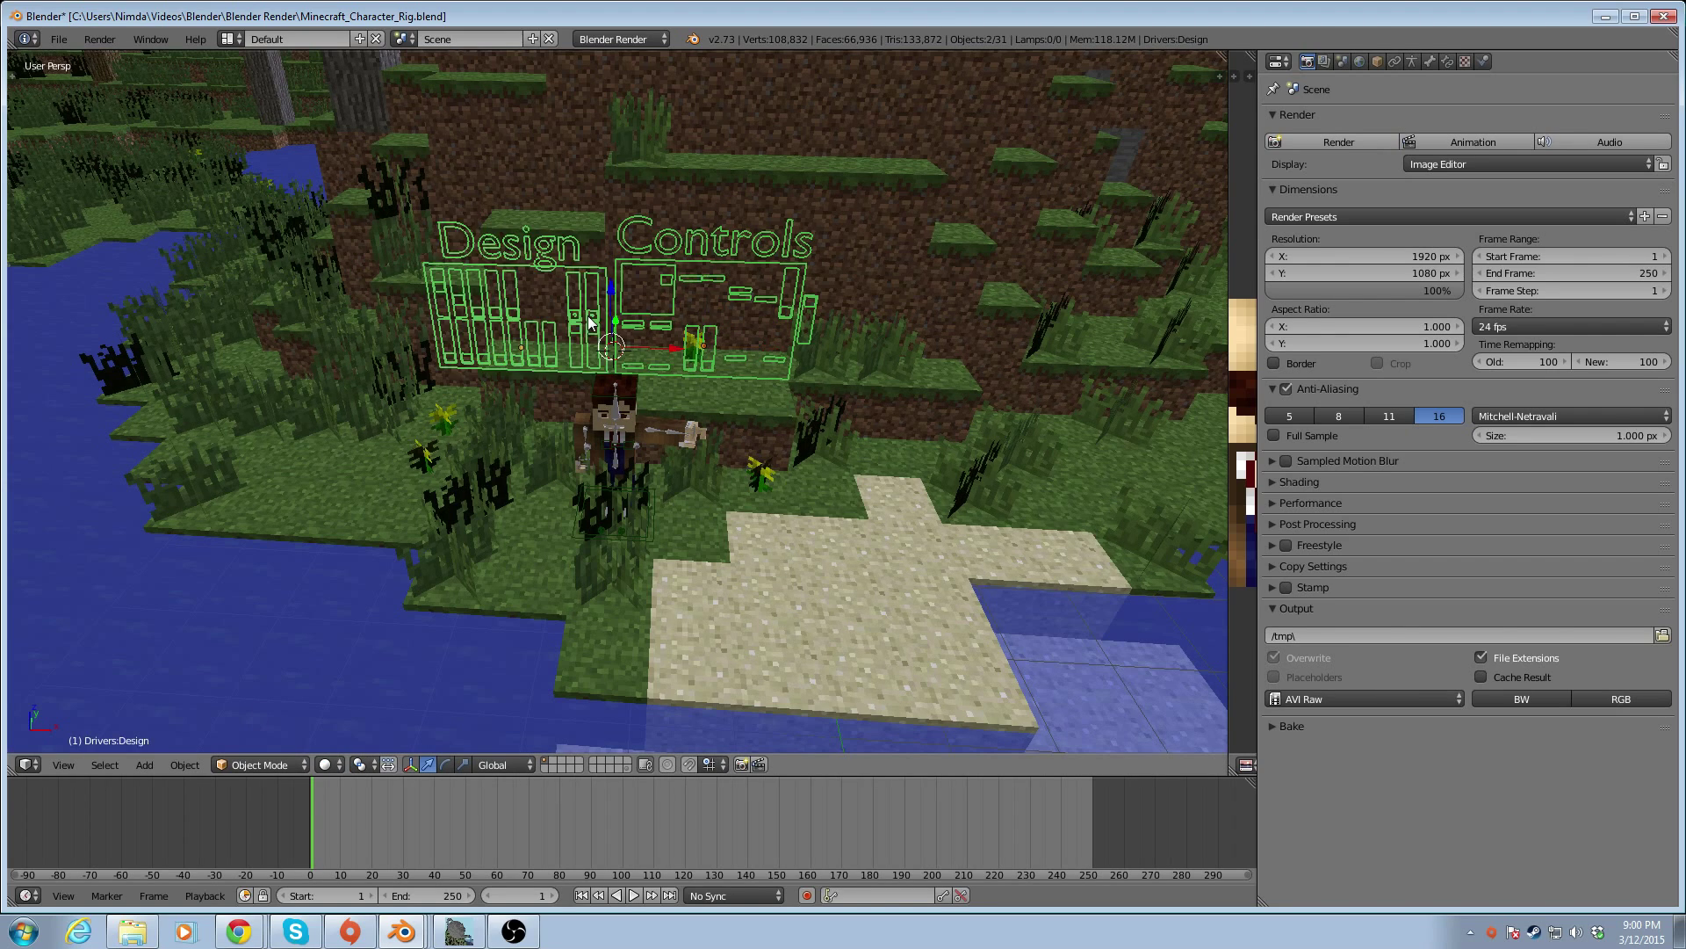
shift+right_click(621, 419)
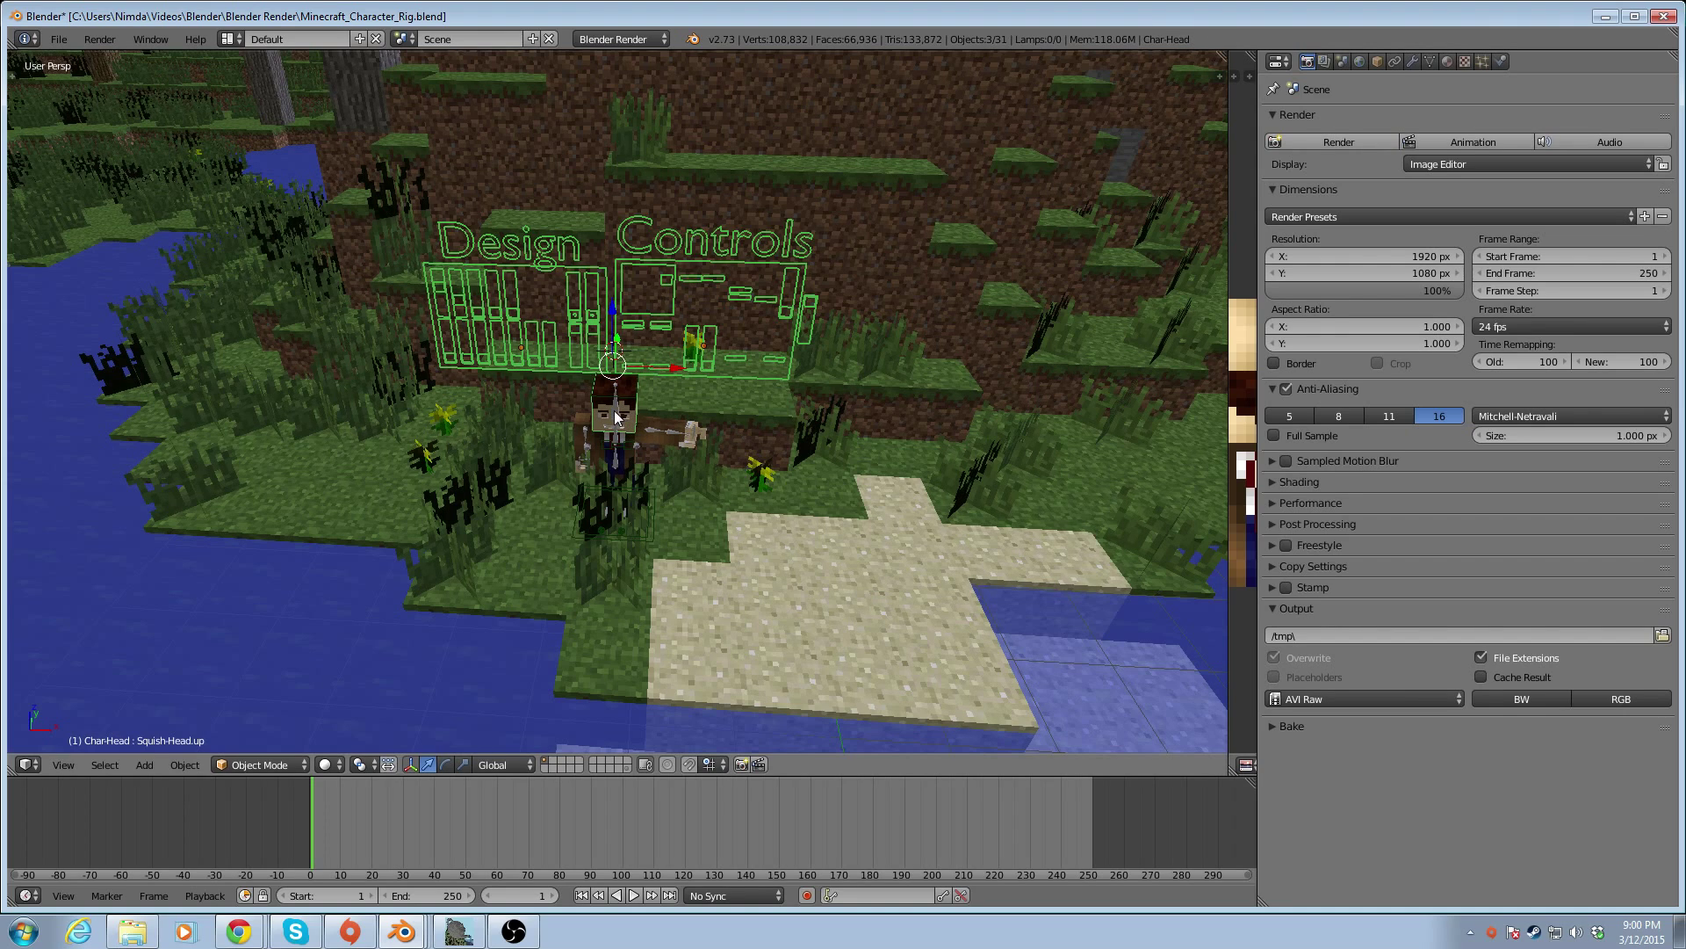
shift+right_click(618, 419)
shift+right_click(581, 431)
drag(675, 414, 960, 422)
middle_drag(977, 526, 829, 492)
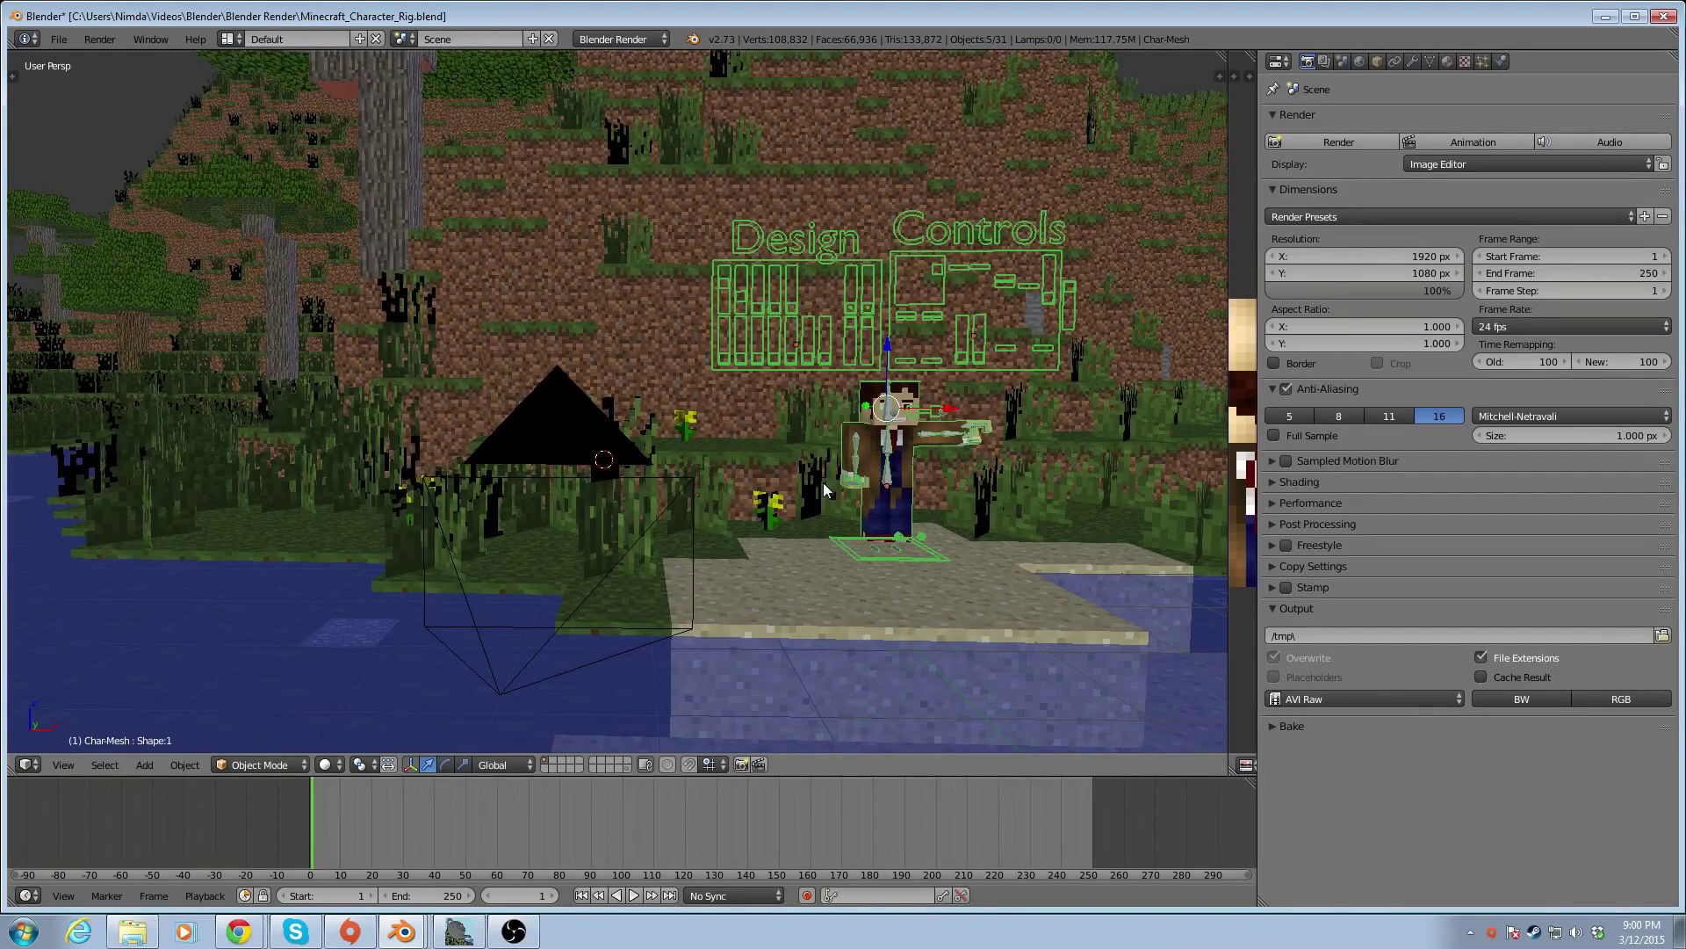
middle_drag(822, 482, 773, 476)
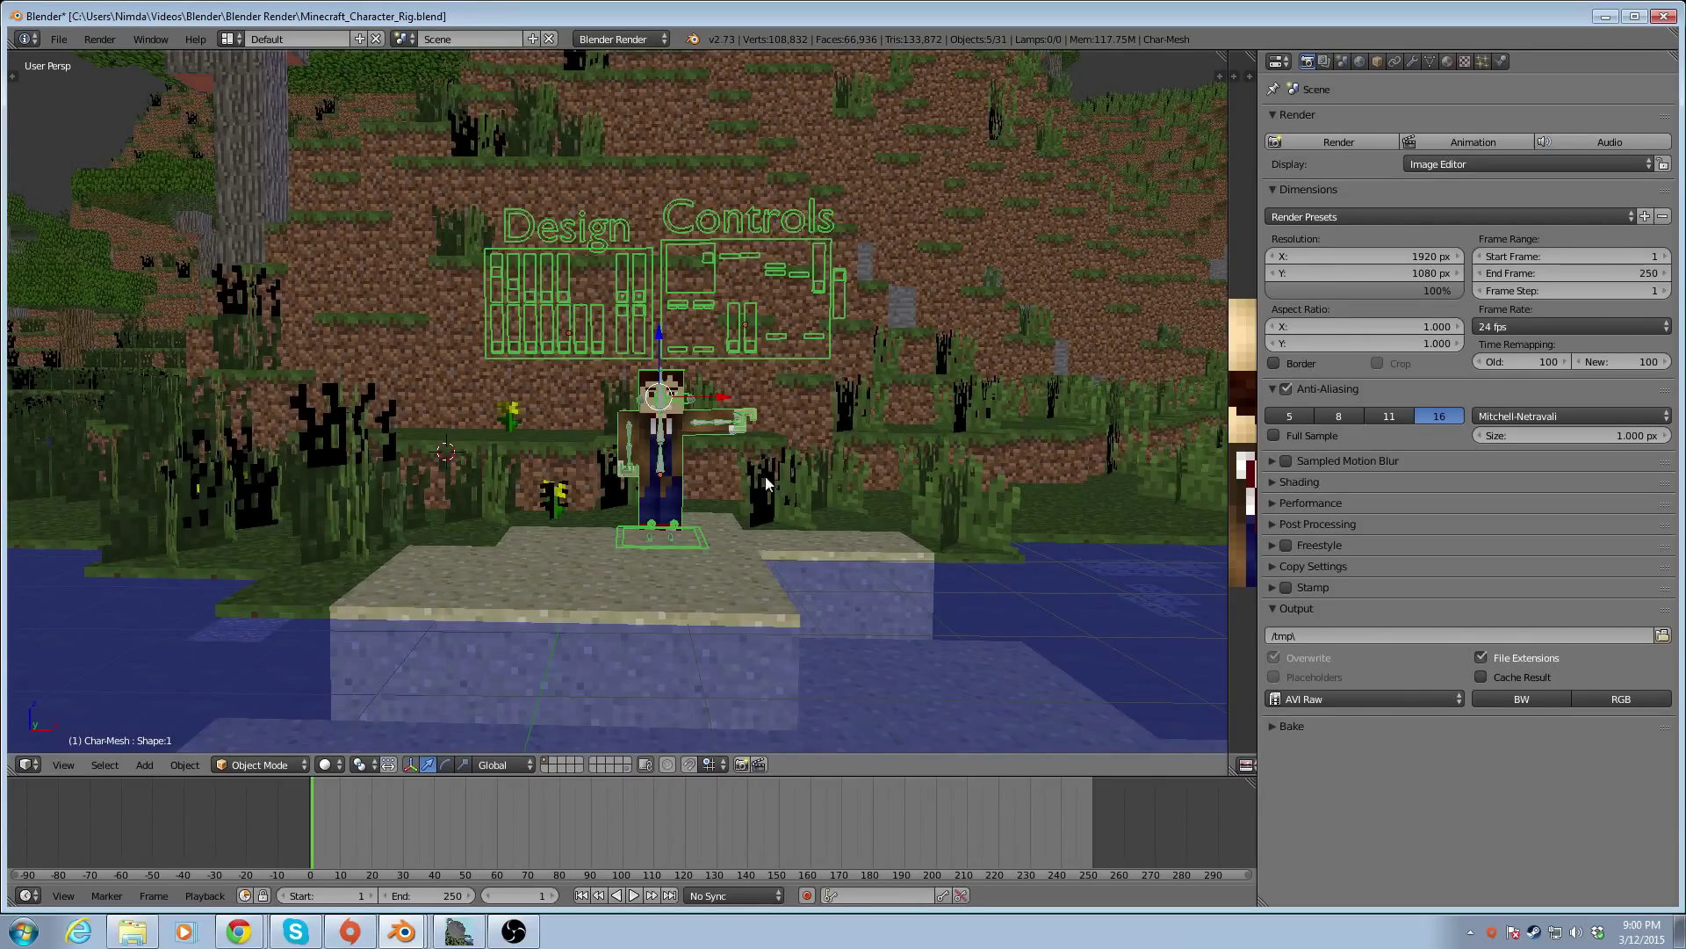
Append the Mob_Wither object from Minecraft_Mob_Rig.blend into the scene
scroll(772, 476, up, 2)
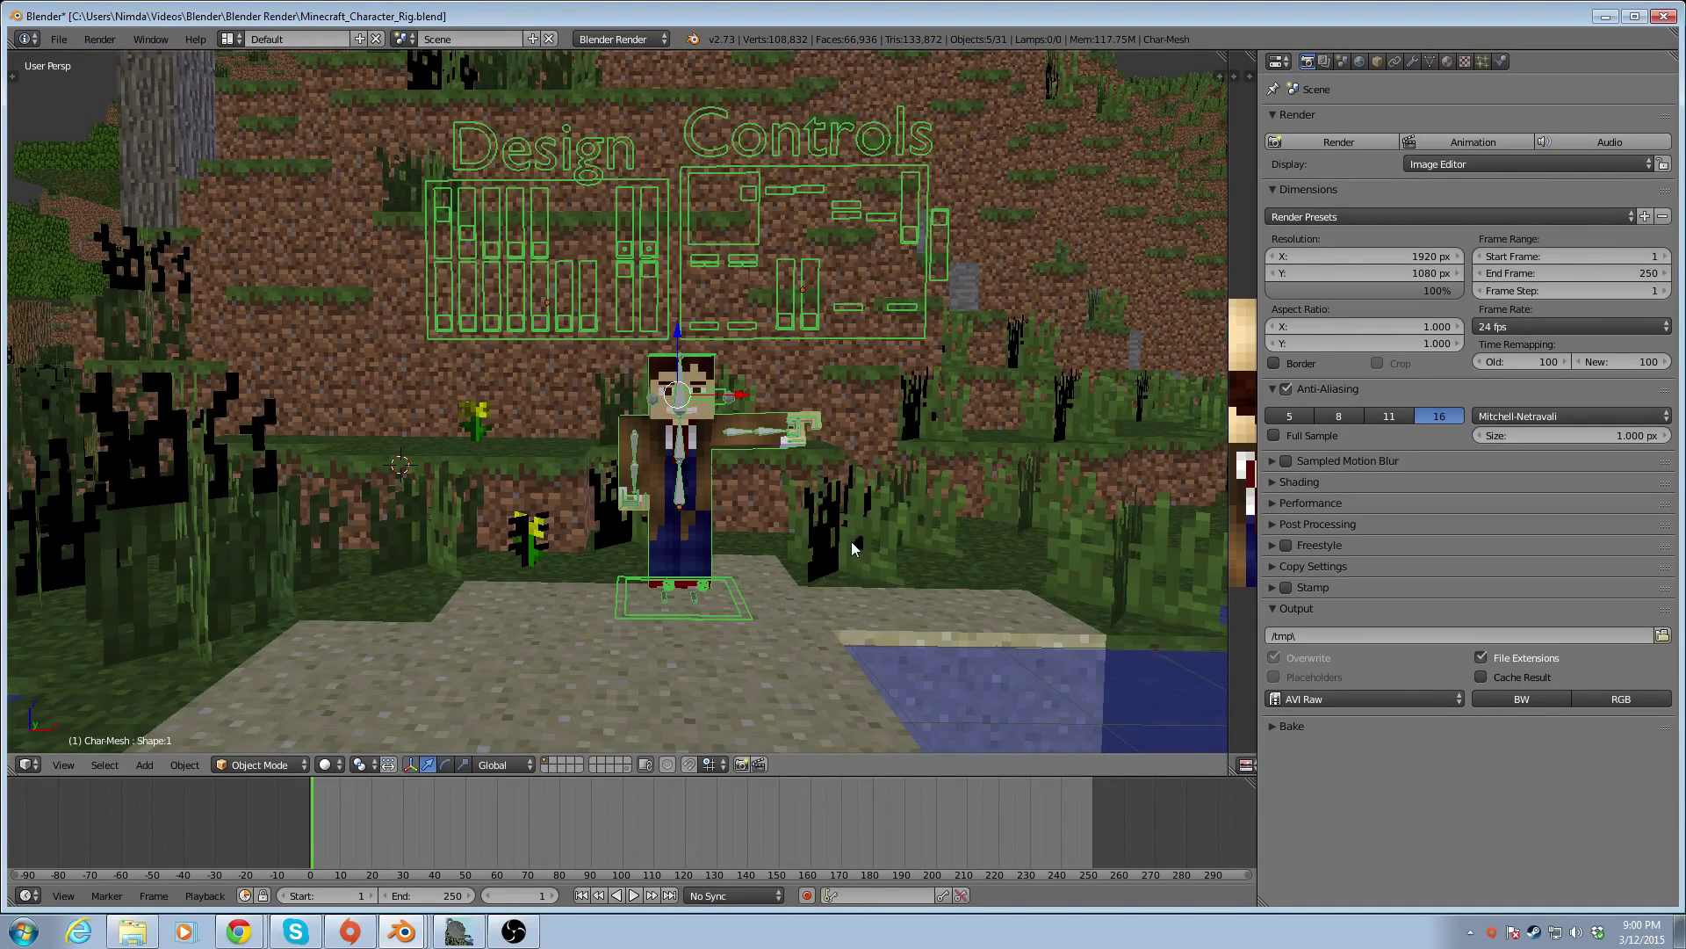
scroll(803, 535, up, 2)
scroll(805, 535, down, 2)
middle_drag(803, 534, 846, 499)
scroll(839, 499, up, 1)
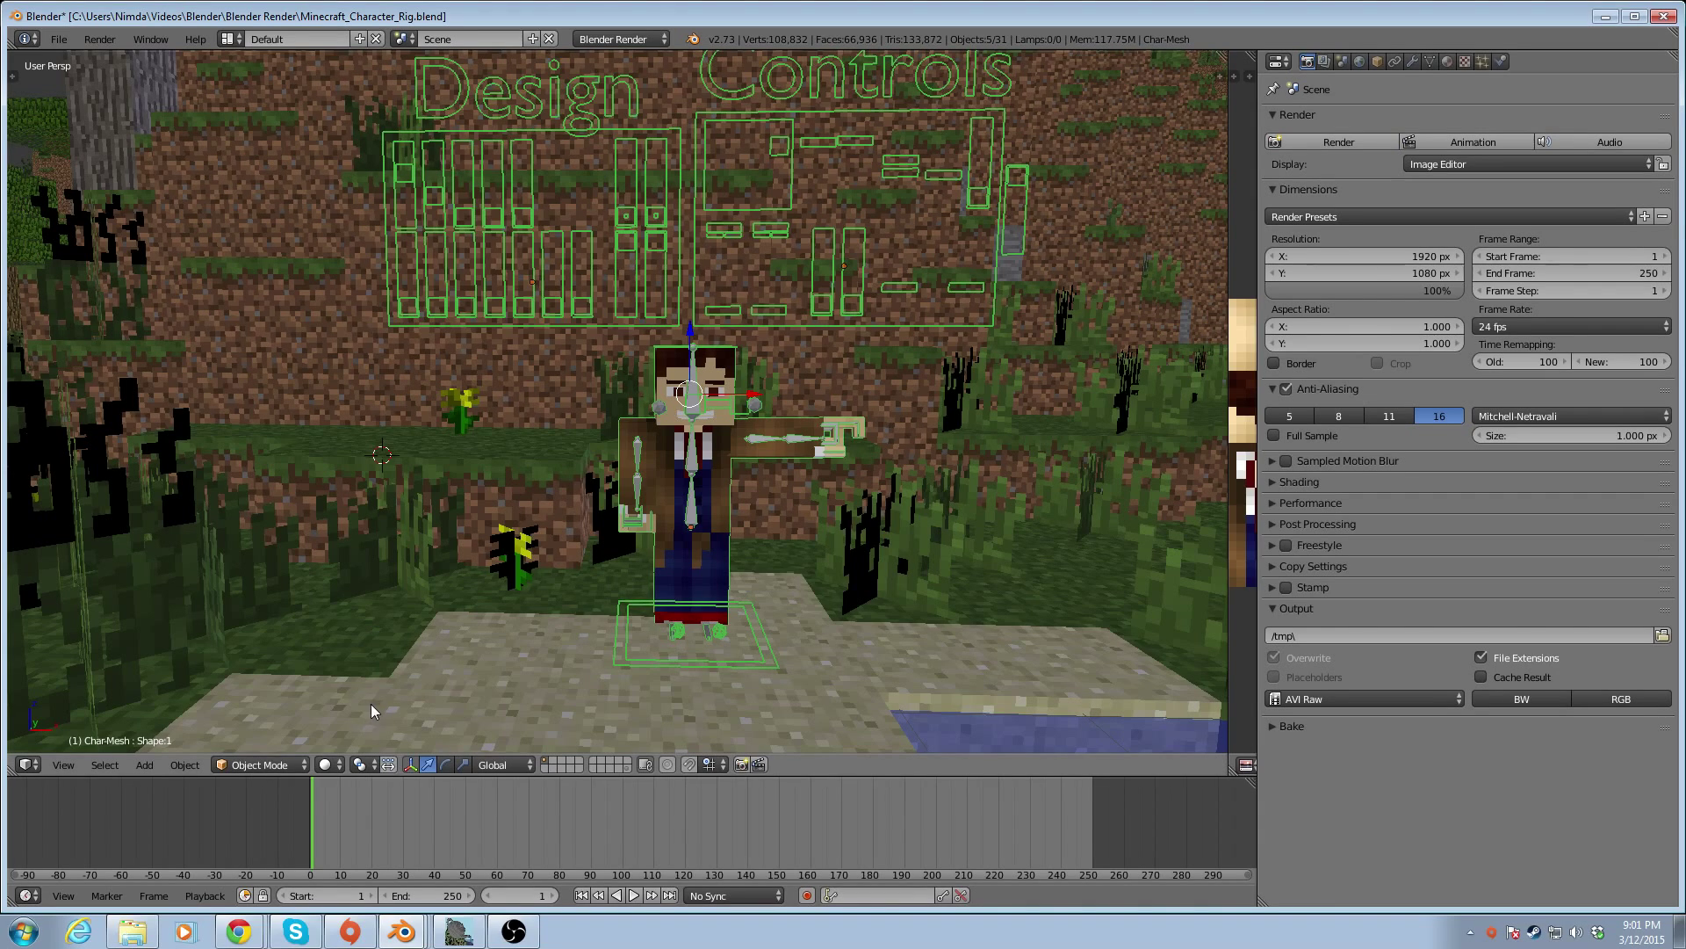
click(59, 40)
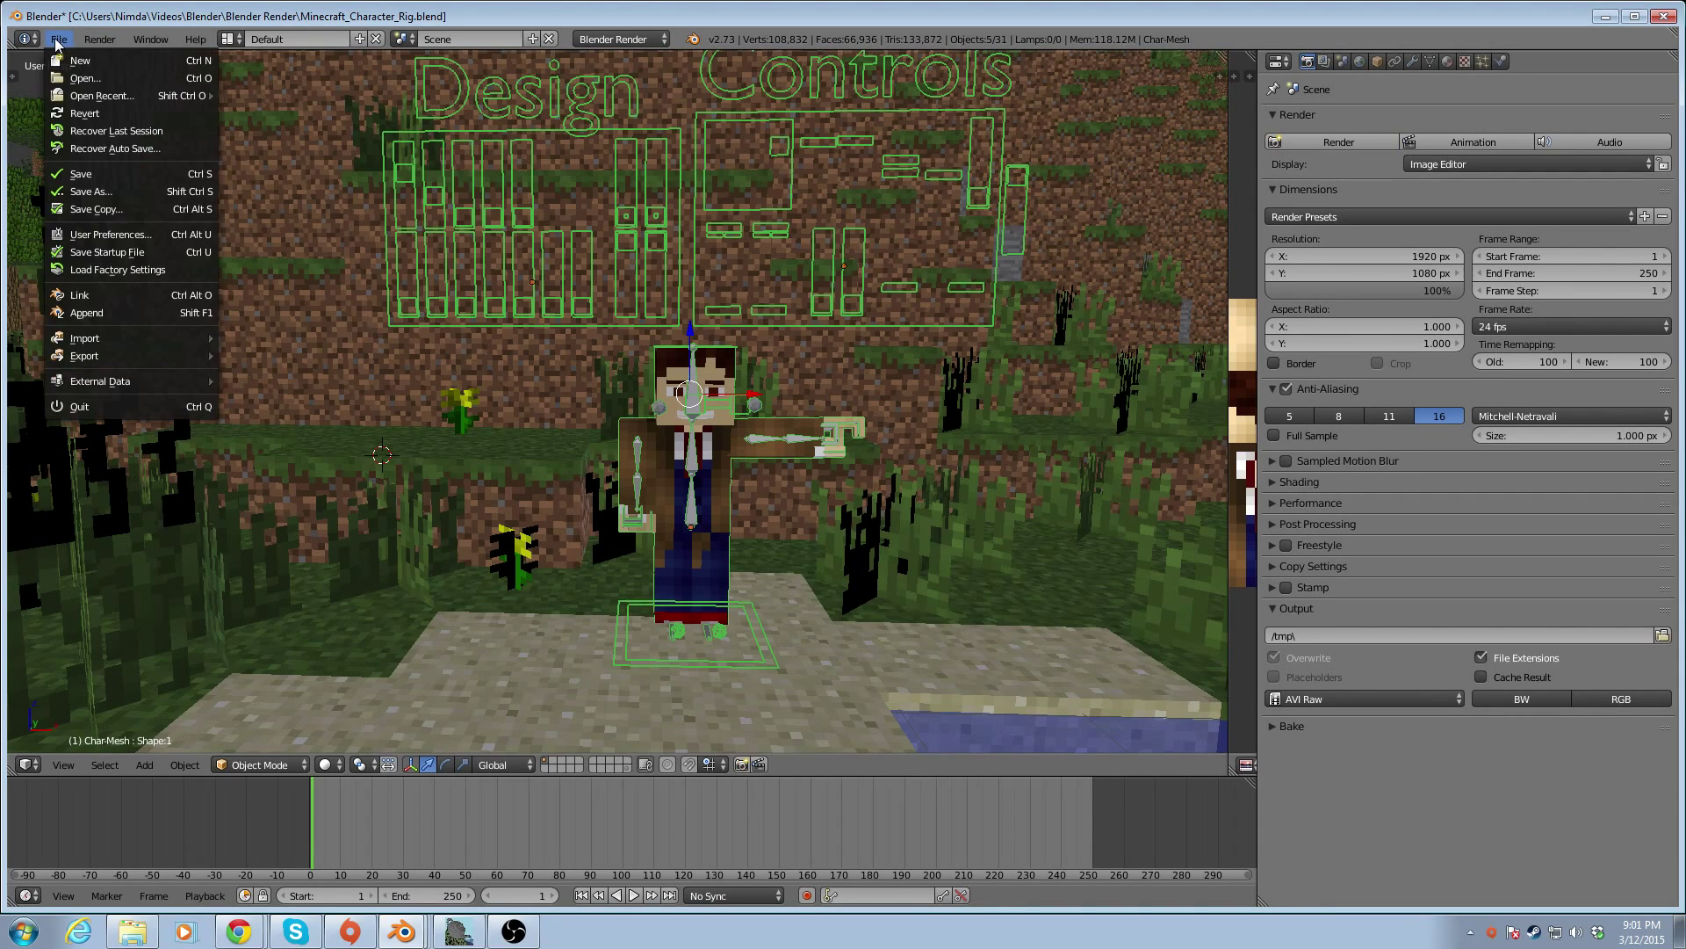
click(77, 313)
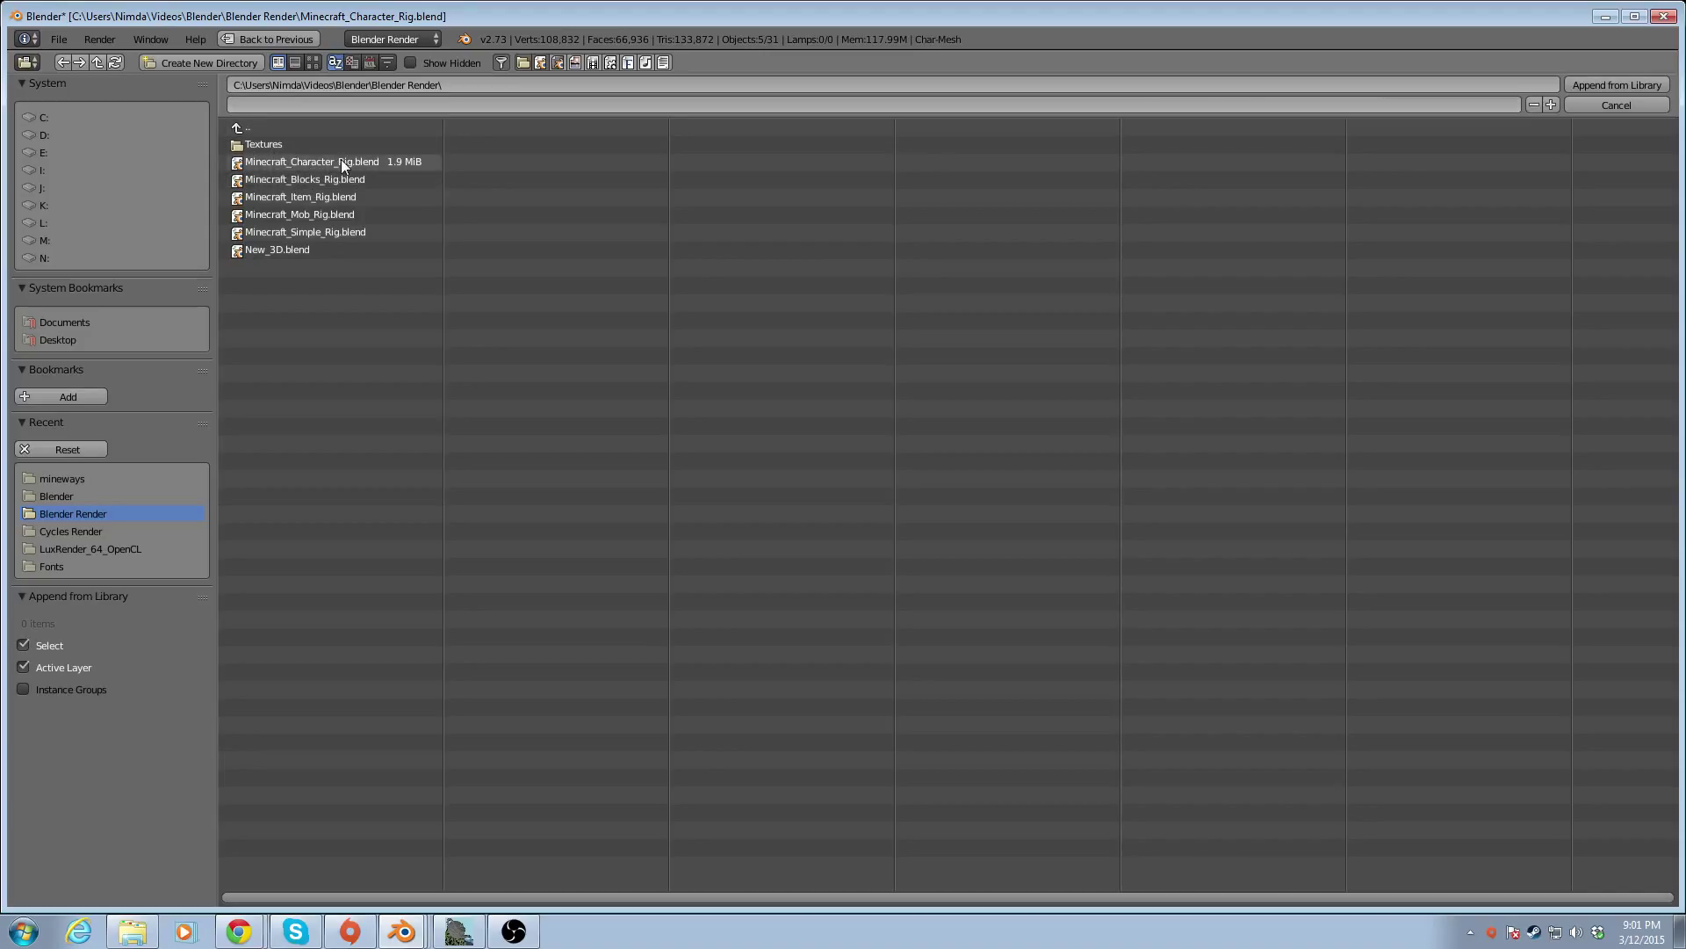
double_click(328, 215)
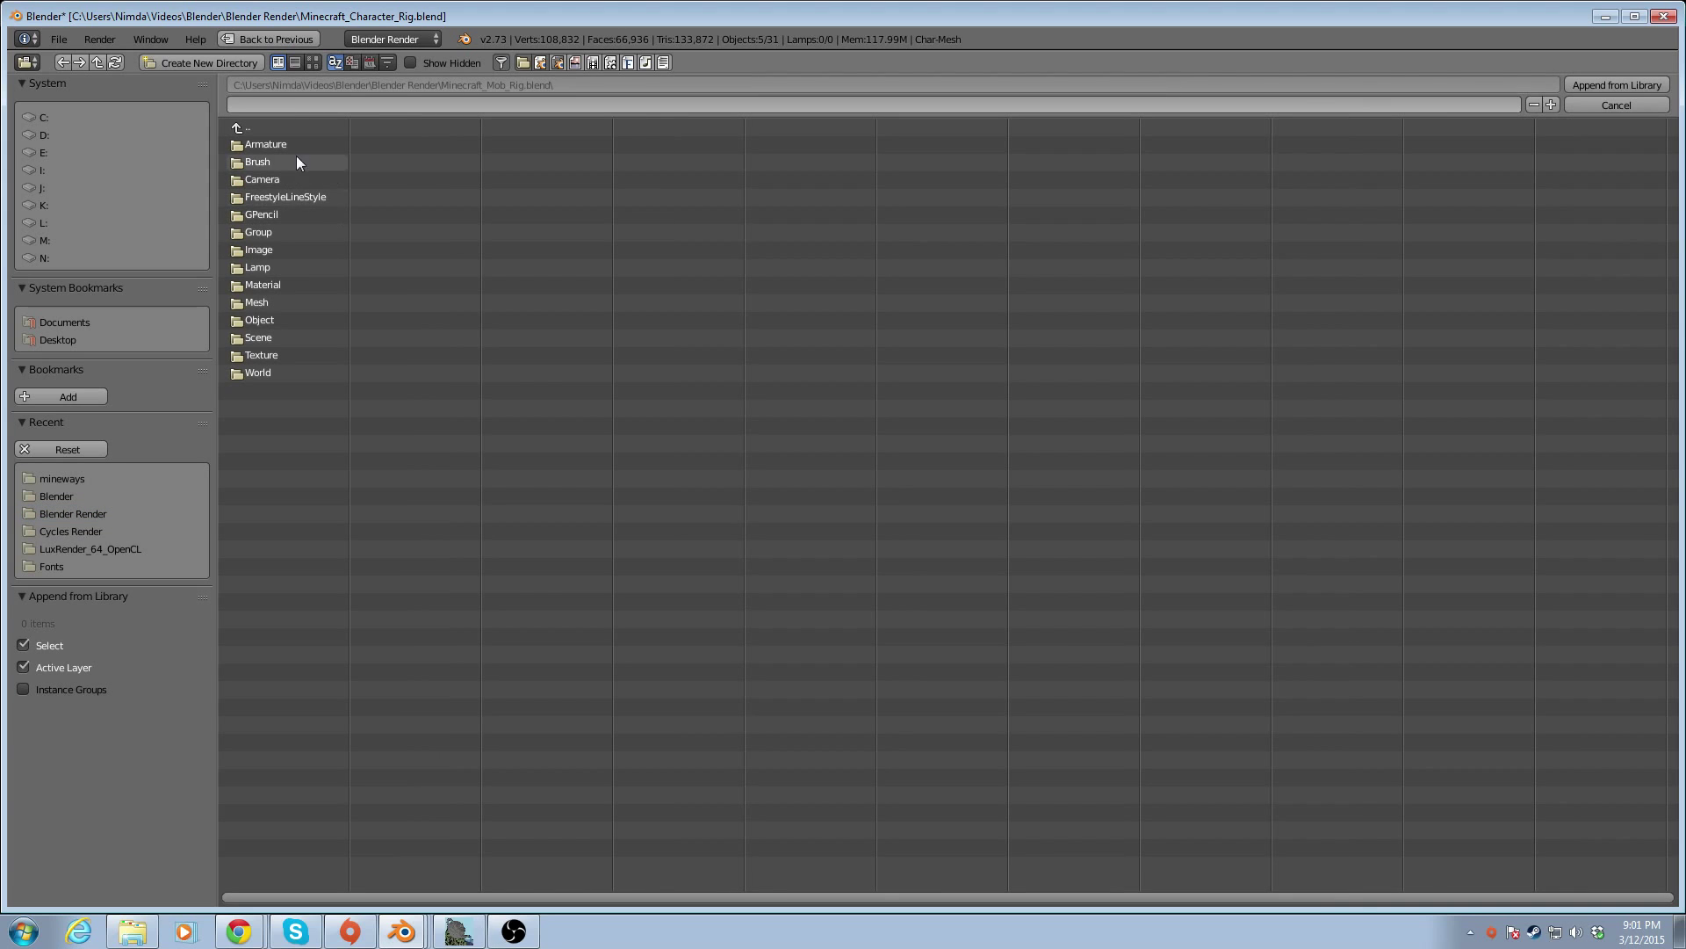
click(273, 318)
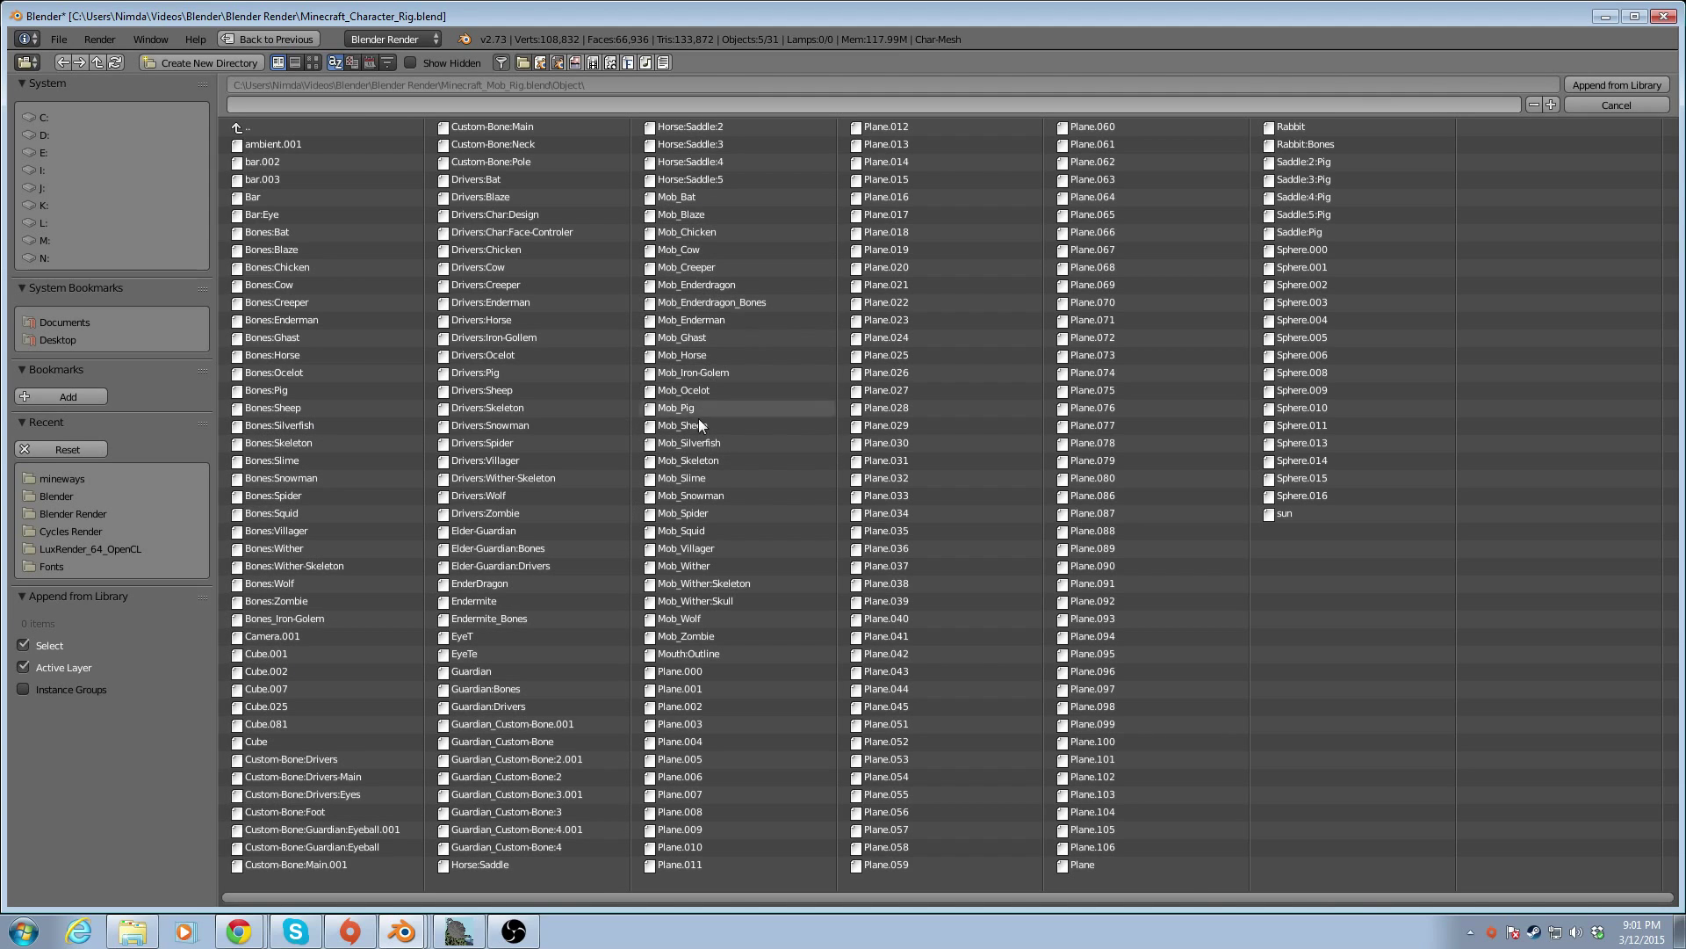
click(699, 567)
key(Return)
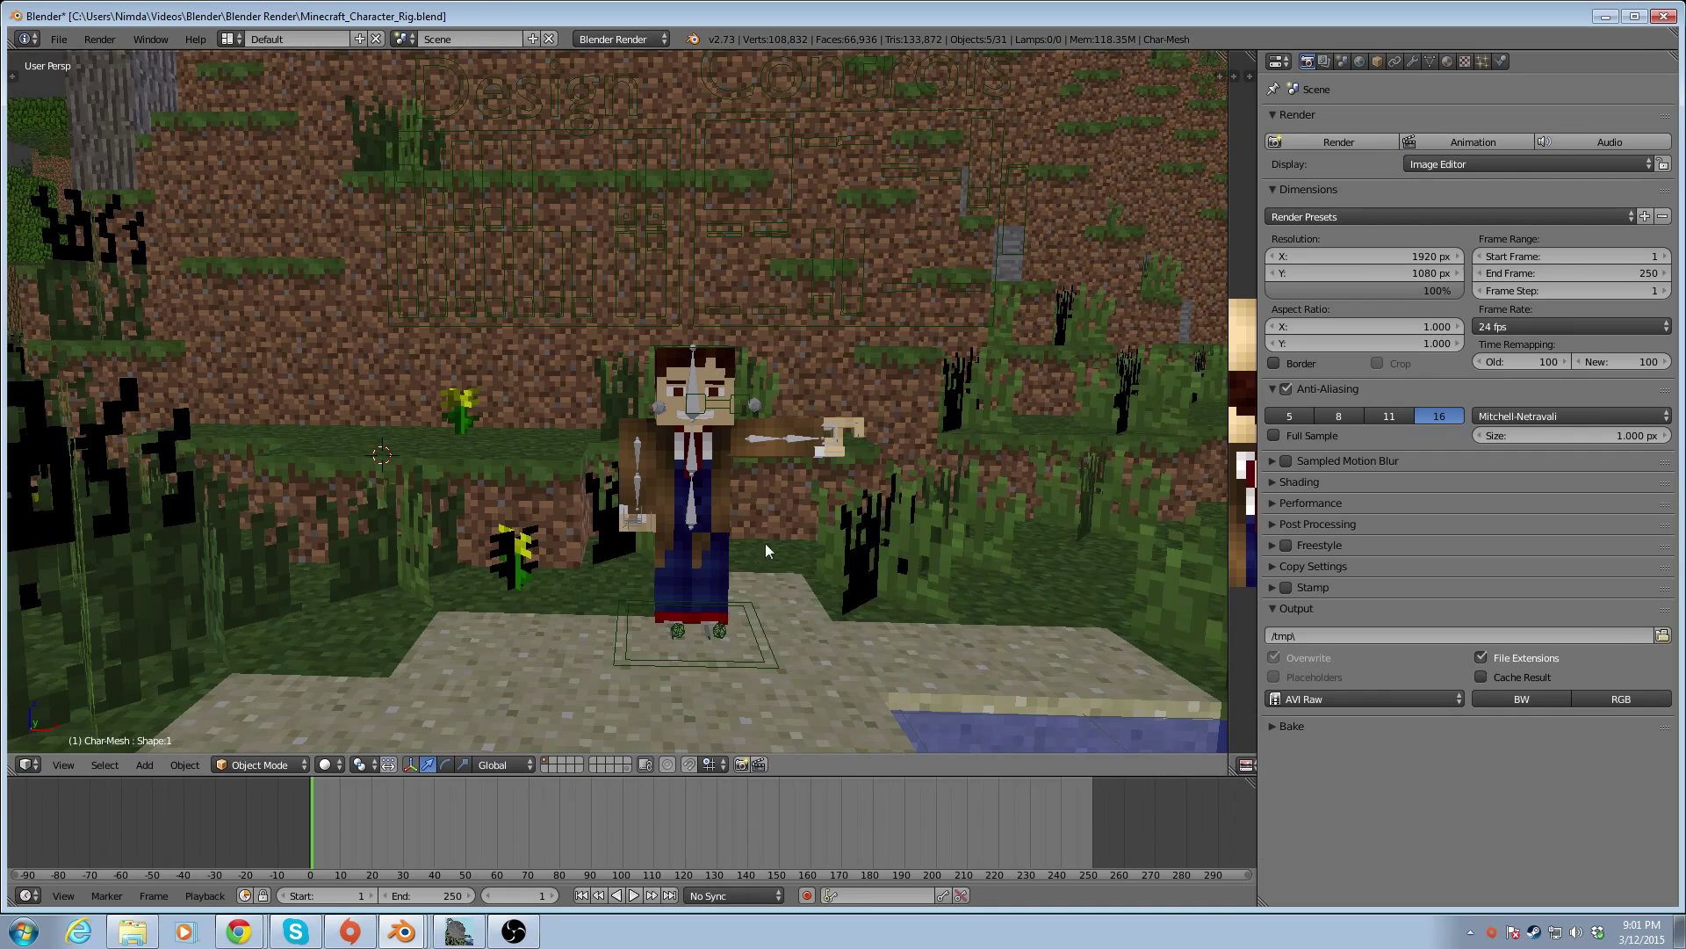
Try to move the Wither mesh on its own along the X axis to the character's area
scroll(764, 530, down, 10)
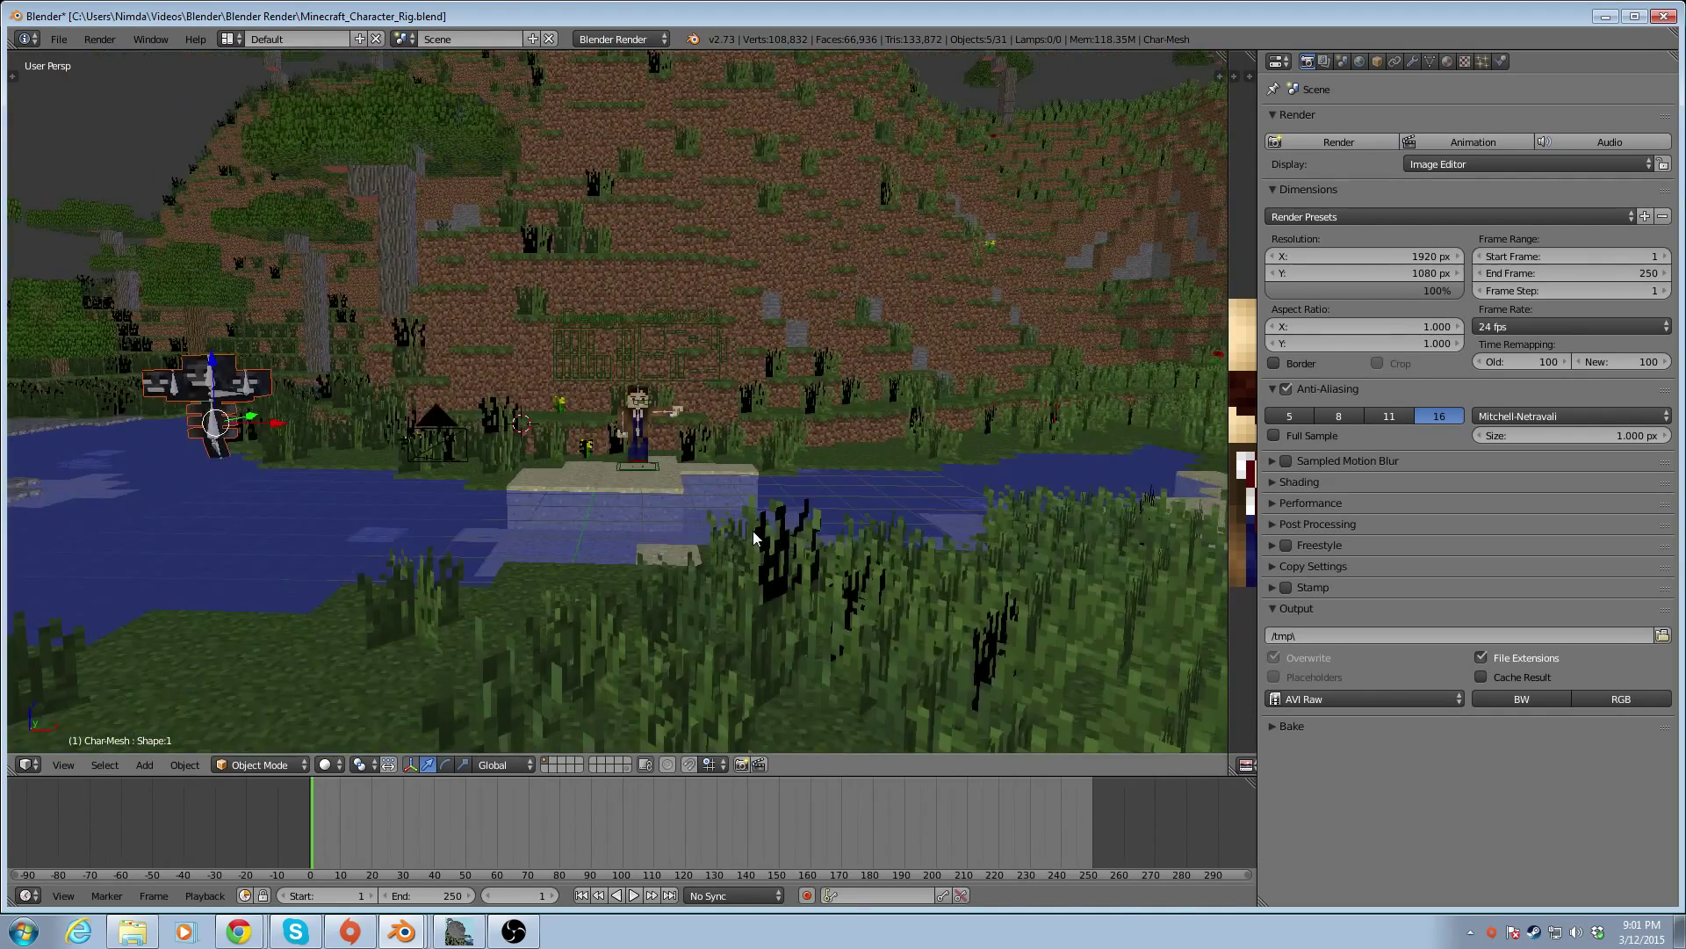
scroll(749, 539, down, 1)
mouse_move(277, 423)
shift+mouse_down()
mouse_move(409, 430)
mouse_move(444, 413)
mouse_move(292, 403)
shift+mouse_up()
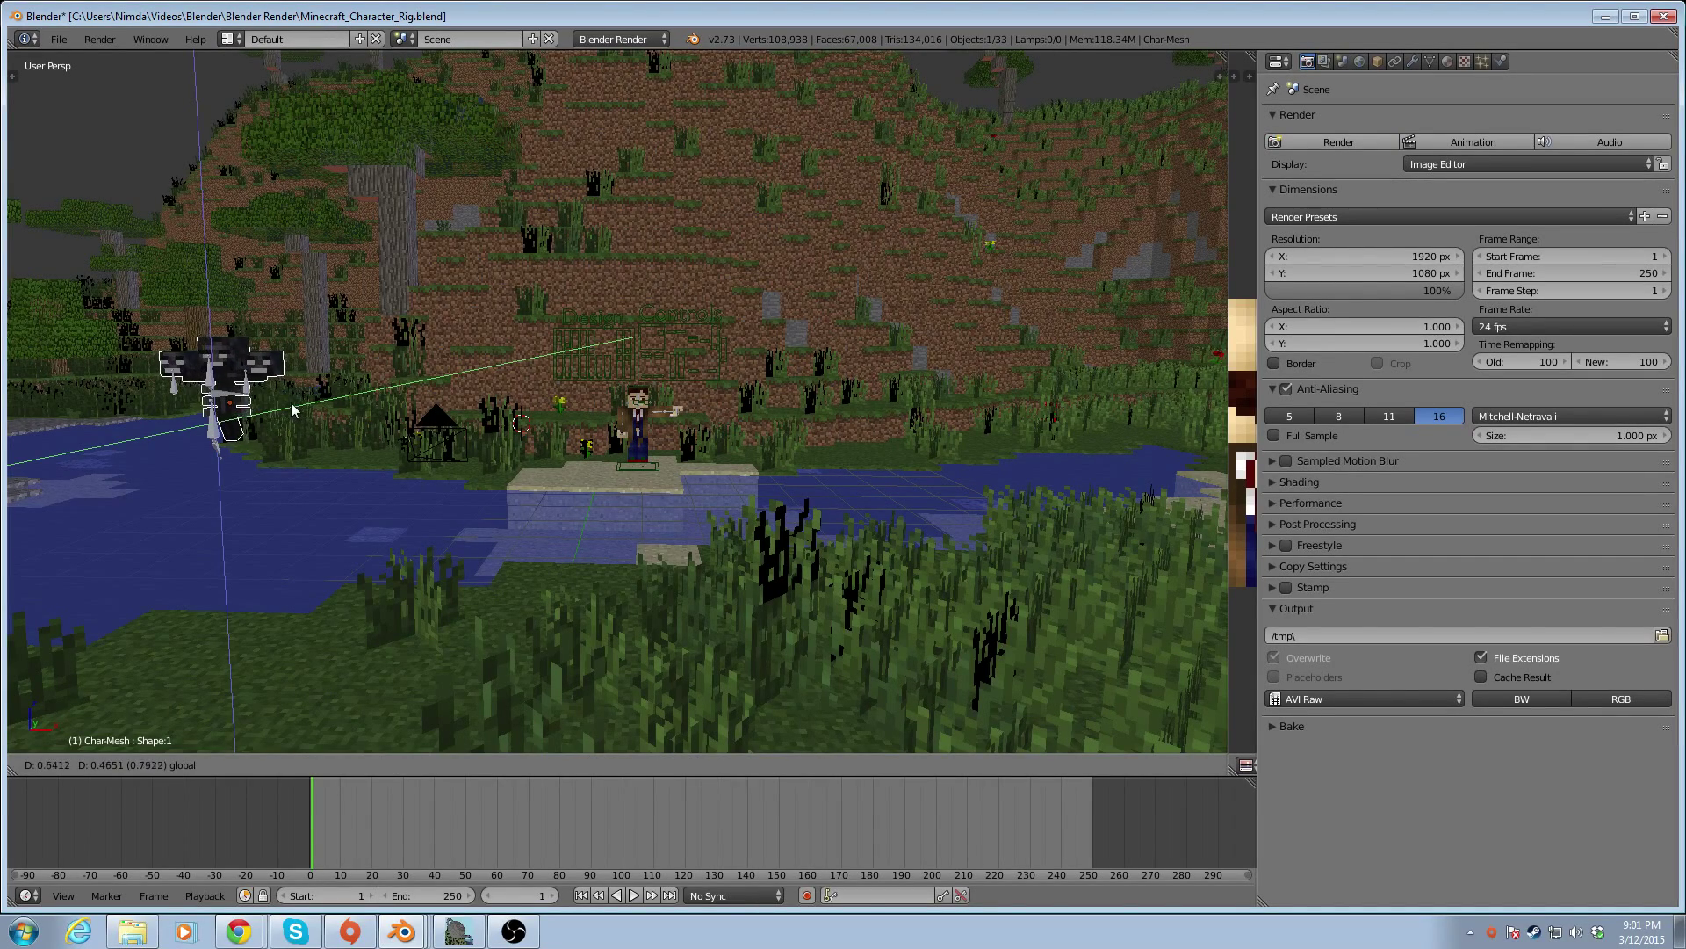
key(x)
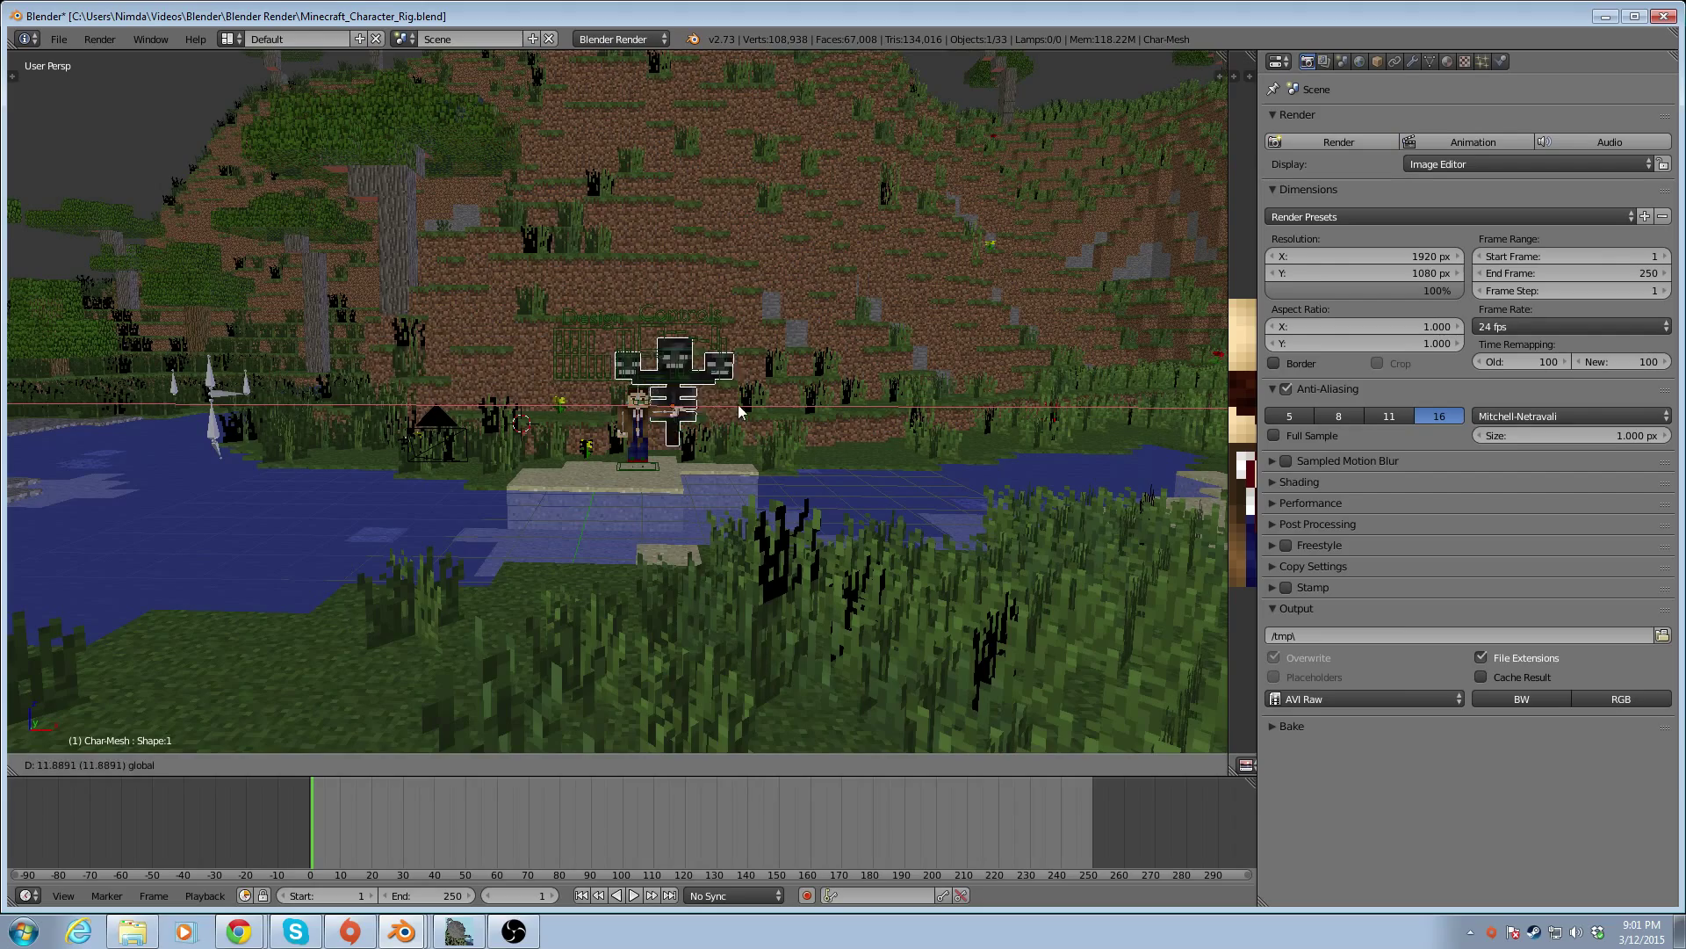
click(777, 407)
scroll(782, 404, up, 4)
Add the Bones:Wither armature to the Wither mesh selection and move both along the X axis to stand across from the character
middle_drag(767, 411, 1003, 461)
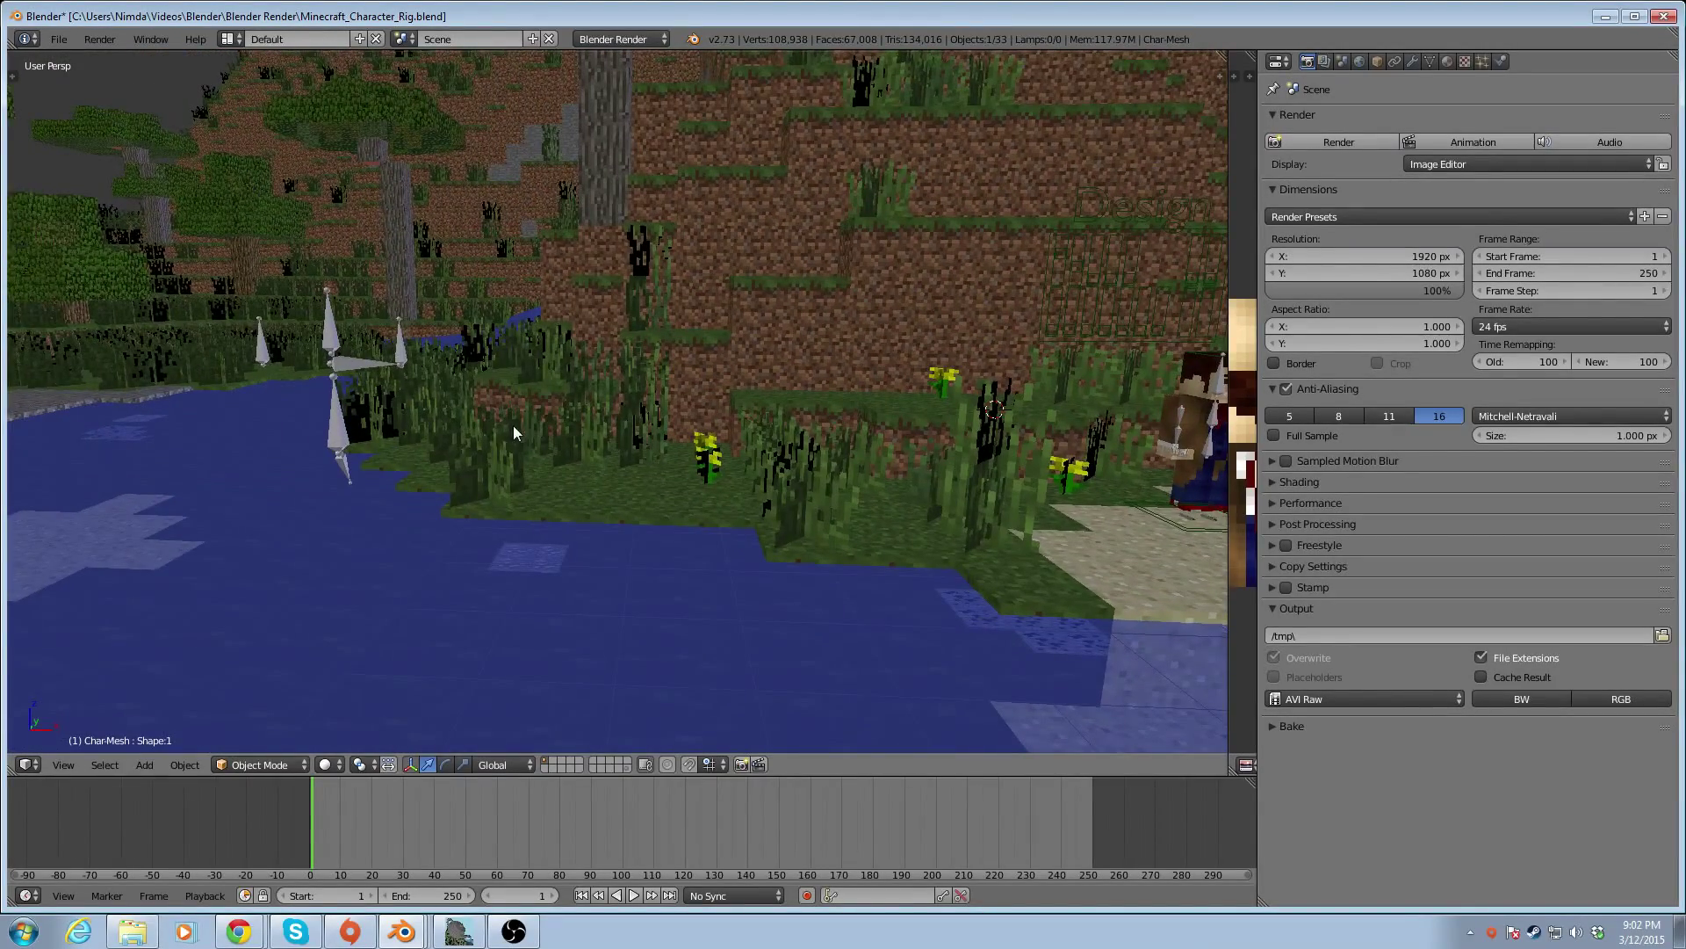
mouse_move(469, 423)
middle_down()
mouse_move(562, 456)
mouse_move(534, 494)
mouse_move(408, 489)
middle_up()
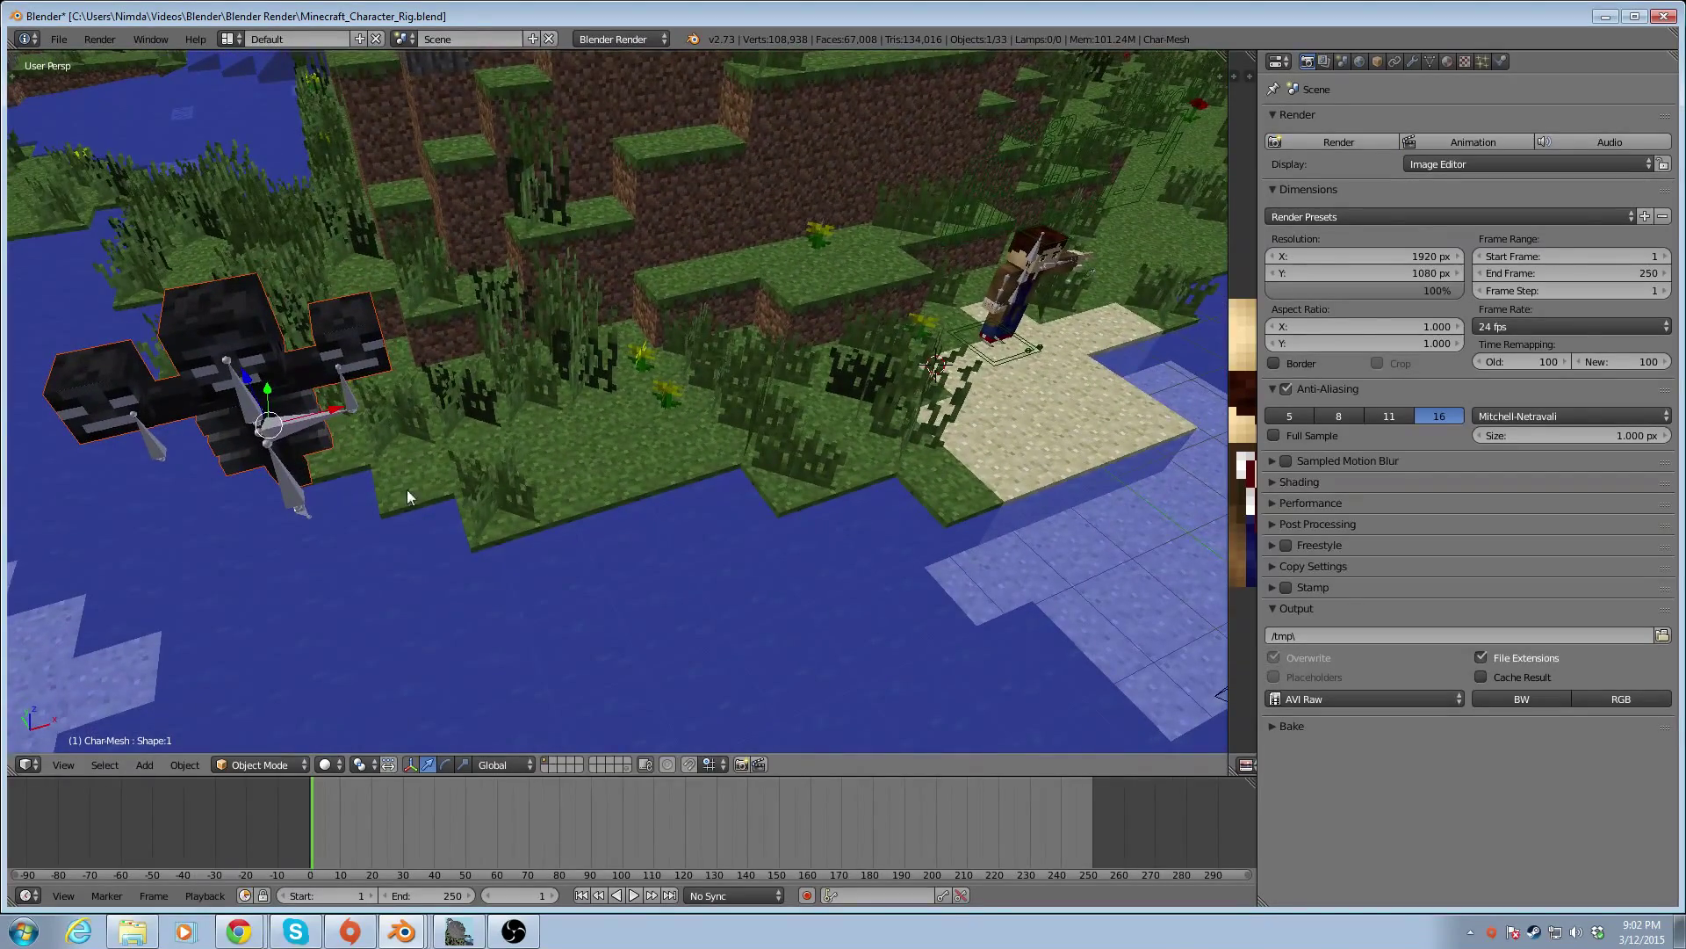
shift+right_click(249, 406)
middle_drag(720, 326, 775, 357)
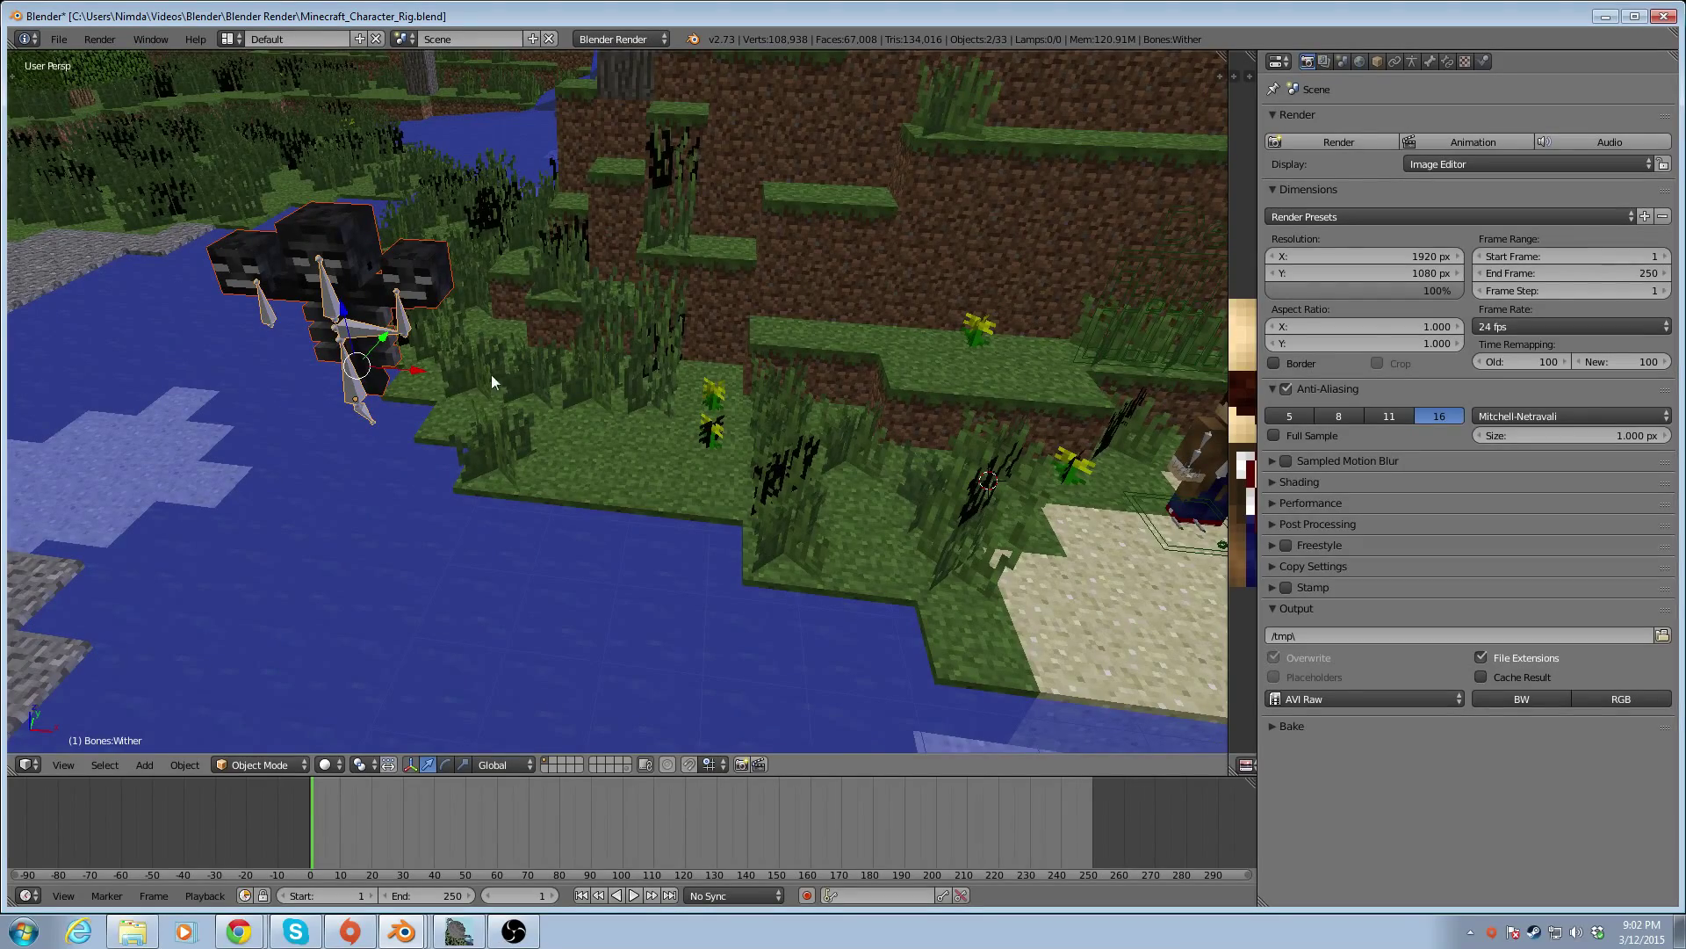
mouse_move(427, 376)
middle_down()
mouse_move(629, 404)
mouse_move(700, 359)
mouse_move(423, 383)
middle_up()
drag(327, 441, 1131, 395)
middle_drag(1131, 396, 1065, 390)
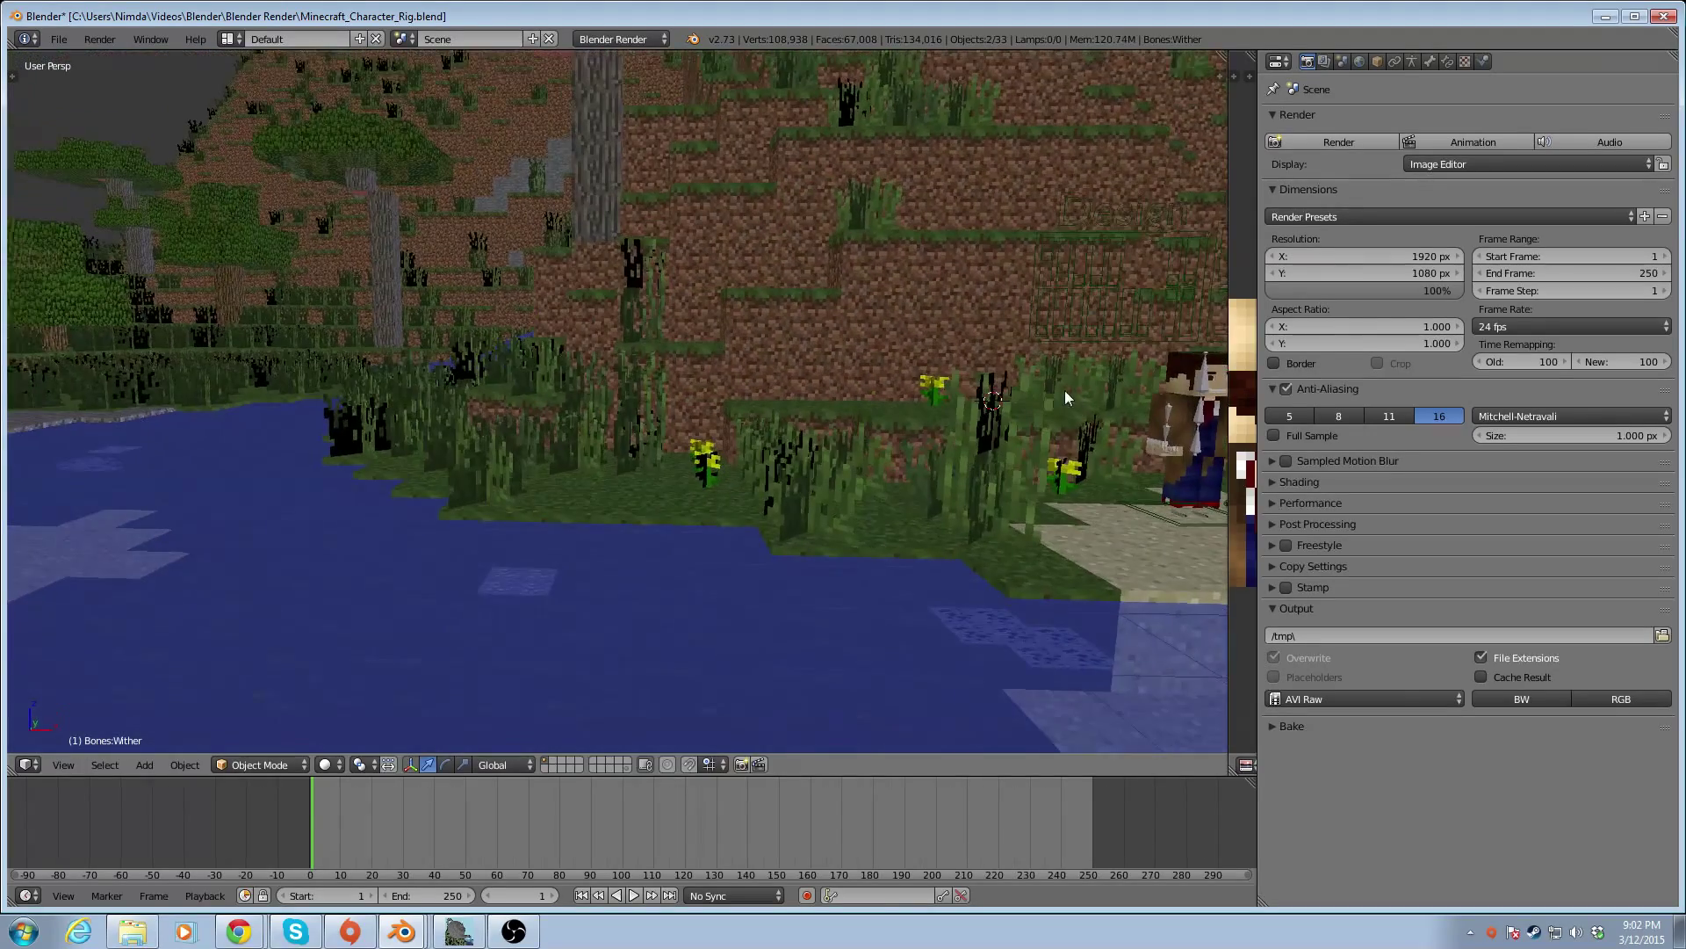
middle_drag(1124, 467, 735, 451)
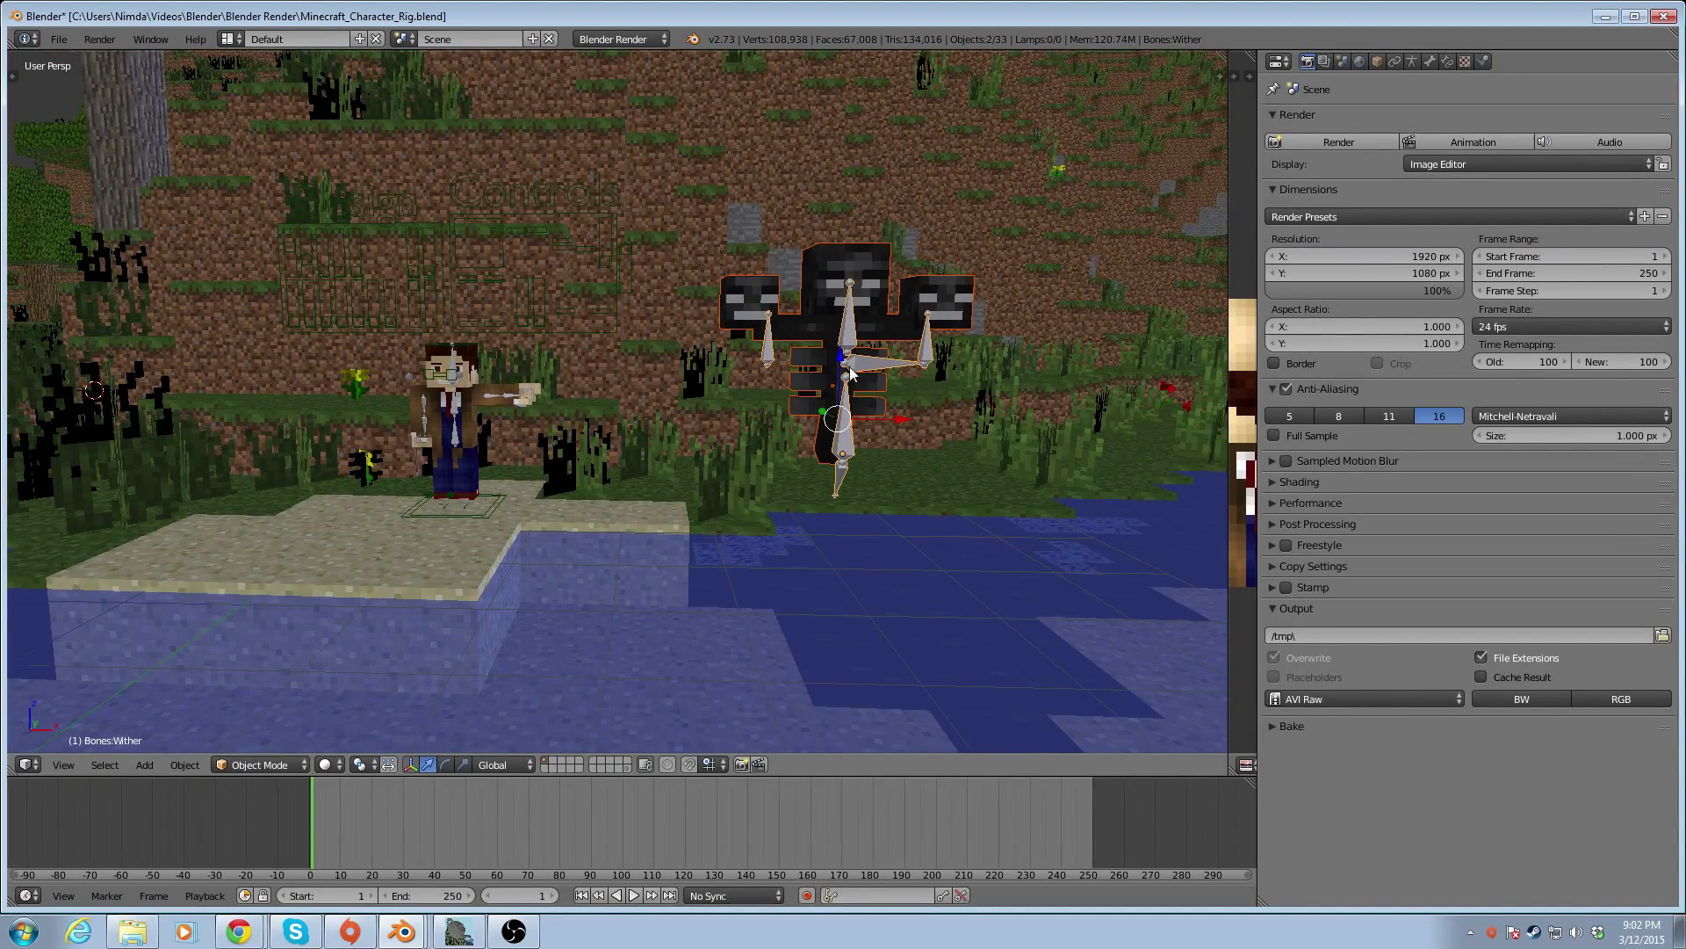
Select the Bones:Wither armature and try it in Pose Mode before returning to Object Mode
right_drag(853, 321, 852, 356)
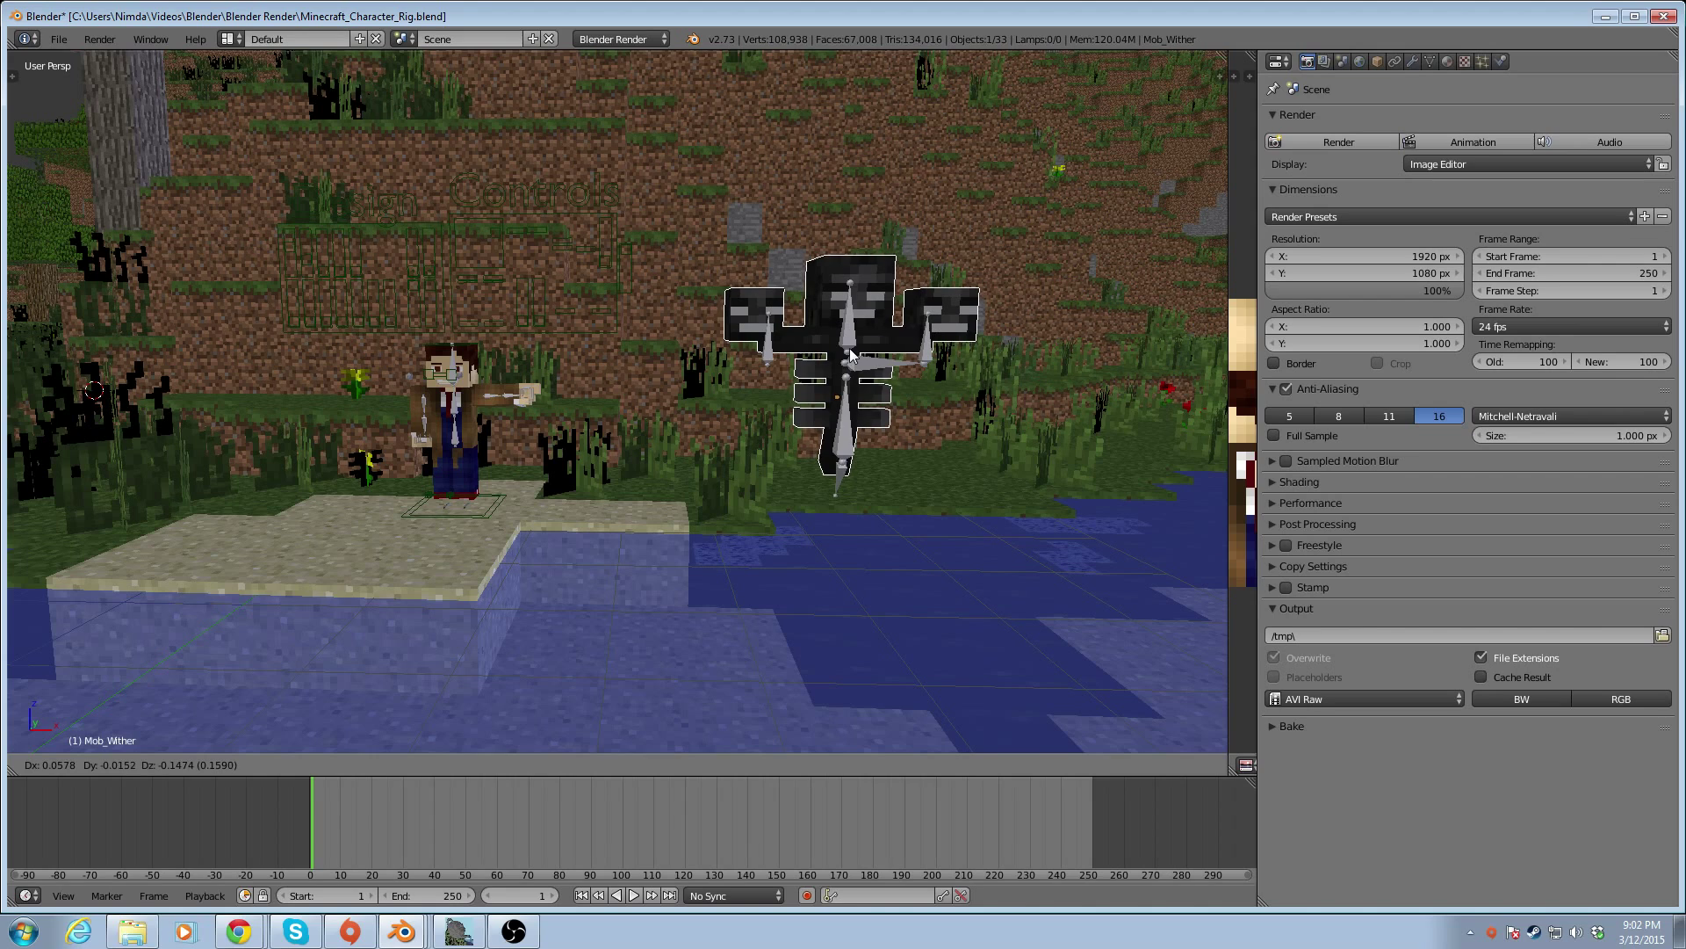
key(Escape)
right_click(852, 360)
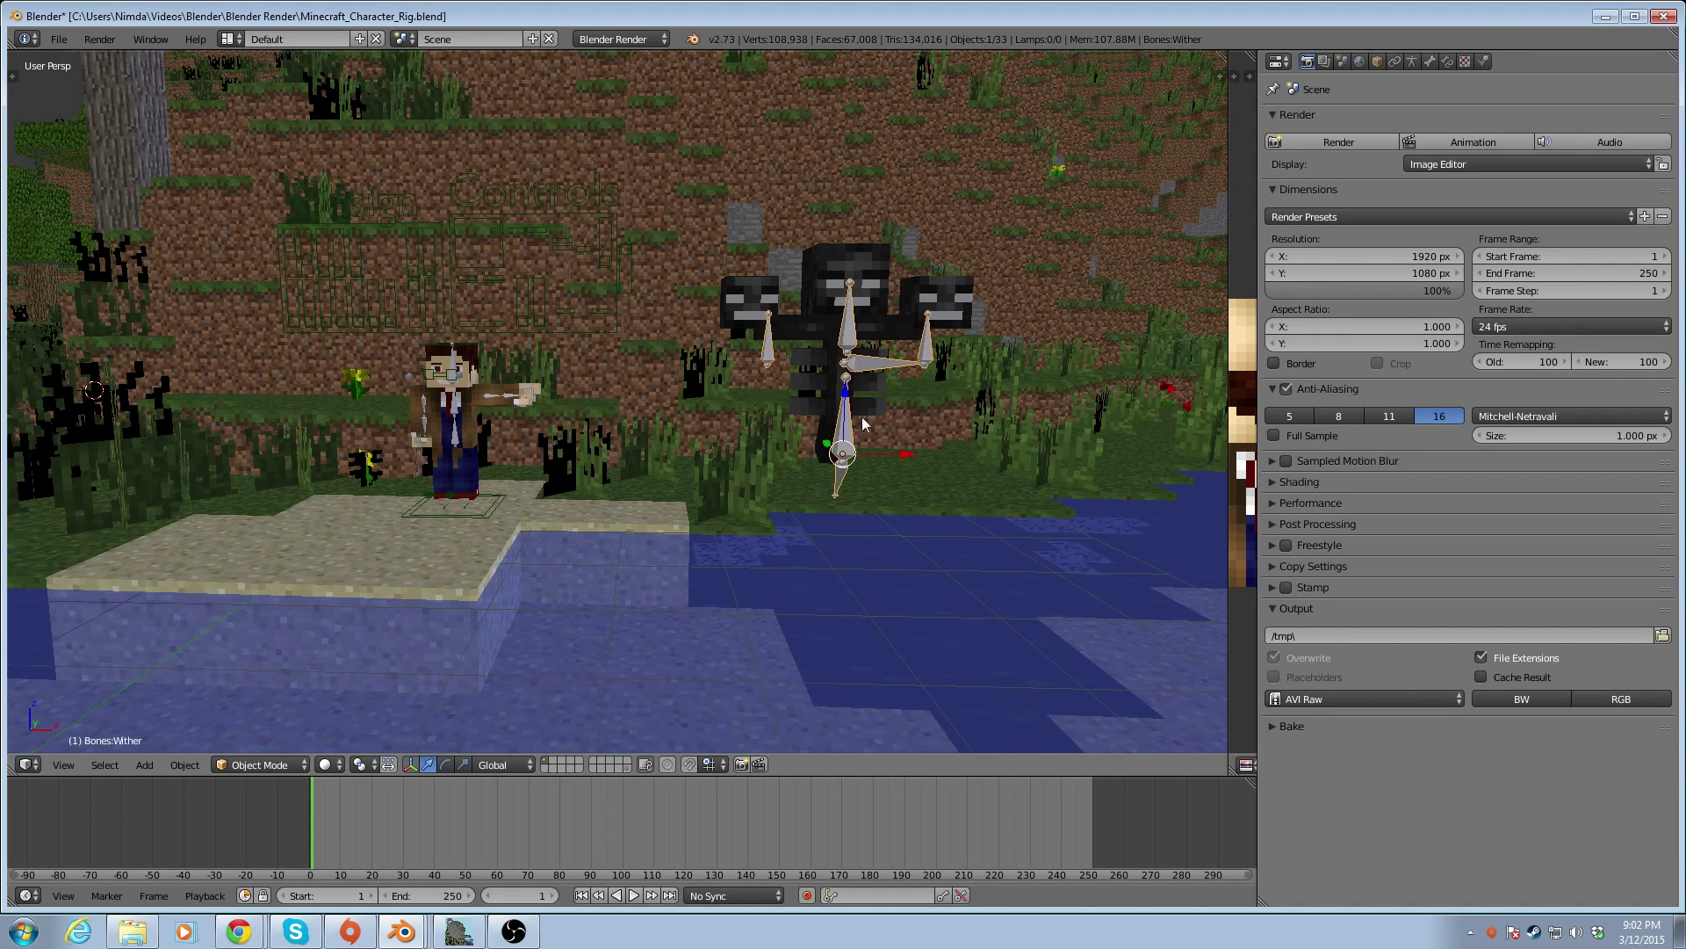
click(285, 771)
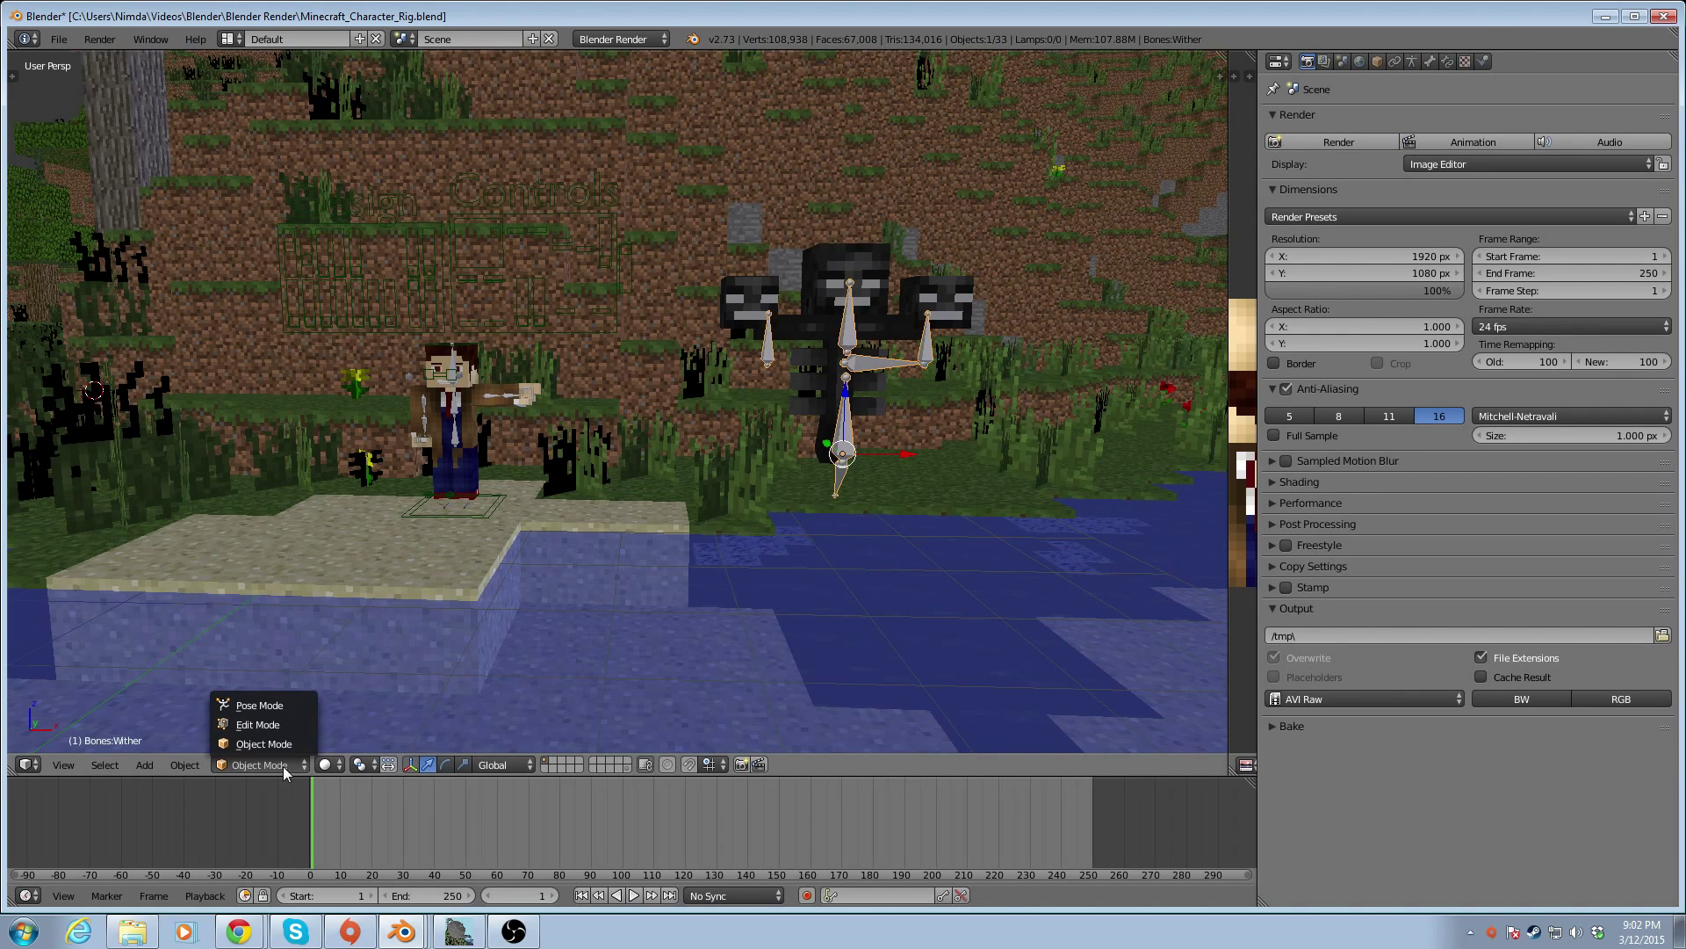
click(281, 708)
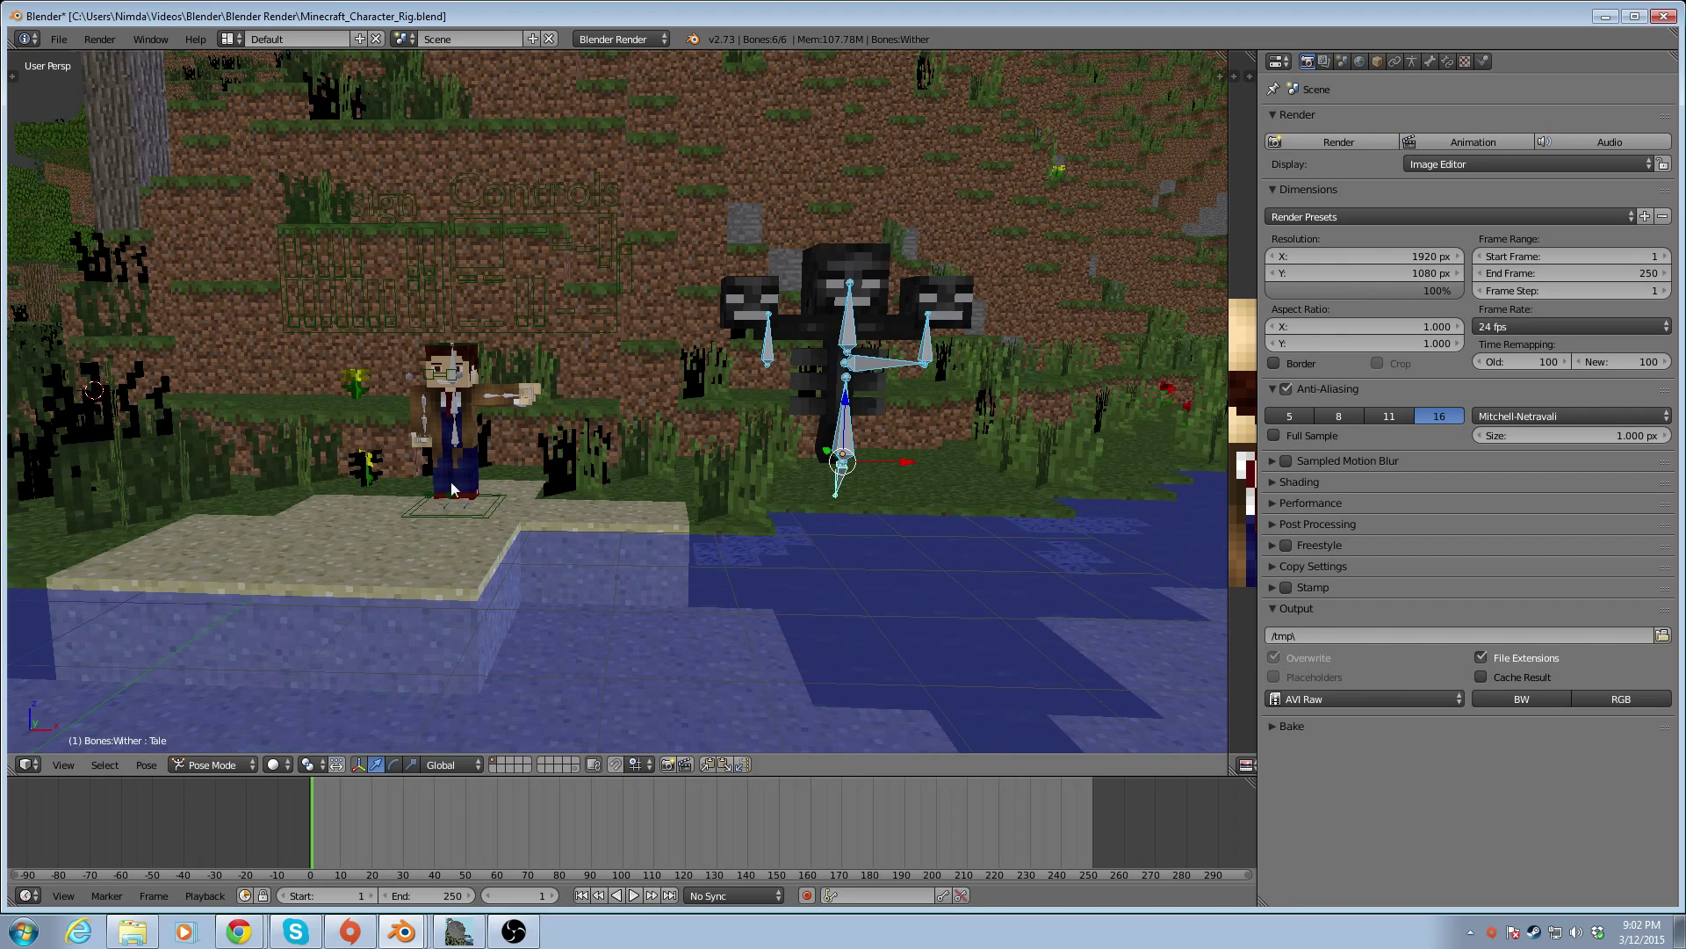
key(ctrl+Tab)
Select the character's CharBones armature and switch it to Pose Mode
right_click(453, 409)
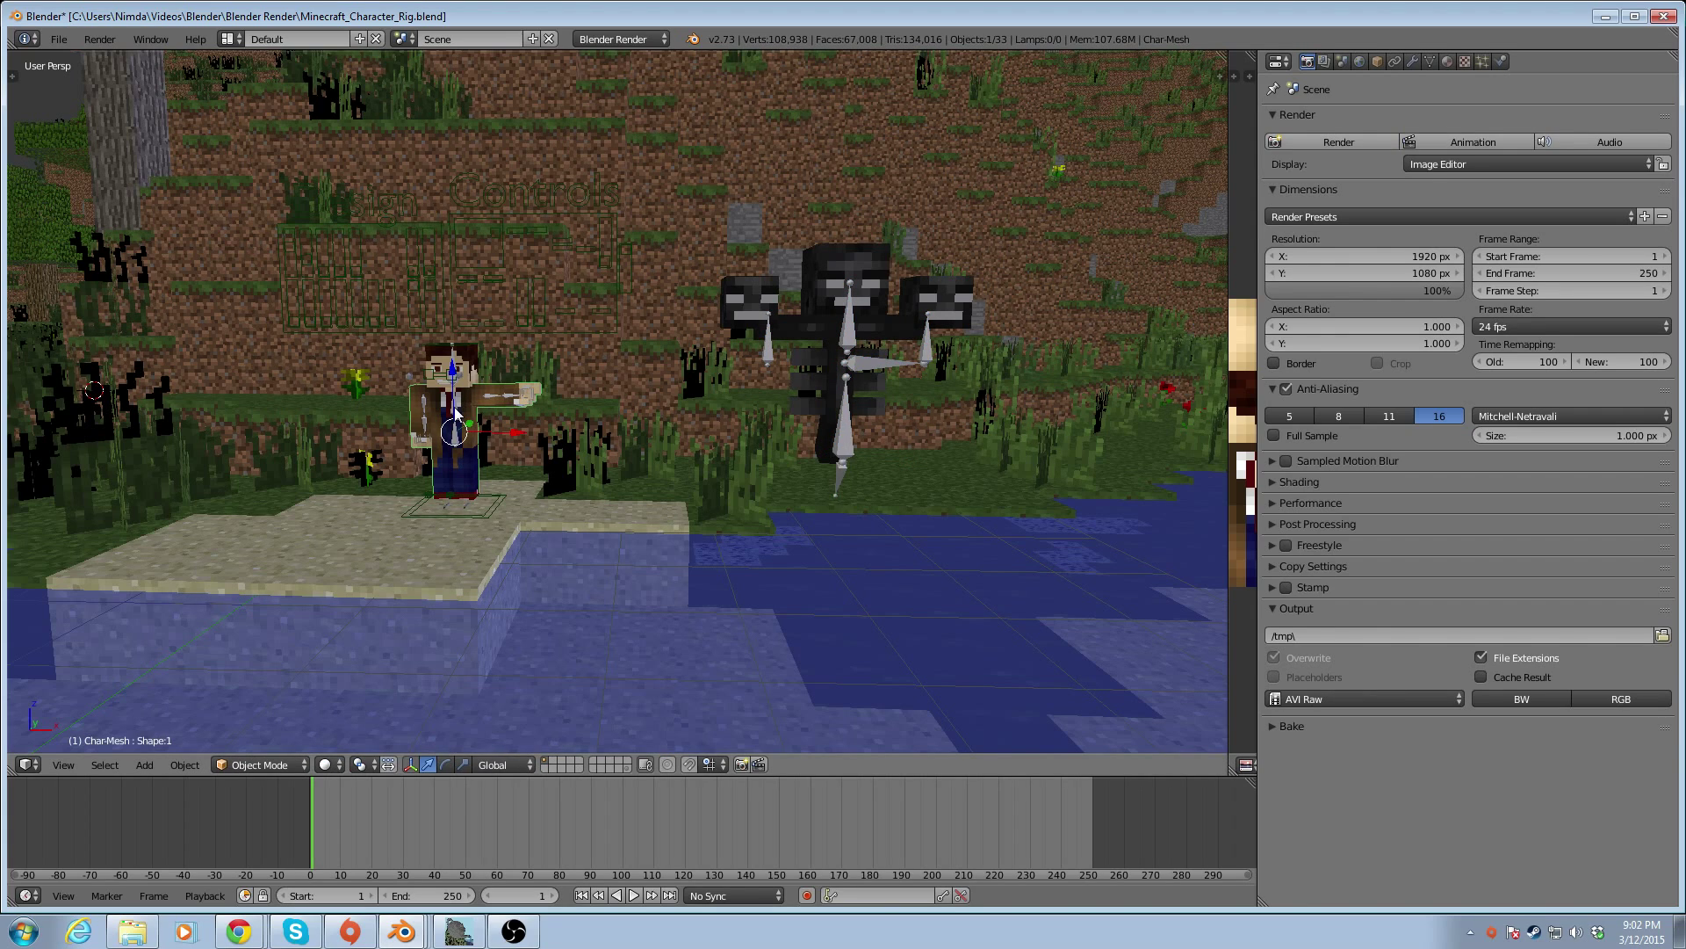
right_click(455, 411)
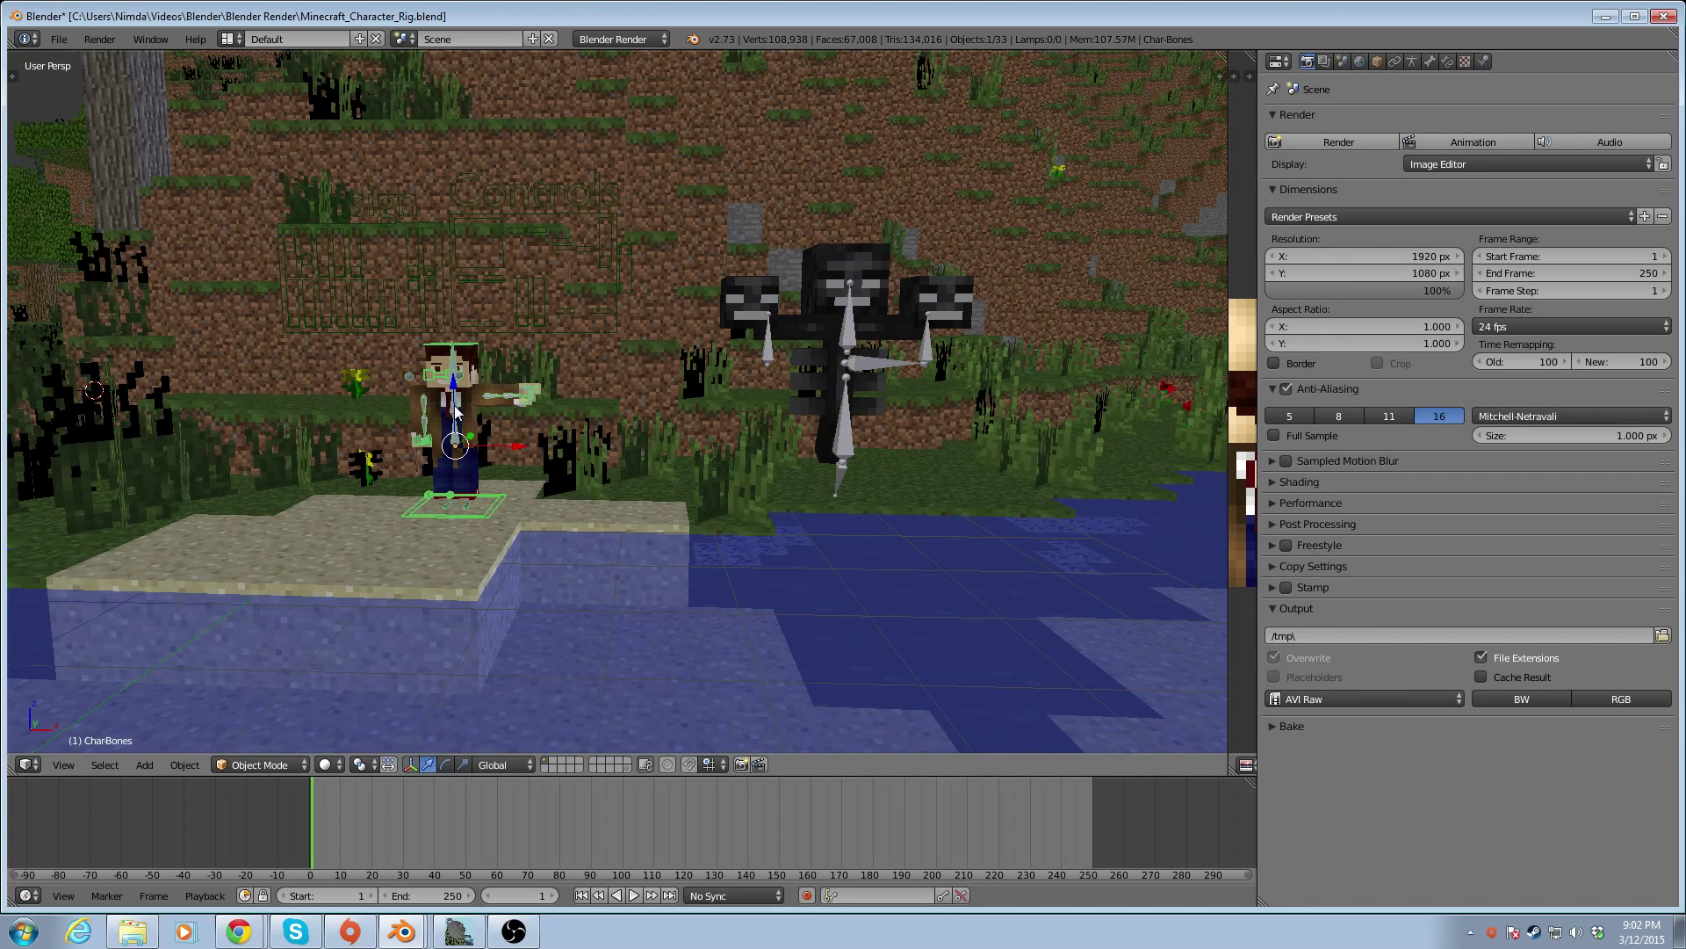
click(286, 766)
click(287, 704)
Enable automatic keyframe insertion and key the character's armature at frame 1 with the Whole Character keying set
scroll(495, 482, up, 3)
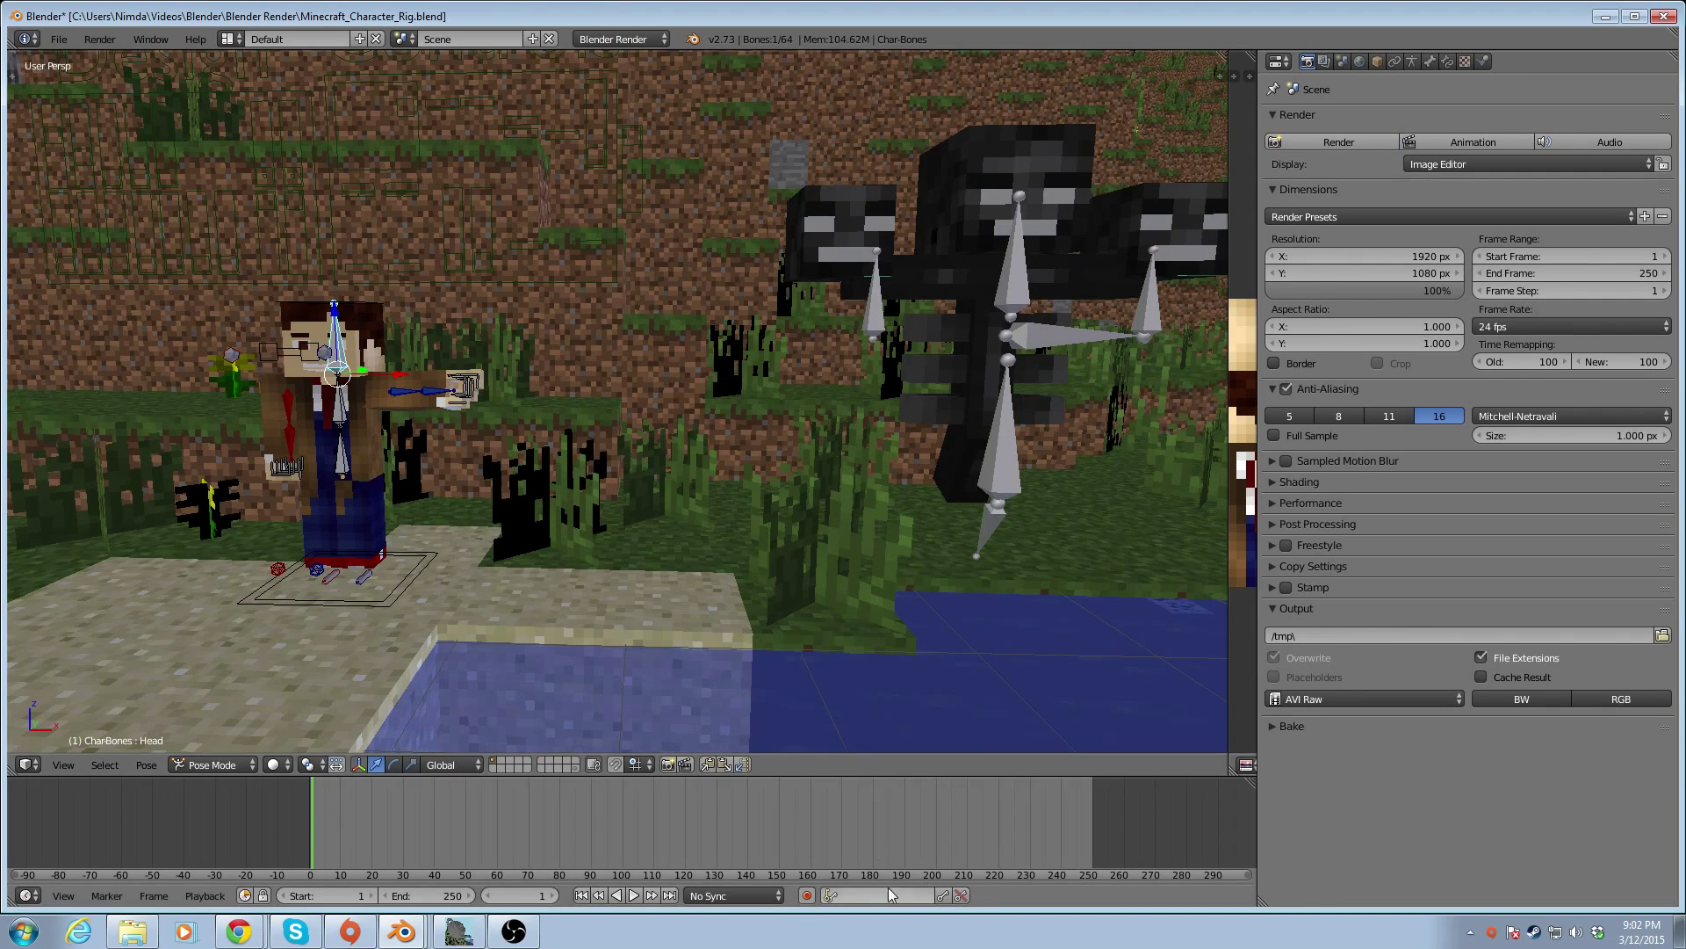
click(806, 895)
click(908, 891)
scroll(908, 878, down, 9)
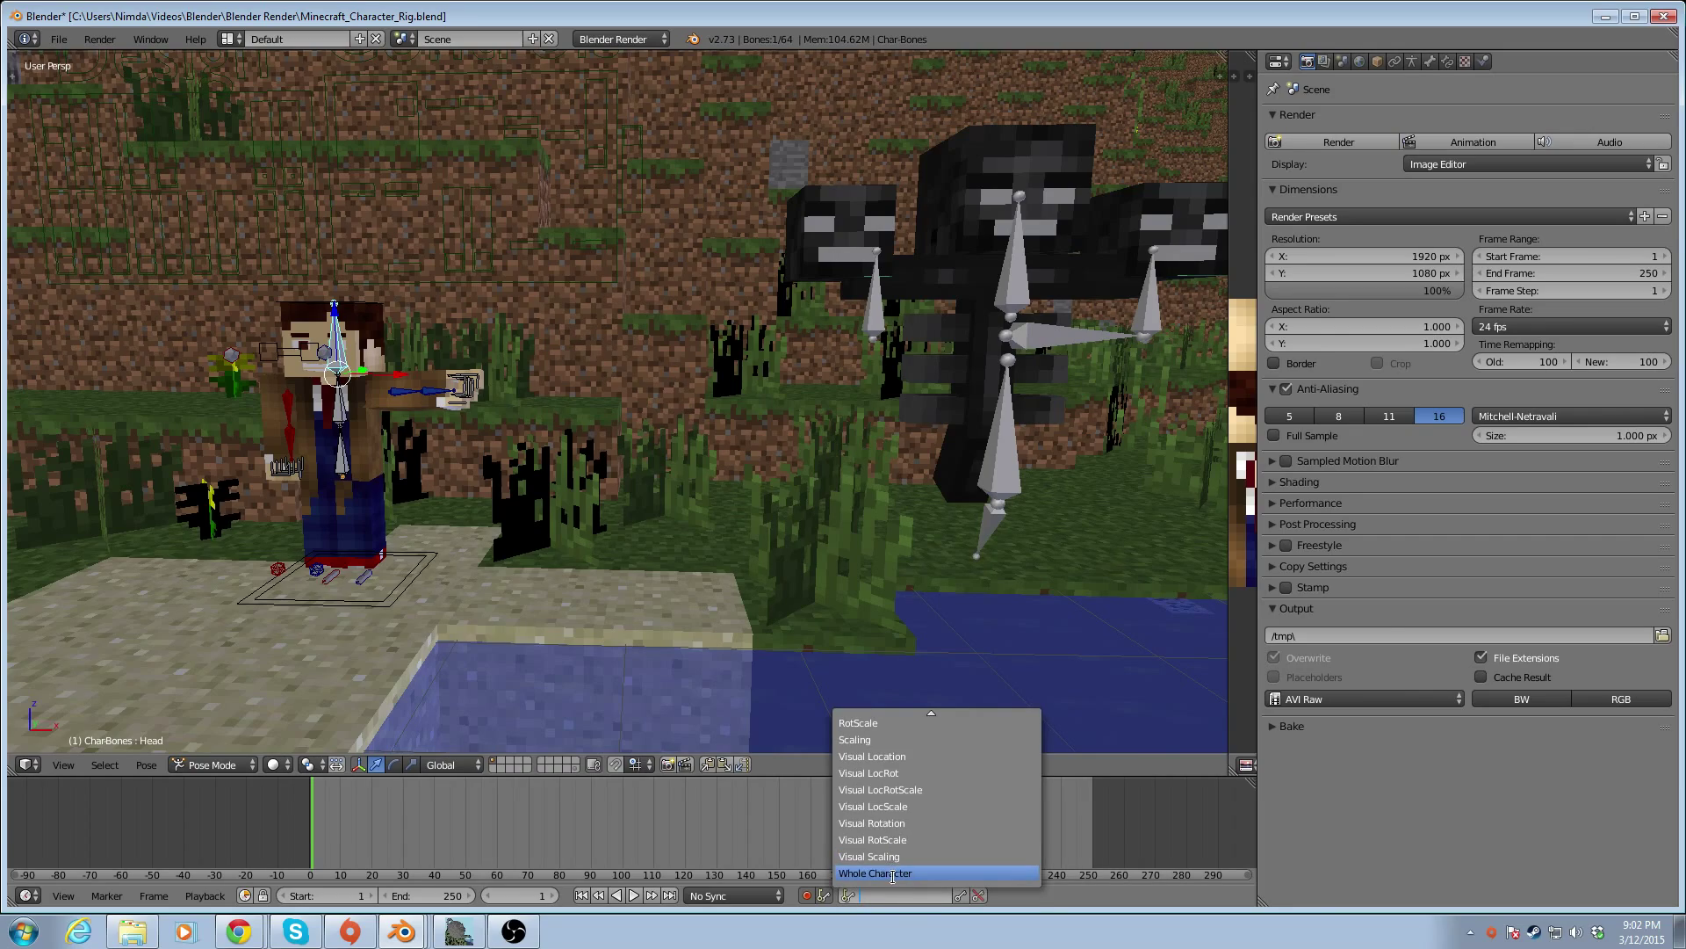
click(892, 873)
middle_drag(452, 581, 477, 609)
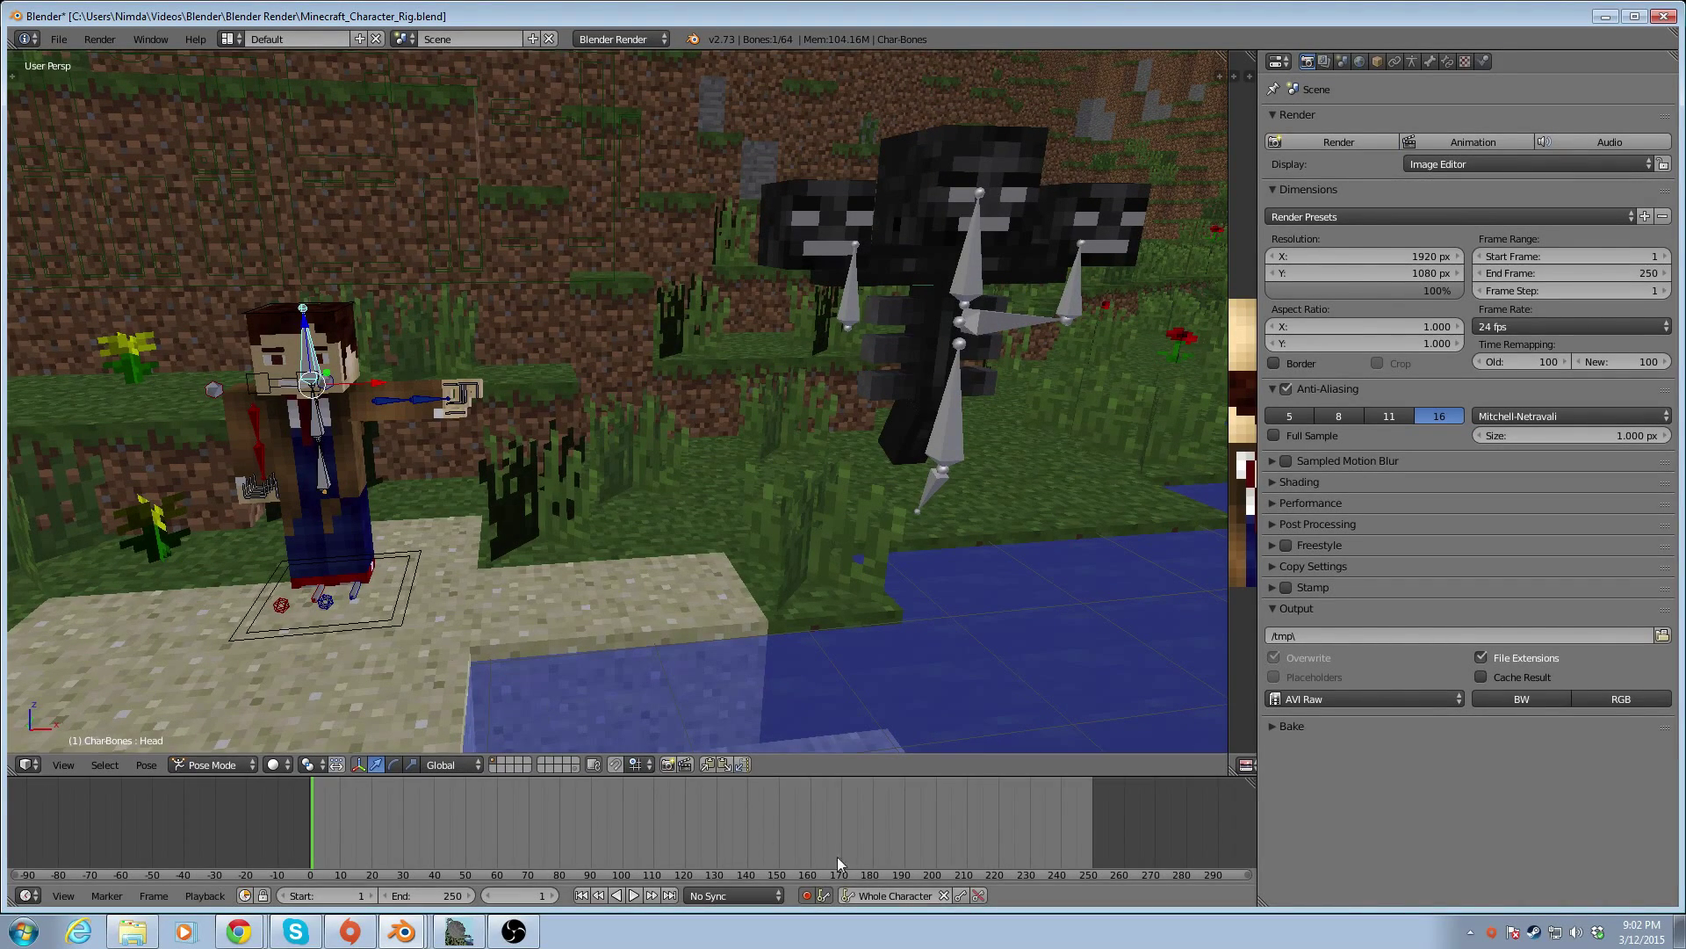
click(961, 895)
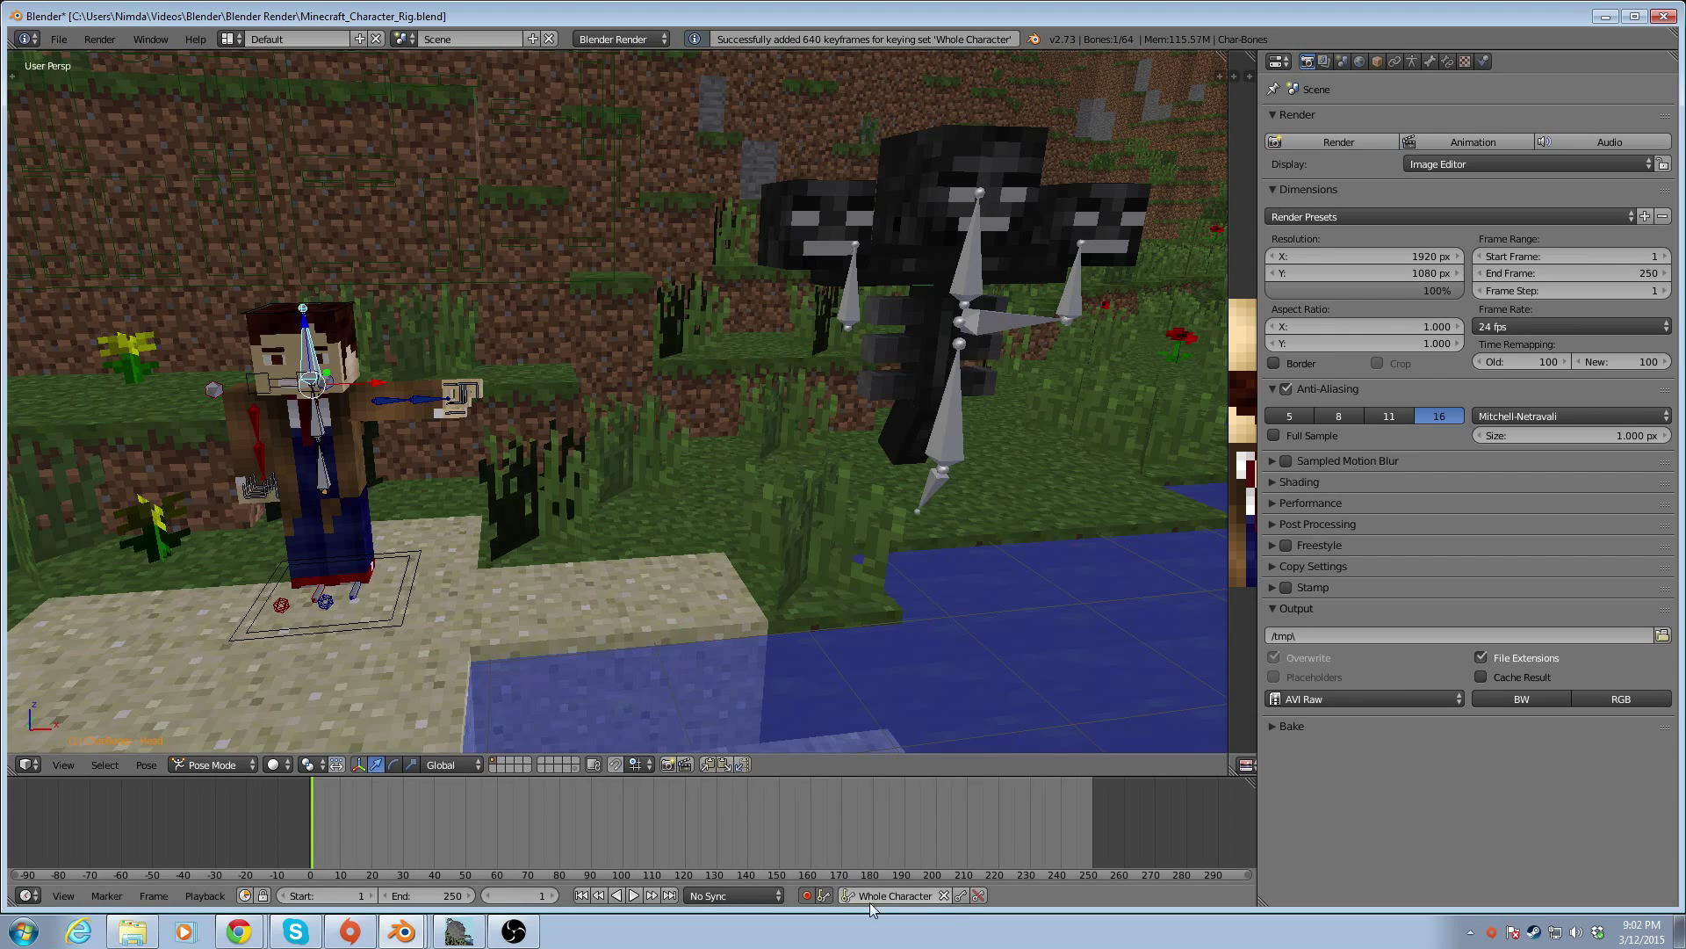
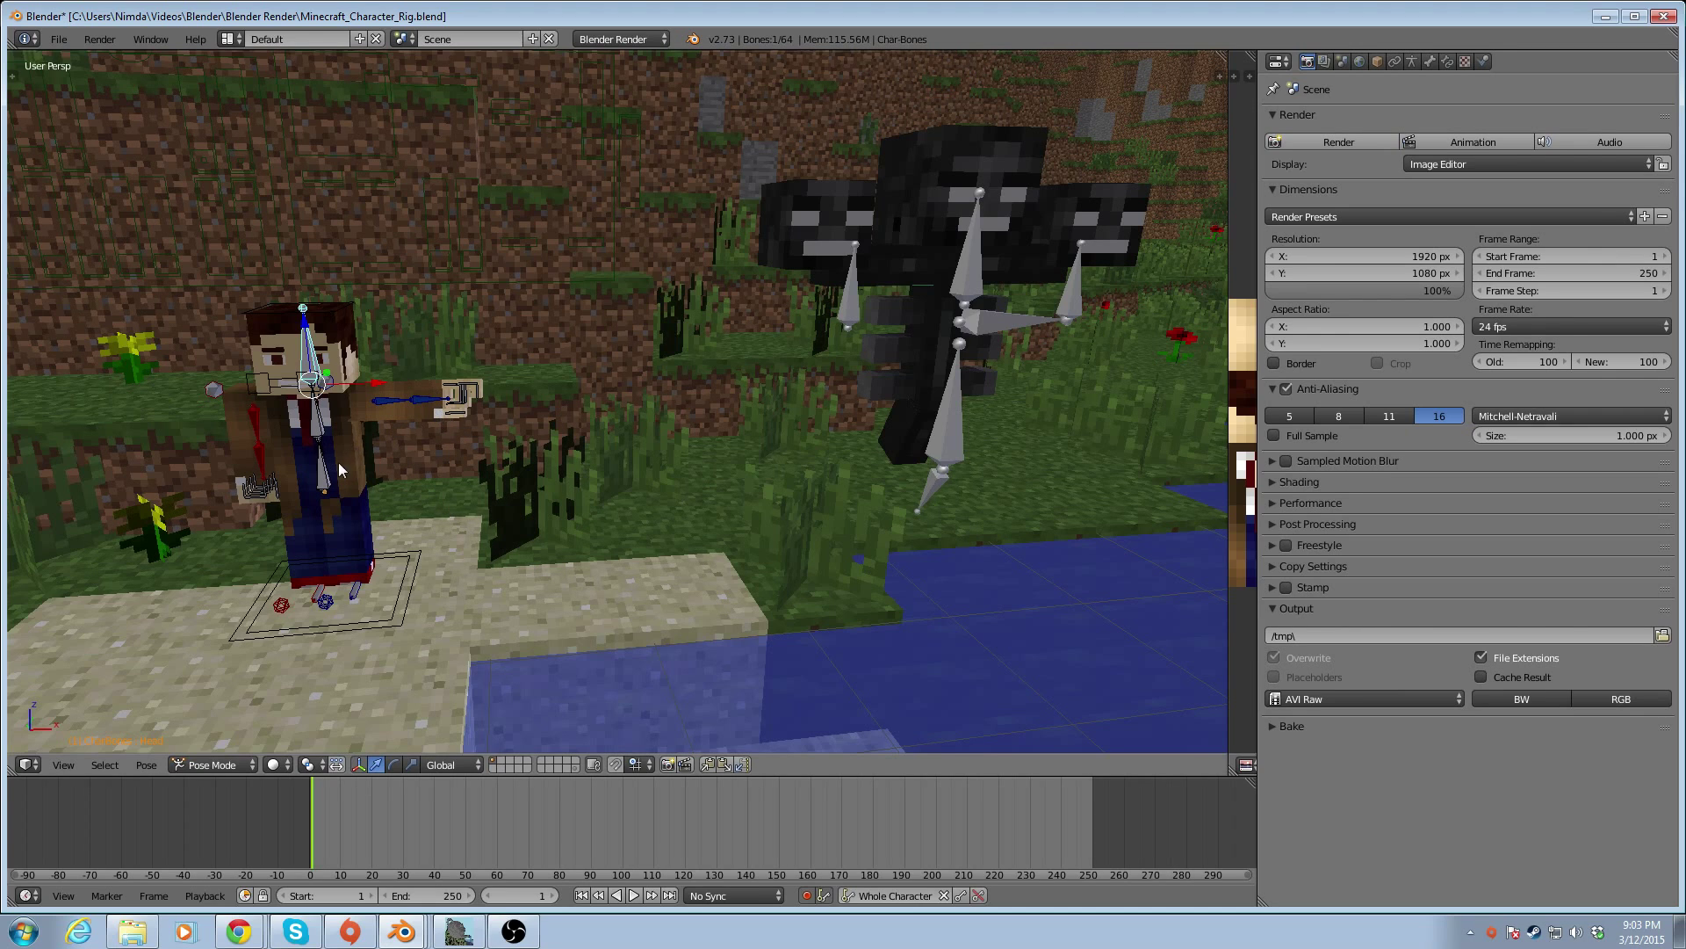
Advance the animation to frame 31 with the character's outstretched arm and the Wither in view
scroll(467, 413, up, 3)
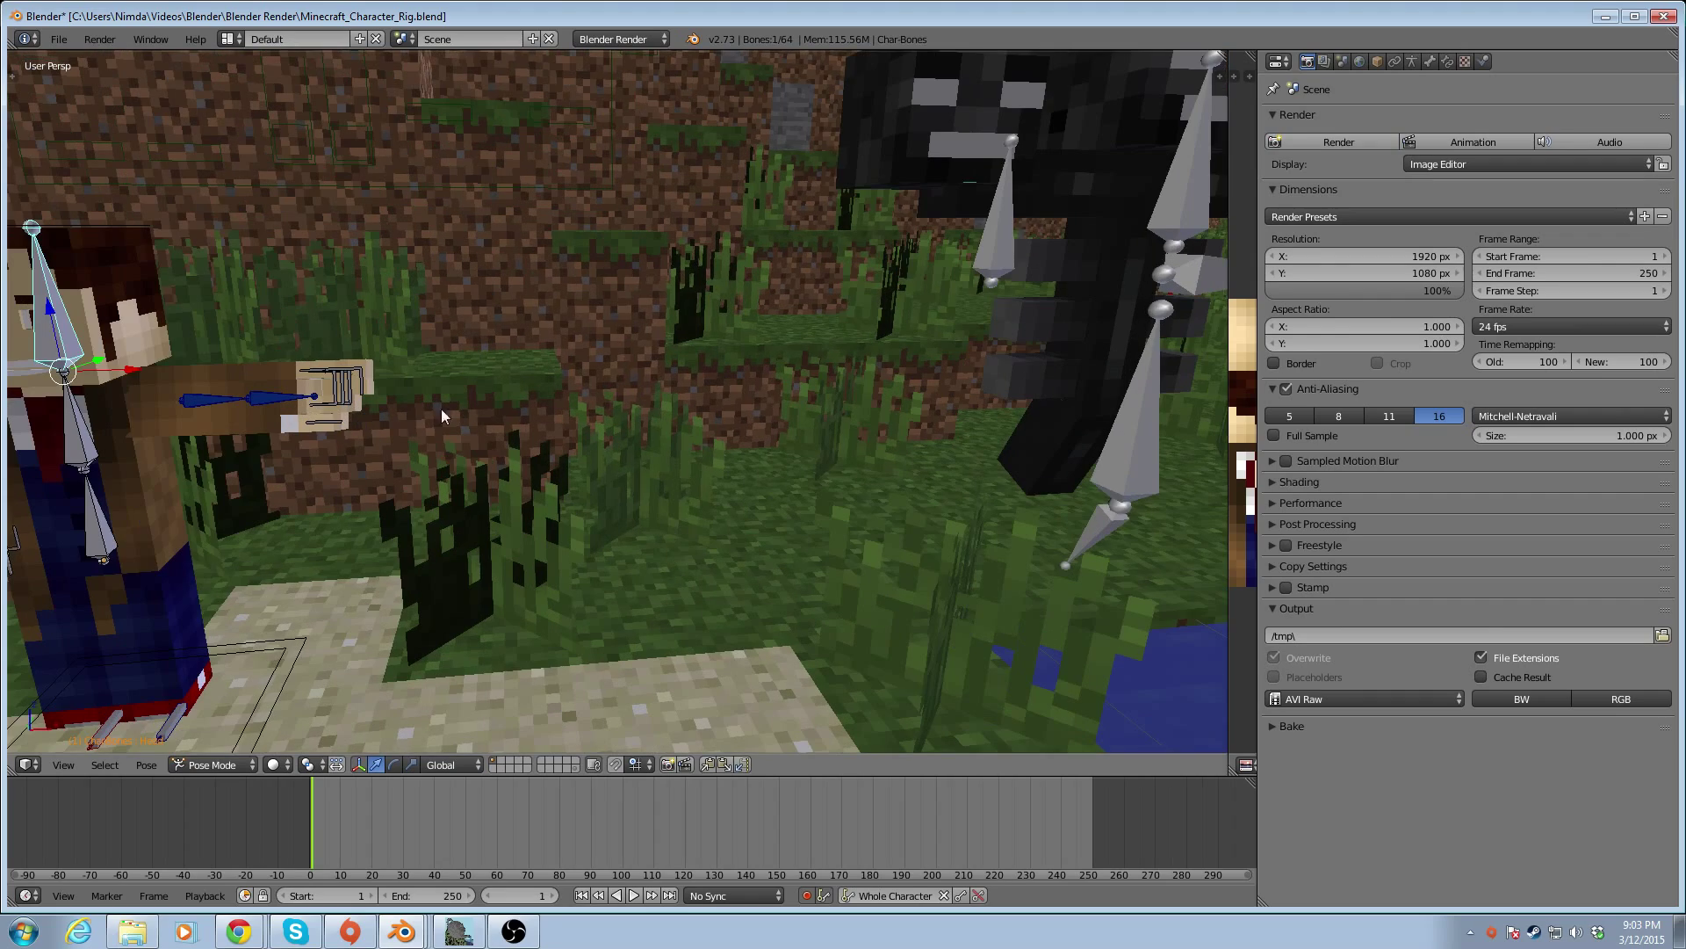
mouse_move(265, 509)
middle_down()
mouse_move(287, 502)
mouse_move(281, 516)
middle_up()
click(391, 815)
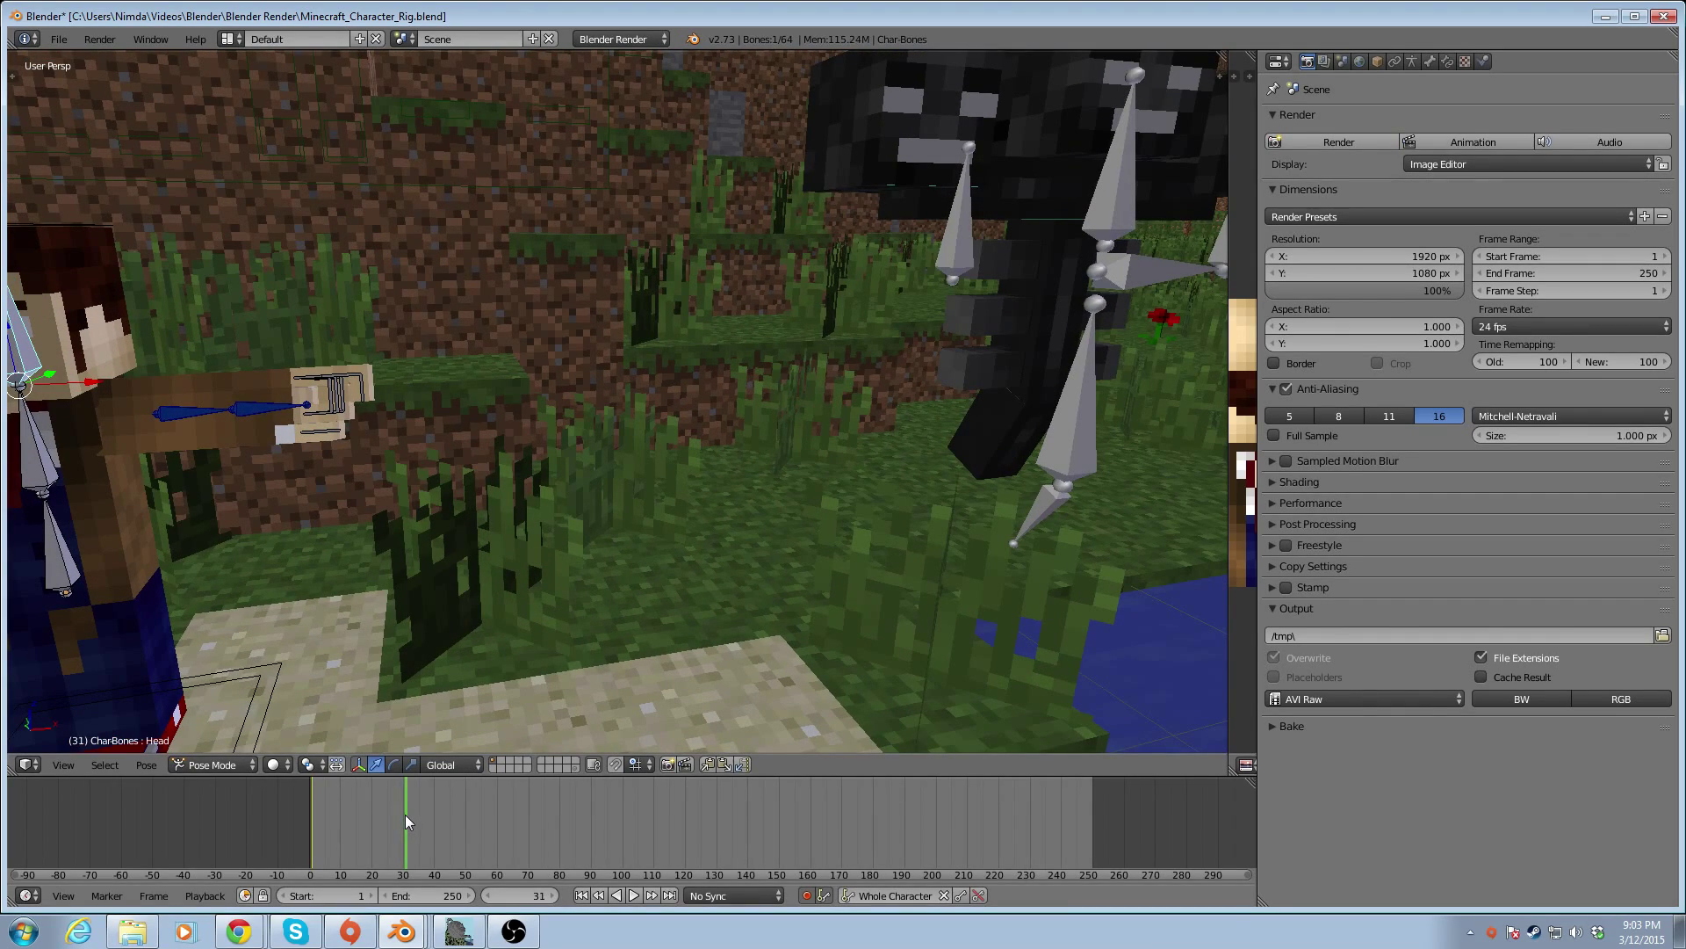
Set the render frame rate to 30 fps
click(1532, 325)
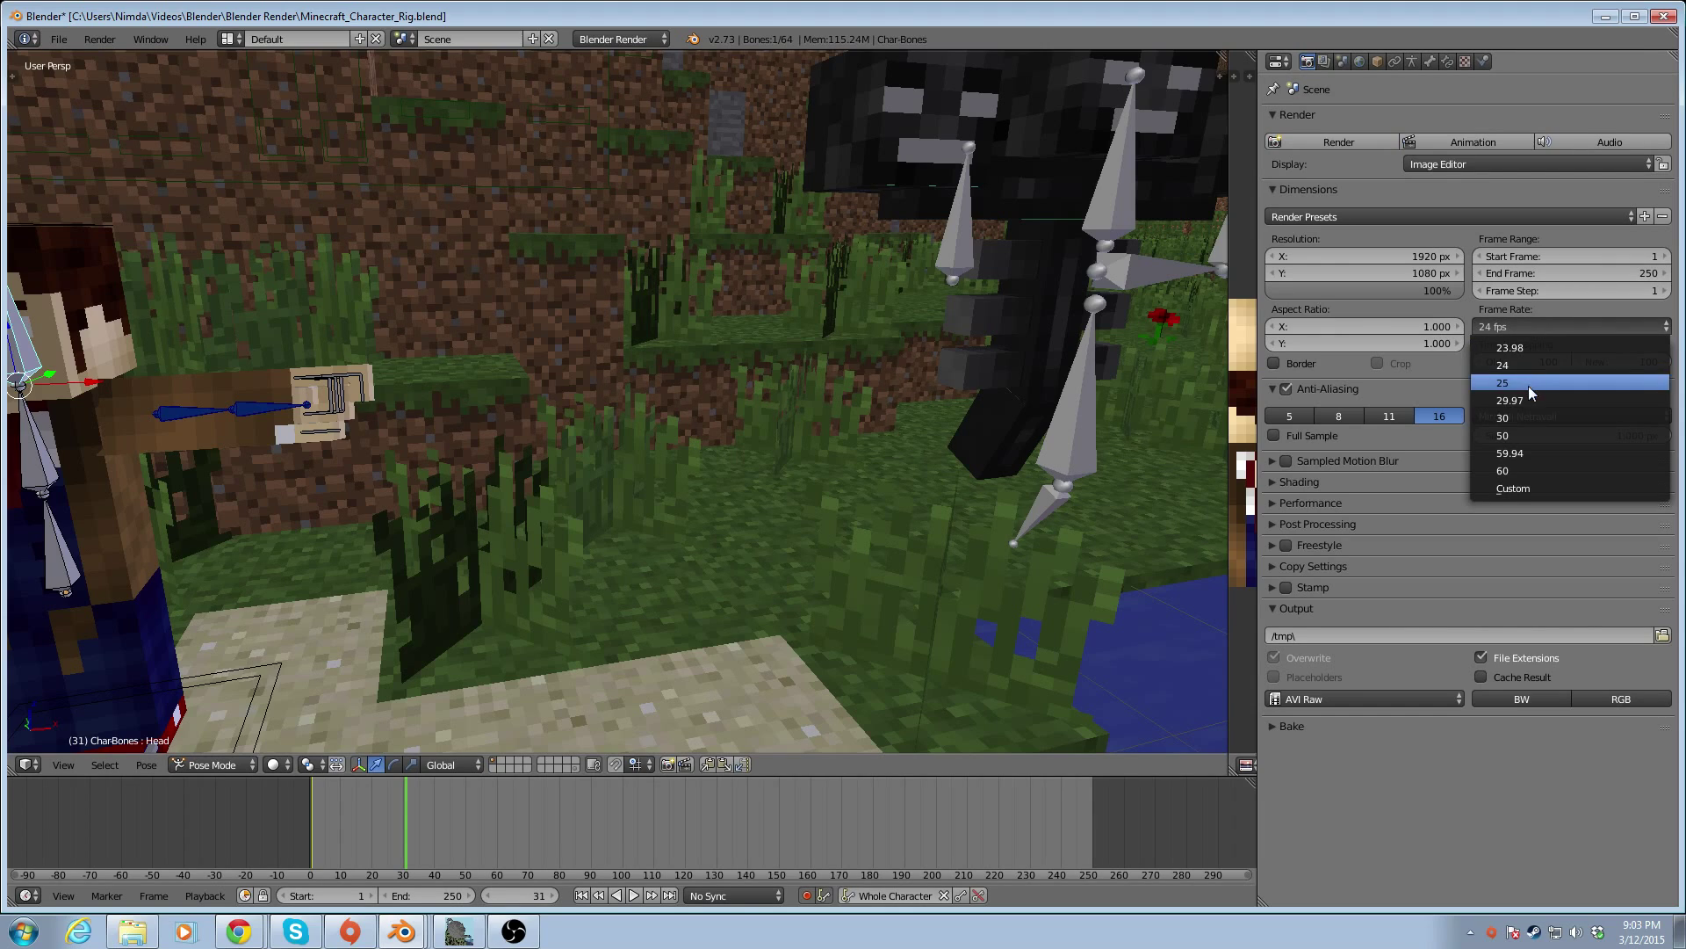
click(1515, 419)
Select the character's head bone together with both eye-tracking bones and tilt them upward around the X axis at frame 31
middle_drag(293, 640, 801, 638)
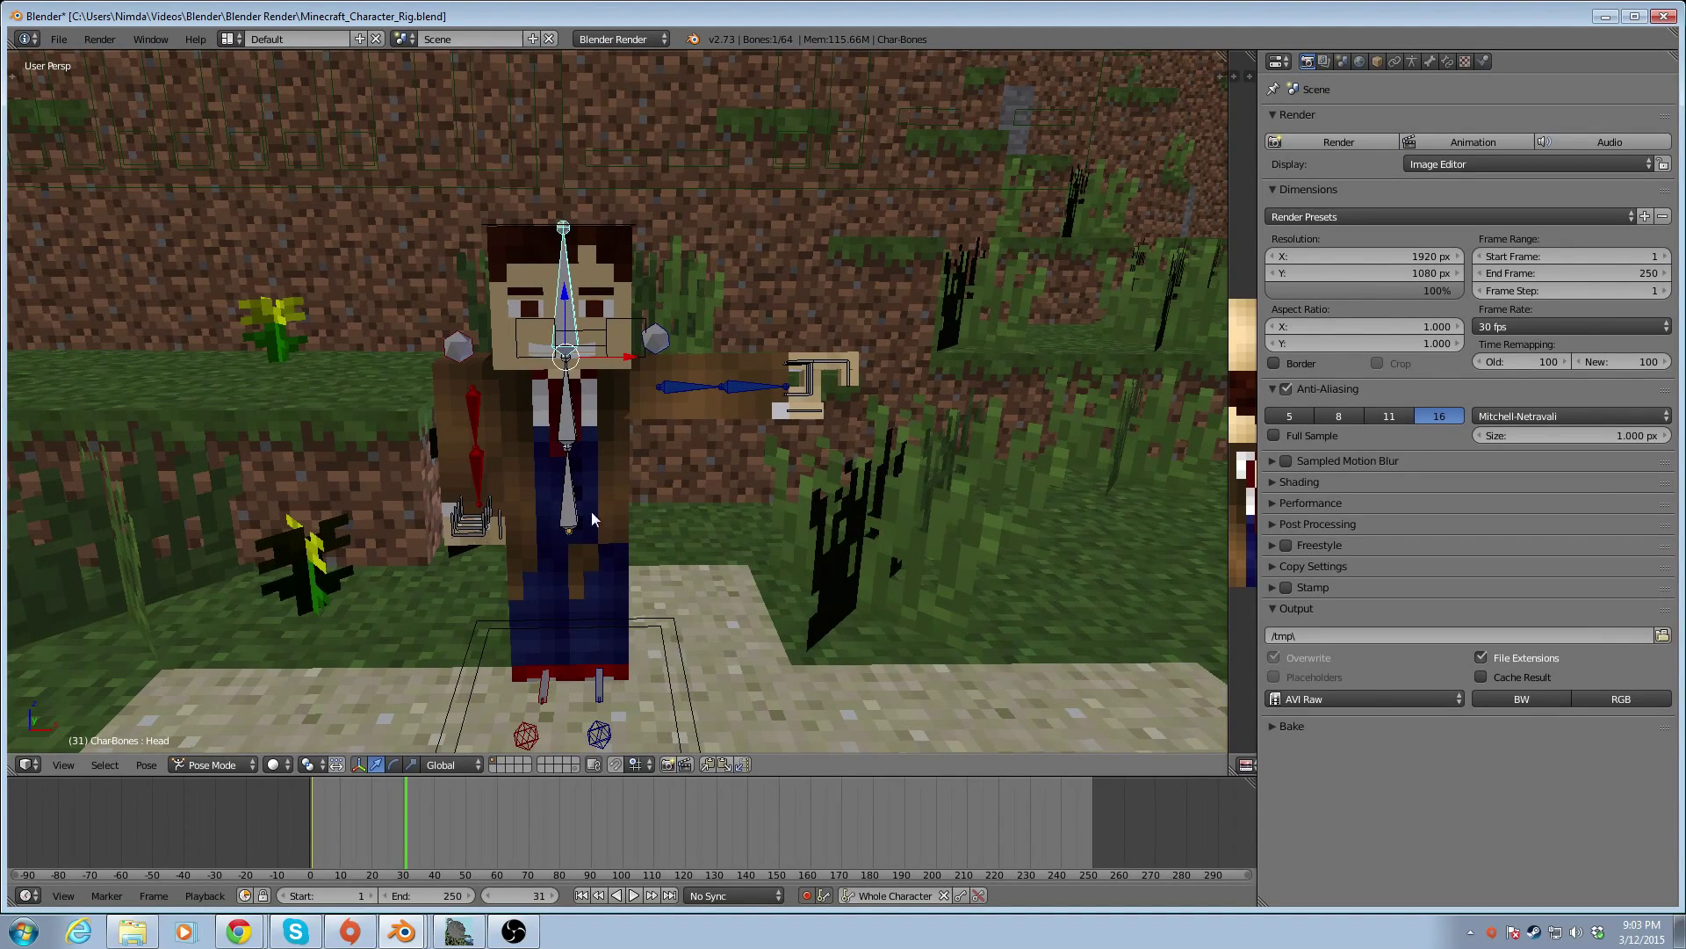
click(656, 340)
right_click(474, 349)
shift+right_click(664, 349)
shift+right_click(654, 345)
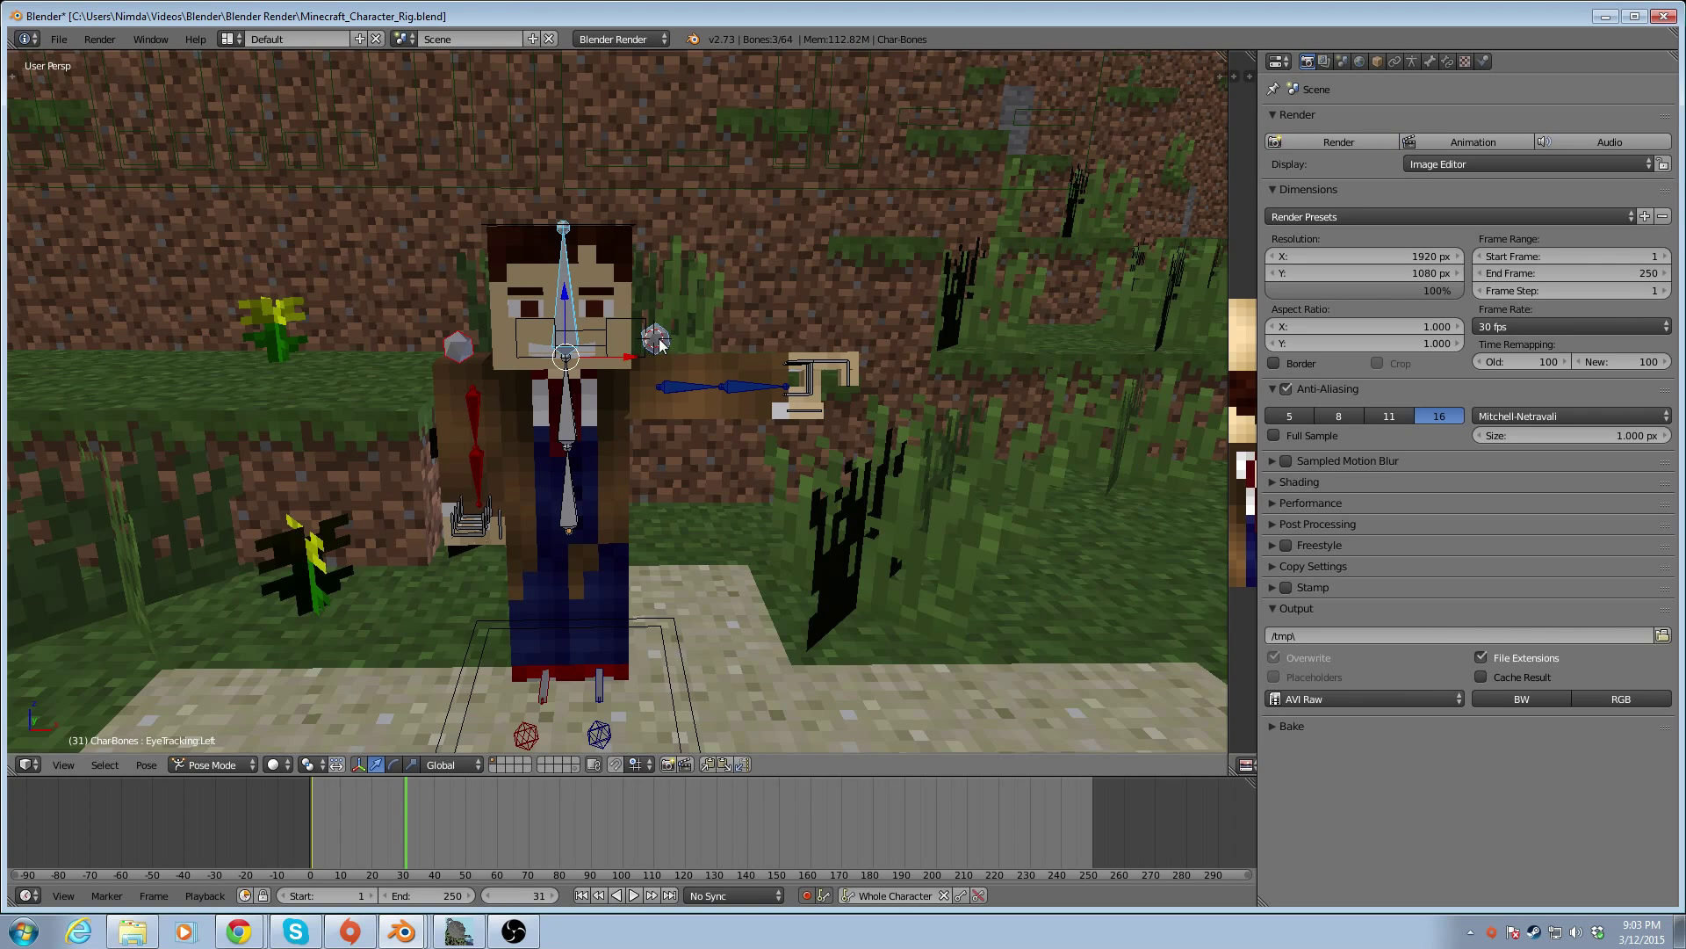
shift+right_click(461, 351)
key(r)
key(x)
click(639, 374)
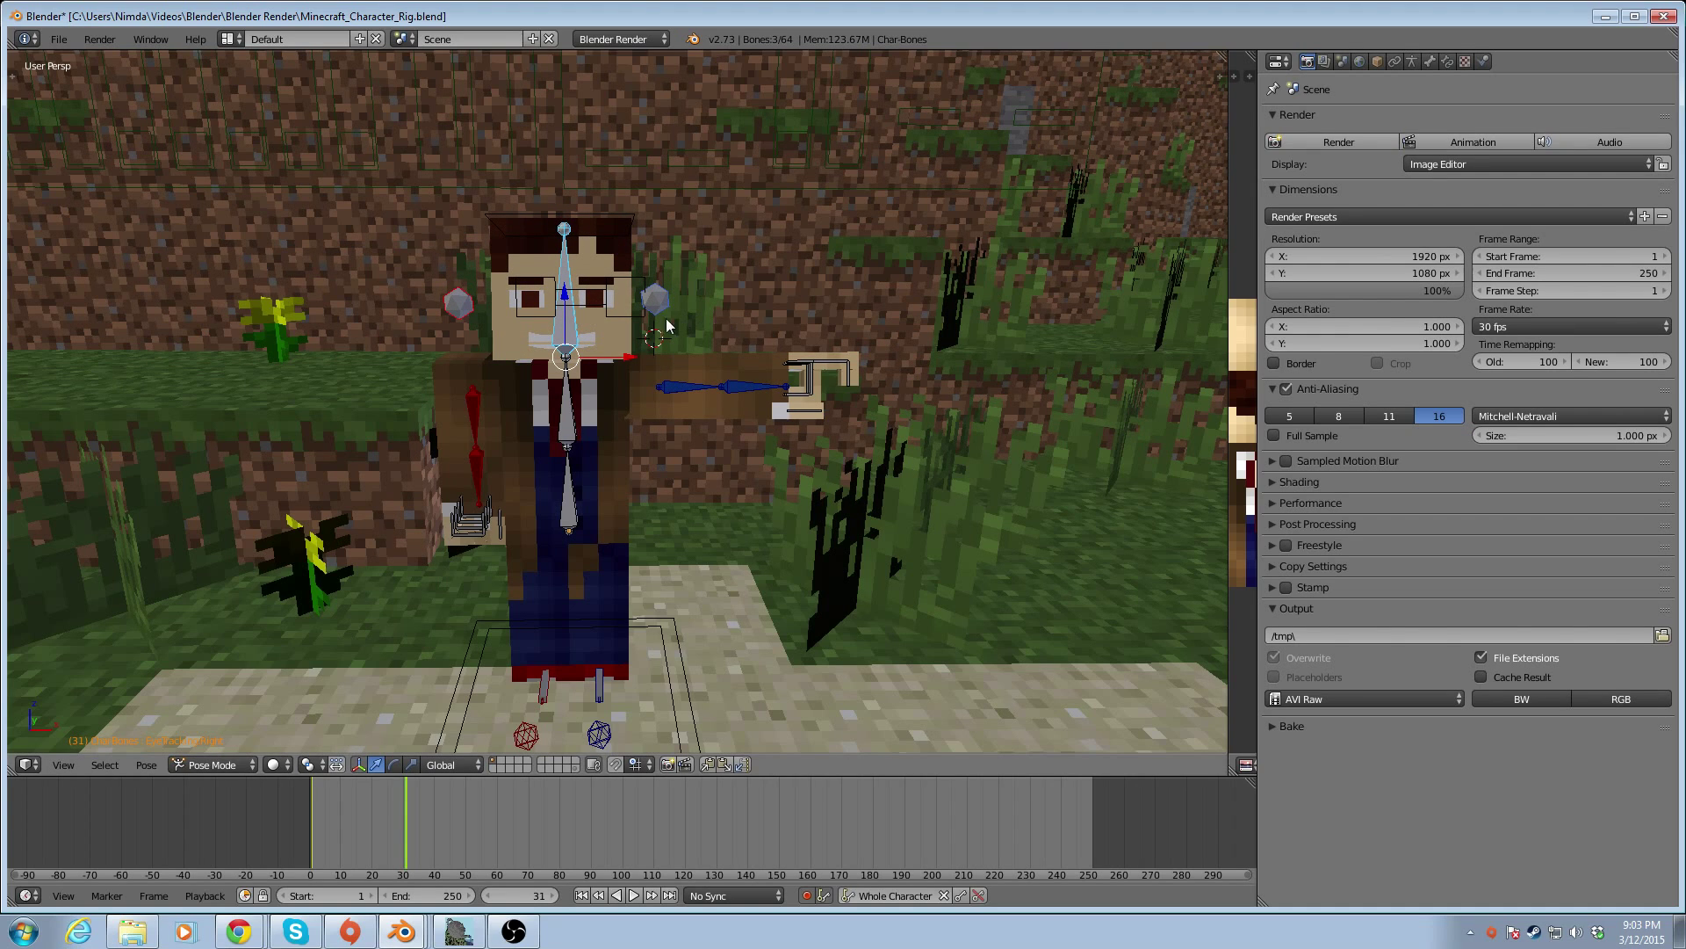
Select both eye-tracking bones and move them along the X axis so the character's eyes look towards the Wither
right_click(484, 310)
right_click(460, 299)
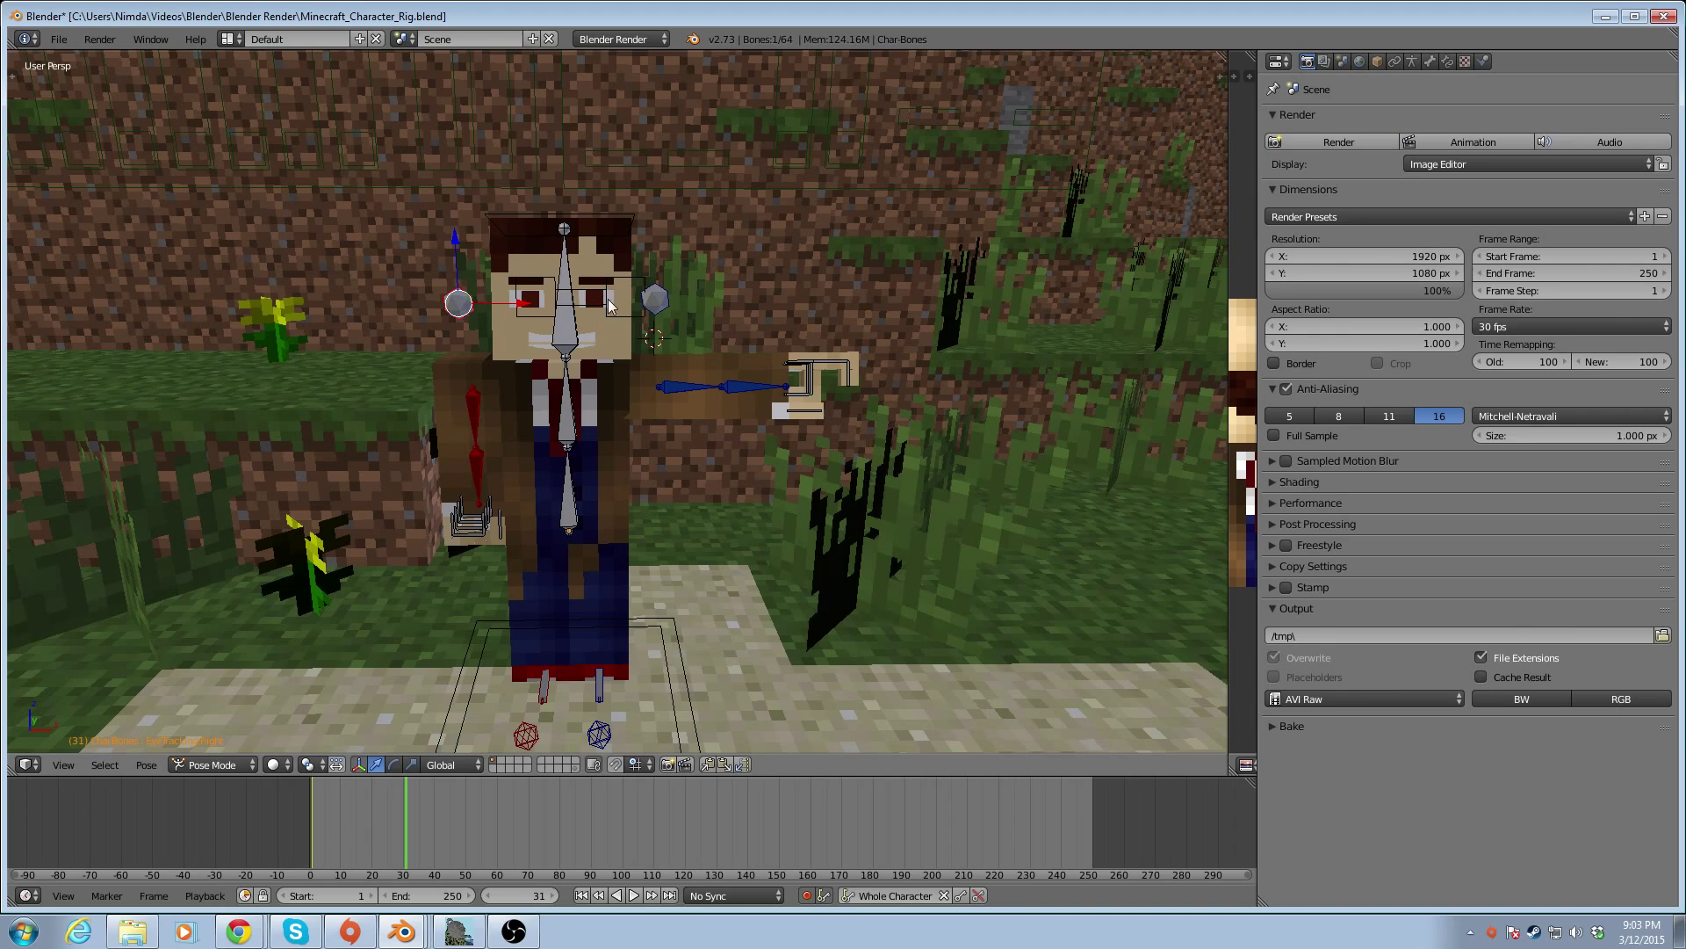
shift+right_click(657, 302)
right_click(689, 267)
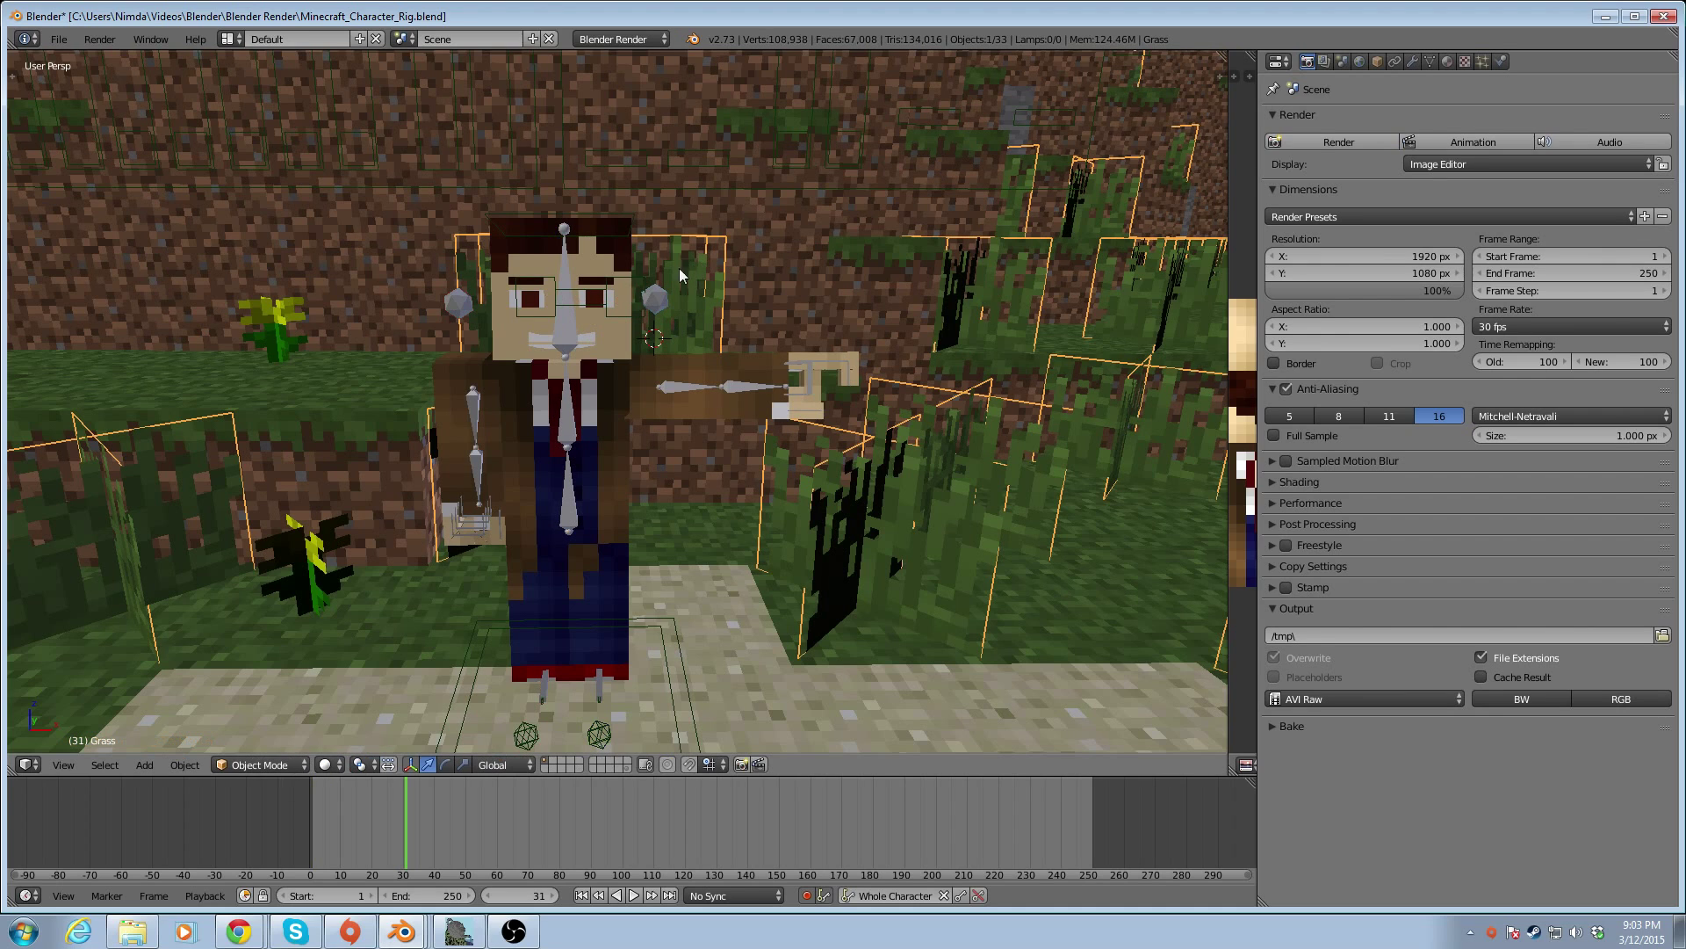
right_click(654, 300)
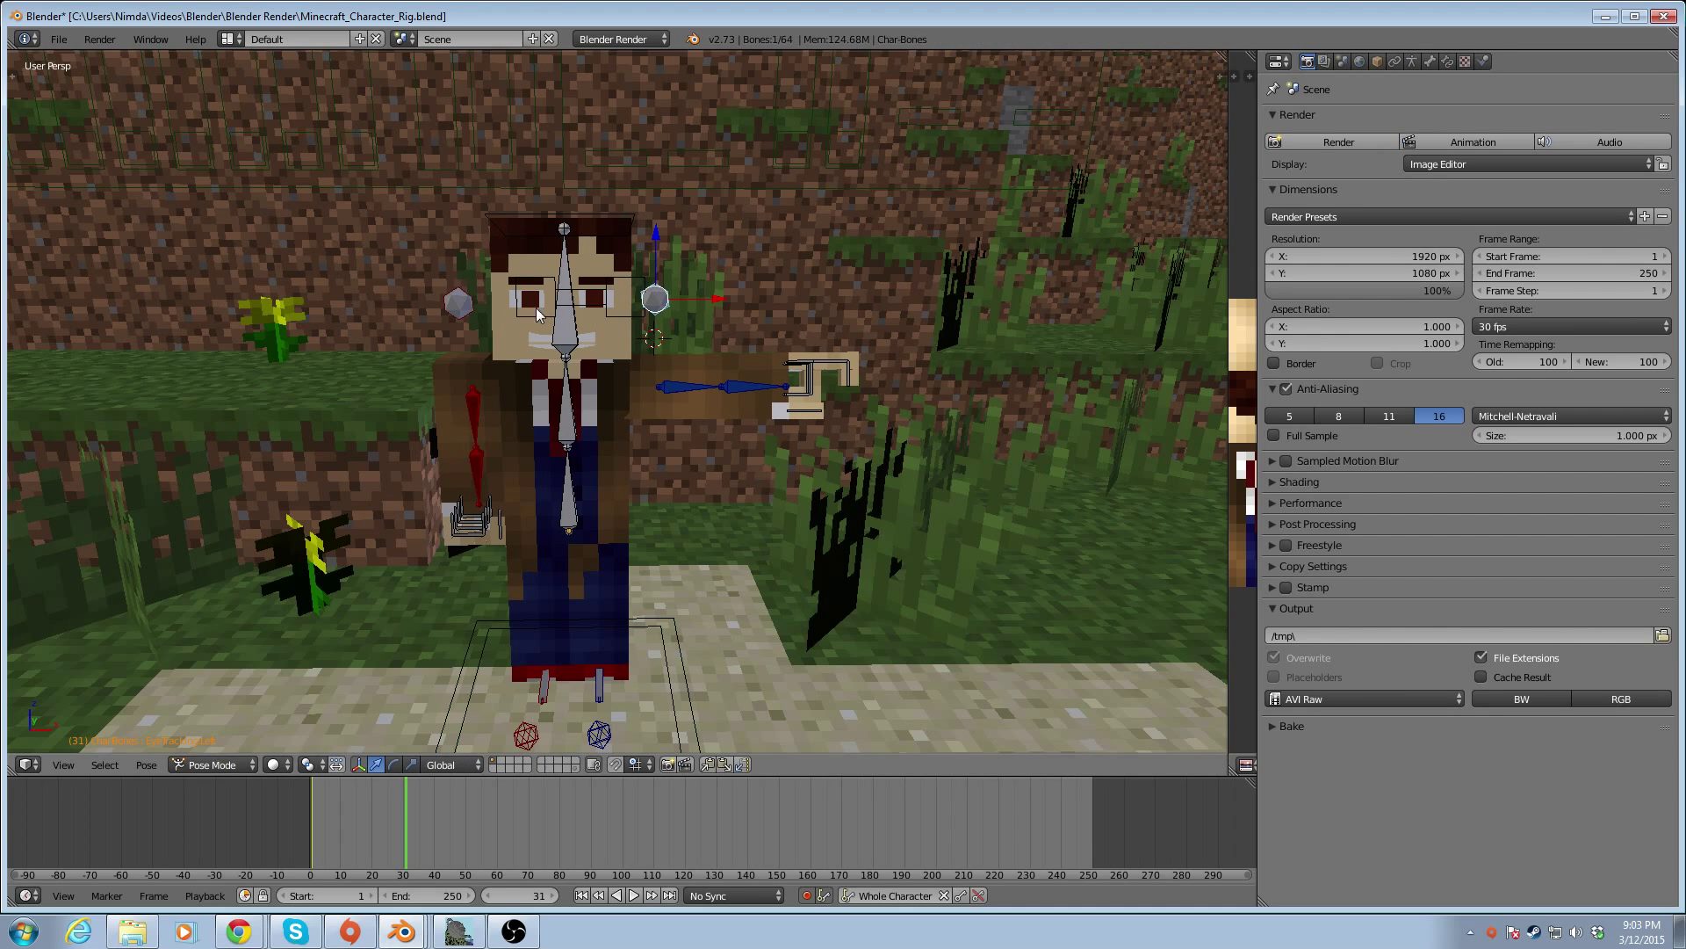
shift+right_click(468, 306)
drag(621, 305, 743, 299)
Switch the Drivers:Controls armature to Pose Mode and raise the tall vertical slider near the right end of the facial Controls board
scroll(794, 176, down, 4)
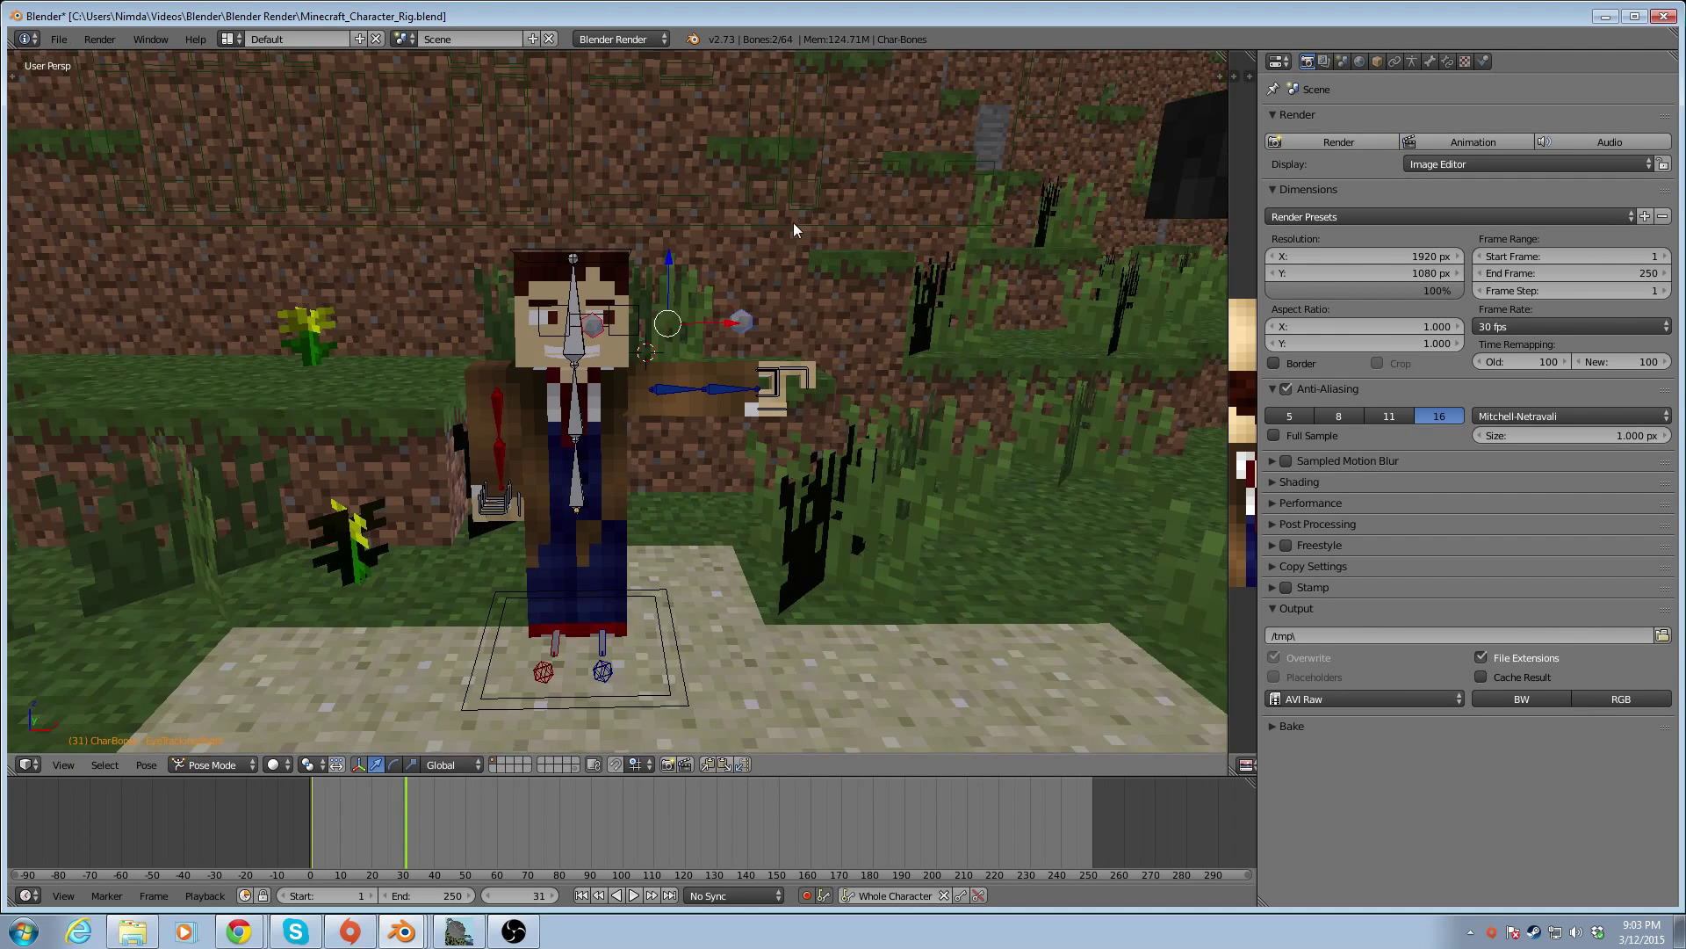
scroll(816, 147, down, 2)
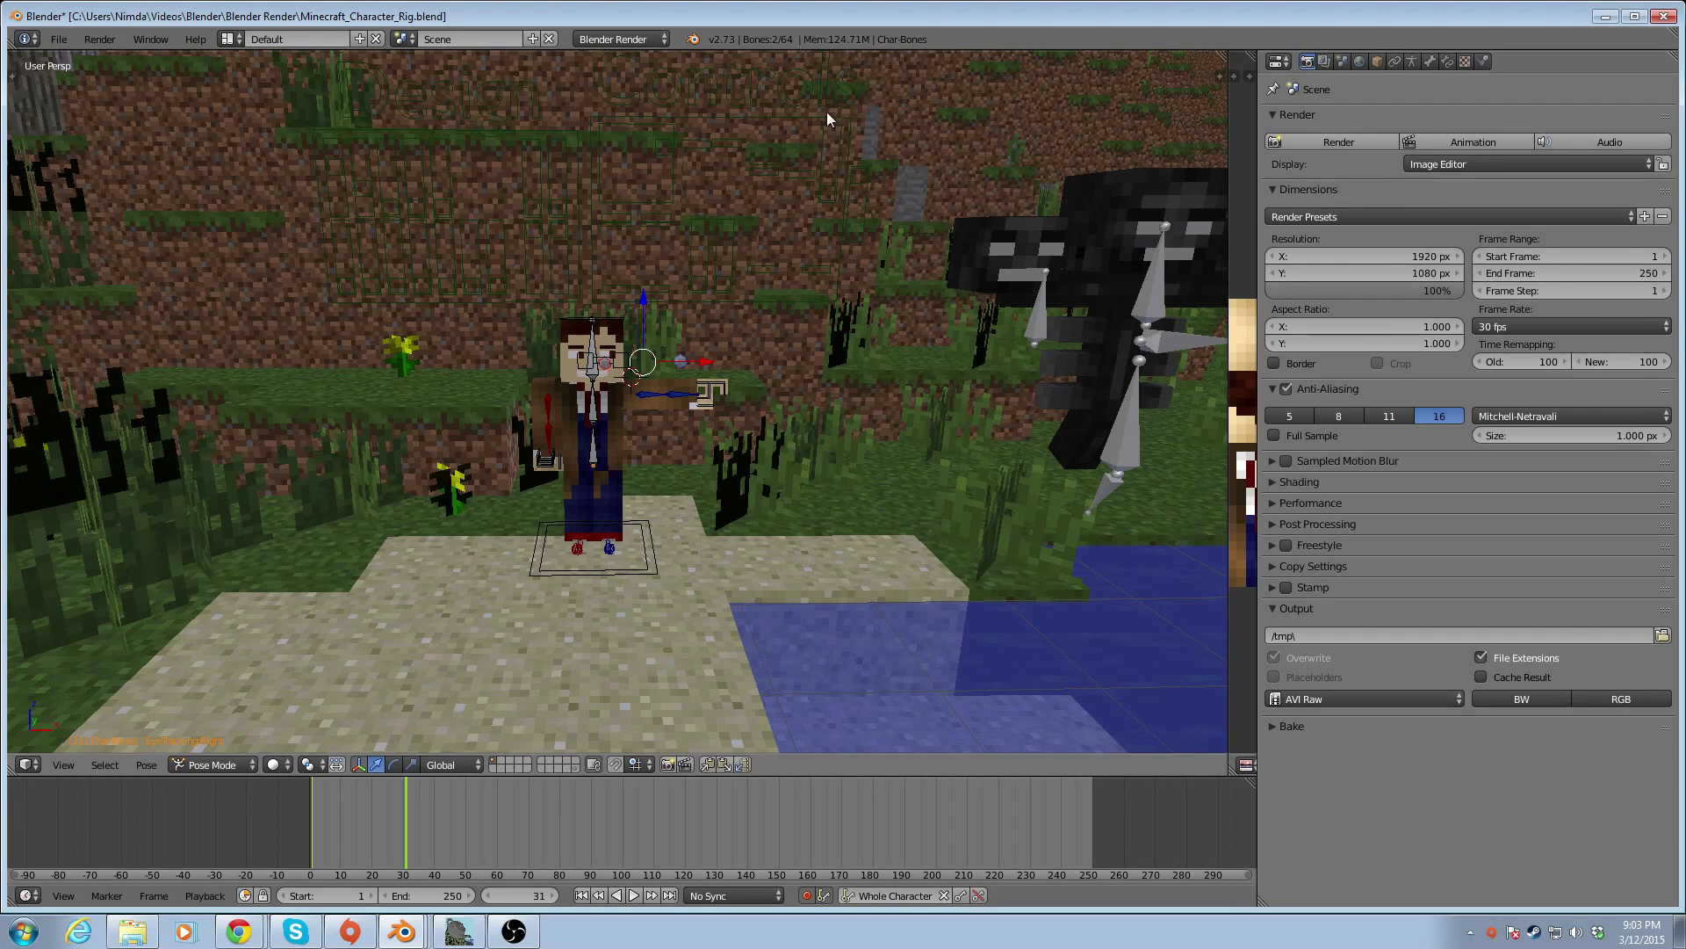
right_click(799, 109)
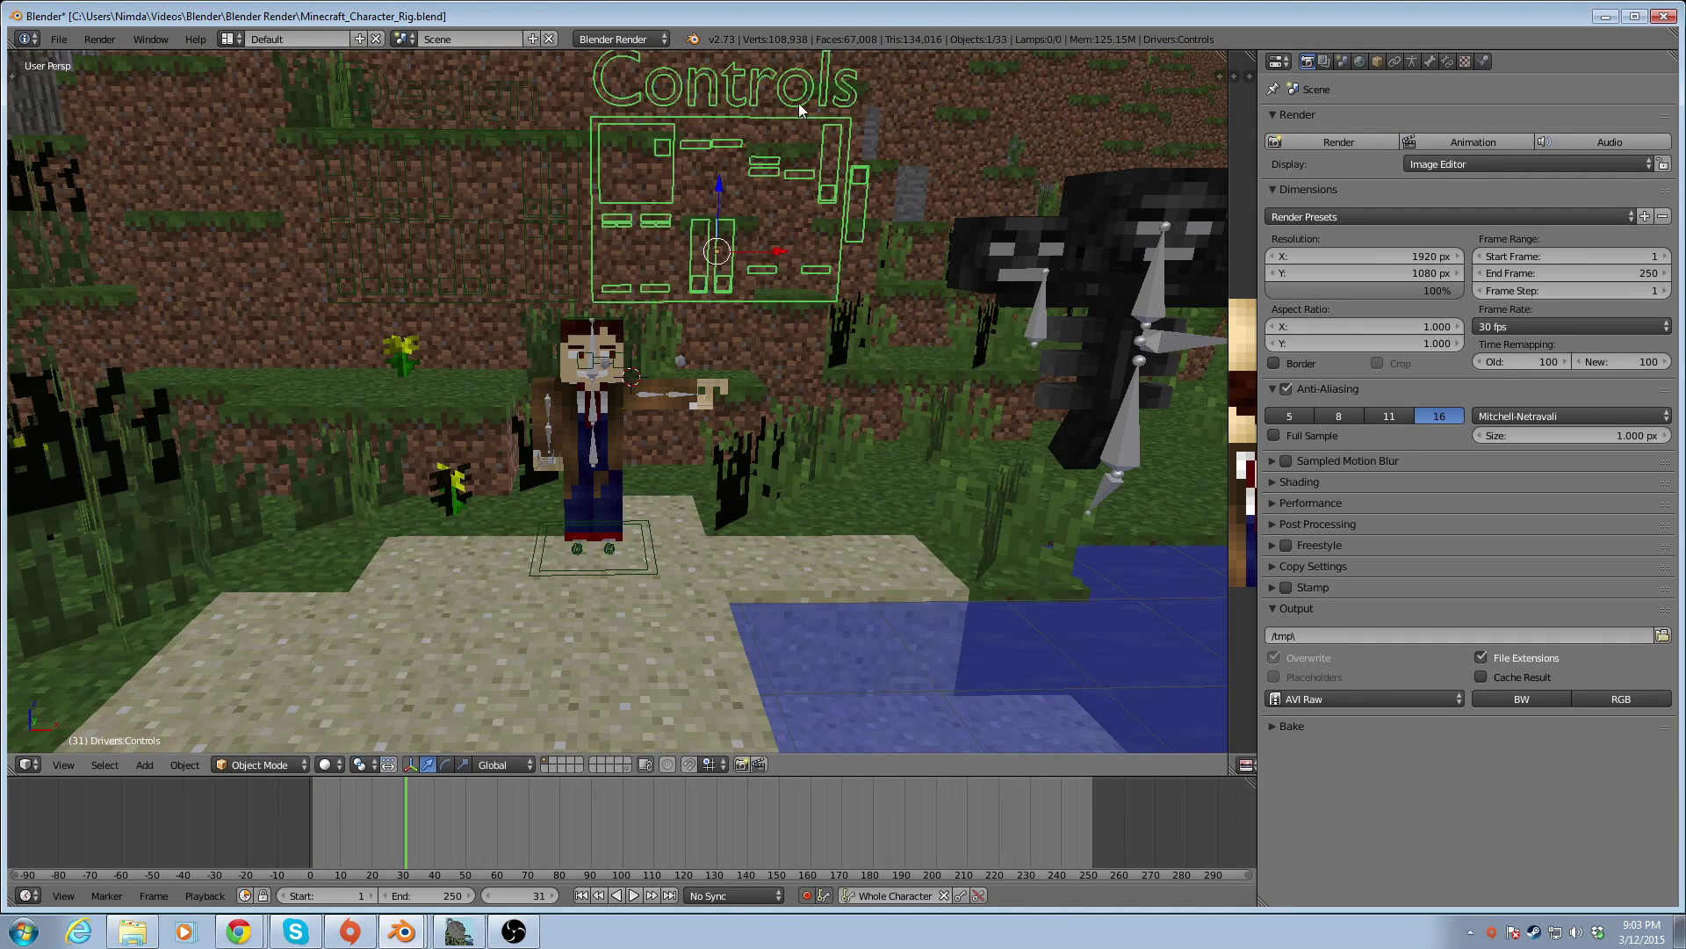
right_click(803, 176)
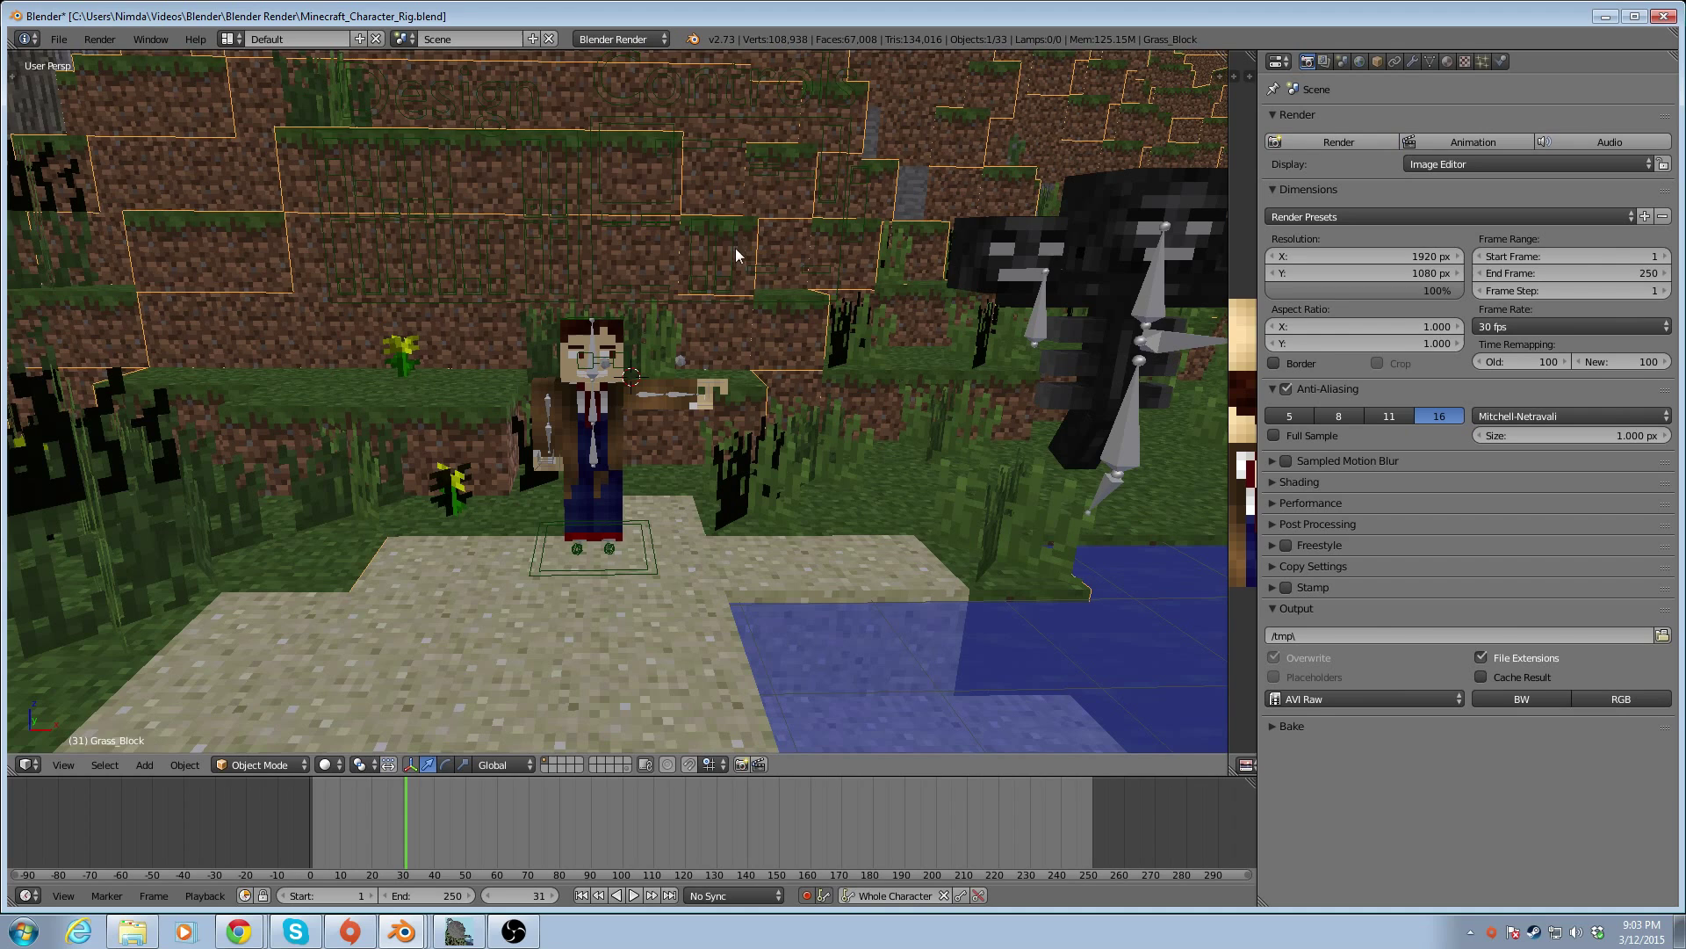
right_click(797, 172)
click(251, 762)
click(259, 704)
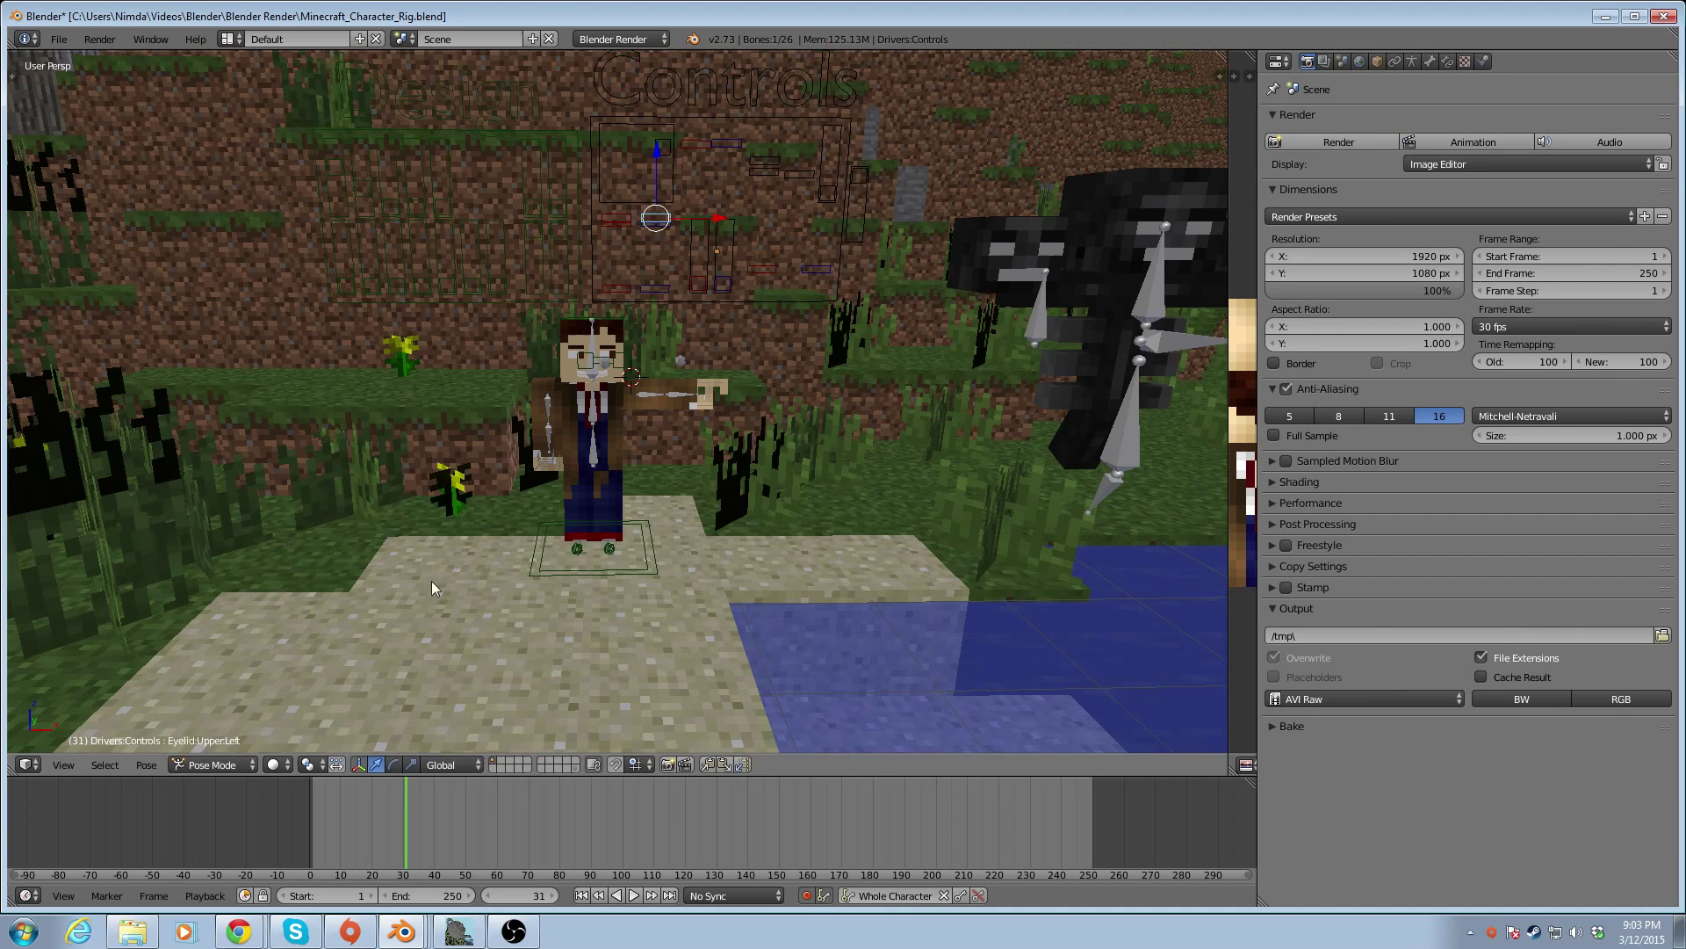
right_click(803, 174)
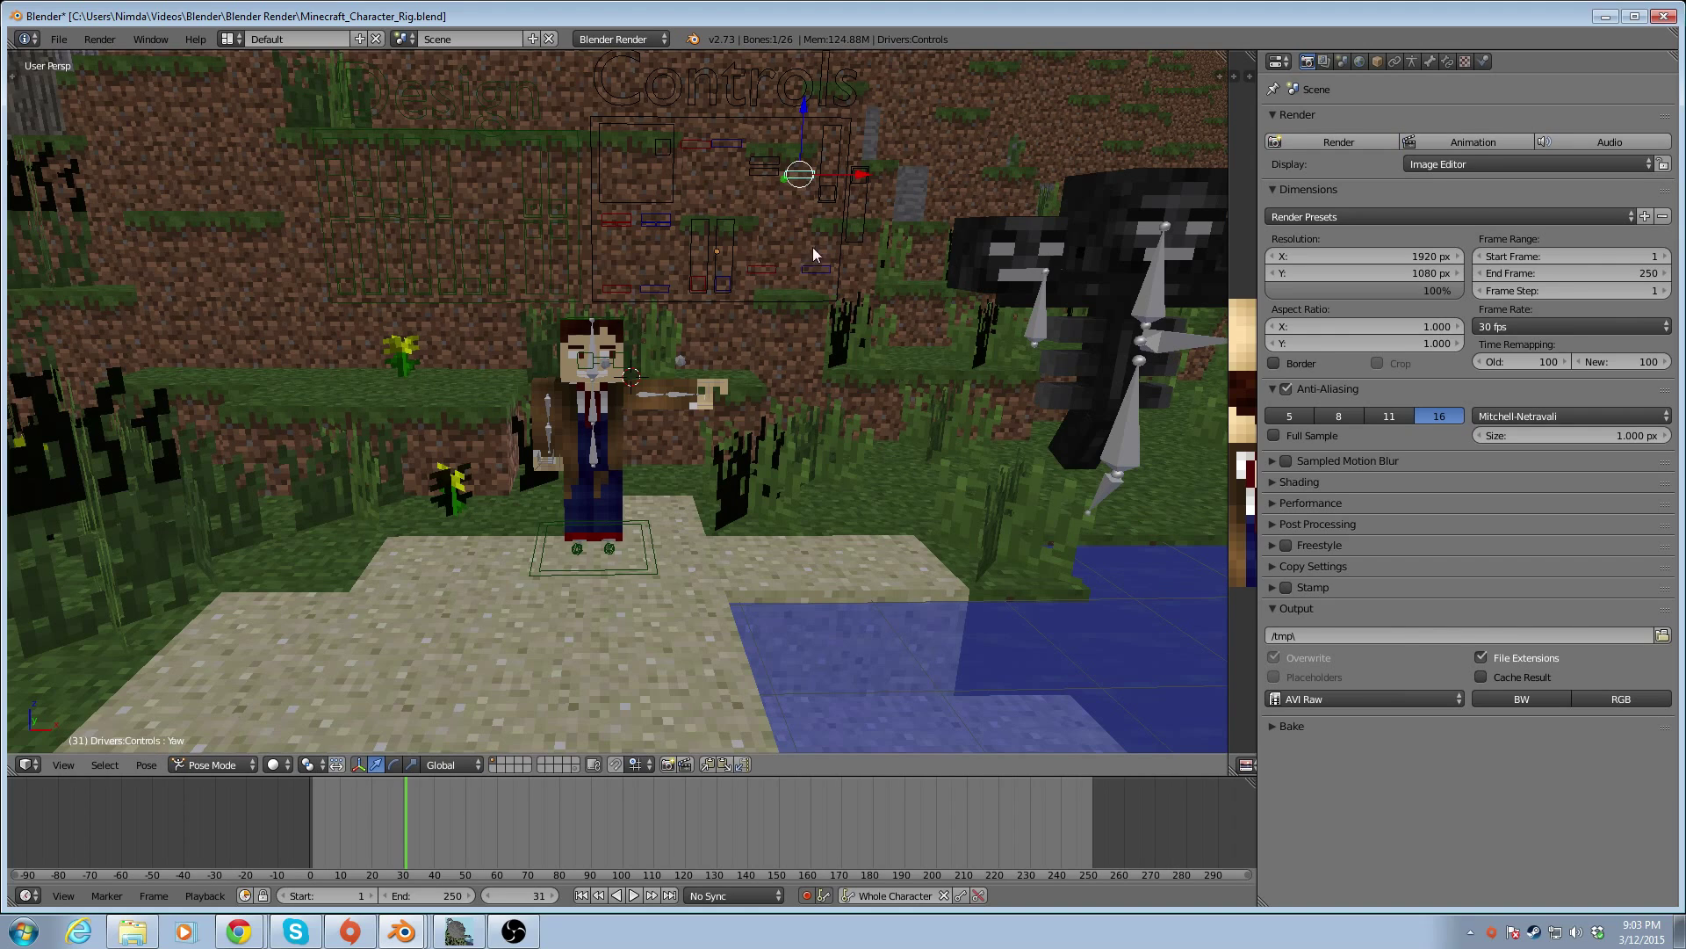
right_click(828, 193)
drag(833, 125, 835, 61)
Straighten the bent top finger of the character's outstretched hand by rotating its outer bone about -105 degrees
scroll(623, 411, up, 5)
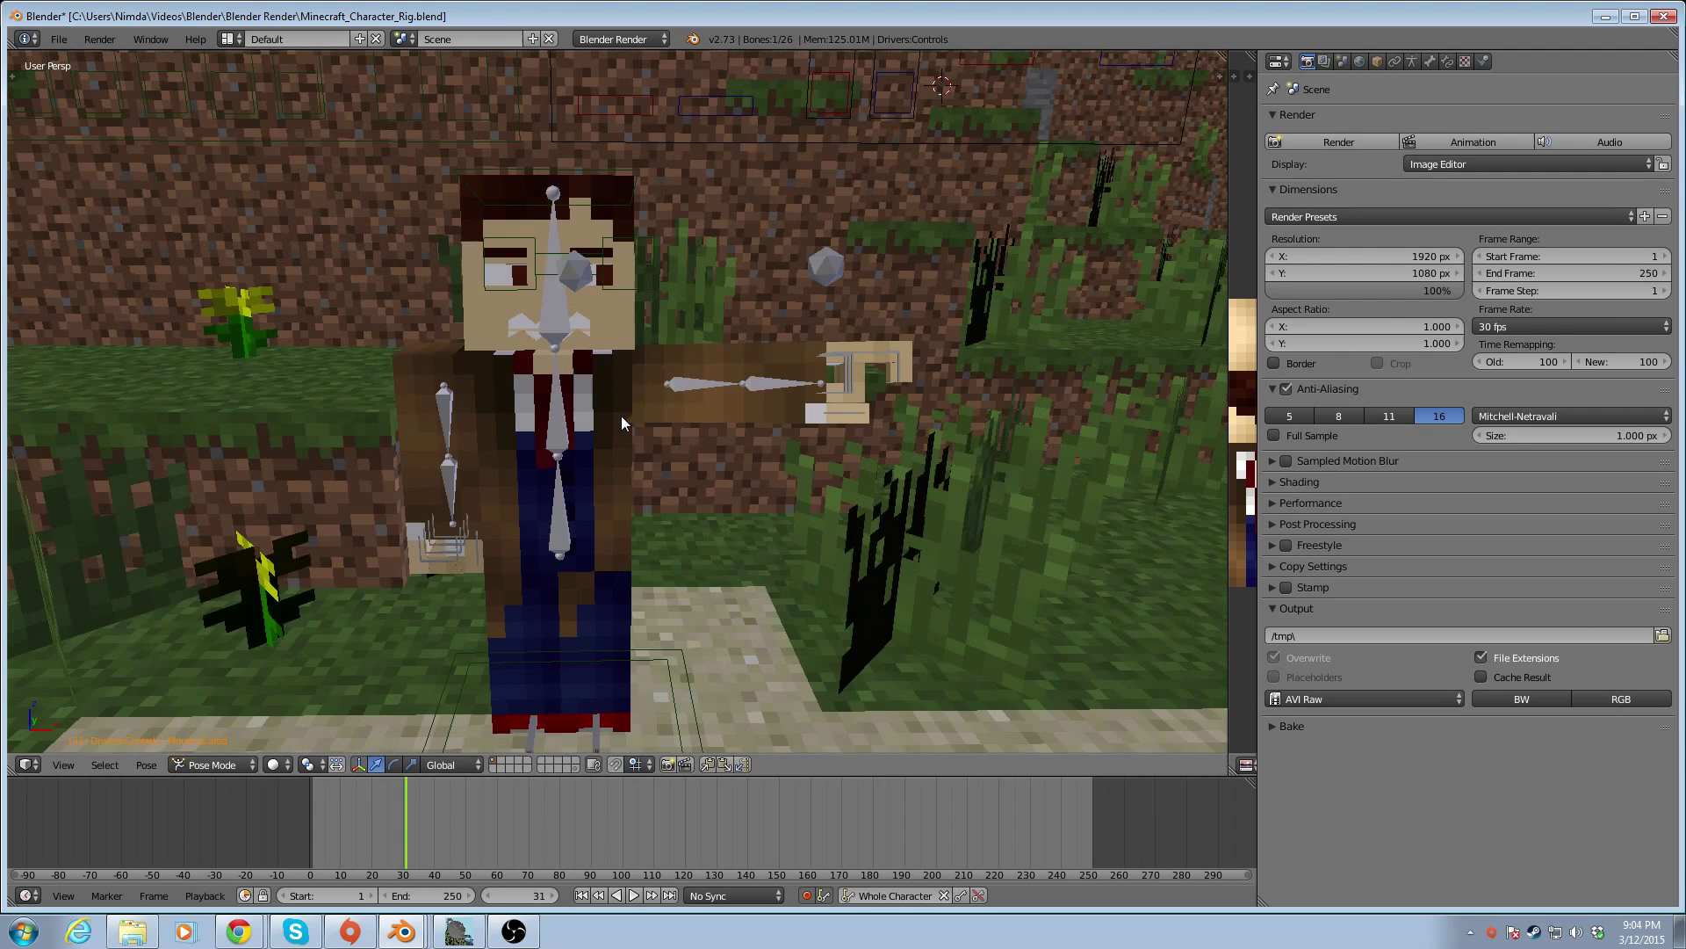
right_click(898, 351)
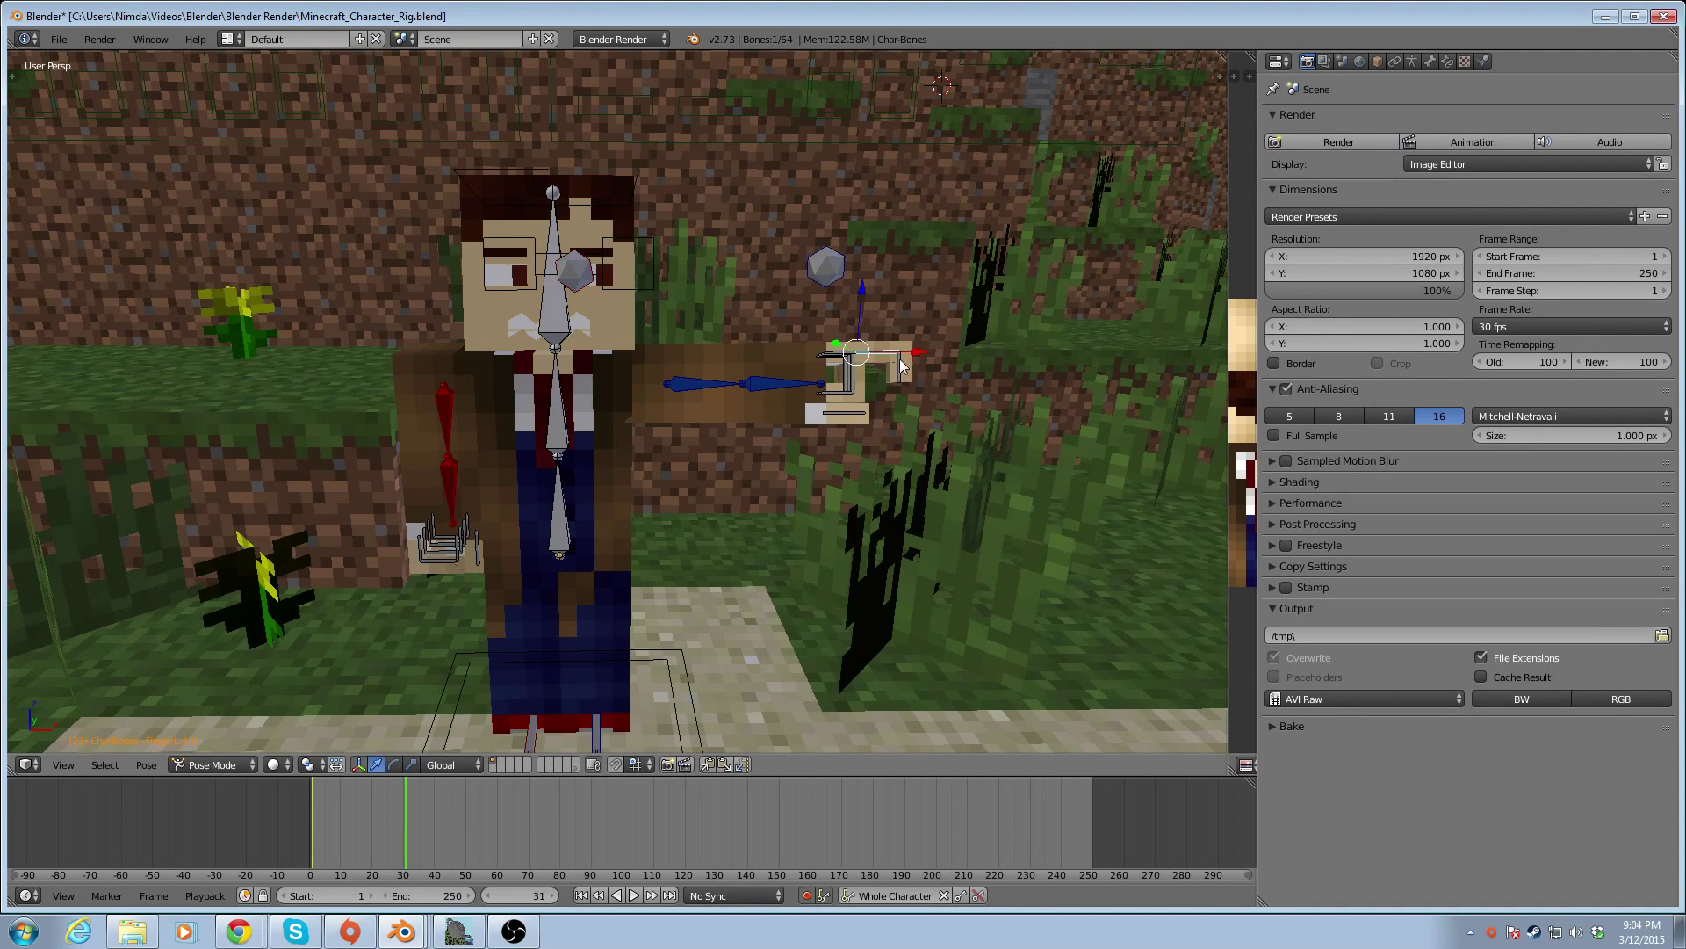
drag(886, 352, 928, 353)
key(r)
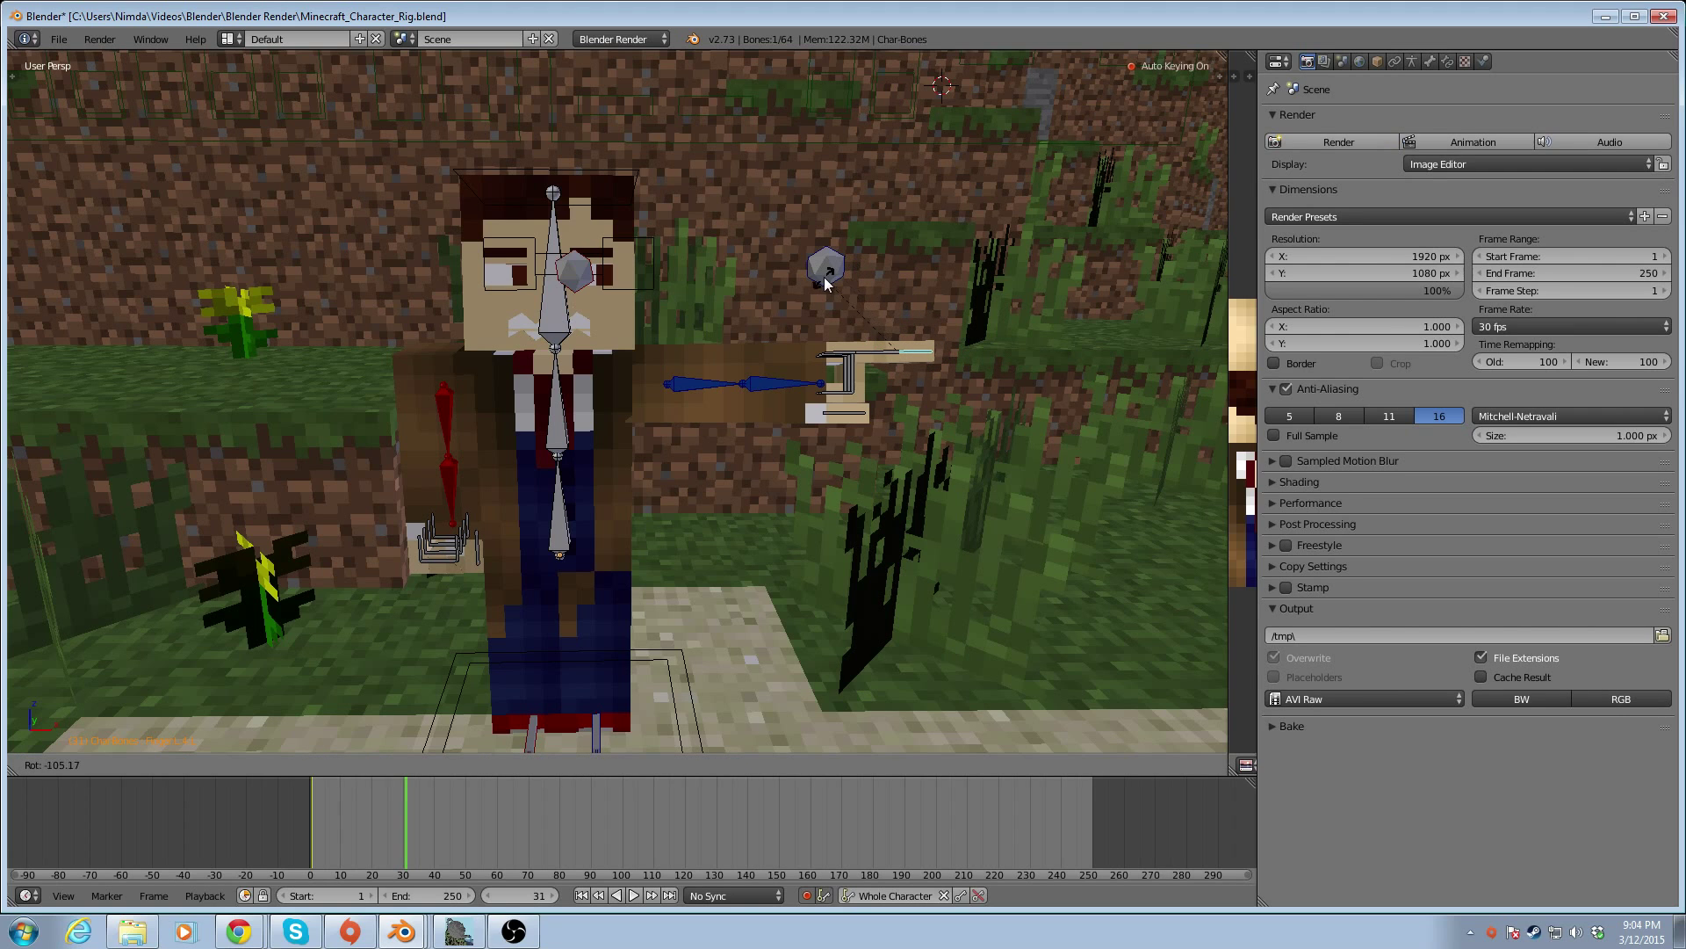
click(824, 280)
scroll(956, 382, down, 1)
Scrub back to frame 3 and, in camera view, move the camera about 3 units along X to frame the character
click(361, 838)
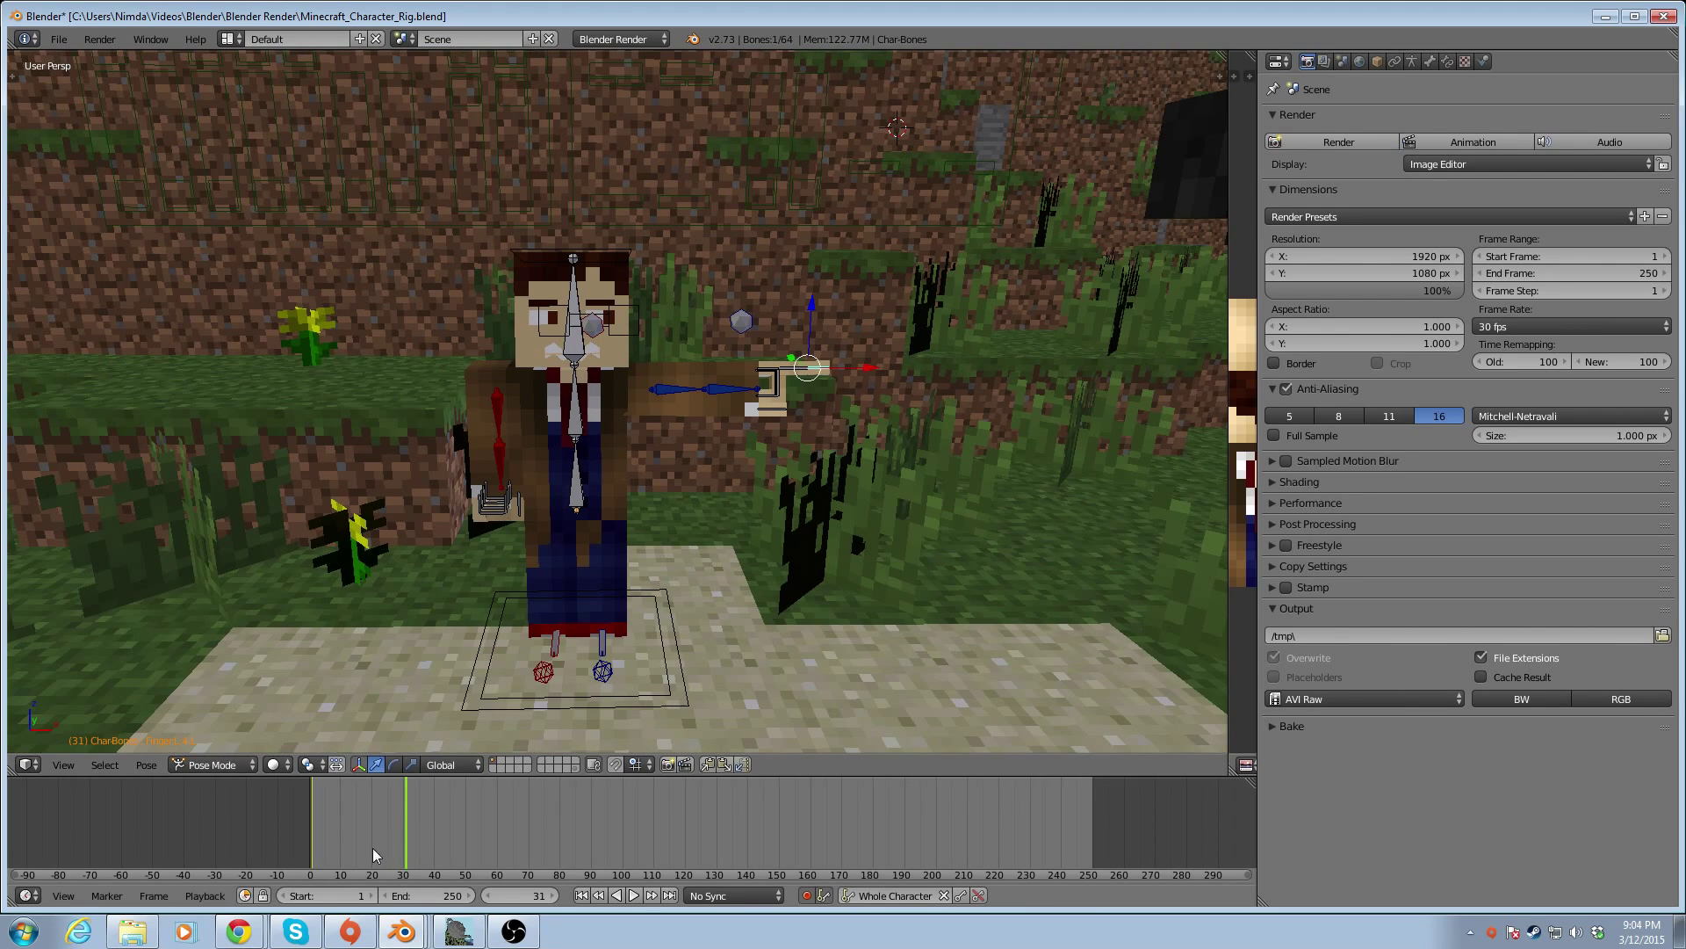
drag(352, 815, 319, 791)
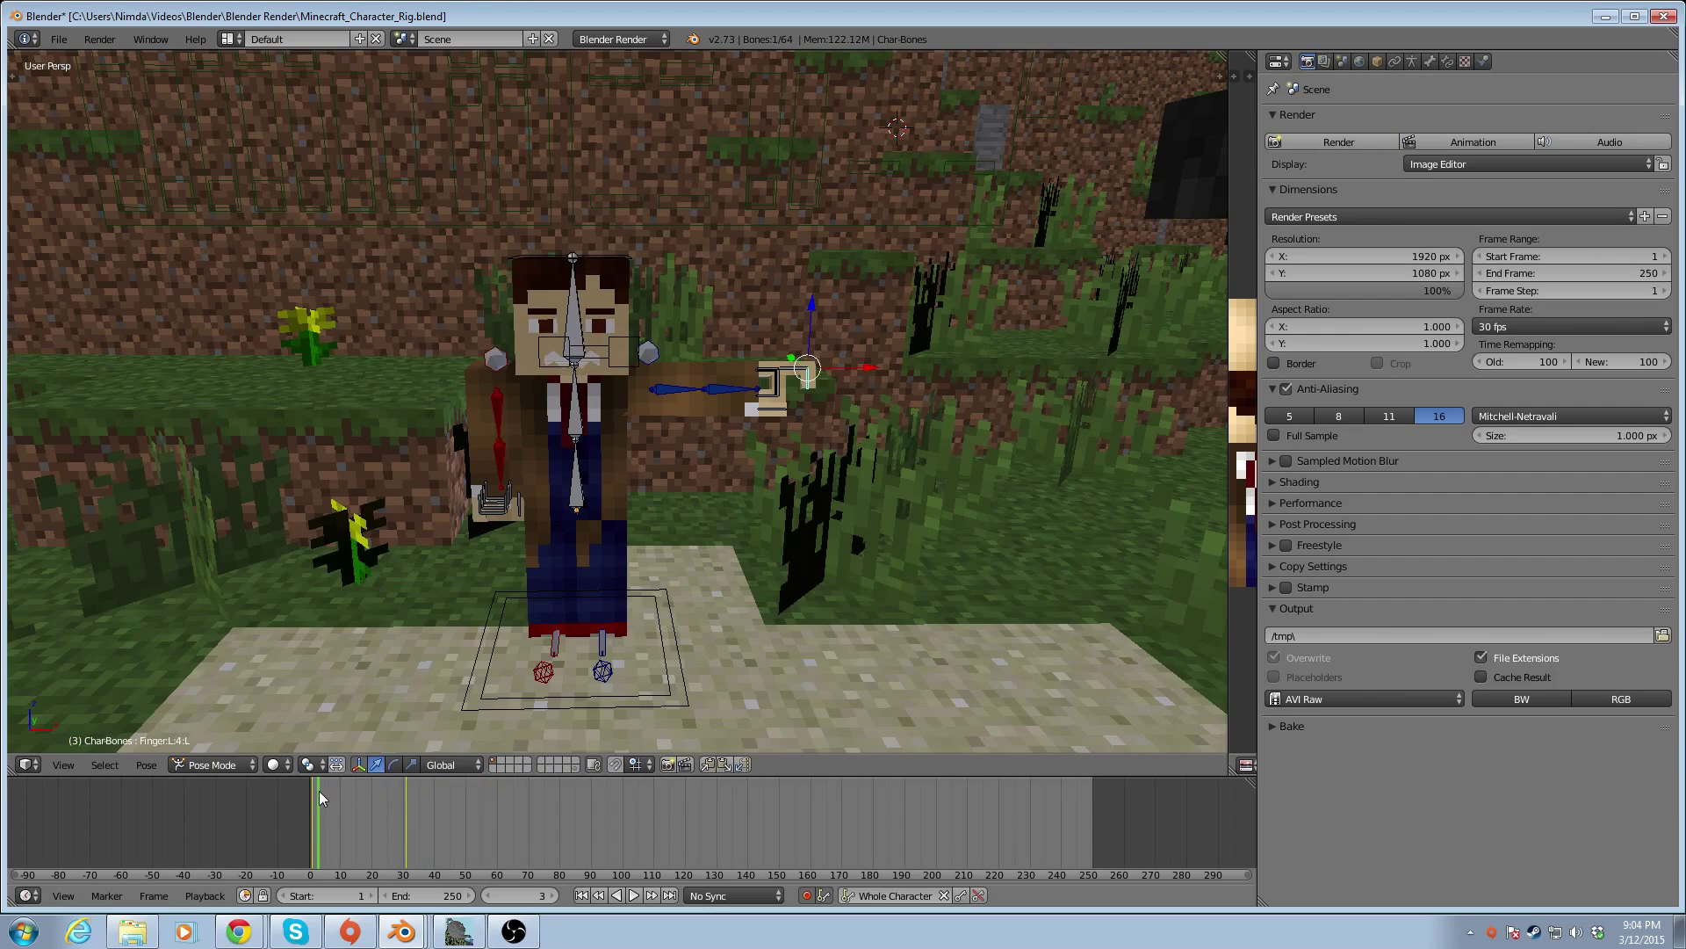
scroll(652, 678, down, 6)
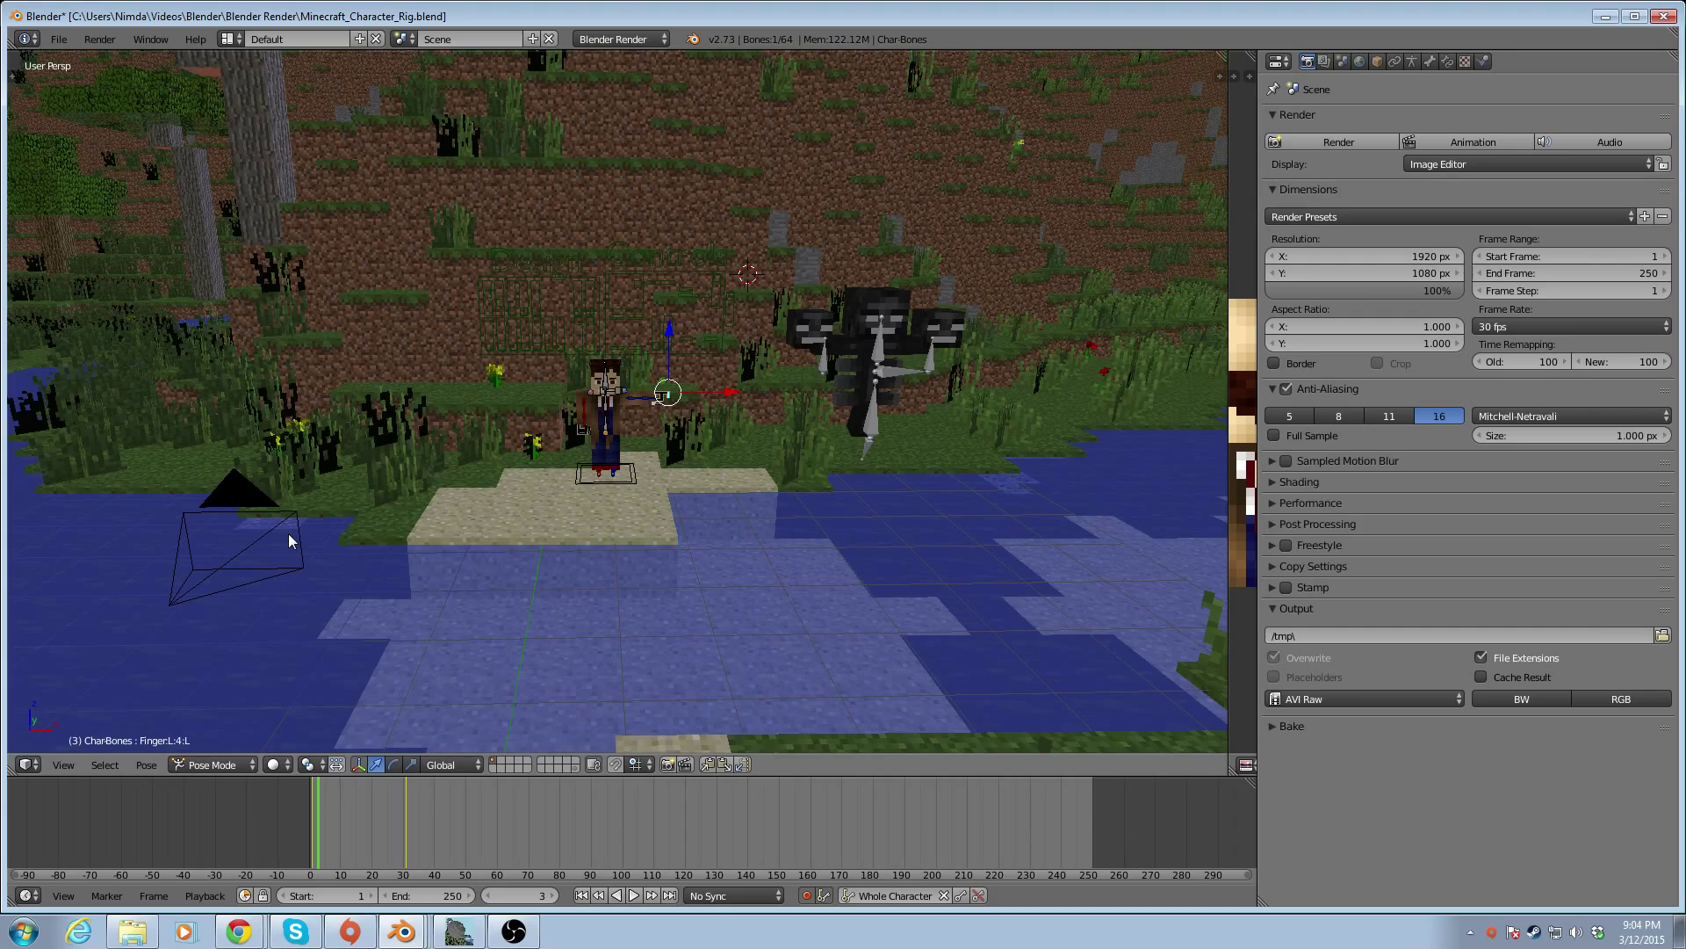
key(KP_0)
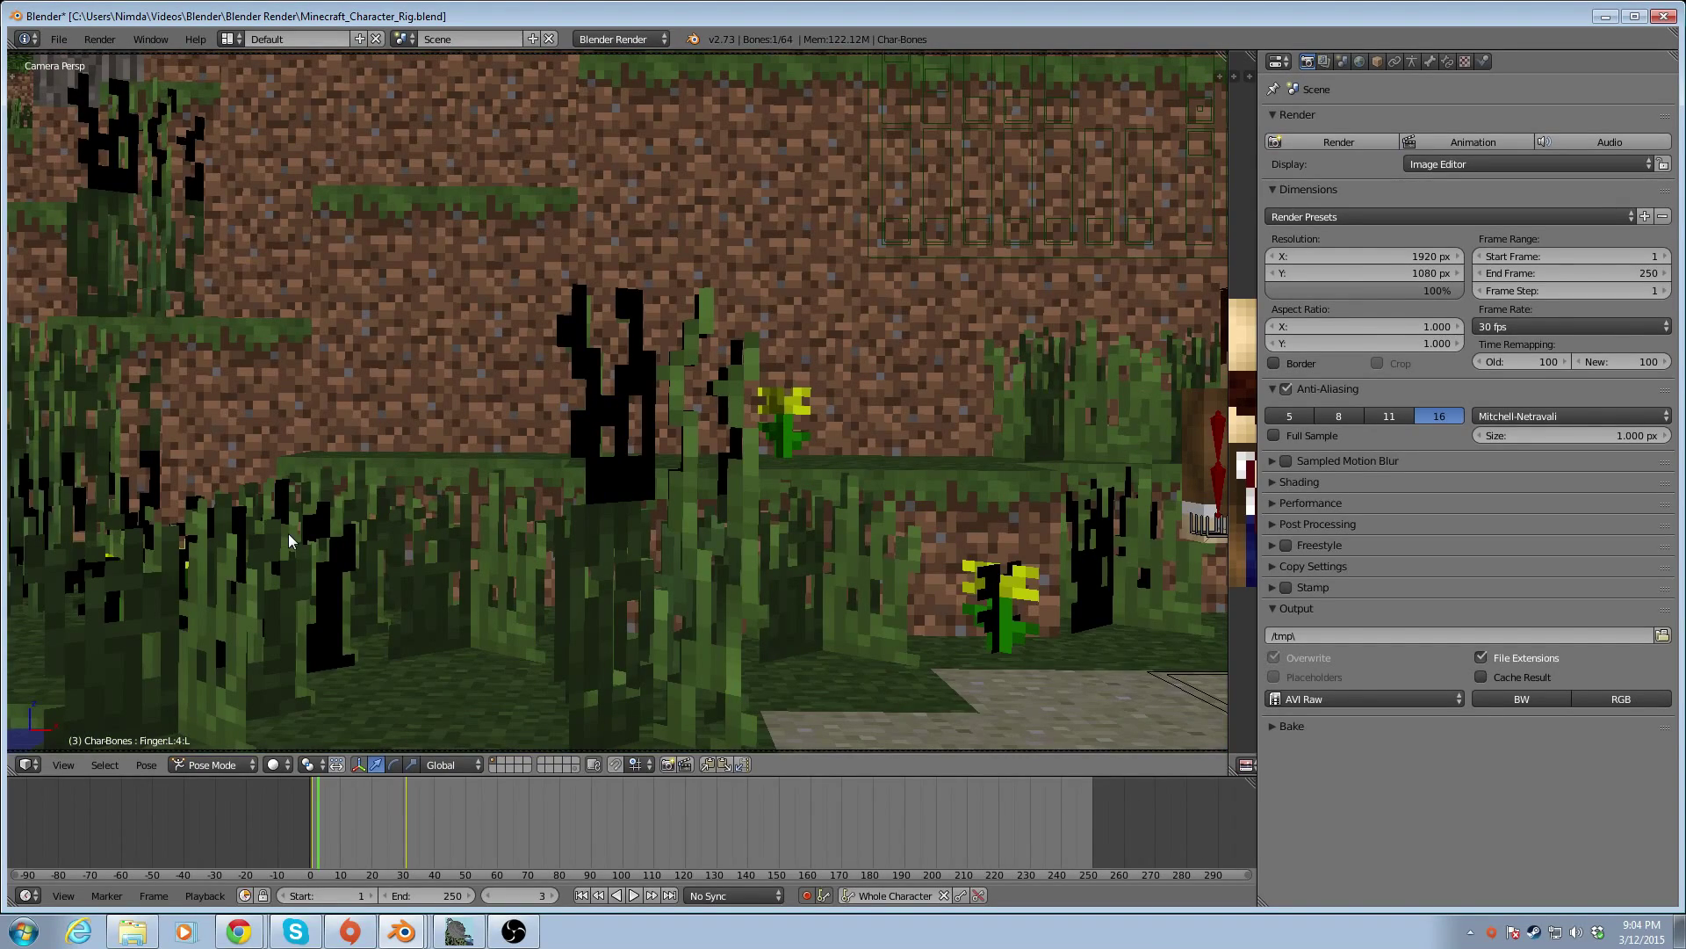
scroll(307, 688, down, 2)
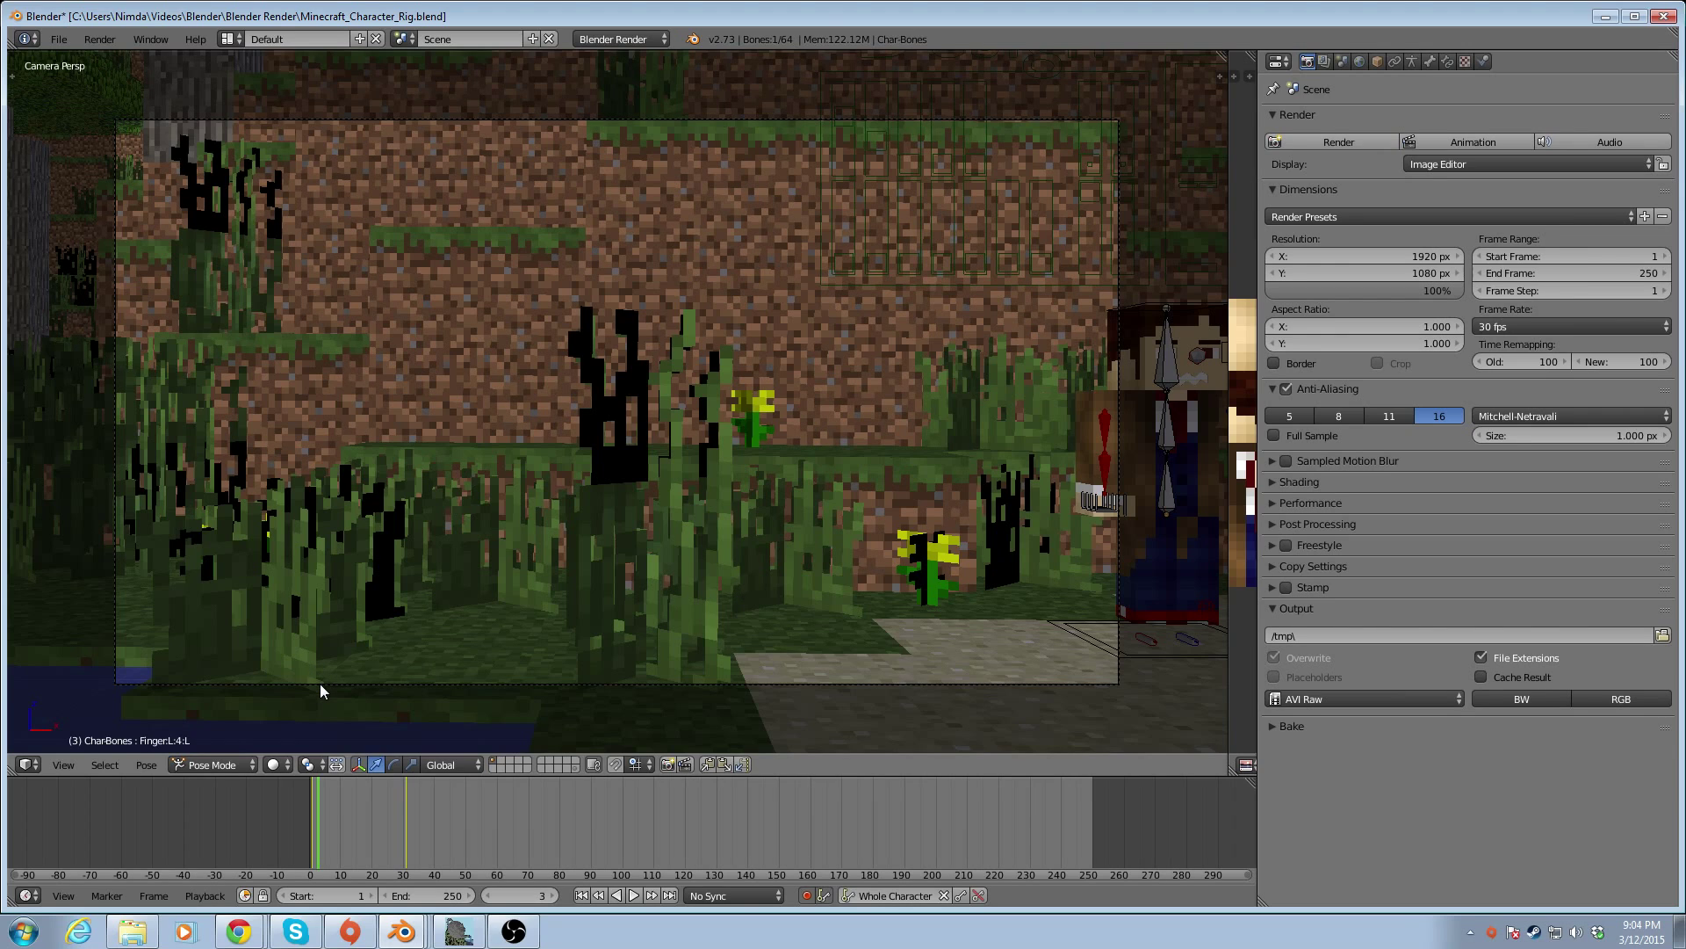
right_click(320, 684)
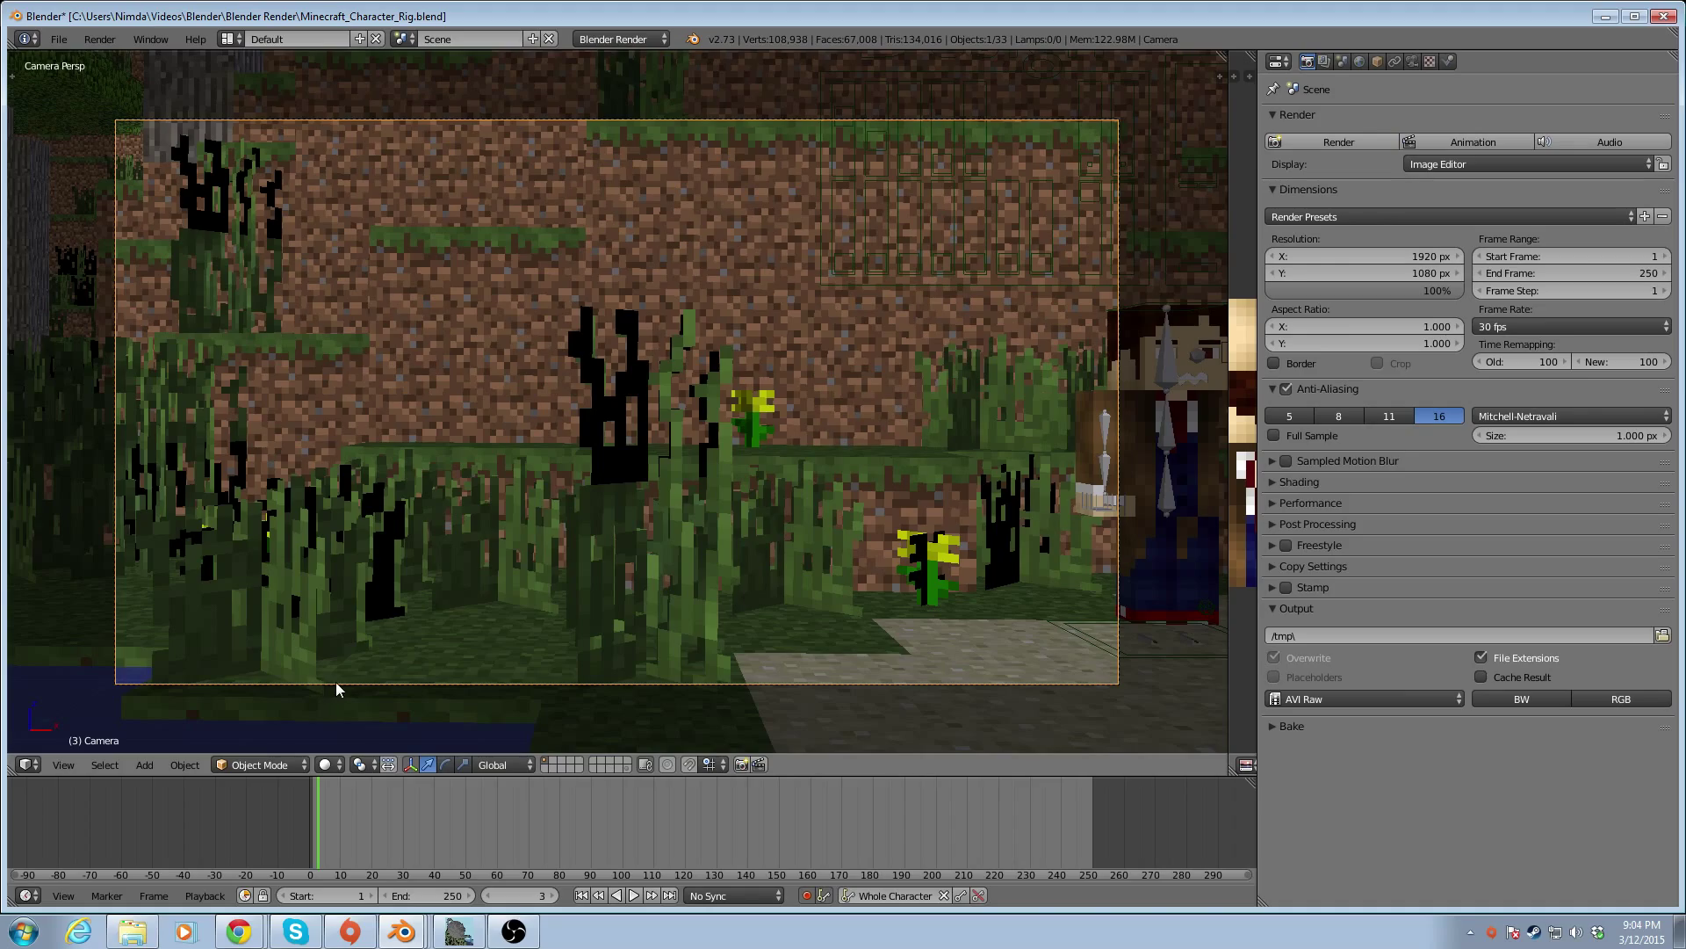
key(g)
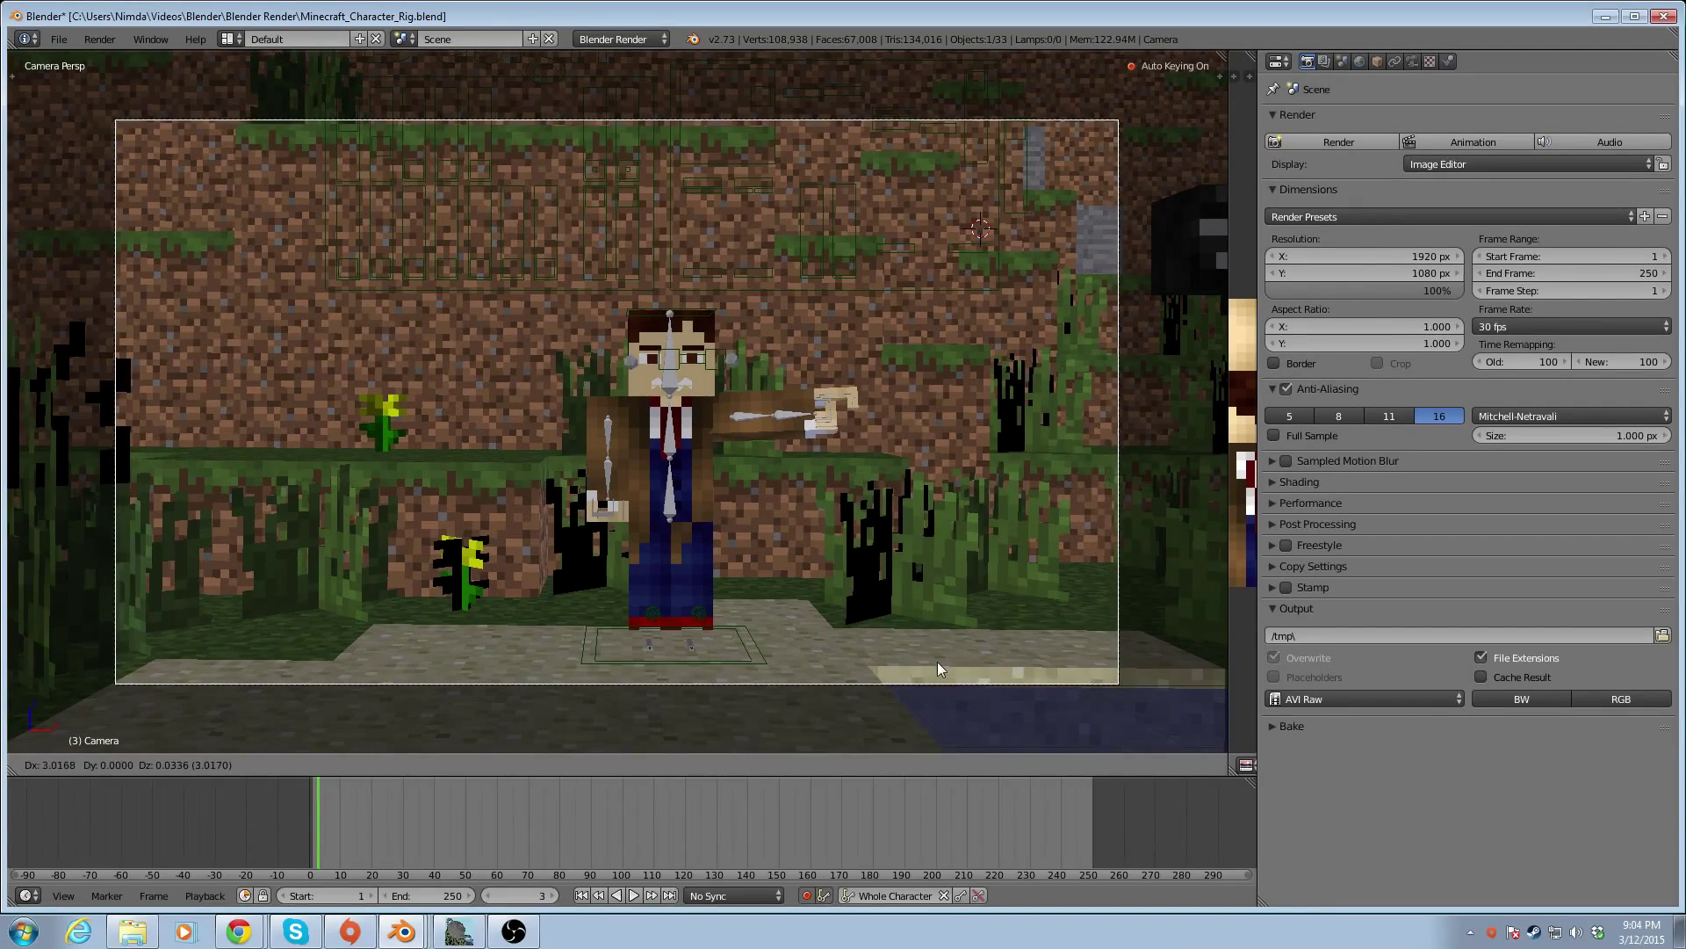
click(936, 662)
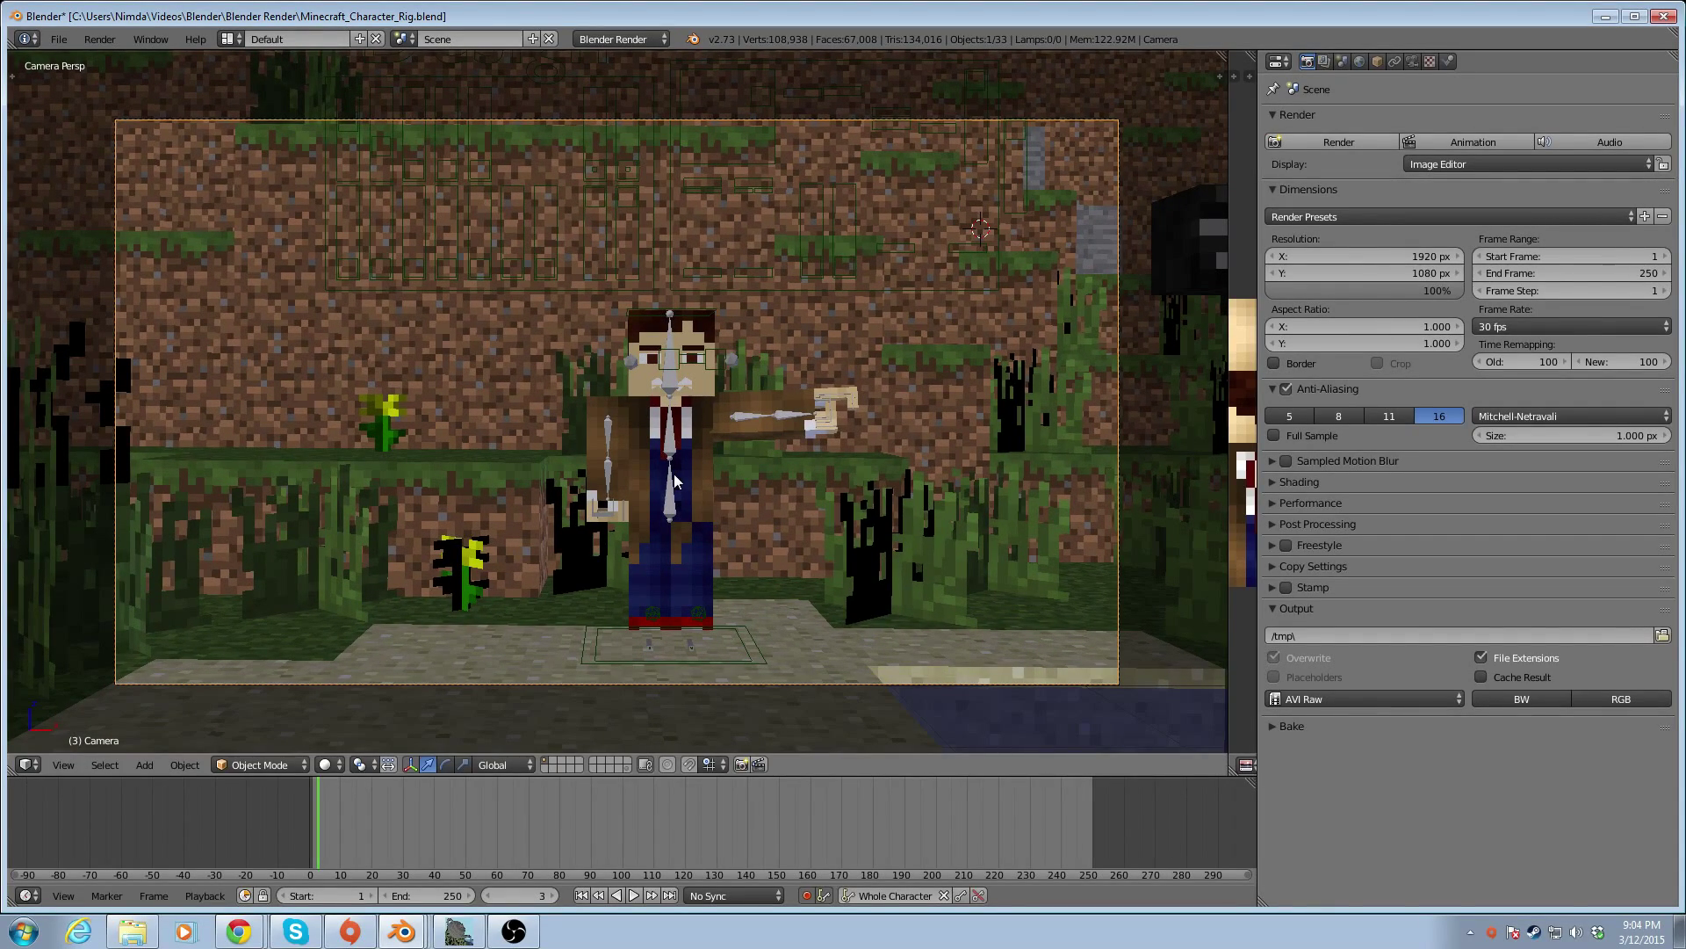
key(r)
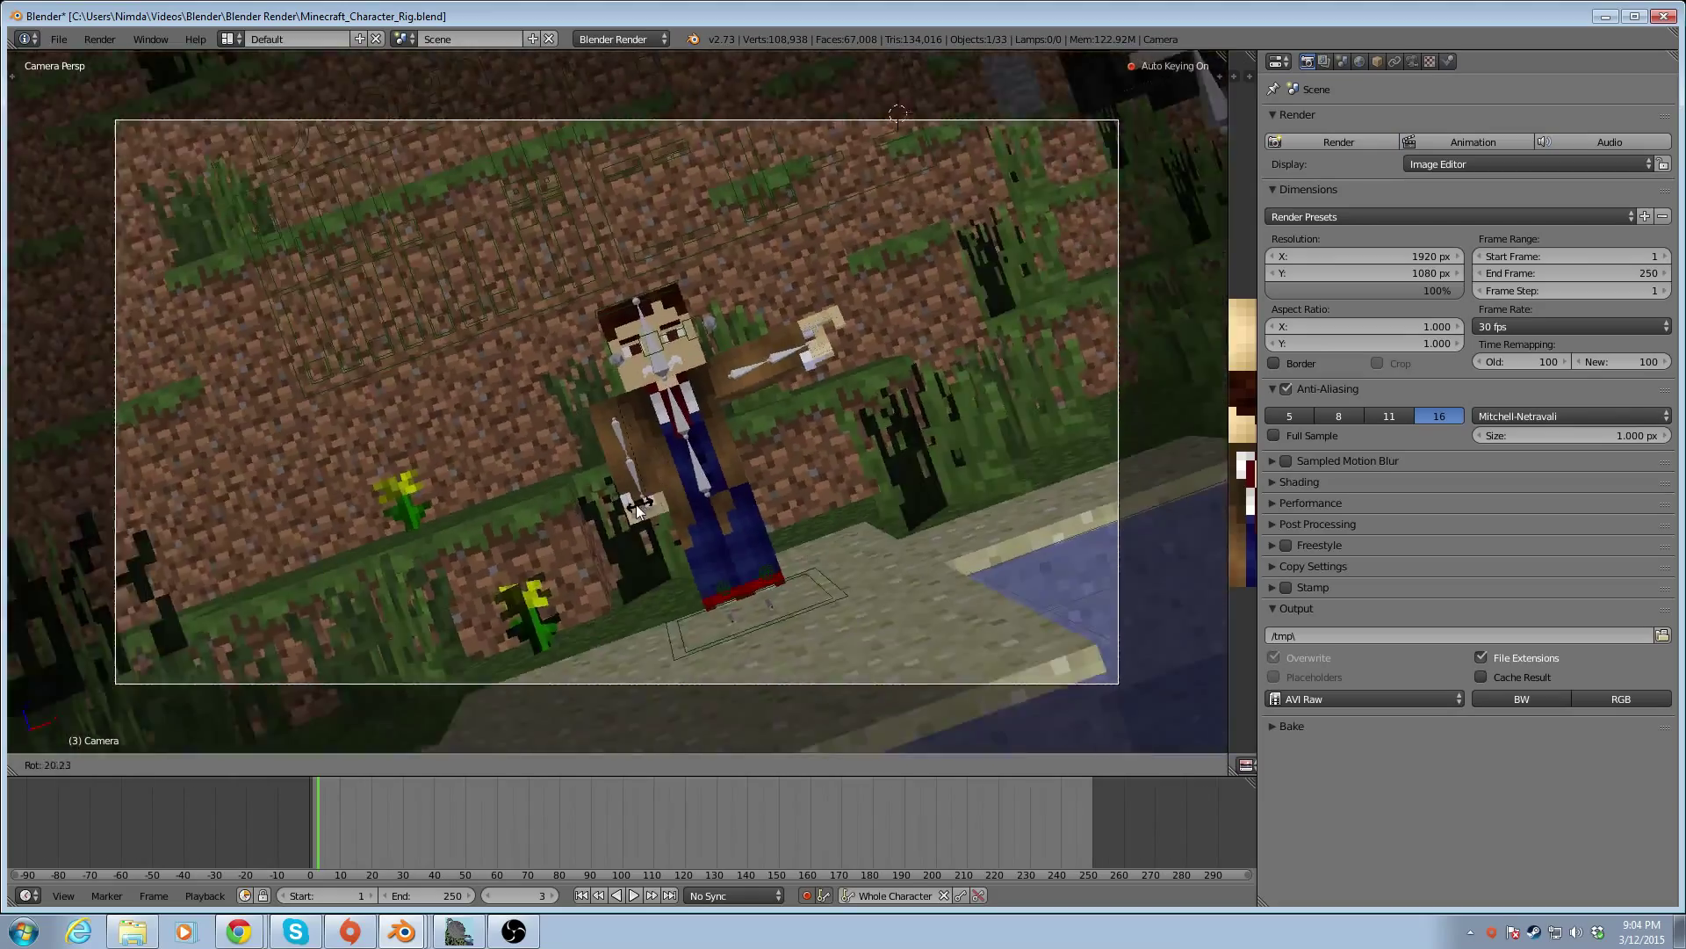
key(r)
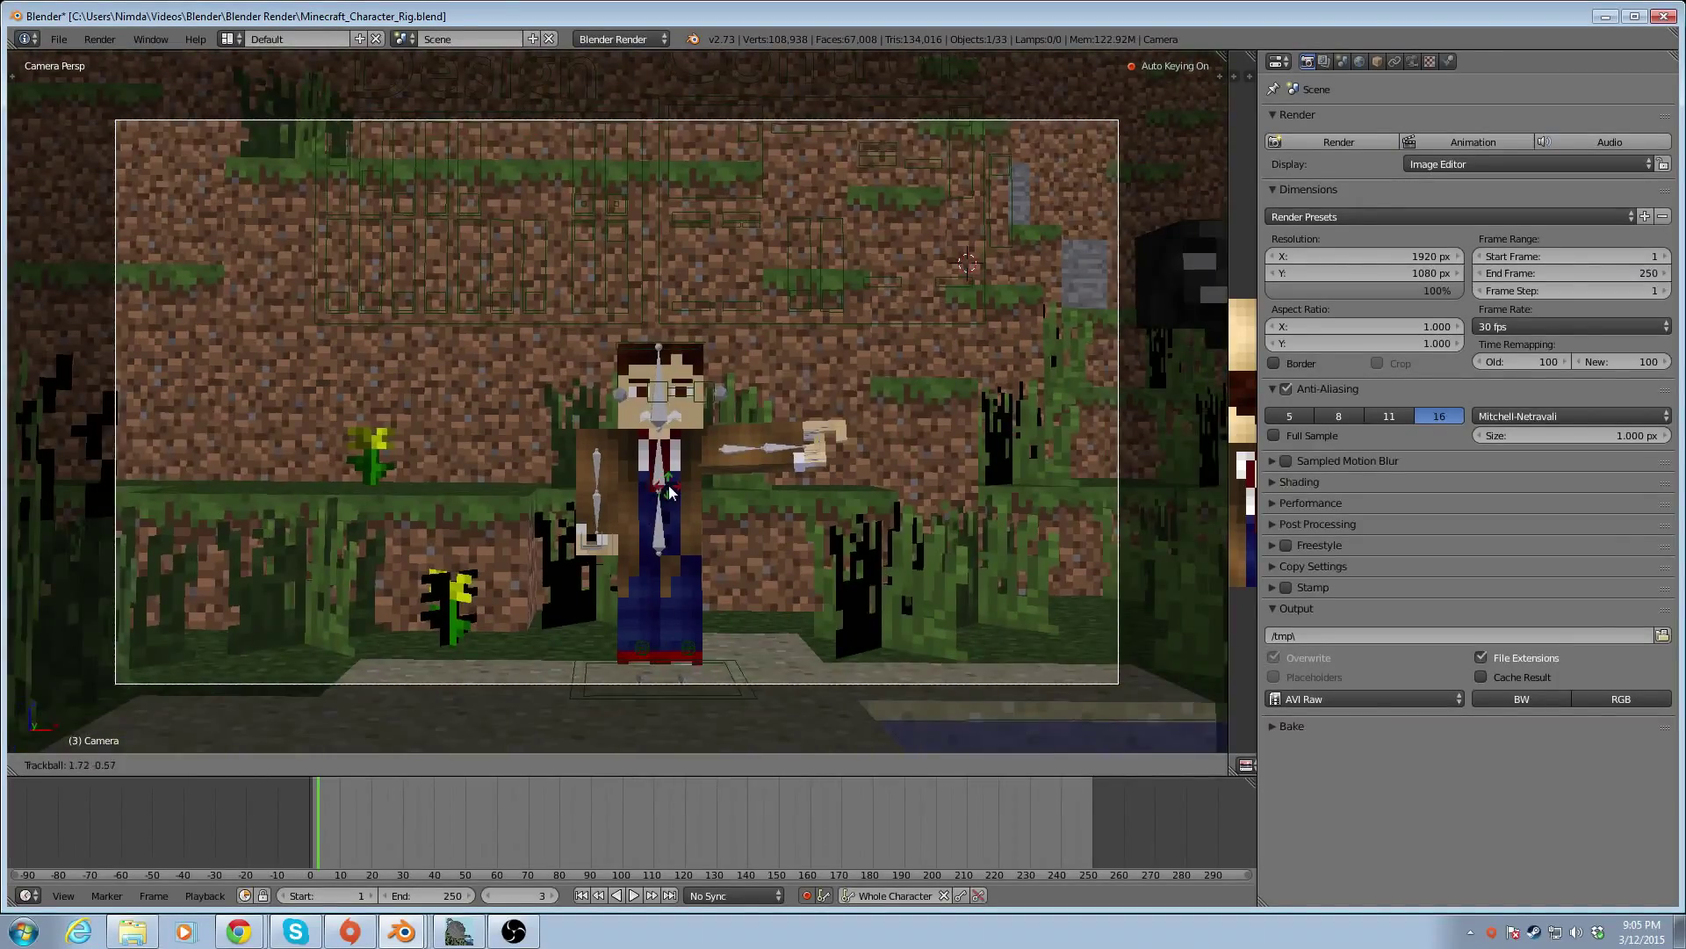
key(r)
click(669, 490)
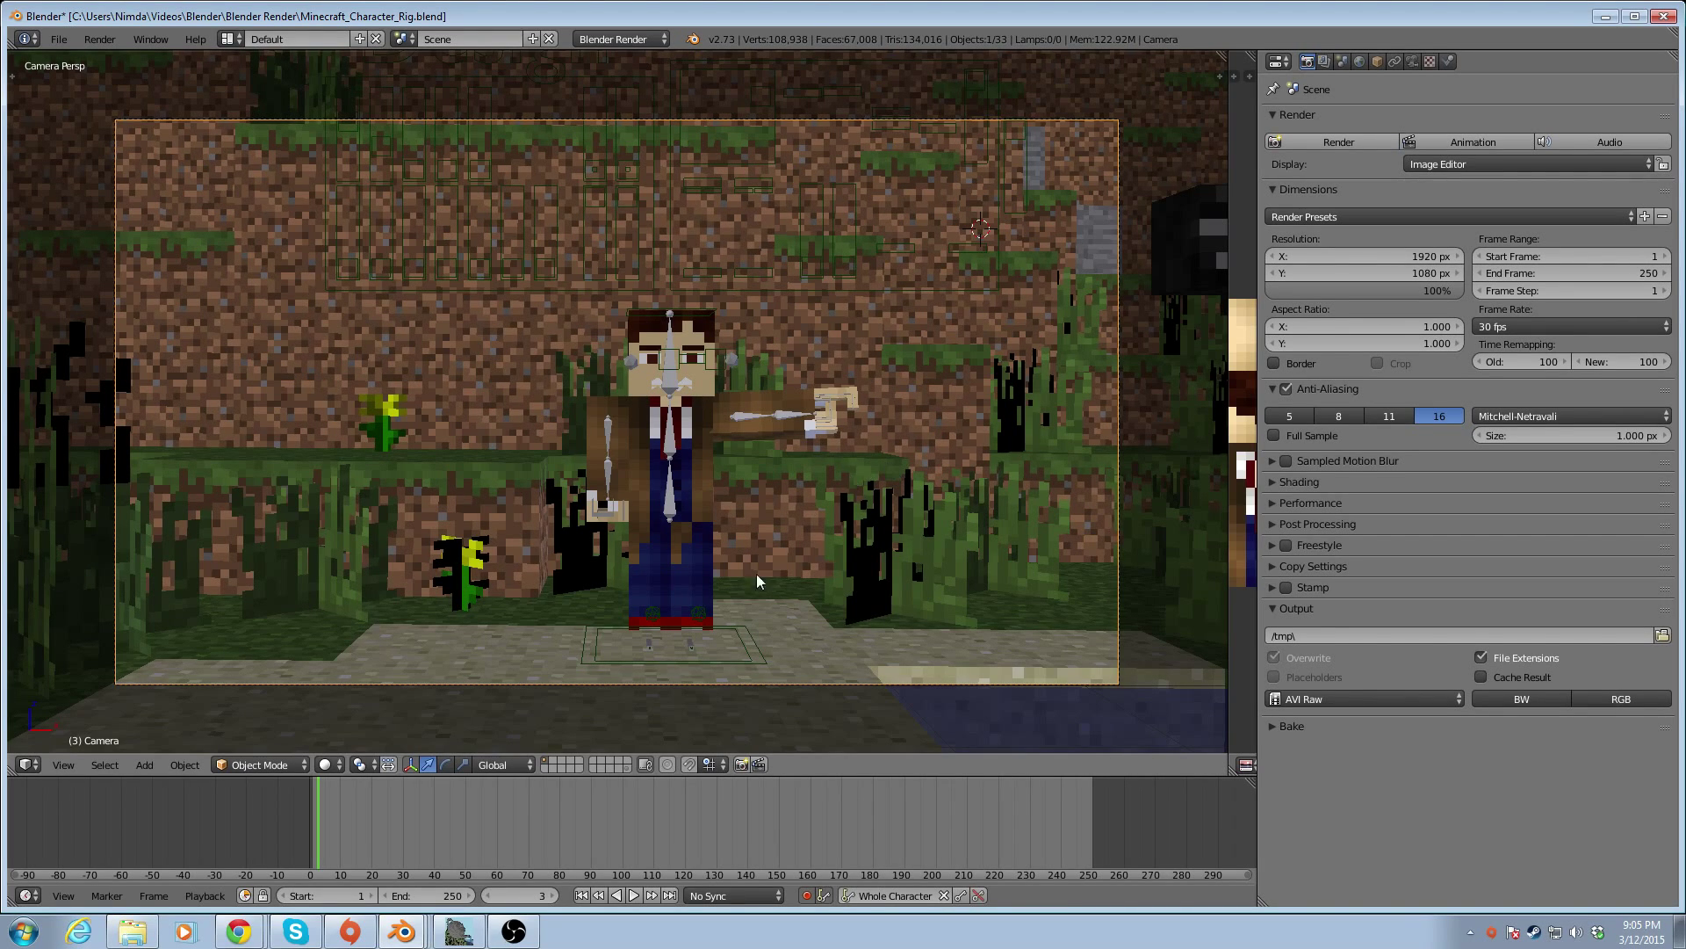
Key the camera at frame 1 with the Visual LocRotScale keying set
click(309, 797)
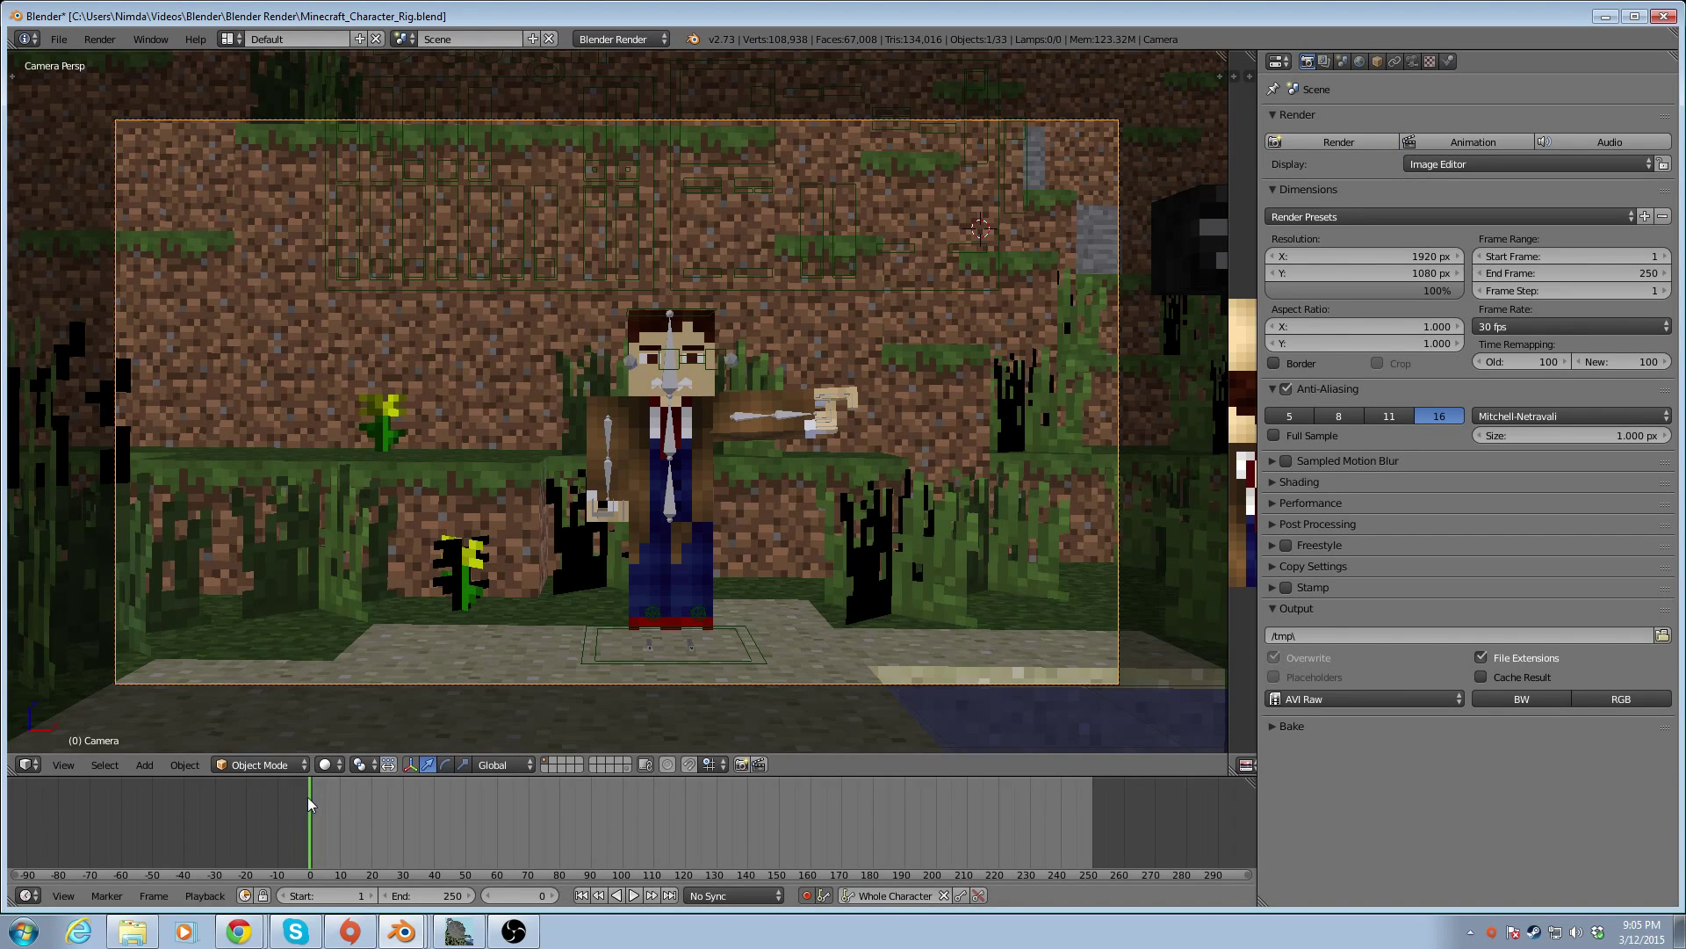
drag(309, 797, 313, 795)
click(929, 897)
scroll(920, 840, down, 8)
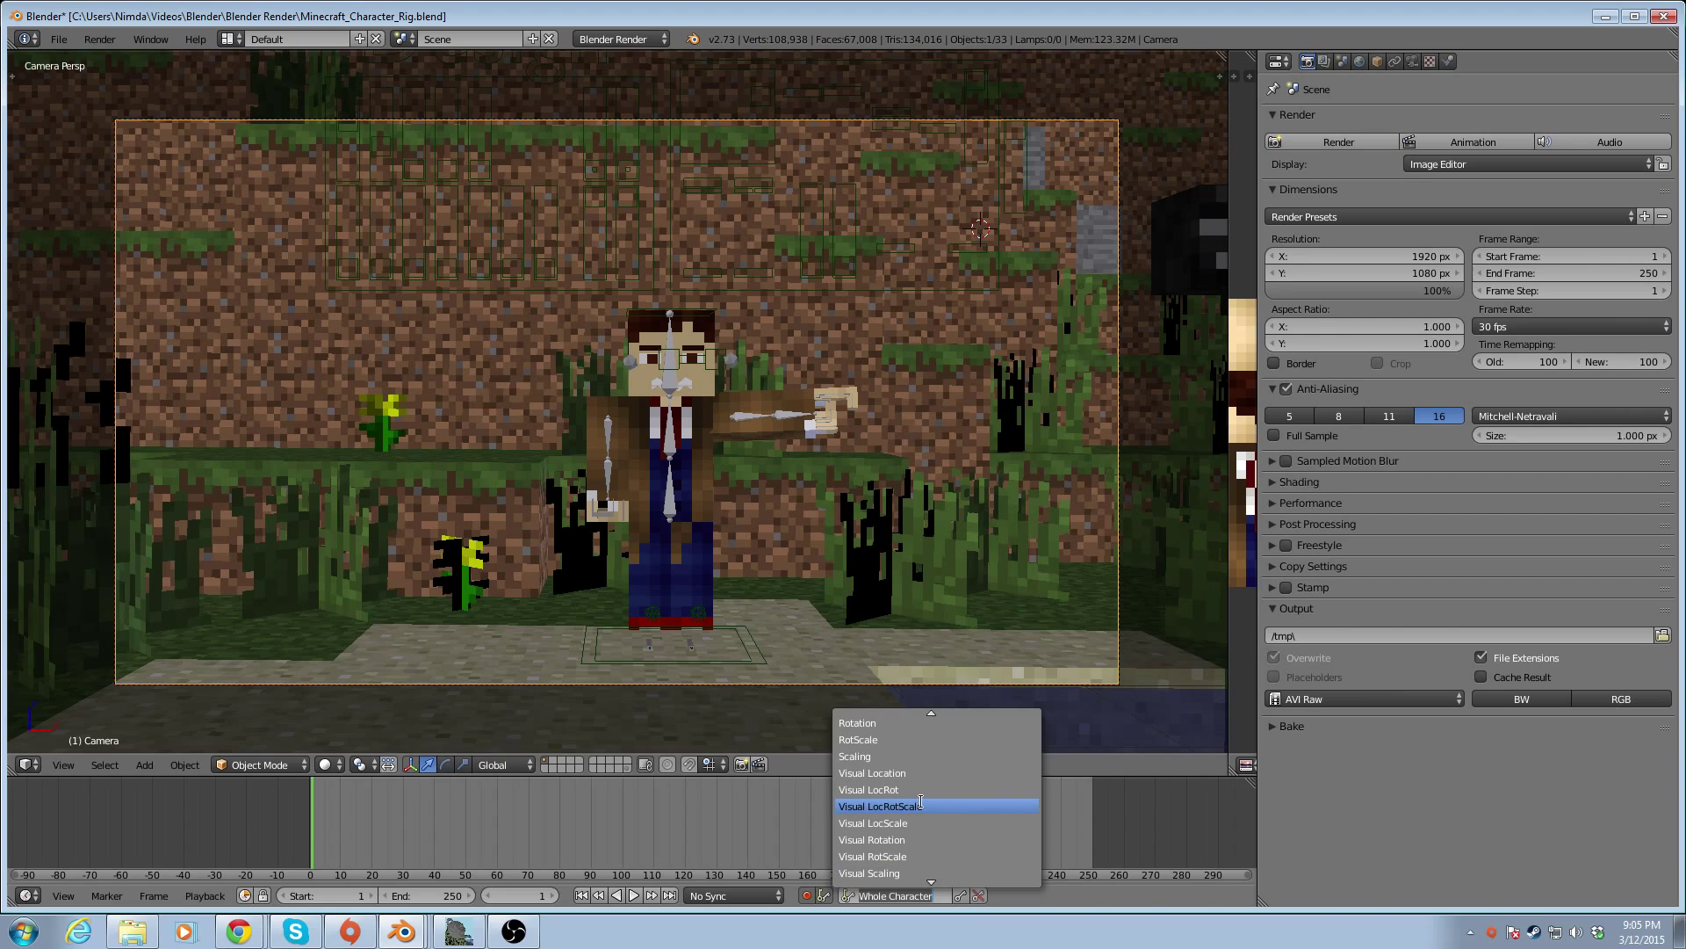
click(918, 805)
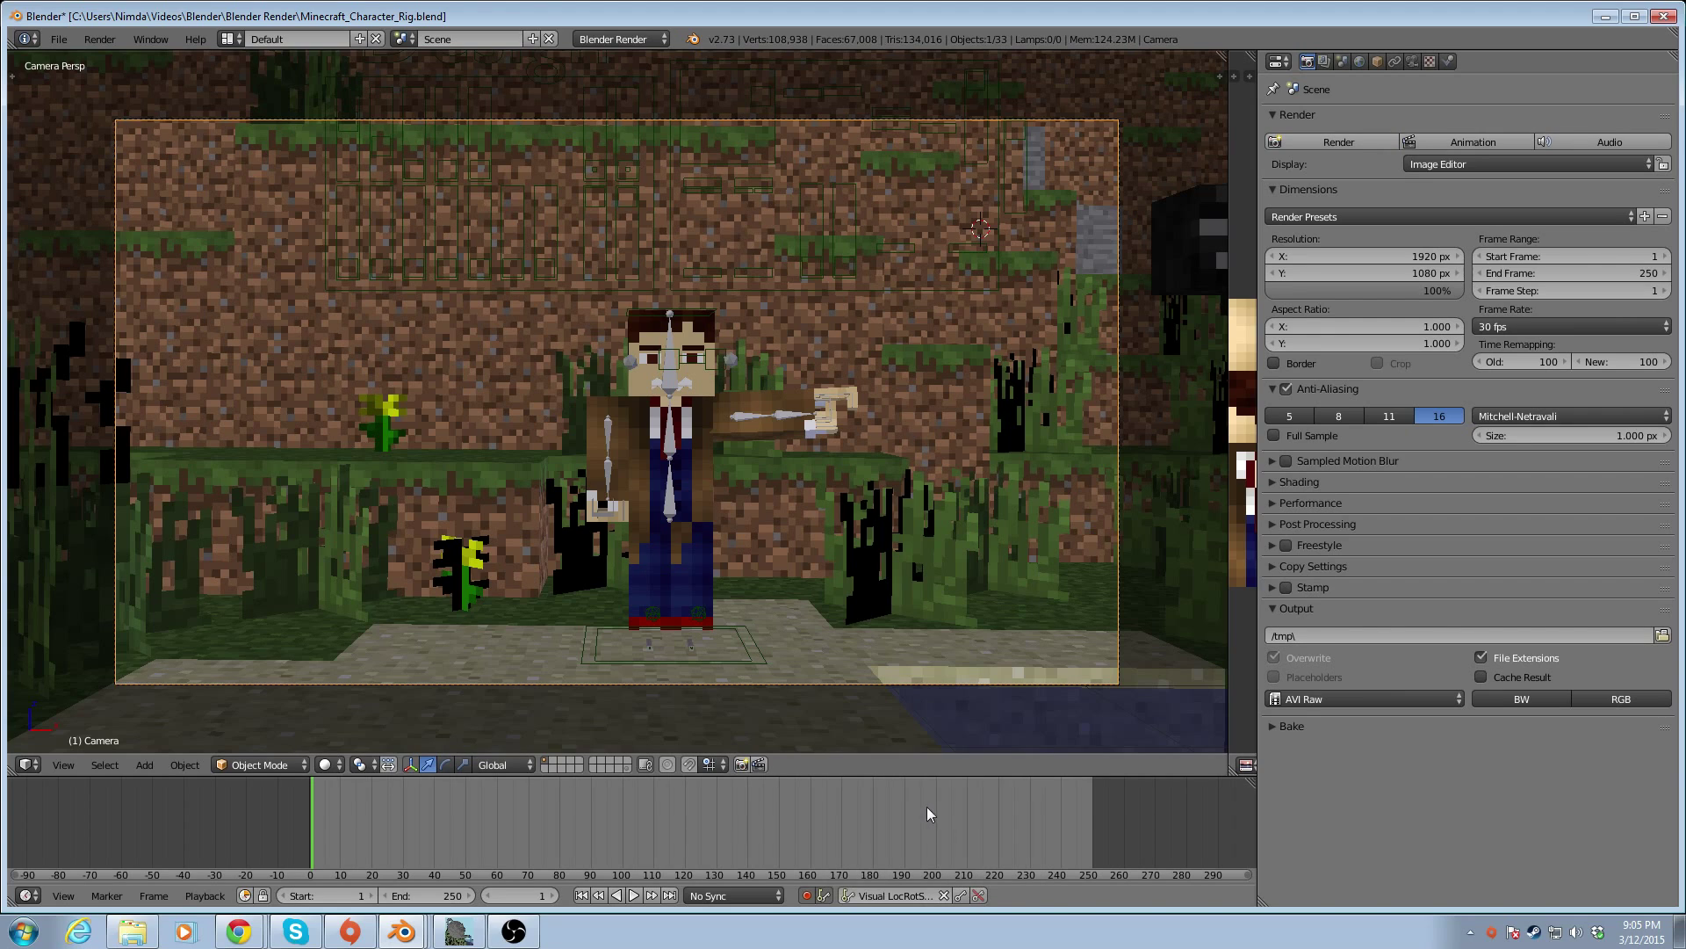
click(959, 894)
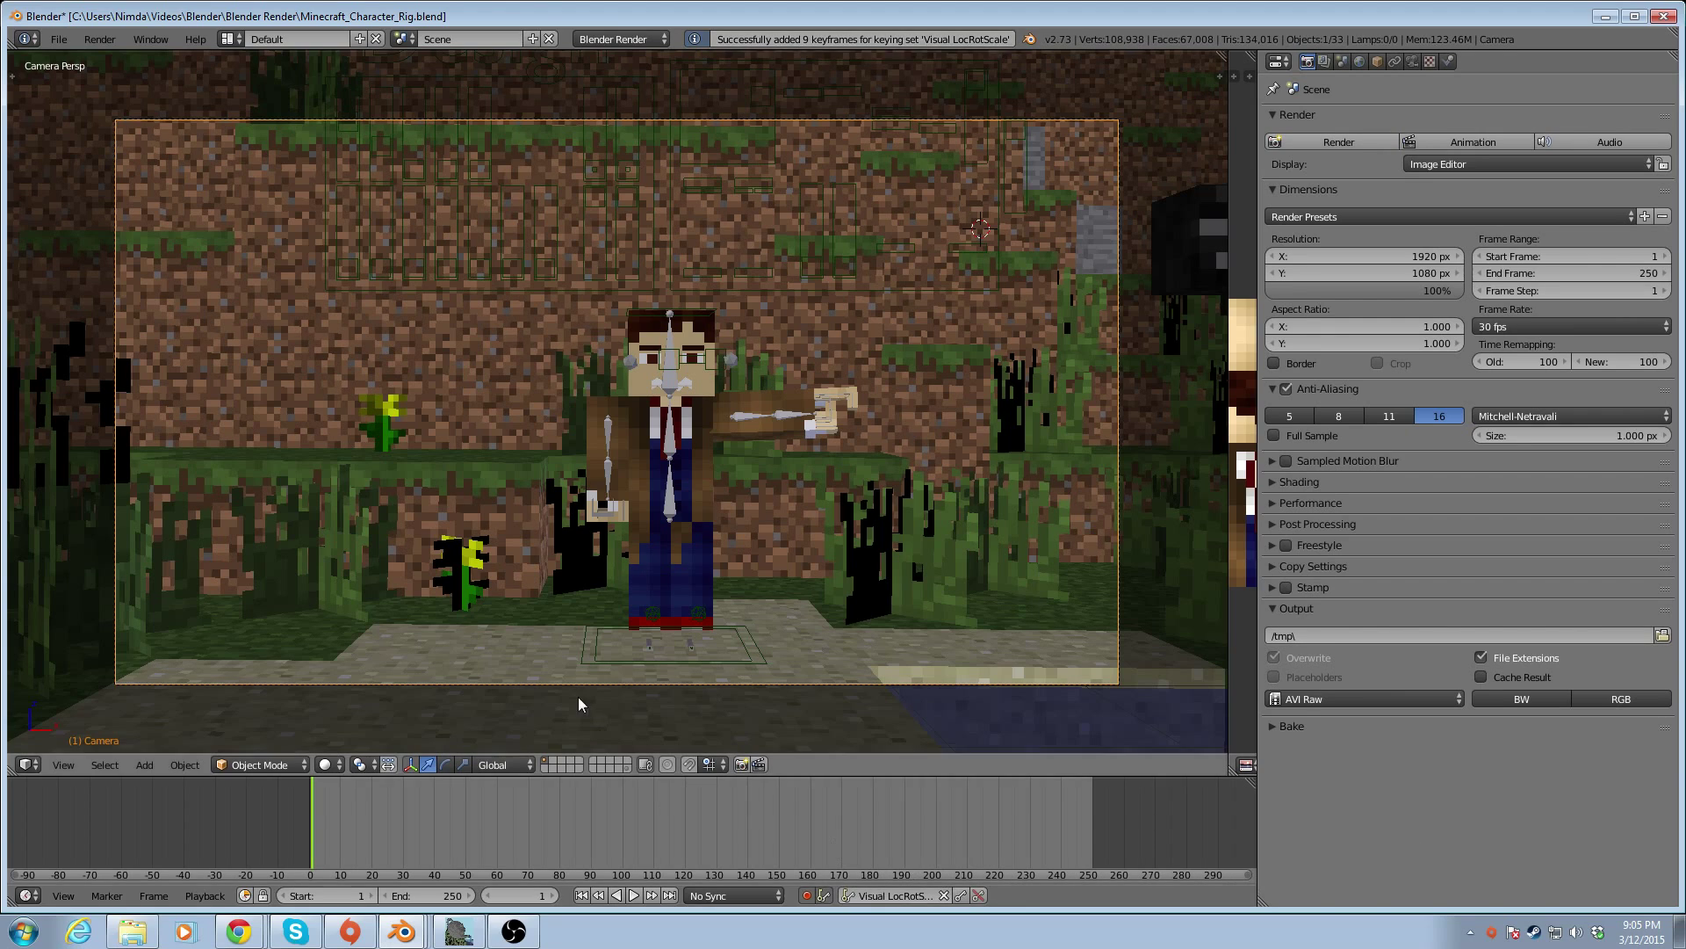
At frame 30, move the camera about 2.8 units along X to bring the Wither into the shot, and leave camera view
click(402, 838)
click(402, 835)
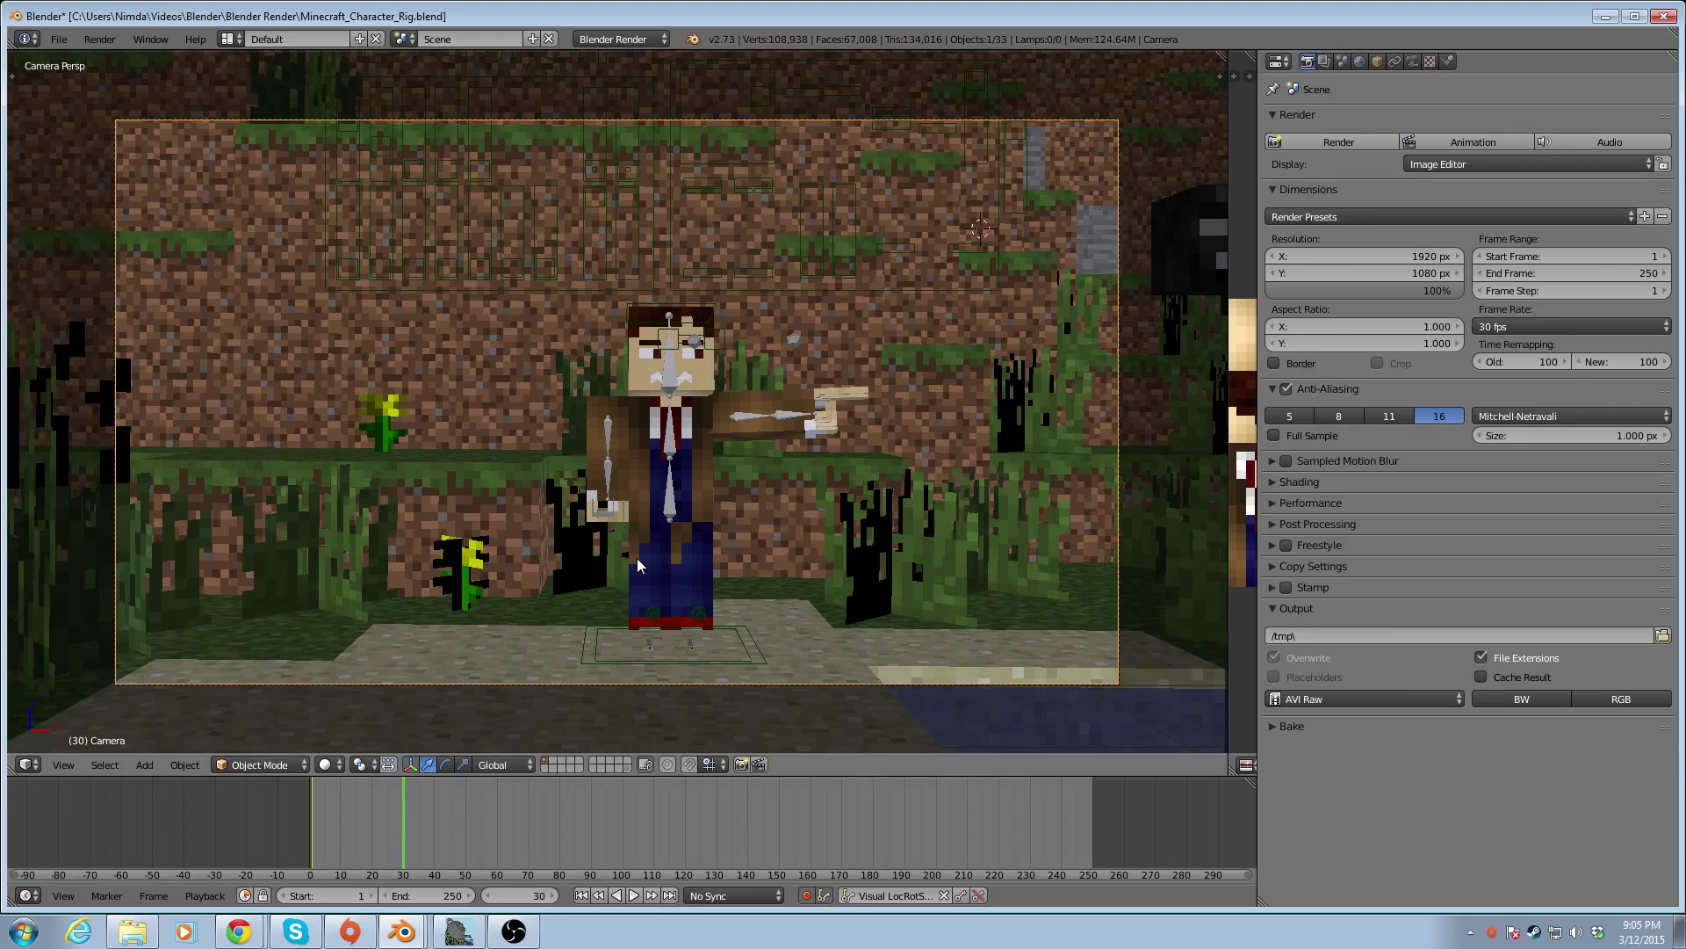
key(g)
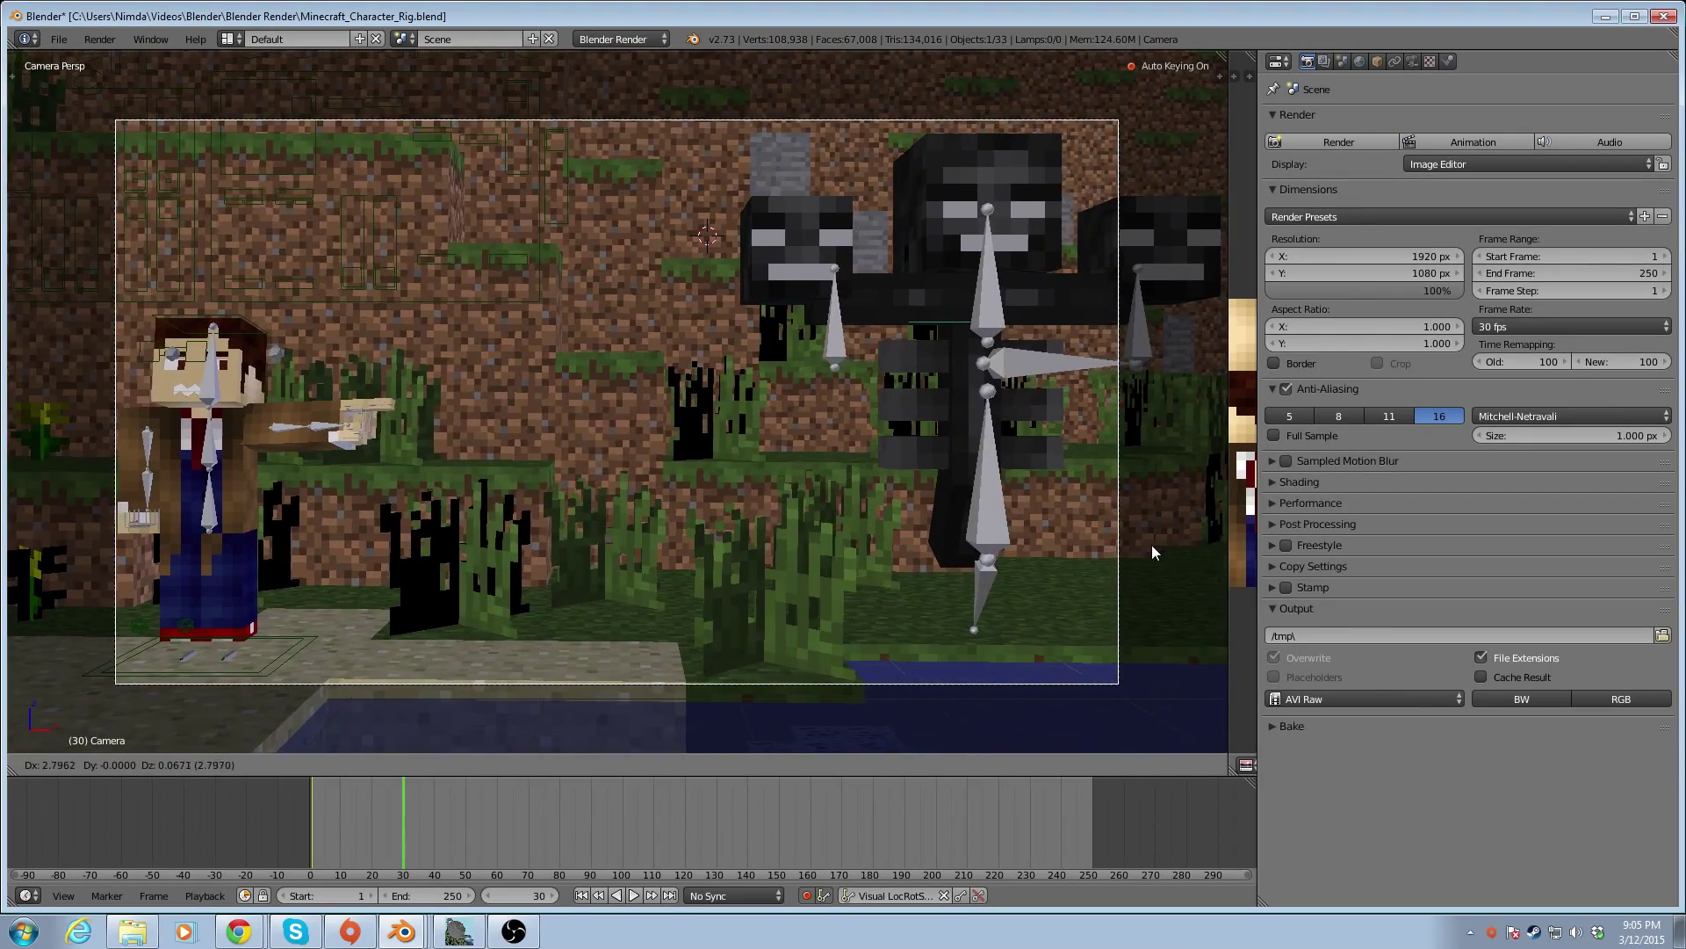
click(1161, 544)
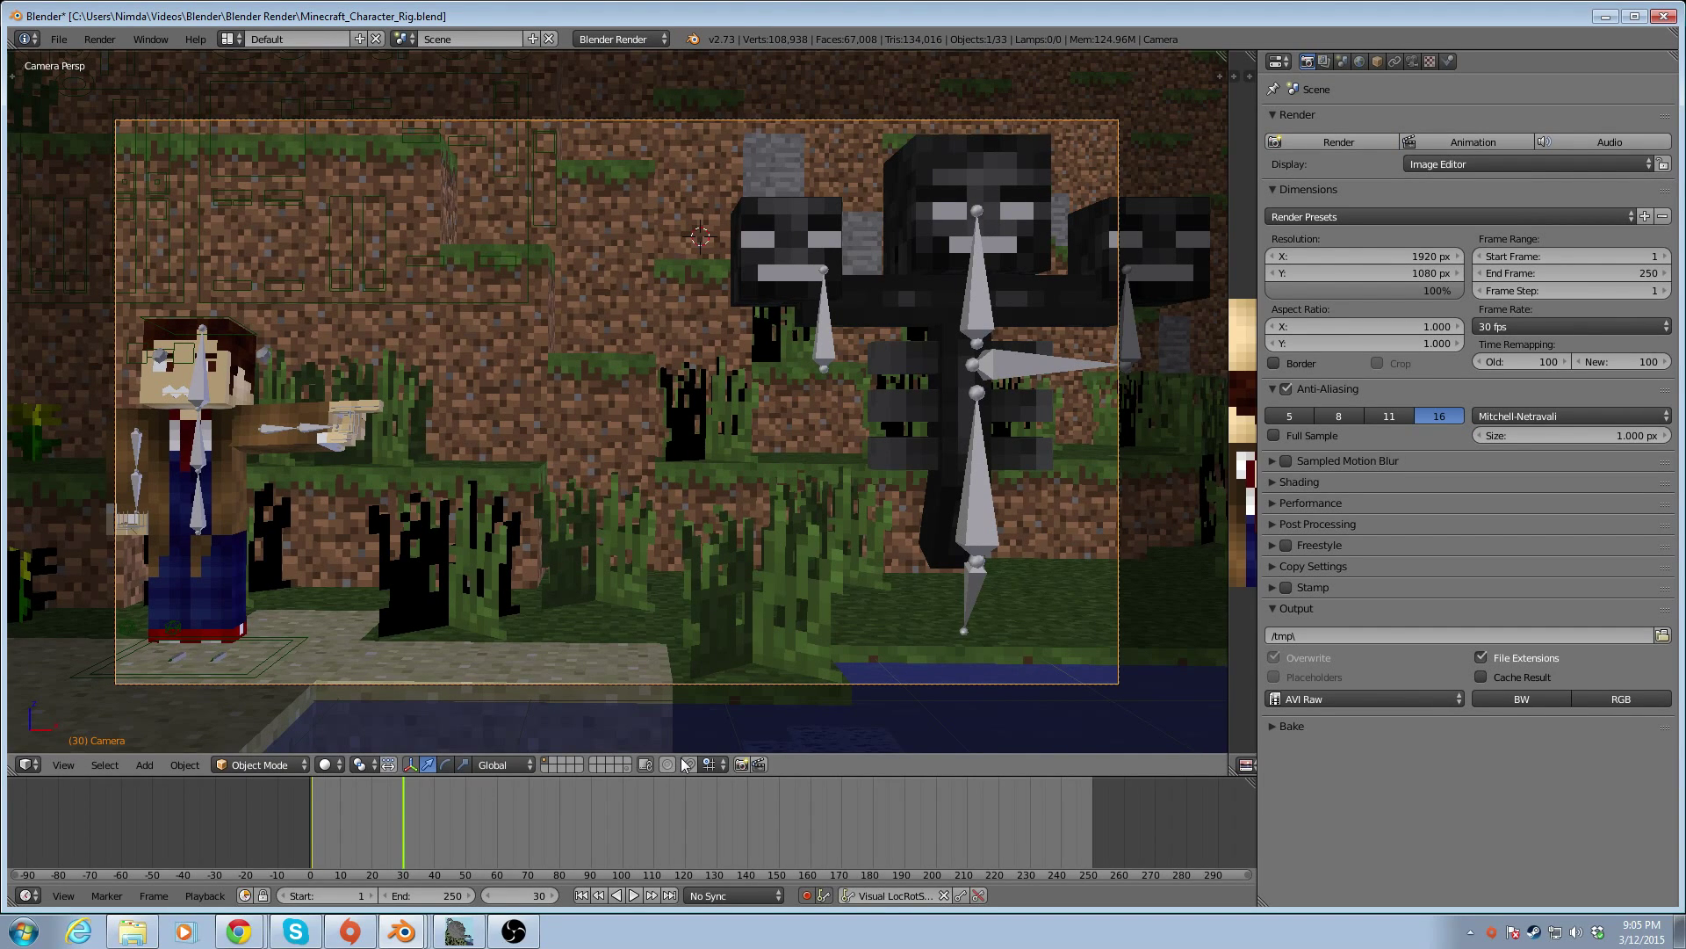
key(KP_0)
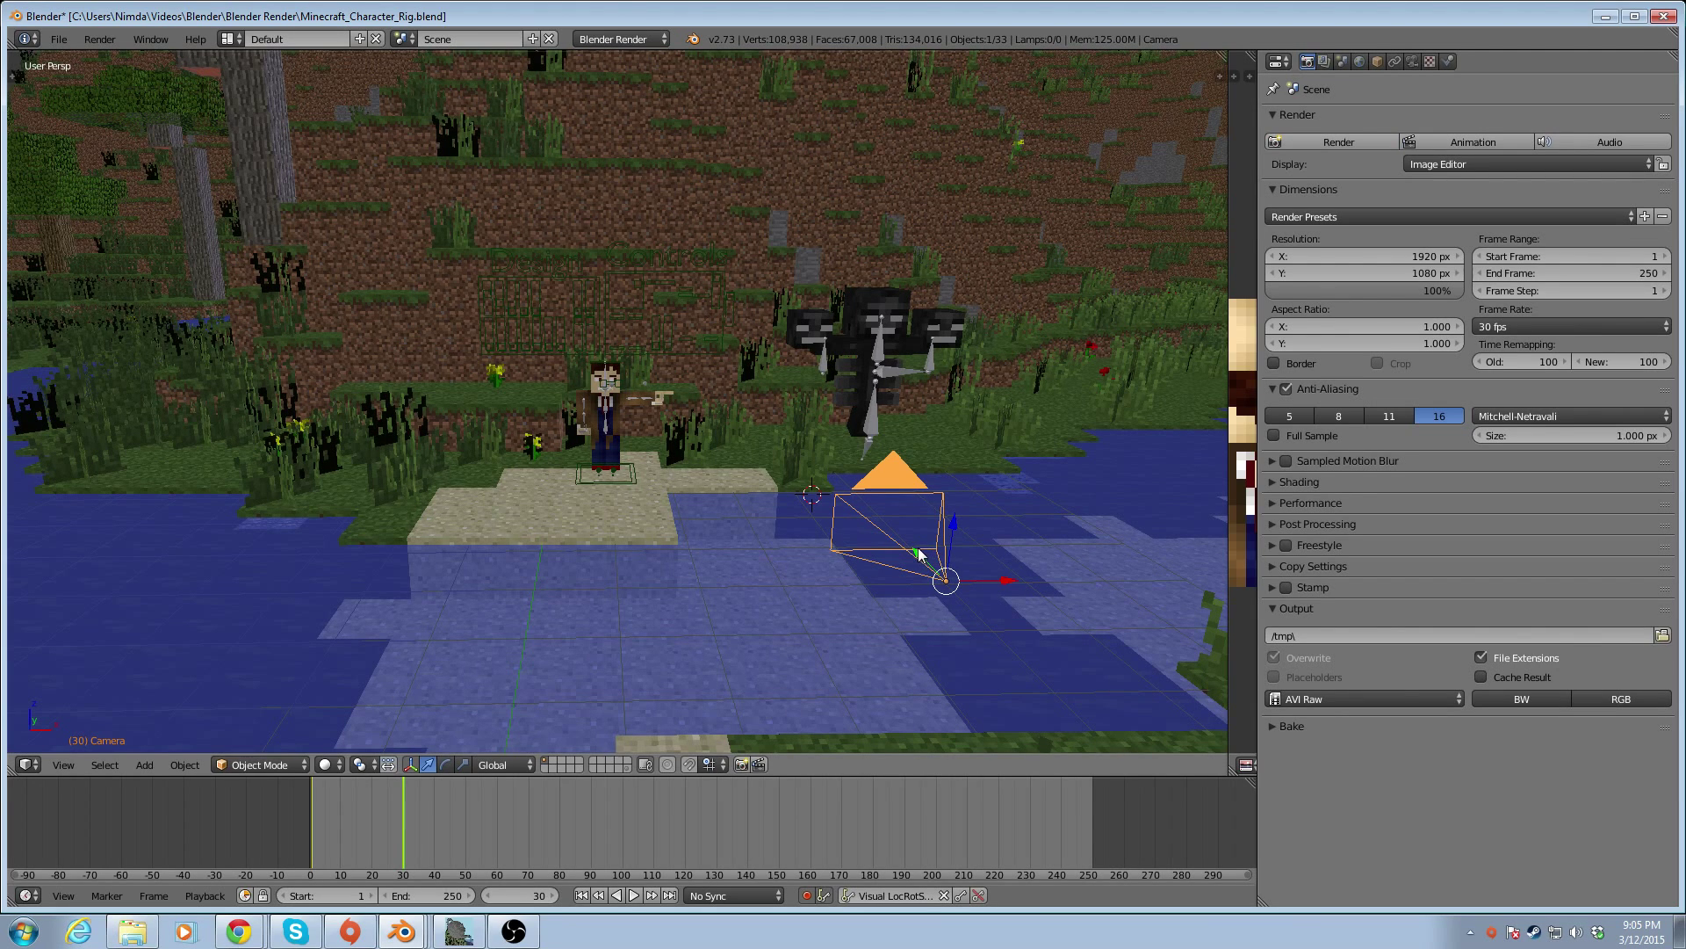
At frame 30, pull the camera back about 2.06 units along Y and key it with the Visual LocRotScale keying set in camera view
key(g)
key(y)
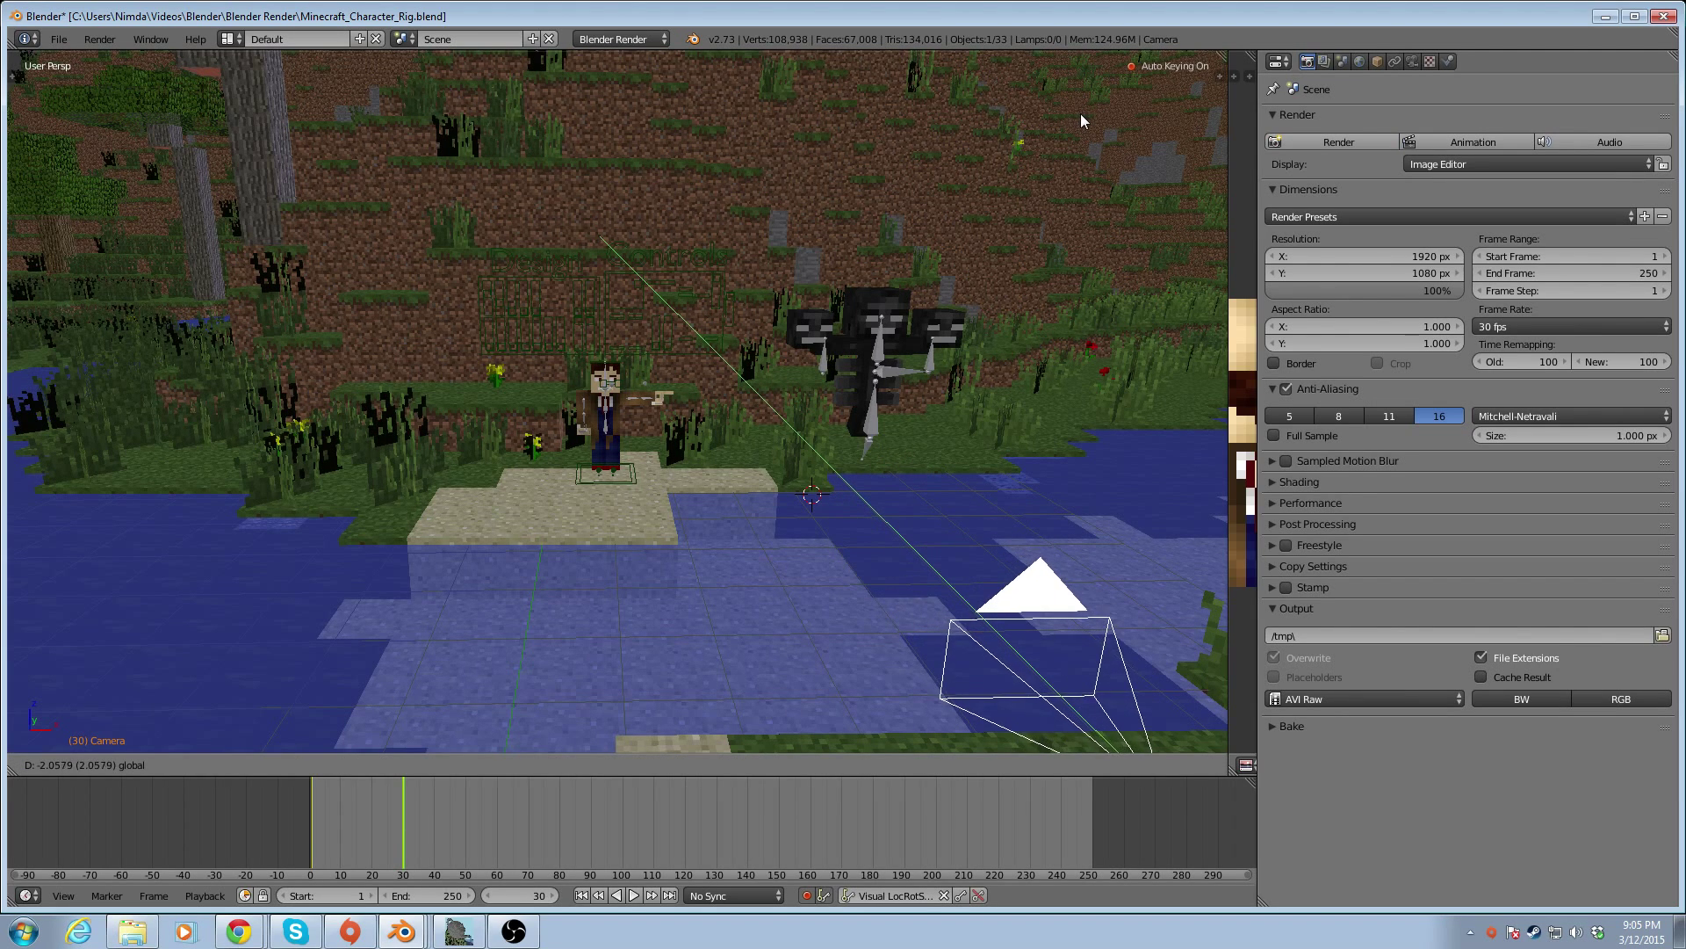
click(1080, 113)
key(KP_0)
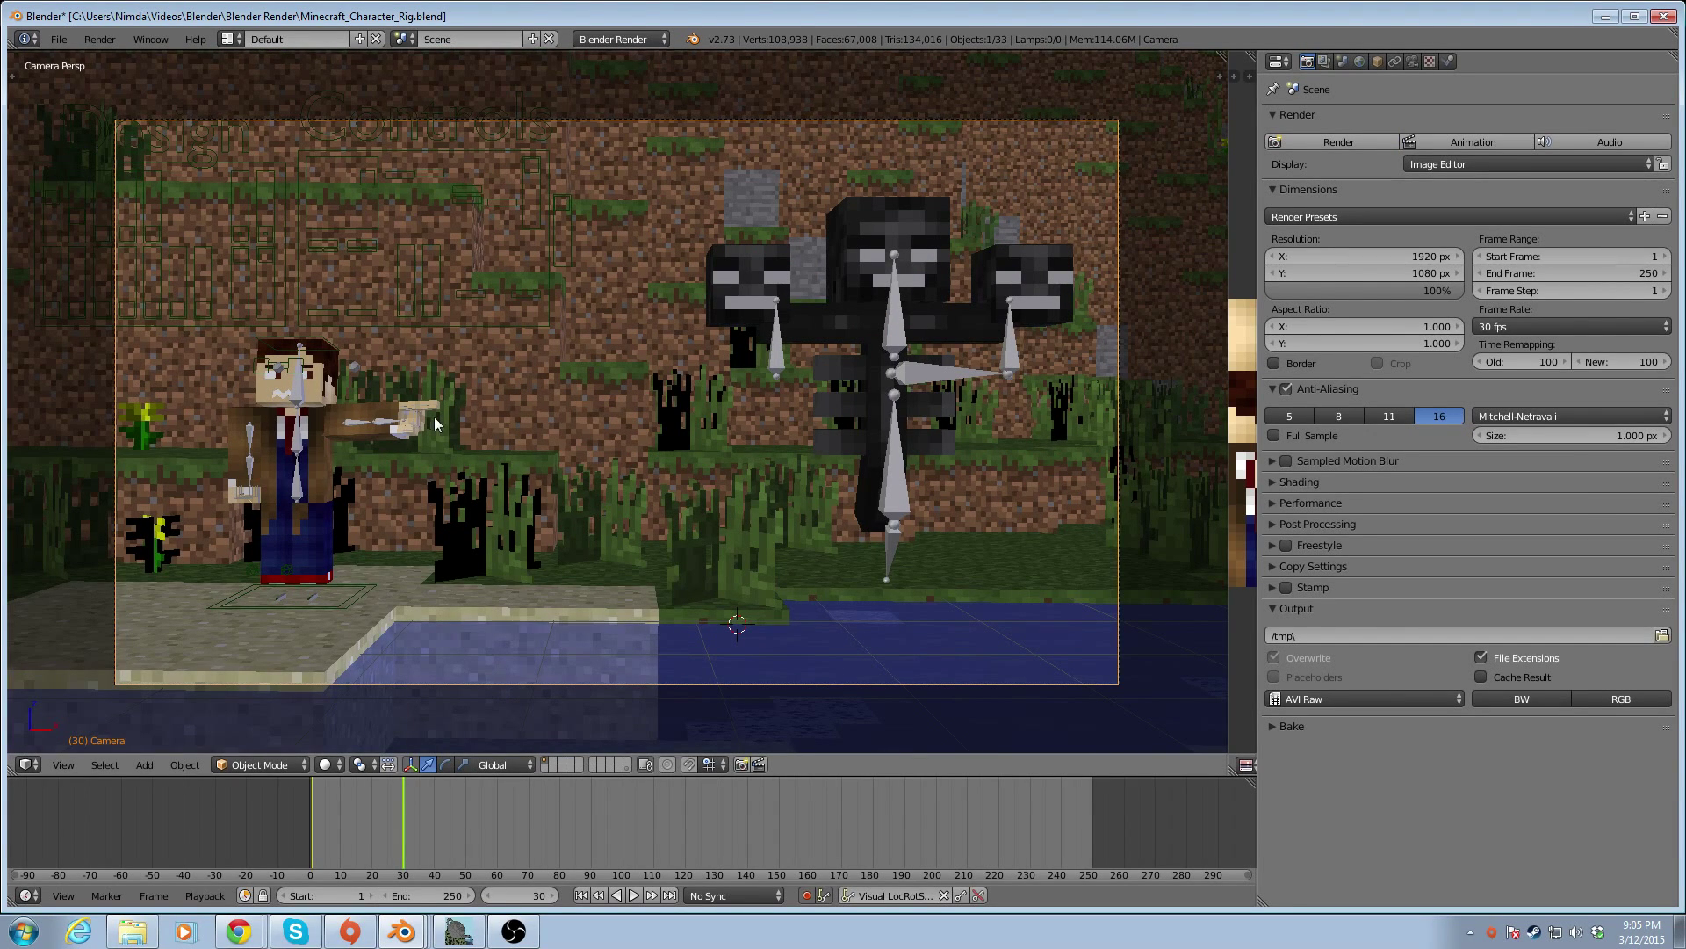
click(960, 896)
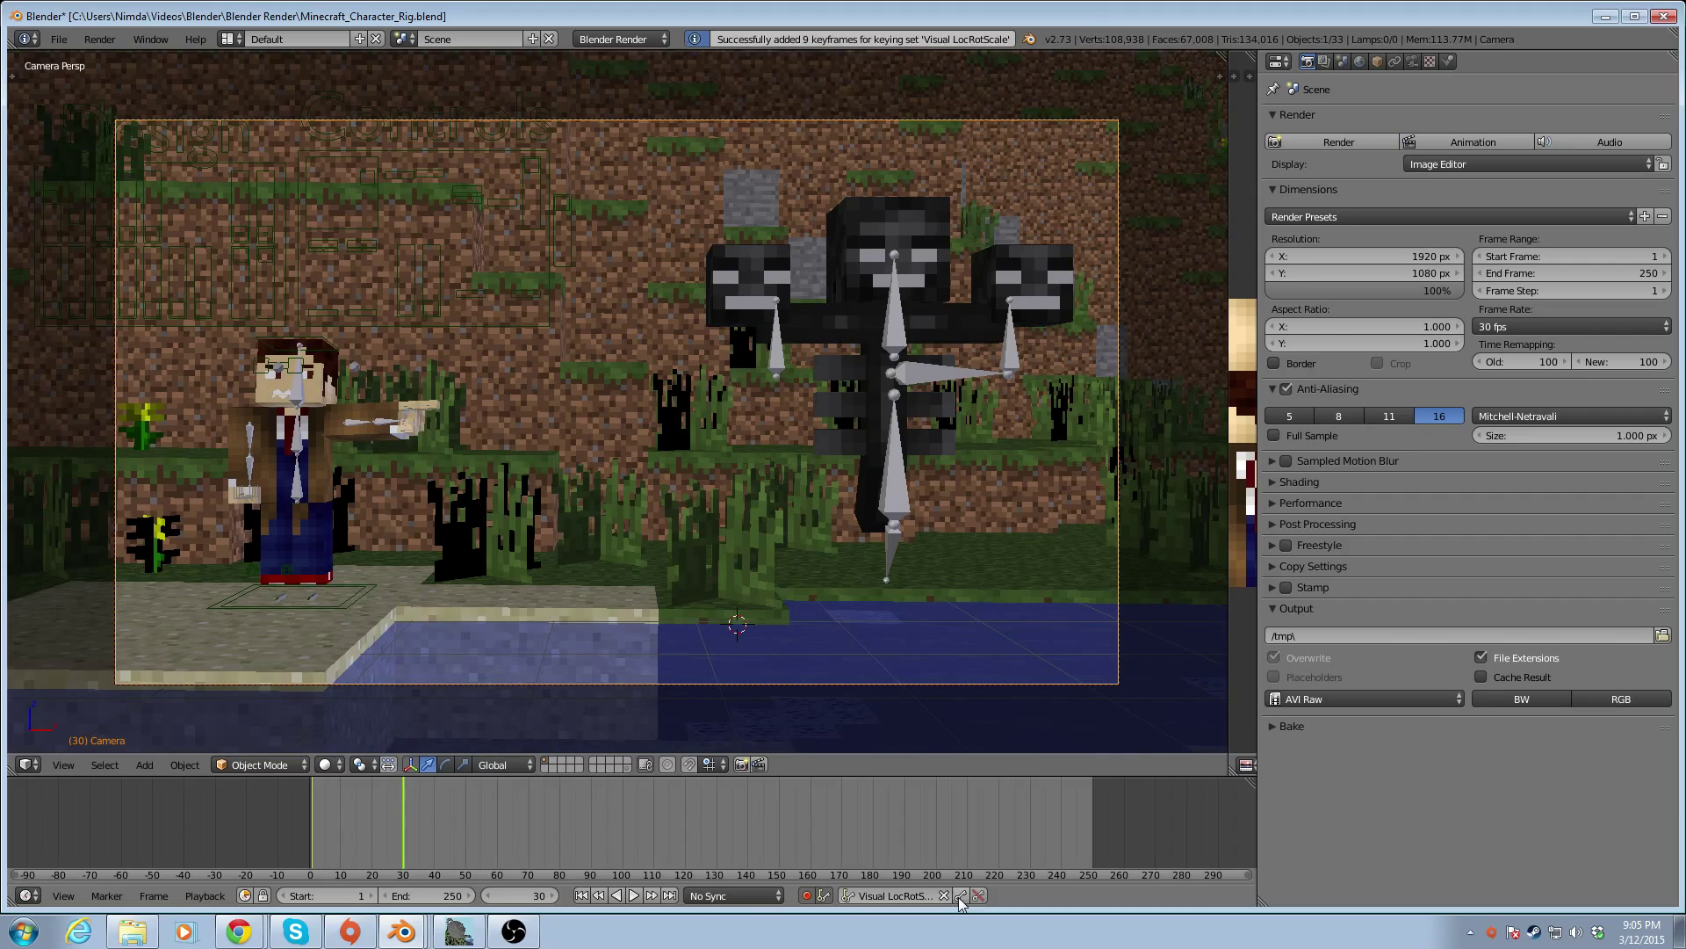
Scrub back to frame 0, return to the character's bones in Pose Mode, and select the right eye tracking bone at frame 43
drag(361, 808, 298, 810)
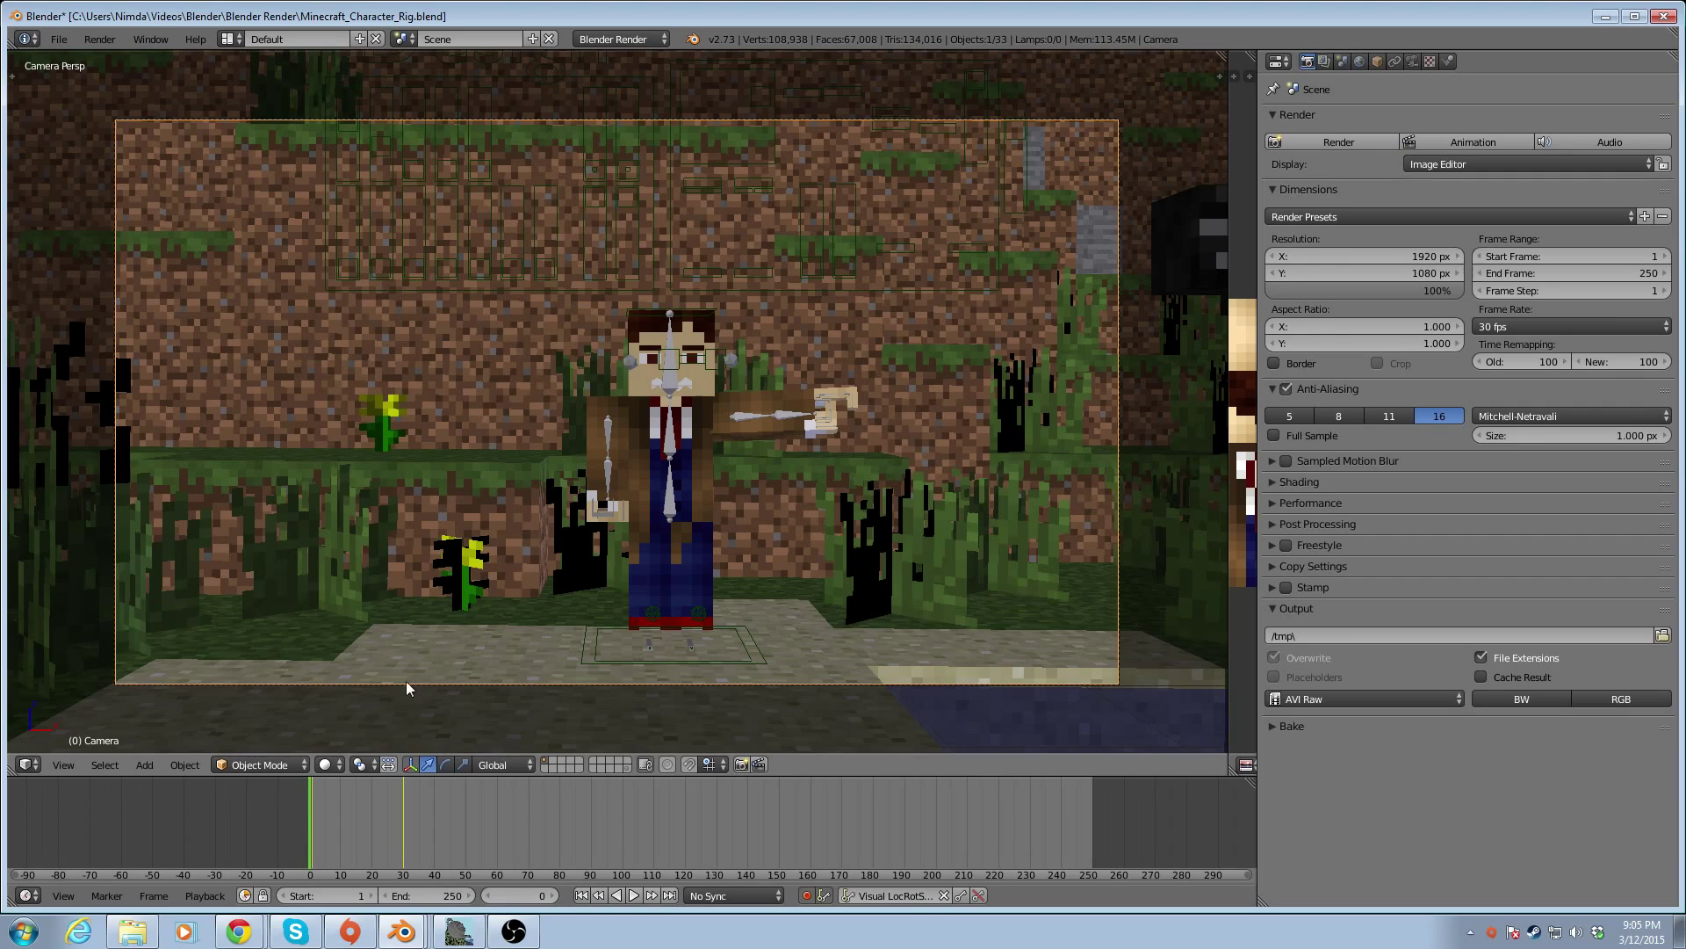
right_click(606, 423)
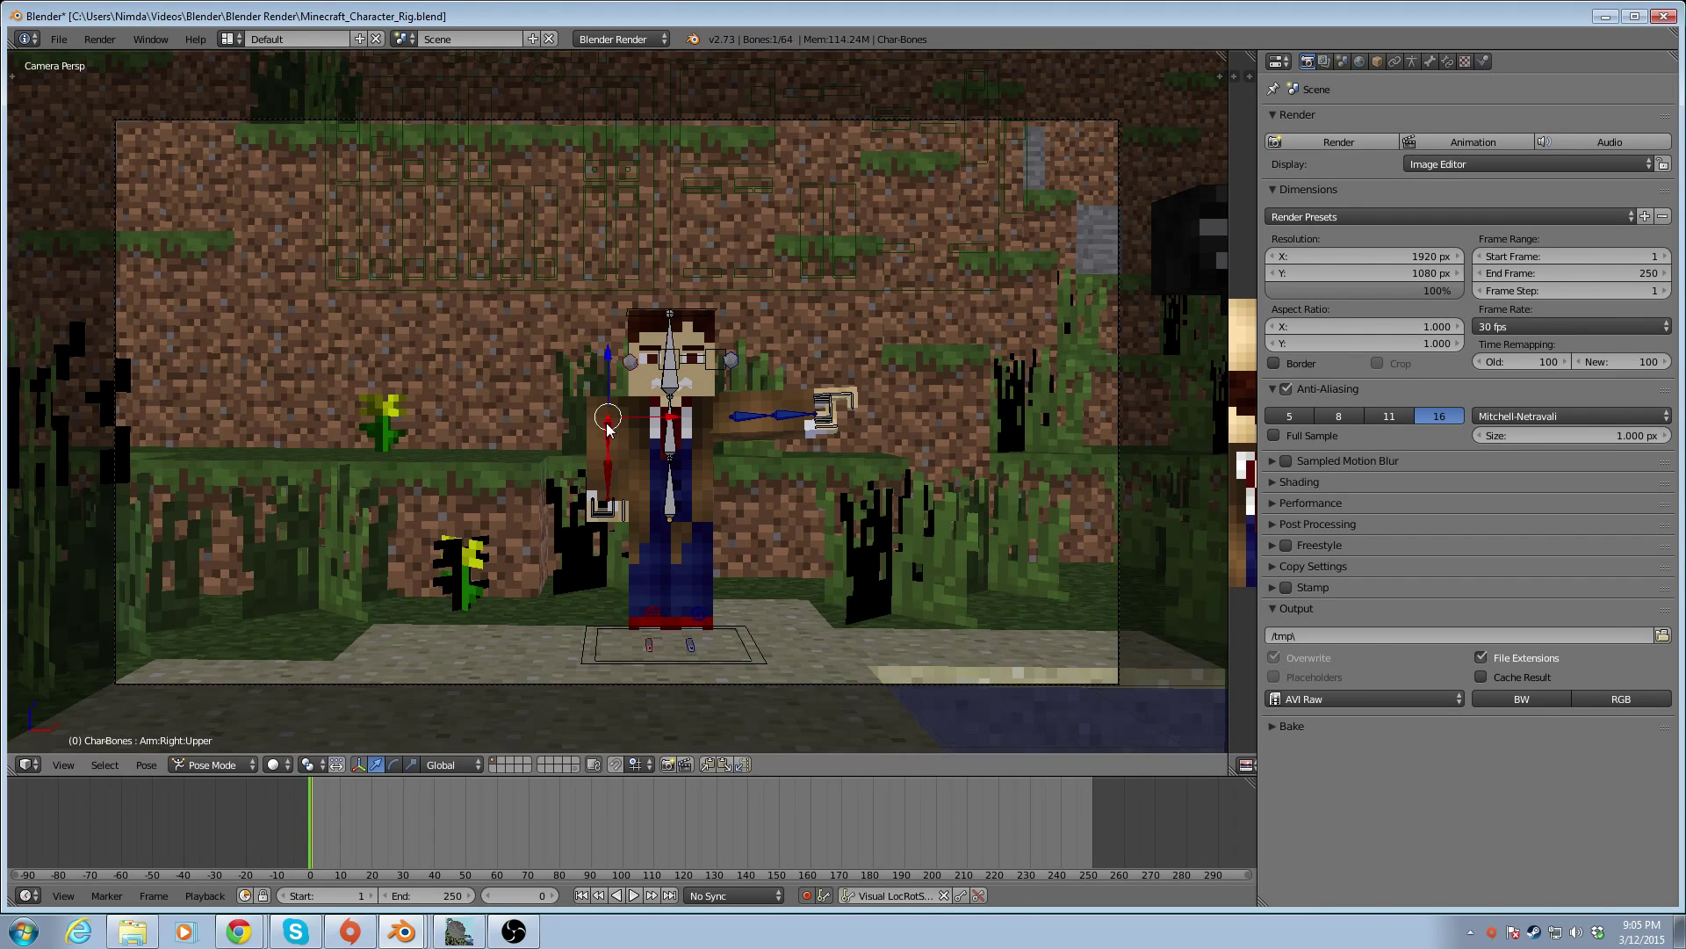
key(ctrl+Tab)
scroll(356, 835, down, 1)
scroll(356, 829, up, 1)
mouse_move(466, 824)
mouse_down()
mouse_move(304, 827)
mouse_move(465, 824)
mouse_move(445, 825)
mouse_up()
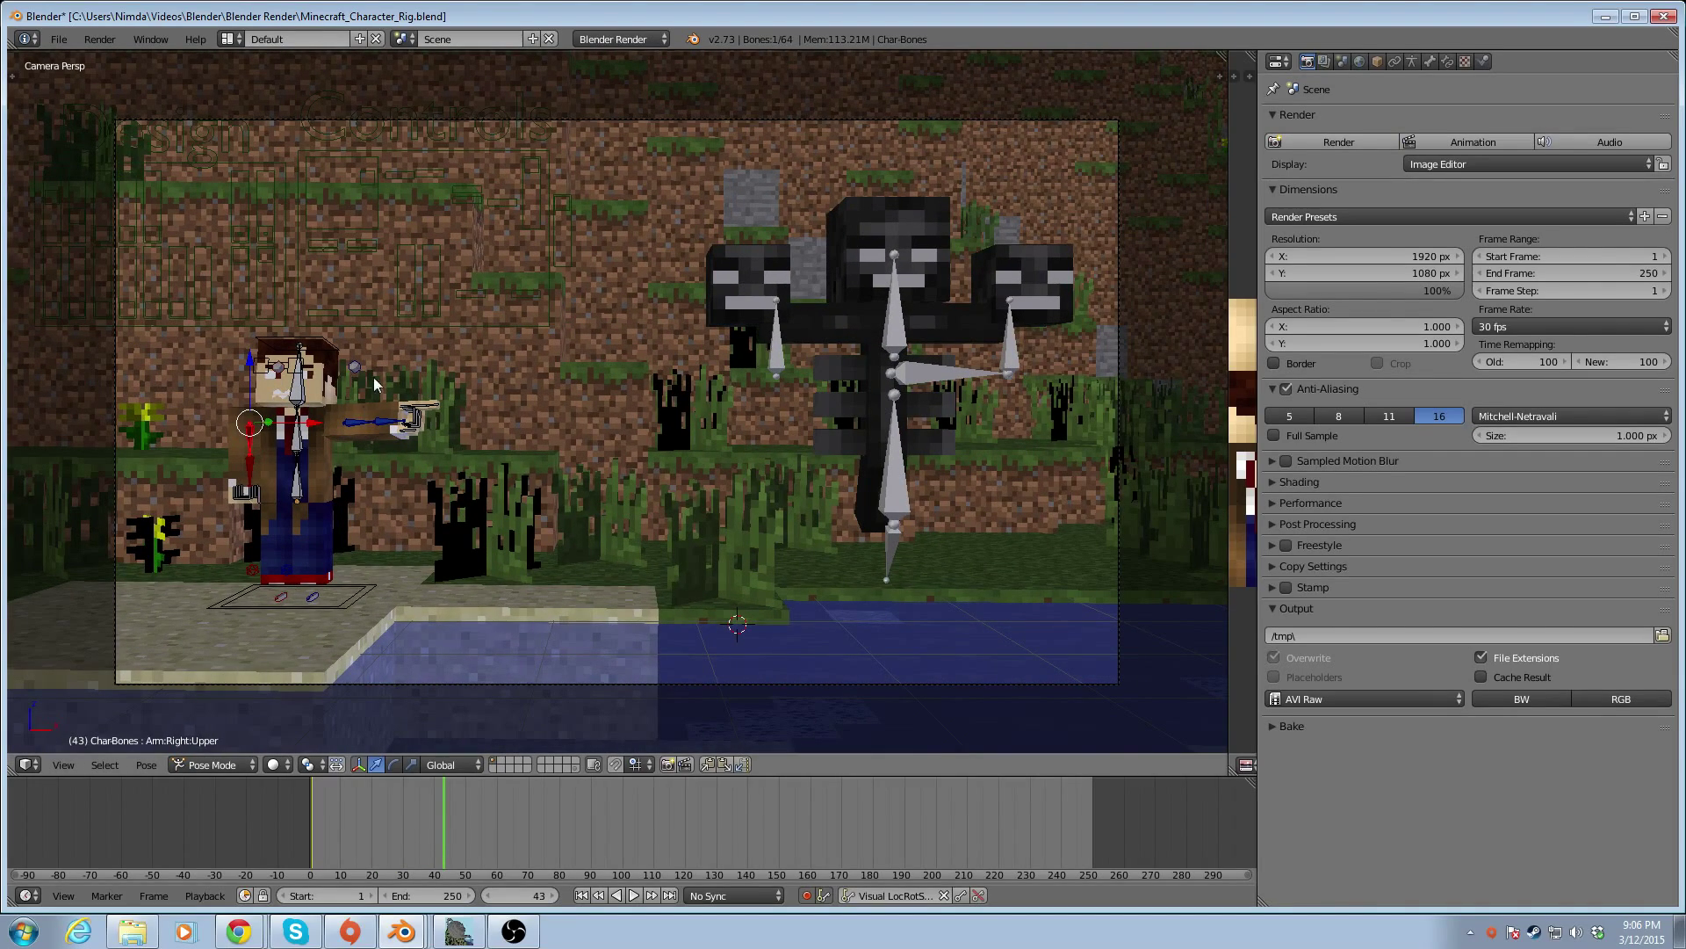
right_click(278, 370)
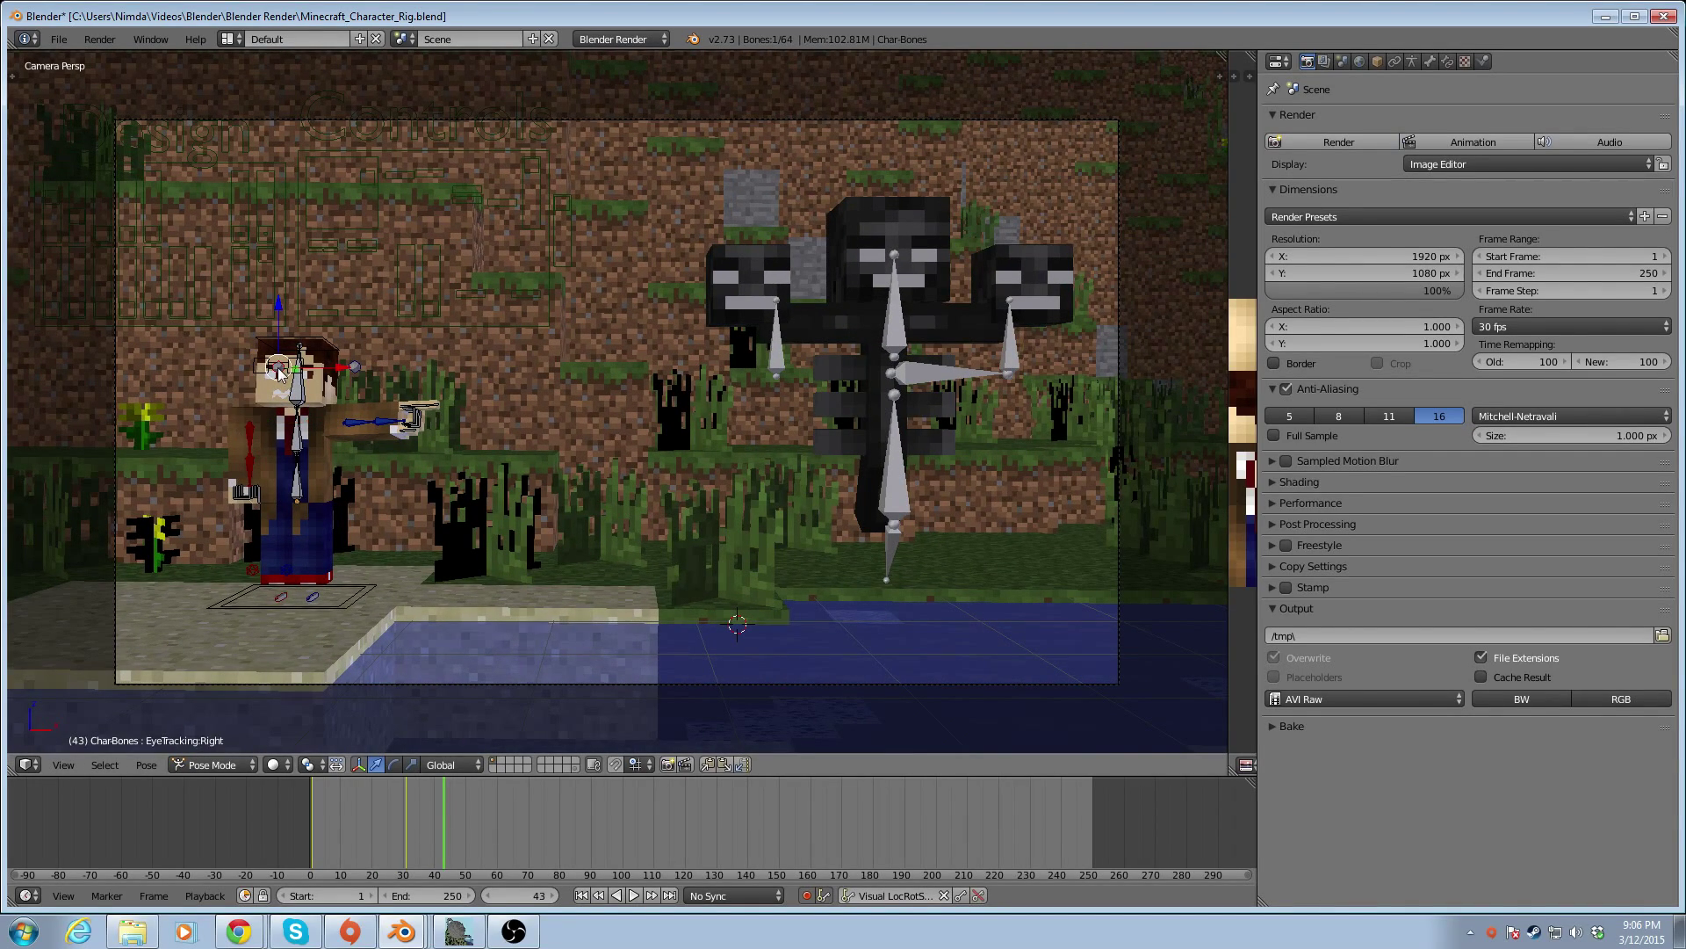
right_click(250, 427)
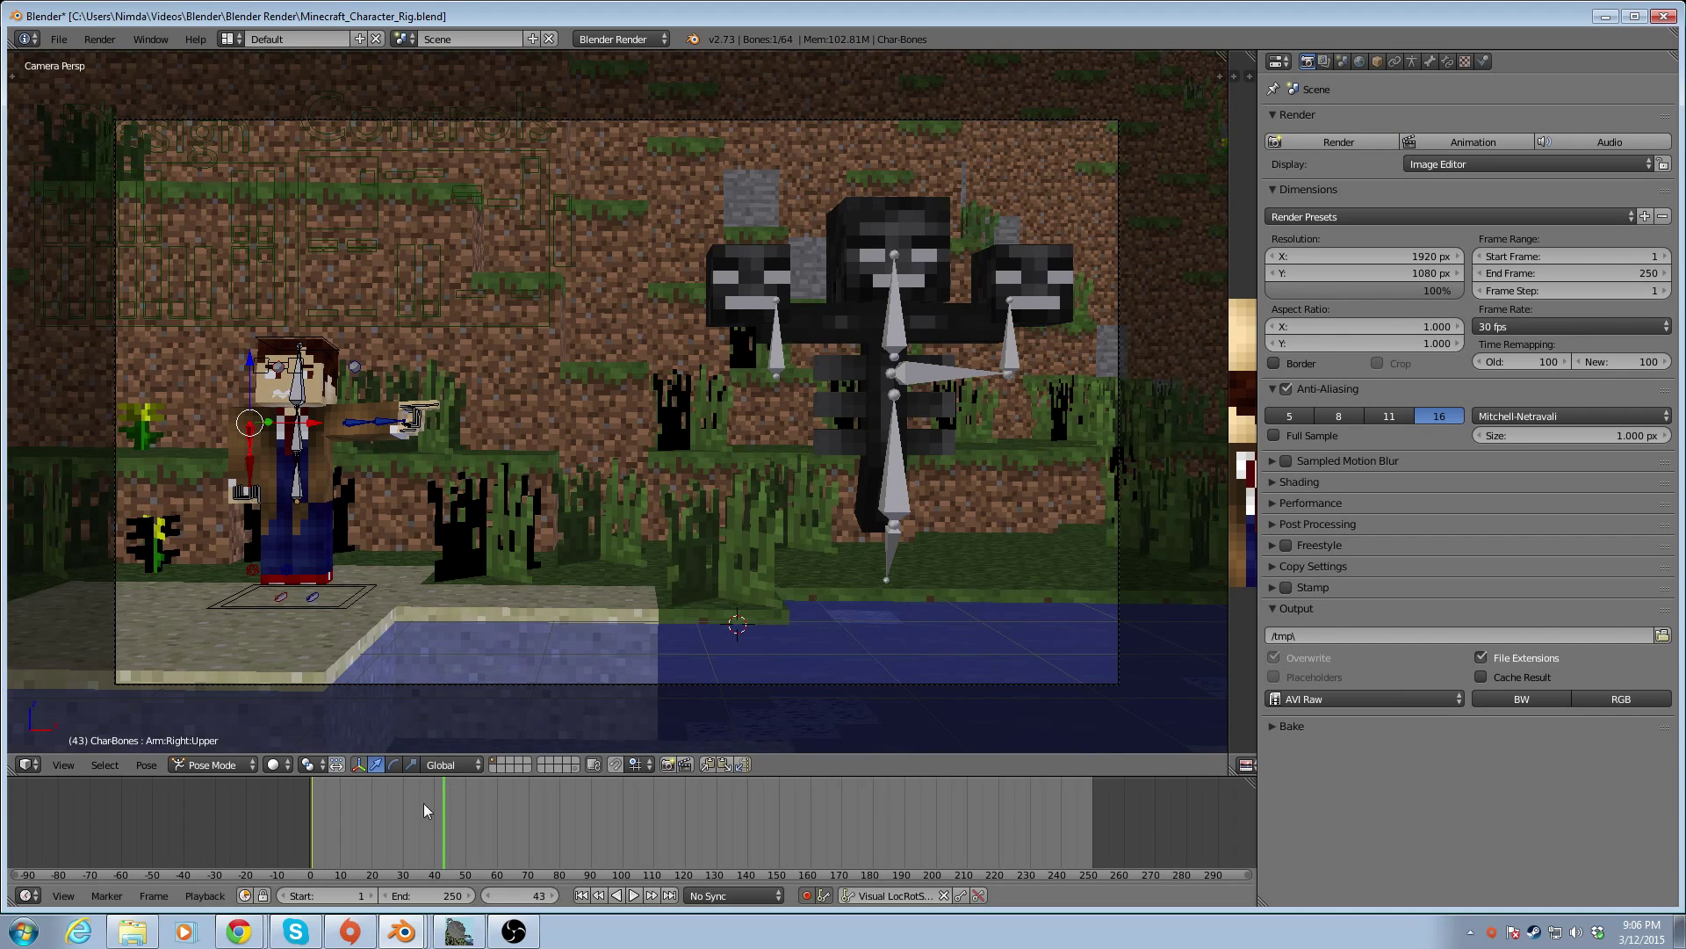
drag(457, 804, 520, 823)
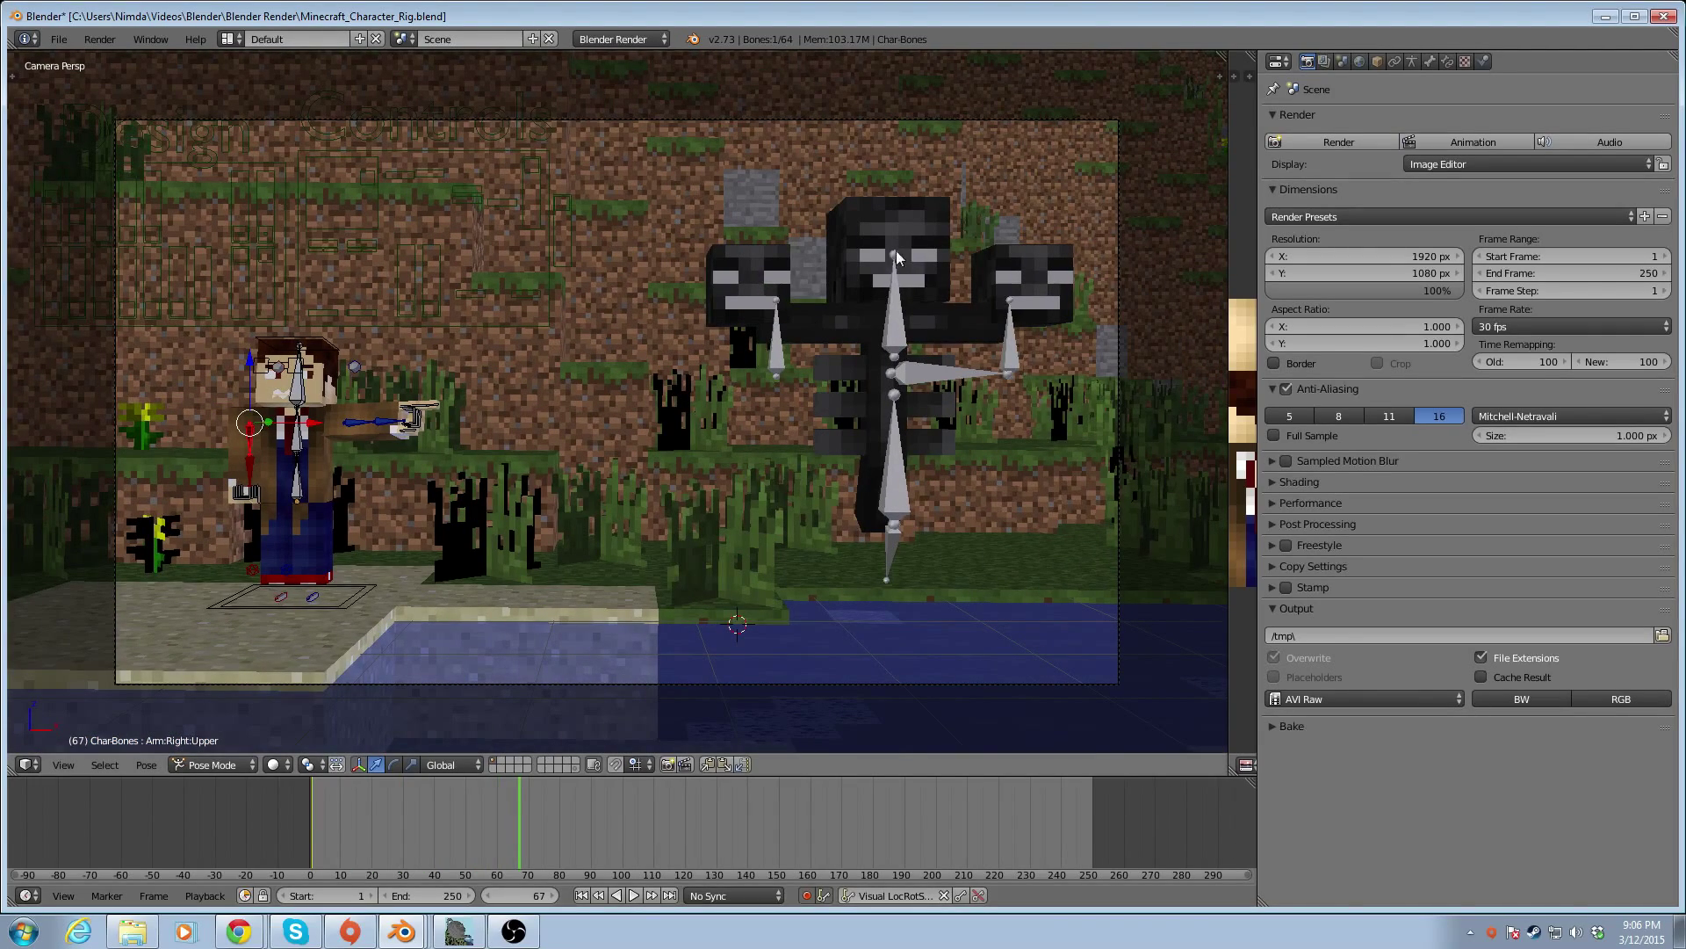
key(ctrl+Tab)
right_click(763, 282)
key(g)
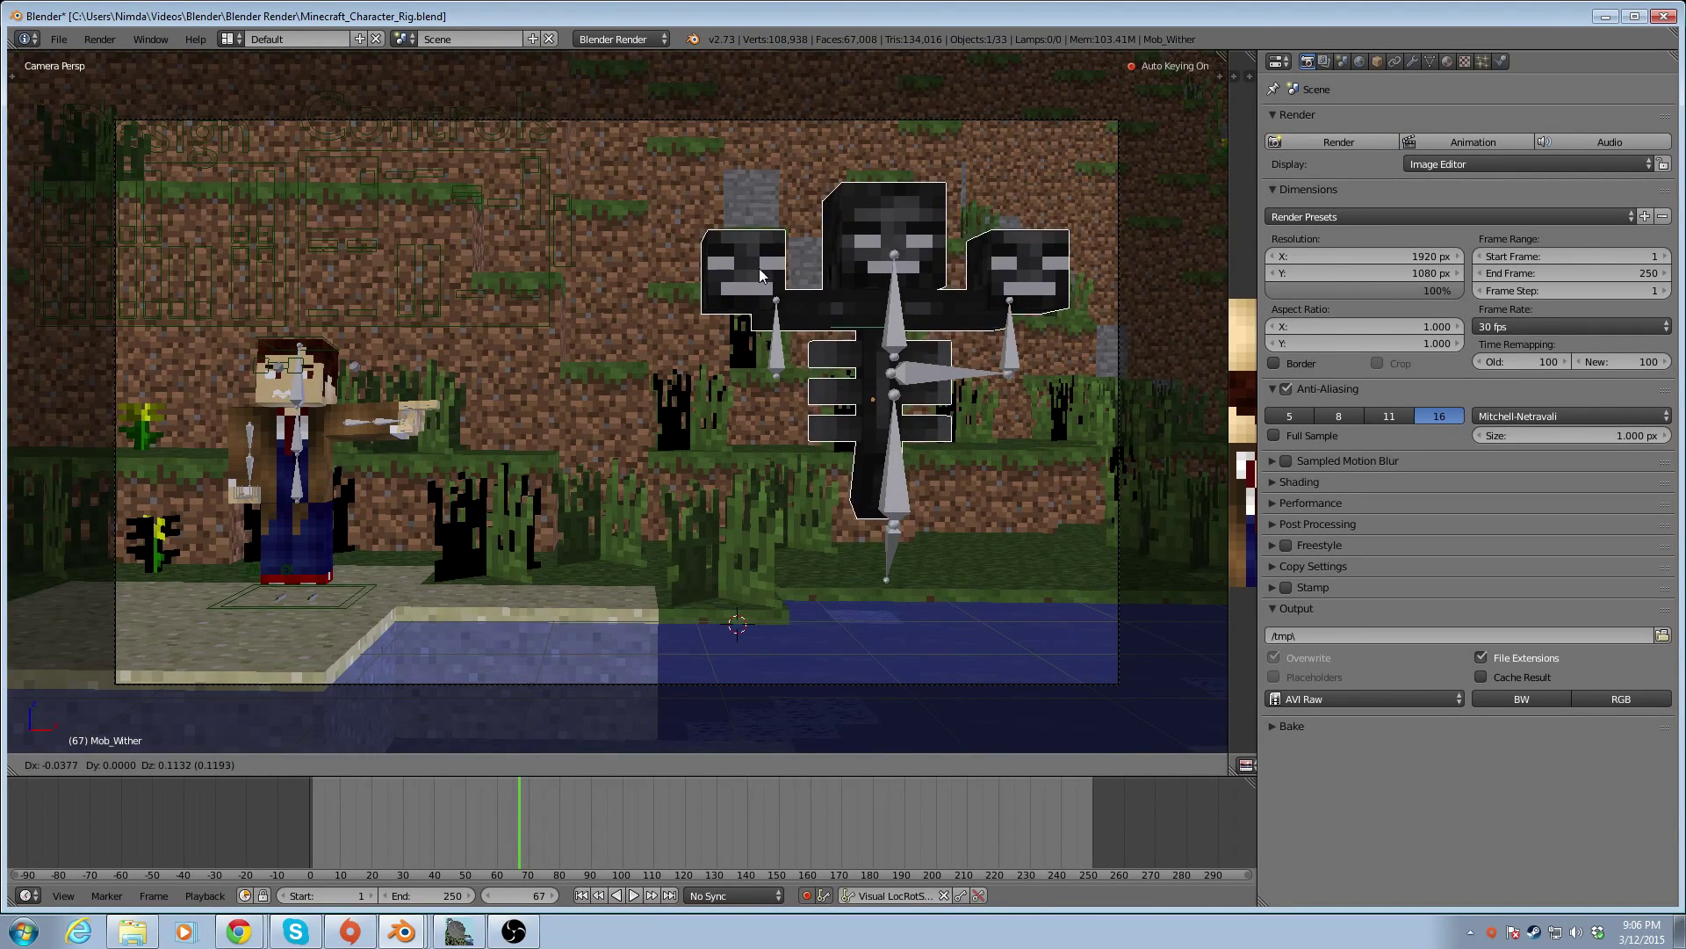
key(Escape)
Return the timeline to frame 1 and set the active keying set to Whole Character
drag(448, 850, 313, 836)
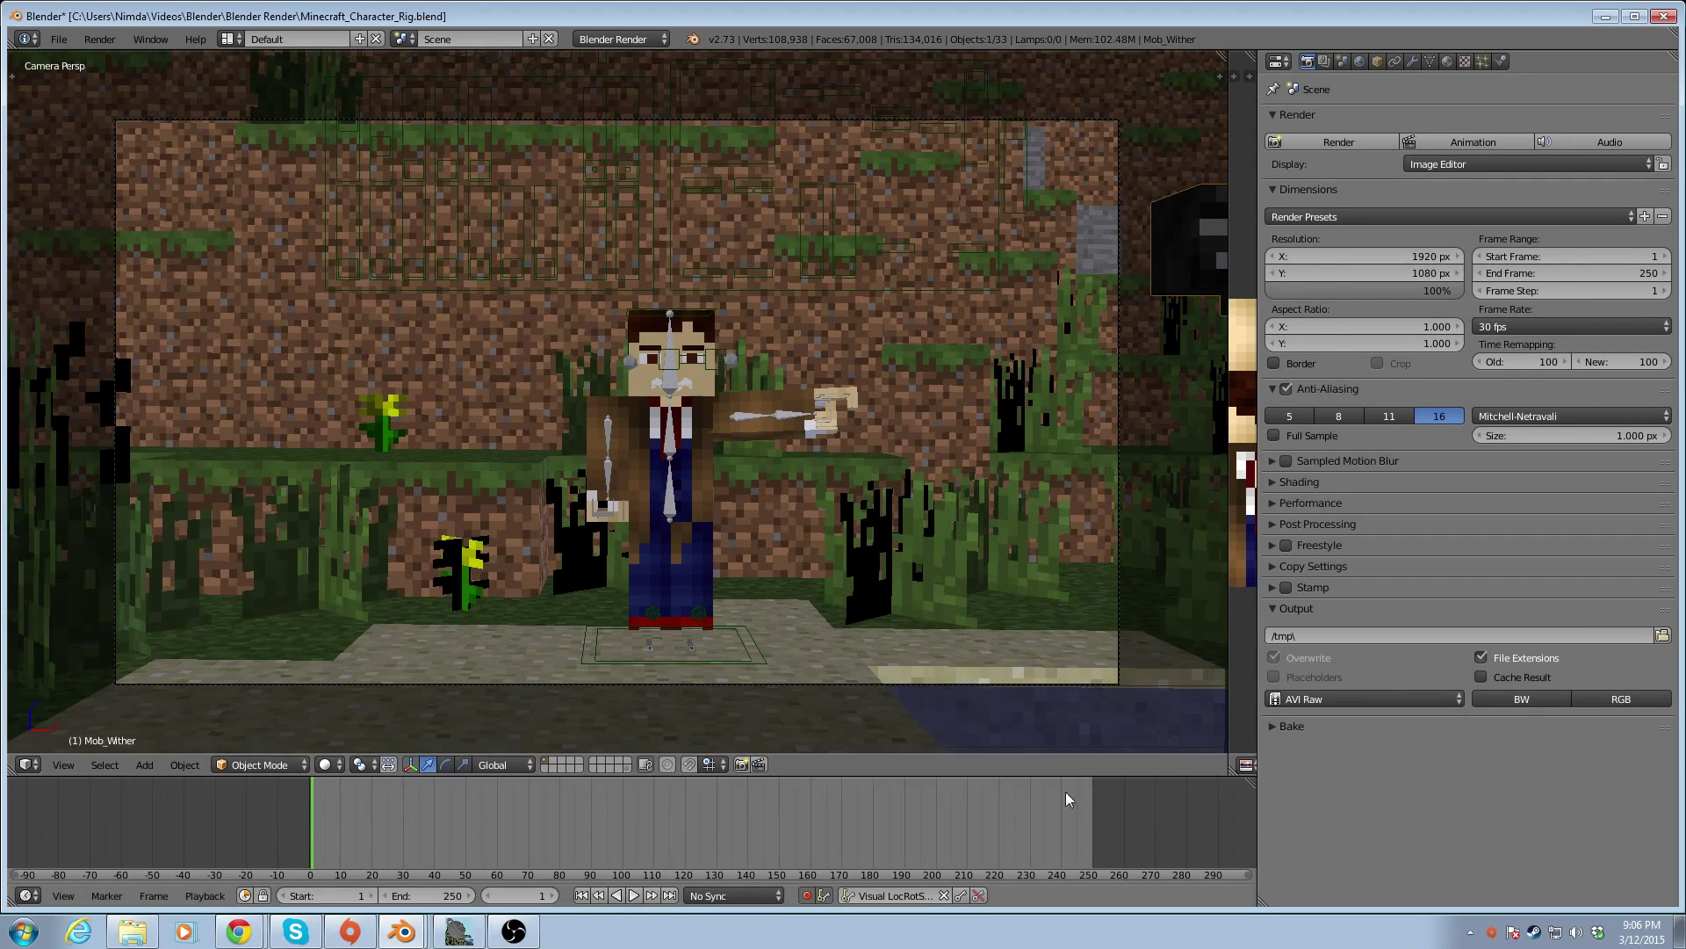
click(926, 893)
scroll(911, 873, down, 5)
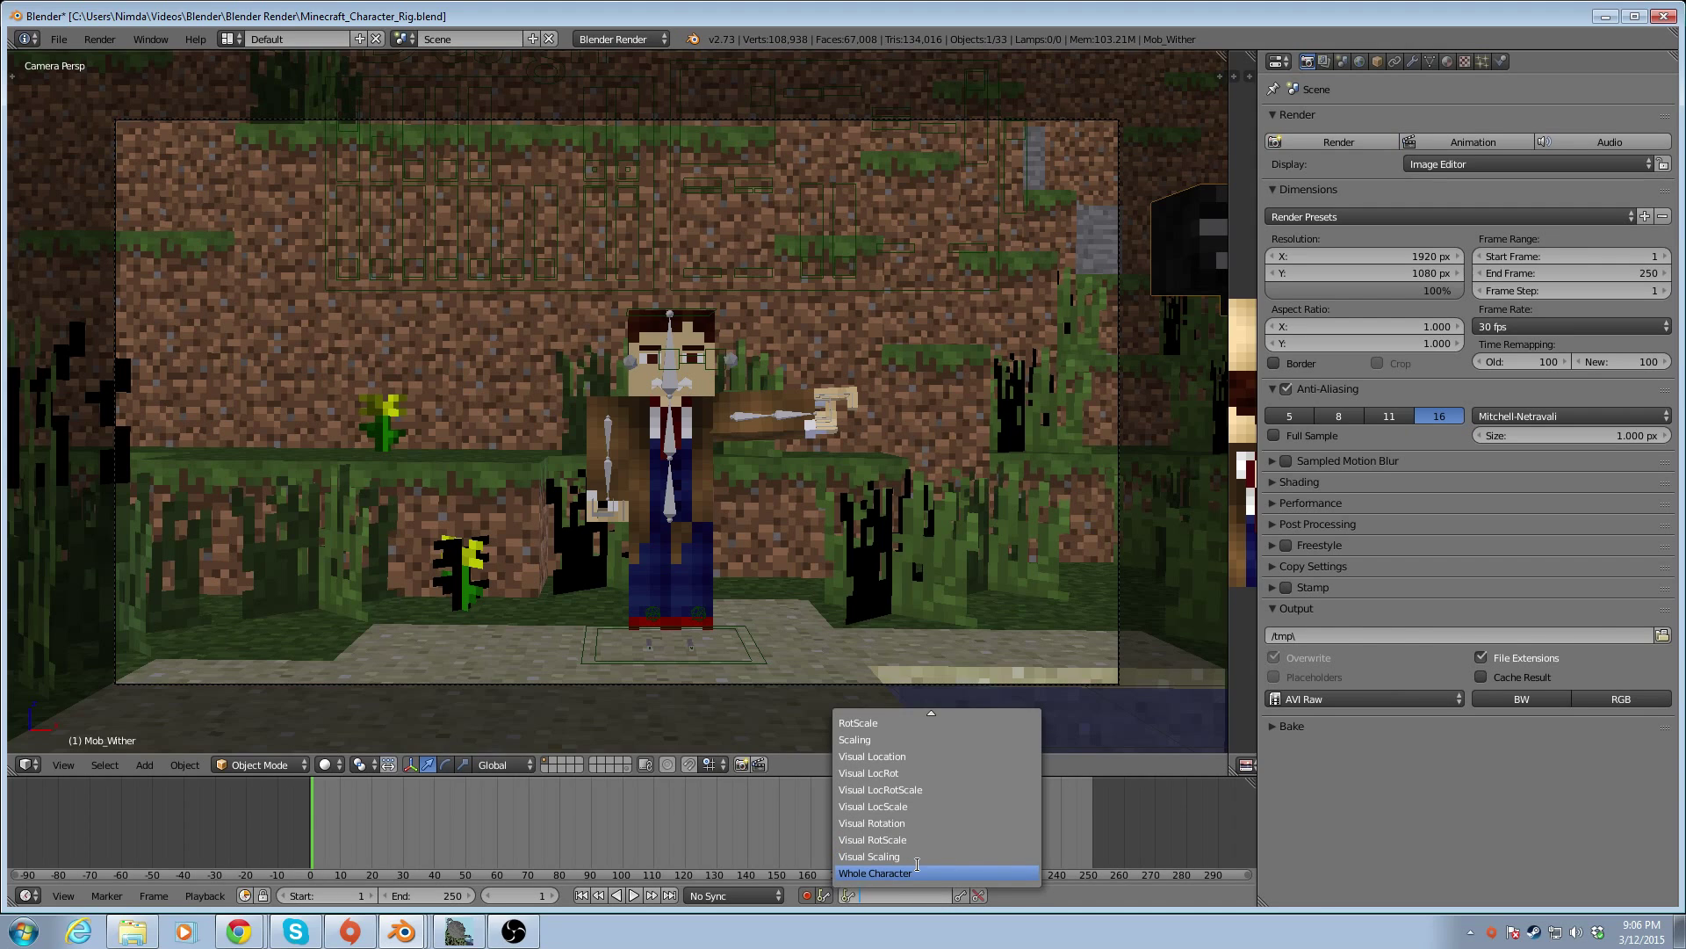
click(919, 873)
Leave the camera view and insert Whole Character keyframes on the Wither's armature in Pose Mode at frame 1
click(962, 894)
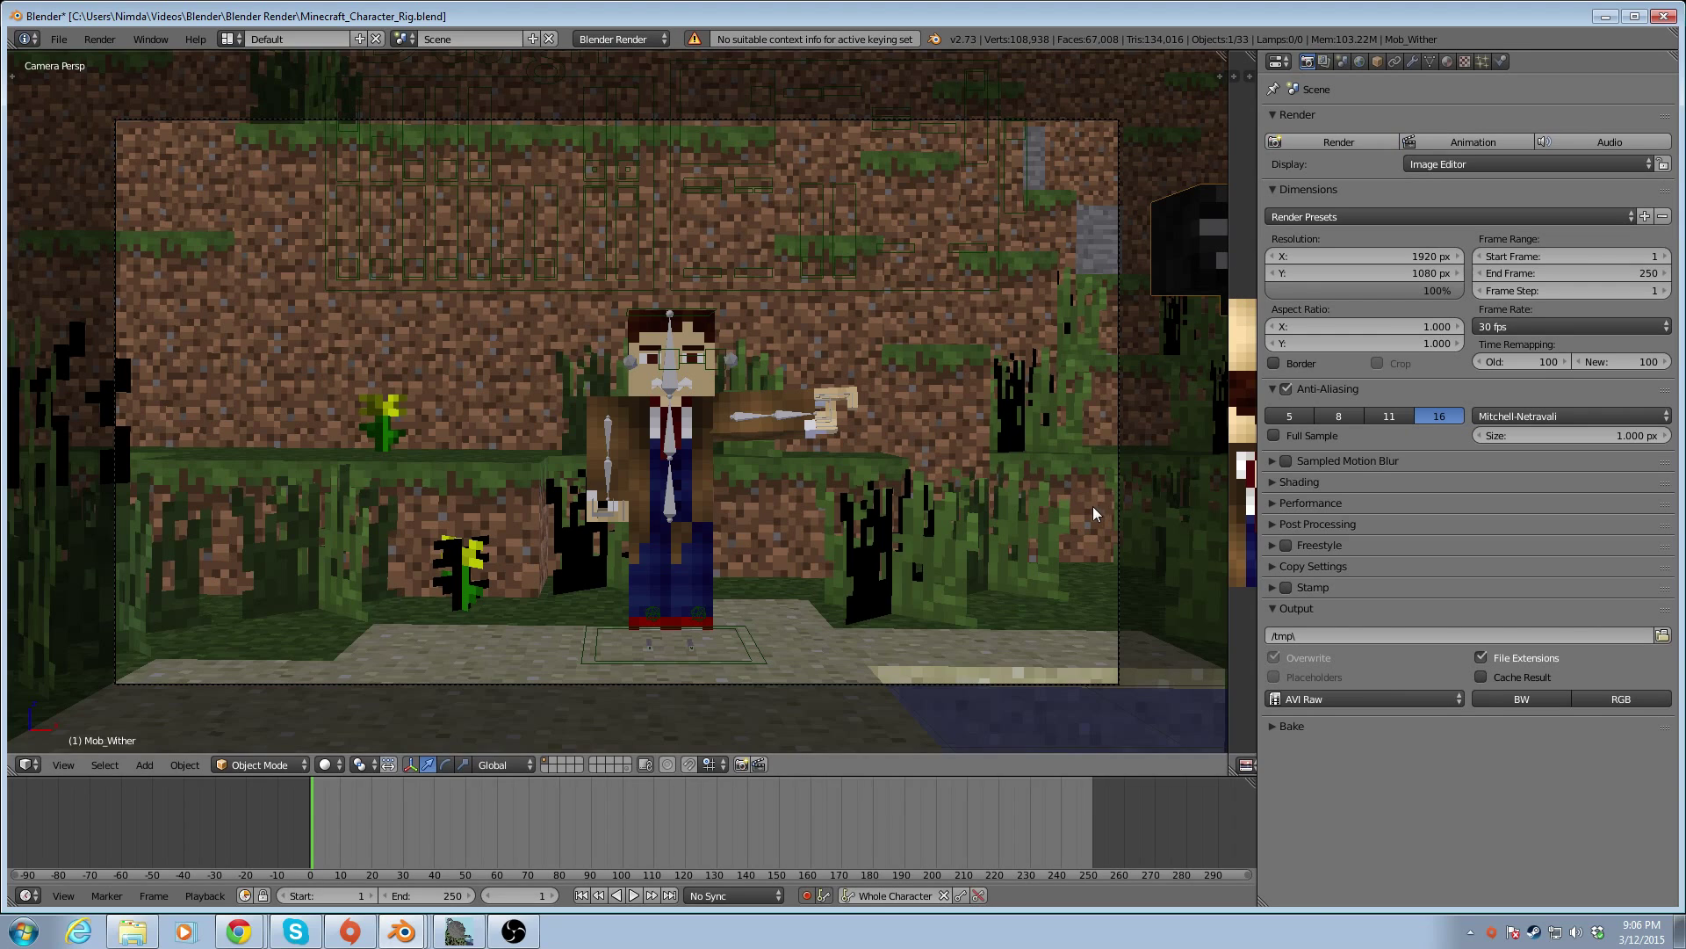
key(KP_0)
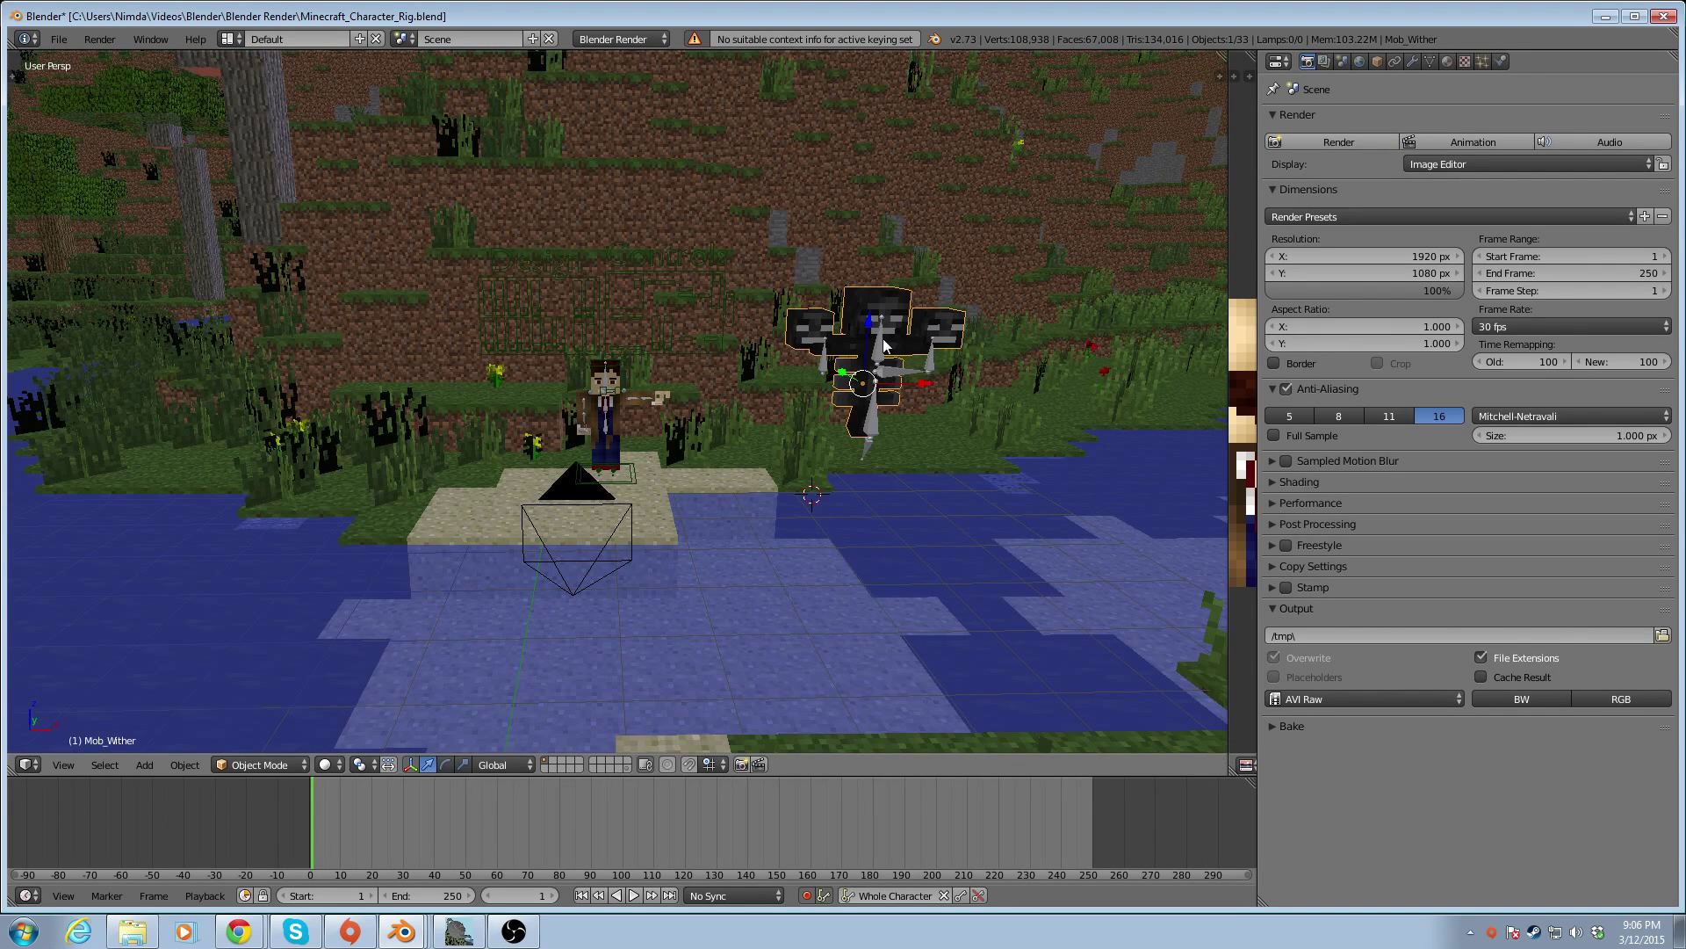
key(ctrl+Tab)
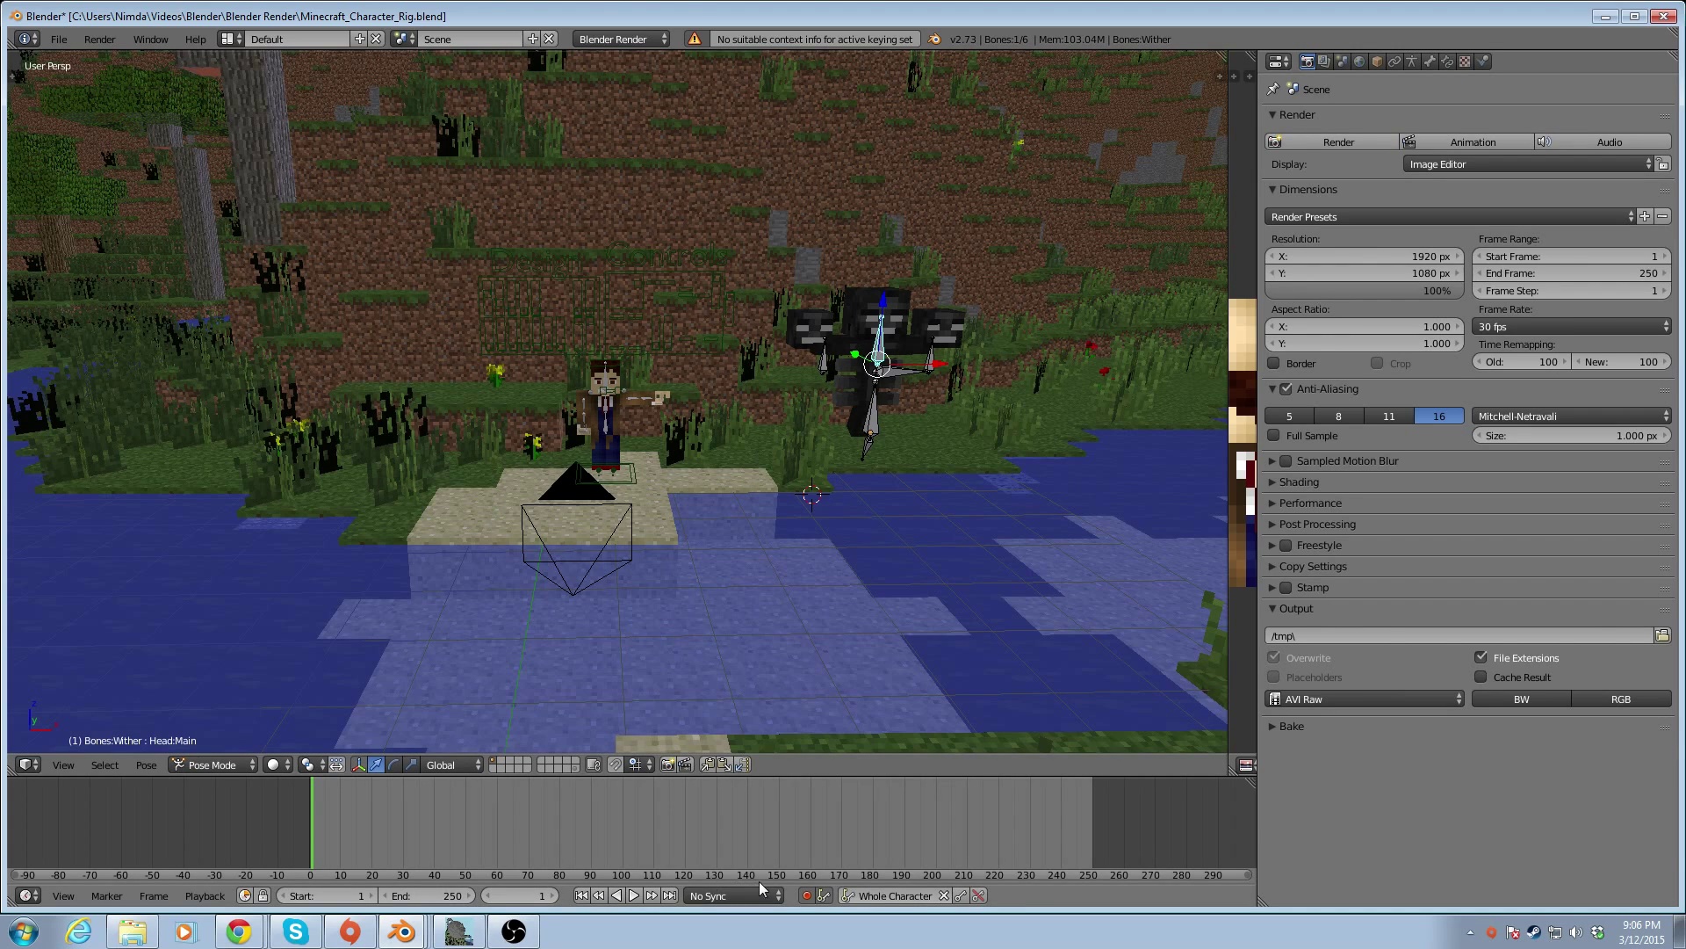
click(963, 895)
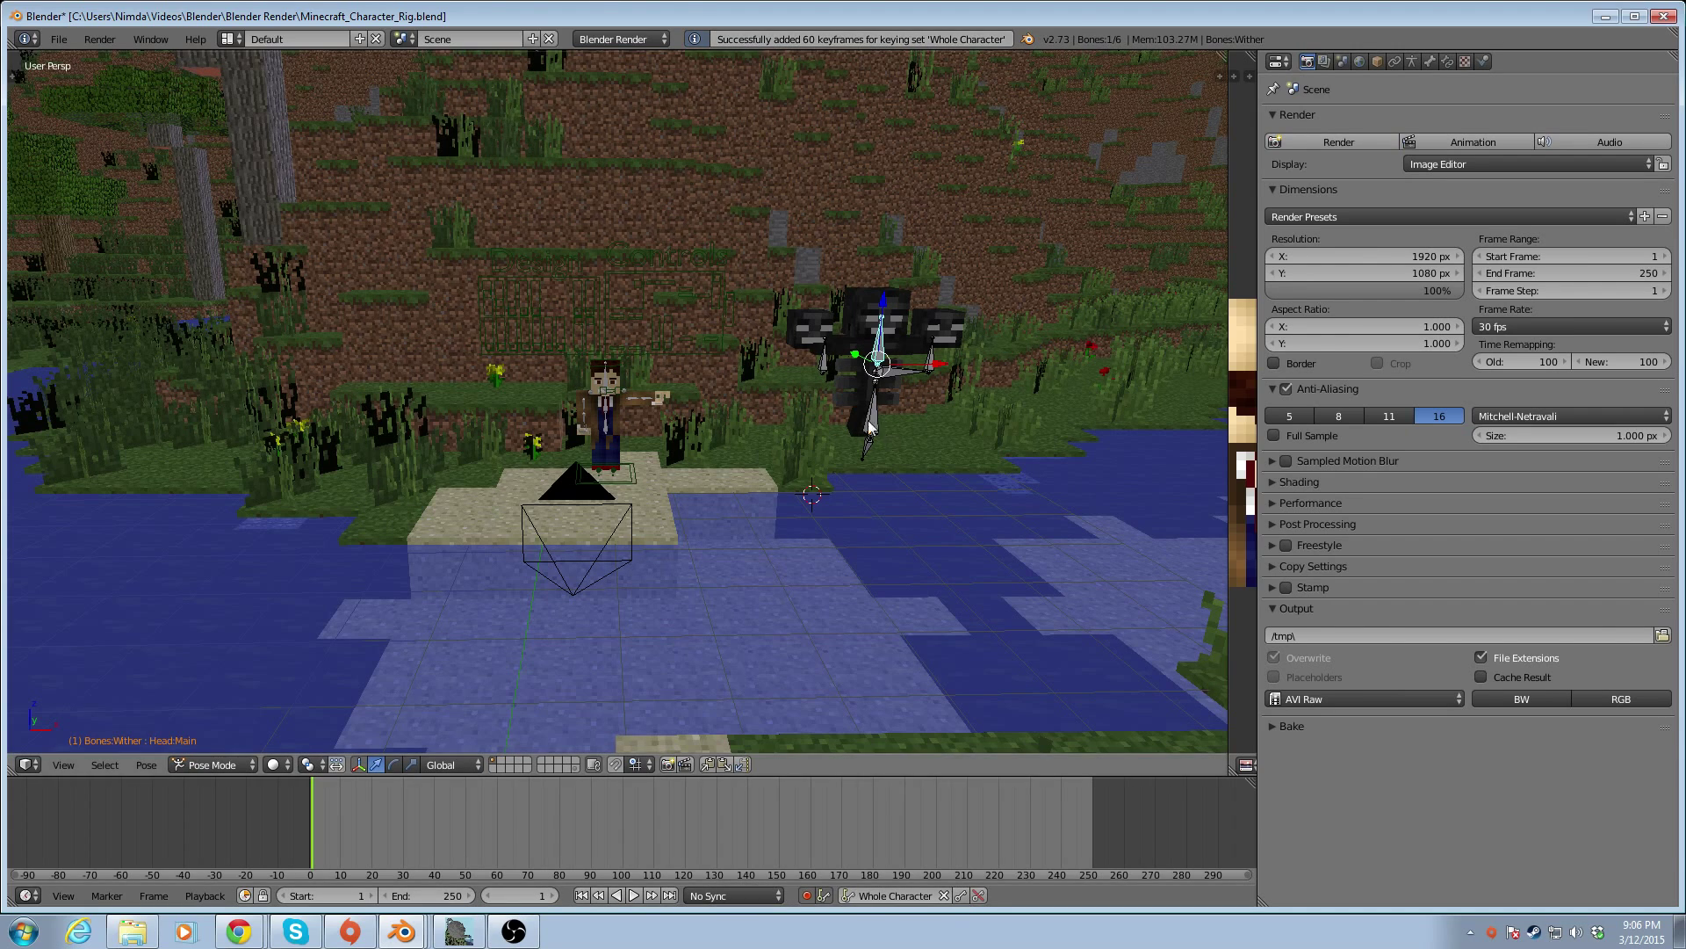
At frame 30, rotate the Wither's Head:Right bone around the global Z axis so that head turns toward the human character
click(402, 823)
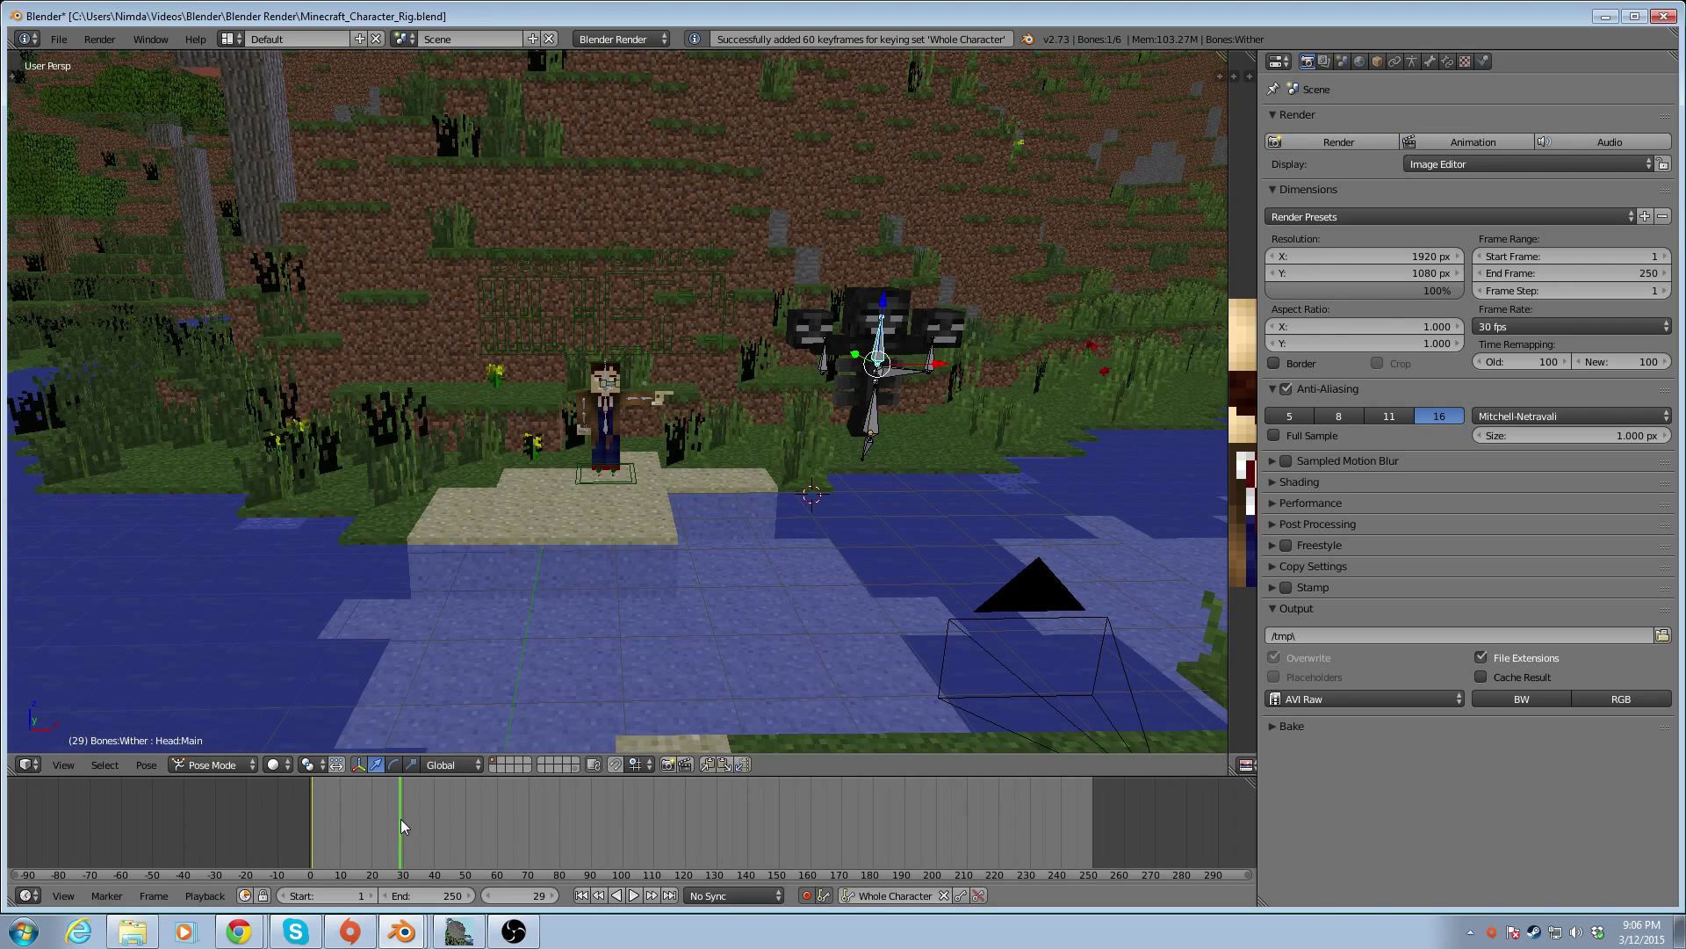
scroll(957, 377, up, 3)
scroll(957, 372, up, 1)
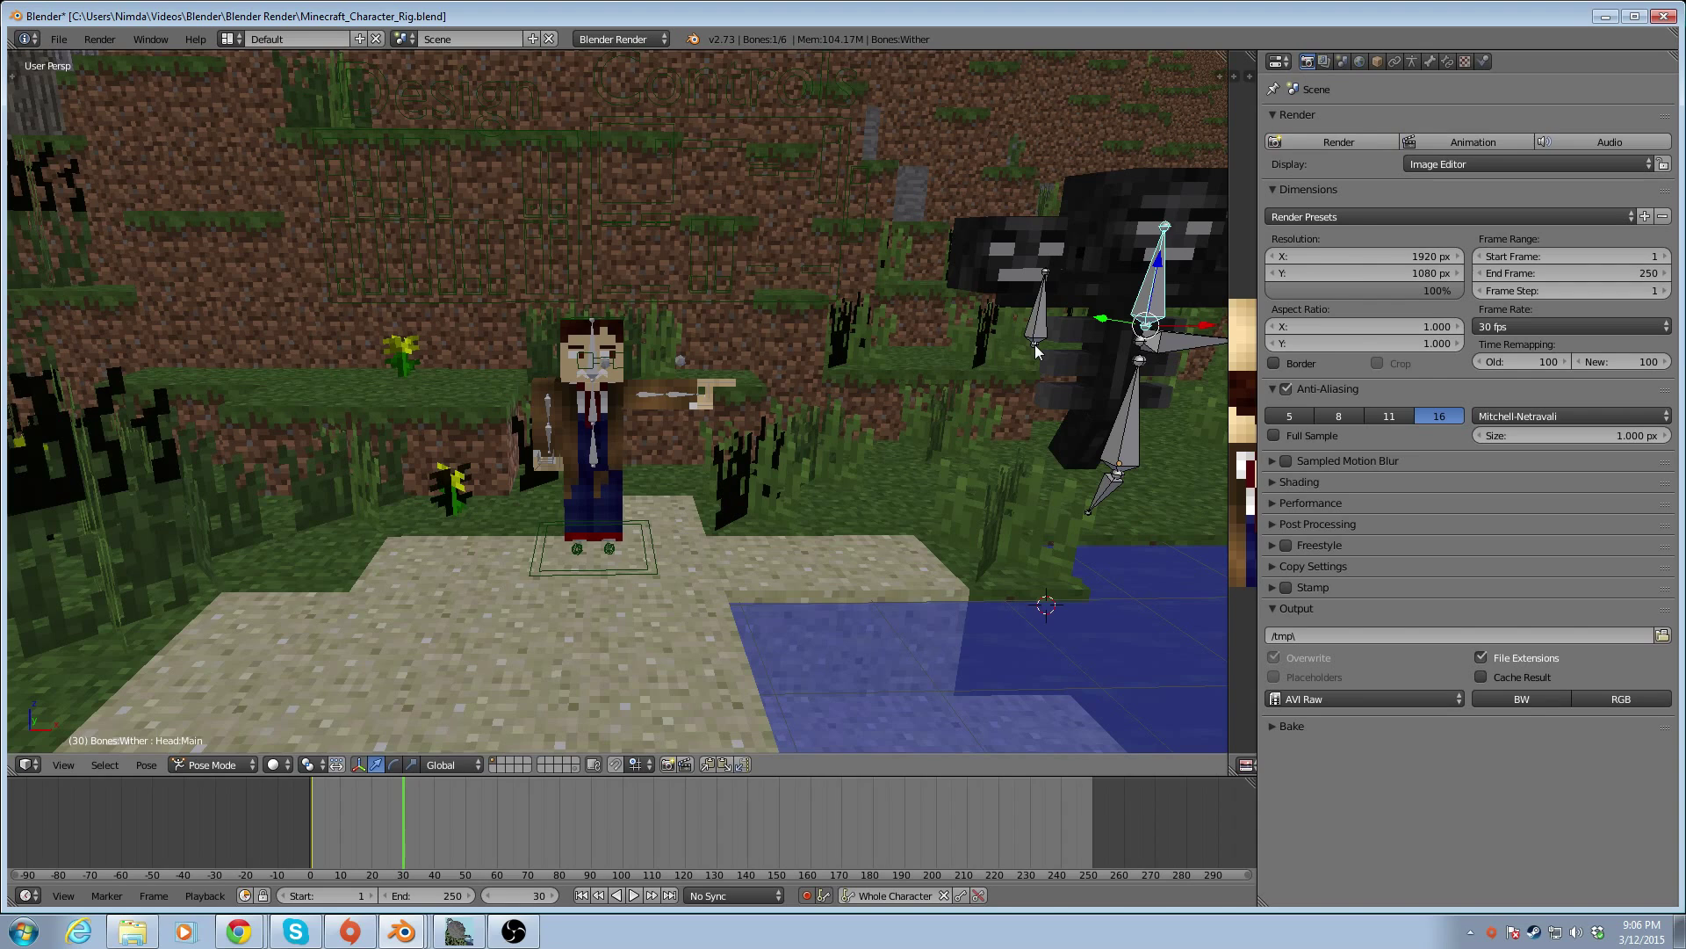
right_click(1046, 277)
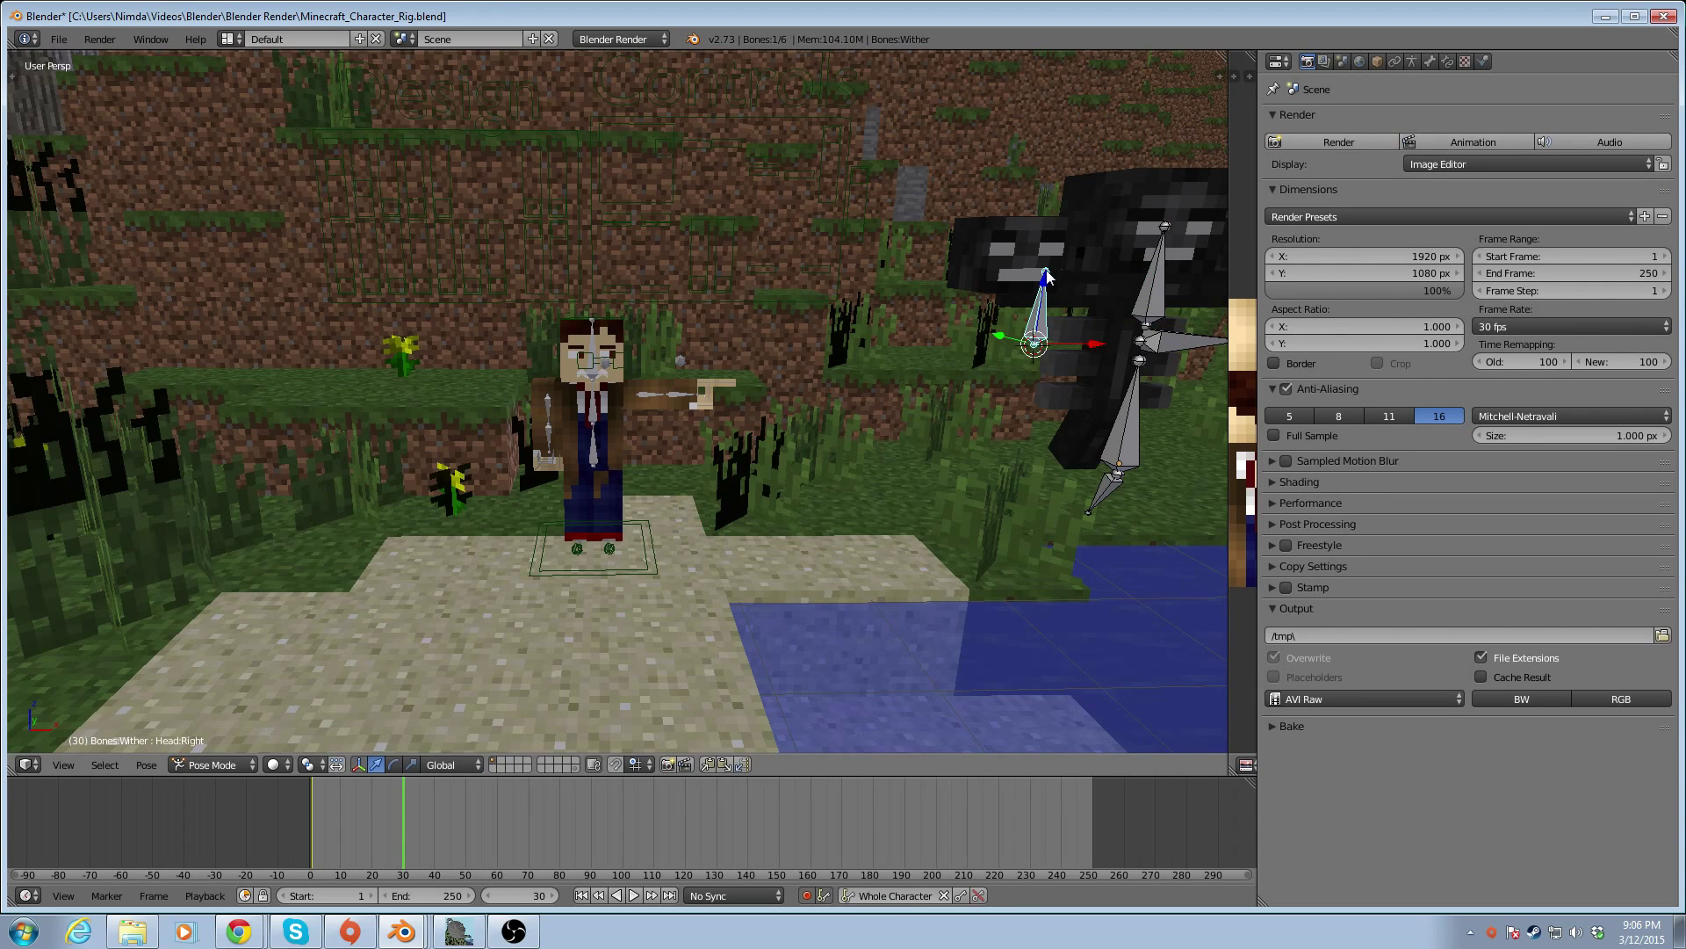
key(r)
key(r)
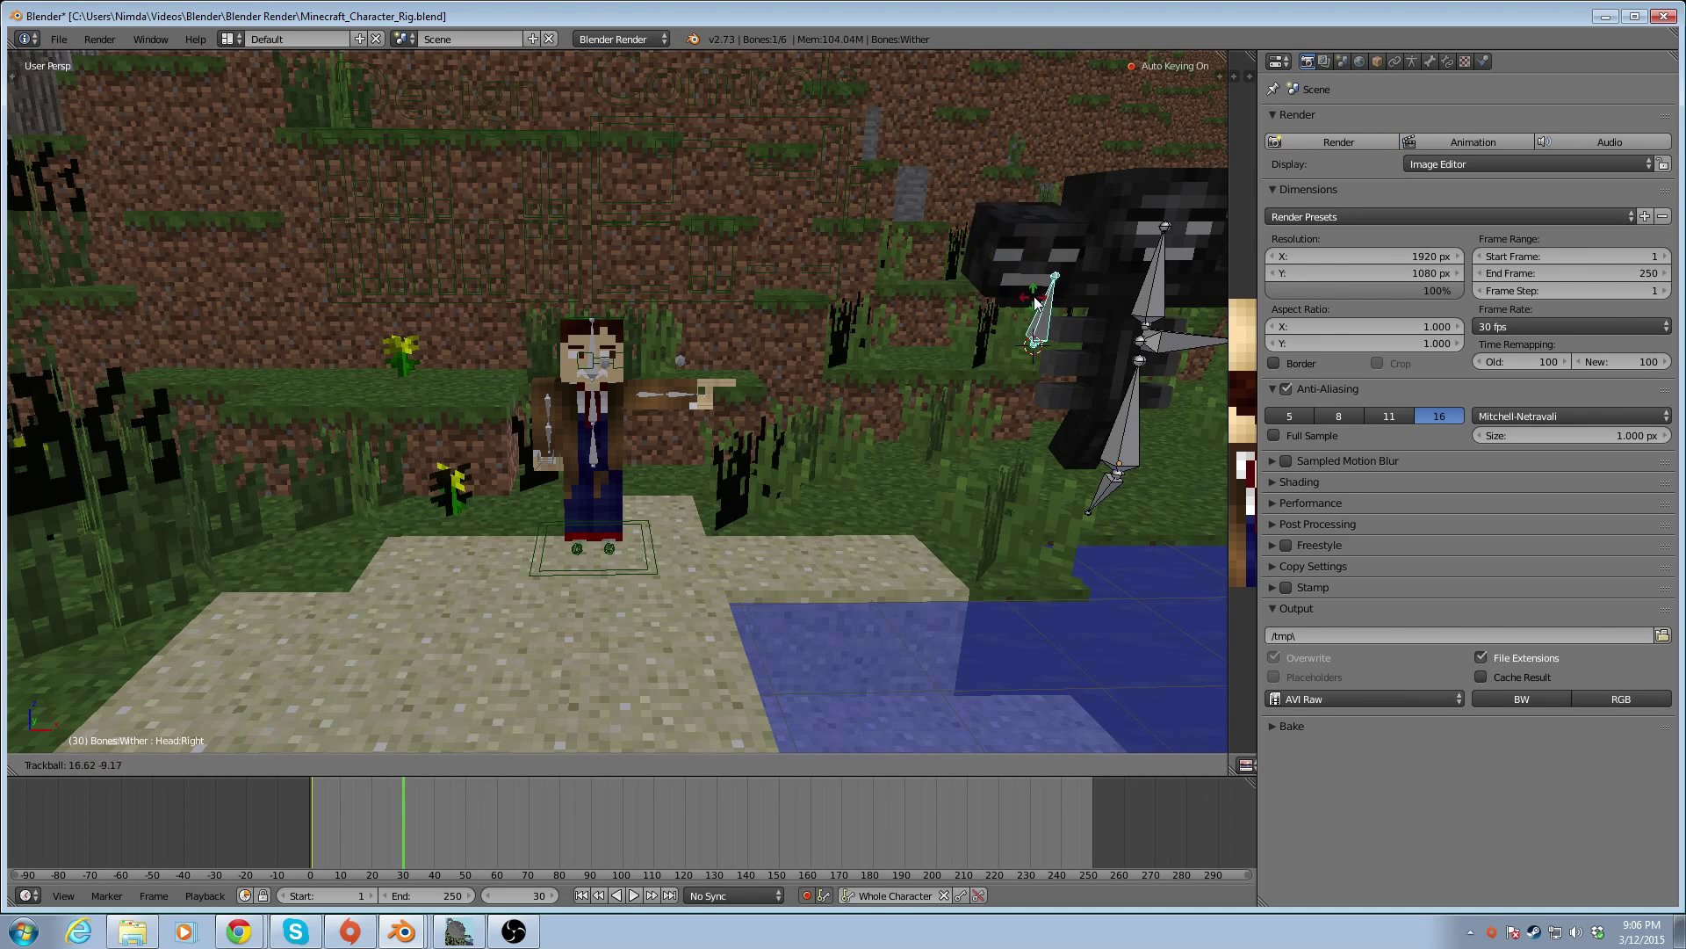
key(r)
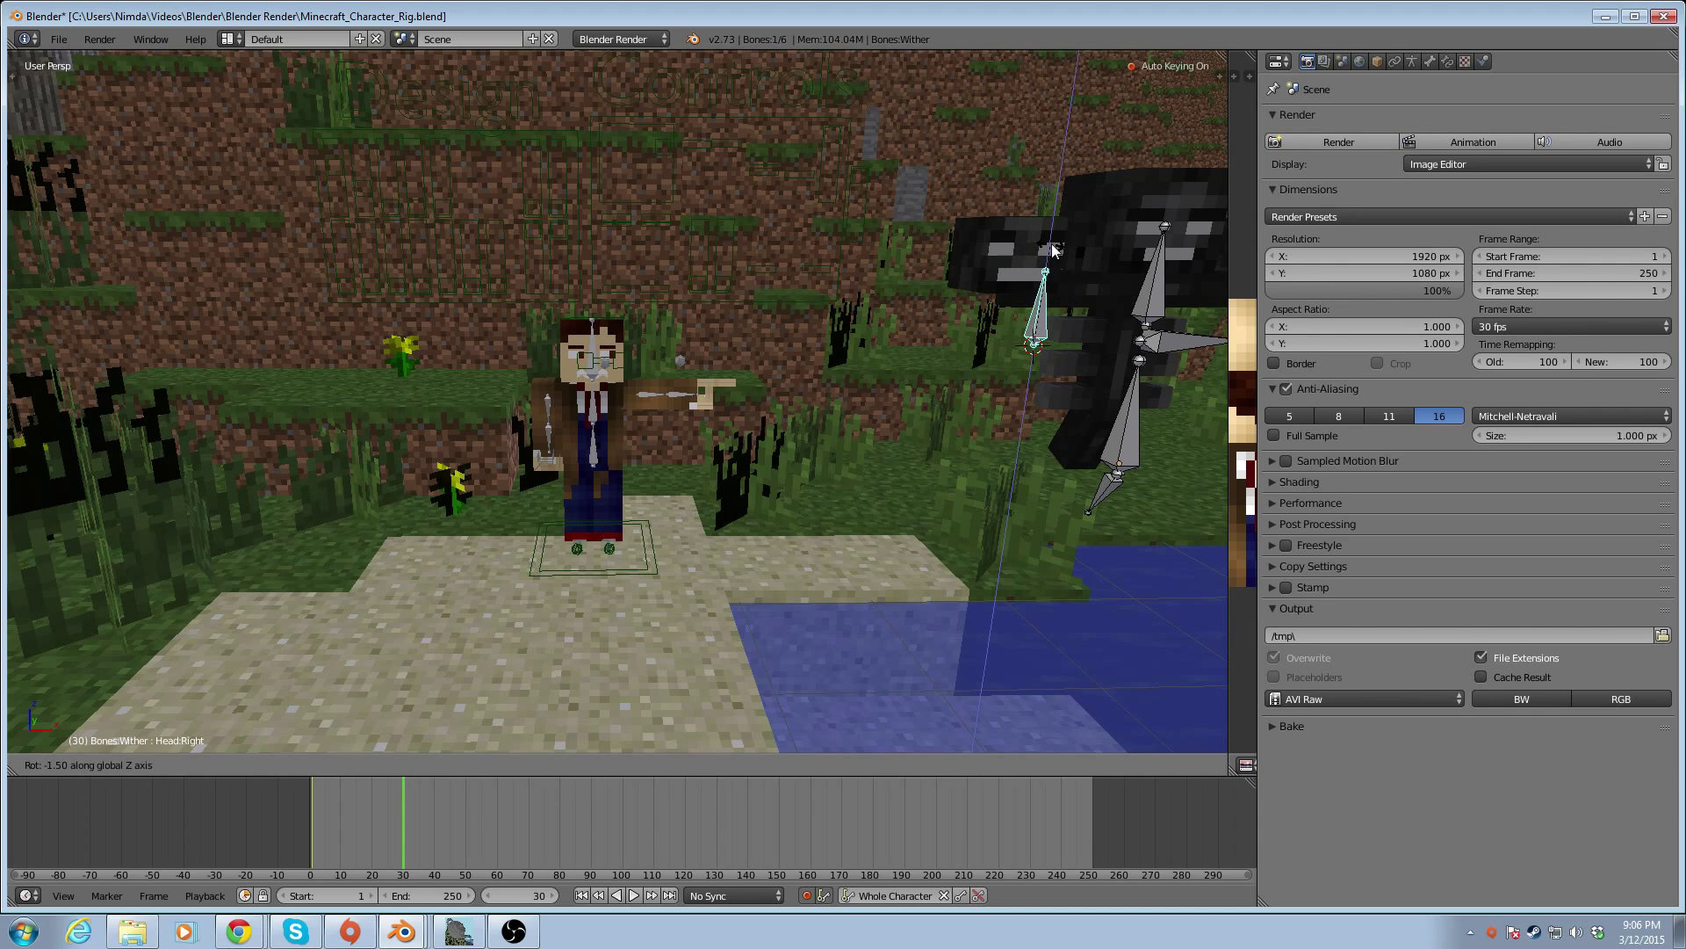
key(z)
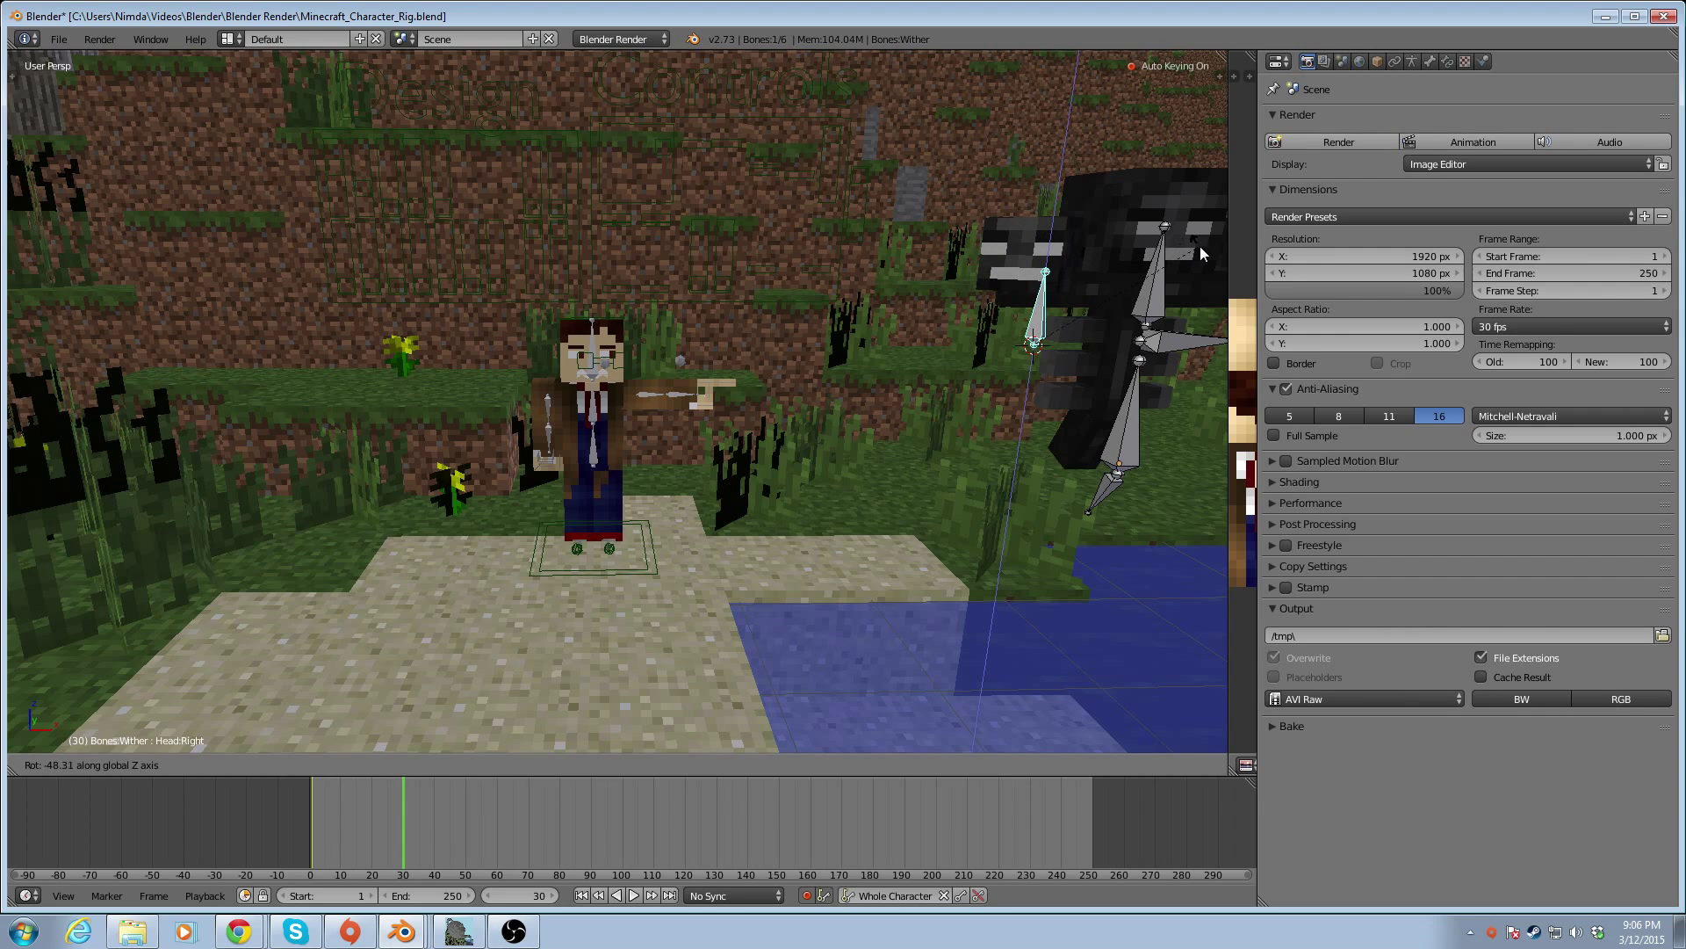
key(x)
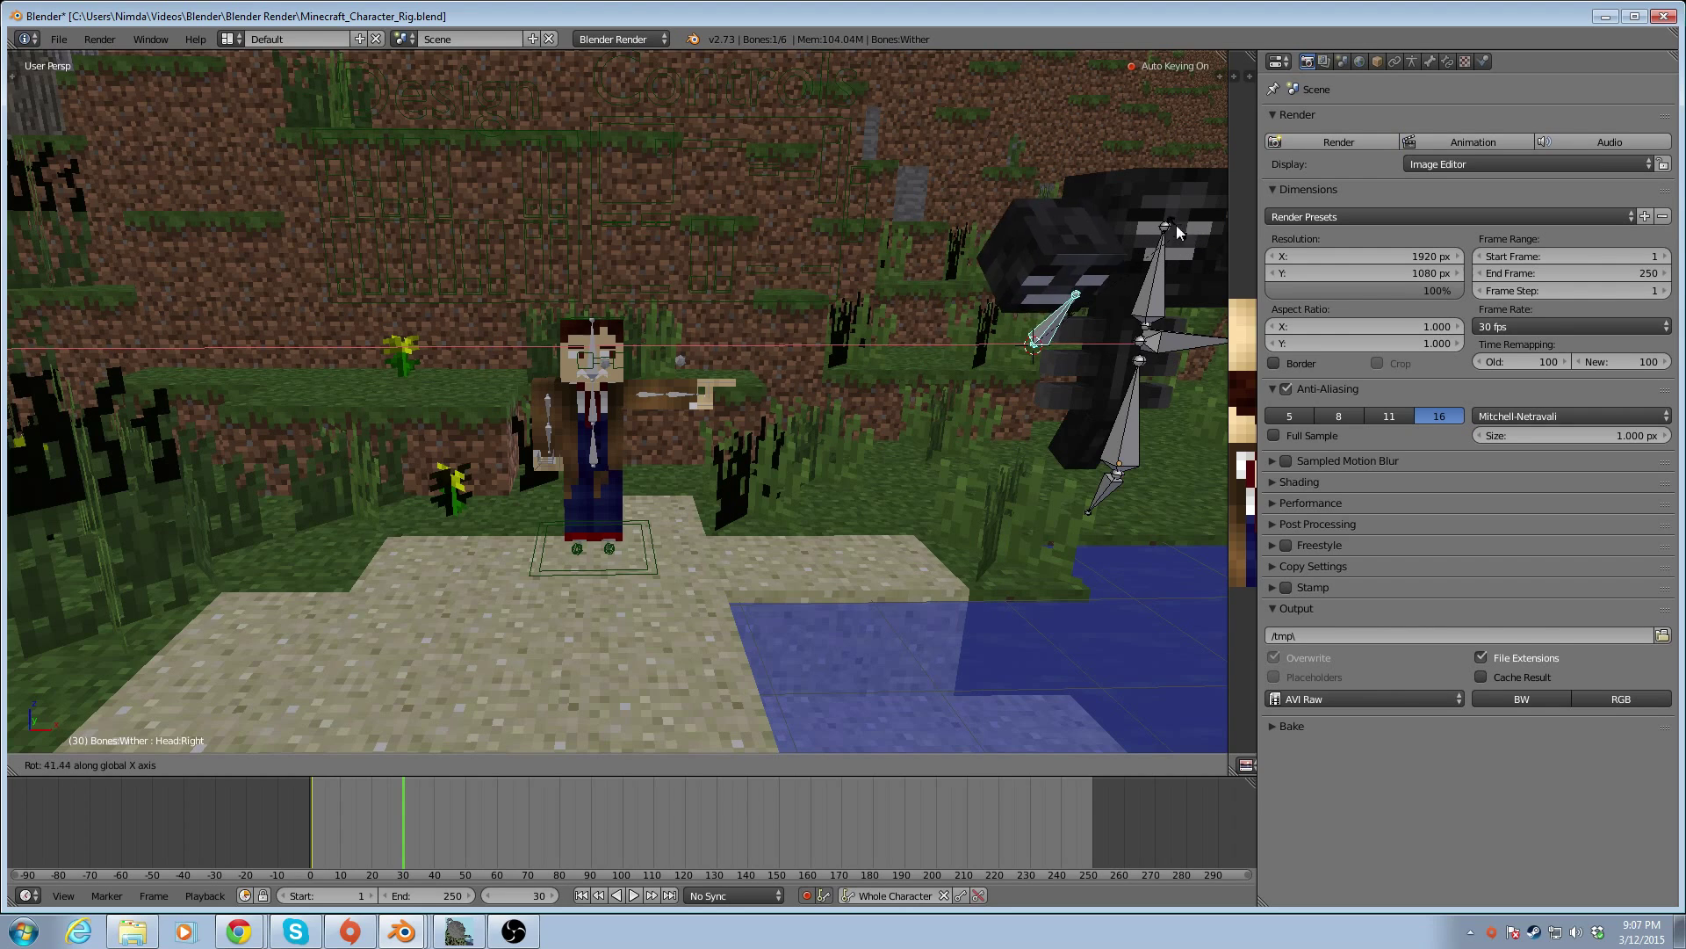
key(x)
key(x)
key(z)
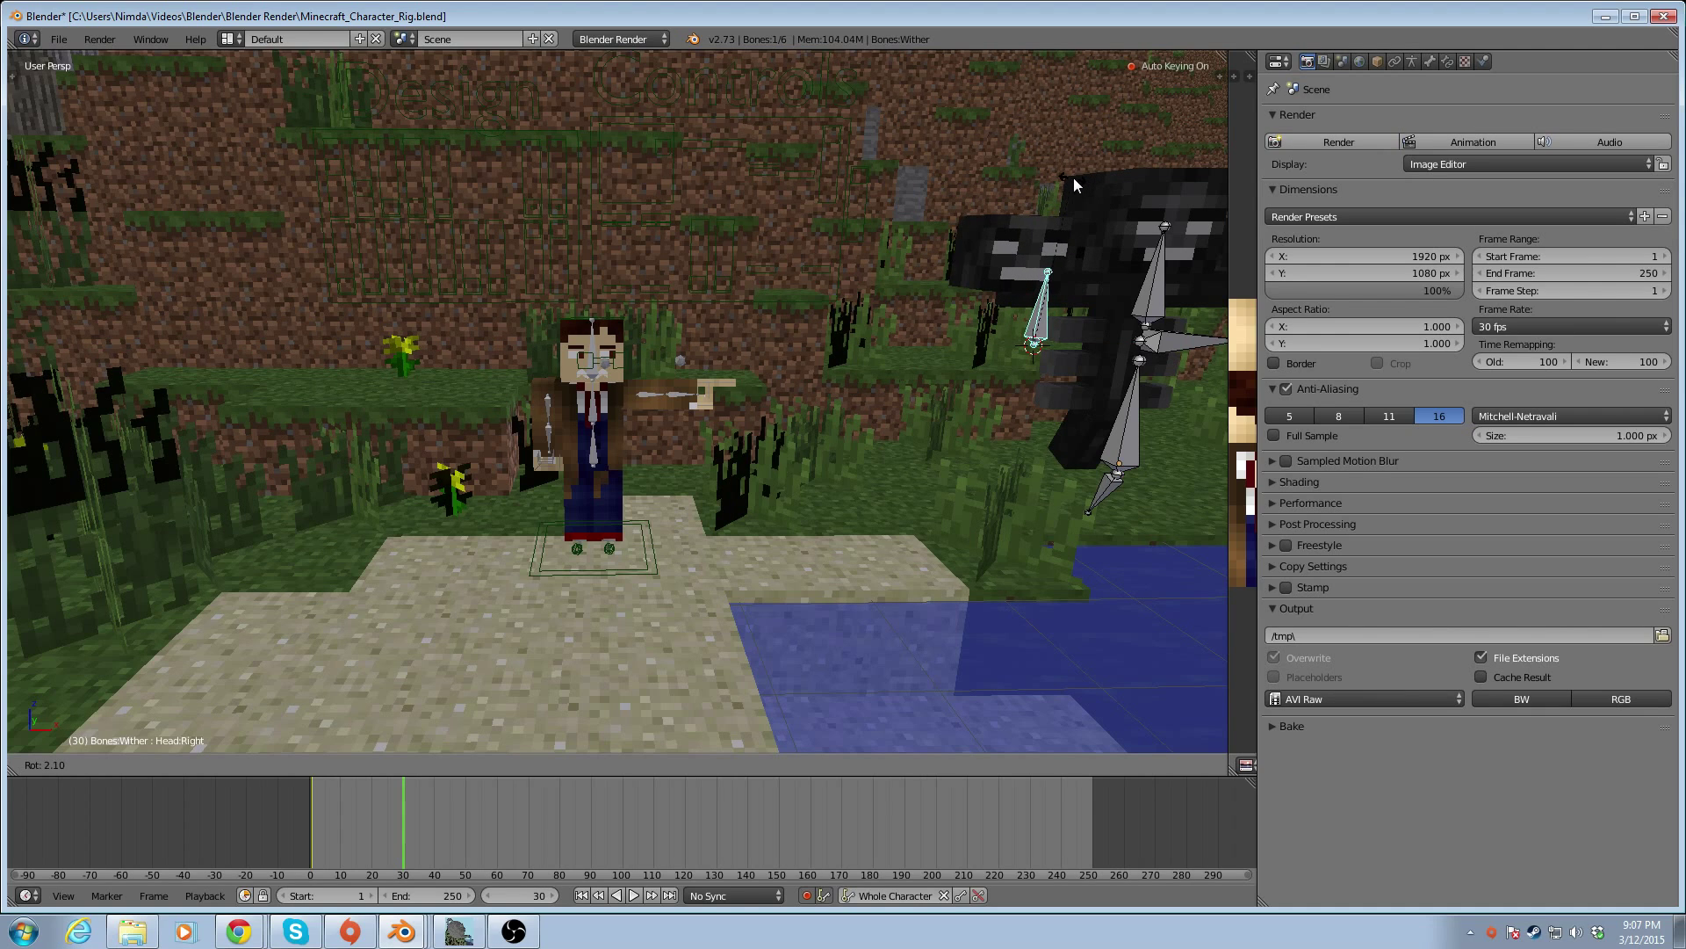
click(1163, 232)
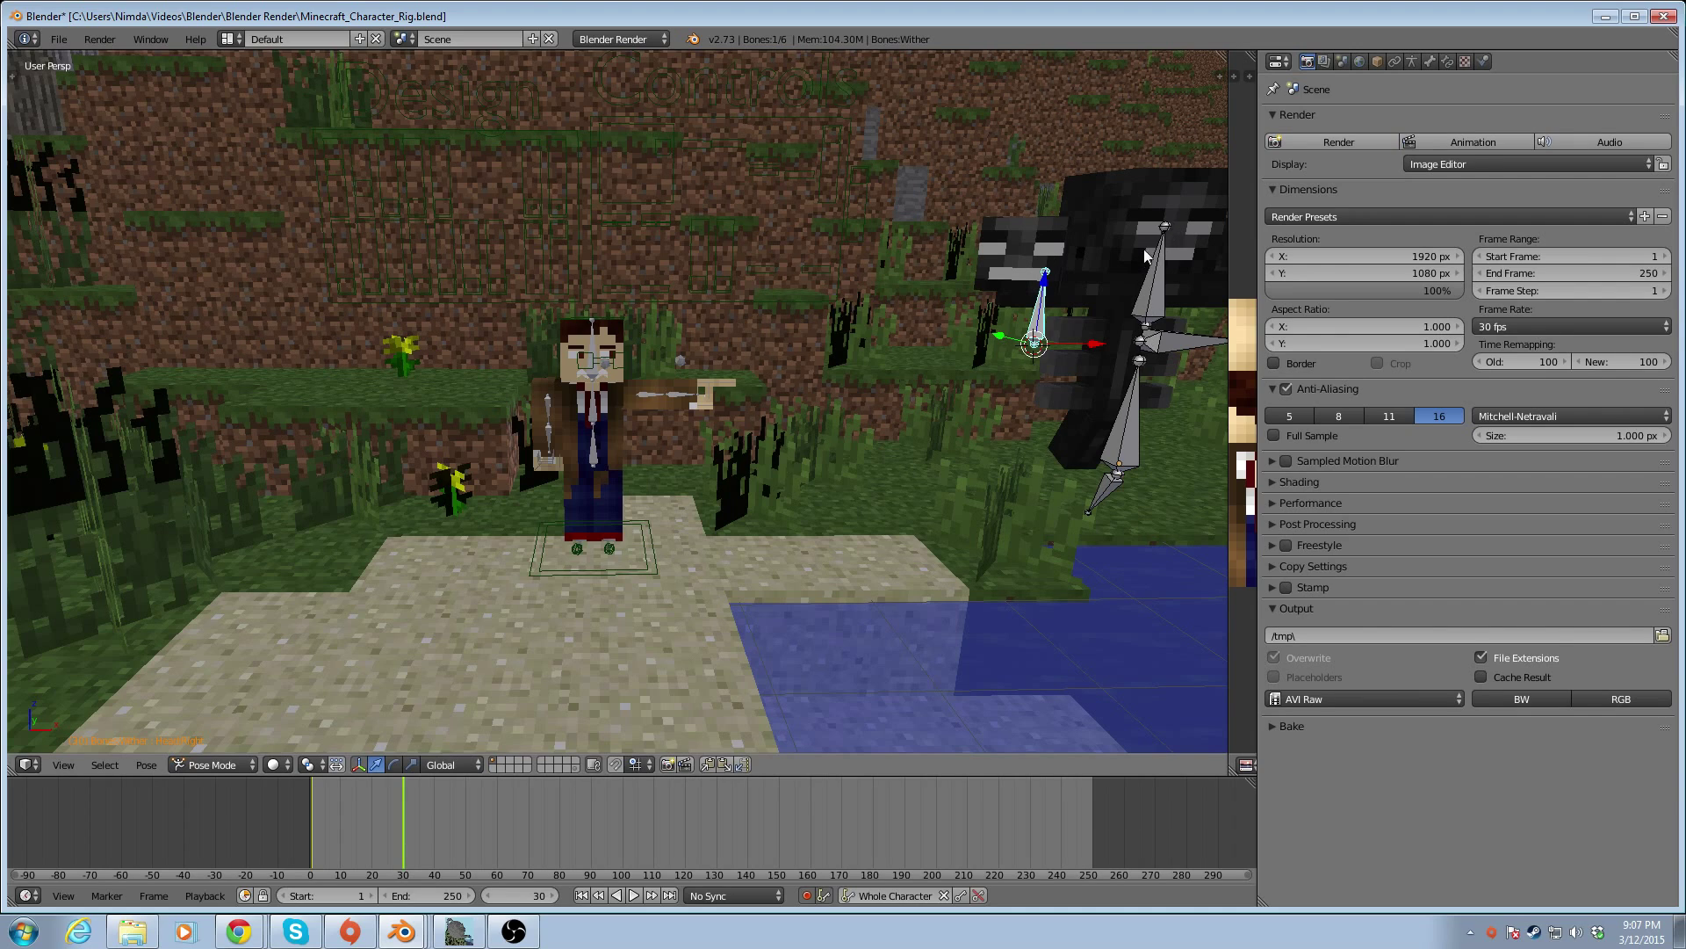
Rotate the Wither's Head:Main bone around the global Z axis at frame 30 to turn the middle head toward the human character
right_click(1165, 231)
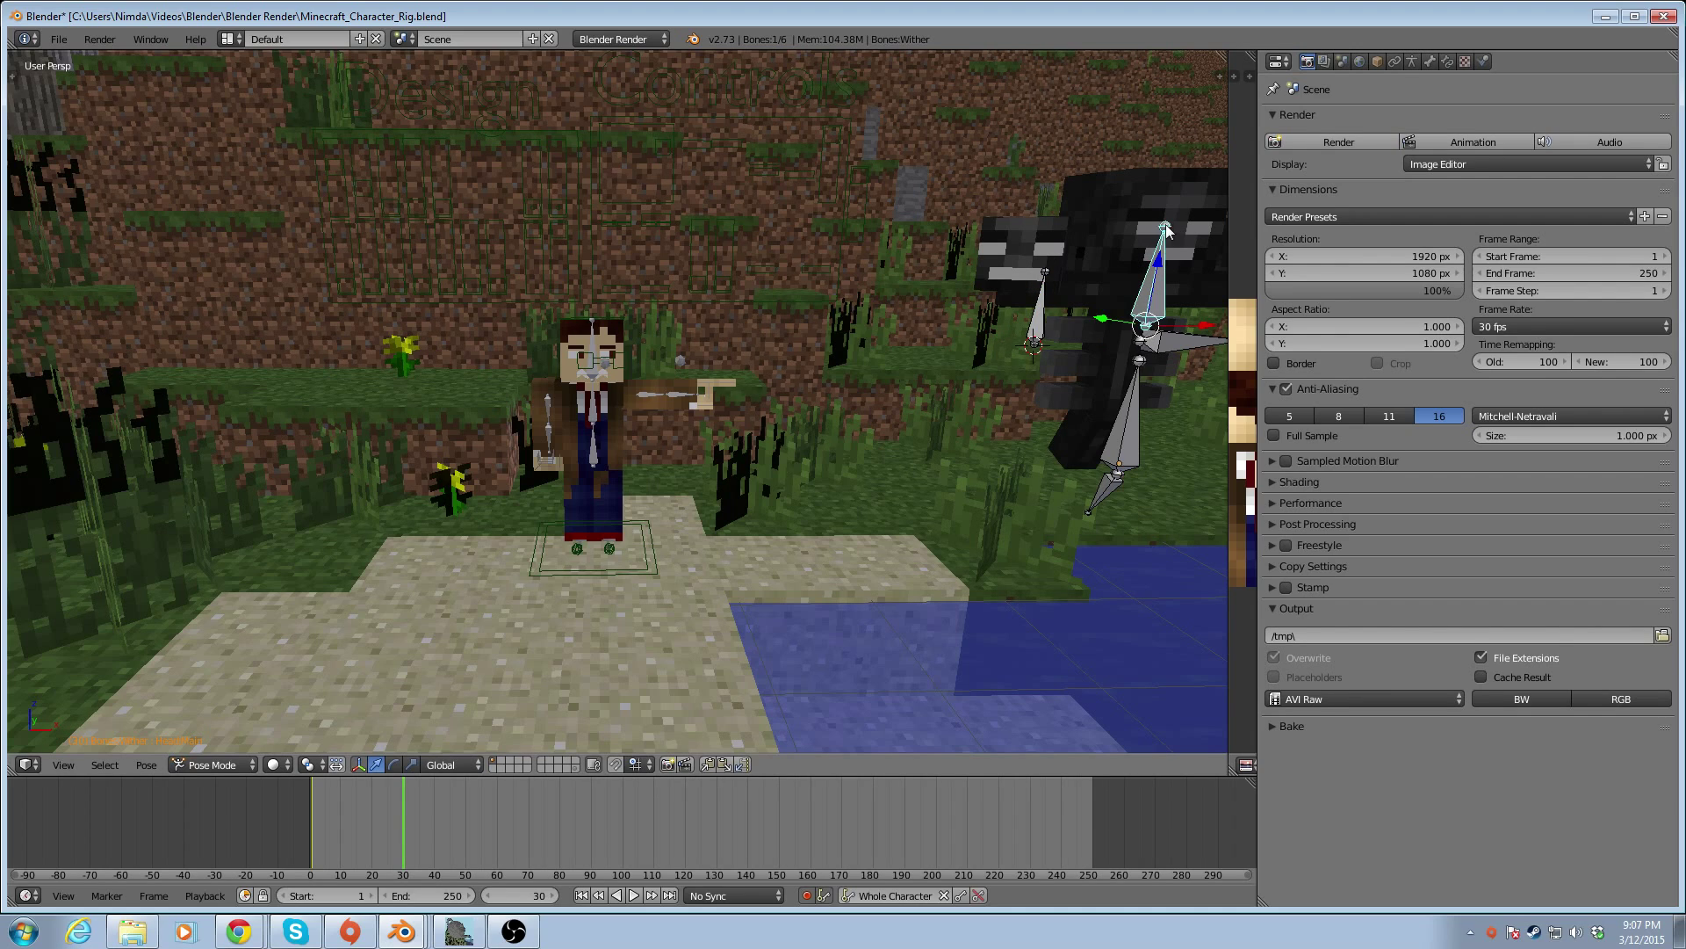
key(r)
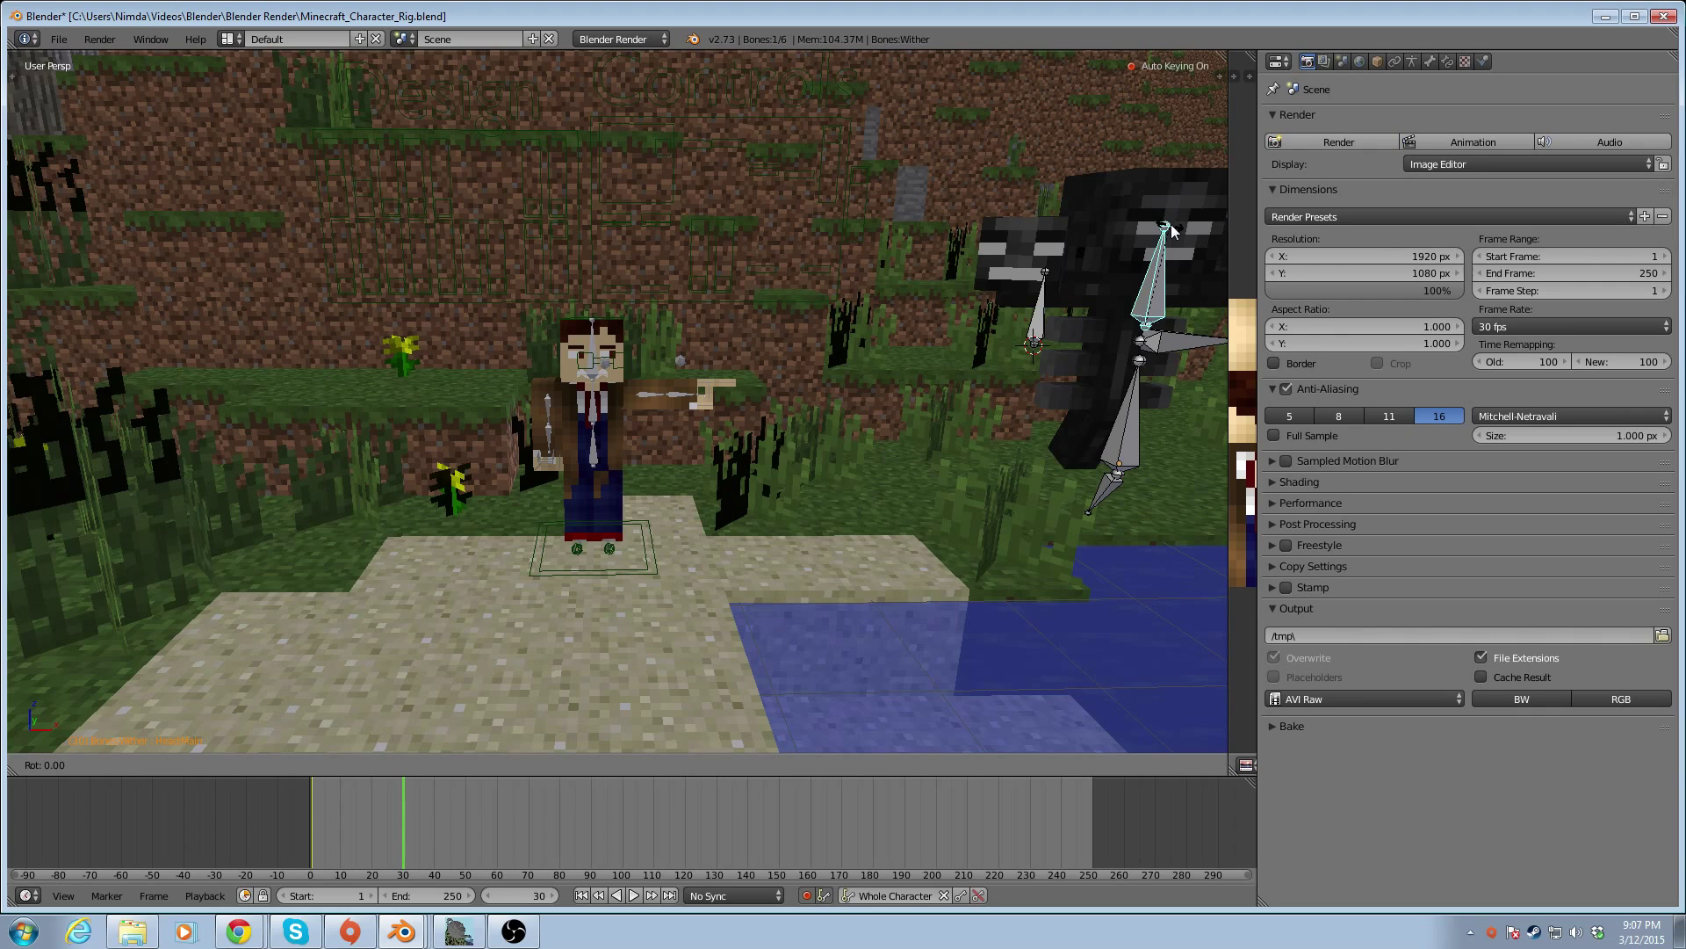
key(x)
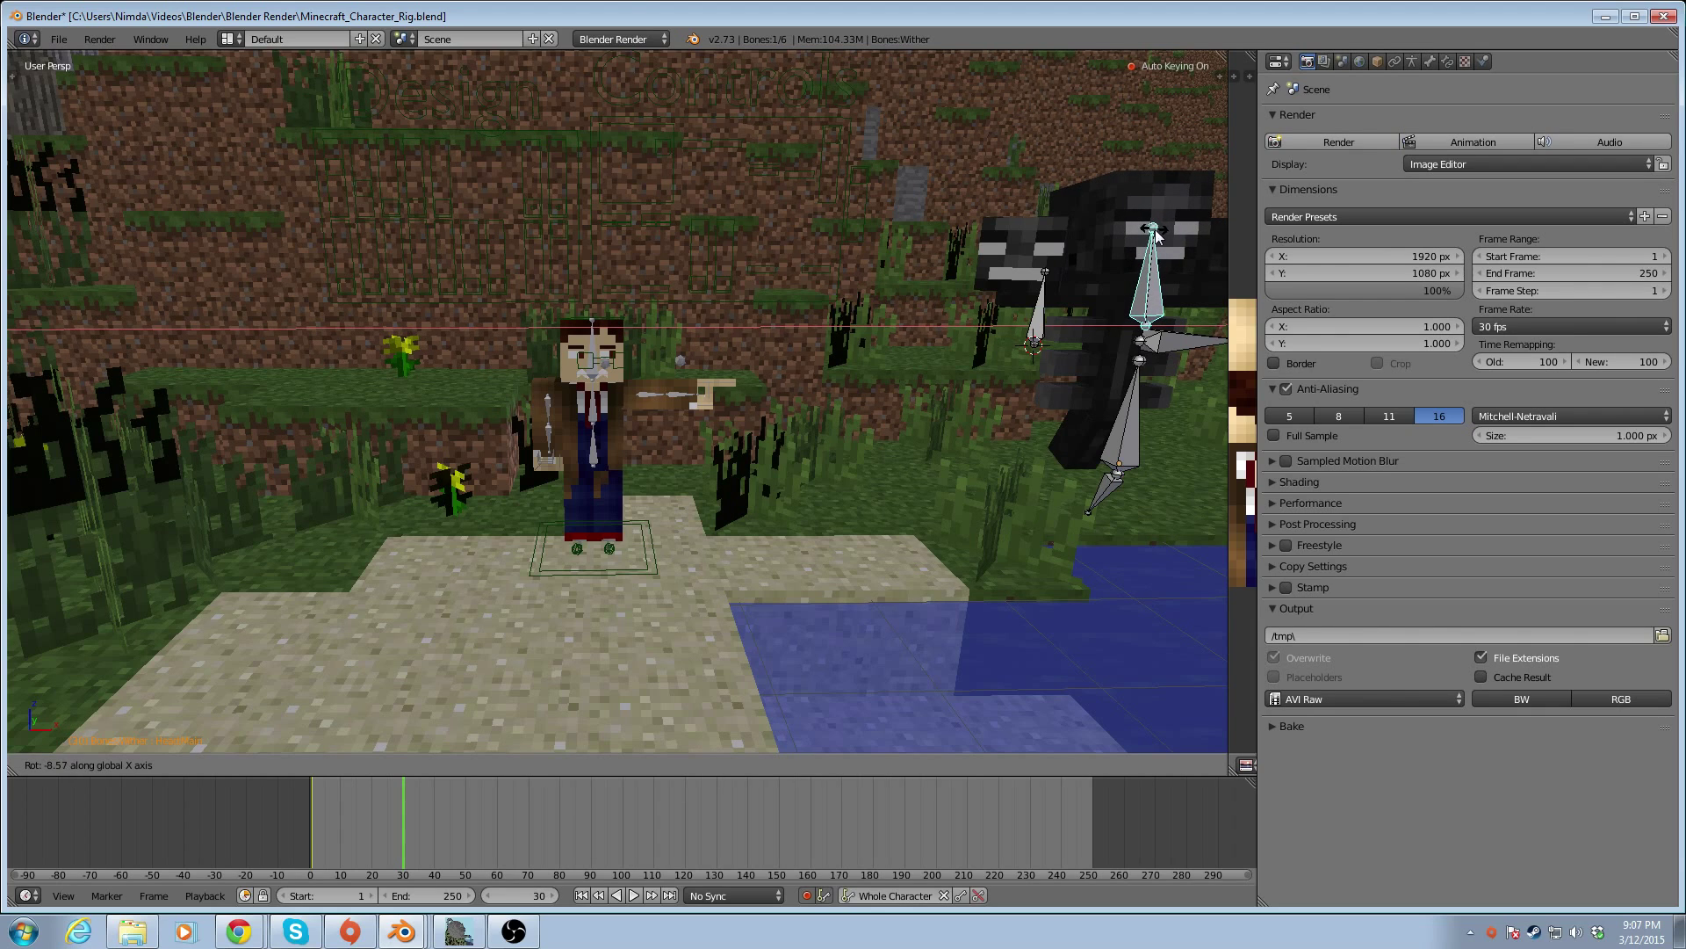
key(y)
key(z)
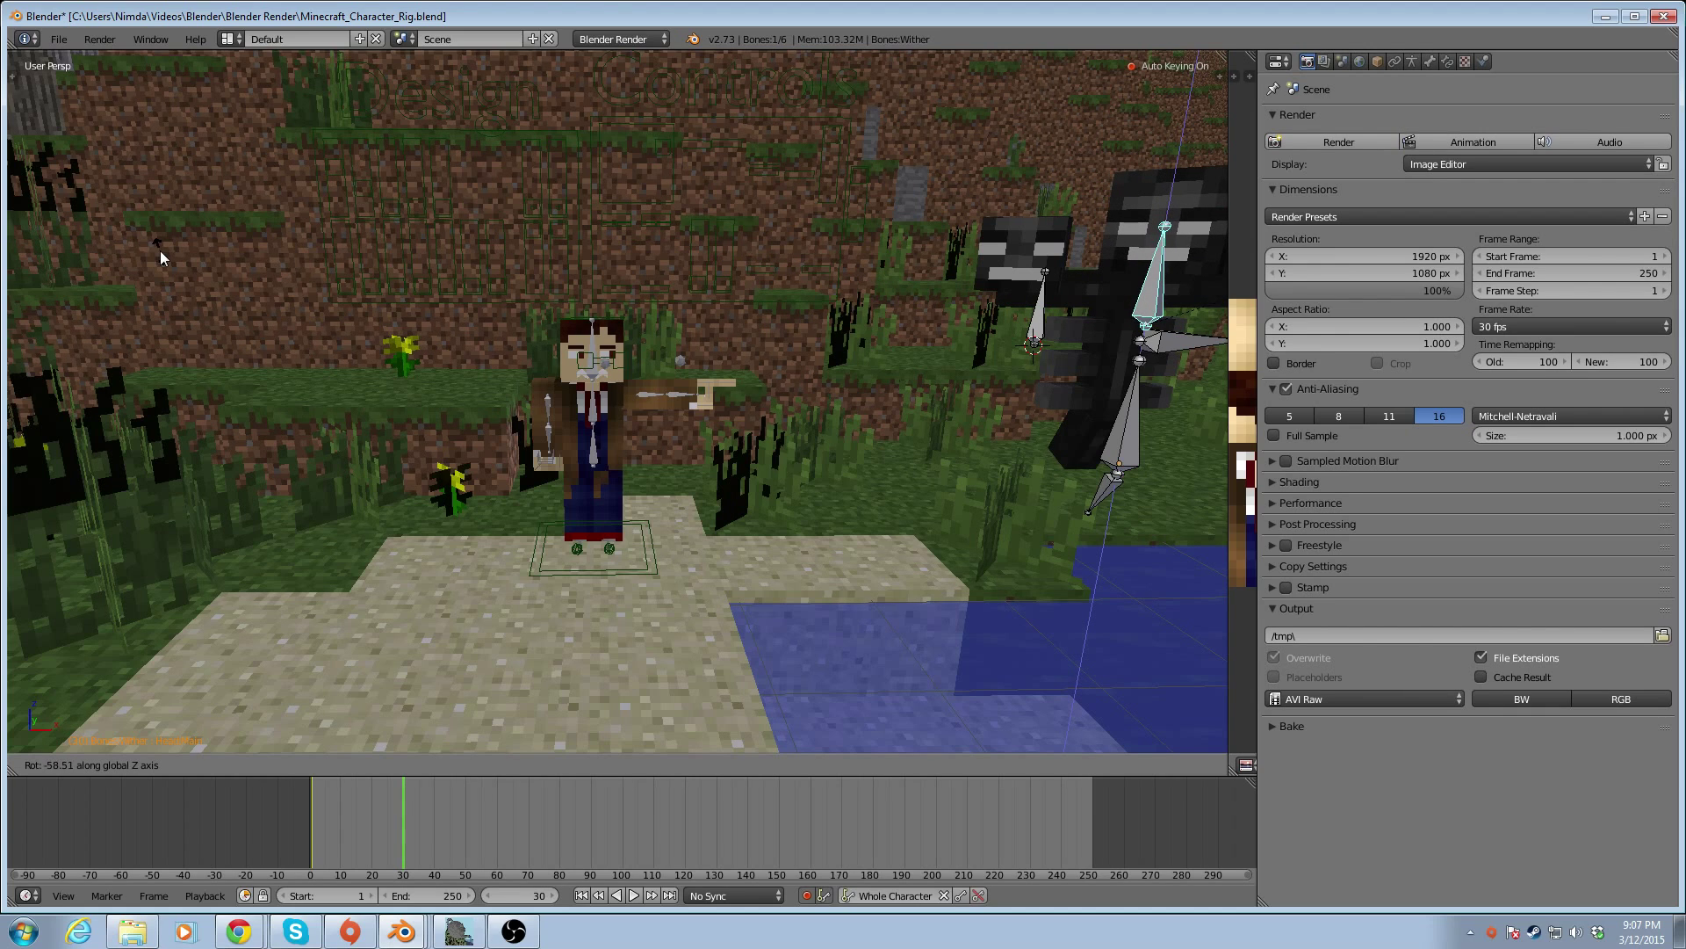
key(z)
key(z)
key(x)
key(x)
key(x)
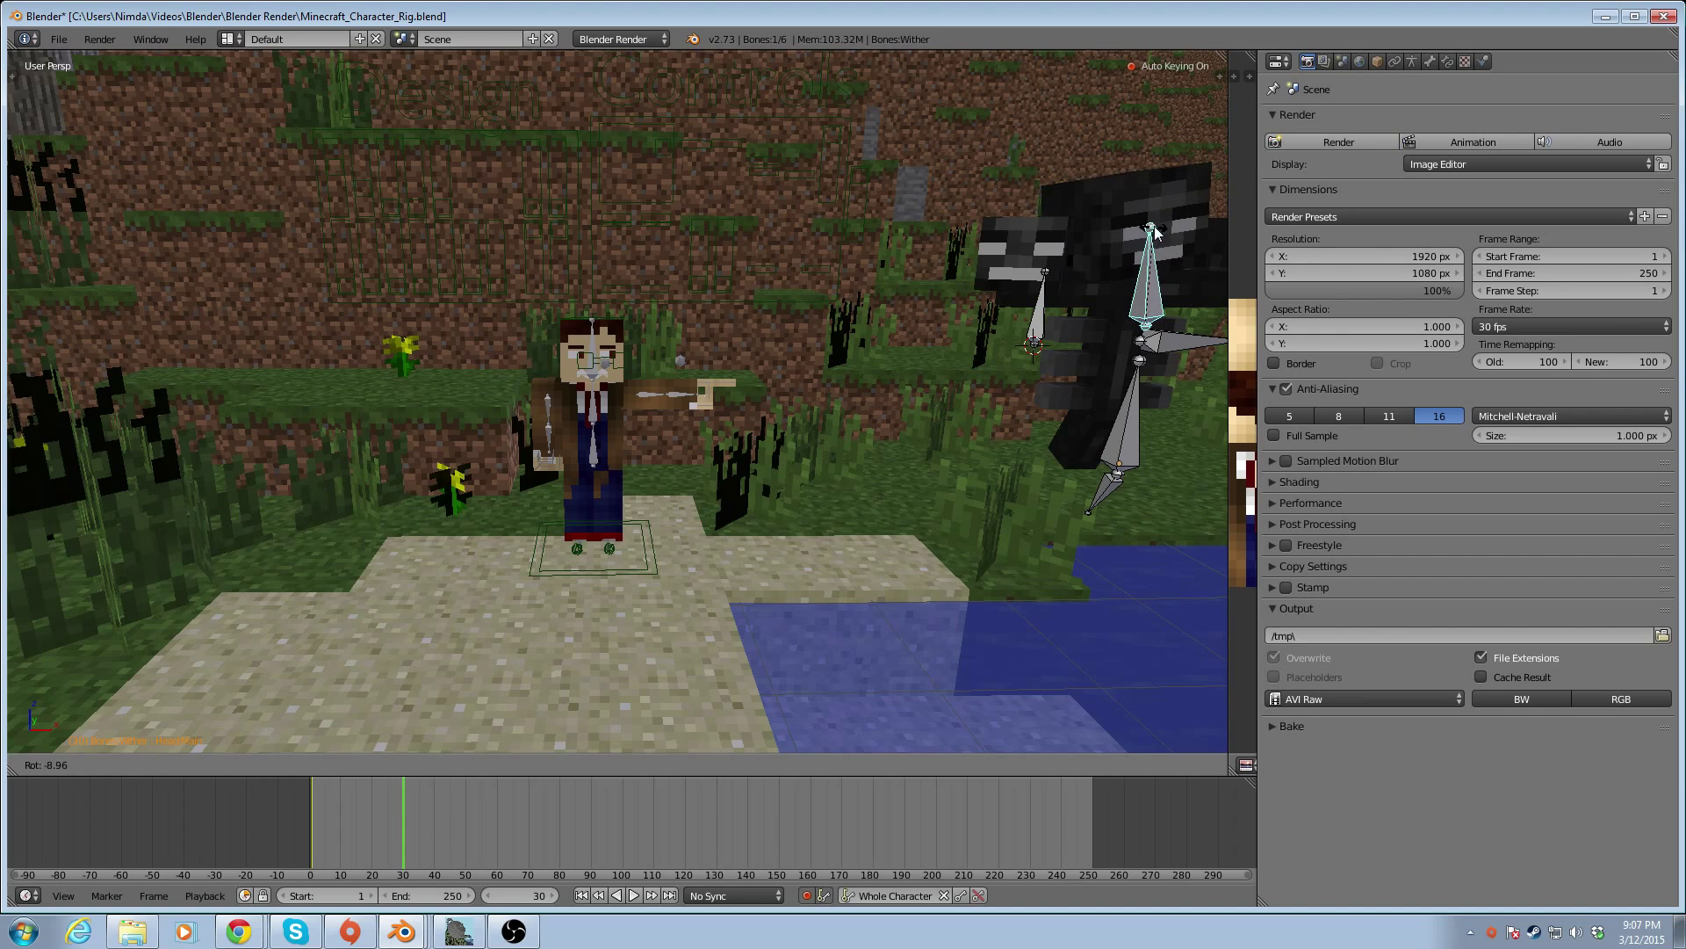
key(x)
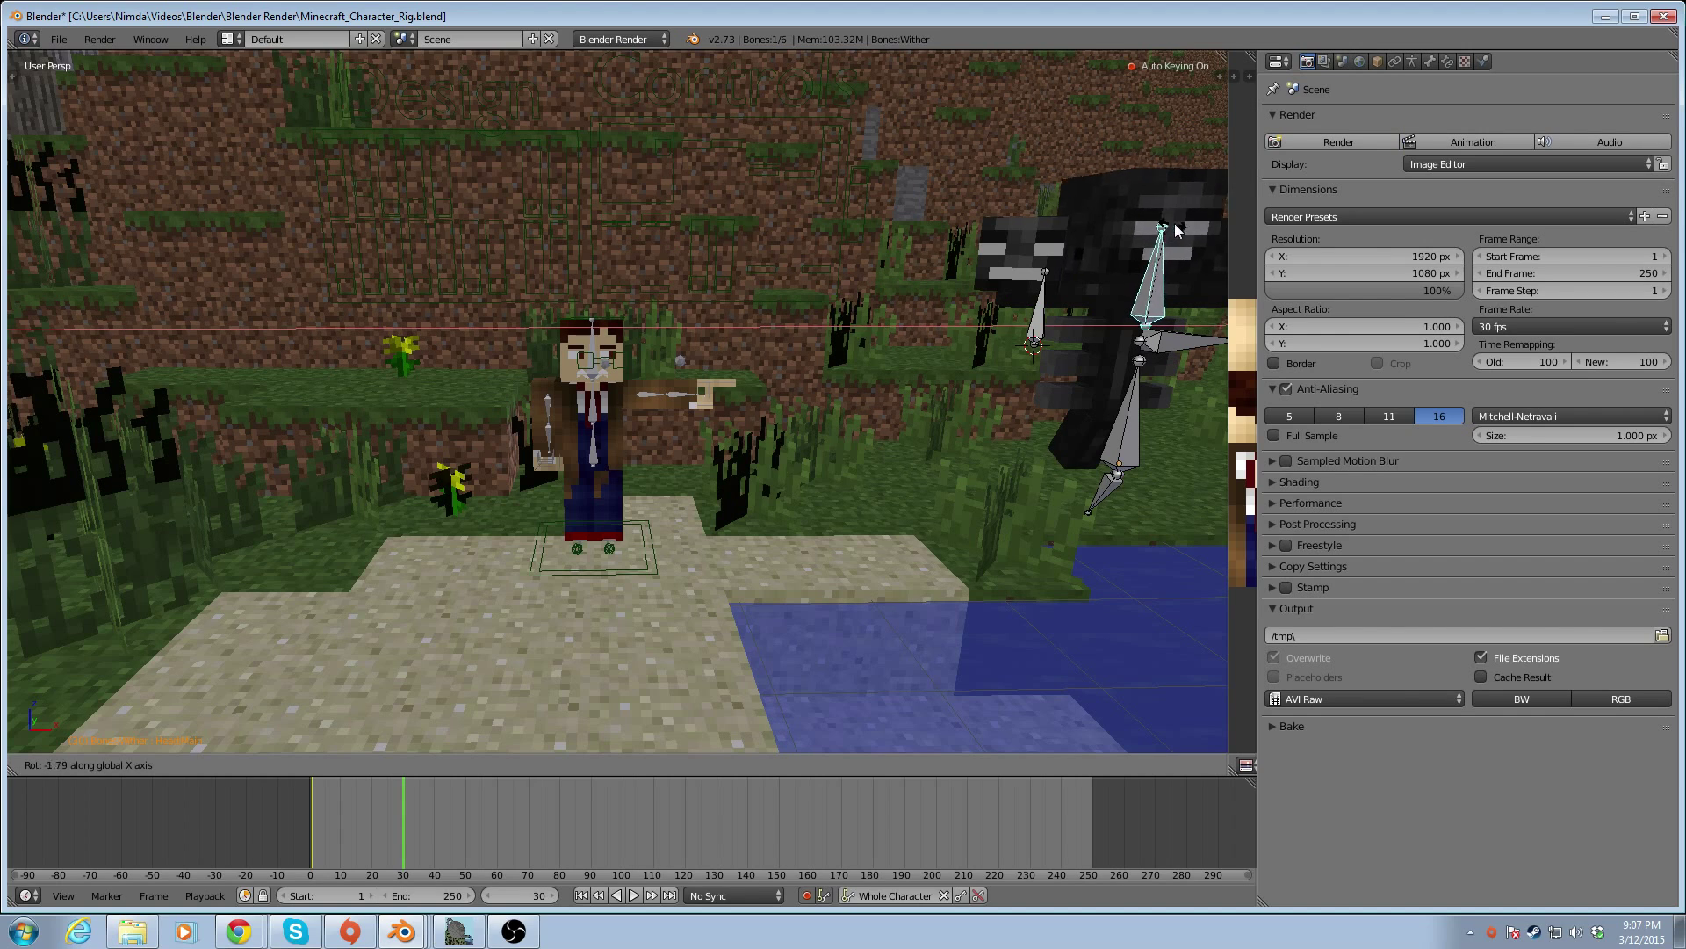
key(z)
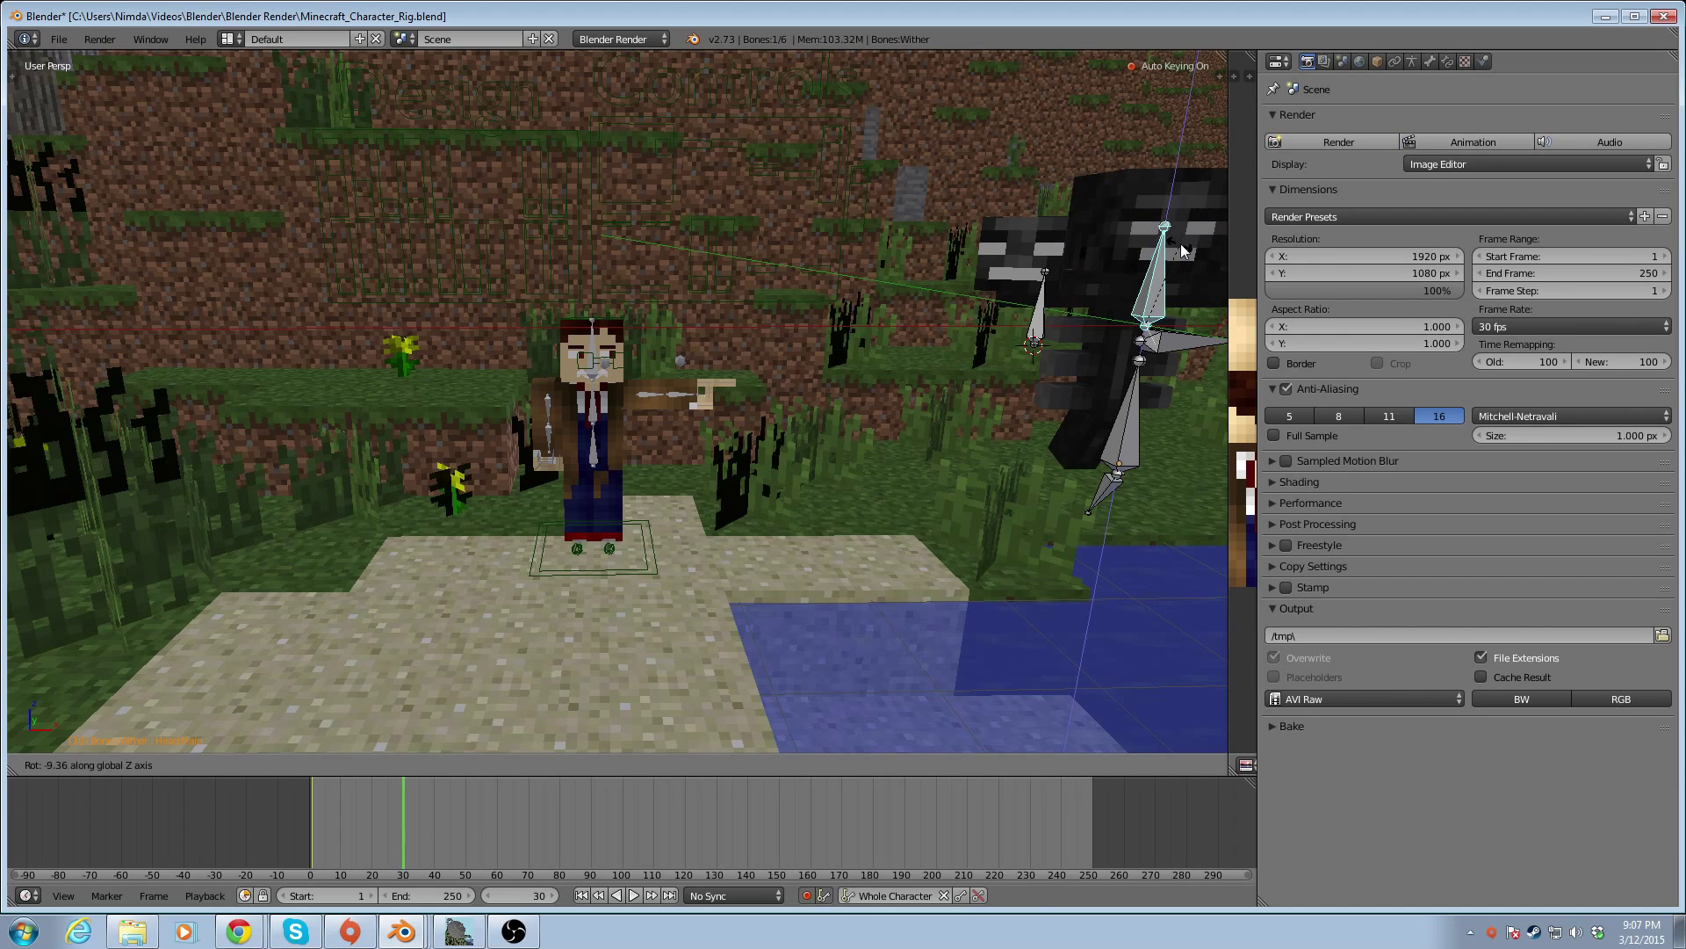
click(100, 246)
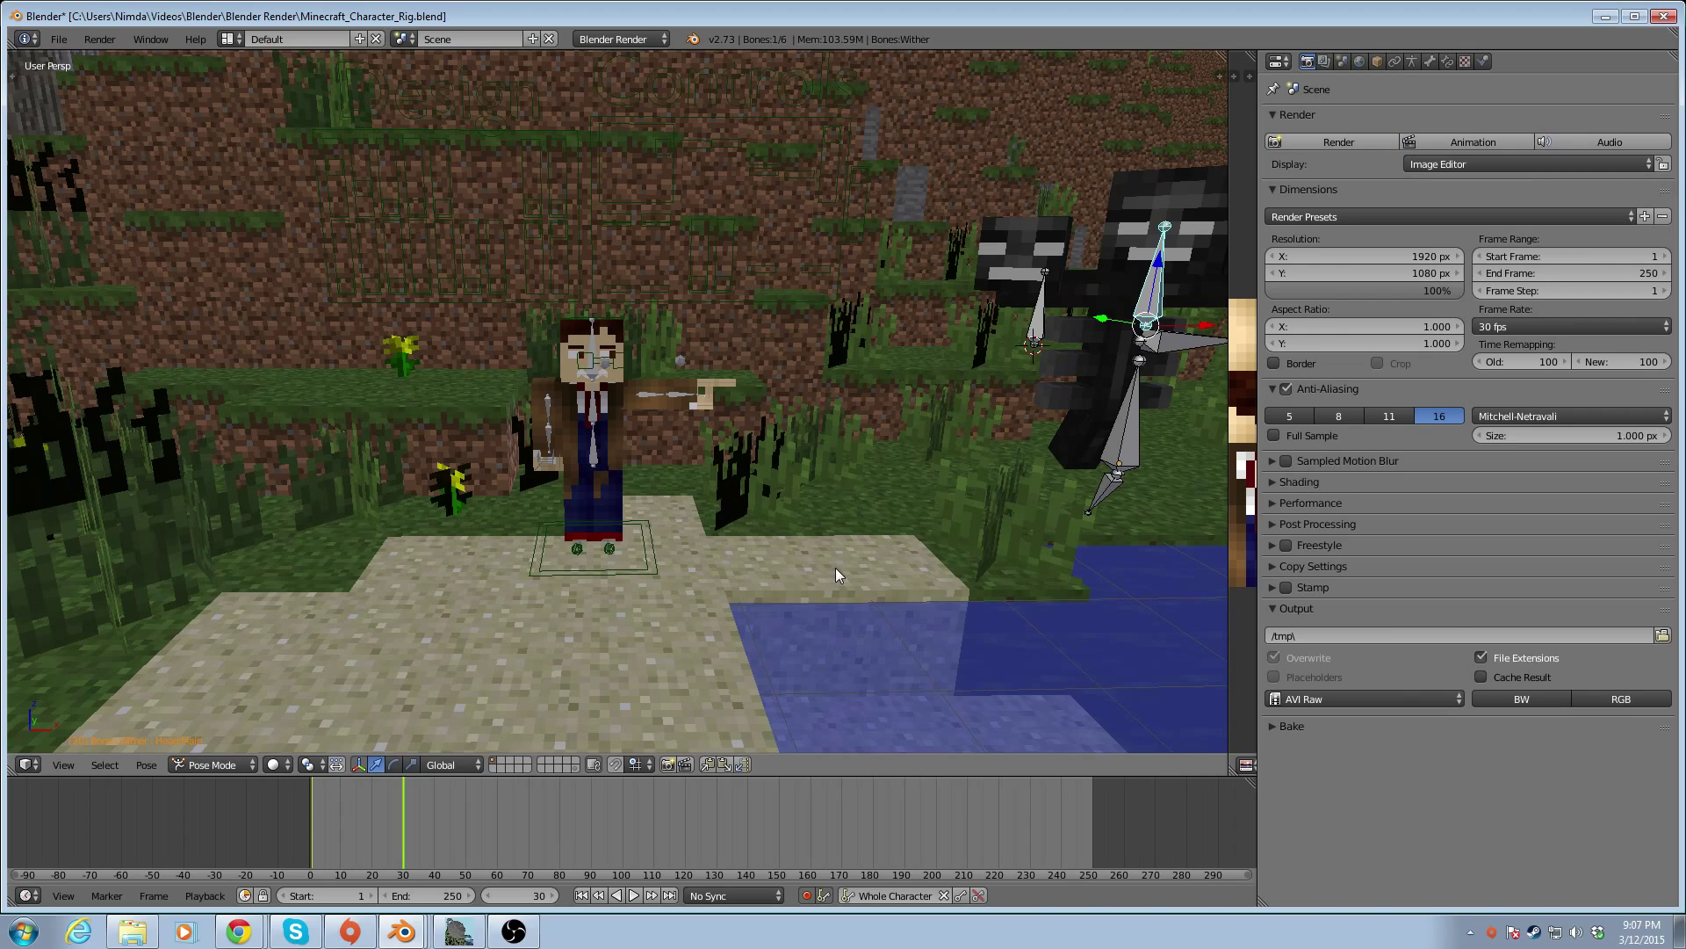
Rotate the Wither's Head:Left bone around the global Z axis at frame 30, and return the timeline to frame 0
shift+middle_drag(917, 624, 652, 671)
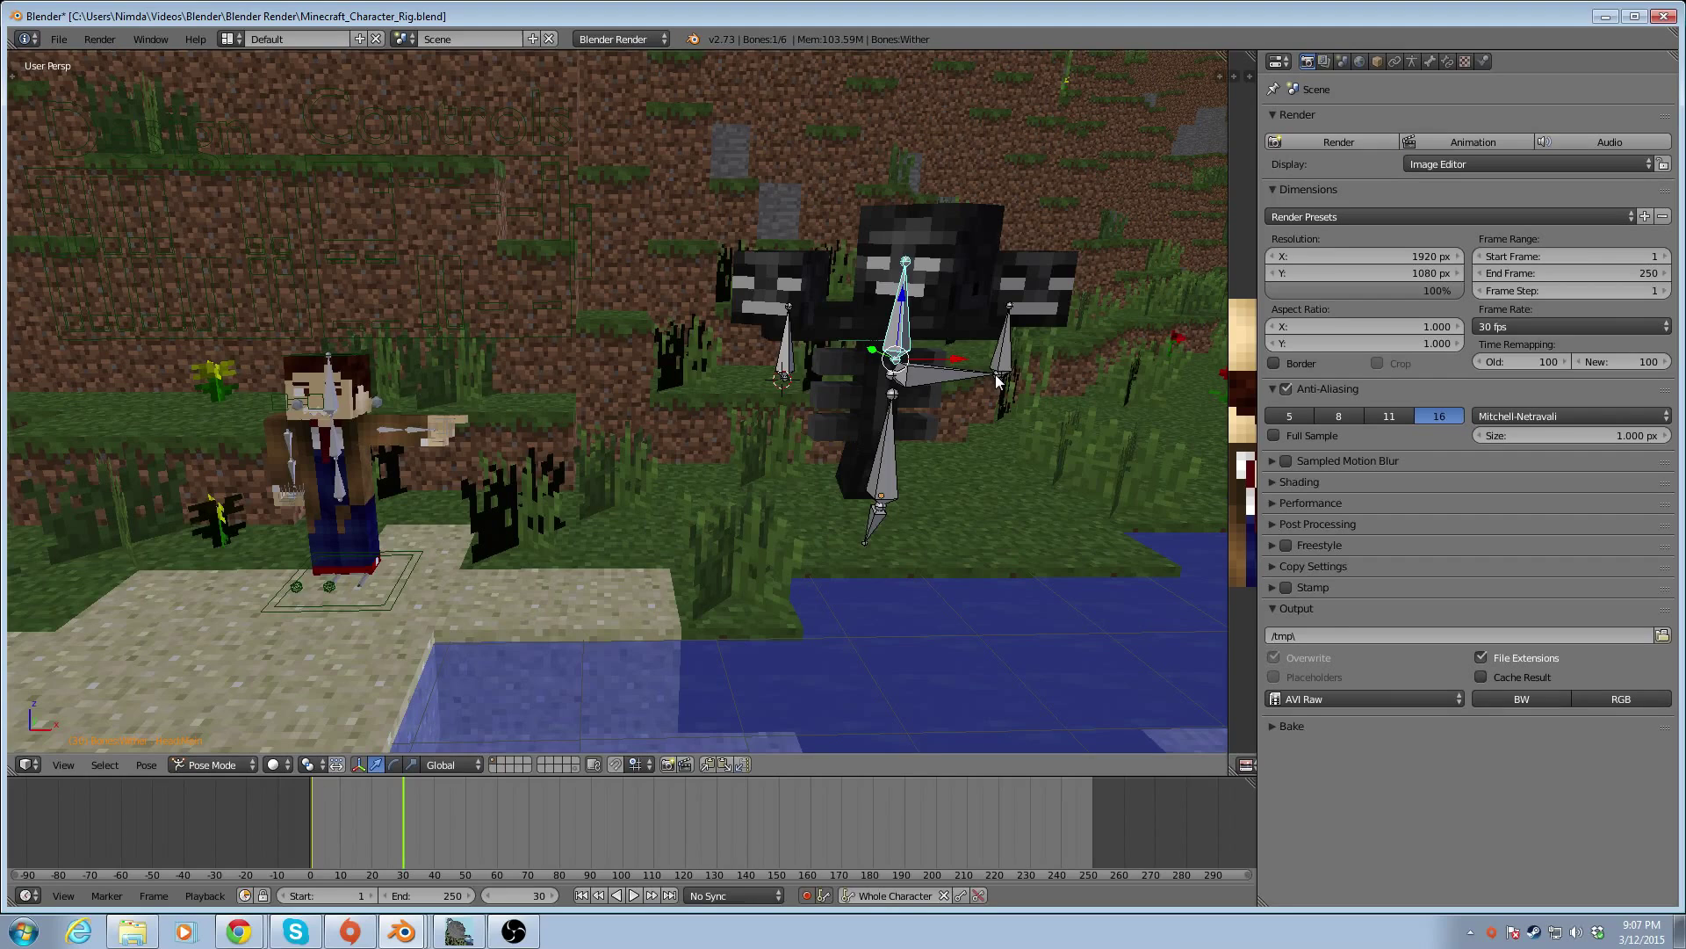
right_click(998, 379)
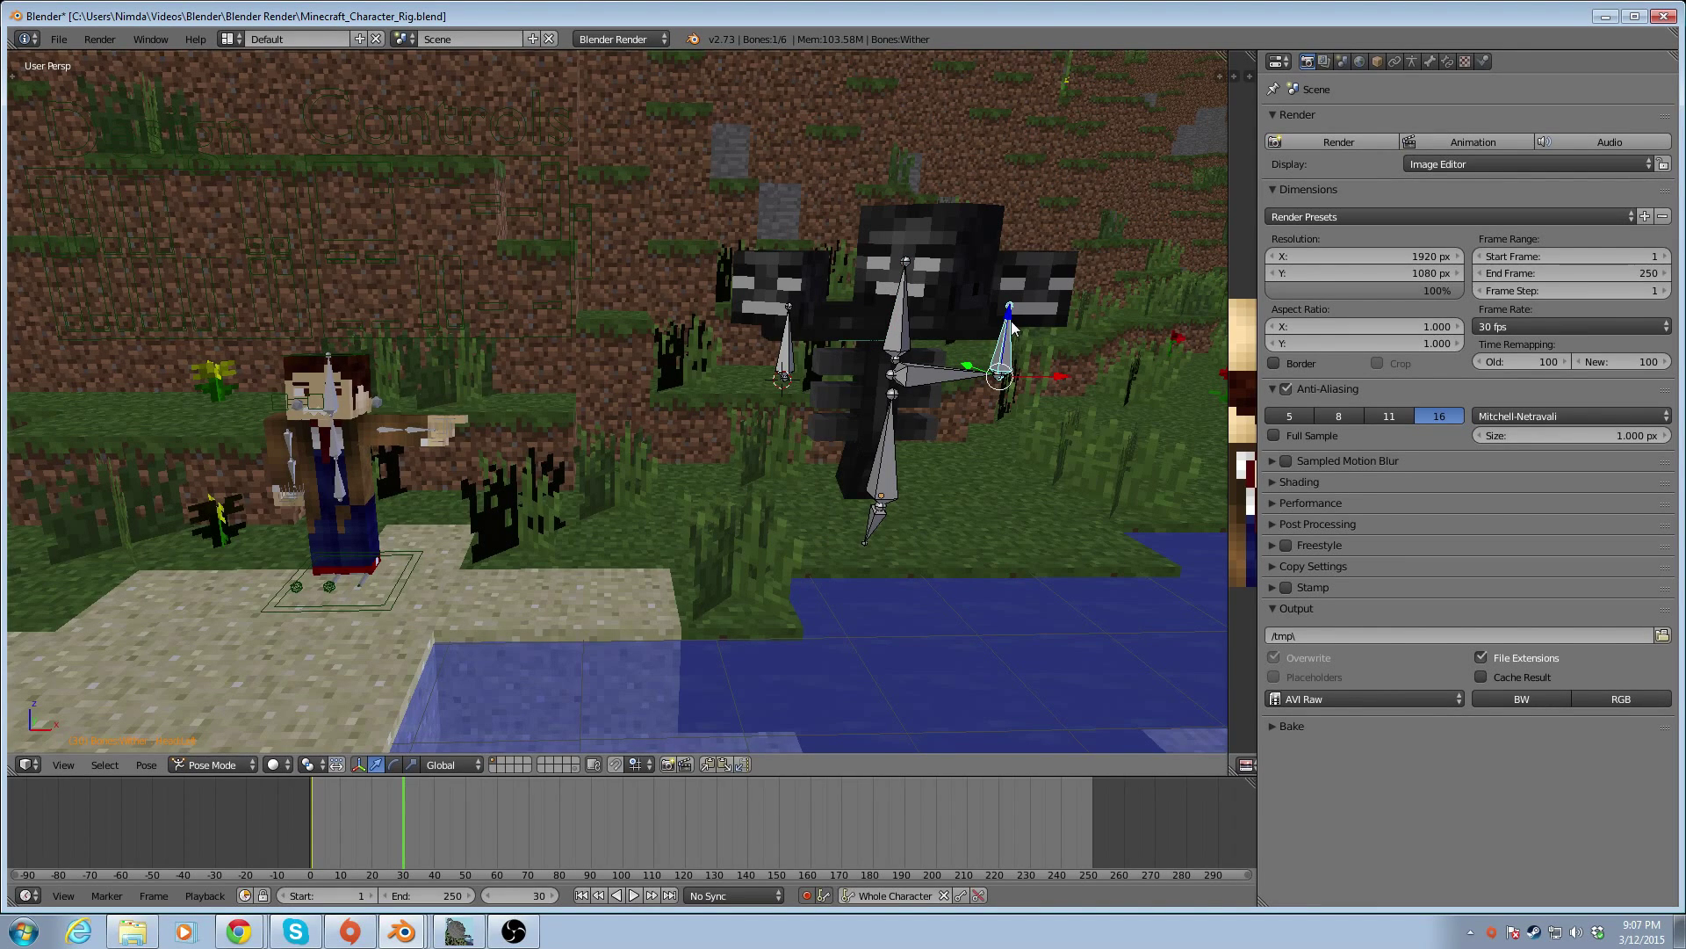
key(r)
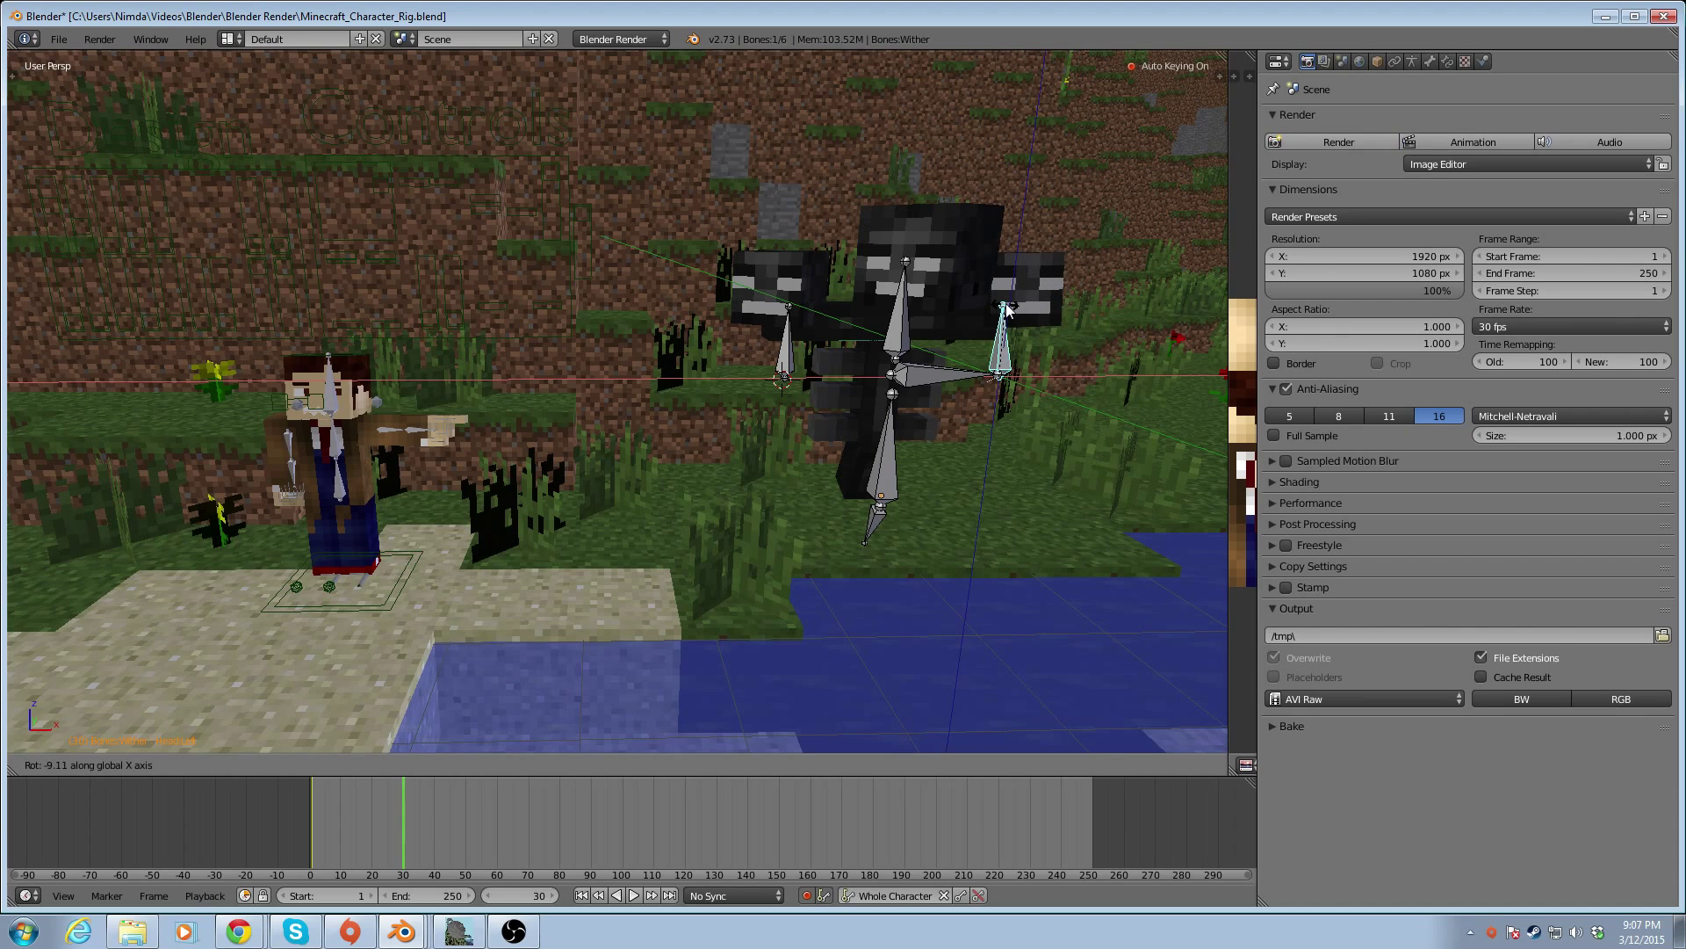
key(z)
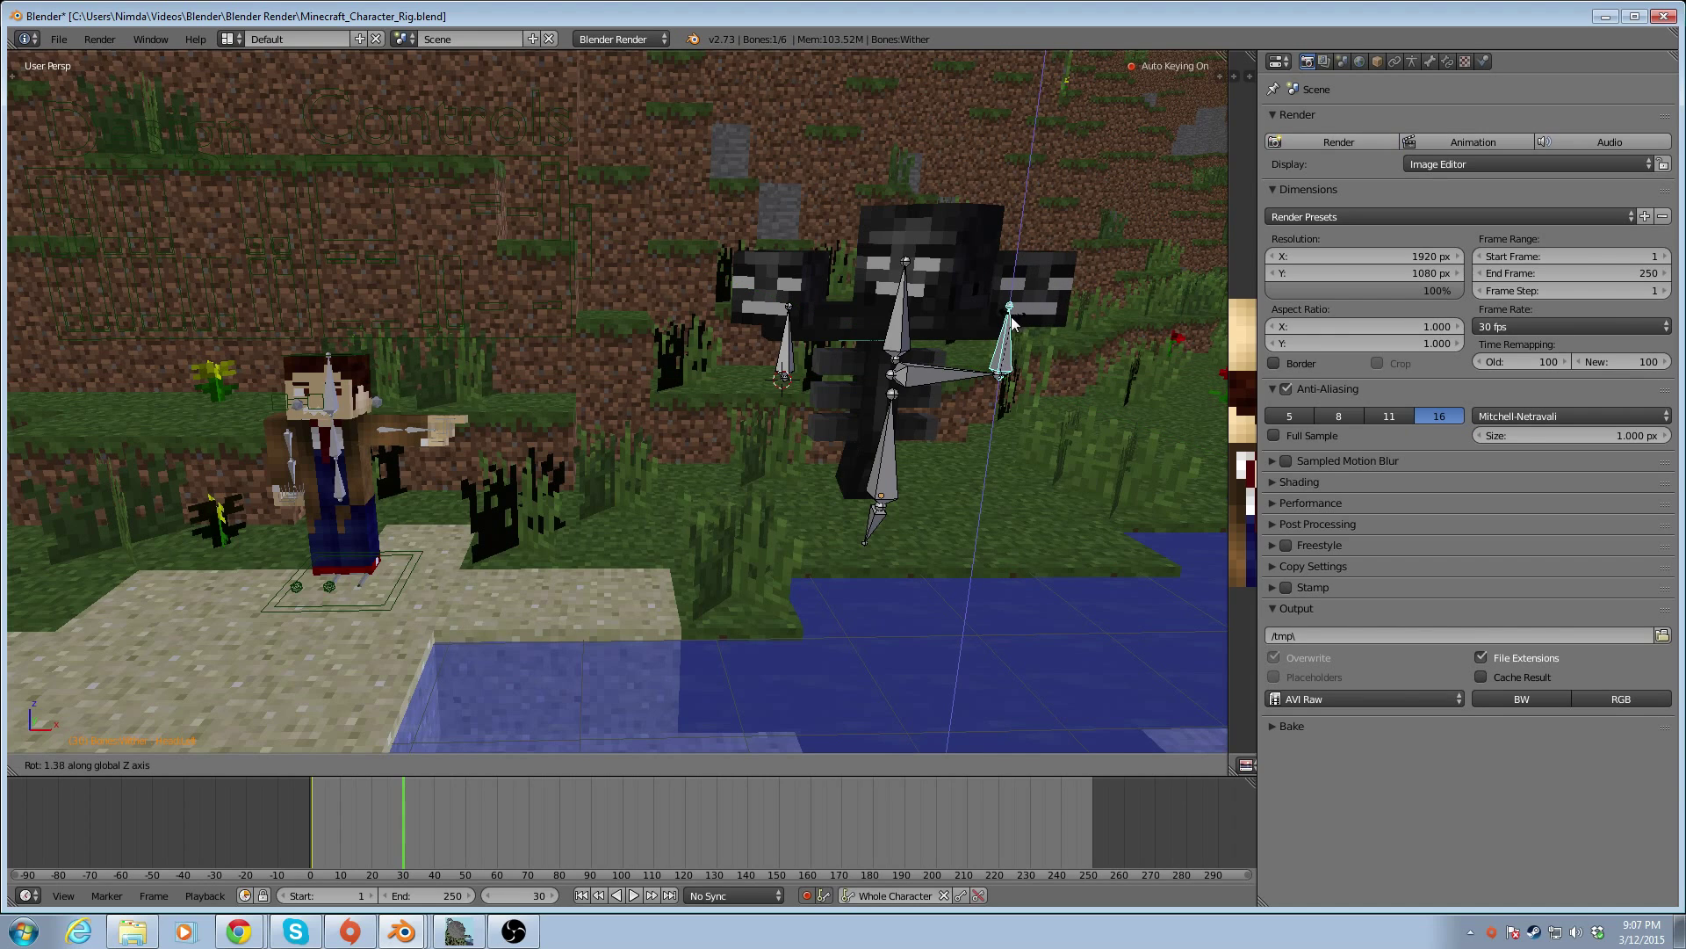
click(1109, 314)
drag(396, 845, 283, 803)
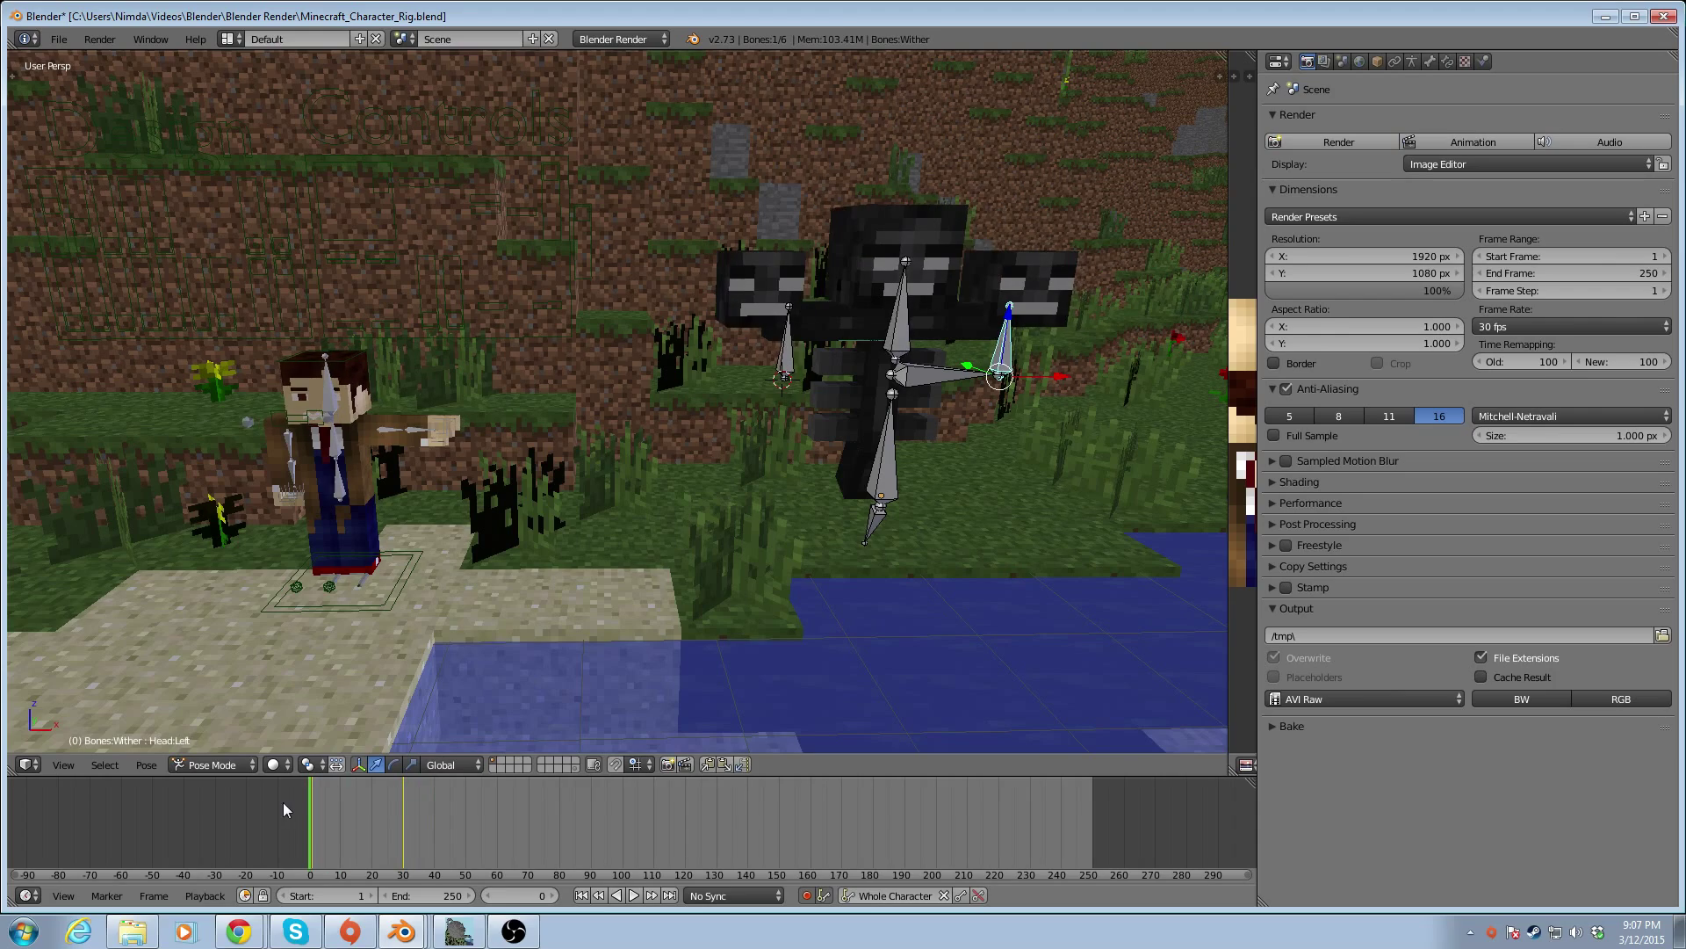
On the Grass material, disable the D.002 texture and enable the diffuse Alpha influence of the Kd.011 texture
scroll(351, 571, down, 4)
scroll(358, 541, up, 2)
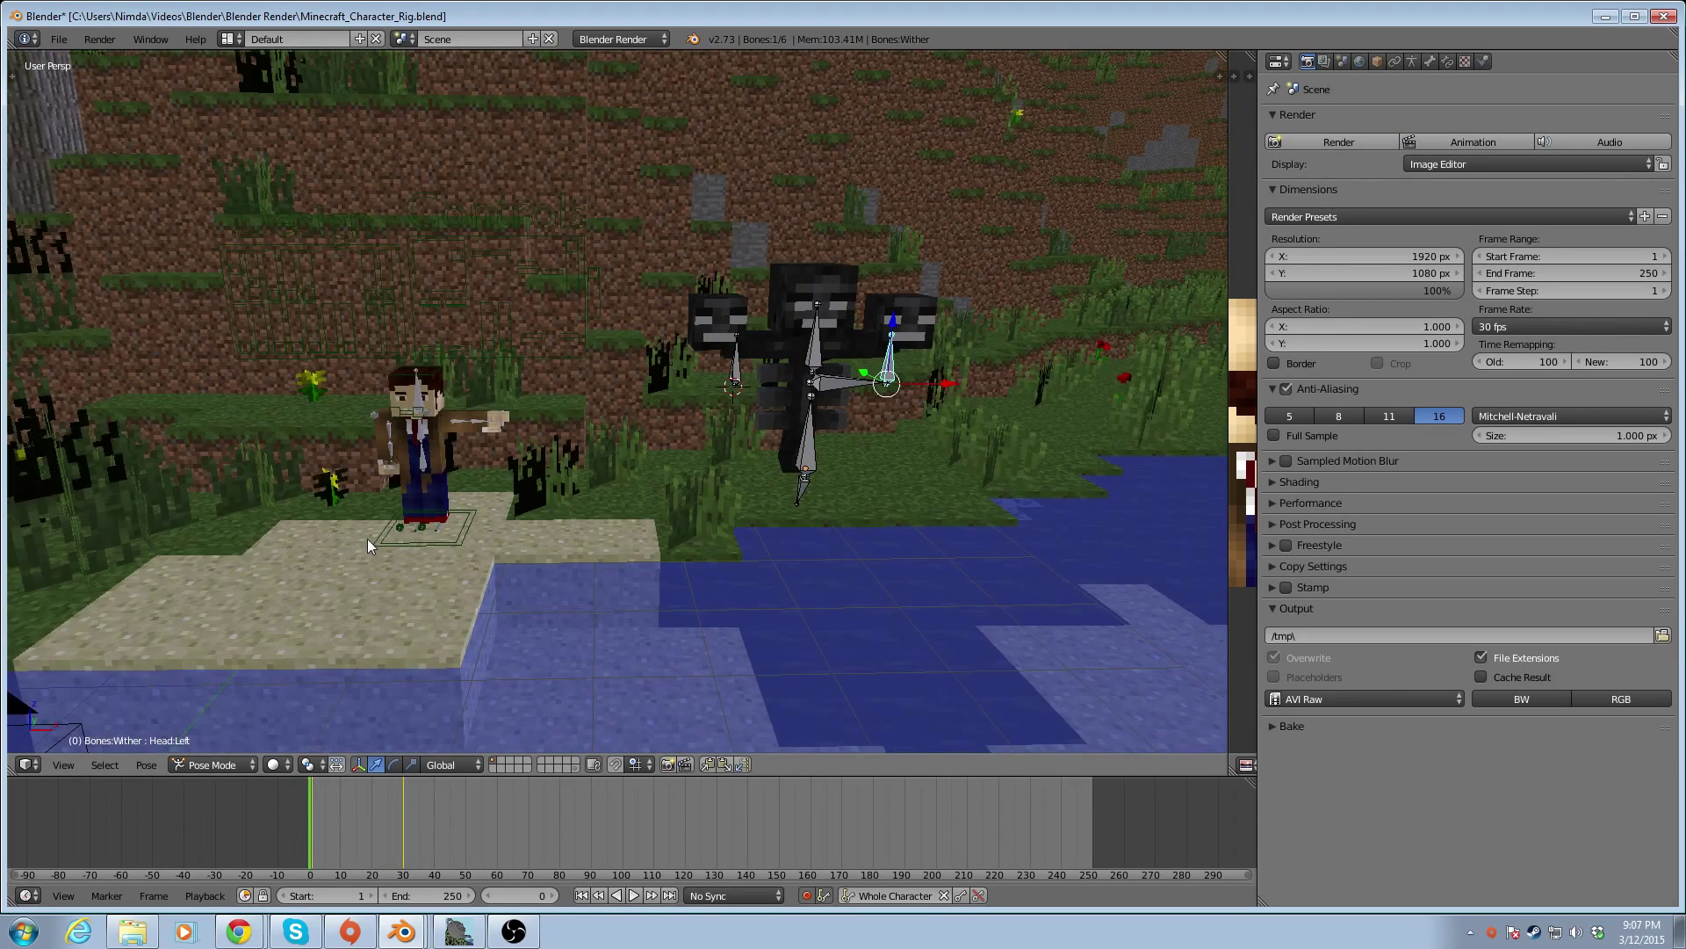
right_click(550, 481)
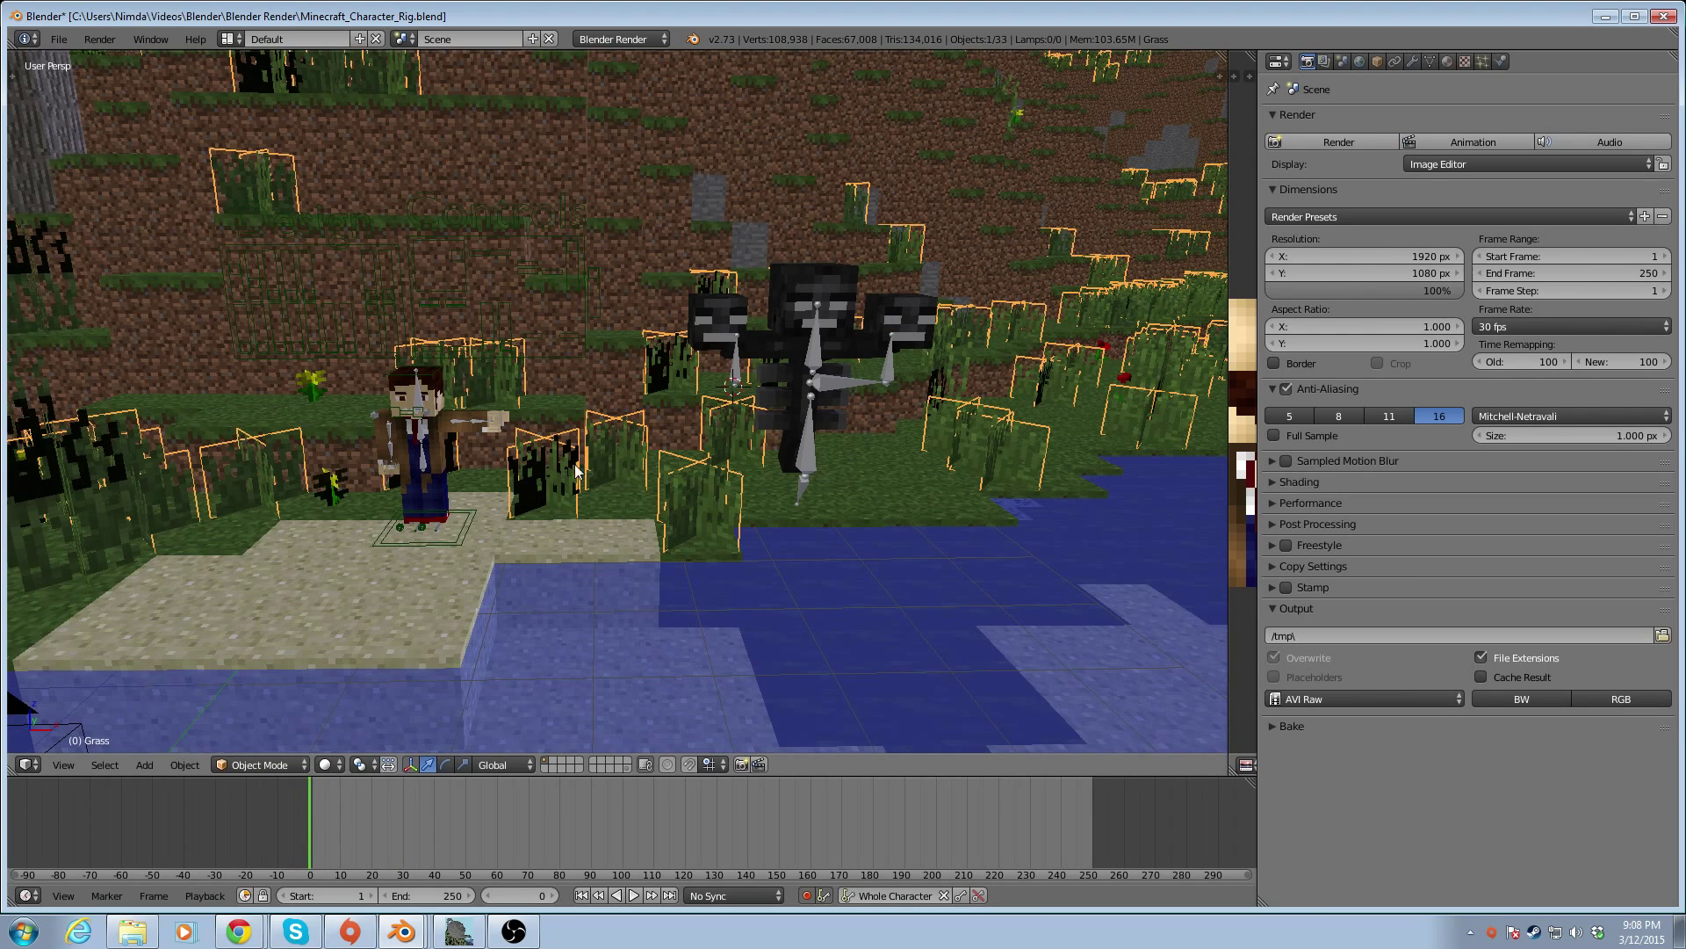
click(1448, 61)
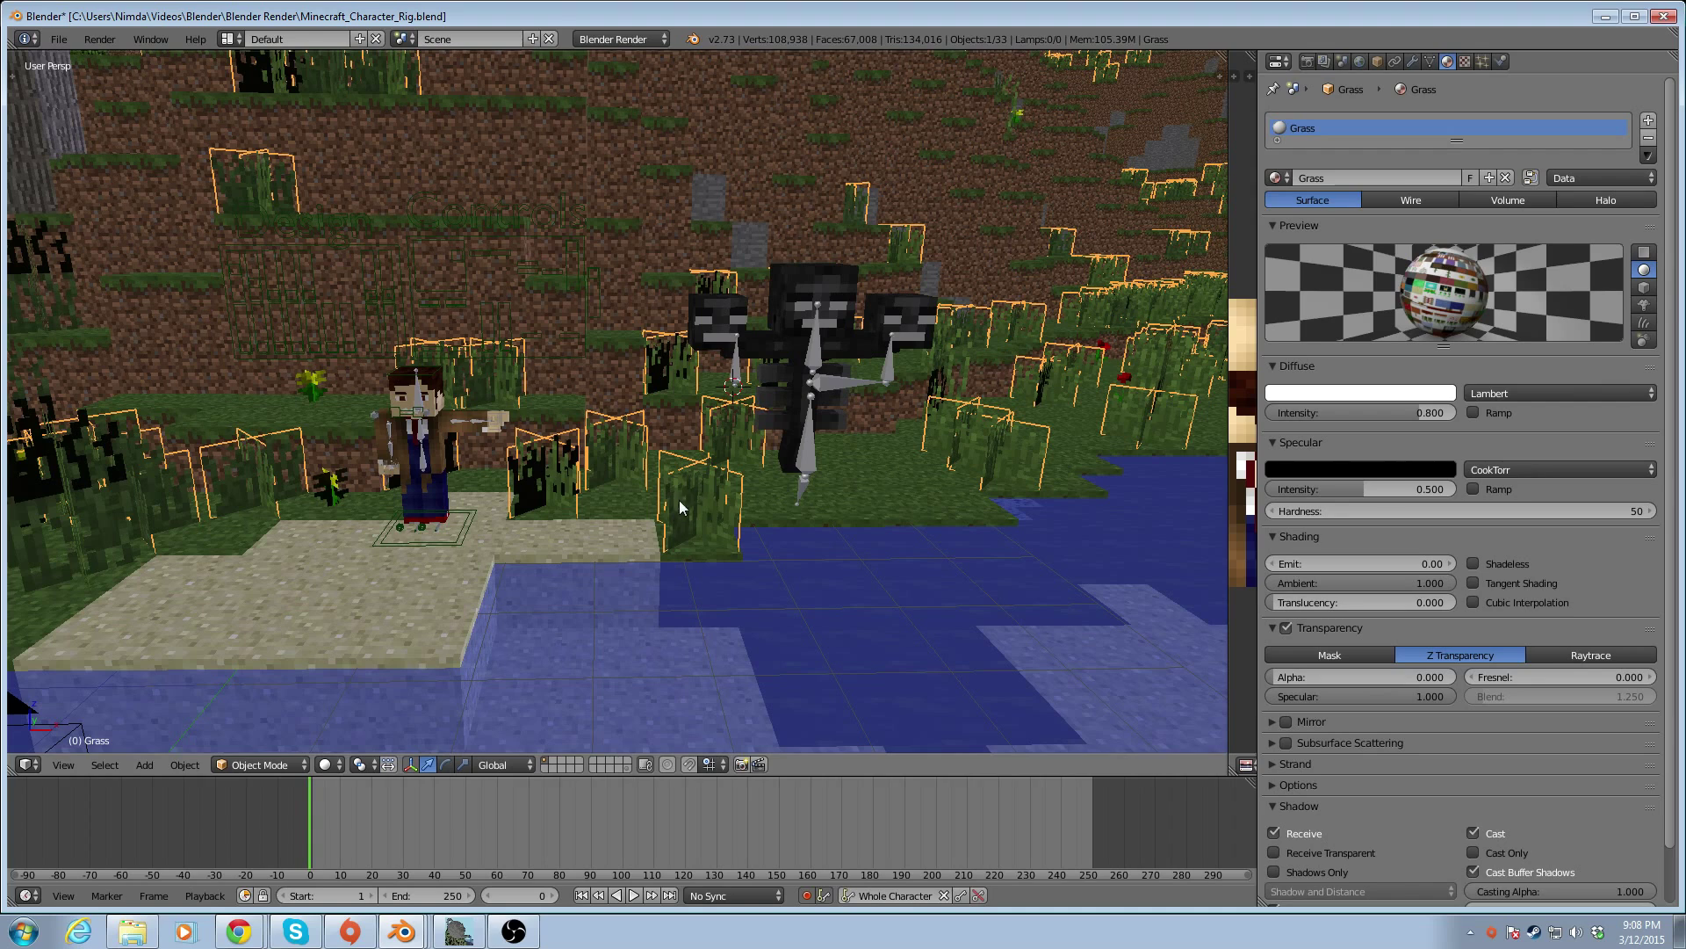
click(1464, 61)
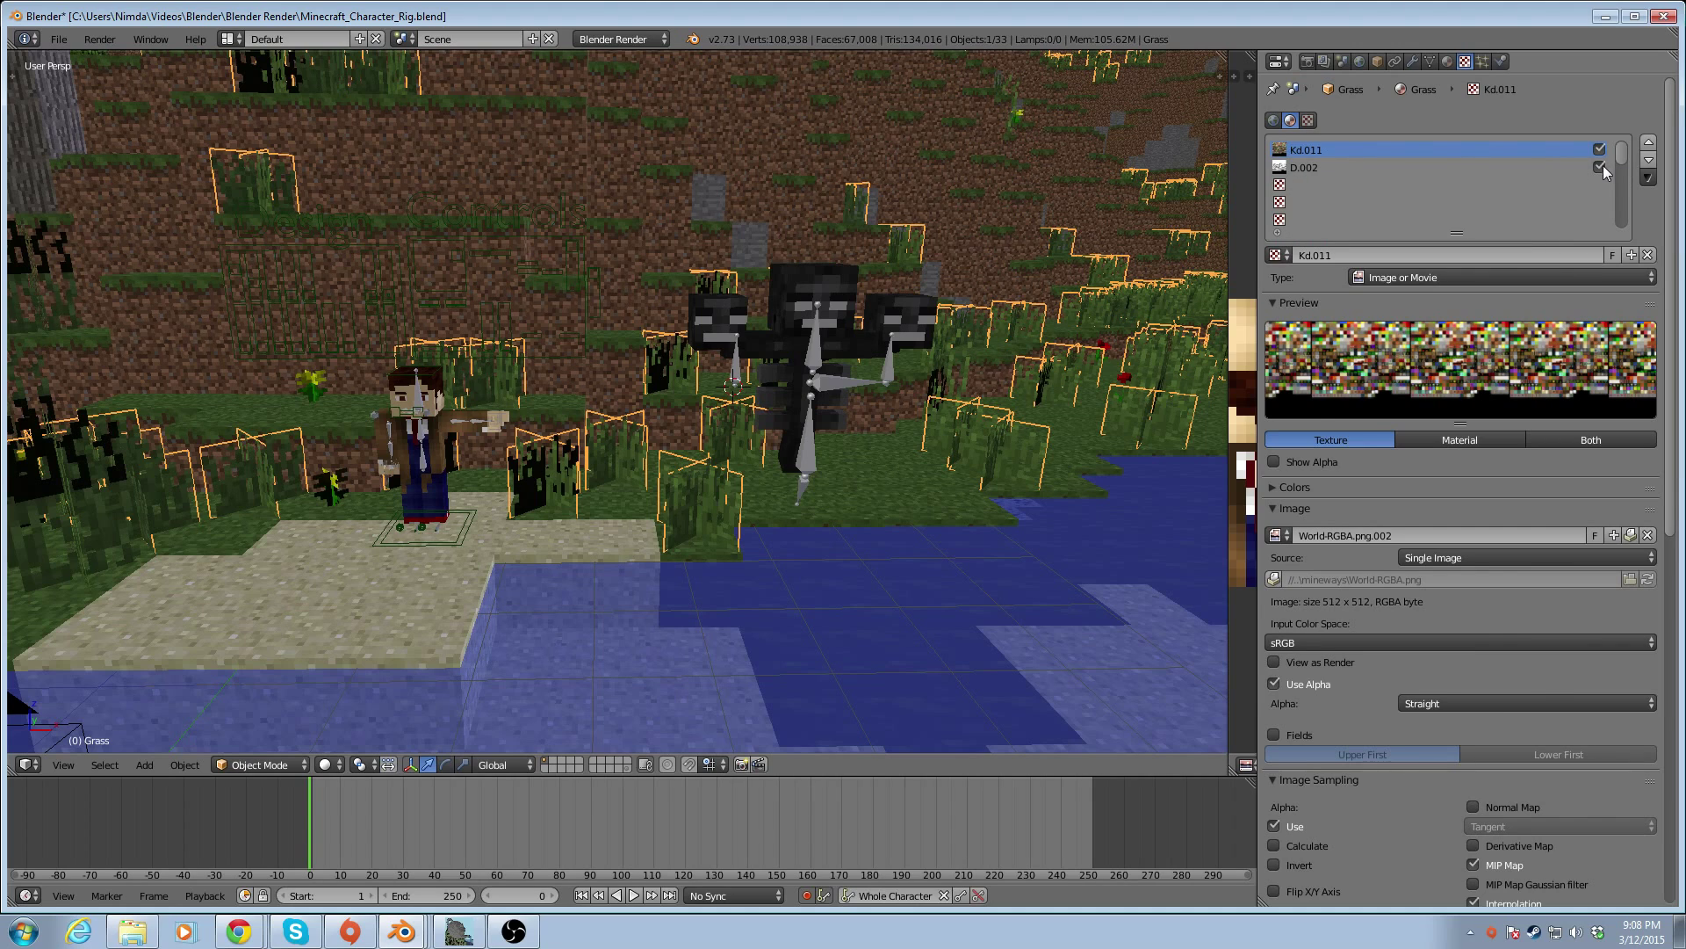
click(1273, 302)
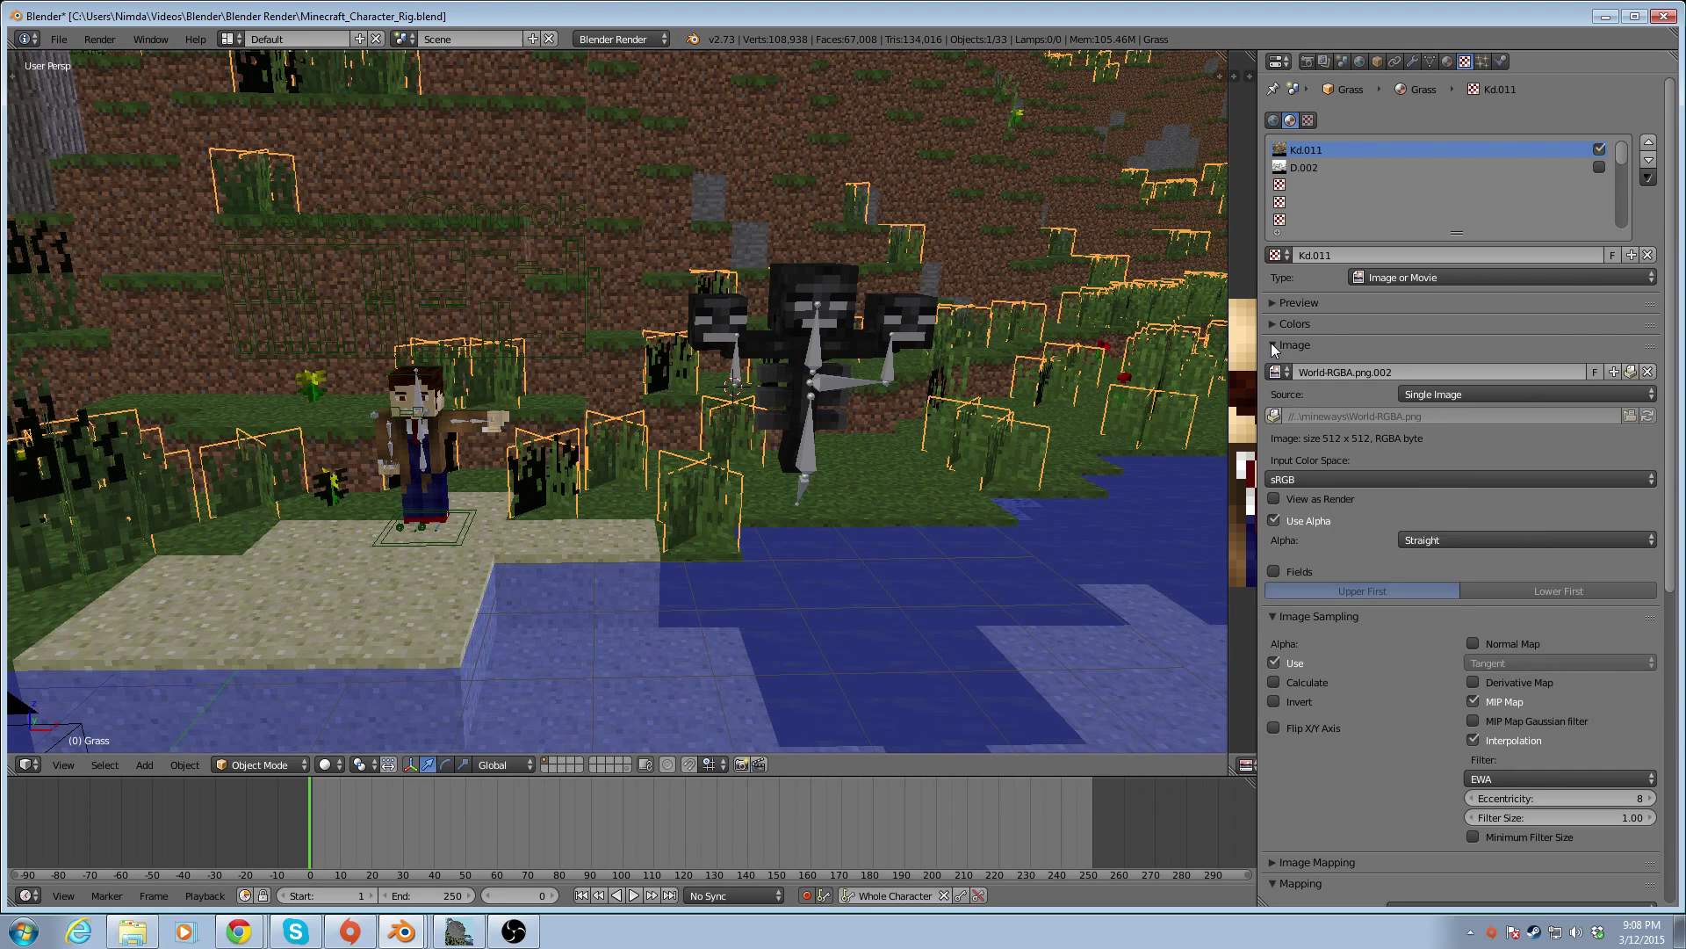
click(1272, 344)
click(1272, 367)
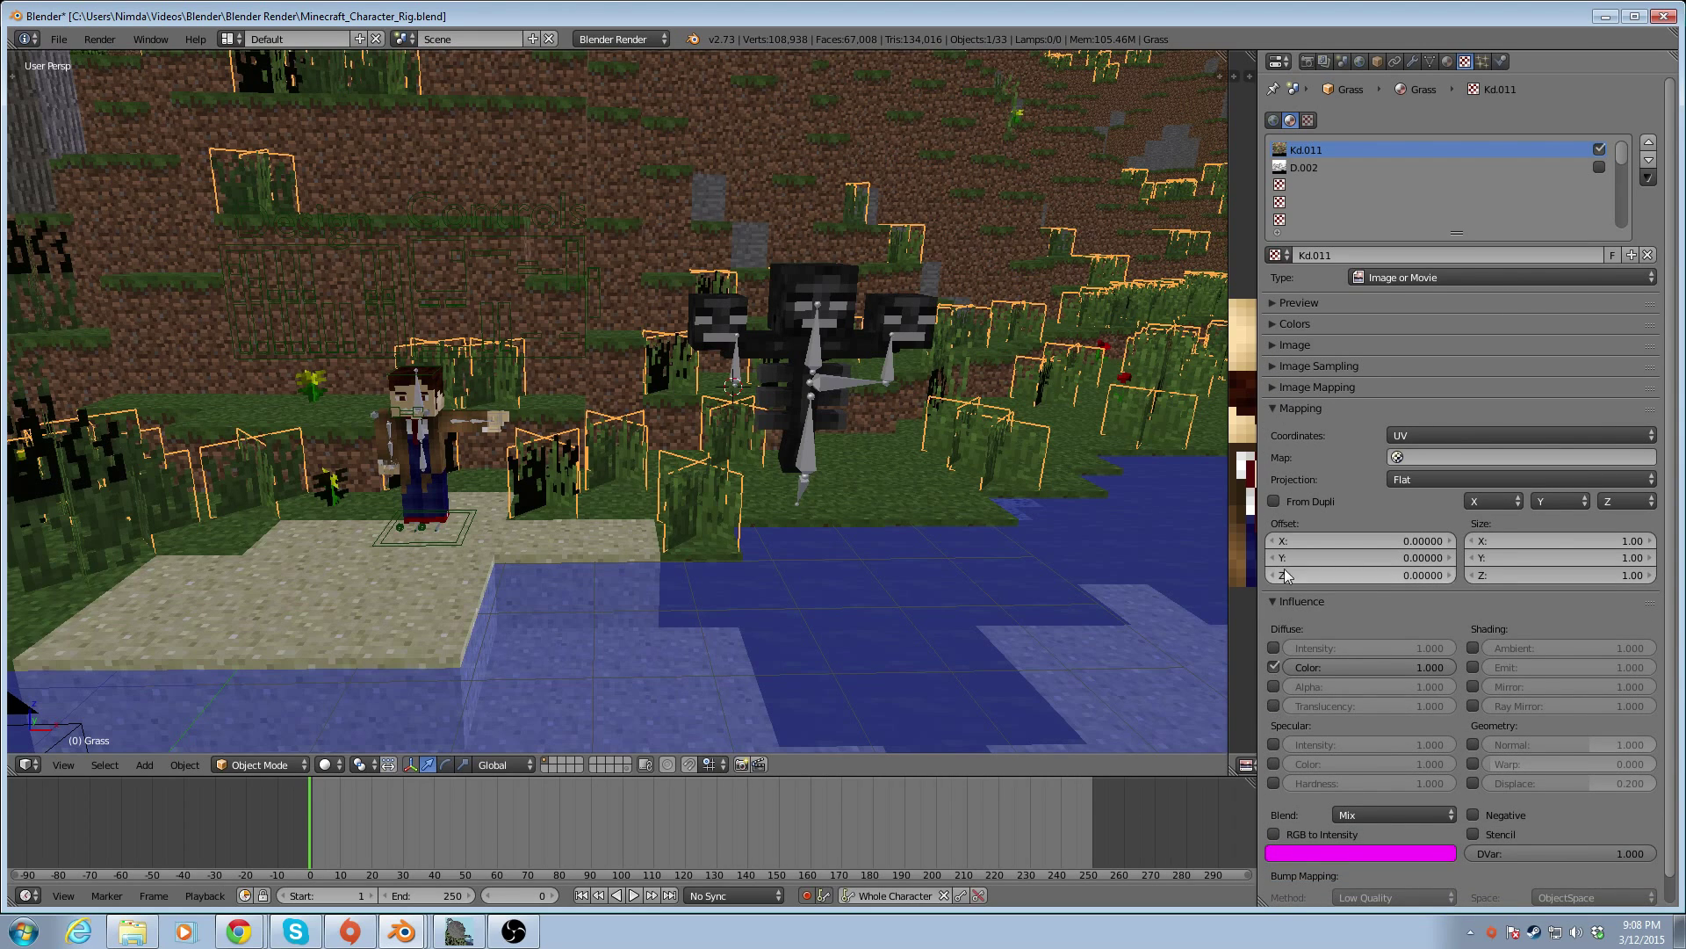
click(1274, 410)
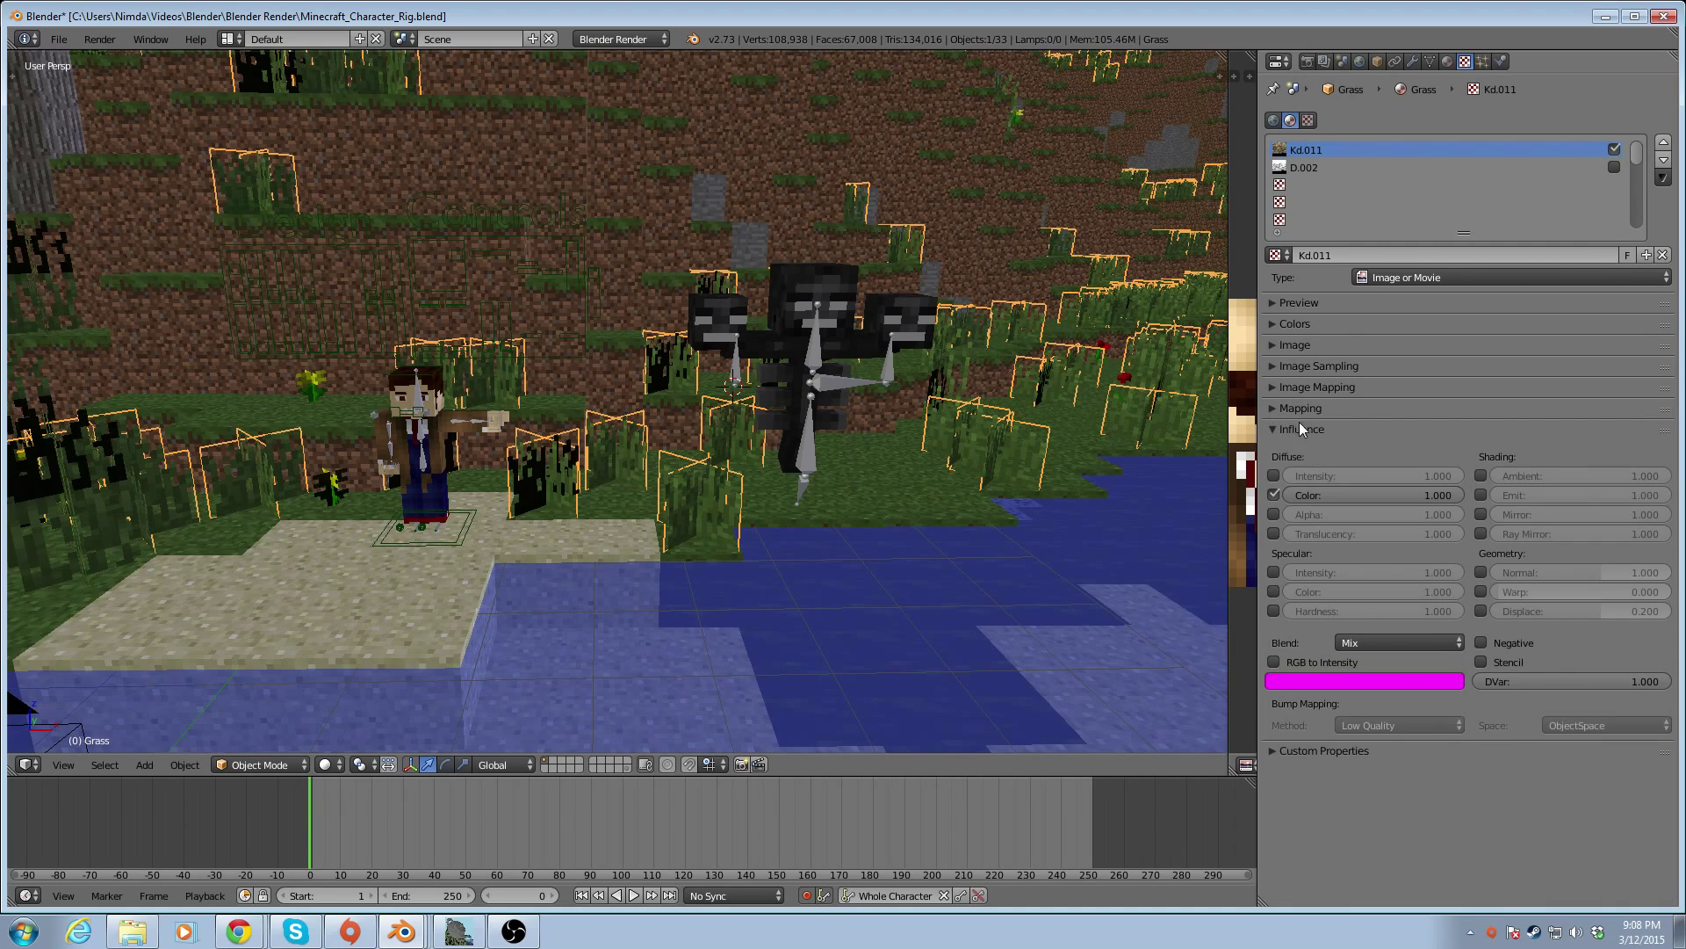
click(1273, 514)
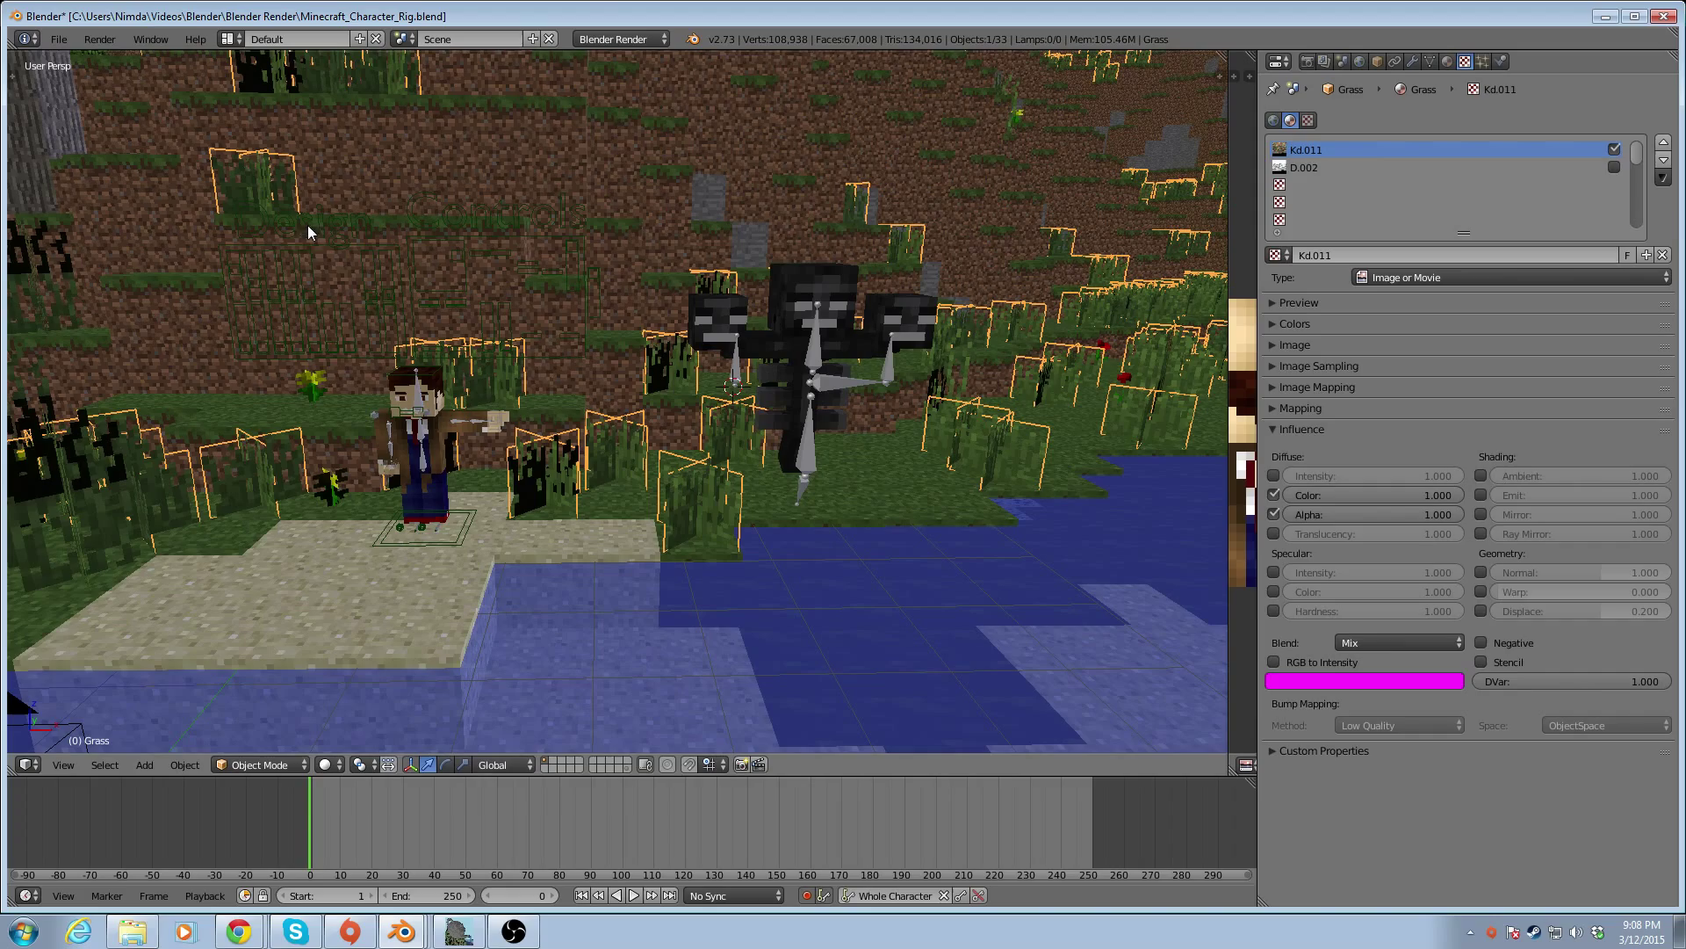
Enable the diffuse Alpha influence of the Kd.003 texture on the Stationary_Water object
scroll(158, 200, down, 5)
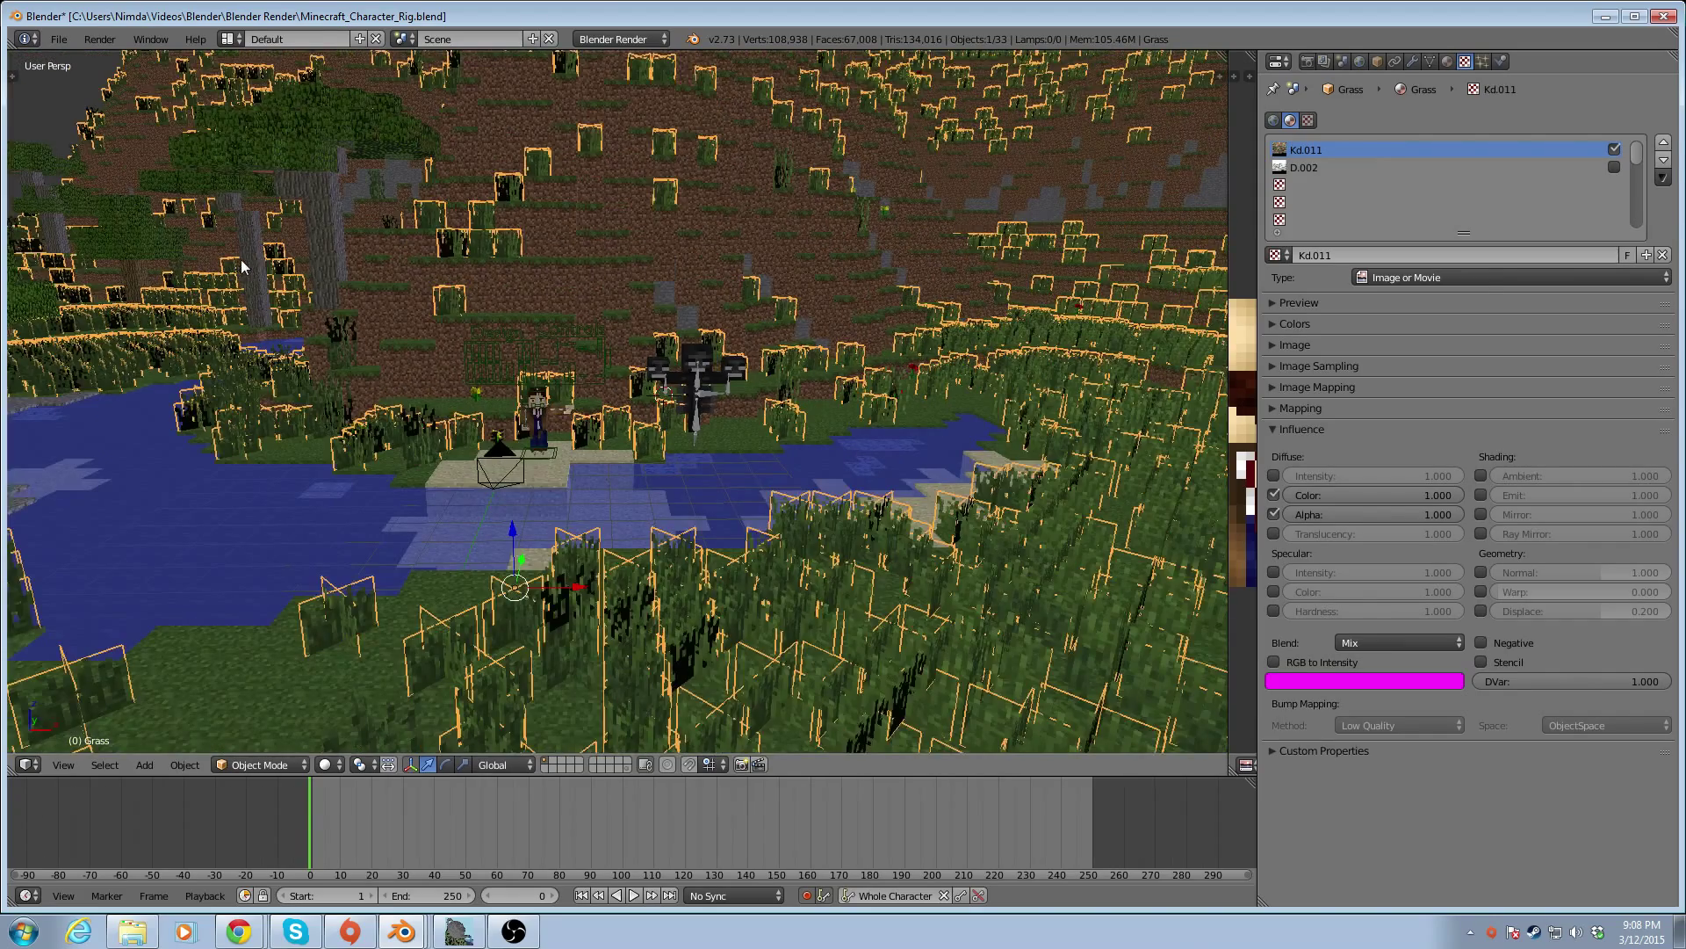
right_click(625, 493)
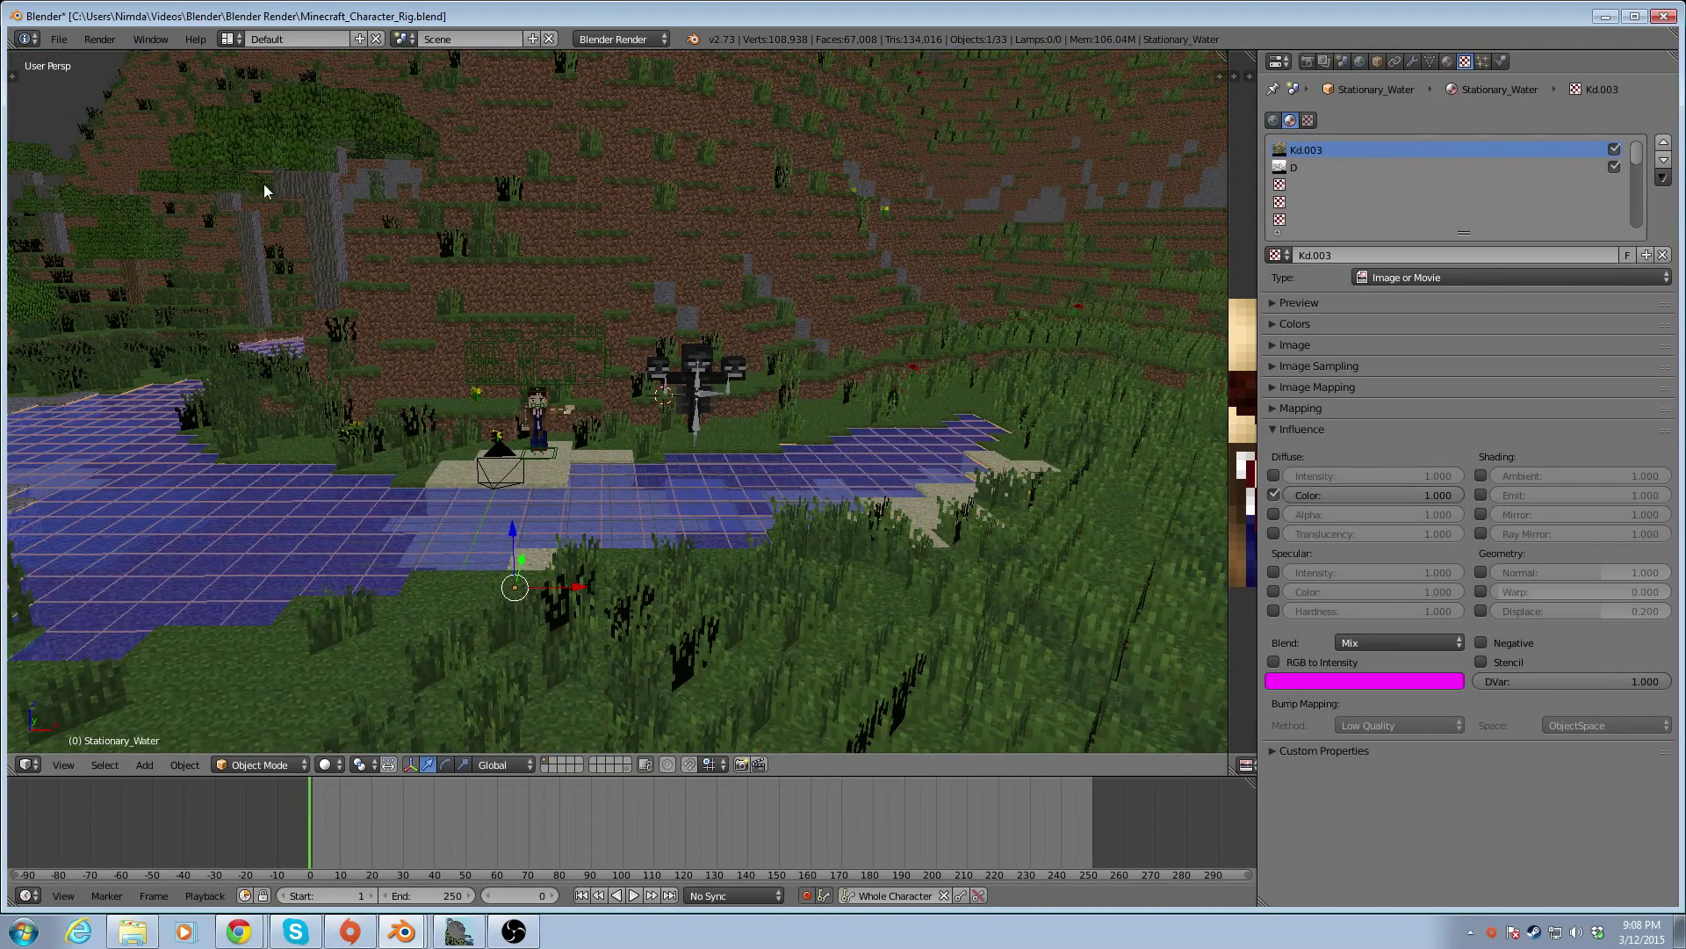
click(1273, 513)
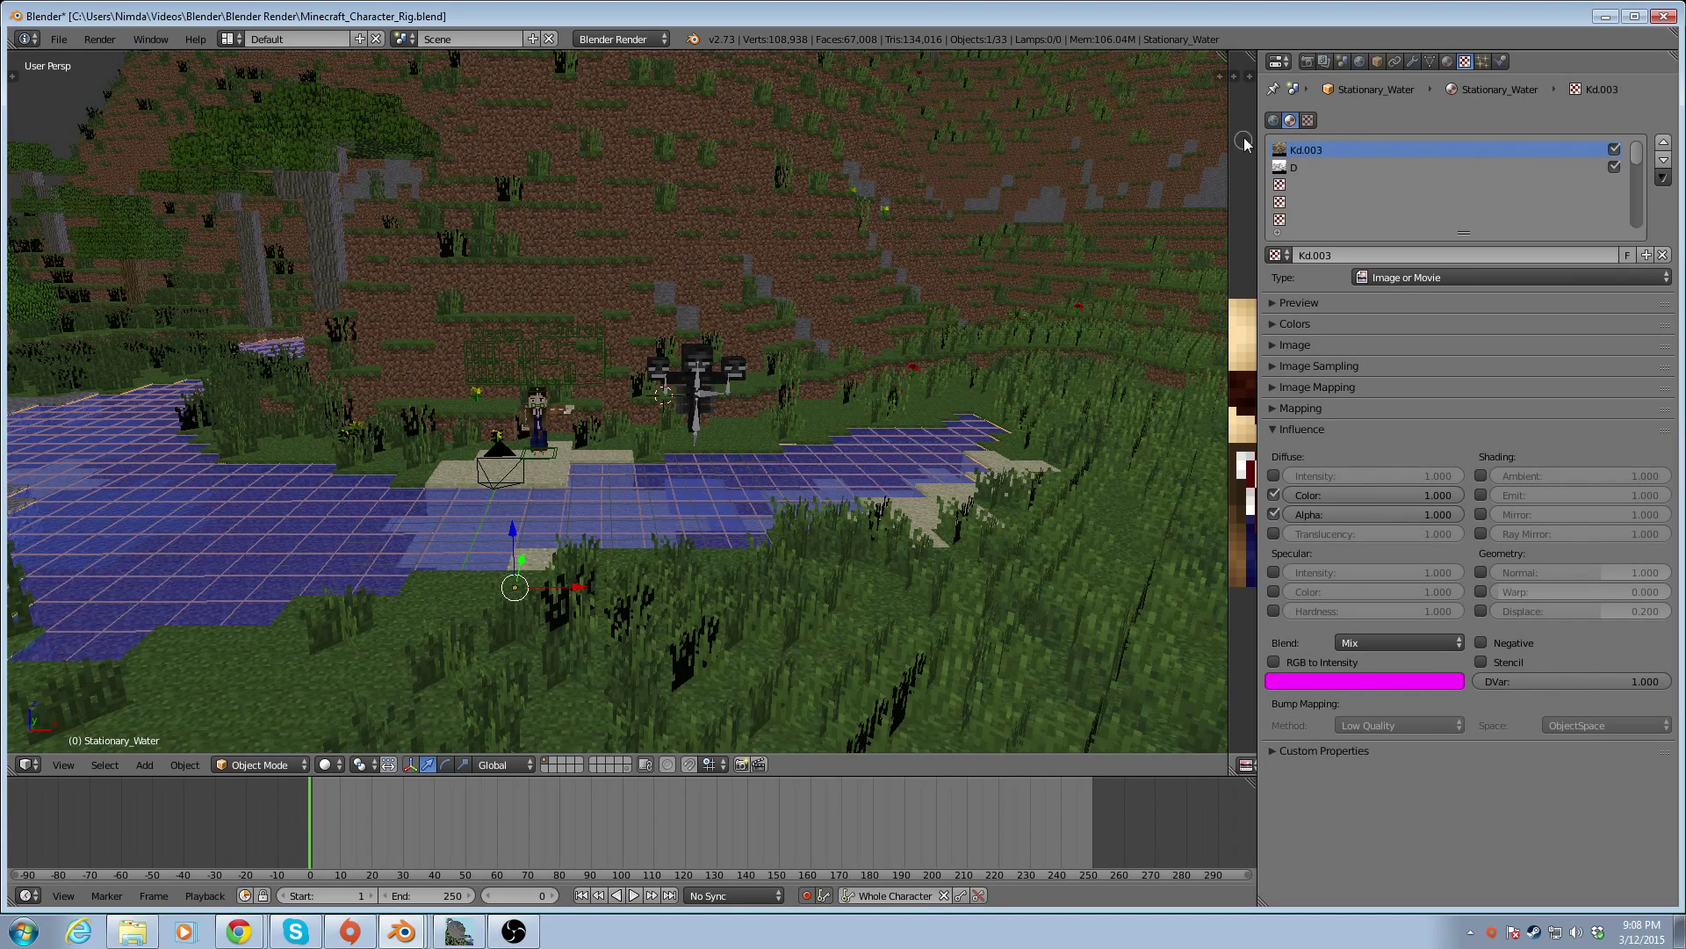
On the Acacia_Leaves object, disable the D.005 texture and enable the diffuse Alpha influence of the Kd.016 texture
right_click(274, 131)
click(1614, 167)
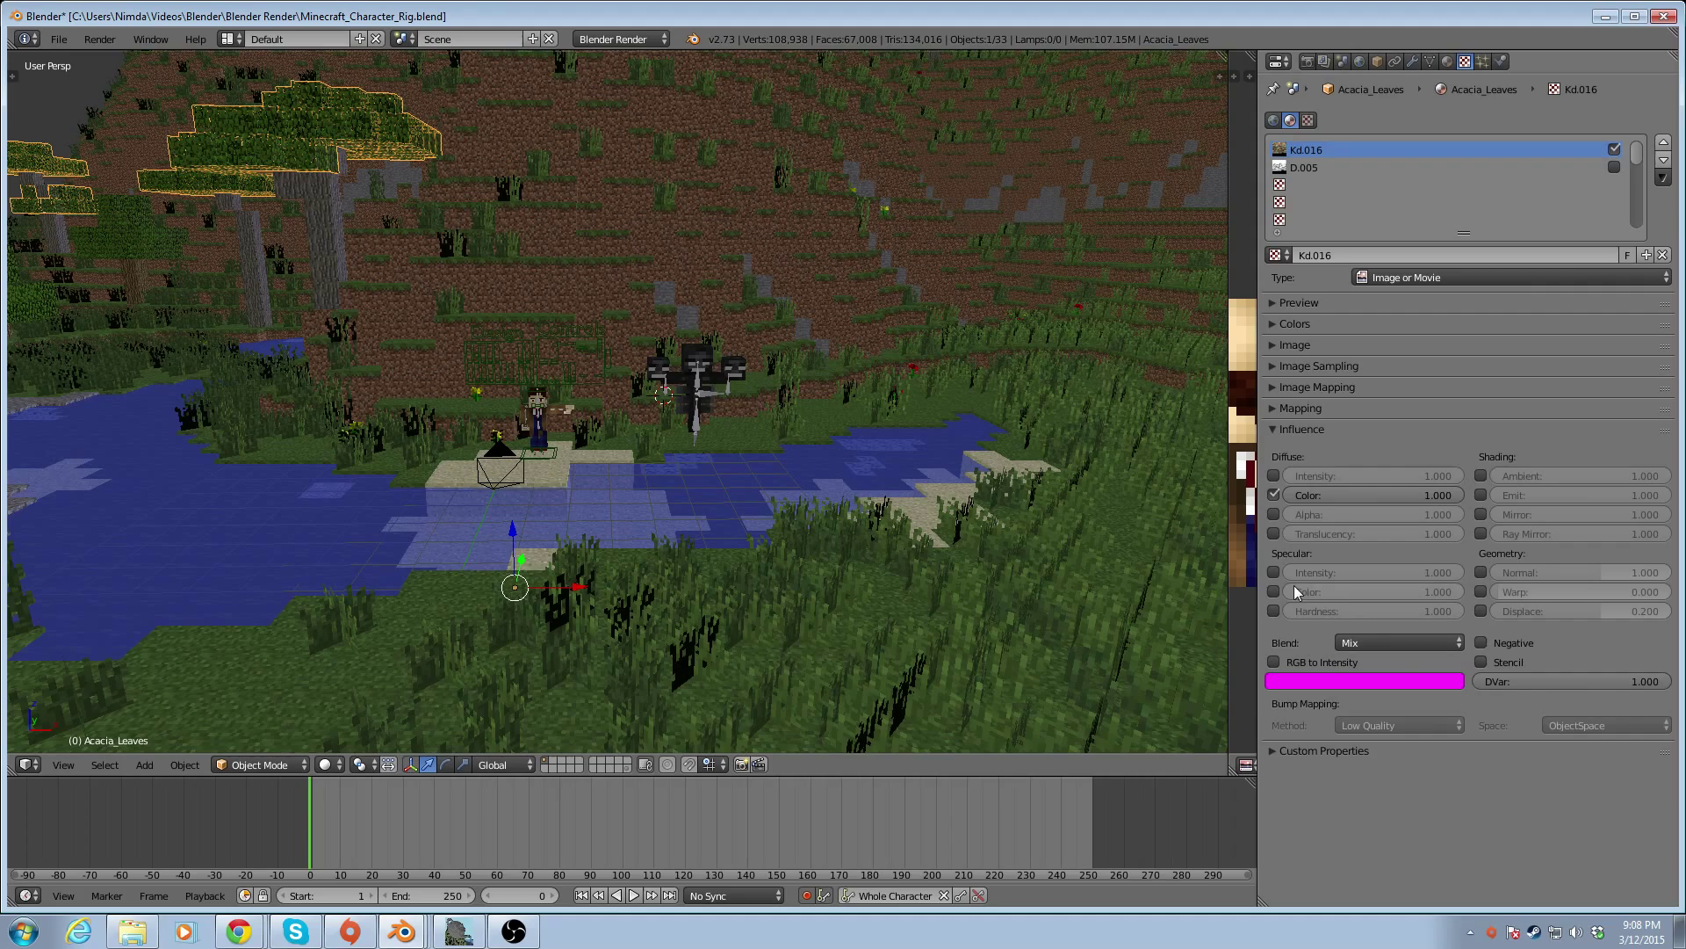
click(1273, 514)
Select the Dandelion object beside the human character with its texture settings shown
scroll(851, 471, up, 1)
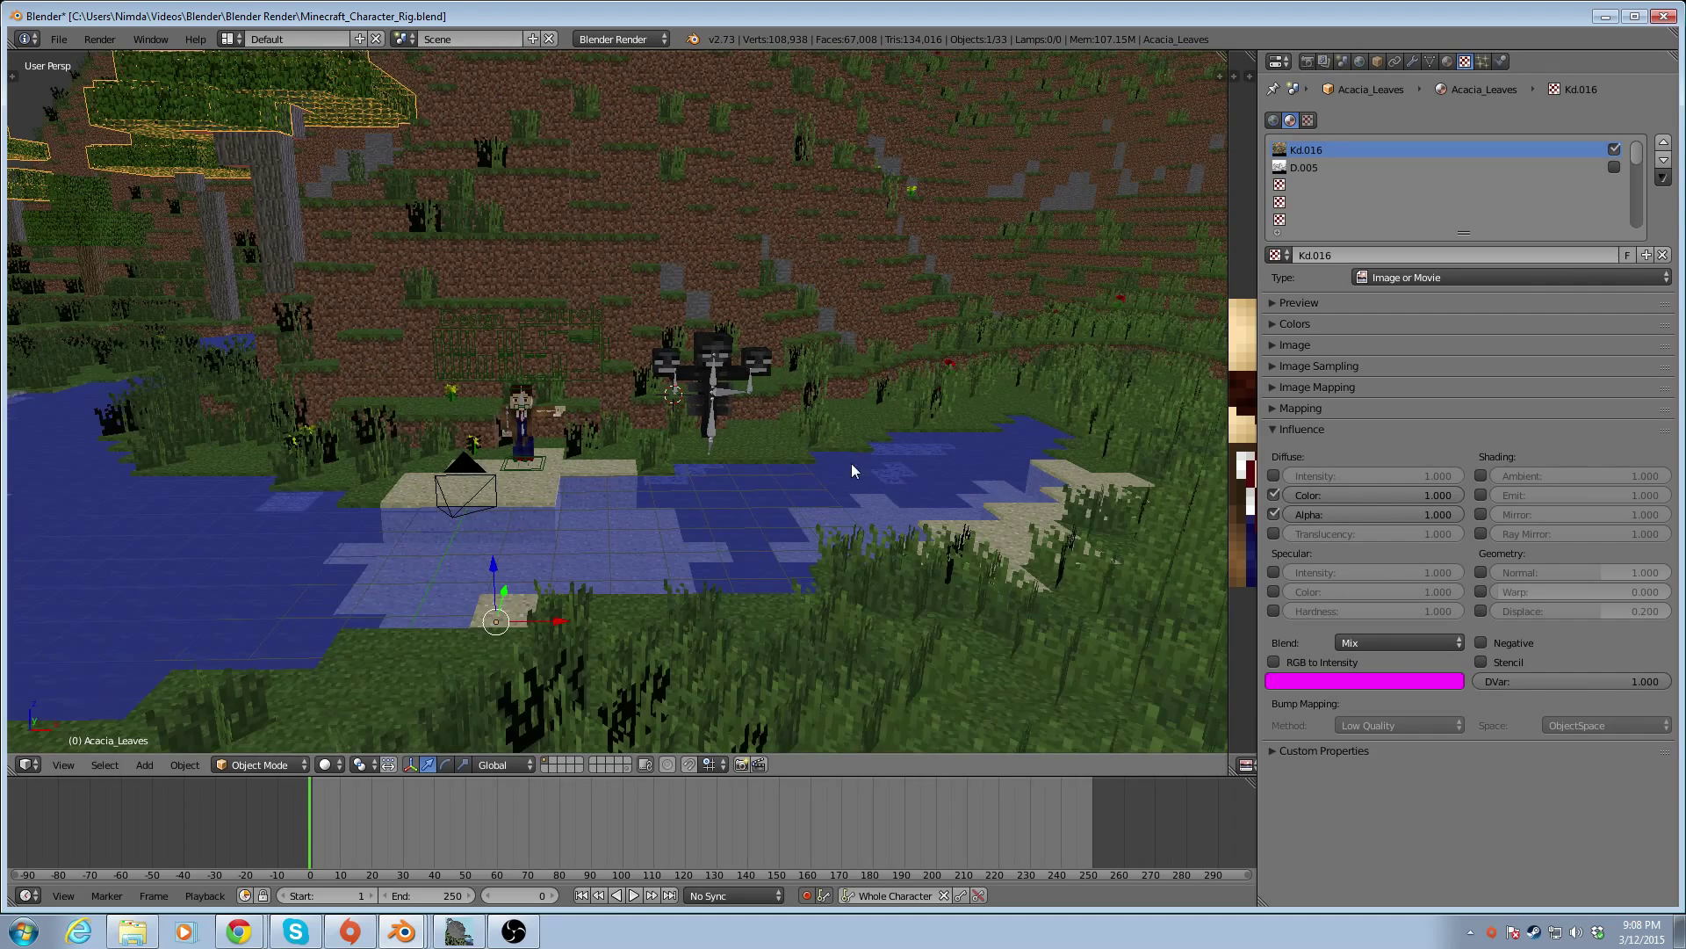
scroll(963, 364, up, 2)
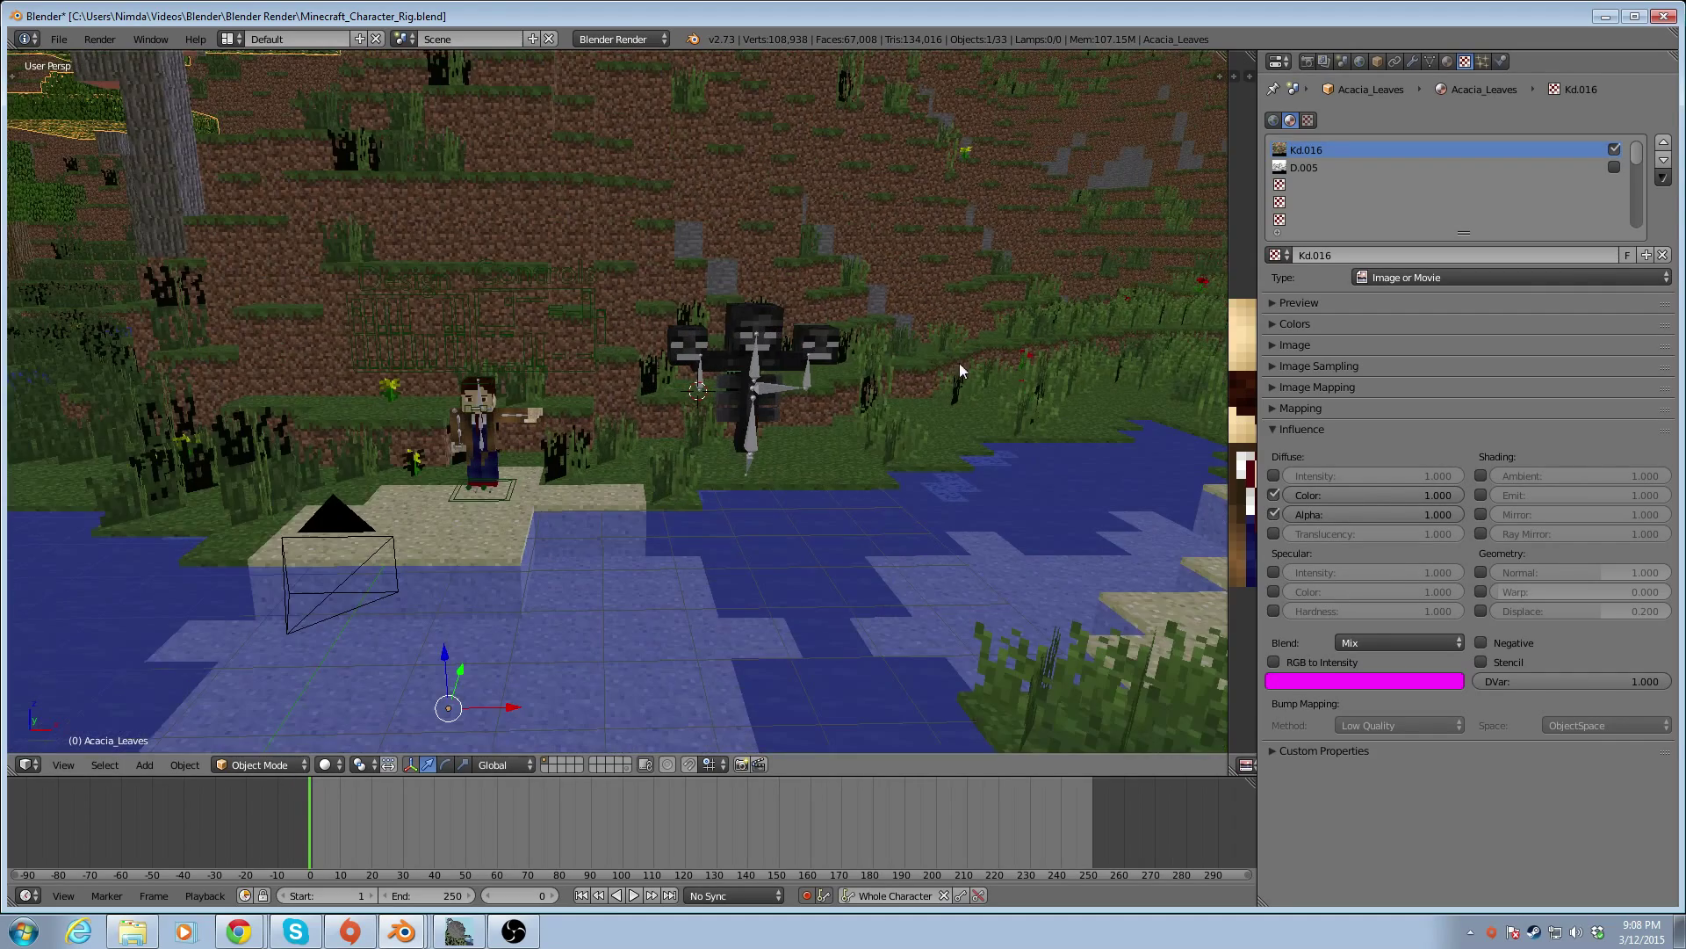
right_click(417, 461)
scroll(599, 566, up, 3)
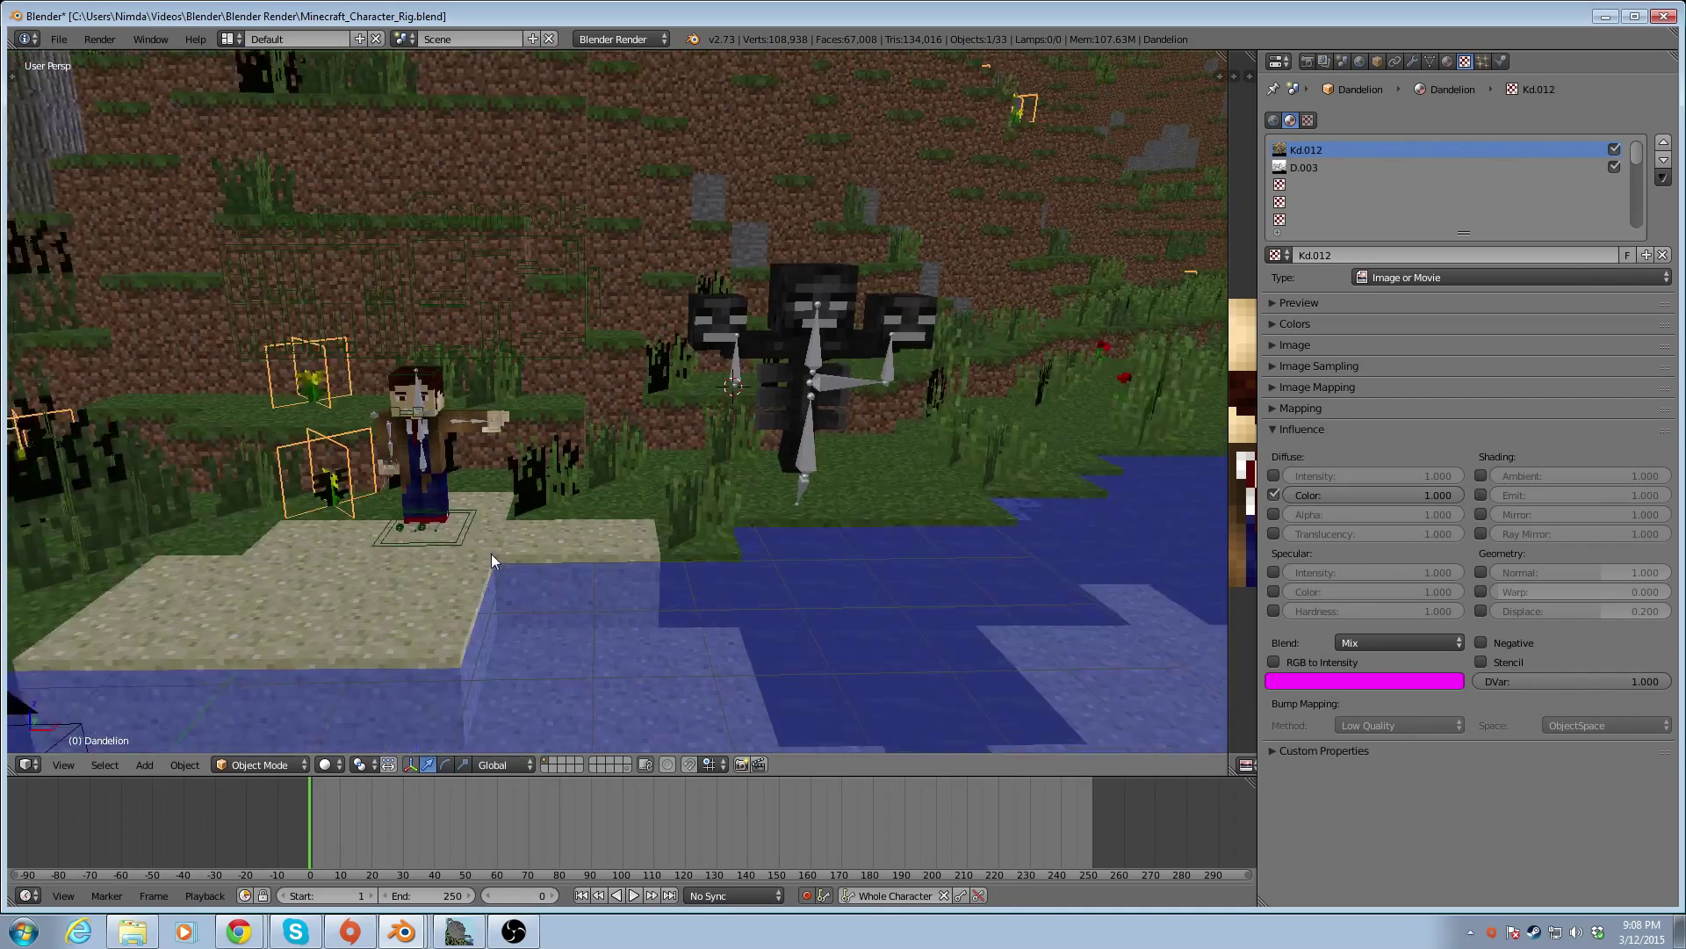
scroll(636, 425, down, 4)
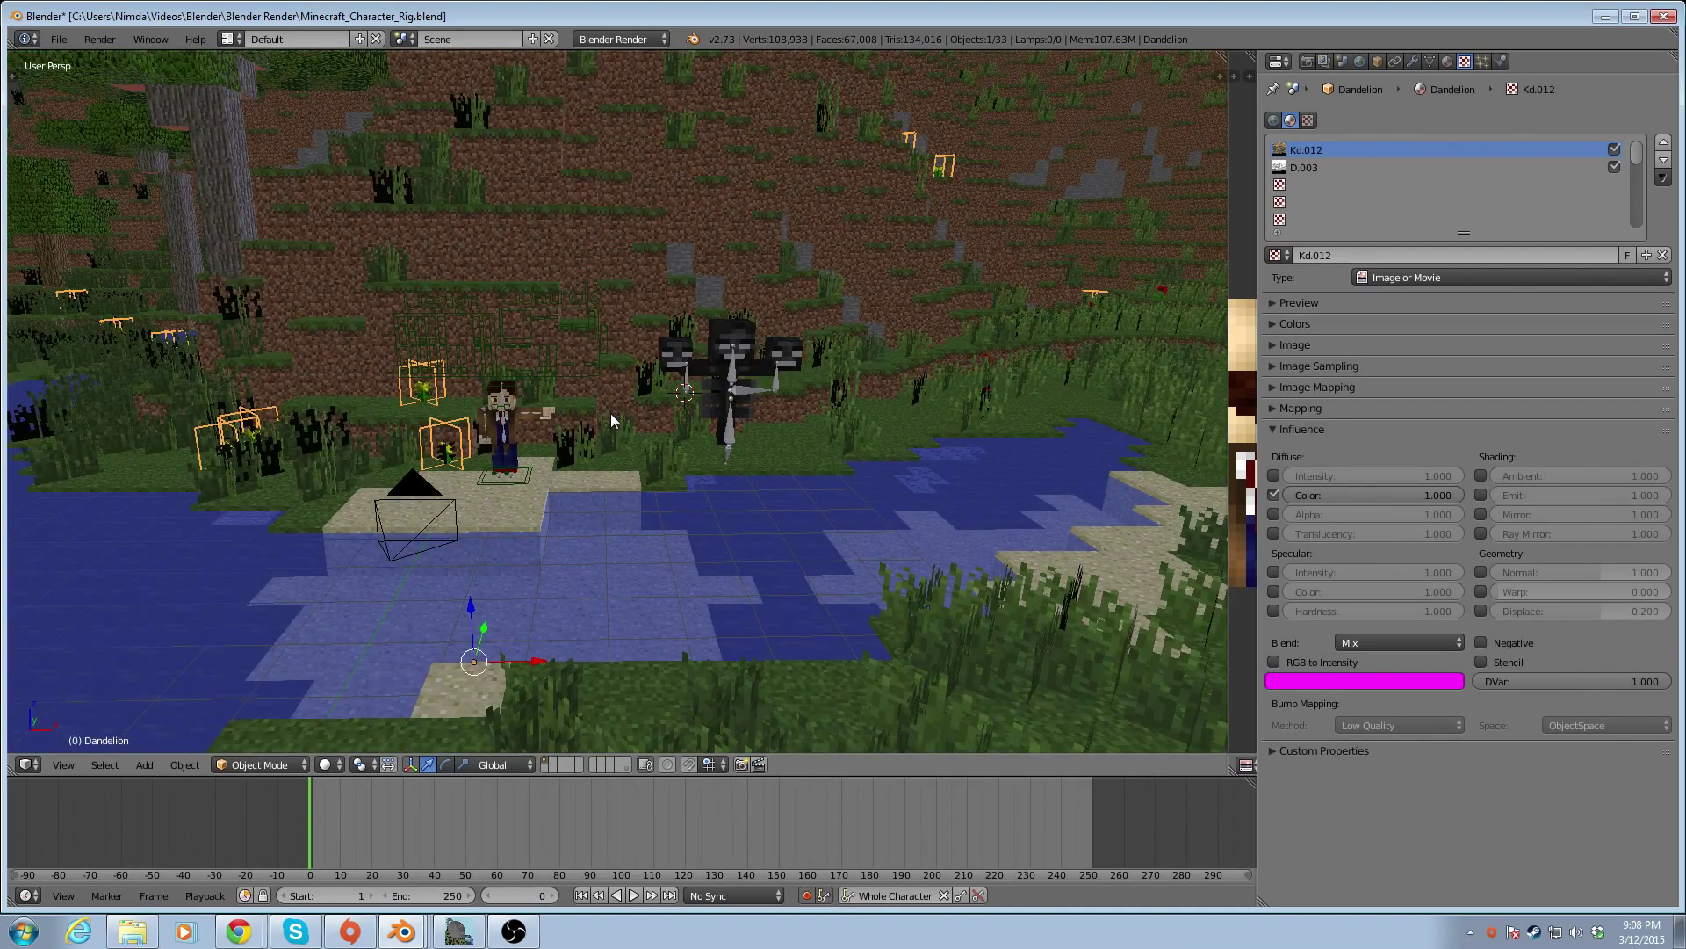
Set the scene's render end frame to 35
click(1307, 62)
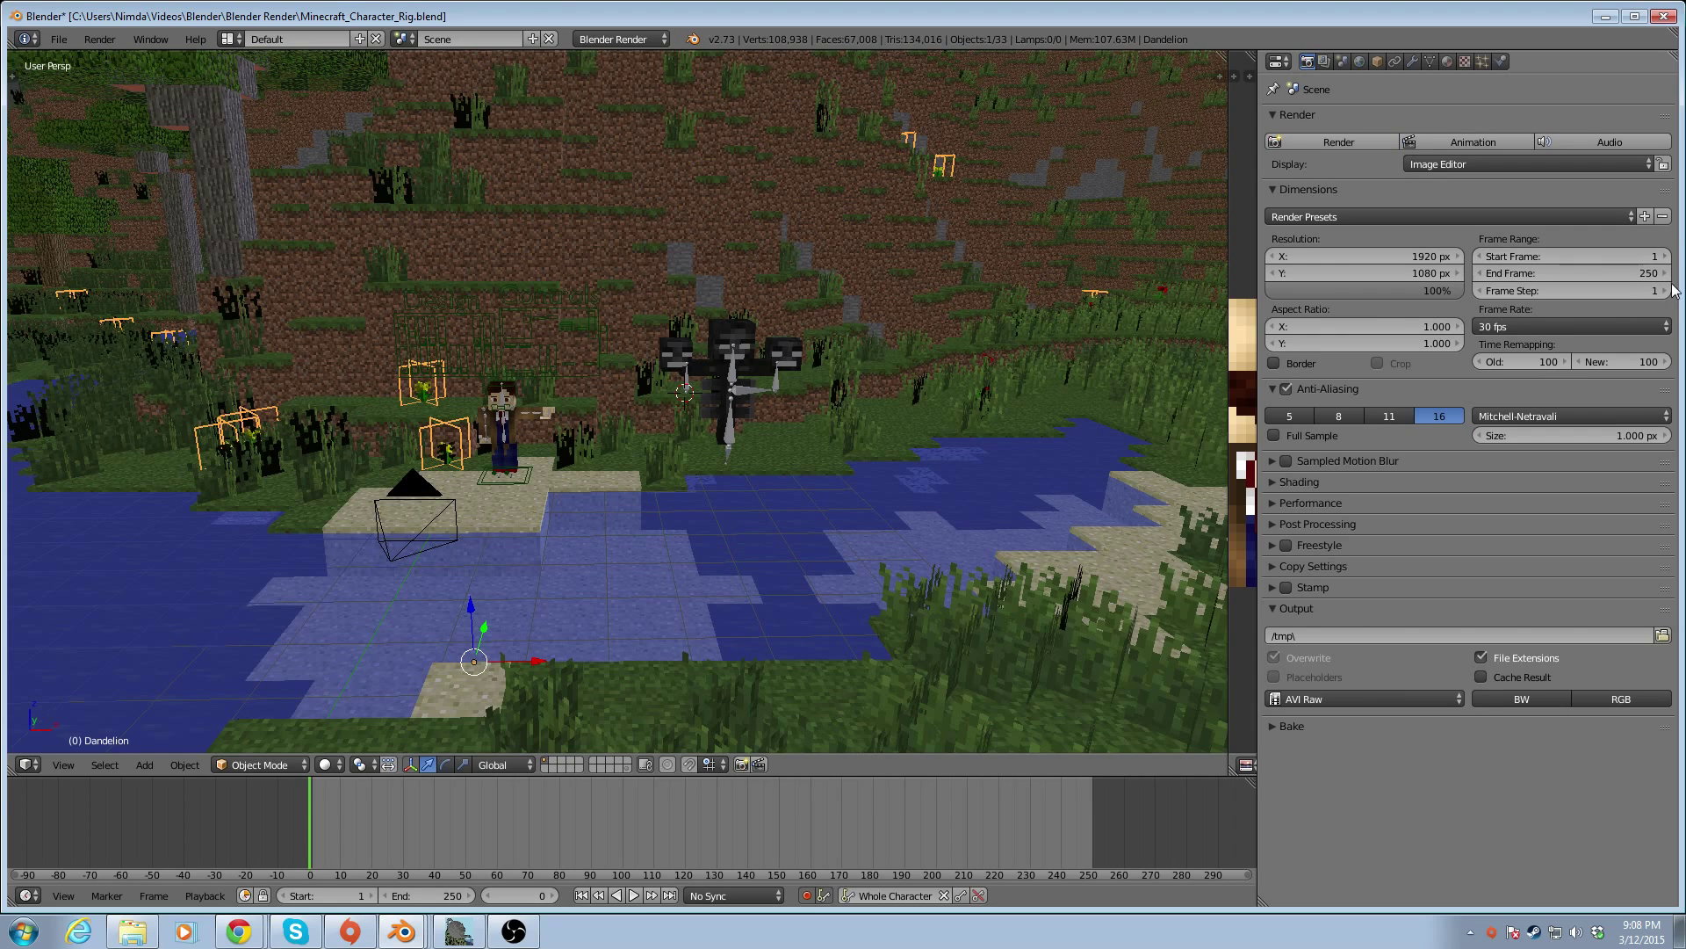
click(1572, 274)
text(51)
key(Return)
mouse_move(1572, 273)
mouse_down()
mouse_move(1609, 273)
mouse_move(1558, 273)
mouse_up()
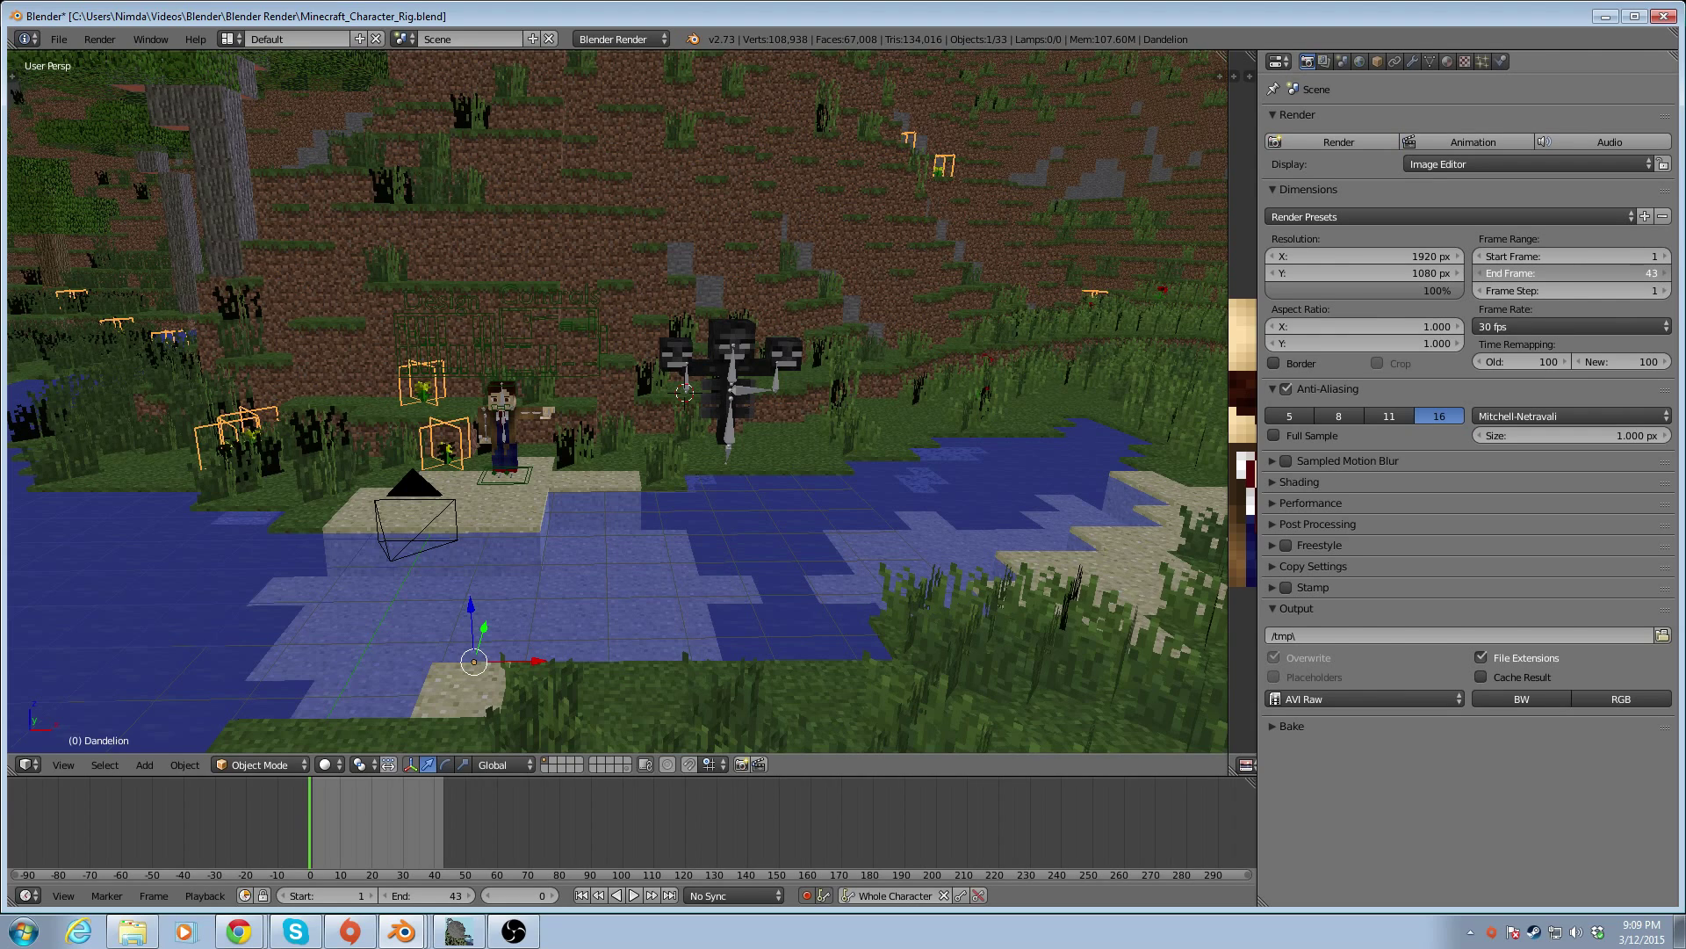
click(1555, 274)
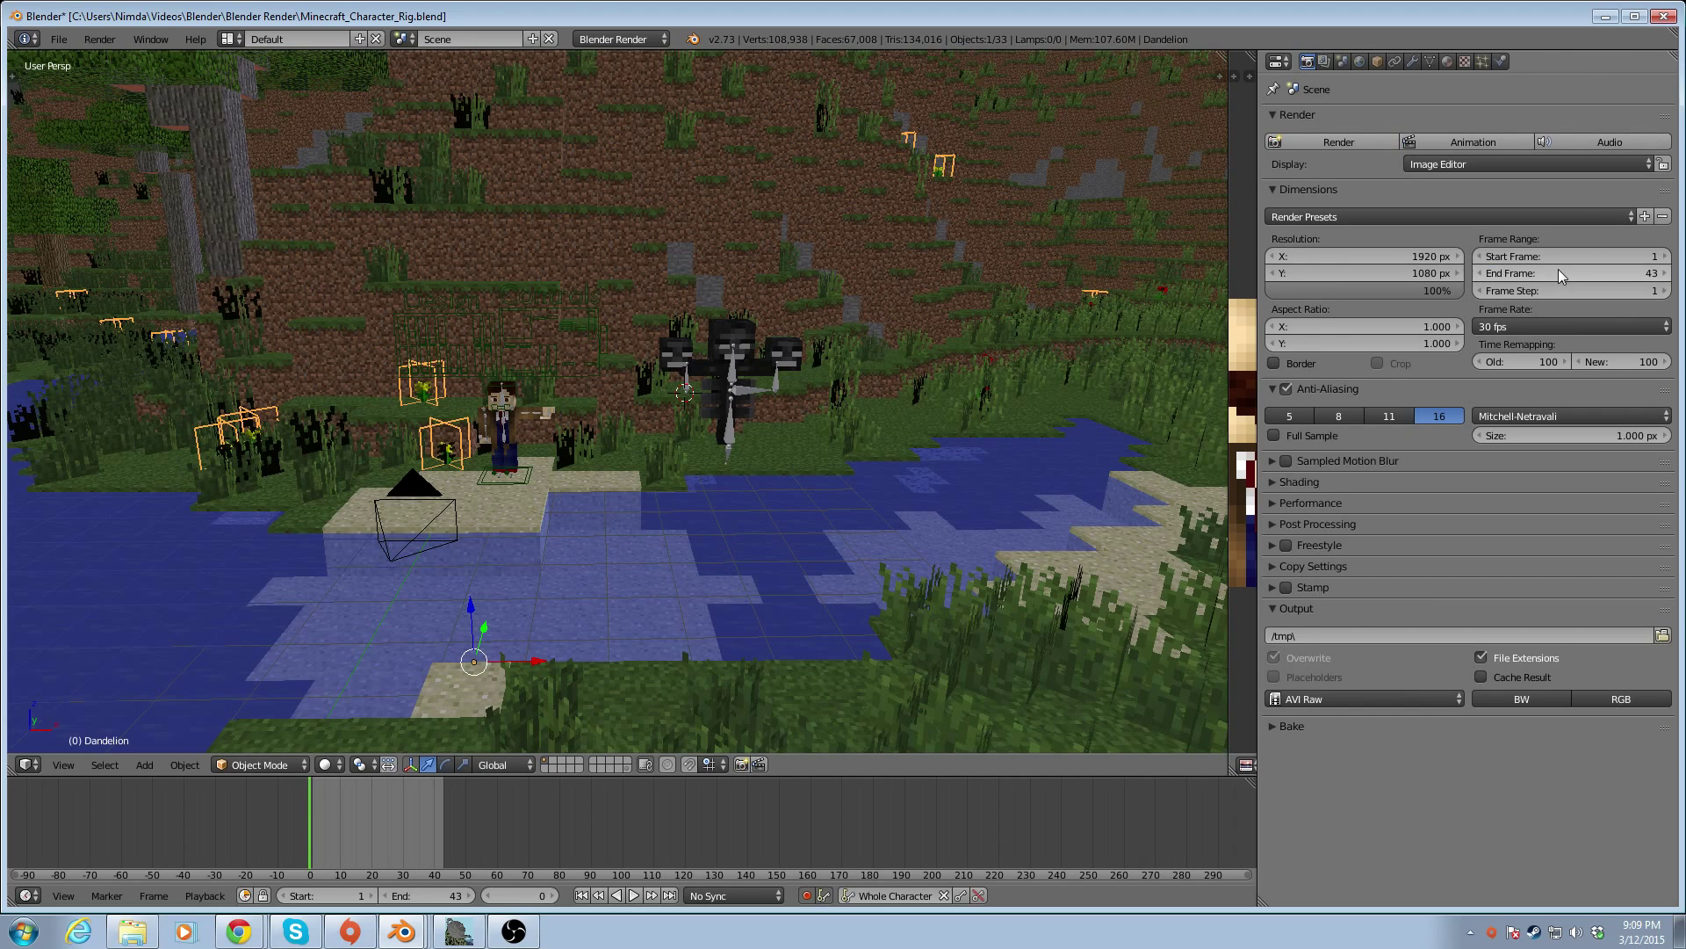
key(Return)
drag(1554, 274, 1562, 273)
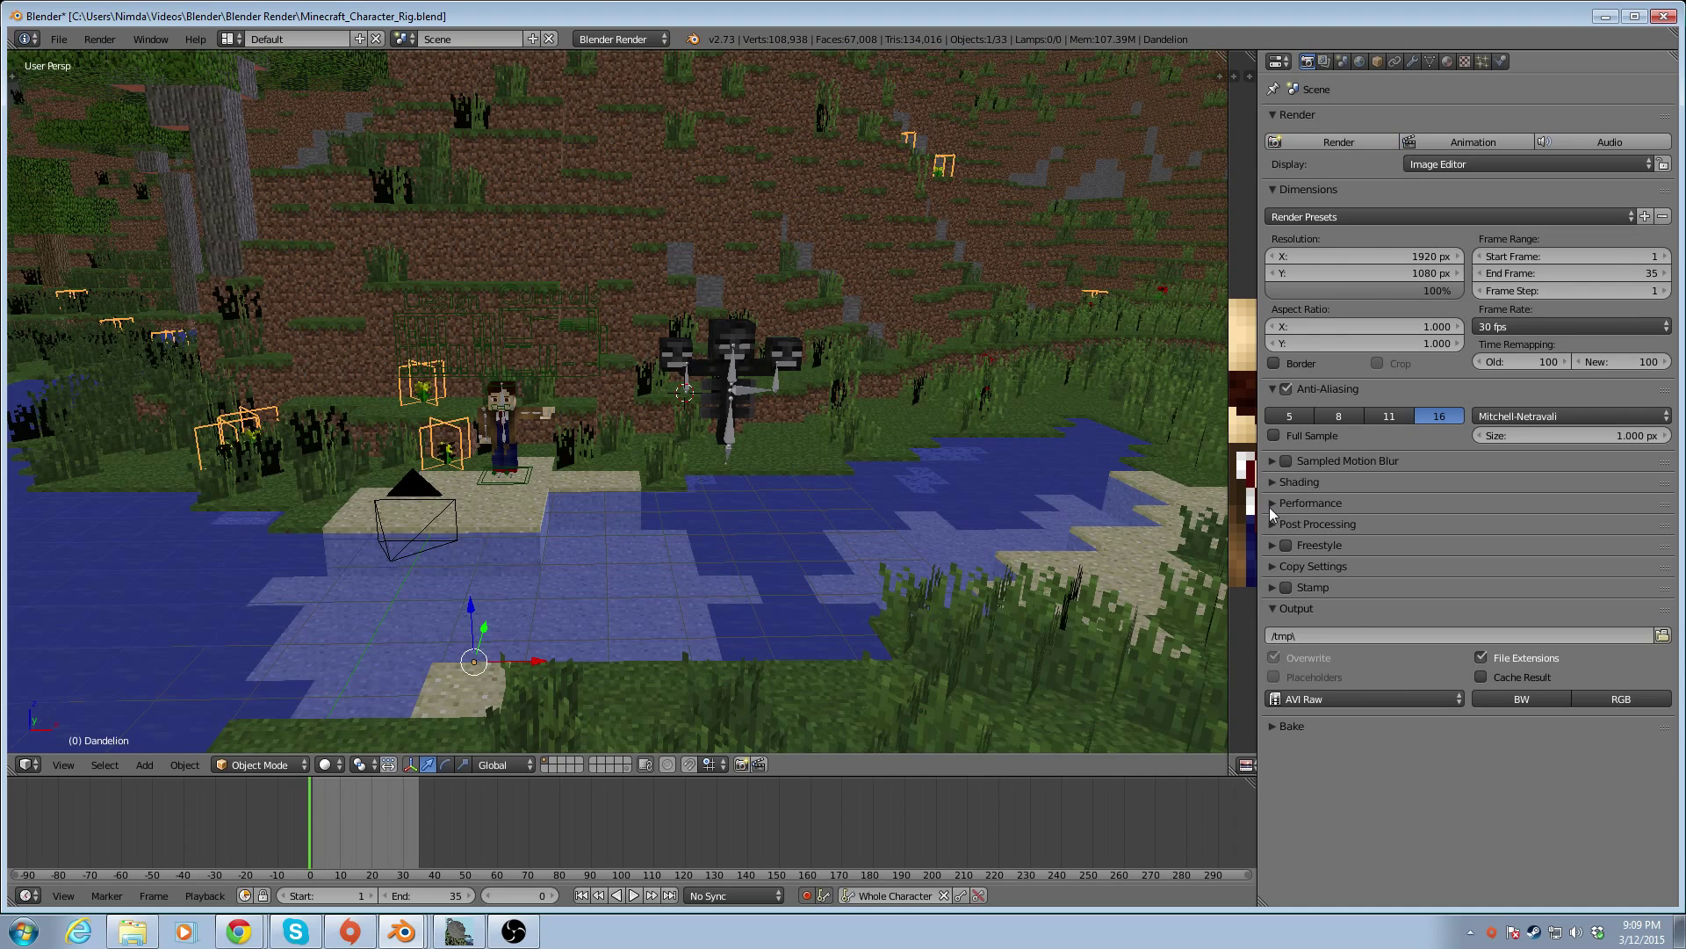
Examine the Dandelion's material settings, including its specular, shading, transparency, strand and shadow options
click(1464, 62)
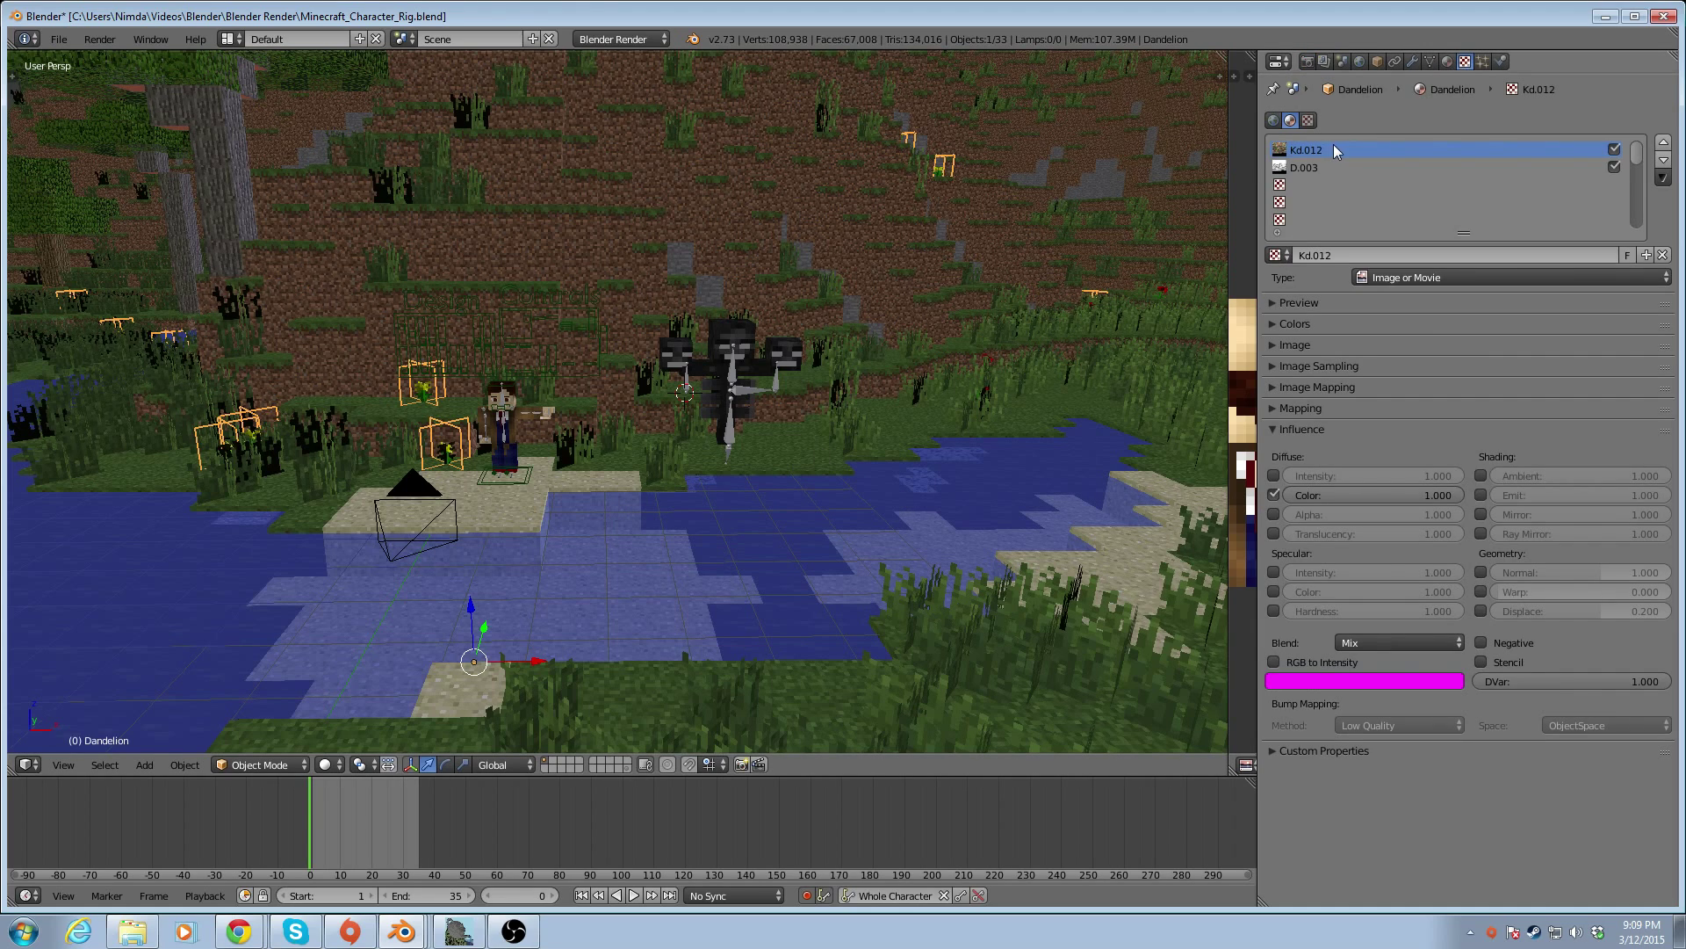
click(1448, 61)
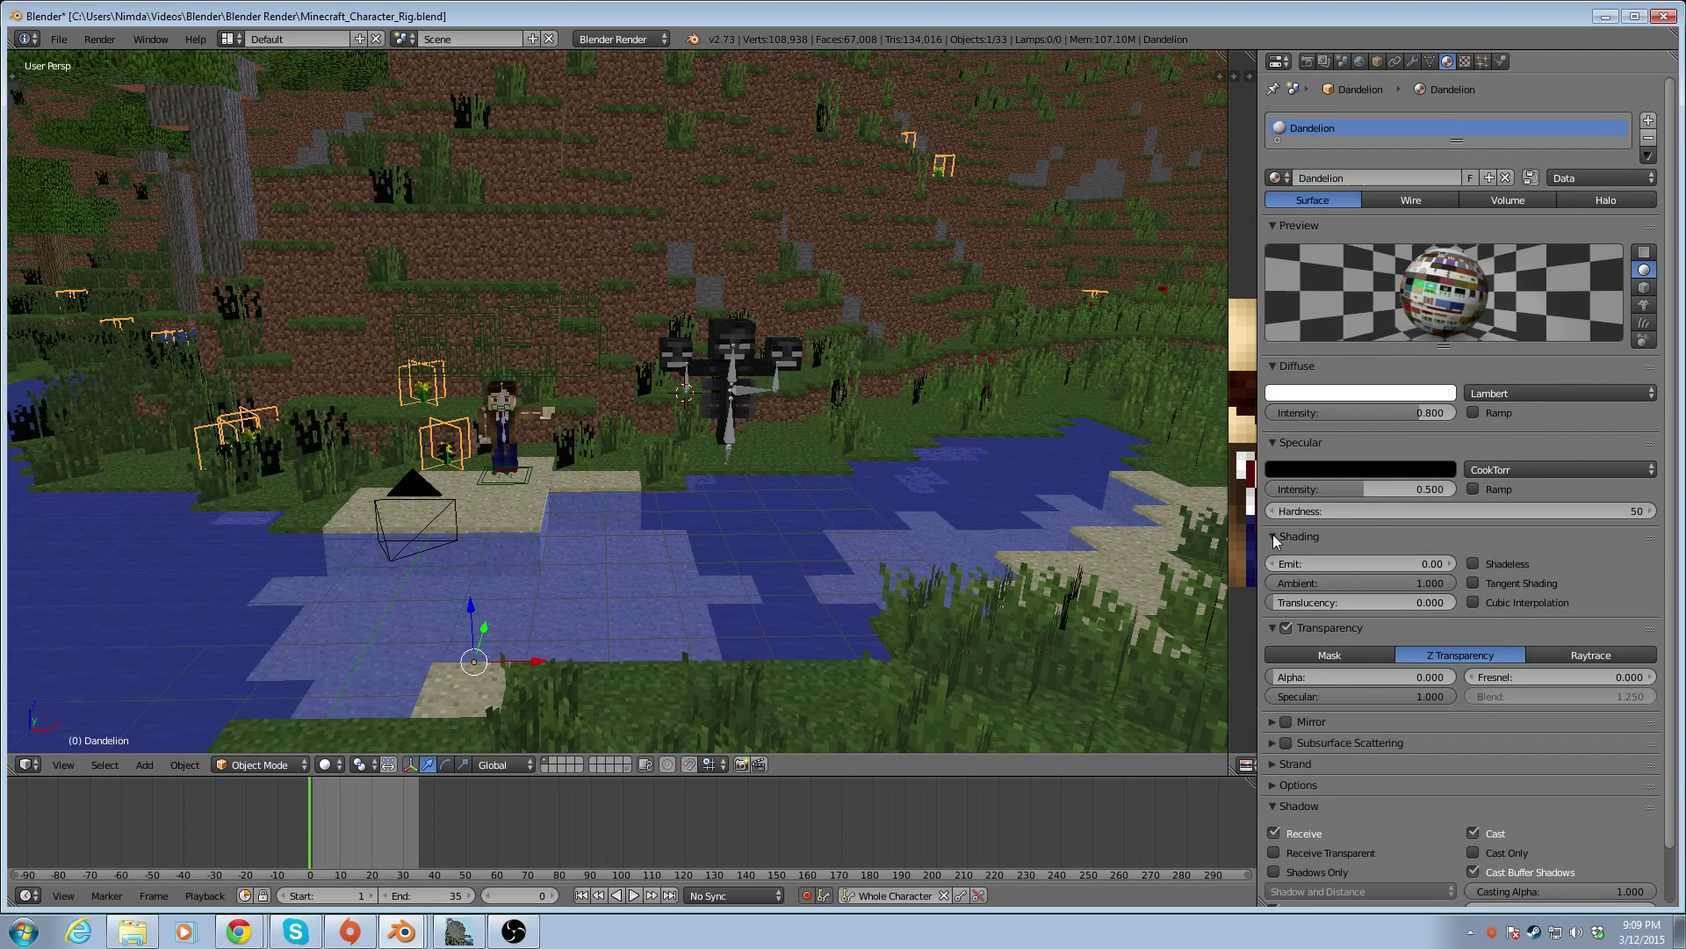
click(1274, 533)
click(1271, 443)
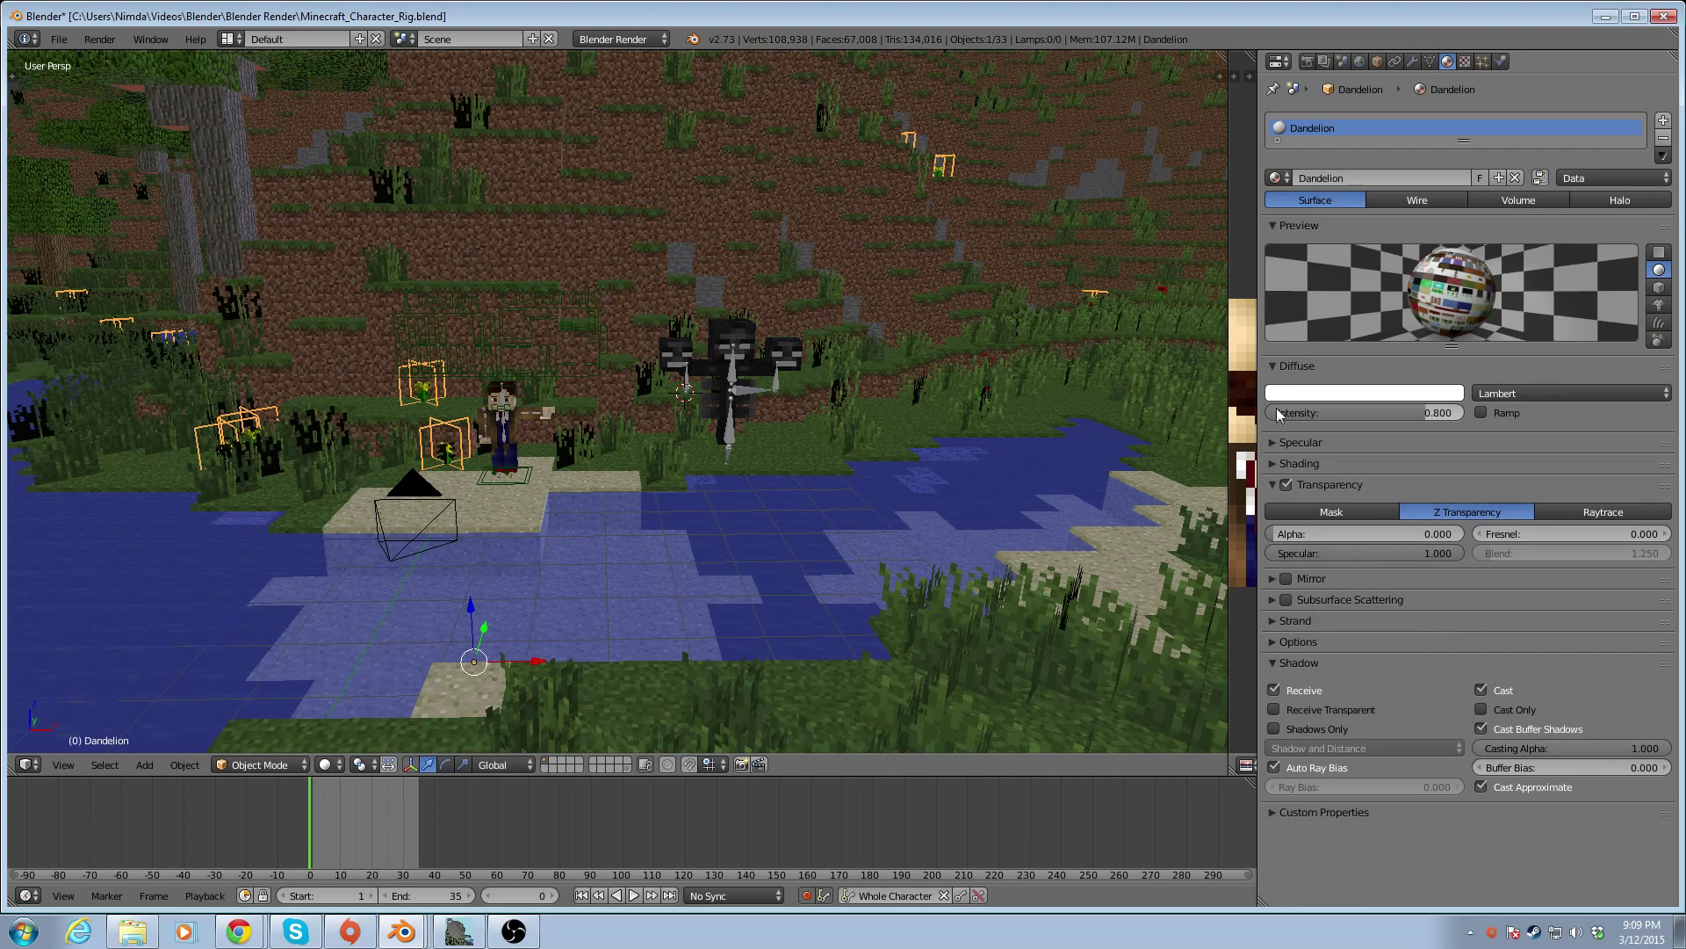
click(1268, 636)
click(1268, 636)
click(1273, 619)
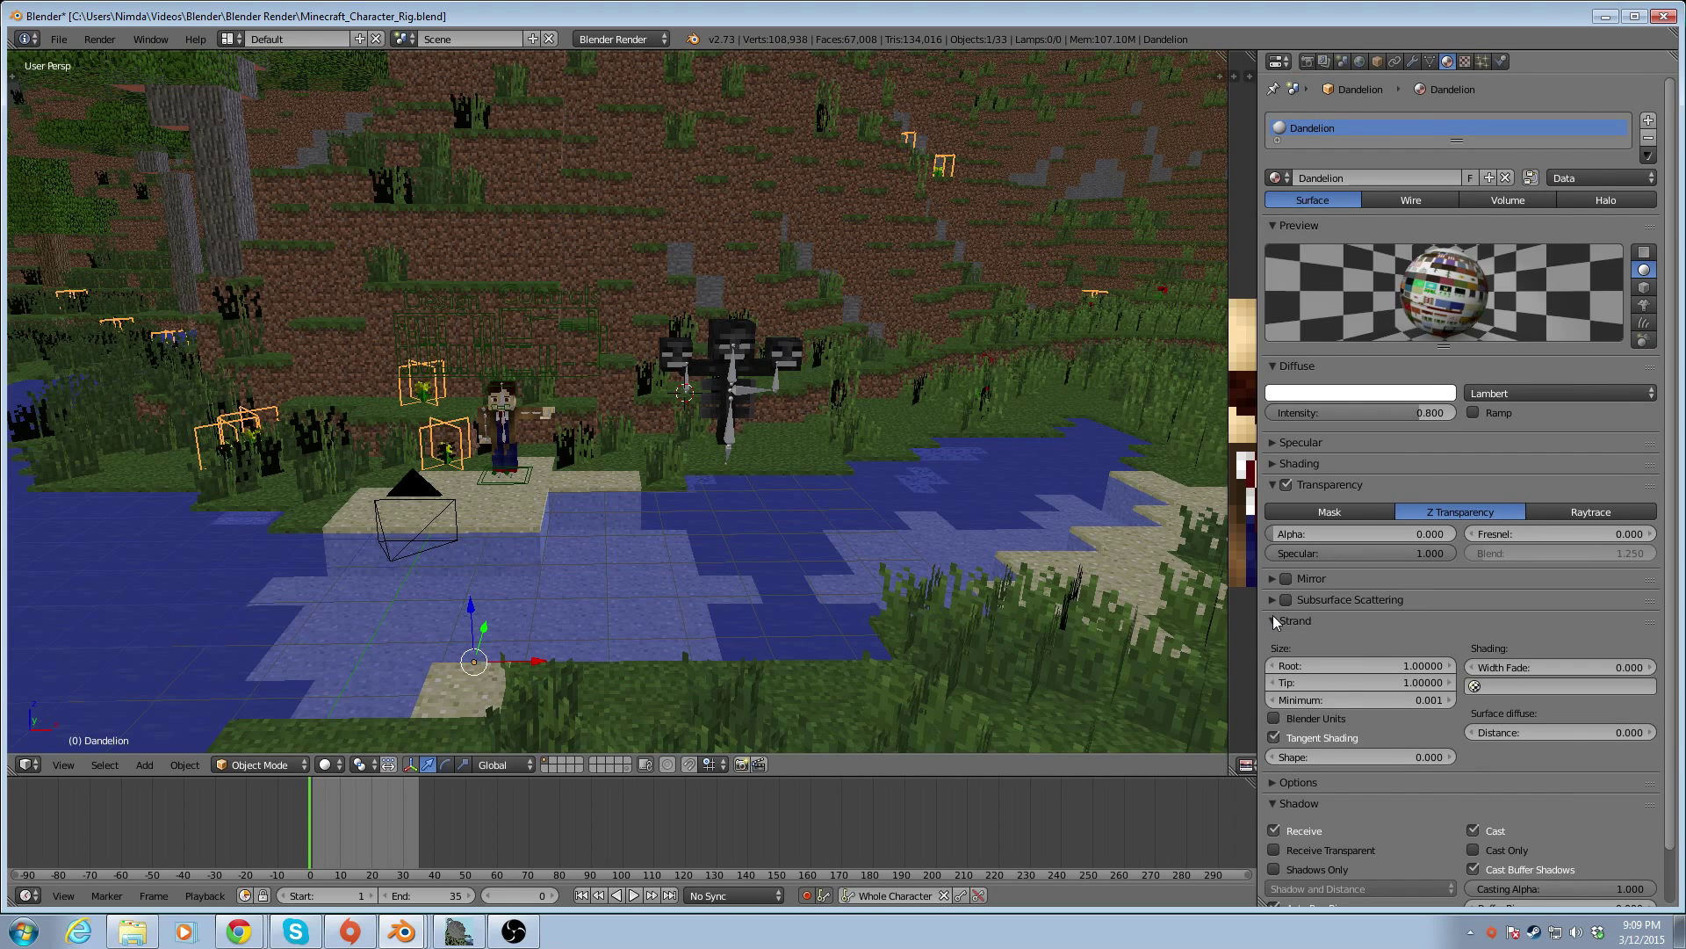
click(1272, 619)
click(1273, 662)
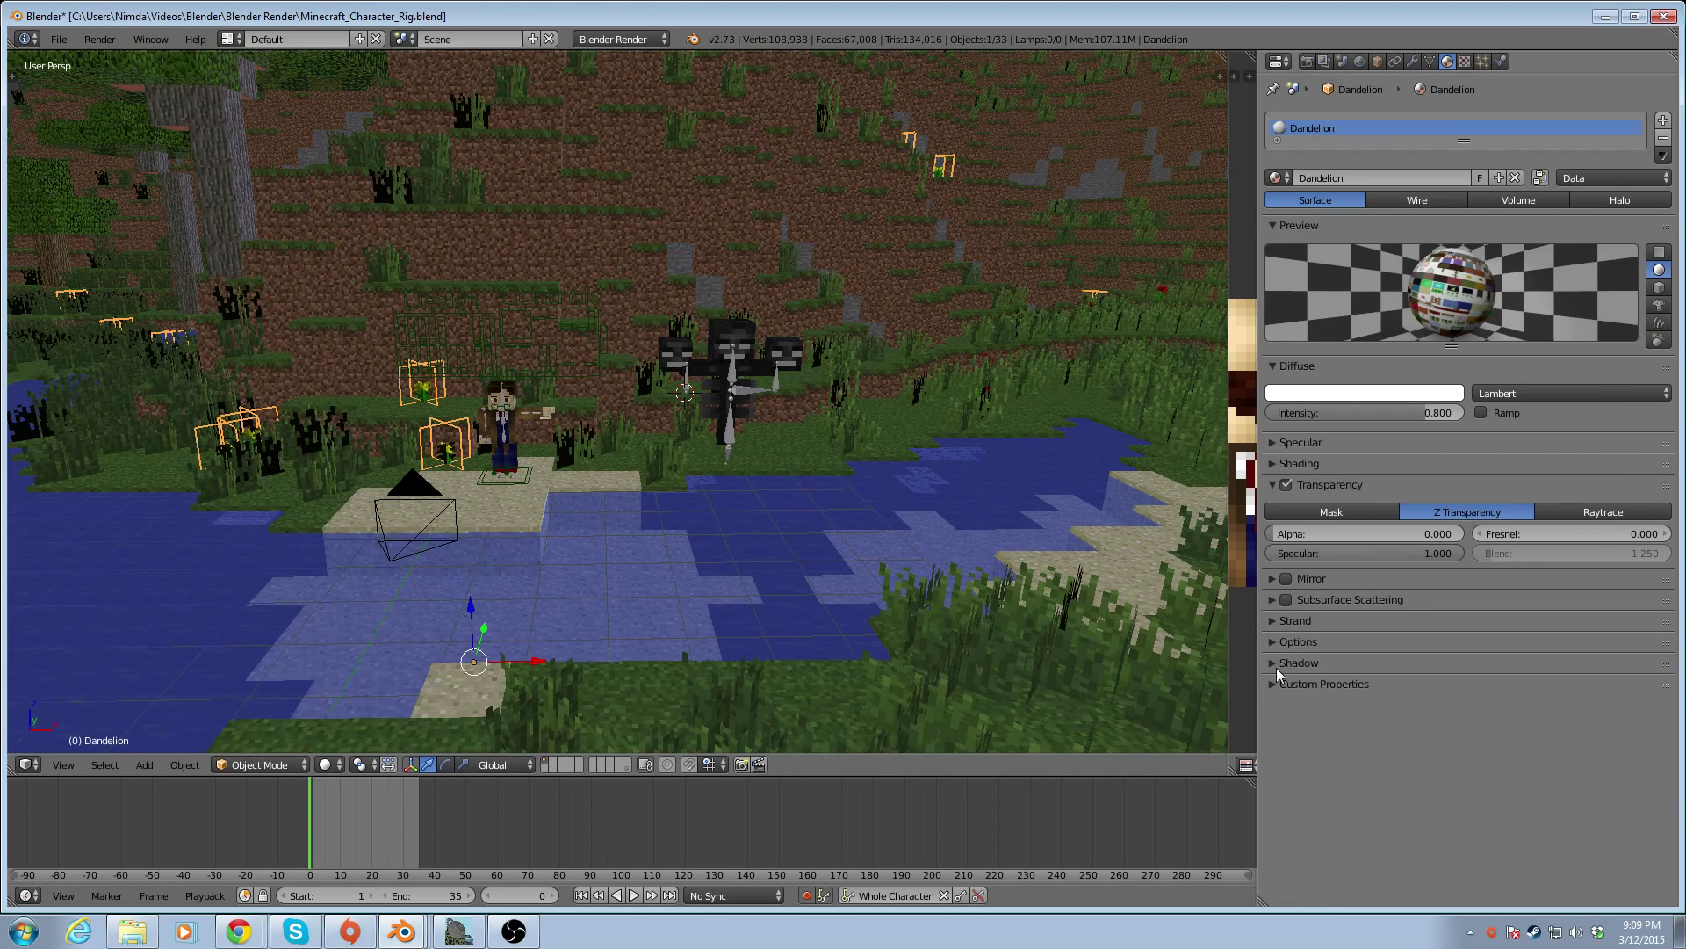
click(1267, 462)
click(1268, 465)
click(1275, 487)
click(1271, 441)
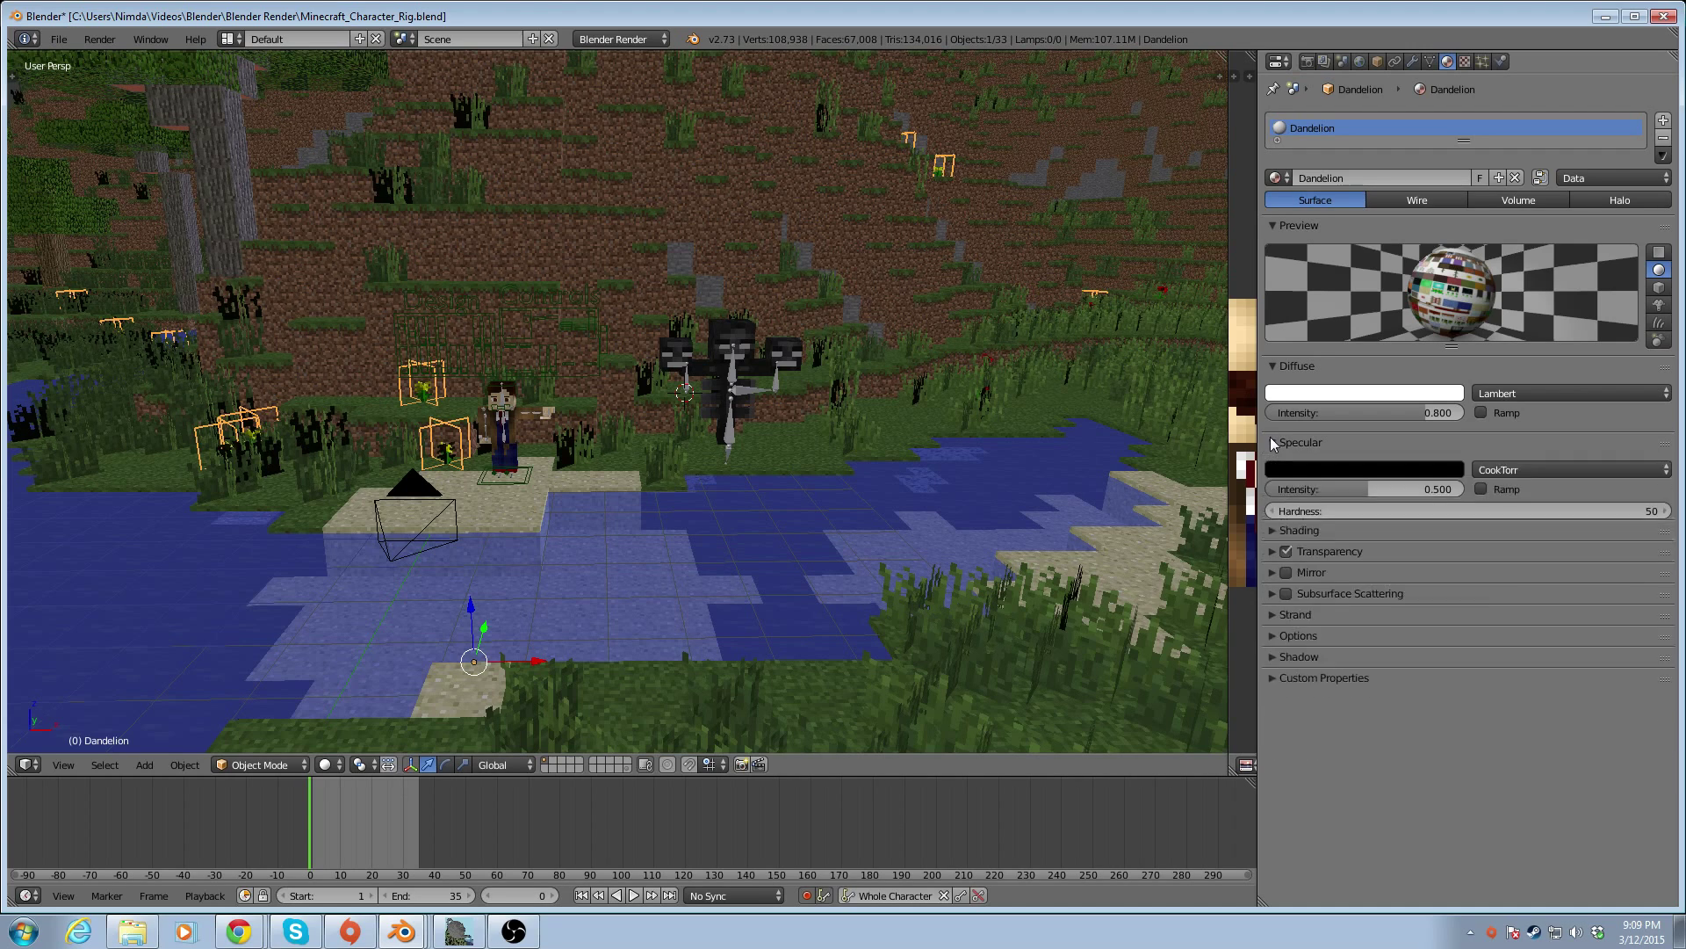
click(1270, 439)
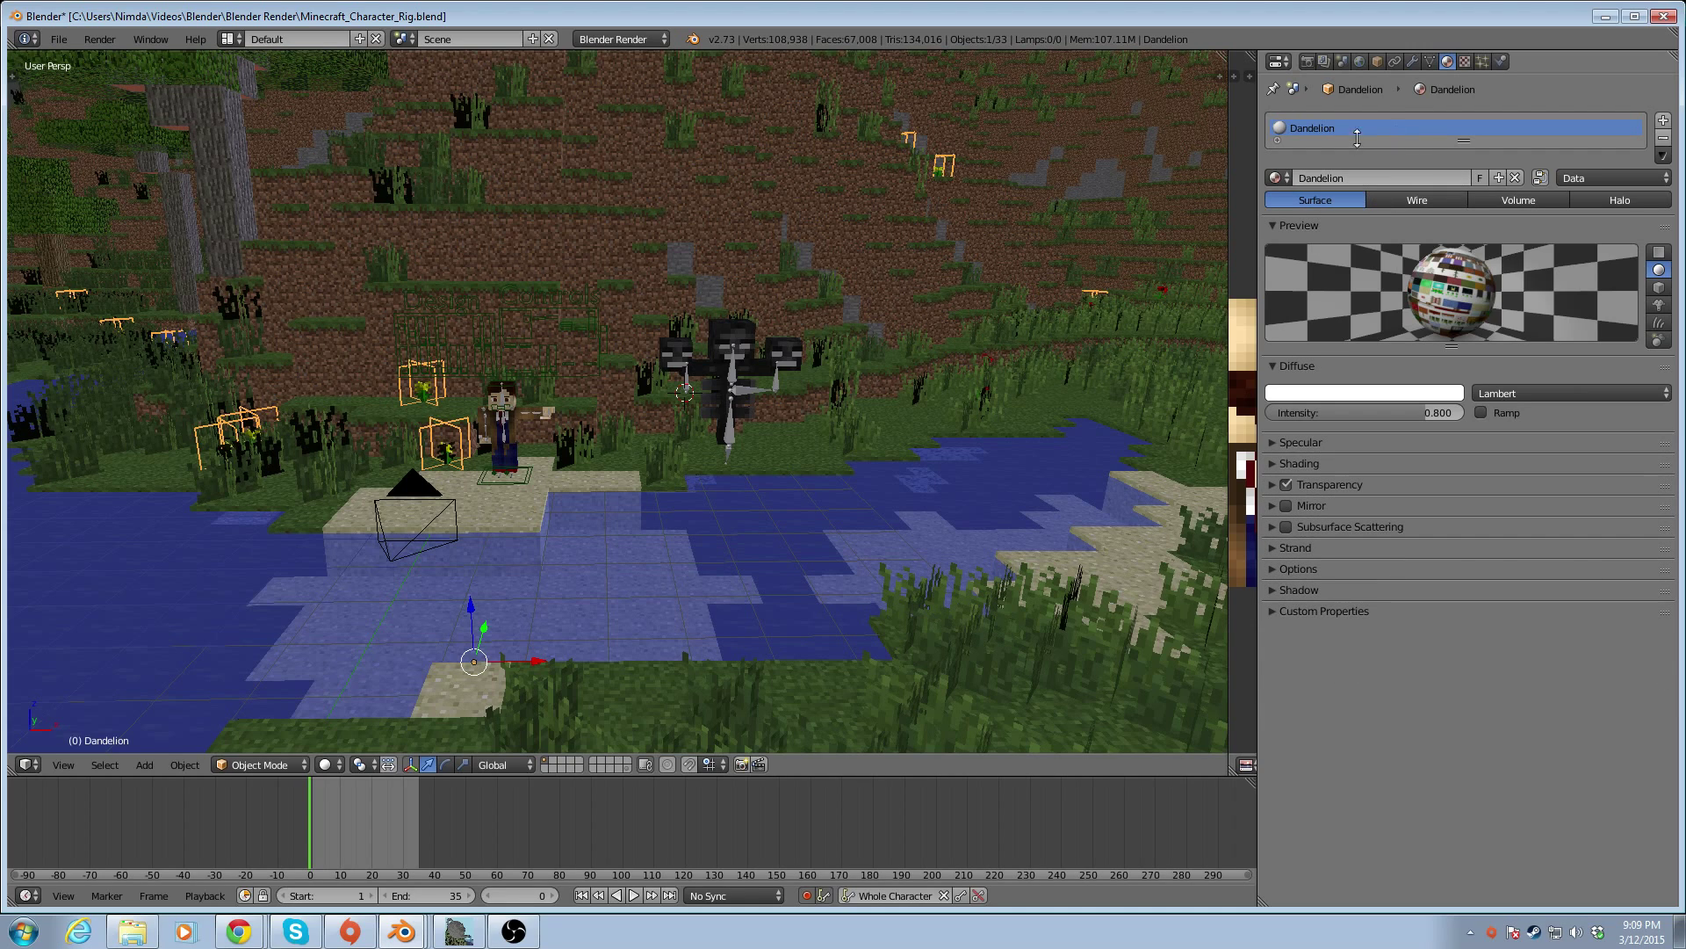
Inspect the image mapping and image sampling settings of the Dandelion's Kd.012 texture
click(1465, 60)
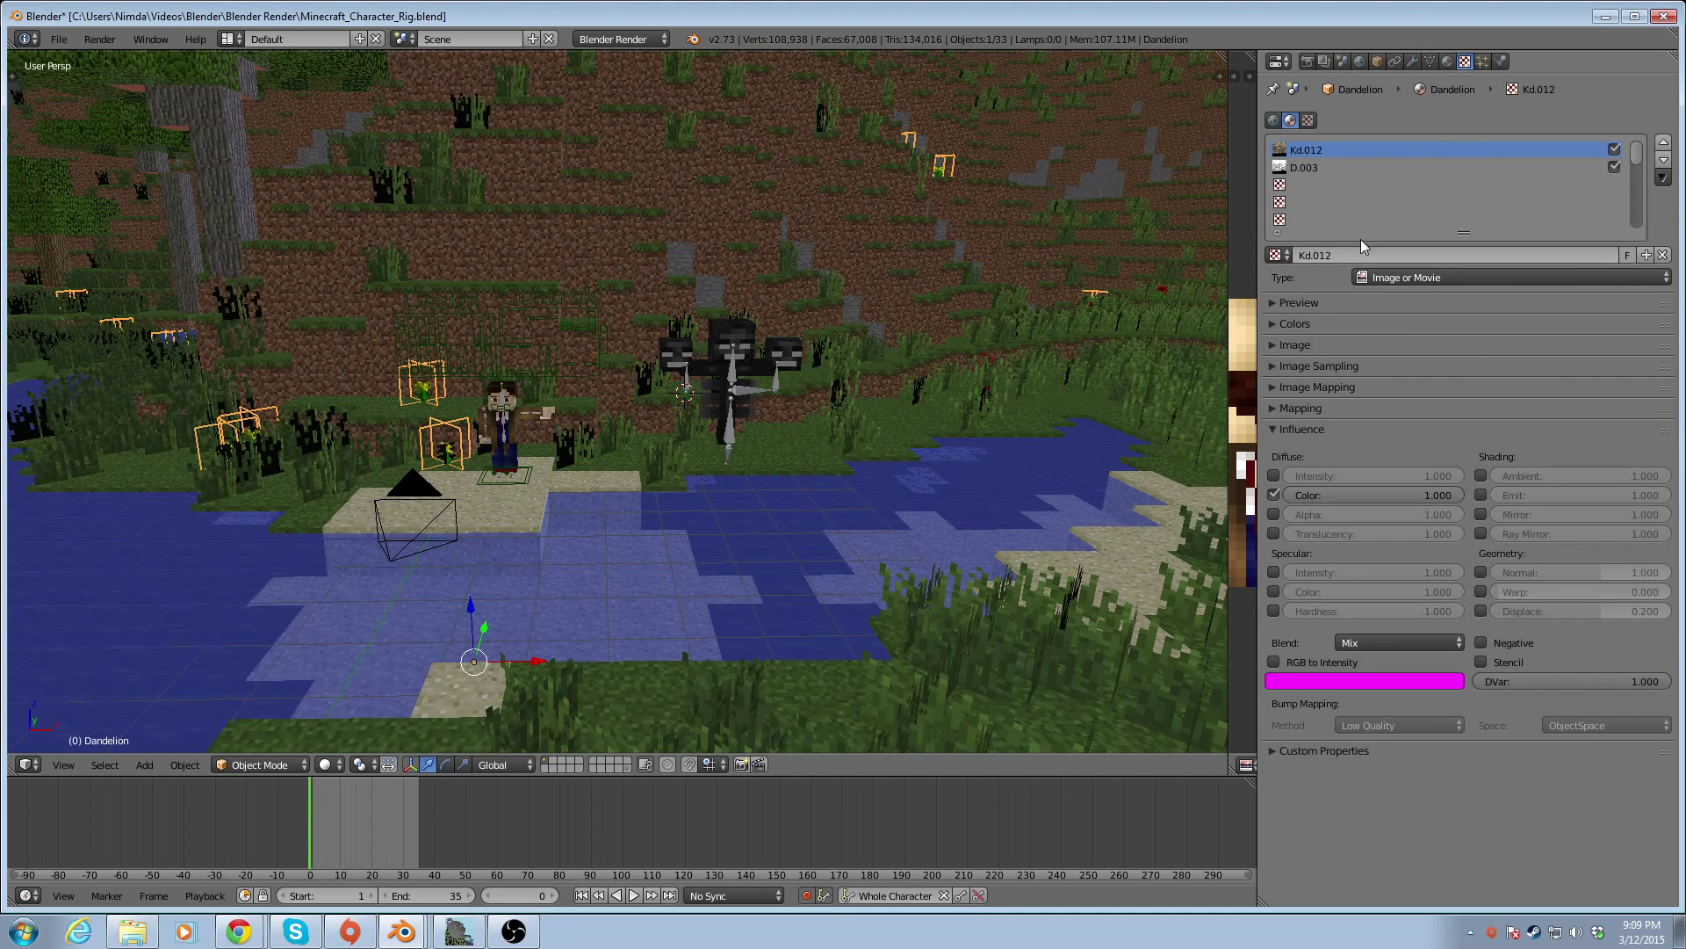
click(1270, 386)
click(1270, 387)
click(1268, 366)
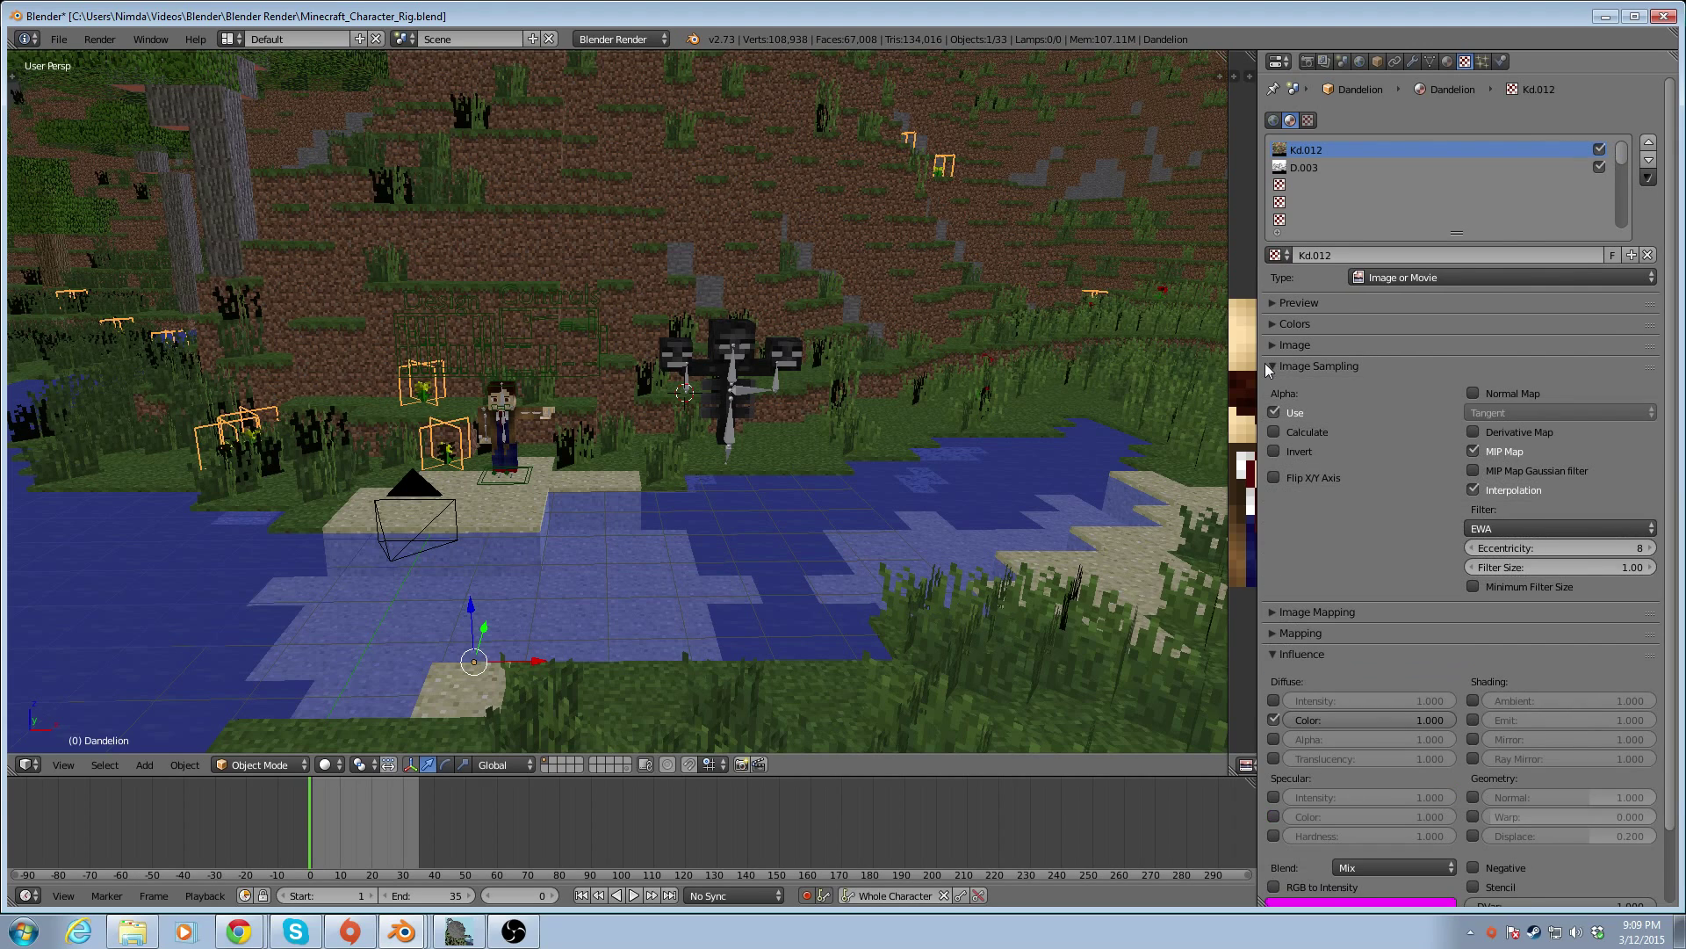
click(1473, 490)
Preview the scene in Rendered viewport shading and select the Teeth:Lower bone in the character's control rig
click(326, 765)
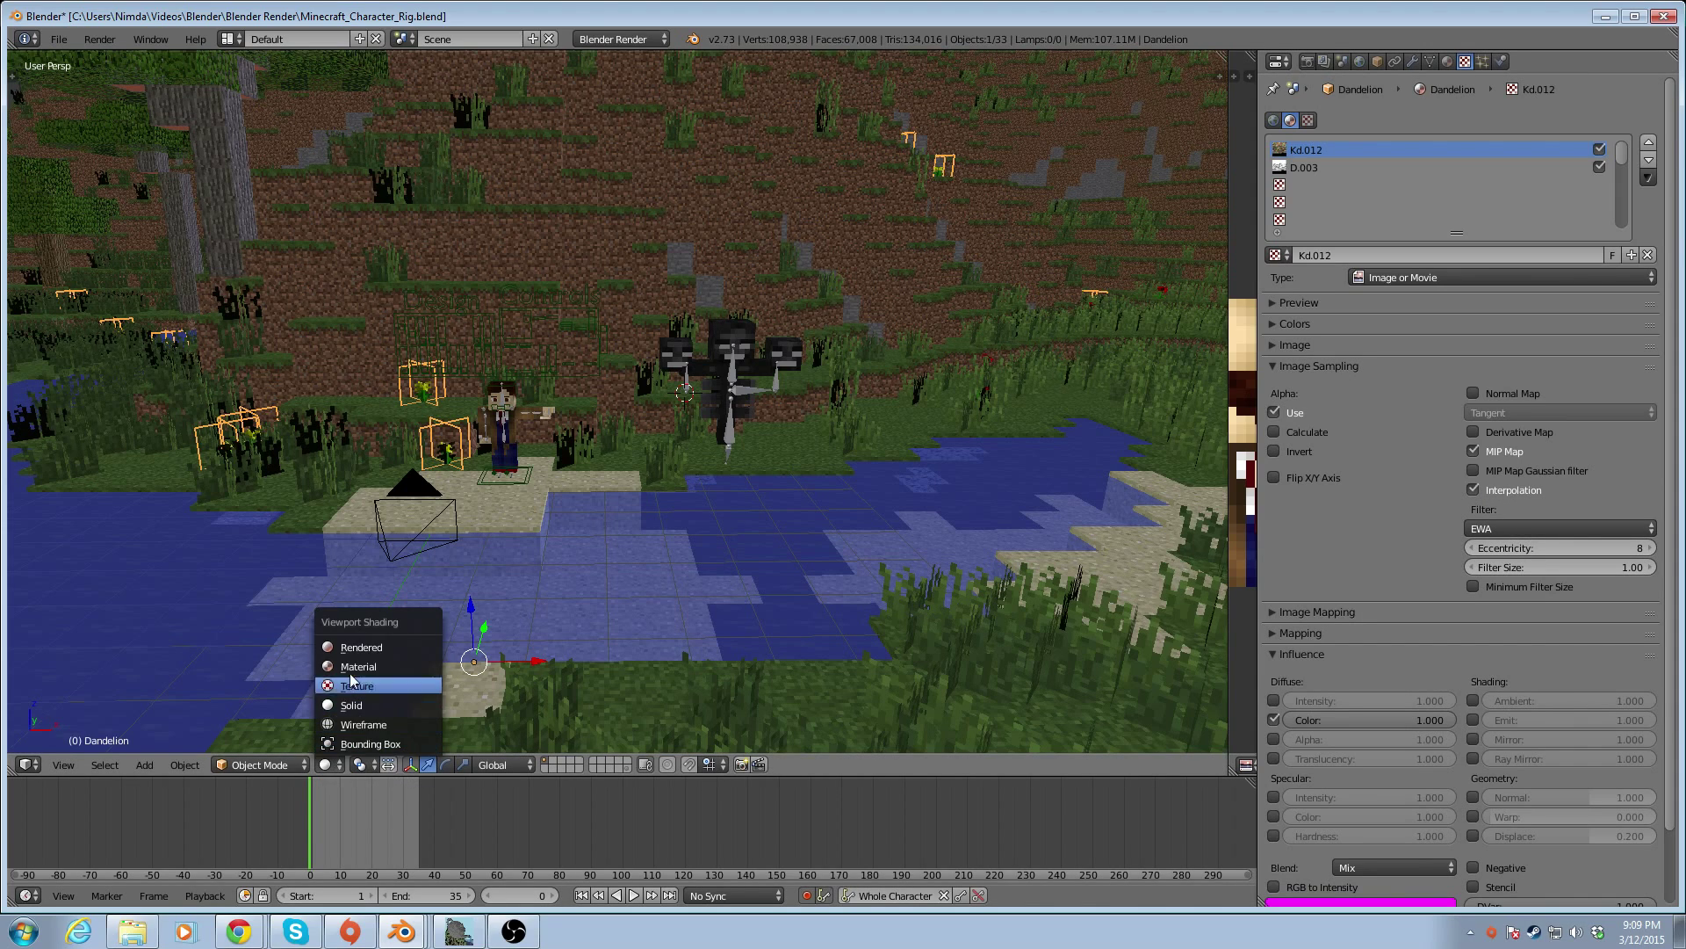
click(350, 648)
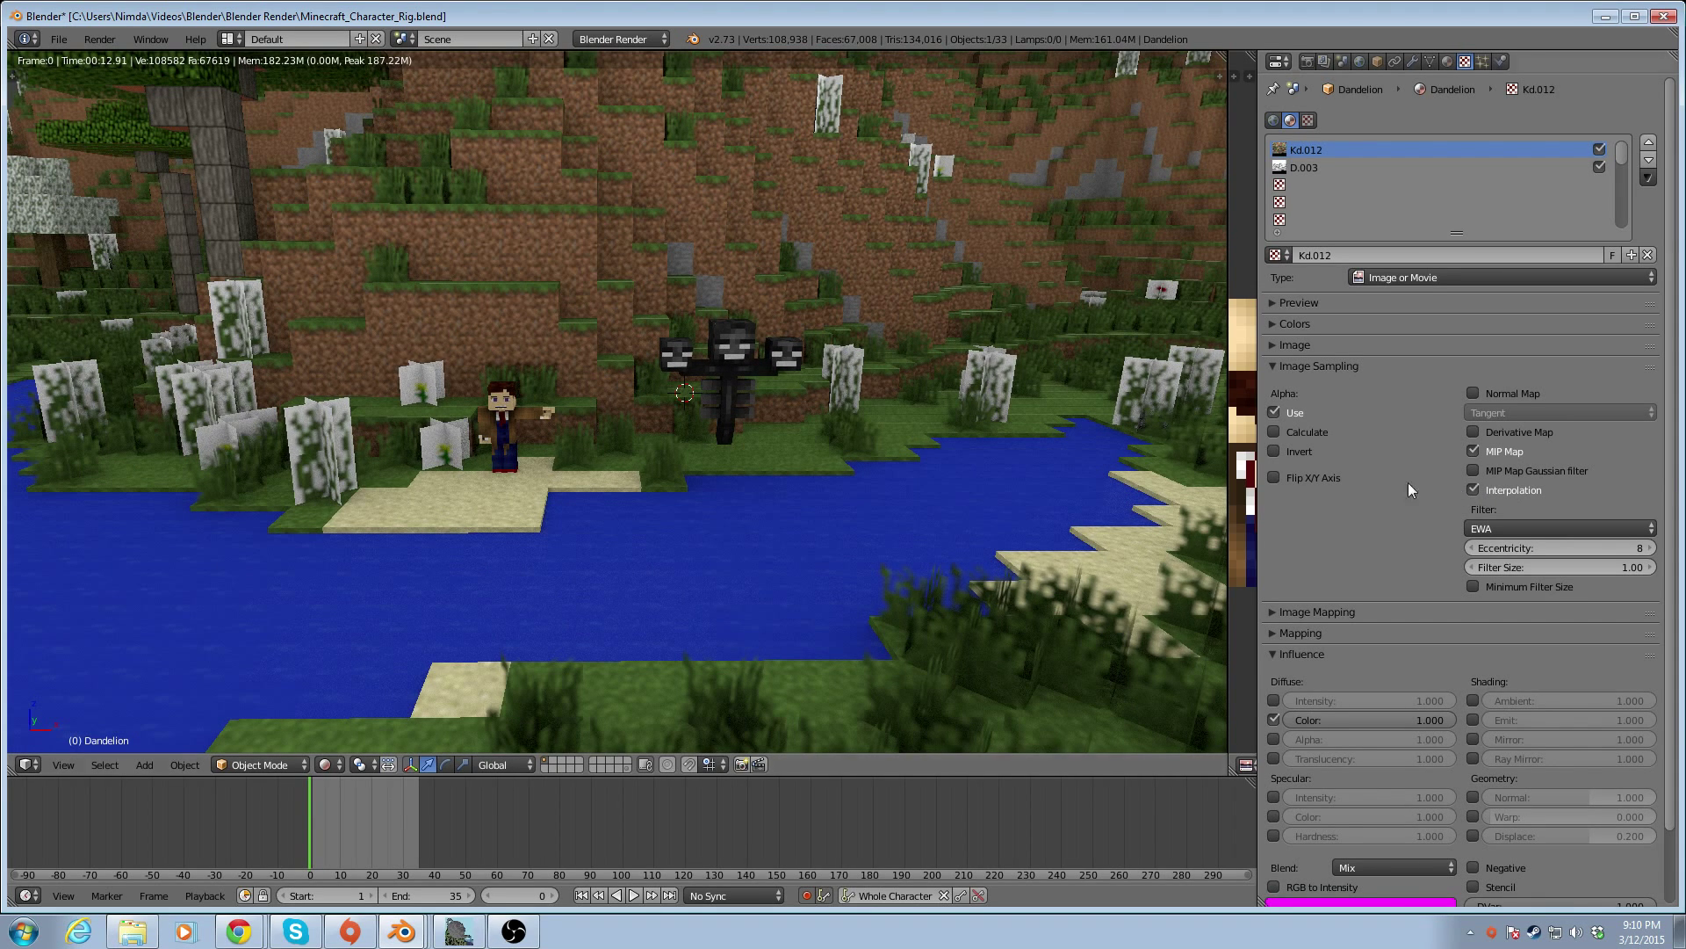
right_click(573, 364)
right_click(580, 388)
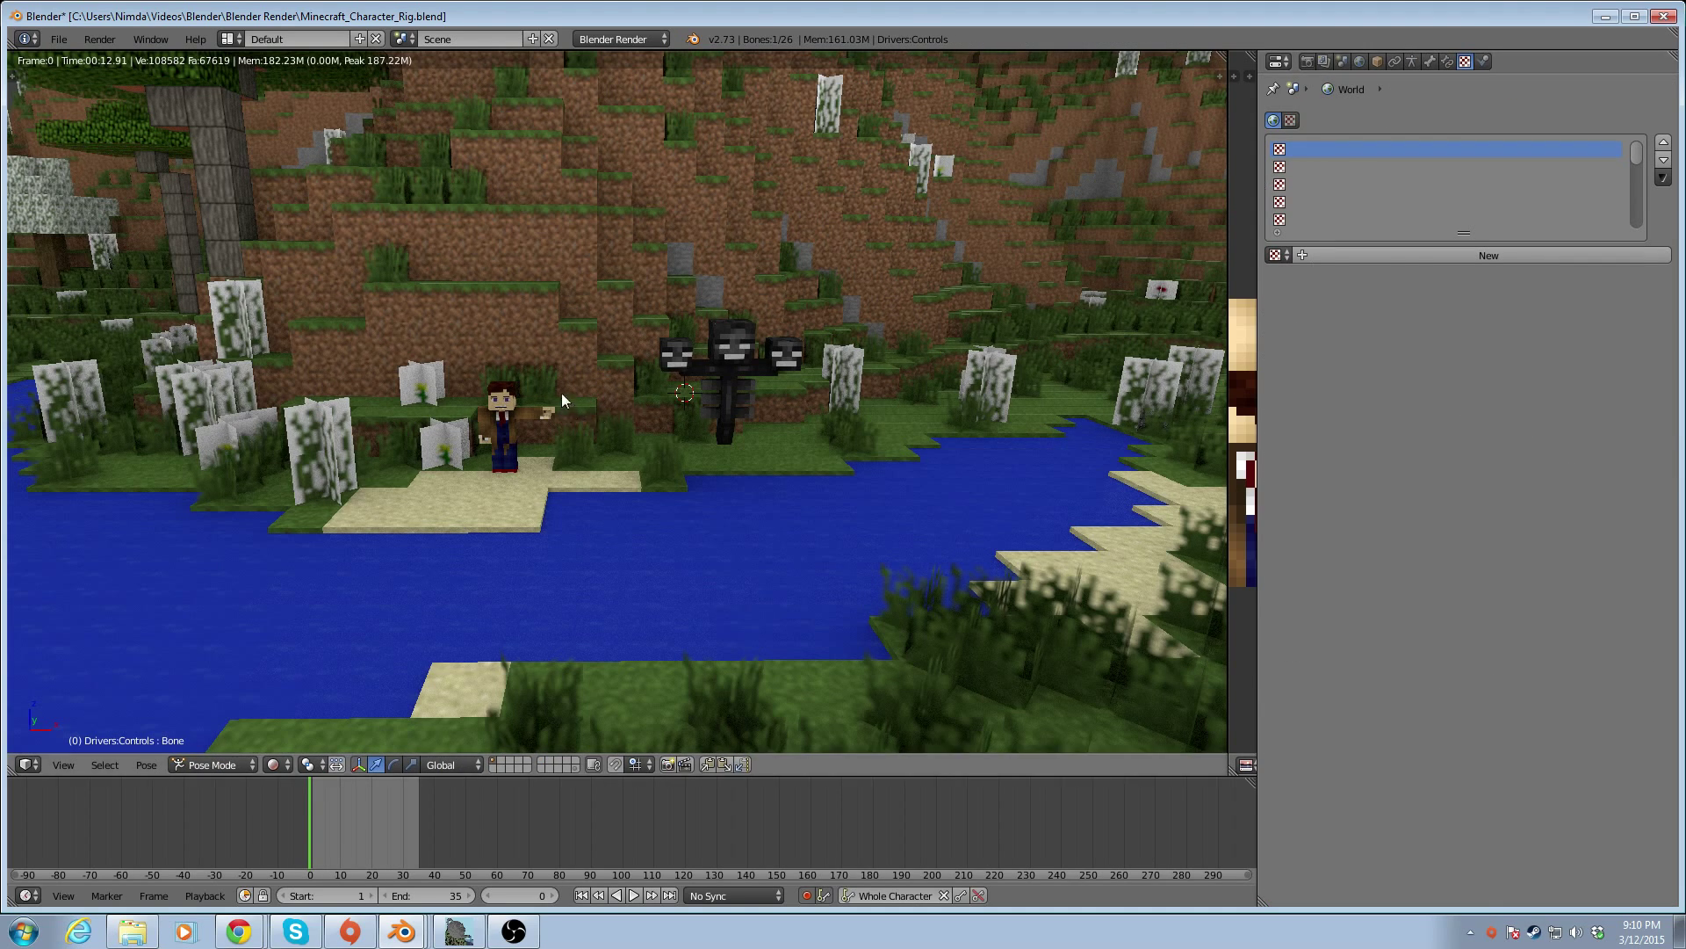
right_click(576, 340)
Try Texture viewport shading, return to Solid shading and select the bone framing the character's Controls panel
click(273, 763)
click(299, 685)
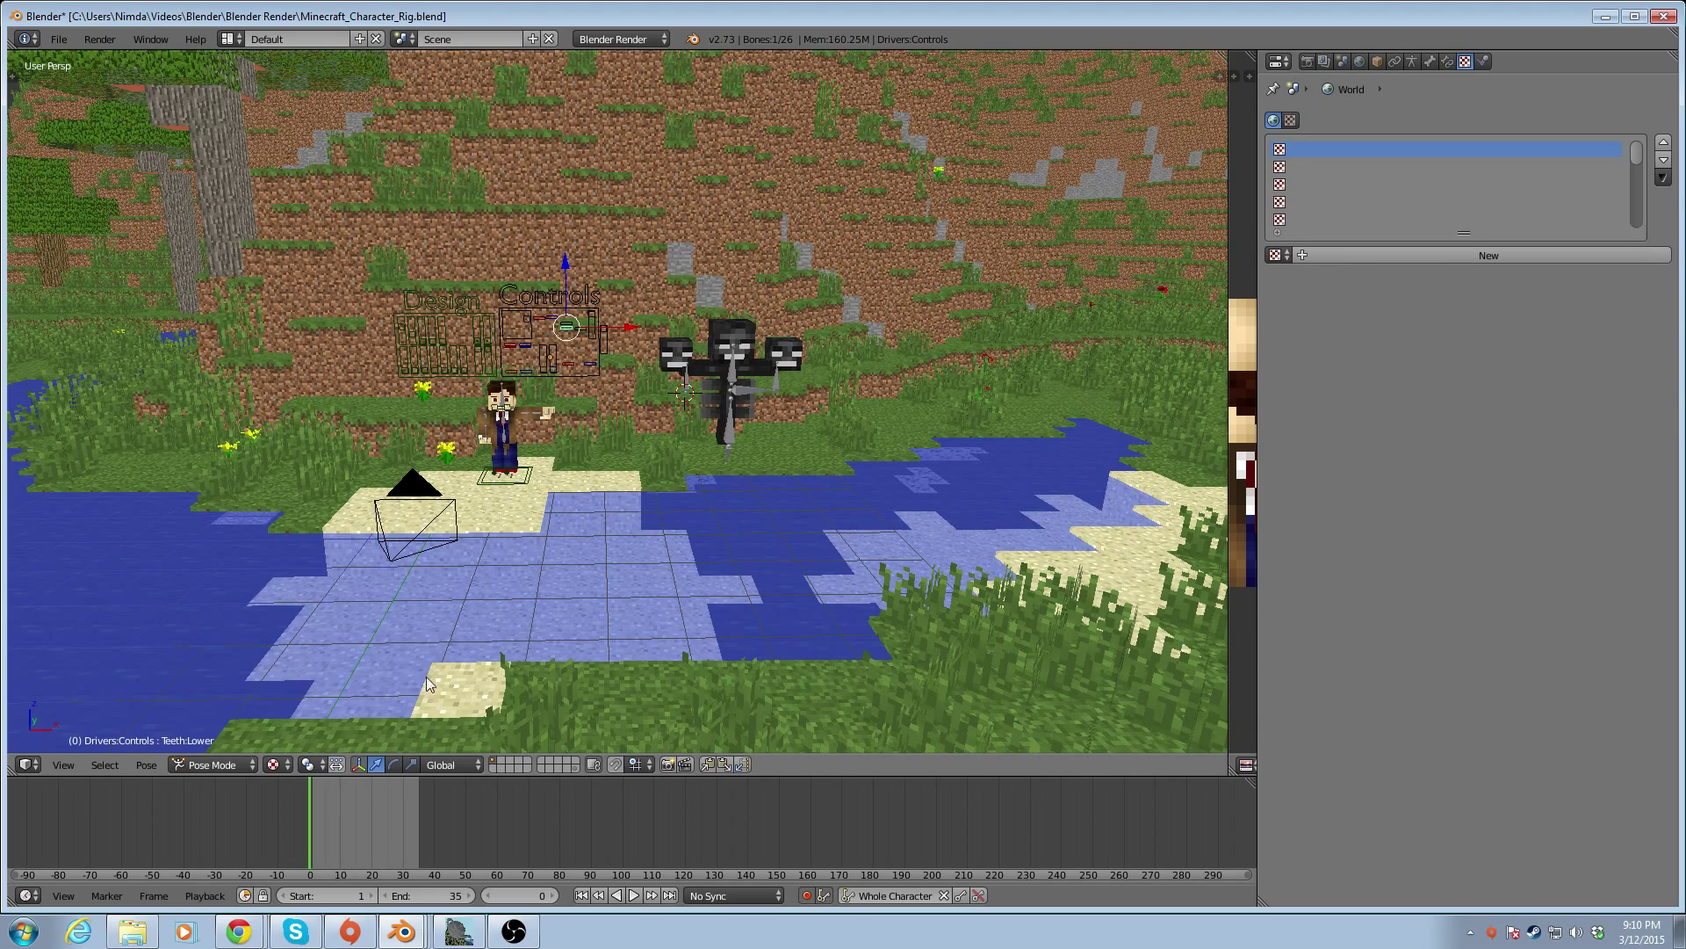
click(273, 764)
click(295, 705)
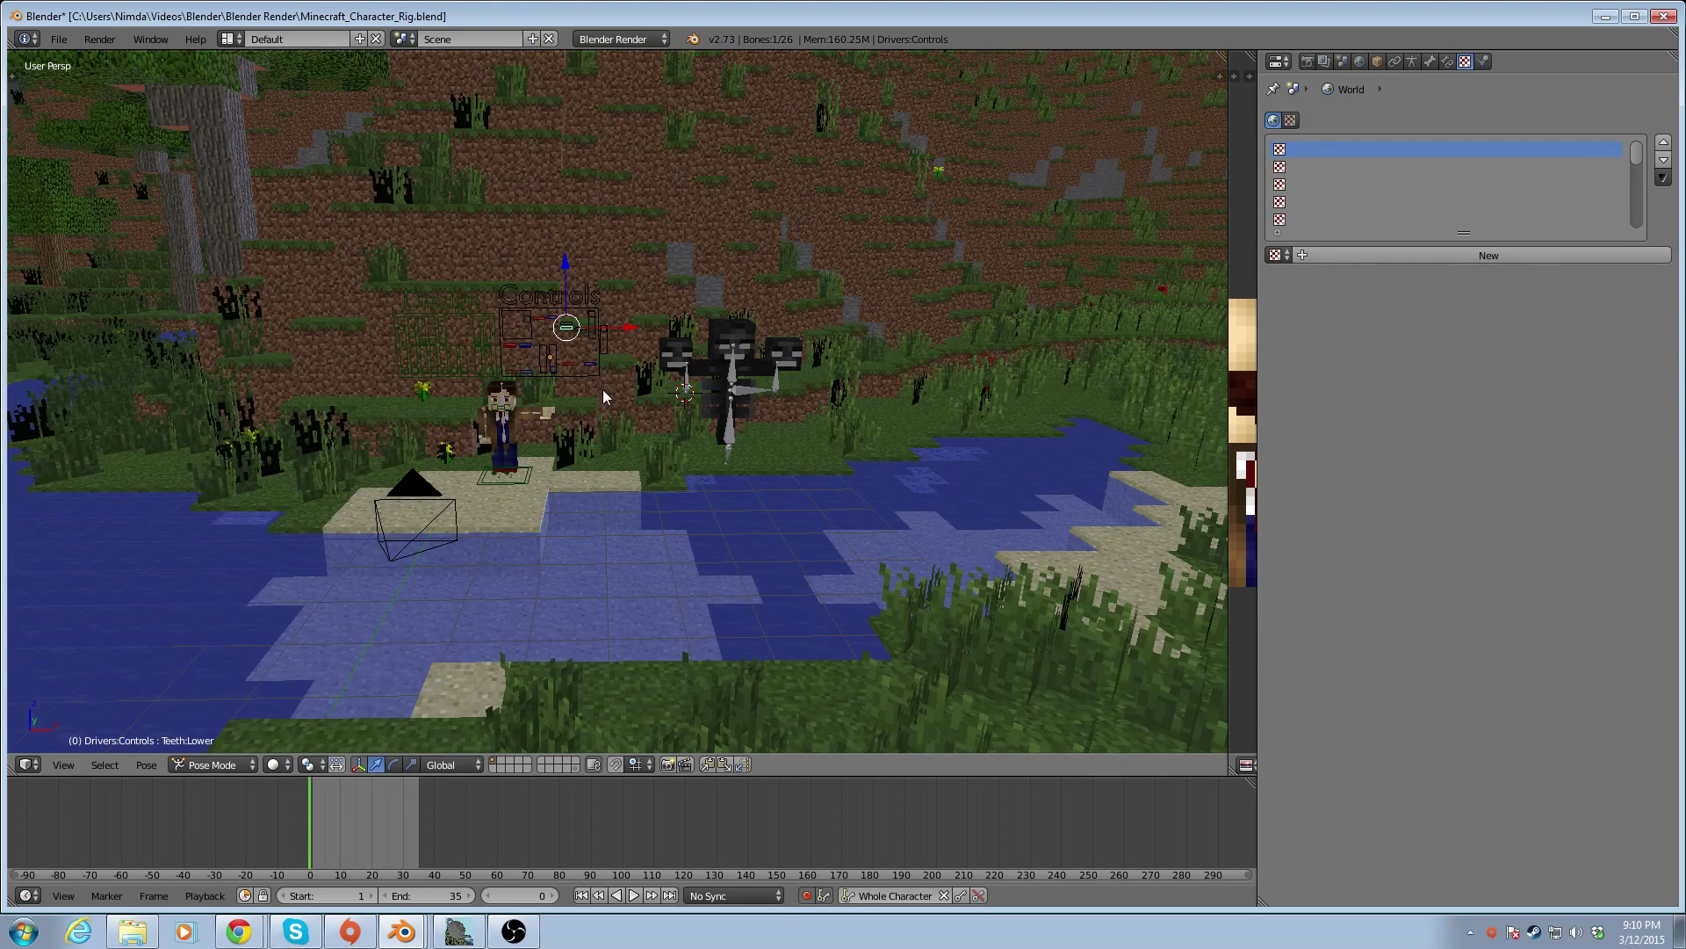
right_click(610, 382)
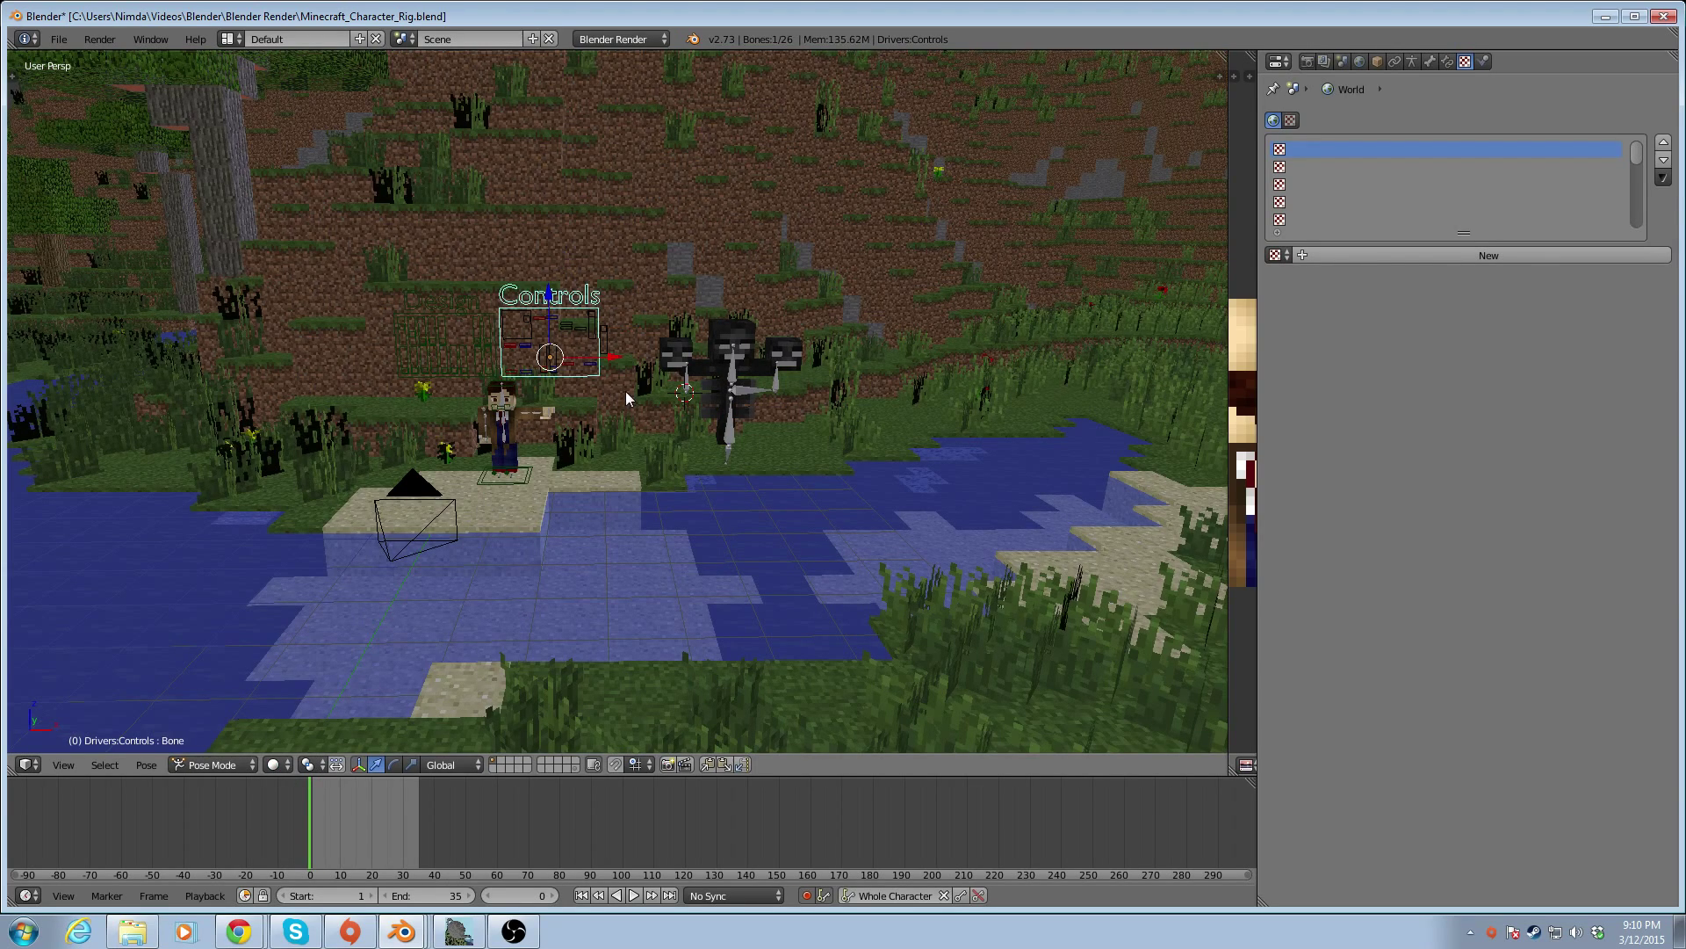
Turn off Interpolation for the Grass_Block's Kd.001 texture and preview the scene in Rendered viewport shading
right_click(625, 392)
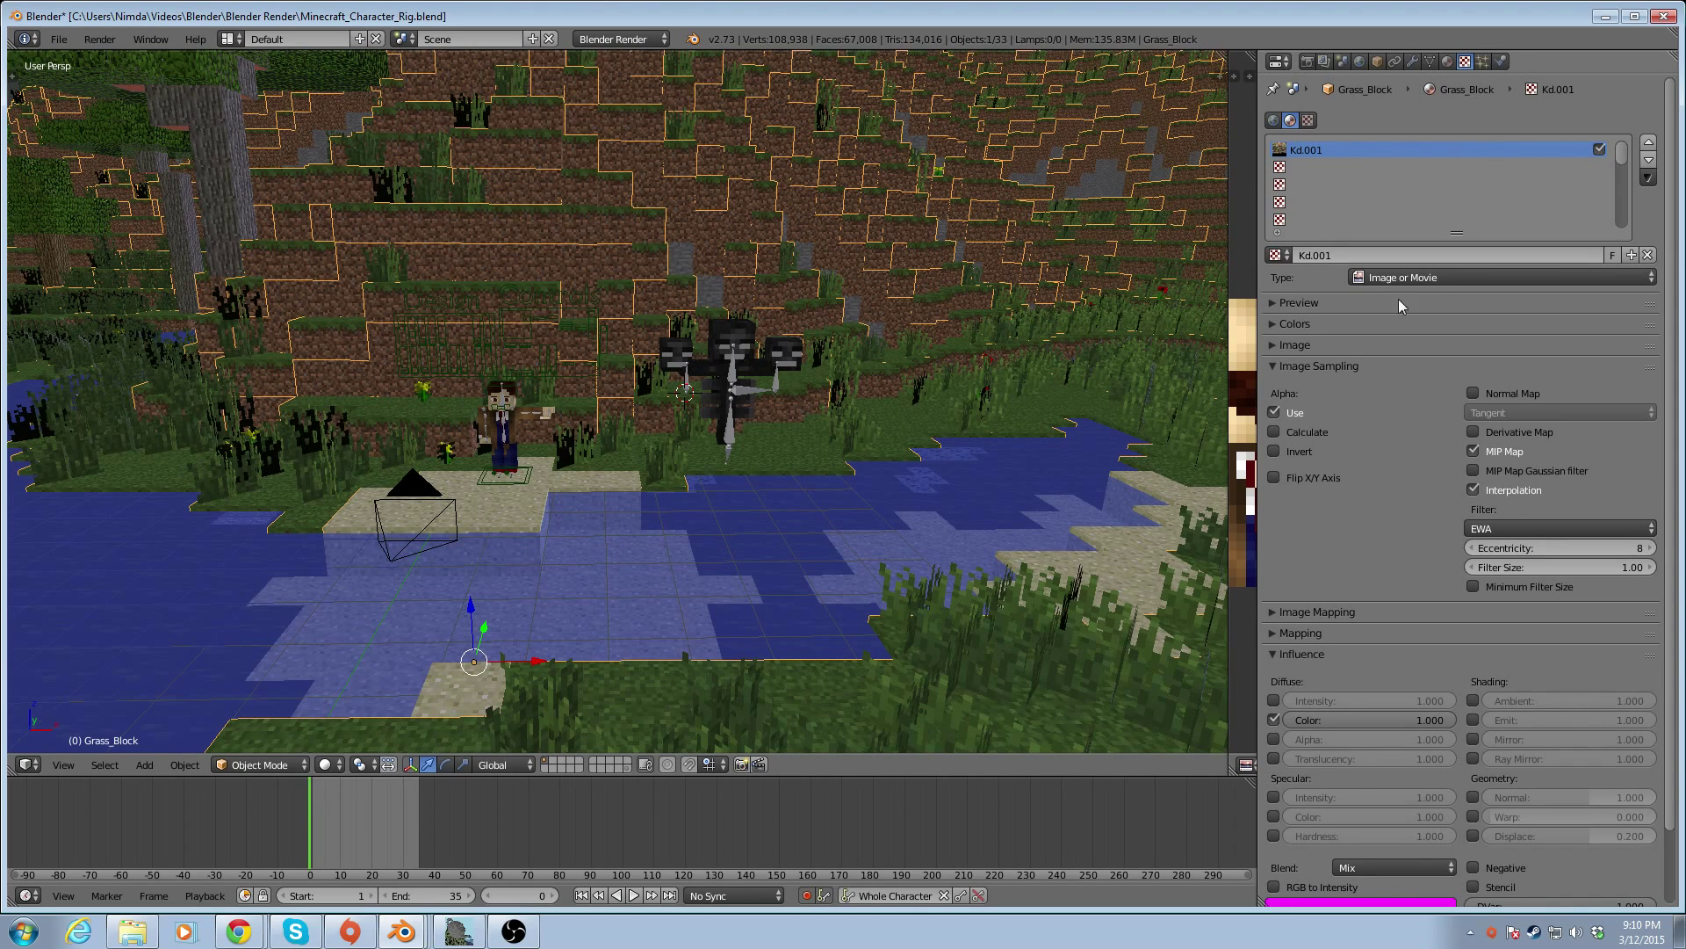
click(1474, 489)
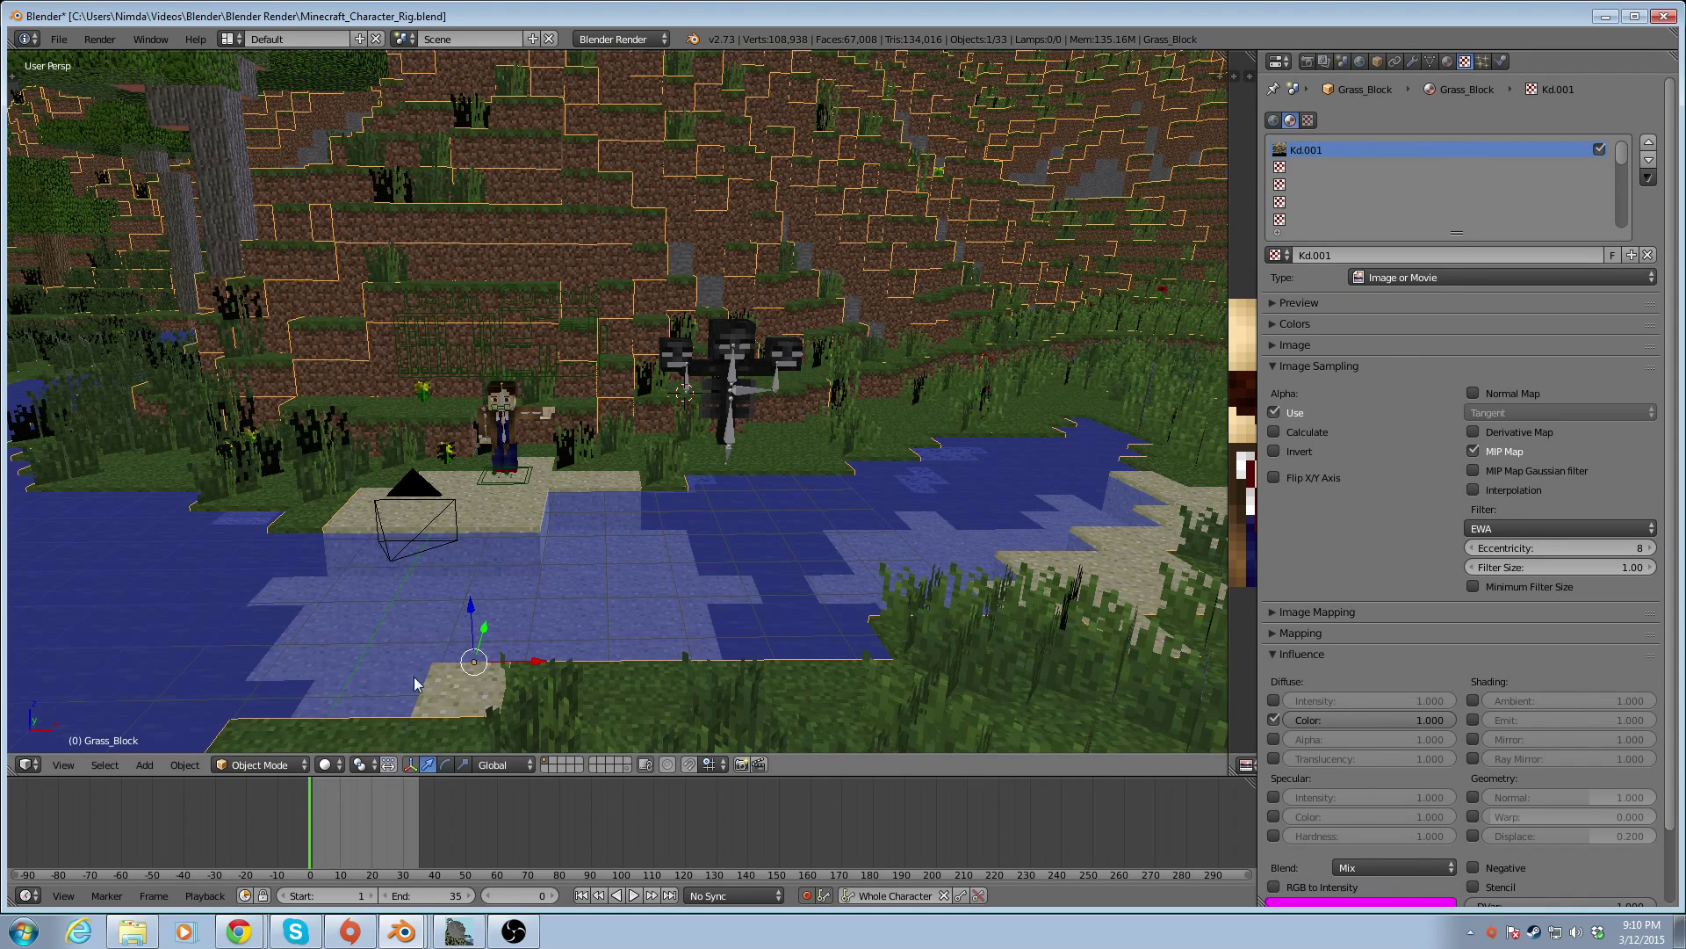
click(327, 764)
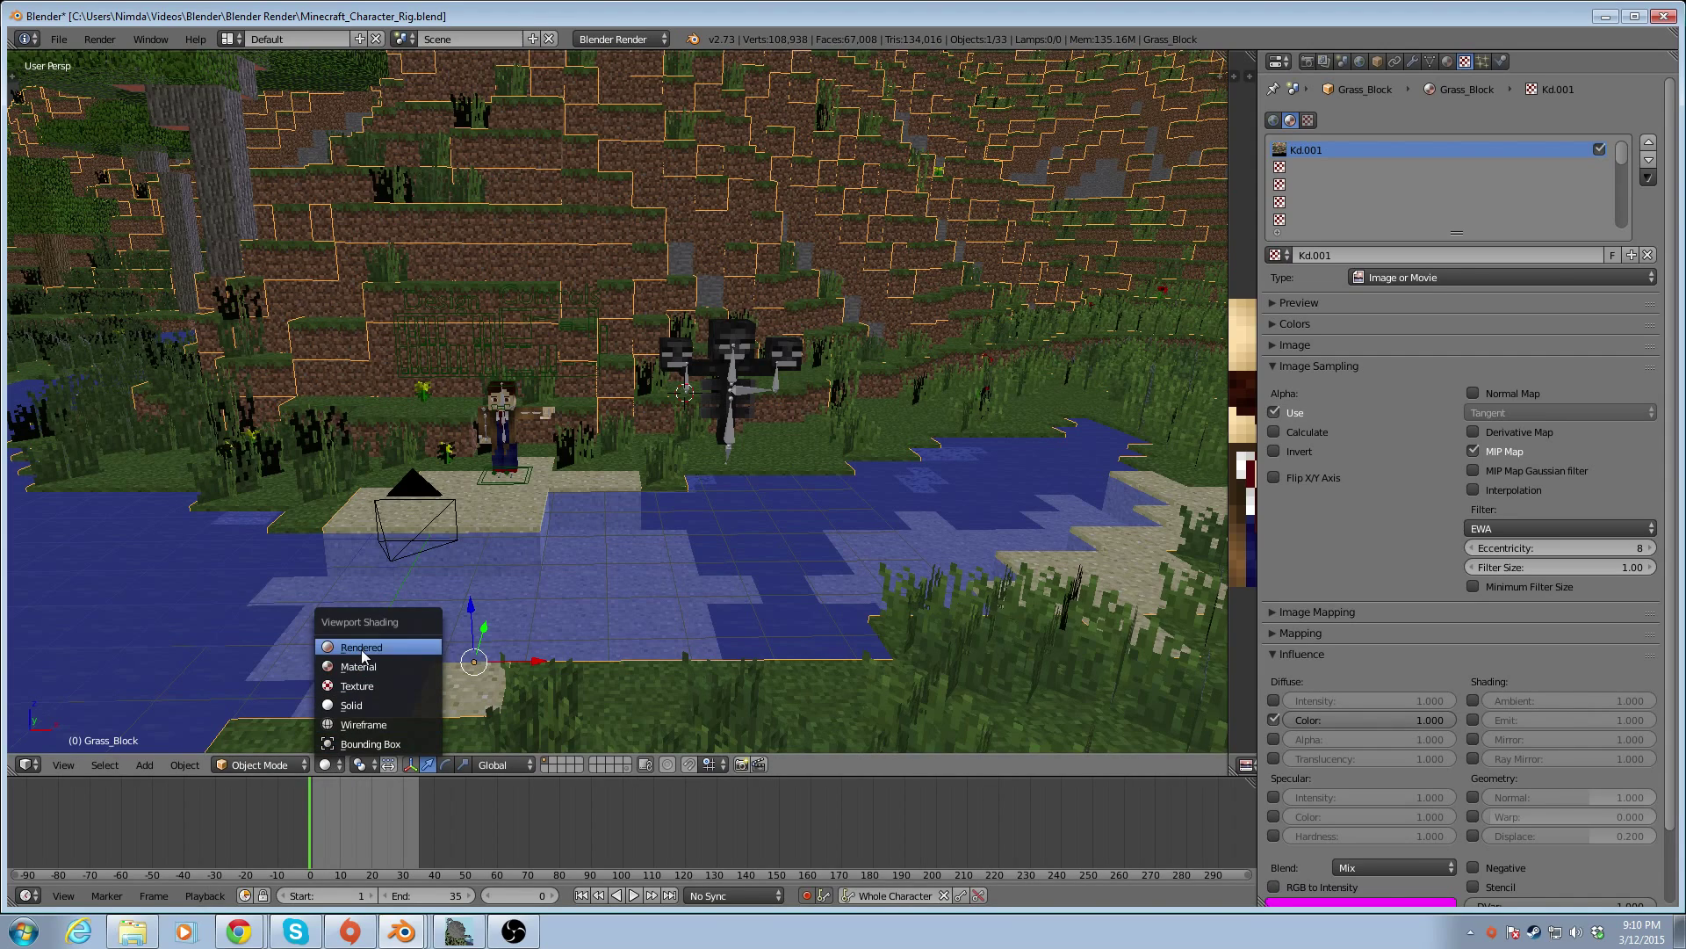
click(361, 650)
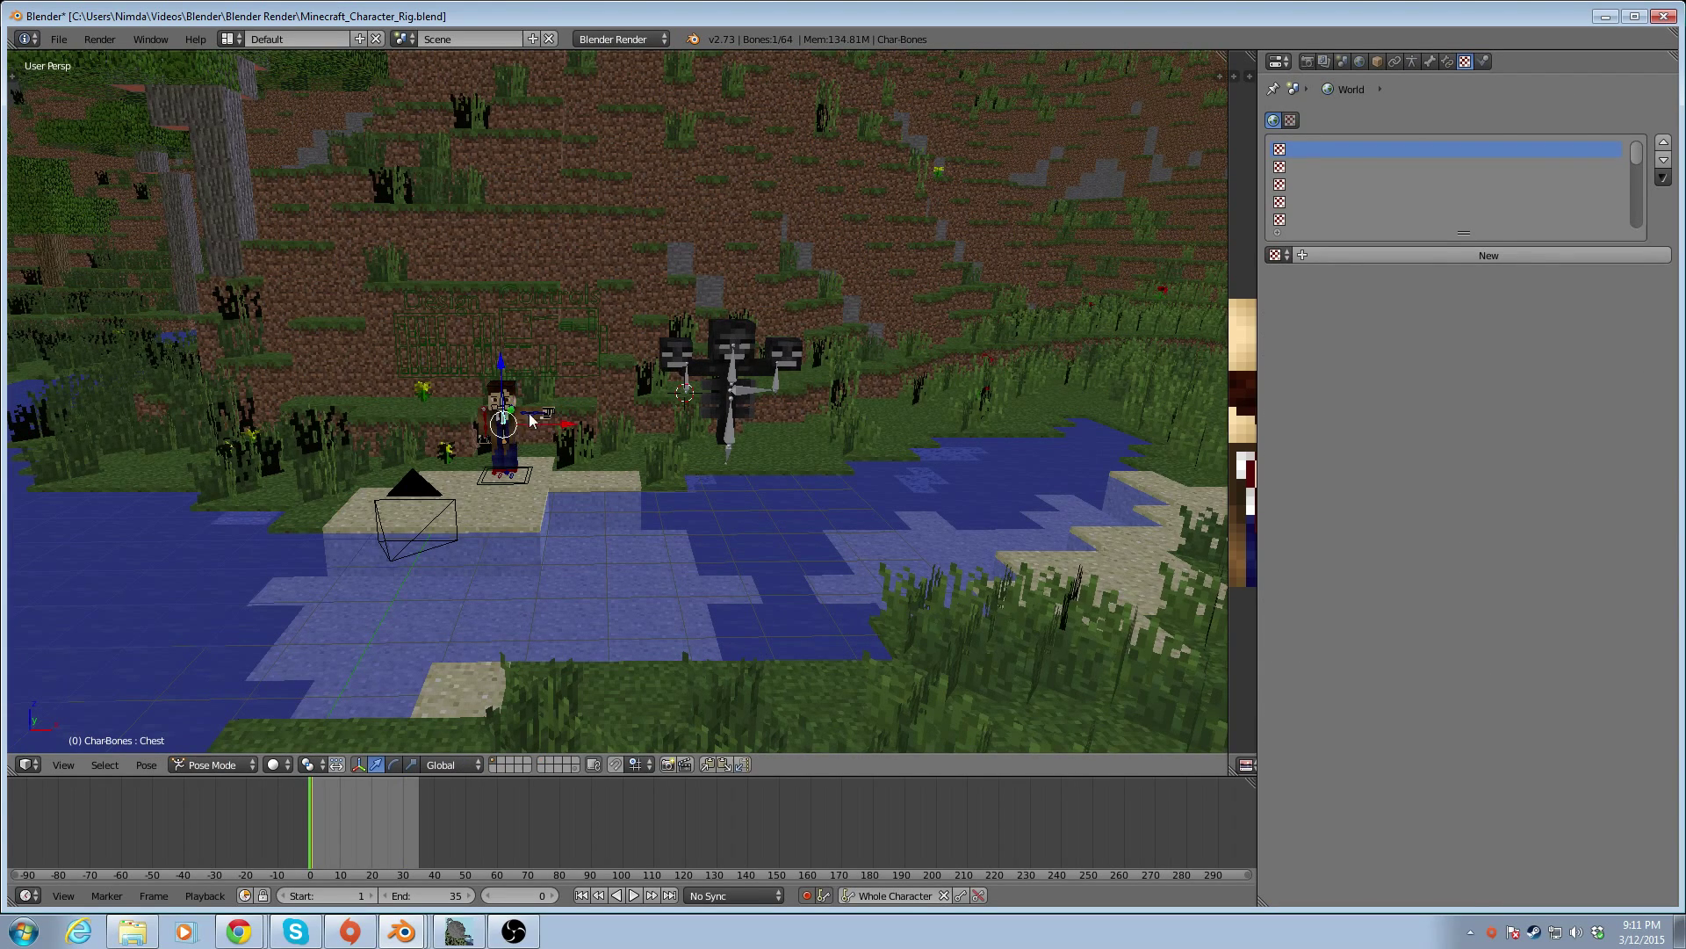
Select the human character's mesh and check the image sampling settings of its Skin texture
right_click(525, 420)
scroll(524, 422, up, 5)
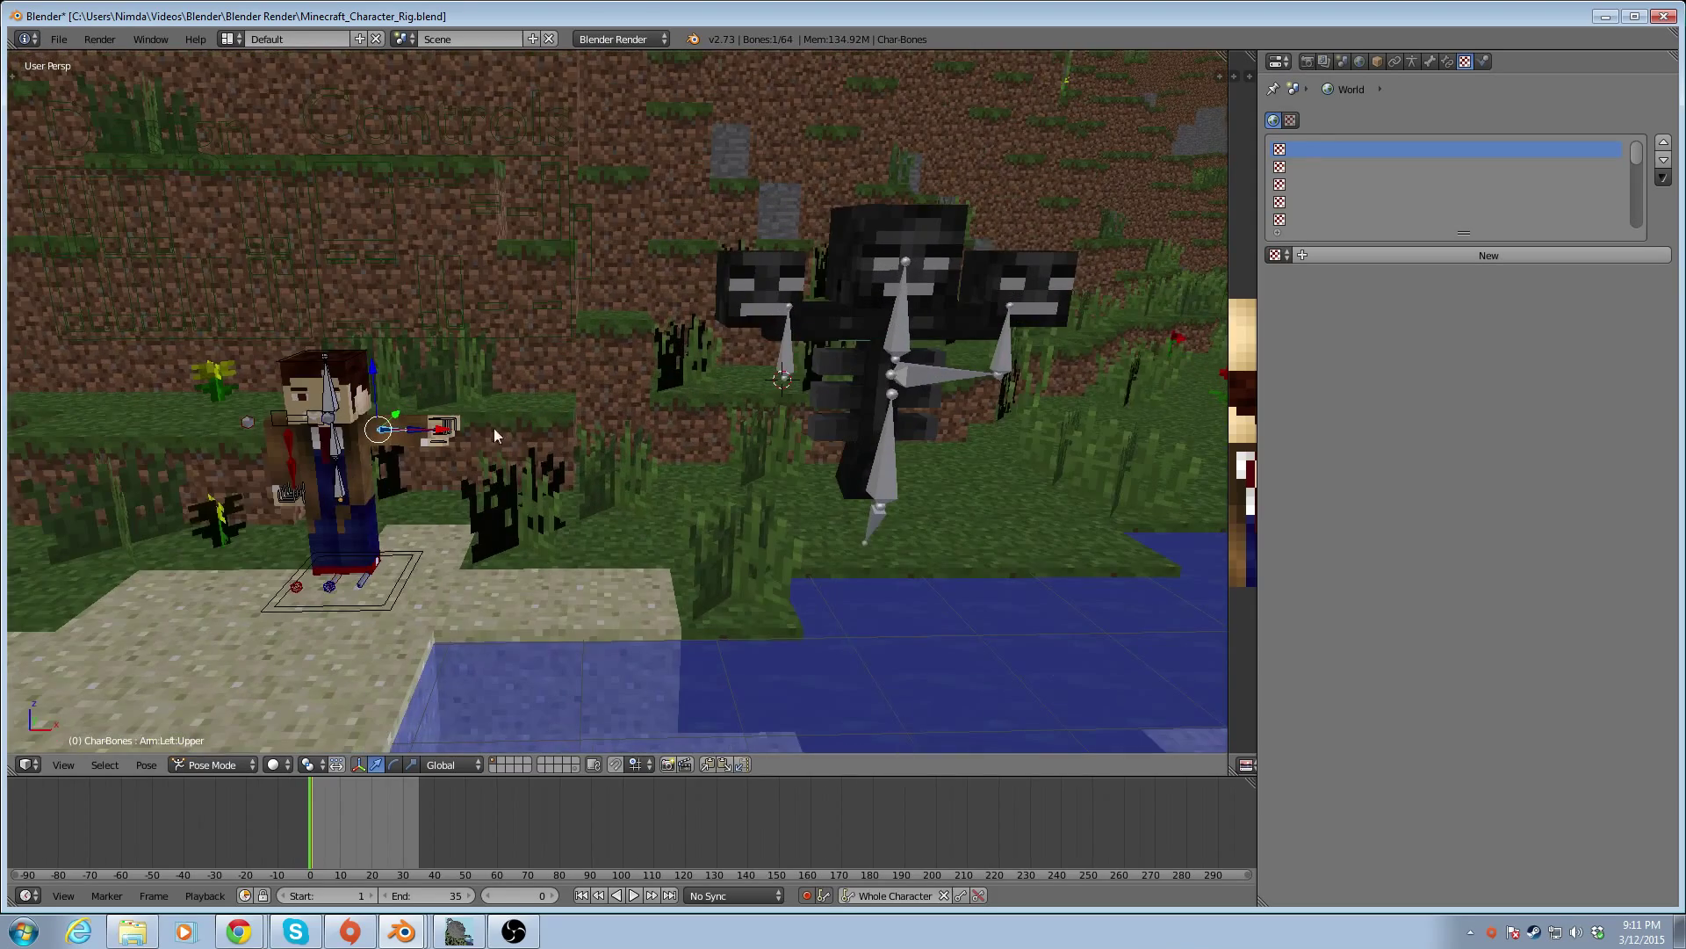
right_click(359, 477)
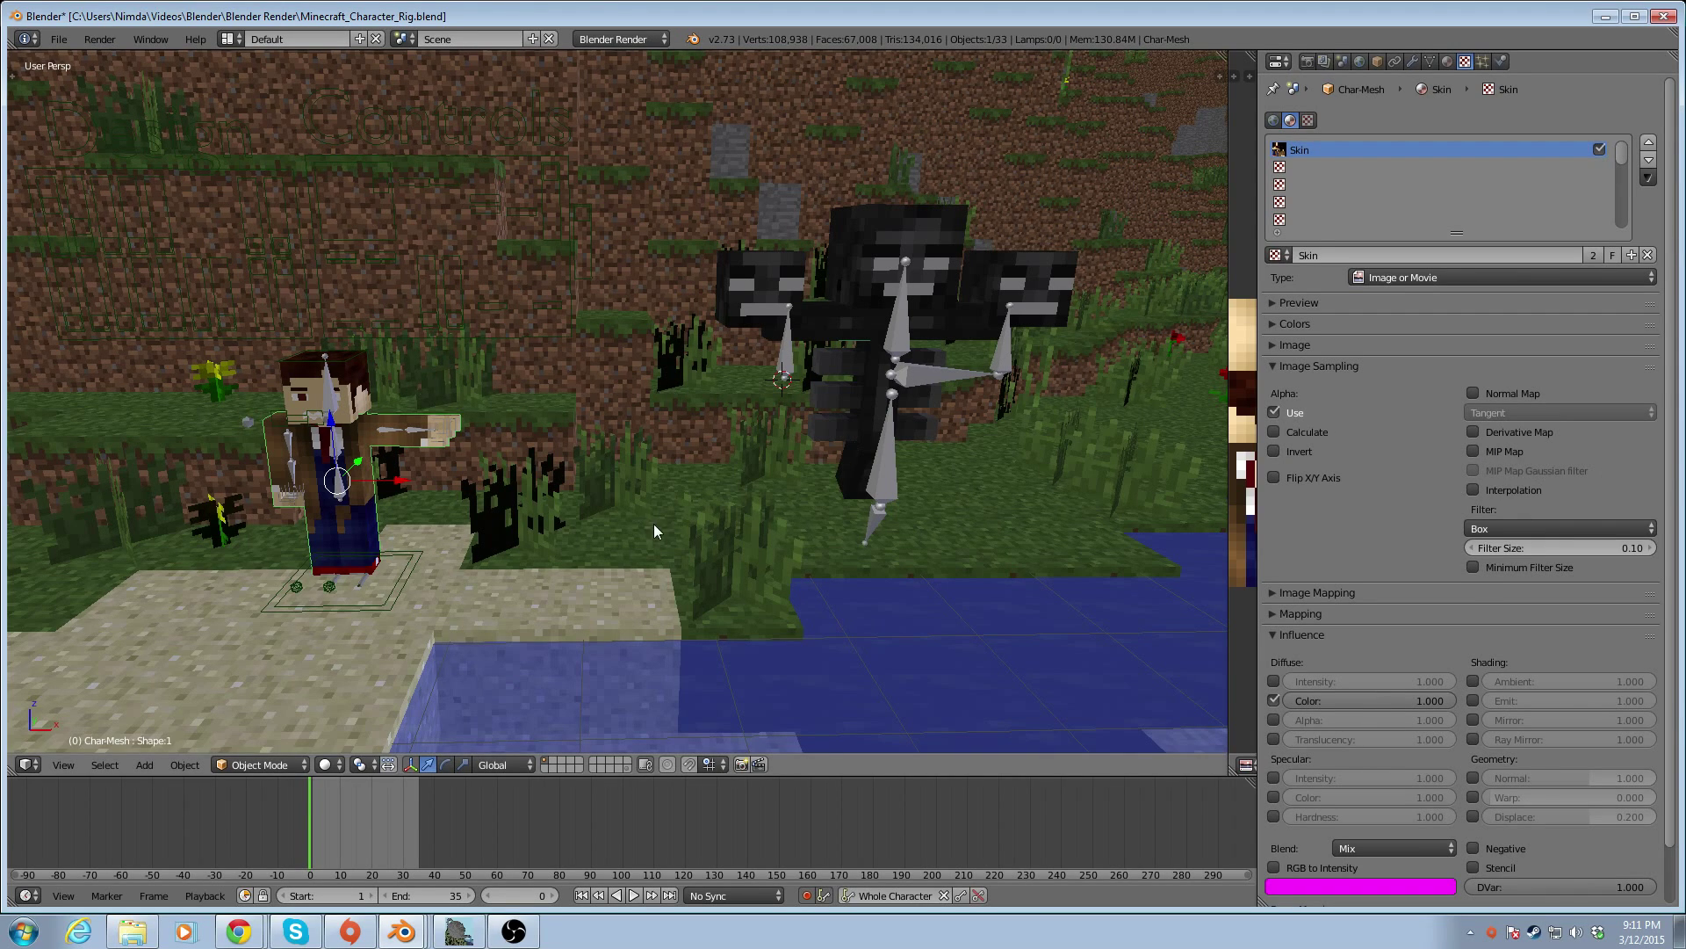
middle_drag(1183, 392, 685, 427)
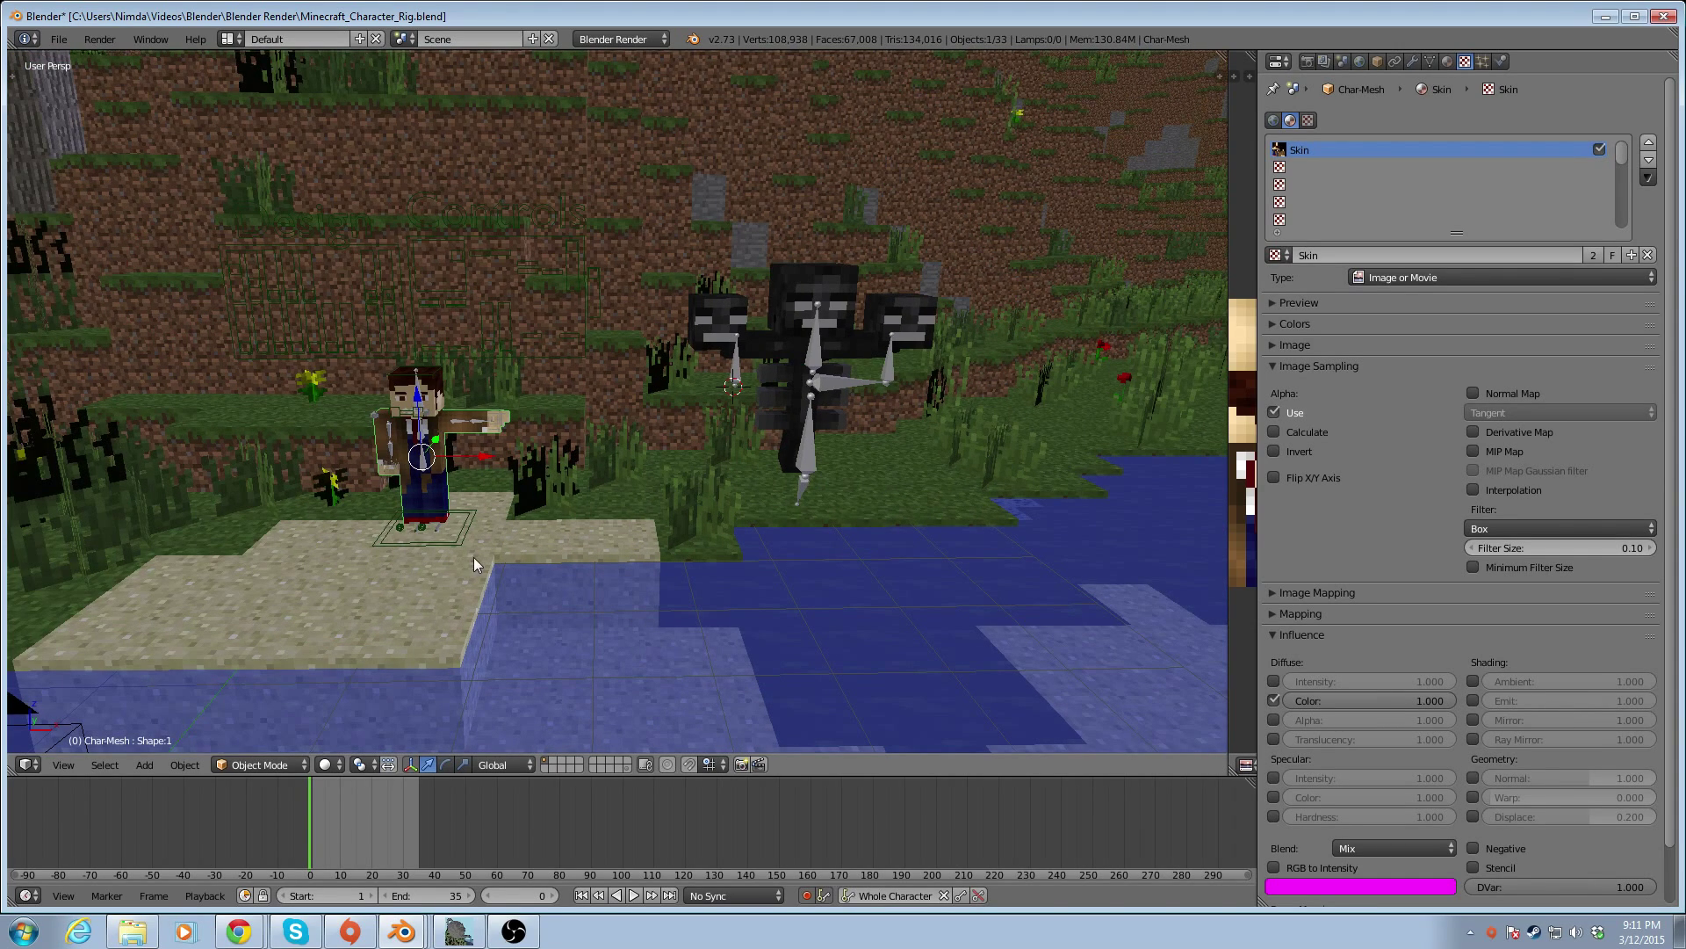
Disable Ray Tracing in the render shading settings and test-render the current frame
click(1309, 61)
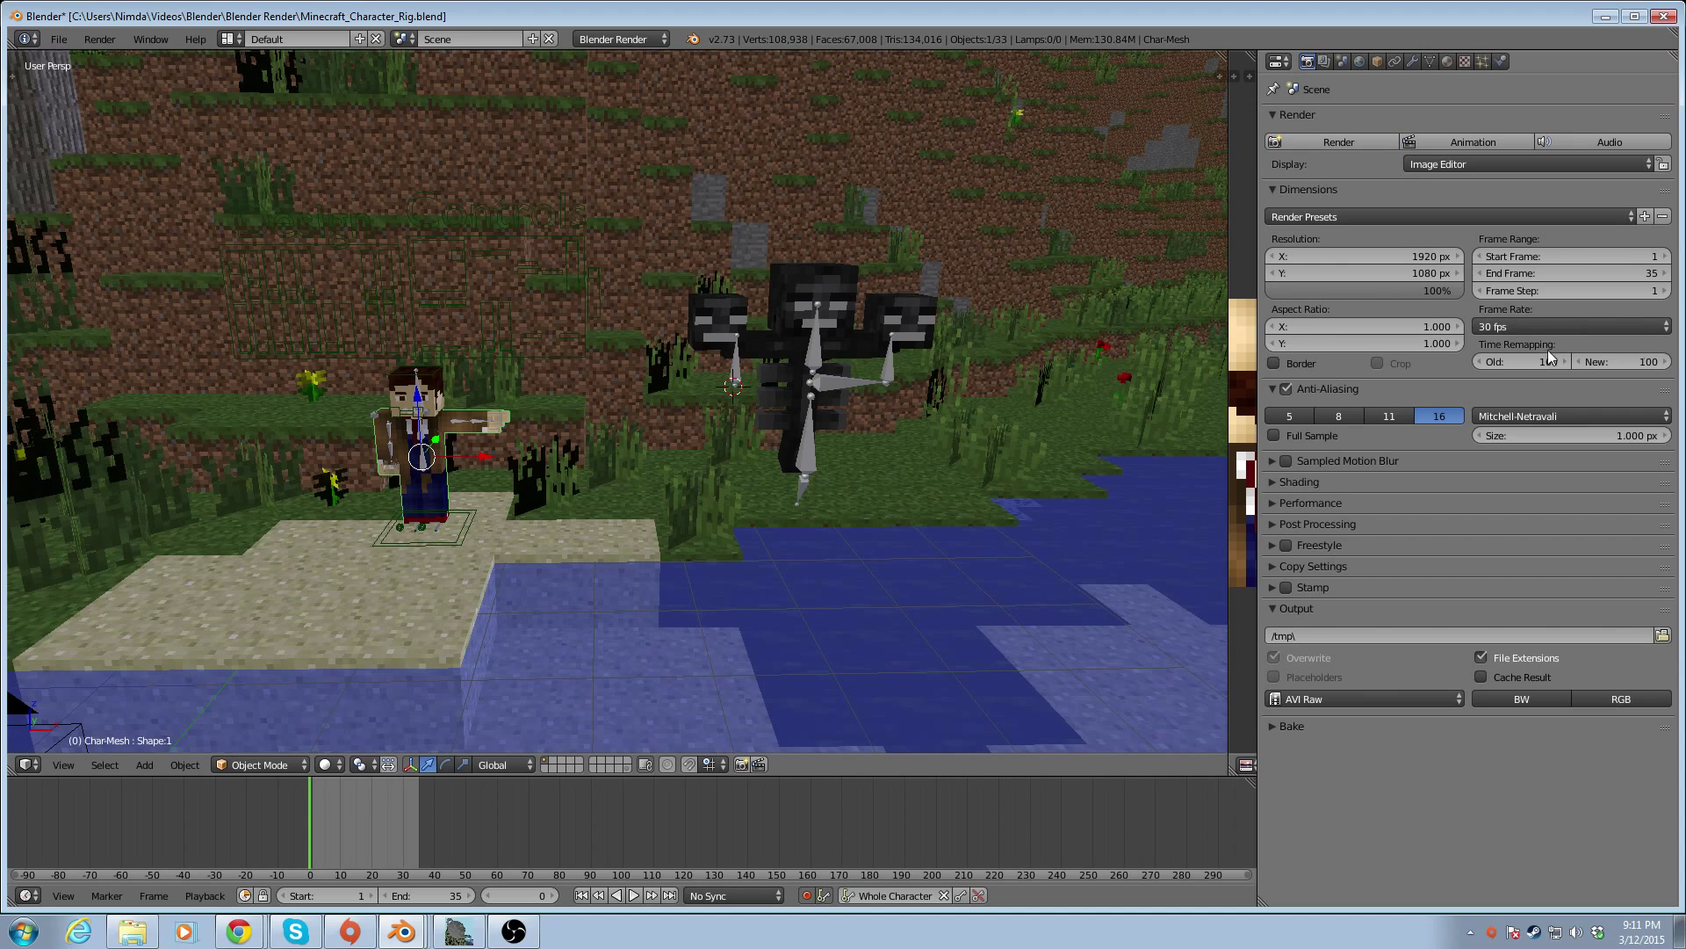
click(1272, 502)
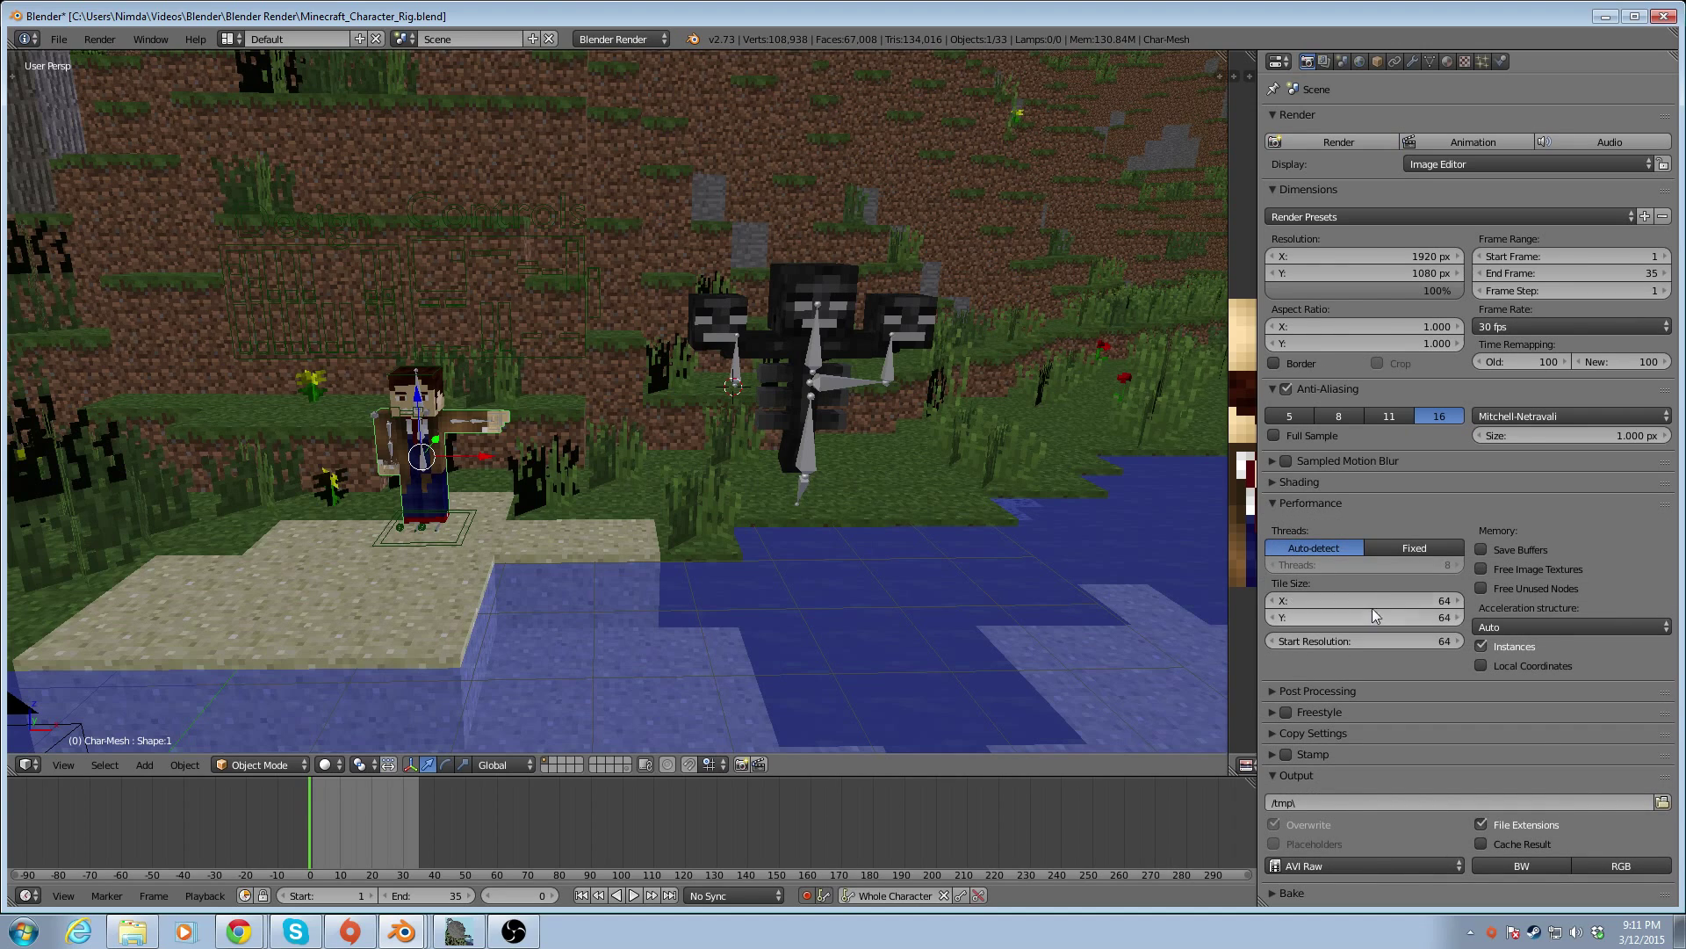
click(1273, 503)
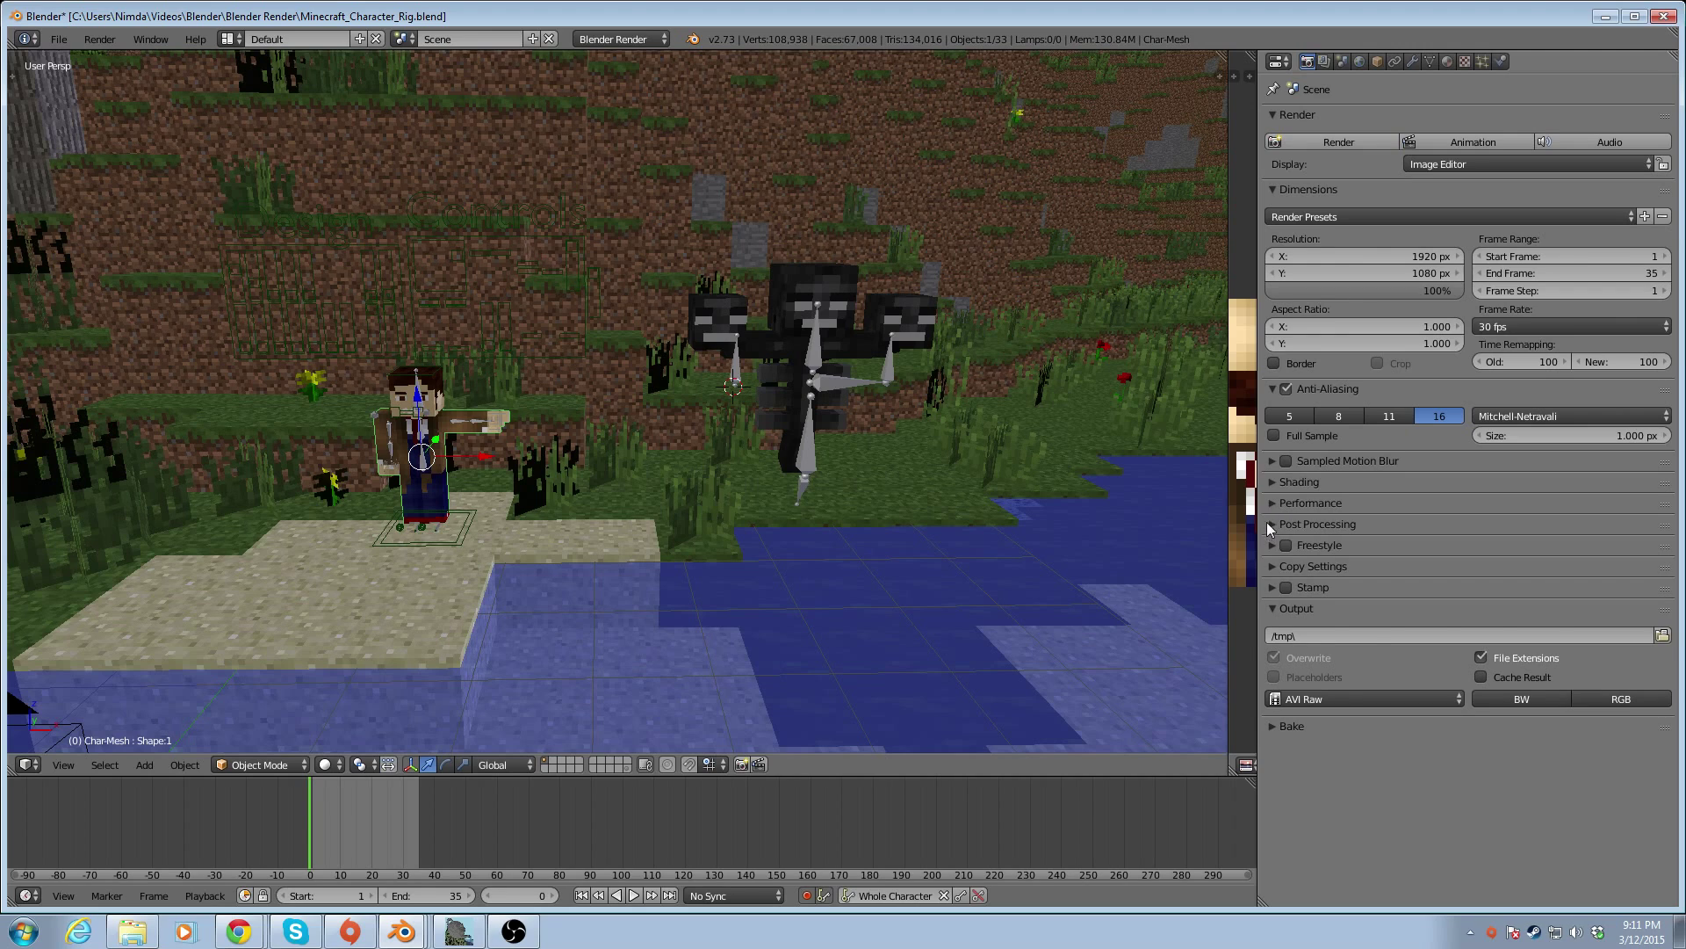
click(1268, 482)
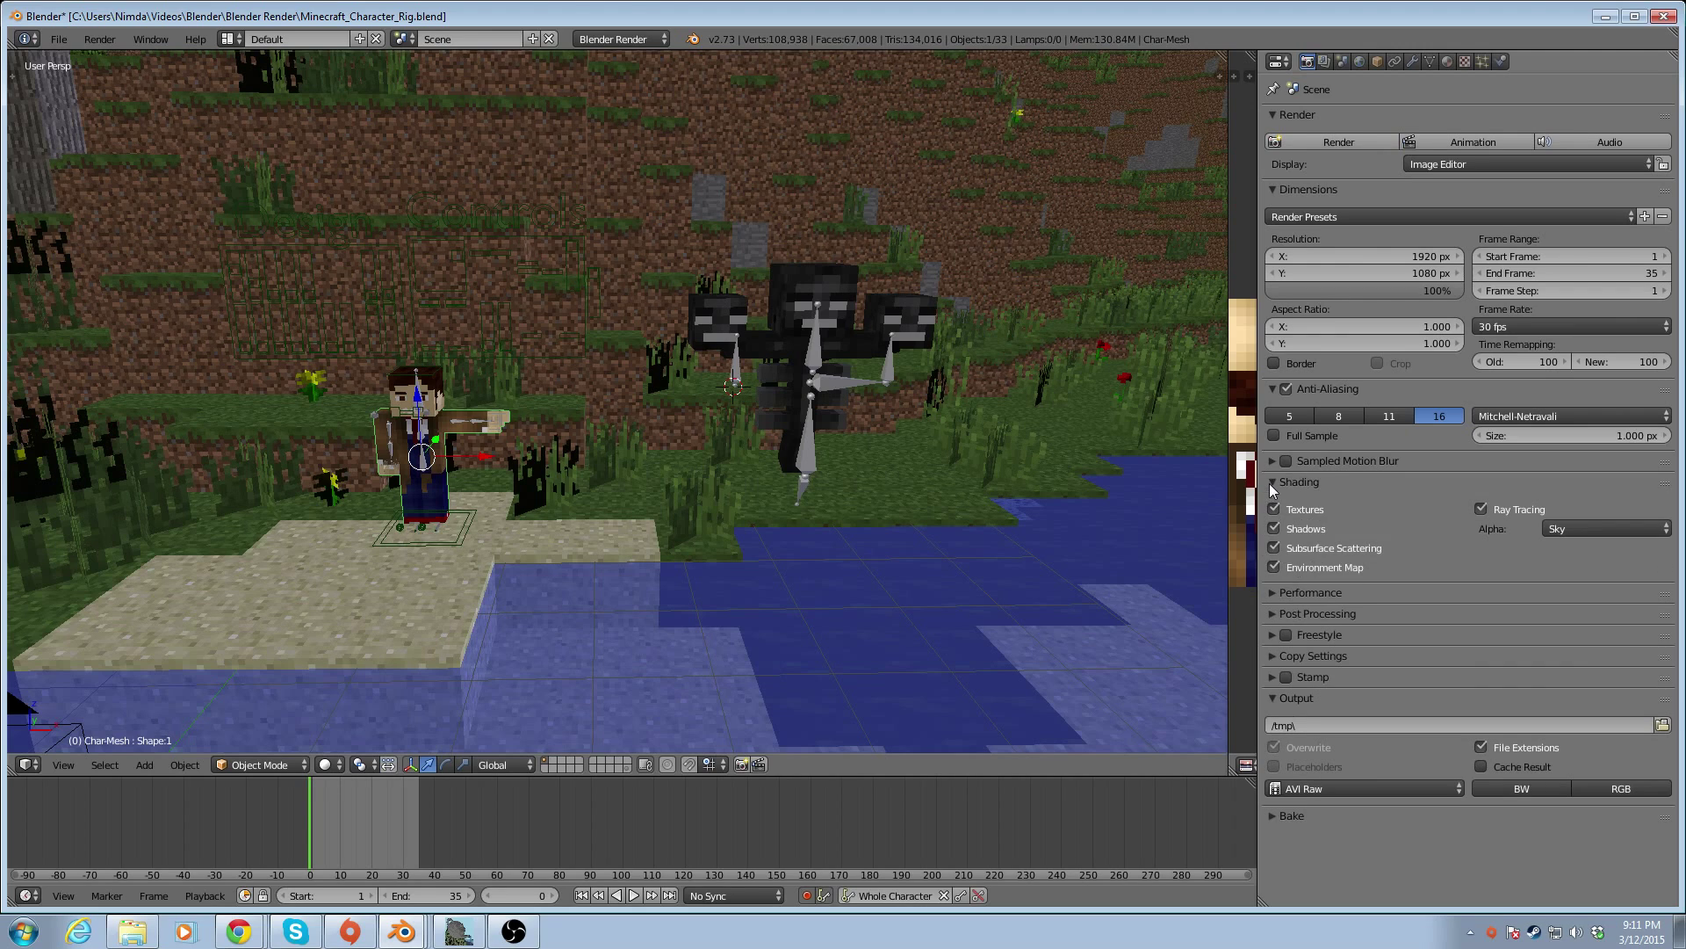
click(1483, 508)
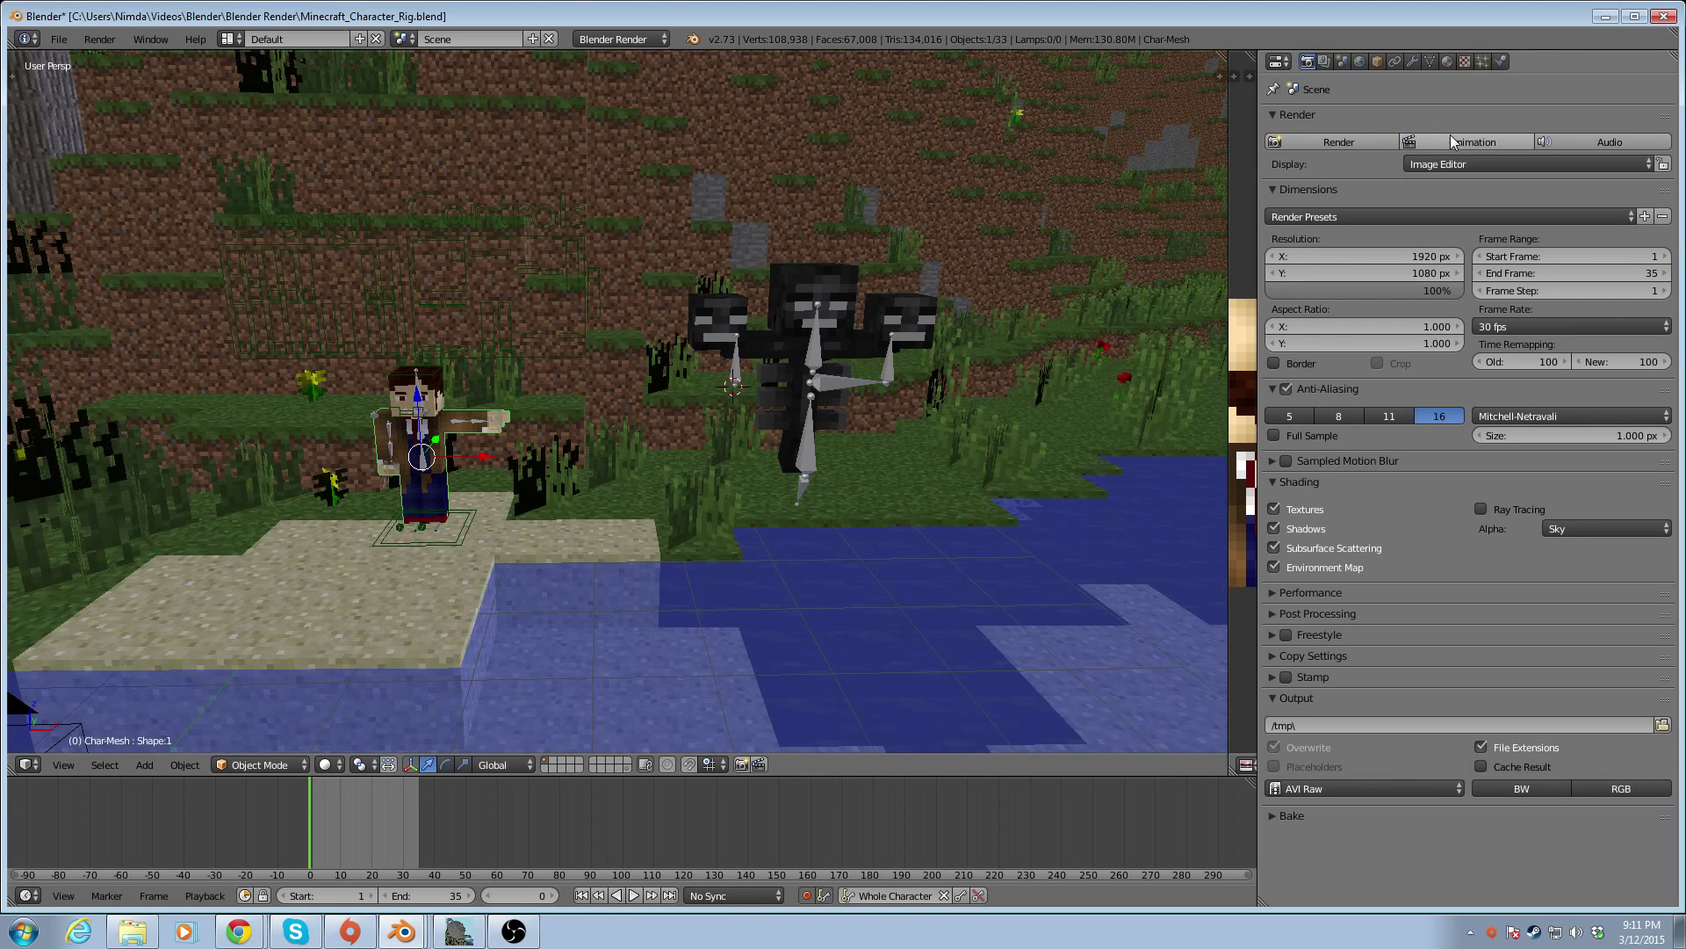
click(1317, 146)
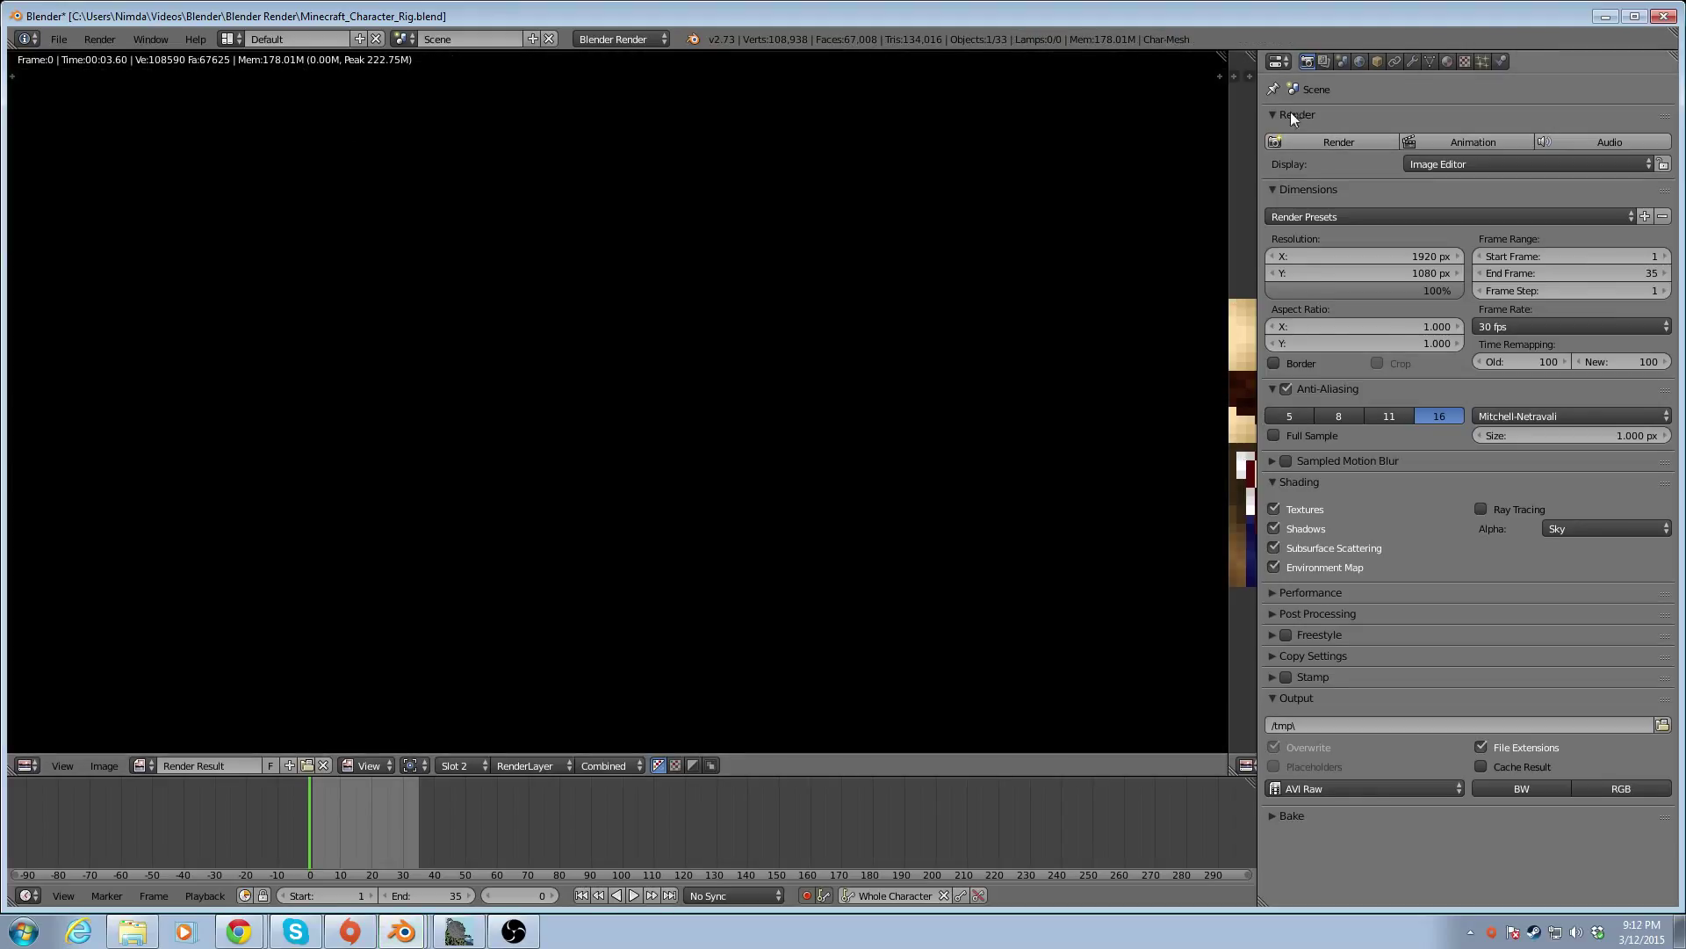
Re-enable Ray Tracing and render still images of frame 0 and frame 30
click(1482, 509)
click(1320, 141)
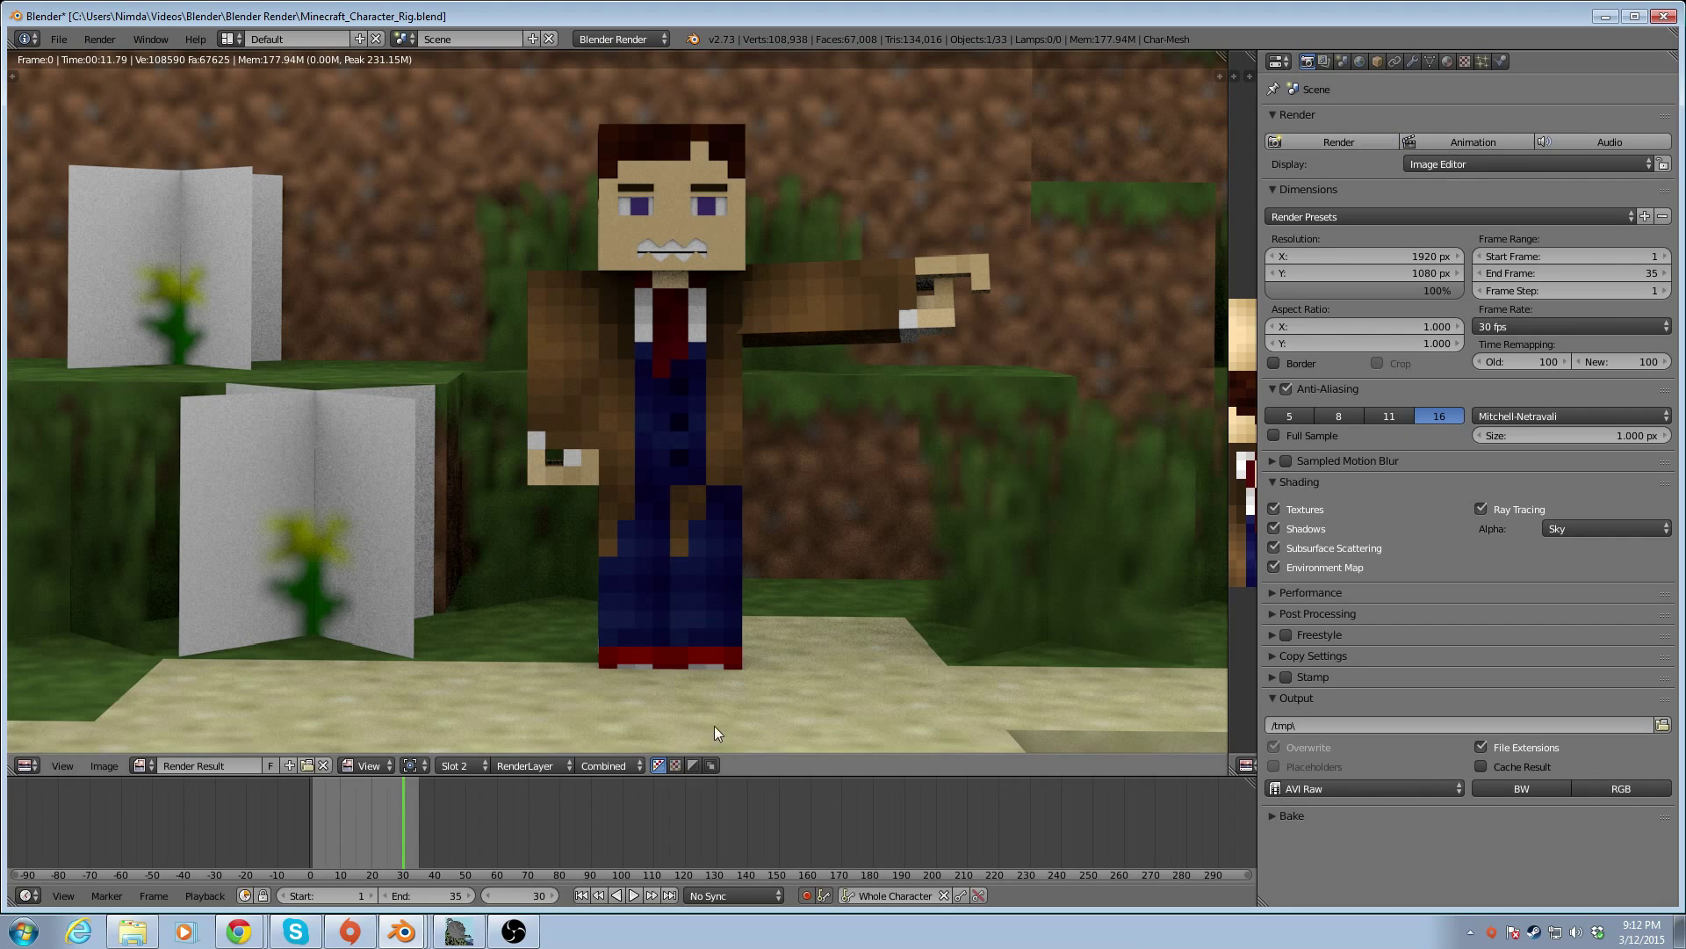
click(1340, 137)
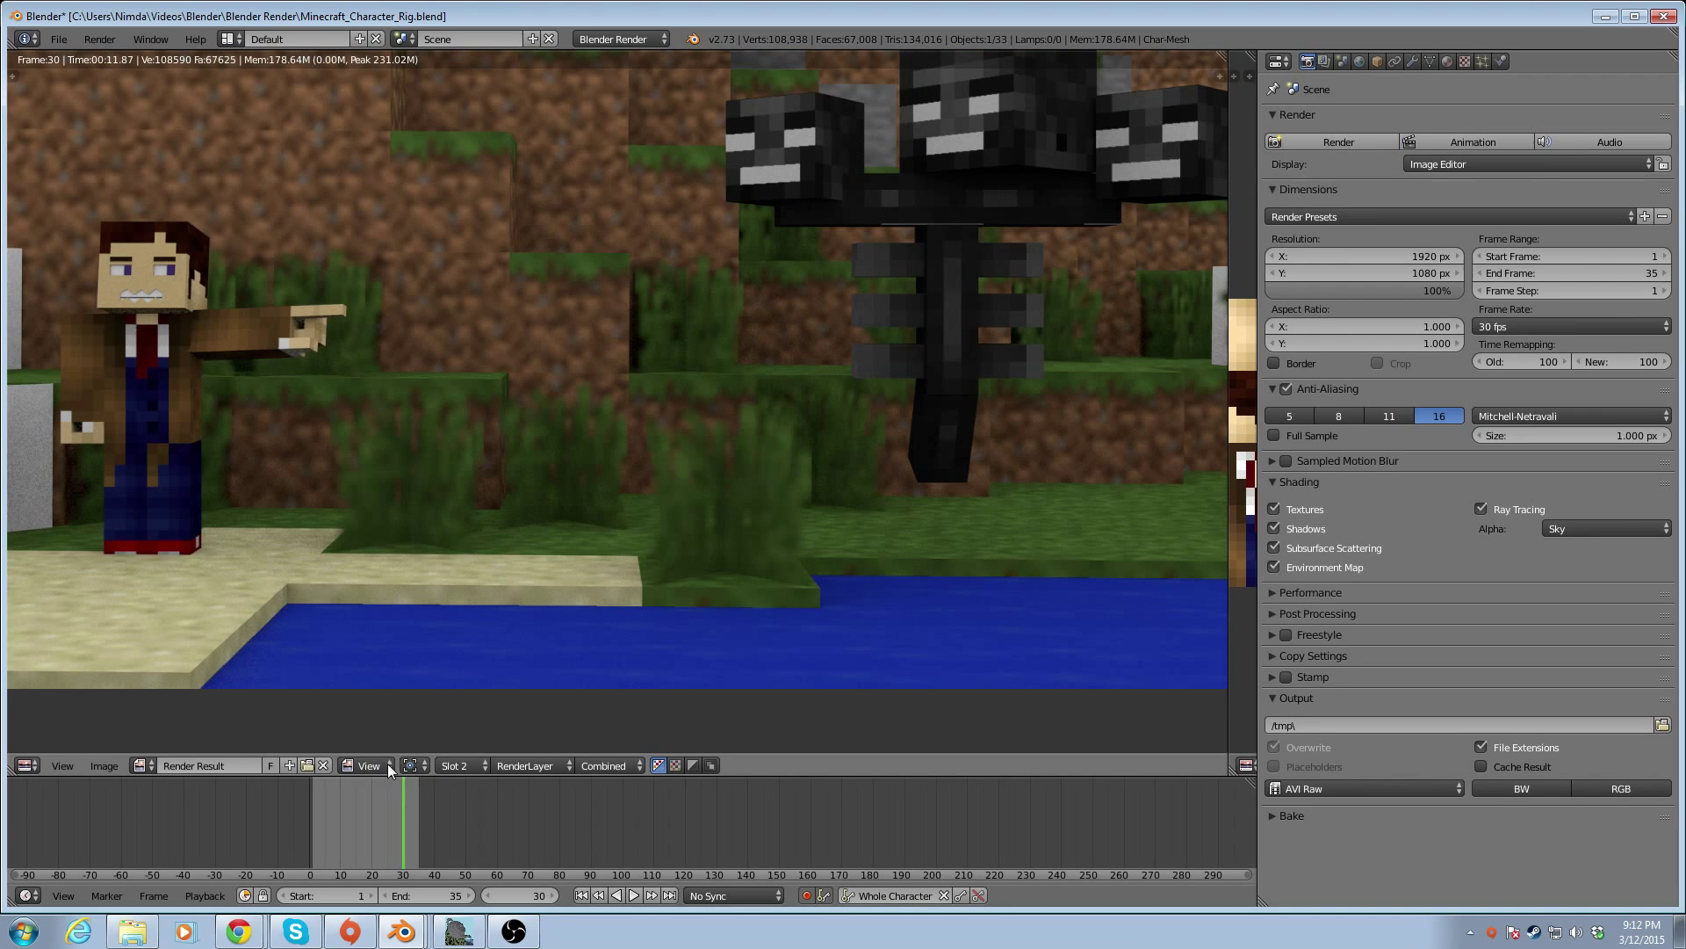
Switch the render result area back to the 3D View of the scene
click(369, 766)
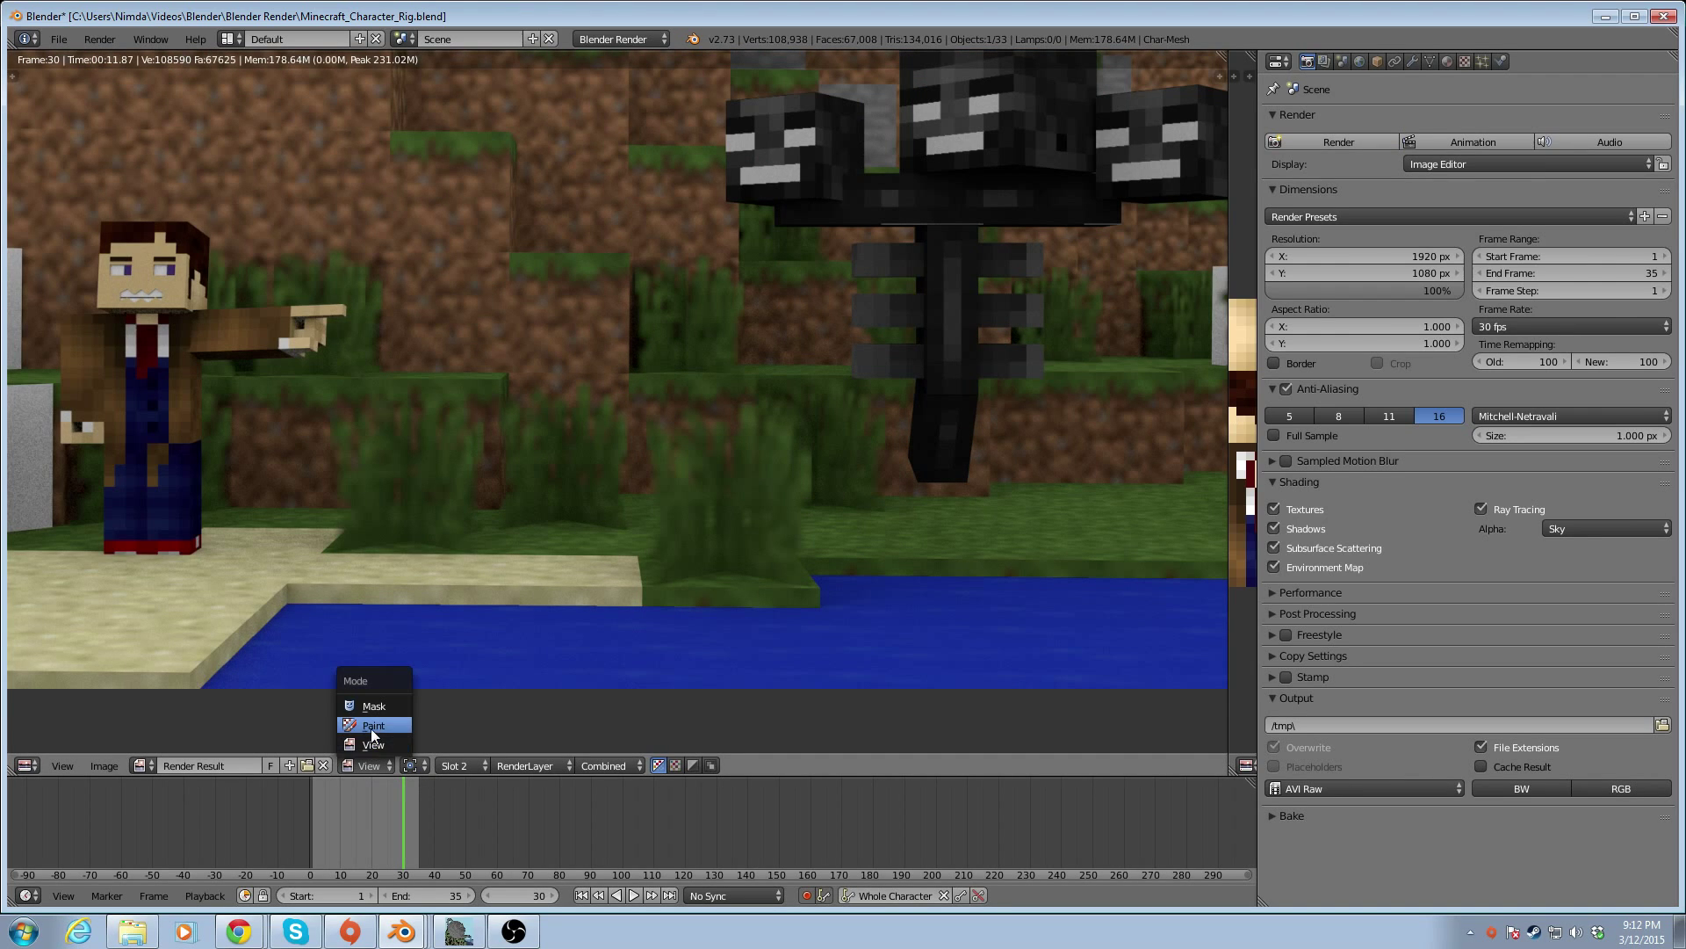
click(373, 744)
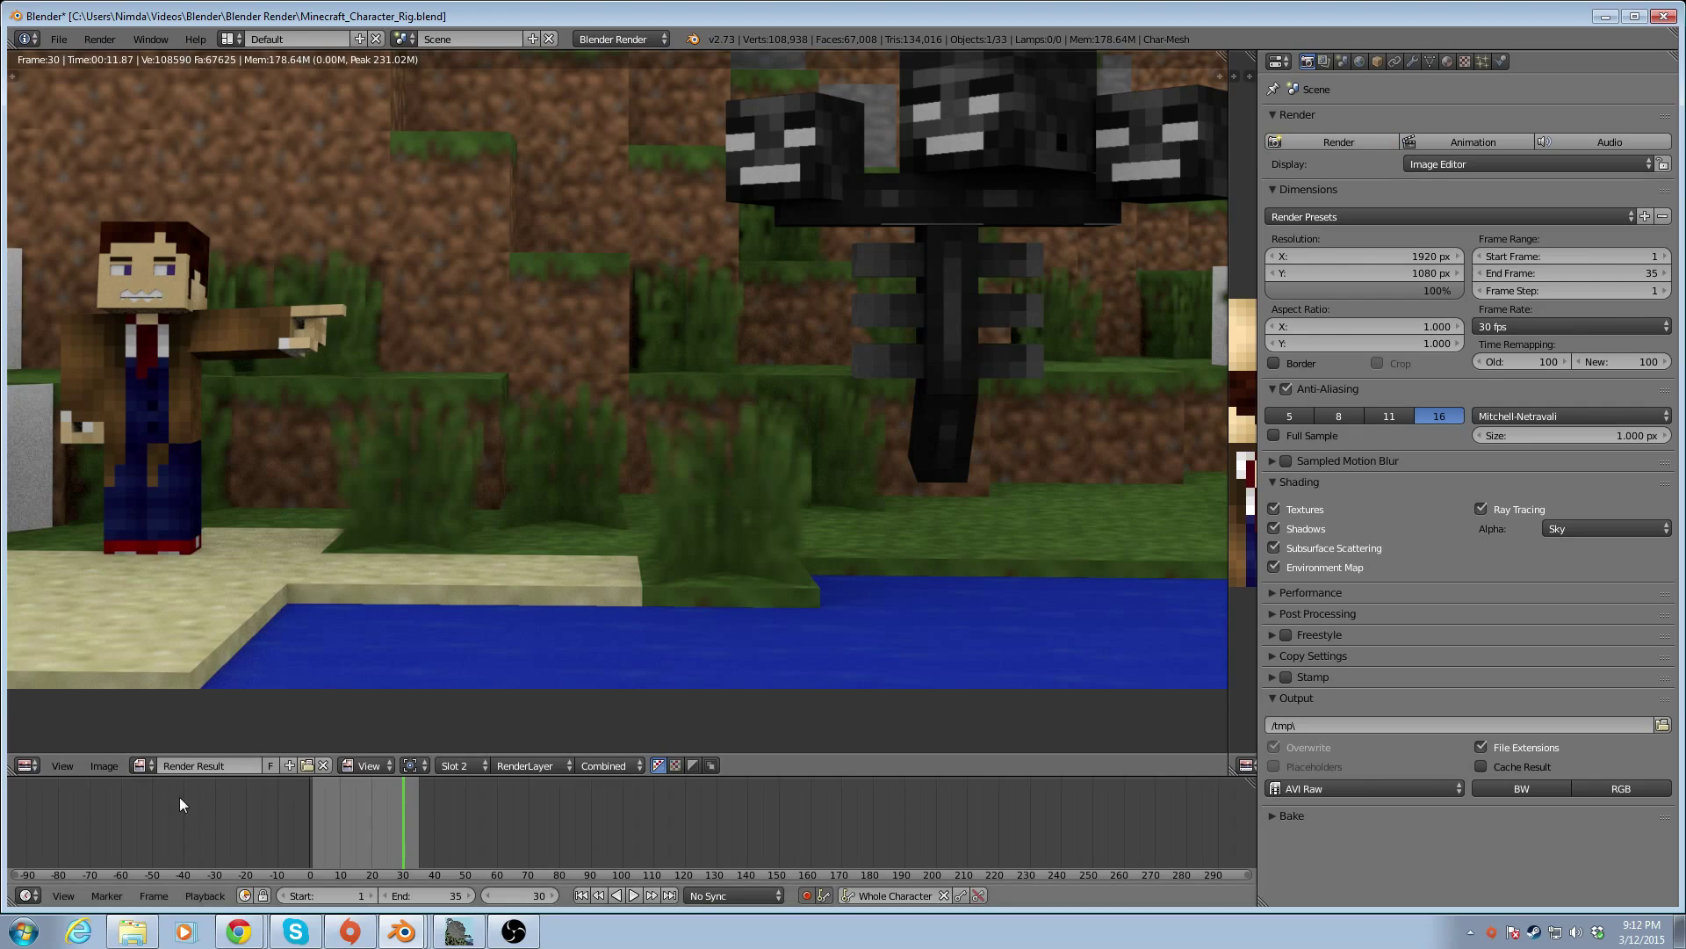
click(33, 767)
click(45, 741)
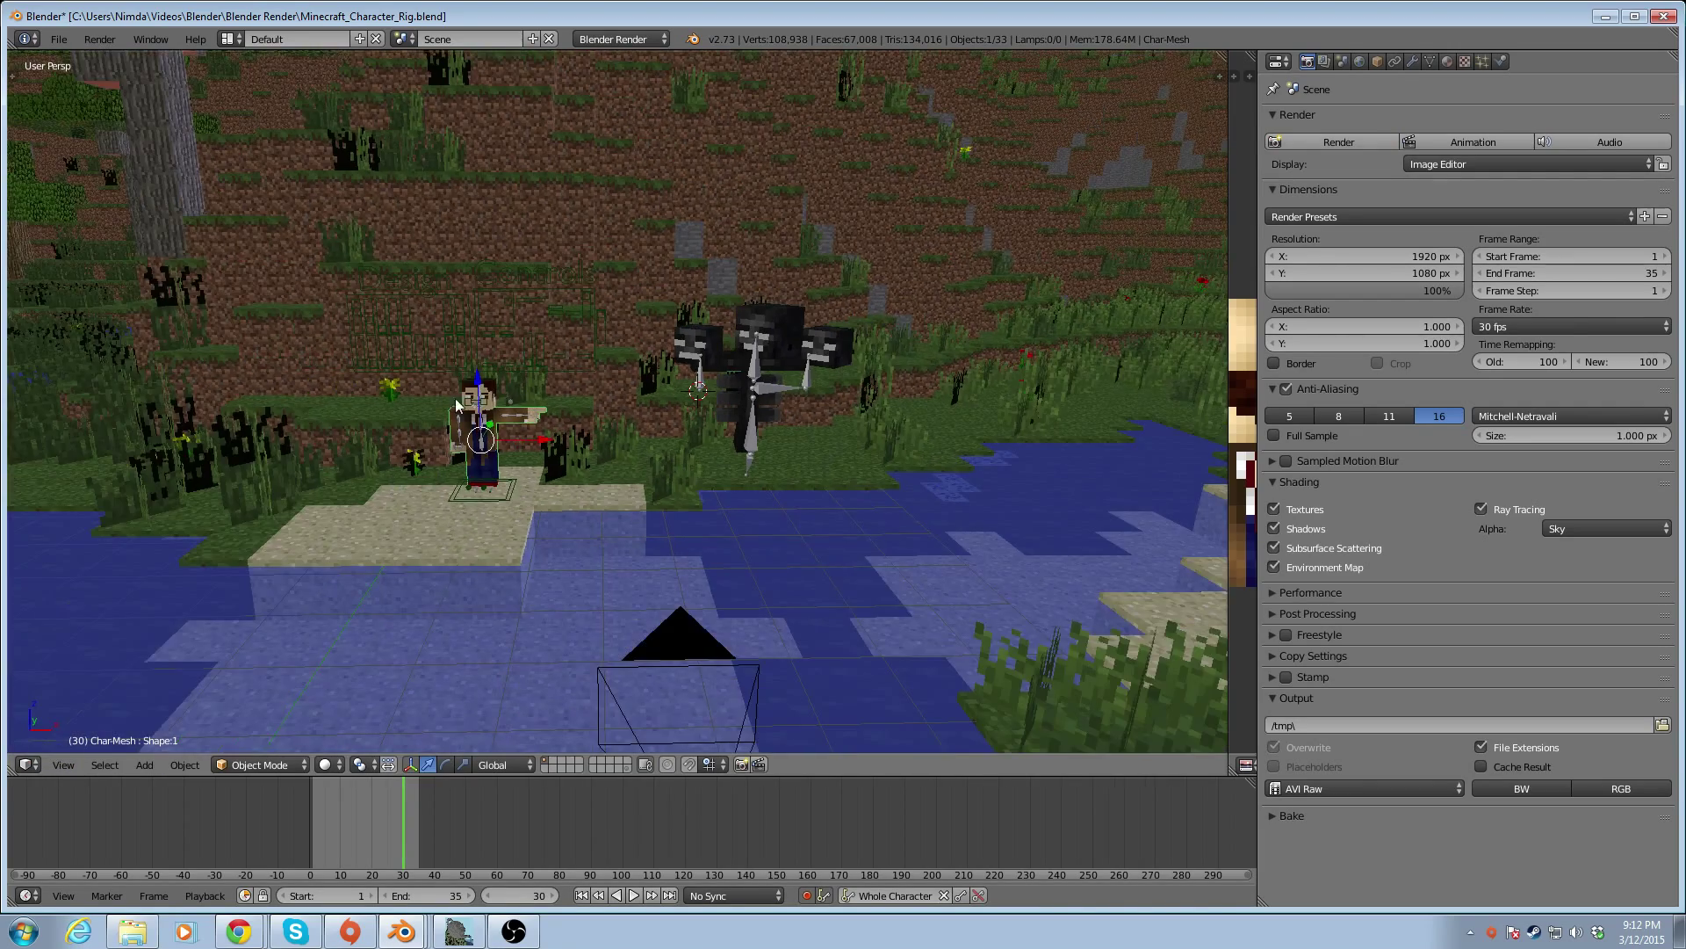
scroll(492, 353, down, 1)
scroll(663, 429, up, 2)
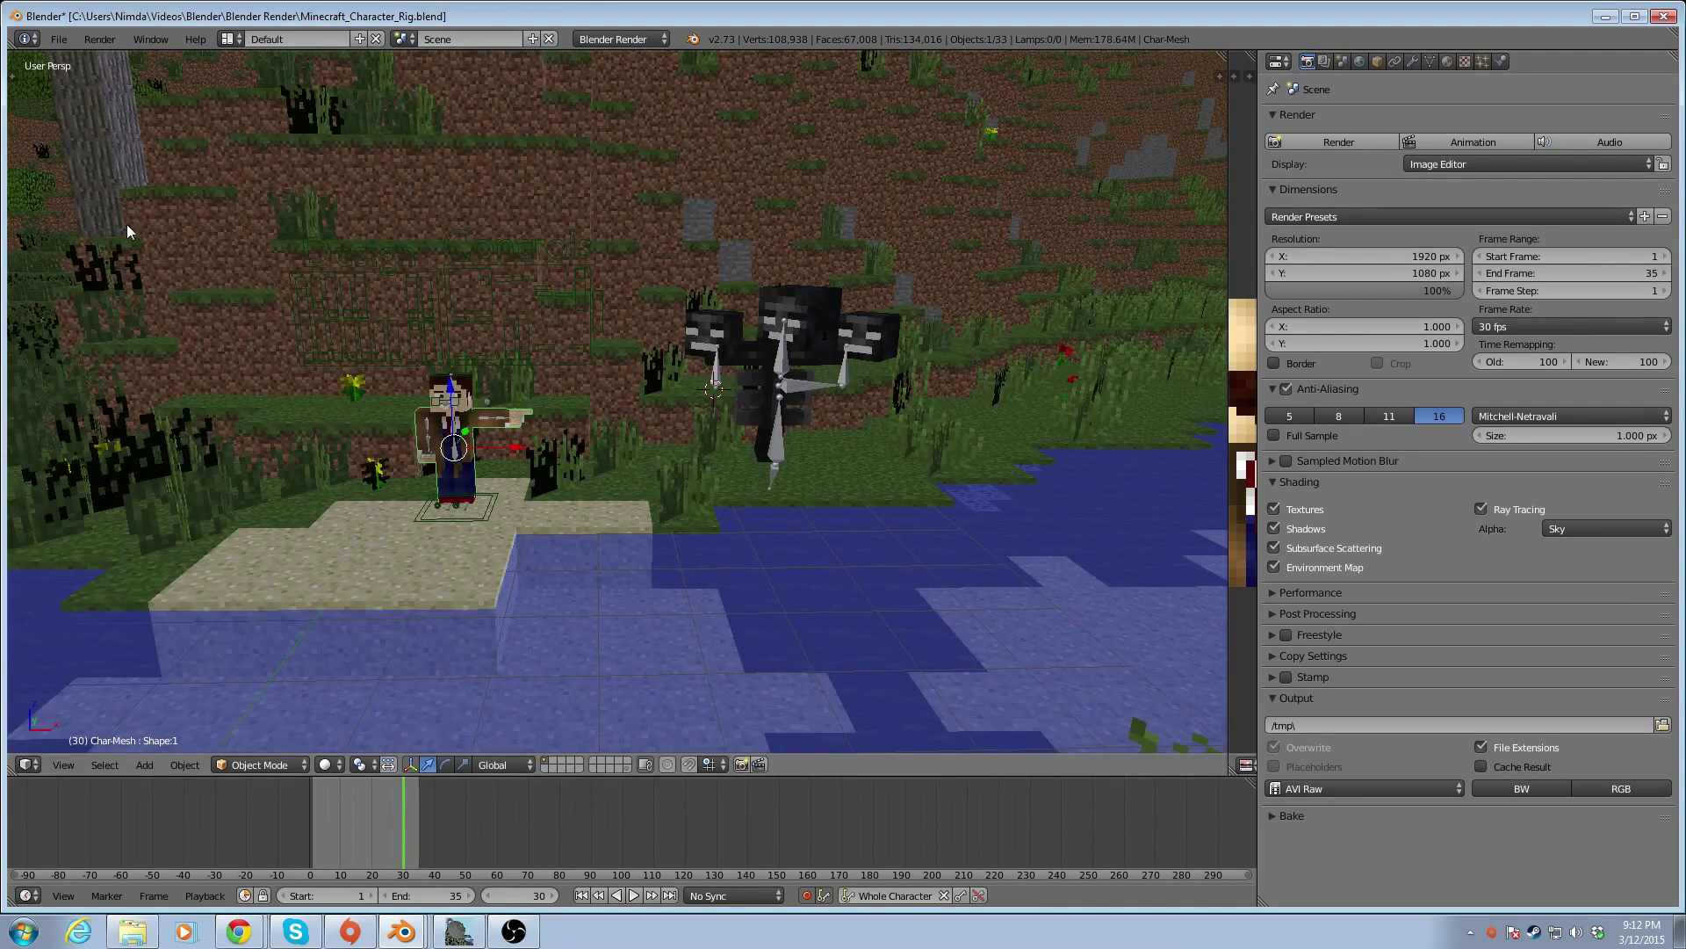
Add a text object and move it next to the human character, to about X 2.30, Y -3.91
key(t)
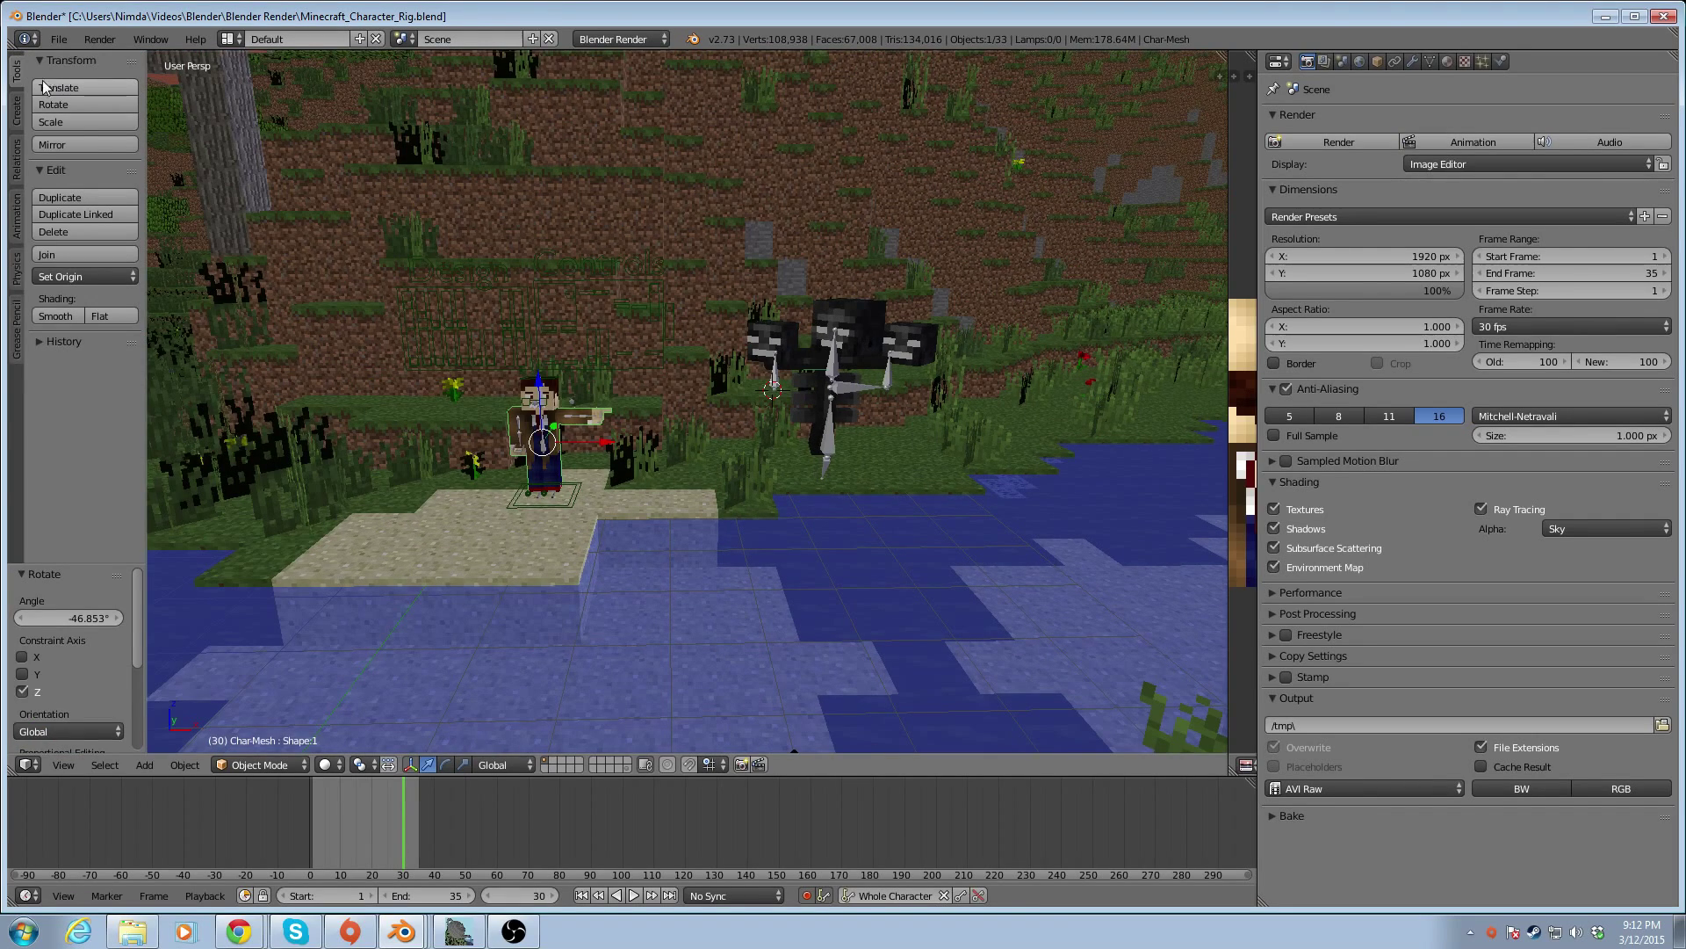
click(18, 118)
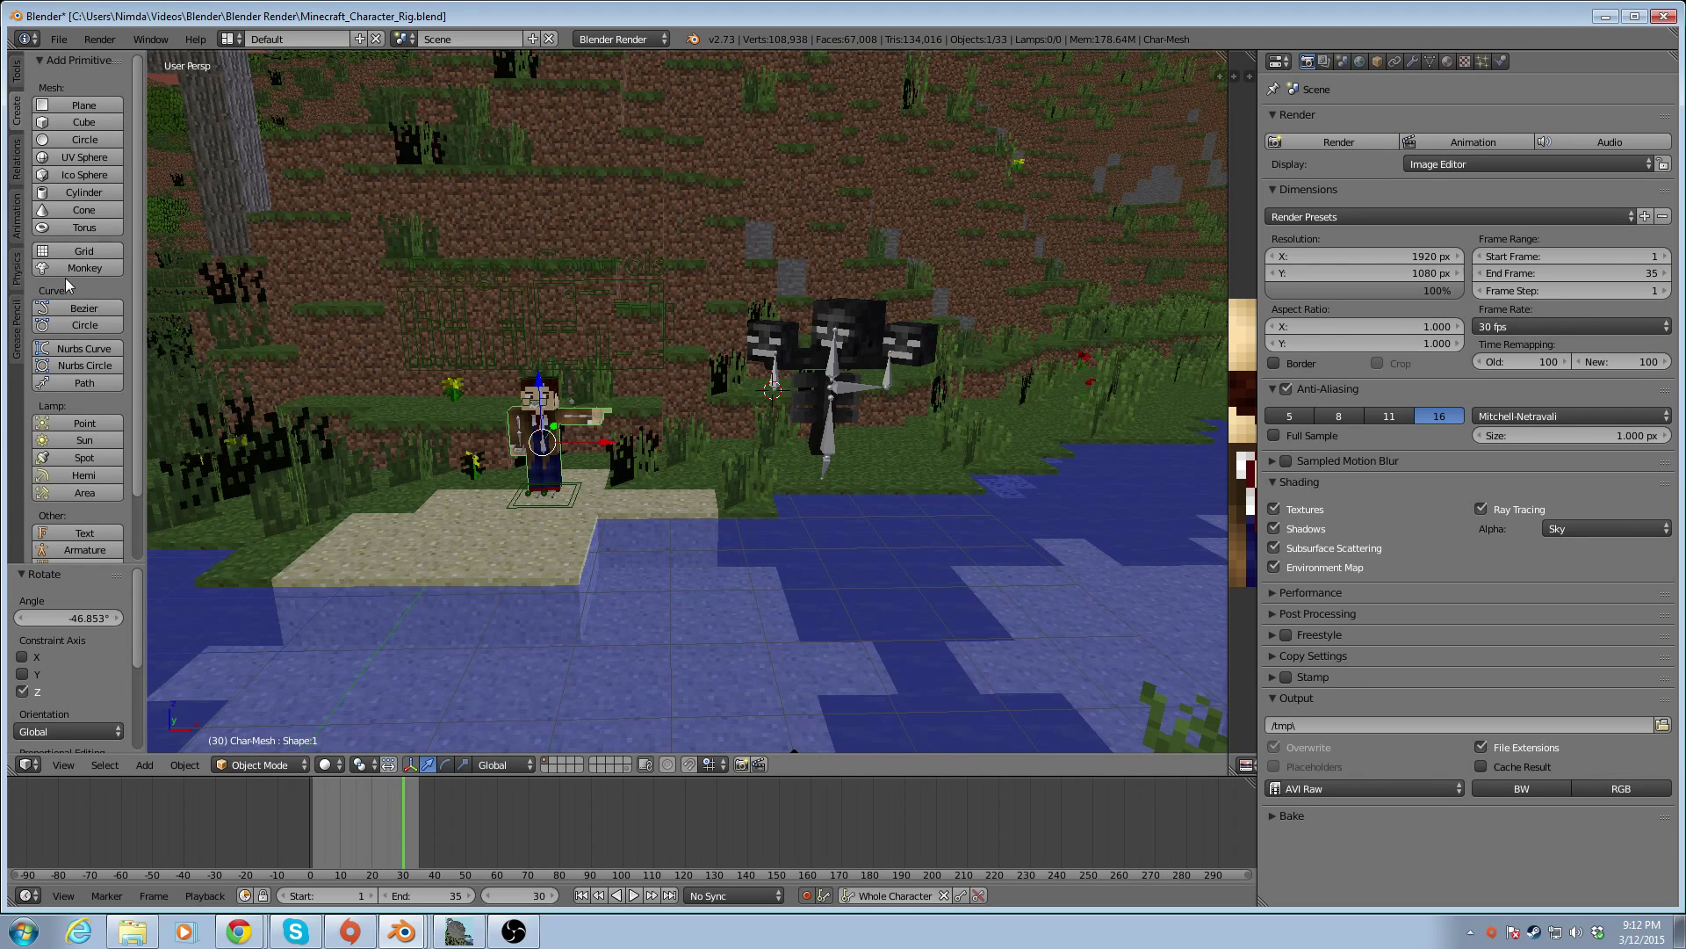
scroll(72, 362, down, 2)
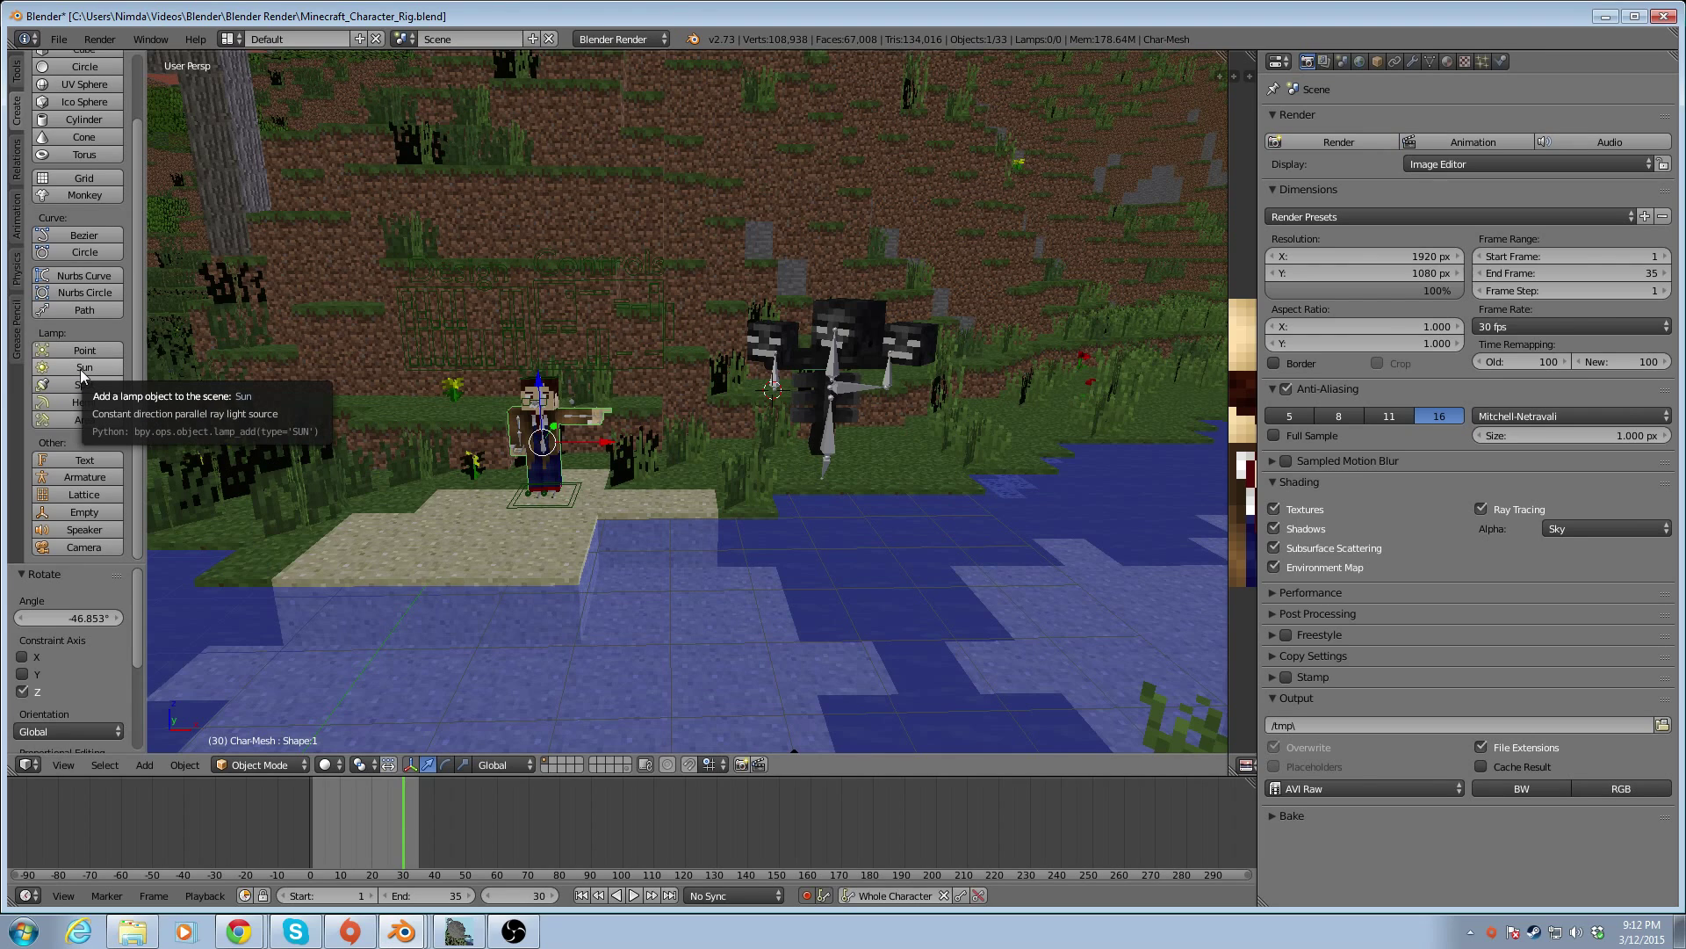
click(88, 460)
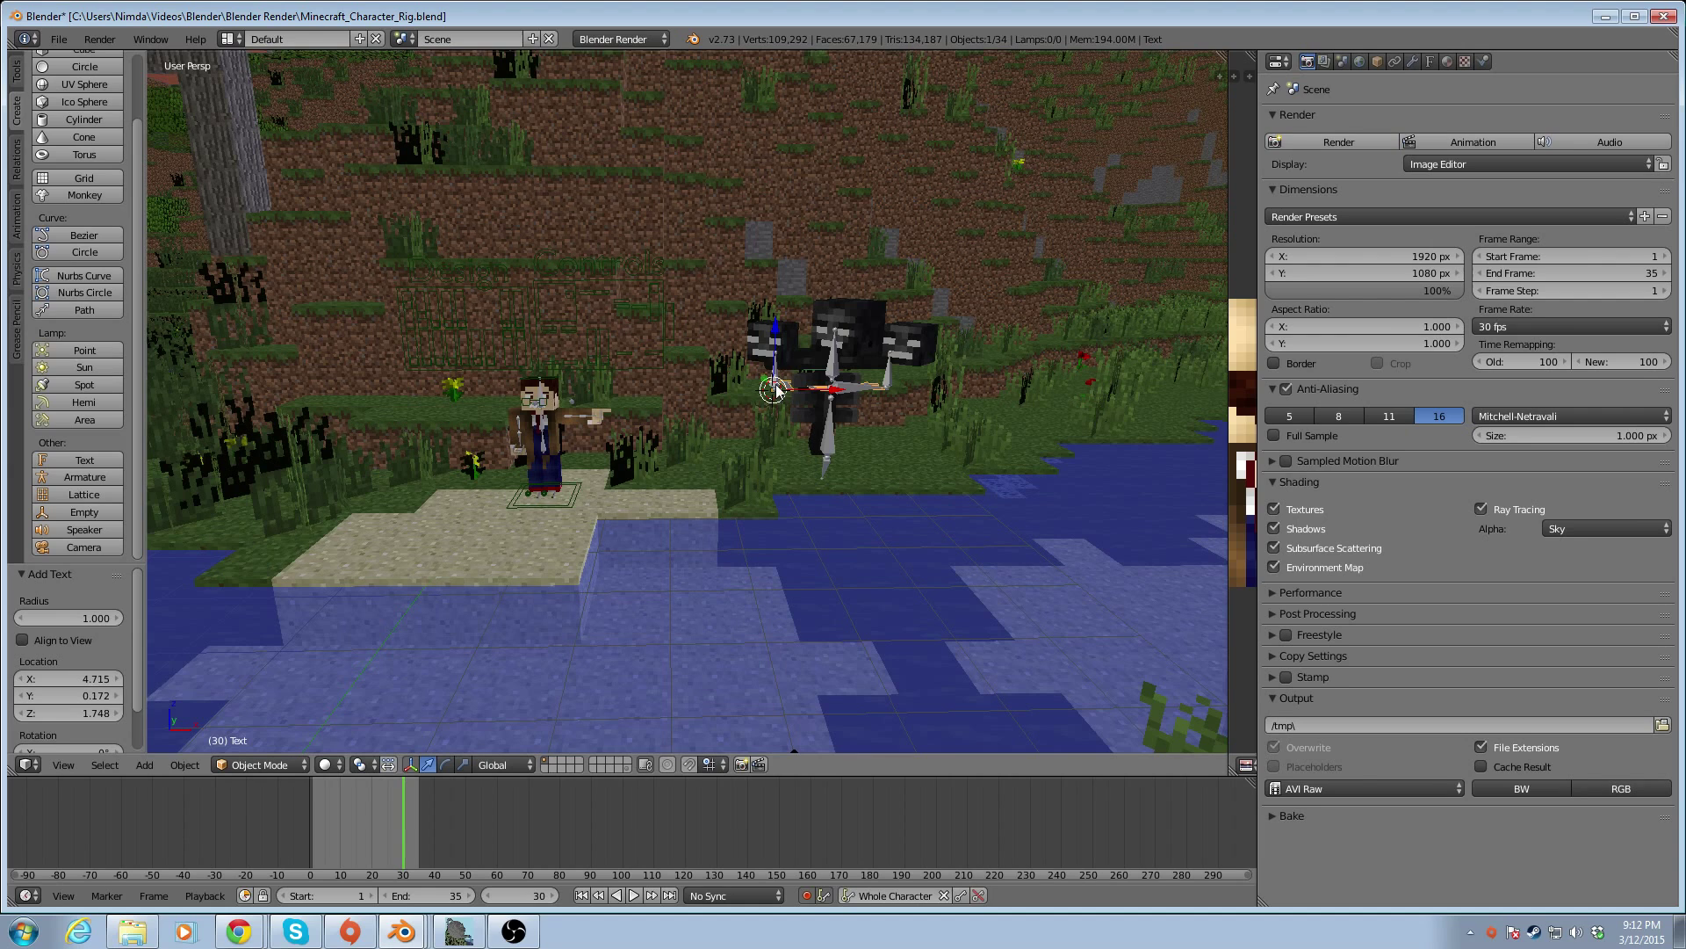
drag(775, 391, 659, 509)
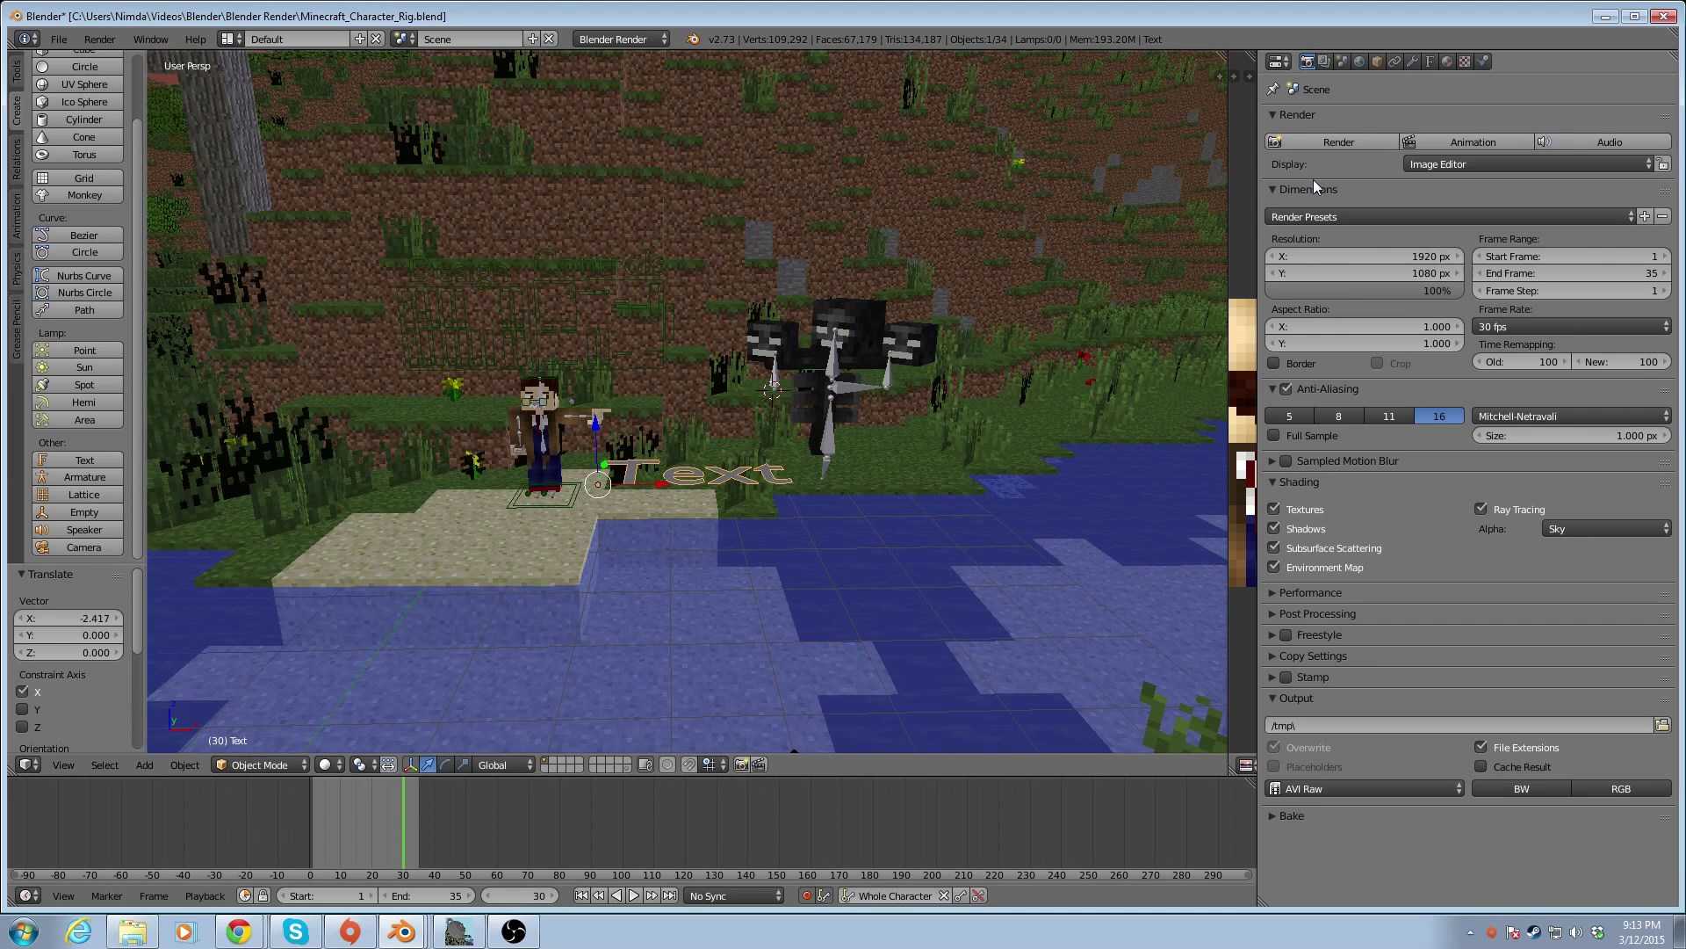
Stand the text object upright by setting its X rotation to 90°
click(1378, 60)
click(1484, 189)
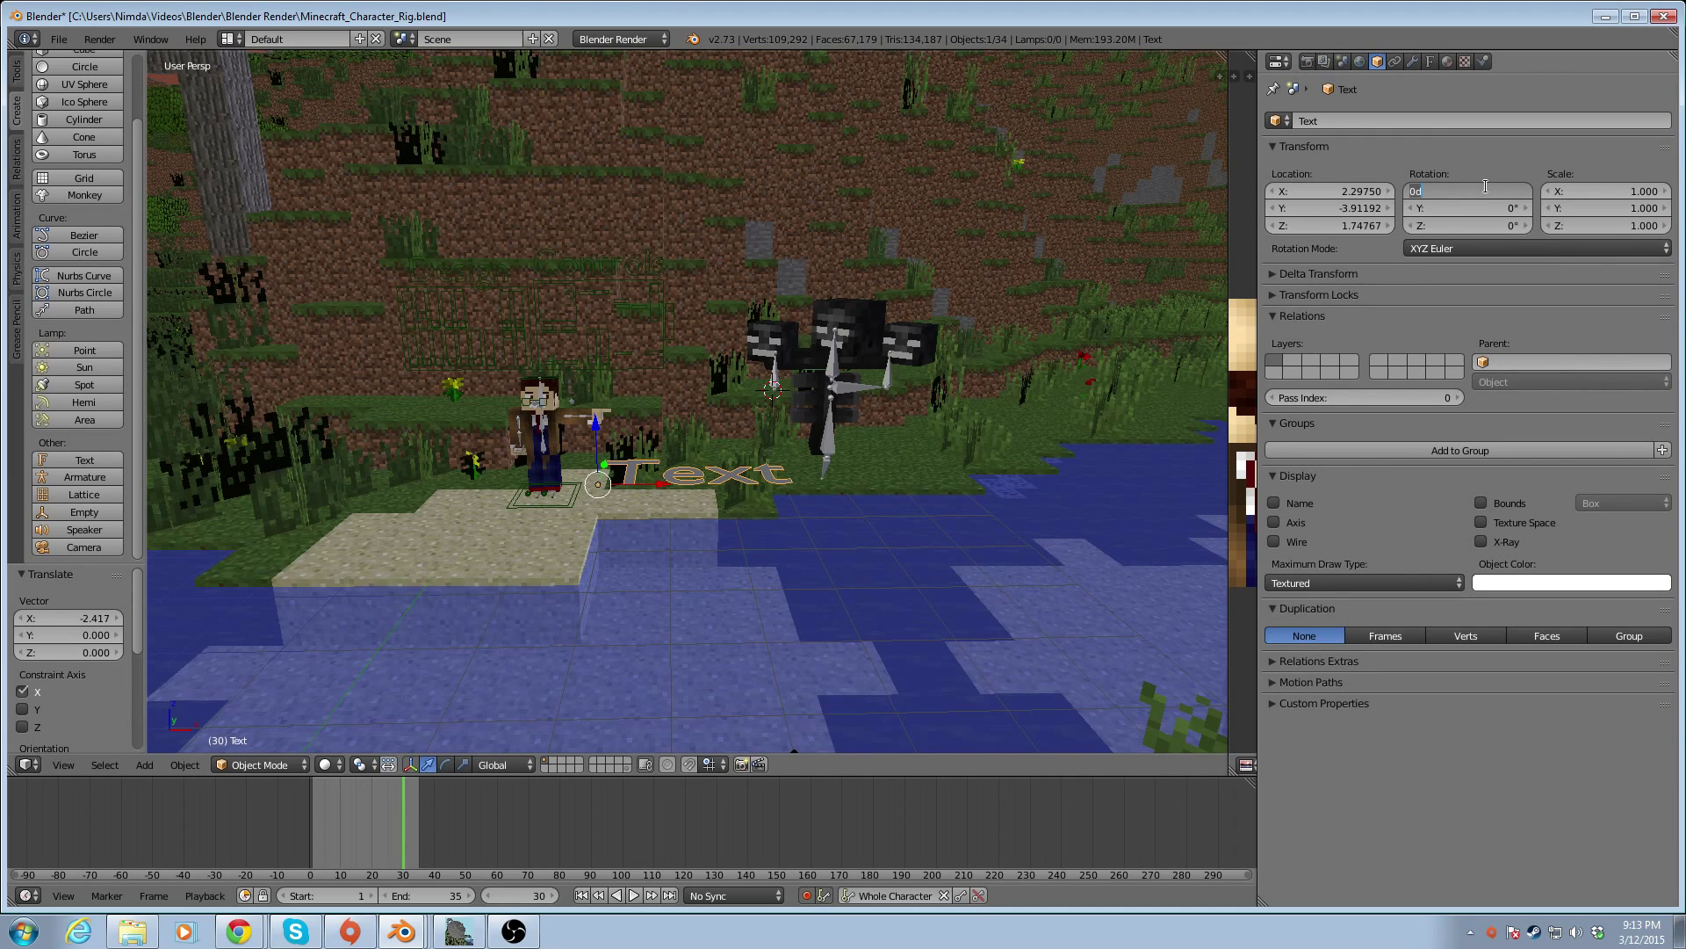
text(90)
key(Return)
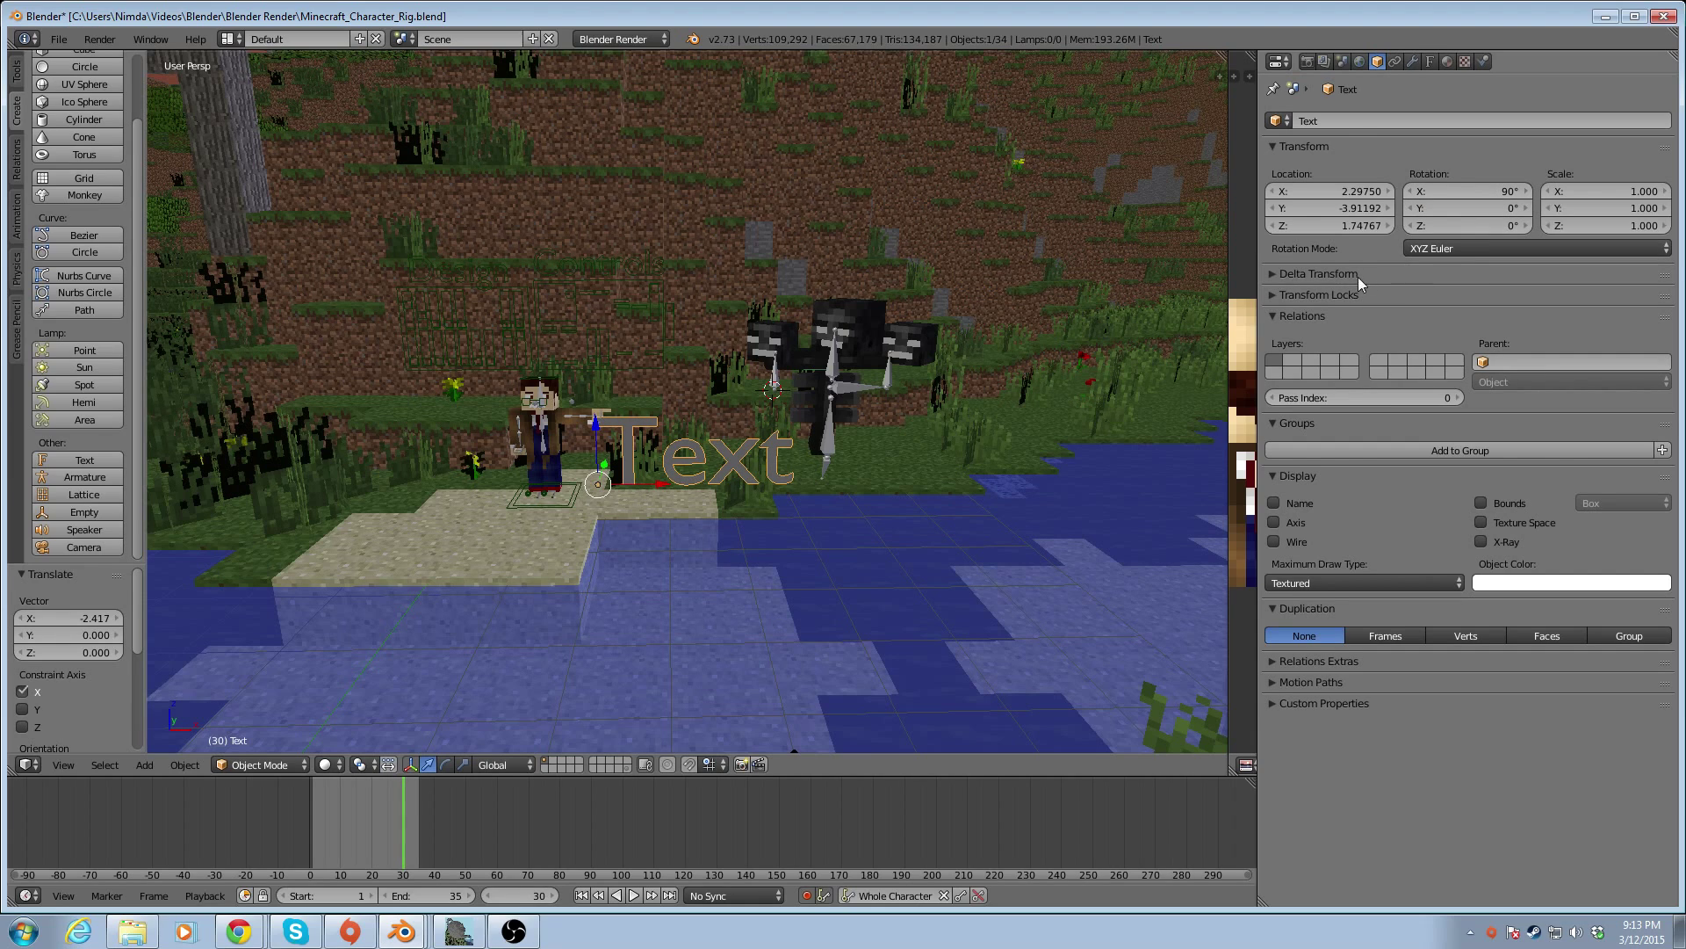
Replace the text object's default wording with "Help!" in Edit Mode and return to Object Mode
click(1429, 62)
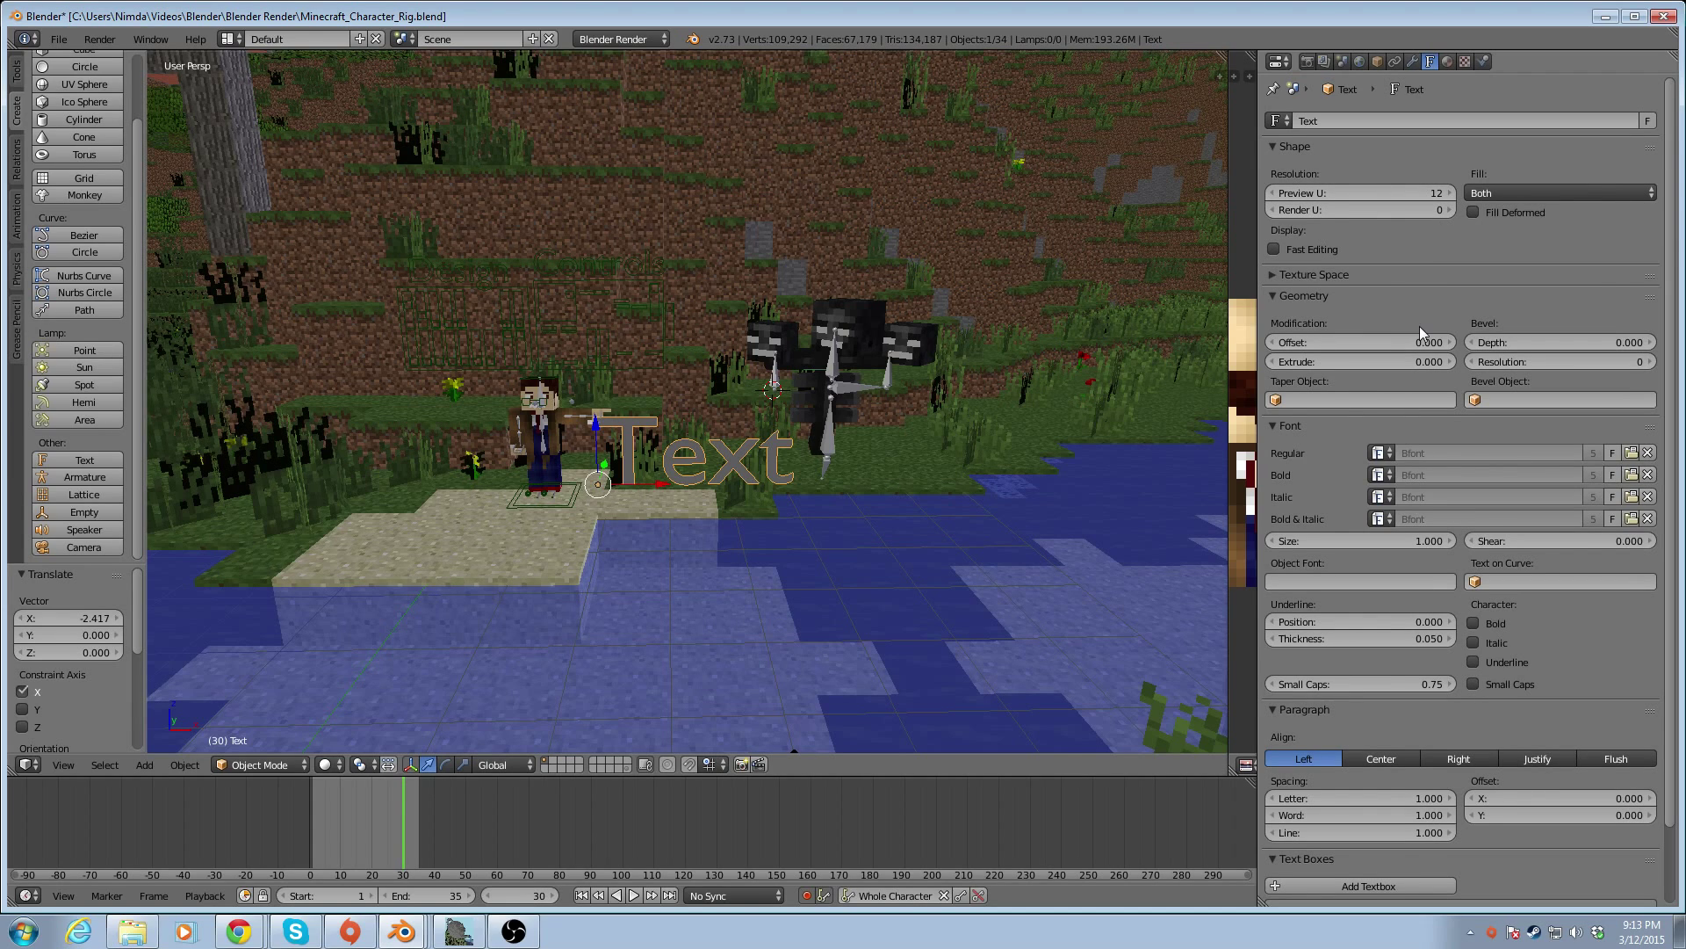
click(1281, 275)
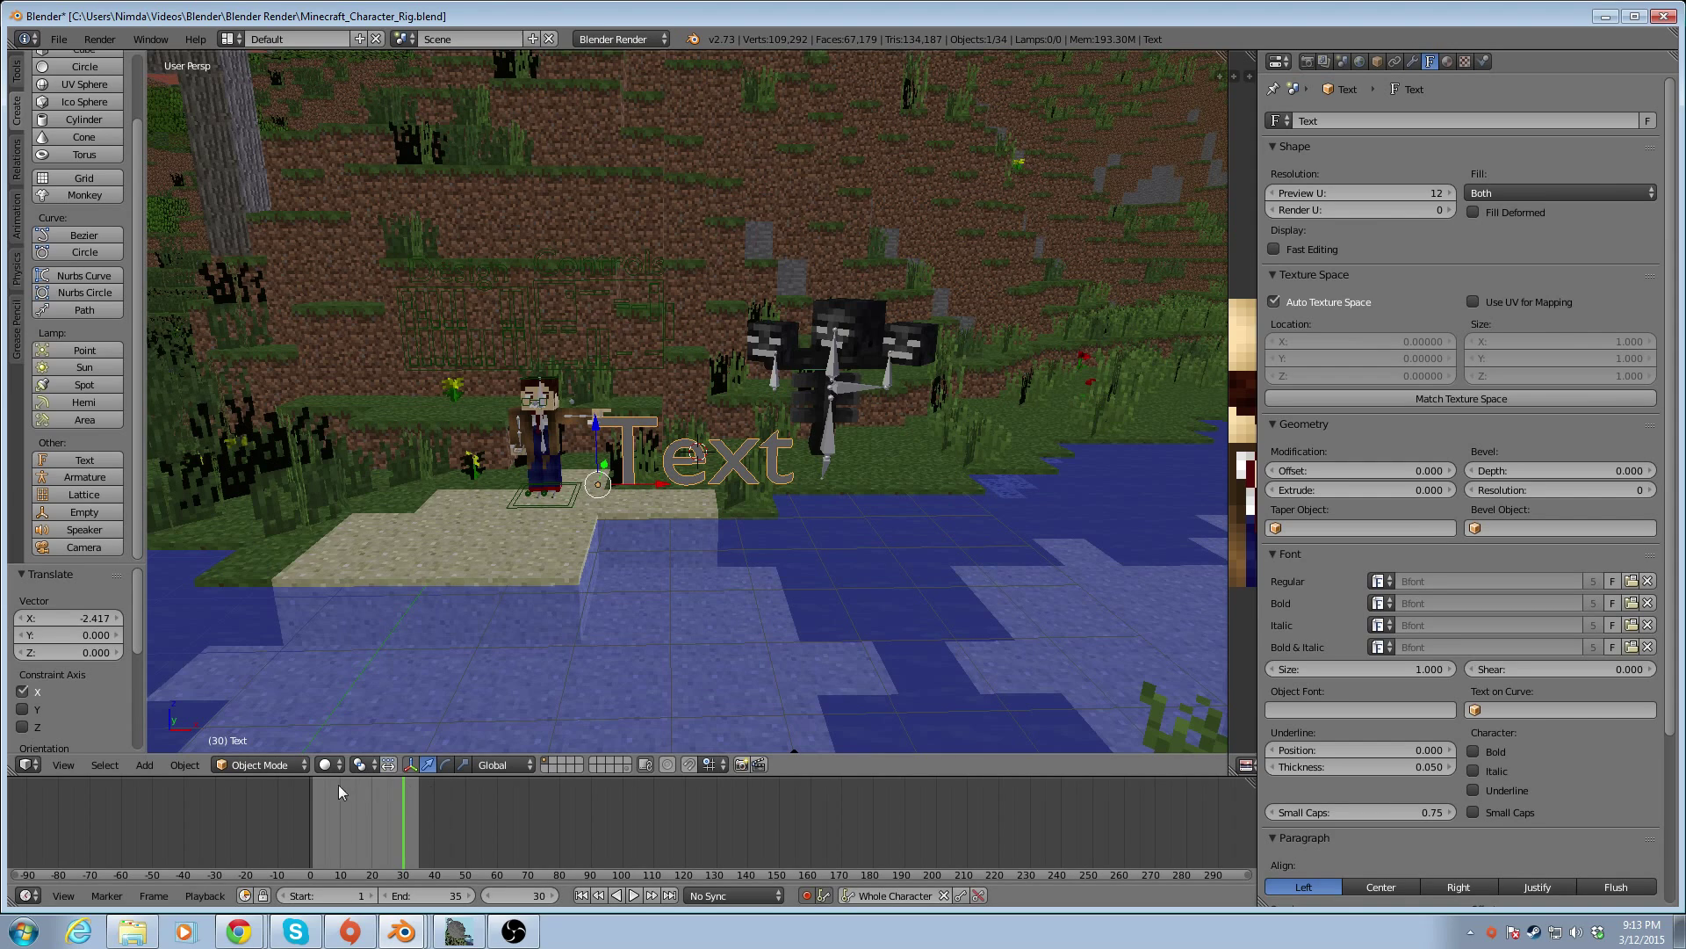
click(261, 764)
click(237, 722)
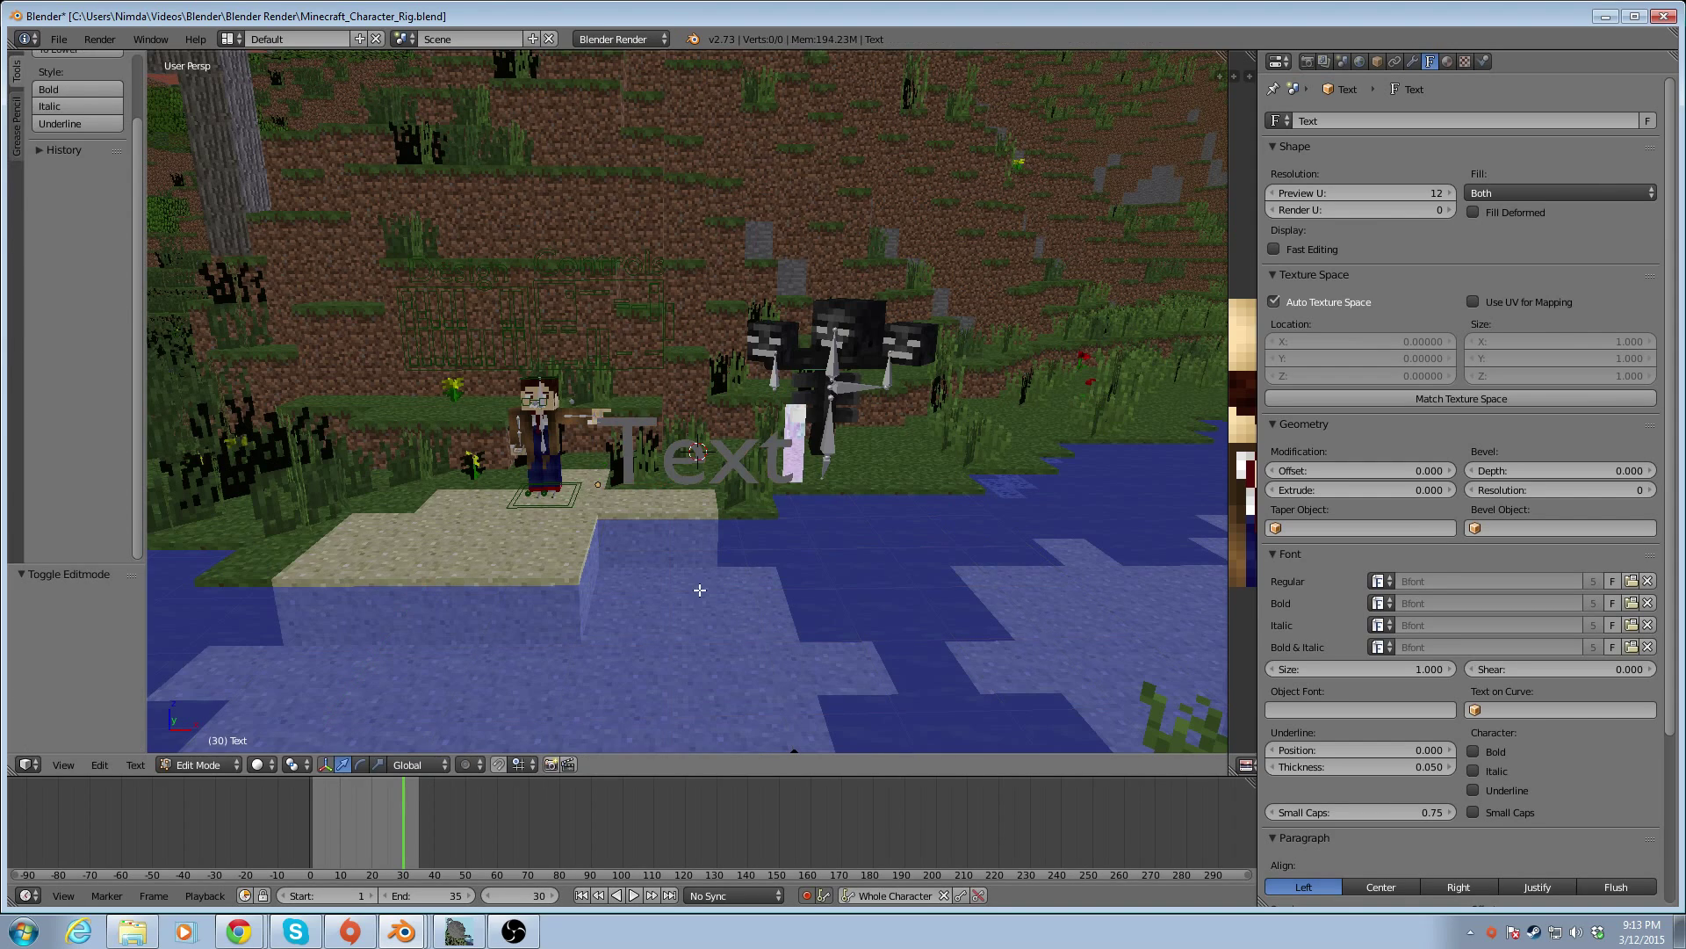
key(BackSpace)
key(BackSpace)
key(BackSpace)
key(BackSpace)
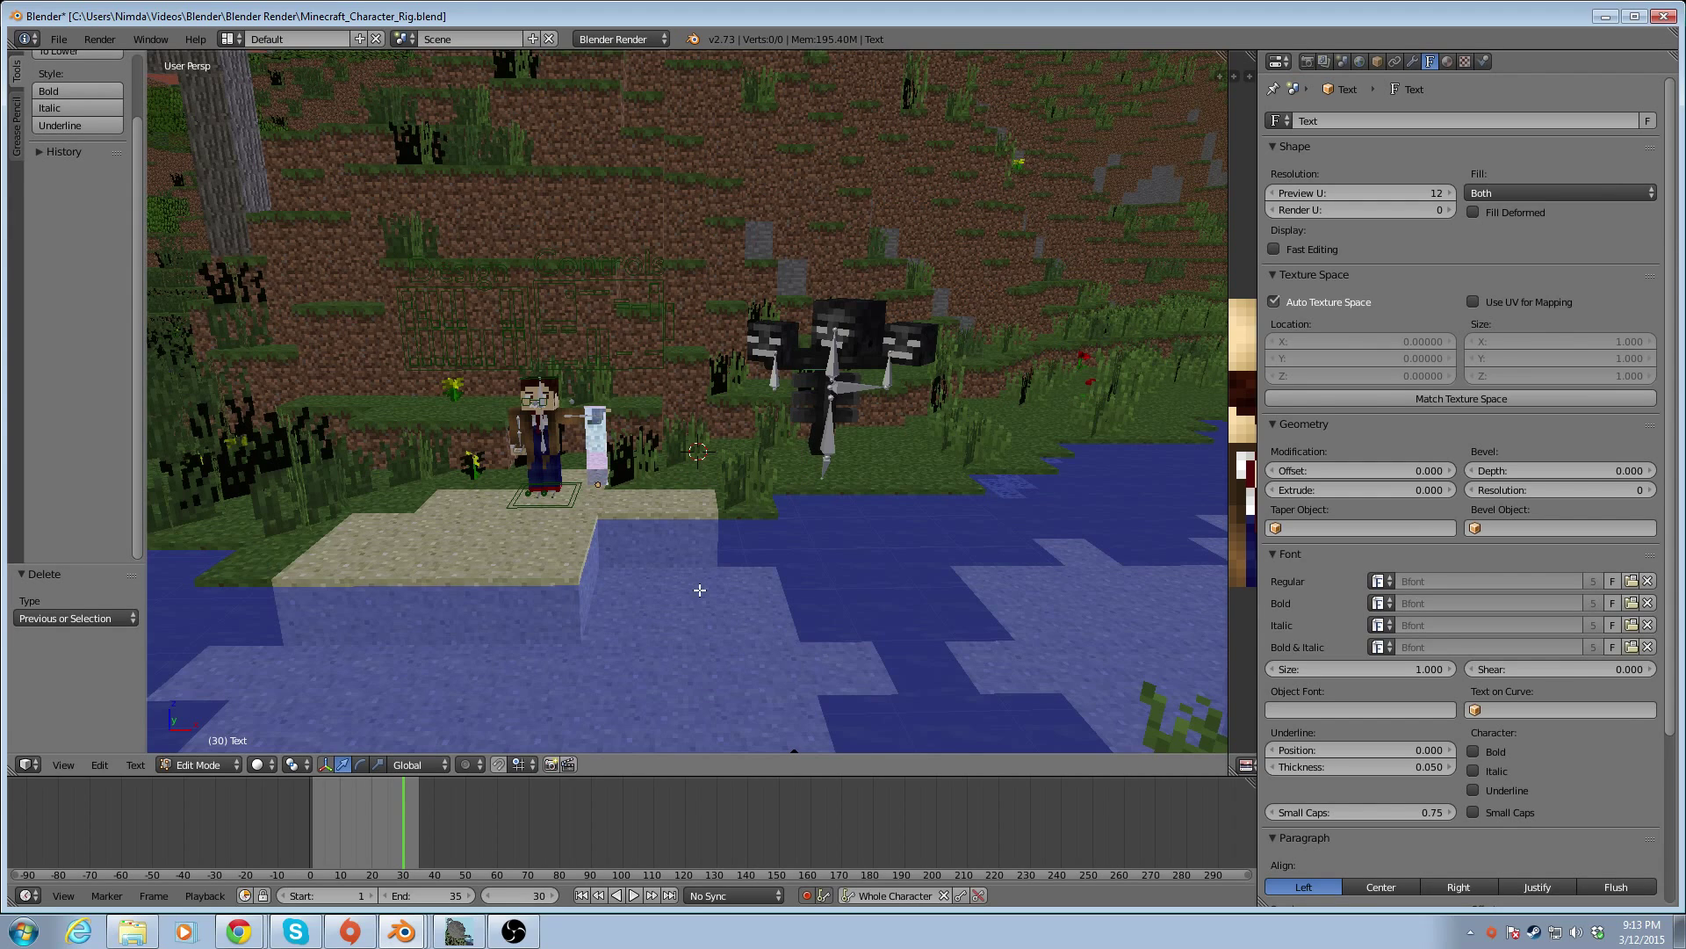
text(Help!)
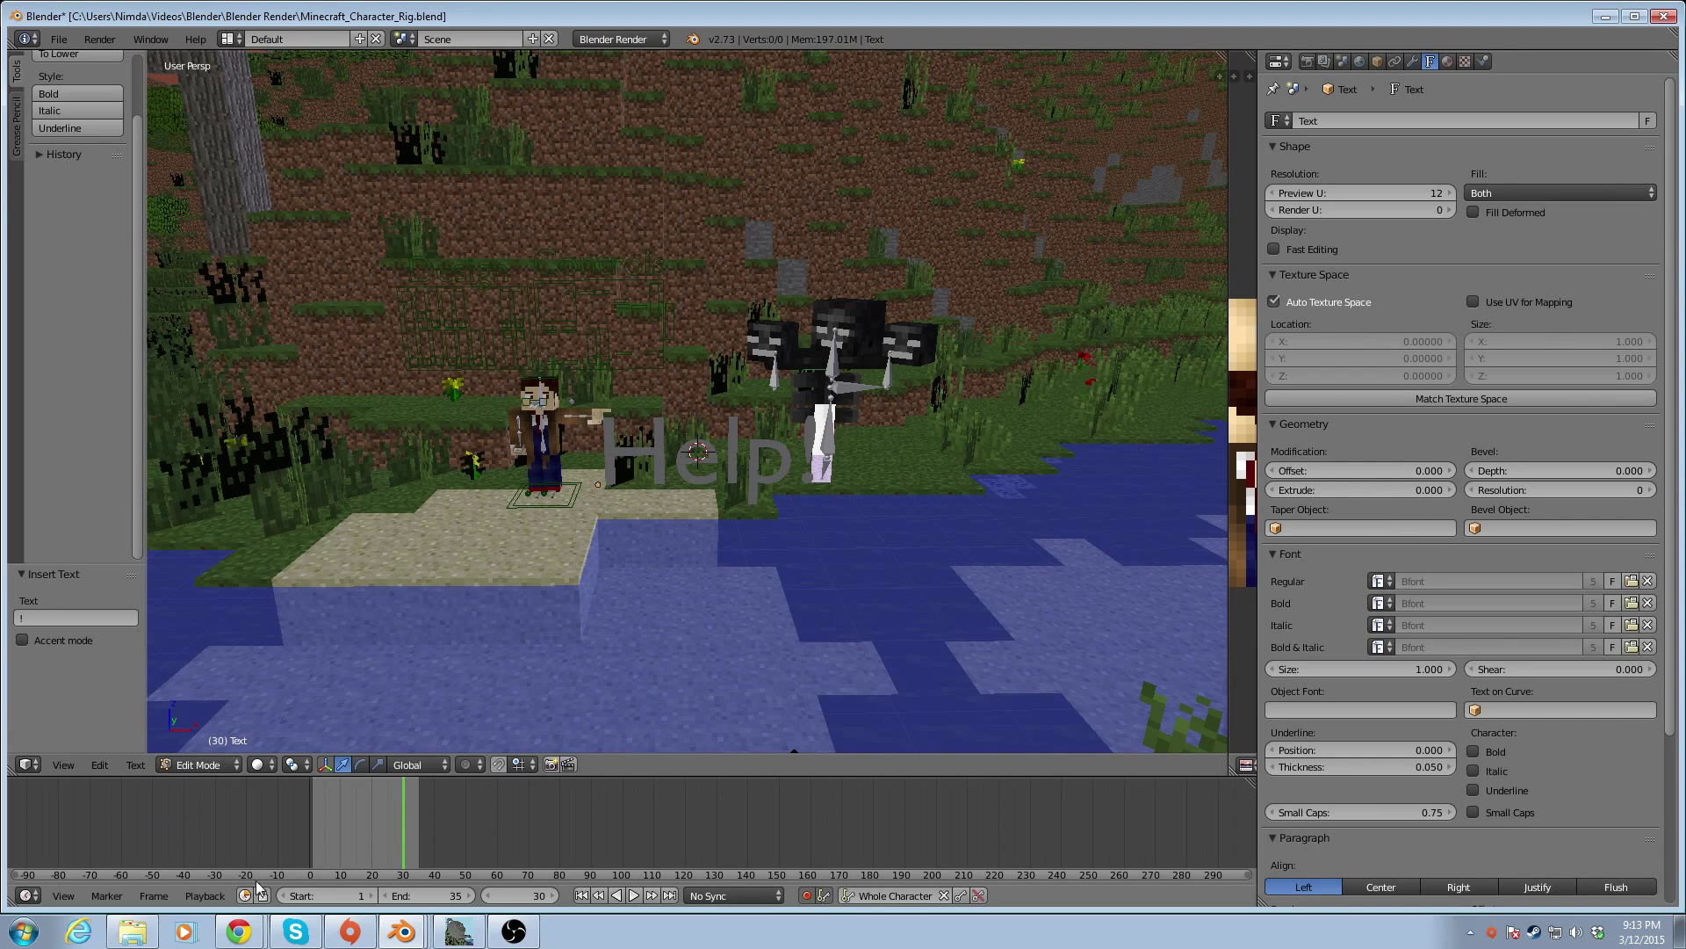
click(224, 766)
click(221, 740)
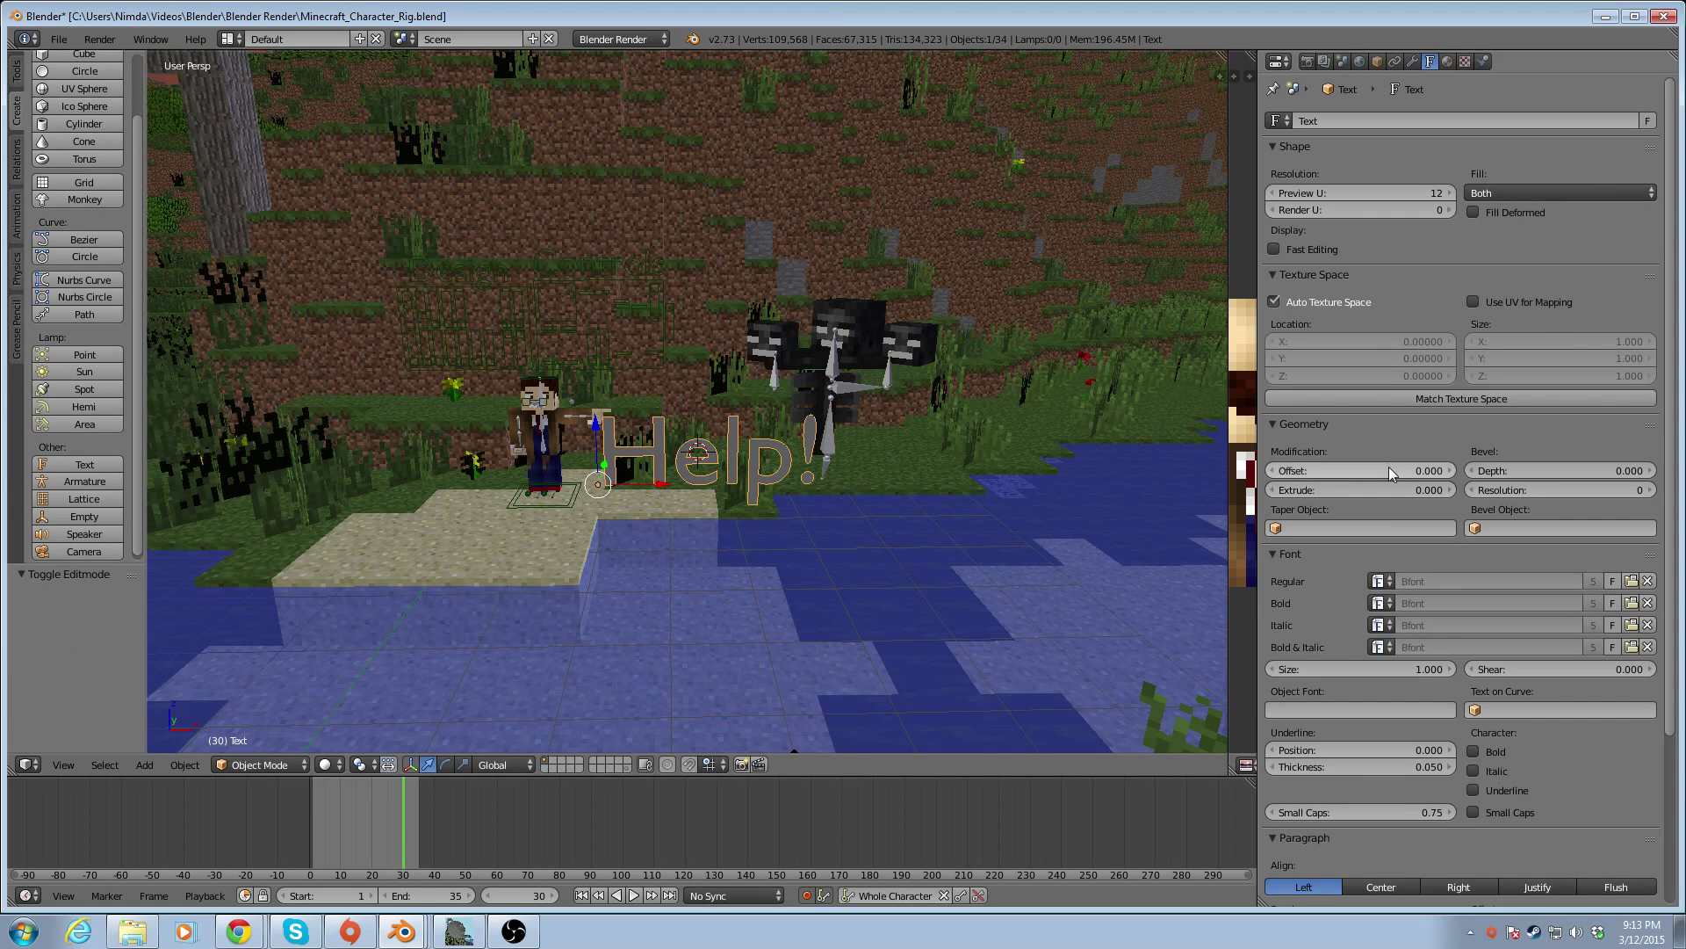
Give the "Help!" text a bevel depth of 0.025
drag(1568, 477, 1568, 477)
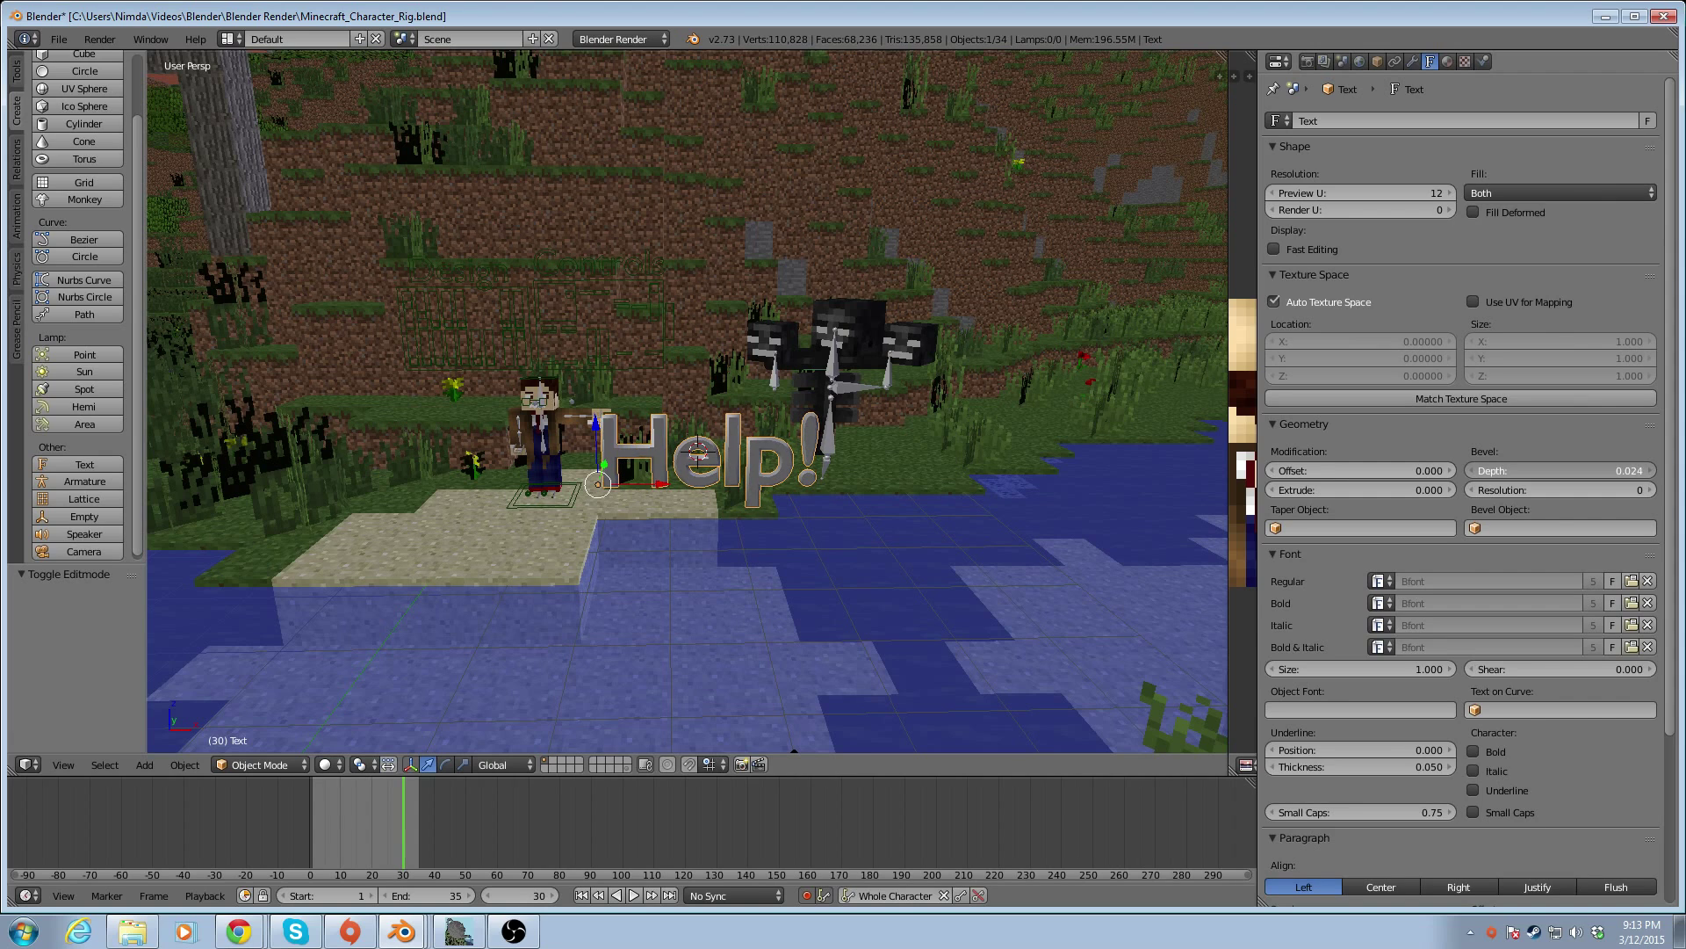
drag(1568, 477, 1568, 477)
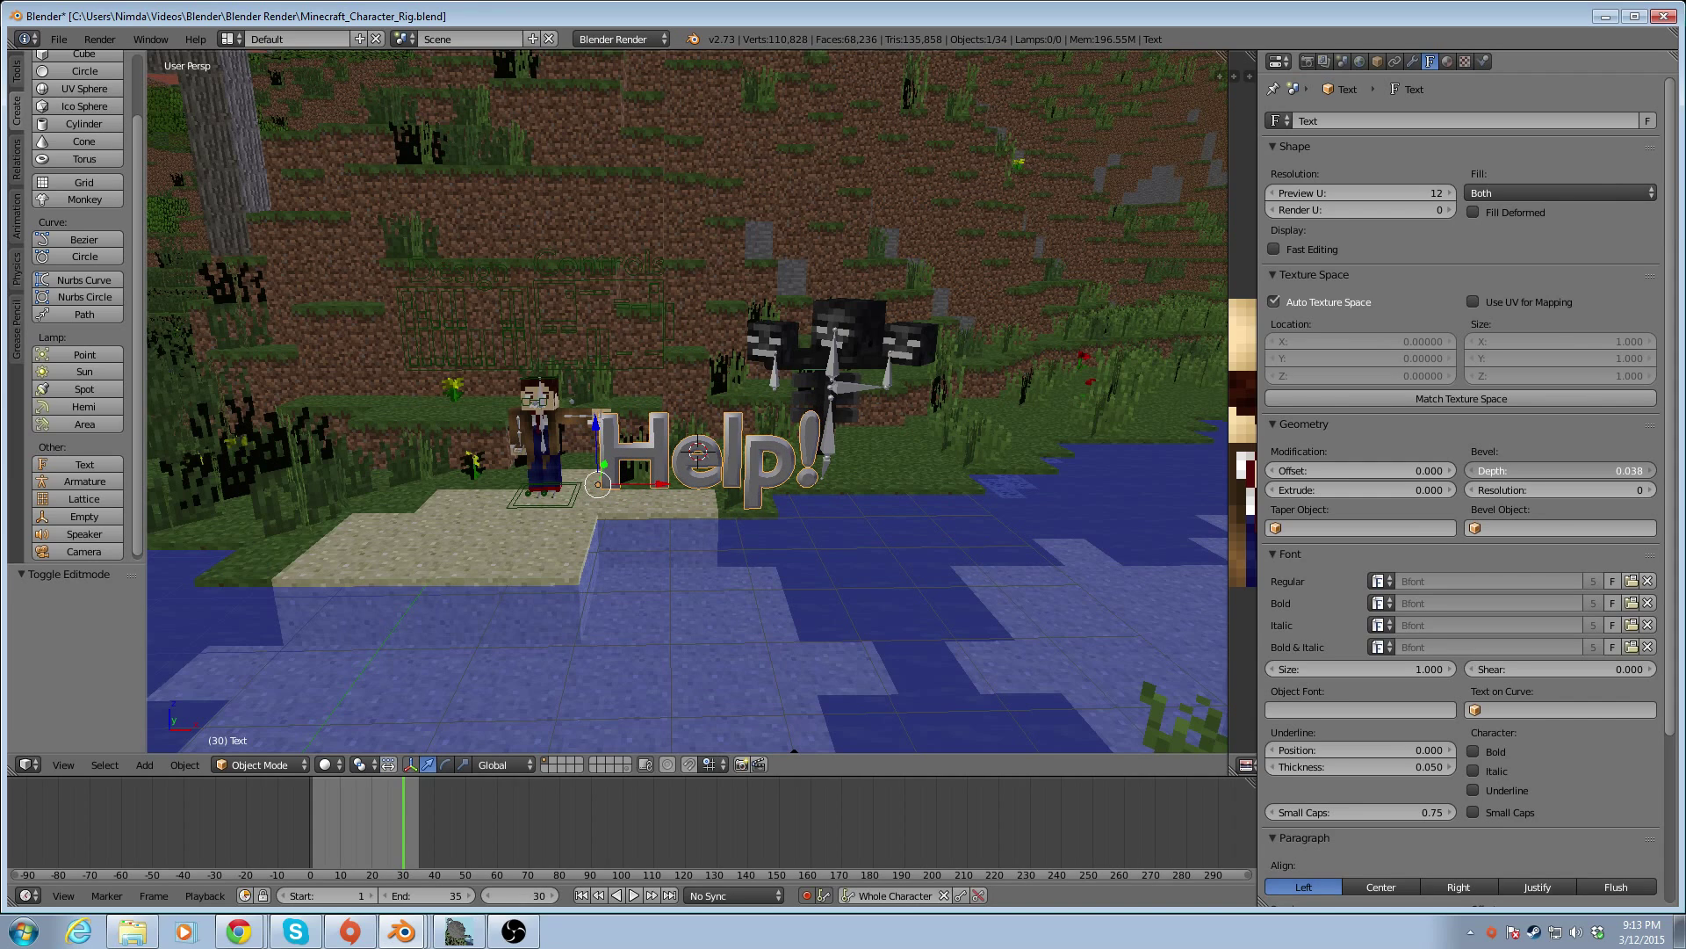
drag(1568, 477, 1567, 477)
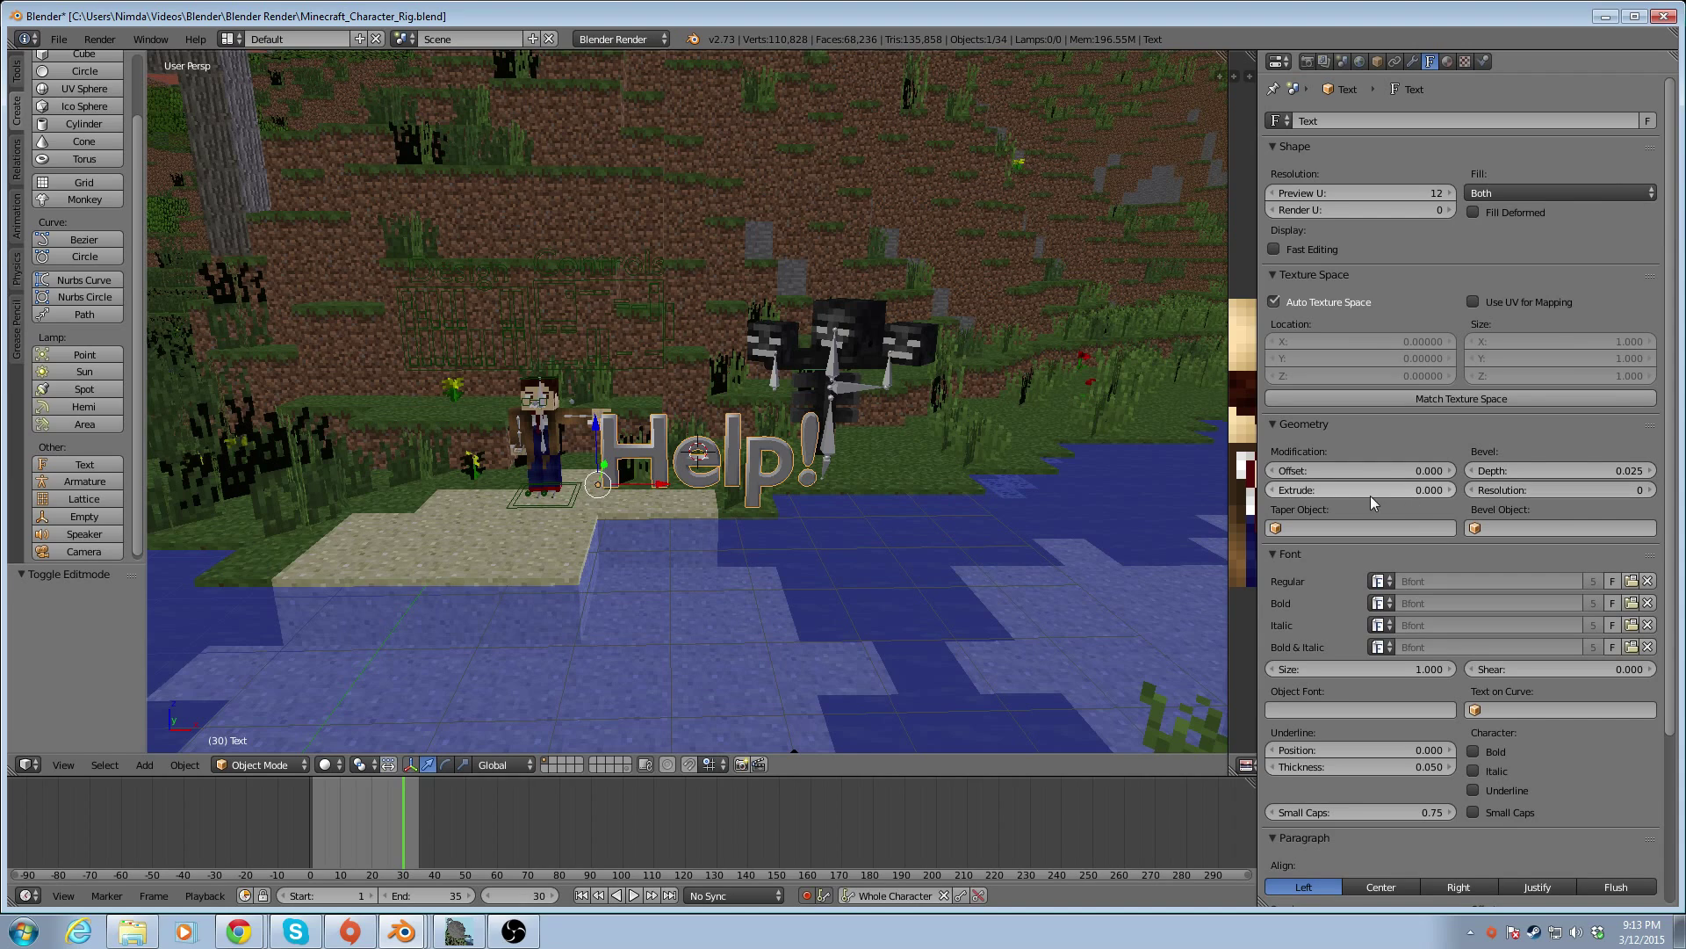
Give the "Help!" text an extrusion of 0.250
drag(1368, 496, 1368, 489)
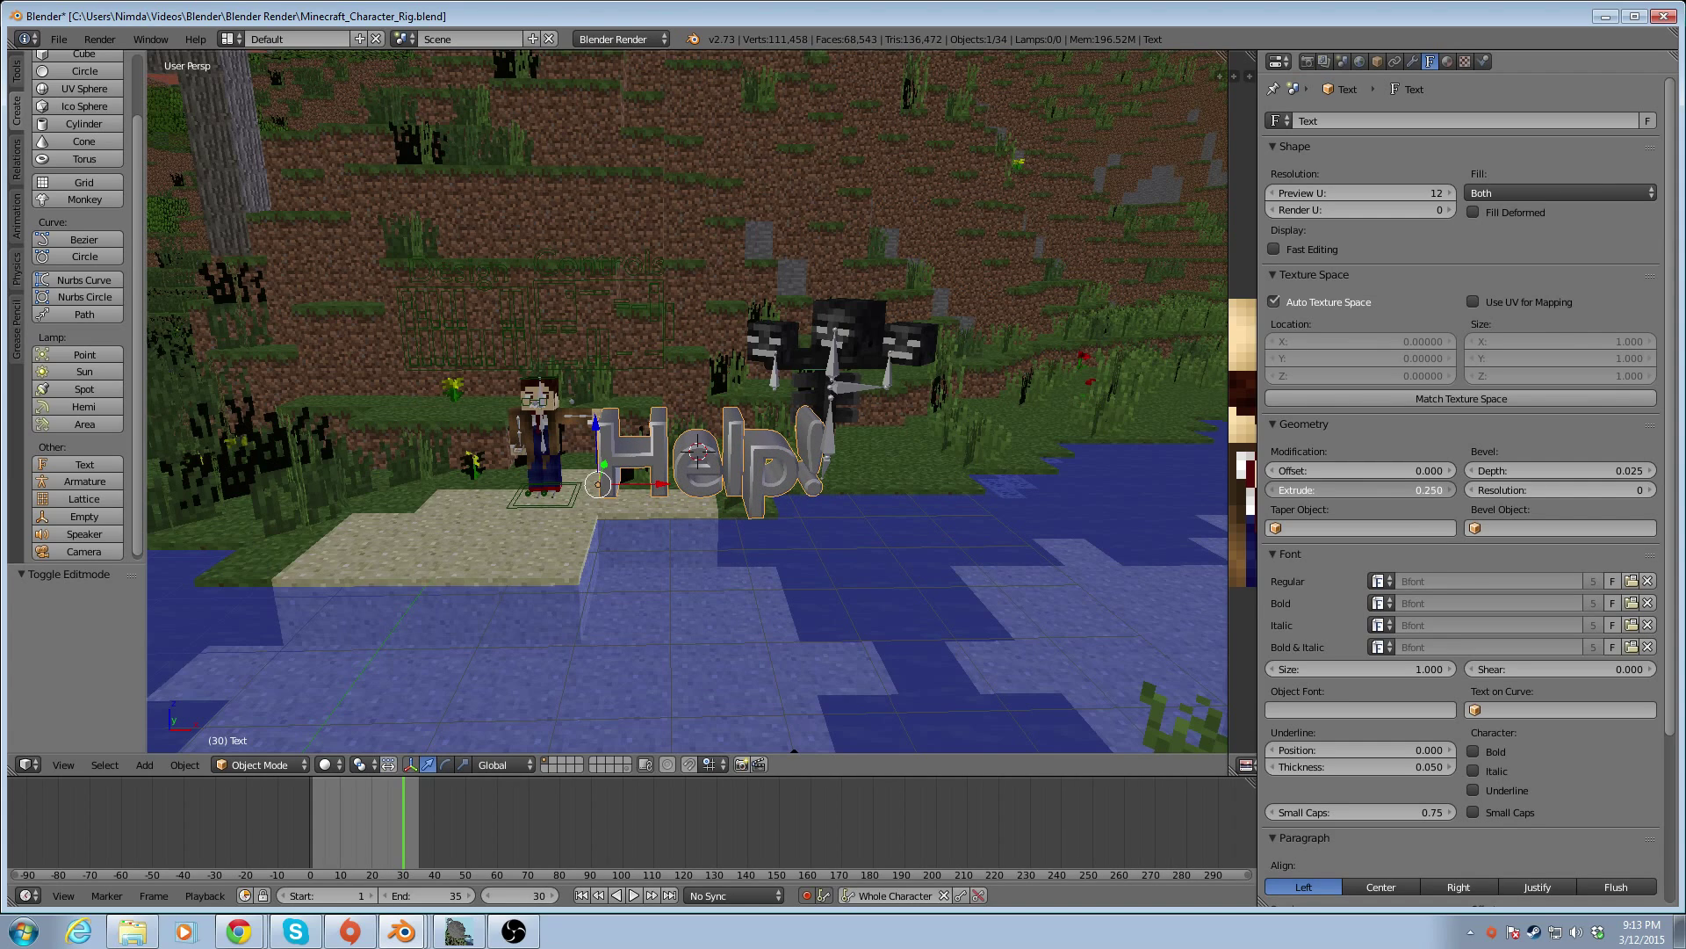
drag(1367, 489, 1368, 489)
middle_drag(954, 483, 861, 592)
Raise the "Help!" text beside the character's head, shift it about -0.309 along X, and return the timeline to frame 0
drag(861, 531, 592, 444)
middle_drag(592, 445, 708, 362)
drag(691, 400, 674, 400)
click(300, 828)
mouse_move(300, 827)
mouse_down()
mouse_move(441, 820)
mouse_move(302, 819)
mouse_up()
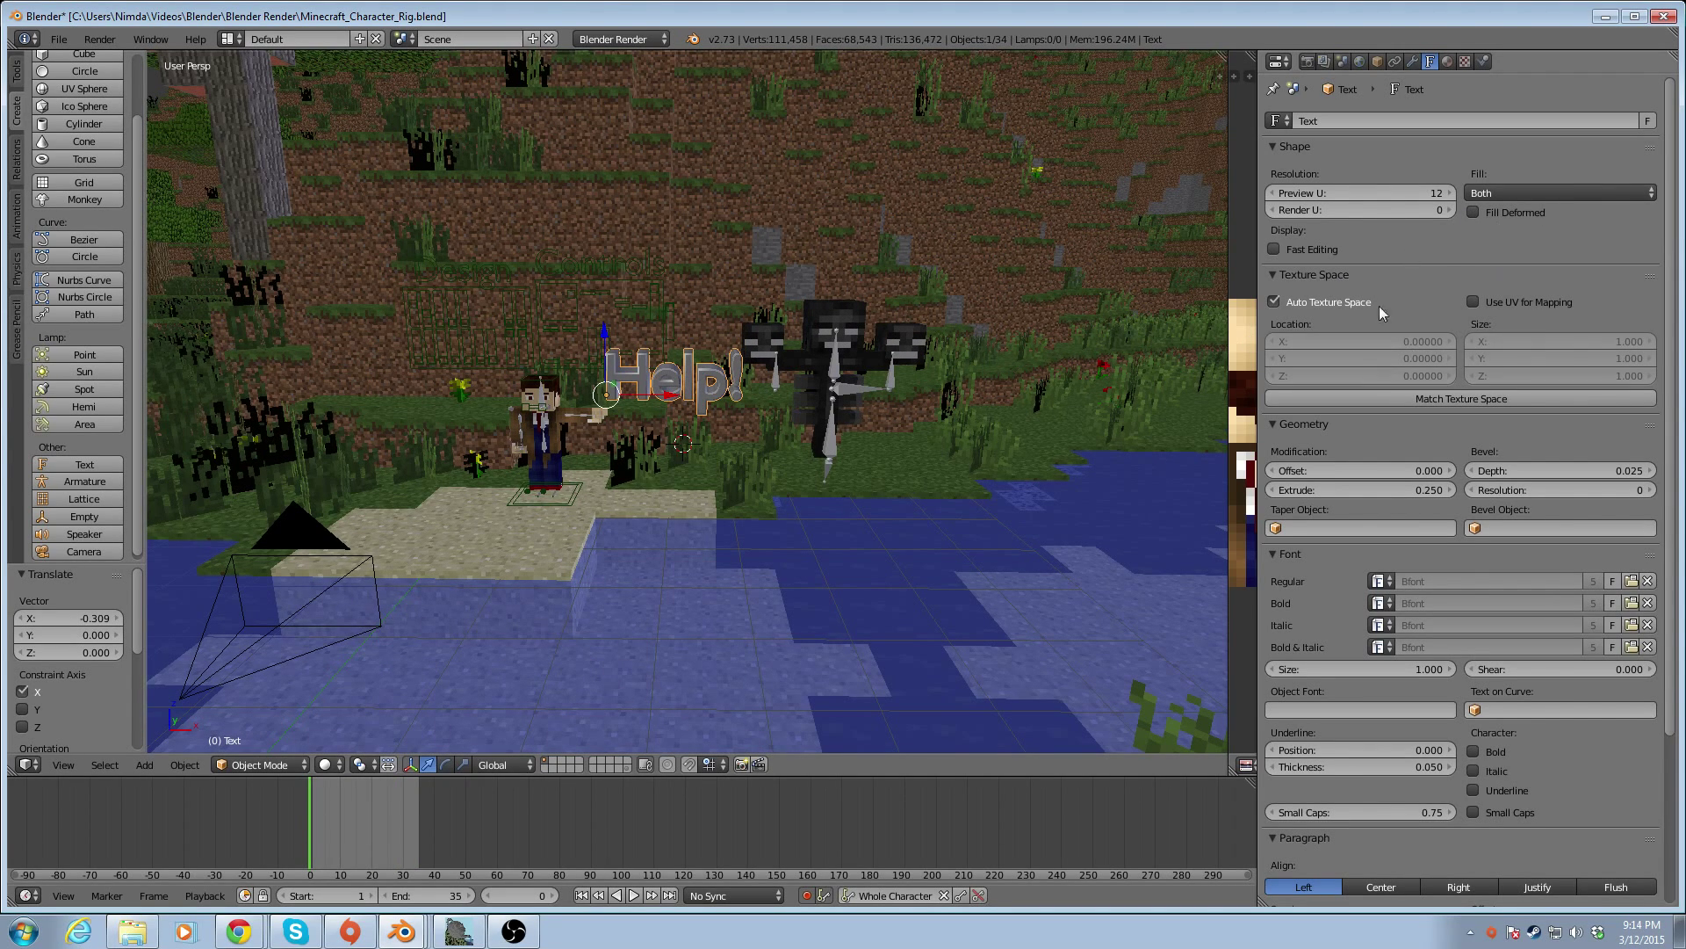
Collapse the text's Shape, Texture Space and Geometry settings to bring its font settings into reach
click(1363, 528)
scroll(1379, 254, down, 2)
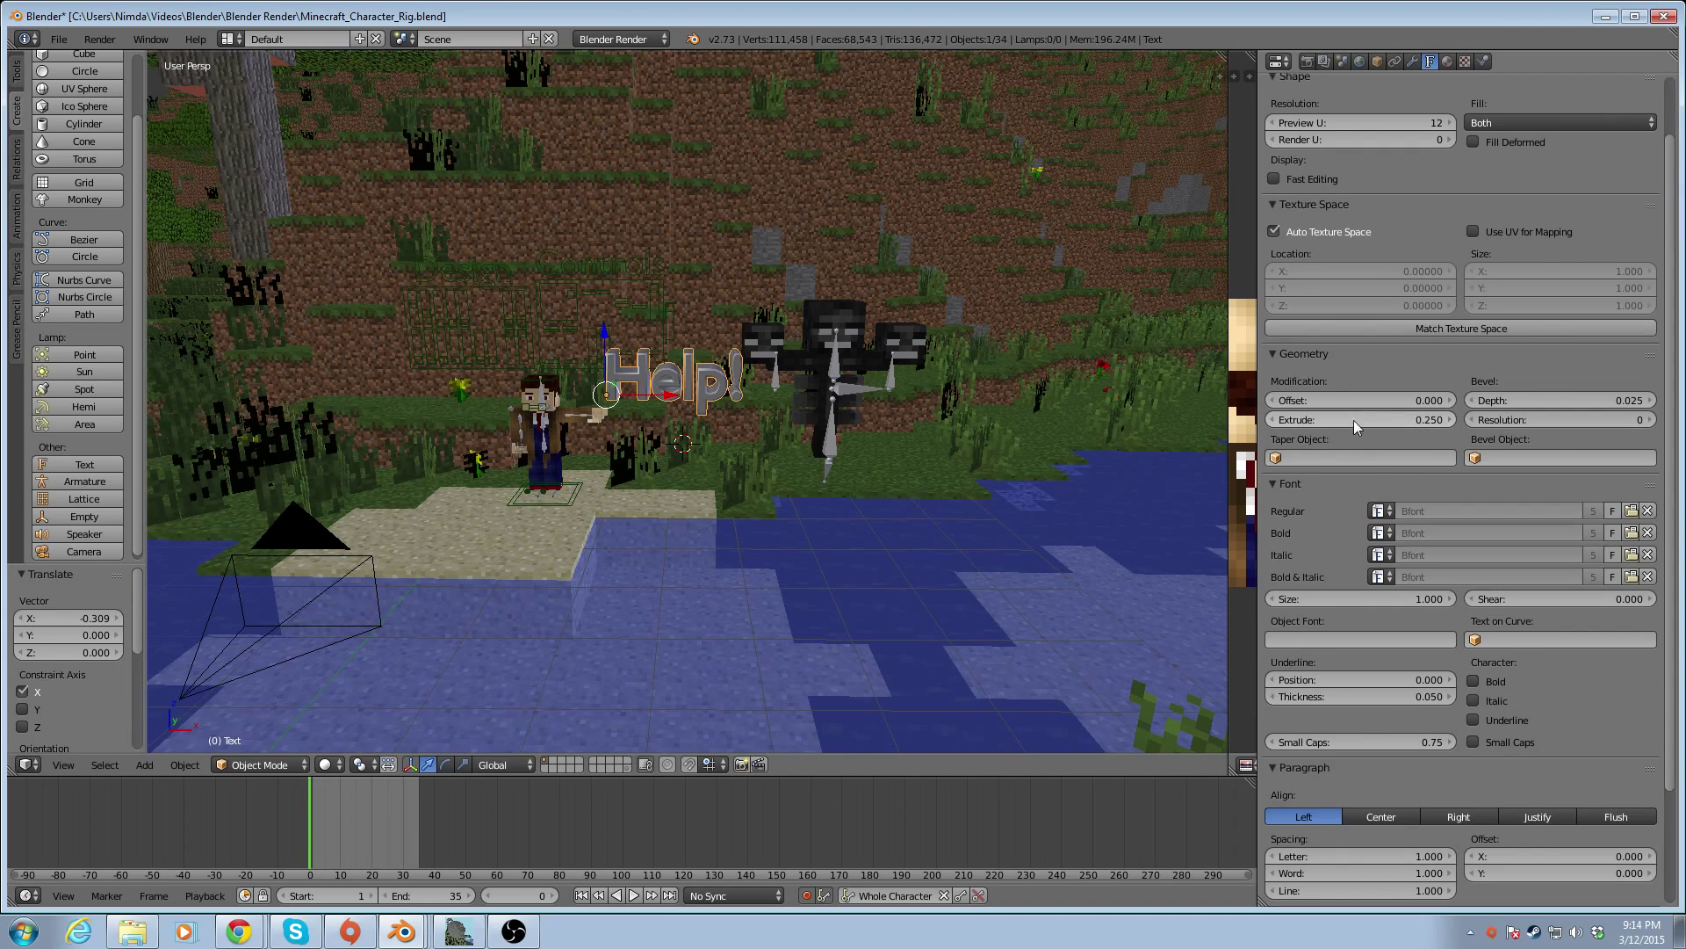
click(1394, 644)
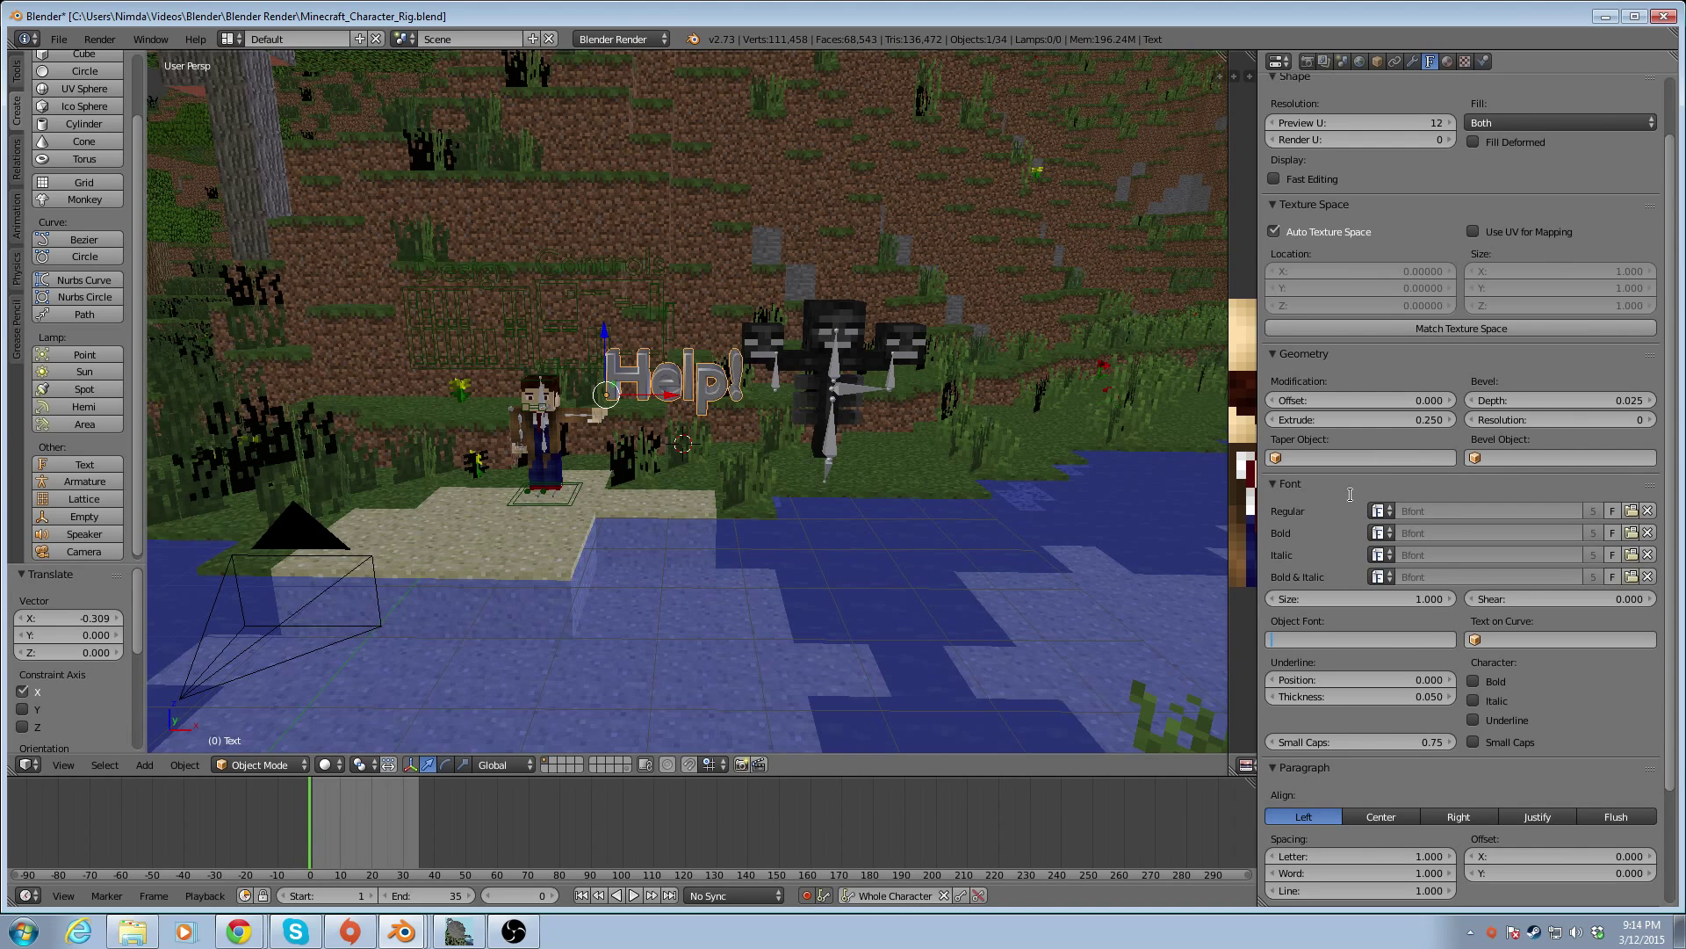
scroll(1328, 485, up, 2)
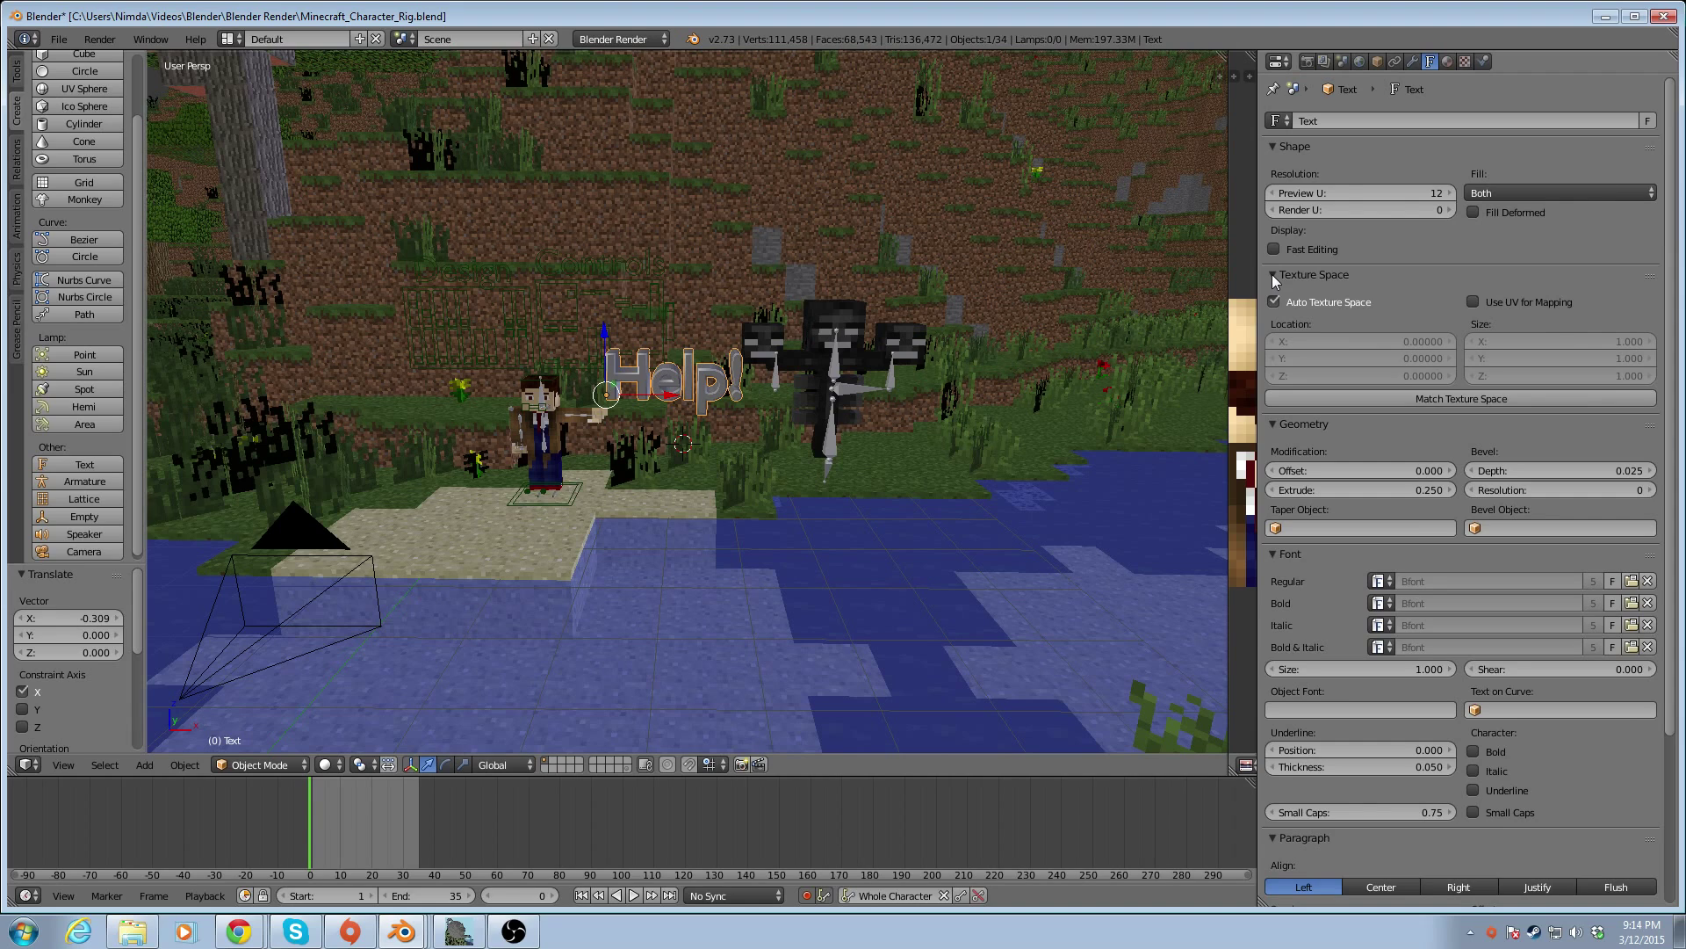
click(1272, 147)
click(1274, 167)
click(1272, 187)
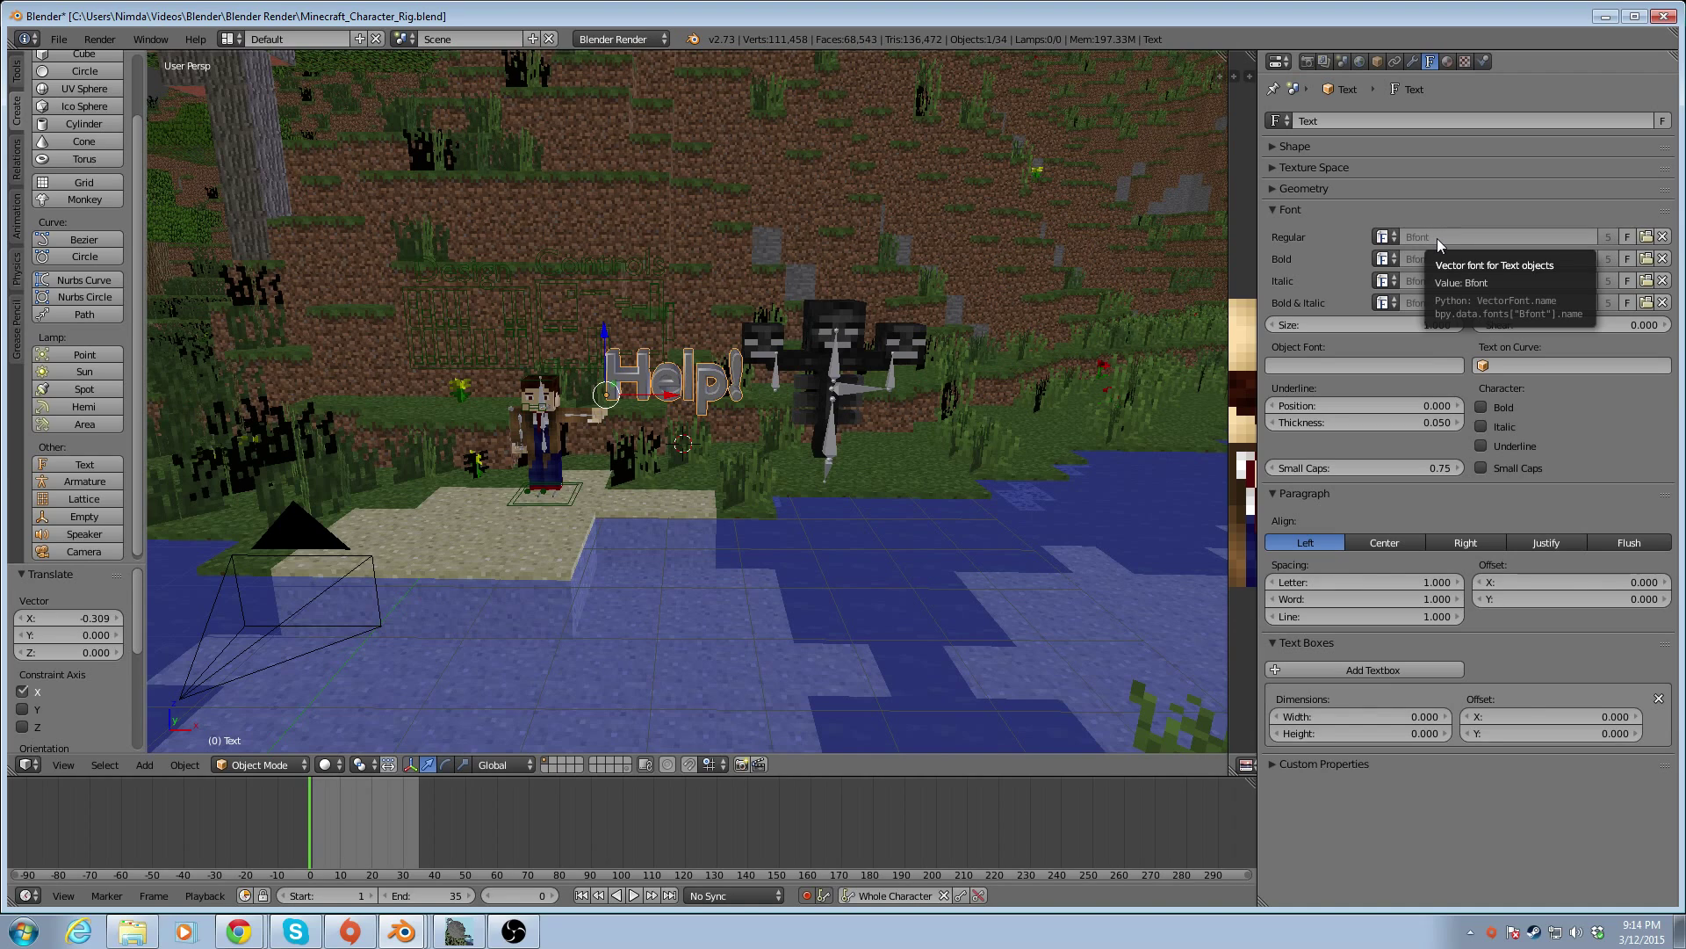
Browse C:\Windows\Fonts, and load the Counter-Strike font from the recent Blender folder as the text's regular font
click(1386, 237)
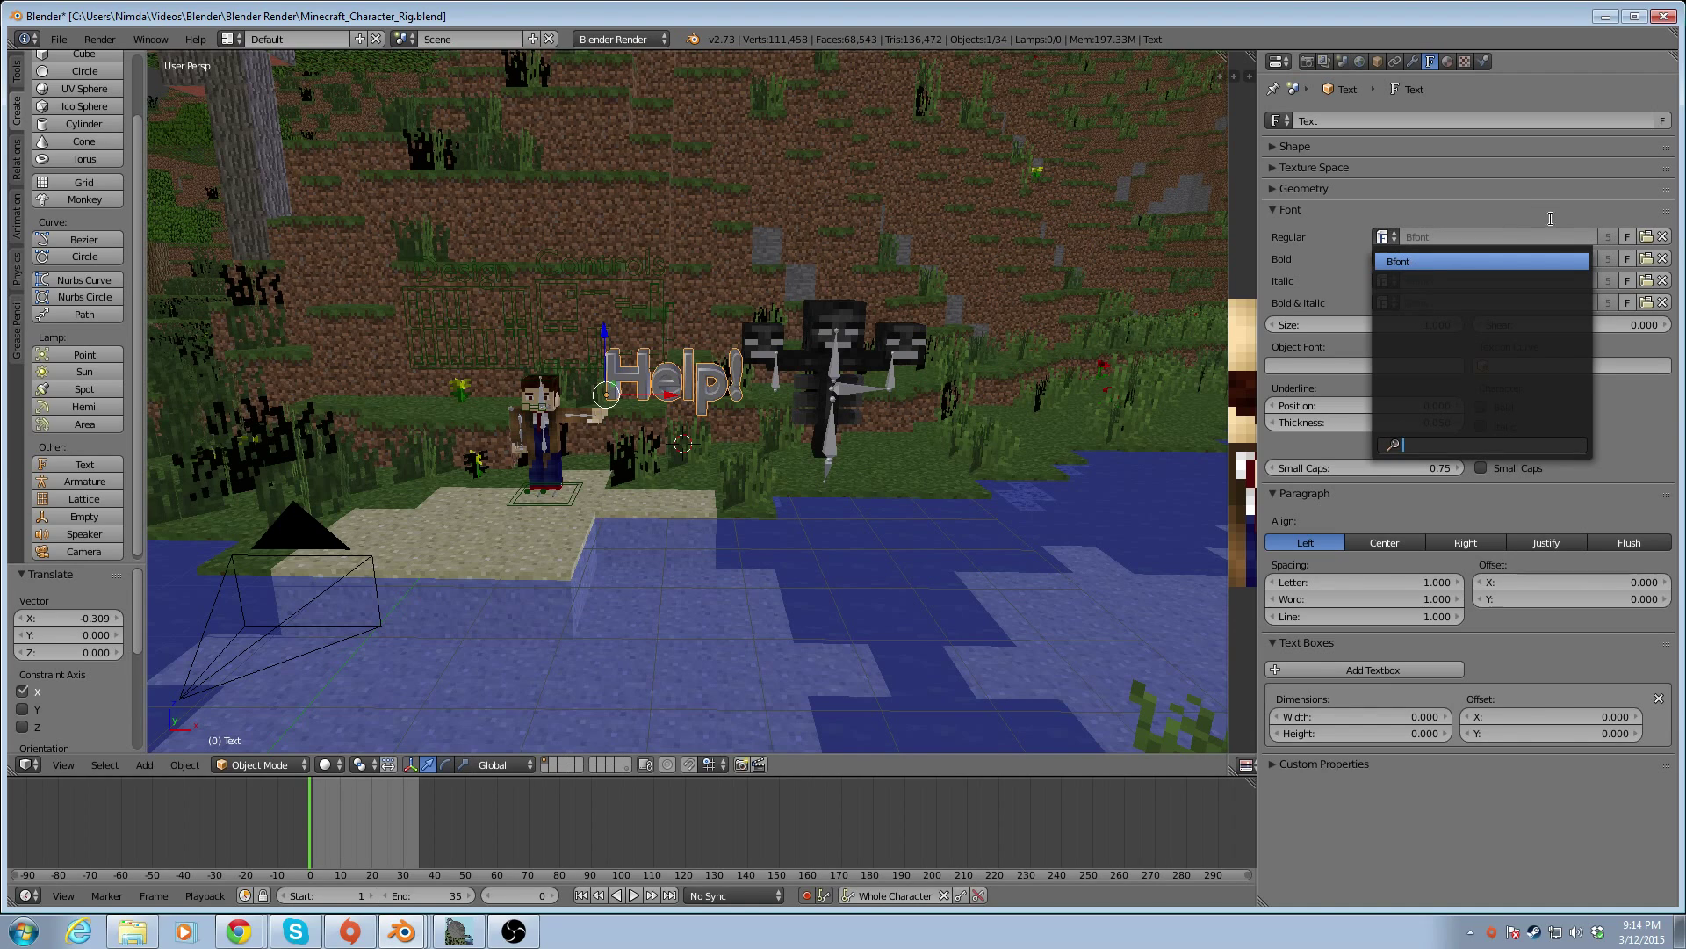
click(1646, 237)
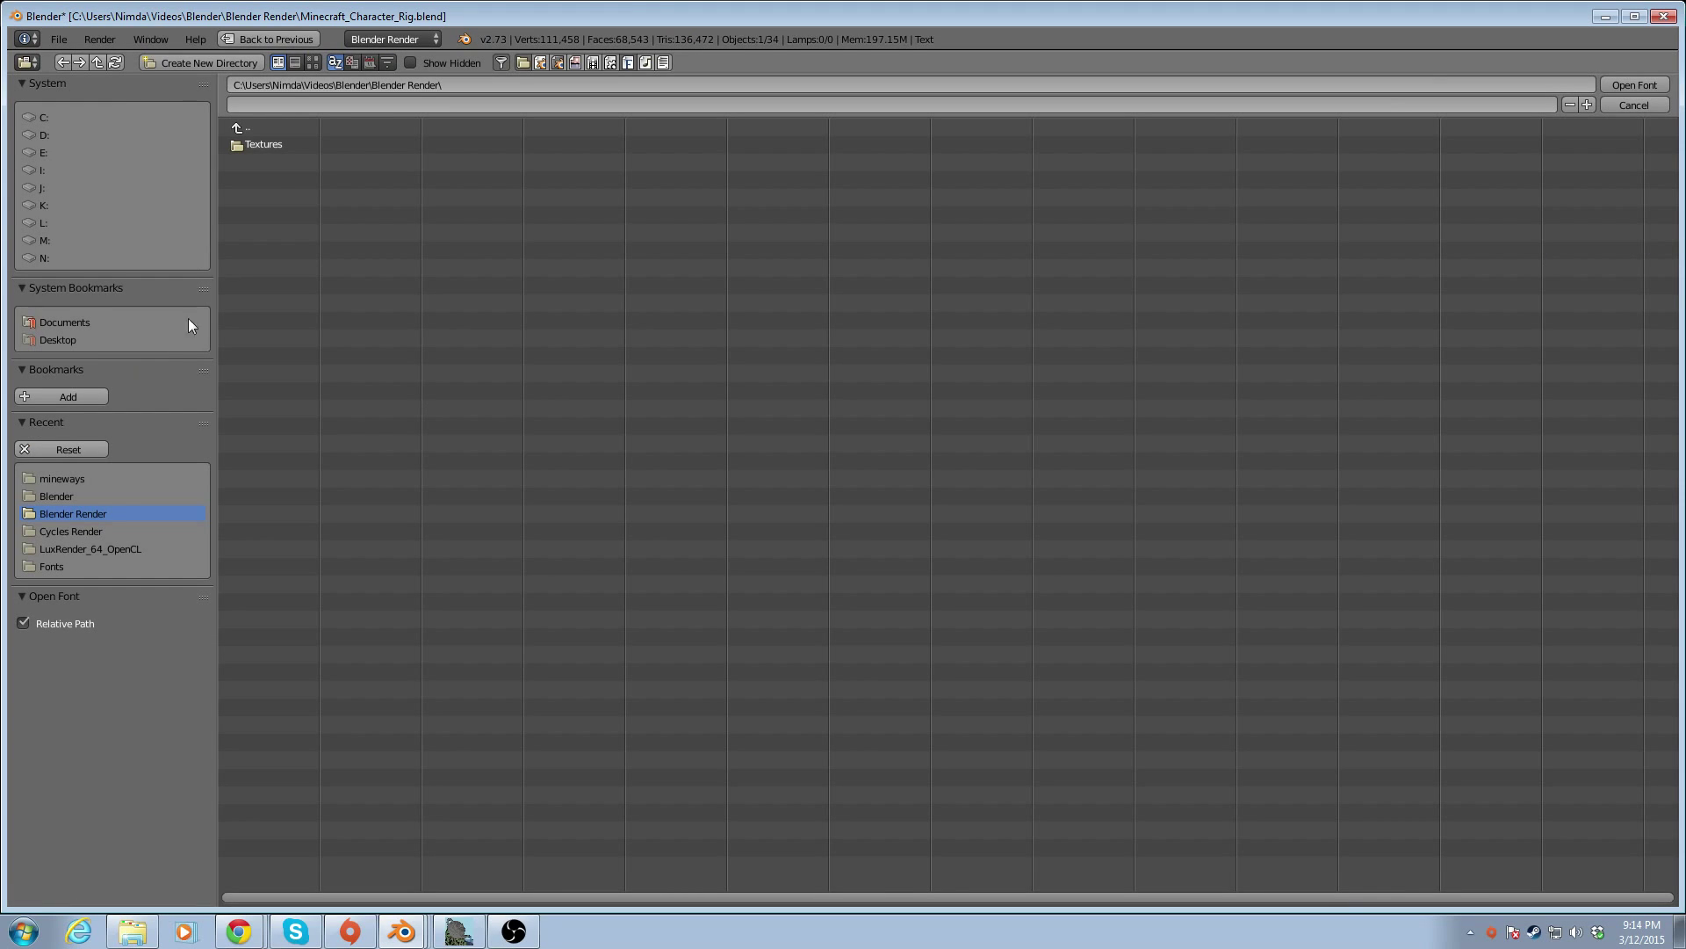
click(42, 117)
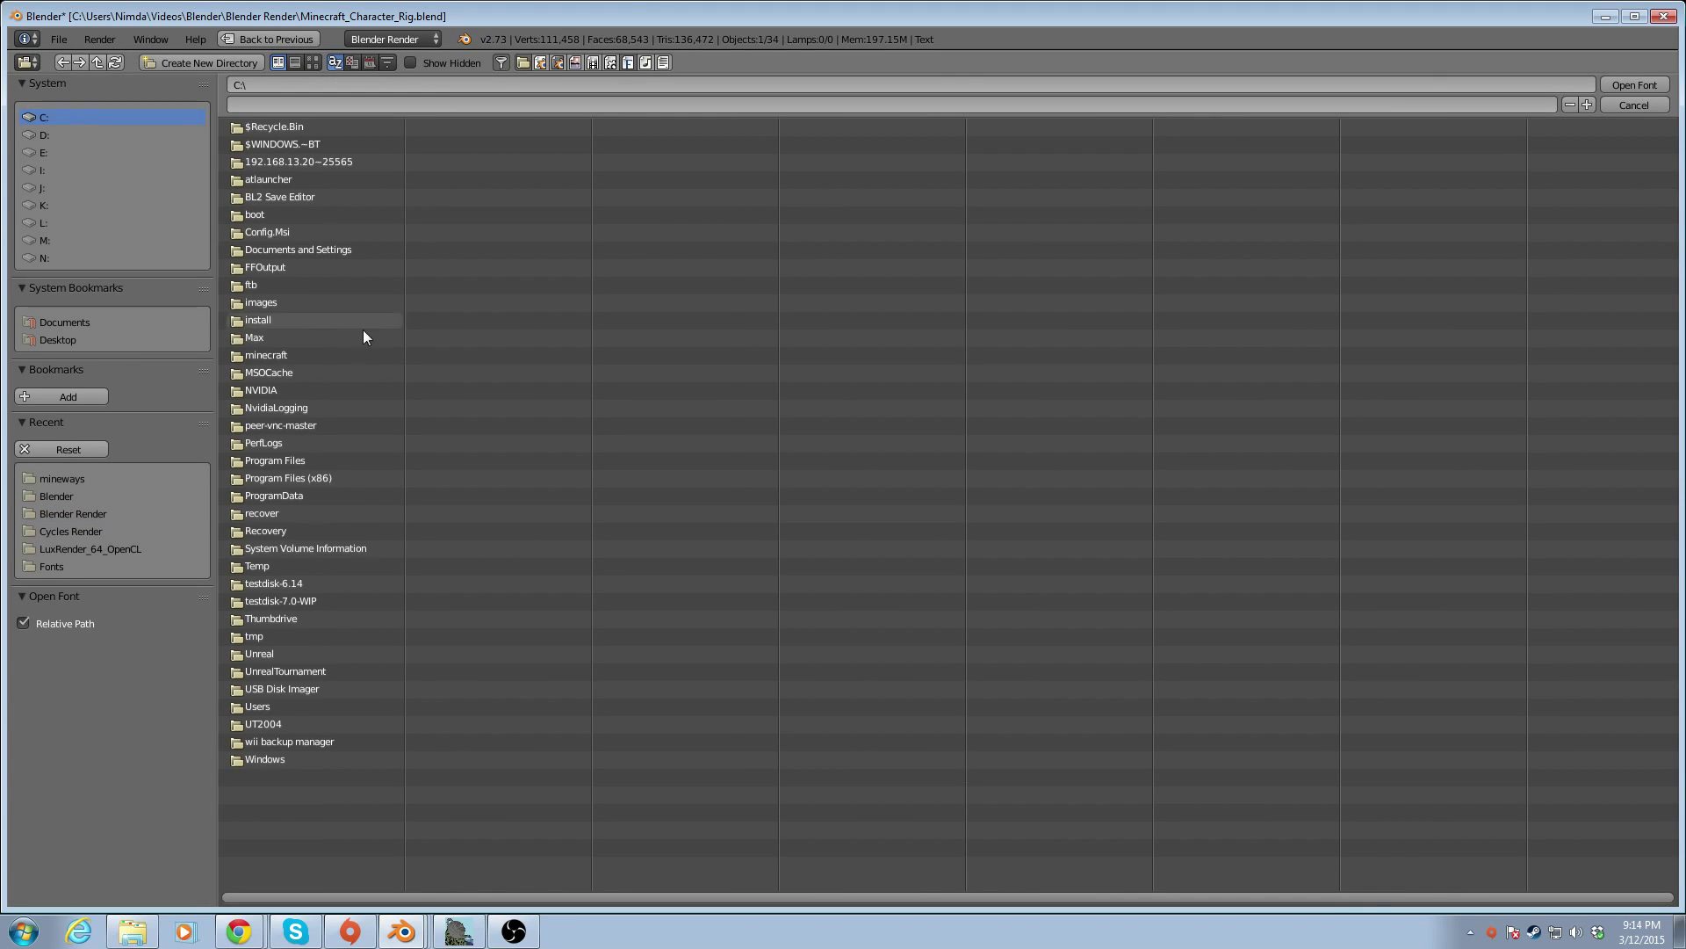
click(250, 759)
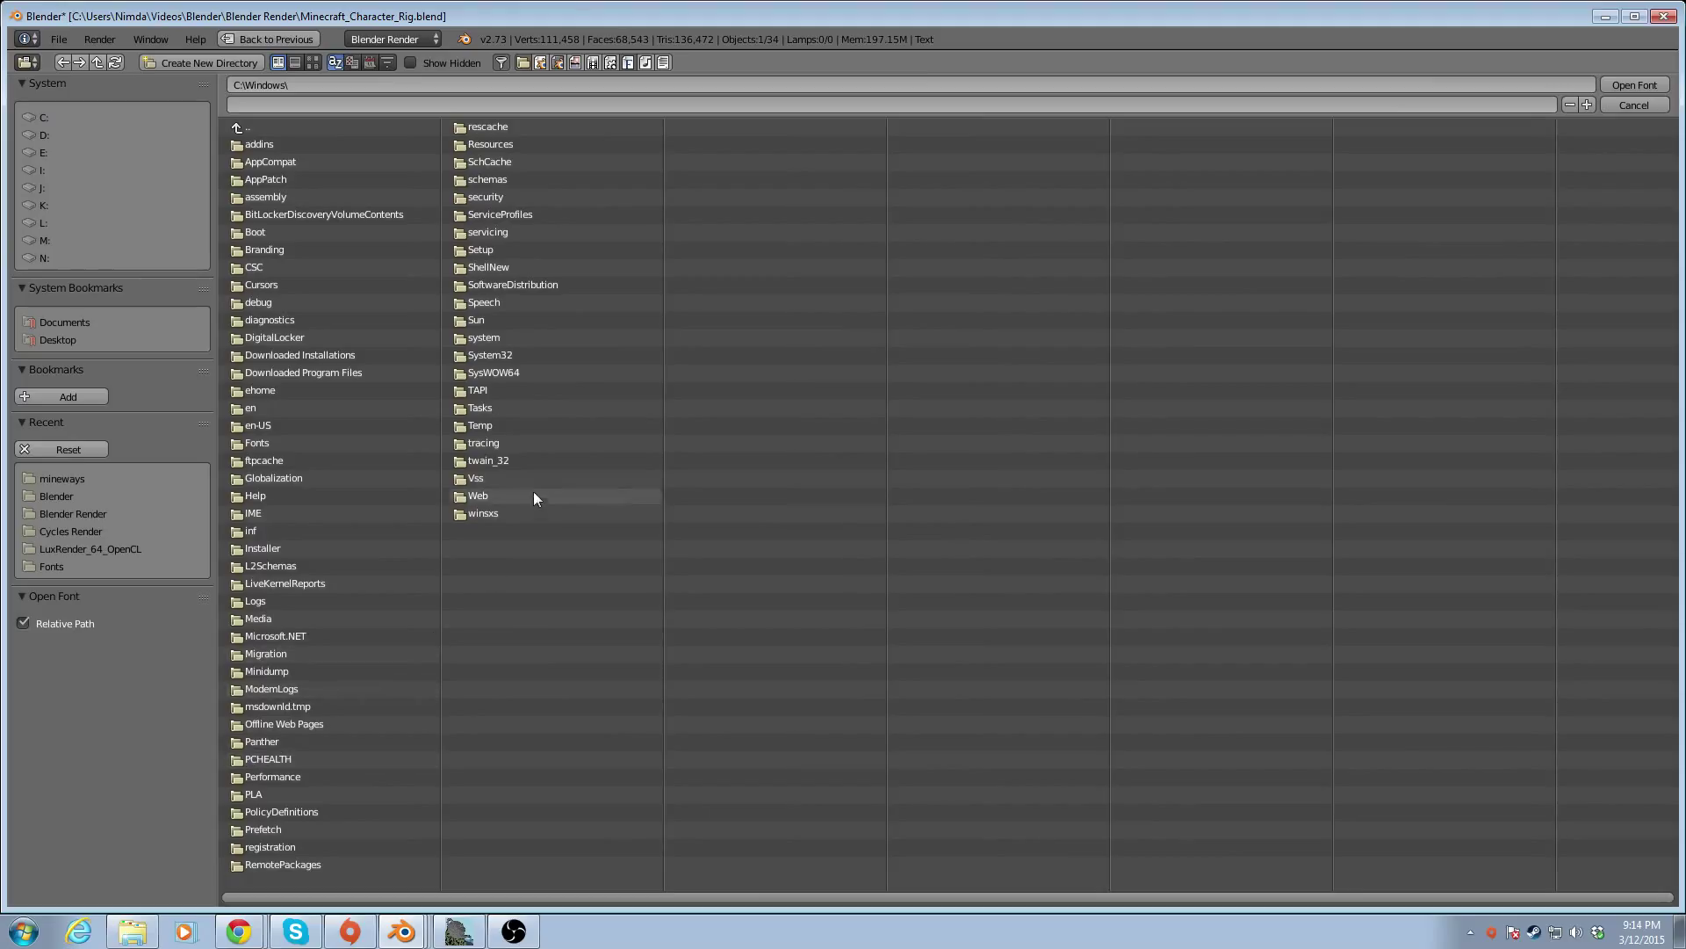
click(261, 442)
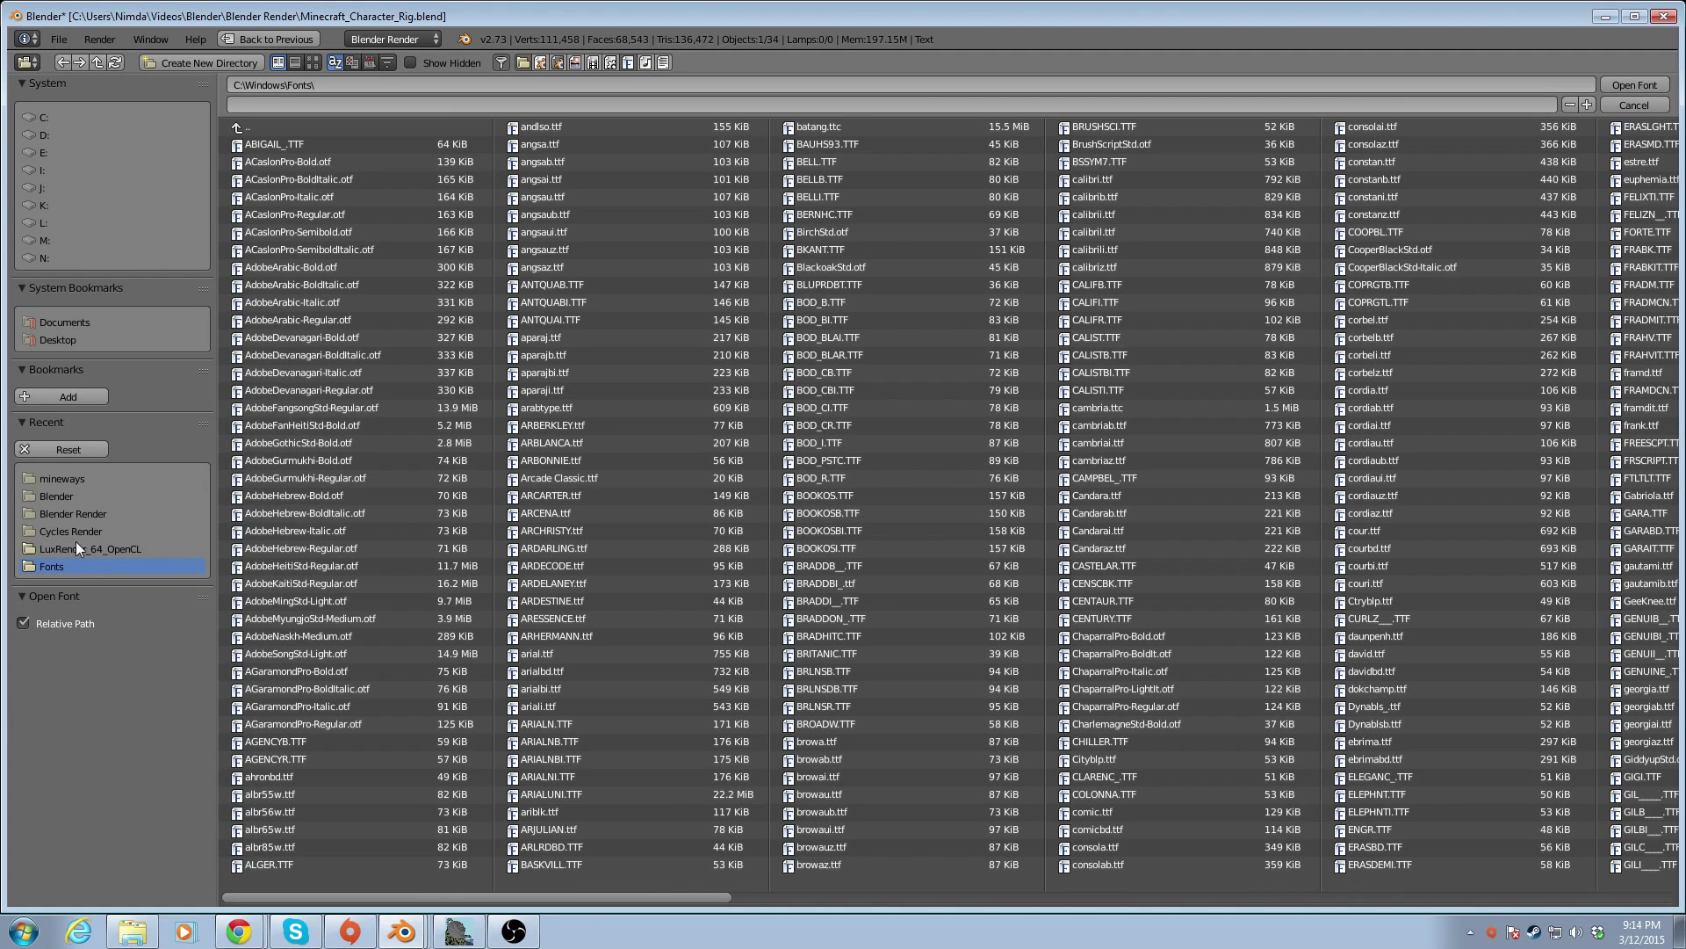
click(61, 497)
click(261, 198)
double_click(261, 198)
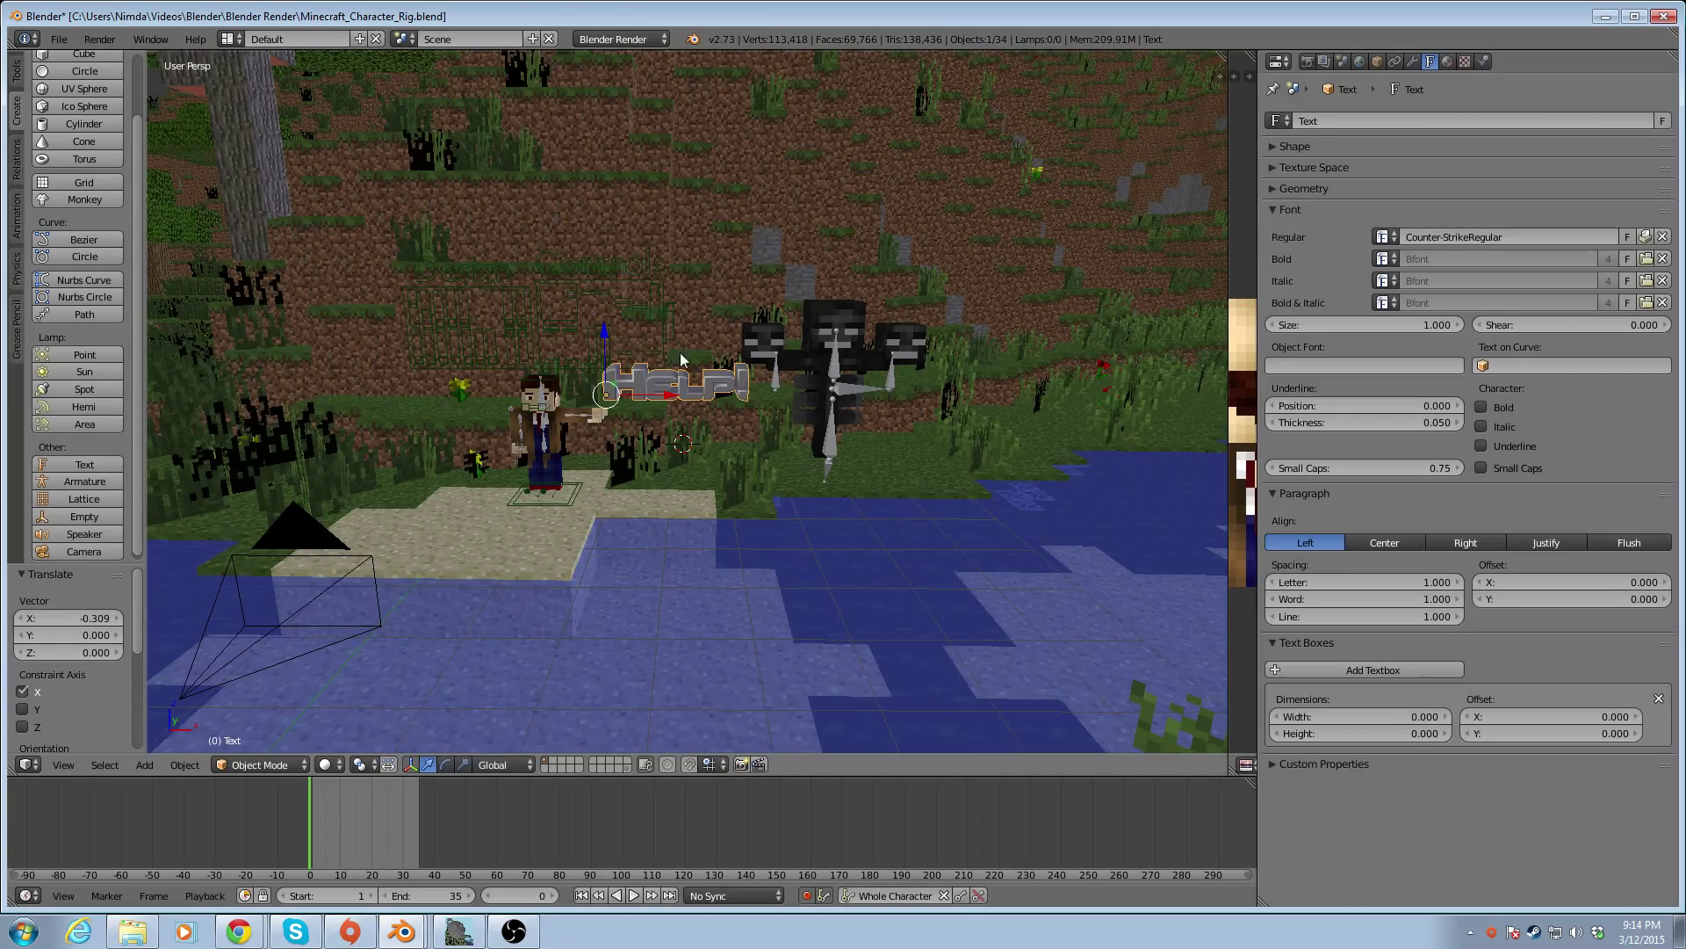
Stretch the "Help!" text vertically along Z by a factor of about 1.808
mouse_move(691, 458)
middle_down()
mouse_move(702, 416)
mouse_move(694, 439)
middle_up()
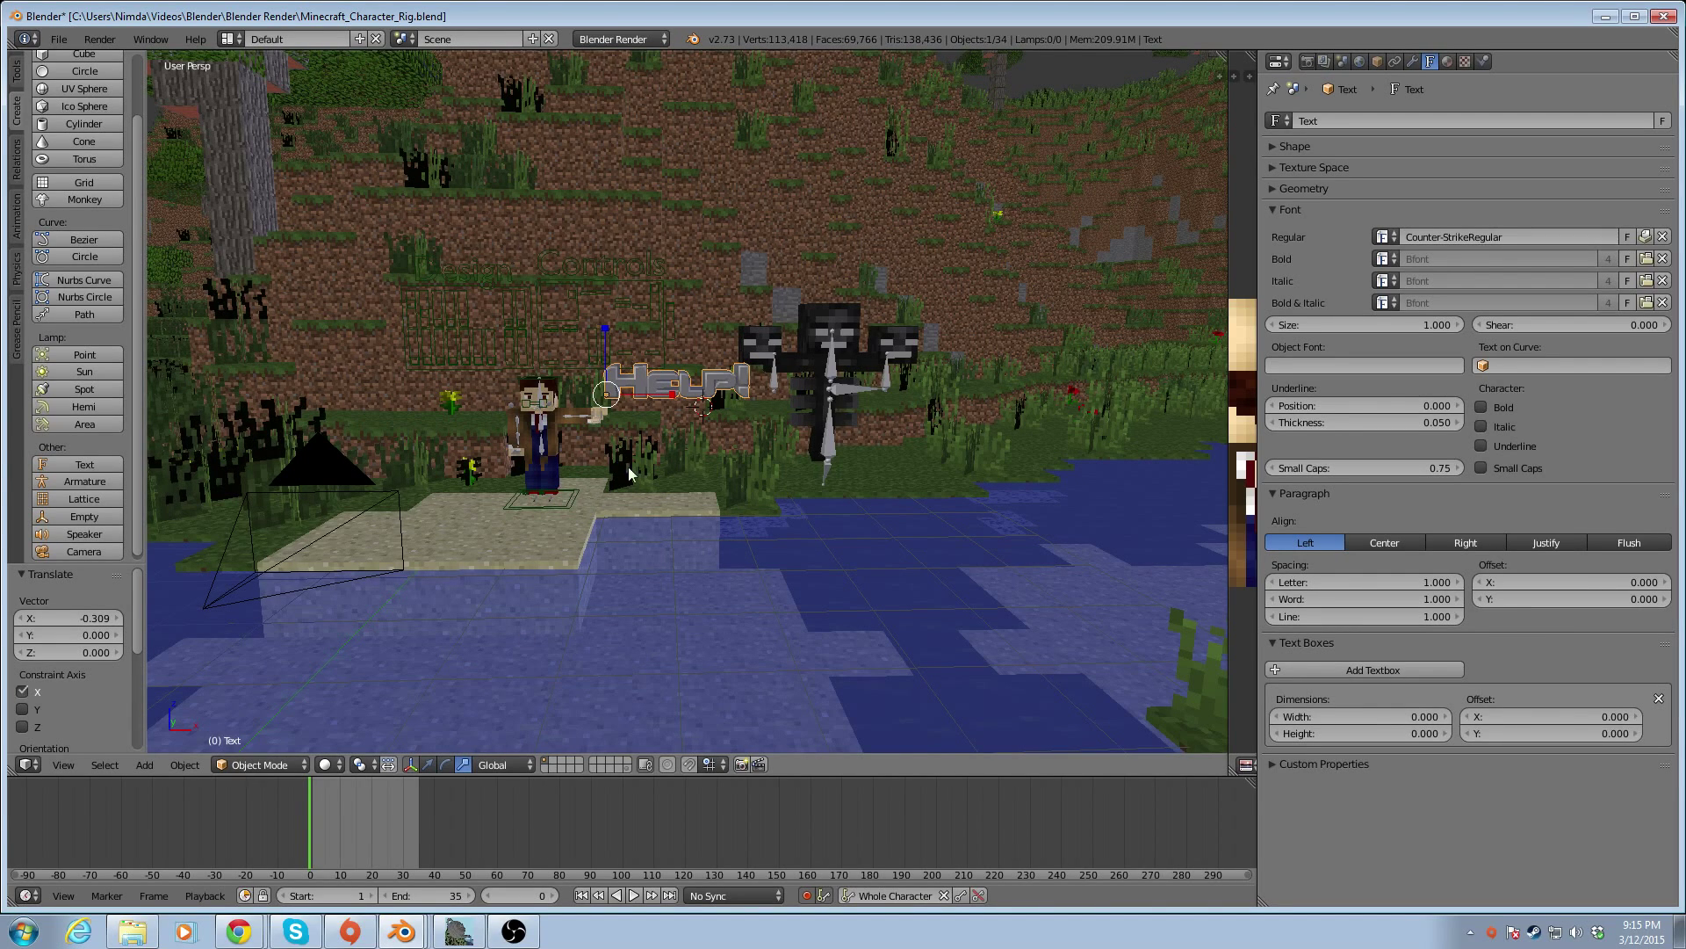
drag(606, 331, 602, 283)
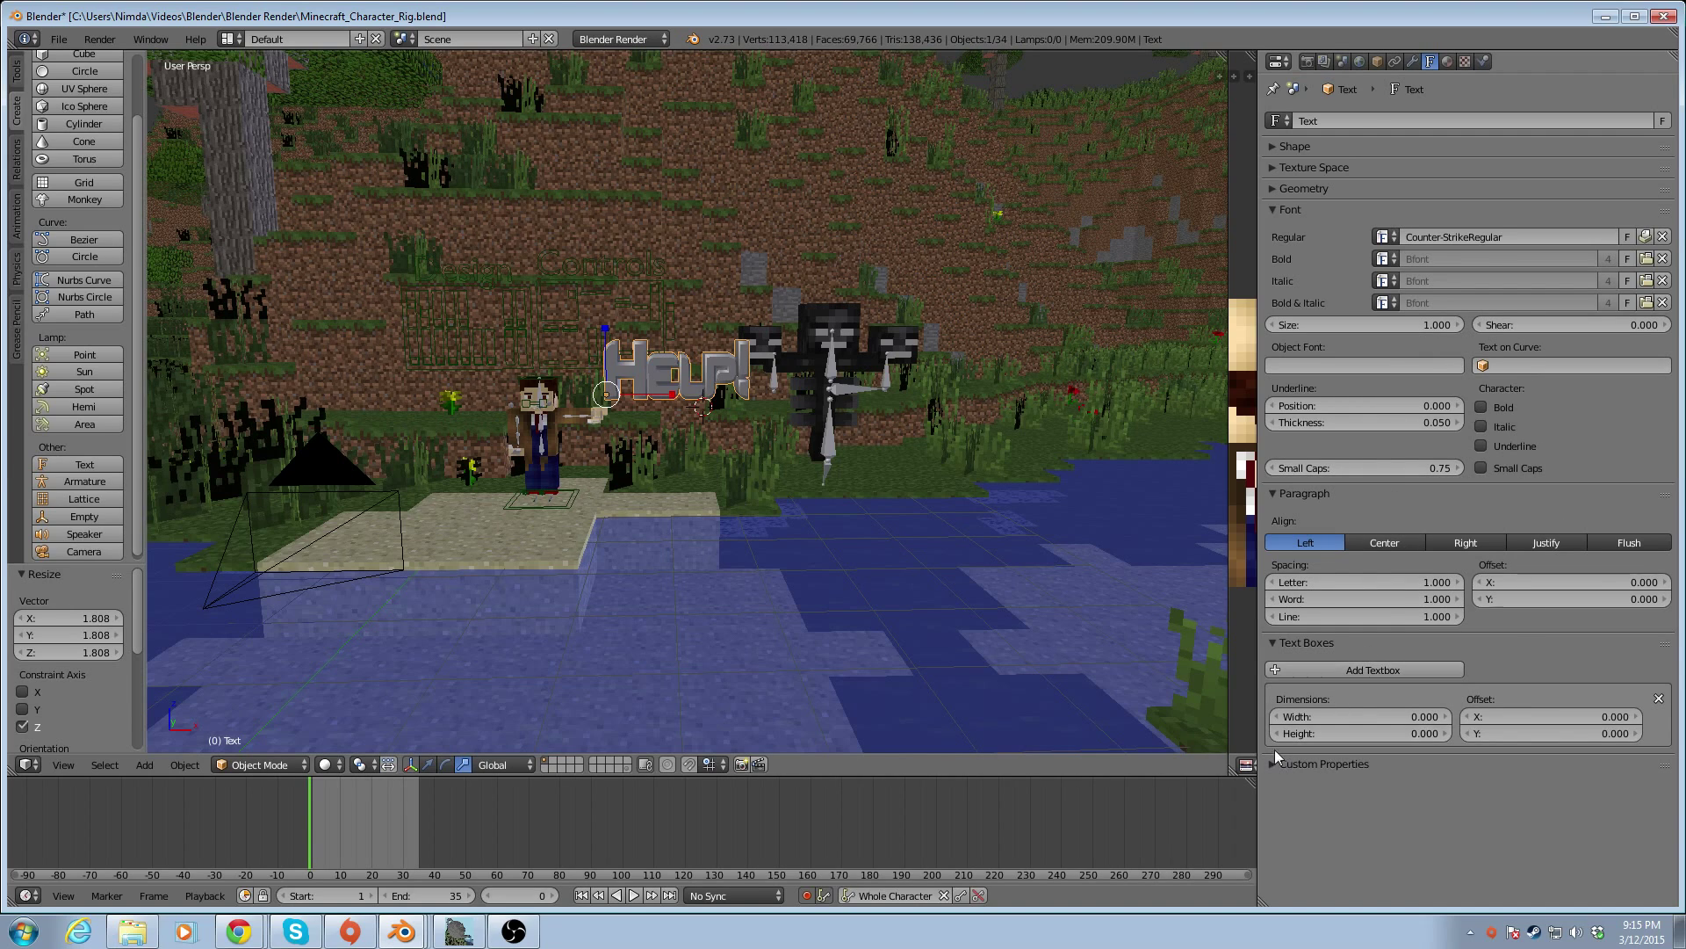
Add a new material to the text with a bright green diffuse color of R 0.001, G 0.800, B 0.010
click(1447, 61)
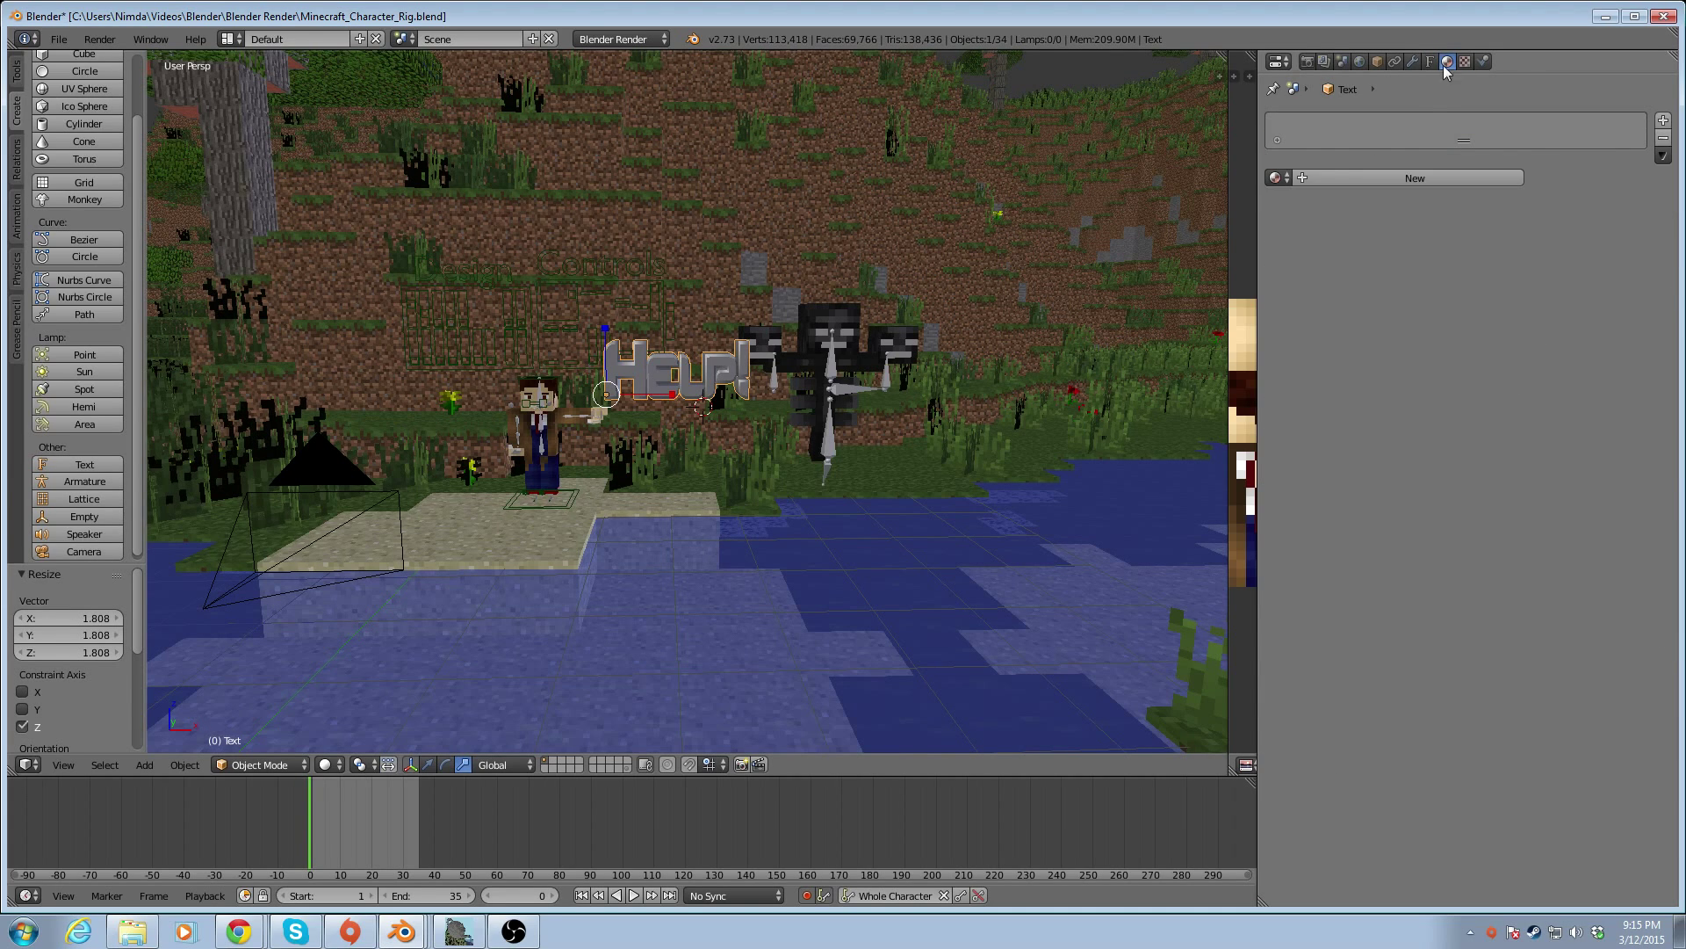
click(1314, 179)
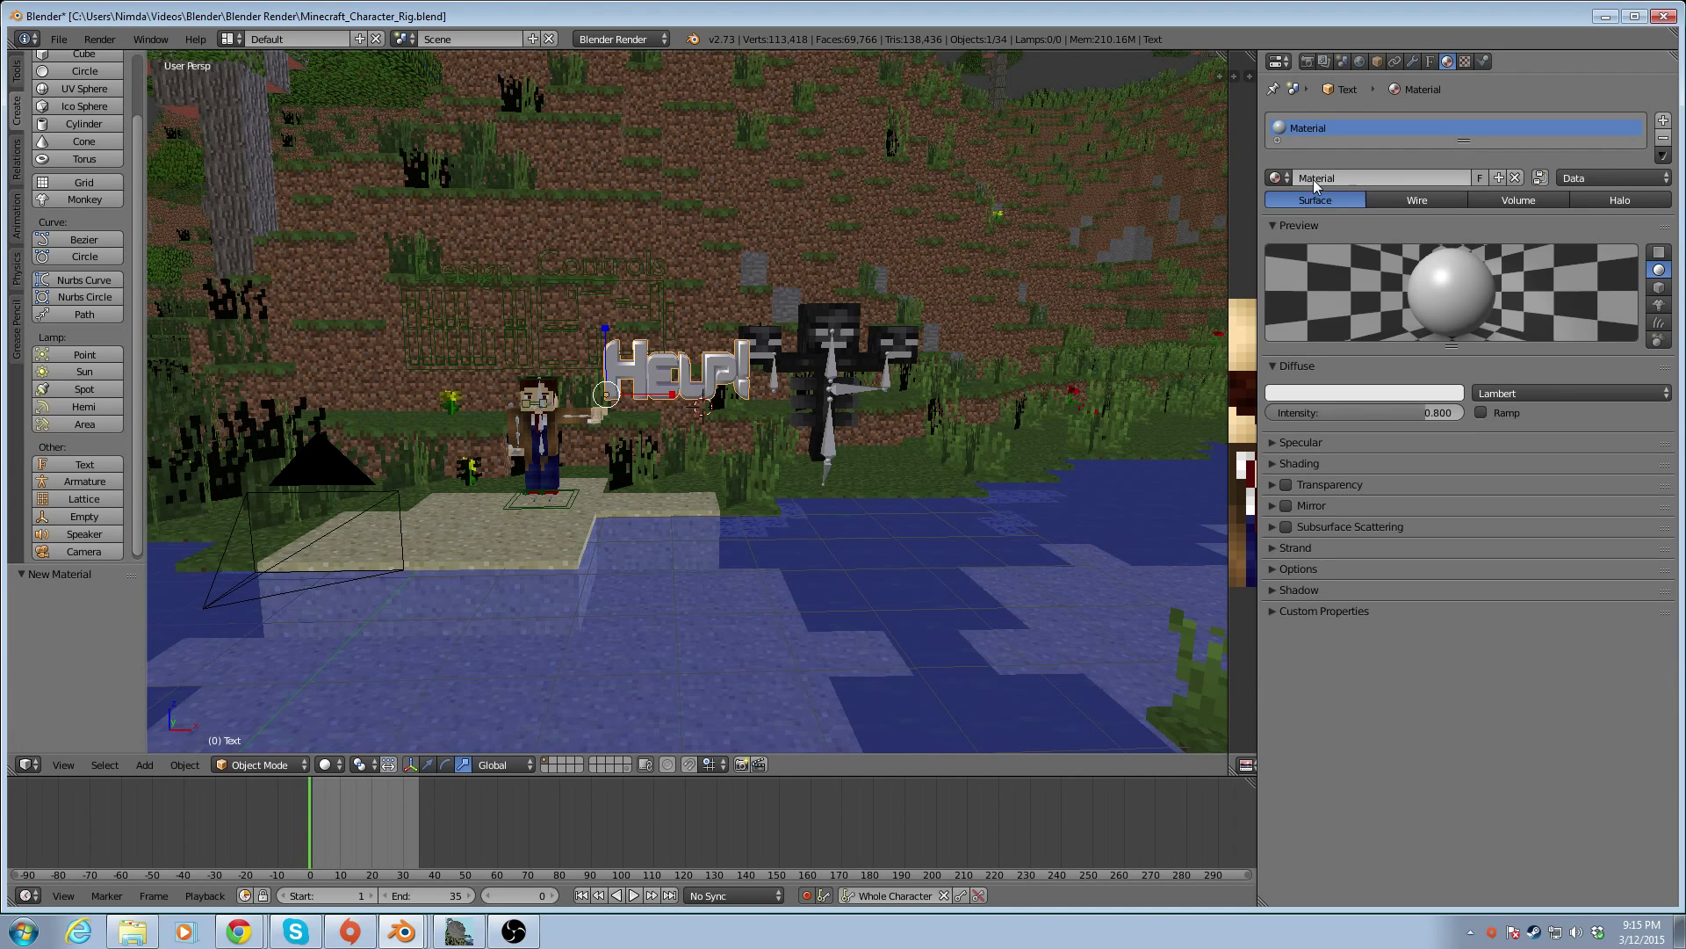
click(1328, 390)
drag(1341, 224, 1294, 177)
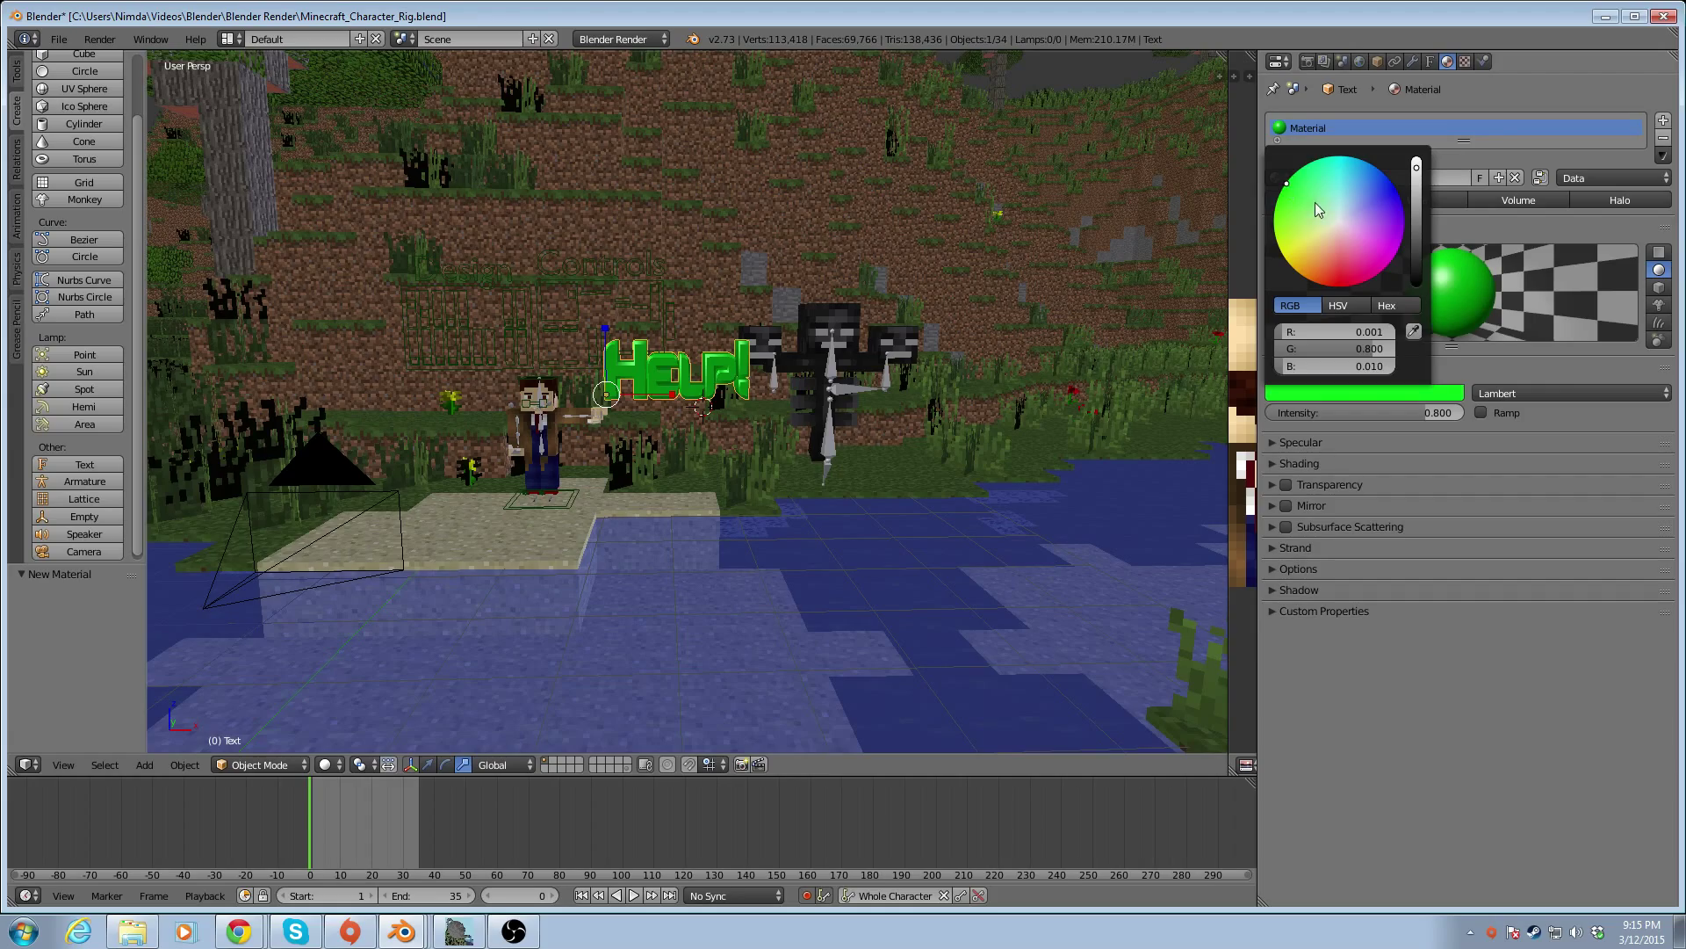
Move the green text closer to the character, about -0.540 along X
middle_drag(739, 439, 694, 392)
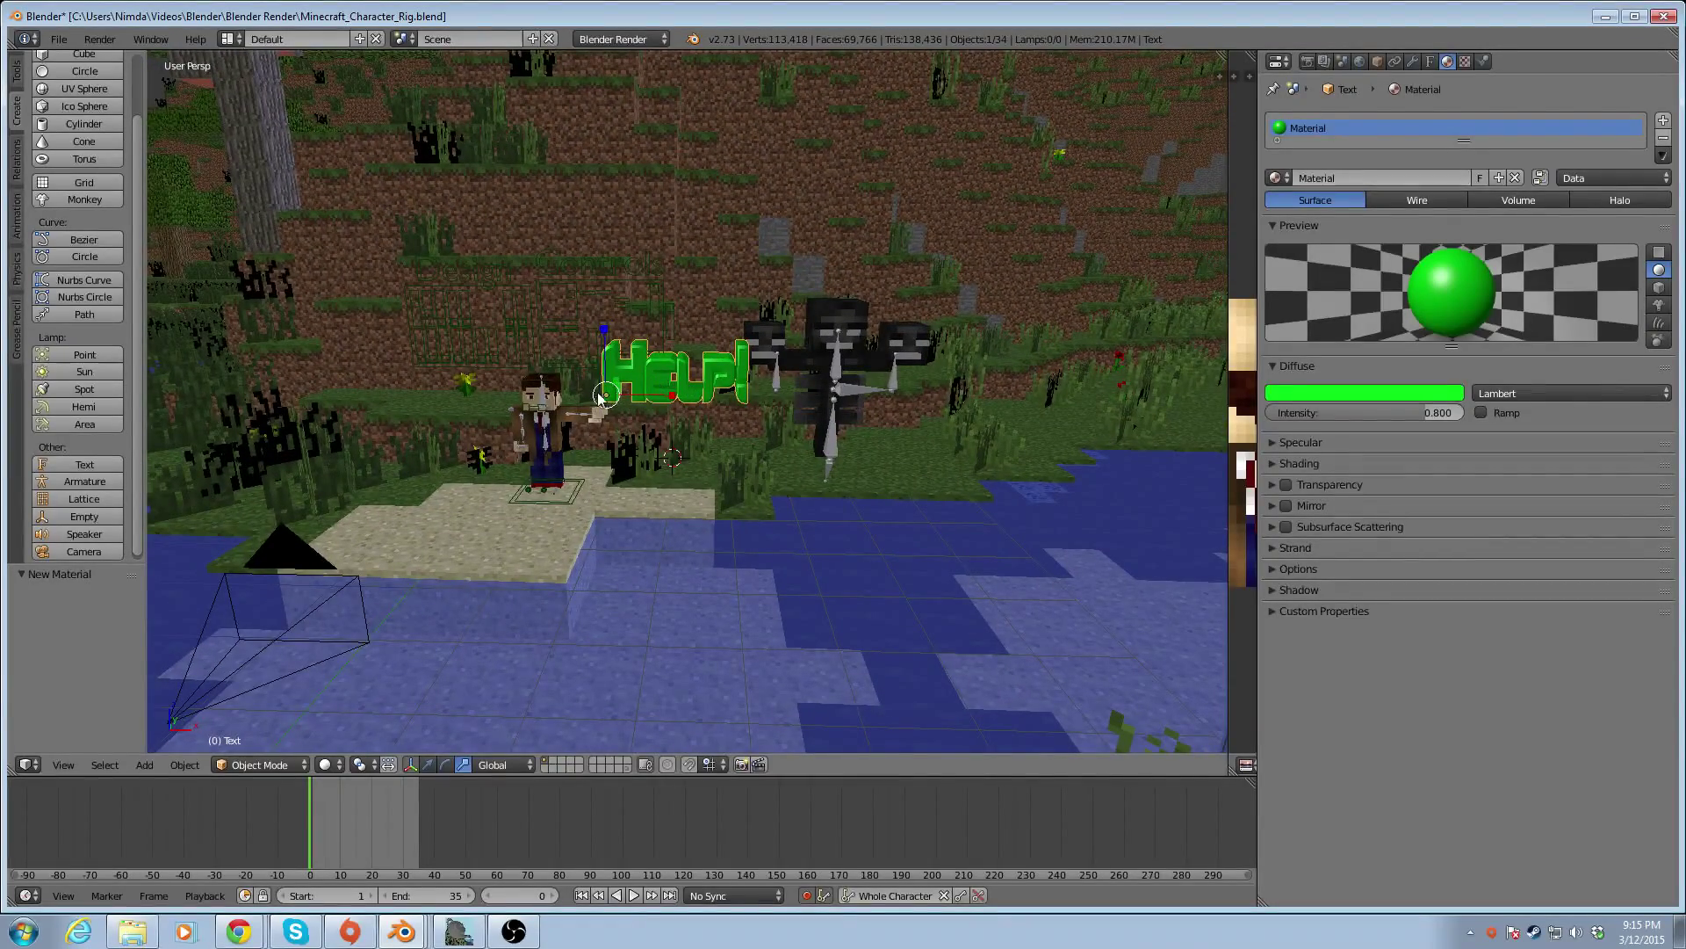
click(430, 765)
drag(670, 402, 638, 399)
middle_drag(616, 445, 636, 430)
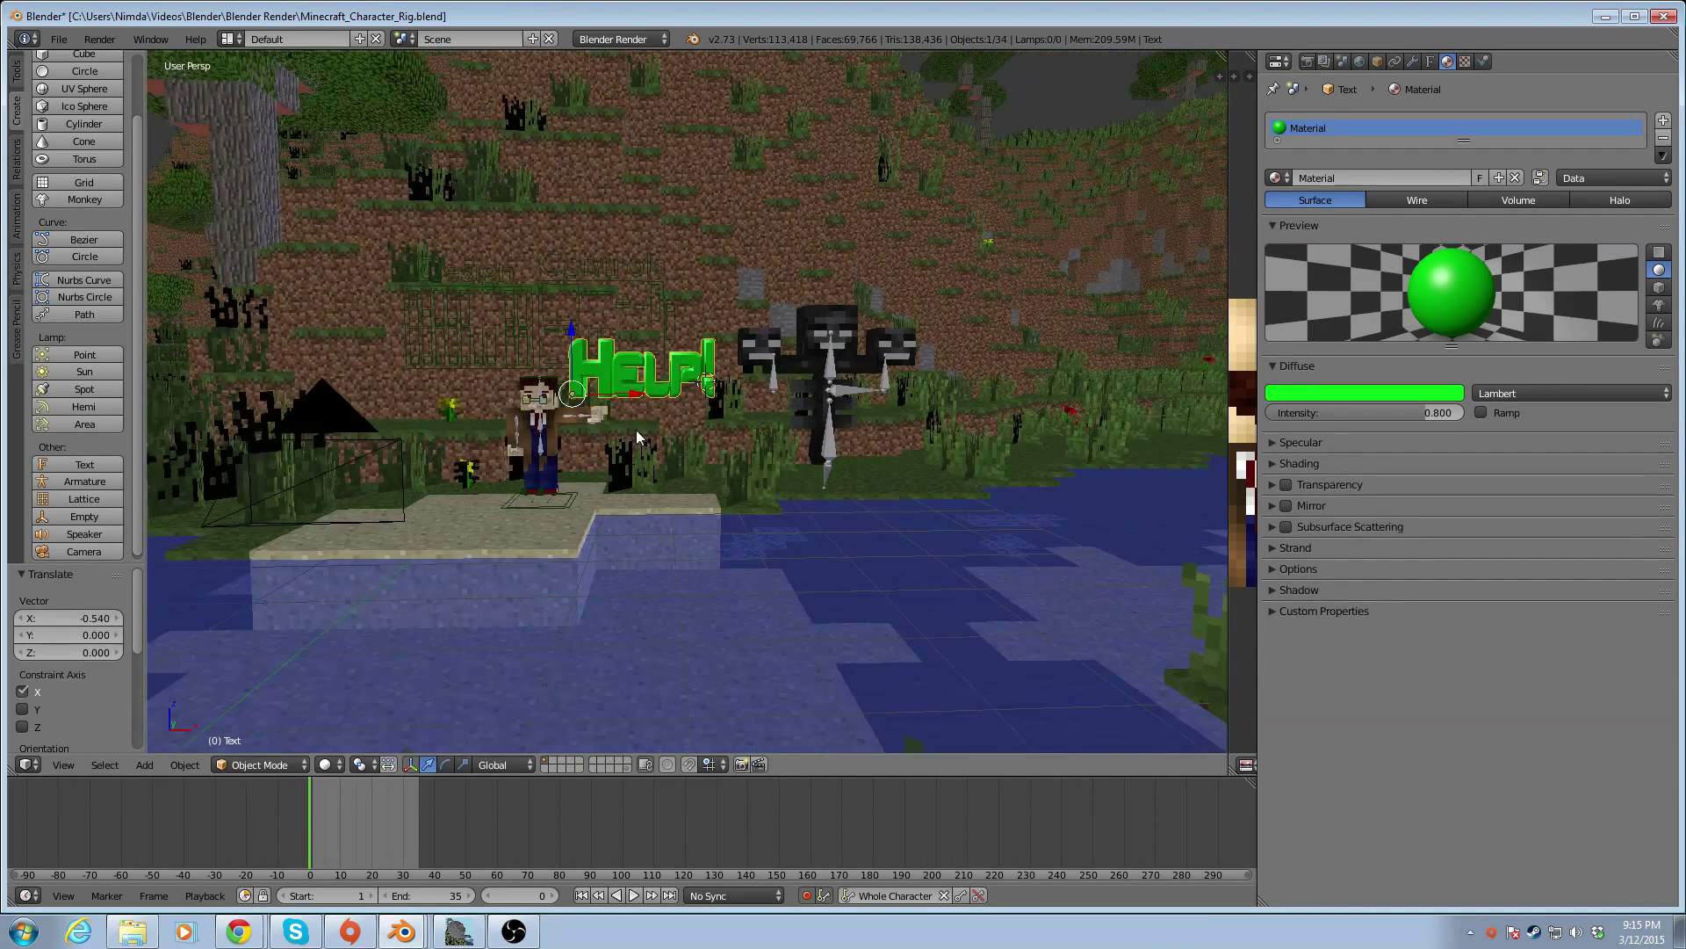
Check the text's framing through the camera and play the animation briefly
key(KP_0)
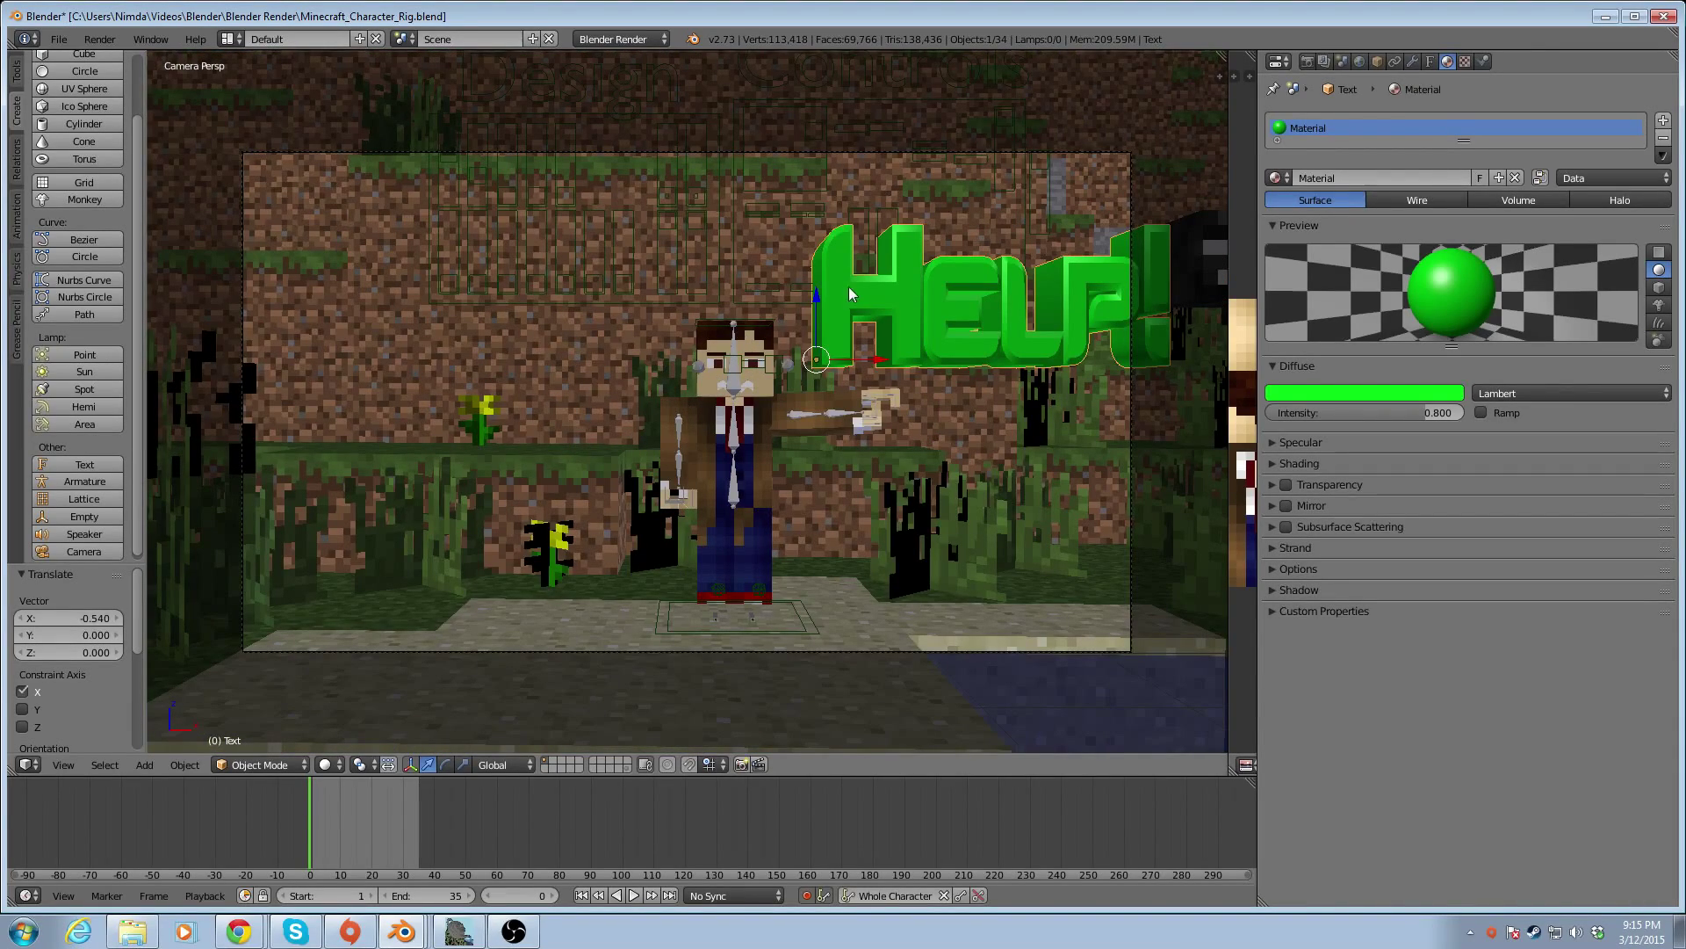
click(631, 894)
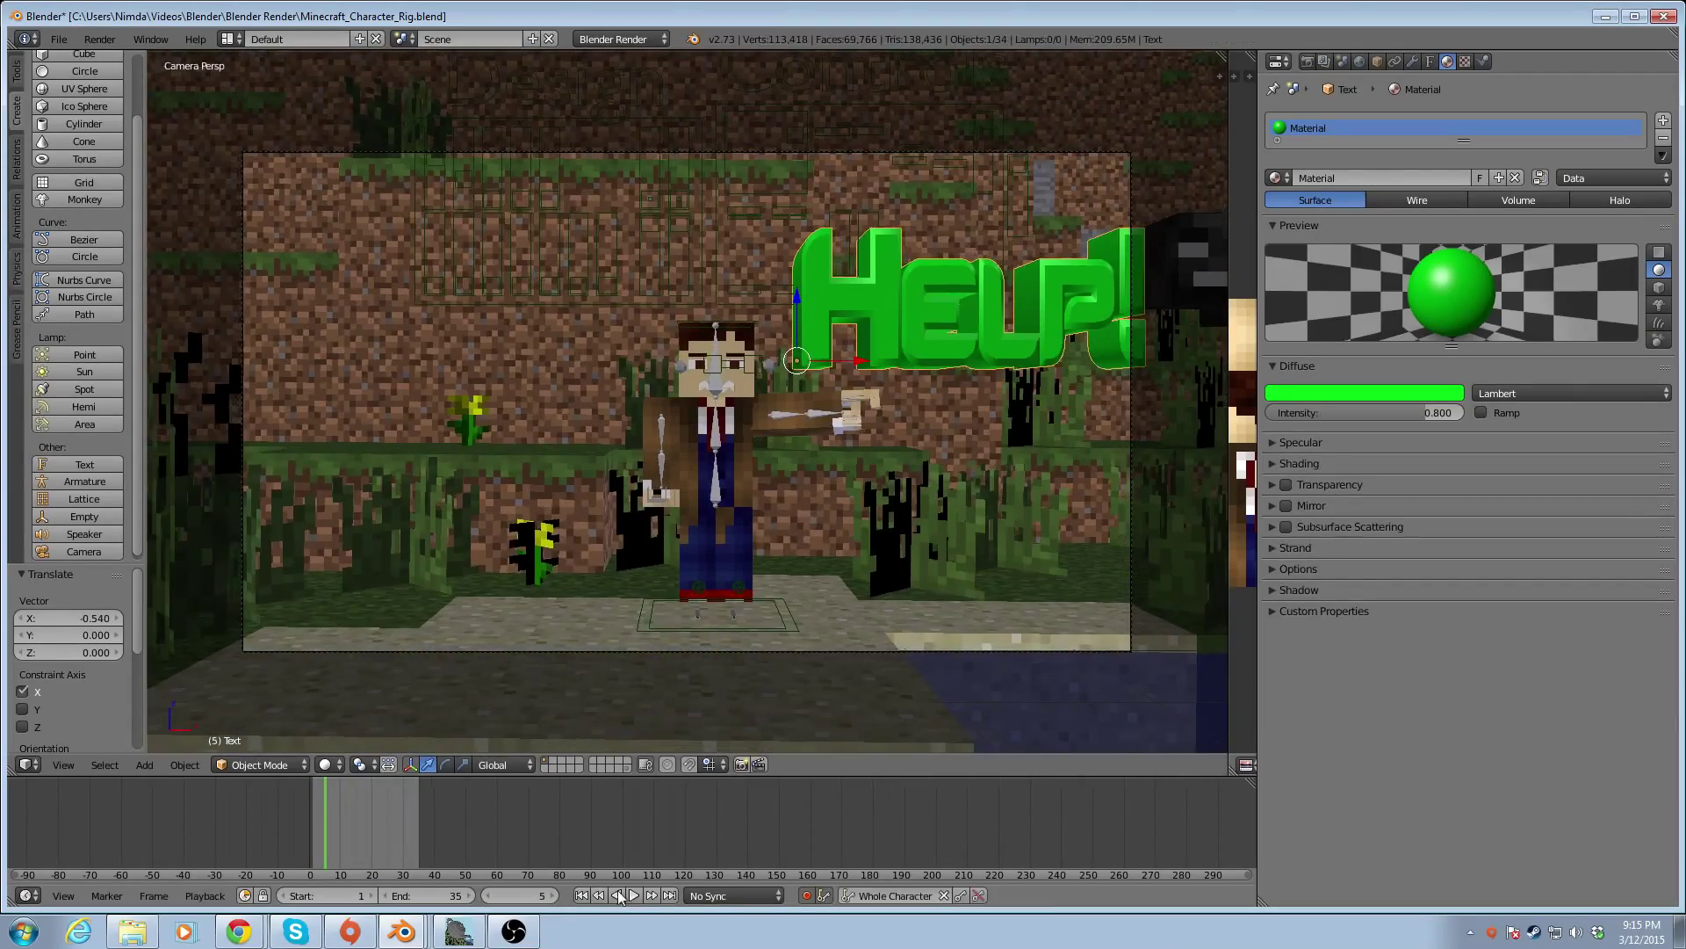
click(619, 889)
middle_drag(897, 567, 931, 580)
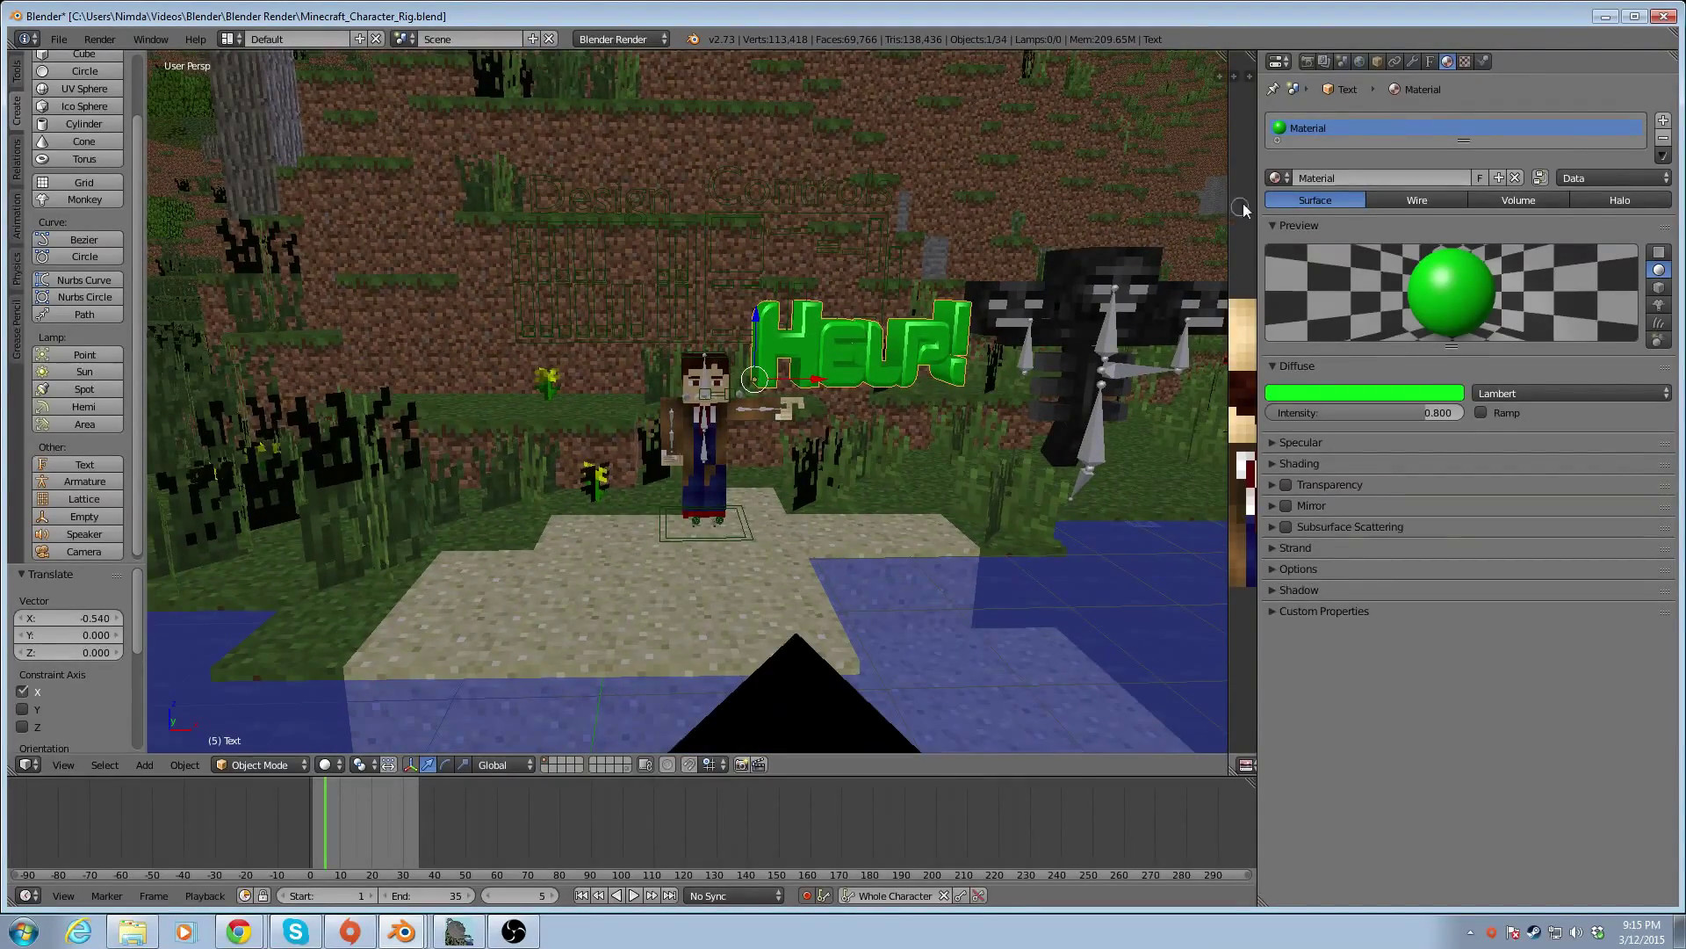
Try a dark blue horizon color in the World settings
click(1358, 61)
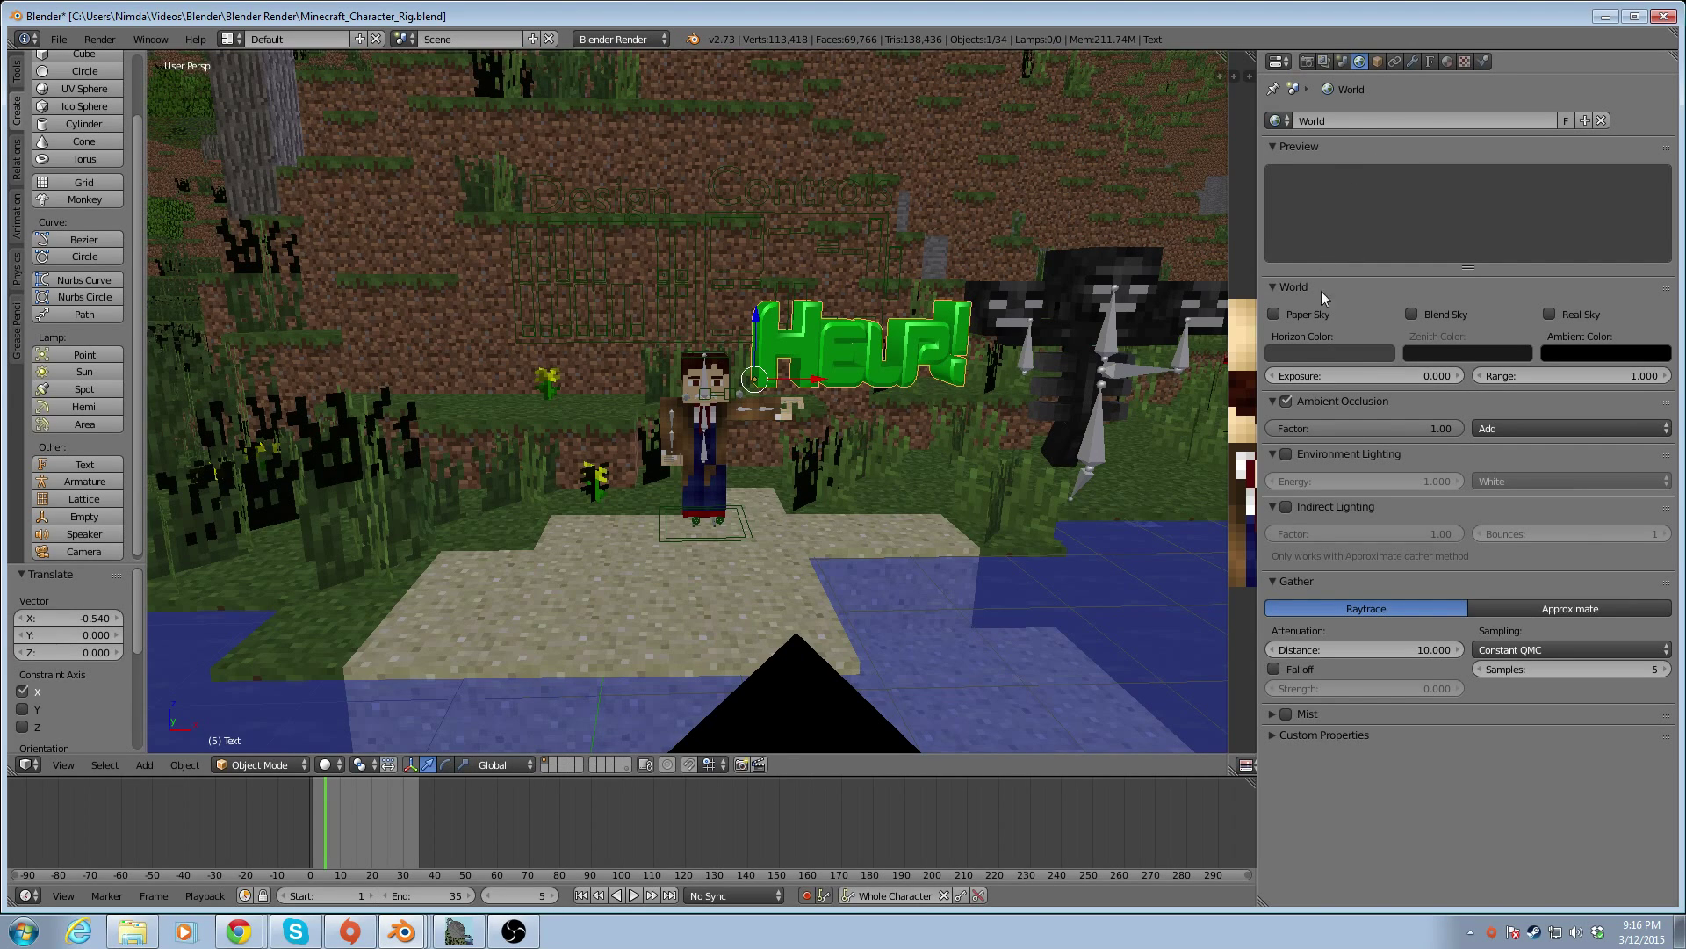
click(1325, 353)
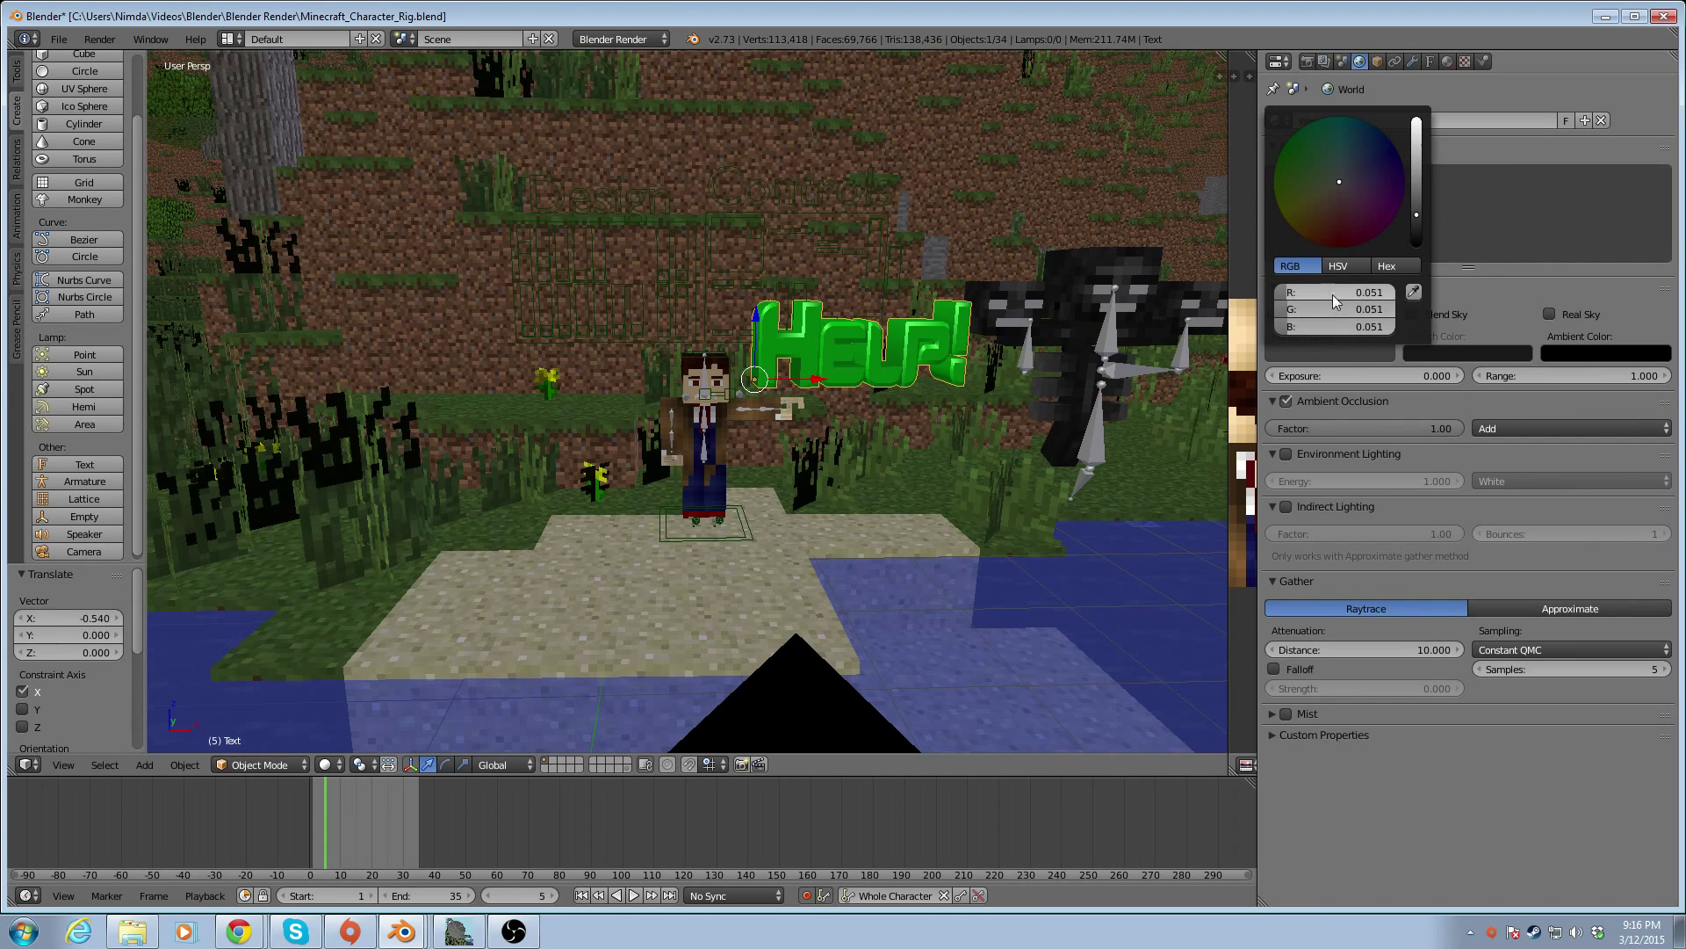
mouse_move(1349, 175)
mouse_down()
mouse_move(1379, 144)
mouse_move(1365, 129)
mouse_up()
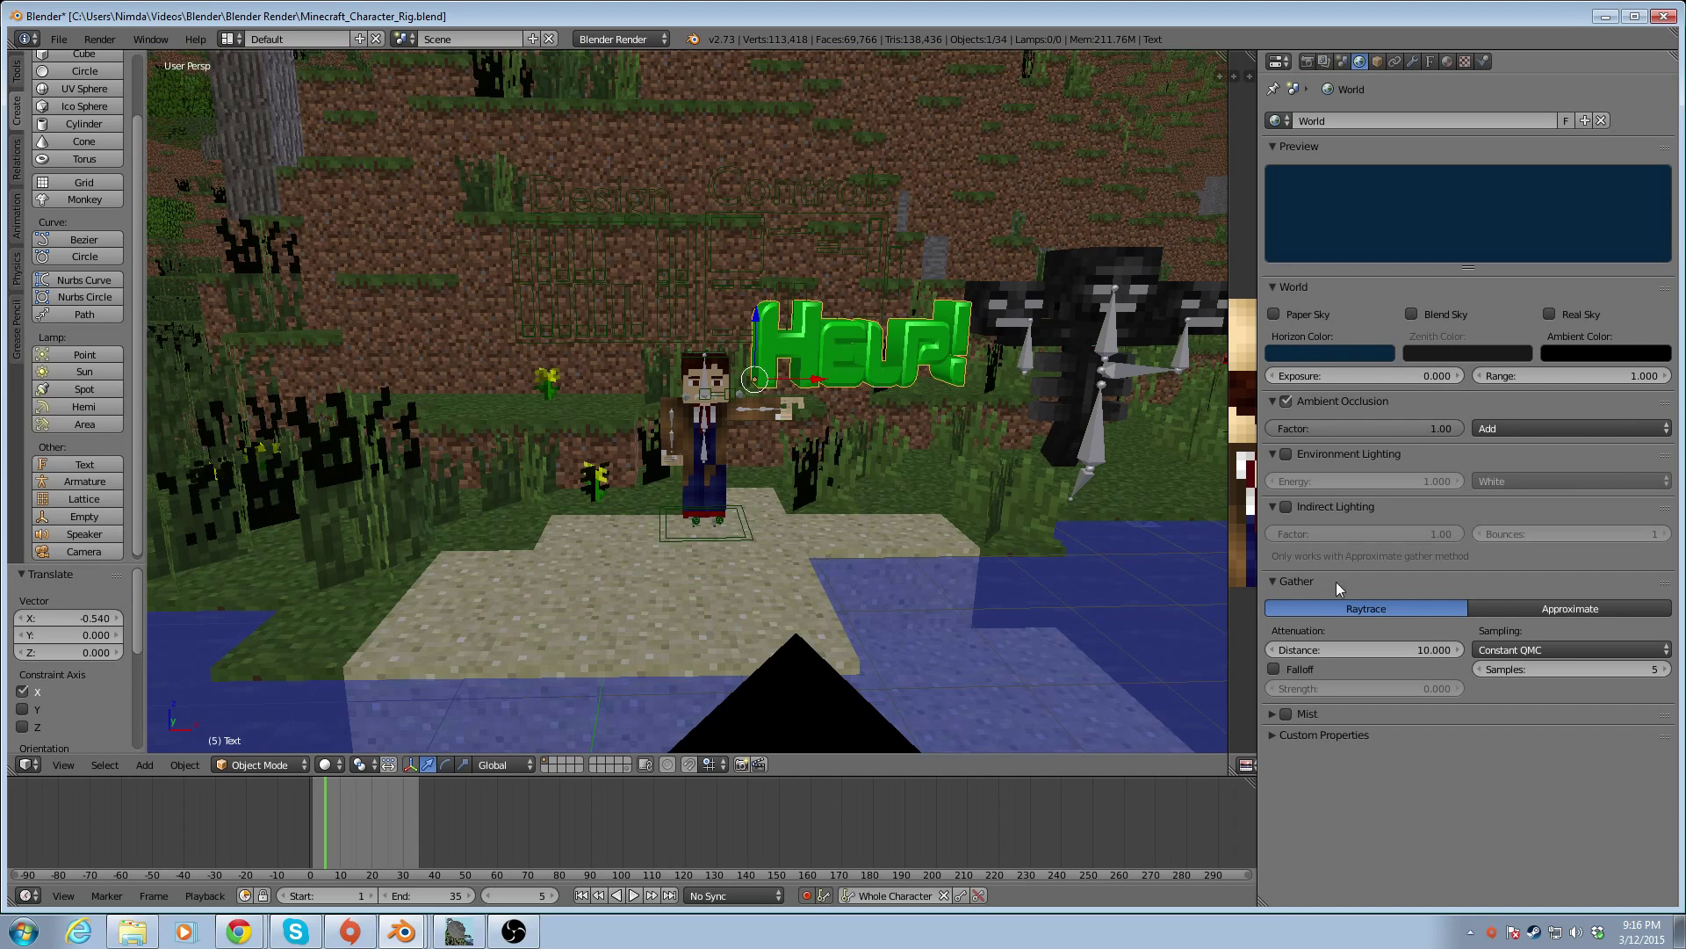
Undo the change to the world's horizon color
key(ctrl+z)
key(ctrl+z)
key(ctrl+z)
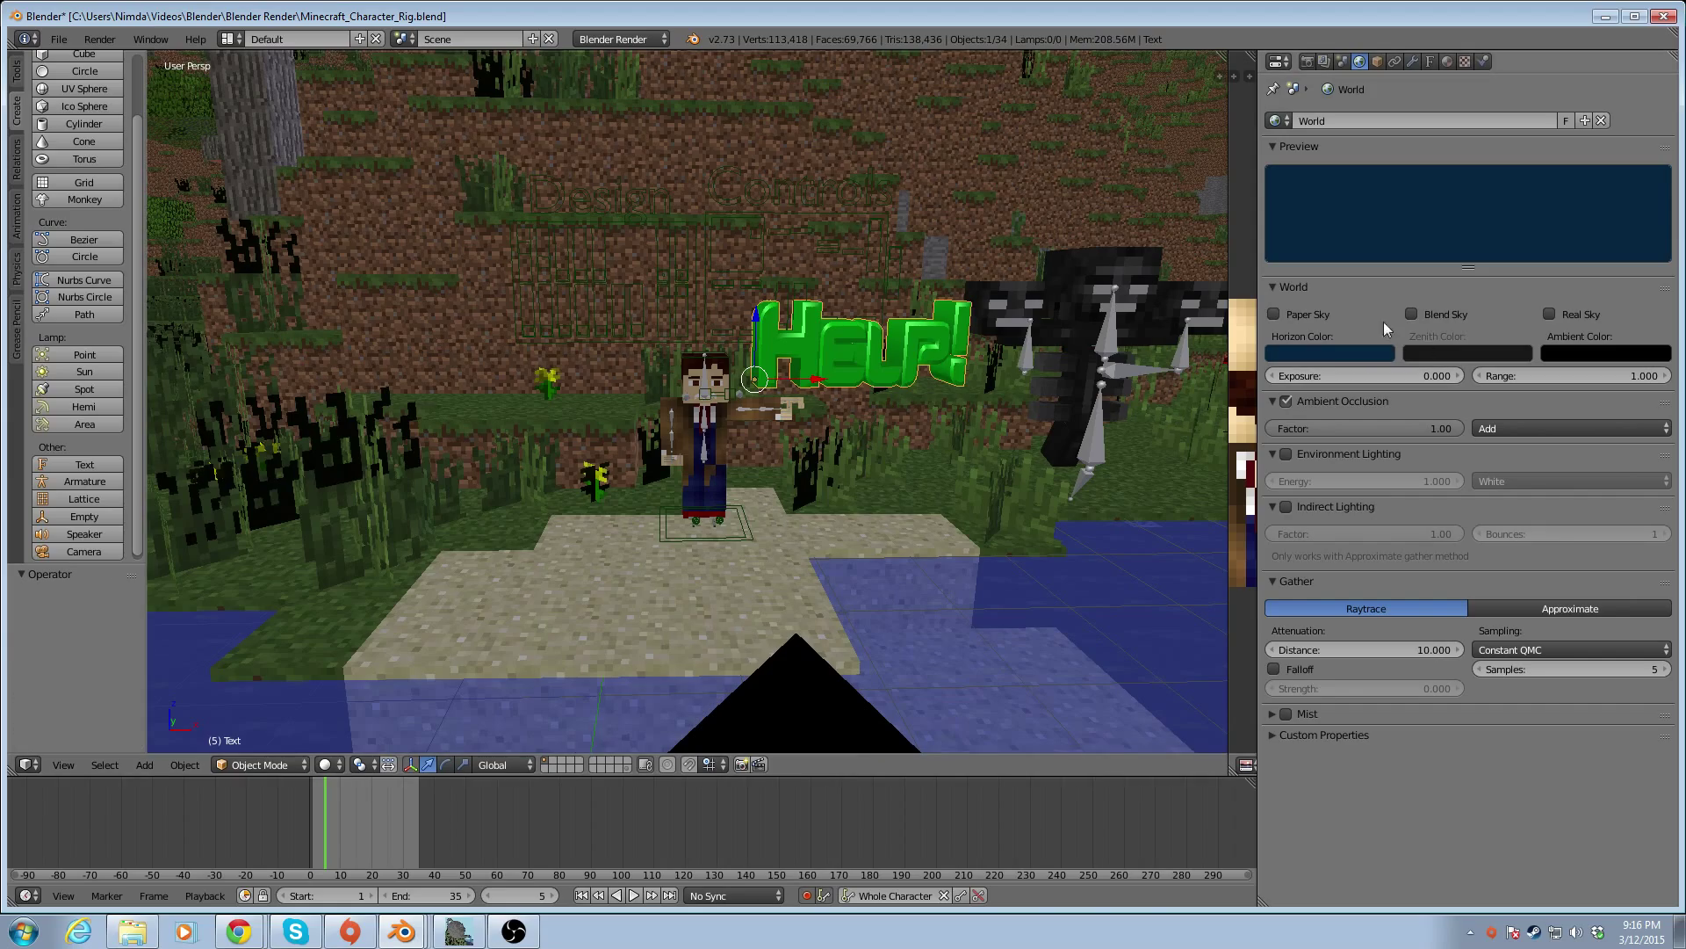
Add a plane at the 3D cursor and move it back about 2.169 along Y
middle_drag(530, 346, 308, 162)
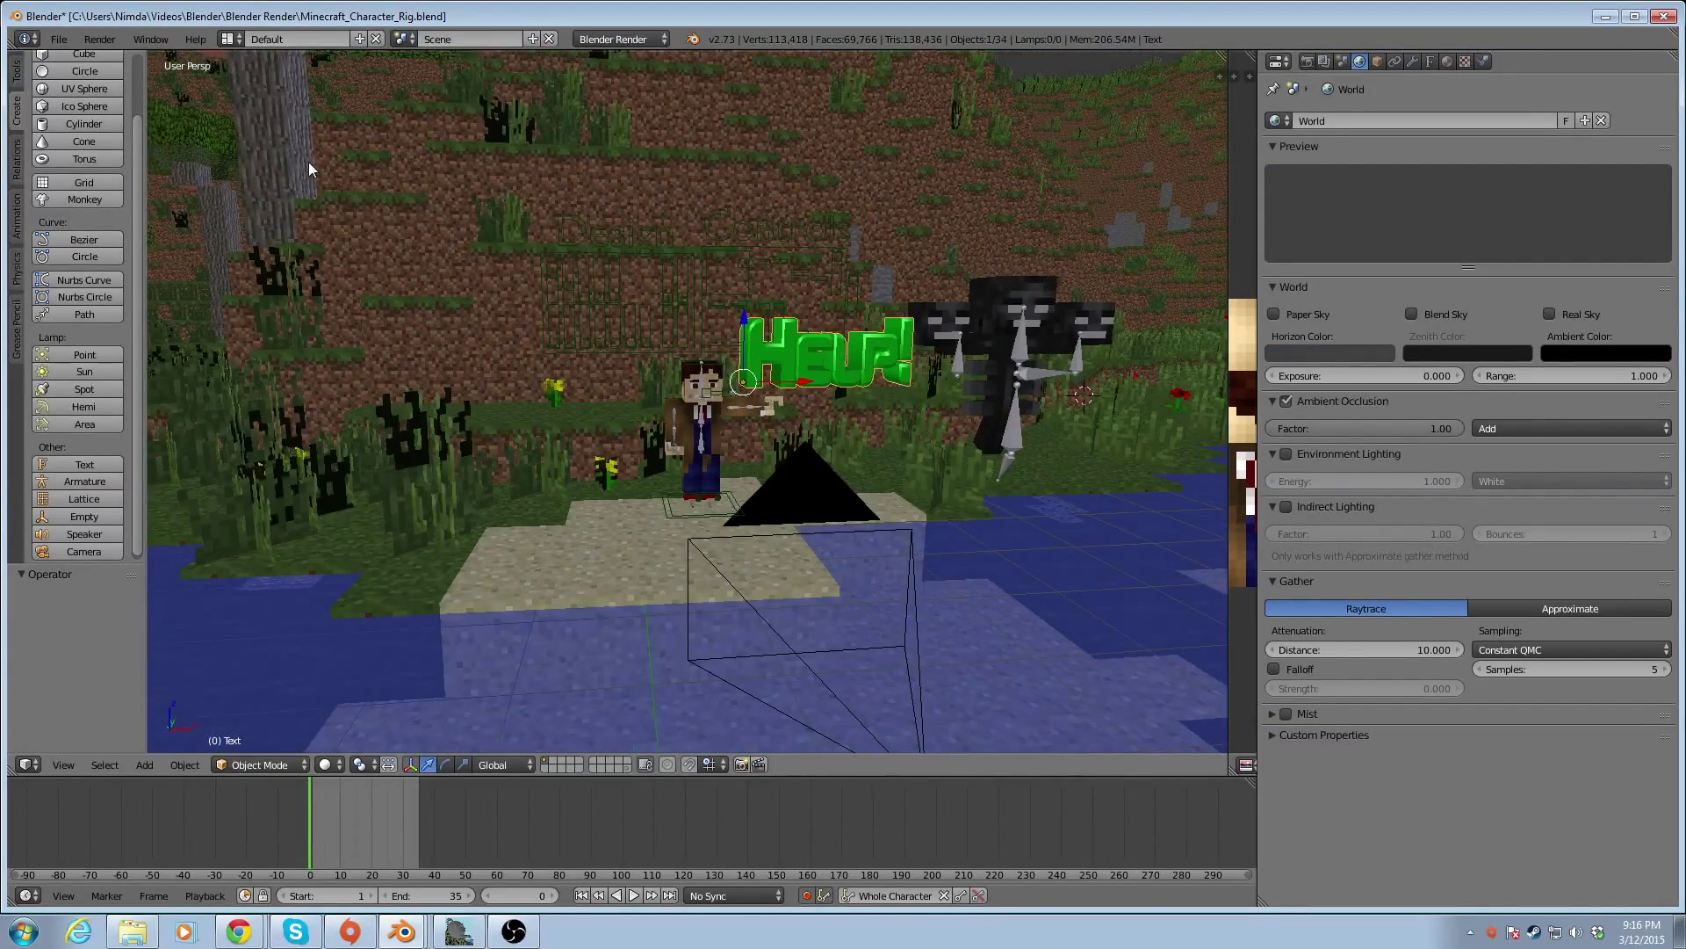
scroll(137, 74, up, 2)
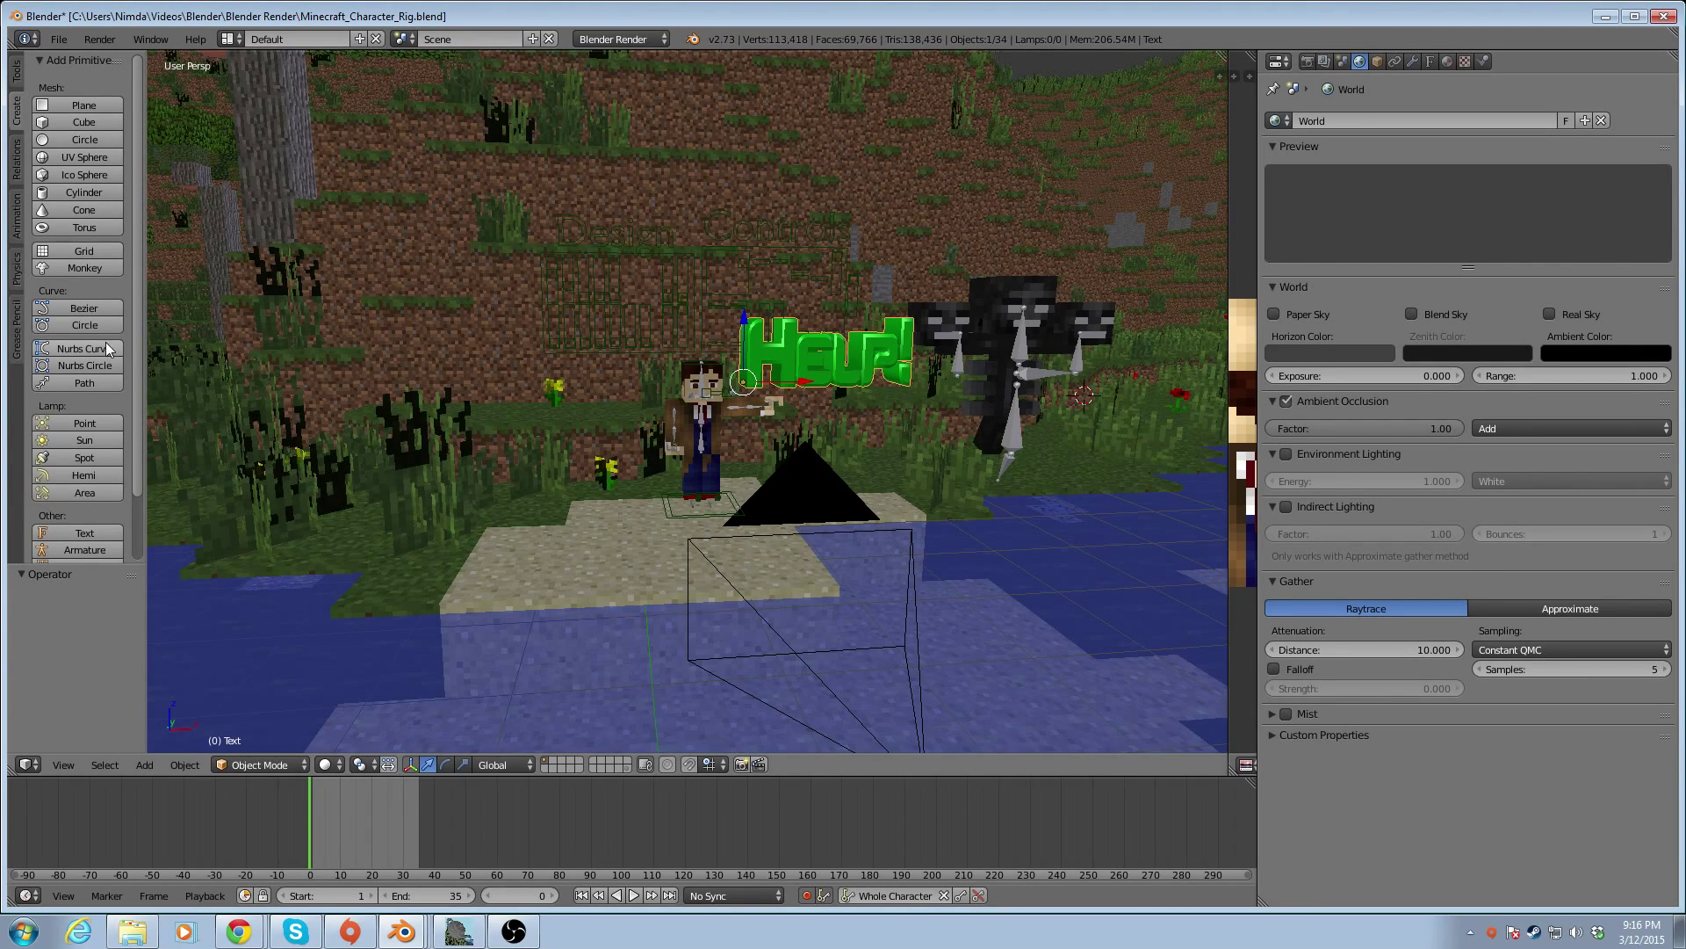
click(71, 106)
middle_drag(672, 519, 624, 545)
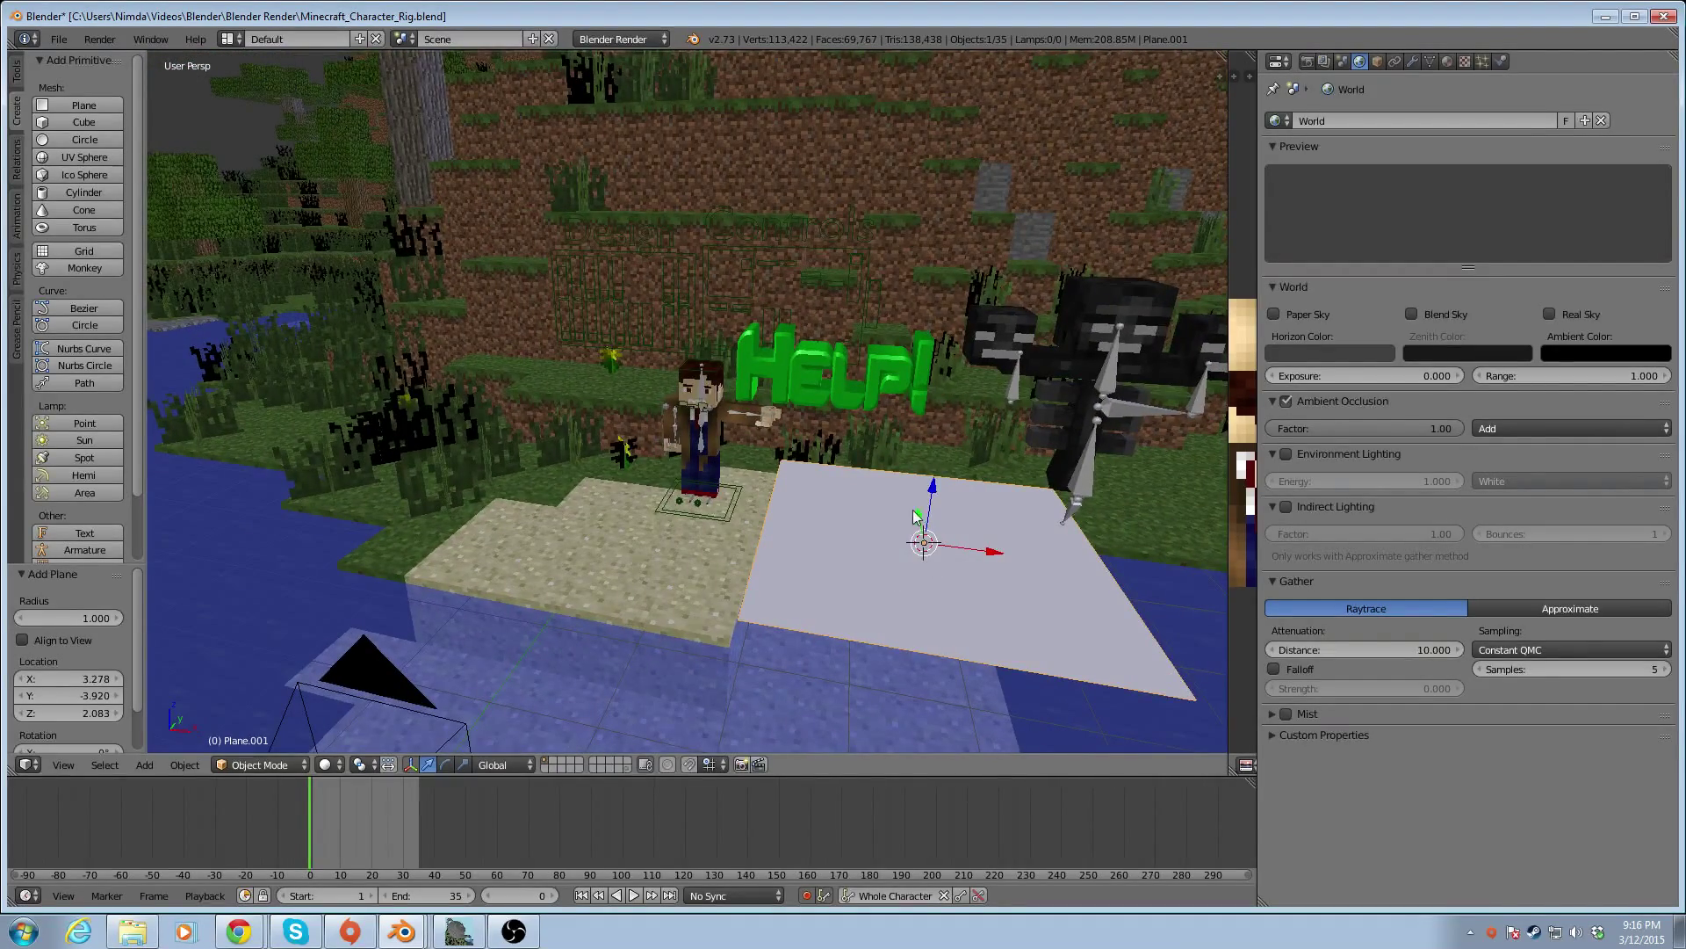
drag(911, 524, 888, 403)
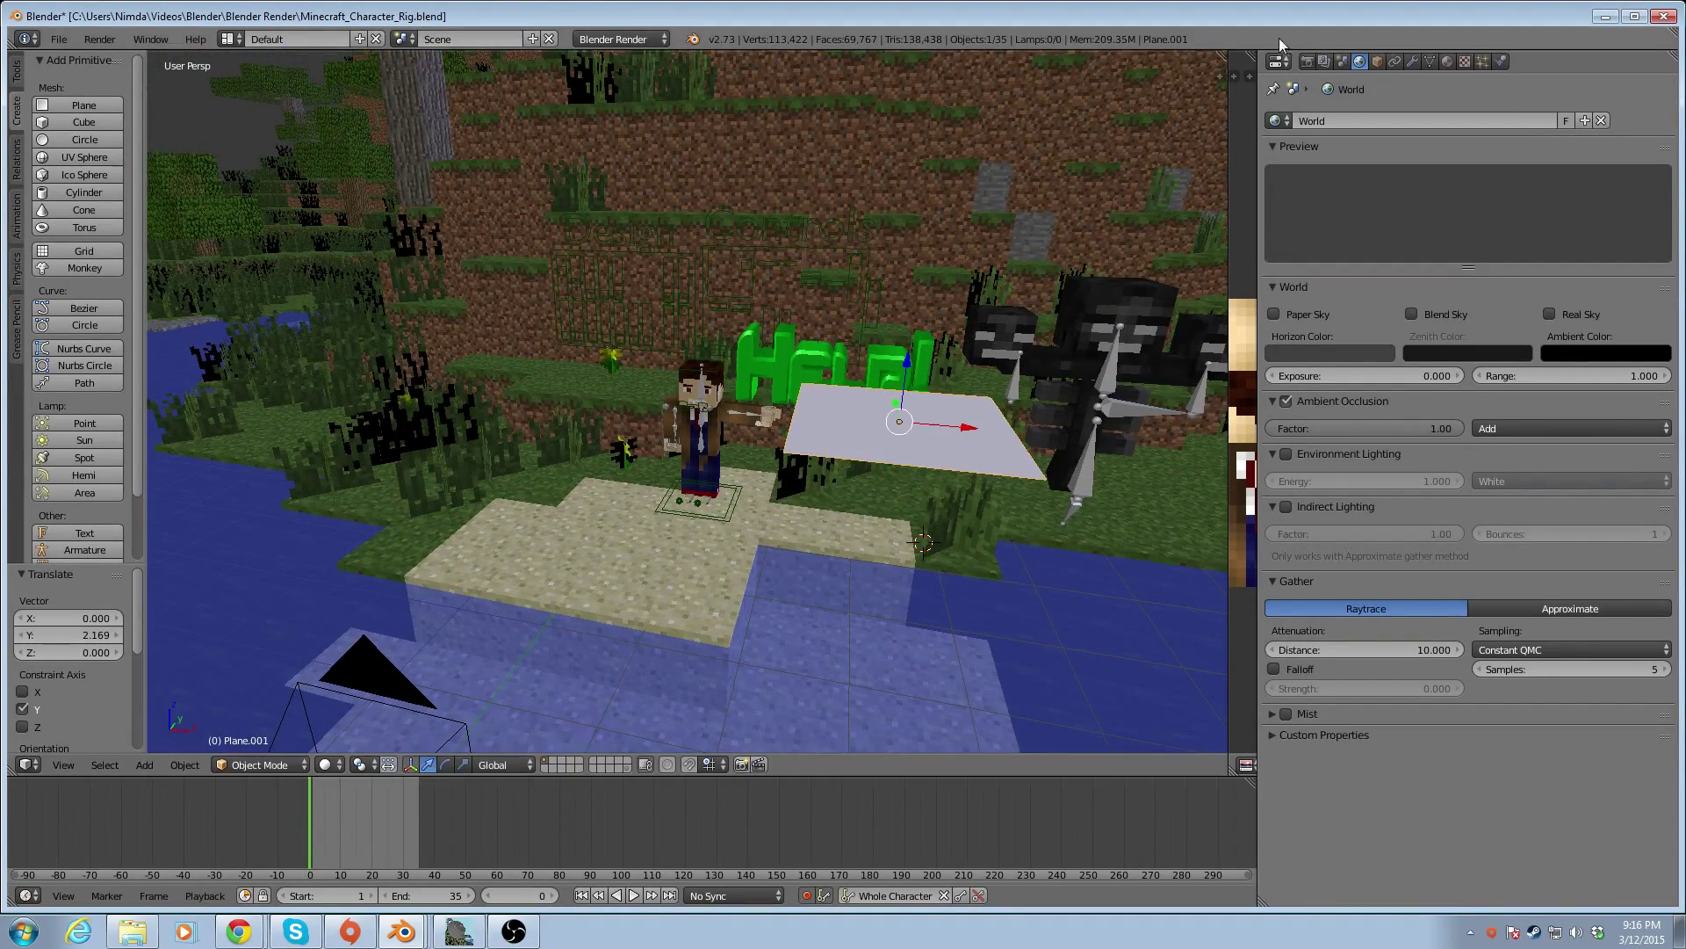
Stand the new plane upright by setting its X rotation to 90°
click(1377, 61)
click(1474, 186)
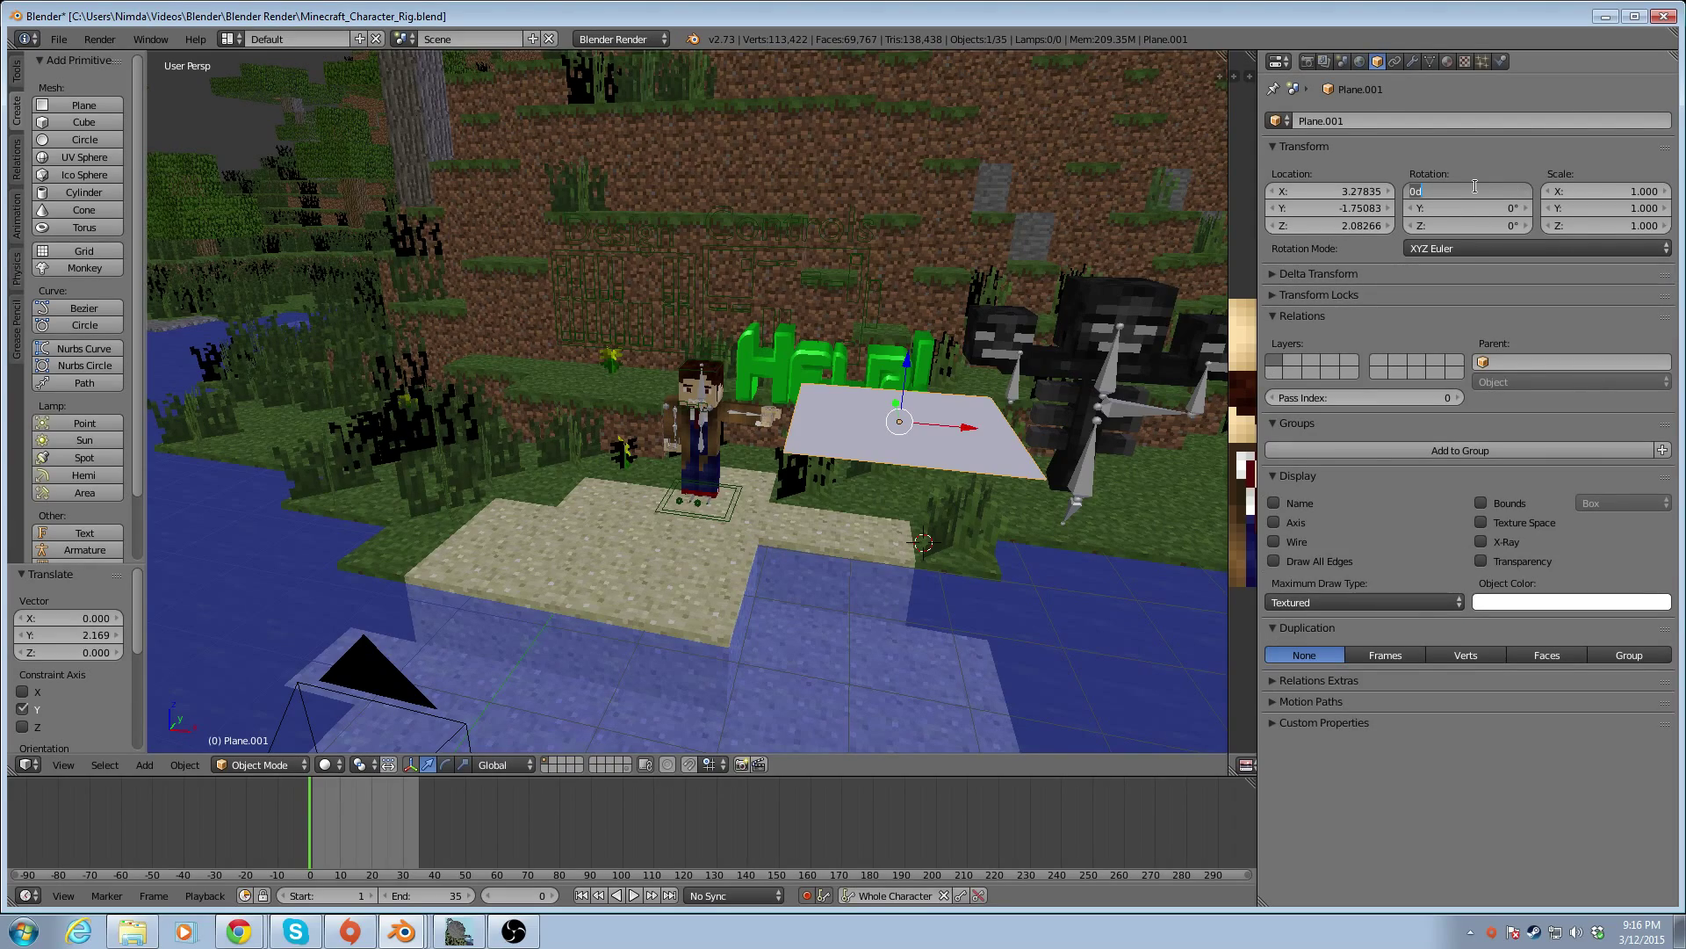
text(90)
key(Return)
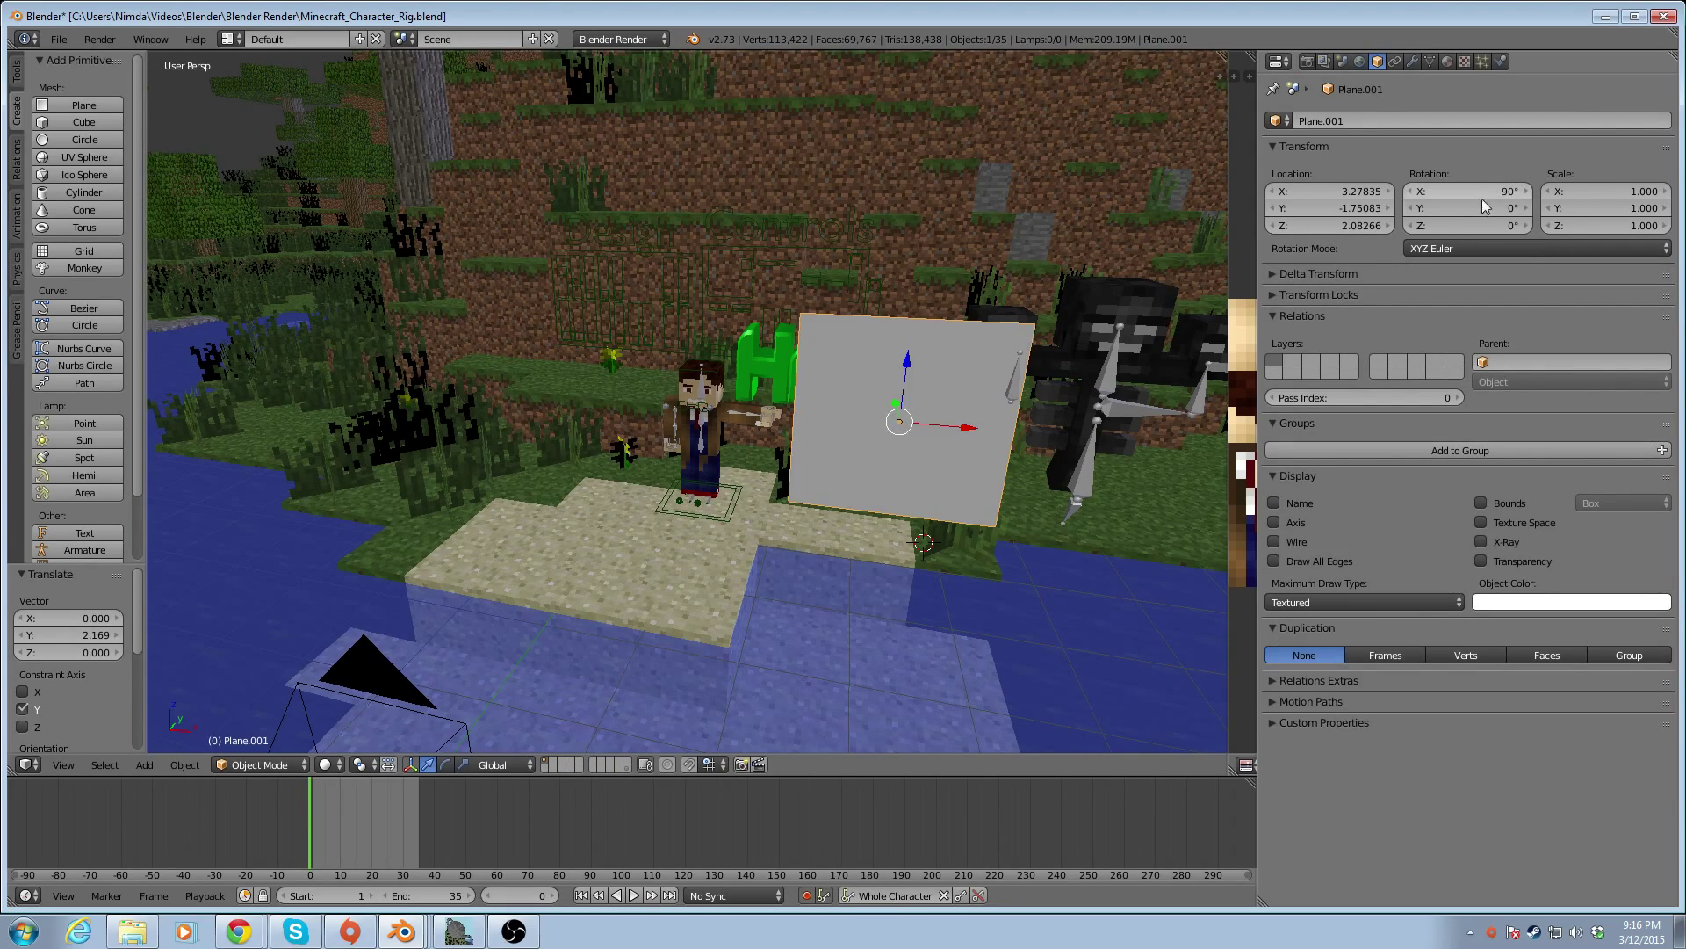
Move the upright plane far back behind the terrain along Y, to about Y 52.65
scroll(1073, 413, down, 7)
scroll(1072, 410, down, 3)
middle_drag(866, 389, 554, 495)
drag(718, 440, 1045, 409)
middle_drag(1112, 434, 527, 440)
drag(414, 414, 771, 418)
Scale the plane up uniformly to about 178.9 so it spans the background behind the whole landscape
middle_drag(756, 469, 908, 356)
scroll(908, 356, down, 5)
key(s)
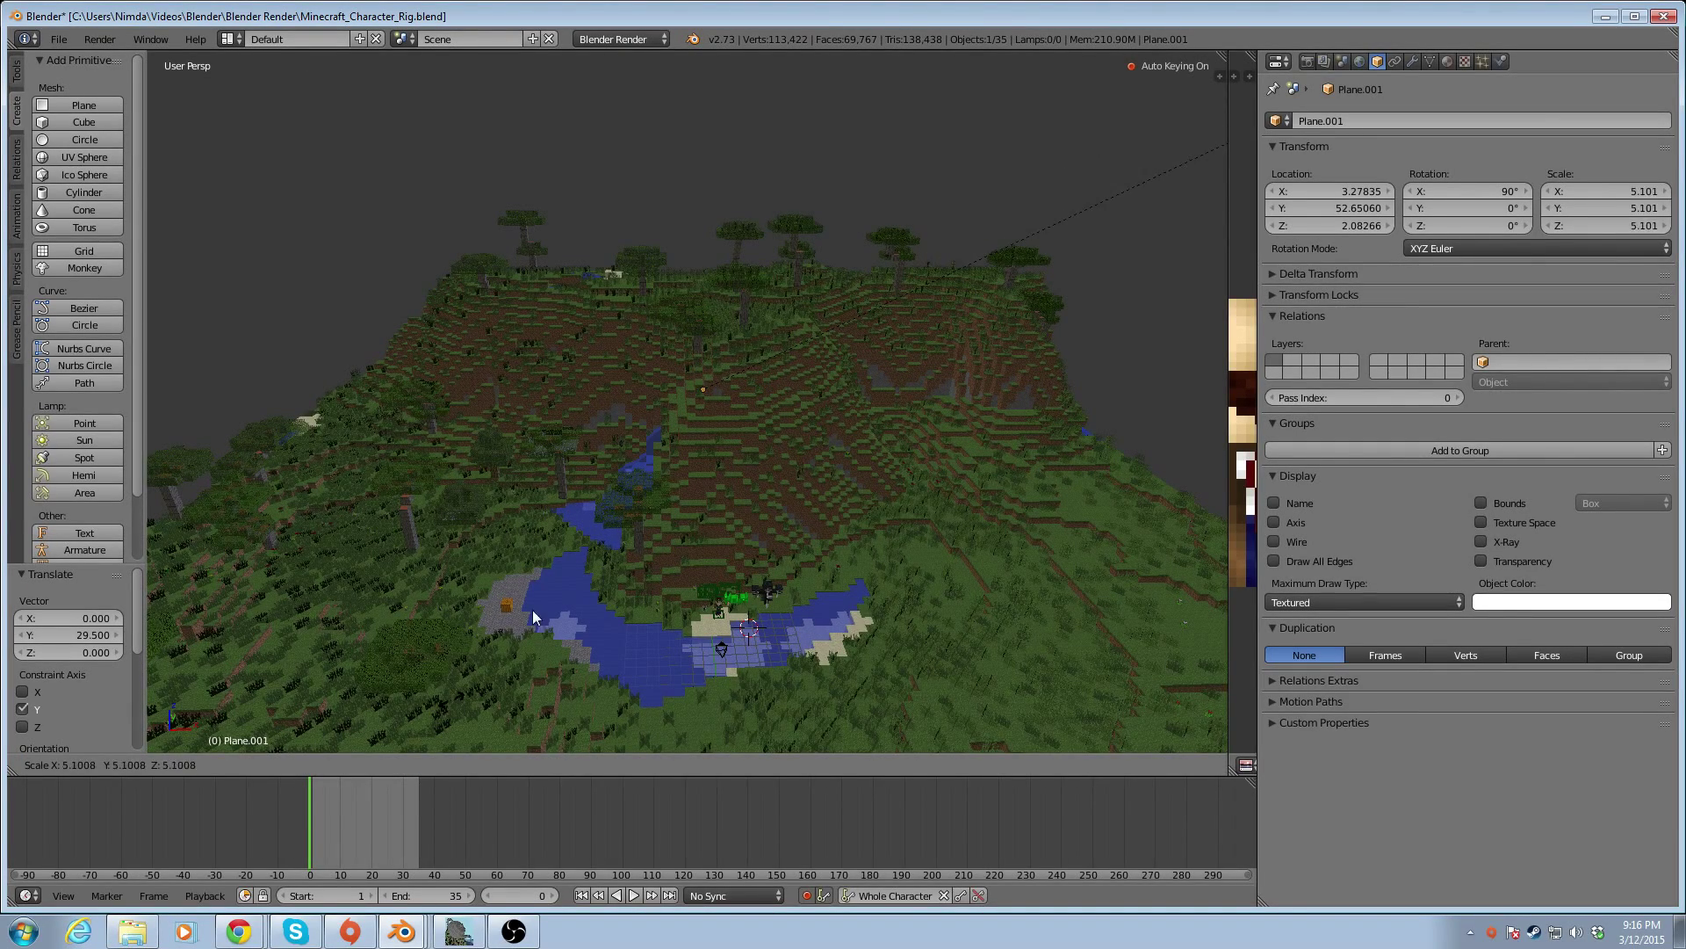
click(732, 140)
middle_drag(719, 156, 751, 525)
key(s)
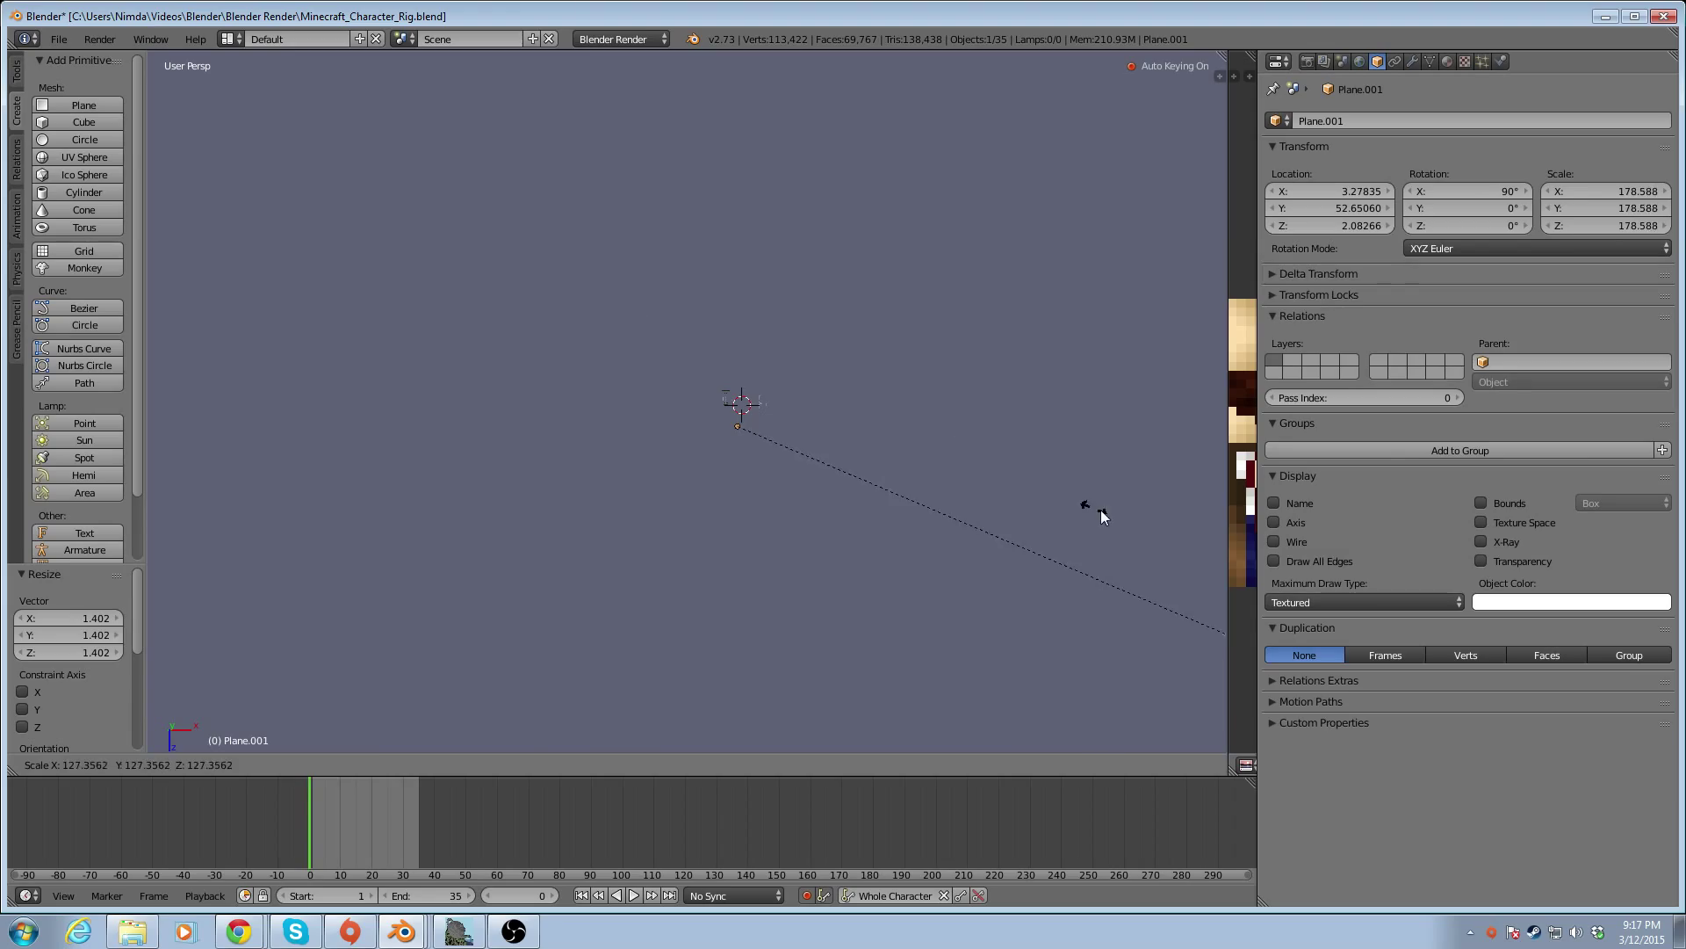
click(1089, 505)
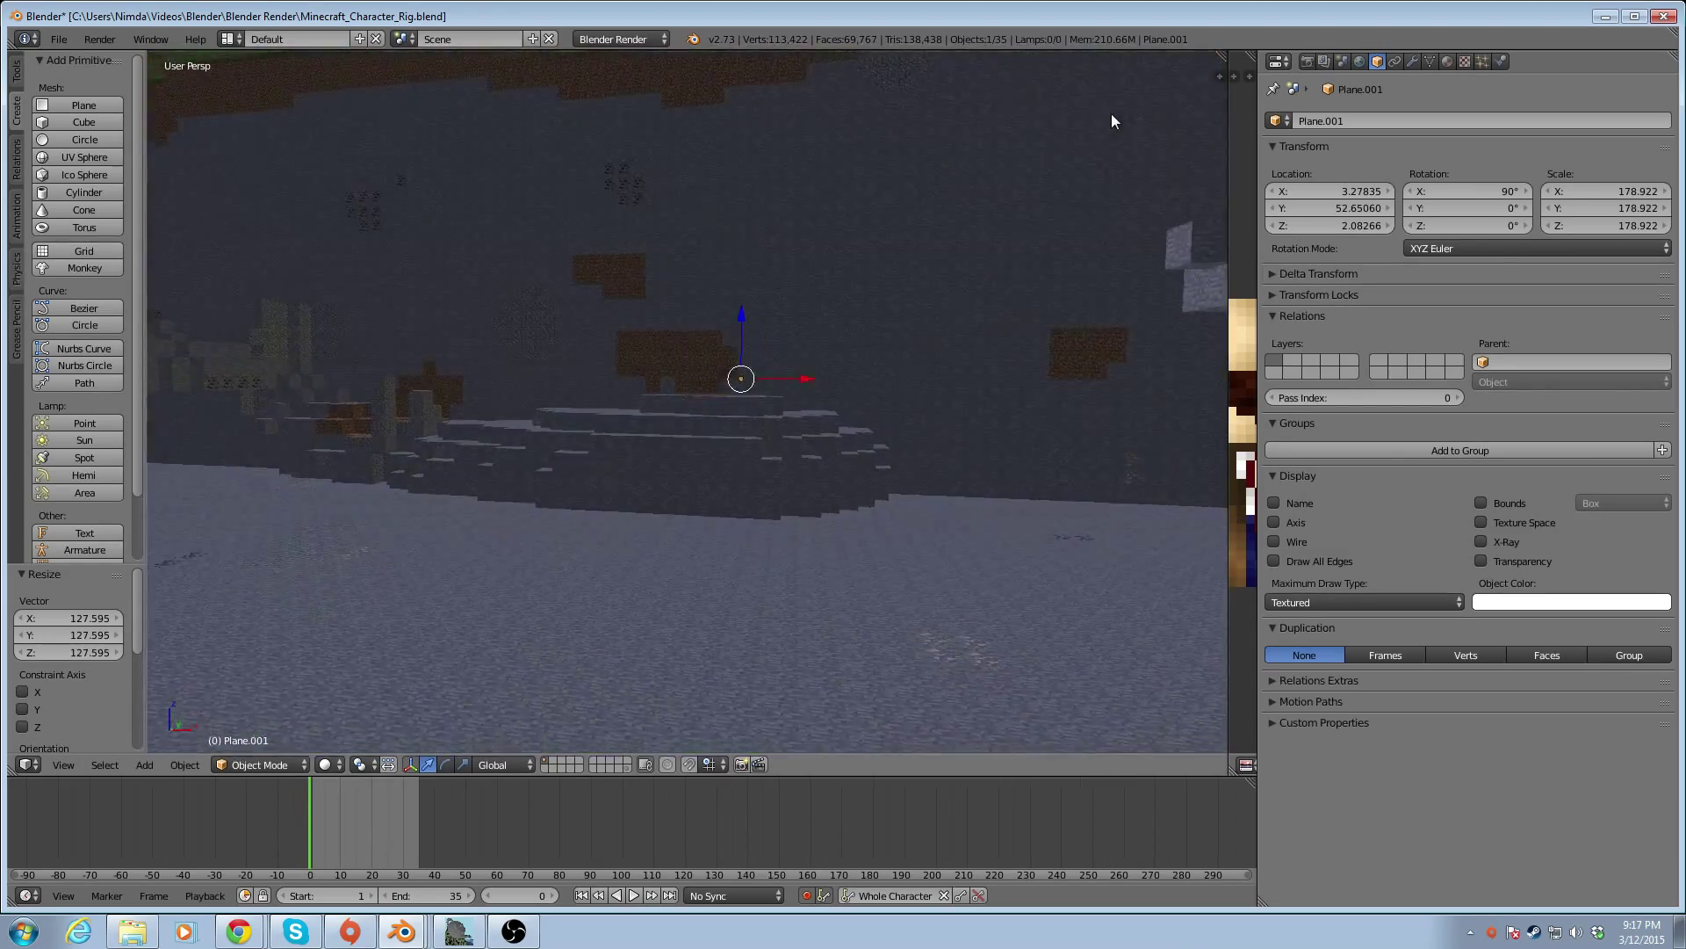
Give the background plane a new material with a blue diffuse color of R 0.000, G 0.209, B 0.800
middle_drag(1112, 115, 933, 170)
scroll(933, 172, down, 5)
scroll(933, 172, down, 6)
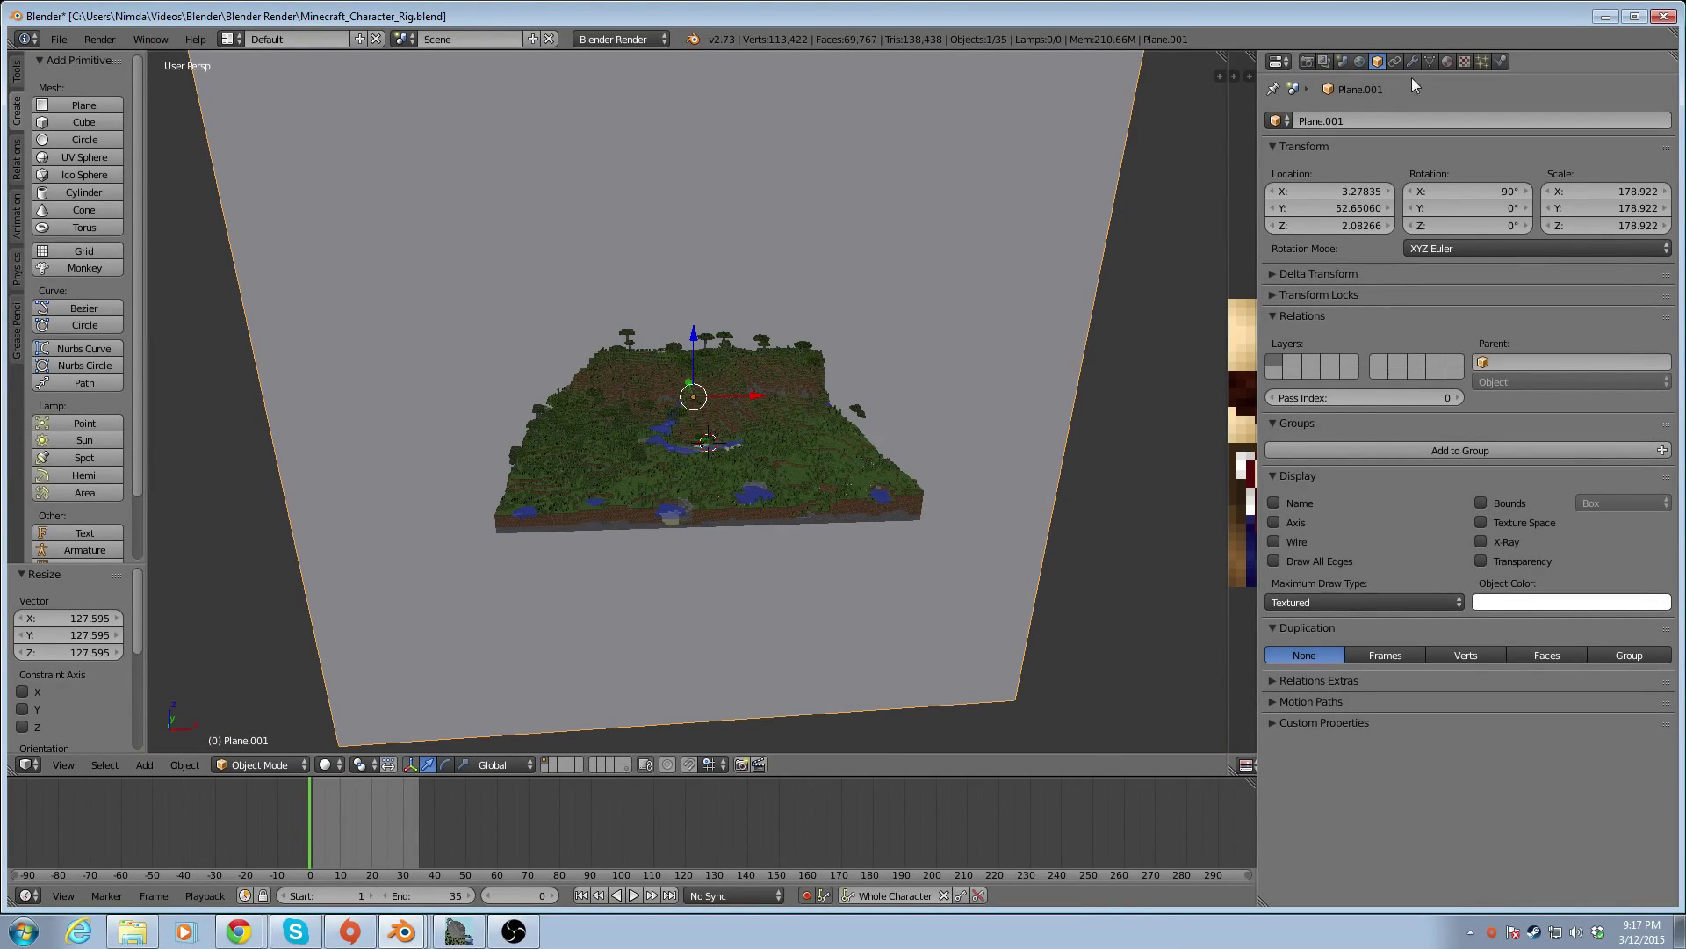
click(1447, 61)
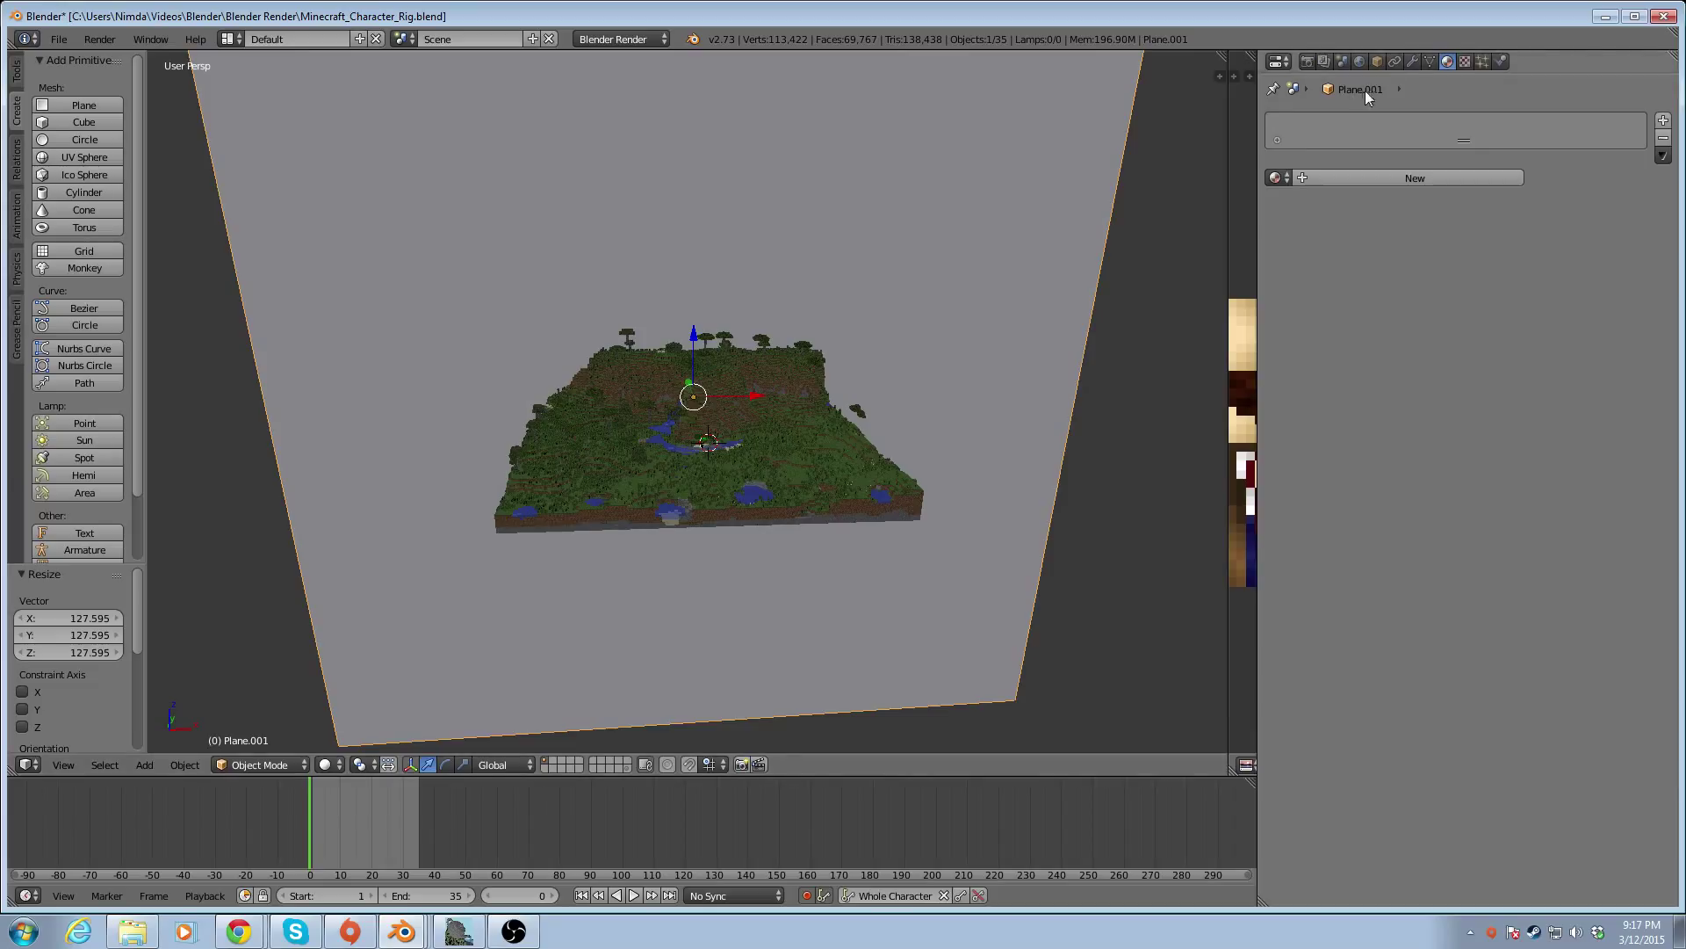
click(1339, 174)
click(1357, 392)
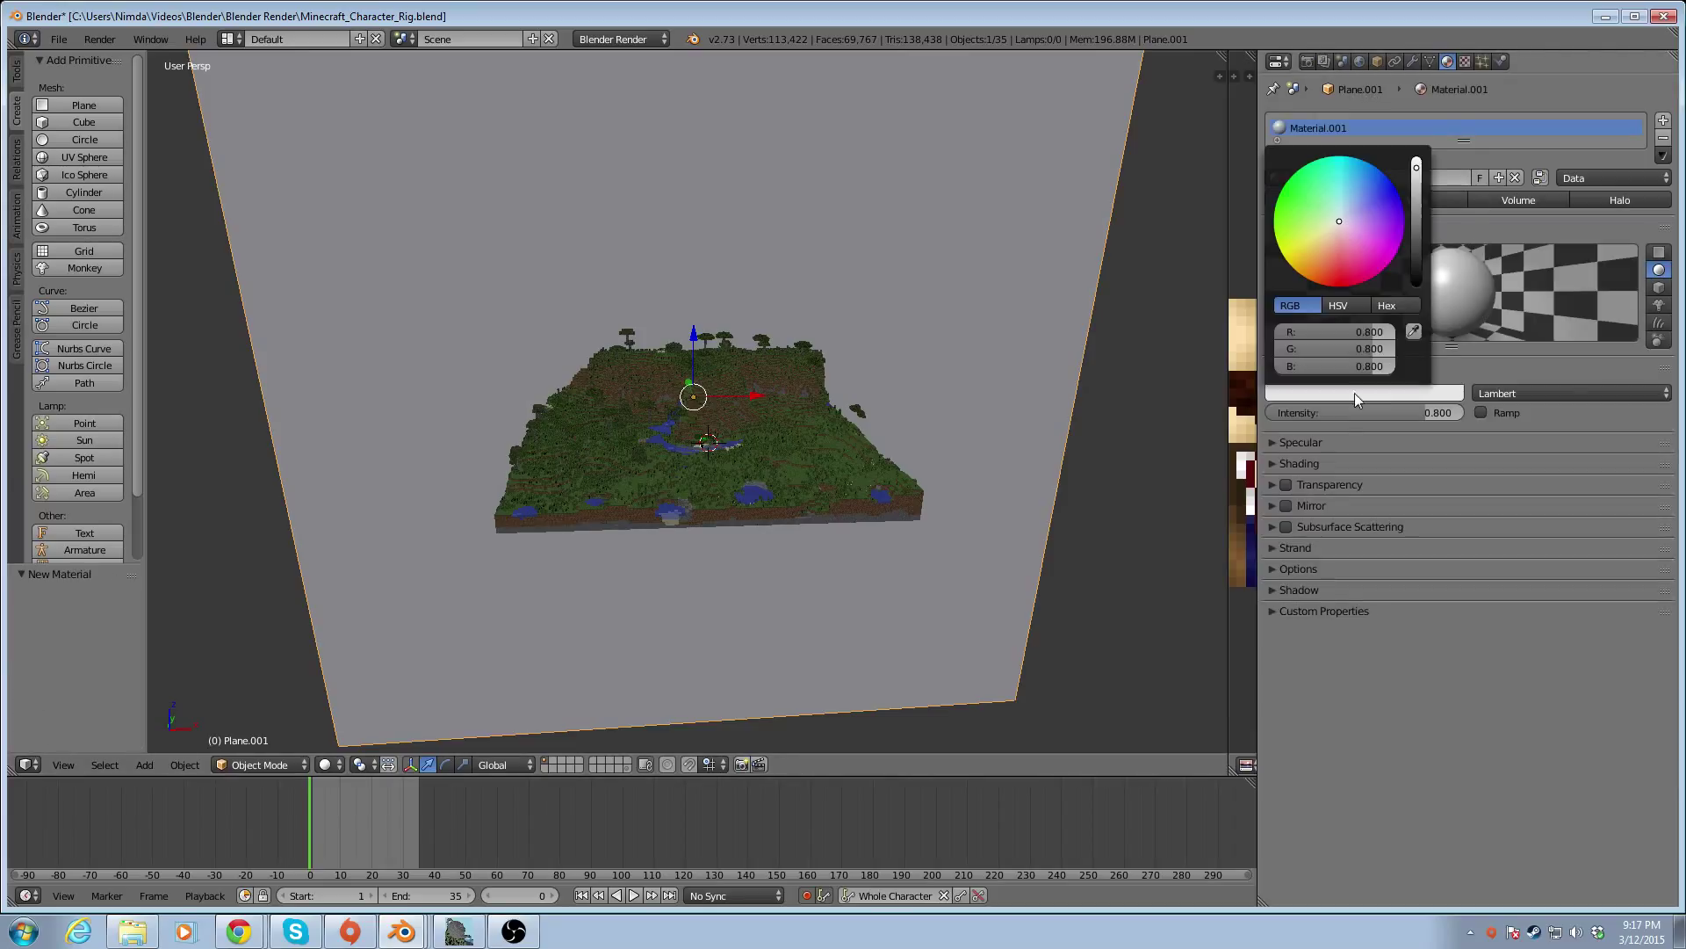
click(1366, 164)
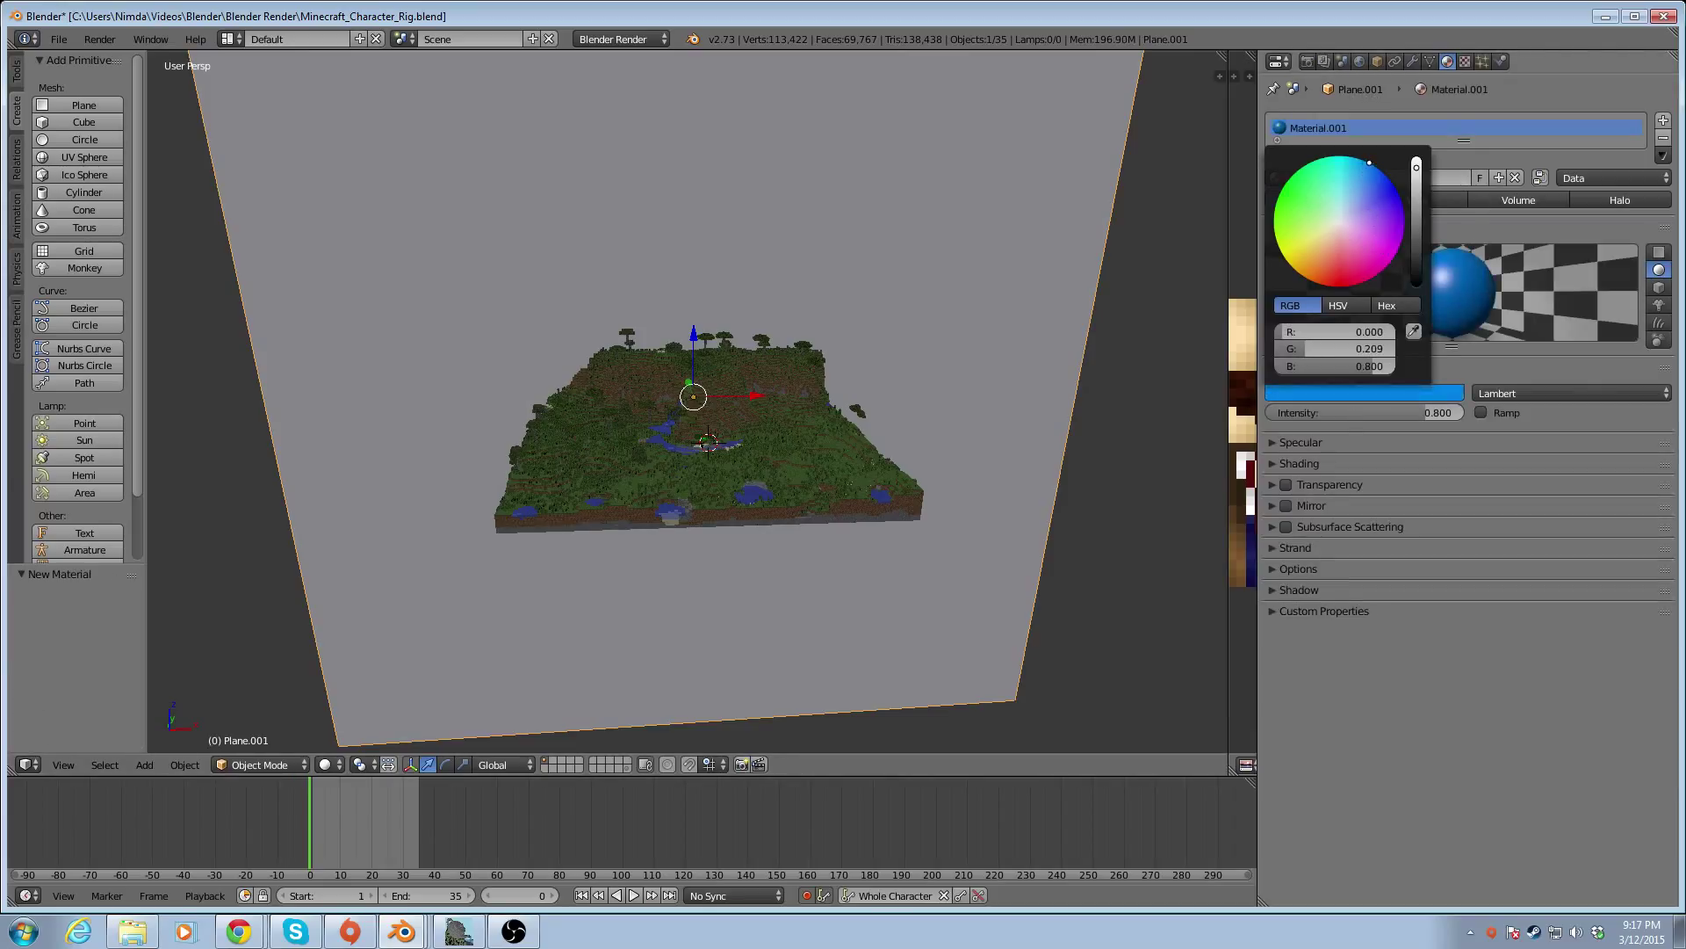
click(1157, 345)
Set the blue material's diffuse intensity to 1.000 and switch its preview to a flat plane
click(1465, 61)
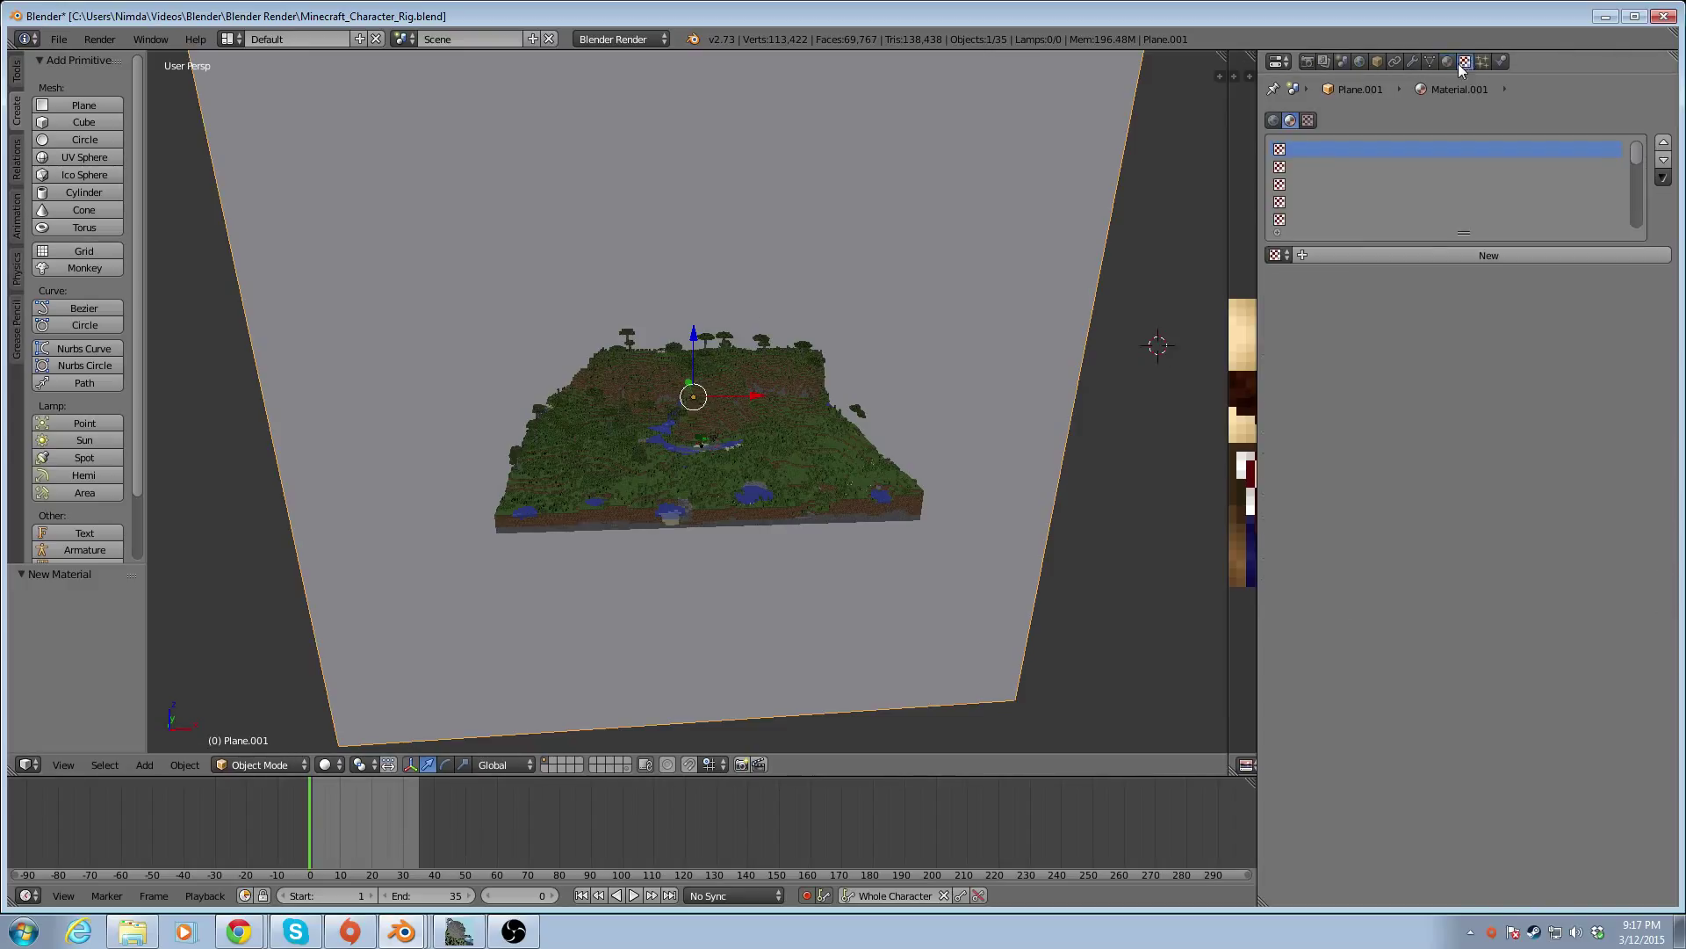
click(1448, 60)
middle_drag(1140, 260, 1120, 223)
drag(1391, 424, 1465, 409)
click(1659, 252)
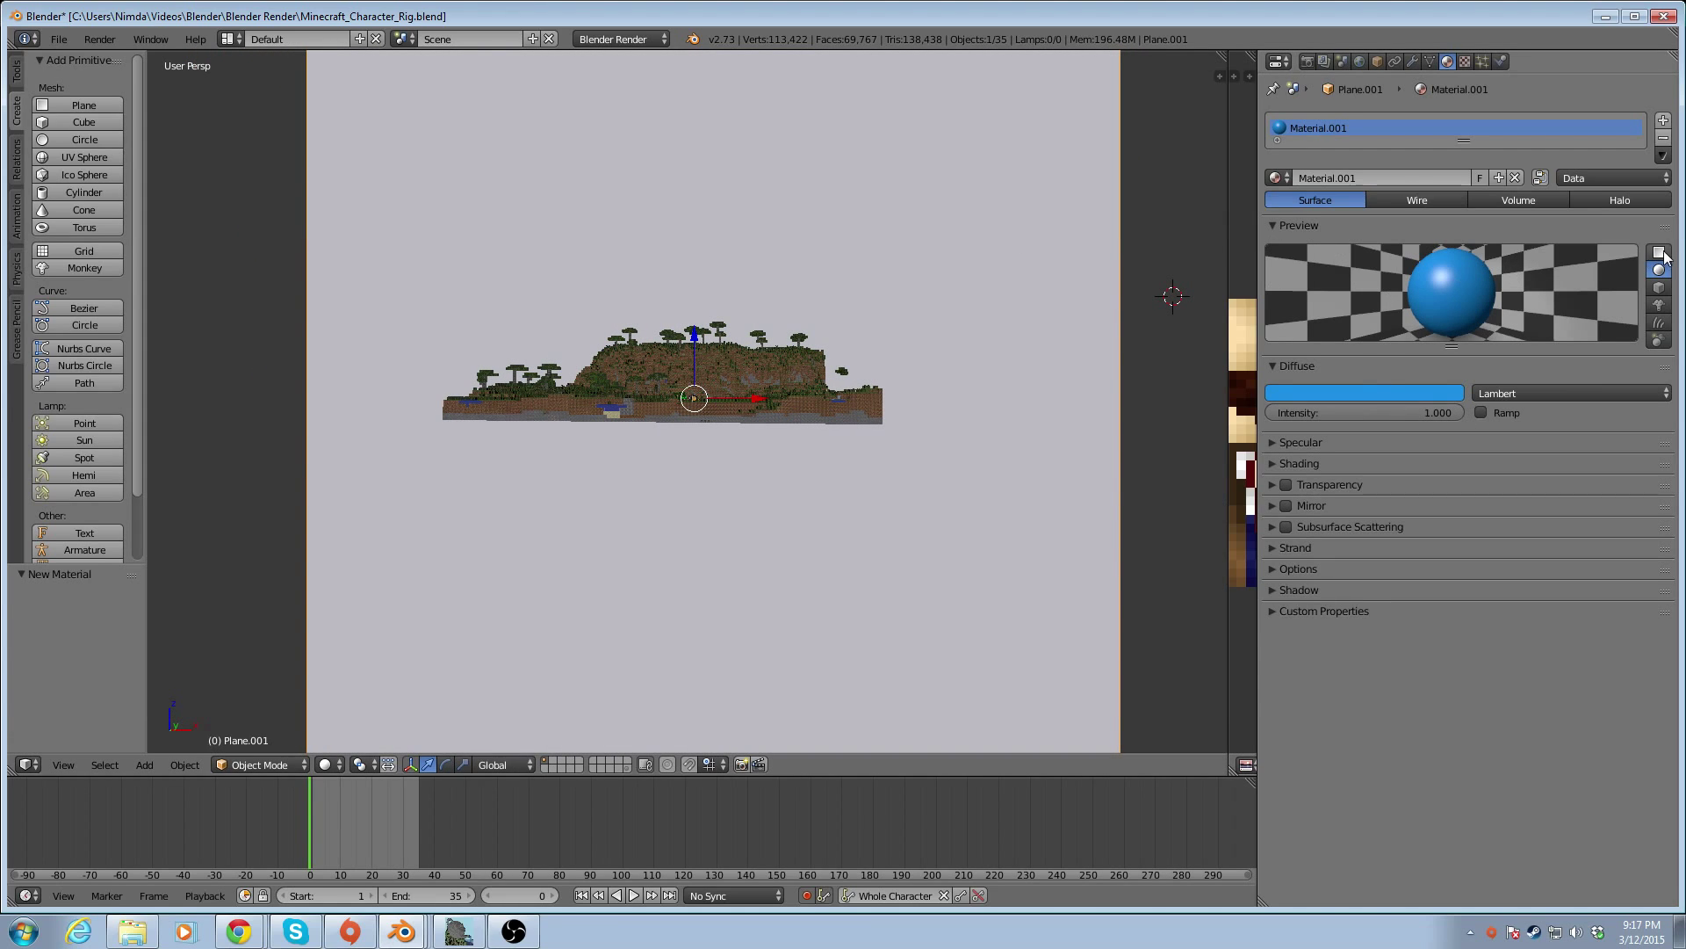
Check the blue sky plane behind the landscape in Rendered viewport shading and return to Solid shading
middle_drag(619, 318, 790, 302)
scroll(734, 393, up, 10)
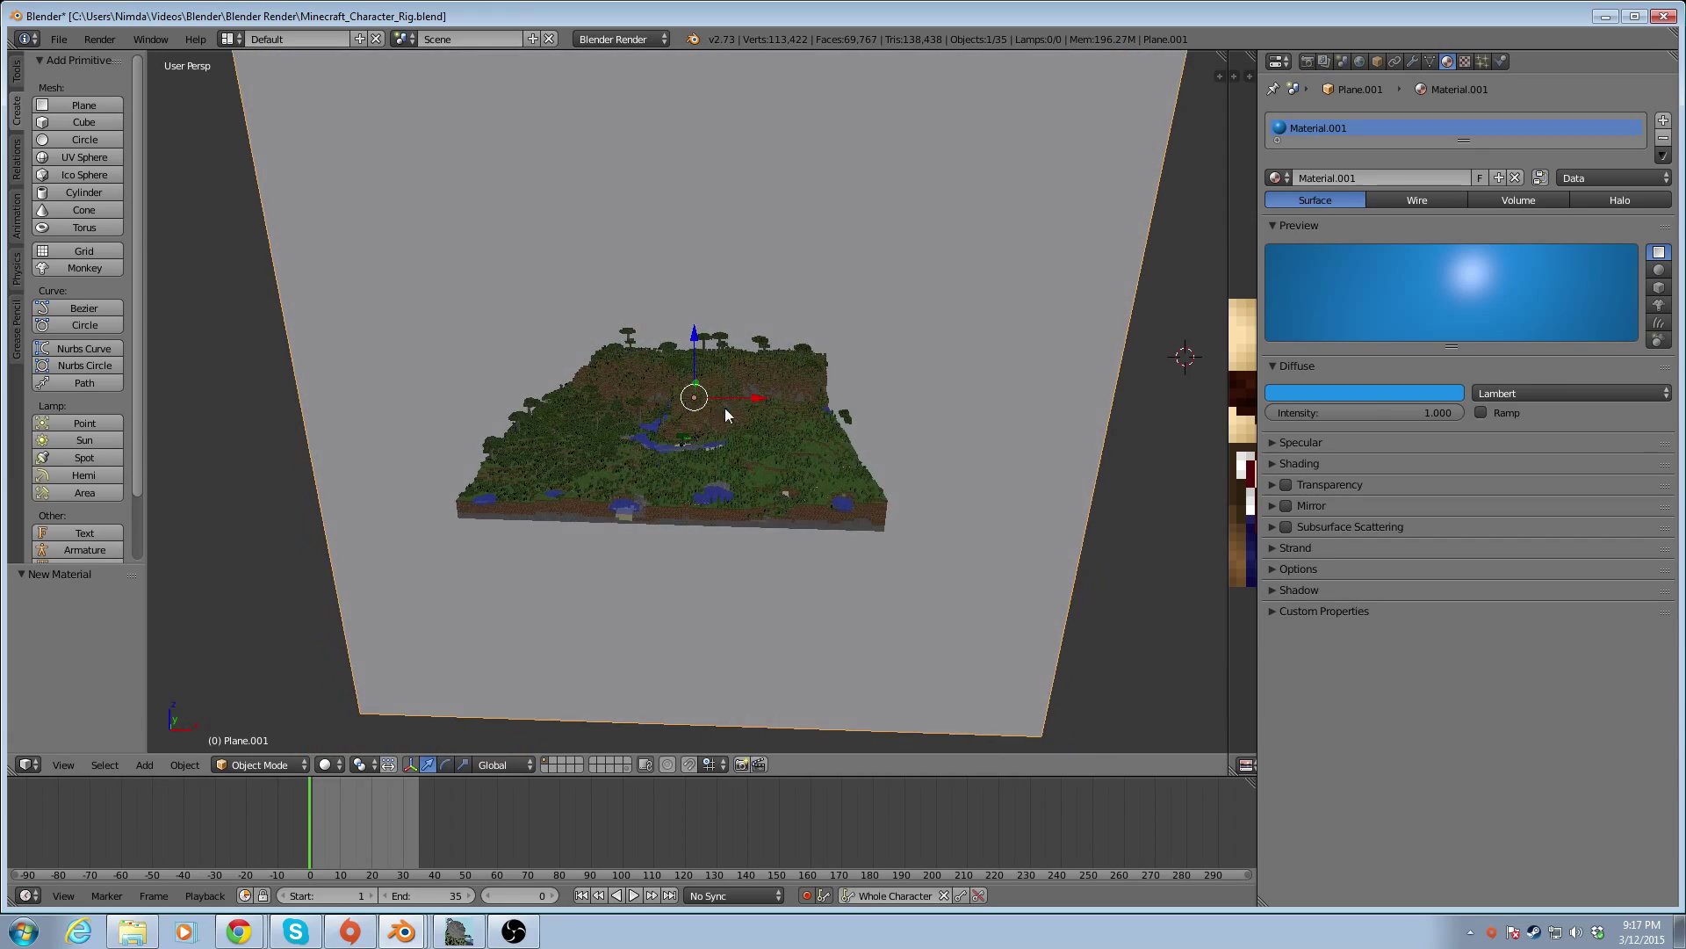
middle_drag(710, 445, 710, 419)
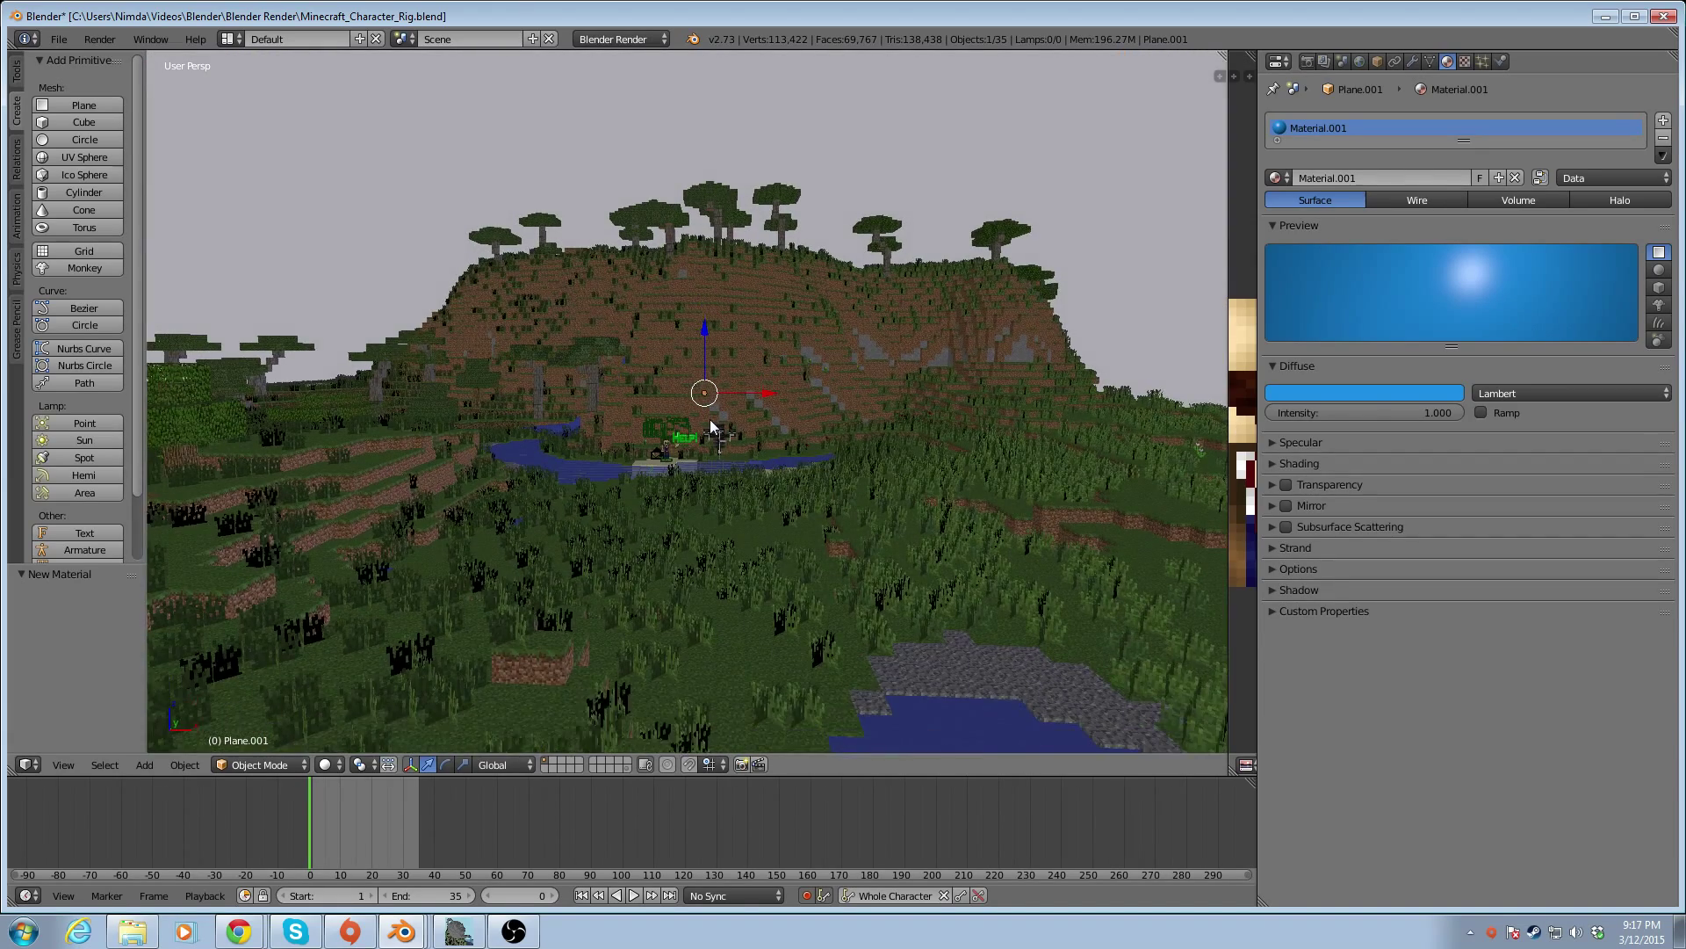
click(340, 765)
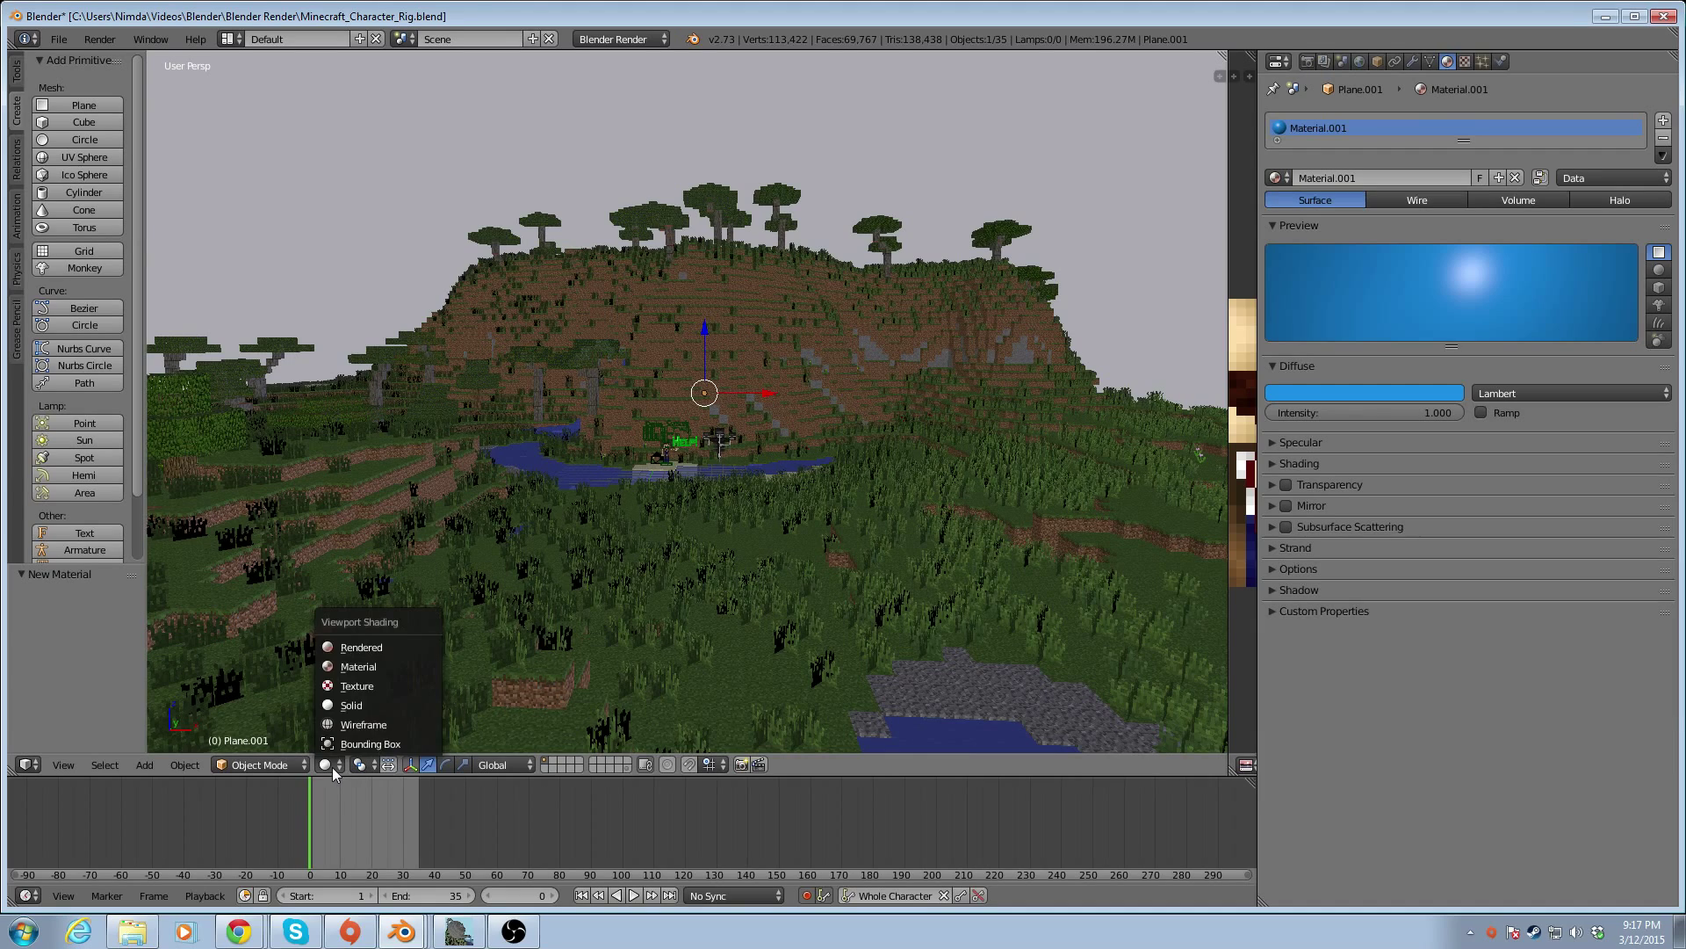
click(345, 646)
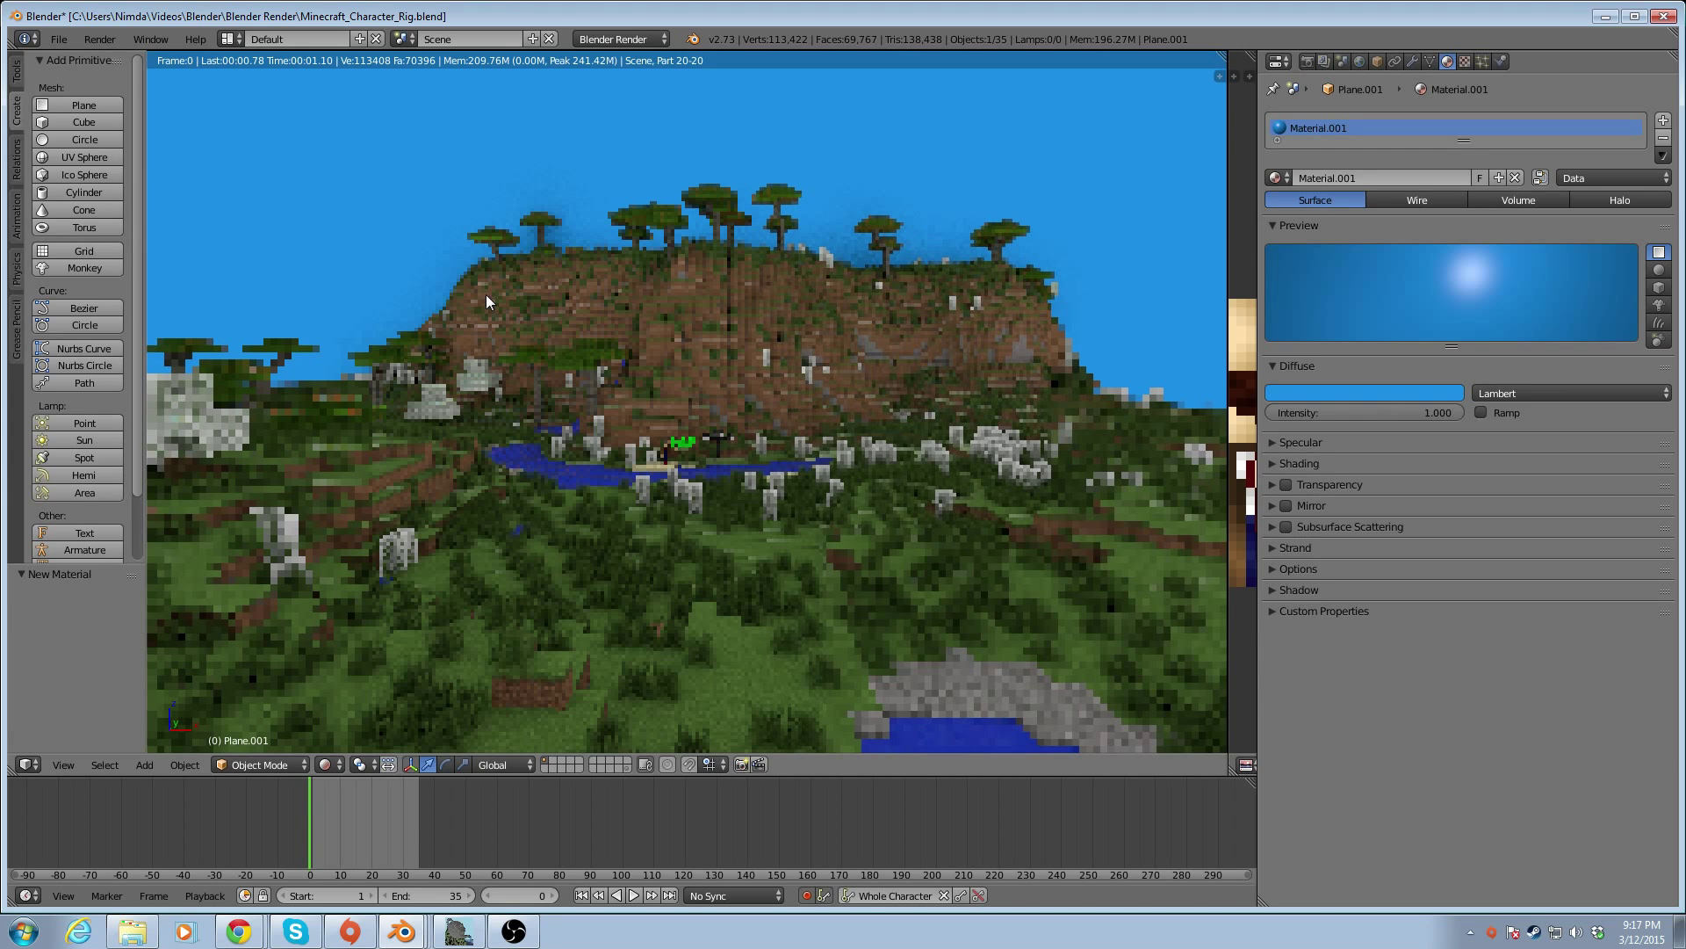
key(shift+z)
Append the Clouds object from Minecraft_Blocks_Rig.blend into the scene
click(59, 39)
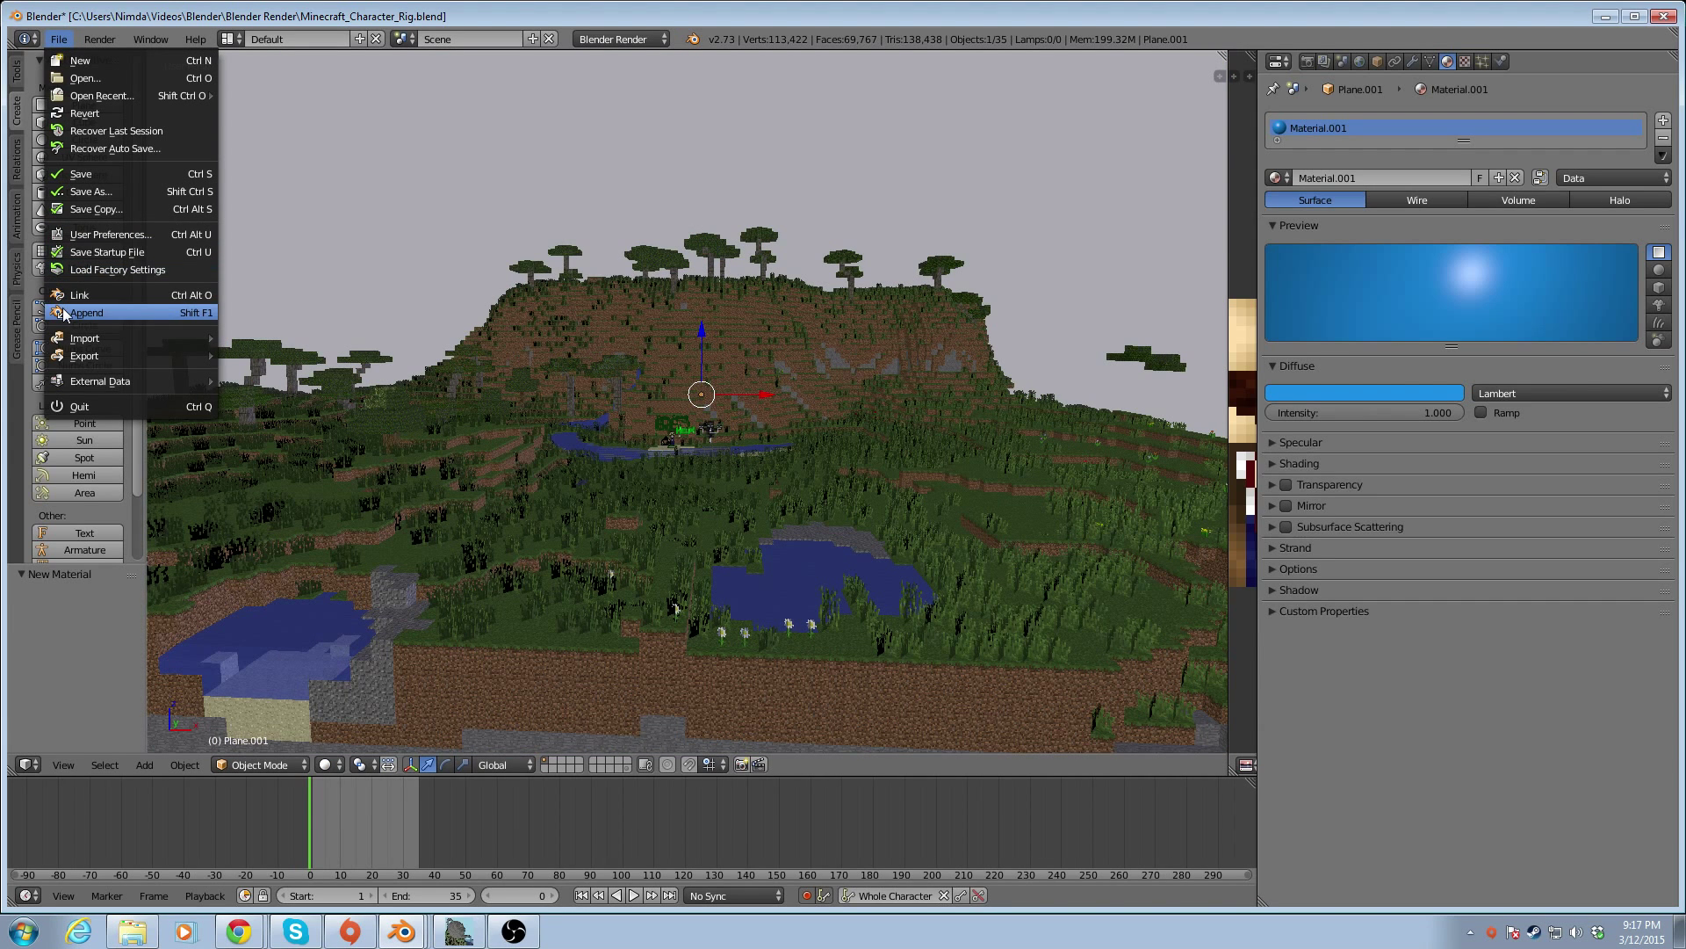
click(64, 312)
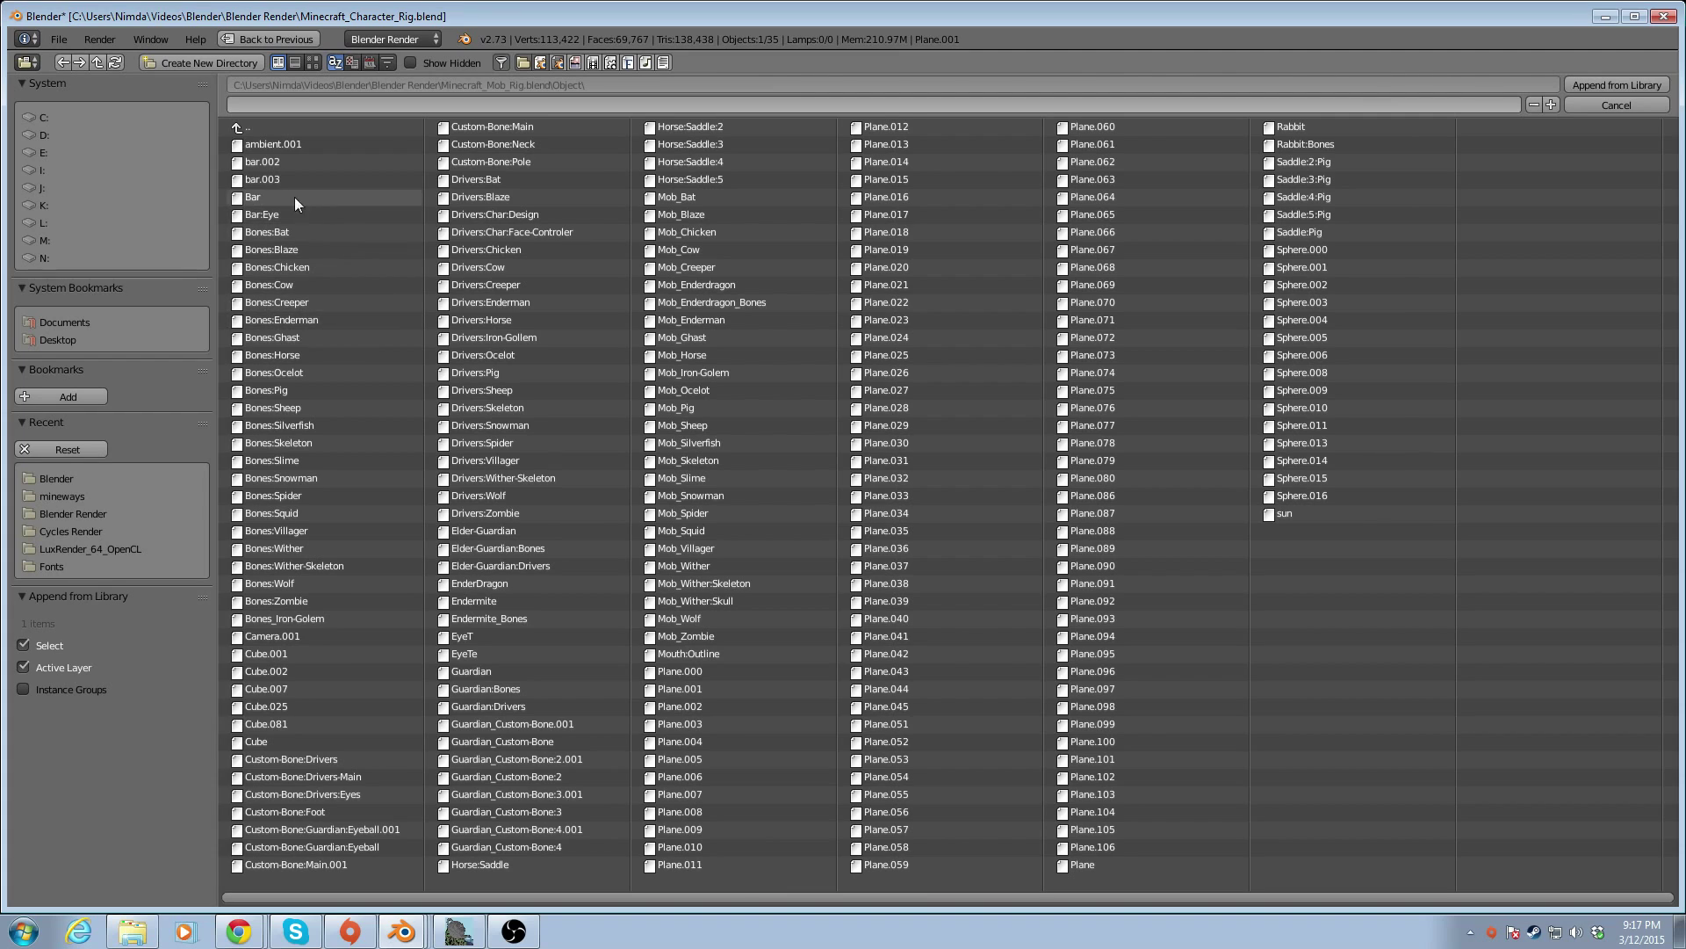
click(246, 129)
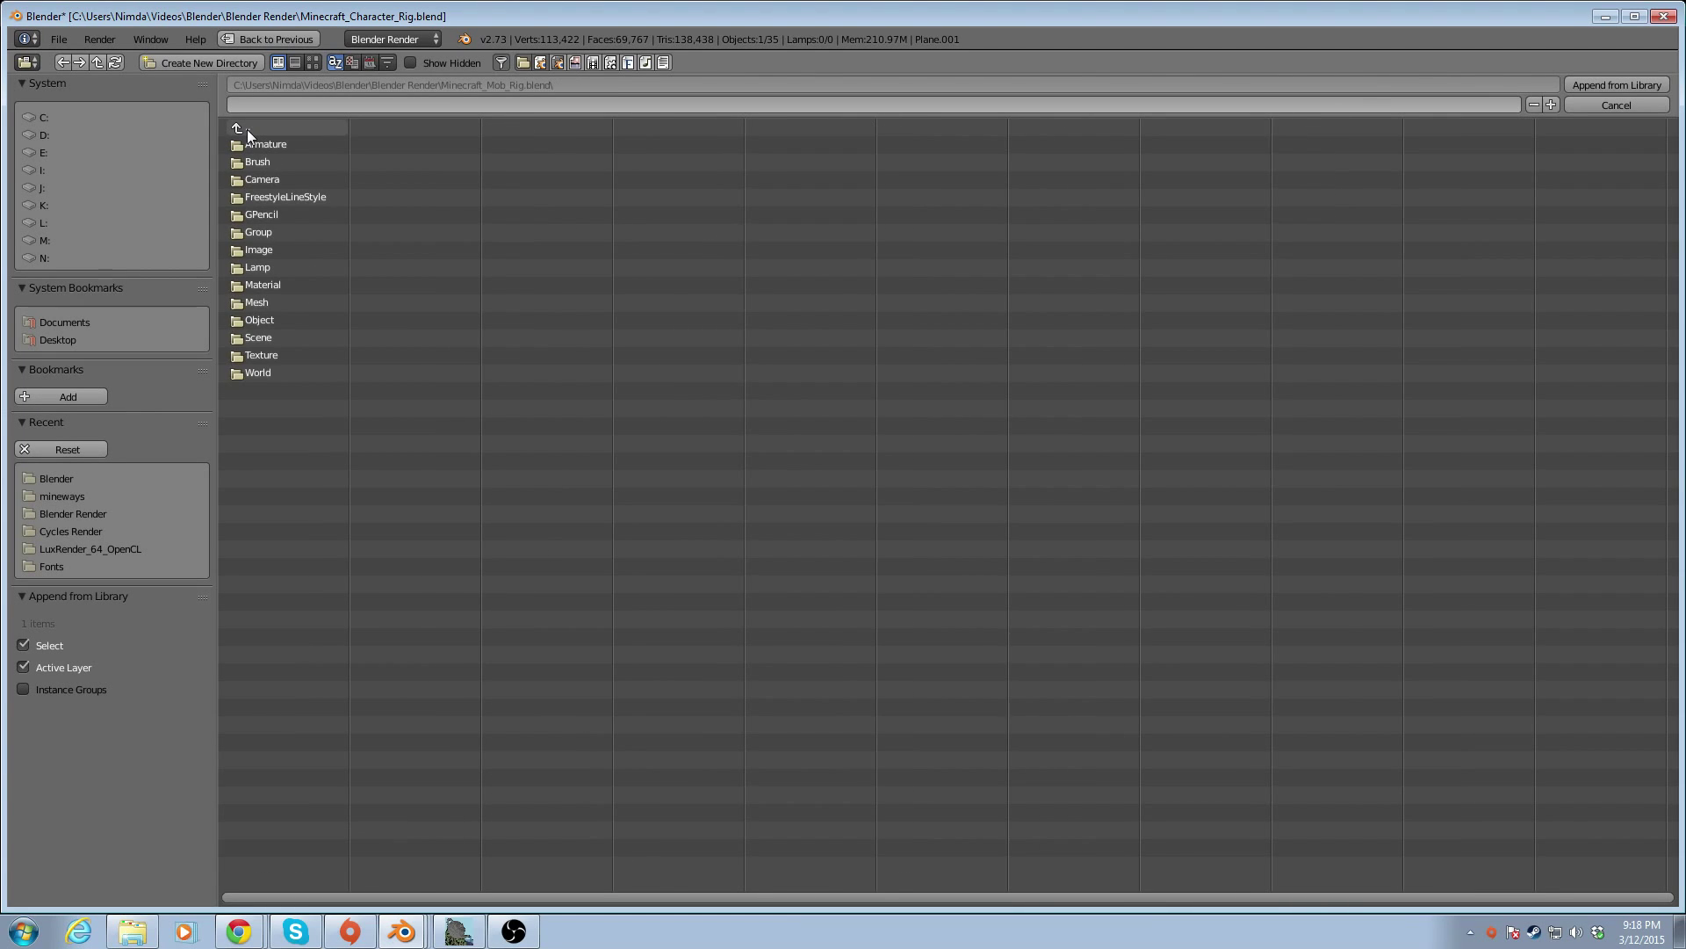
click(245, 129)
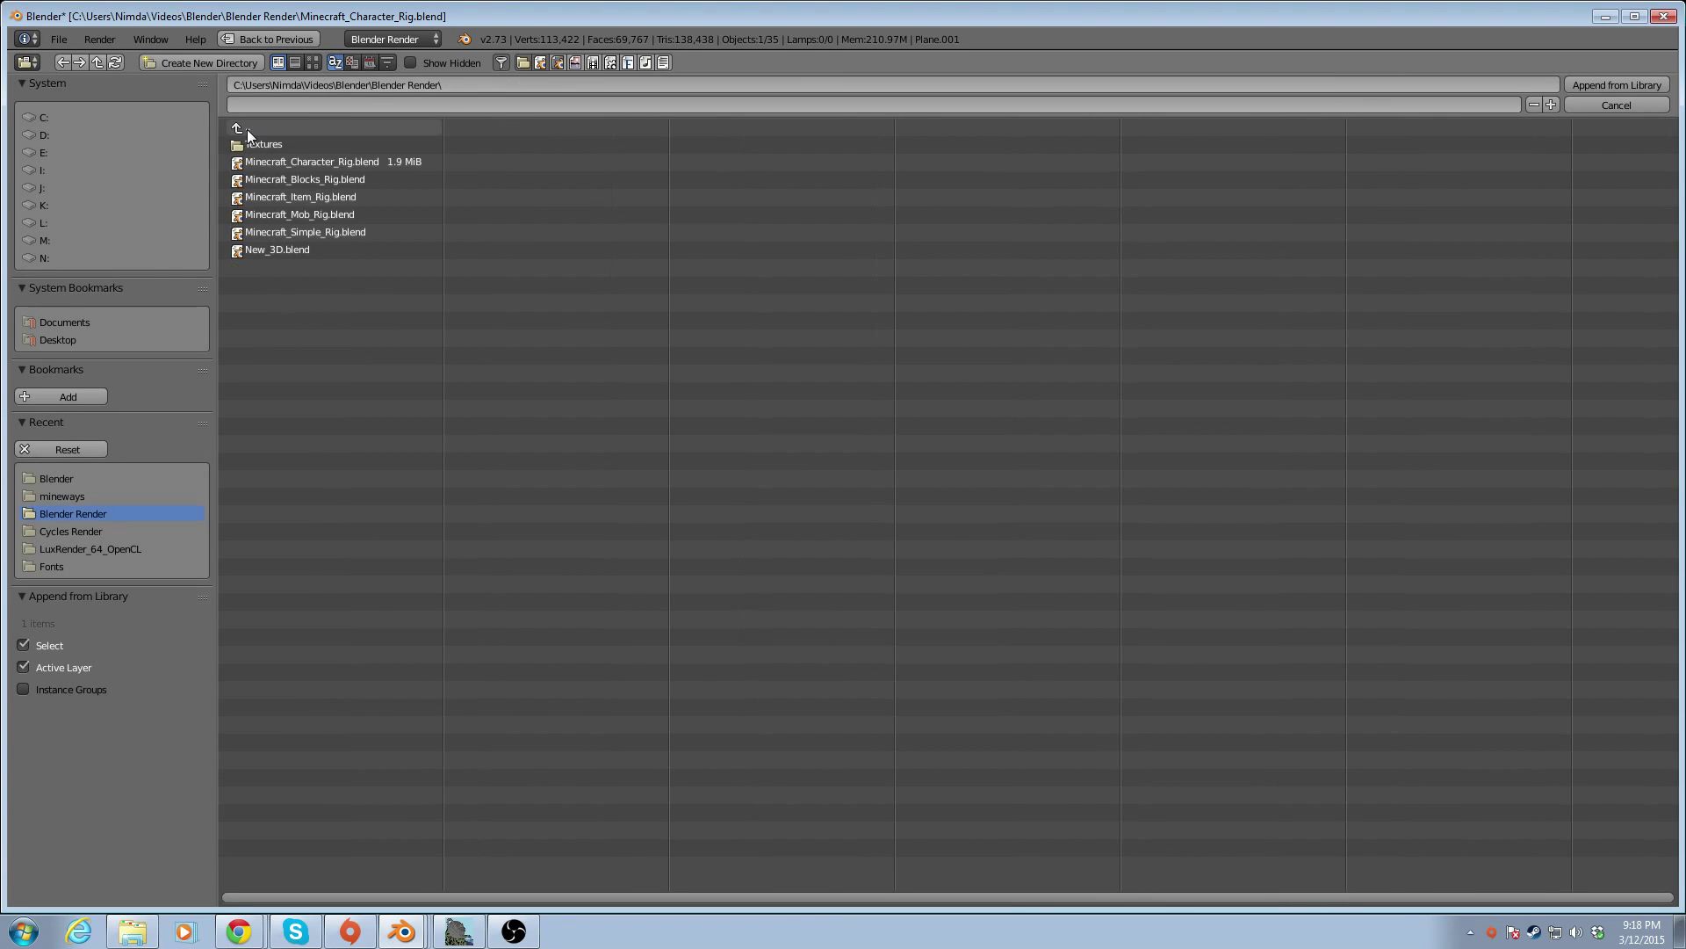
click(335, 179)
click(251, 320)
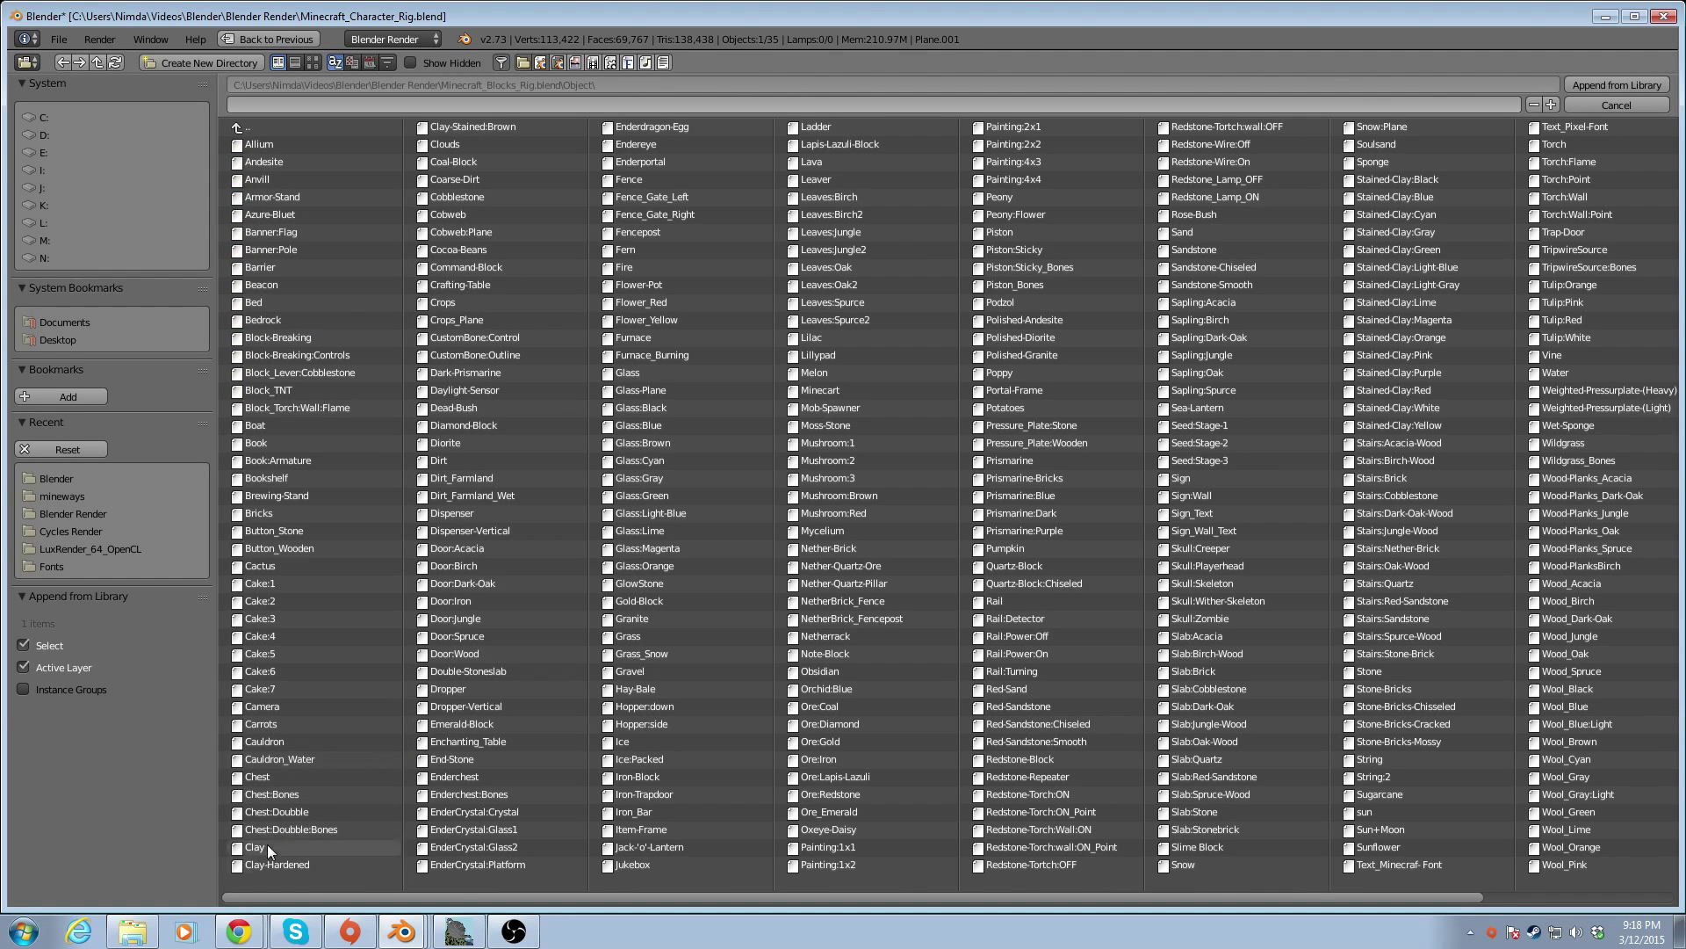
click(457, 144)
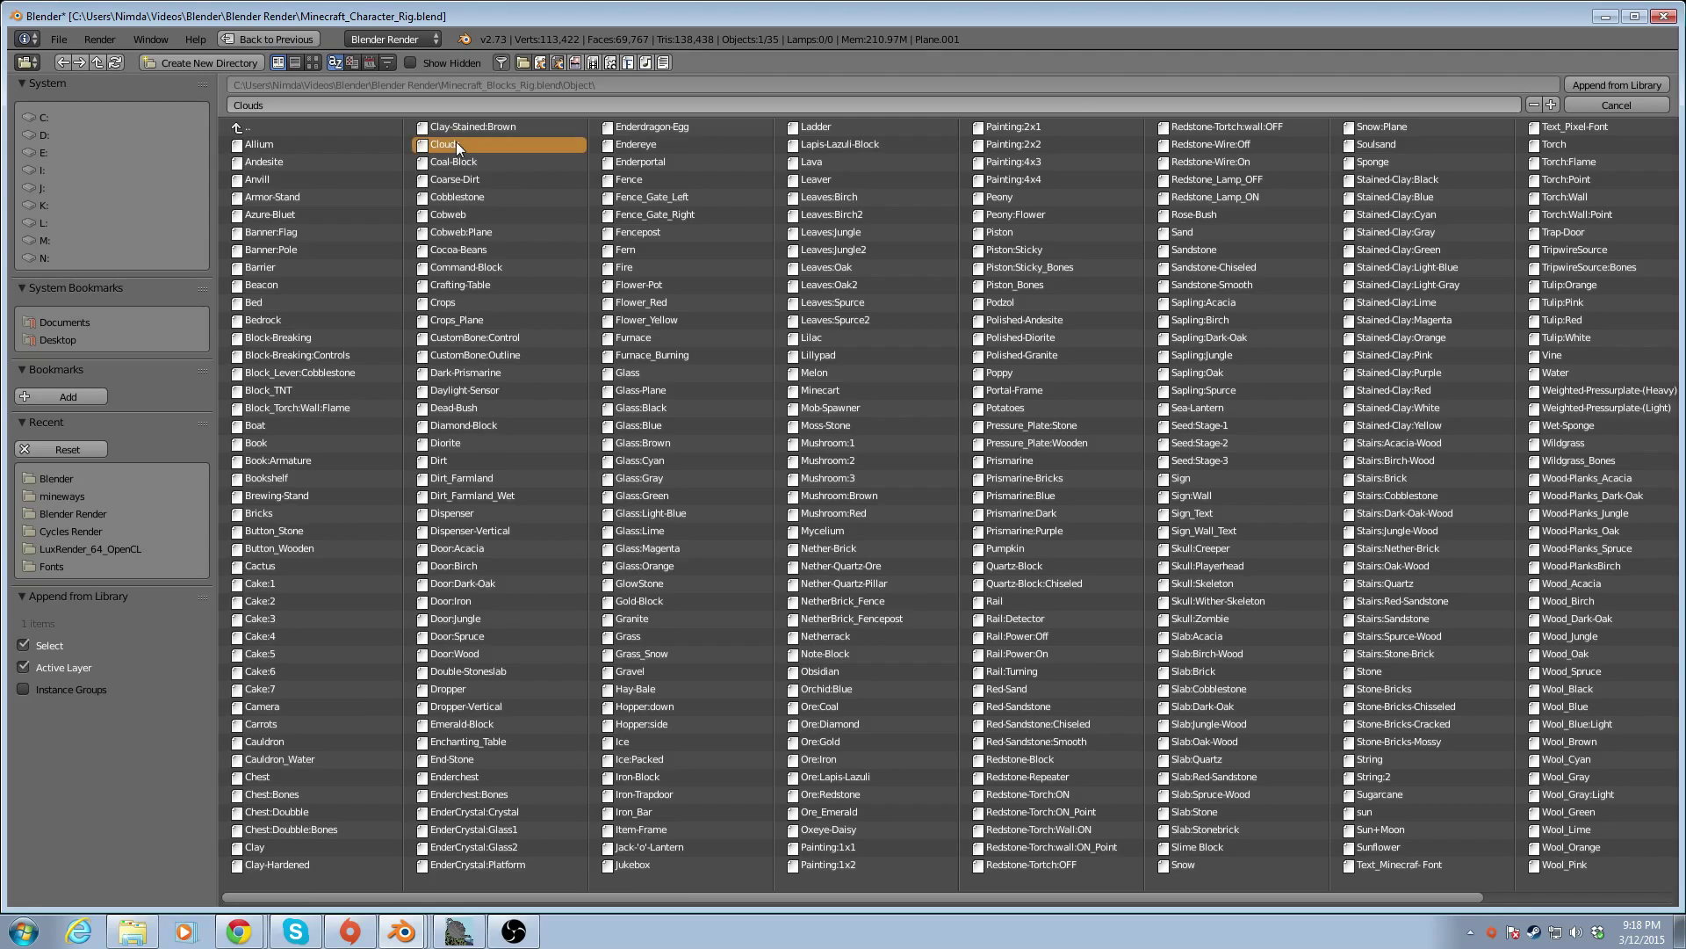
double_click(456, 142)
Raise the appended clouds about 12.205 along Z so they float above the hill and trees
middle_drag(716, 300, 682, 341)
key(g)
key(z)
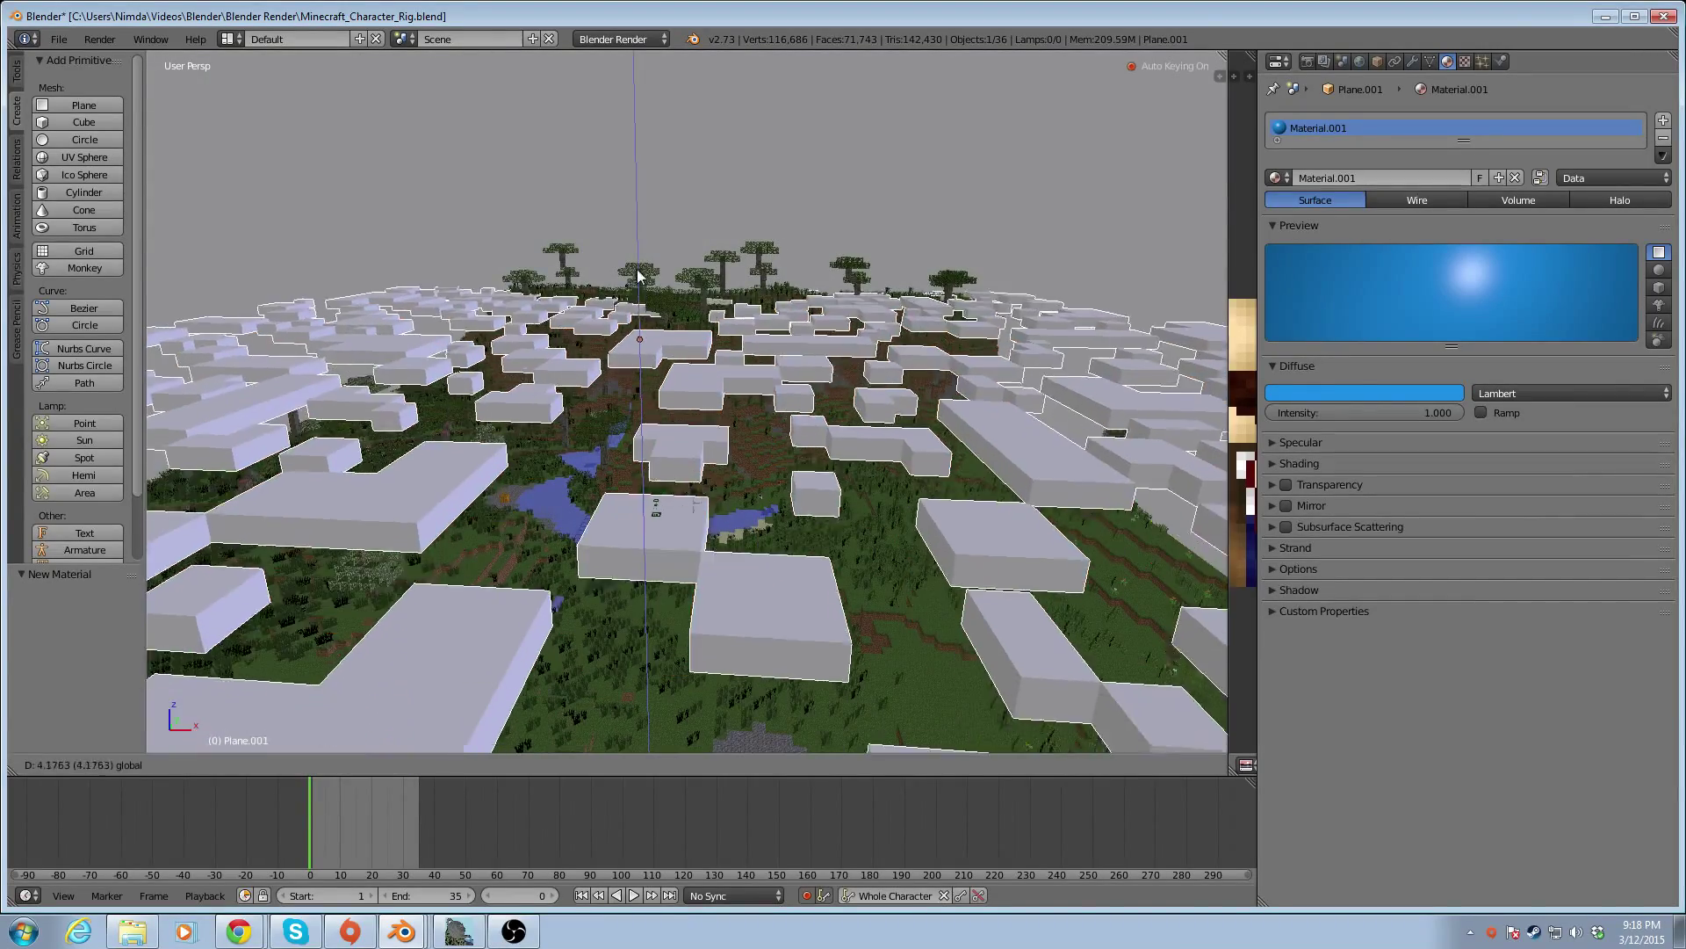
click(646, 187)
middle_drag(646, 187, 682, 525)
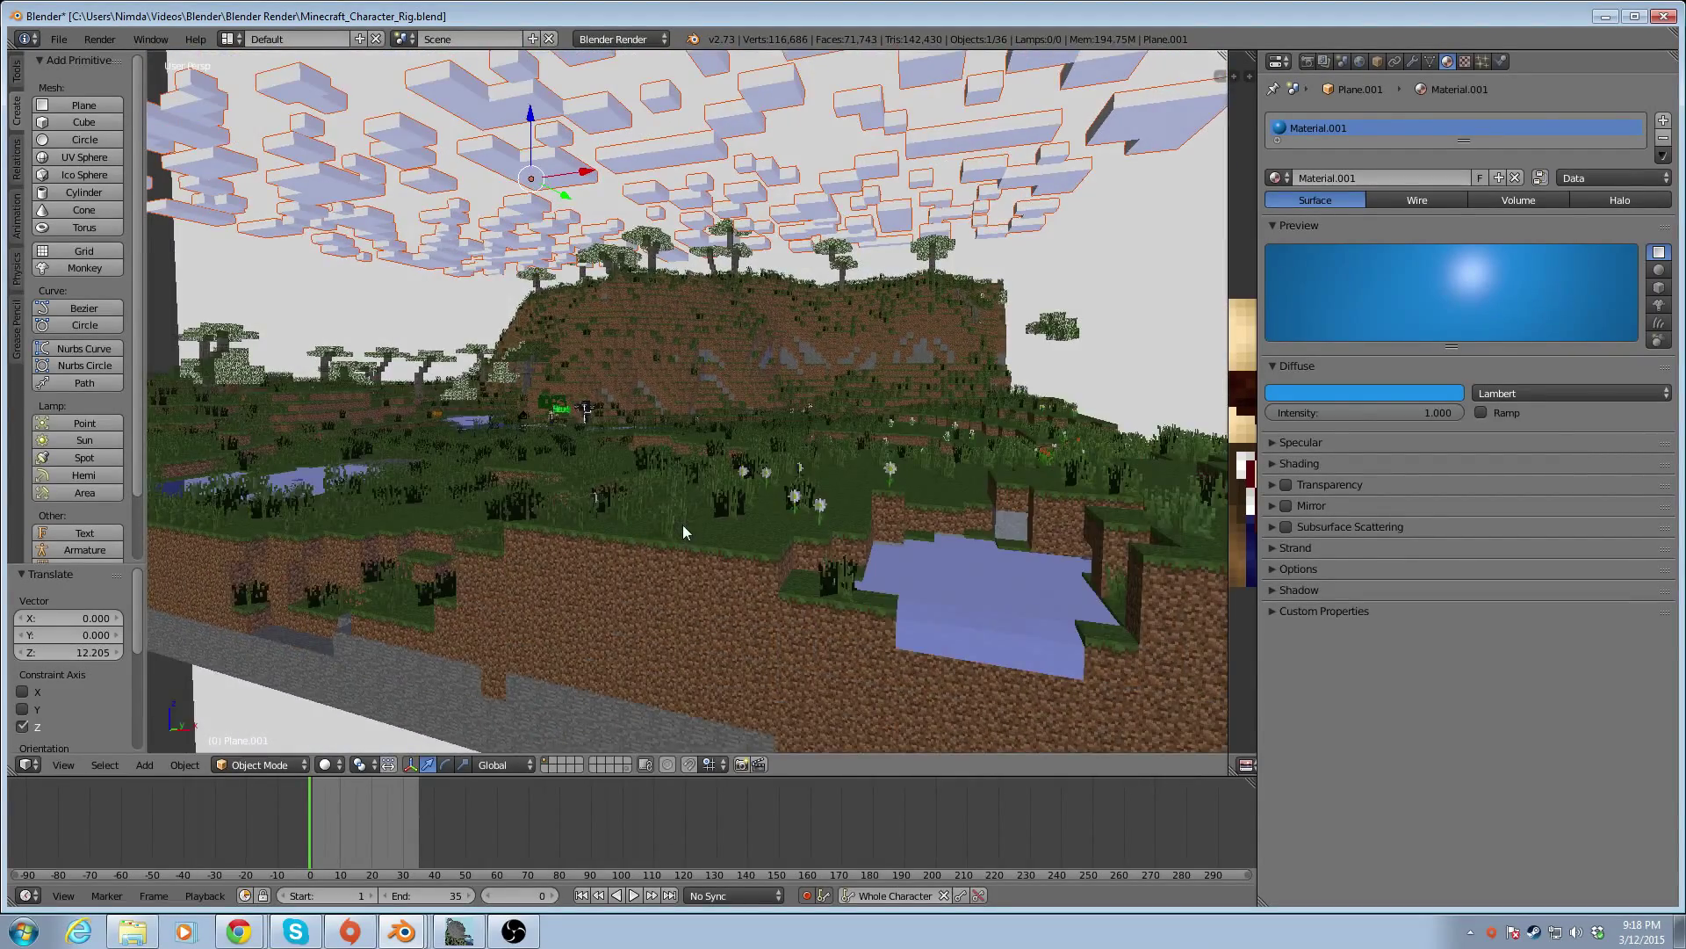
scroll(683, 524, up, 8)
scroll(650, 447, down, 1)
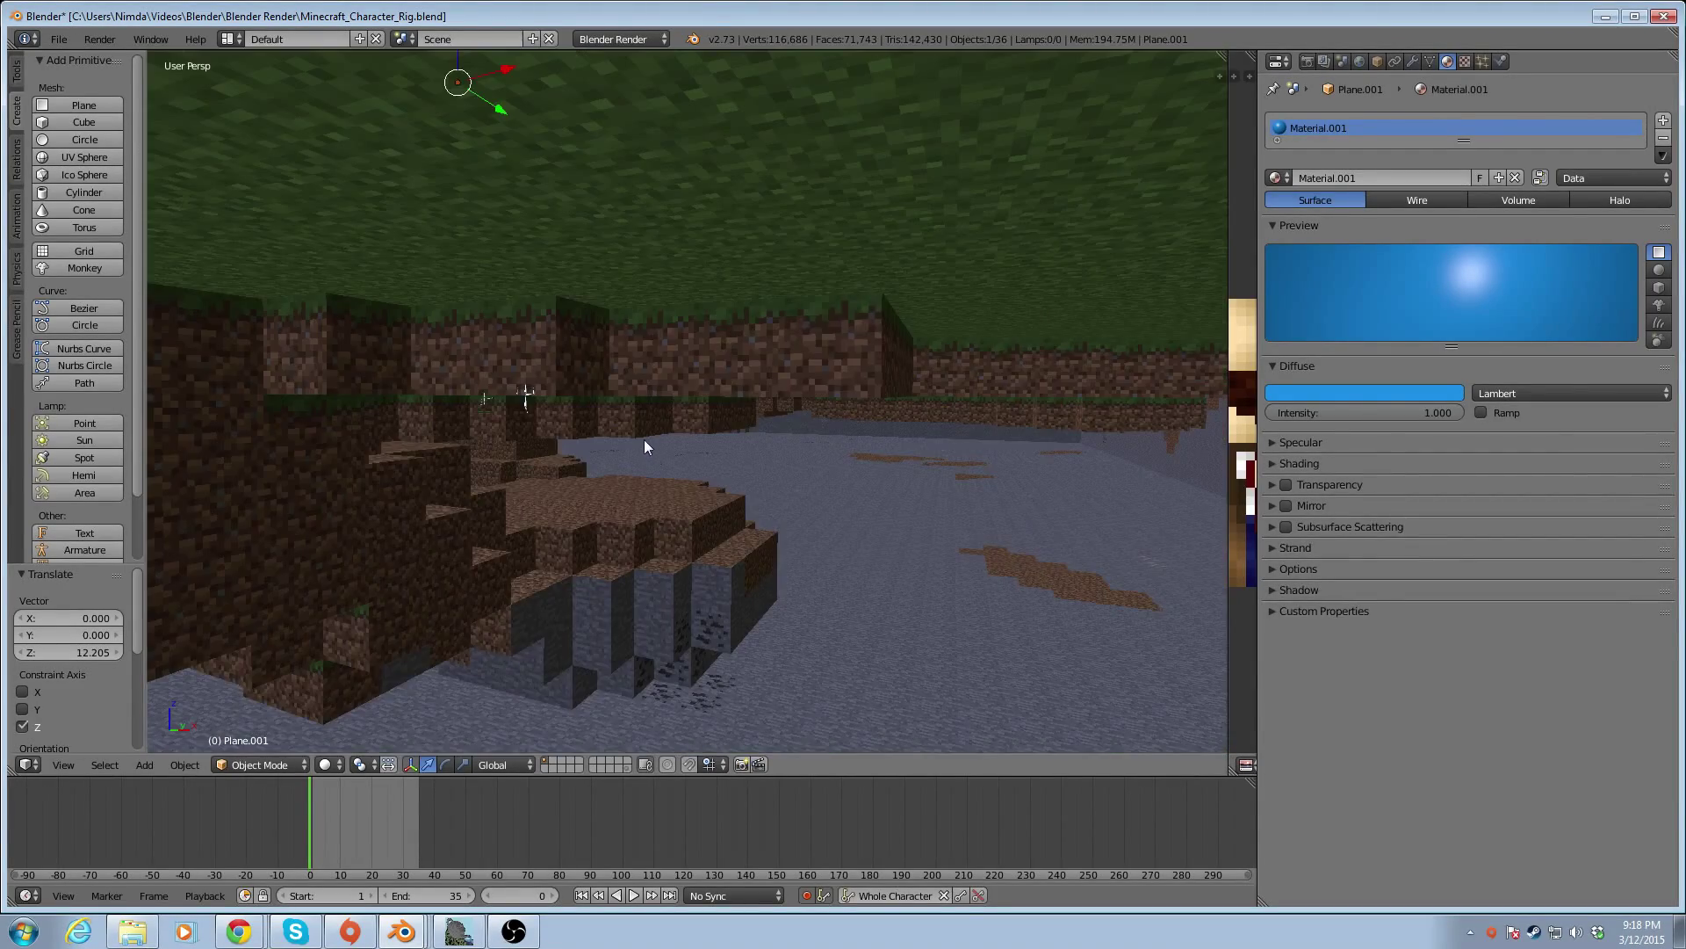
scroll(640, 424, up, 1)
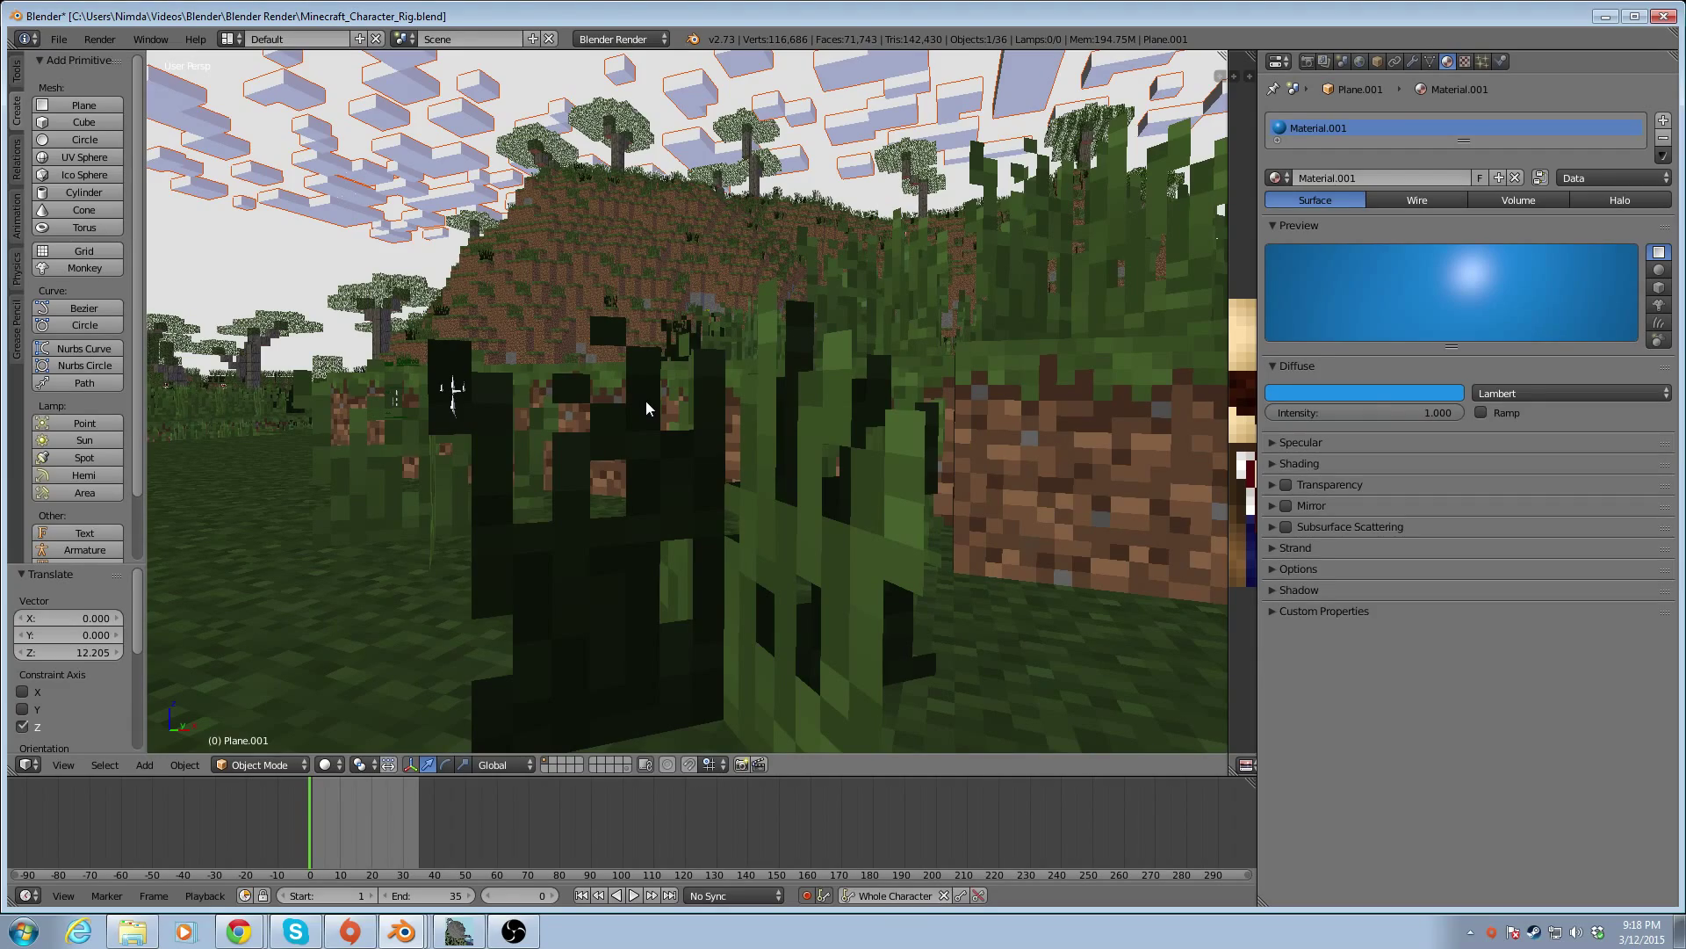
scroll(710, 216, down, 8)
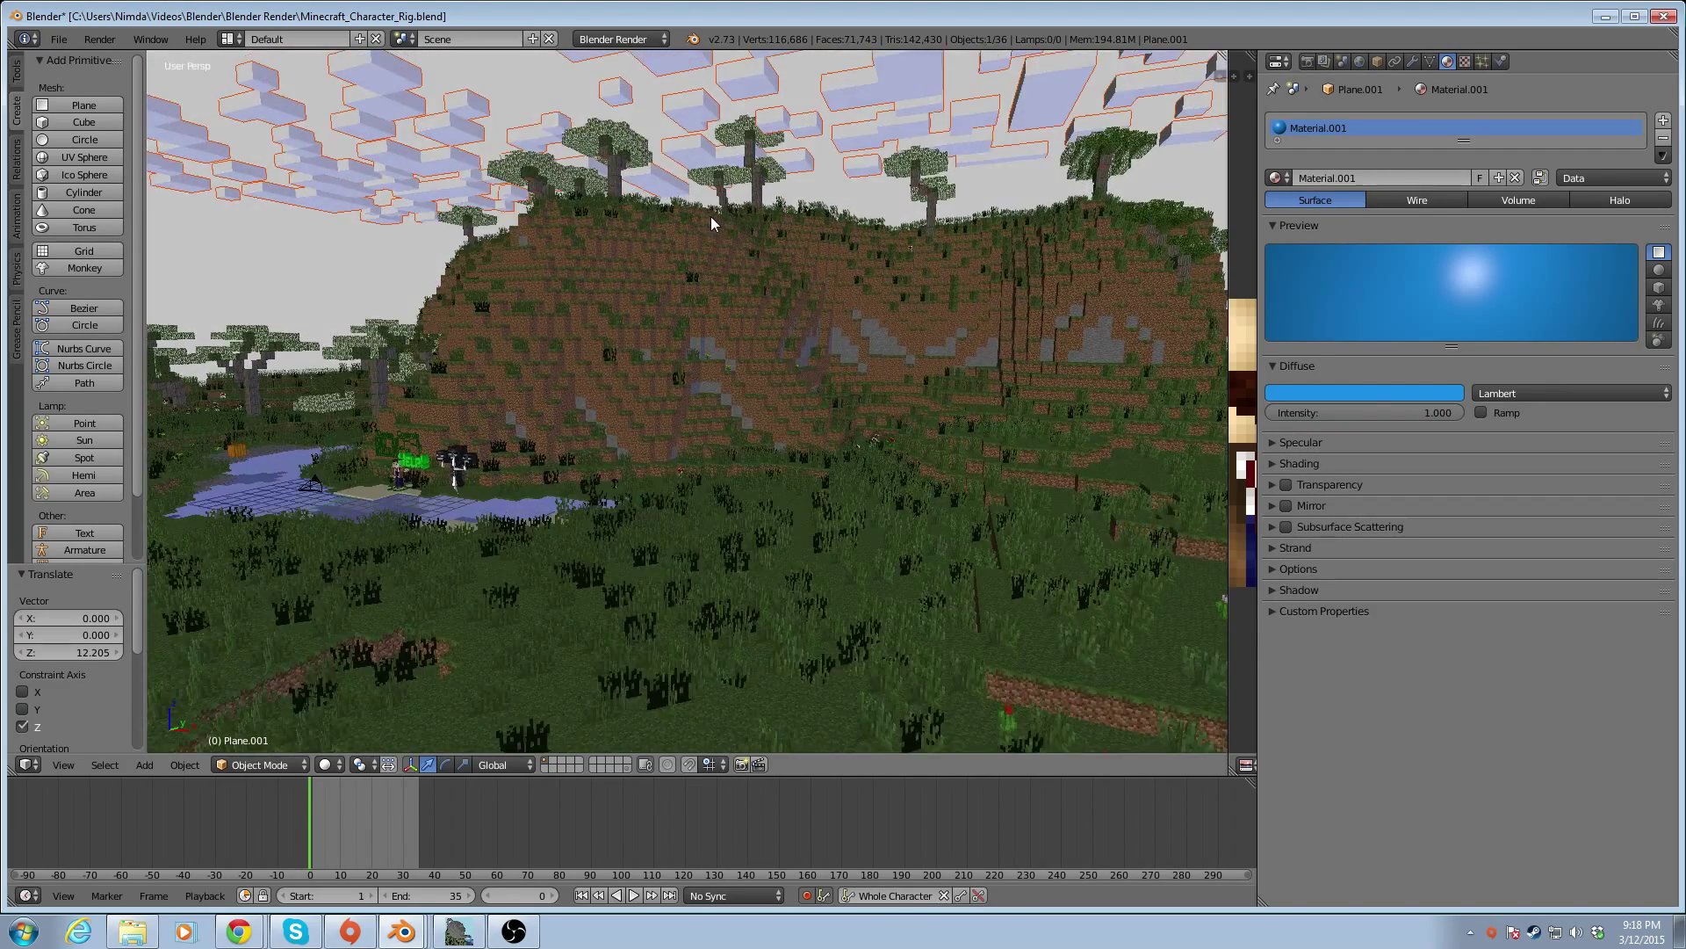
mouse_move(729, 221)
middle_down()
mouse_move(745, 227)
mouse_move(724, 227)
middle_up()
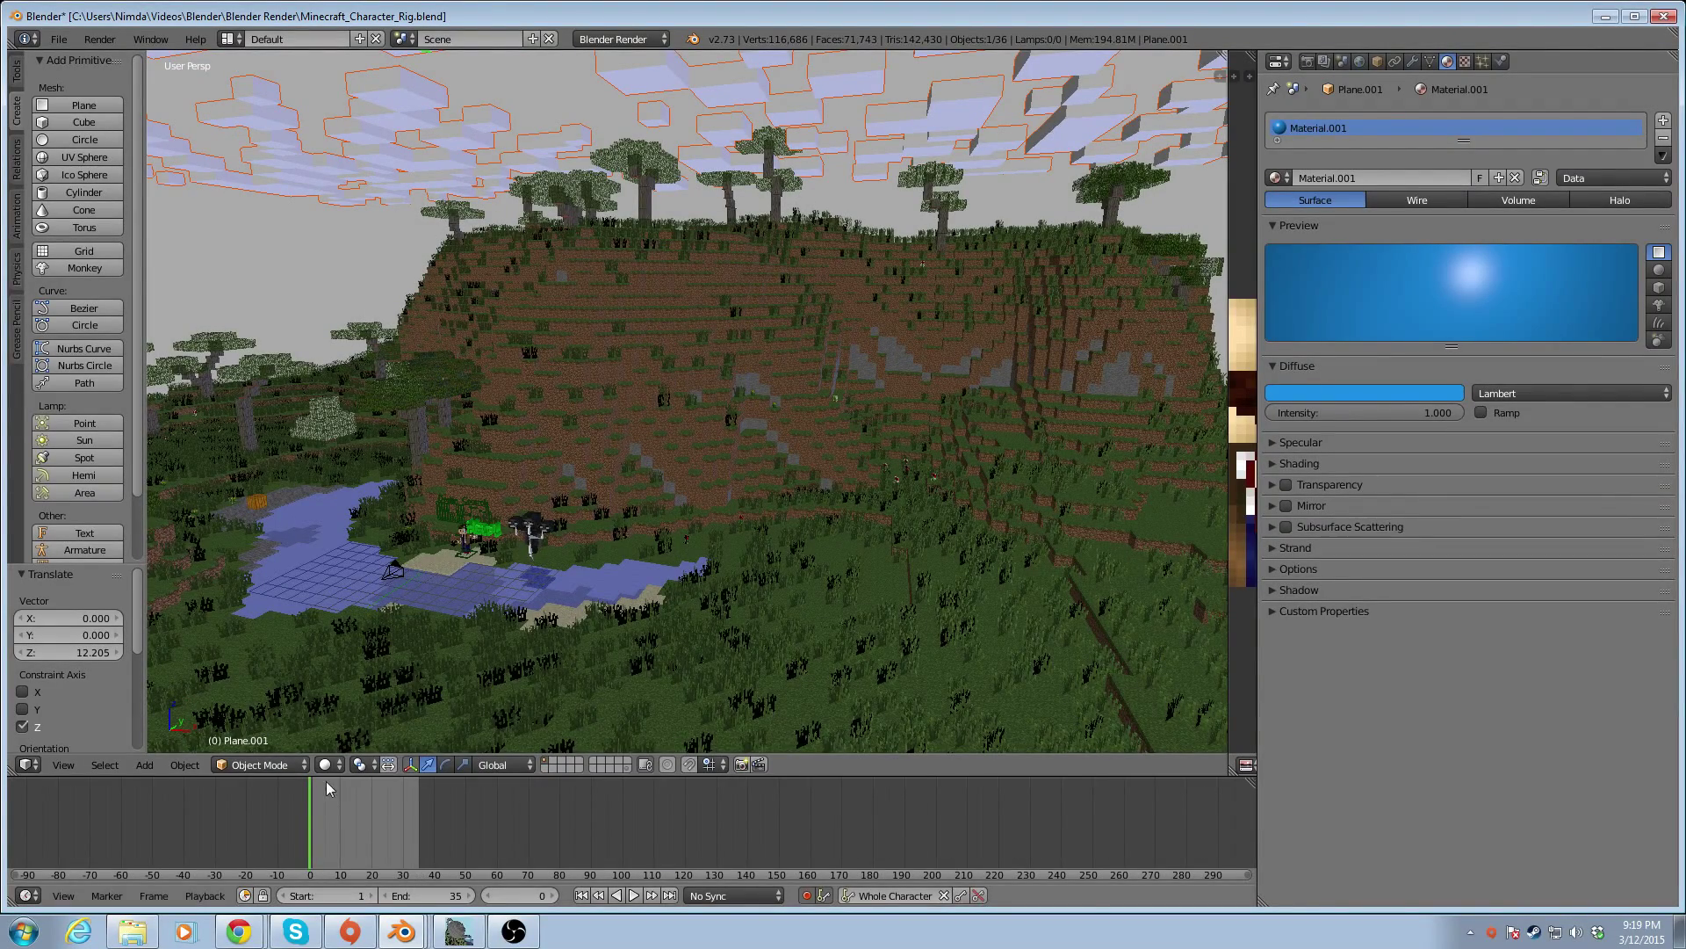
Start a test render of the scene from the camera and return to the 3D view
click(1307, 61)
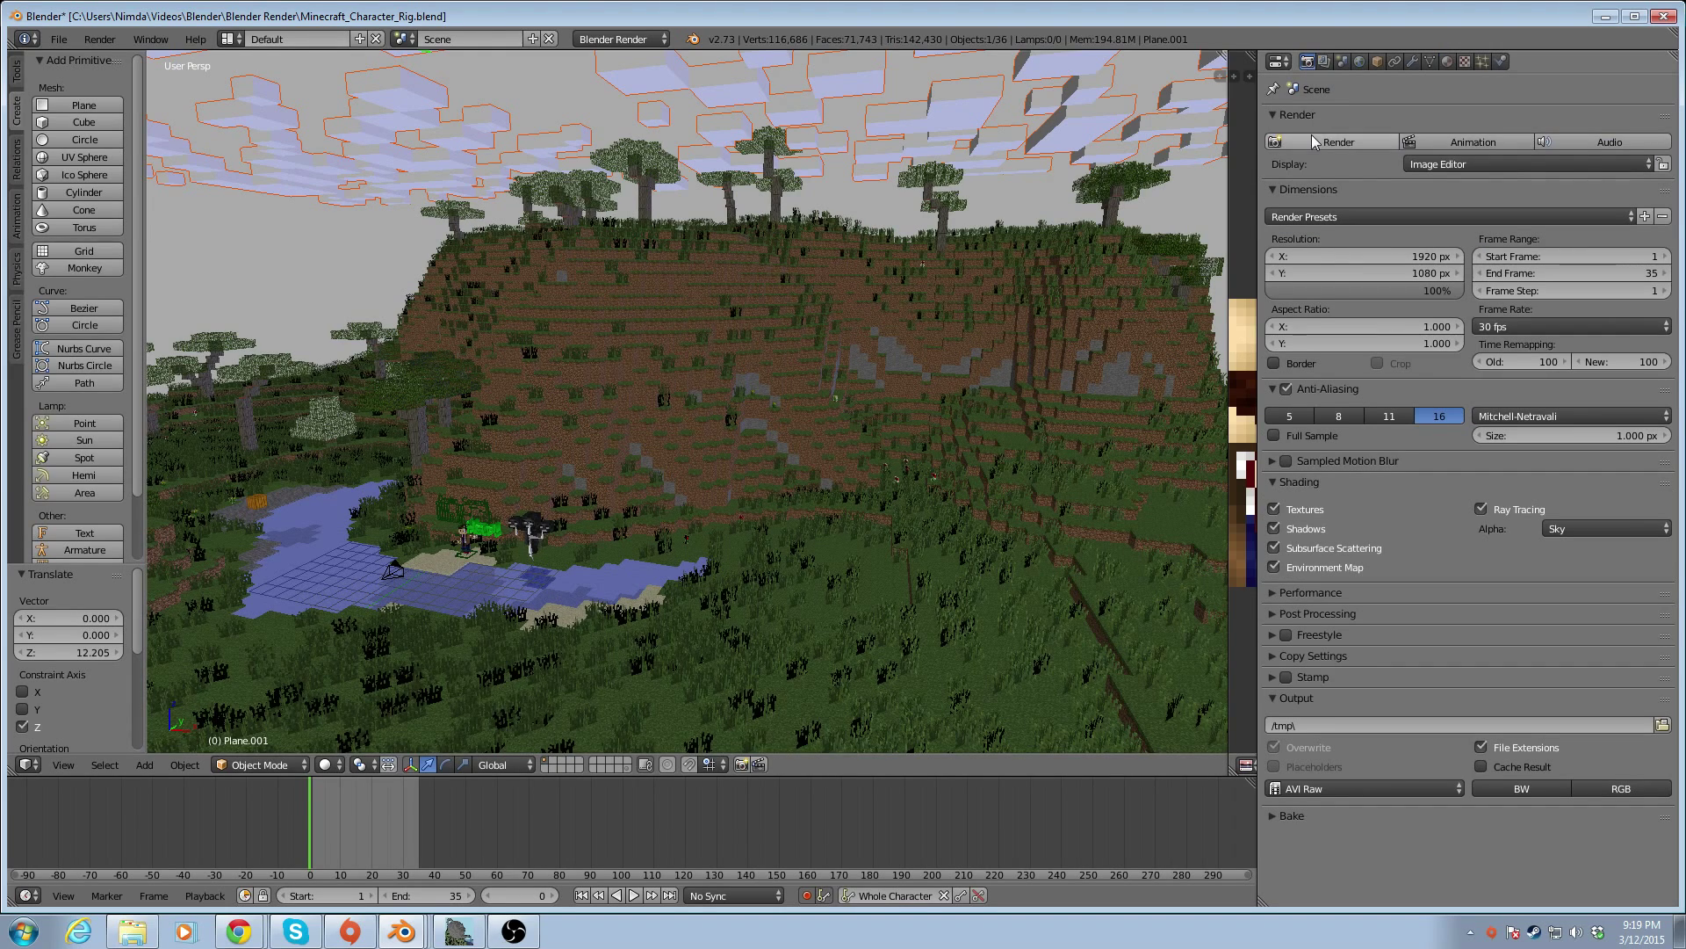
click(1312, 141)
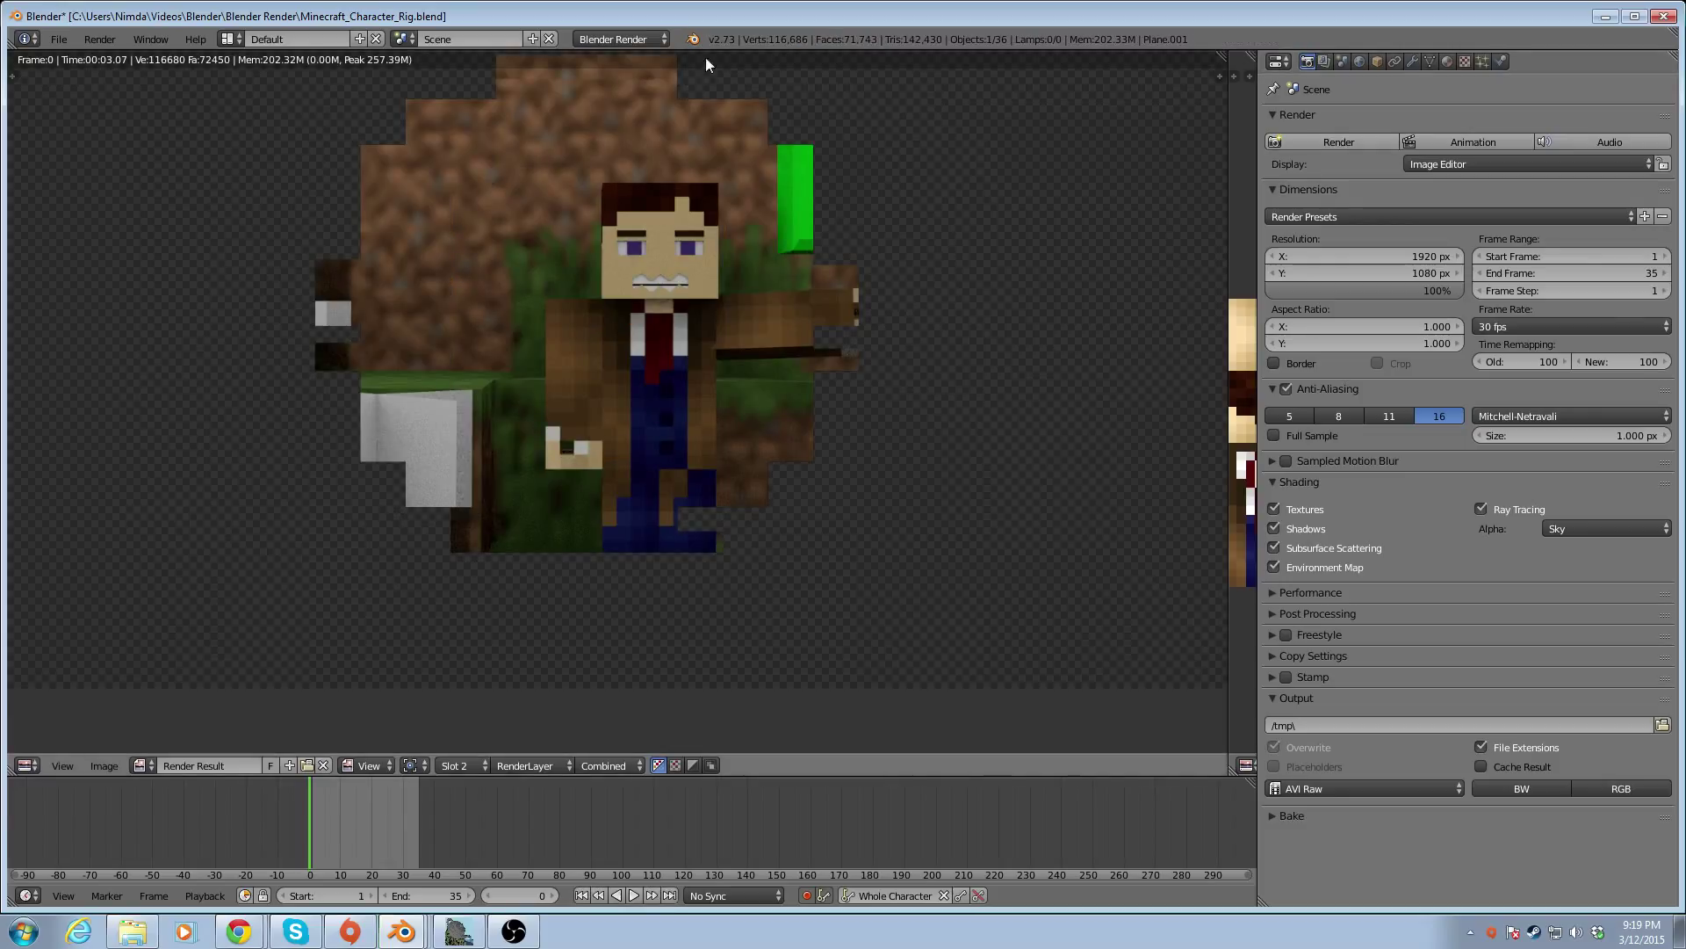
click(27, 765)
click(51, 745)
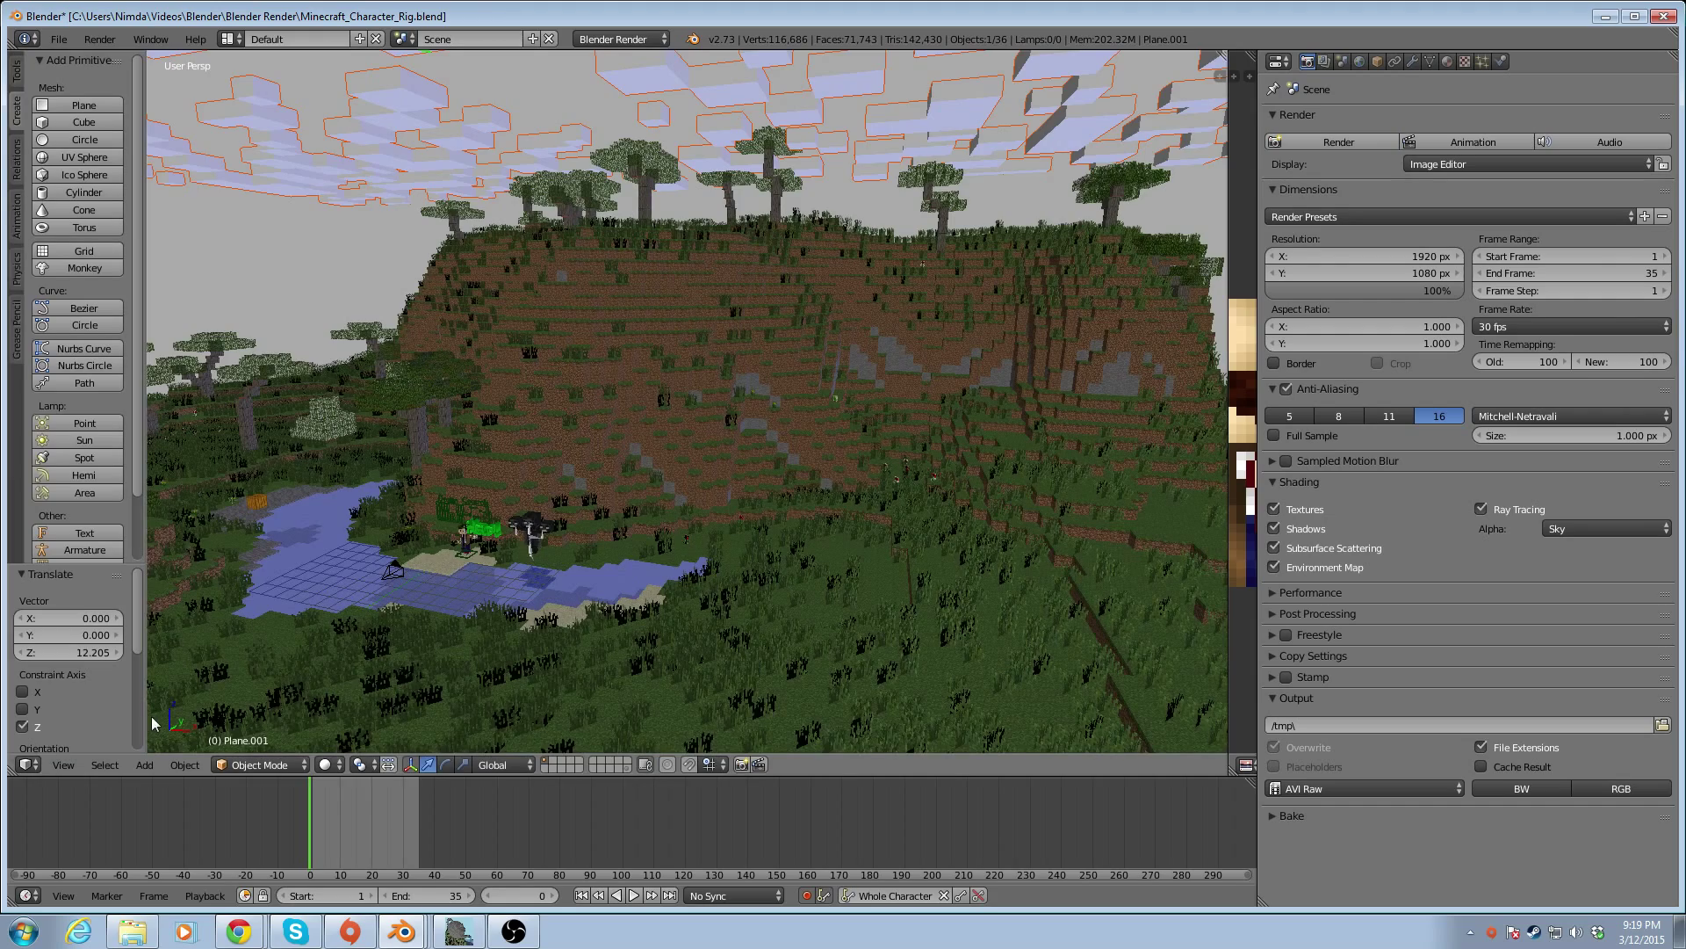
click(329, 765)
click(357, 658)
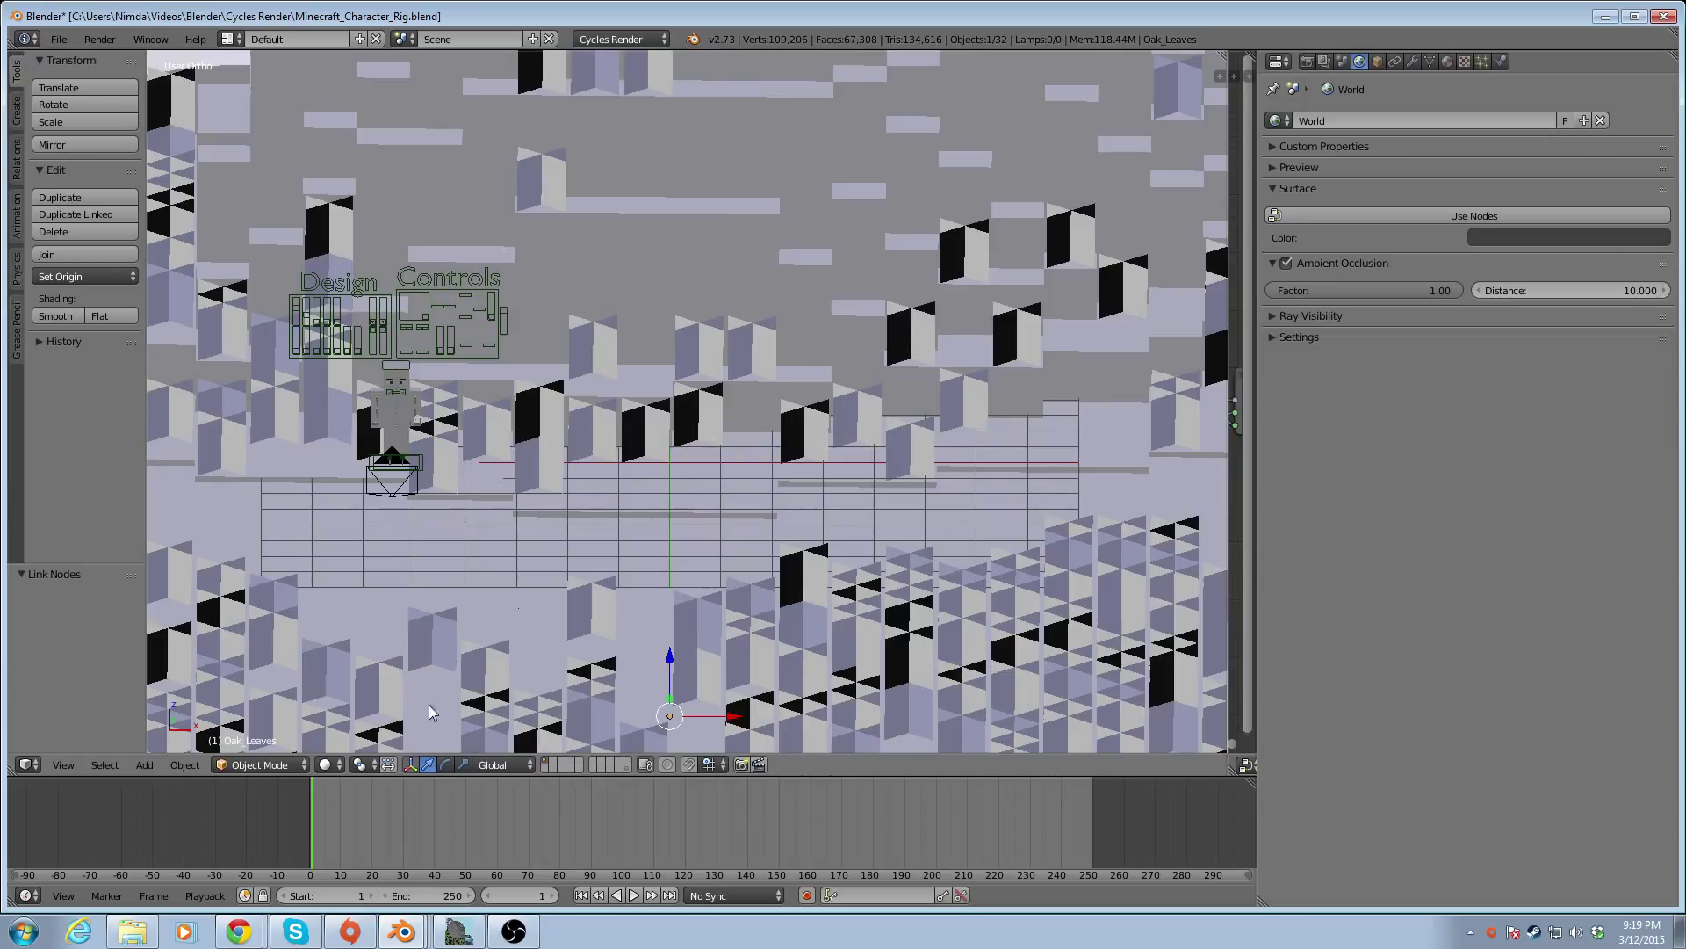
Set the viewport shading of the Cycles scene to Texture, with the character and its controls in view
click(329, 769)
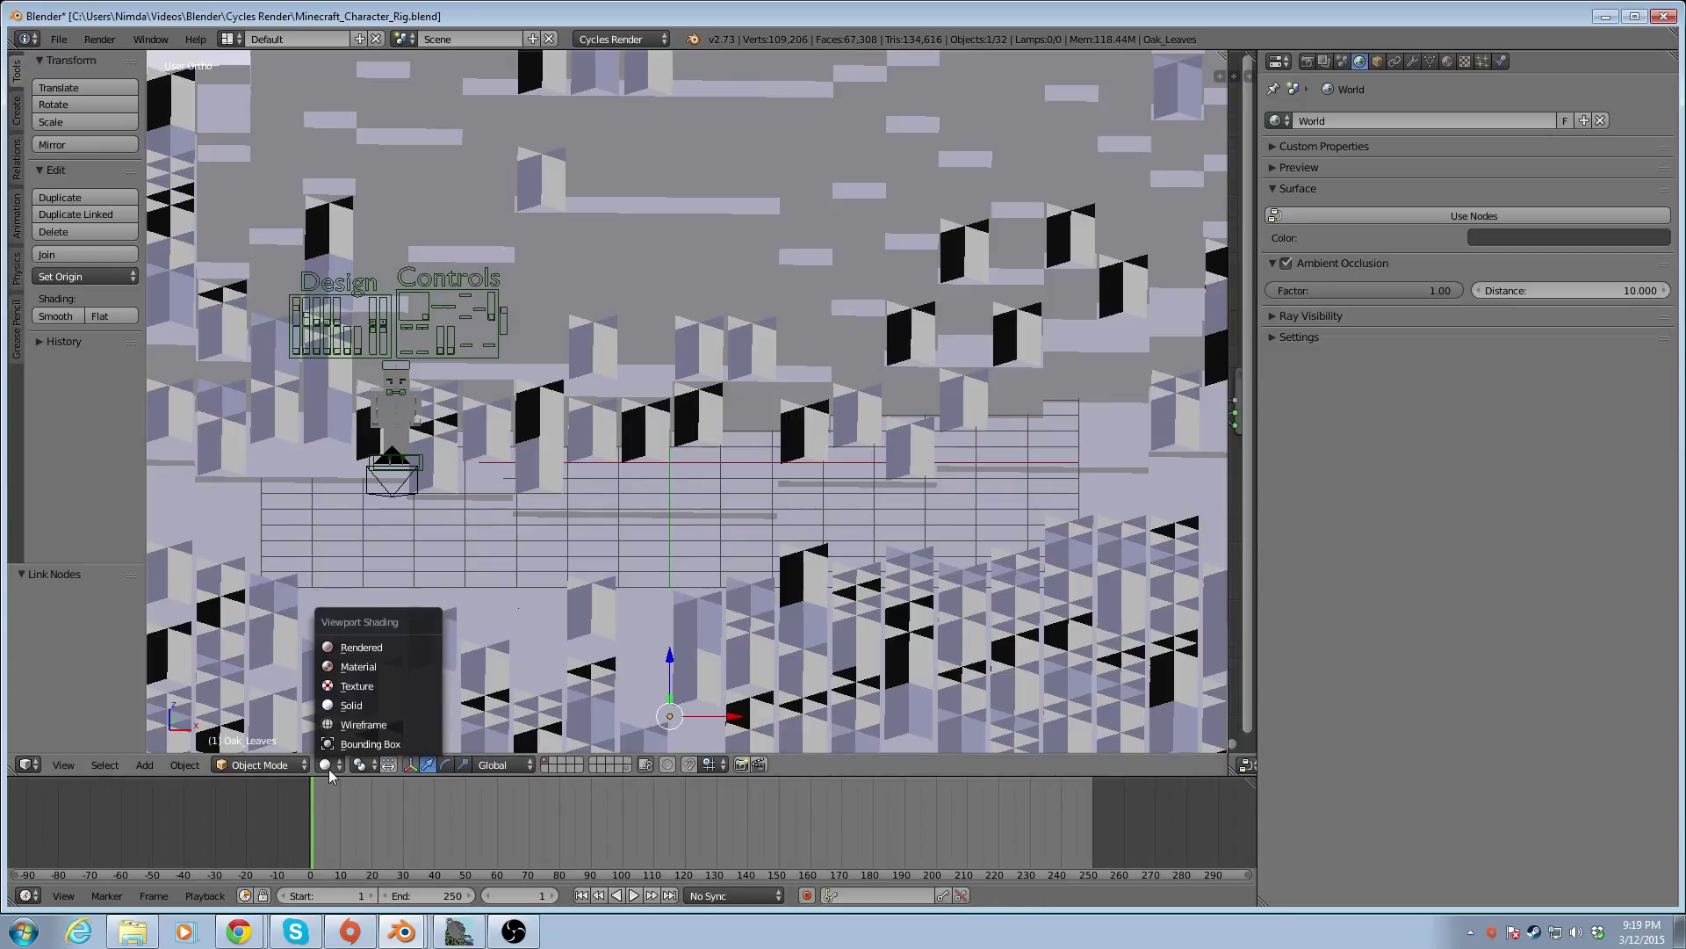
scroll(534, 357, down, 10)
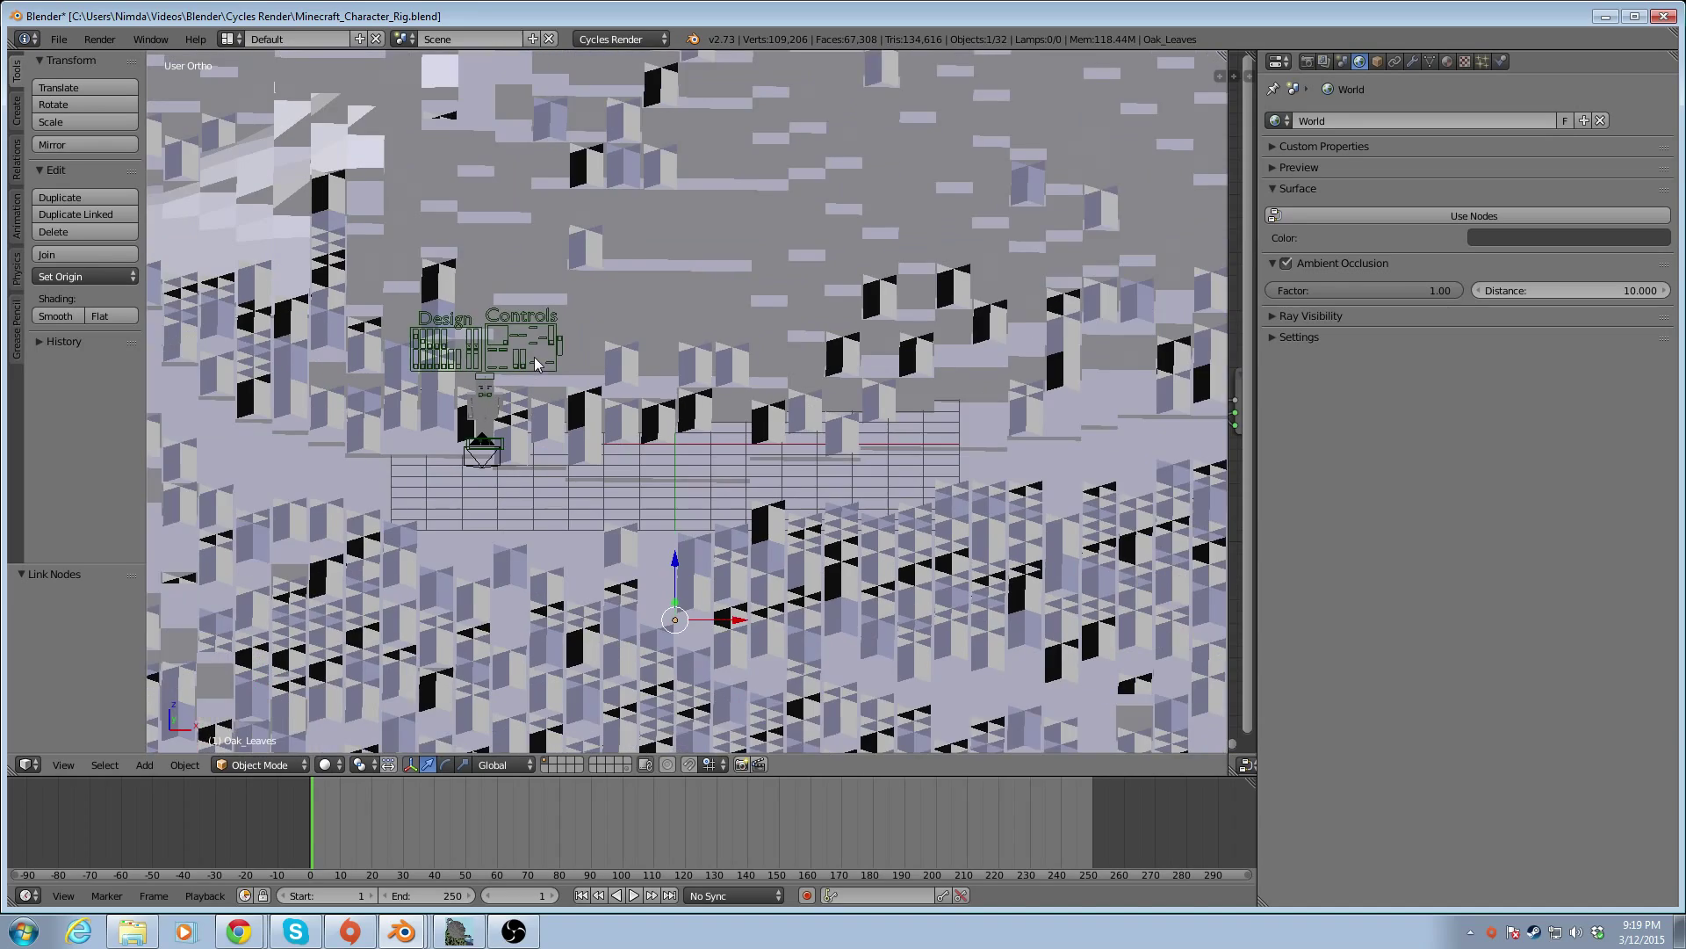
scroll(539, 354, up, 8)
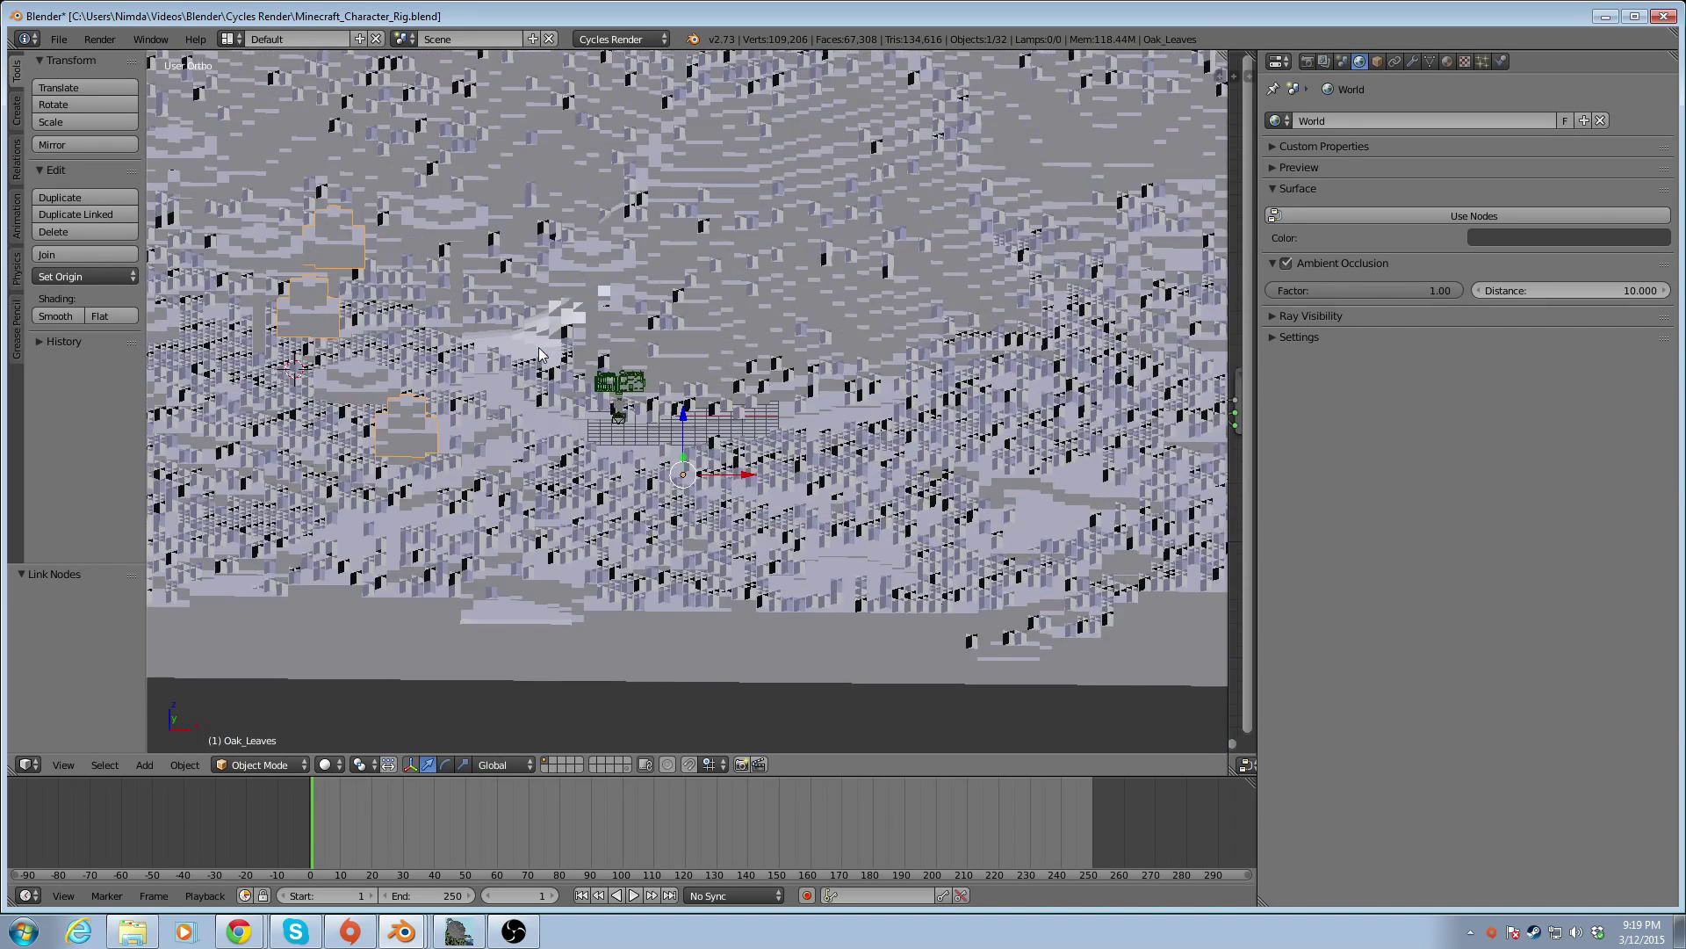
click(326, 765)
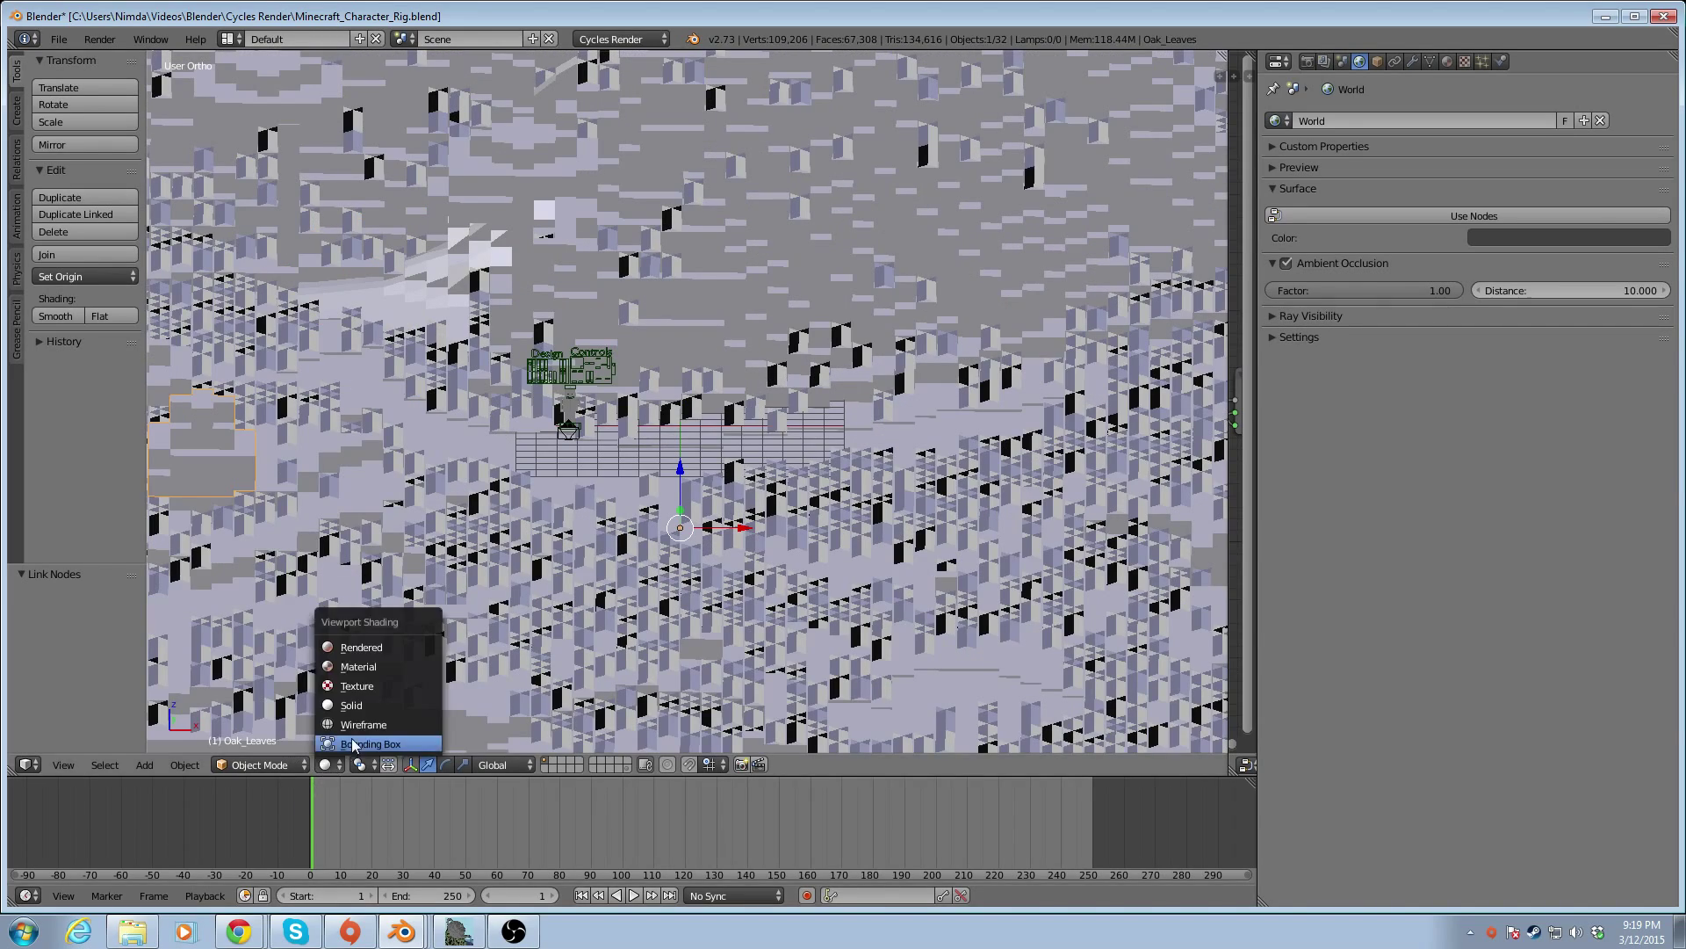
click(356, 686)
scroll(509, 455, up, 2)
scroll(509, 455, down, 2)
scroll(653, 428, up, 2)
scroll(654, 427, up, 6)
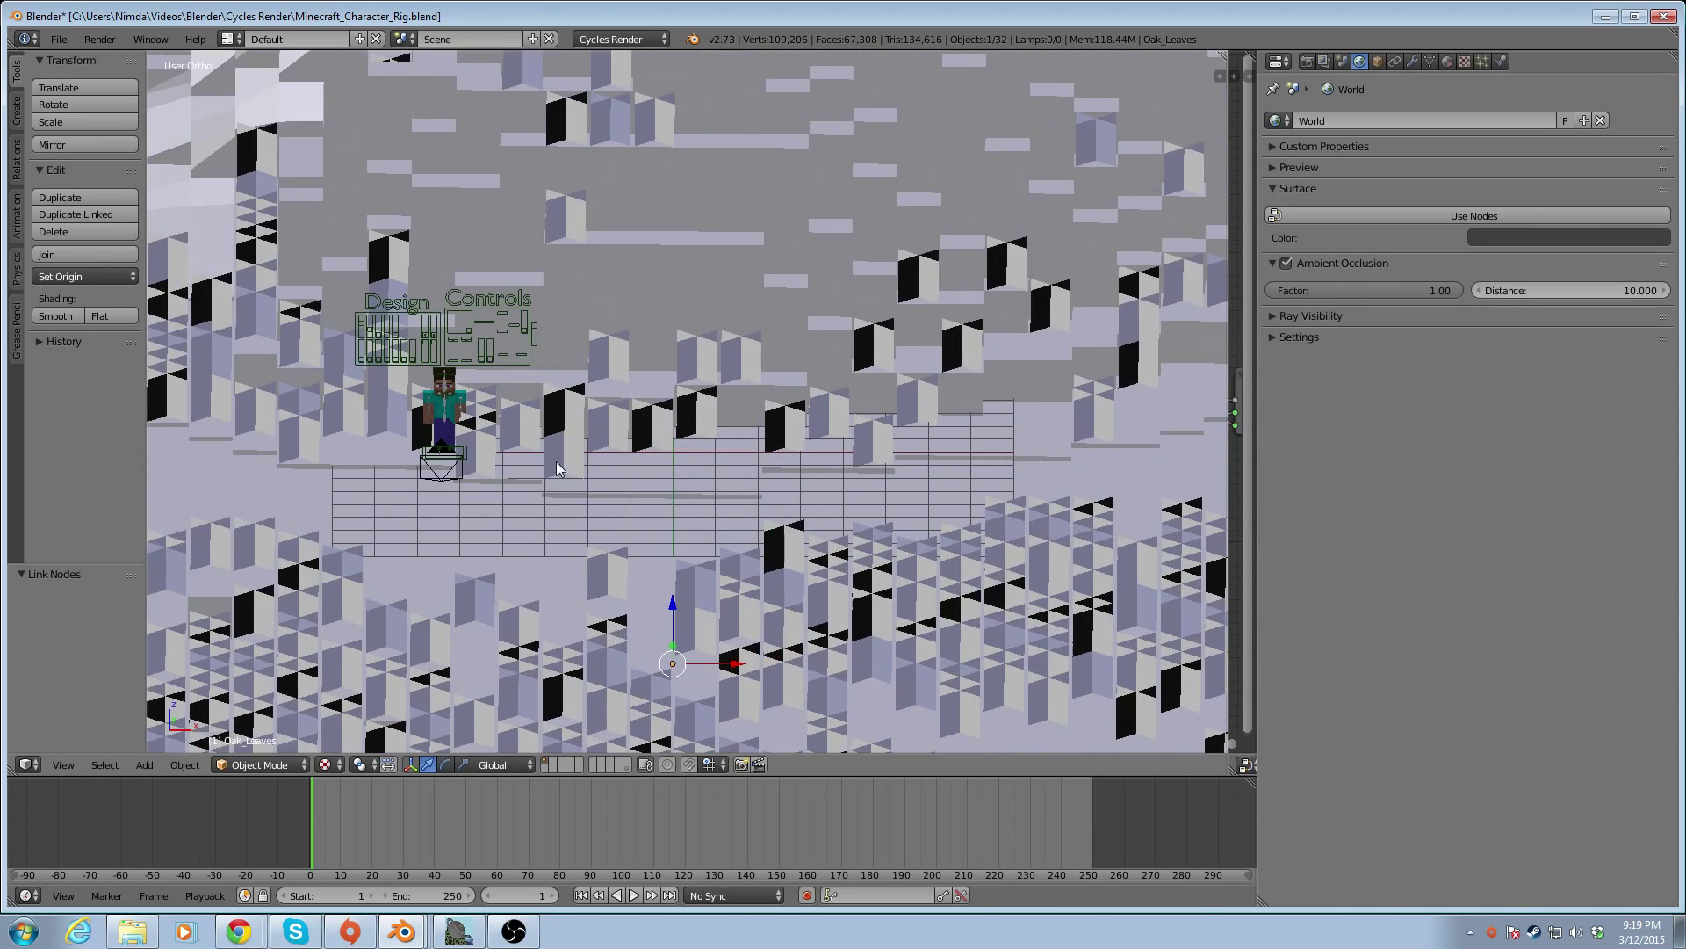
mouse_move(531, 483)
middle_down()
mouse_move(540, 467)
mouse_move(507, 482)
mouse_move(531, 498)
middle_up()
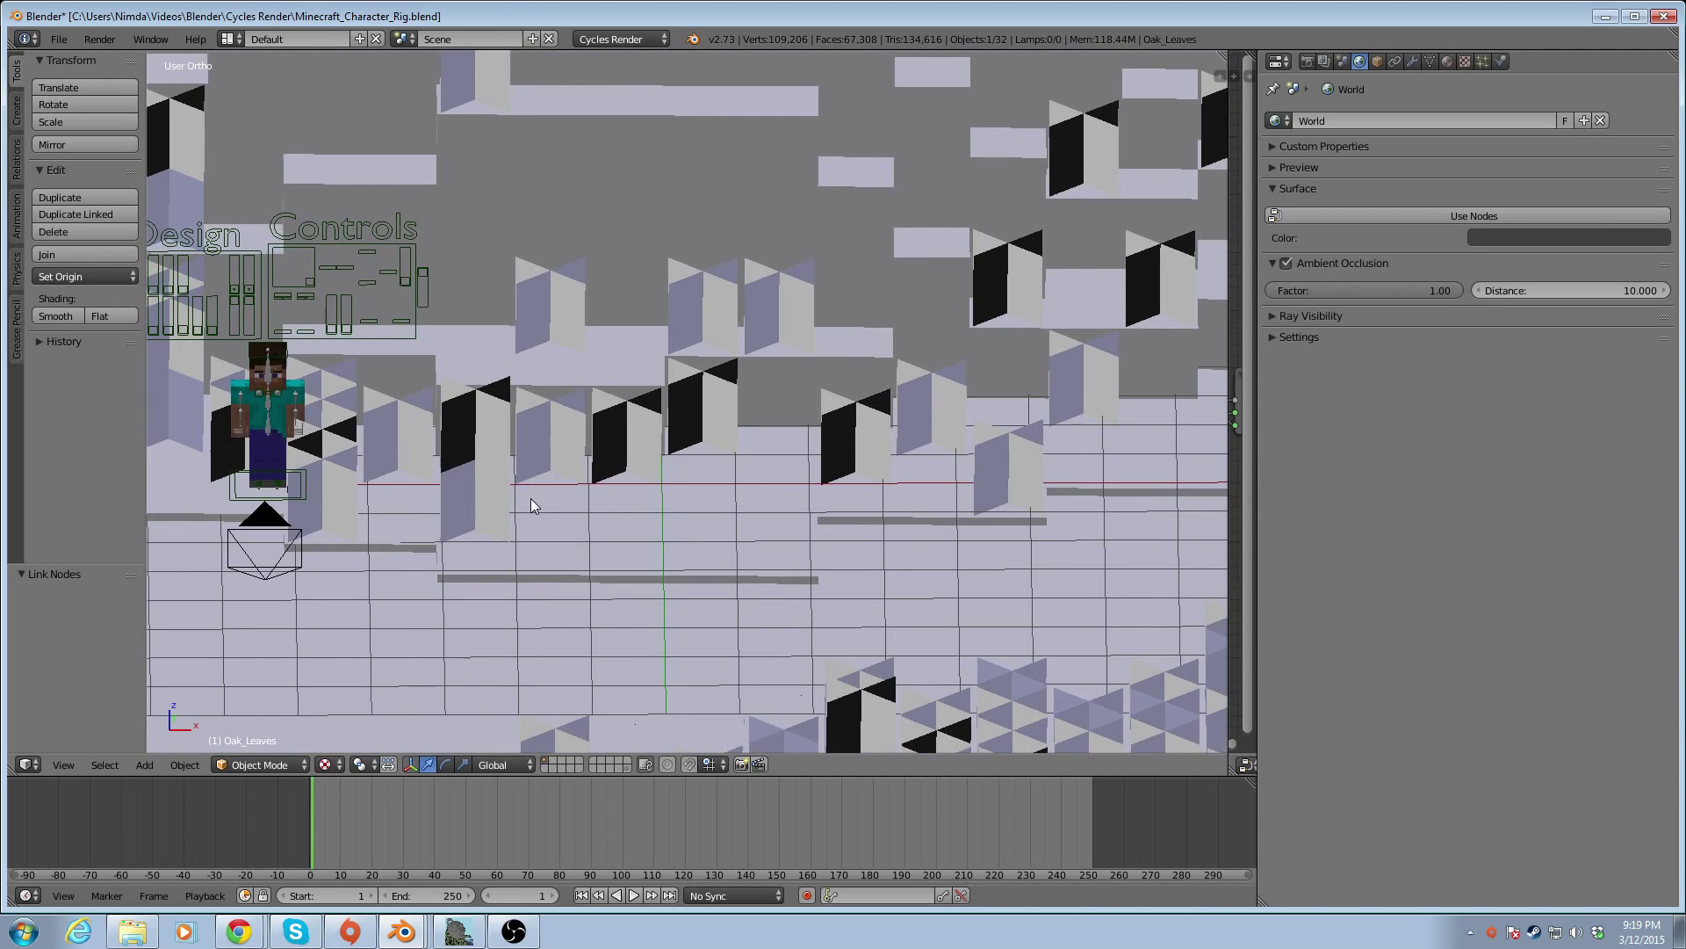
Try to select the character's mesh, bones and cape together with the Design and Controls driver panels
right_click(276, 408)
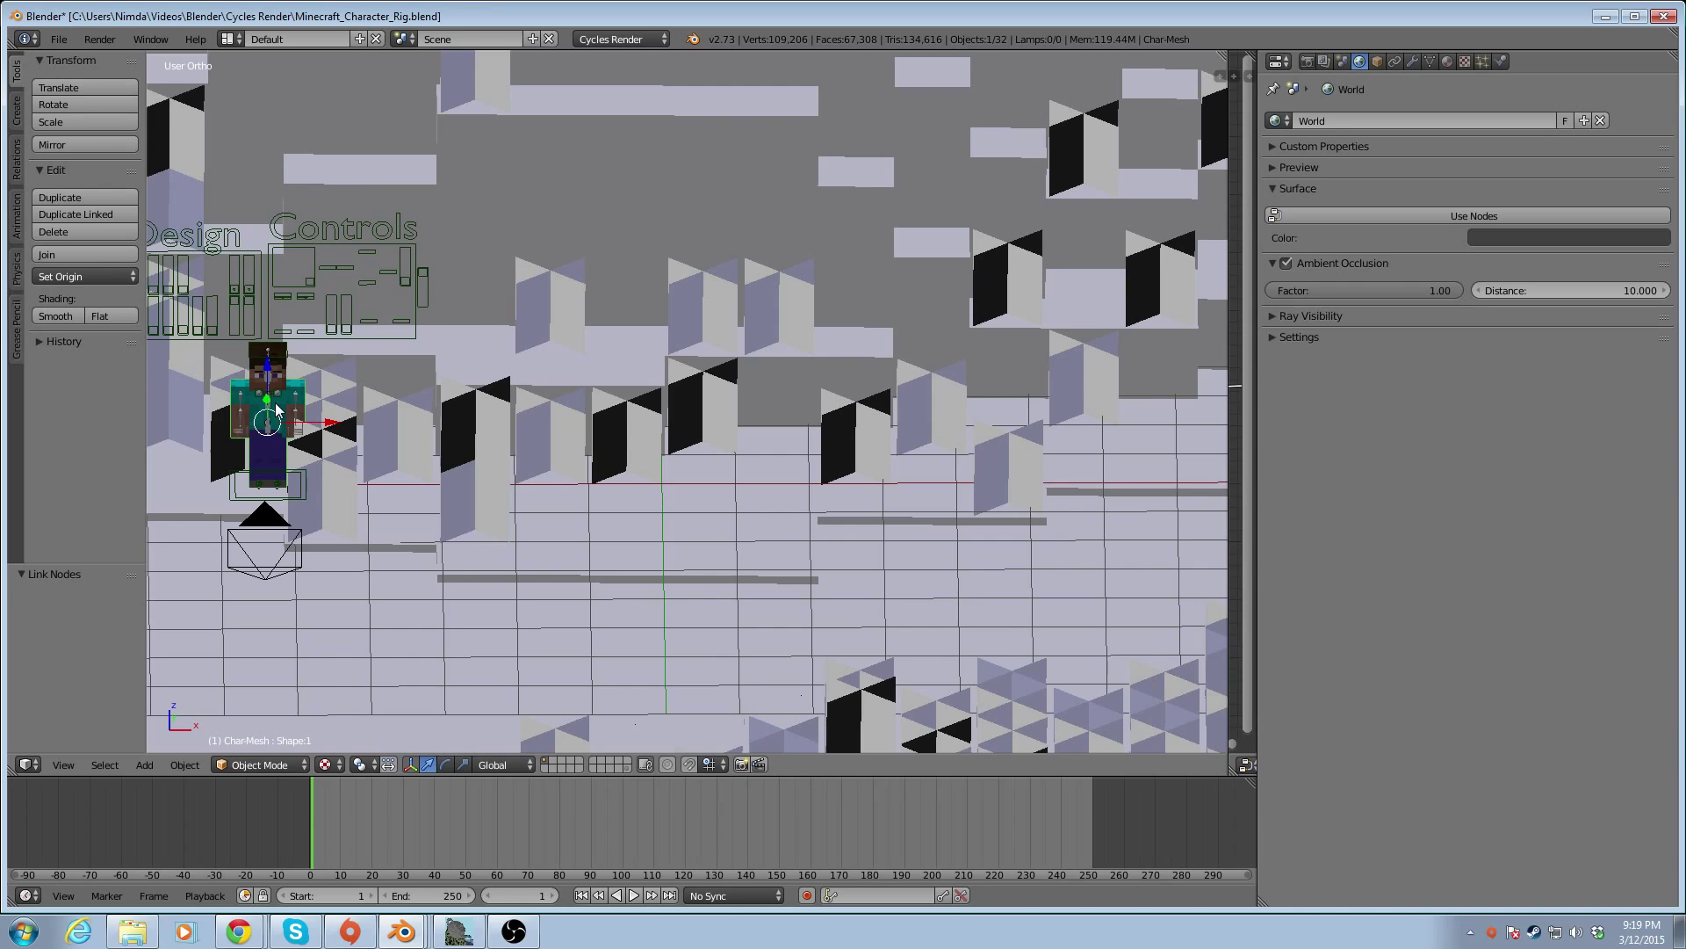
shift+right_click(271, 387)
right_click(270, 416)
right_click(268, 414)
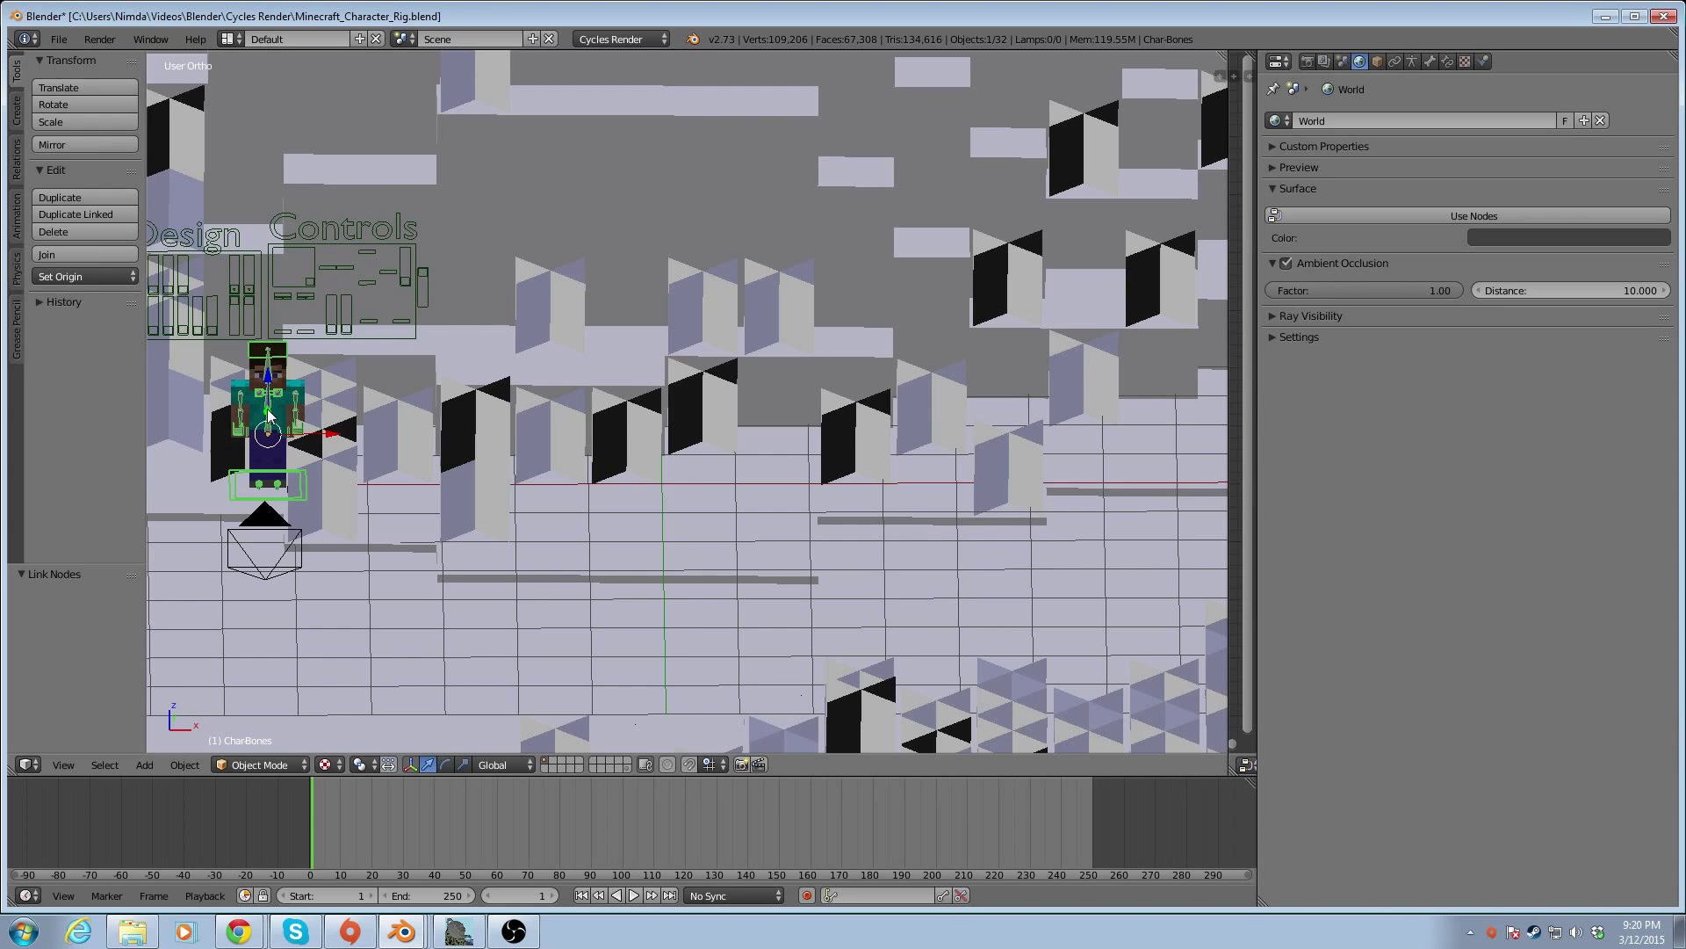
shift+right_click(282, 408)
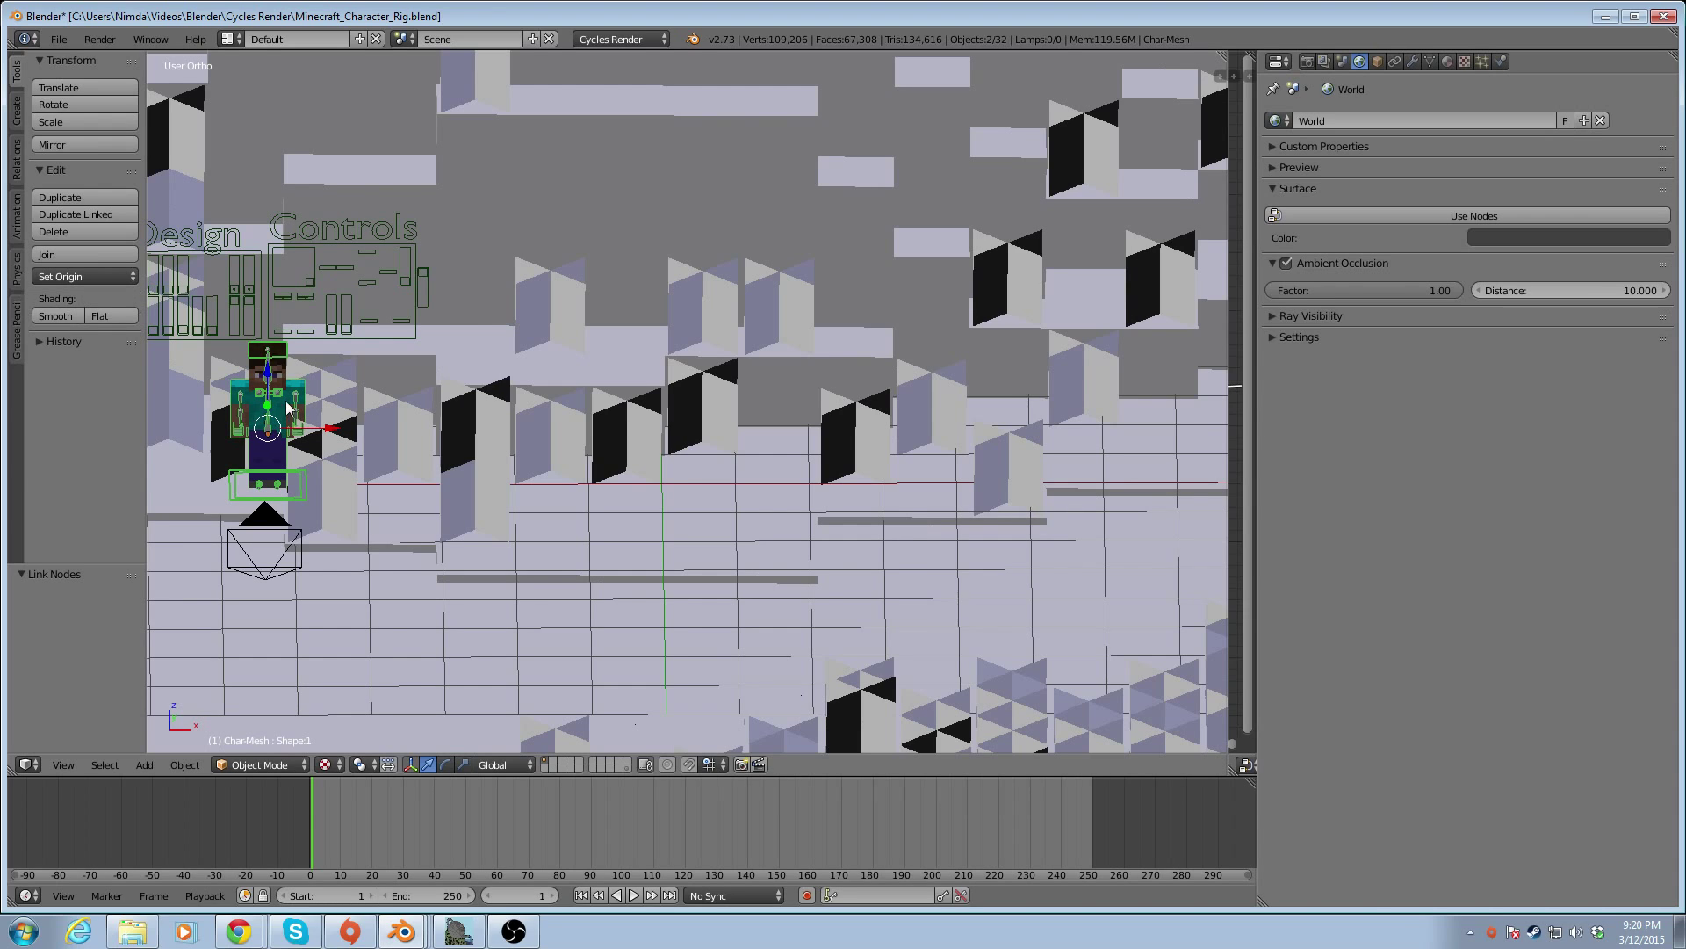
right_click(322, 342)
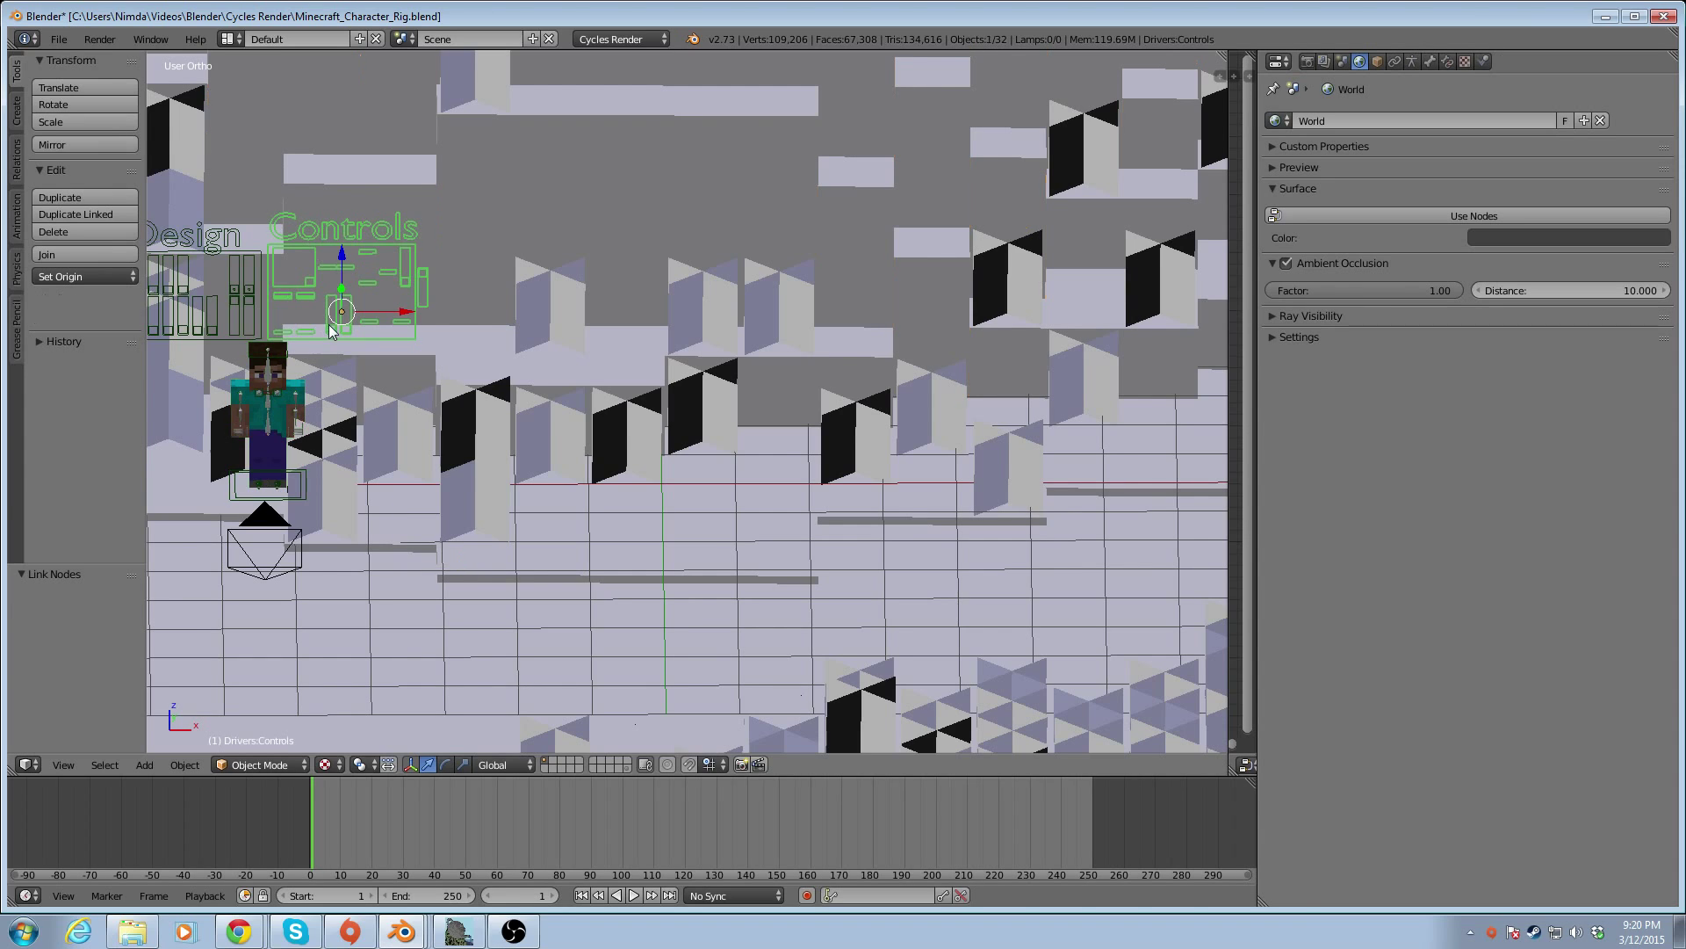
shift+right_click(213, 339)
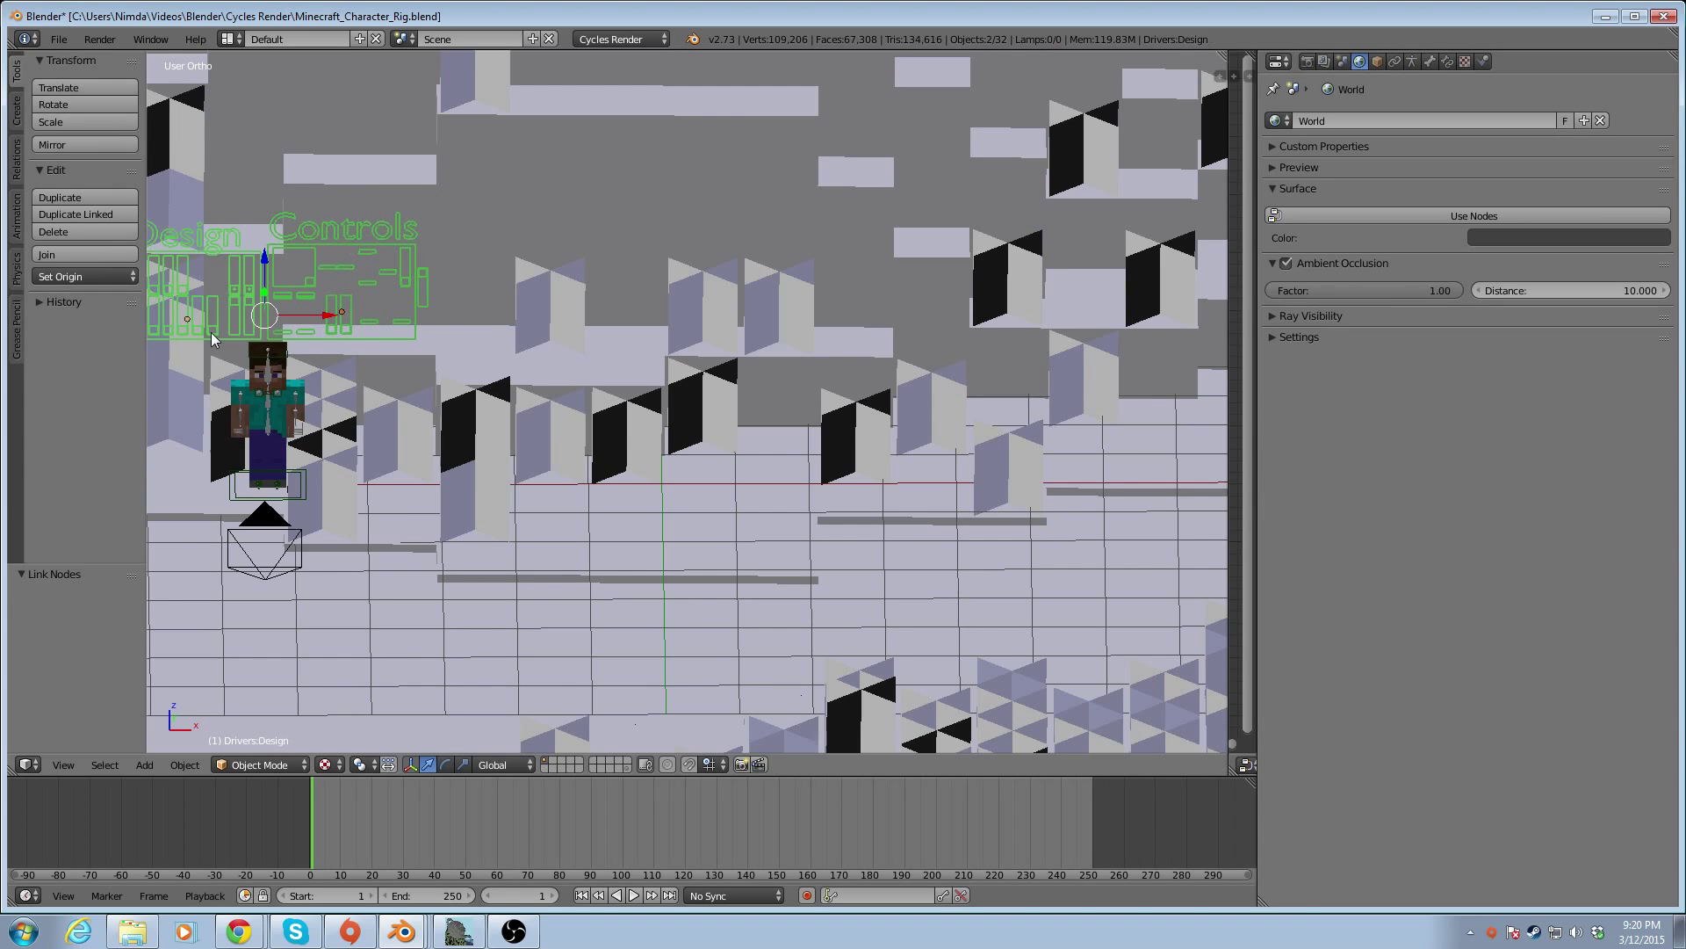
shift+right_click(267, 376)
shift+right_click(267, 376)
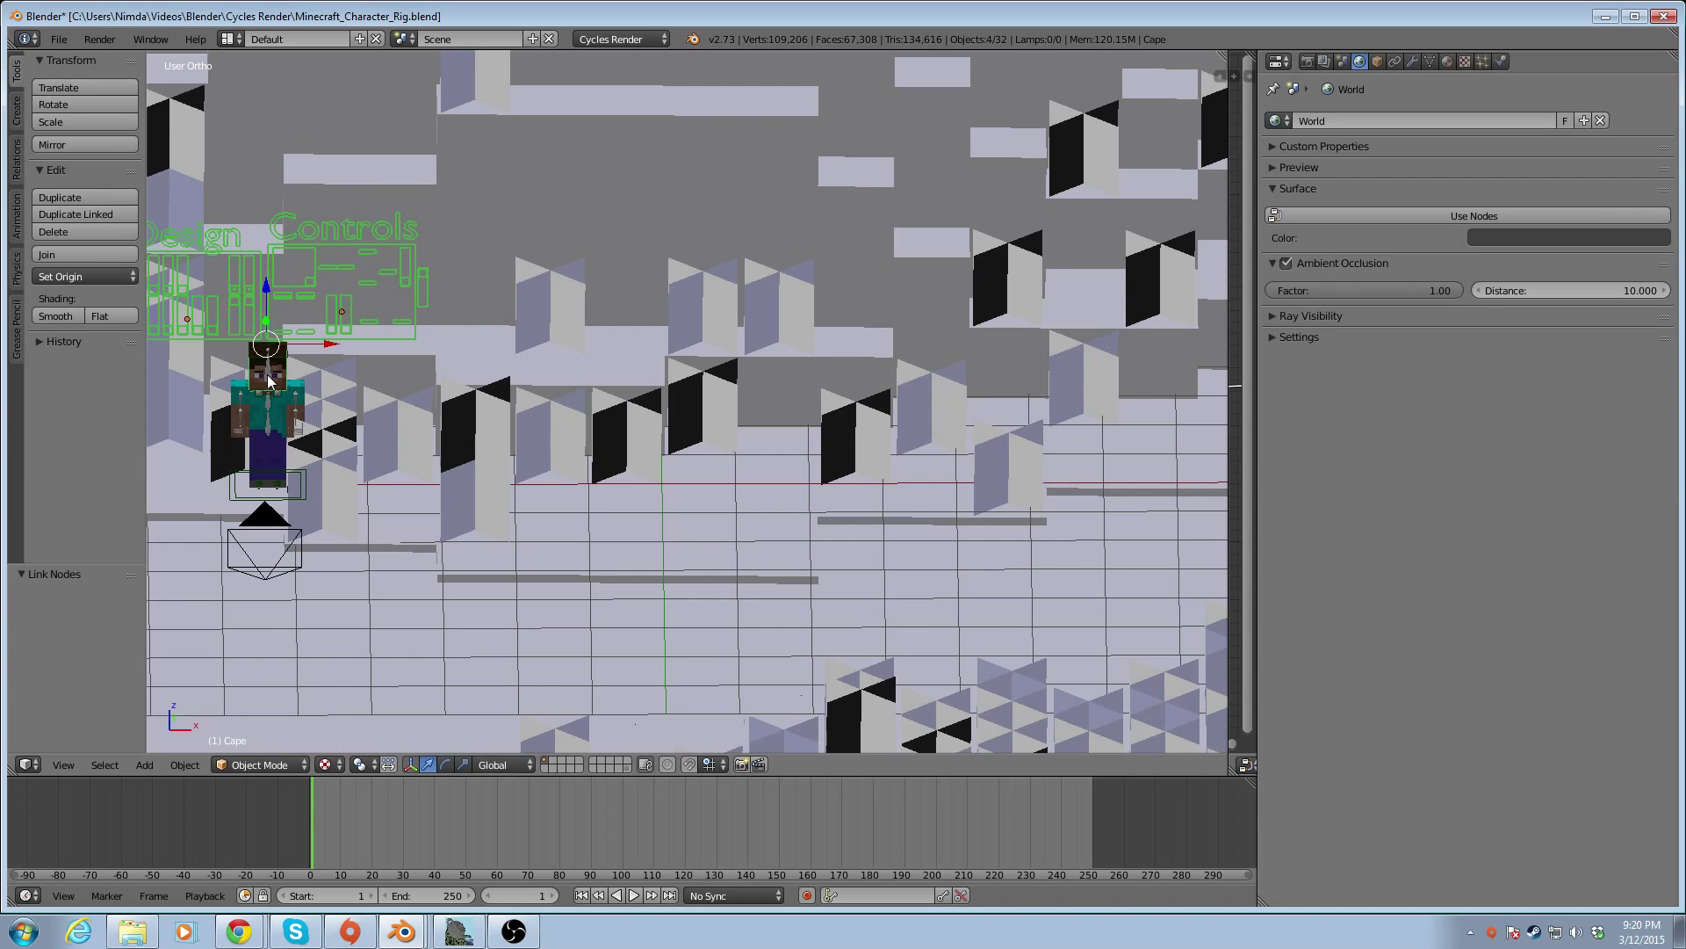
shift+right_click(267, 376)
shift+right_click(264, 391)
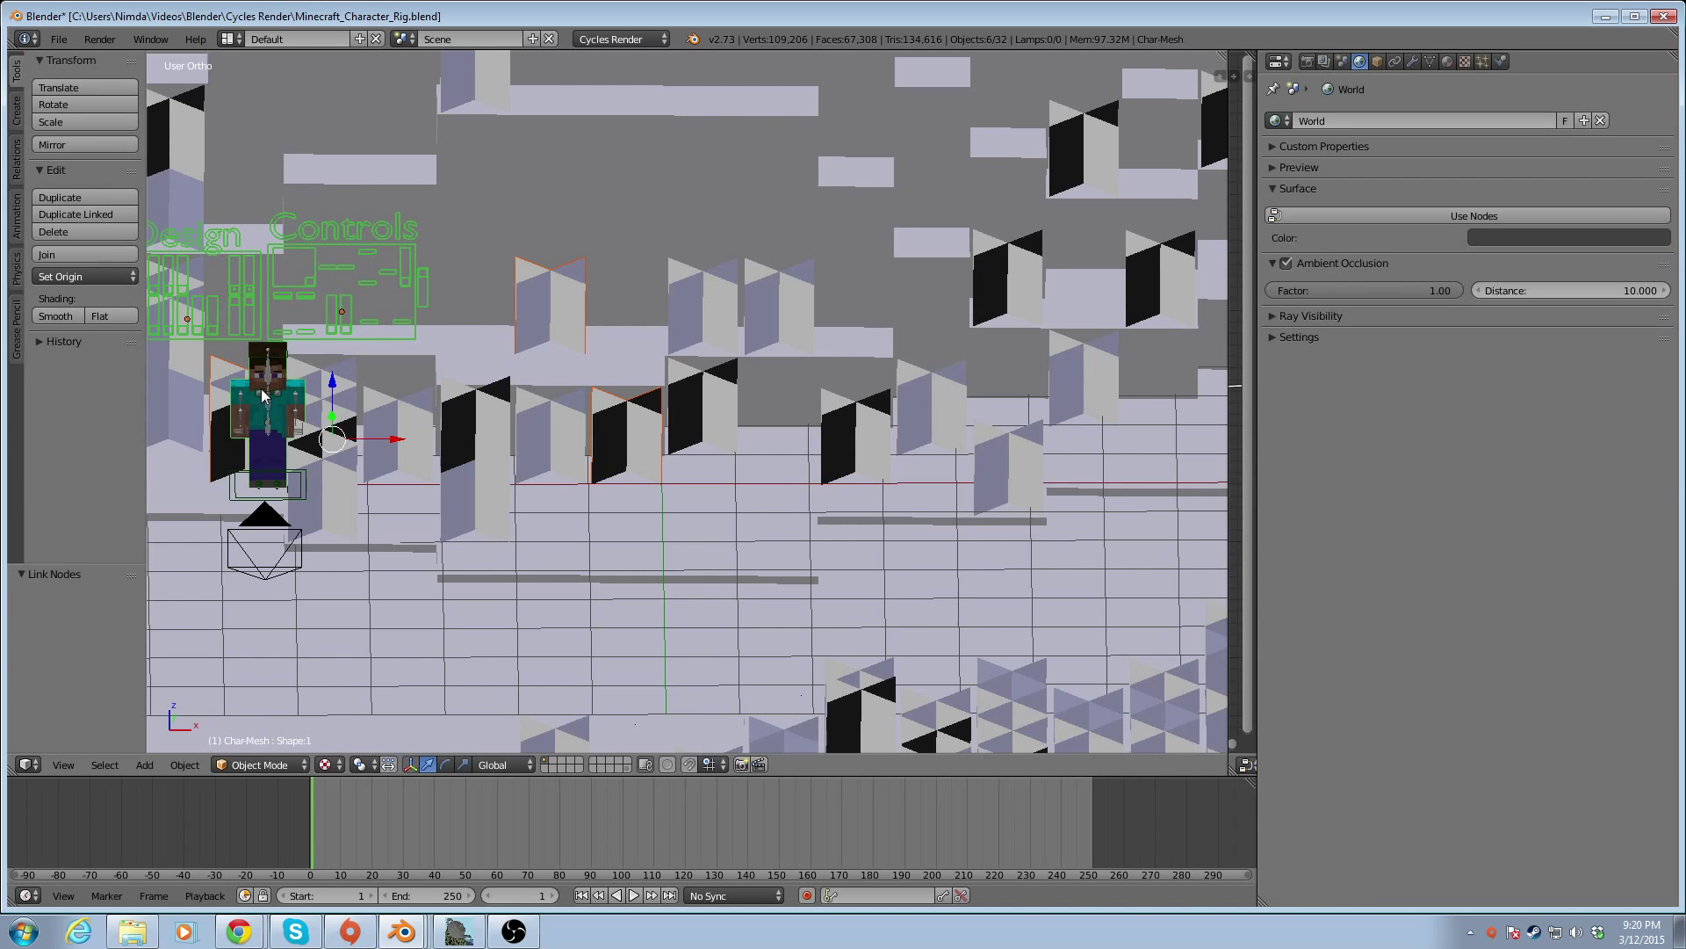
right_click(380, 362)
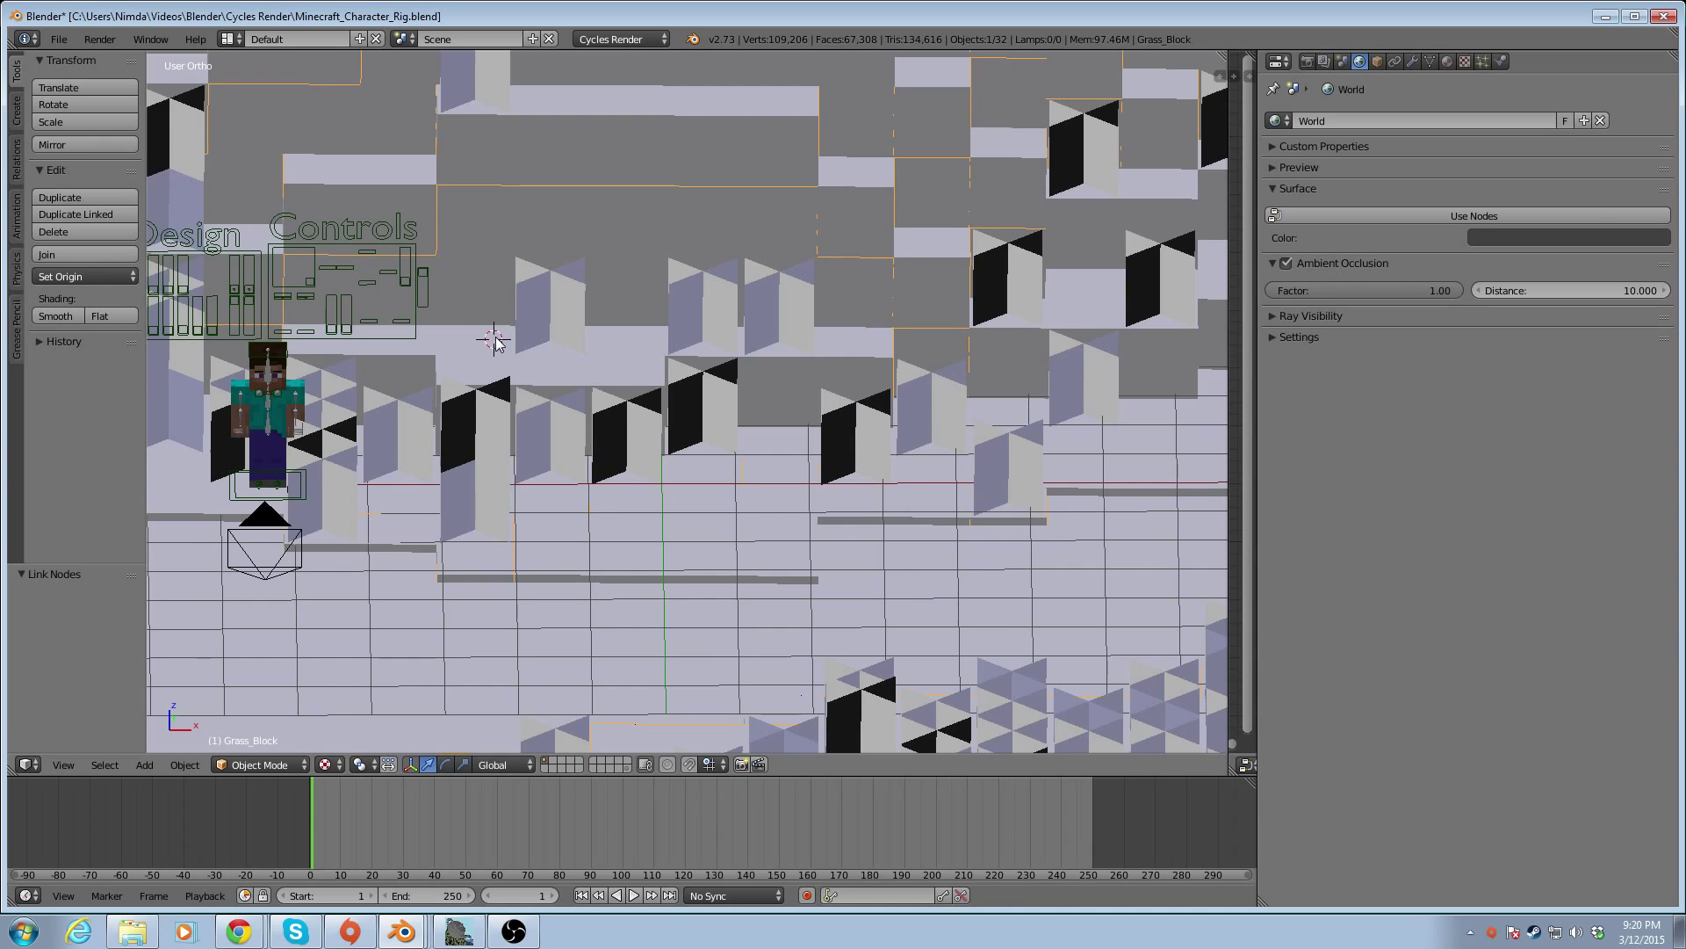
click(494, 338)
scroll(445, 358, up, 2)
scroll(445, 361, down, 4)
Enable nodes on the Dirt object's material and use an Image Texture for its diffuse color
right_click(546, 294)
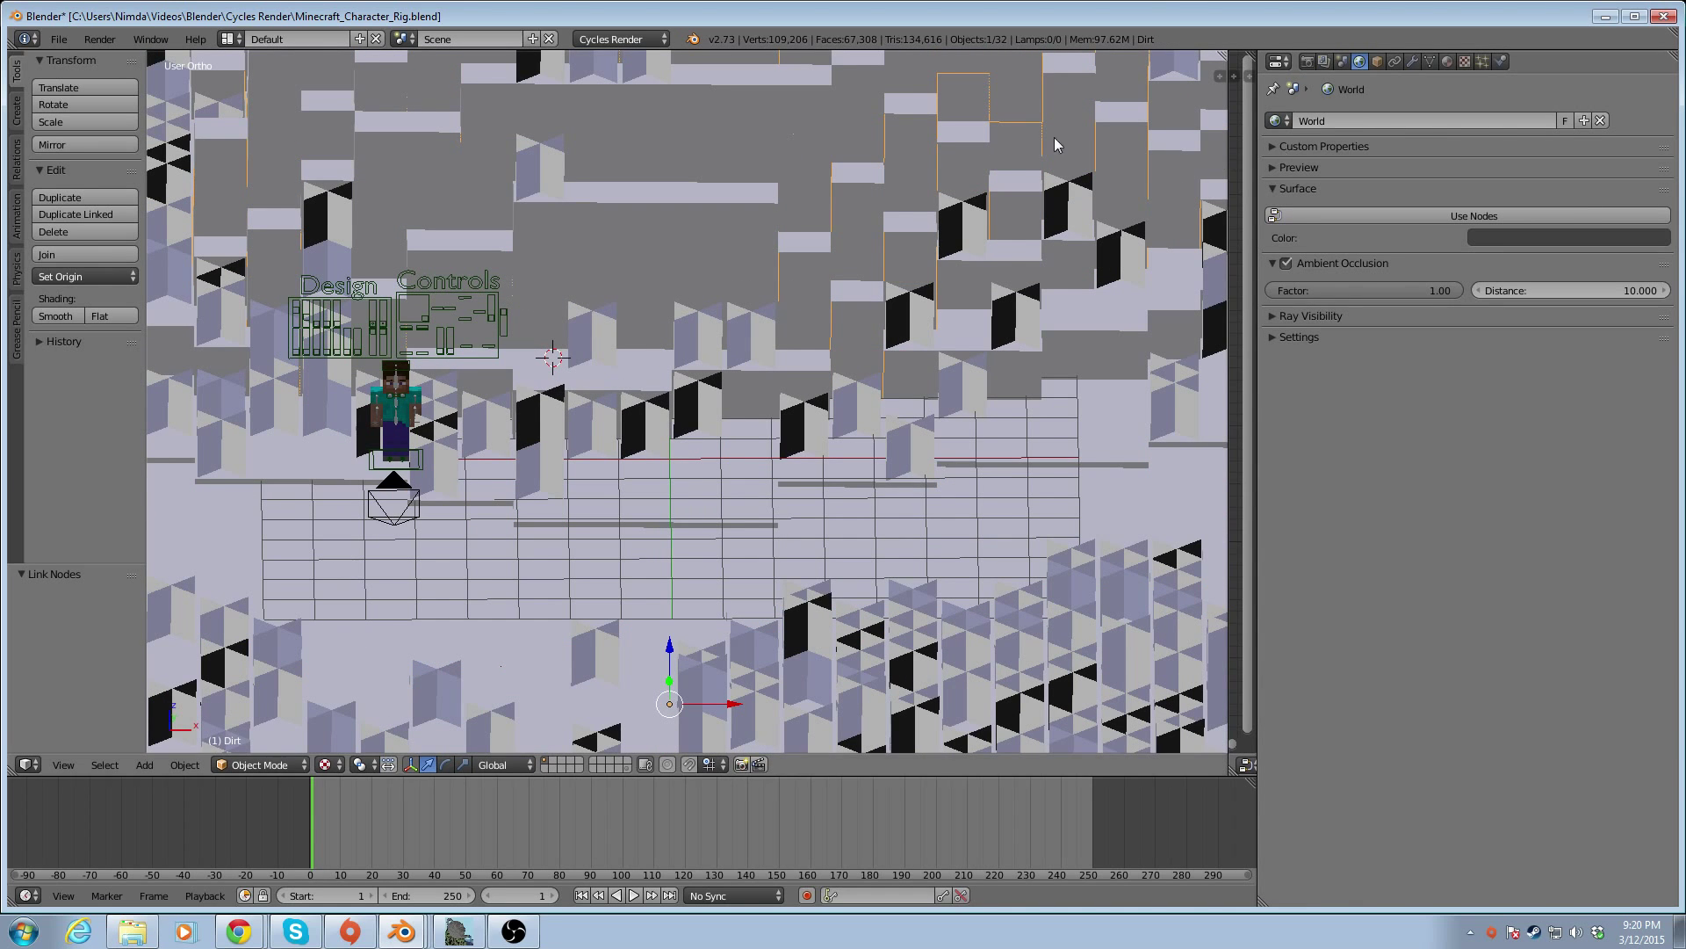
scroll(704, 356, down, 1)
mouse_move(703, 356)
middle_down()
mouse_move(702, 433)
mouse_move(704, 323)
mouse_move(705, 359)
middle_up()
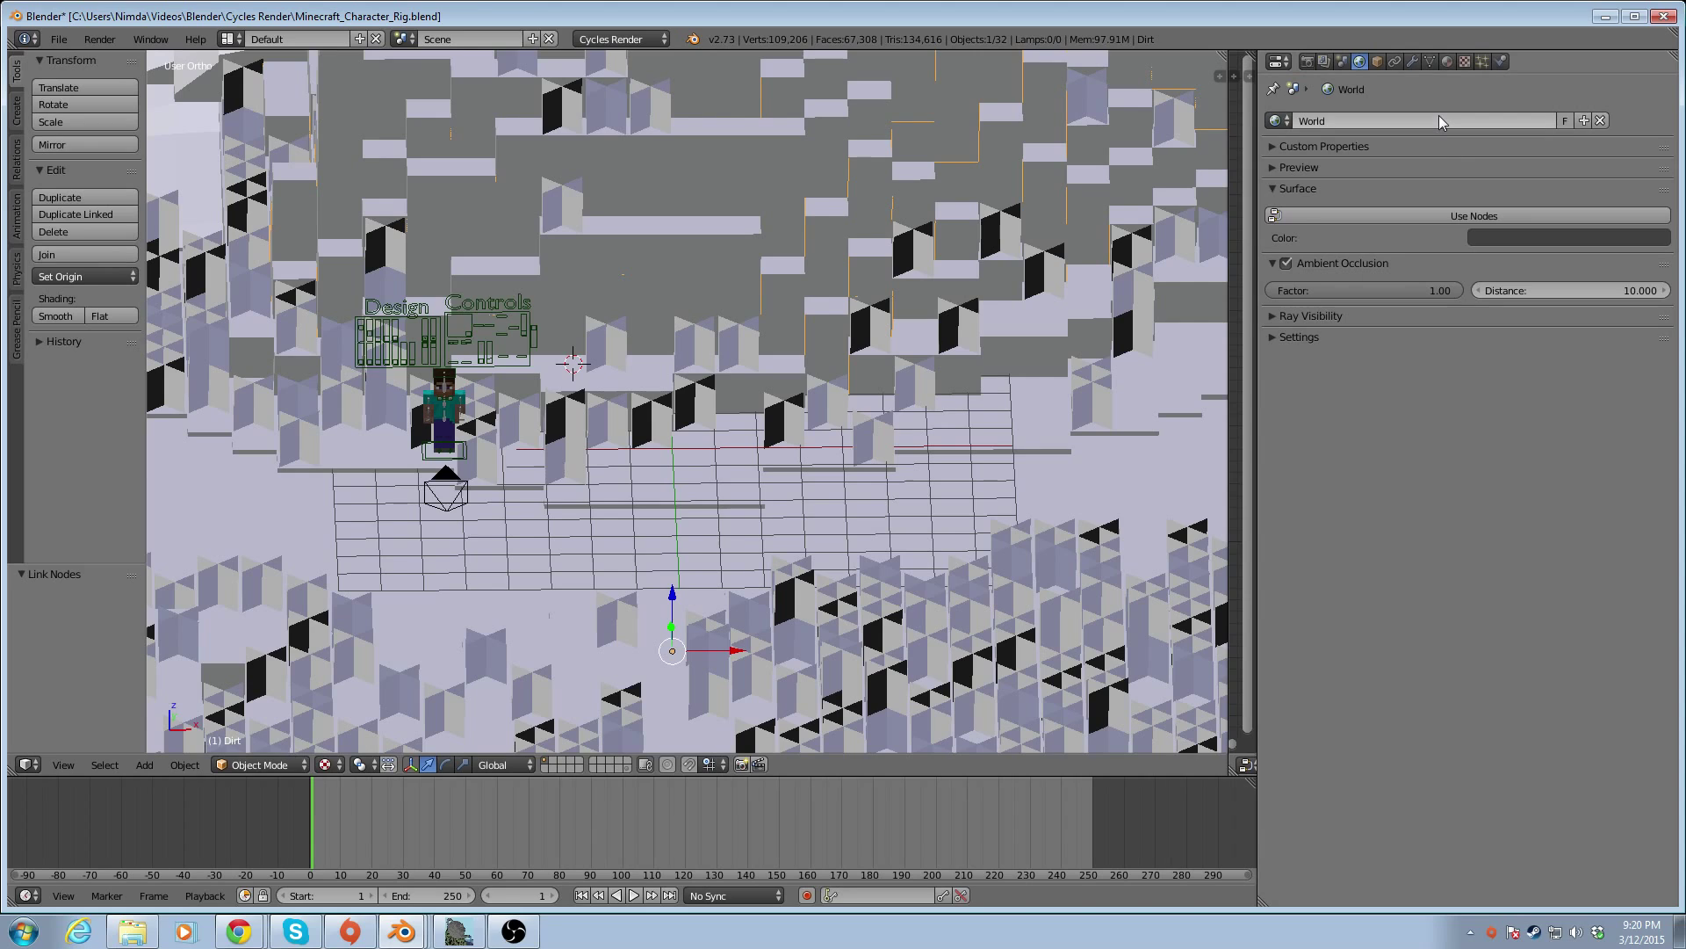
click(1446, 62)
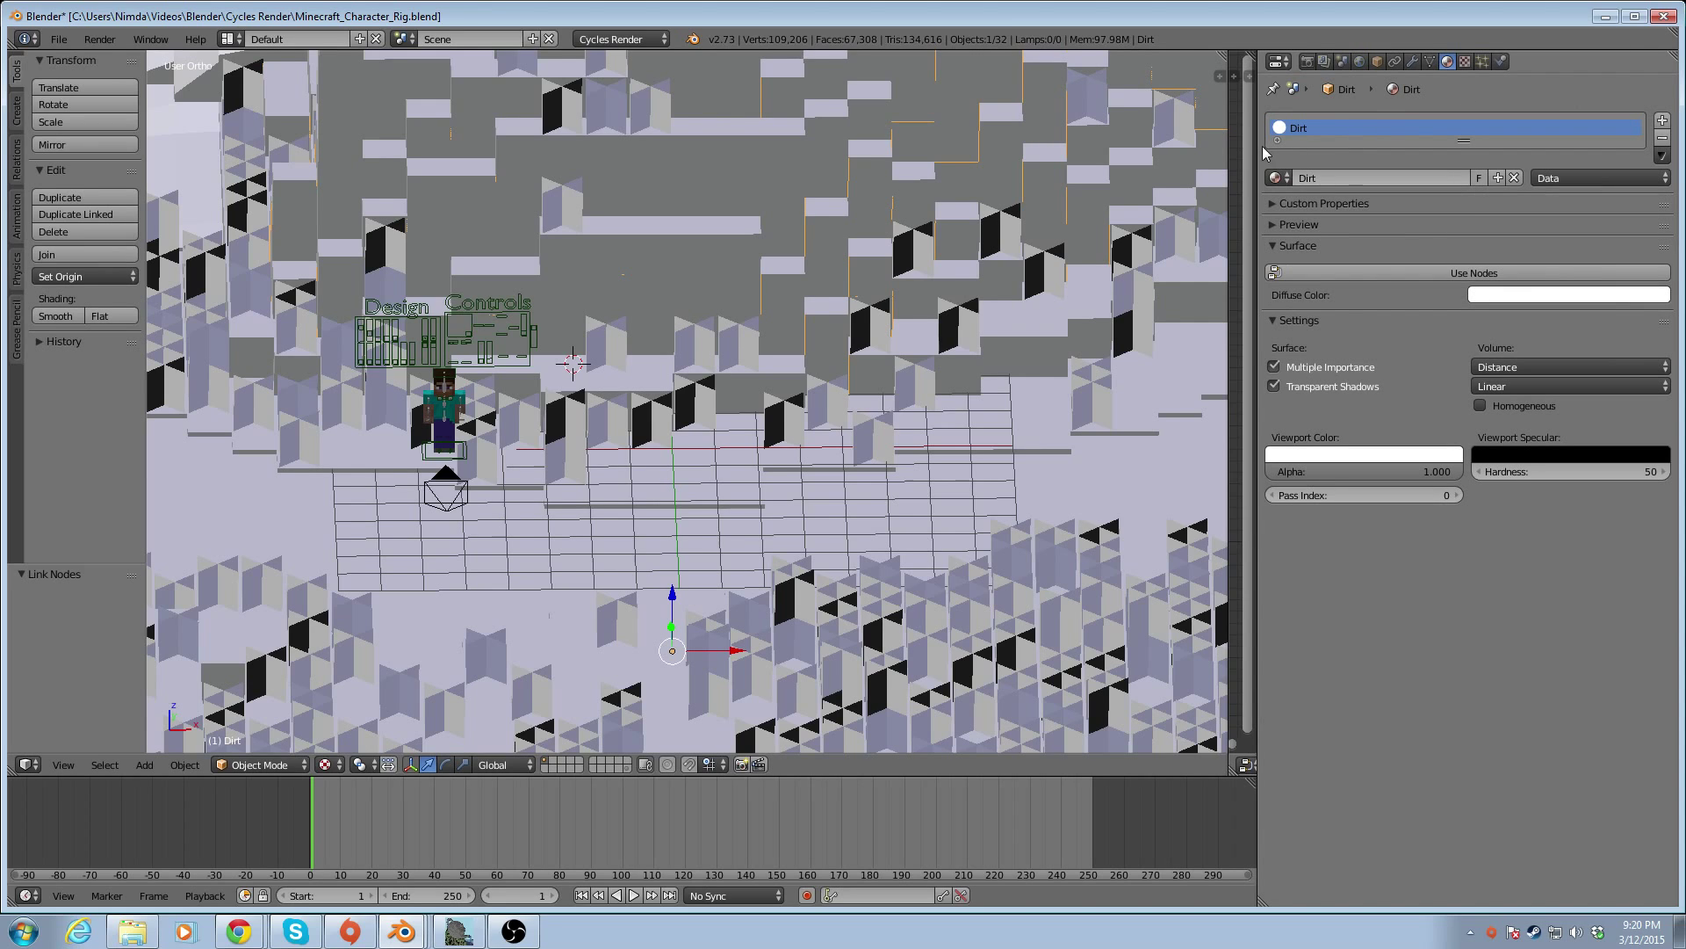
click(1330, 270)
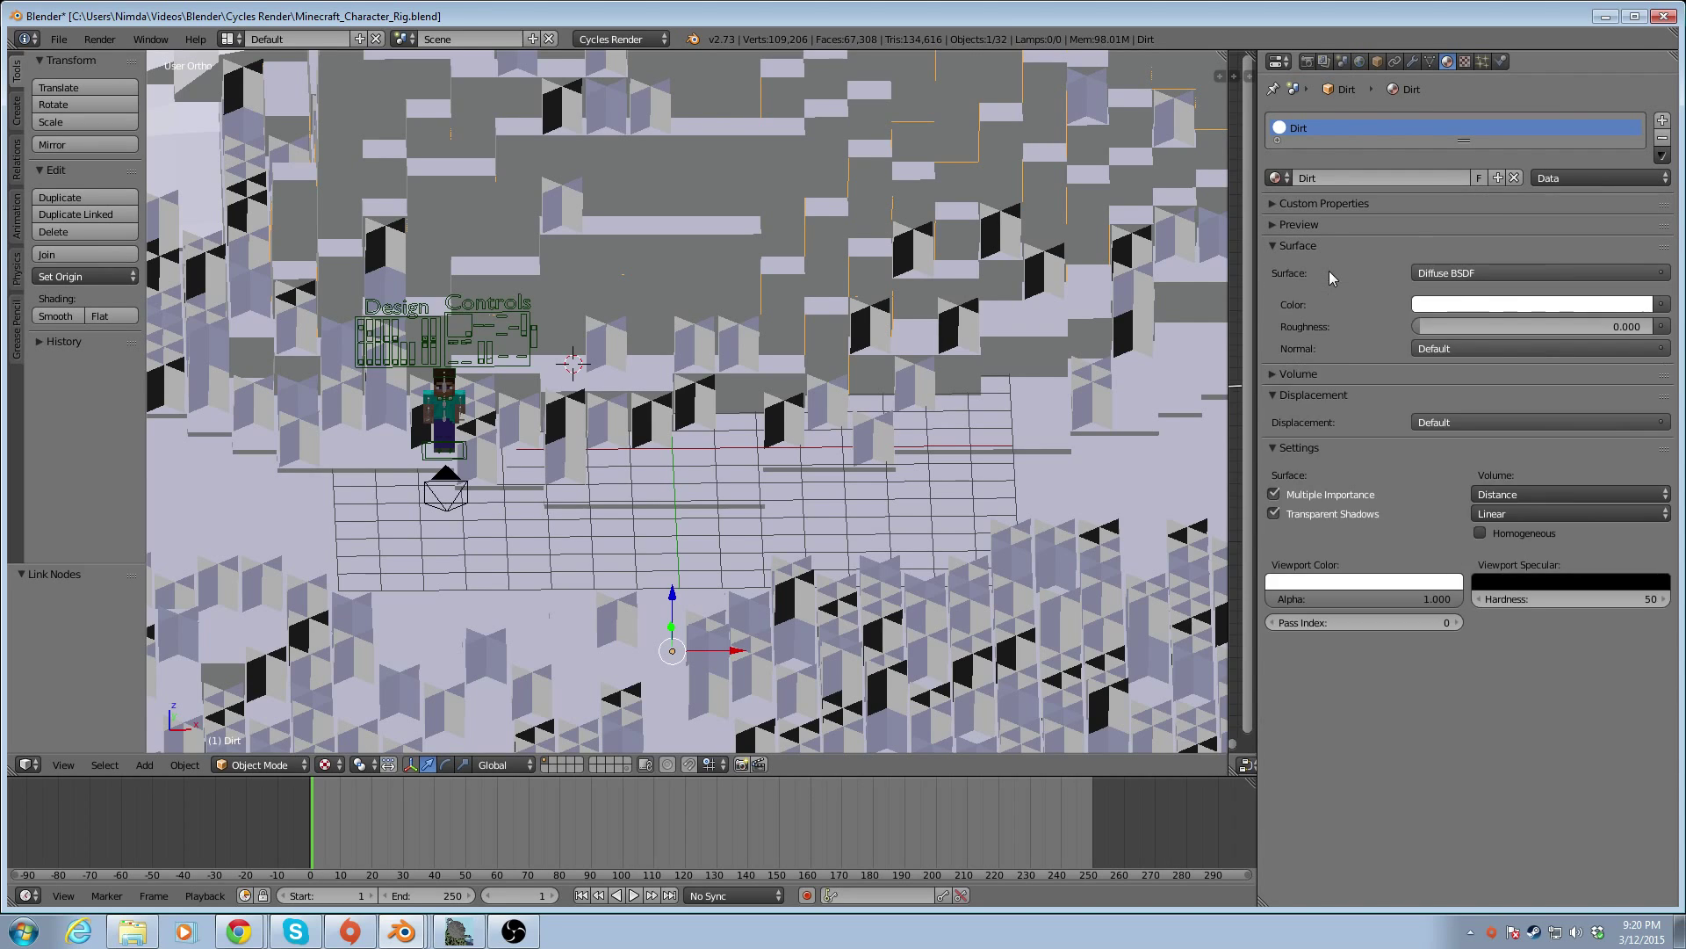
click(1665, 305)
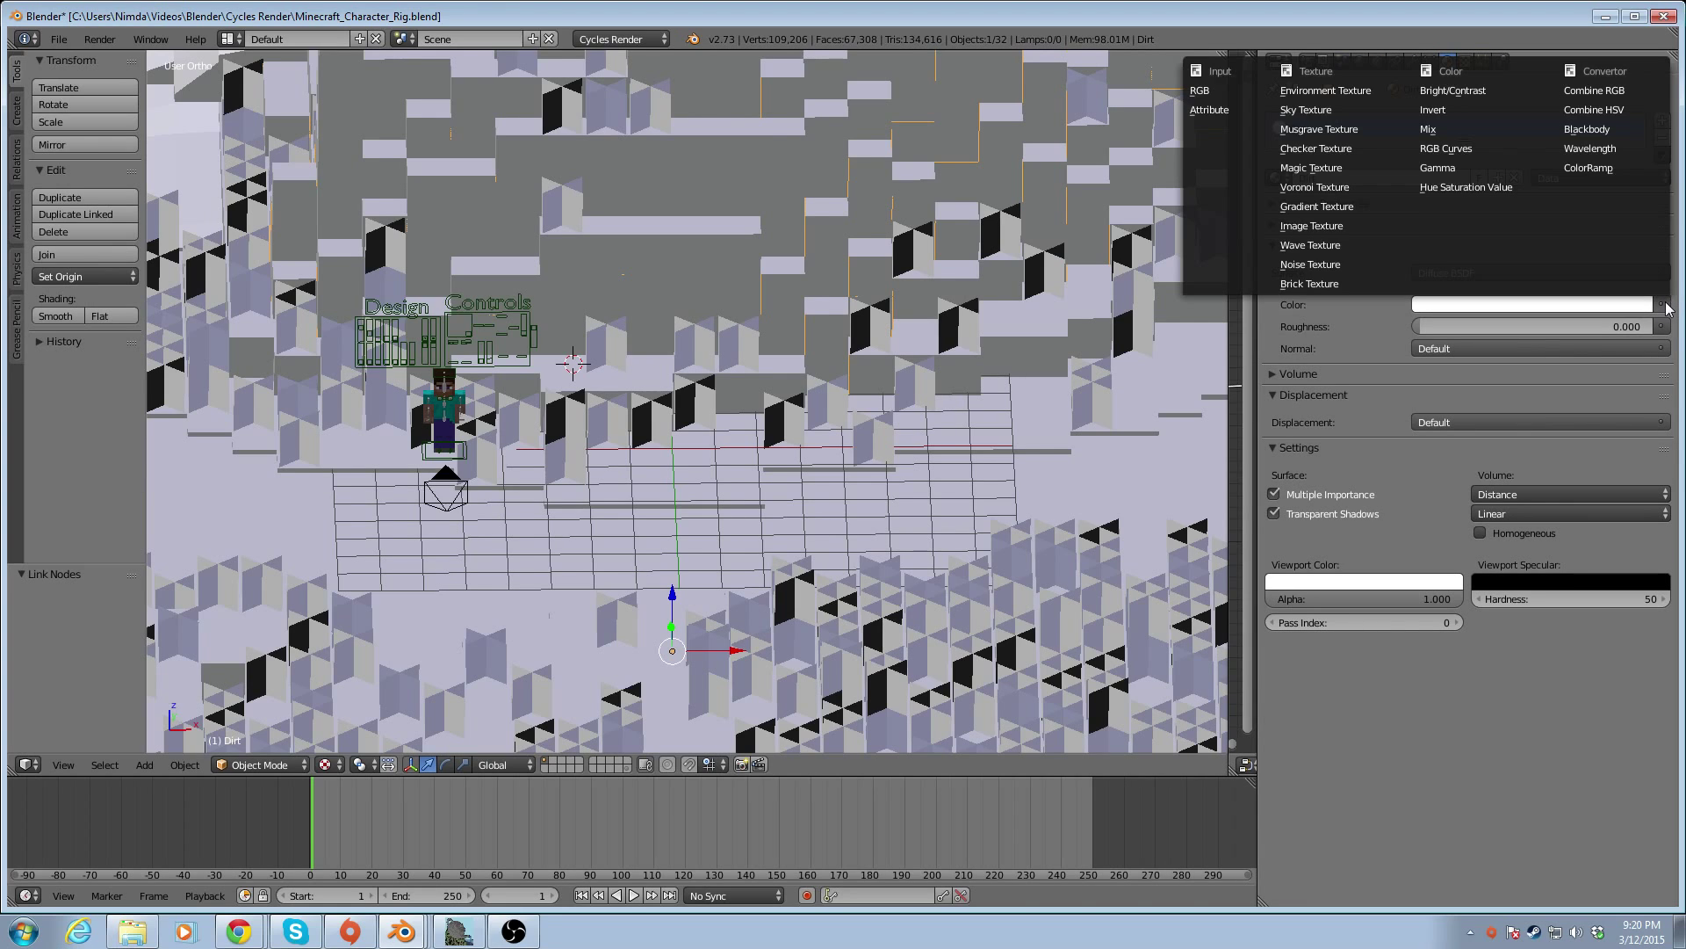
click(1350, 226)
Assign World-RGBA.png as the Dirt material's image and copy the image name
click(1424, 326)
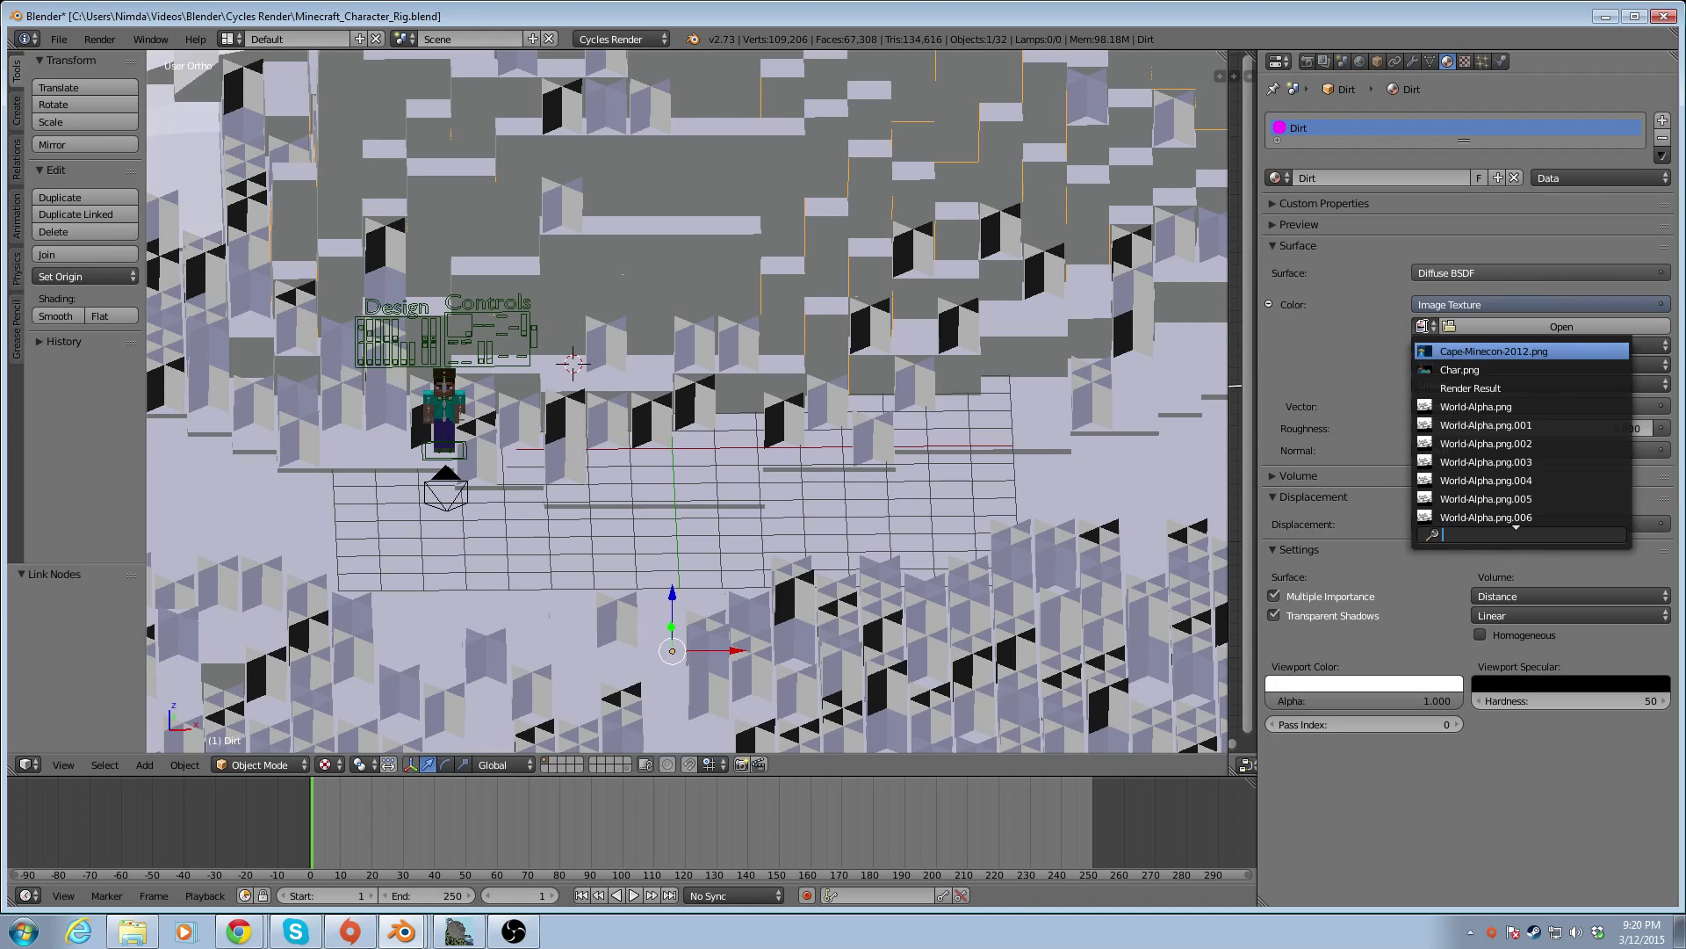
scroll(1453, 391, down, 20)
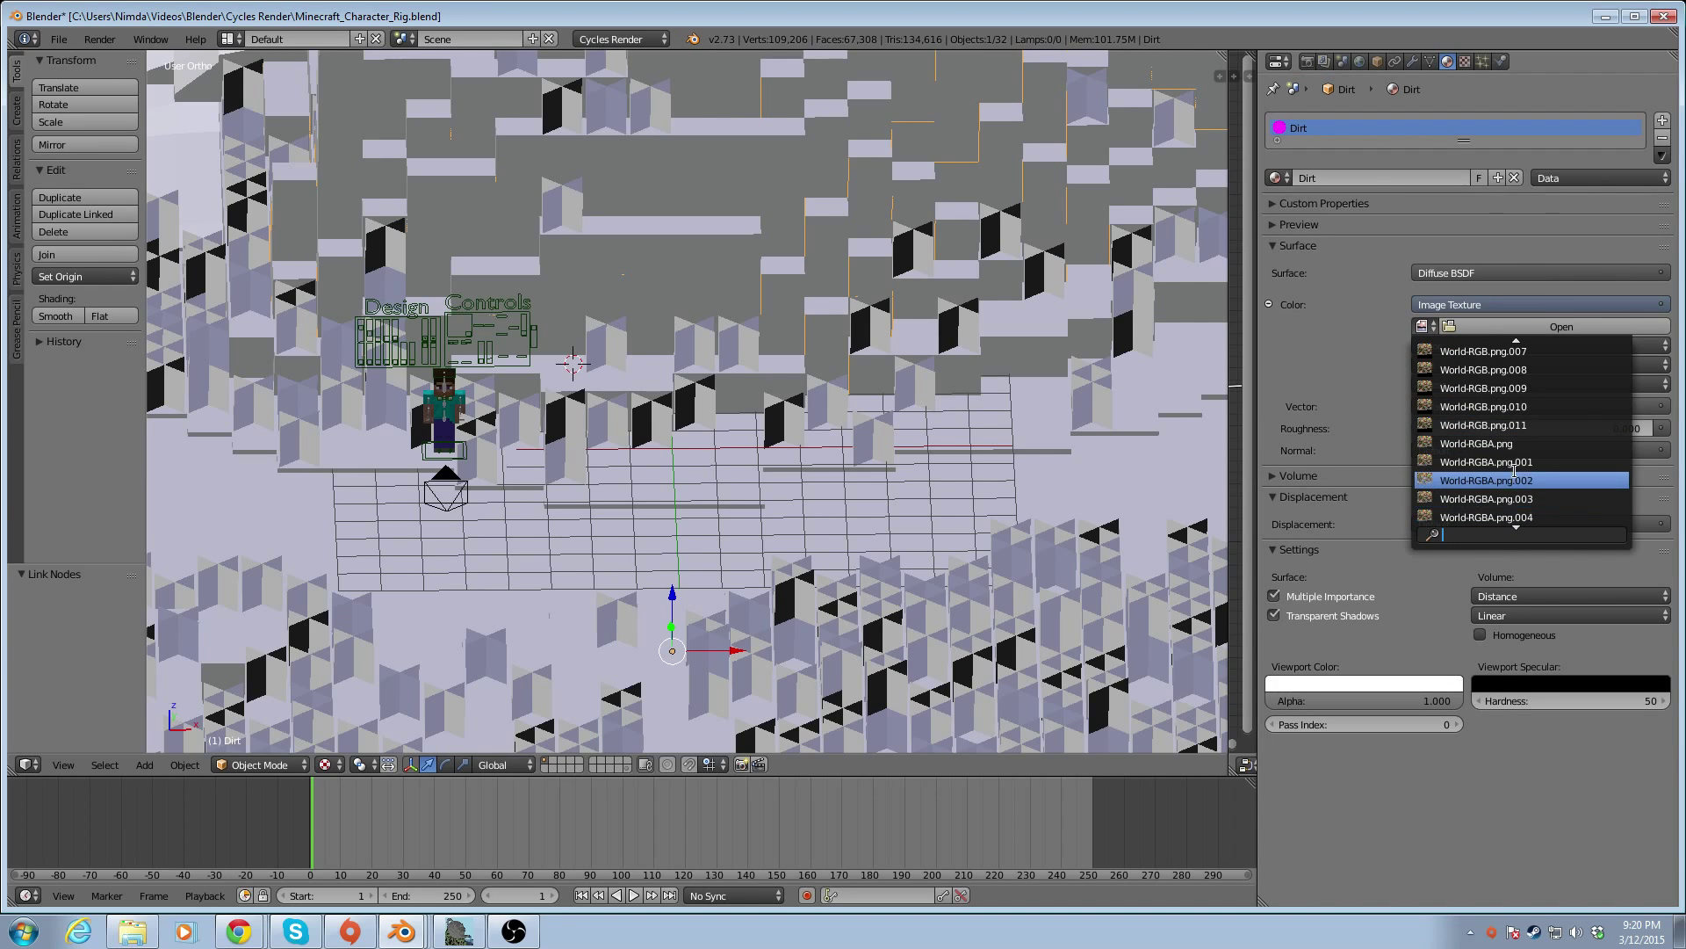
click(1518, 444)
click(1531, 326)
key(ctrl+c)
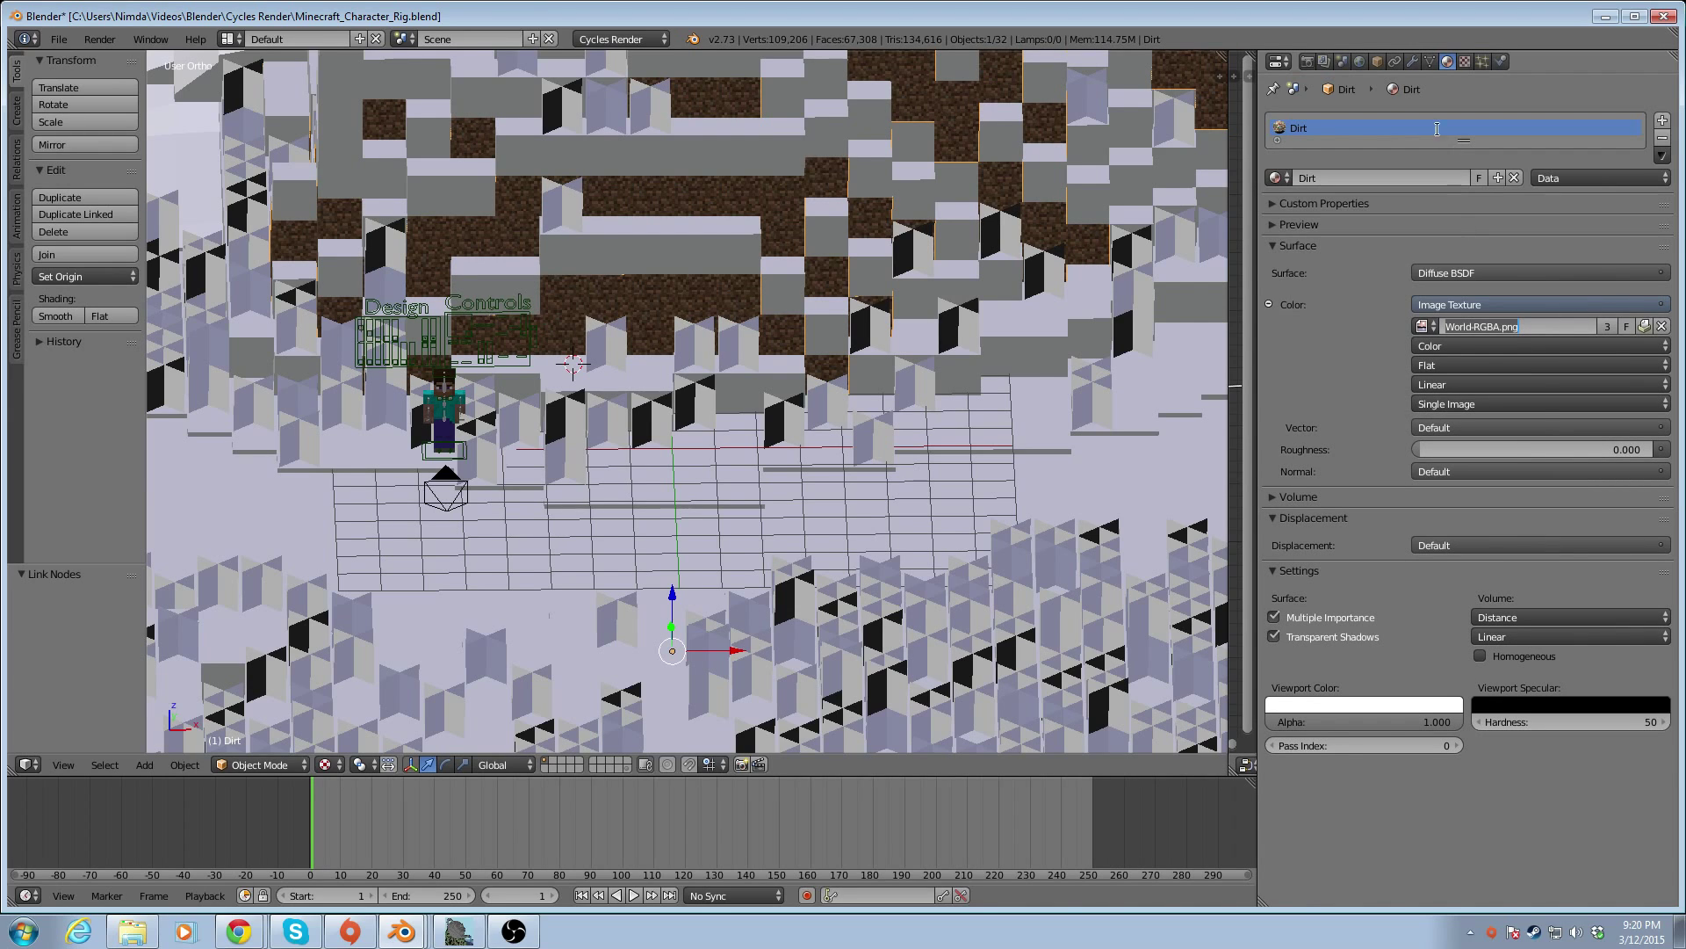
Enable nodes on the Grass_Block material and set its color to an Image Texture using World-RGBA.png
right_click(743, 246)
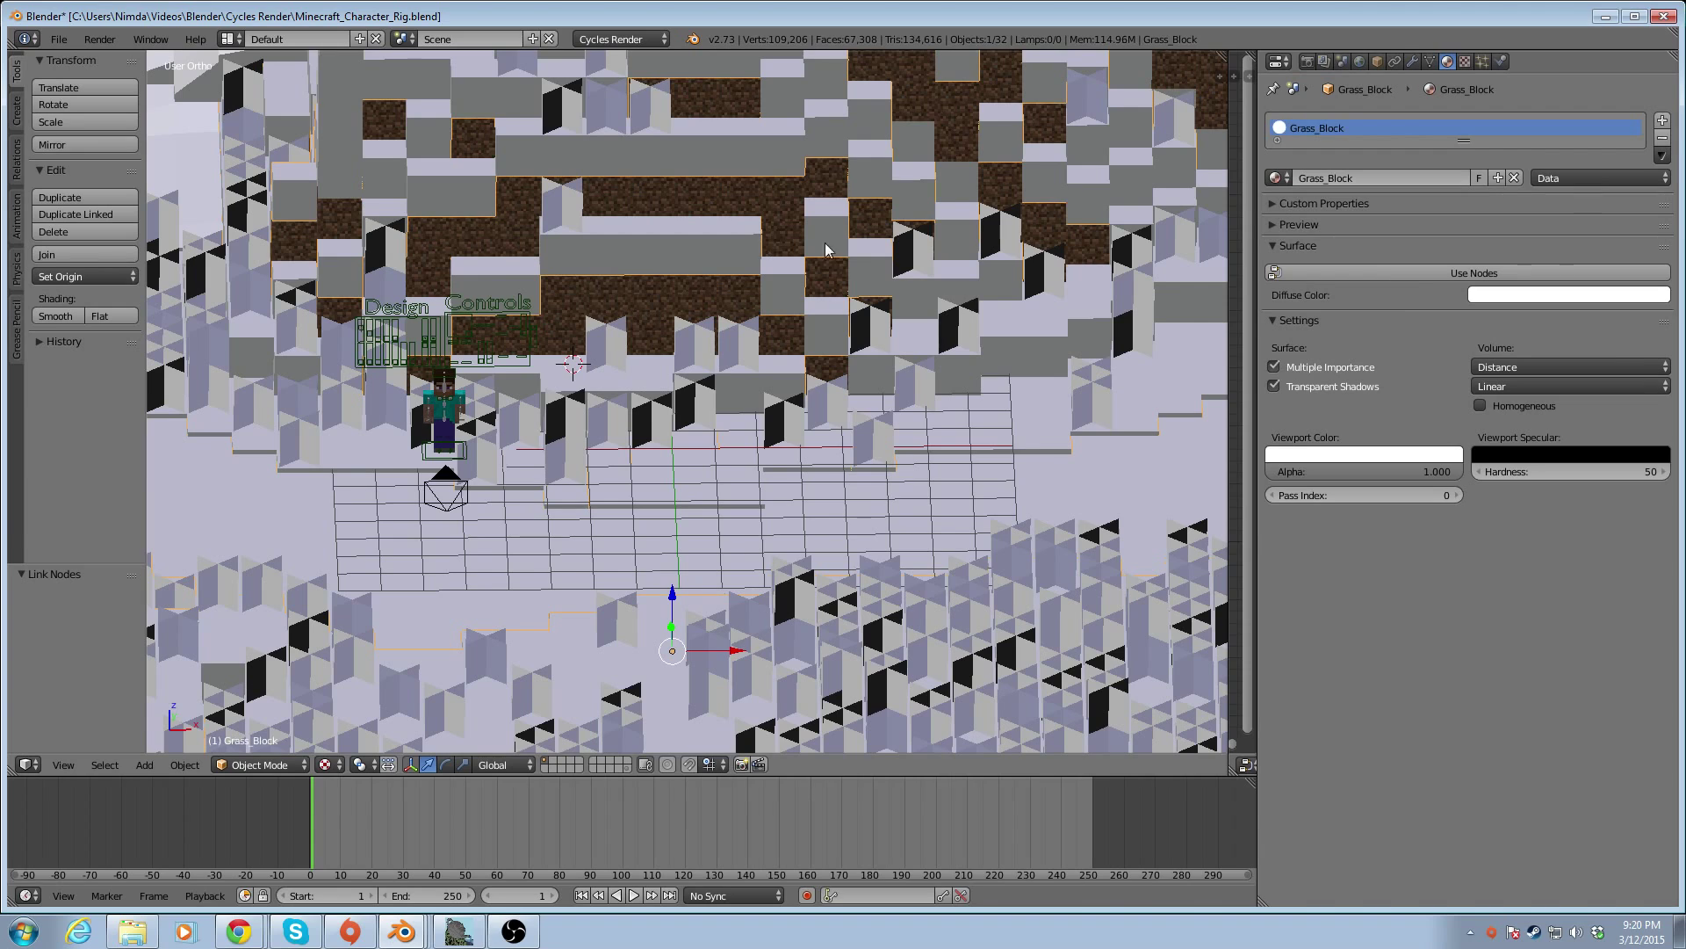
click(1462, 273)
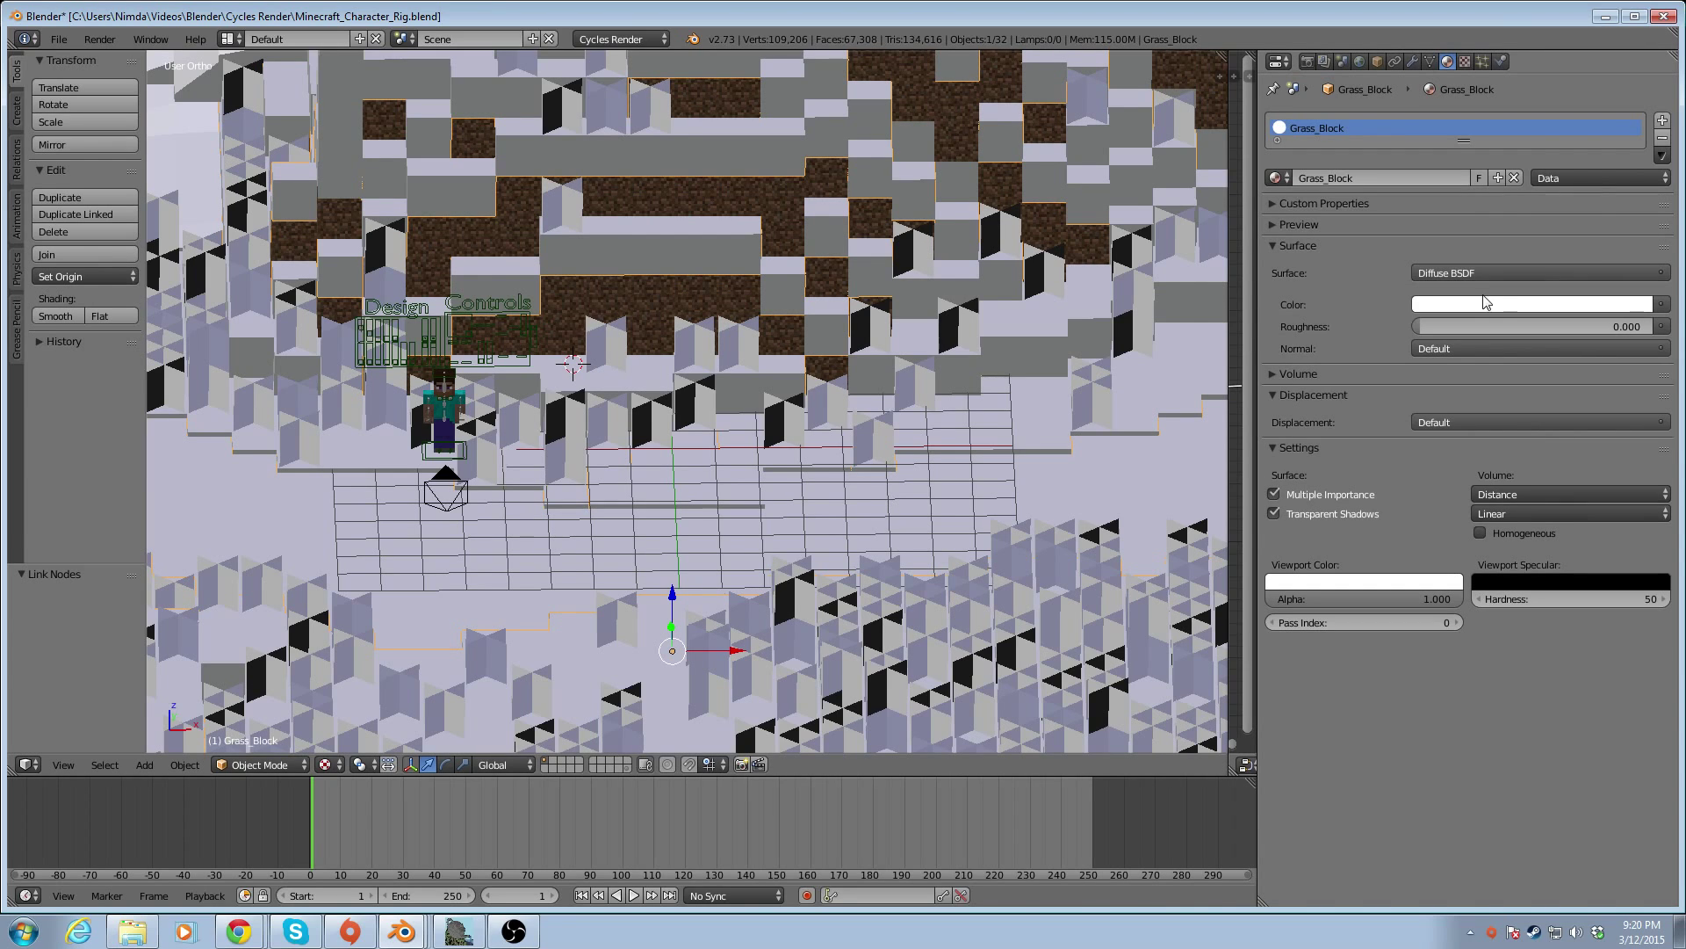
click(1491, 304)
click(1661, 304)
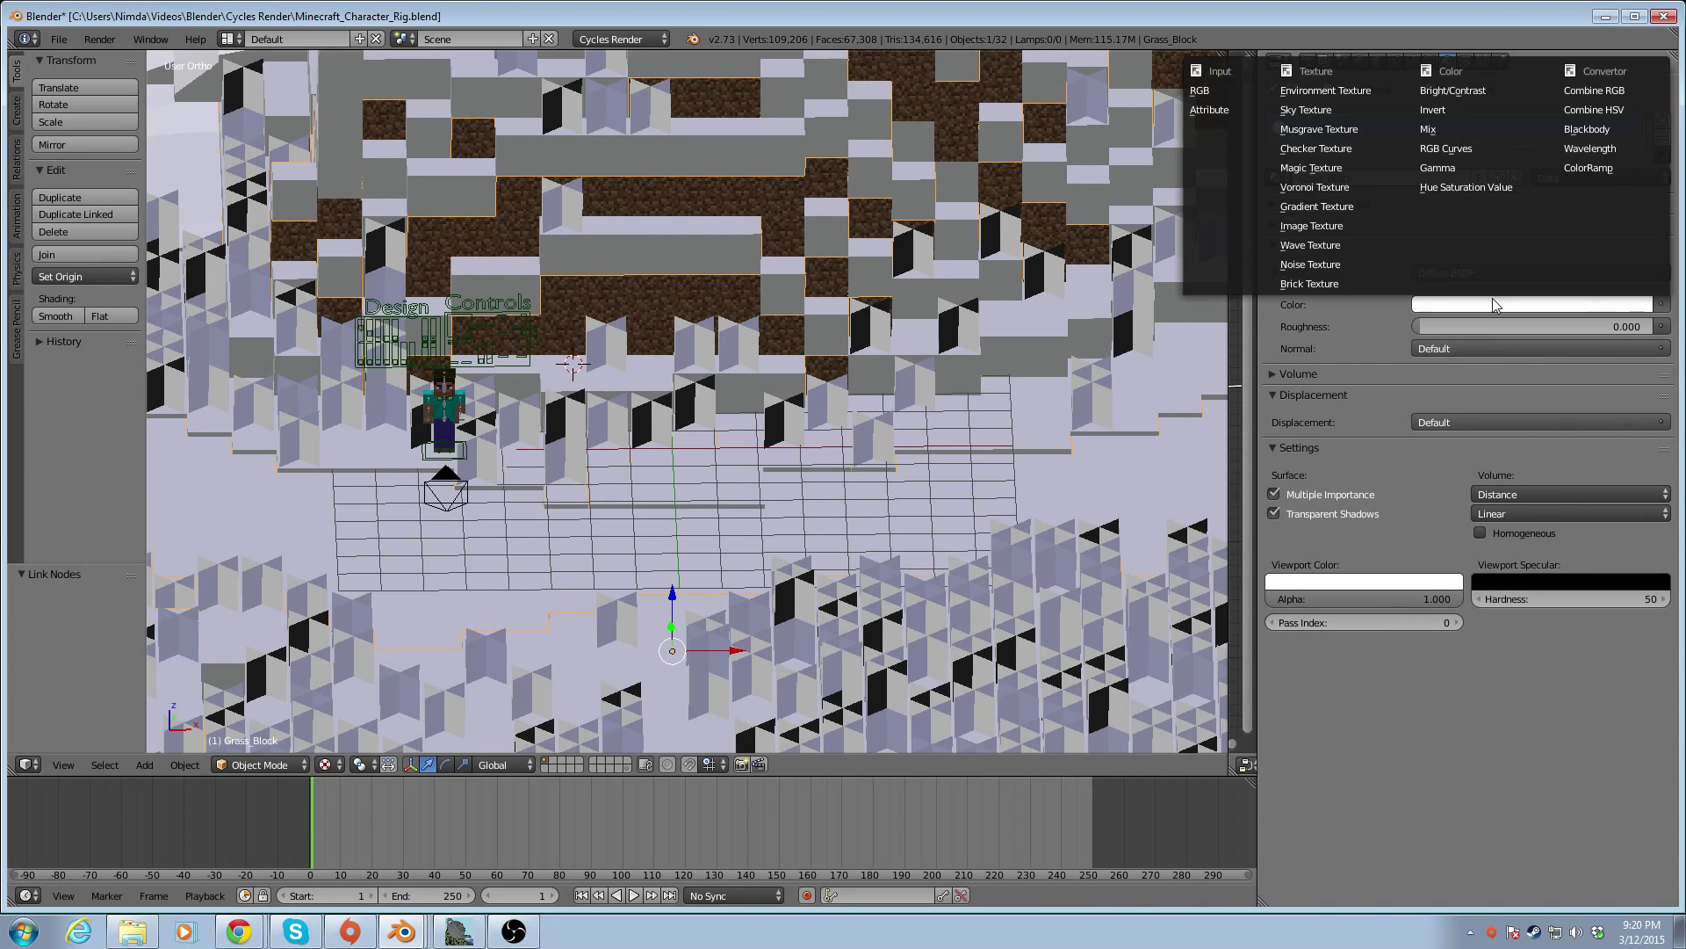
click(1326, 236)
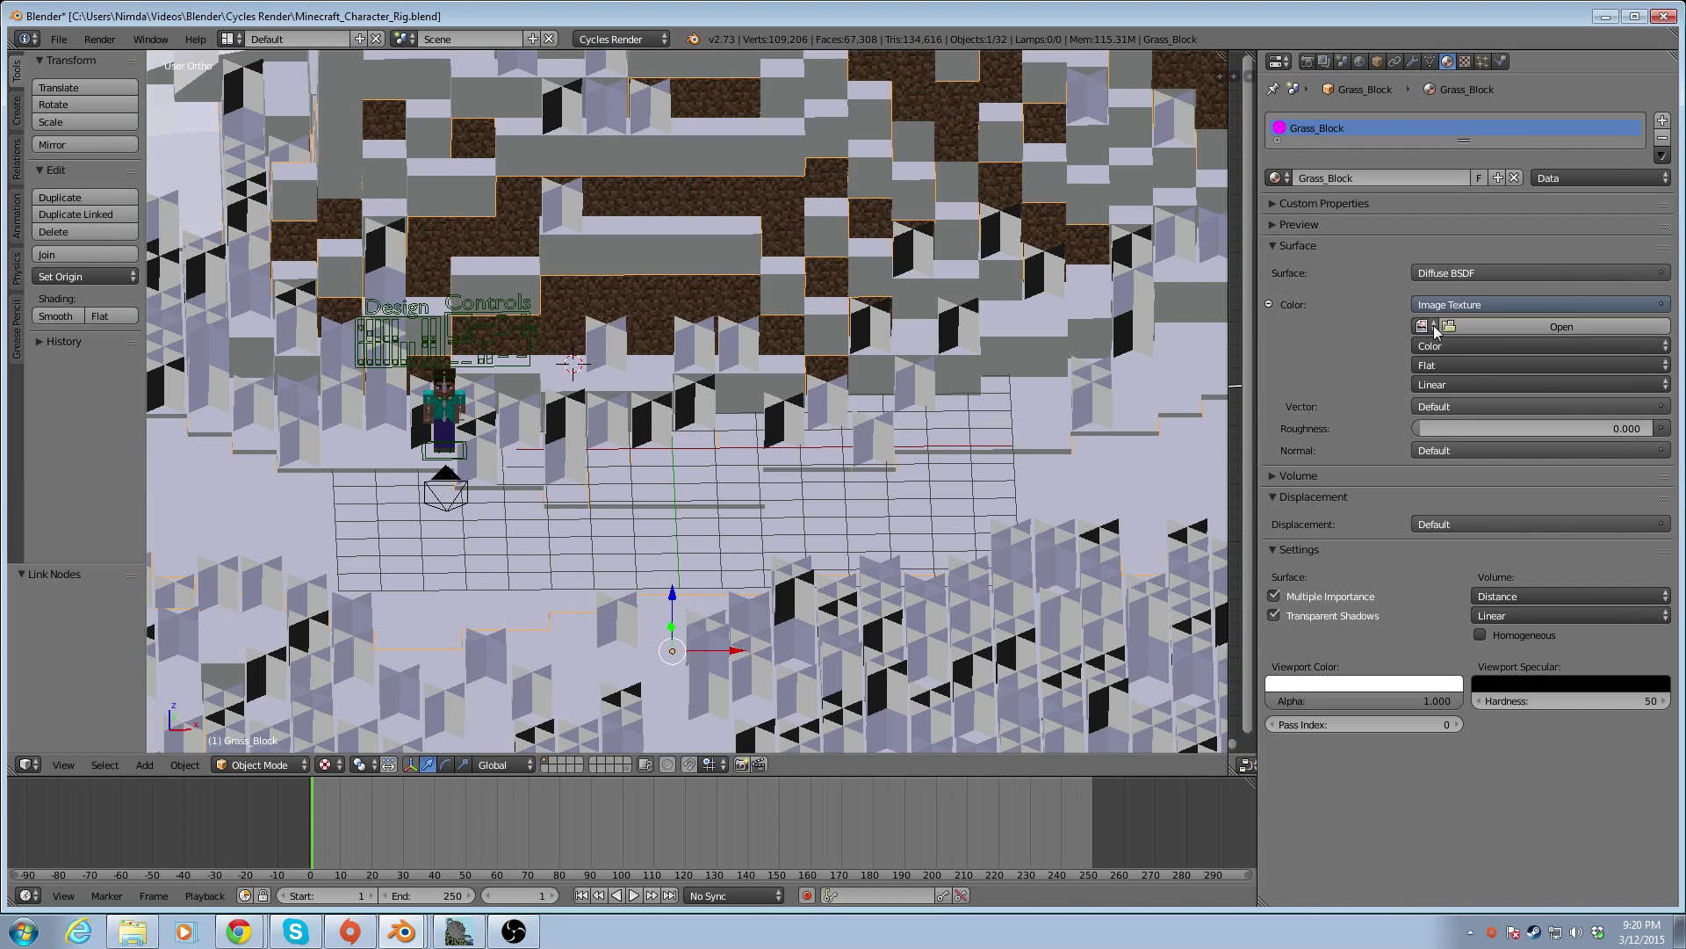
click(1423, 326)
key(ctrl+v)
click(1442, 350)
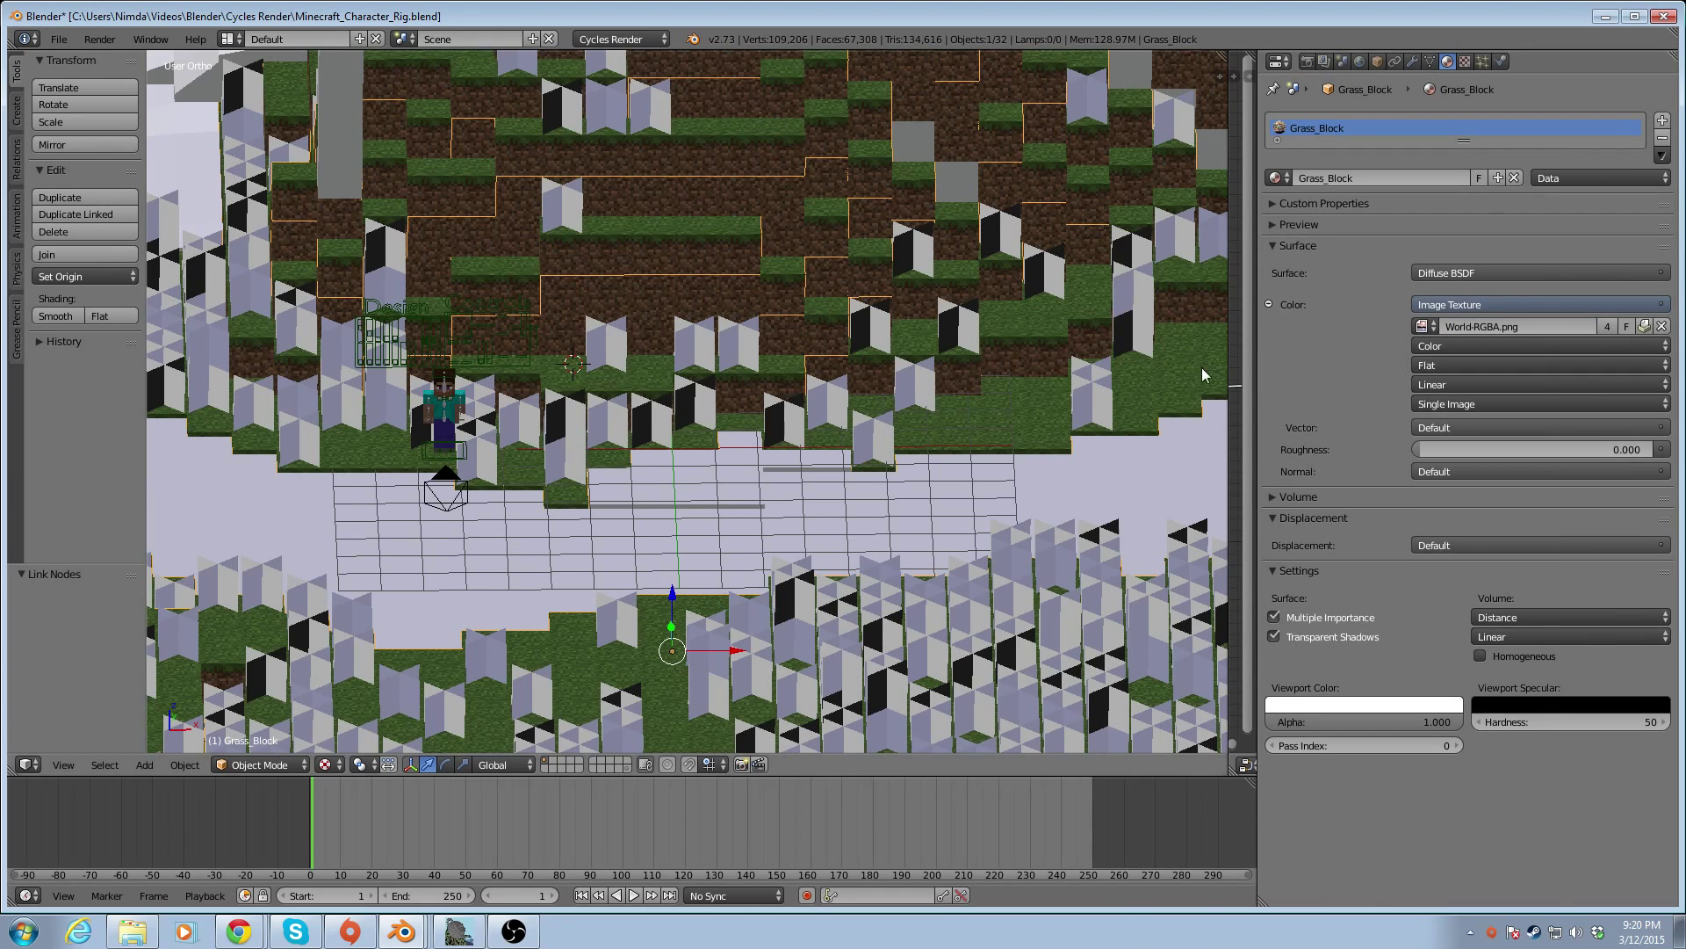
Open the interpolation choices for the Grass_Block texture, and set the Dirt texture's interpolation to Closest
click(1465, 385)
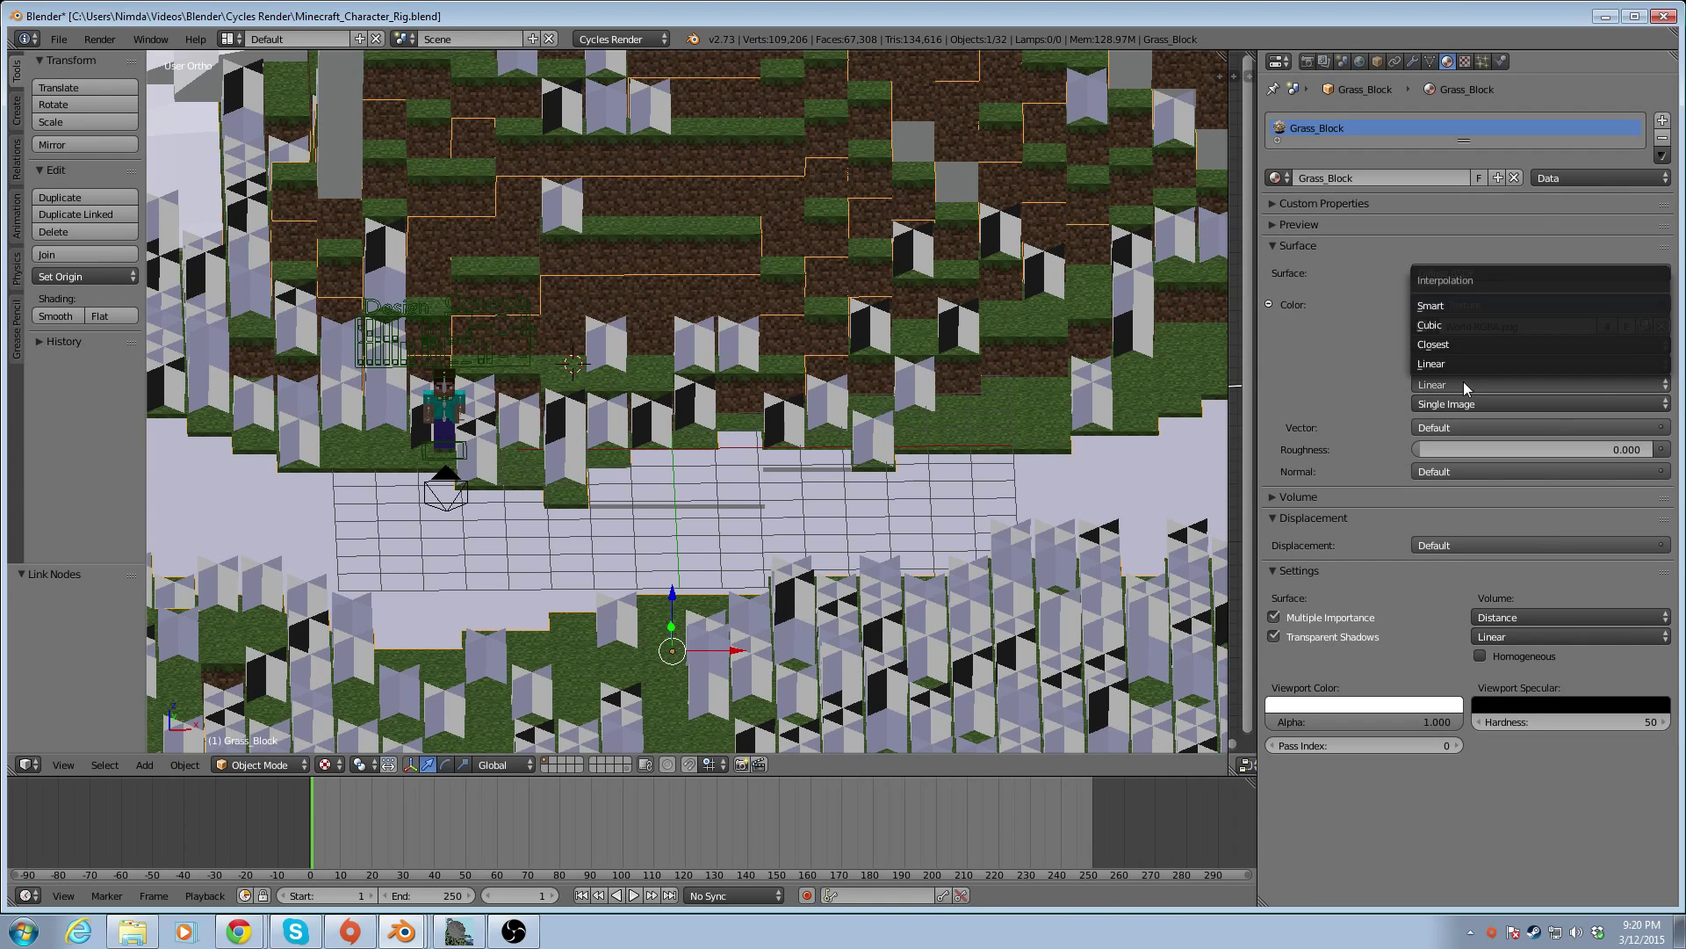
right_click(663, 298)
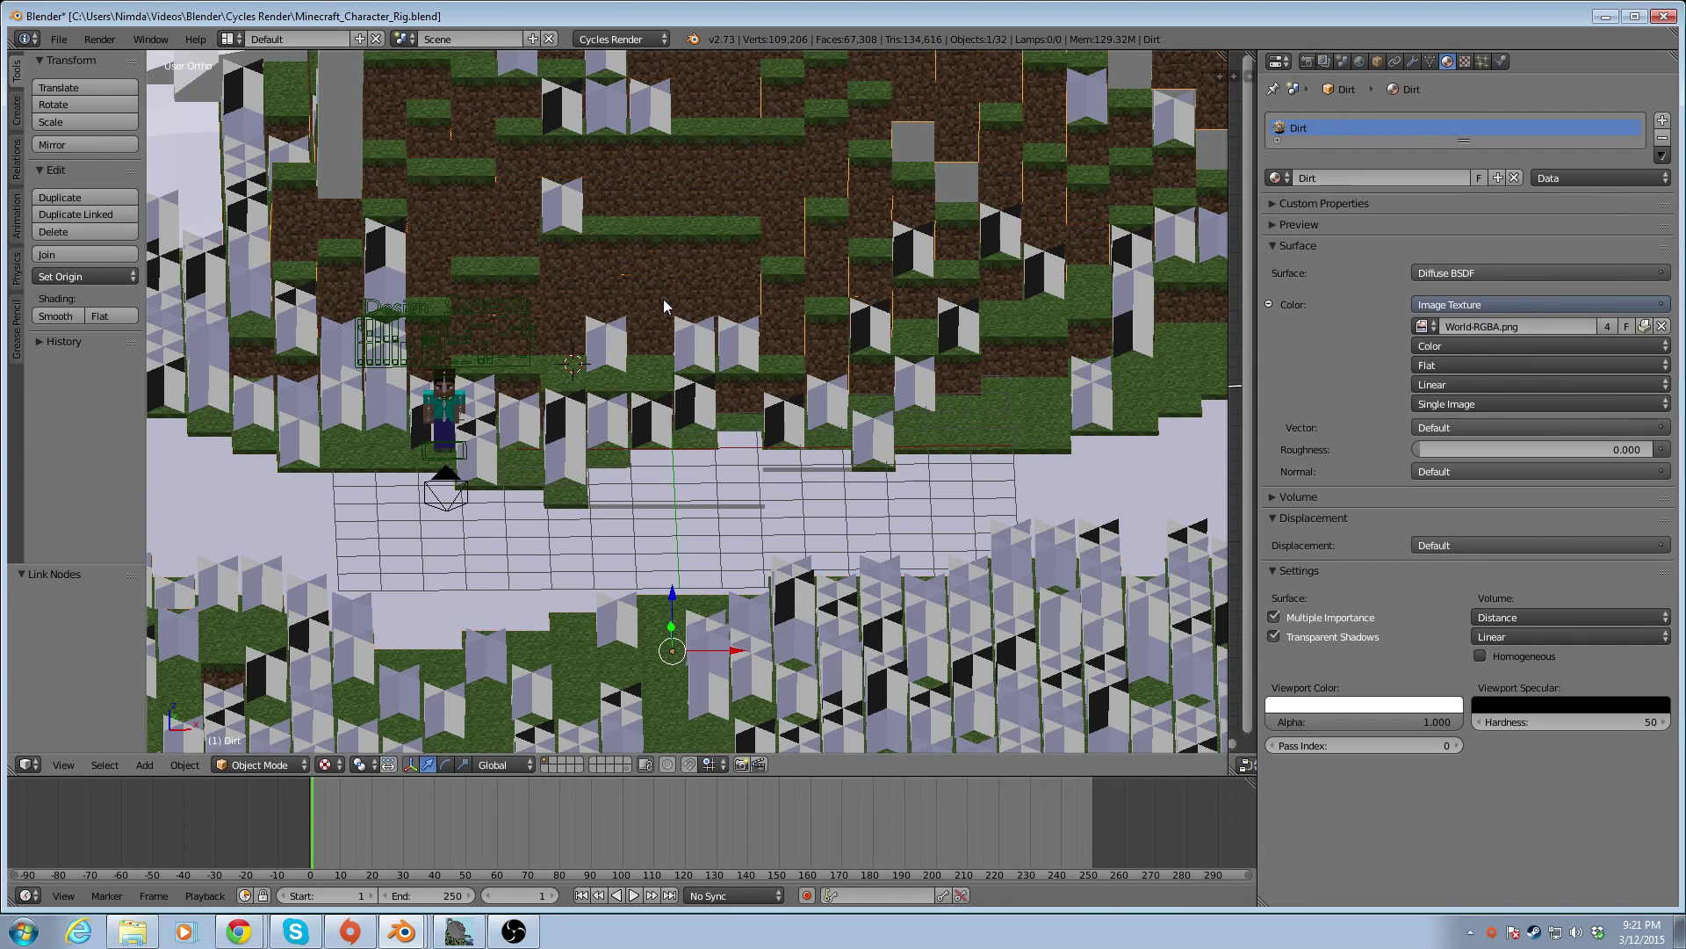
click(1465, 385)
click(1468, 344)
Enable nodes on the Grass material and set its color to an Image Texture using World-RGBA.png.003
middle_drag(724, 426, 618, 466)
right_click(479, 475)
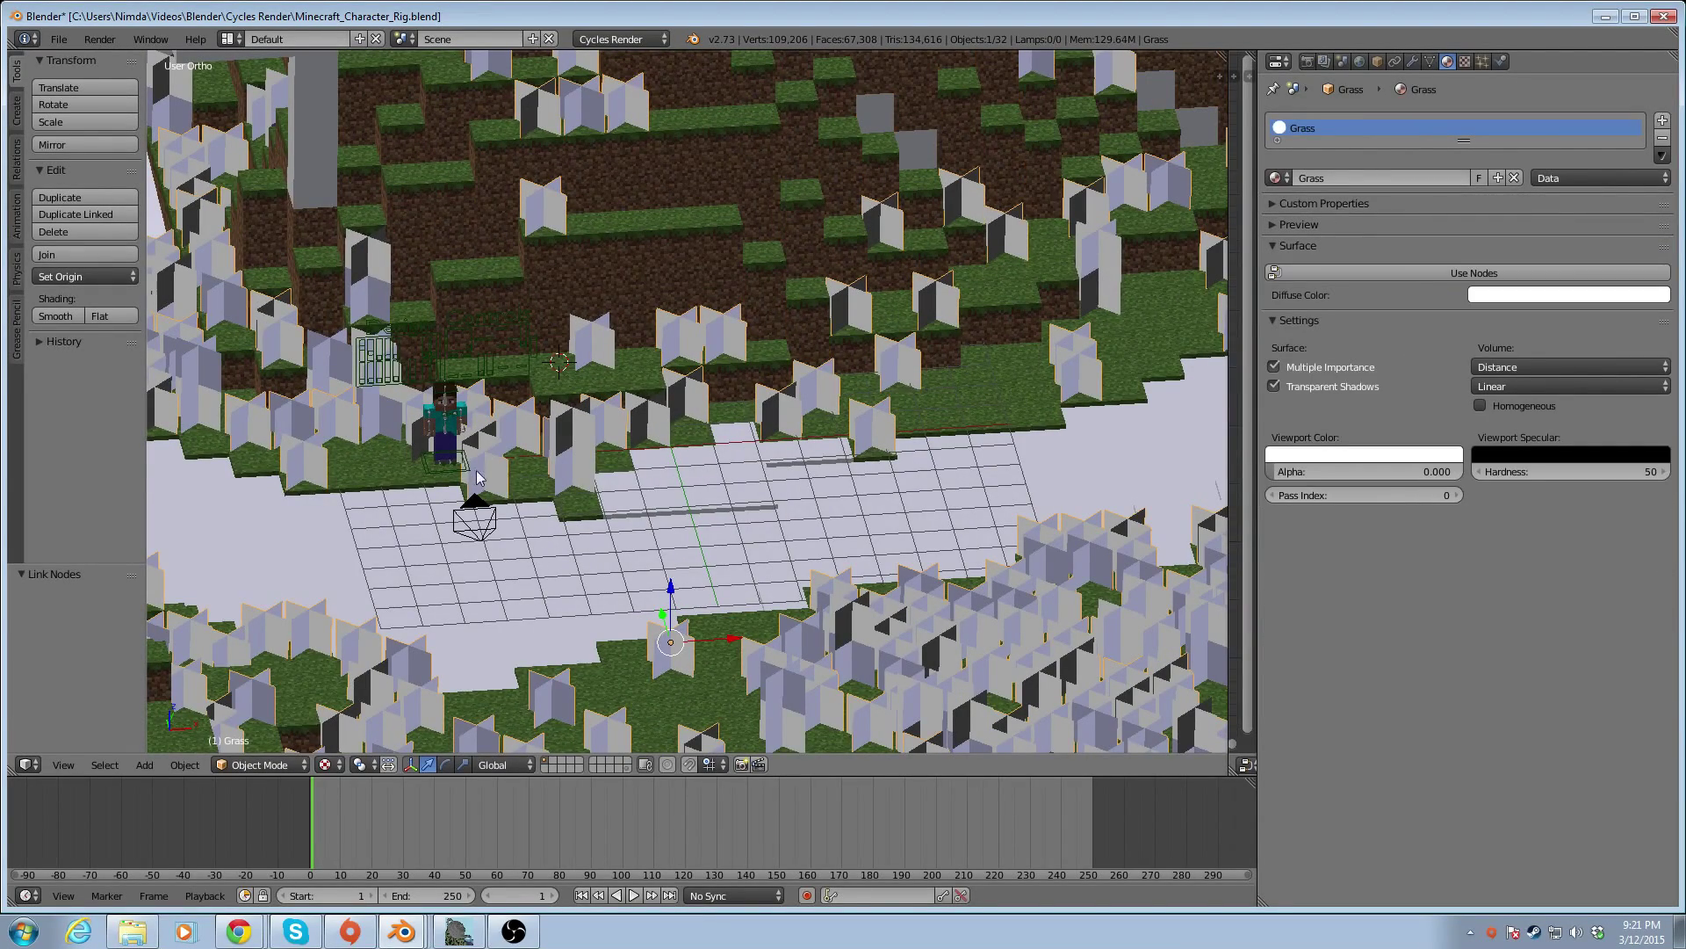
click(1427, 273)
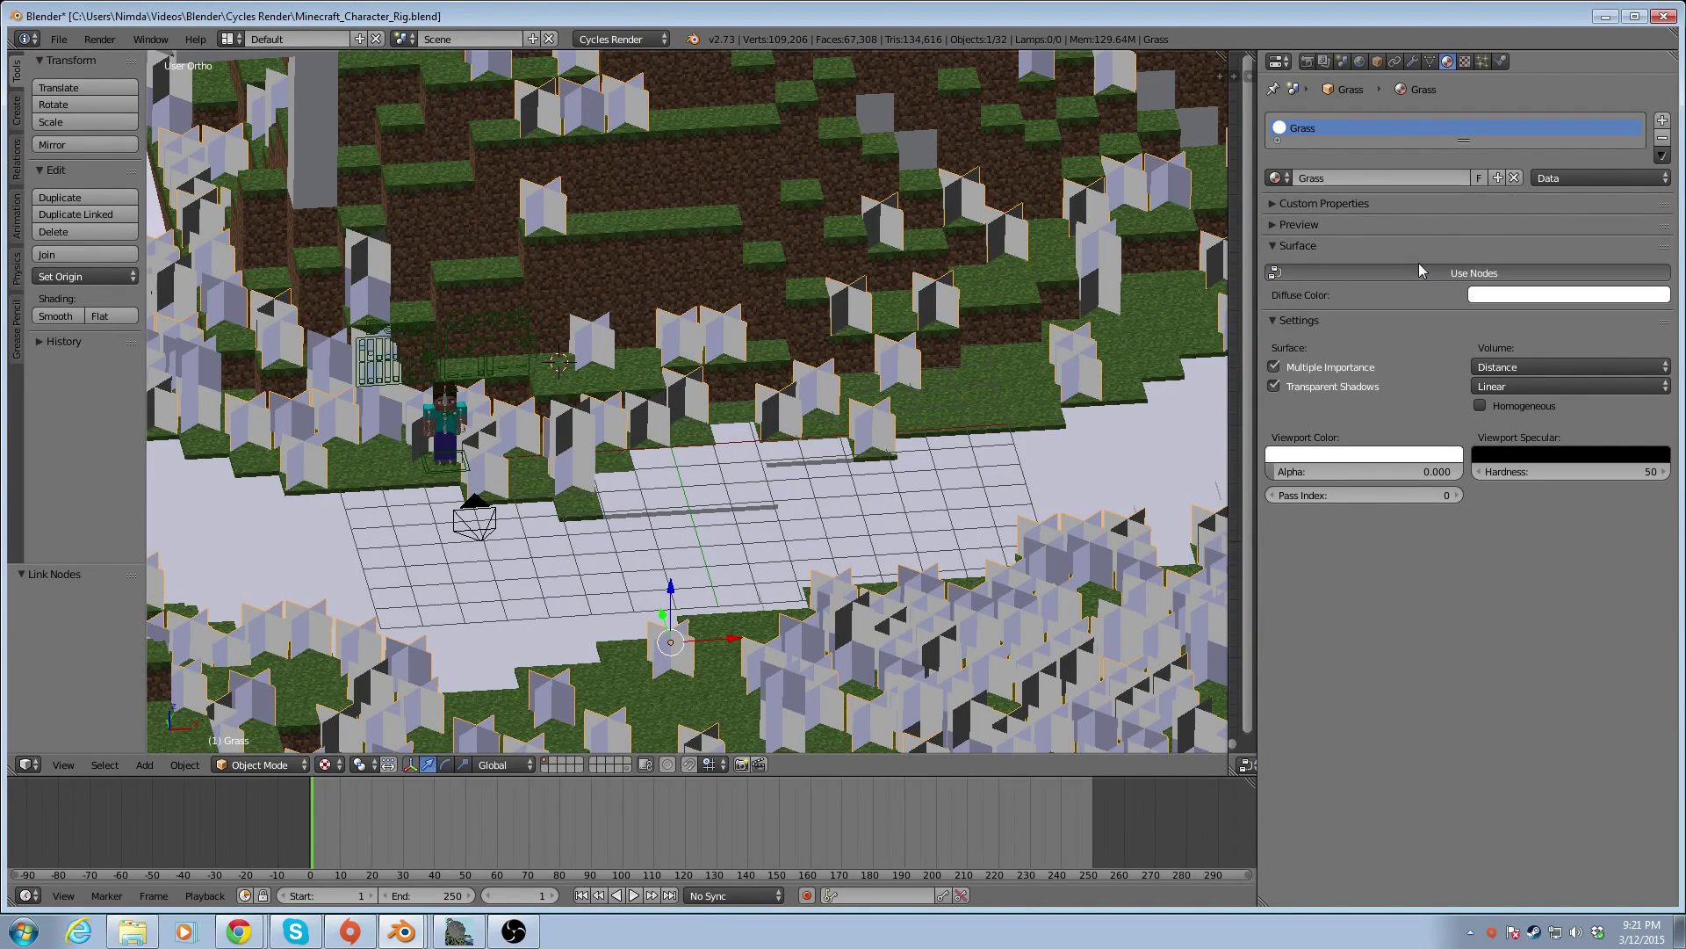
click(1661, 304)
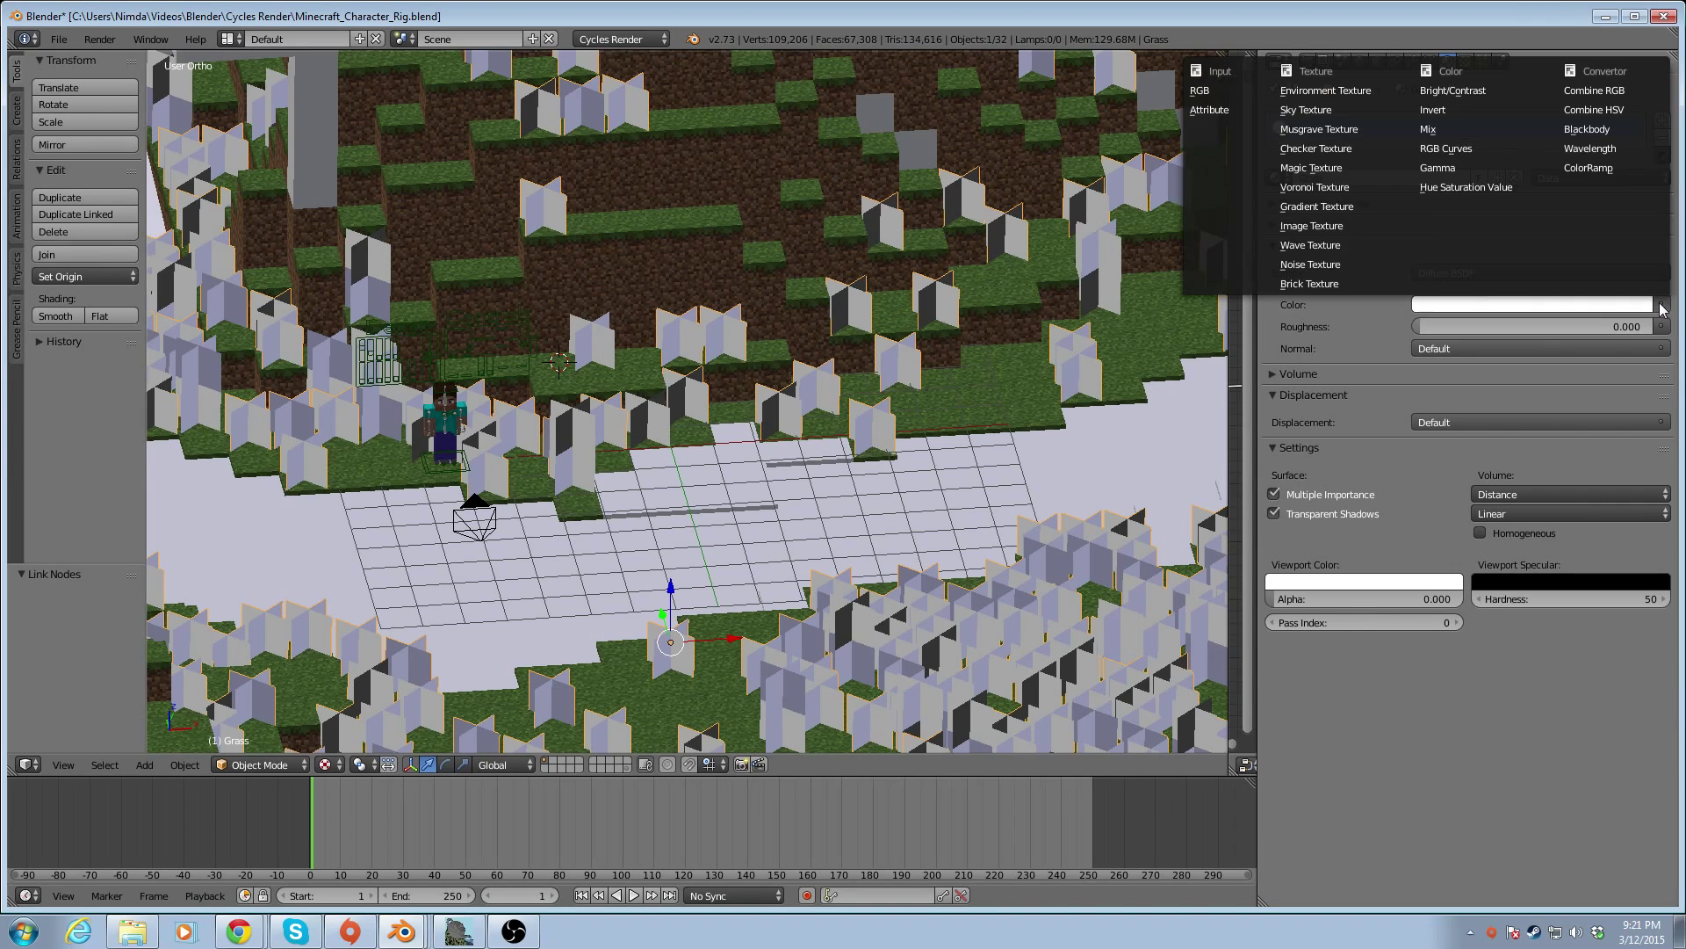
click(1326, 226)
click(1424, 326)
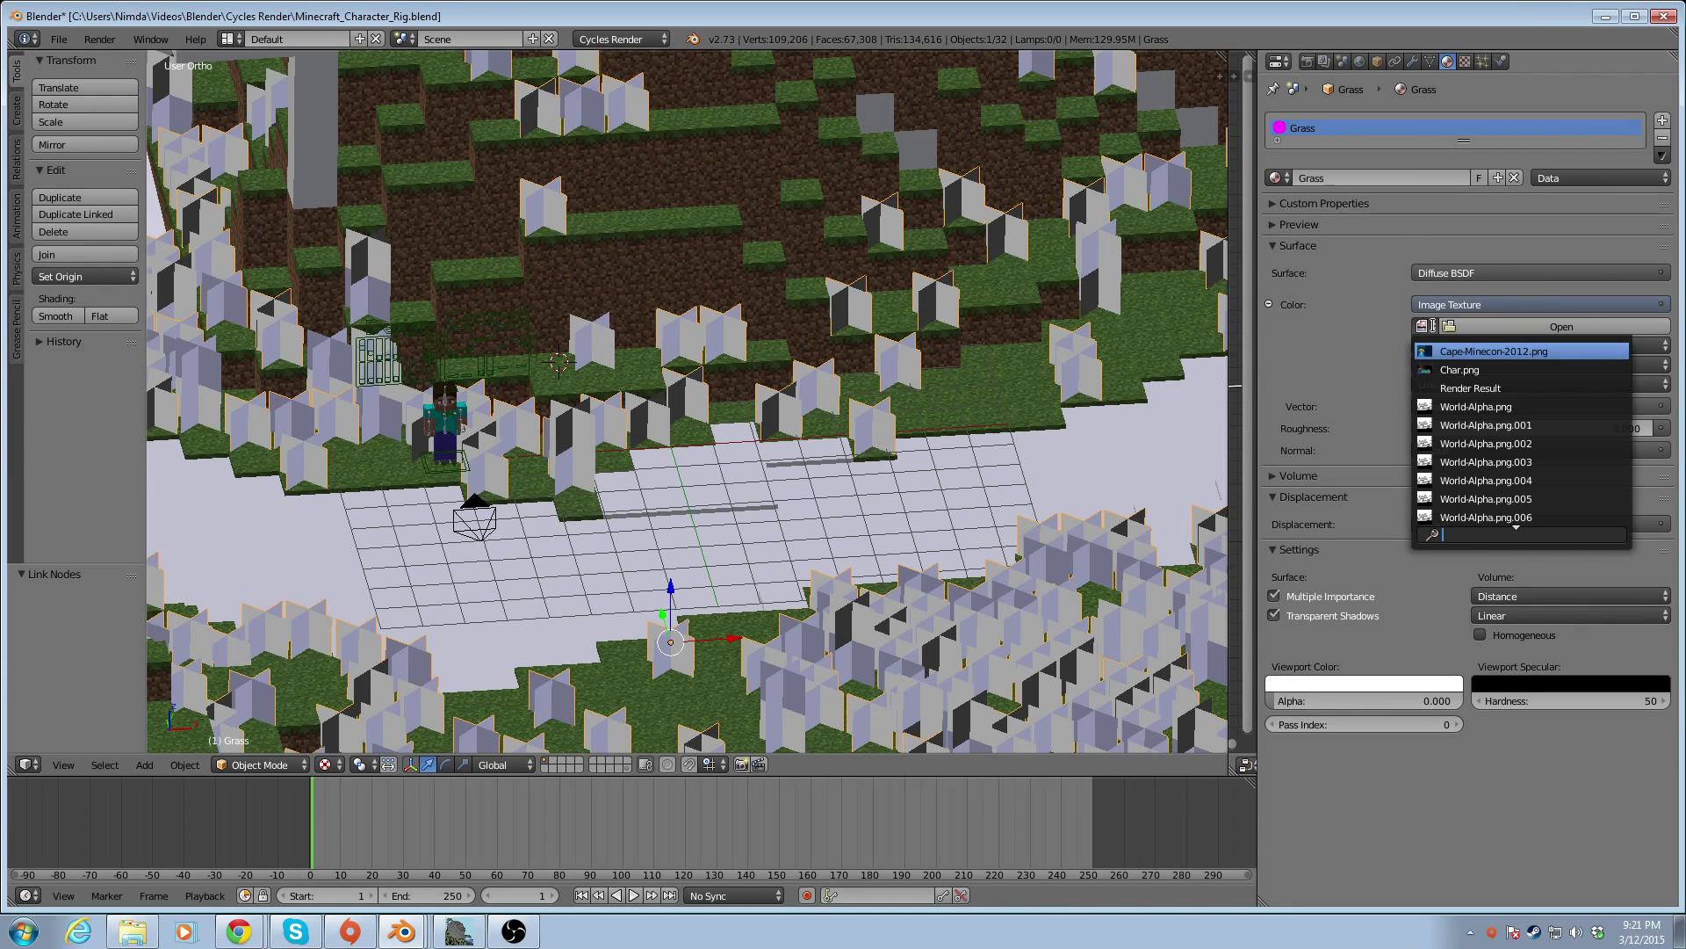
click(1499, 406)
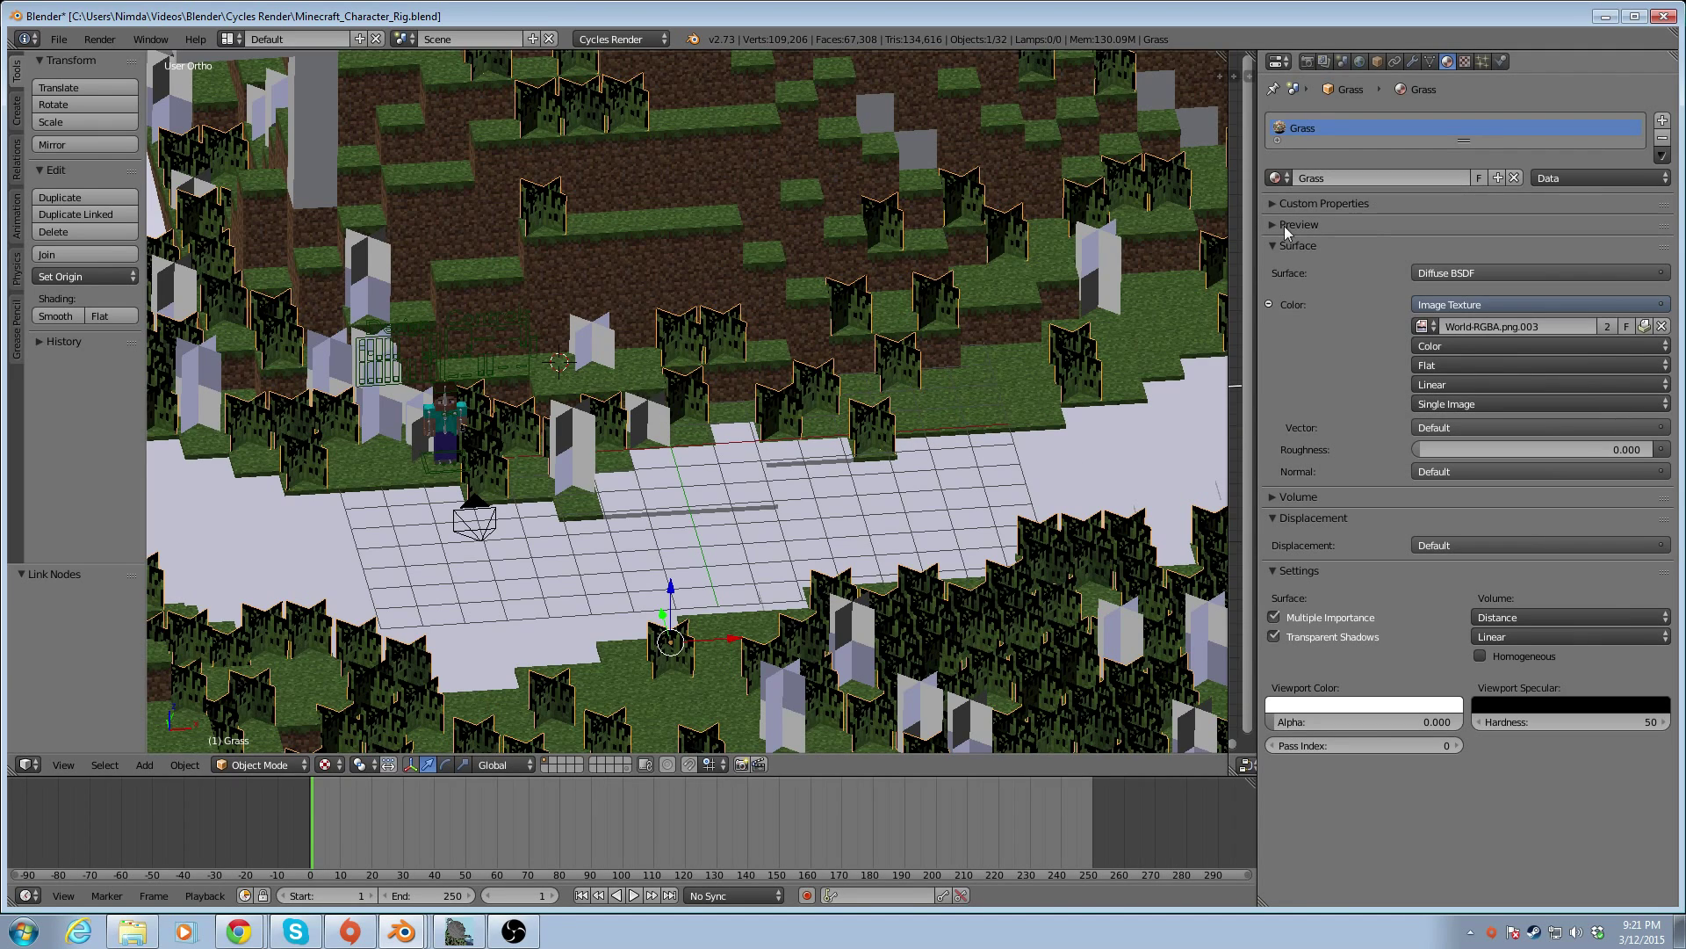
Widen the Node Editor beside the 3D view and spread the Grass material's Diffuse BSDF and Material Output nodes apart
drag(1227, 115, 640, 176)
drag(1019, 372, 1087, 367)
drag(845, 370, 898, 362)
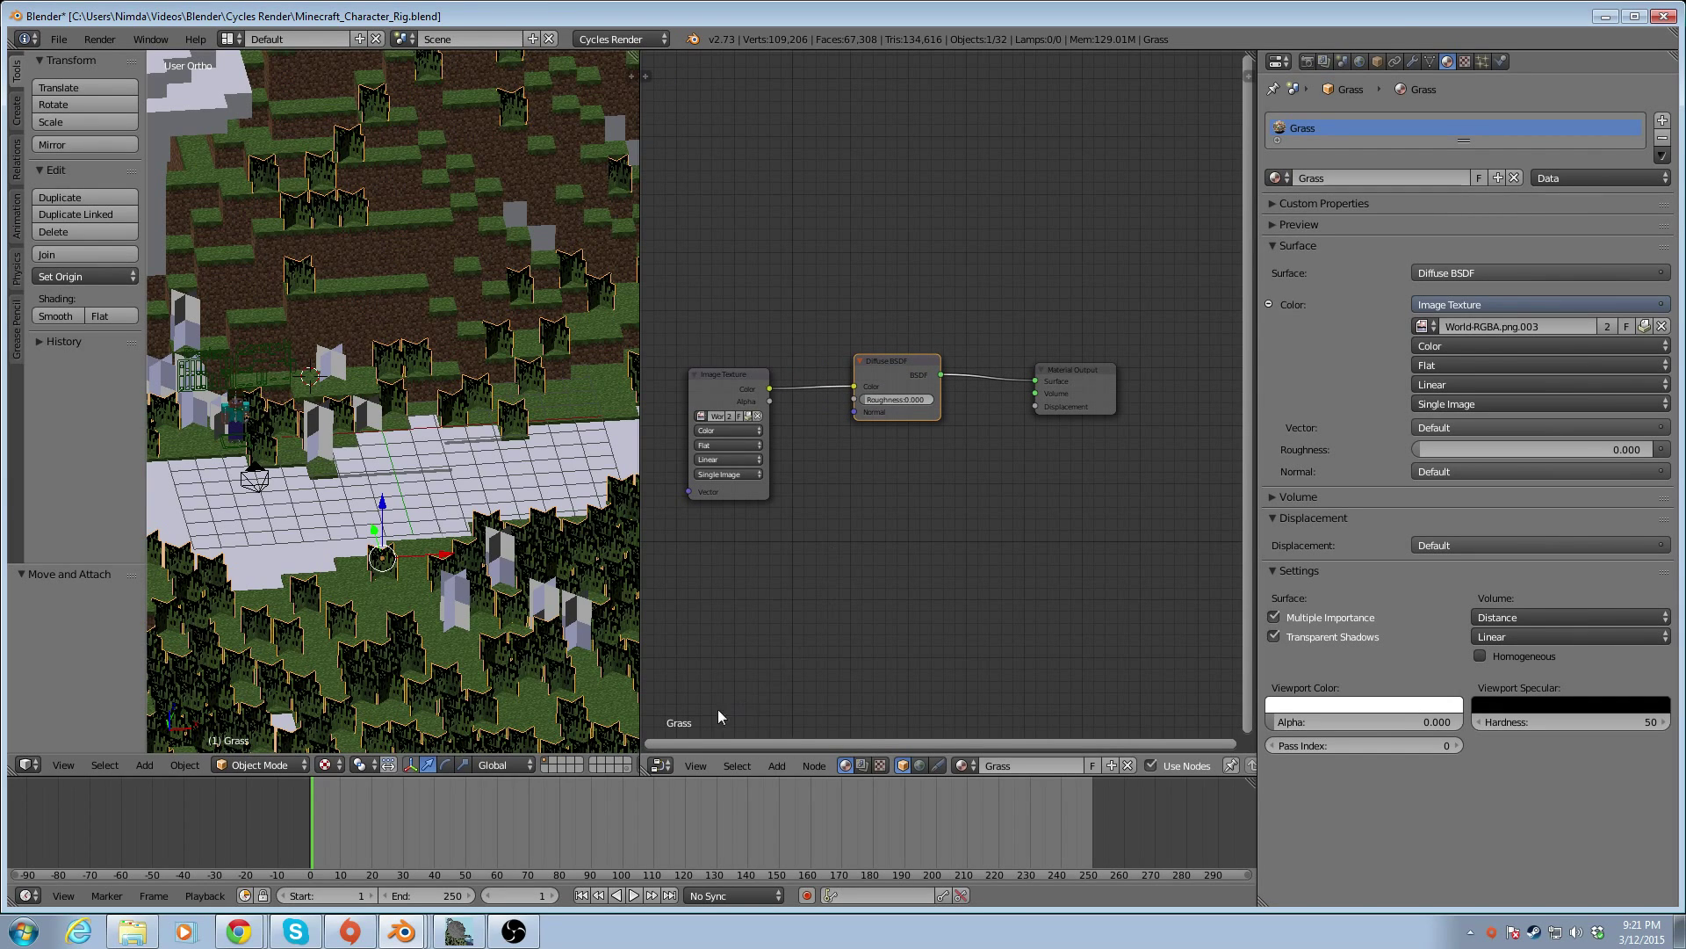
click(659, 765)
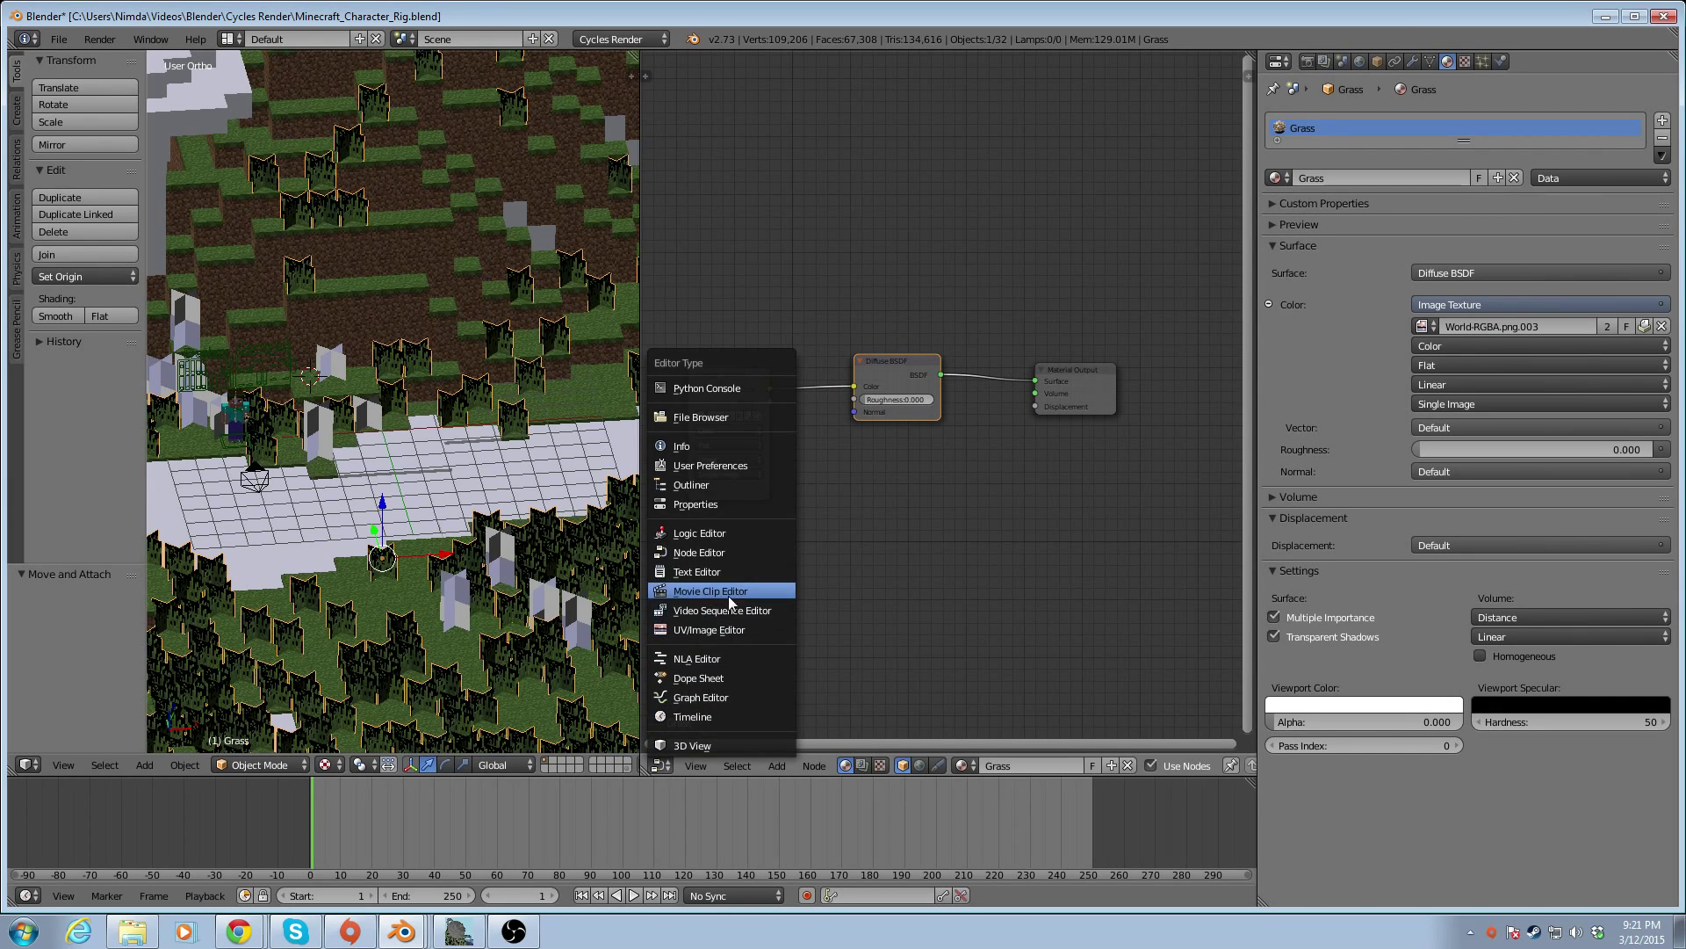
click(710, 551)
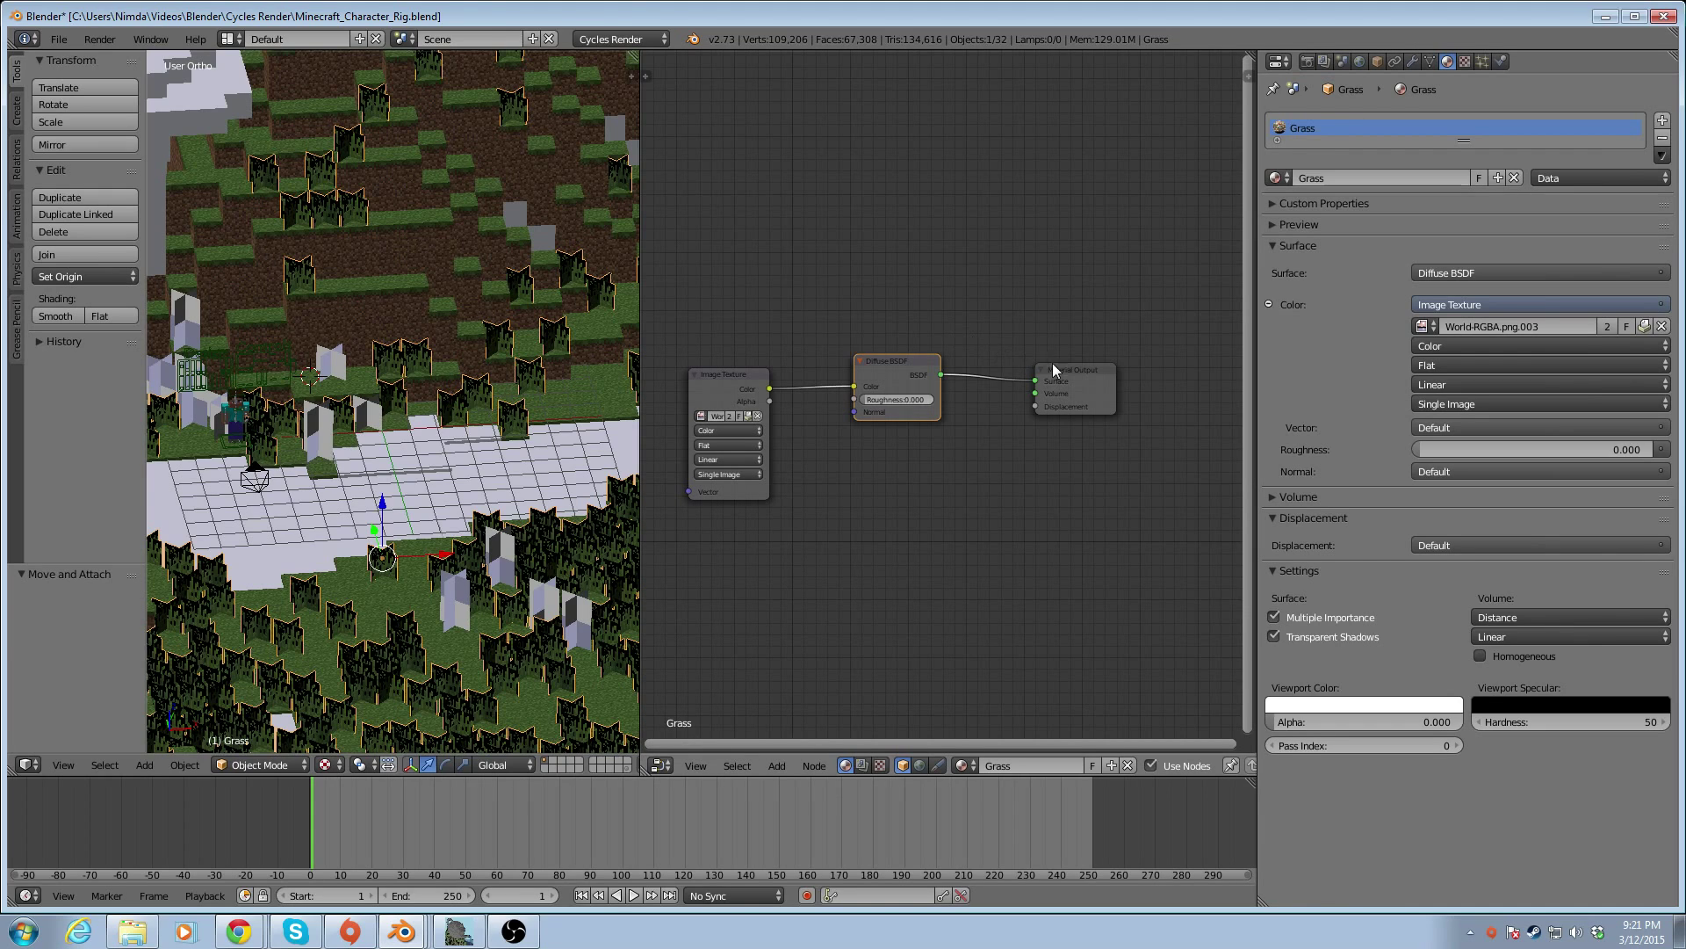
drag(1062, 373, 1113, 345)
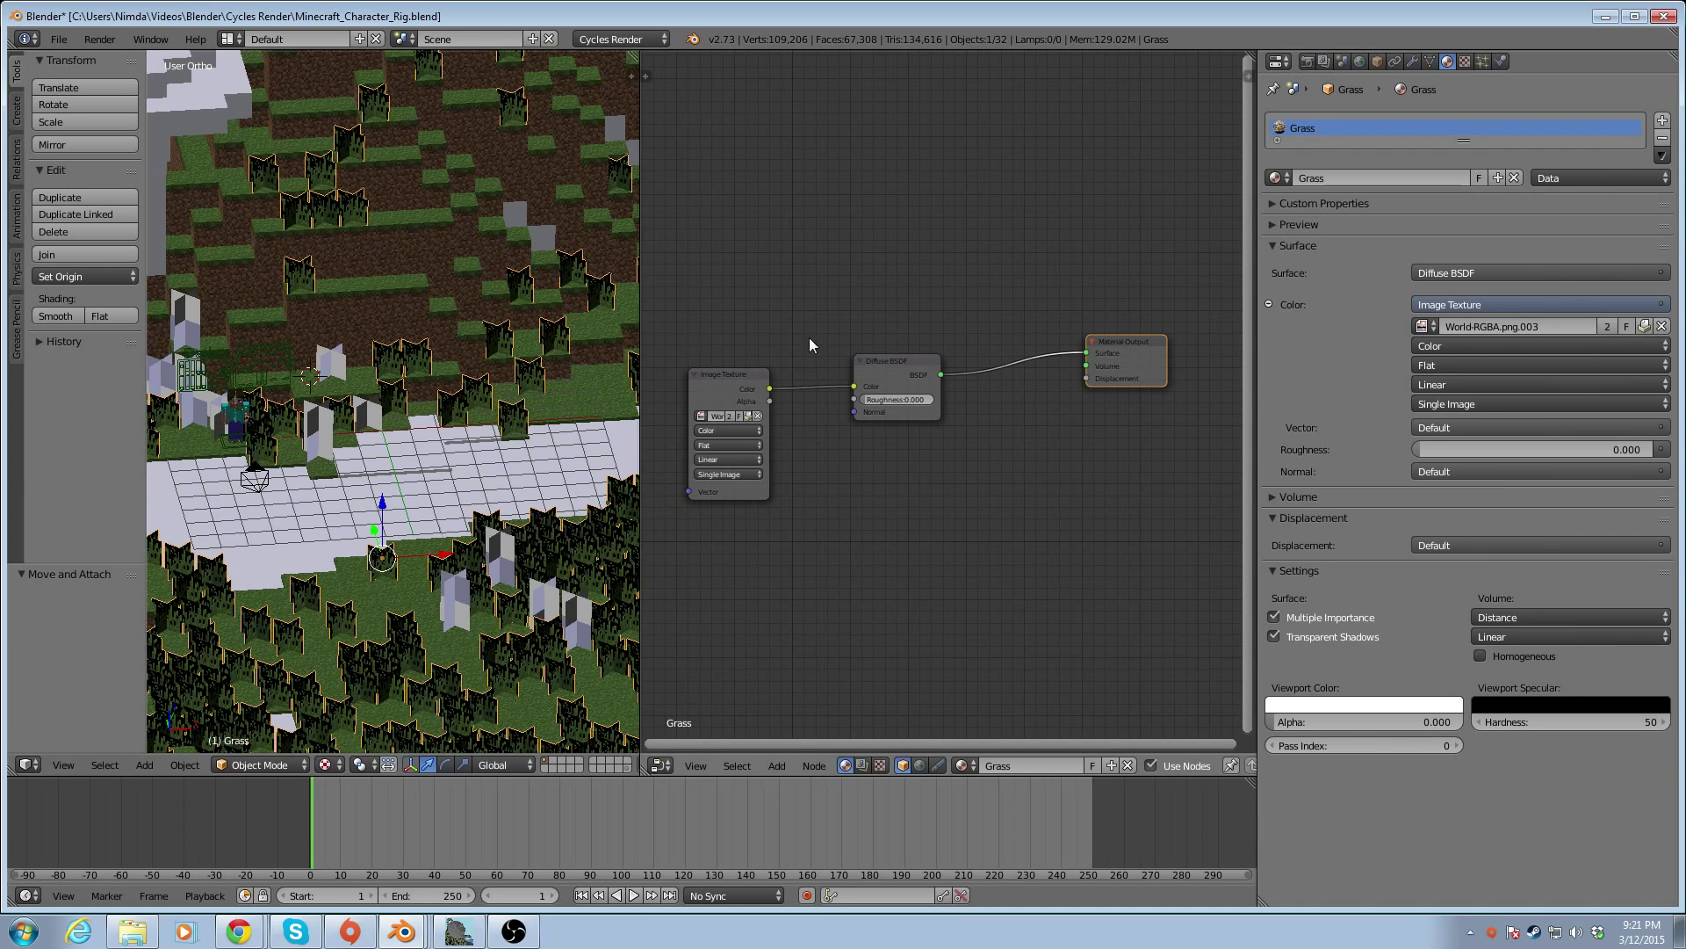
Add a Mix Shader node to the Grass material, between the Diffuse BSDF and Material Output nodes
scroll(910, 418, down, 7)
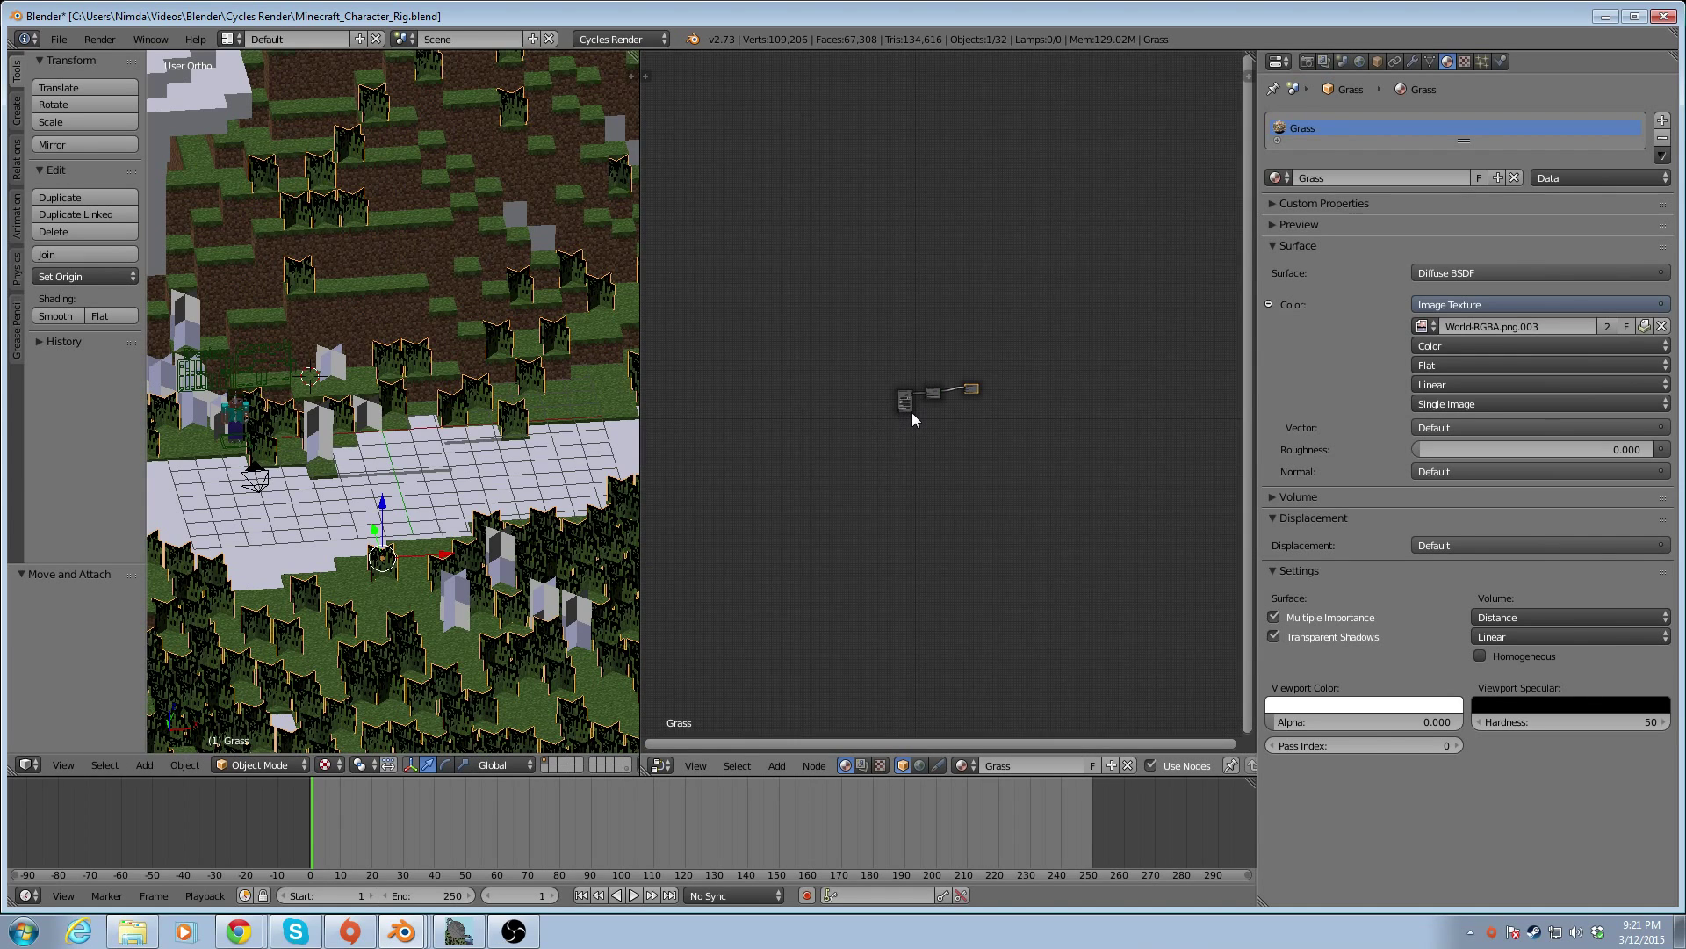
key(Home)
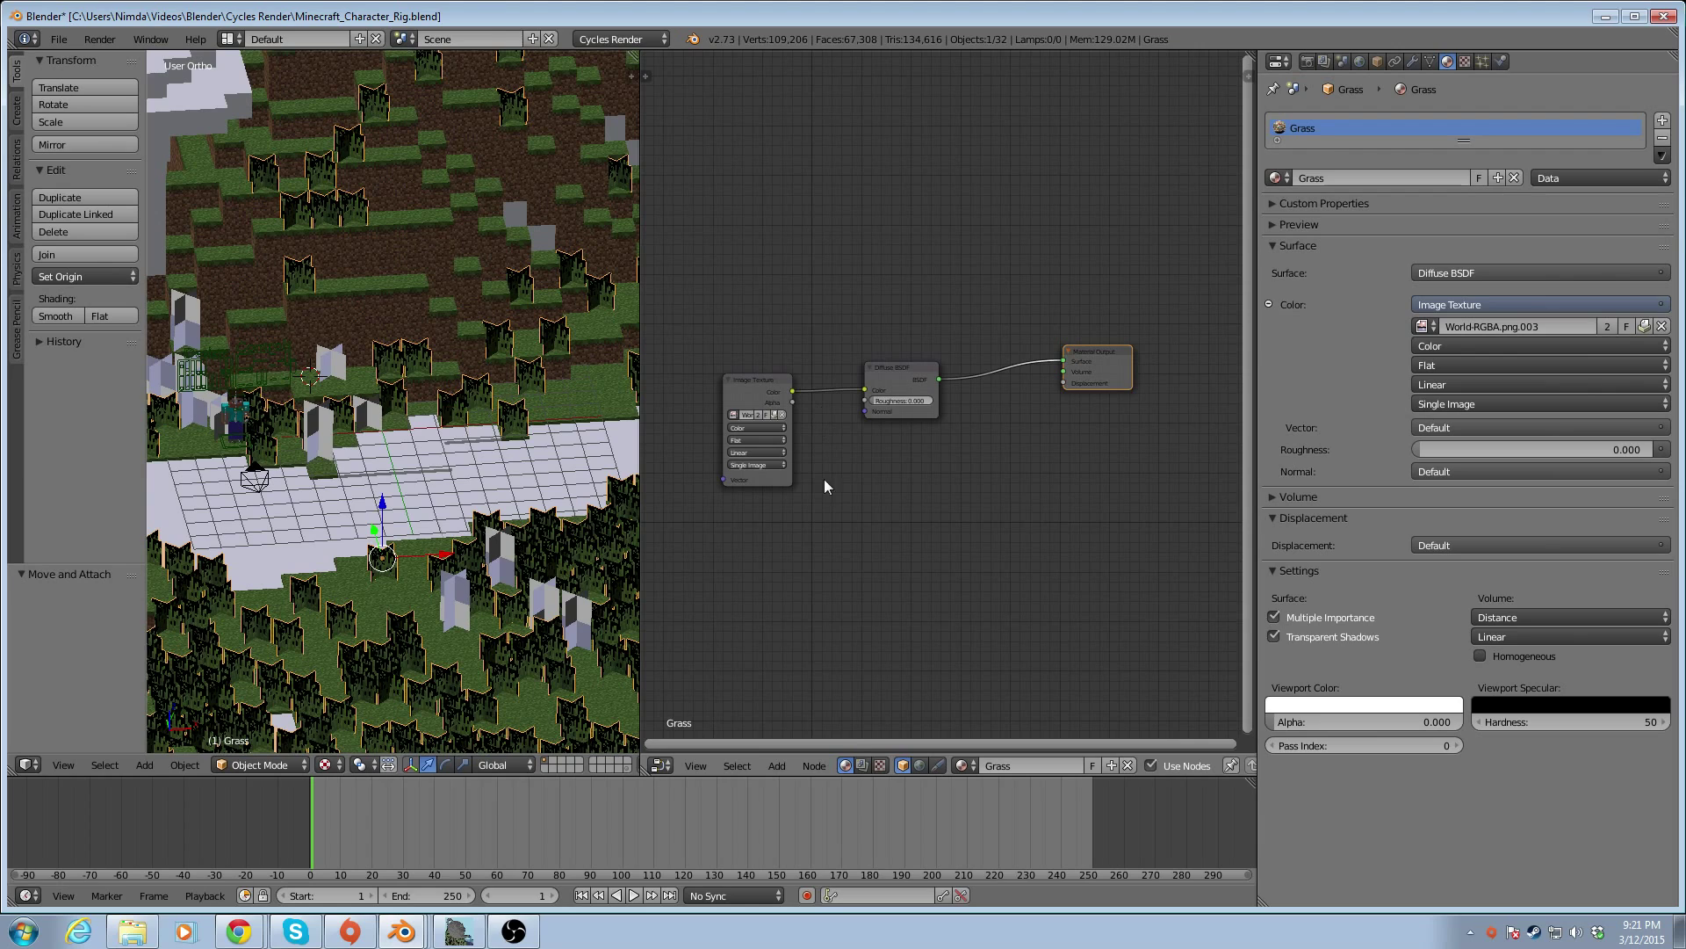
click(776, 766)
mouse_move(822, 643)
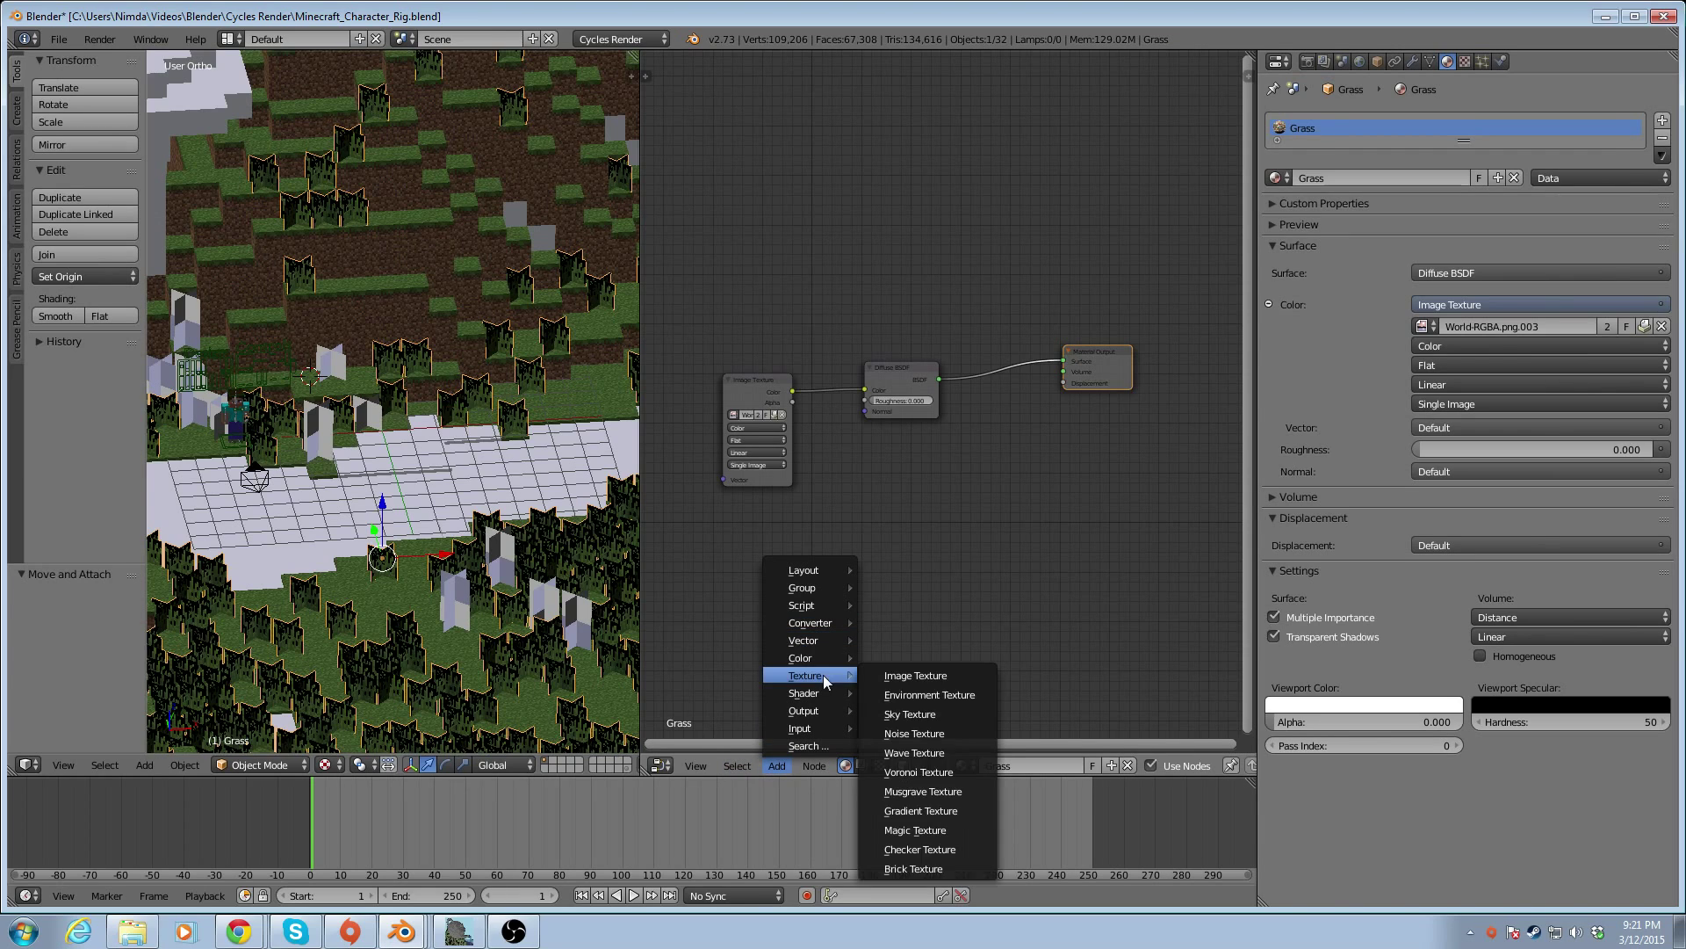
mouse_move(832, 696)
click(934, 365)
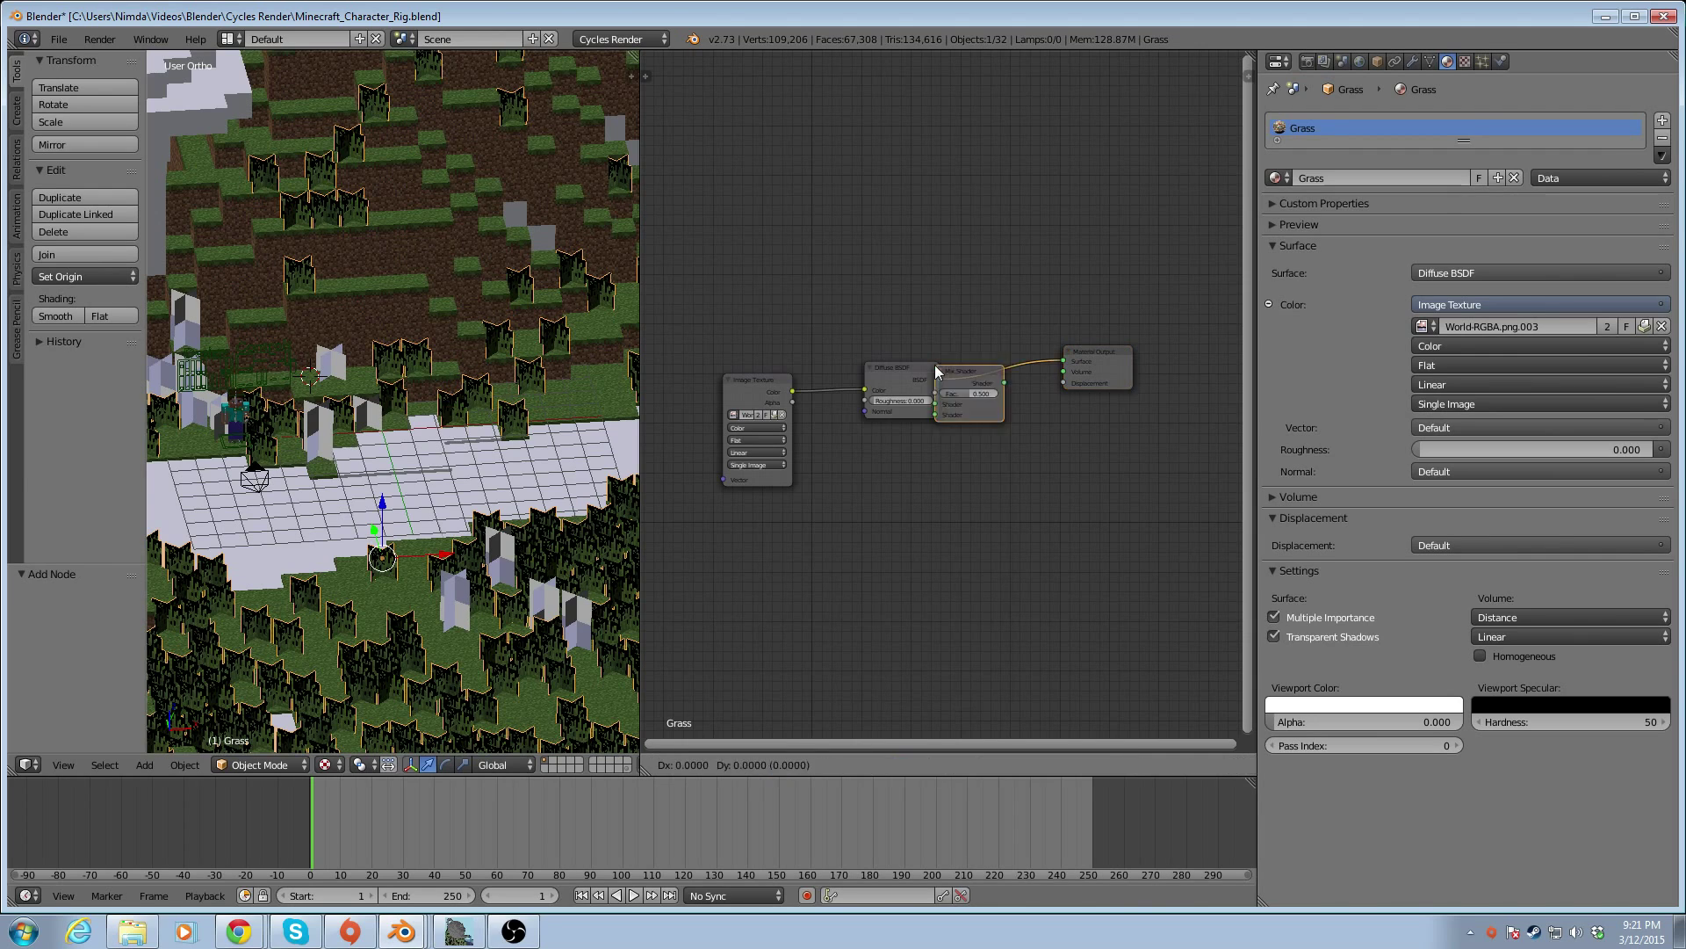
click(973, 346)
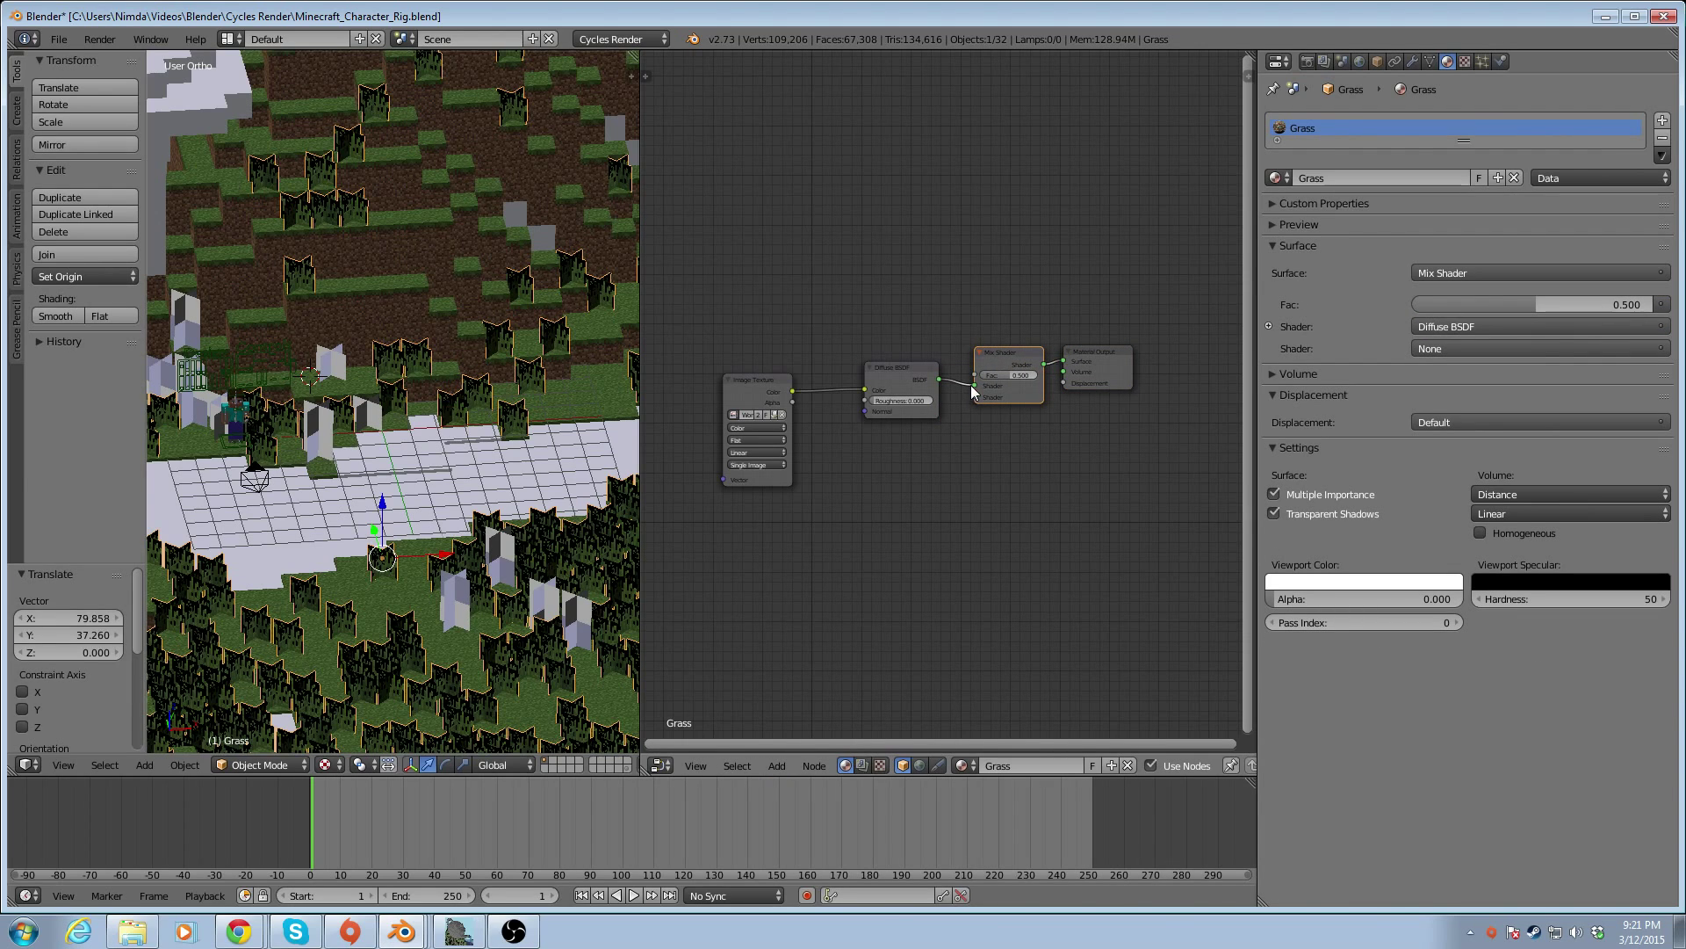
Move the Diffuse BSDF link to the Mix Shader's second shader input, and connect the Image Texture's Alpha to its Fac
click(974, 386)
drag(977, 391, 990, 462)
drag(916, 365, 872, 362)
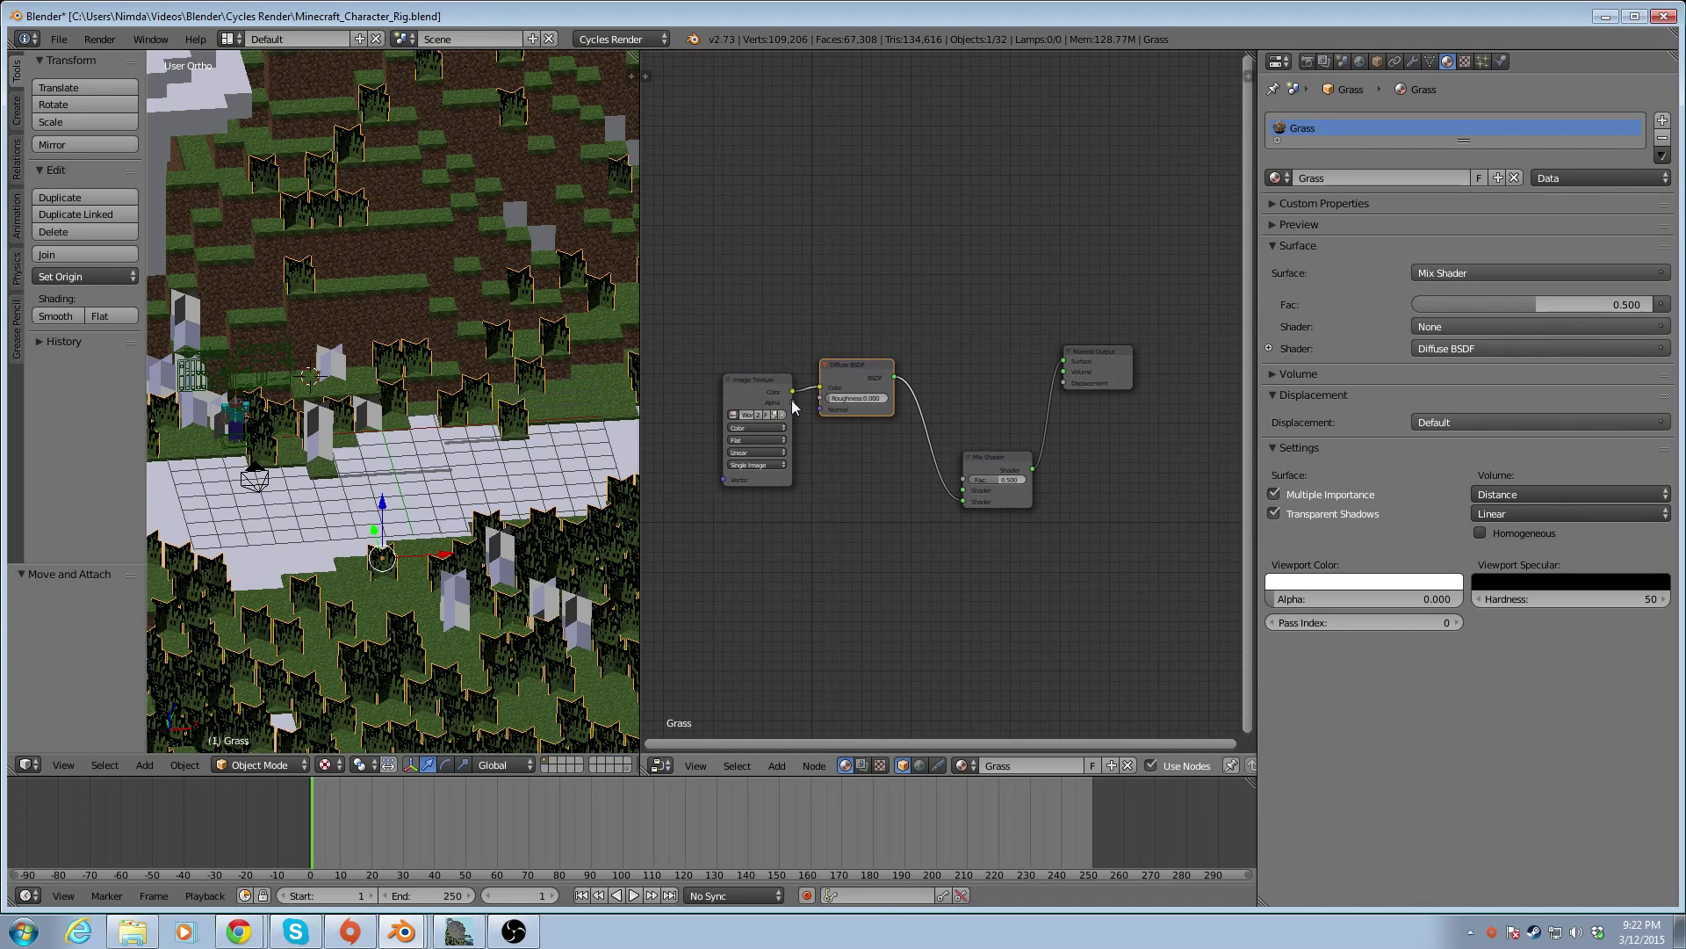
drag(792, 402, 966, 482)
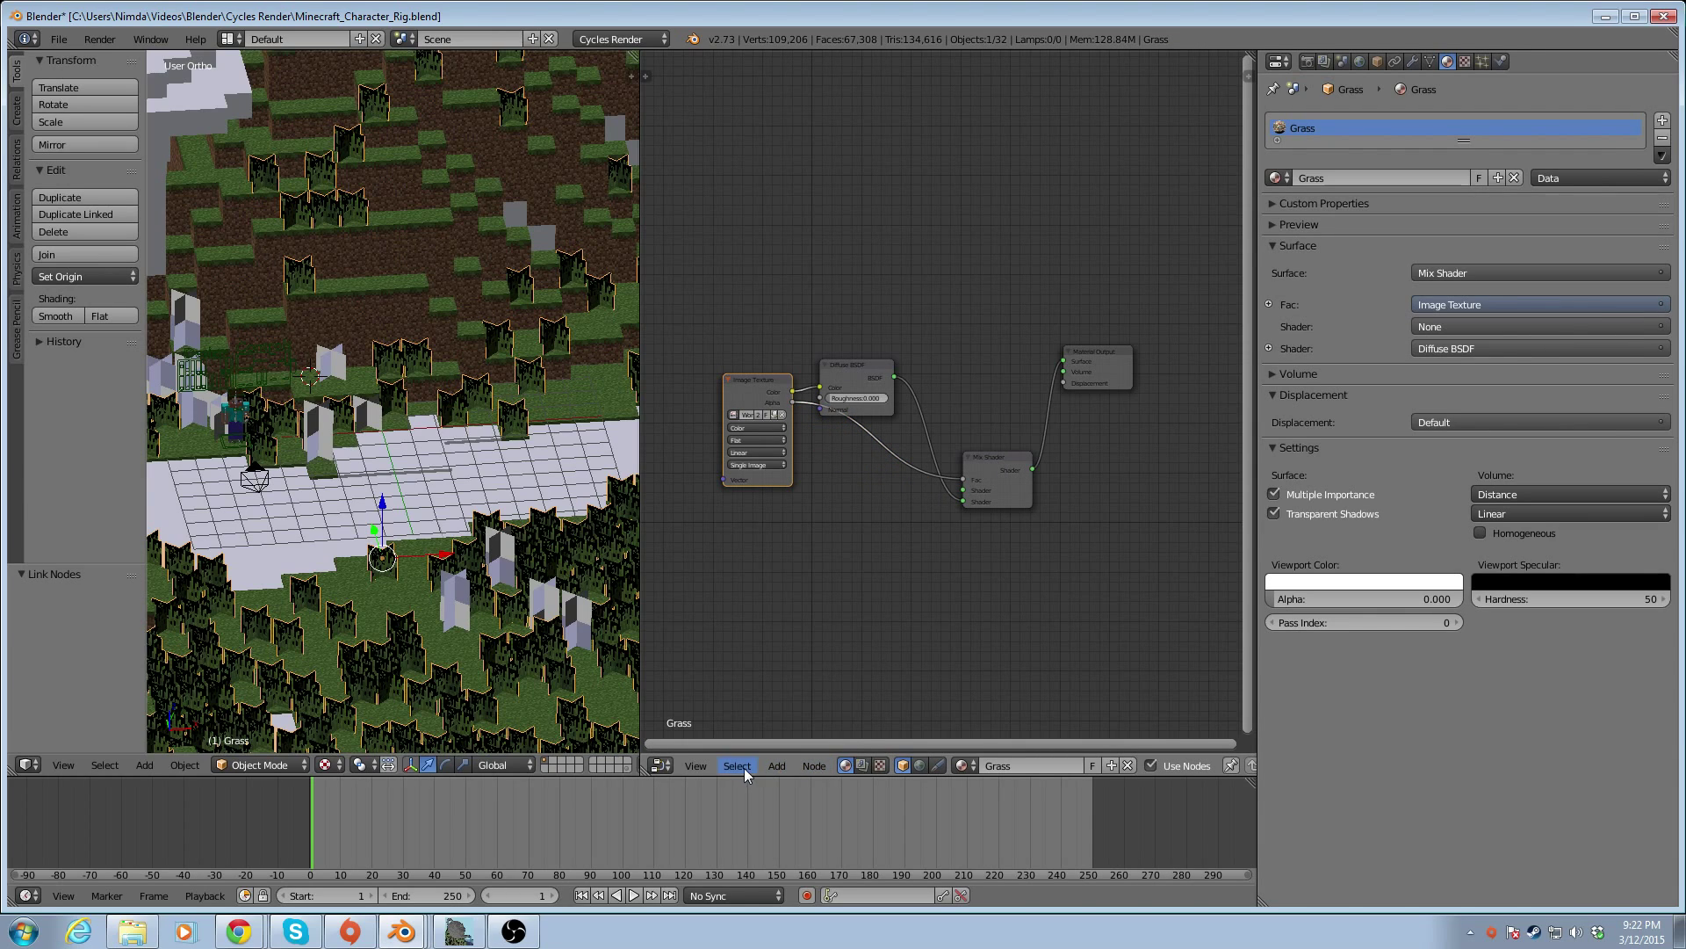
Add a Transparent BSDF node and connect it to the Mix Shader's first shader input
click(772, 765)
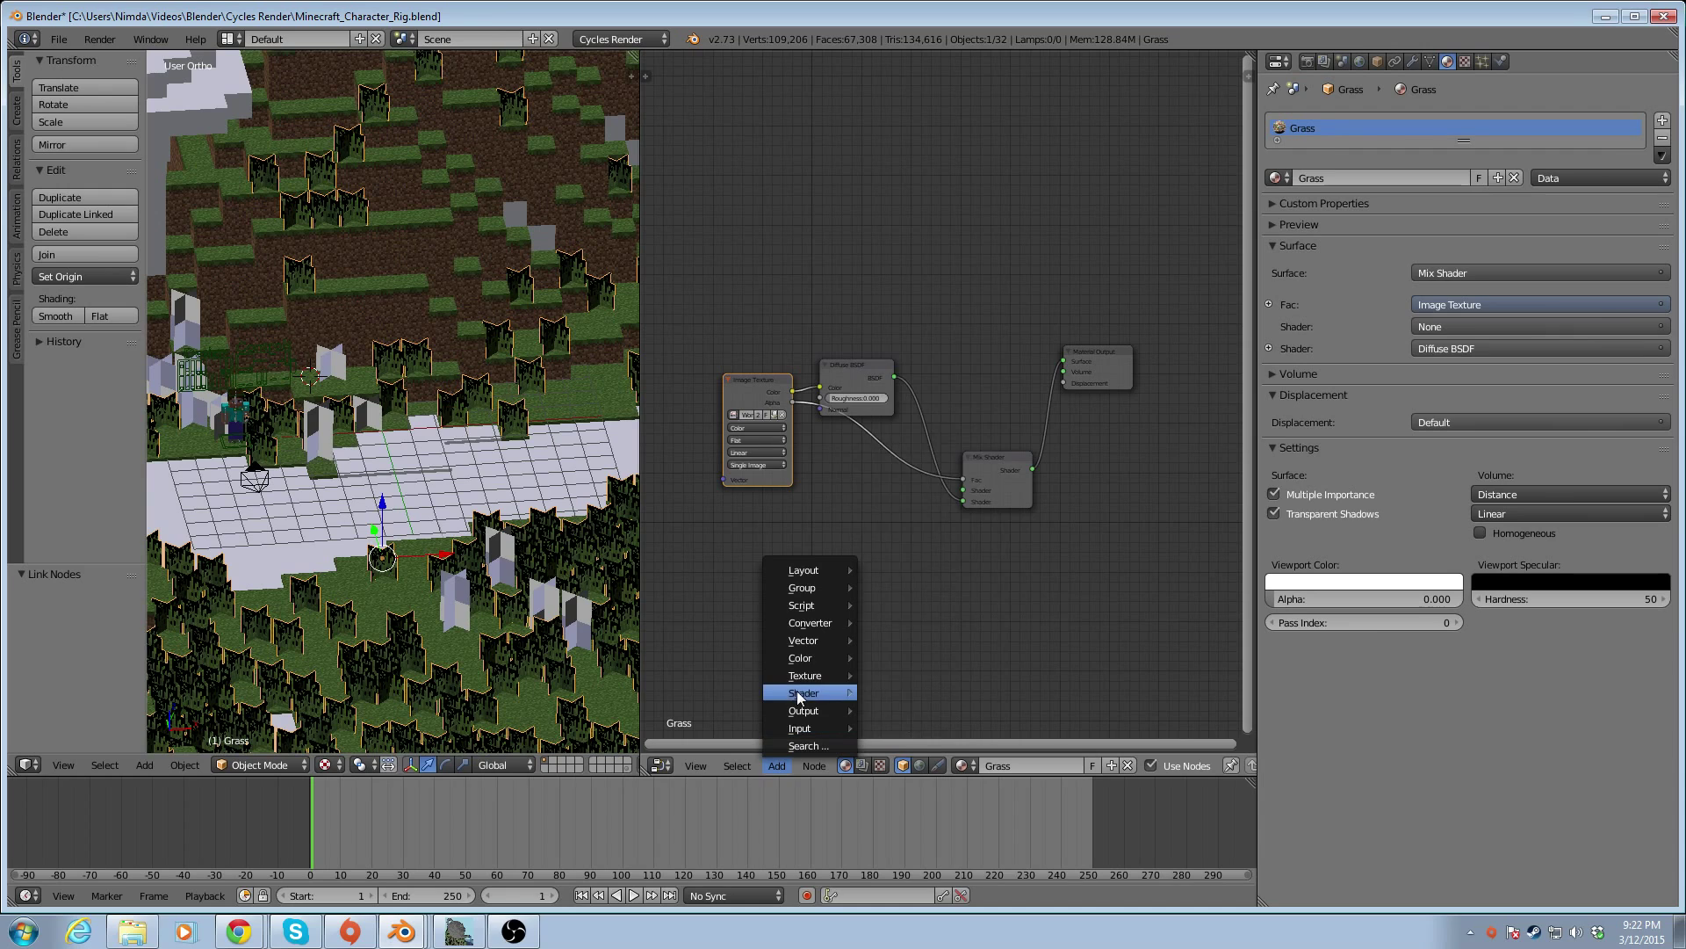
mouse_move(842, 697)
click(940, 442)
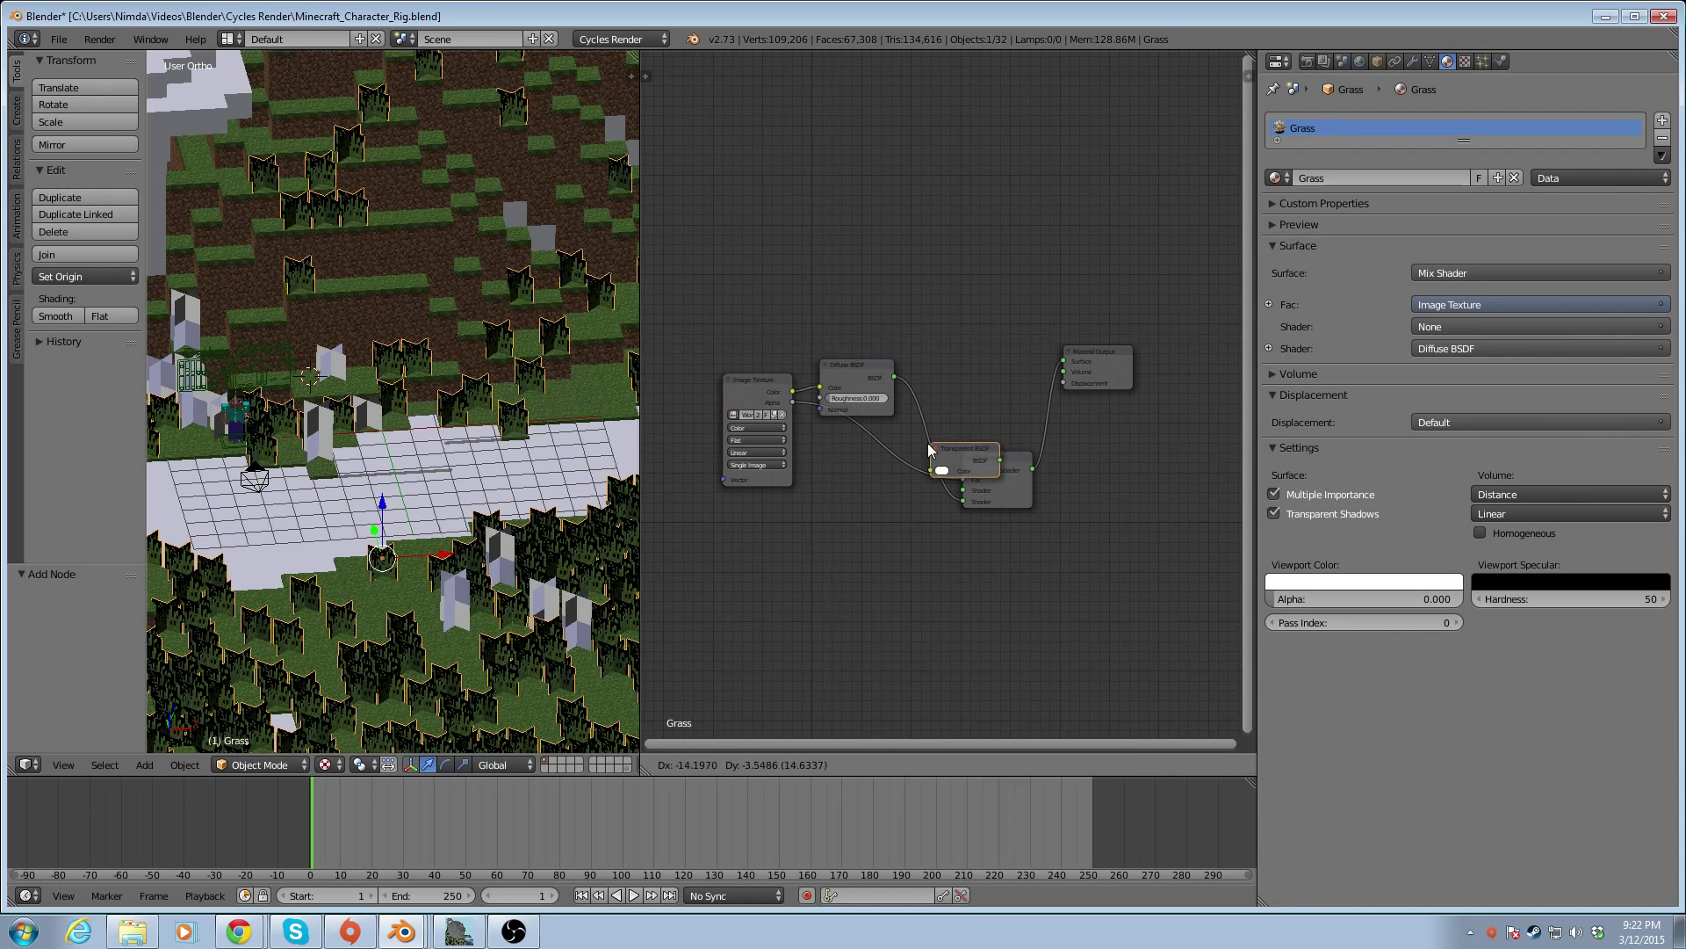
click(842, 483)
drag(908, 498, 961, 490)
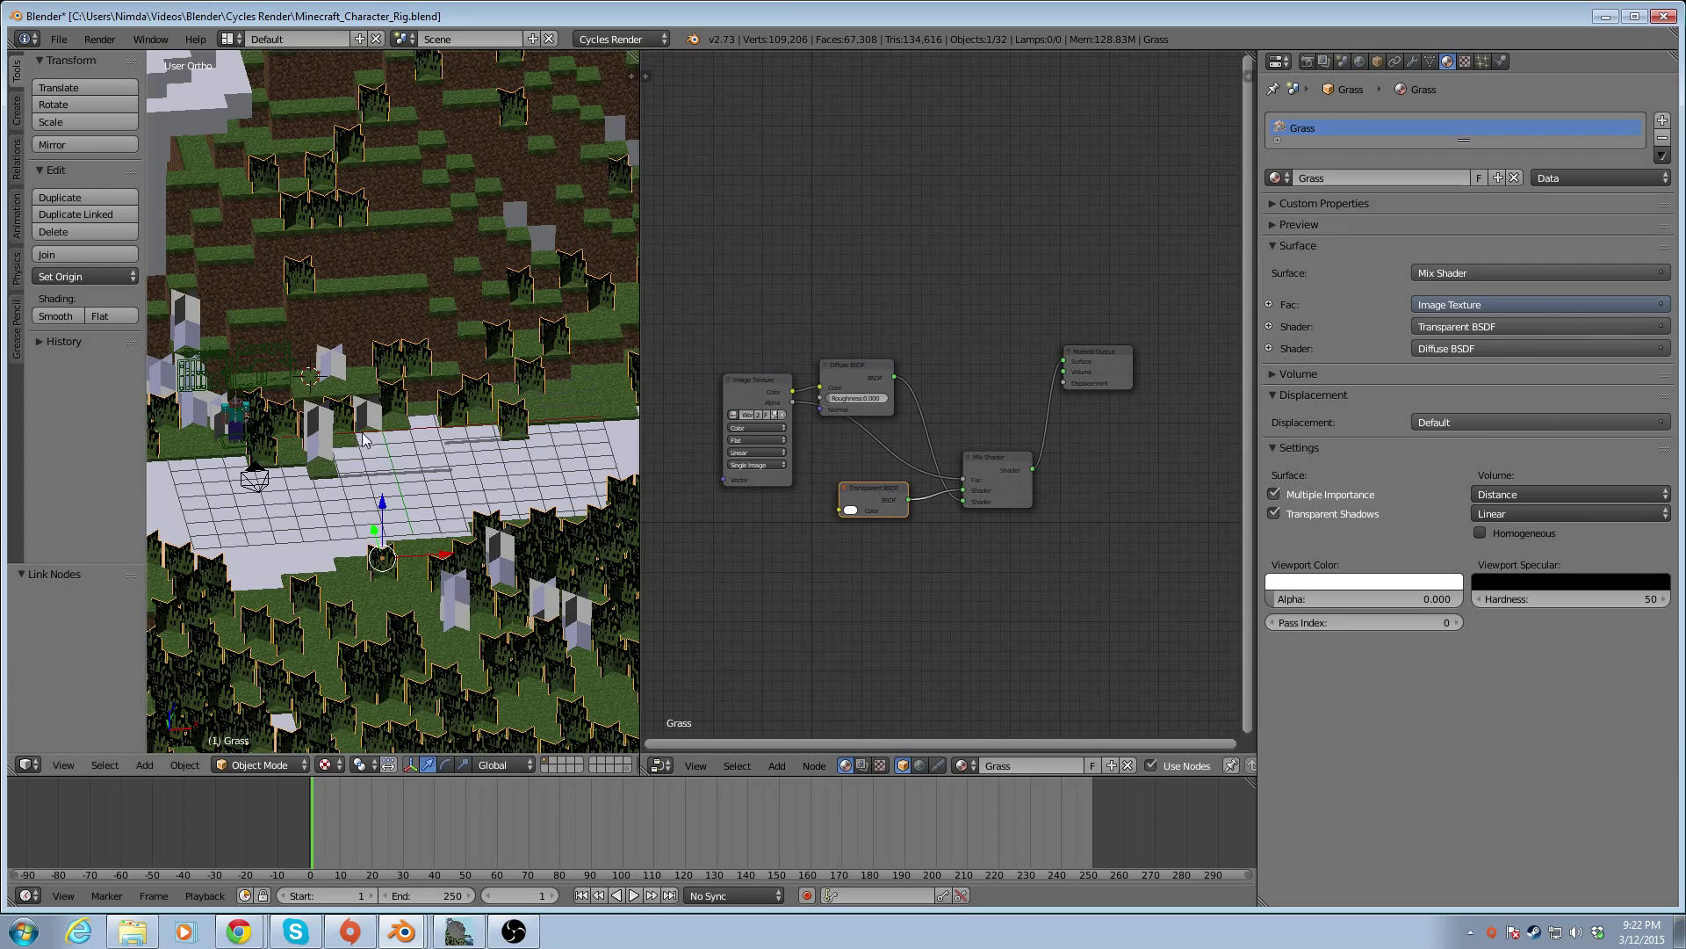
Widen the 3D view over almost all of the Node Editor's space
mouse_move(364, 437)
middle_down()
mouse_move(415, 448)
mouse_move(344, 431)
middle_up()
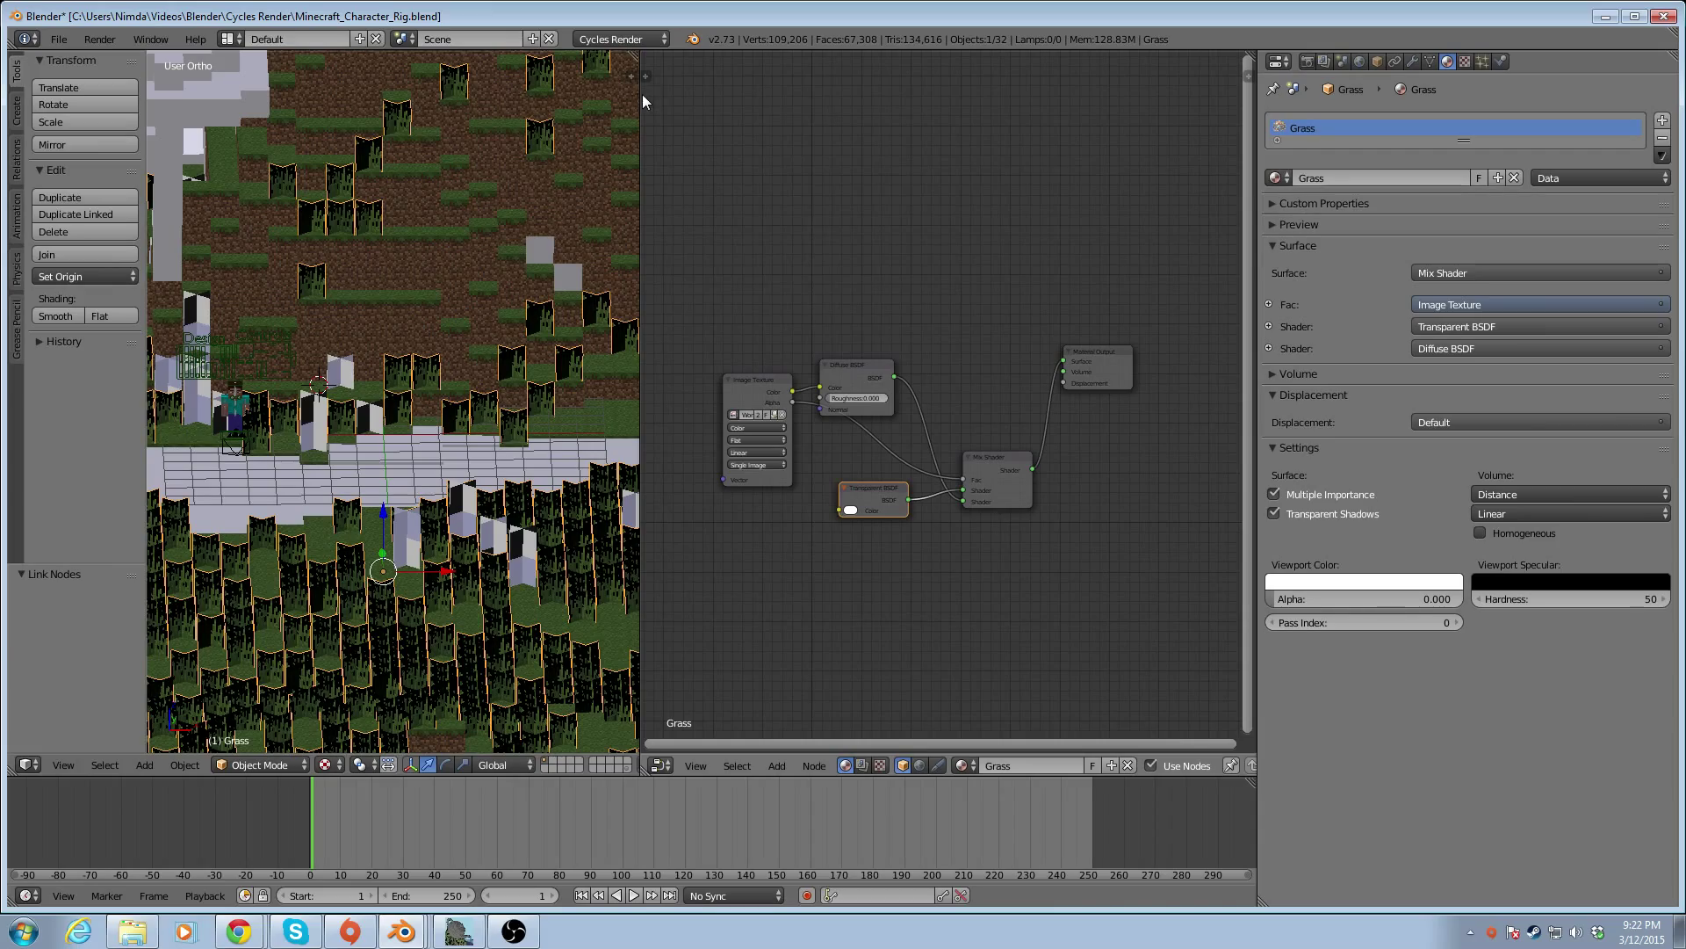
drag(646, 95, 1230, 95)
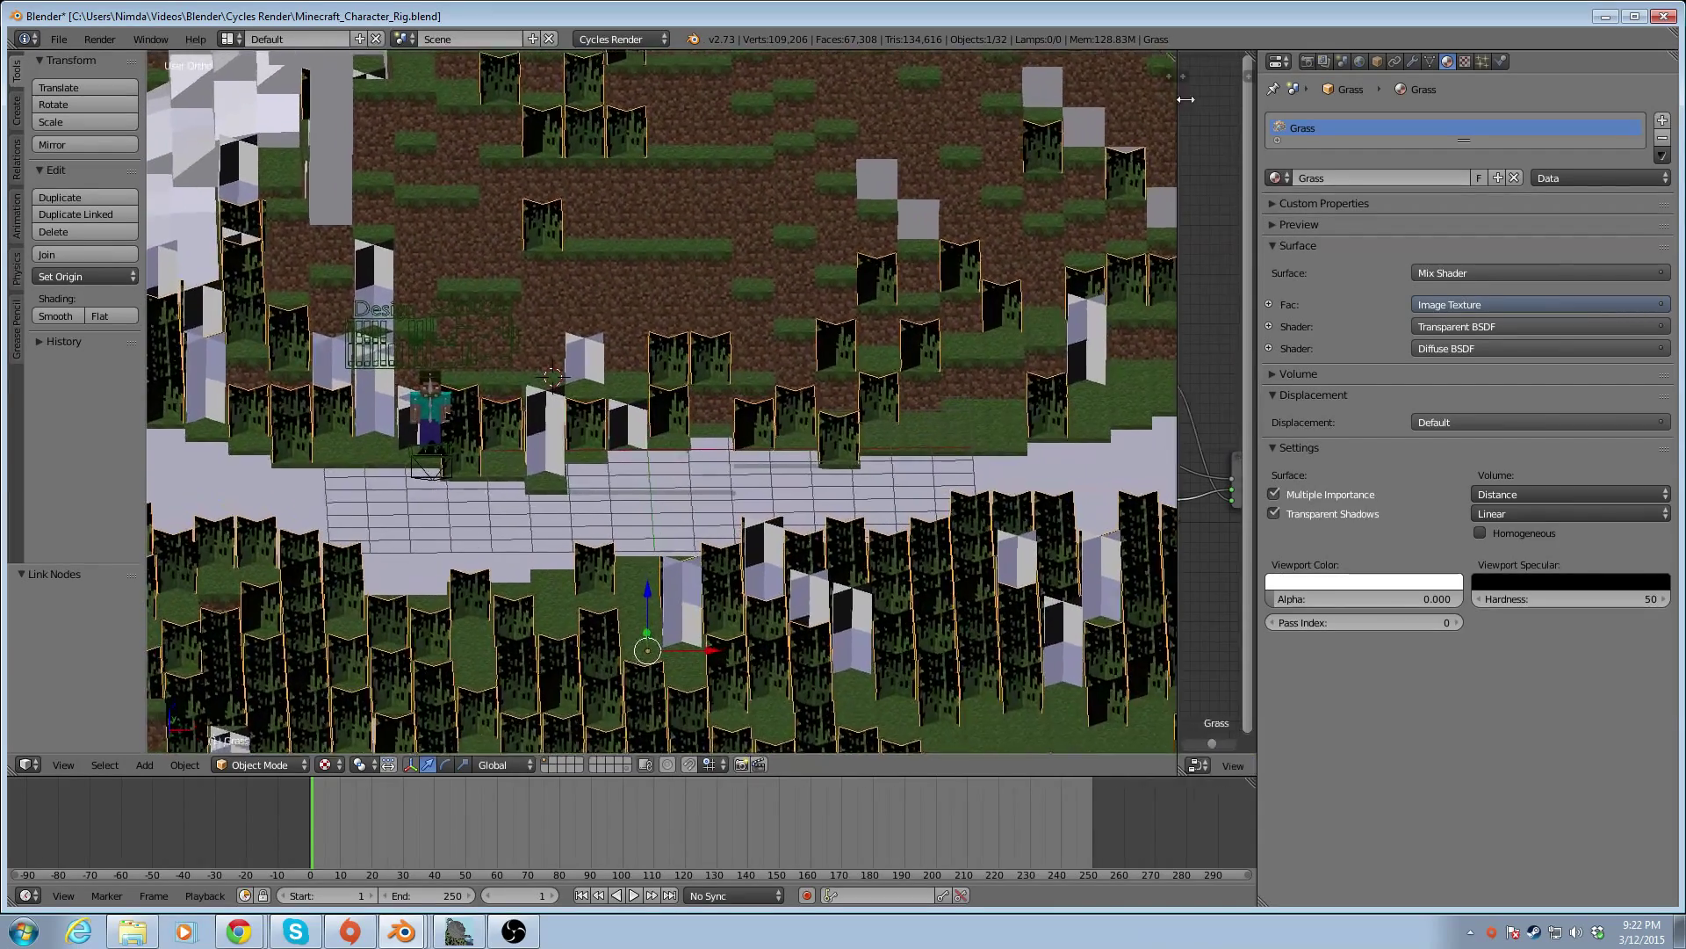
right_click(490, 544)
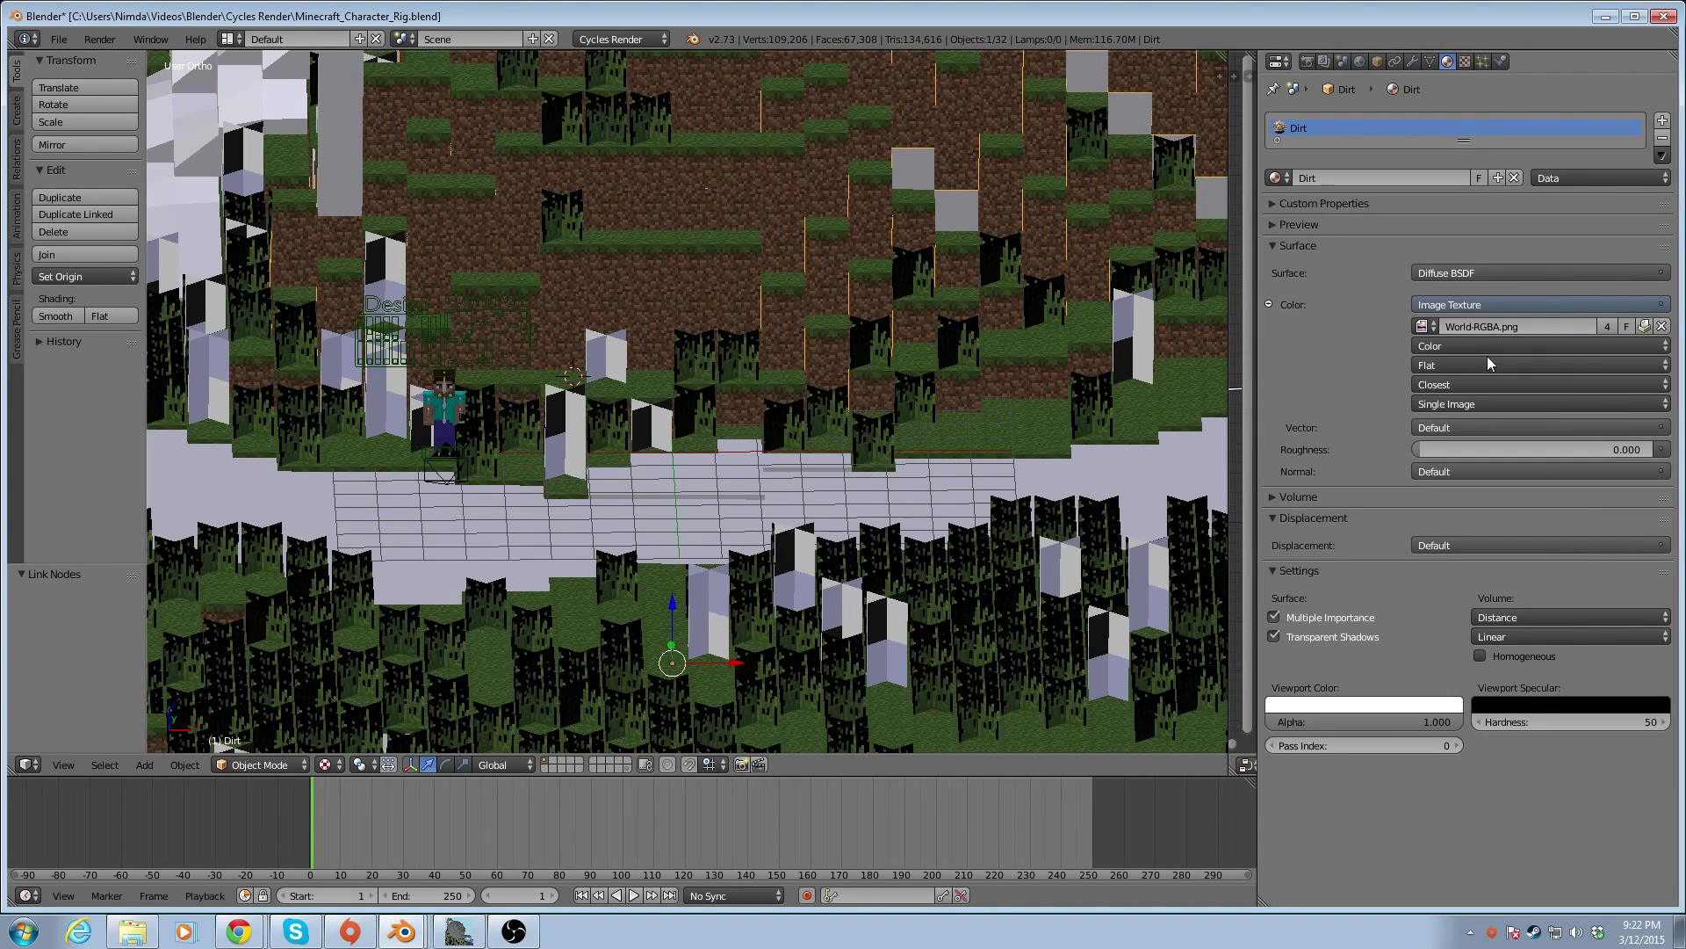
Enable nodes on the Stationary_Water material and set its color to an Image Texture using World-RGBA.png
right_click(619, 531)
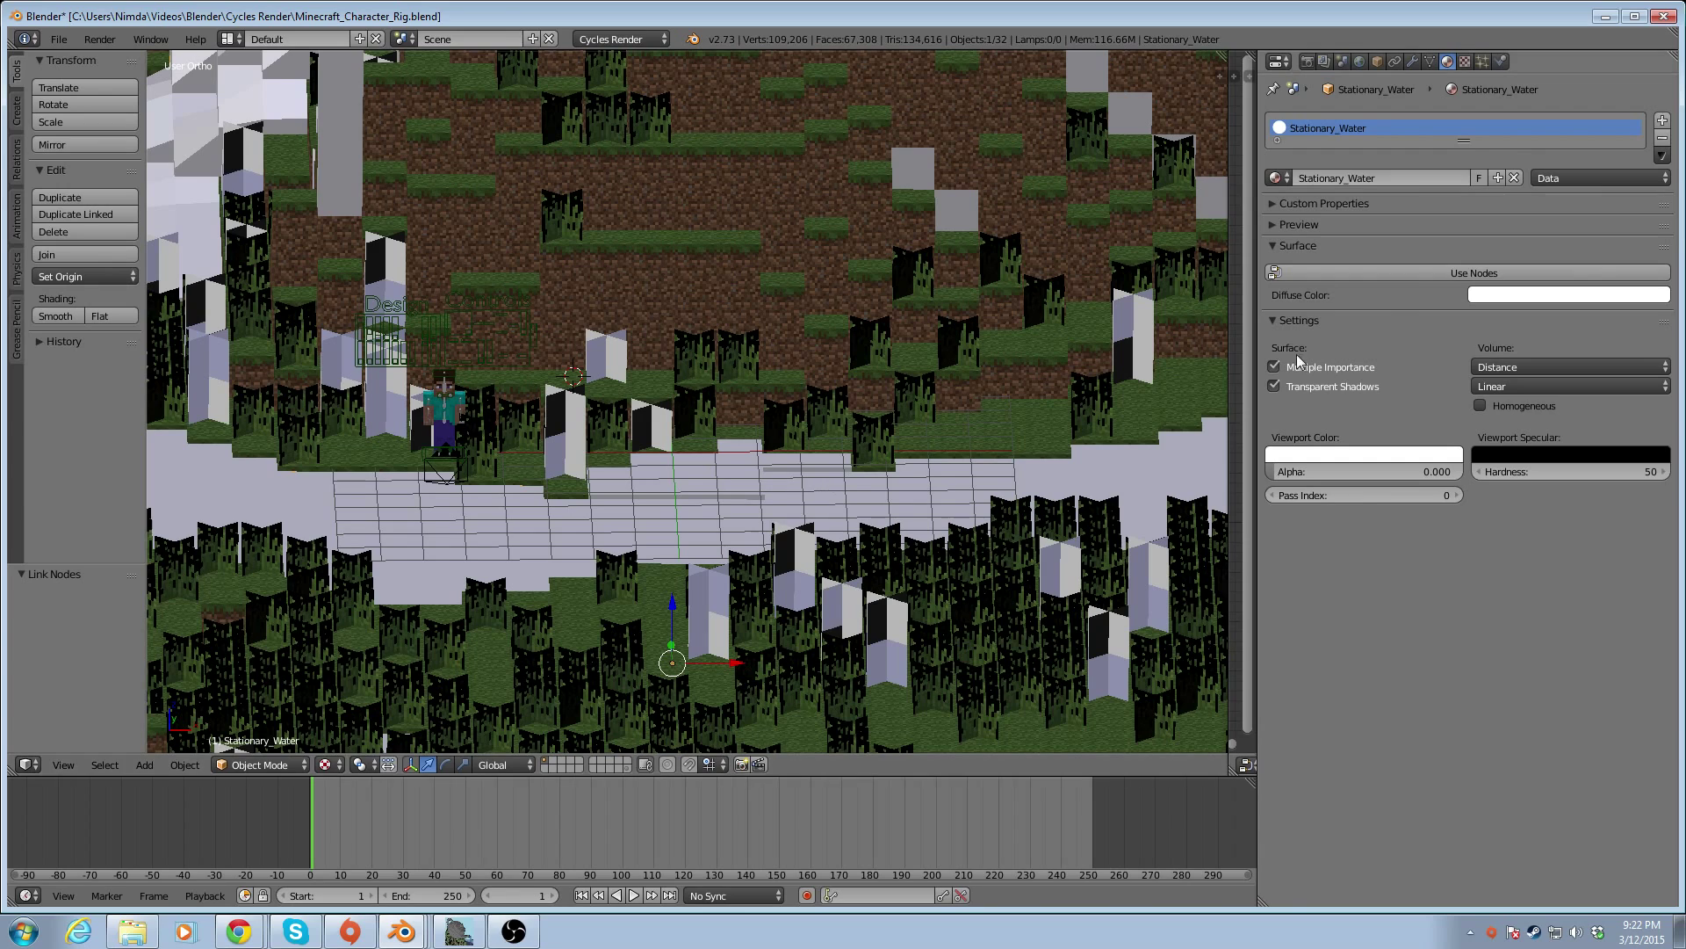
click(1463, 273)
click(1659, 303)
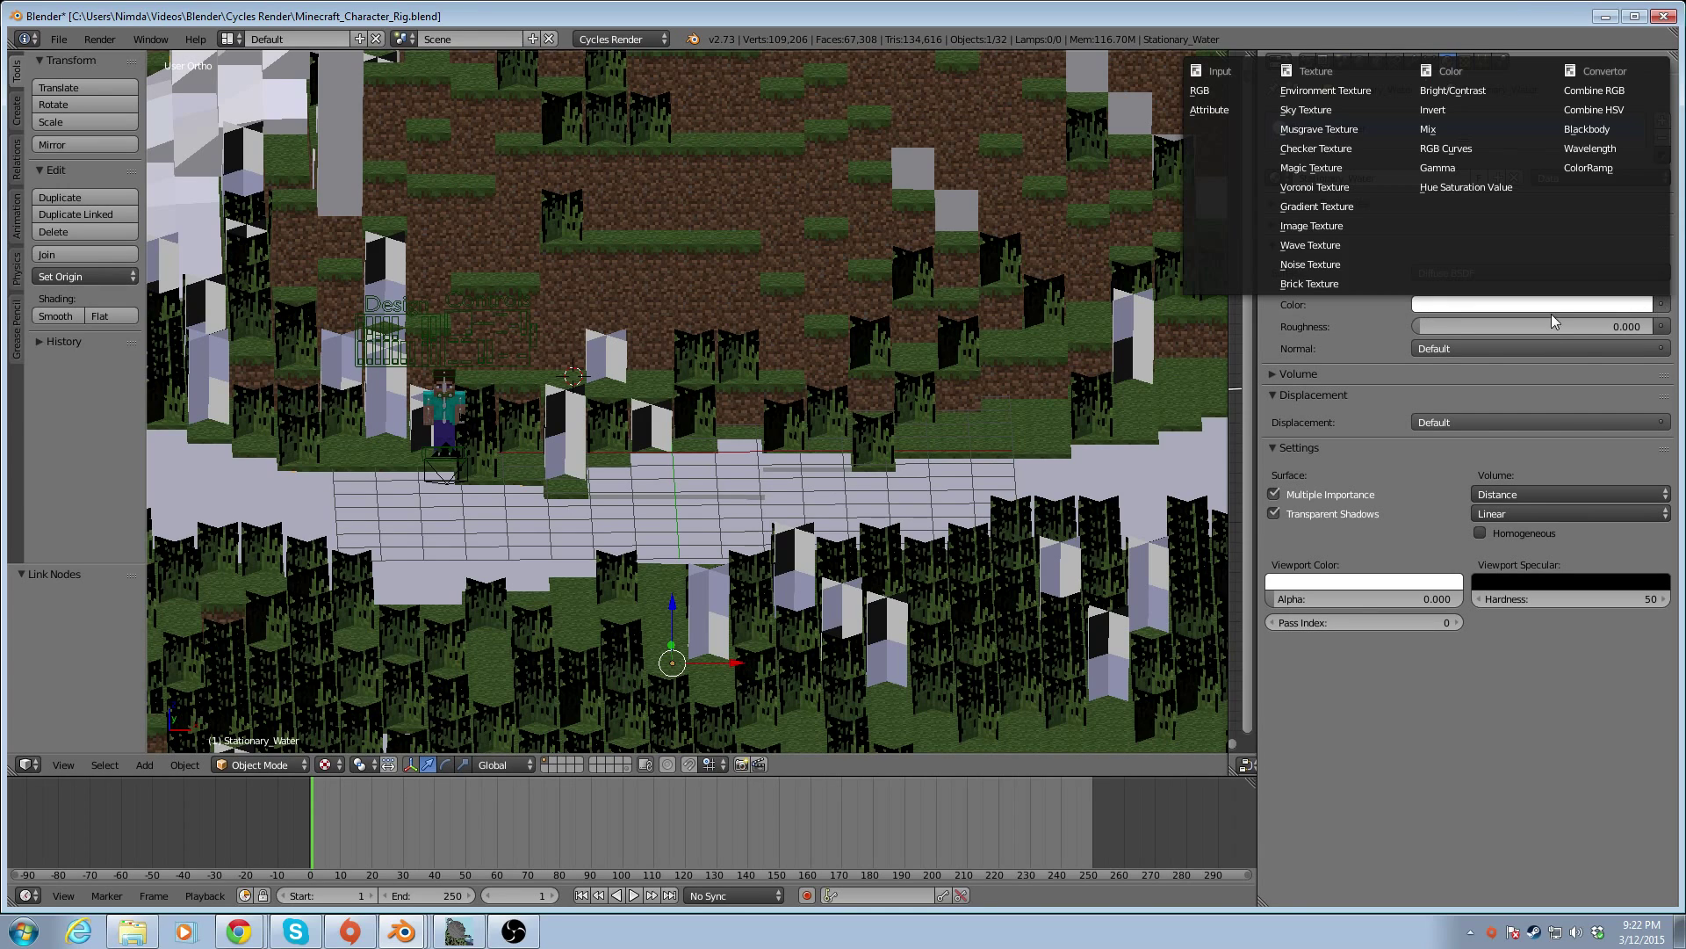
click(1335, 227)
click(1425, 326)
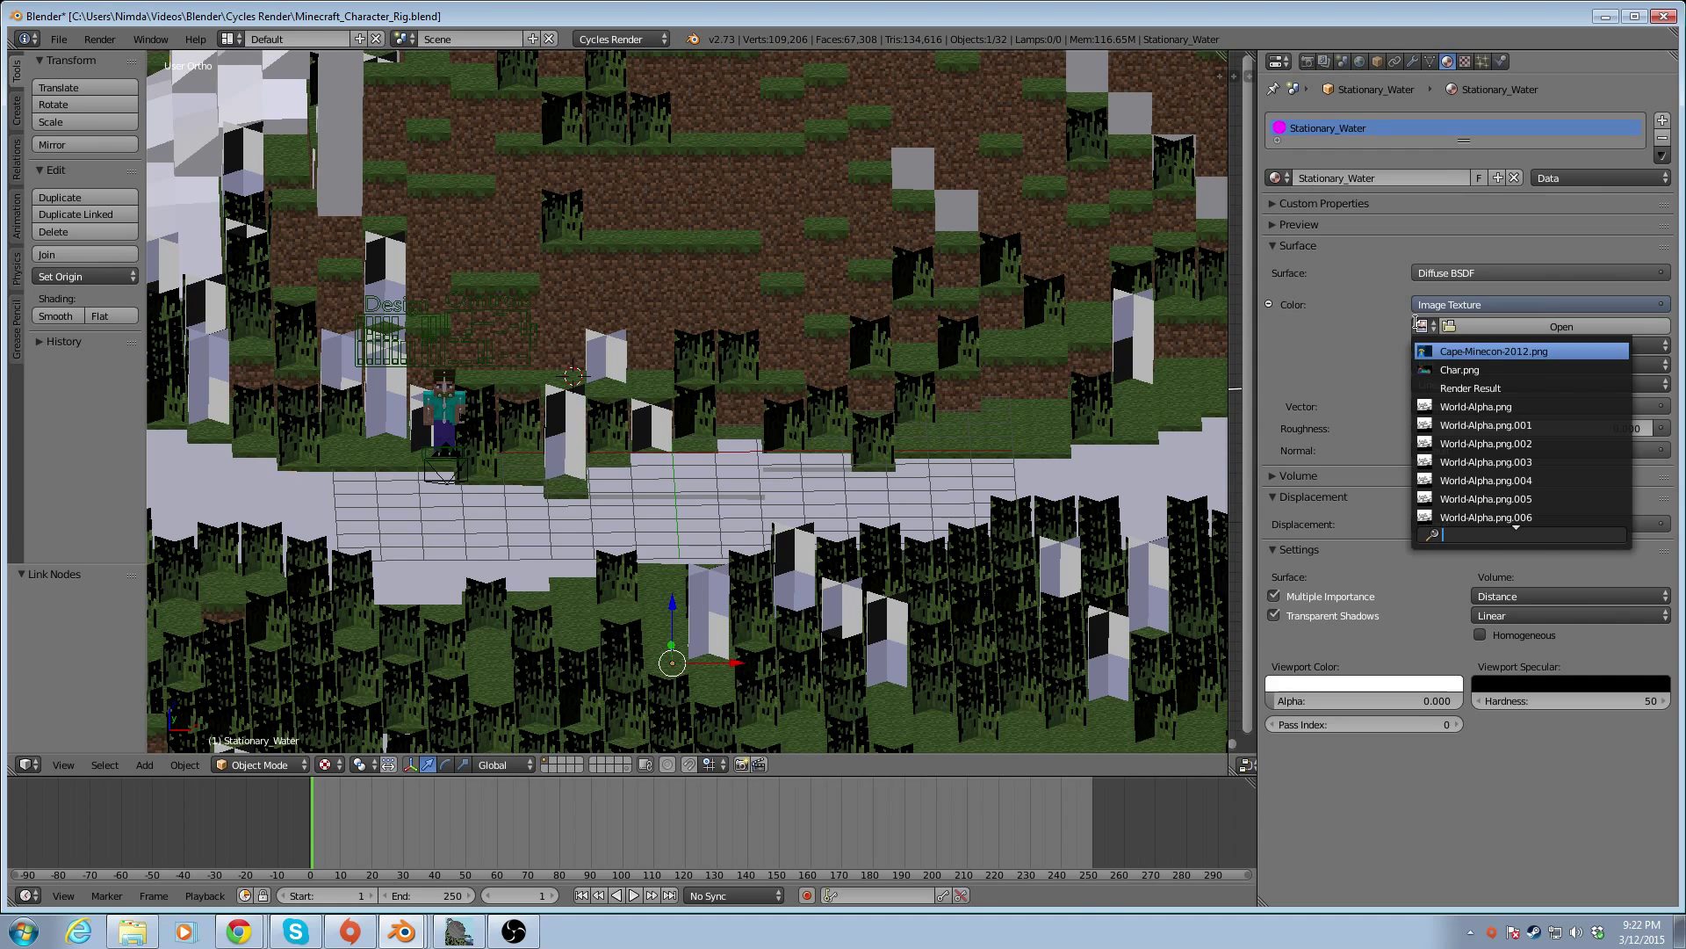
scroll(1464, 402, down, 8)
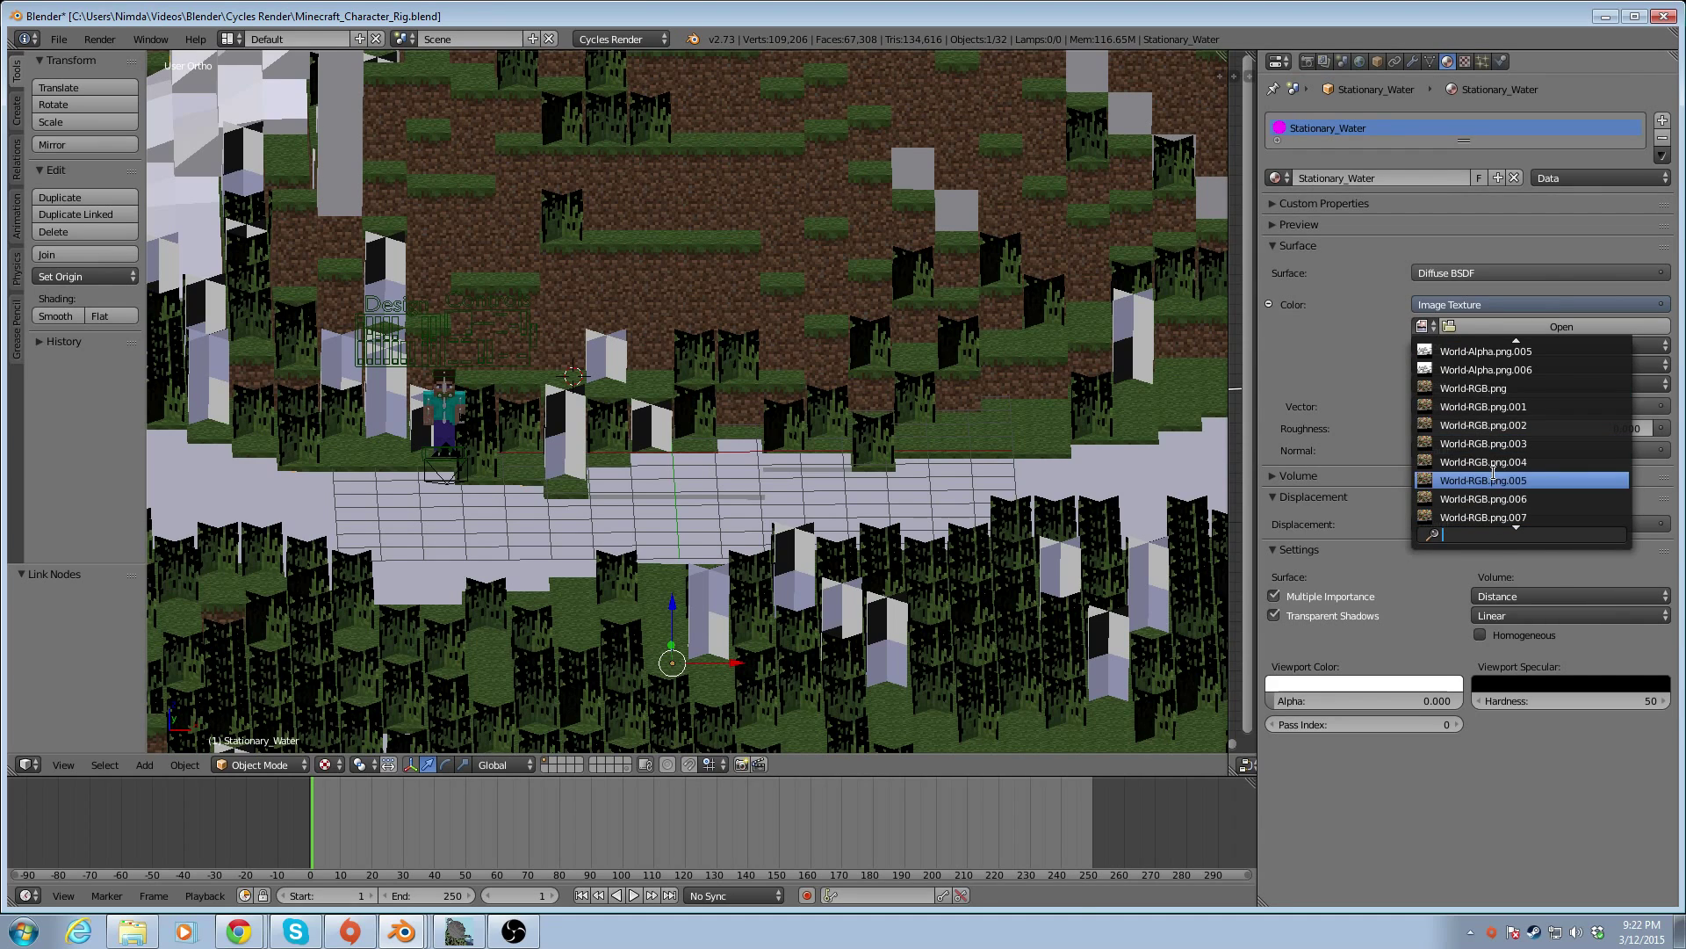
scroll(1493, 517, down, 3)
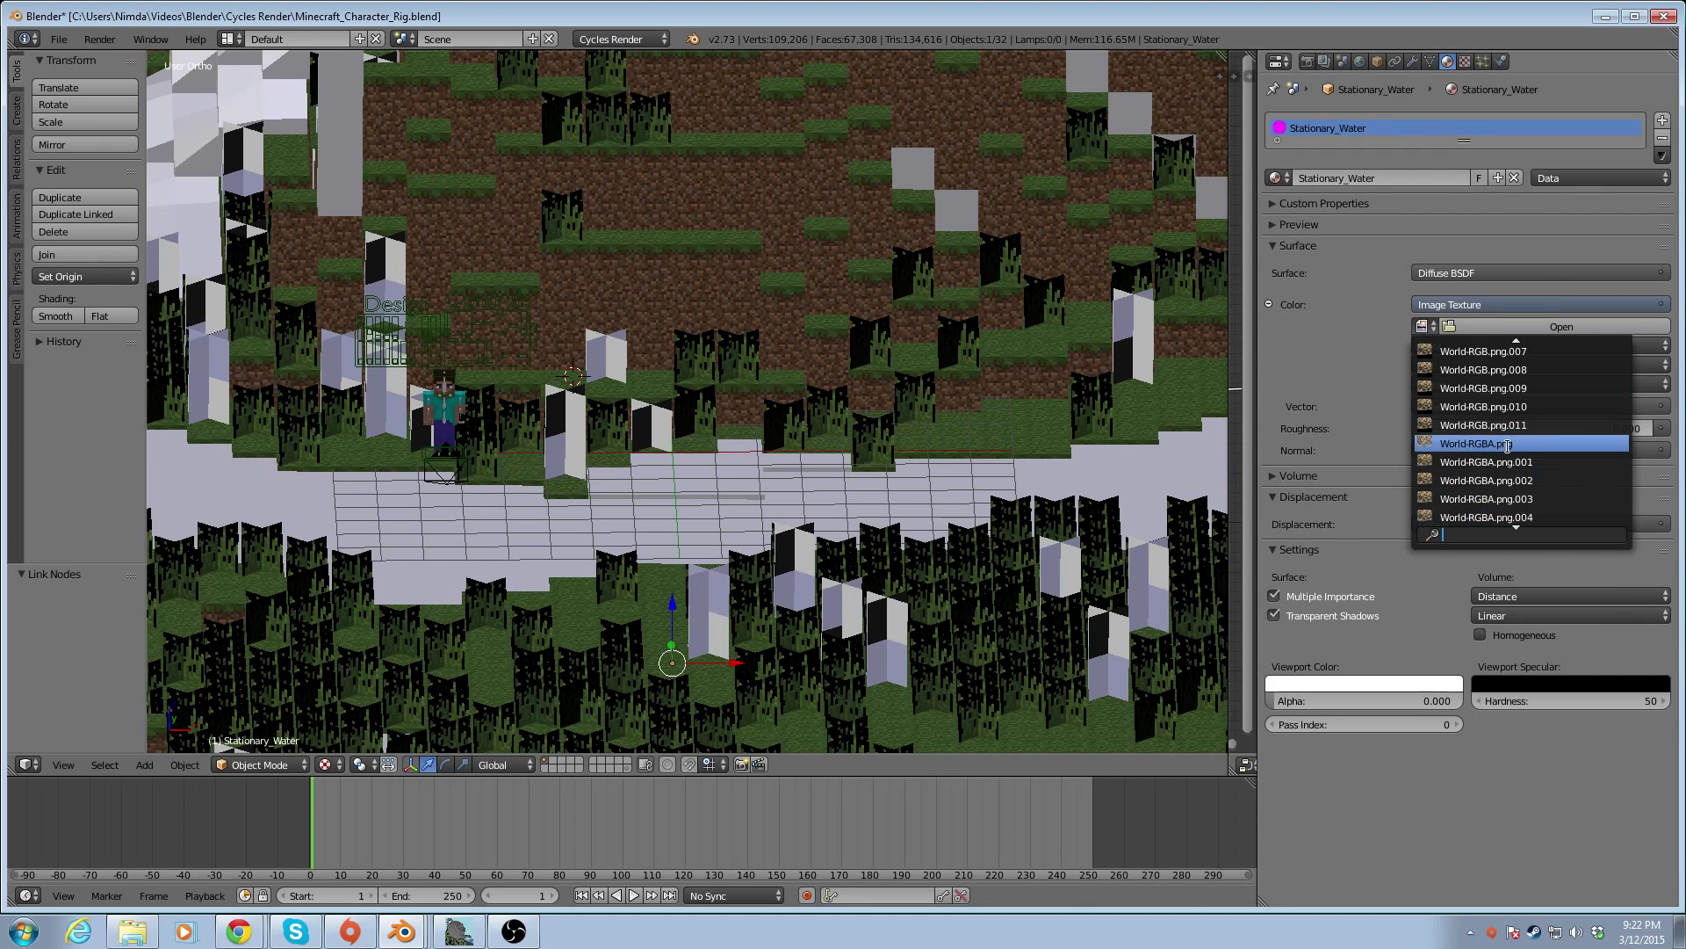
click(1509, 452)
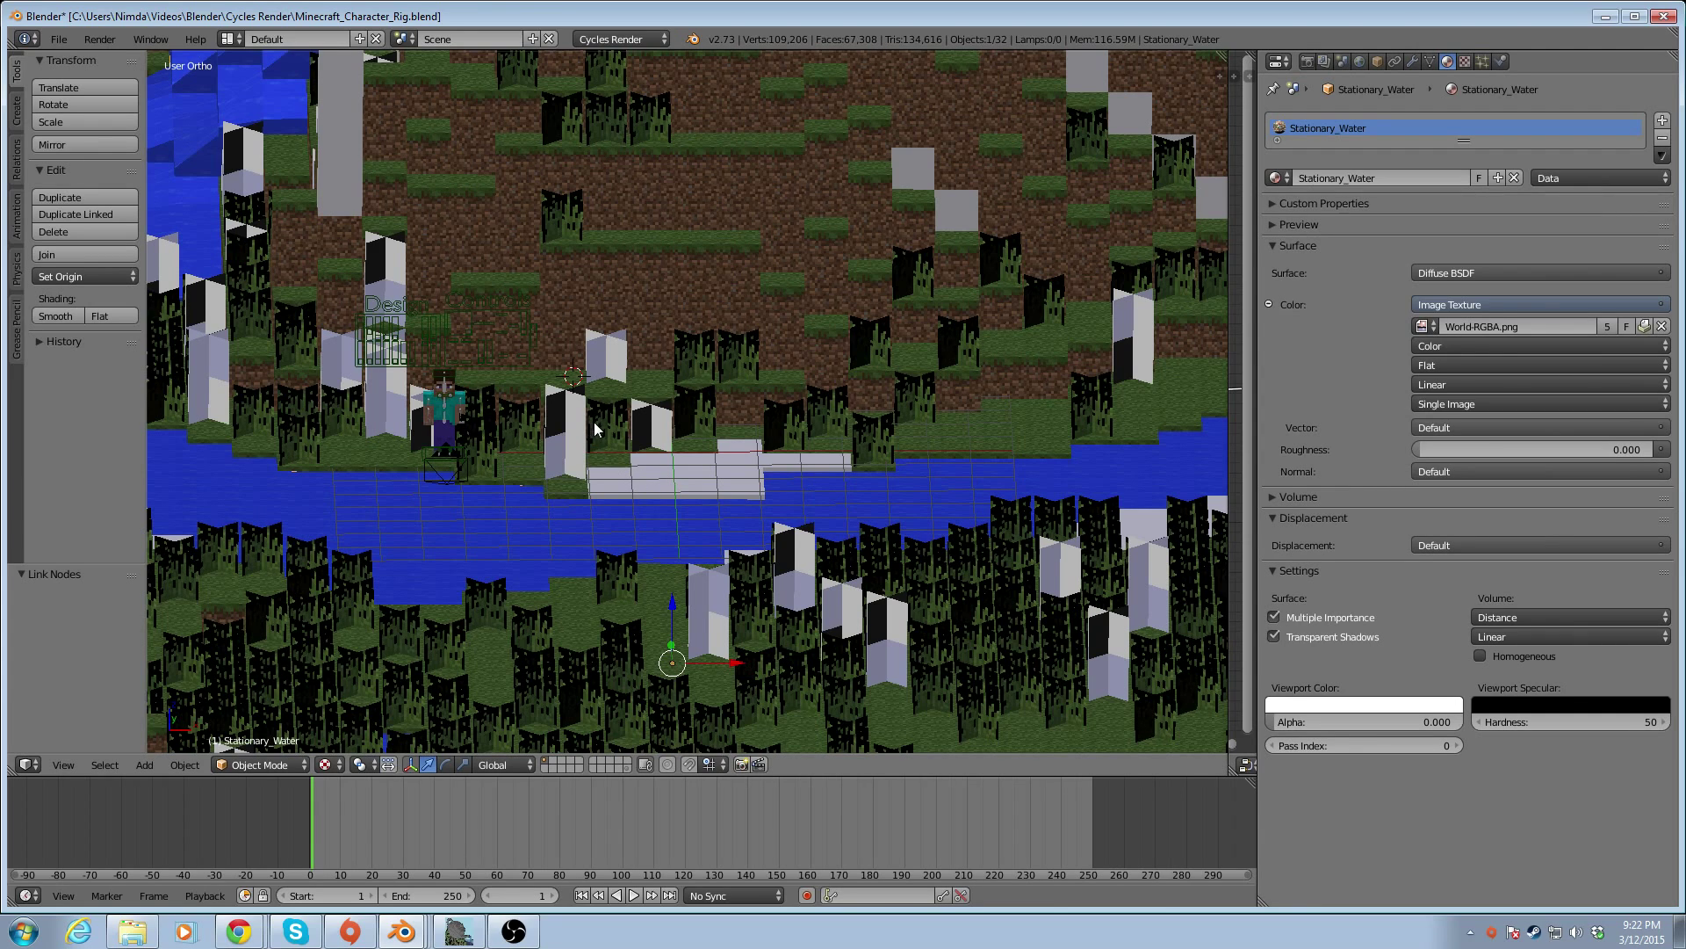
Enable nodes on the Dandelion material and set its color to an Image Texture using World-RGBA.png
right_click(608, 353)
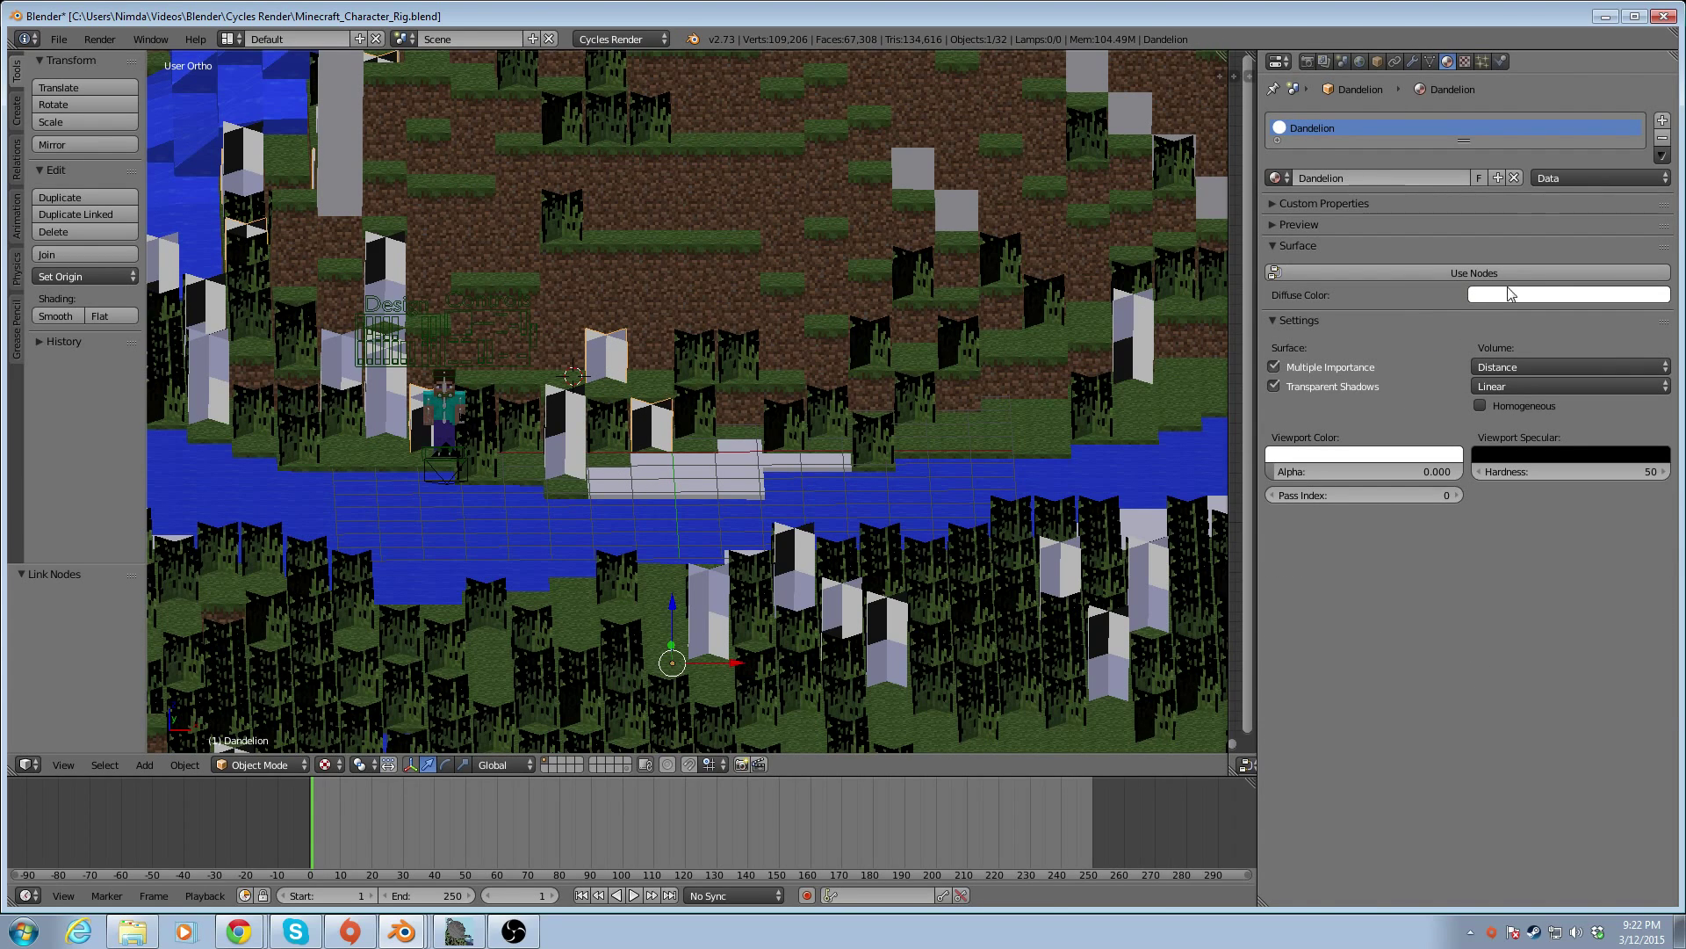
click(1454, 276)
click(1660, 304)
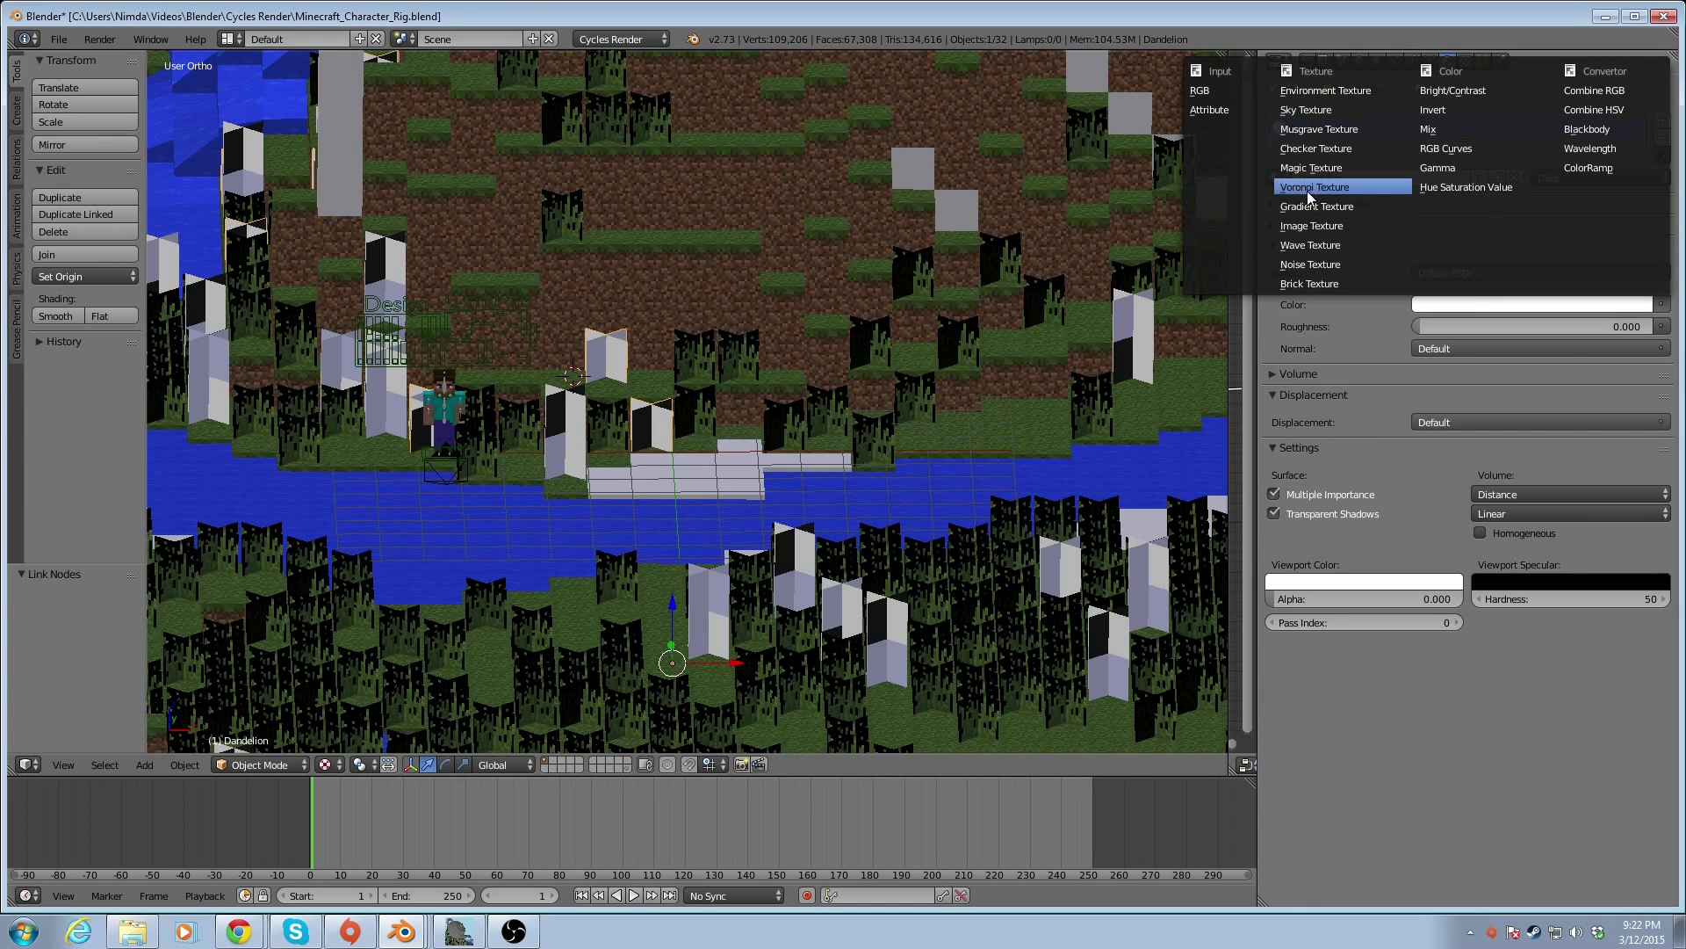
click(1313, 225)
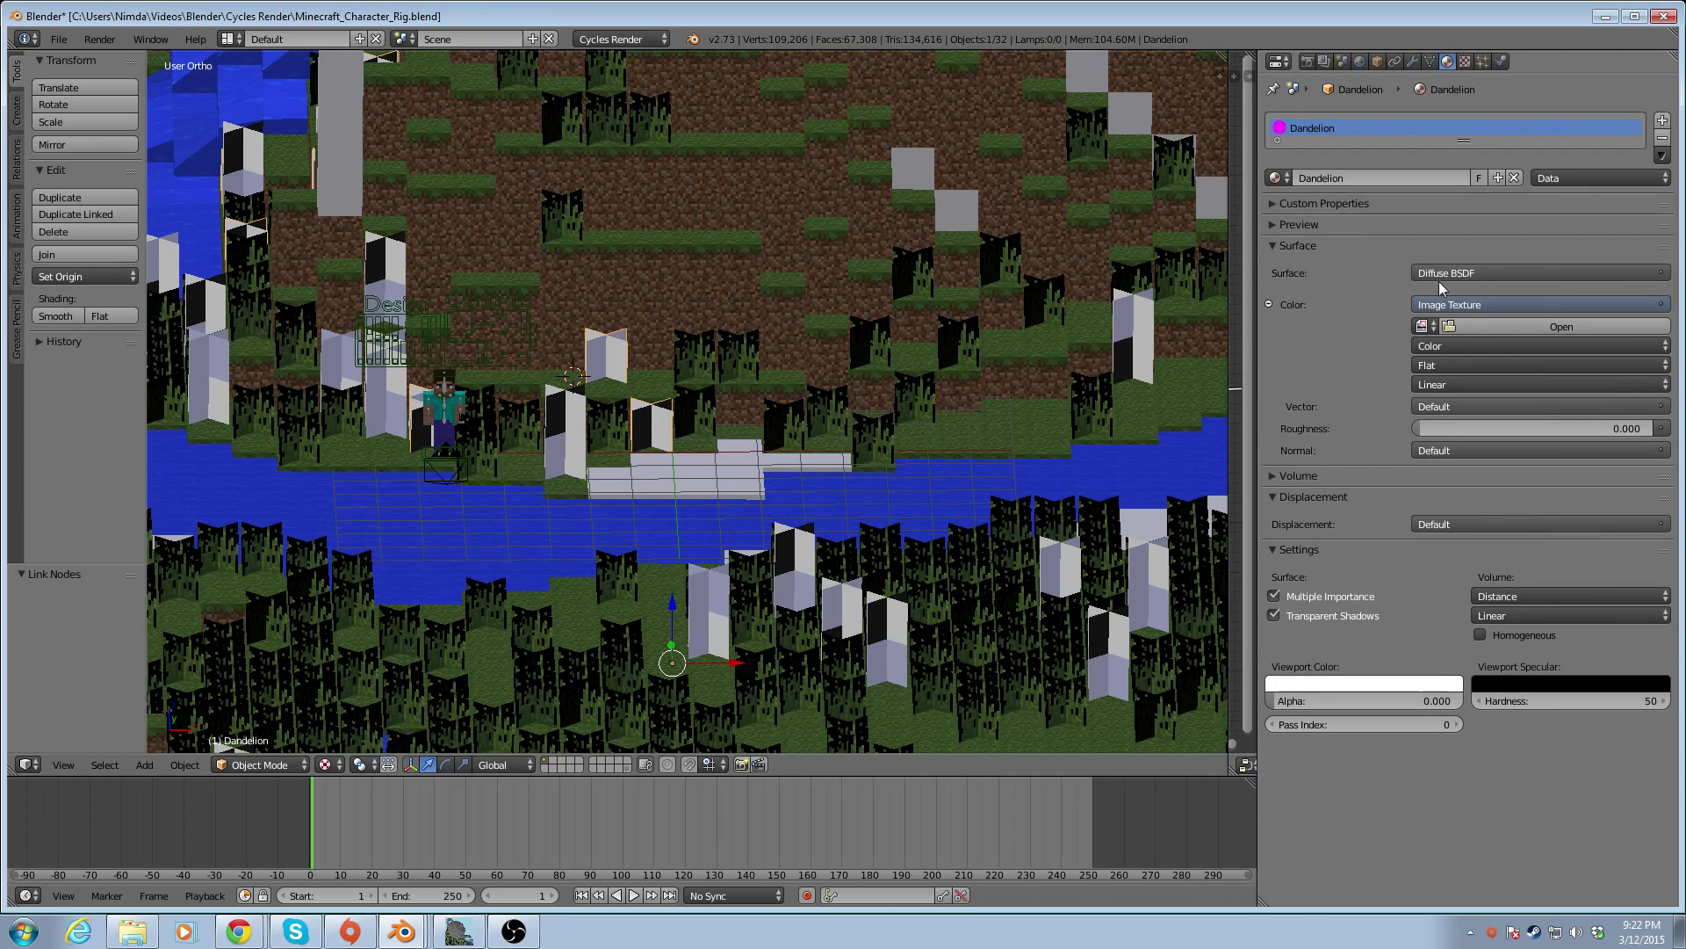
click(1423, 325)
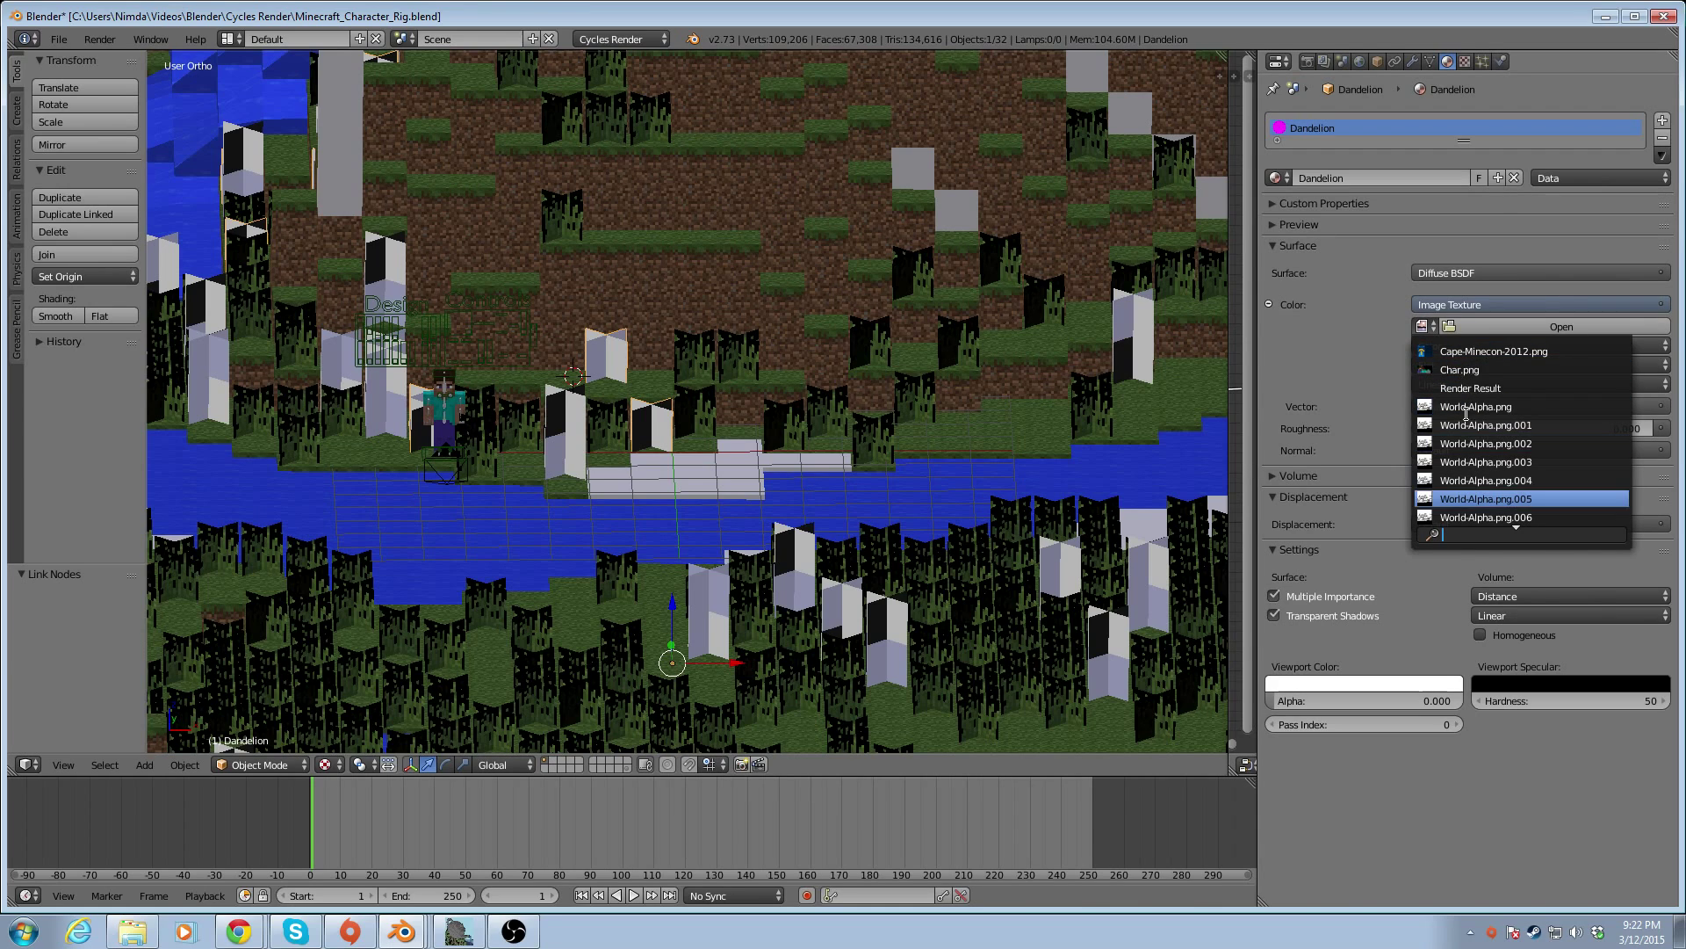
scroll(1486, 439, down, 20)
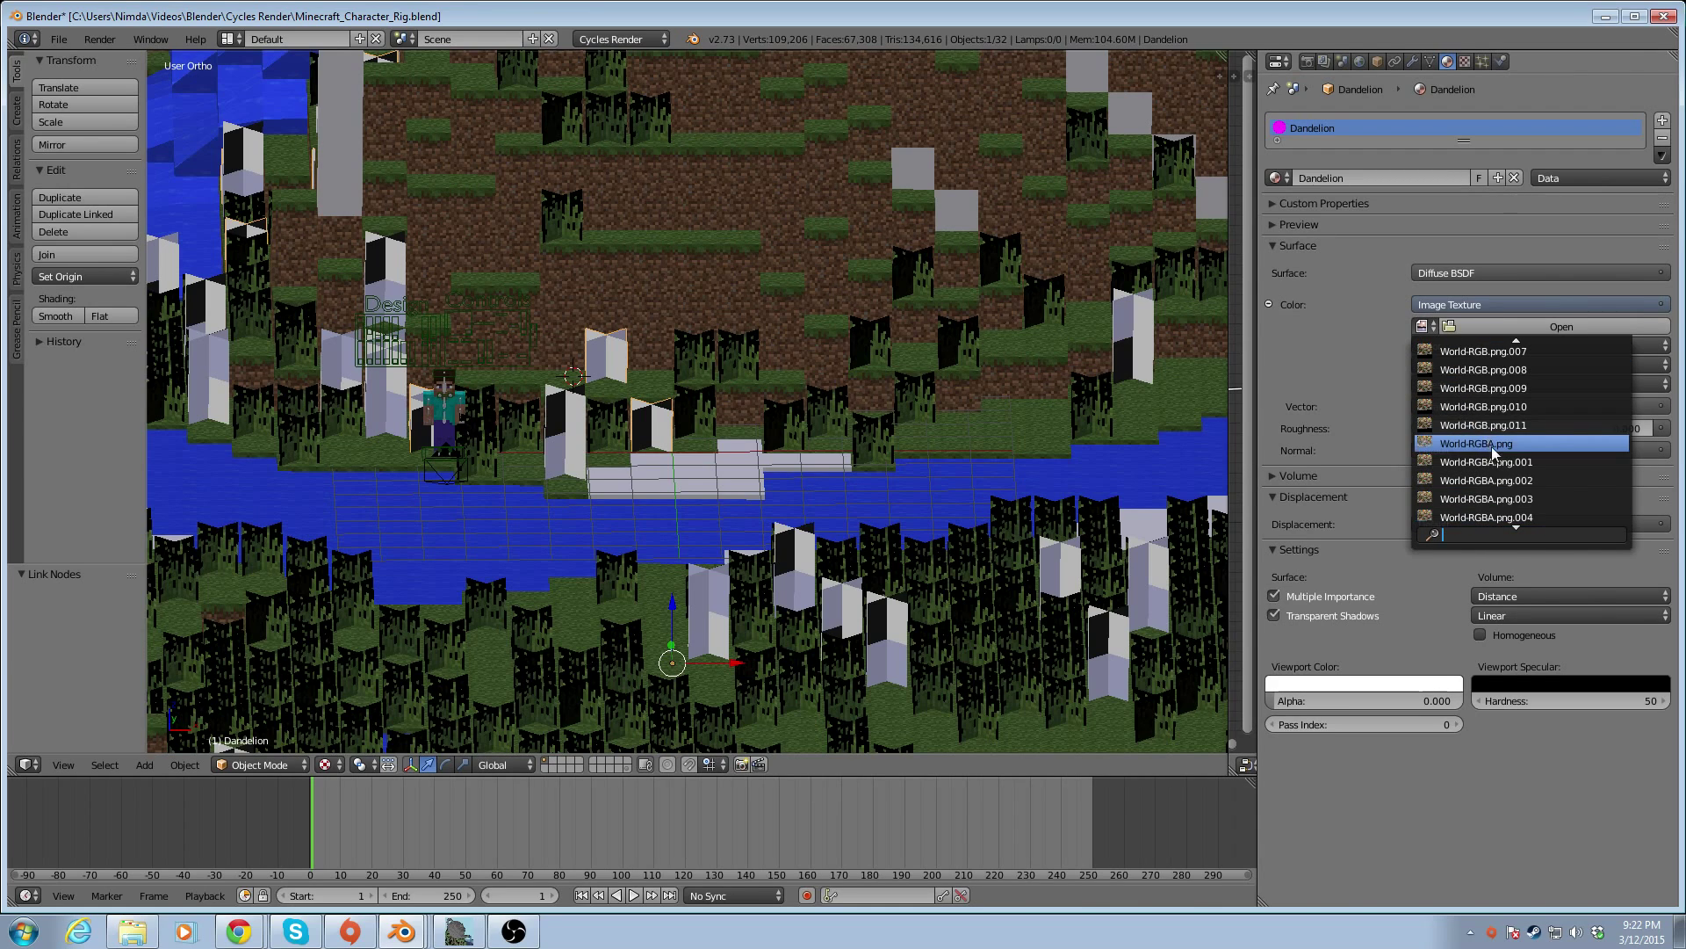
click(1486, 444)
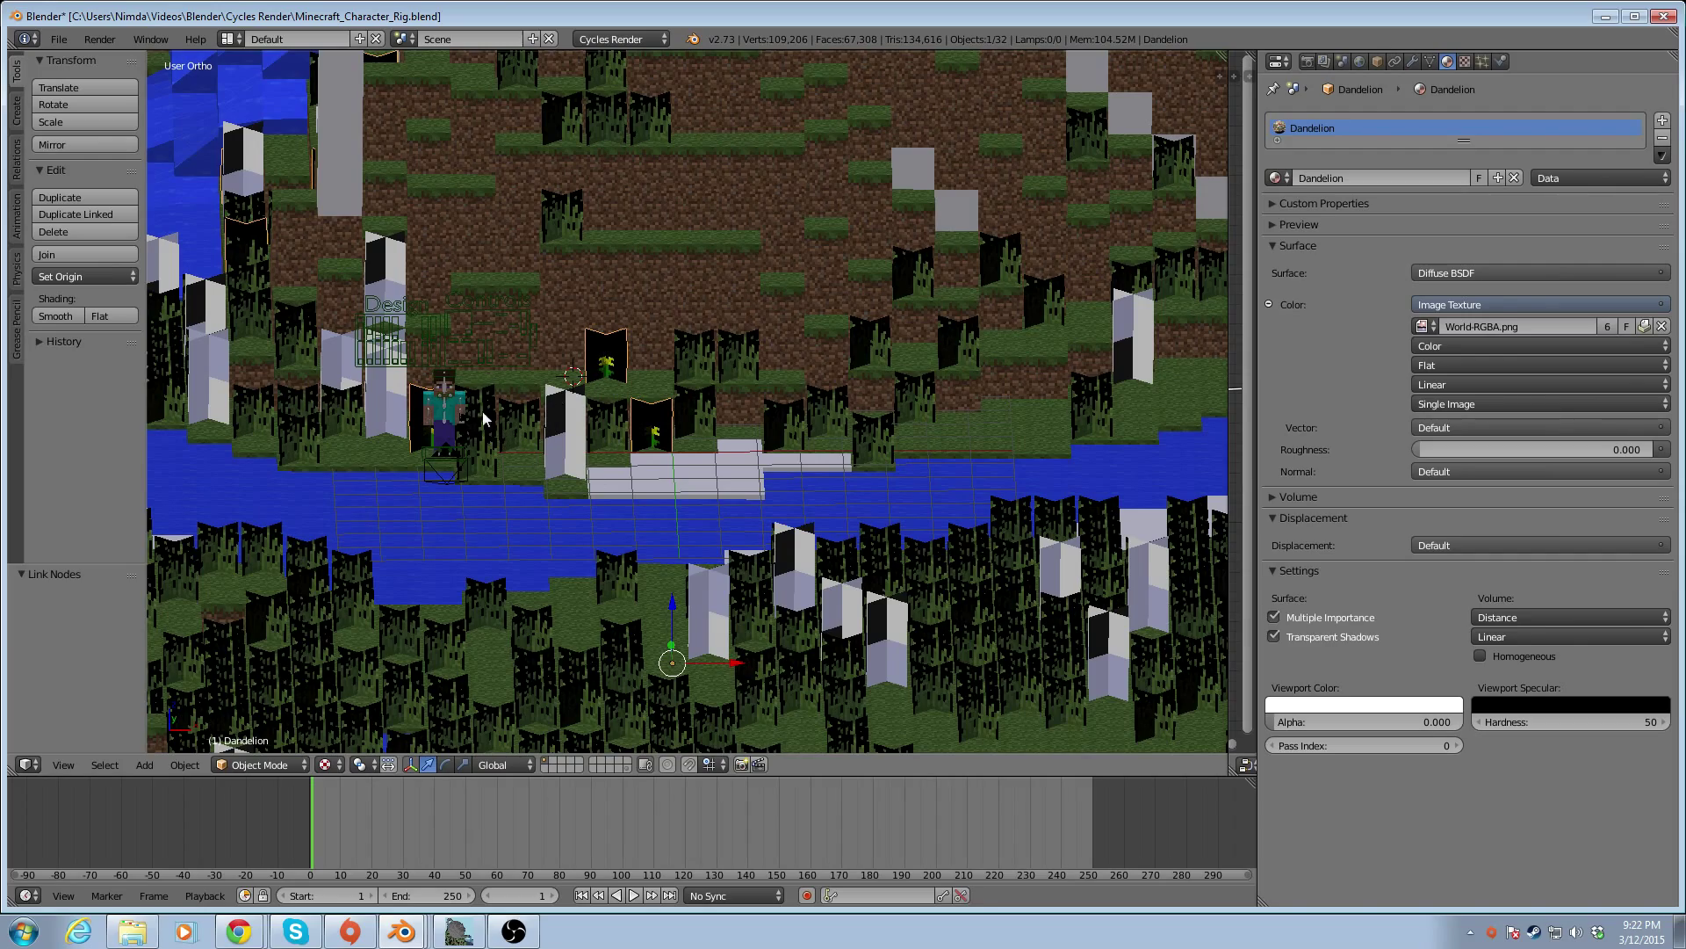
Look through the camera and move it about 2.22 units along X and -0.07 along Z, bringing the dandelion into frame
middle_drag(515, 468, 508, 446)
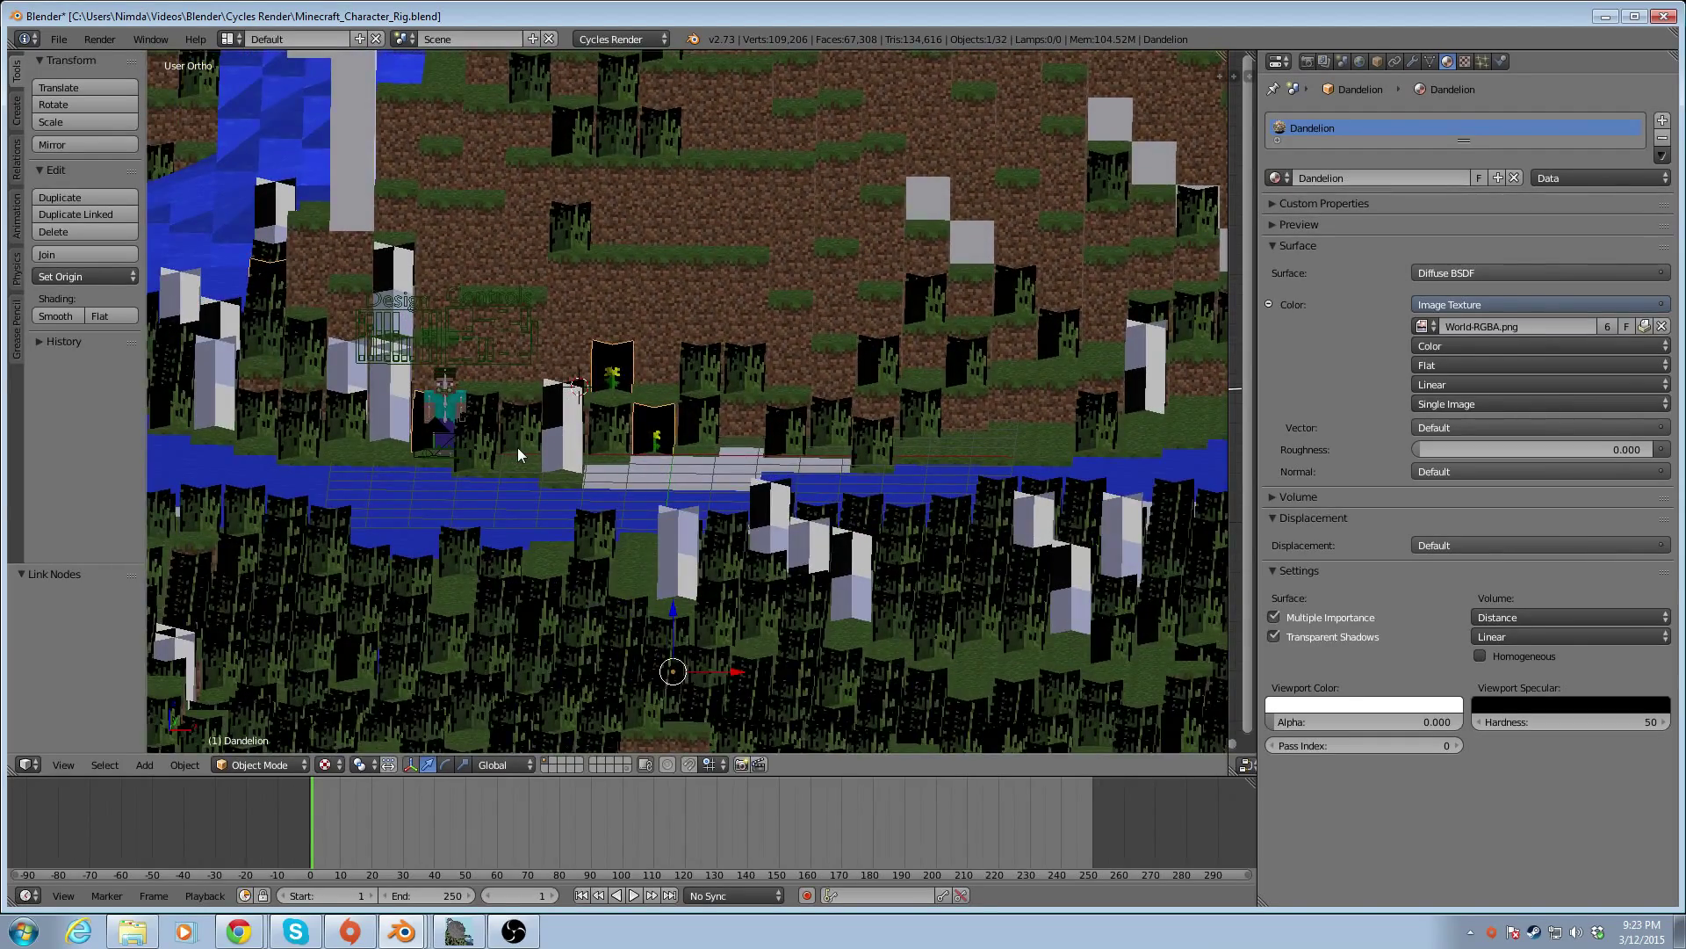
key(KP_0)
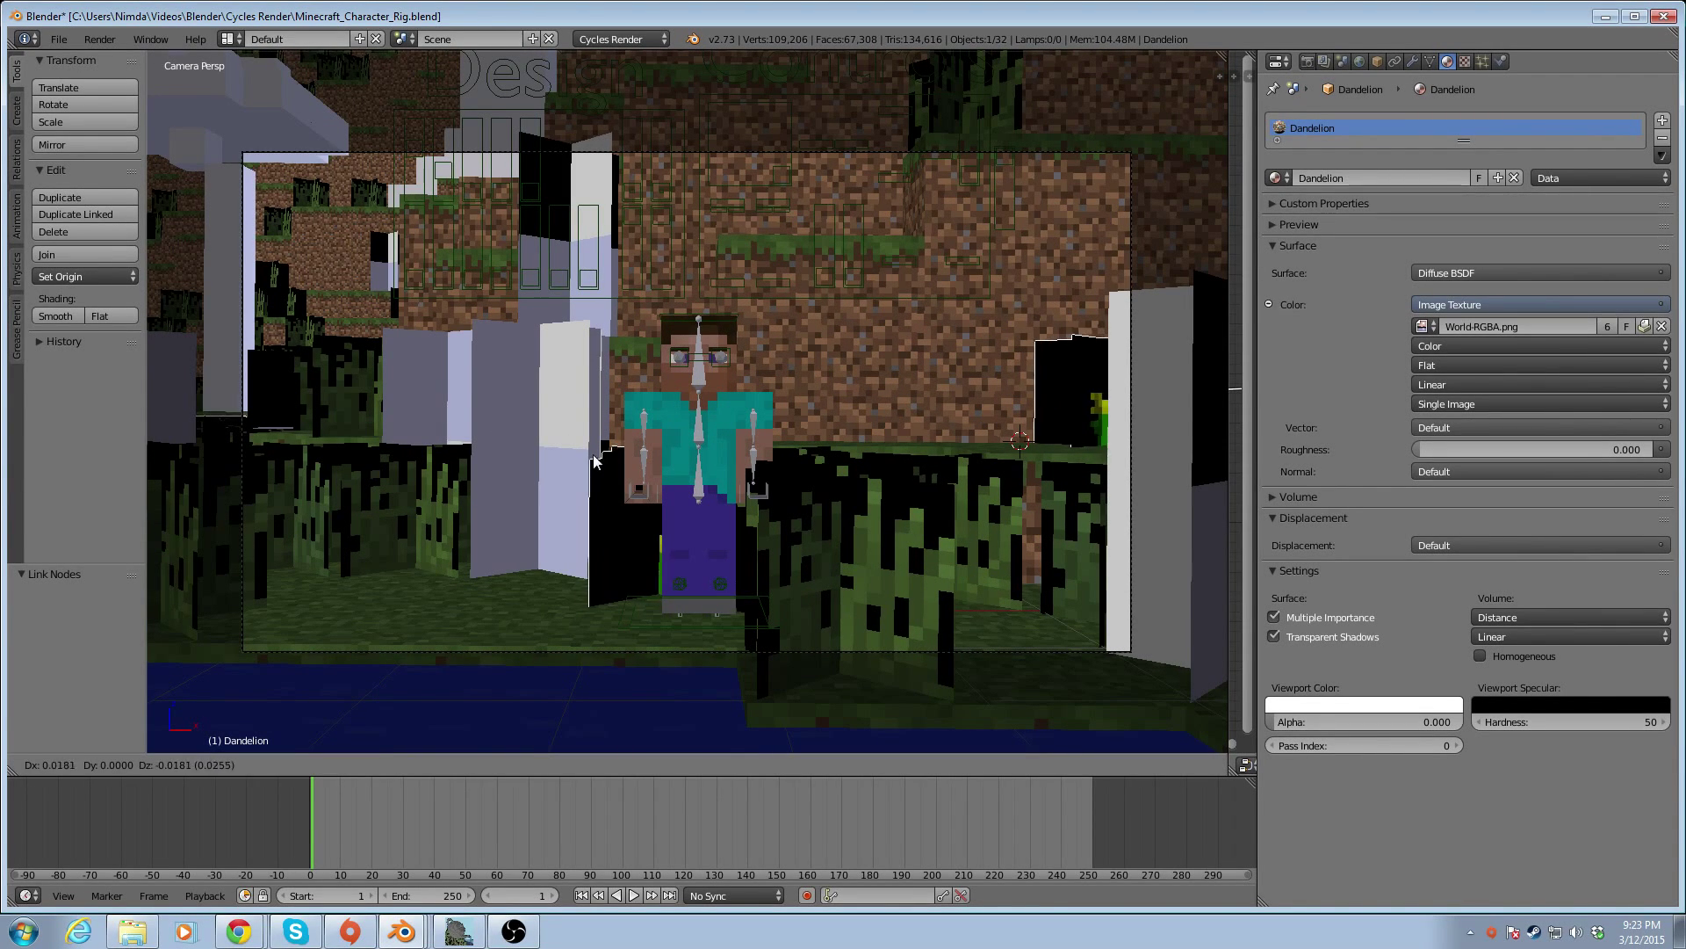
right_click(613, 652)
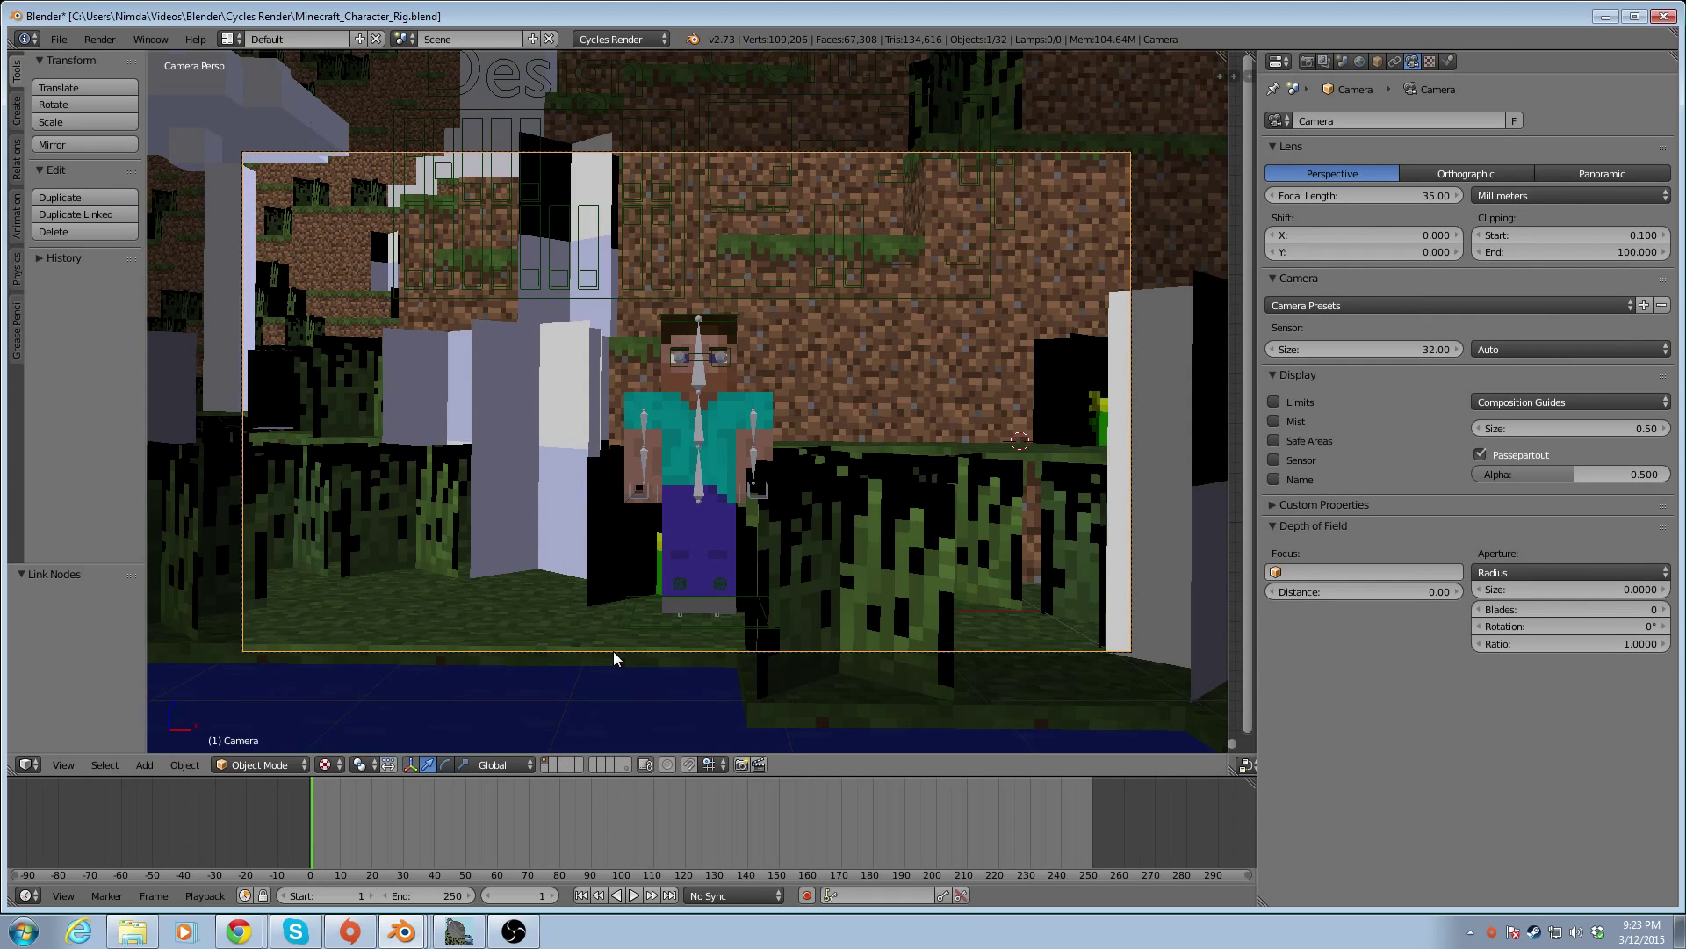
key(g)
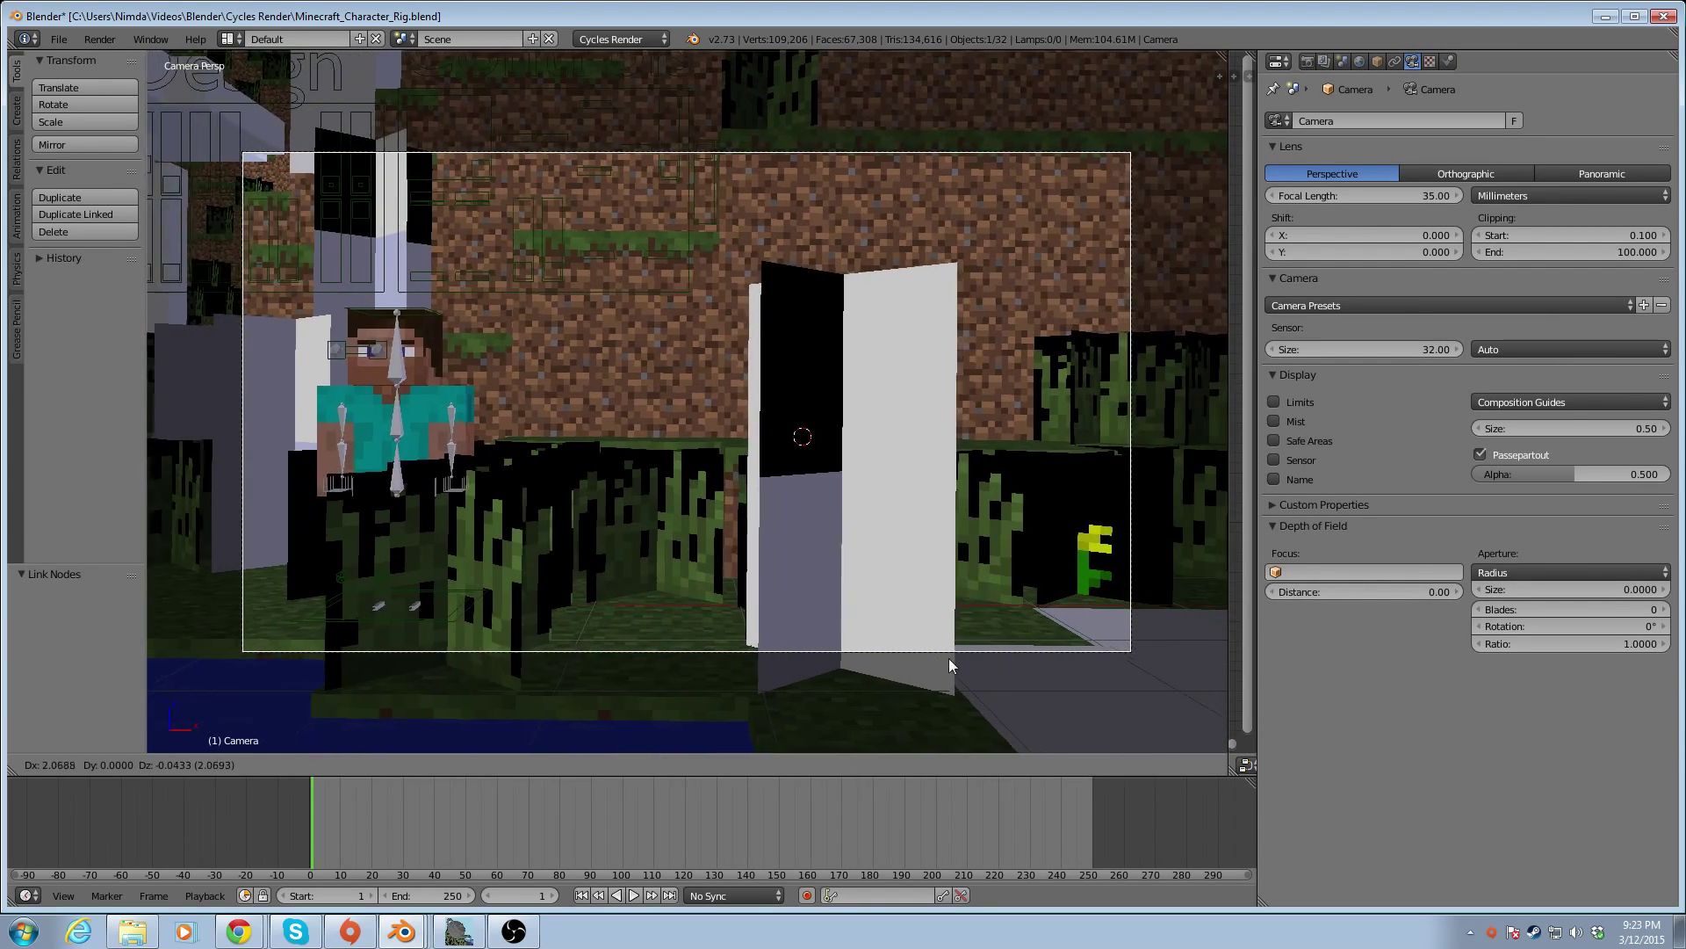
click(969, 664)
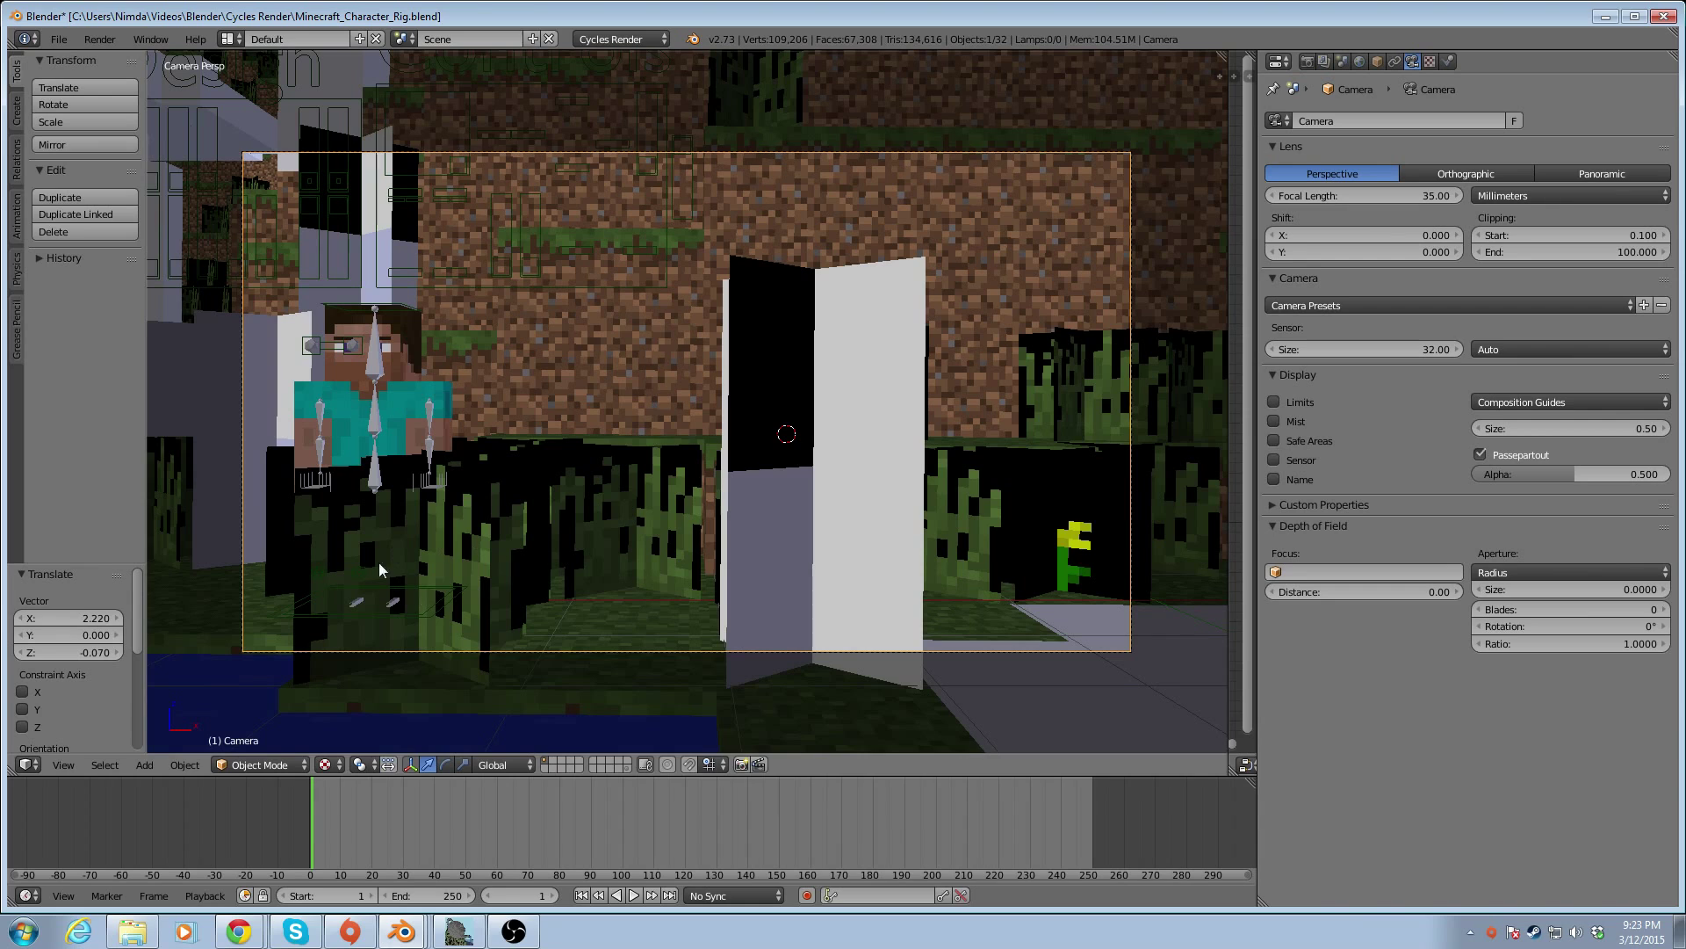
Set the Dandelion texture's interpolation to Closest
right_click(1075, 513)
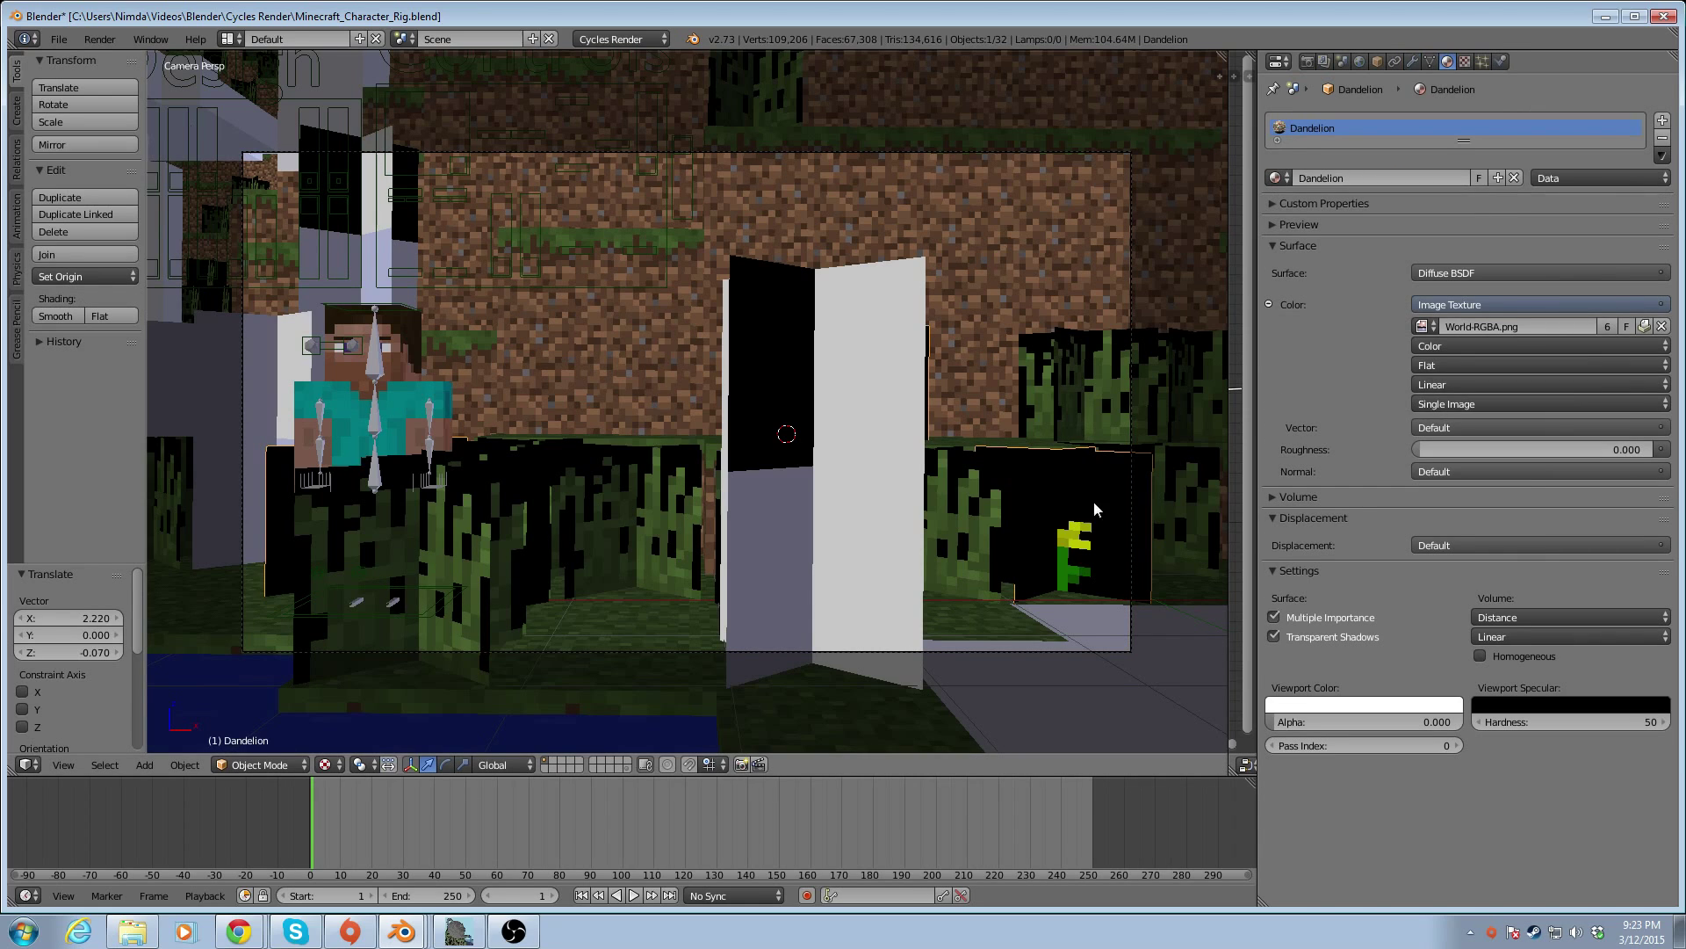
click(1491, 385)
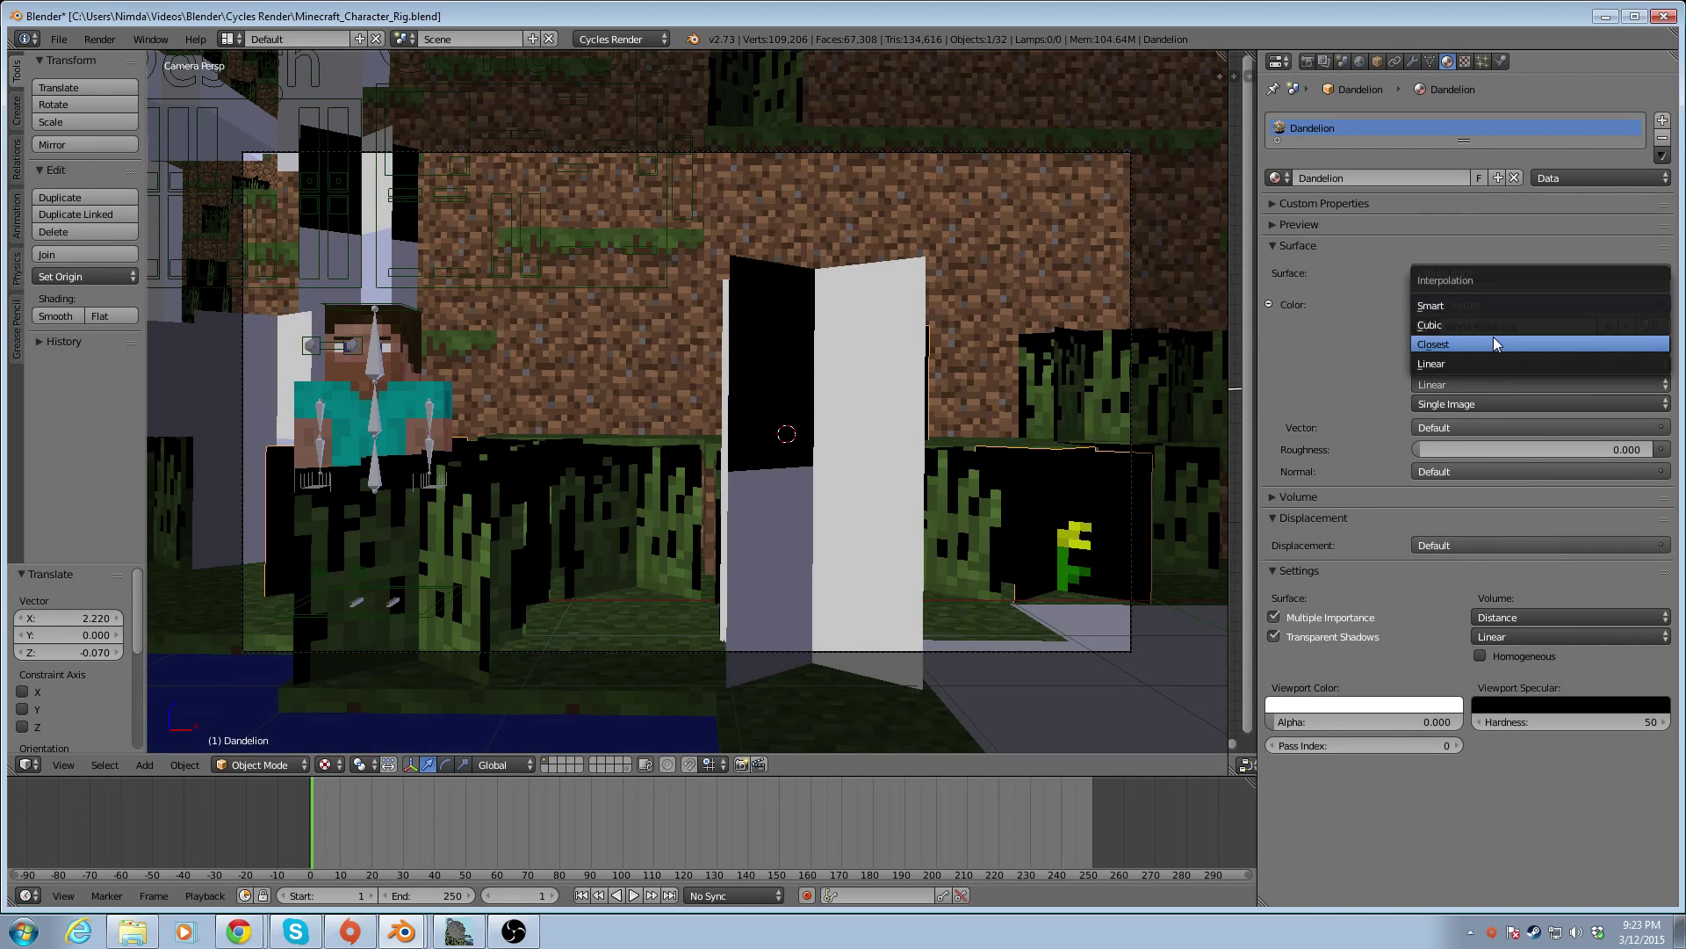
click(1493, 341)
Check the material settings of the Grass, Grass_Block and Dirt objects
right_click(436, 582)
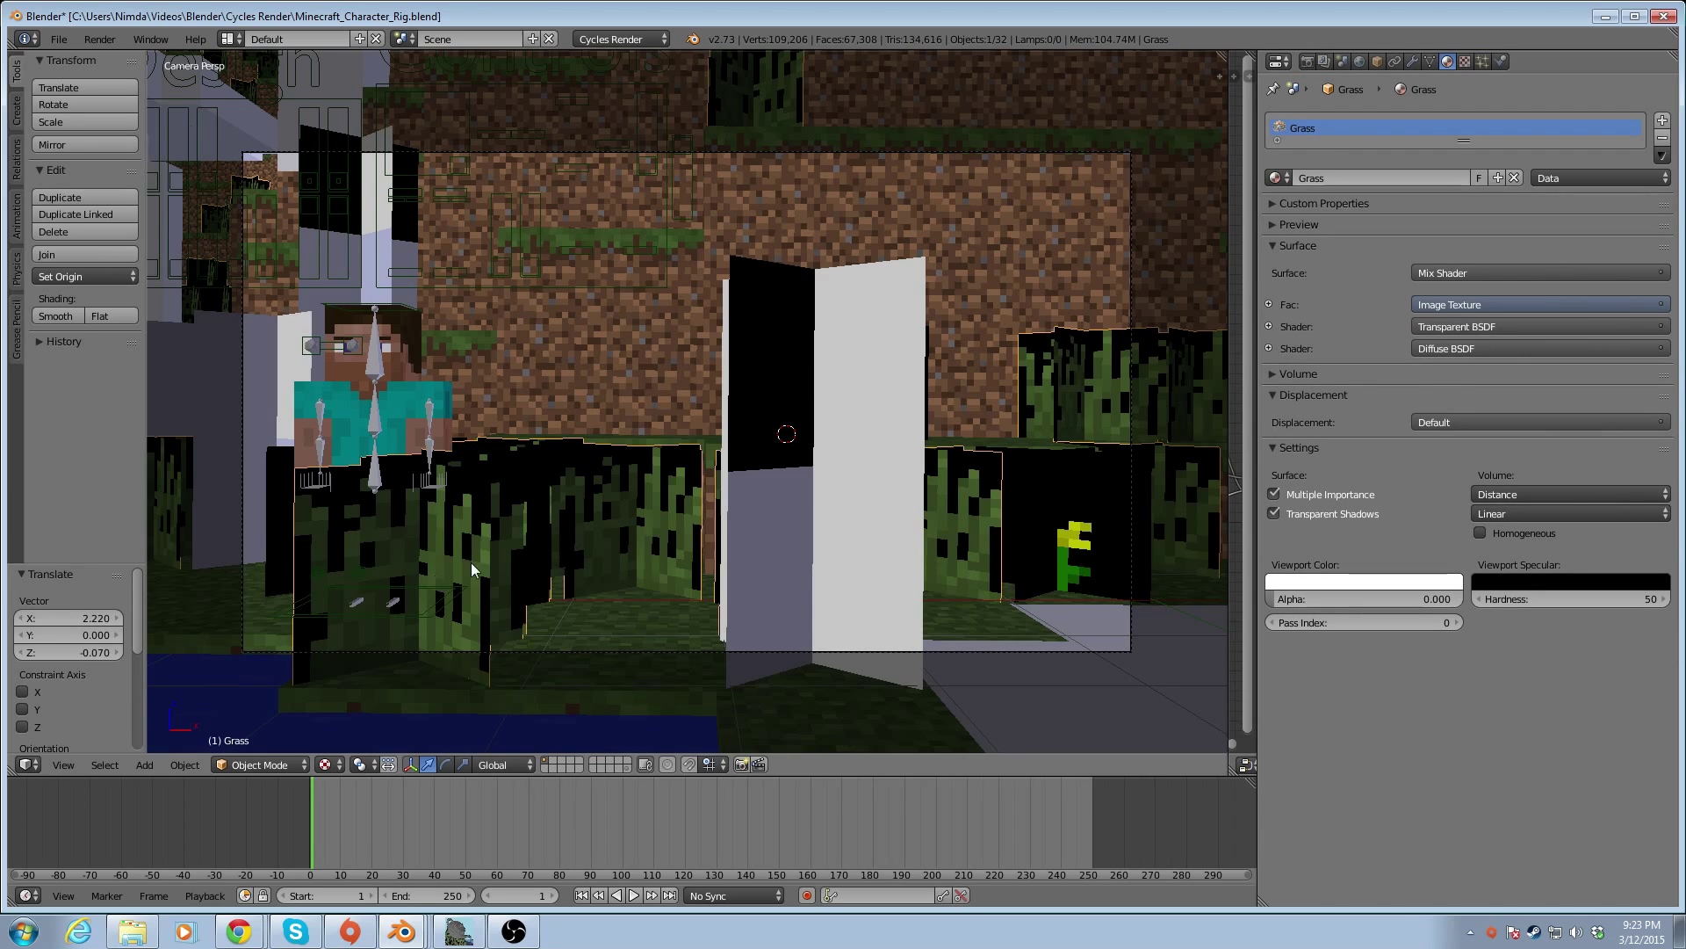
right_click(478, 600)
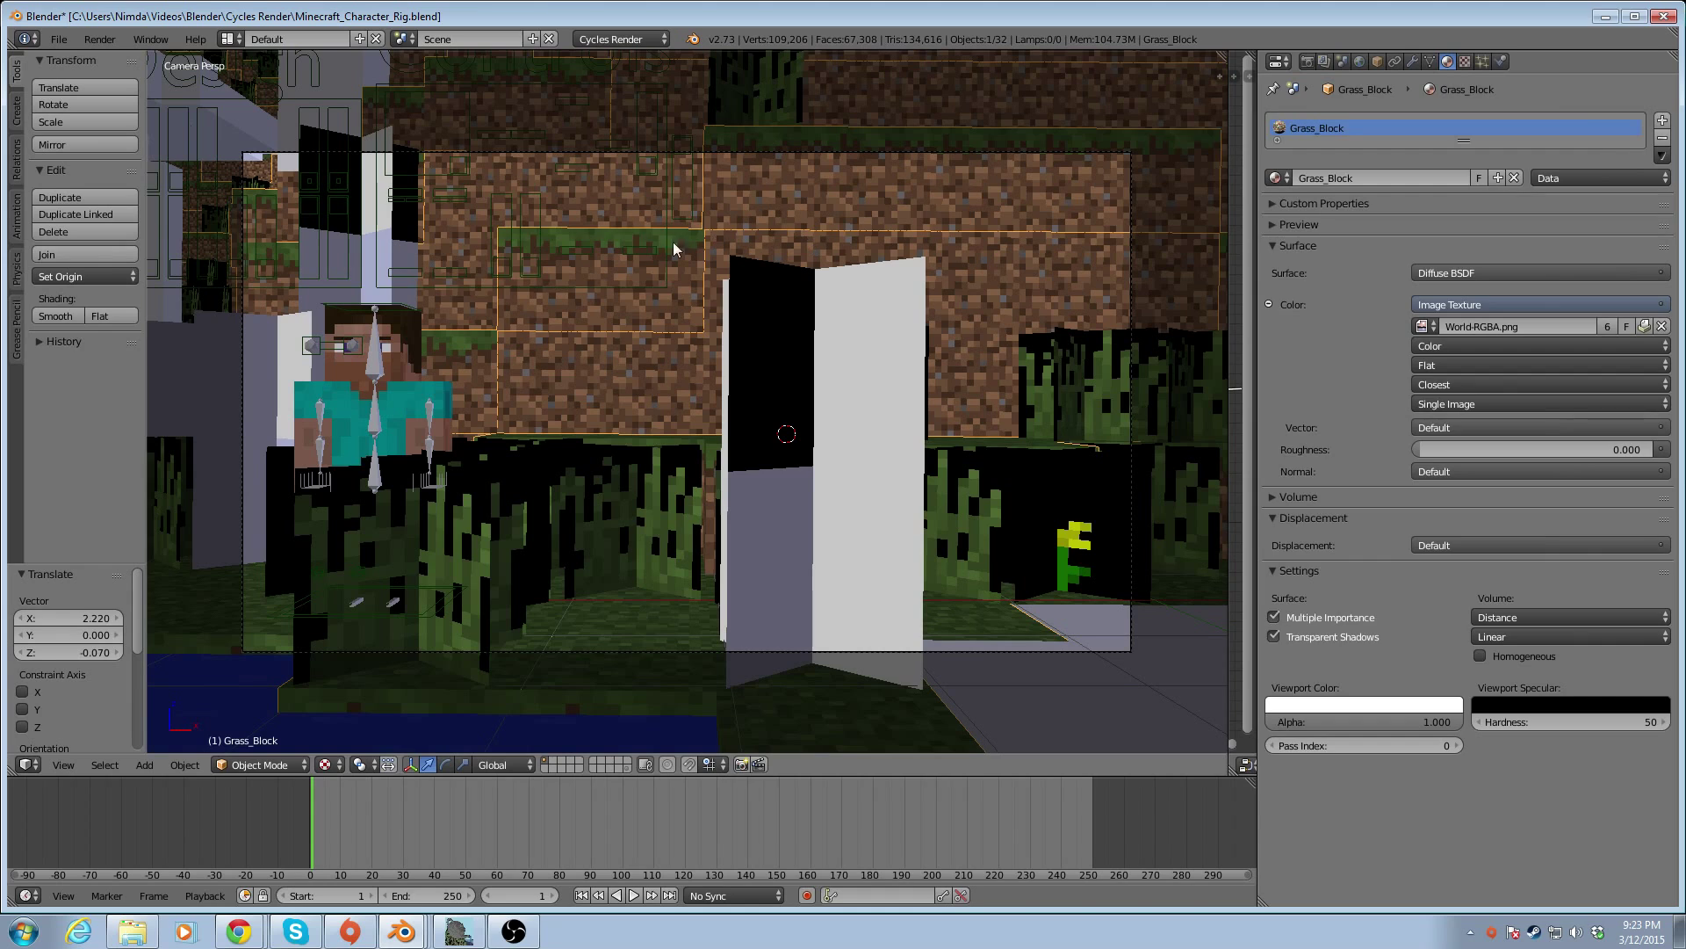
right_click(636, 254)
right_click(687, 252)
right_click(1015, 281)
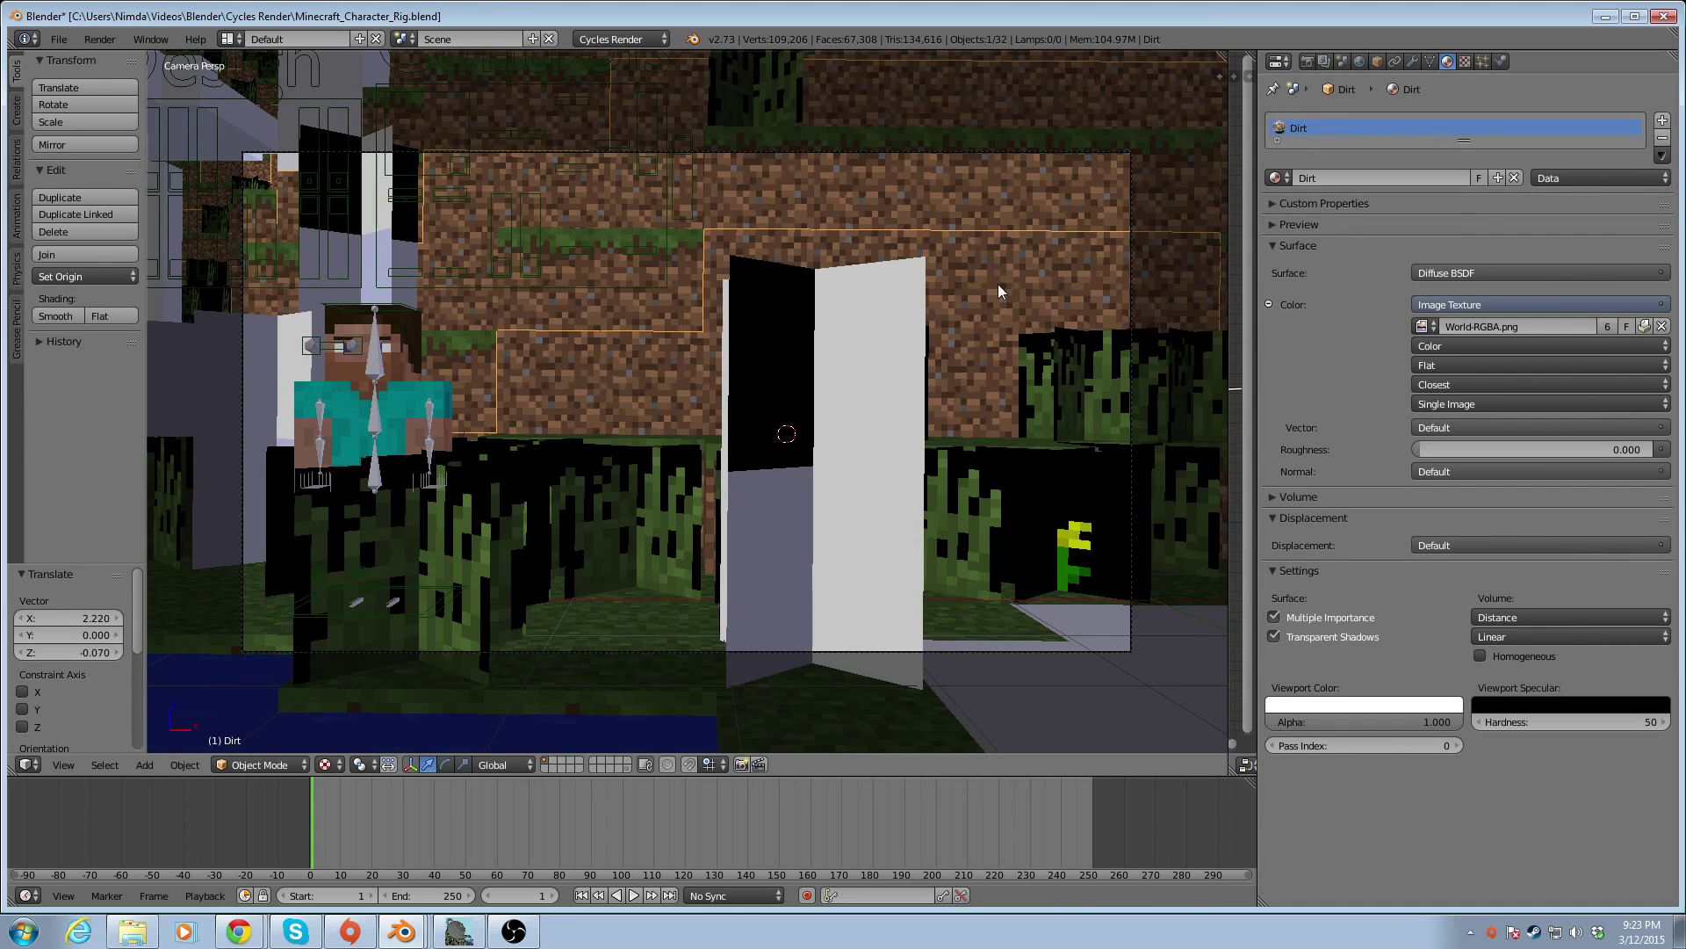
Preview the camera view of the landscape in Rendered shading, return to Texture shading and look over the plants and water
scroll(490, 315, down, 2)
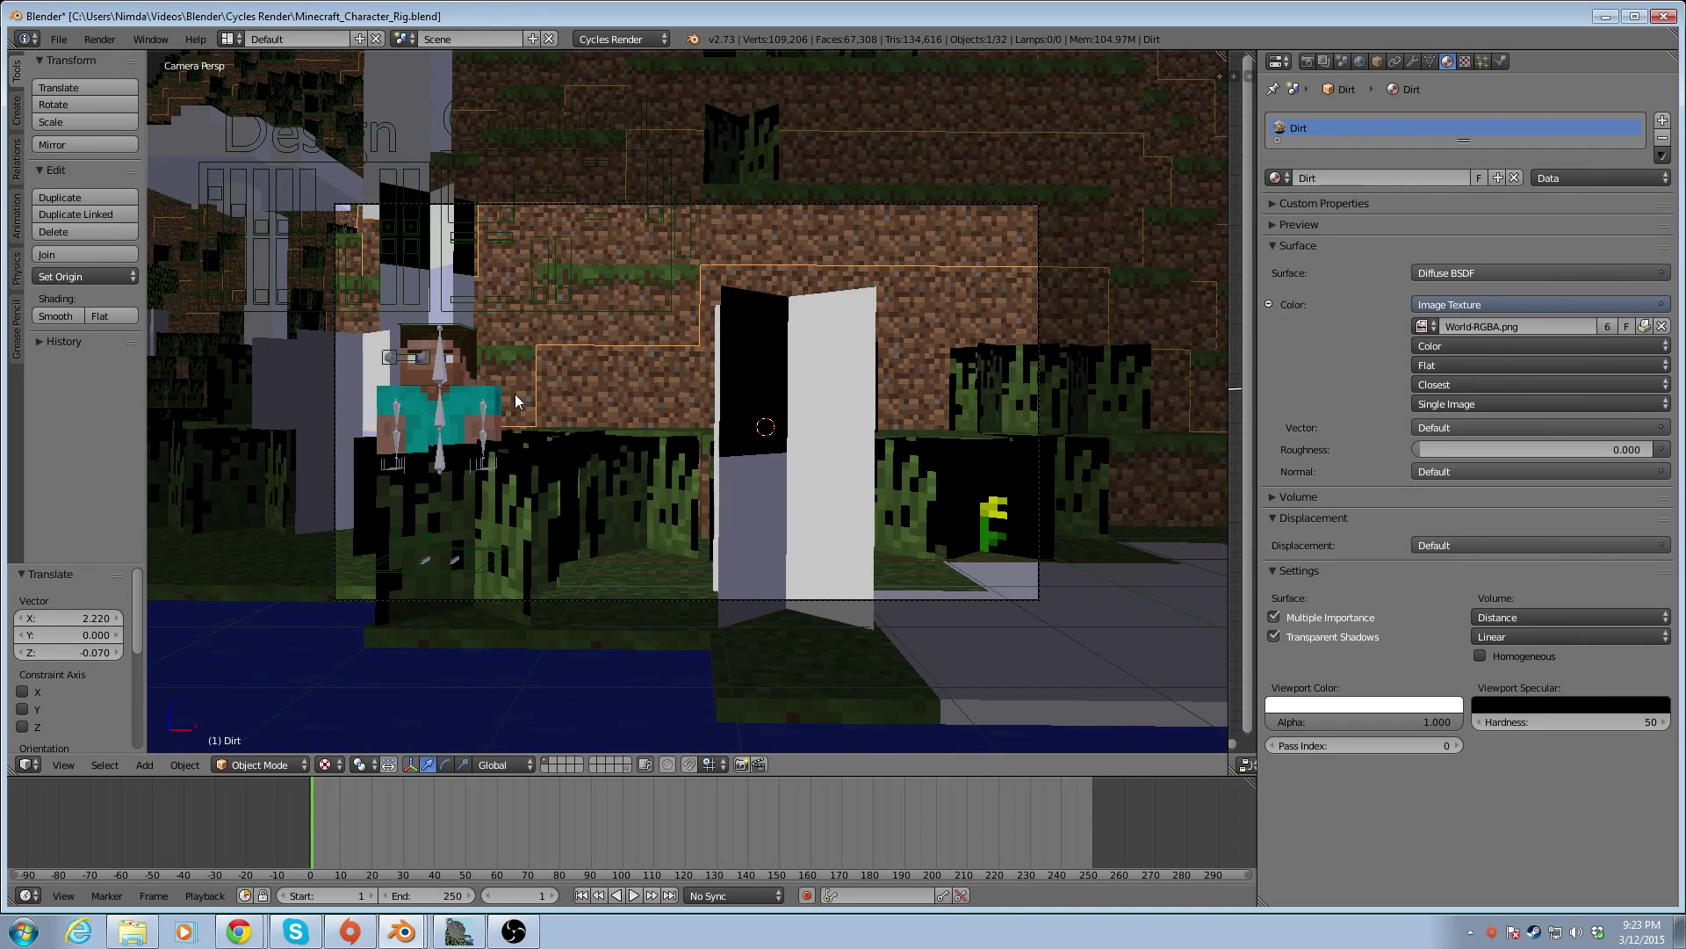
click(339, 765)
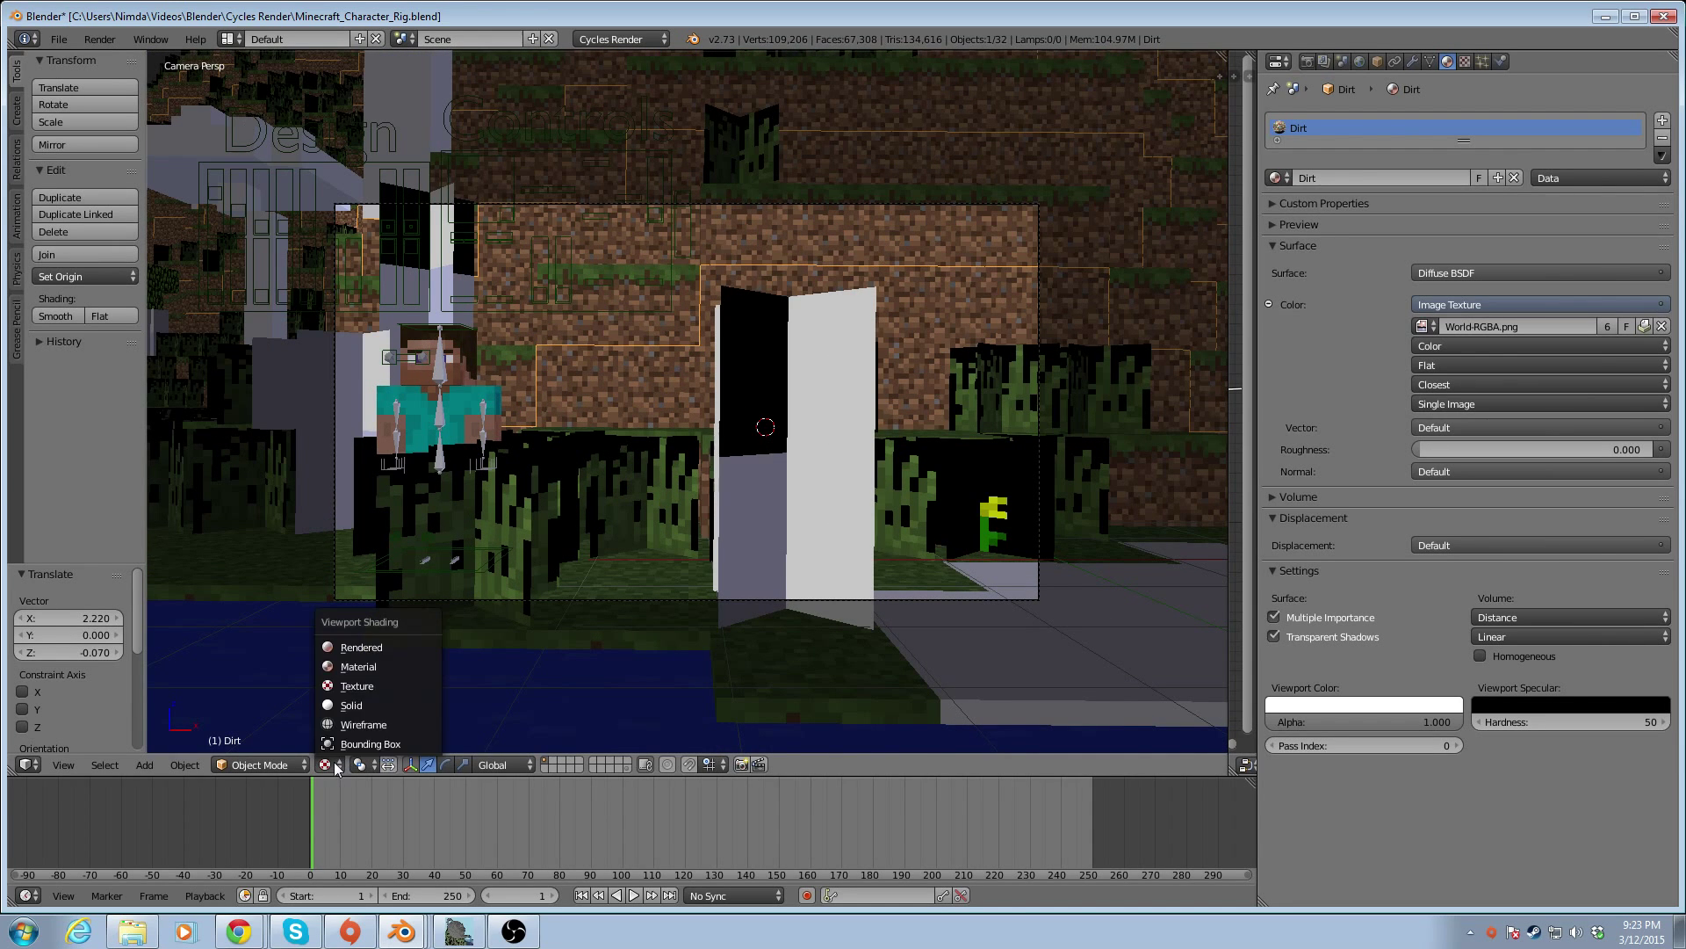
click(367, 649)
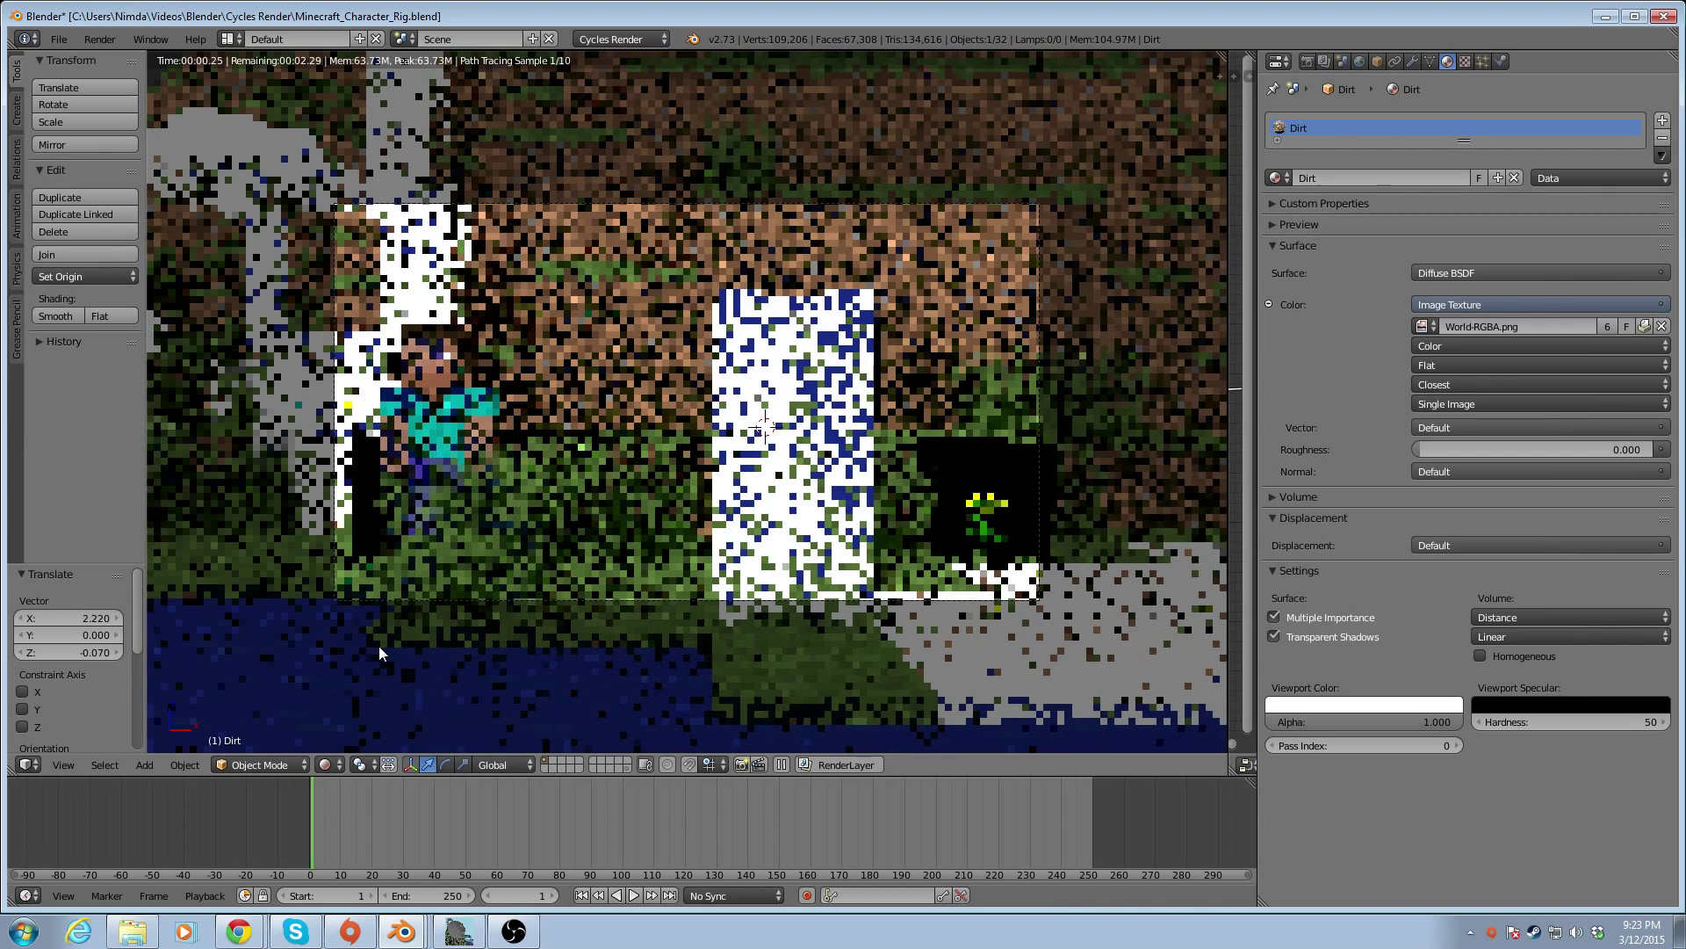
key(shift+z)
scroll(593, 426, down, 5)
scroll(603, 441, up, 10)
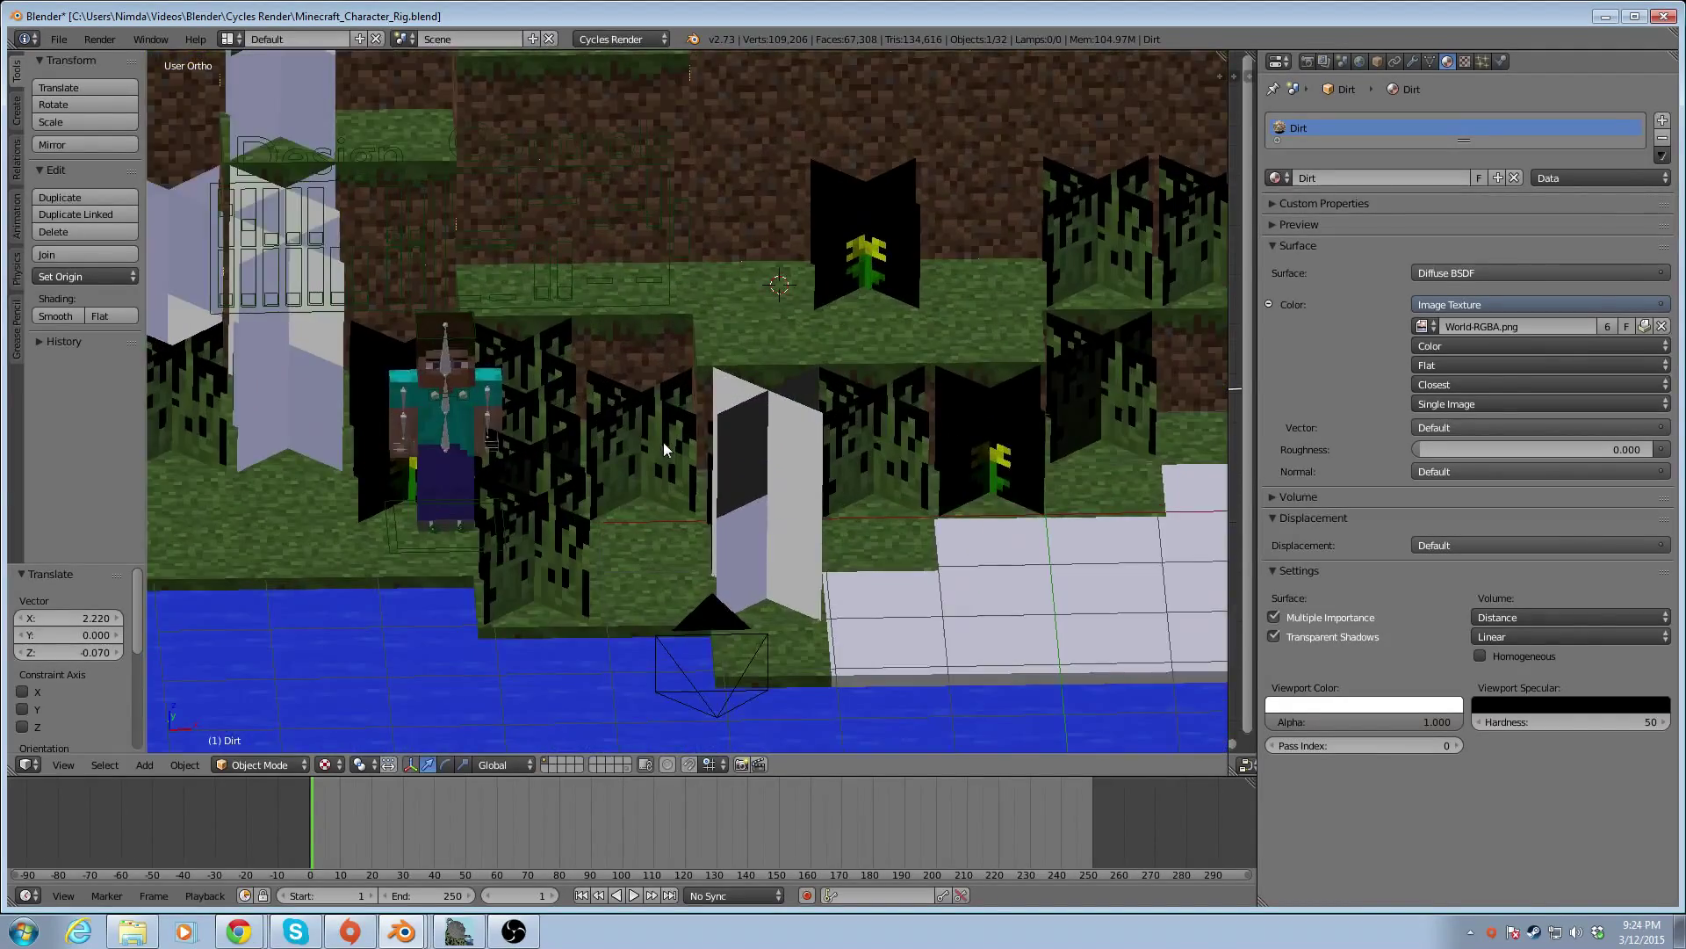
middle_drag(663, 441, 515, 317)
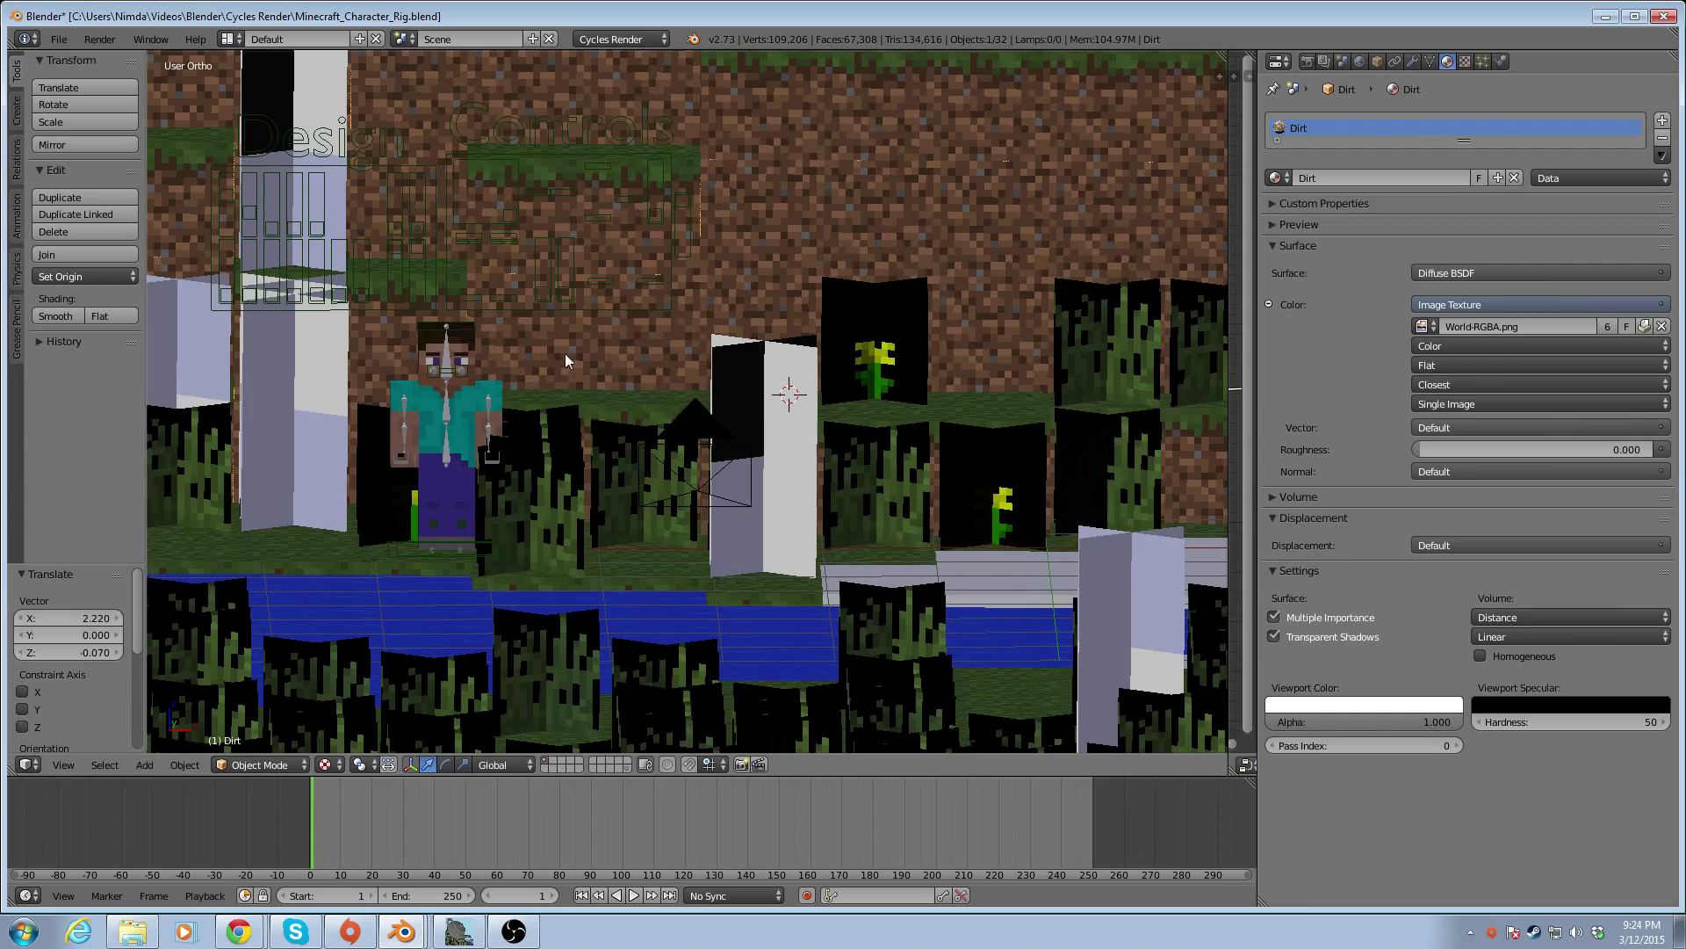
middle_drag(982, 514, 826, 439)
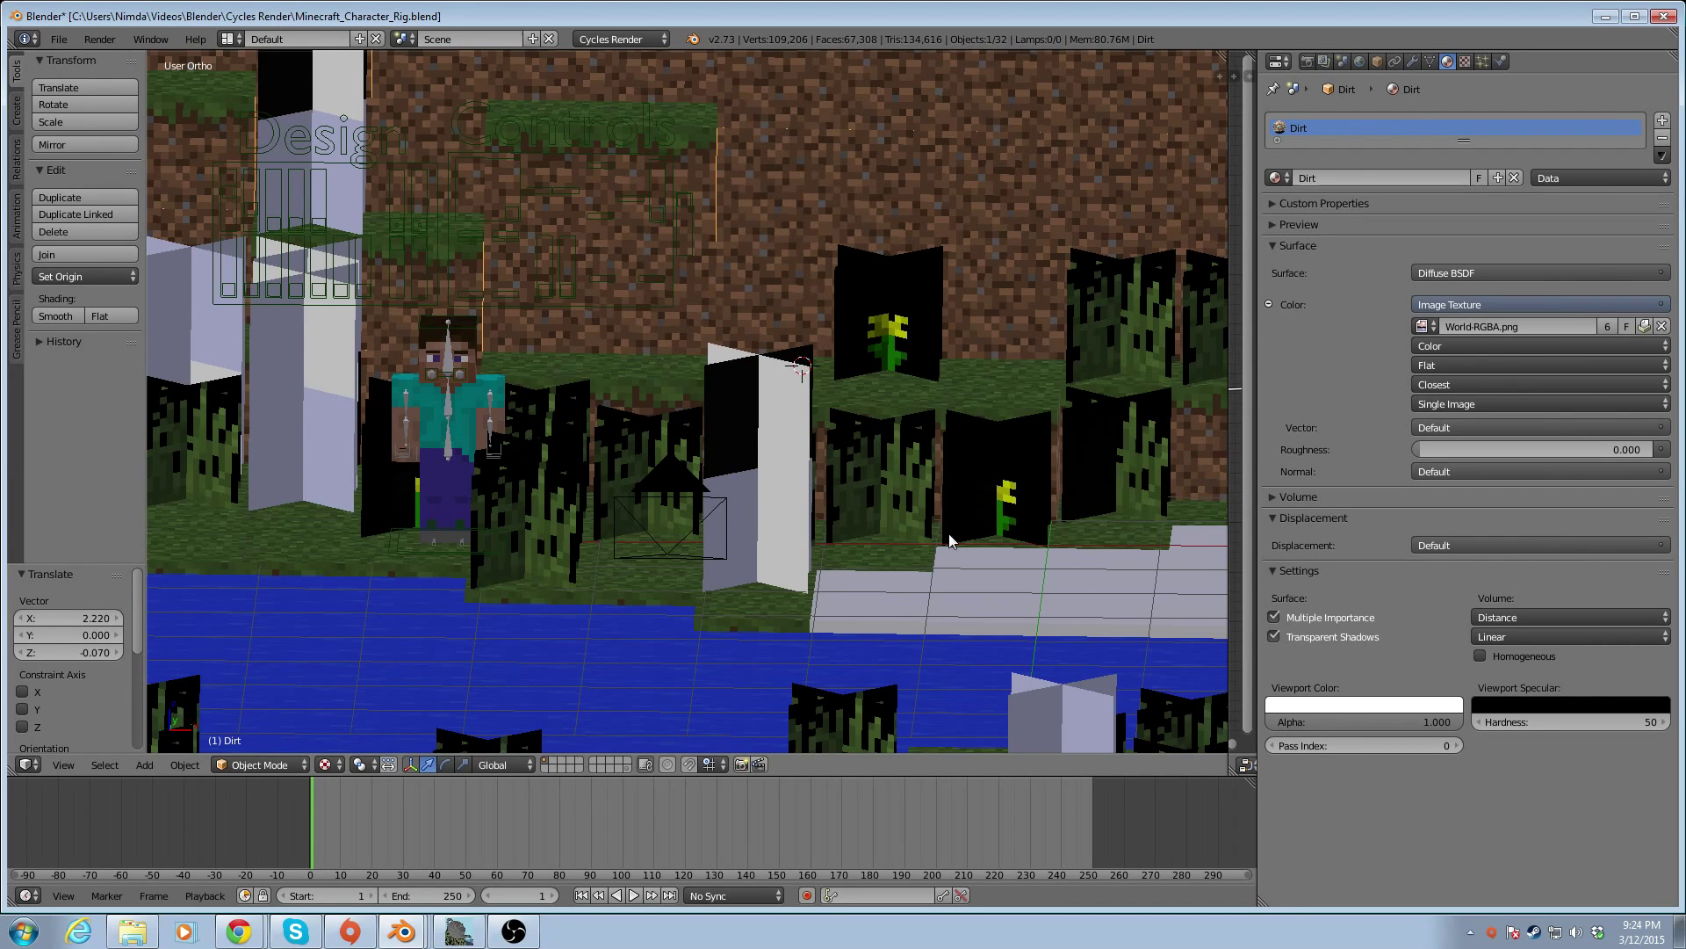
Check that CUDA with the GeForce GTX 760 is the compute device in the user preferences and save the user settings
click(1307, 61)
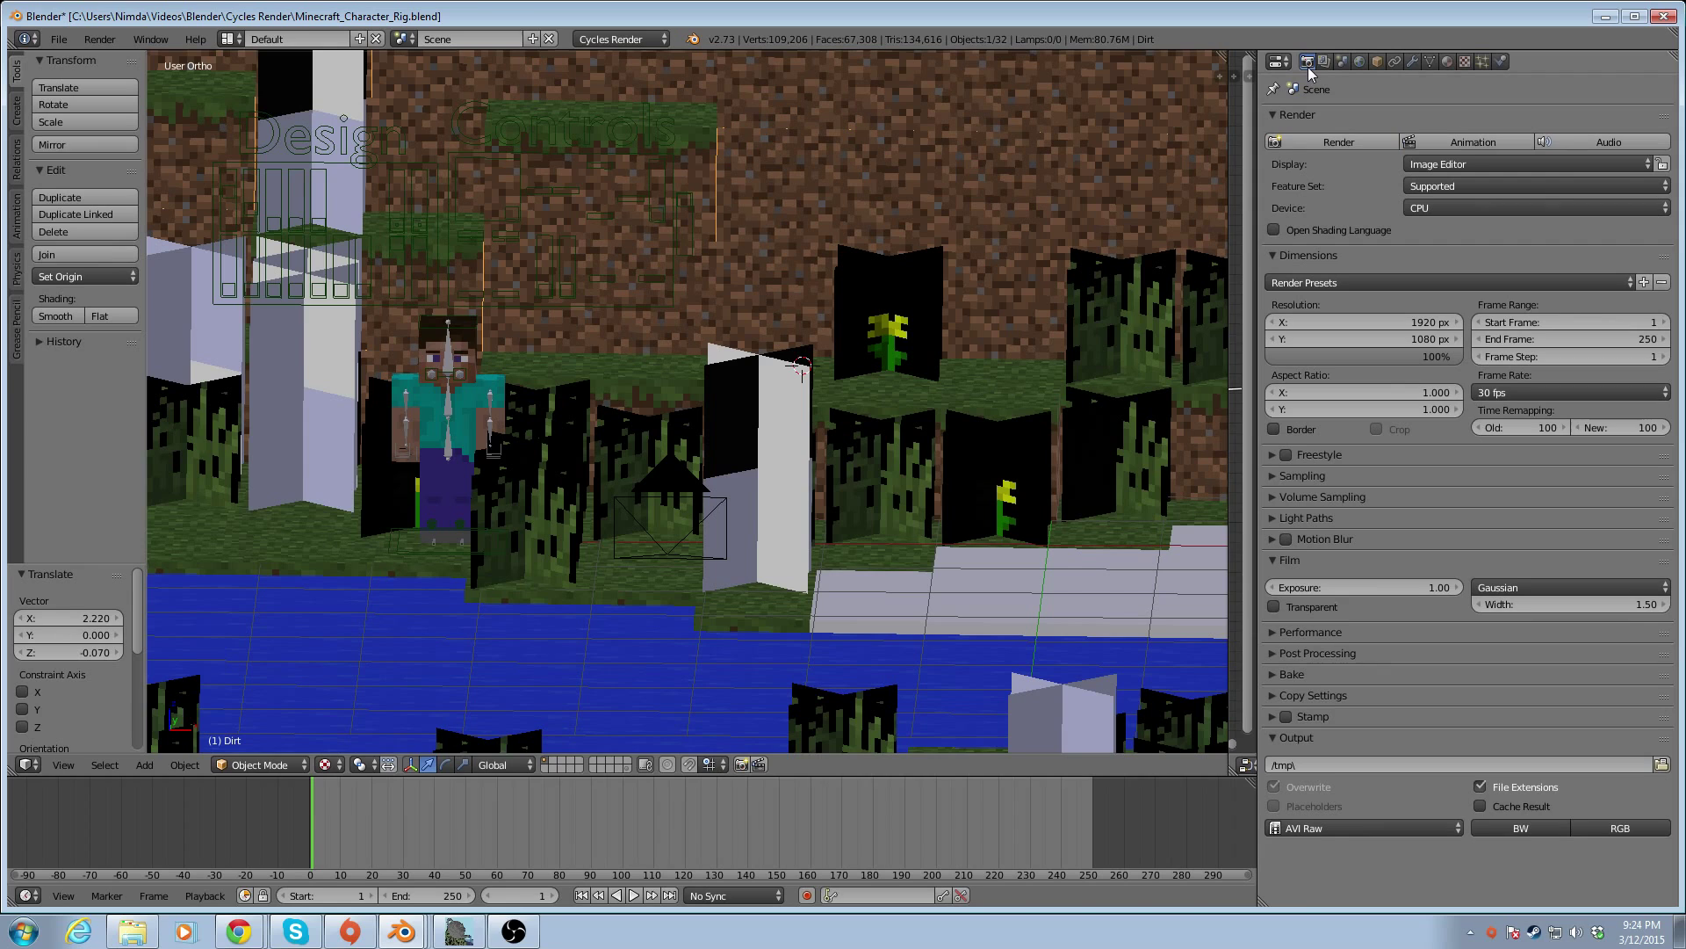
click(61, 42)
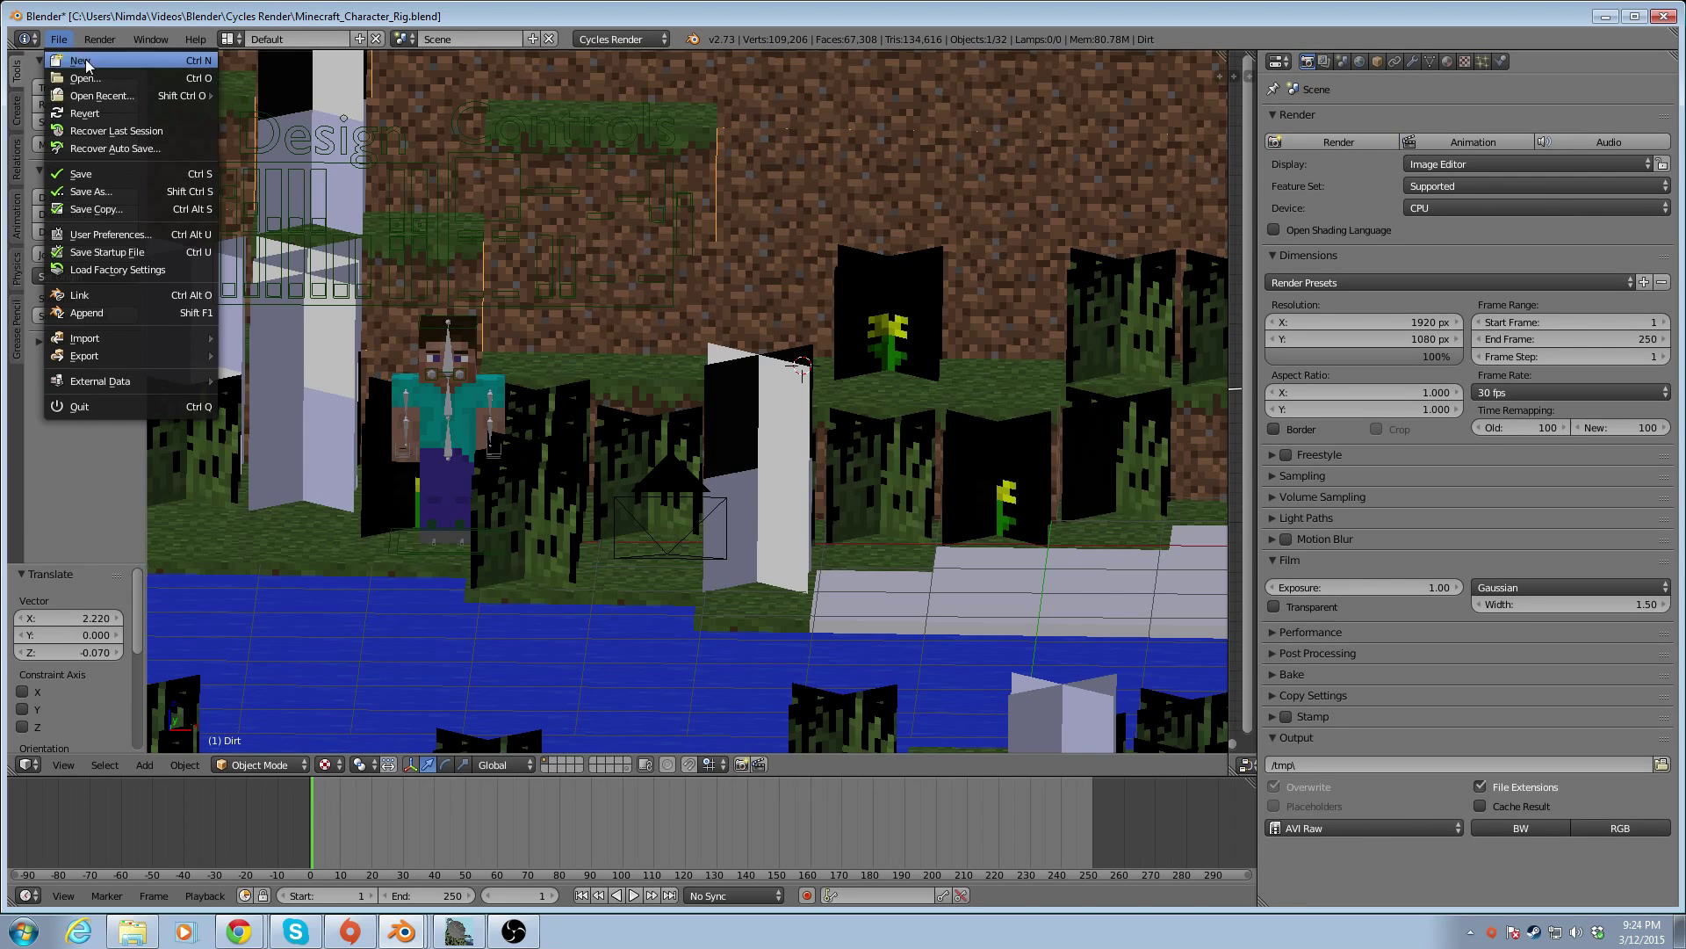
click(135, 236)
drag(585, 10, 1009, 86)
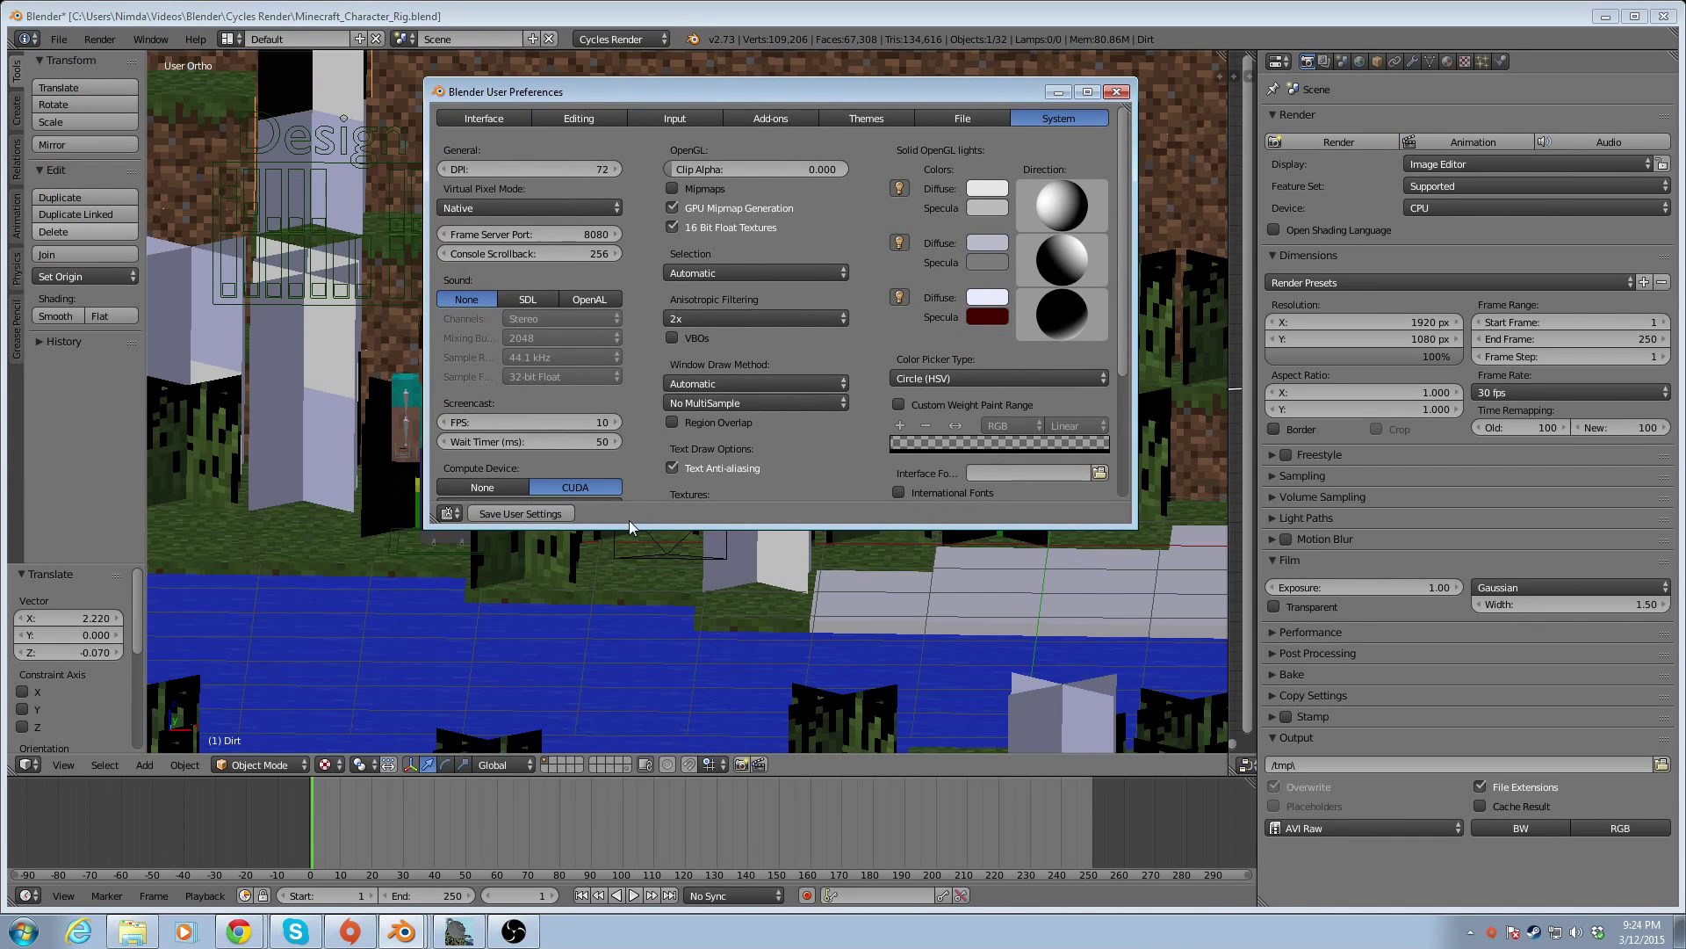
drag(629, 526, 628, 651)
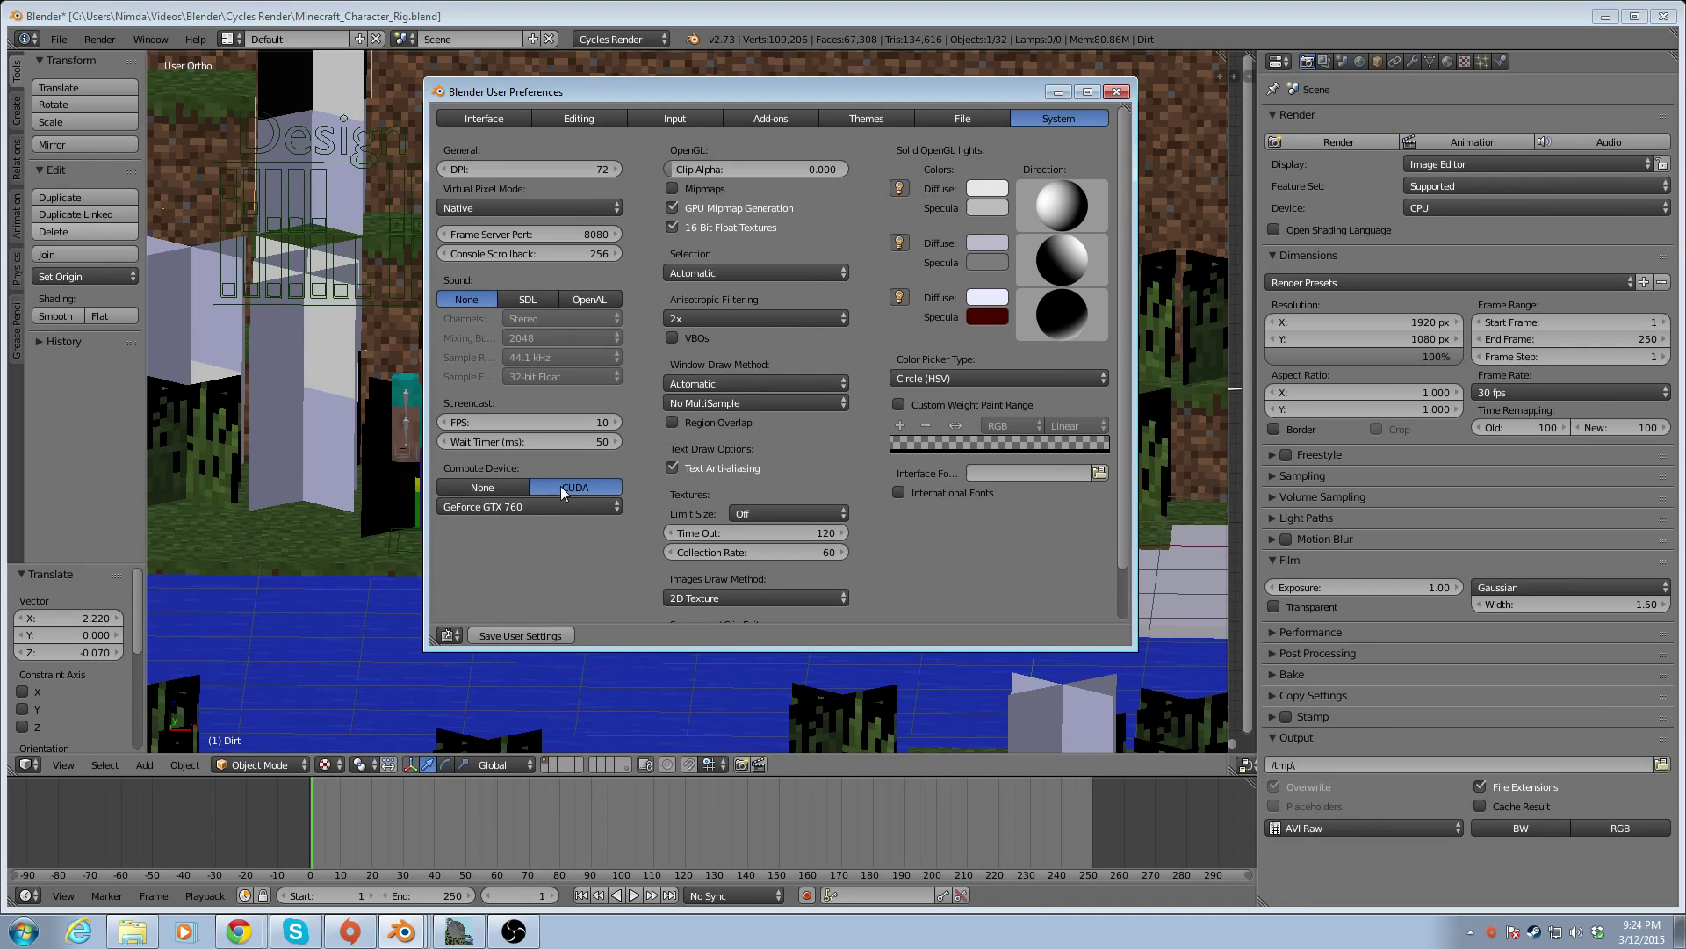
click(543, 508)
click(542, 508)
click(543, 508)
click(543, 508)
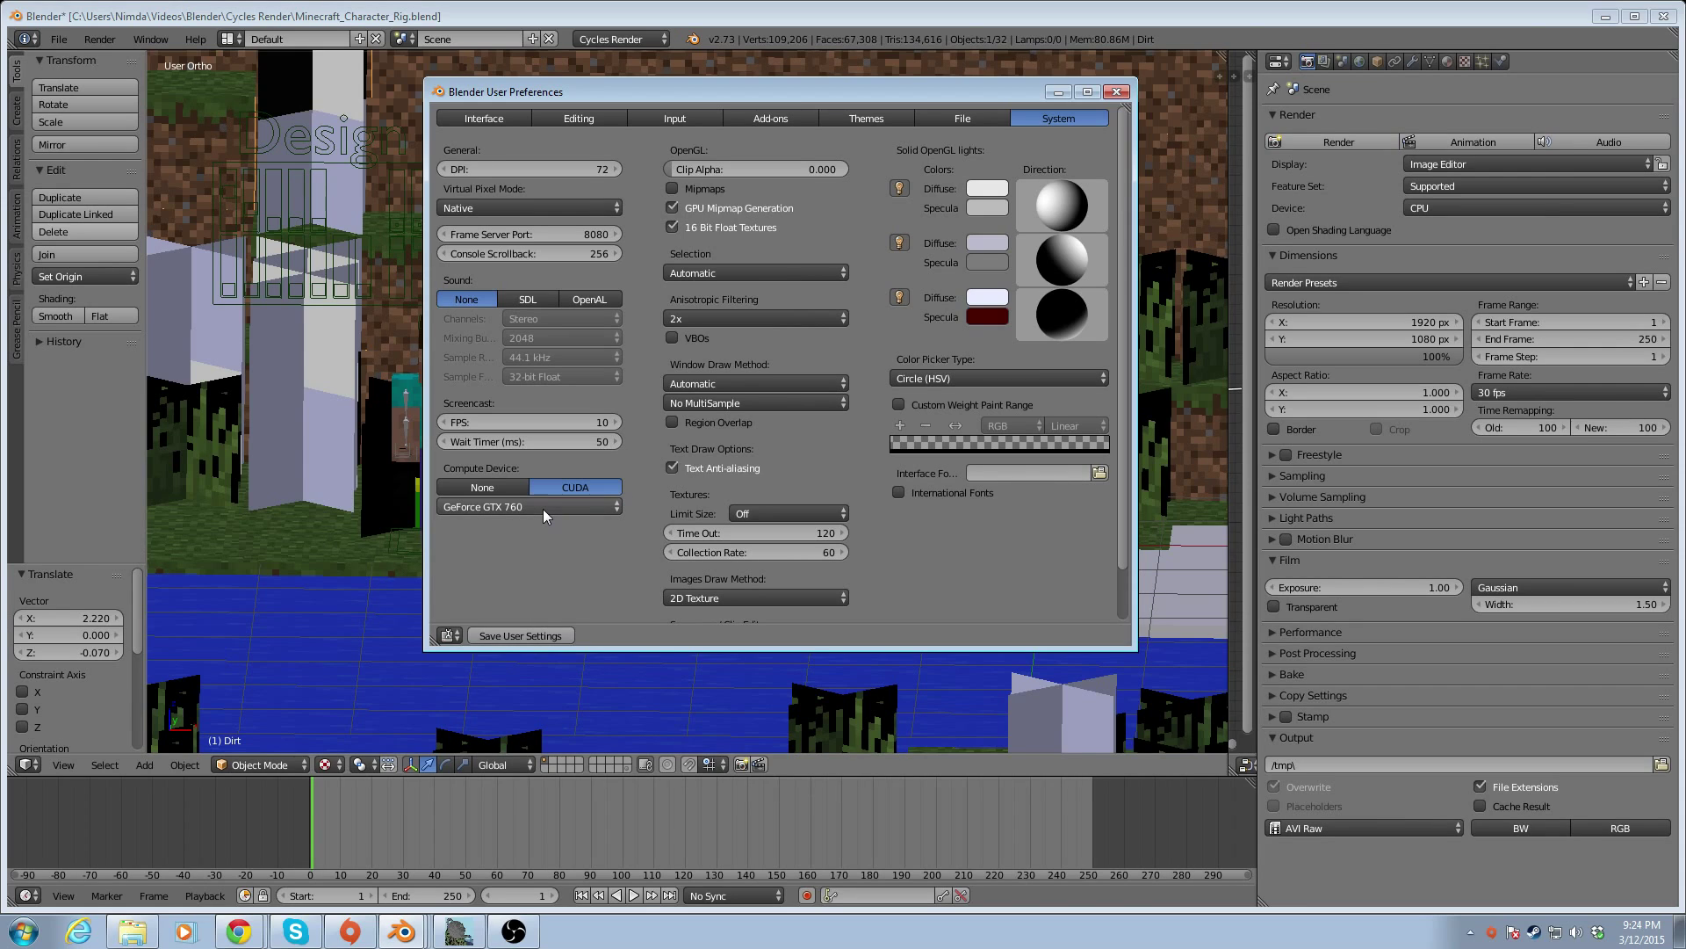
click(512, 635)
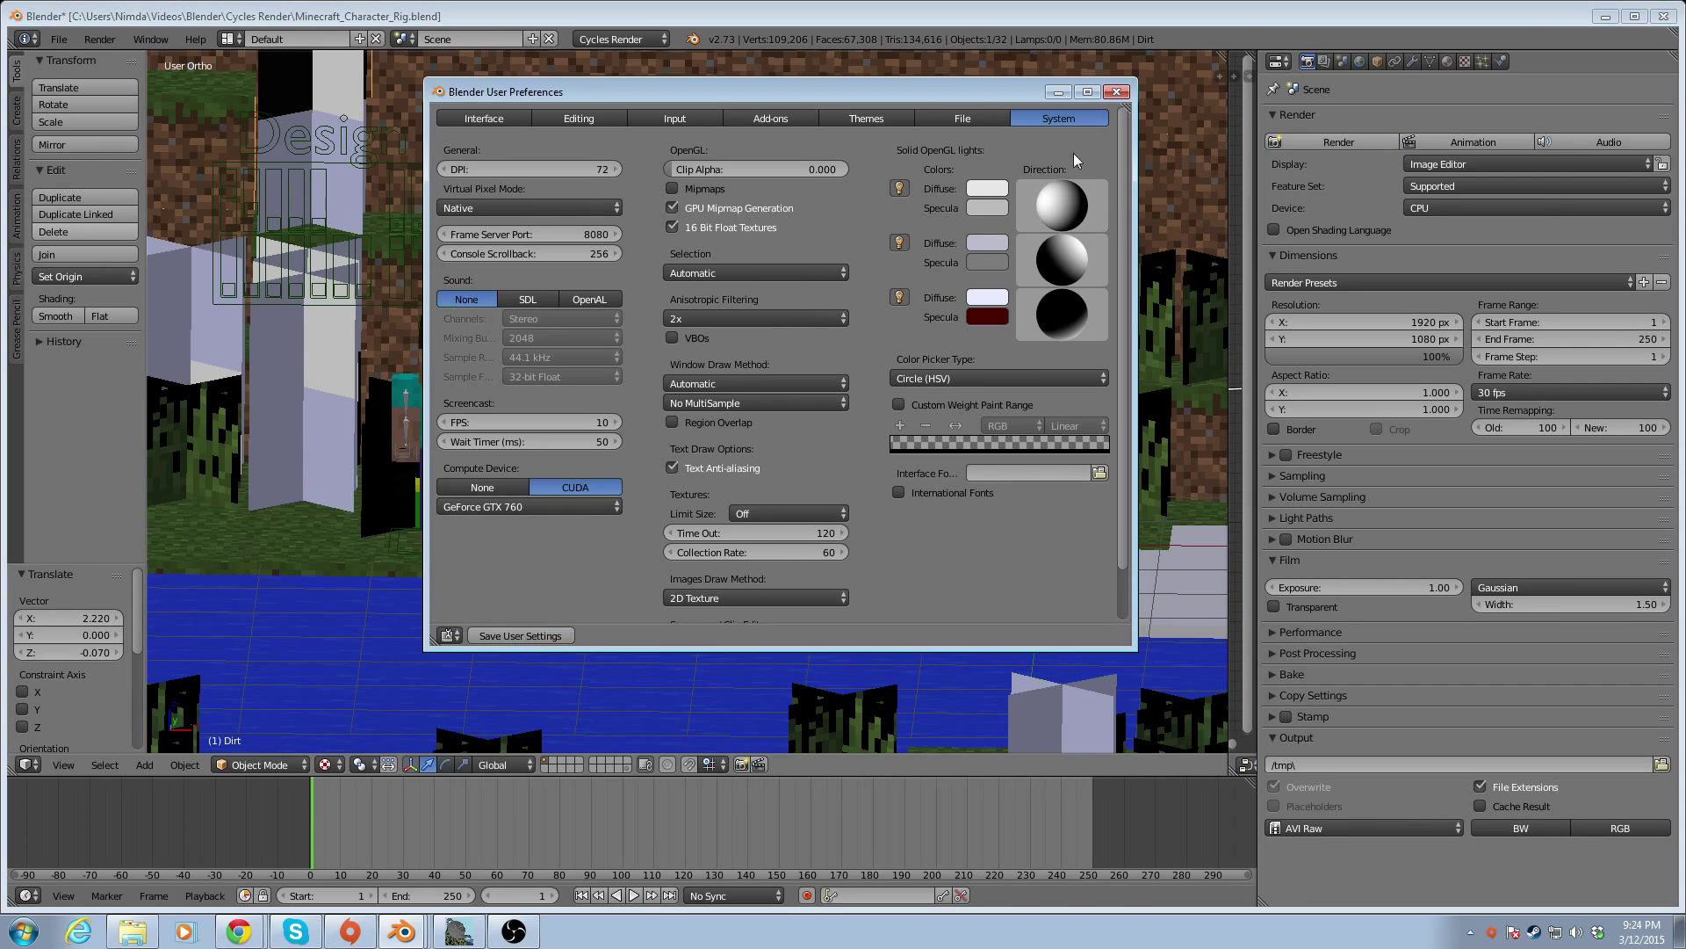
click(1110, 93)
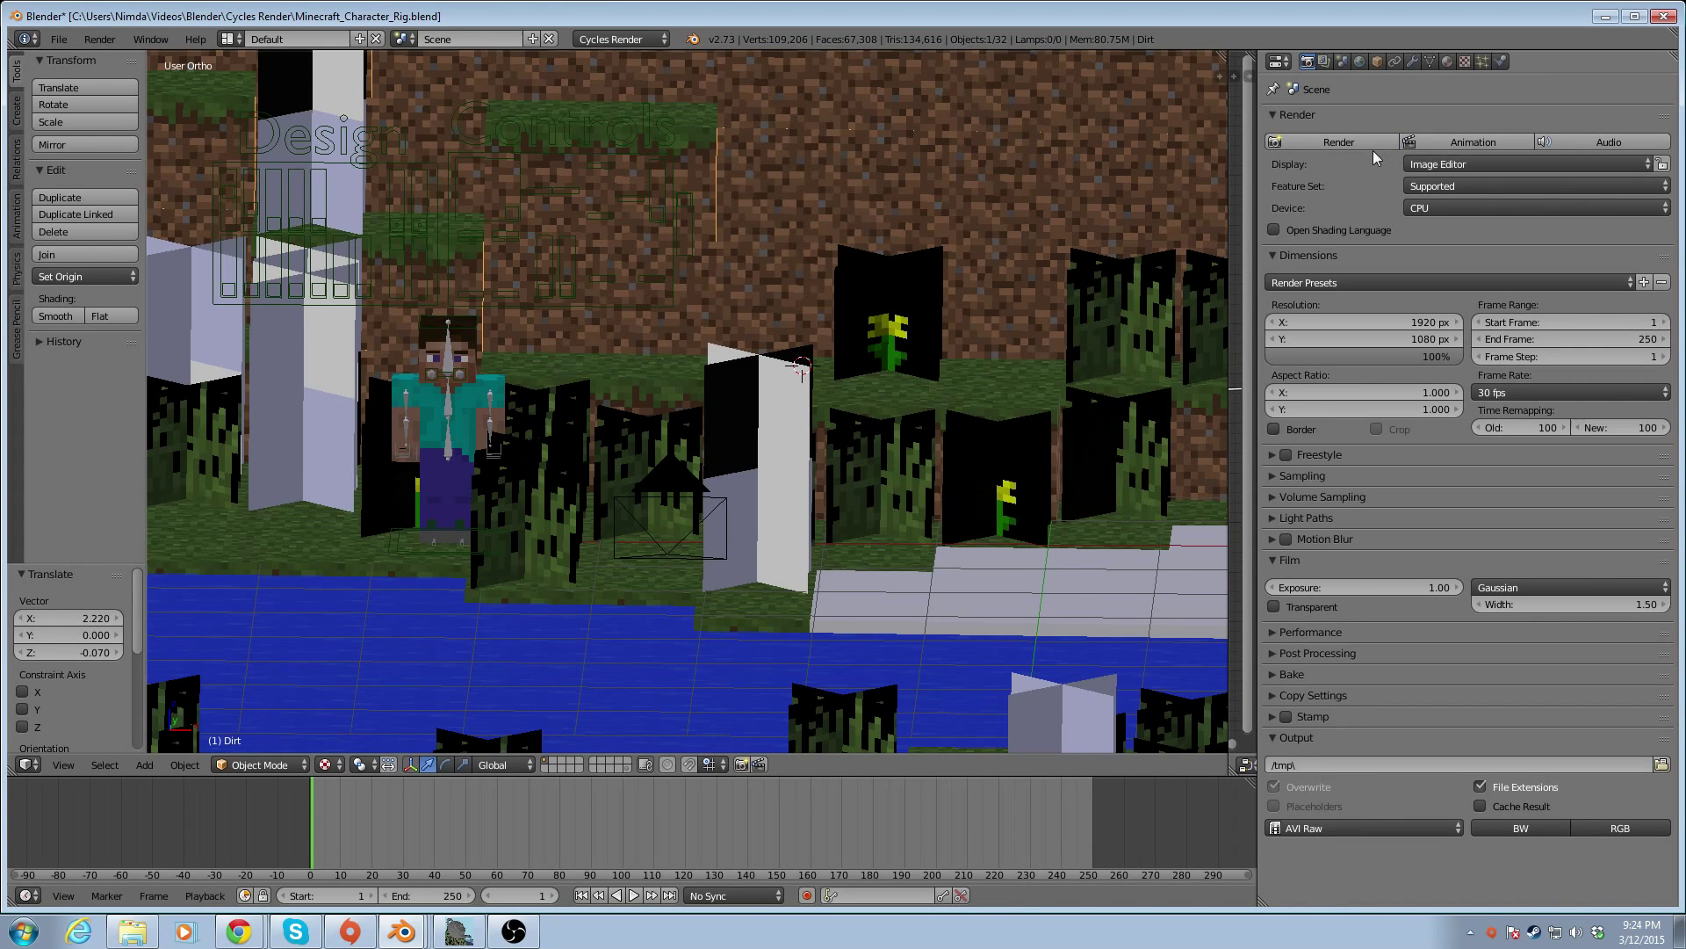
Set the render device to GPU Compute and the render tile size to 256 by 256
click(1436, 208)
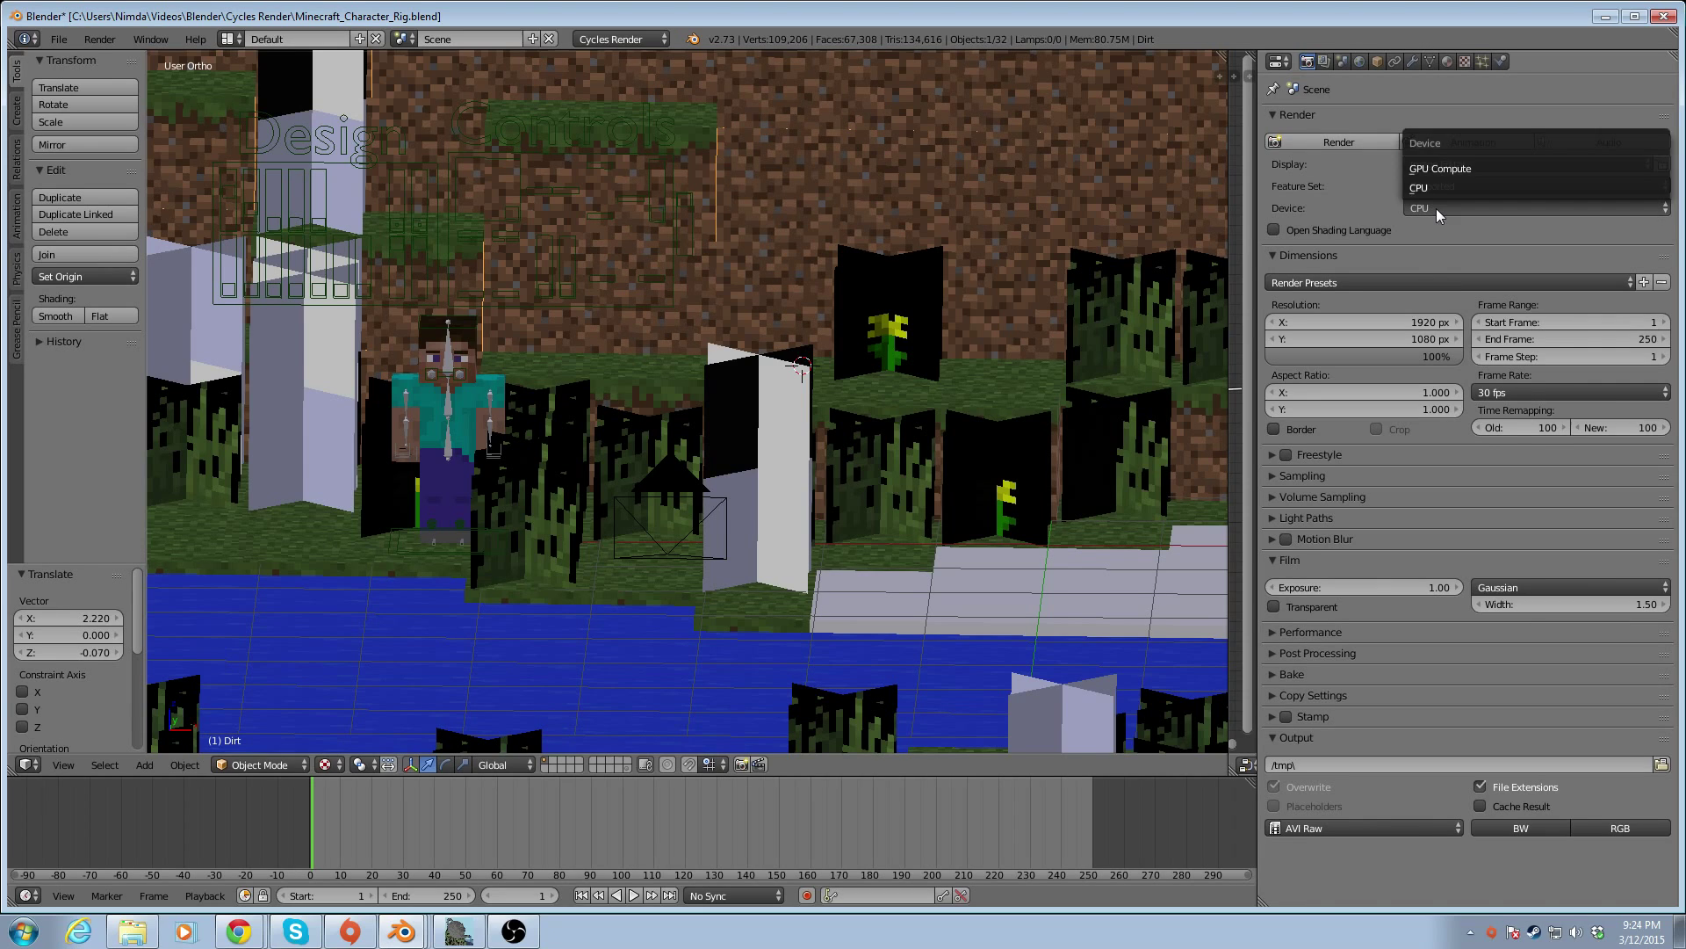
click(1448, 166)
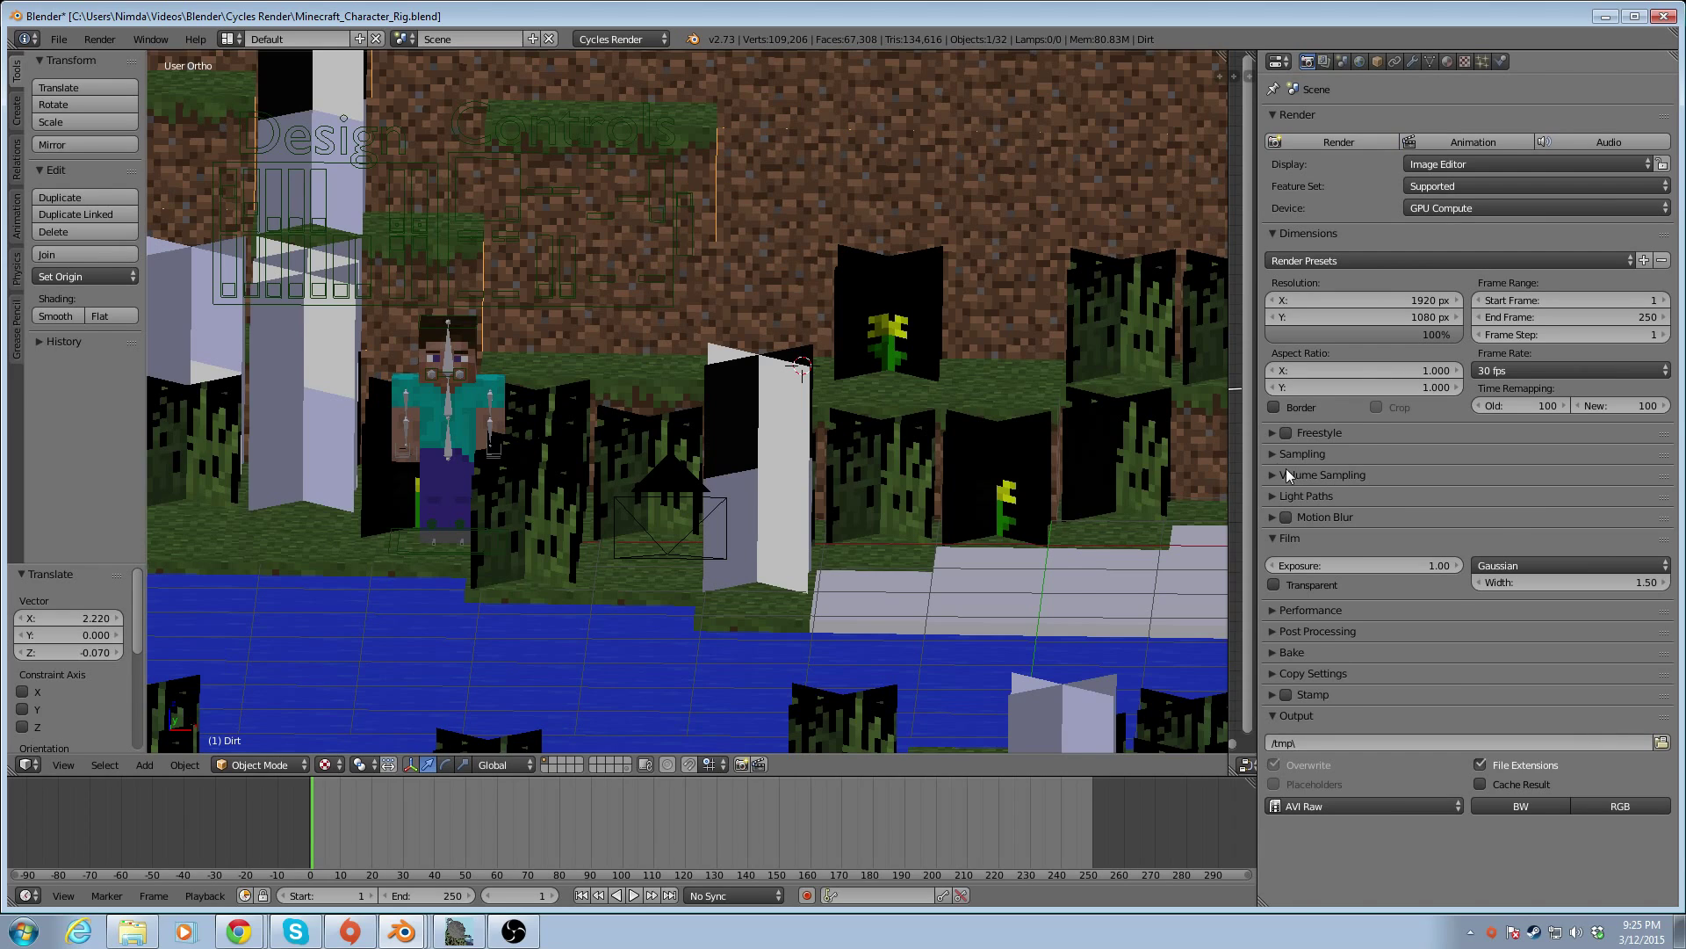
click(1268, 453)
click(1268, 453)
click(1269, 610)
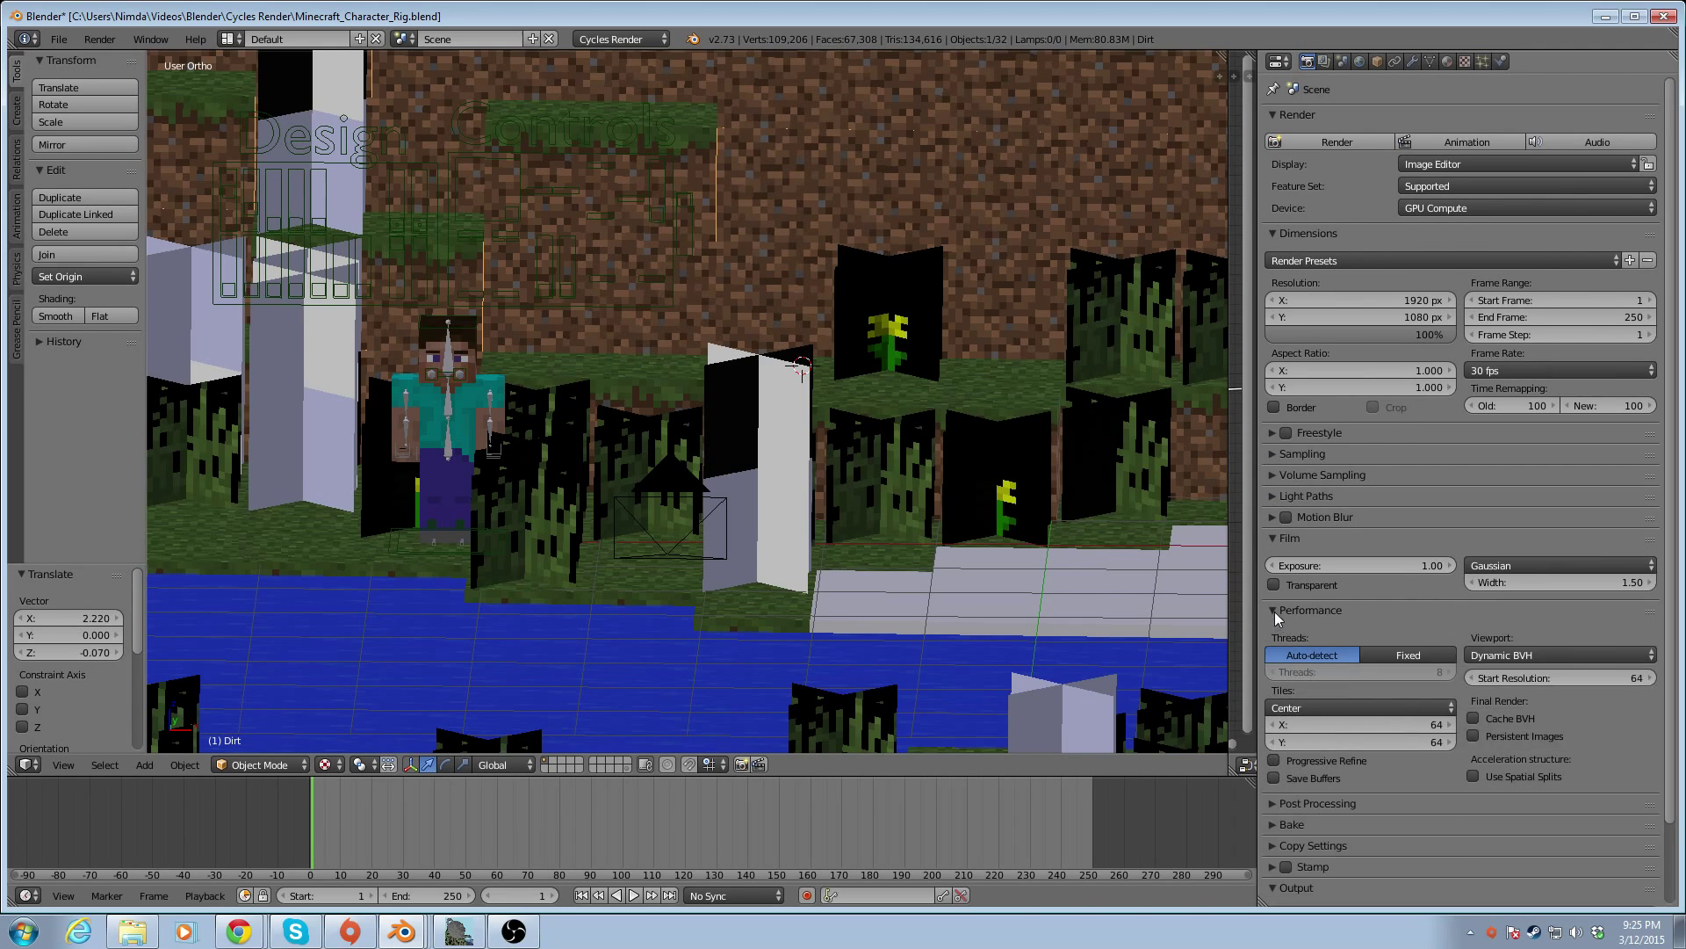
click(1380, 722)
text(2)
key(Tab)
text(256)
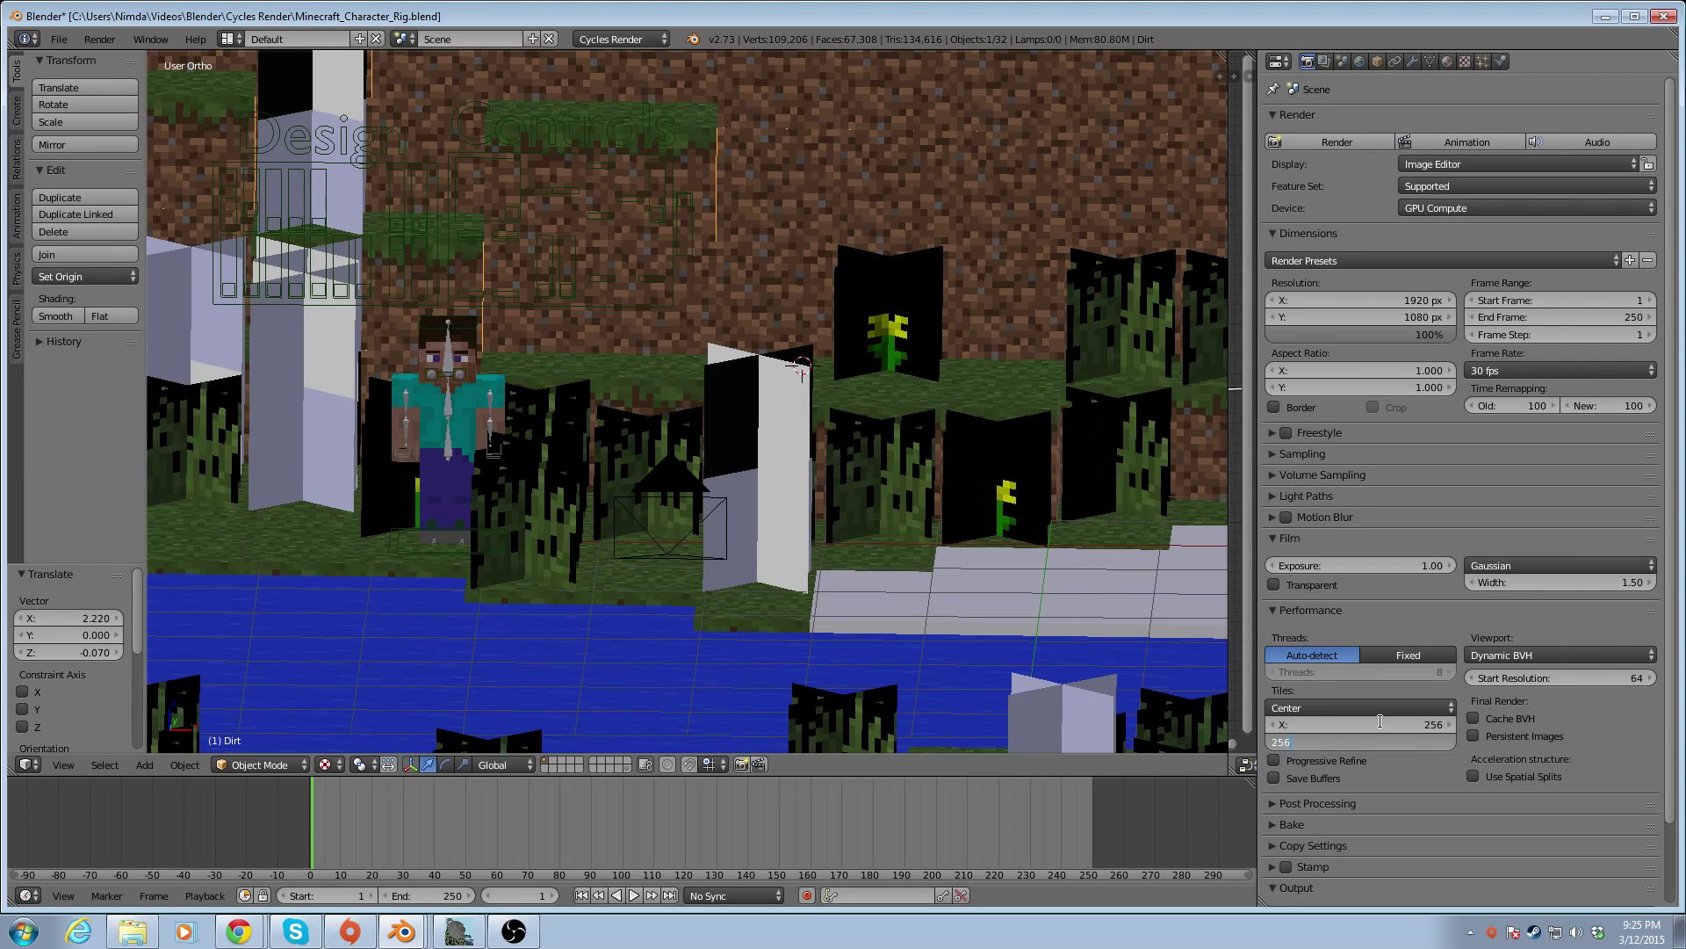
key(Tab)
key(Right)
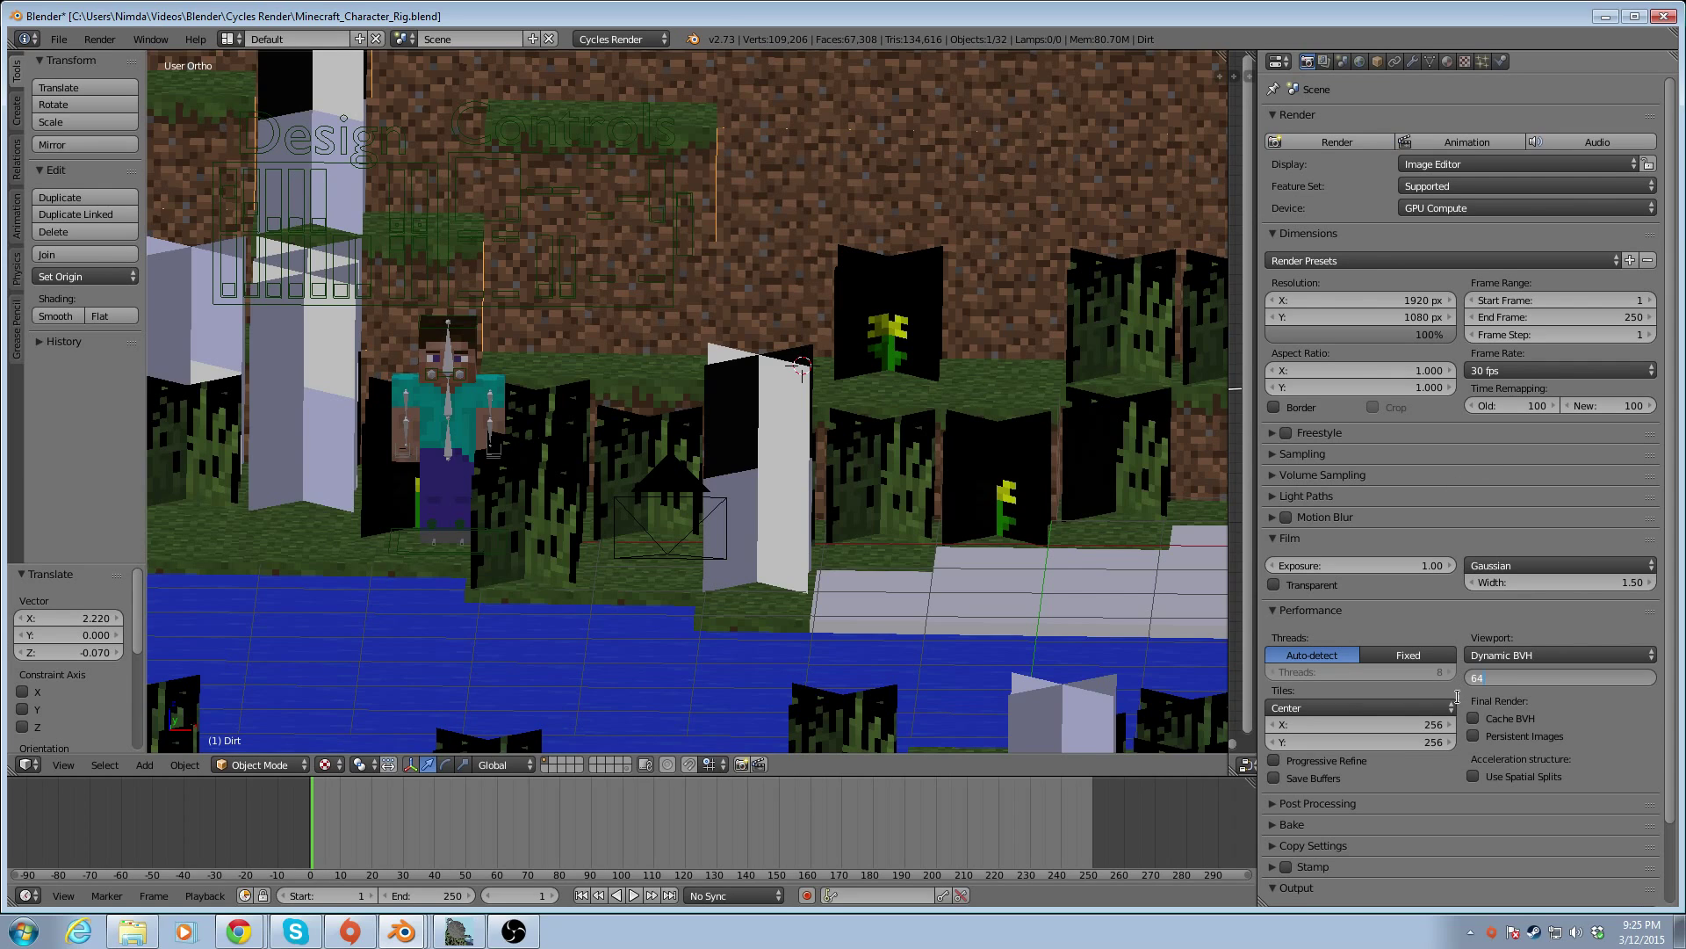
Apply the Final sampling preset to the Cycles render
click(1271, 452)
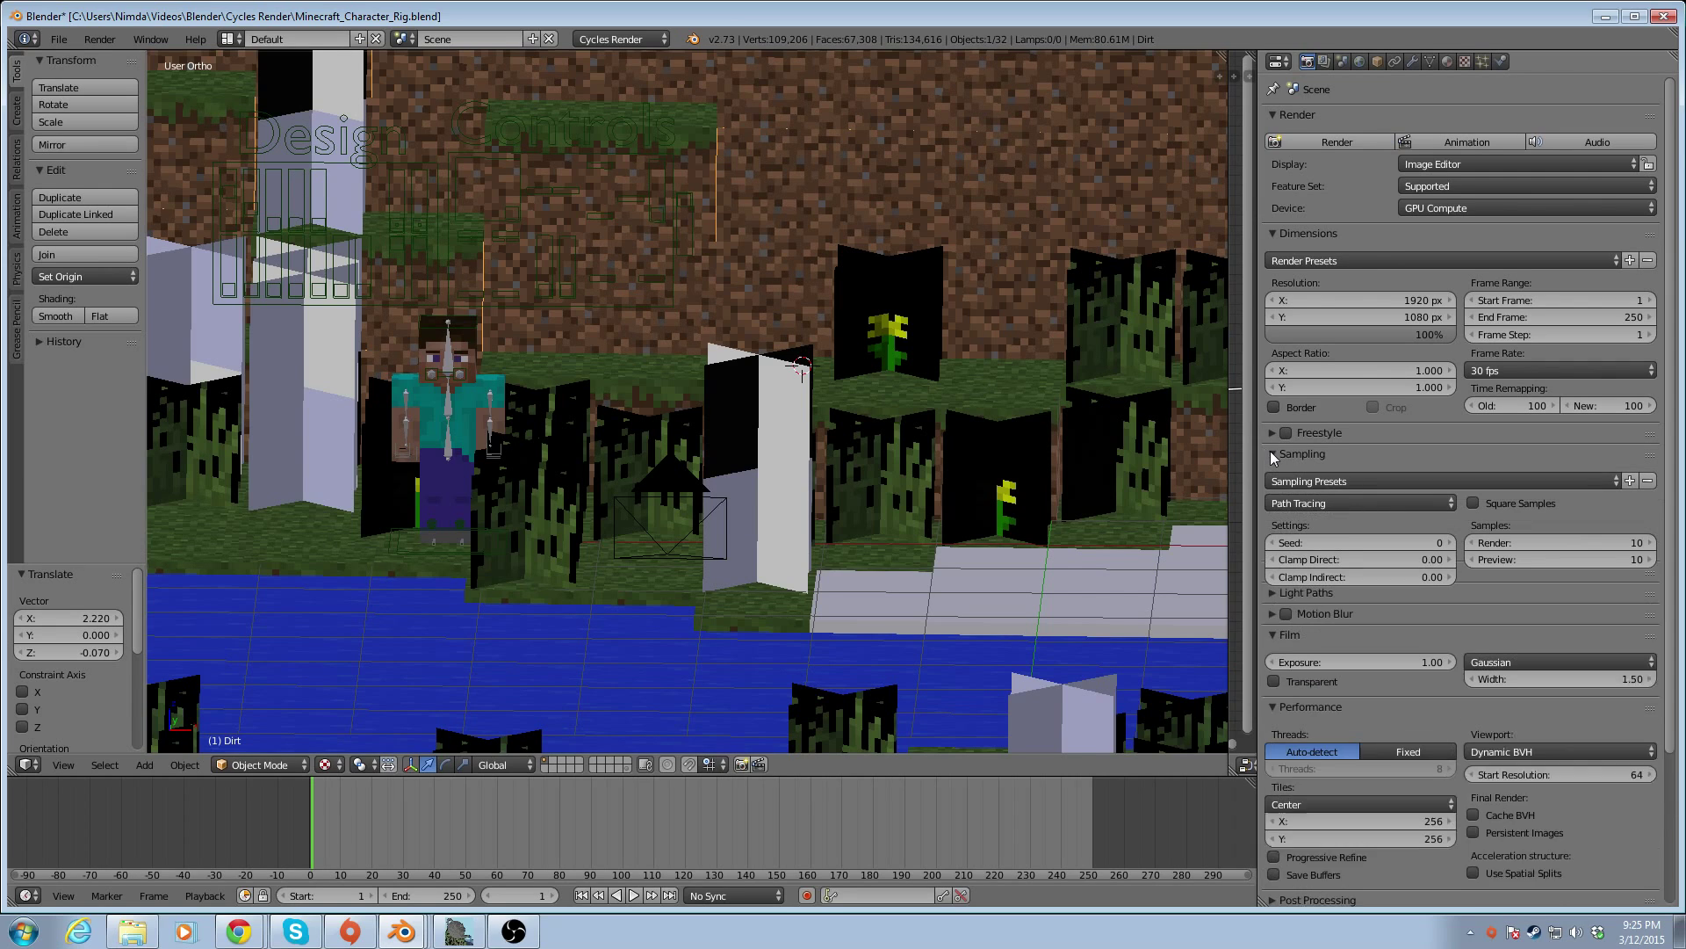
click(1341, 481)
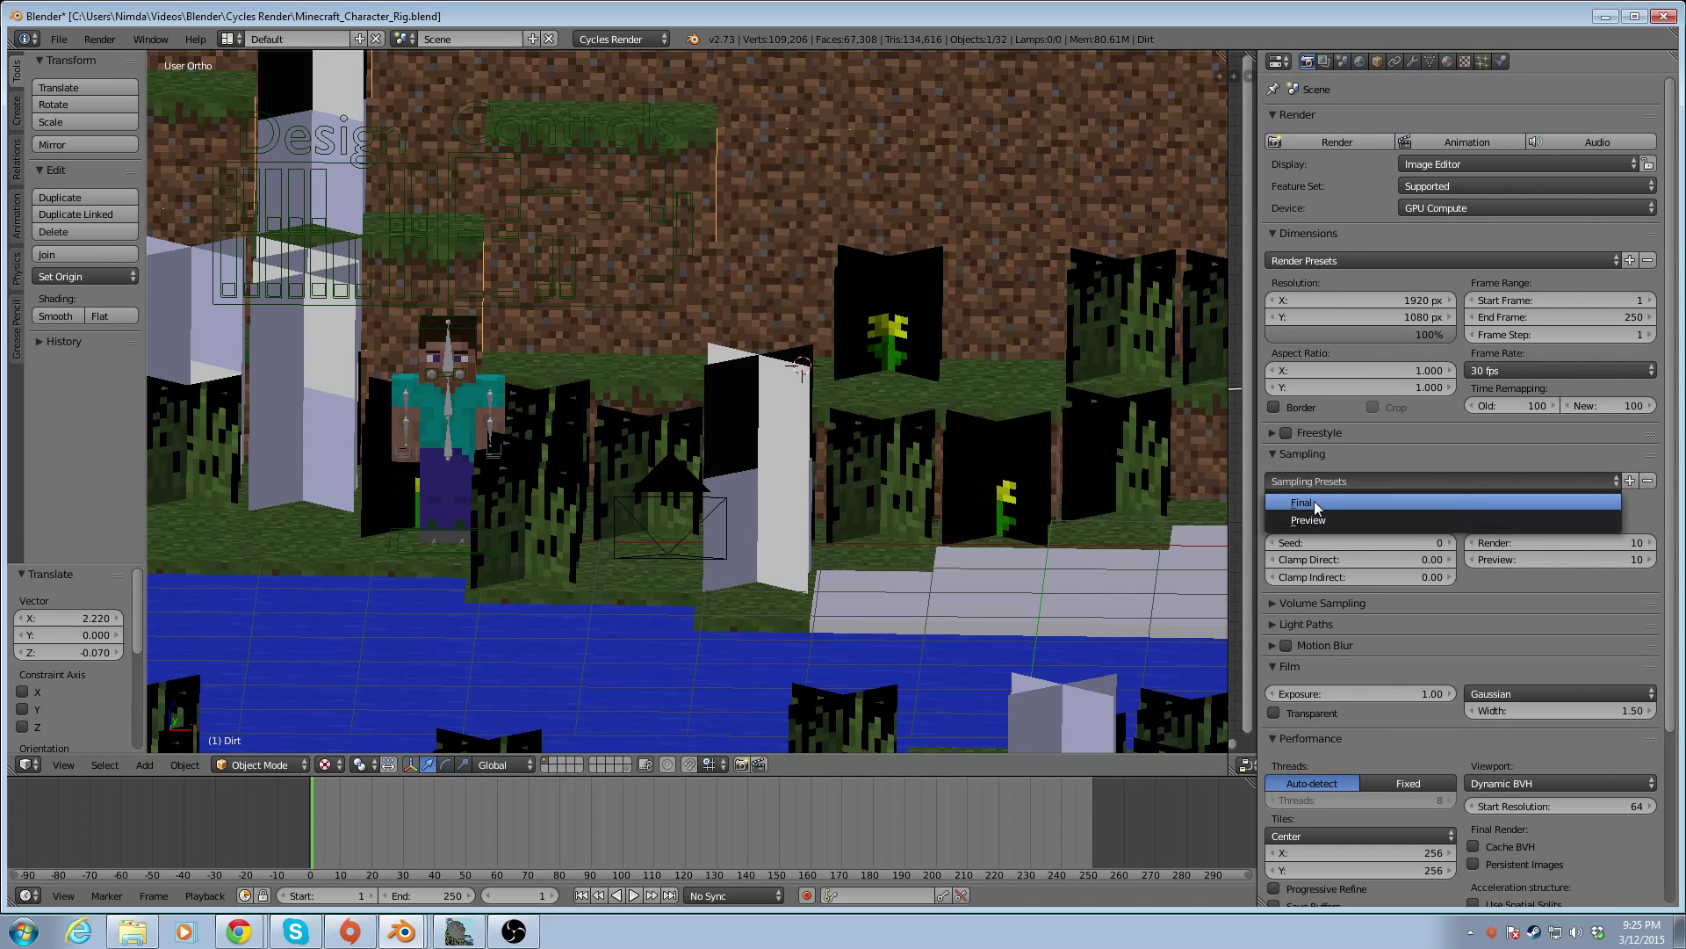
click(1314, 501)
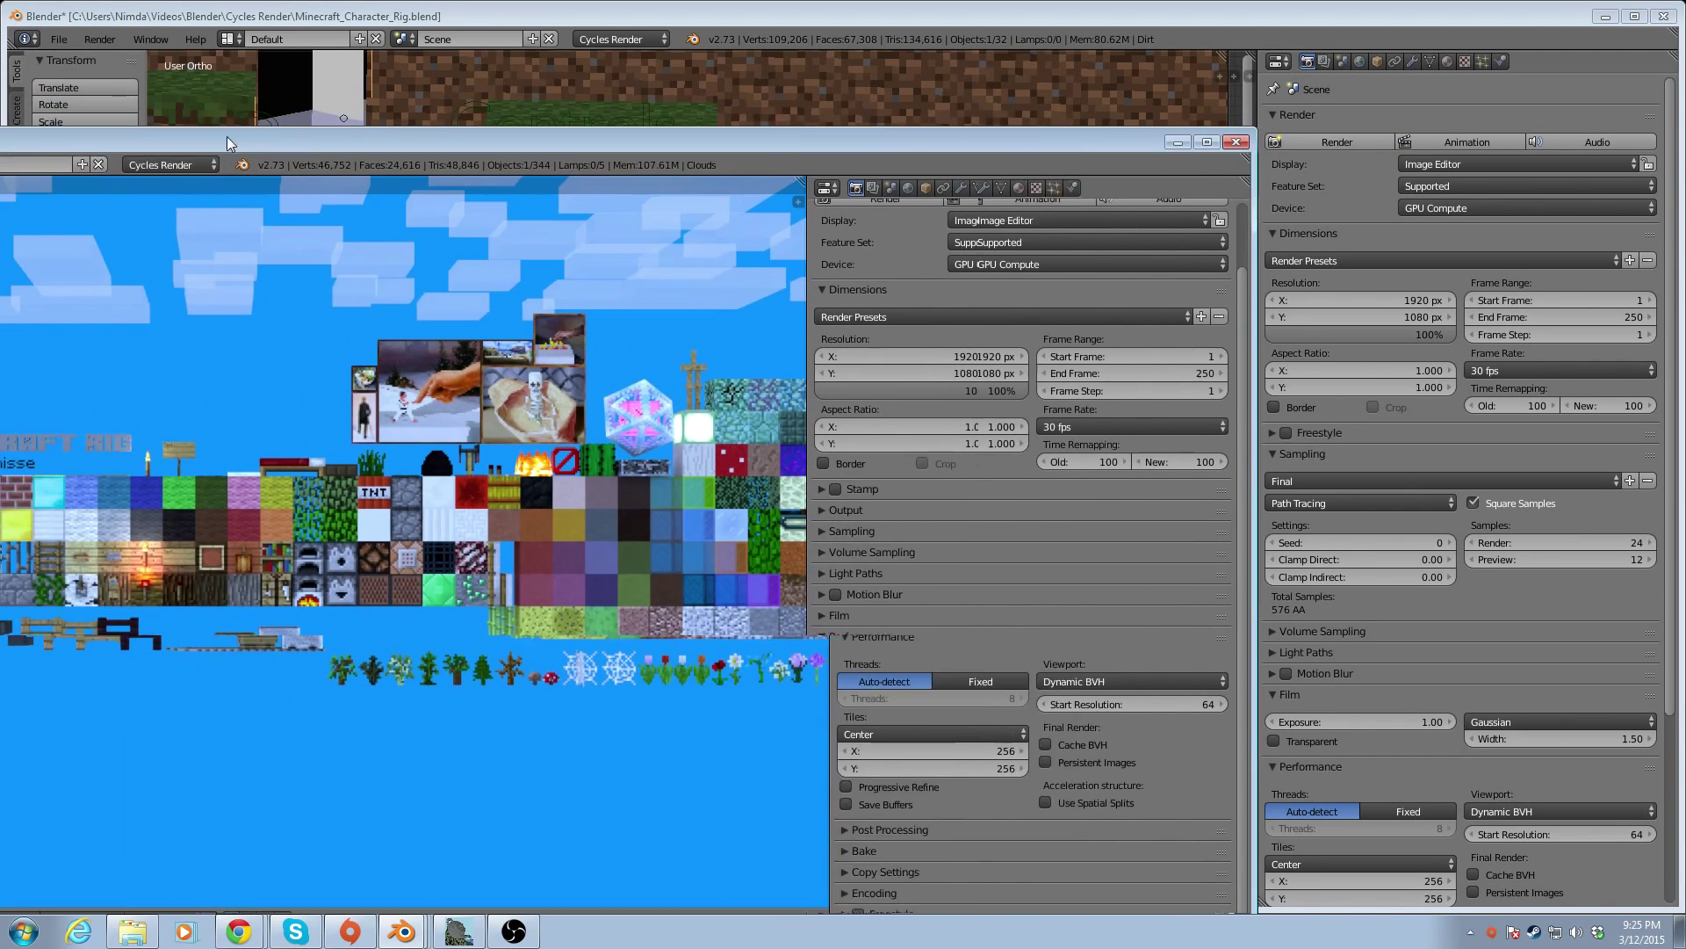
Examine the finished Cycles render in the Minecraft_Blocks_Rig.blend window, close up and as a whole, and move that window away
drag(226, 141, 696, 41)
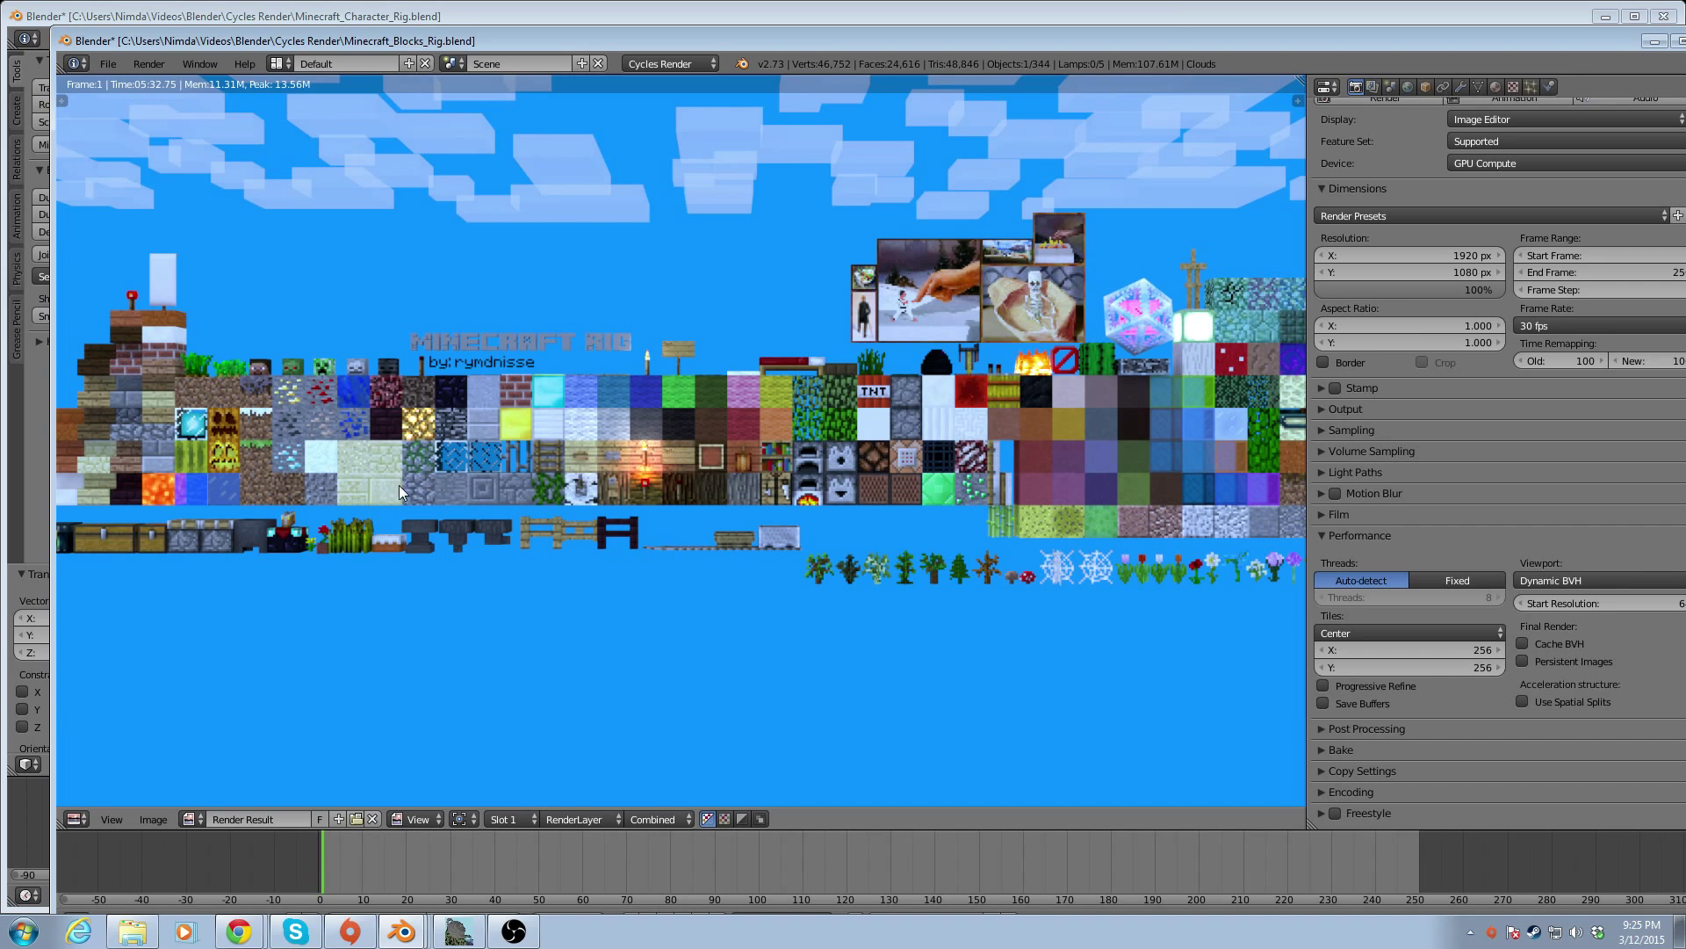
scroll(406, 487, up, 2)
scroll(567, 469, down, 1)
scroll(578, 464, up, 3)
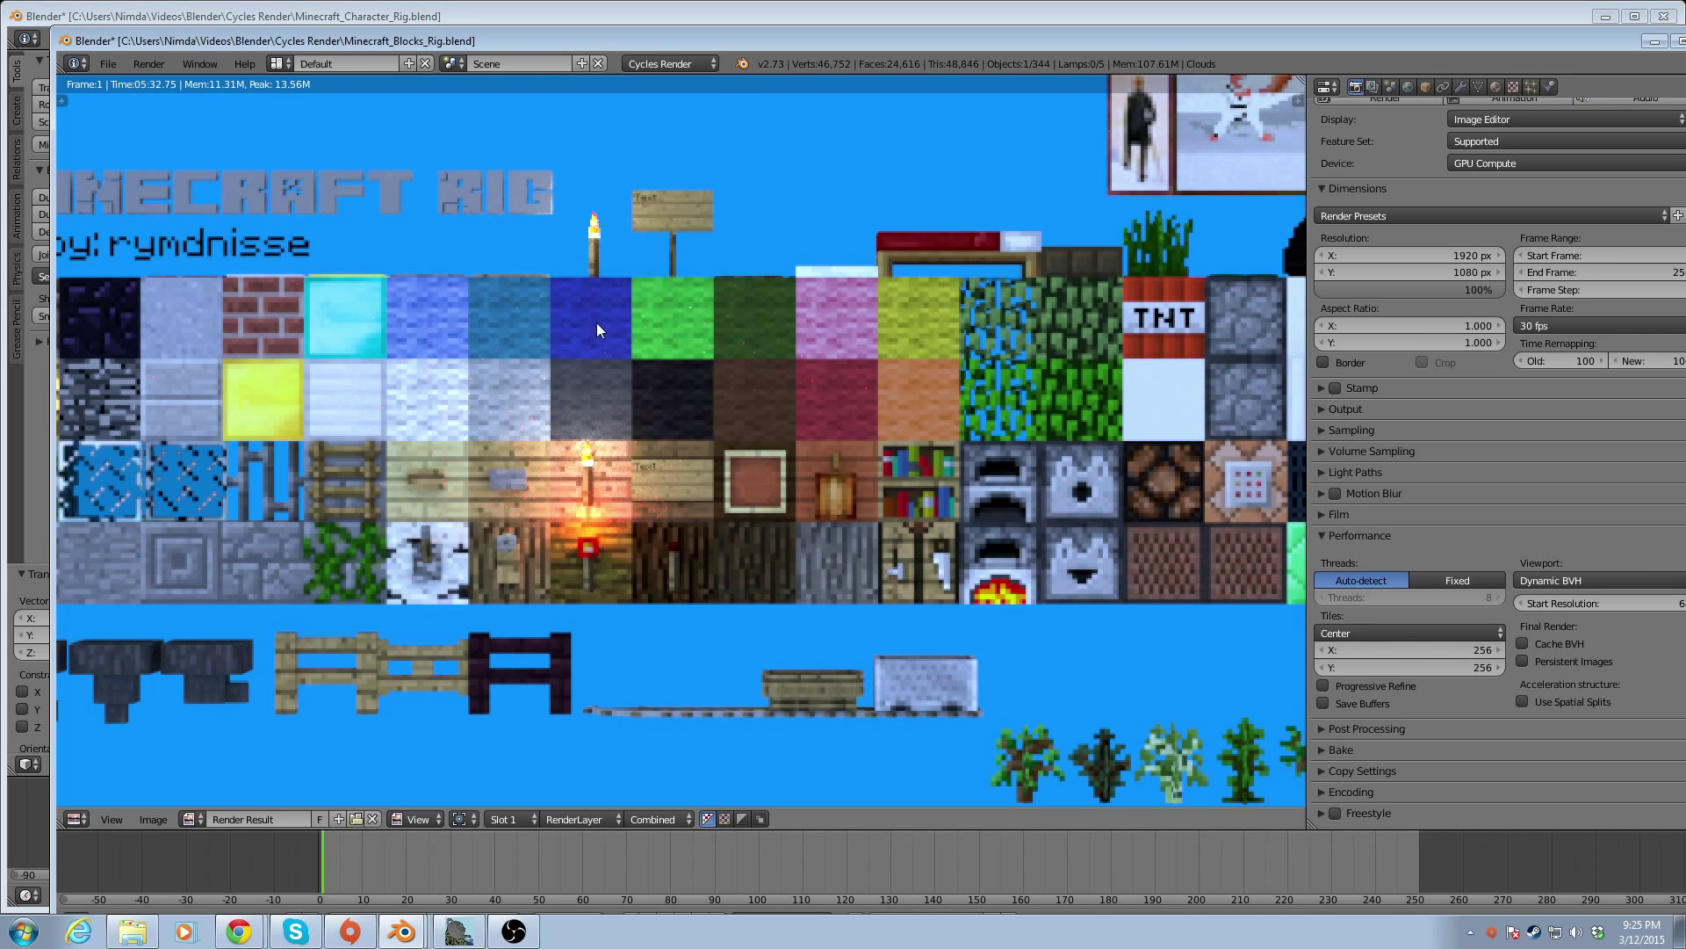
scroll(450, 459, down, 4)
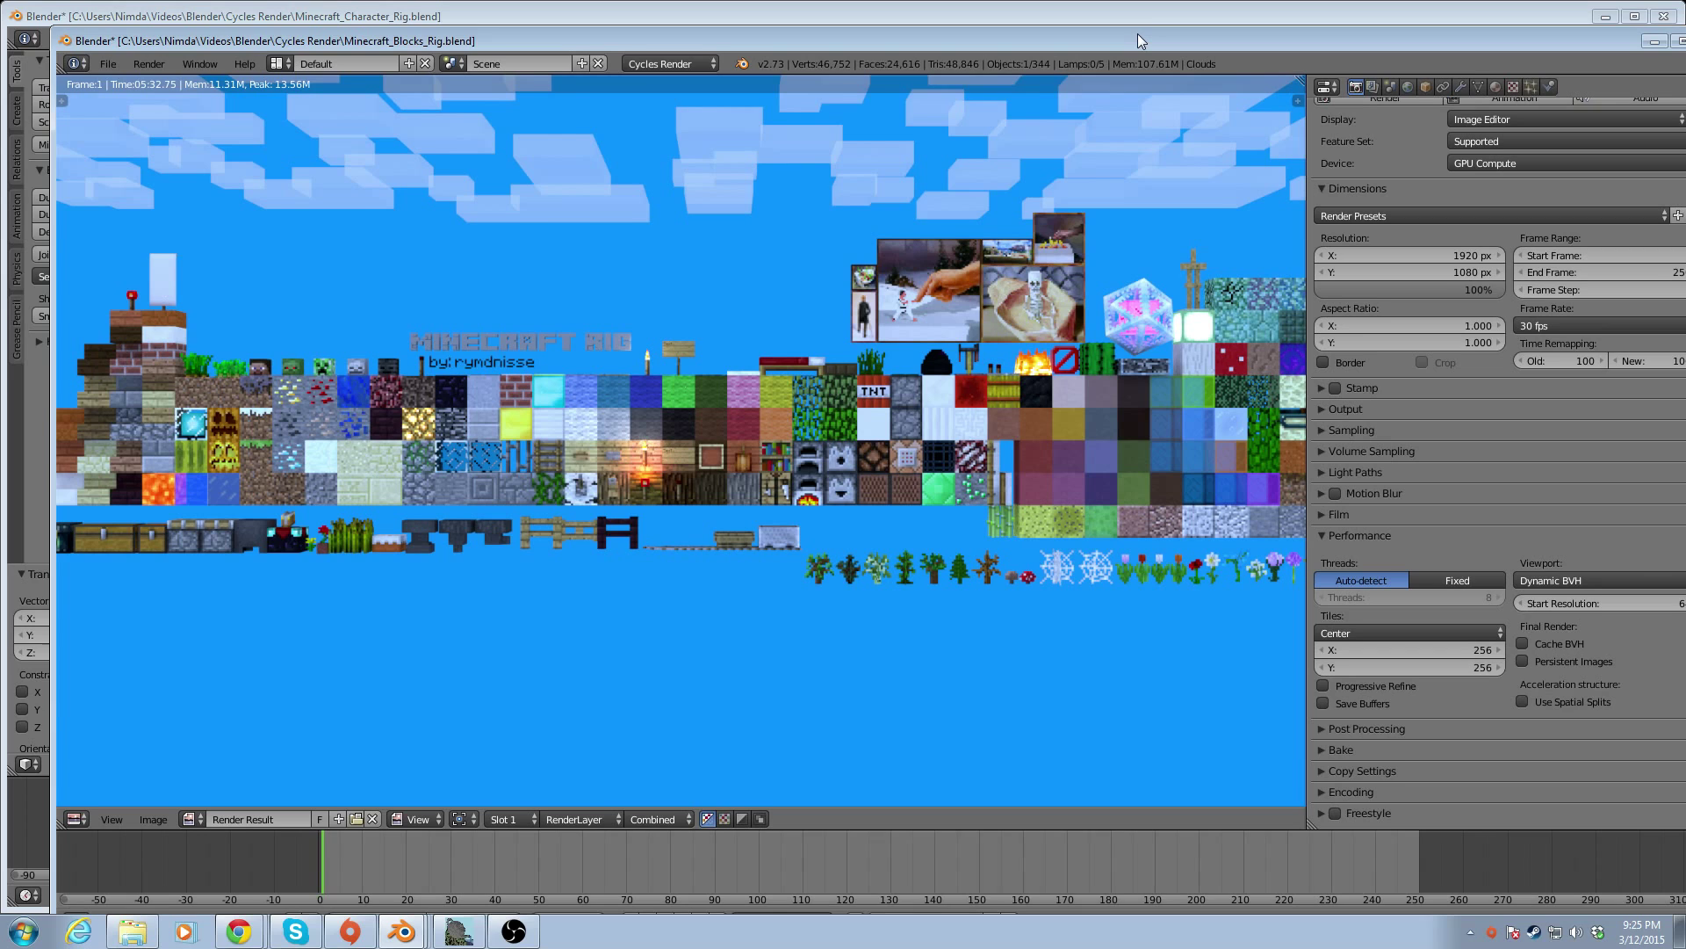
drag(1137, 33, 1126, 30)
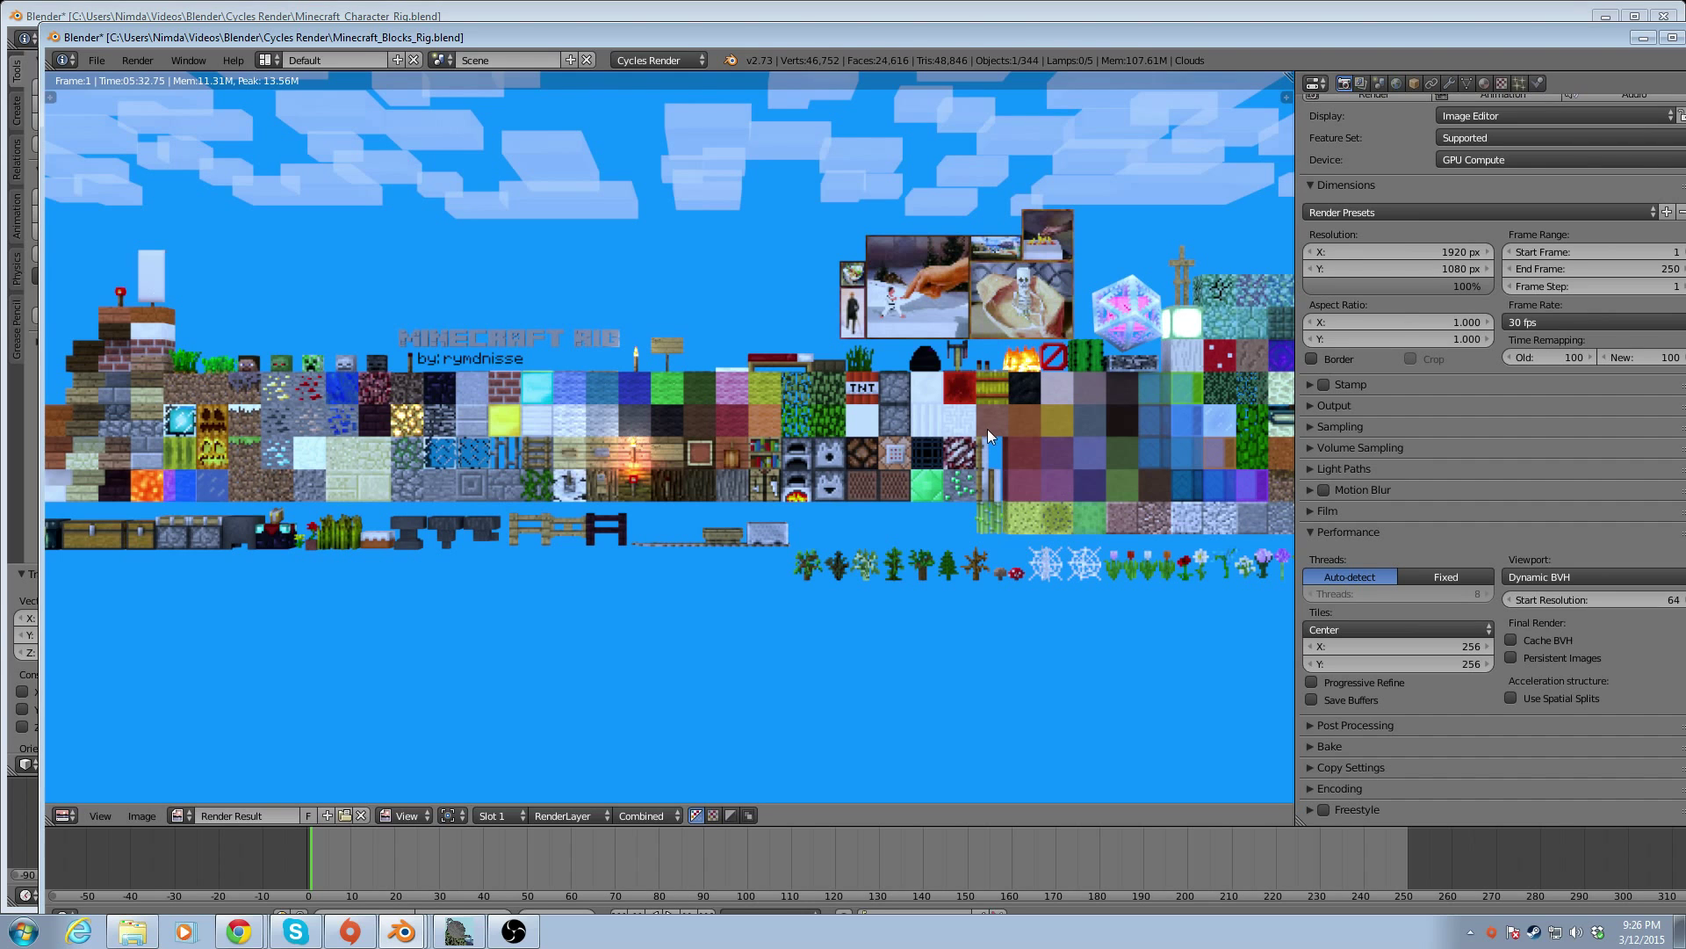
drag(985, 33, 0, 97)
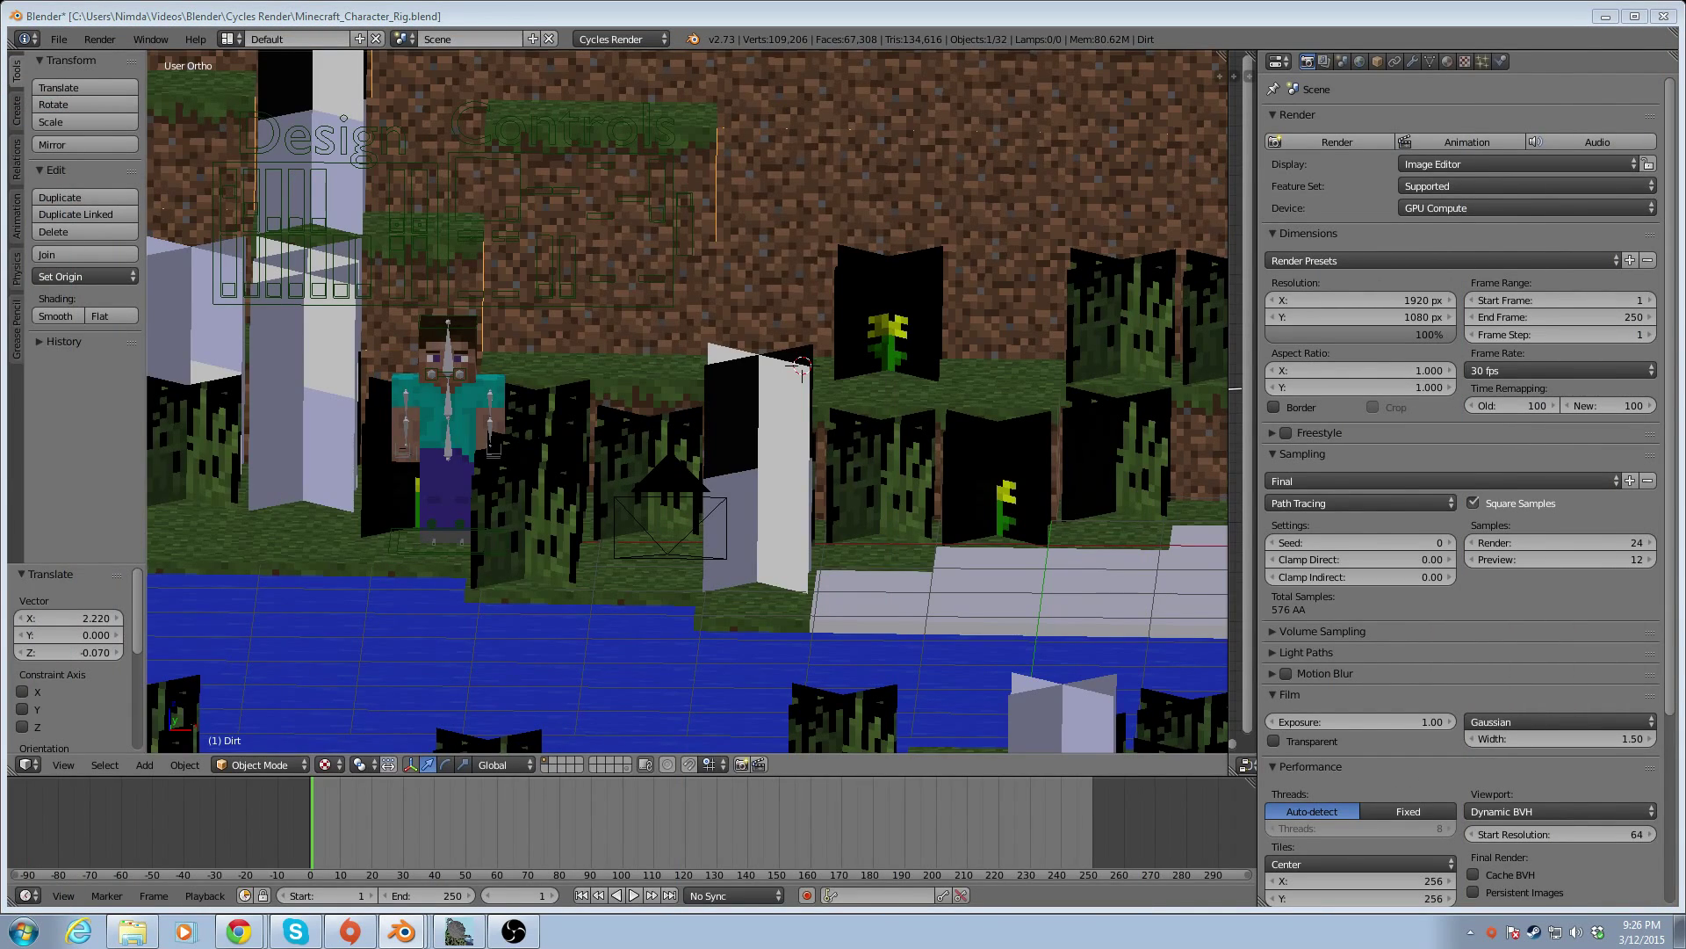
click(594, 381)
scroll(594, 377, down, 3)
scroll(594, 376, up, 1)
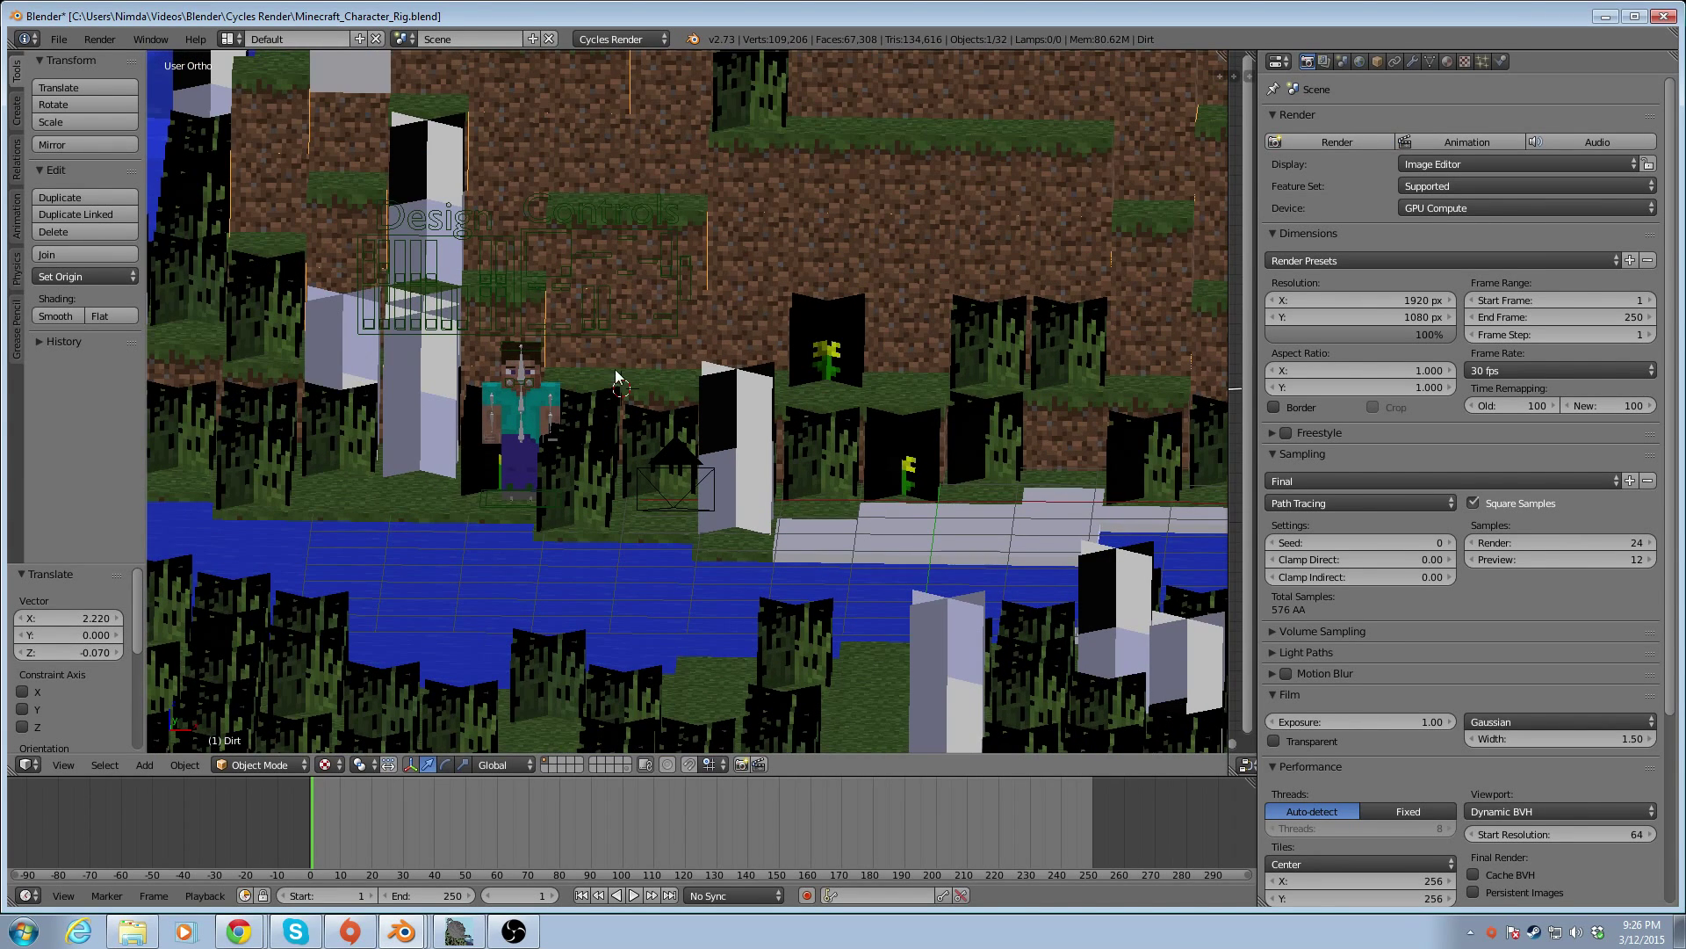
middle_drag(648, 472, 641, 477)
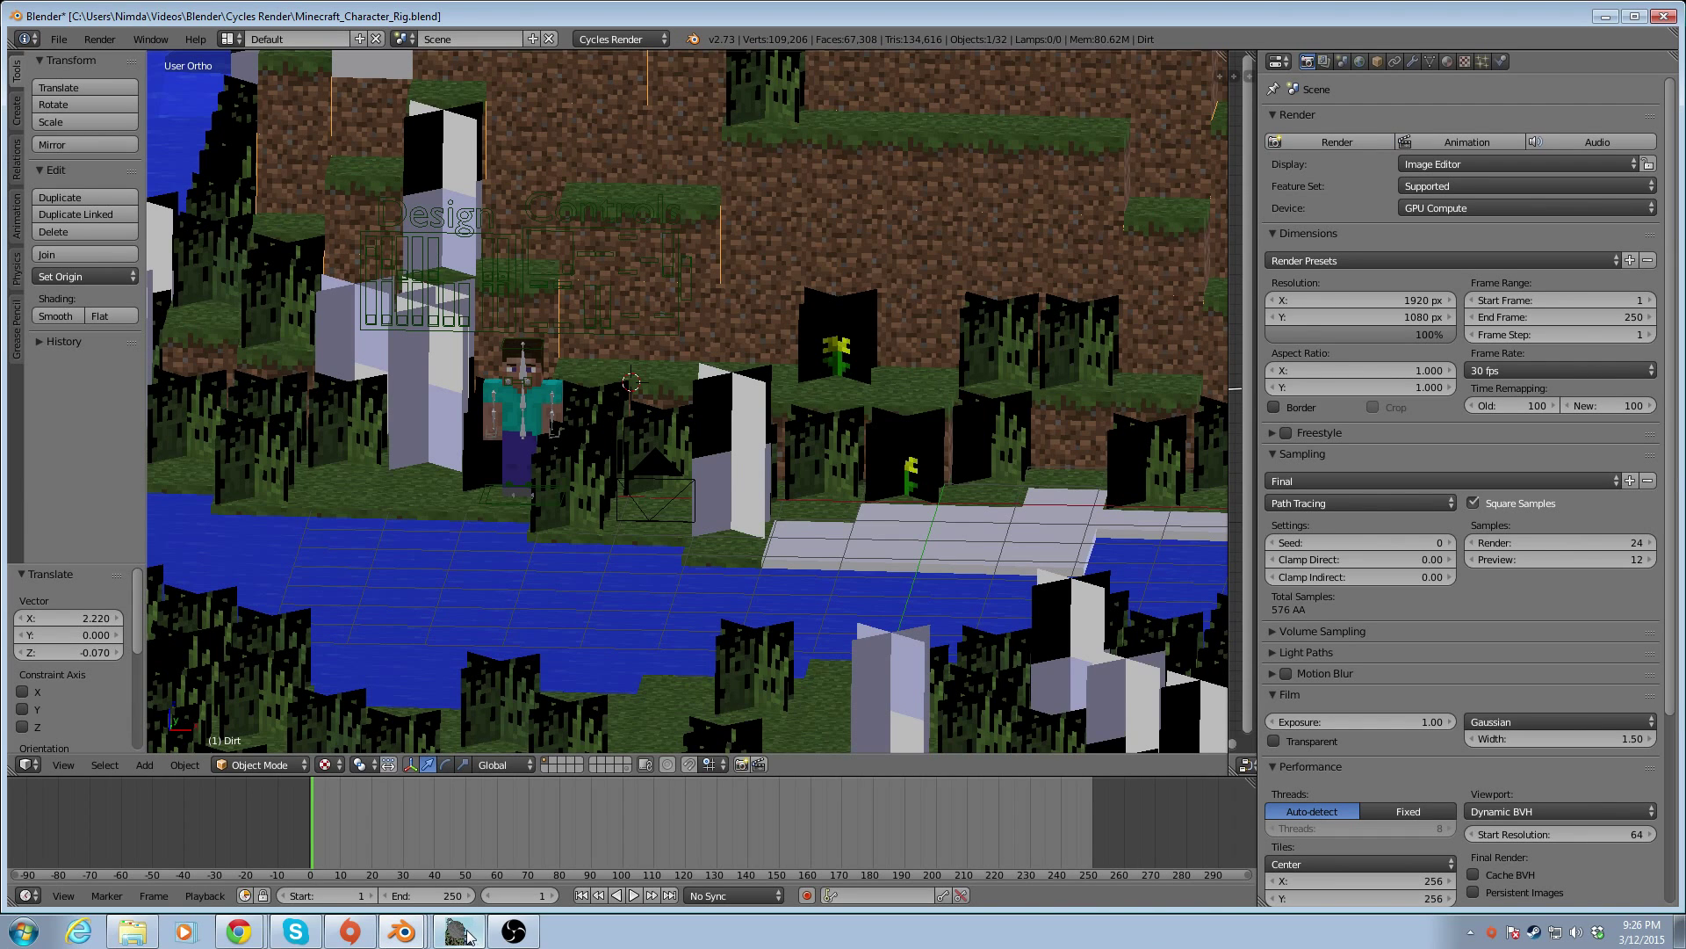
middle_drag(529, 518, 535, 517)
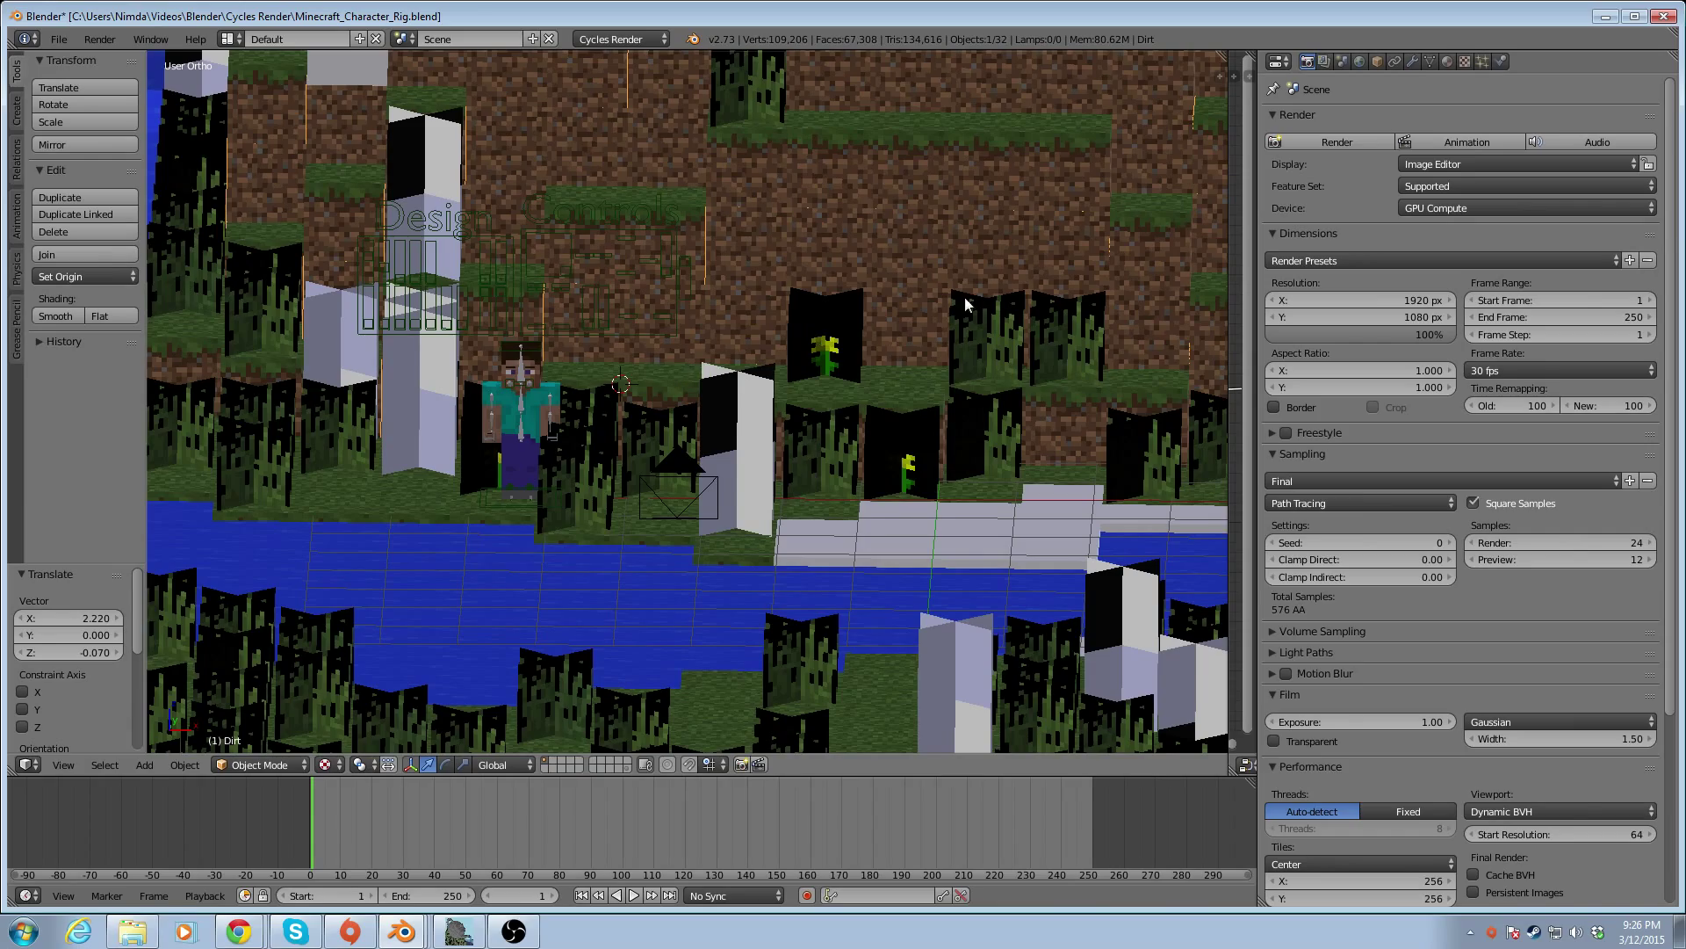
middle_drag(899, 302, 577, 683)
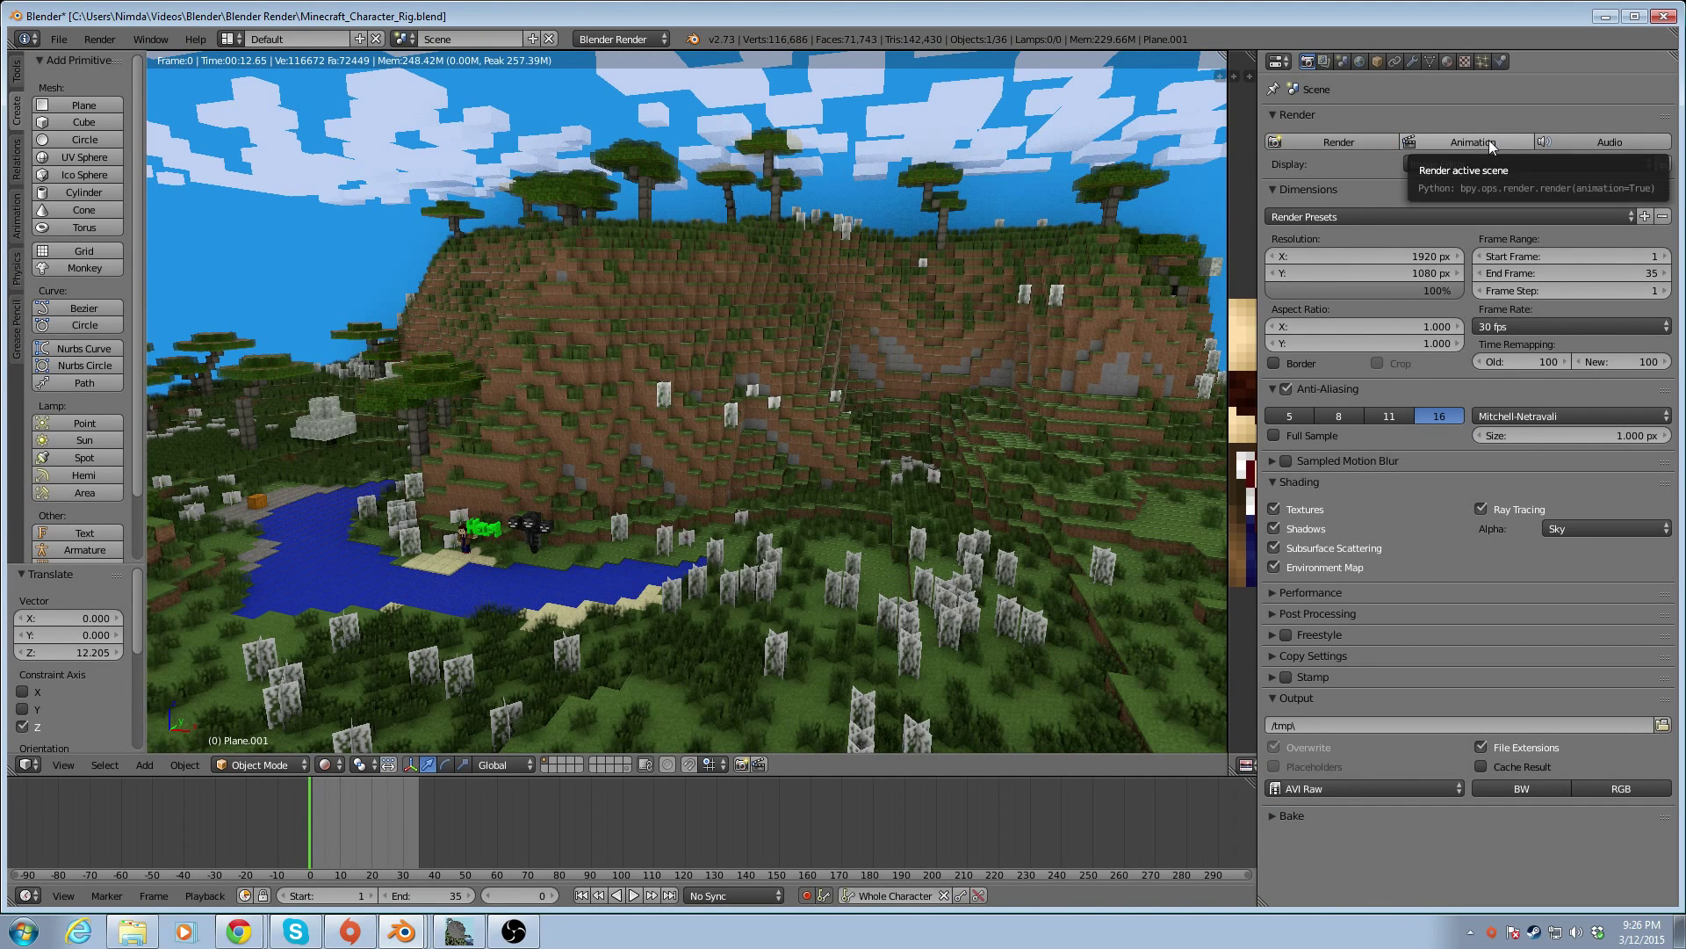
Start rendering the animation in the Blender Render version of Minecraft_Character_Rig.blend and cancel it at frame 3
click(1490, 144)
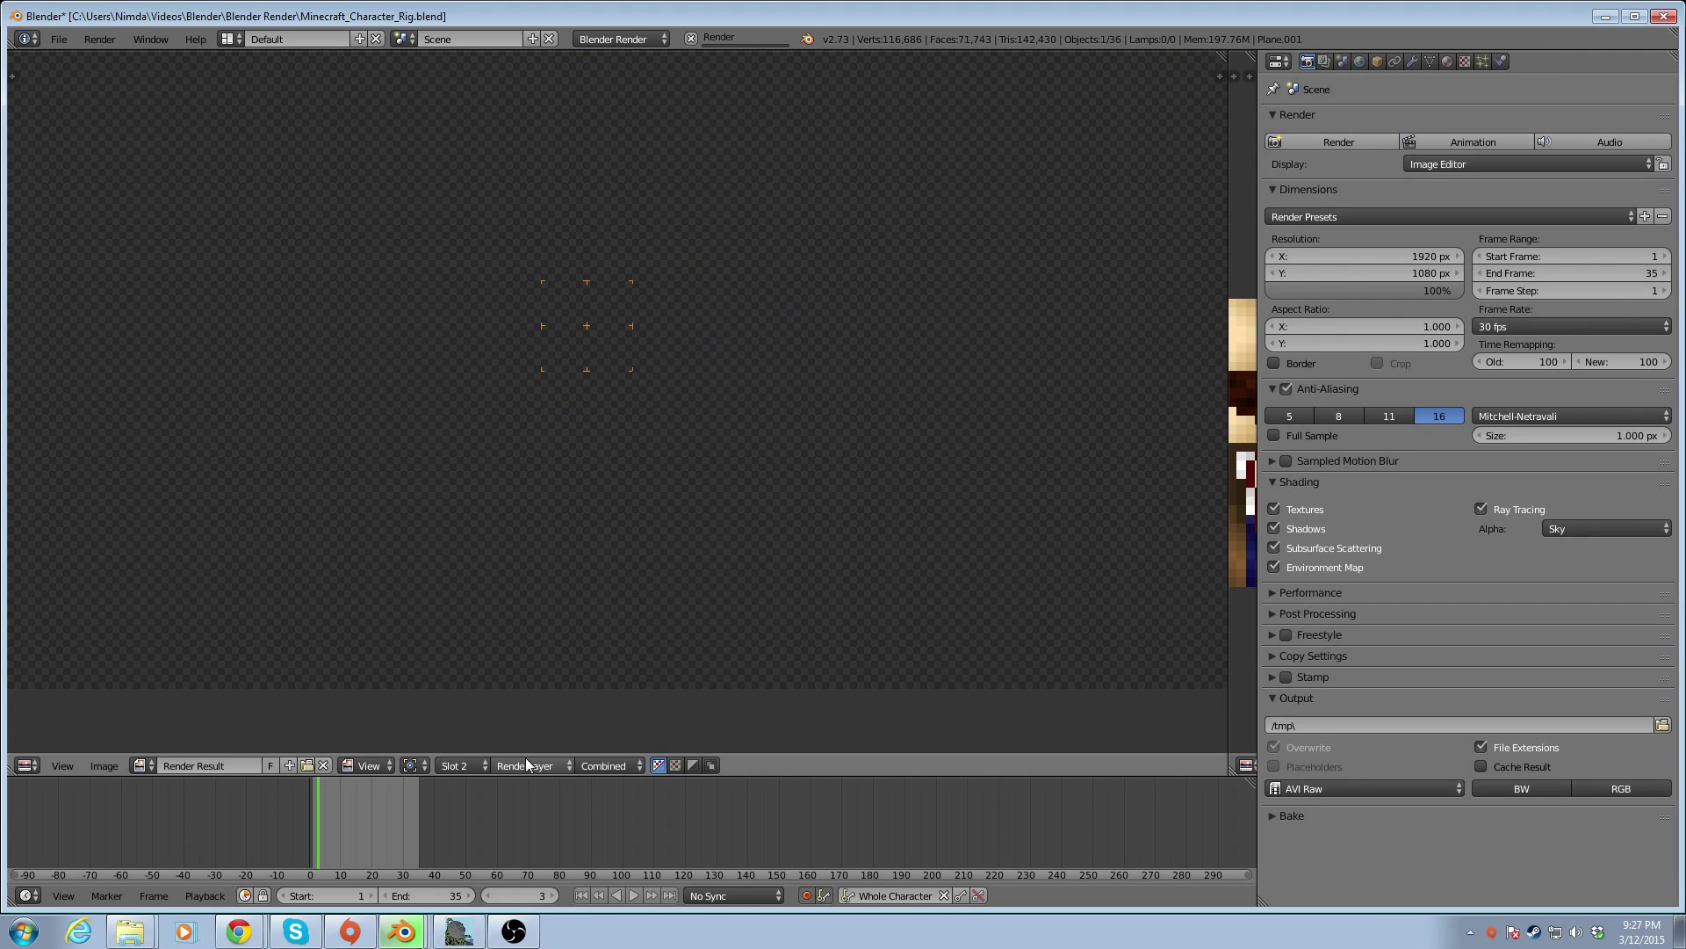
key(Escape)
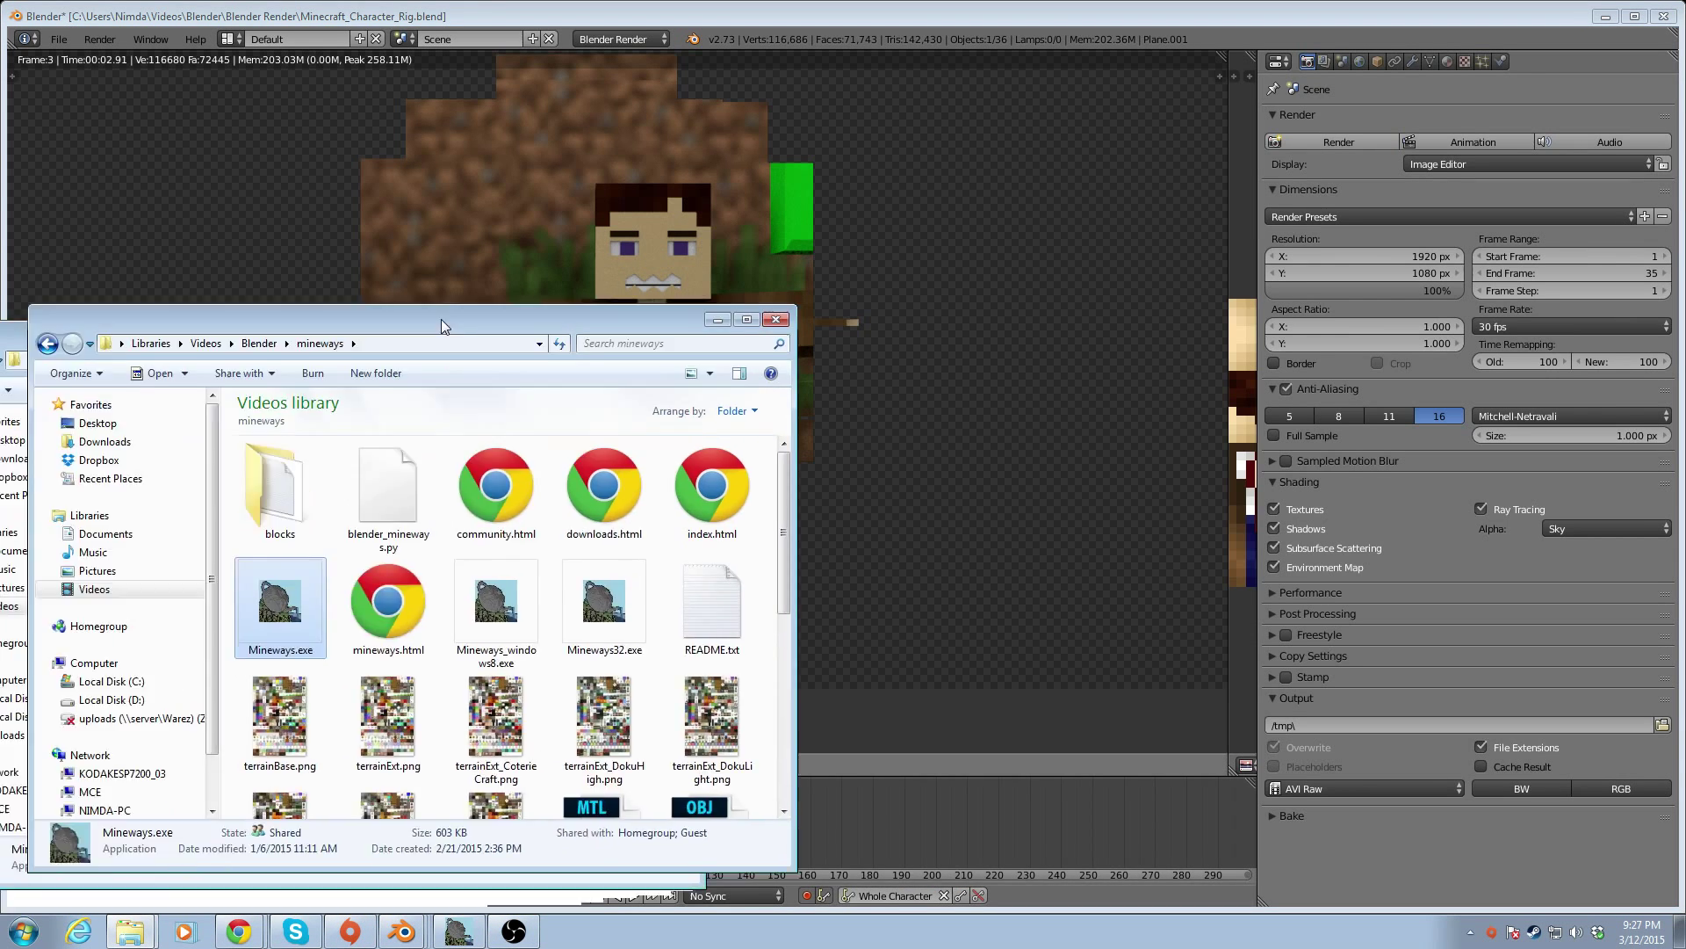
Switch to the C: drive's tmp folder, play the rendered video 0000-0155.avi in VLC, and close the player and folder
drag(441, 319, 688, 142)
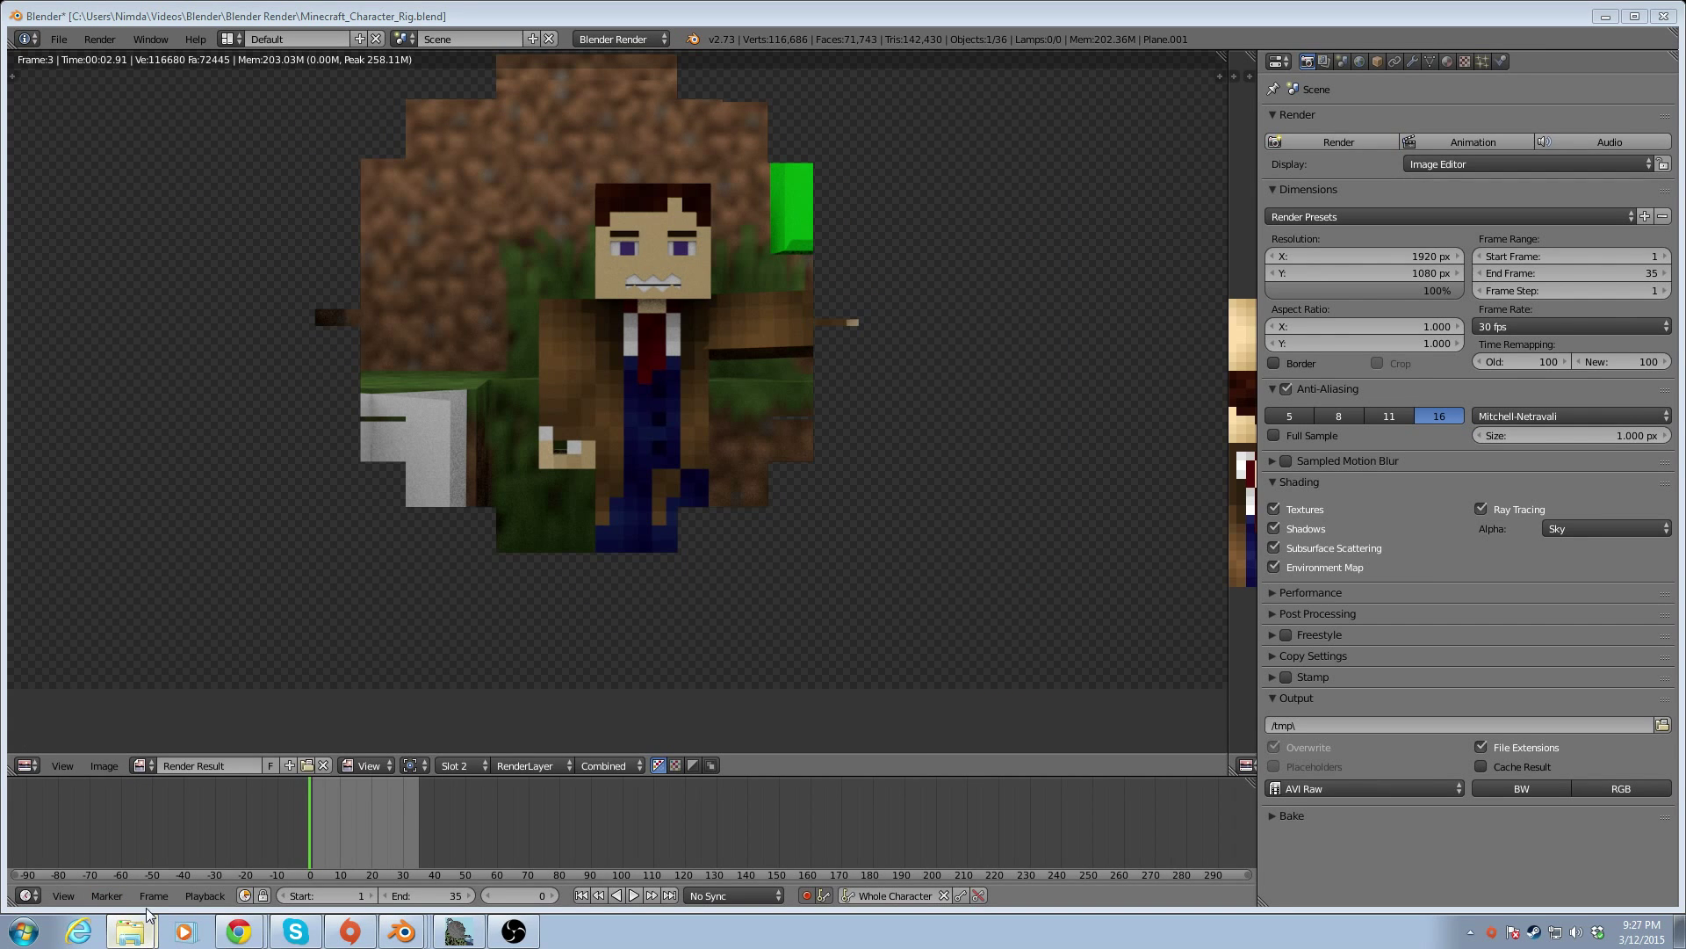
click(136, 936)
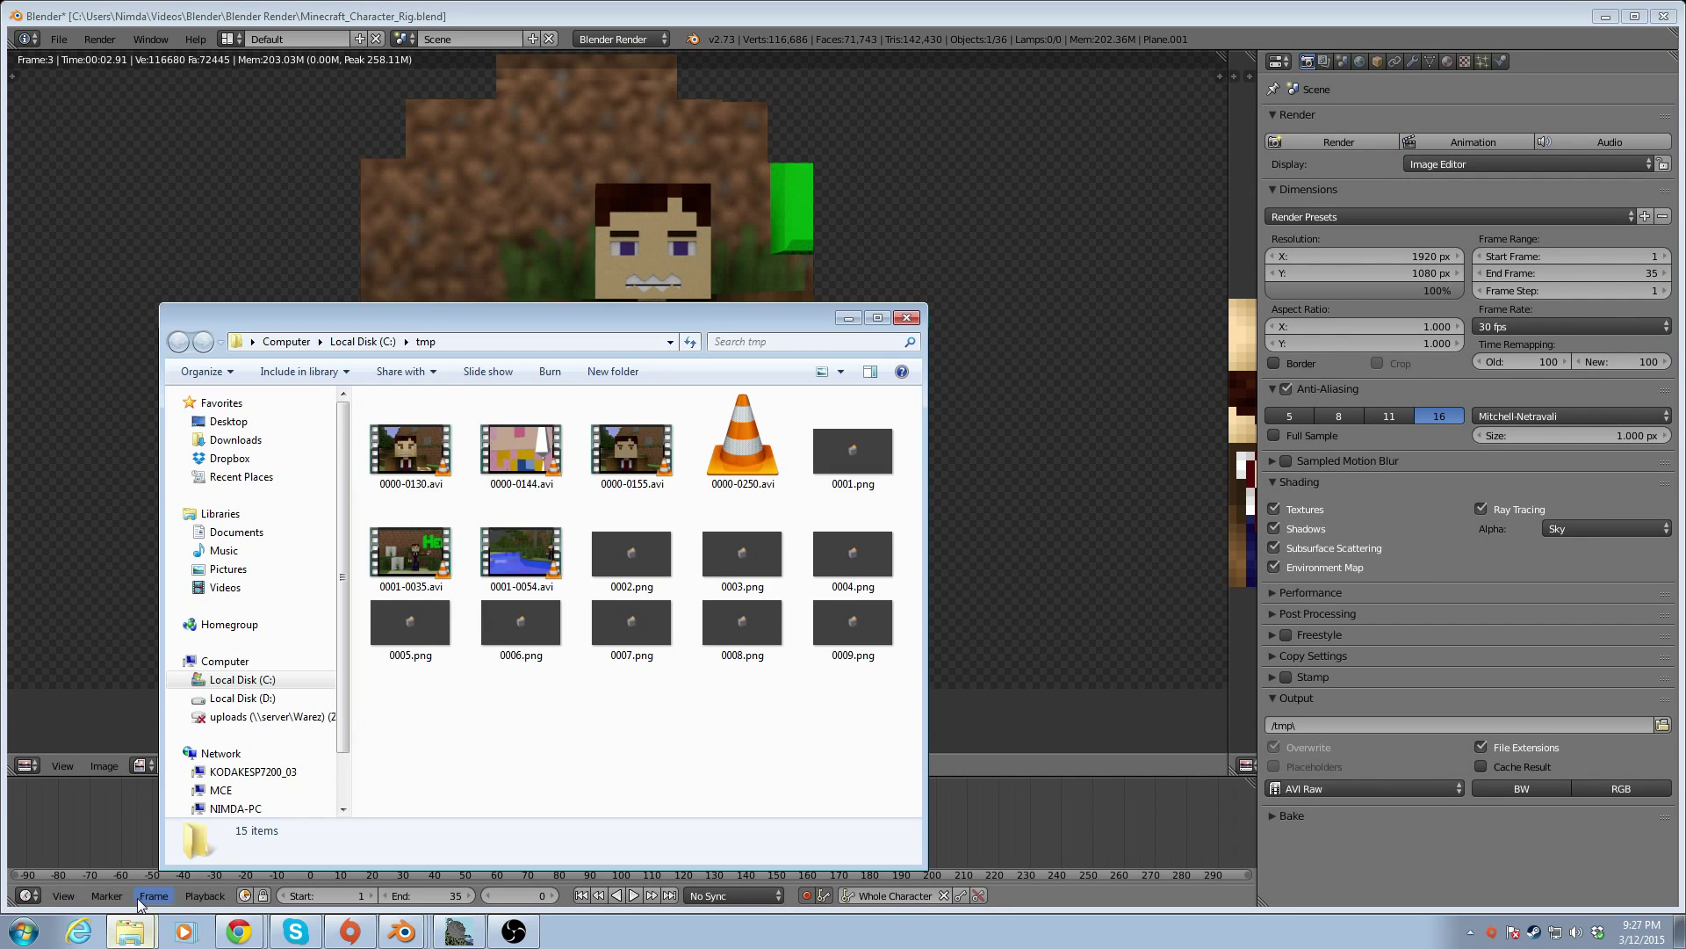
click(622, 442)
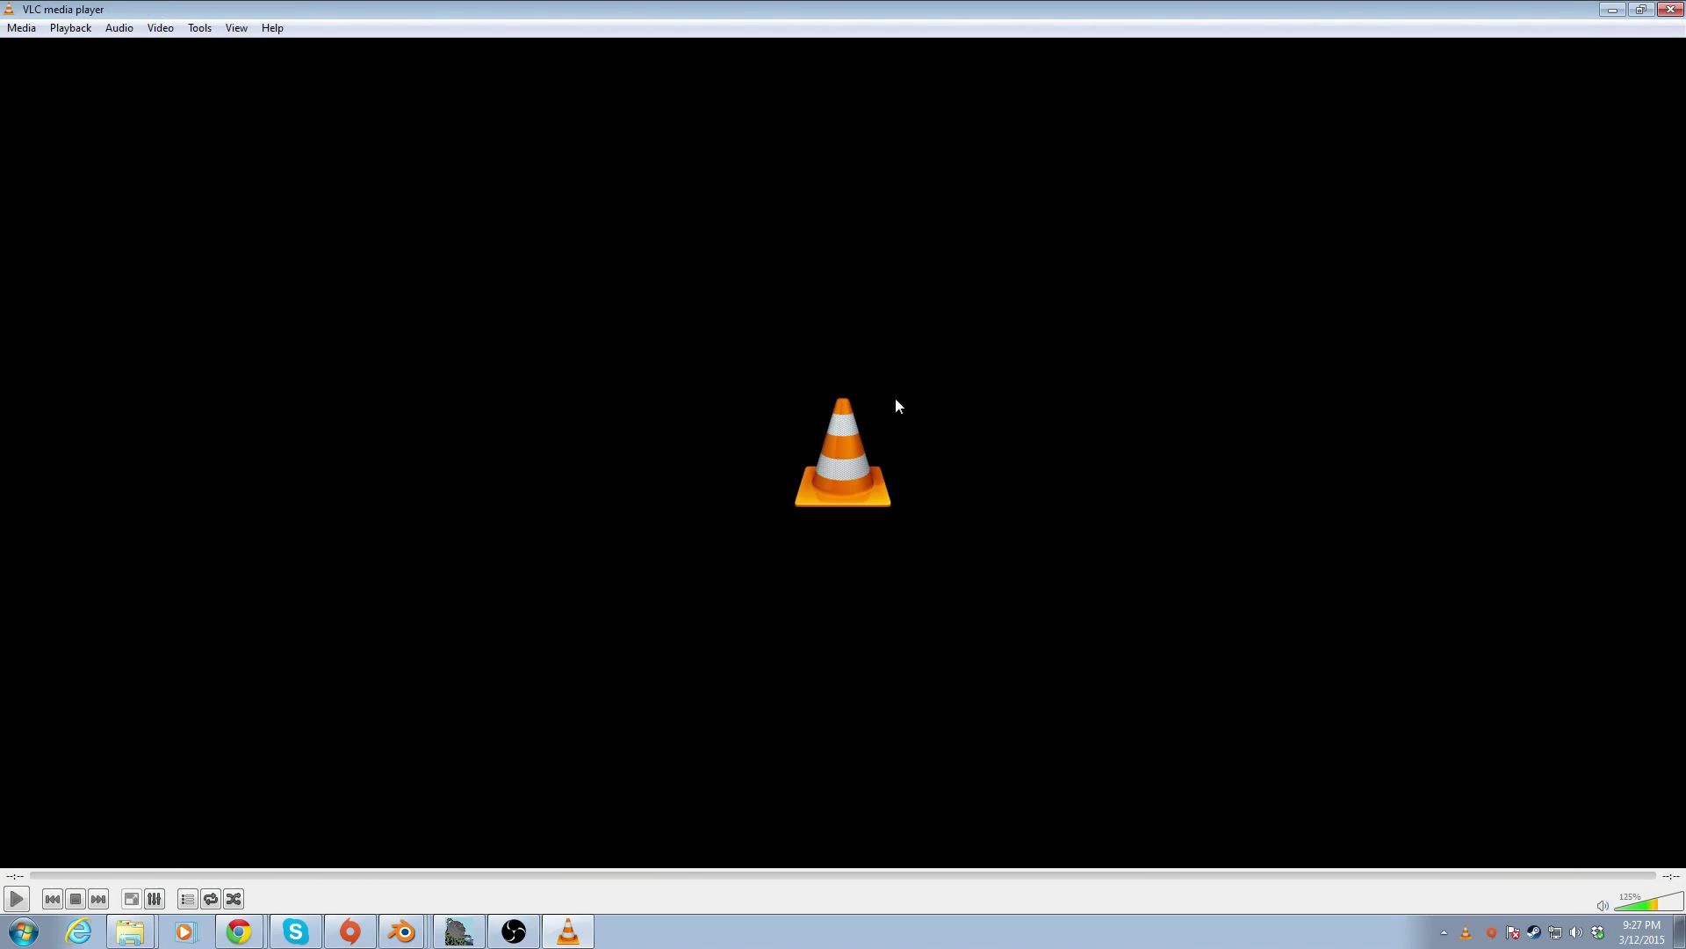
click(1669, 11)
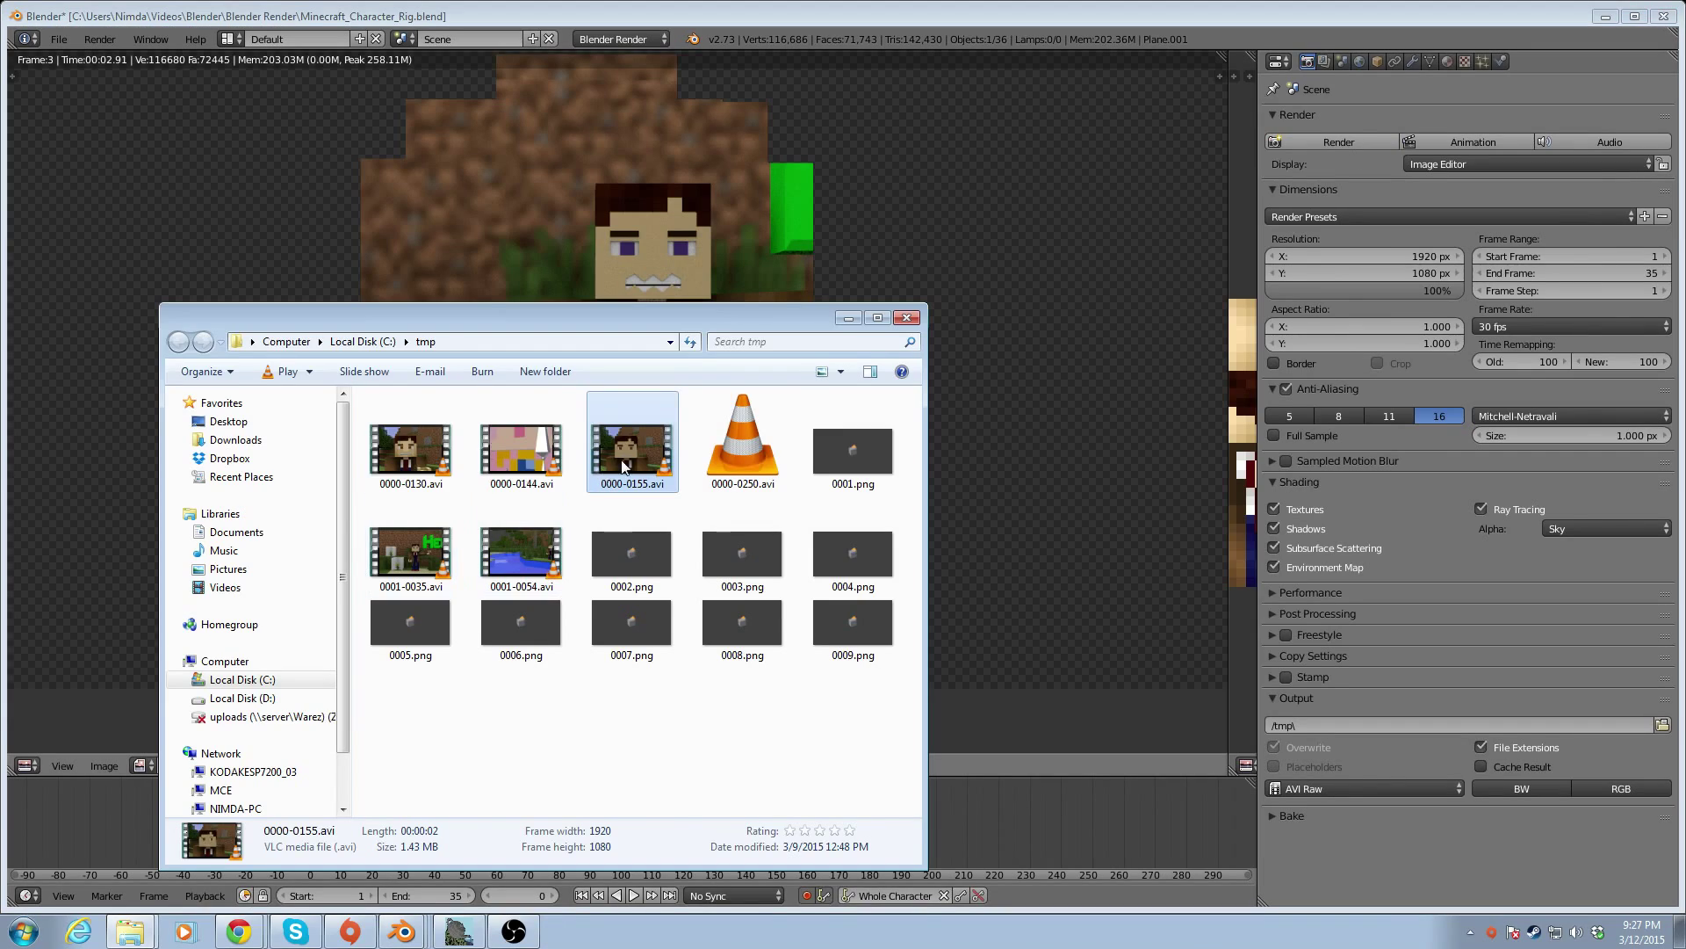
click(907, 317)
middle_drag(835, 396, 834, 477)
scroll(835, 477, down, 3)
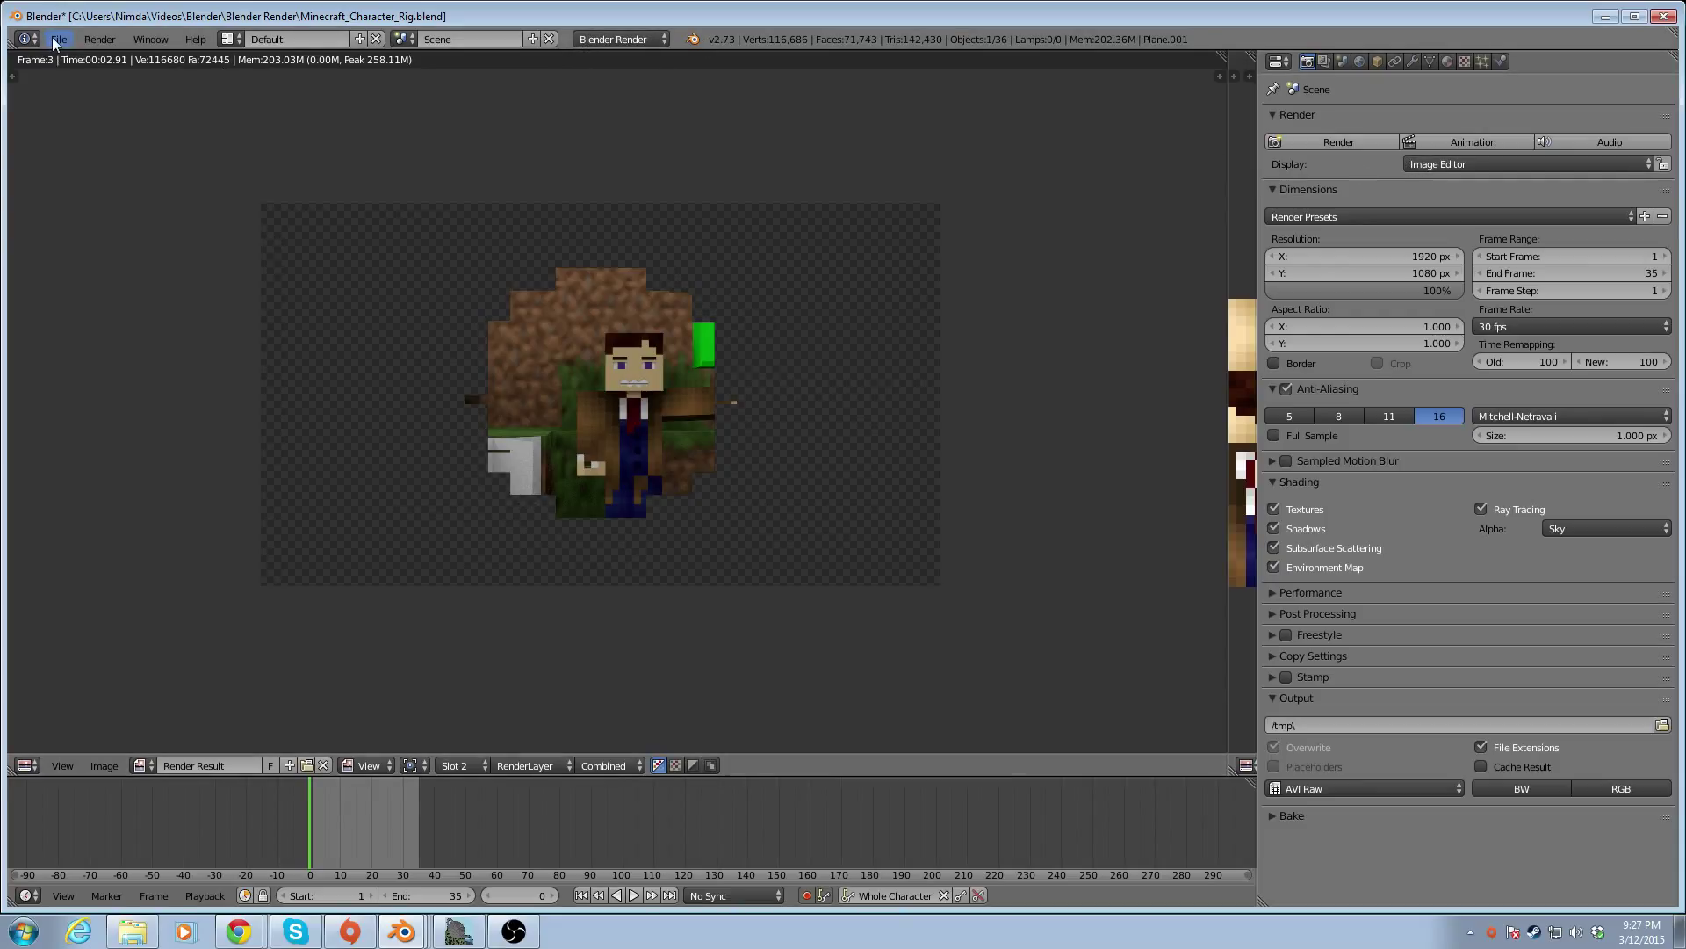
scroll(519, 304, up, 1)
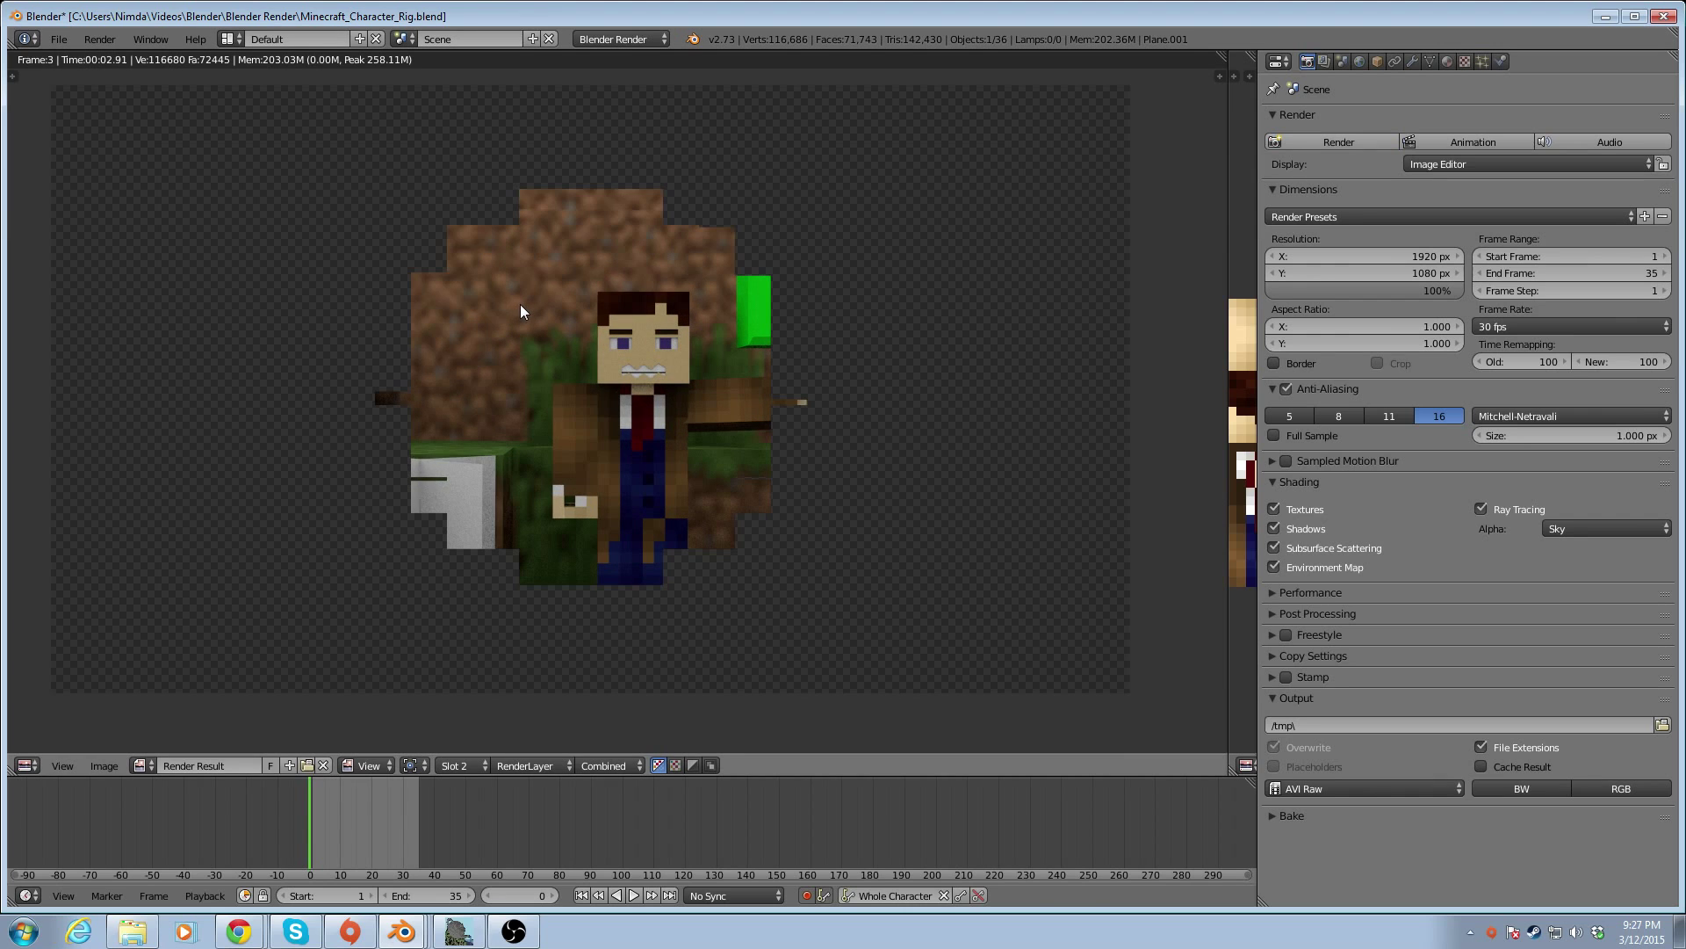